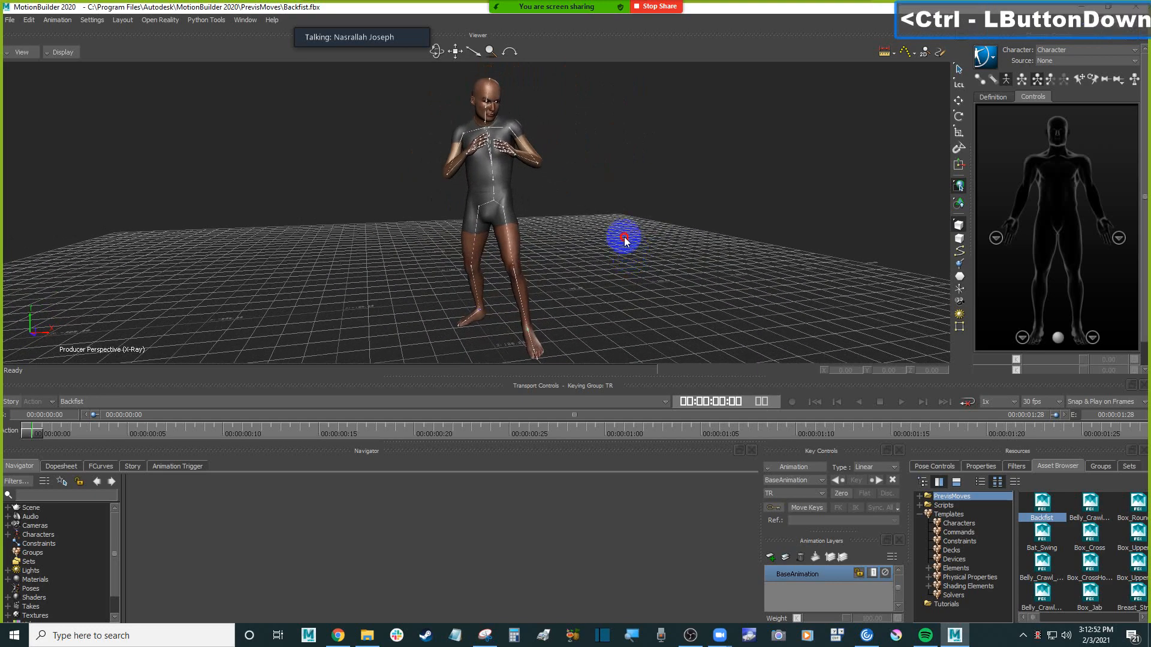
Select the character's right upper leg bone in the viewer
left_click(631, 259, "ctrl")
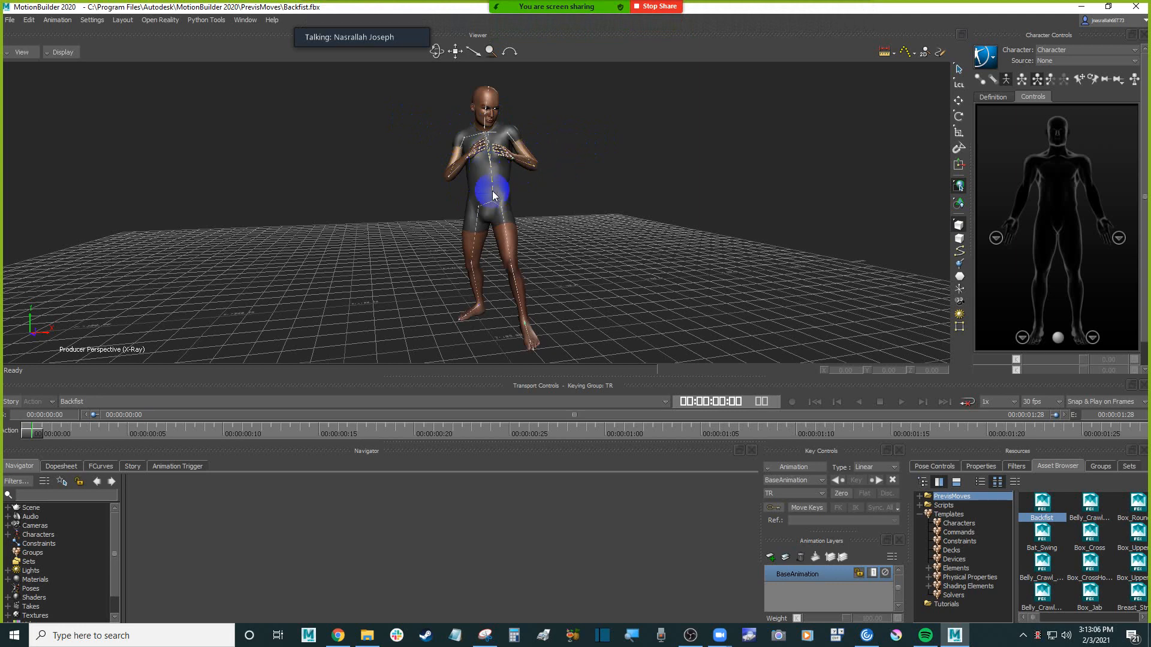
left_click(478, 212)
left_click_drag(478, 212, 606, 225, "ctrl")
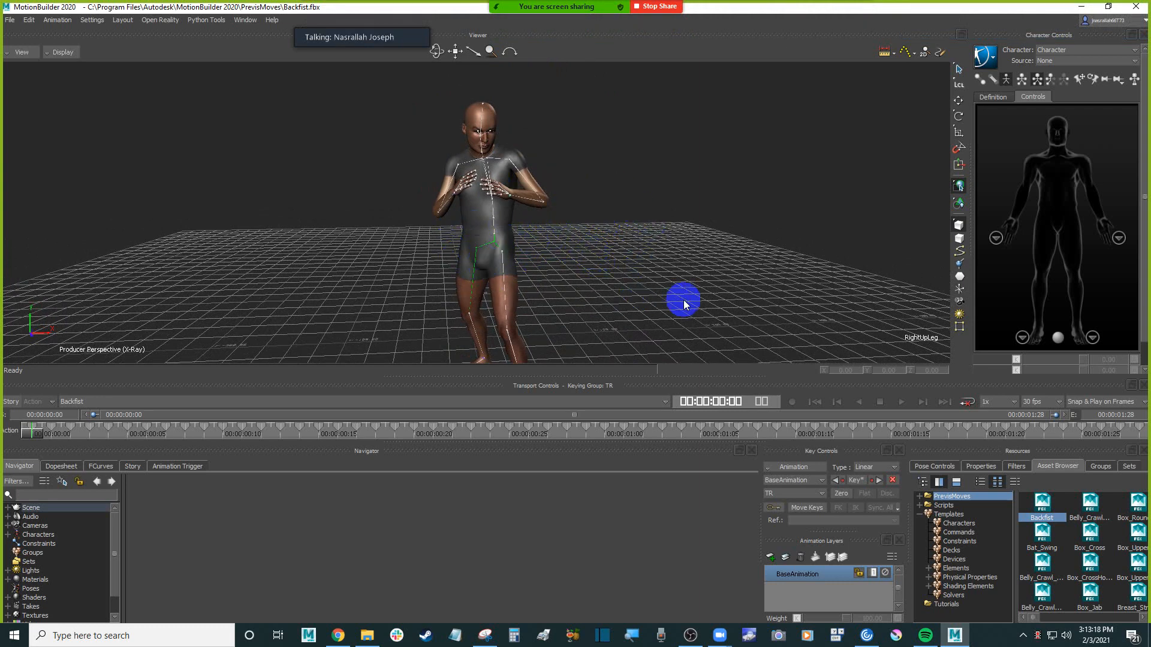
Display the Characters templates in the Asset Browser and select the Character template
left_click(972, 524)
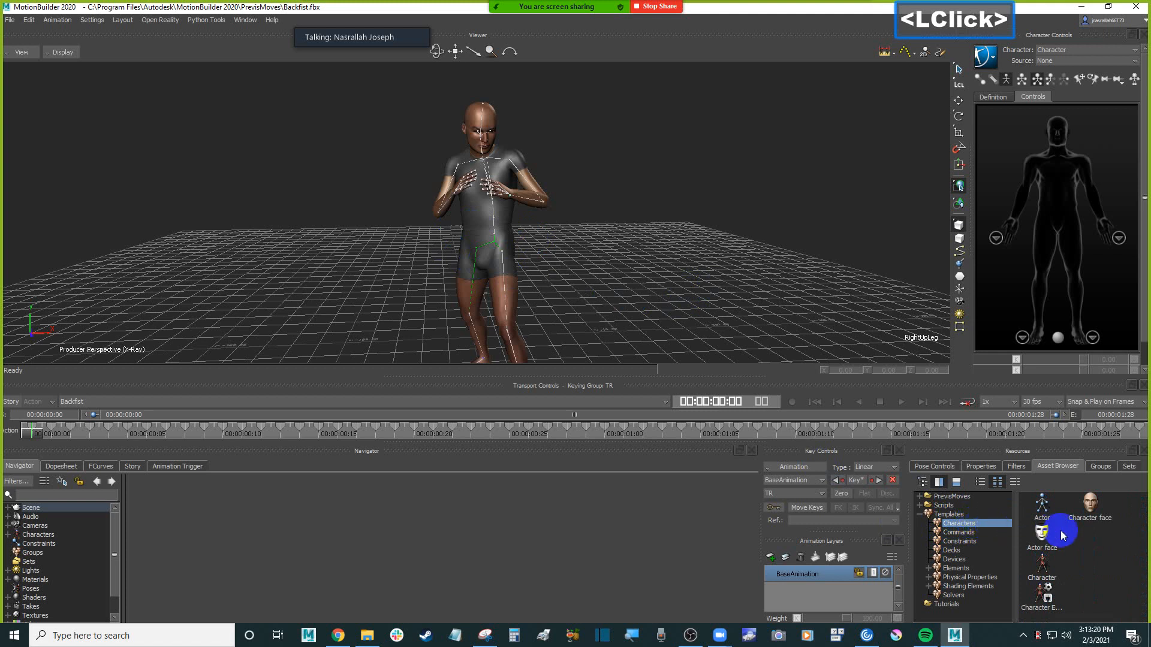
left_click(1051, 468)
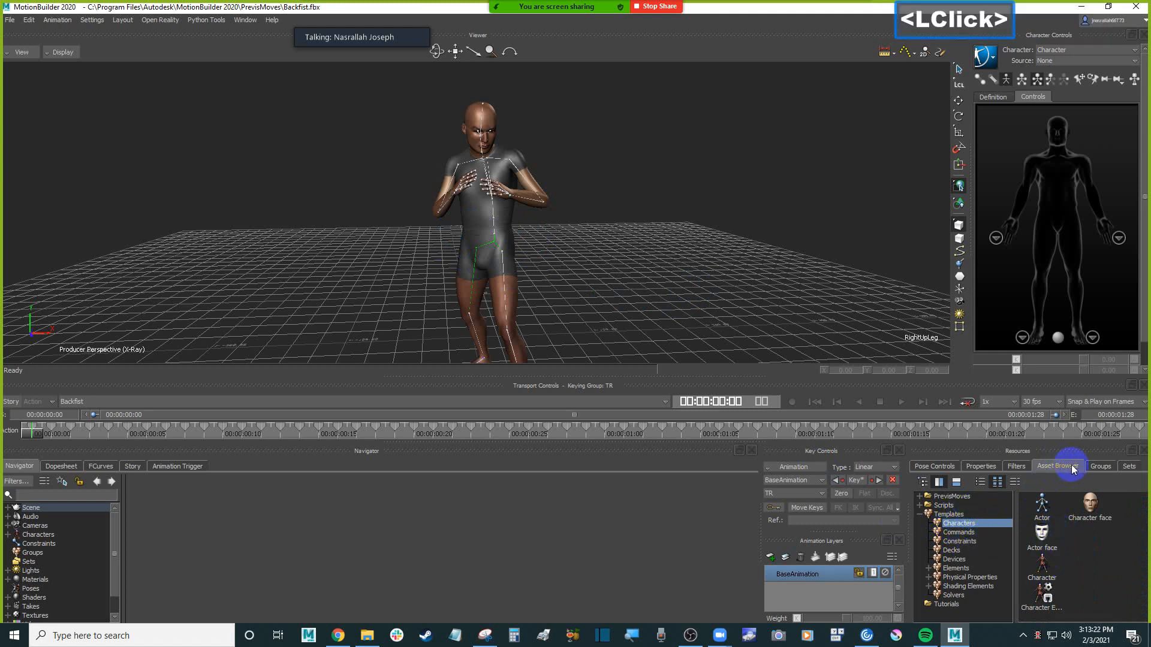
left_click(954, 517)
left_click(1042, 578)
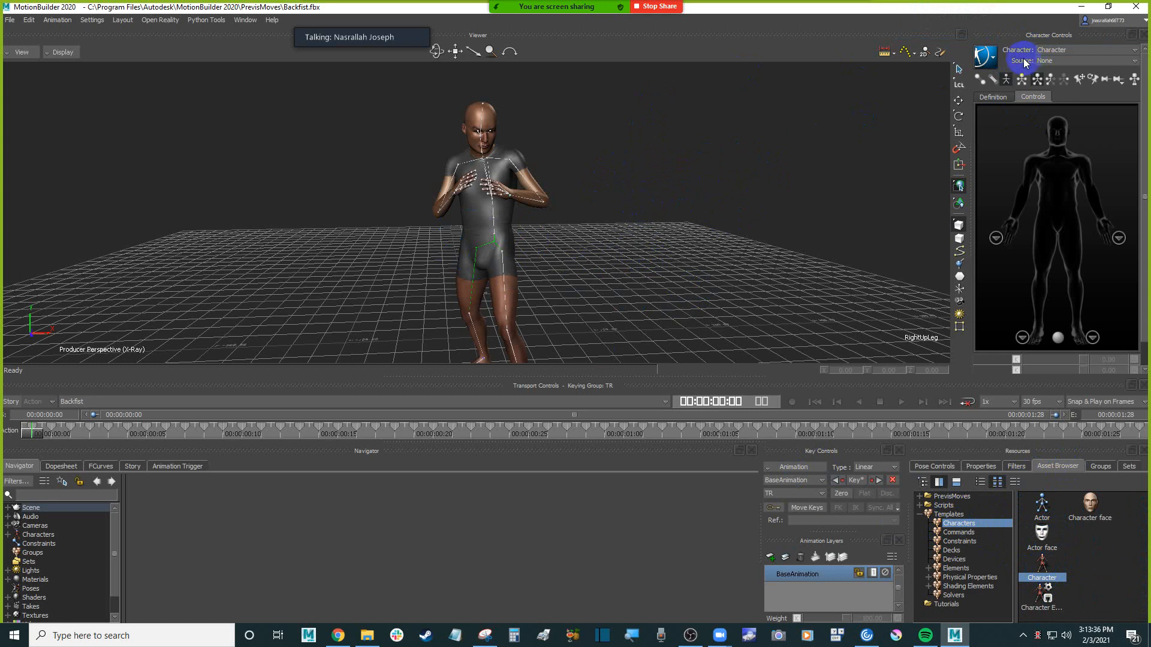
Set the character's source to None and select the right arm, forearm and hand bones in its definition
left_click(1048, 61)
left_click(1070, 70)
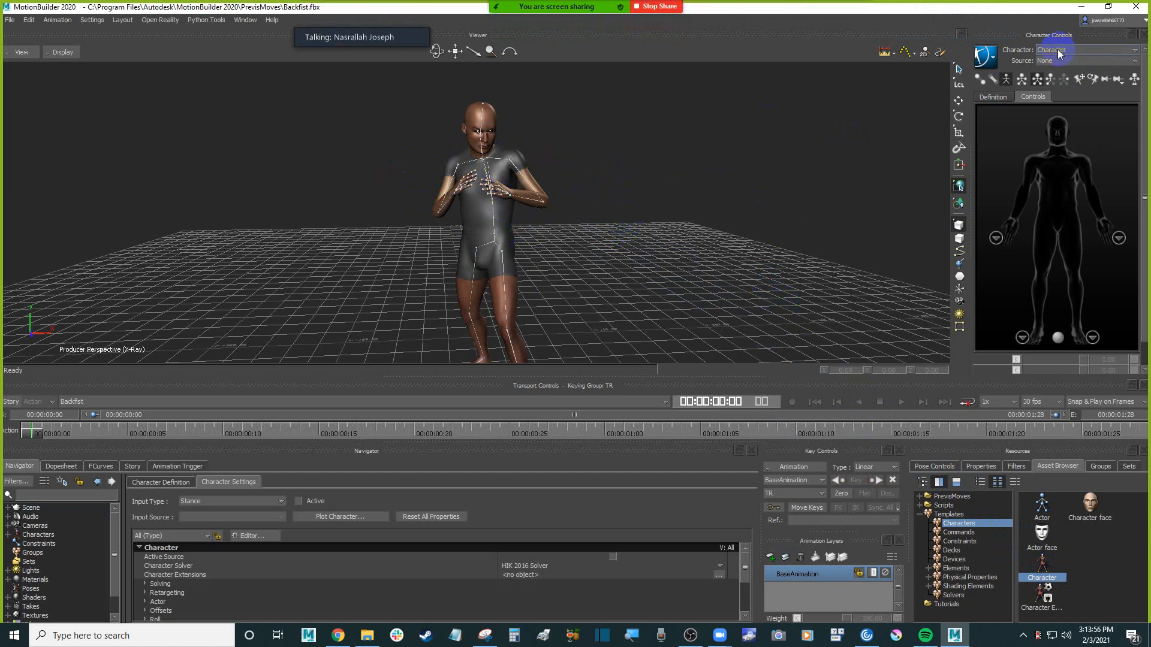
left_click(999, 99)
left_click(1042, 170)
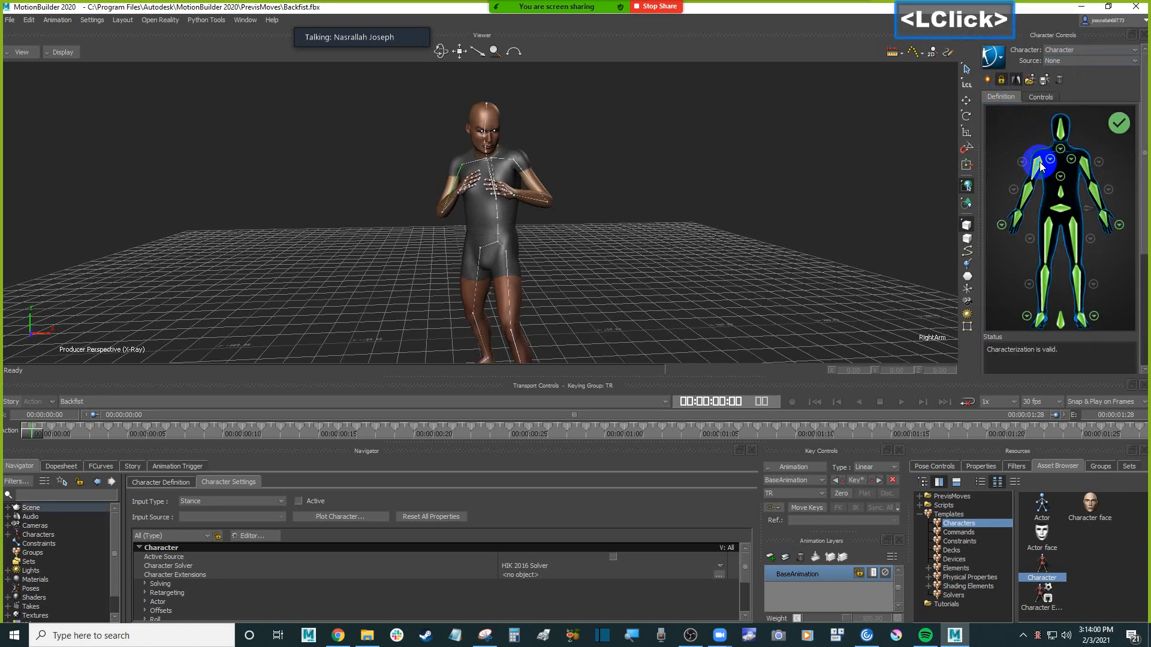
left_click(1024, 198)
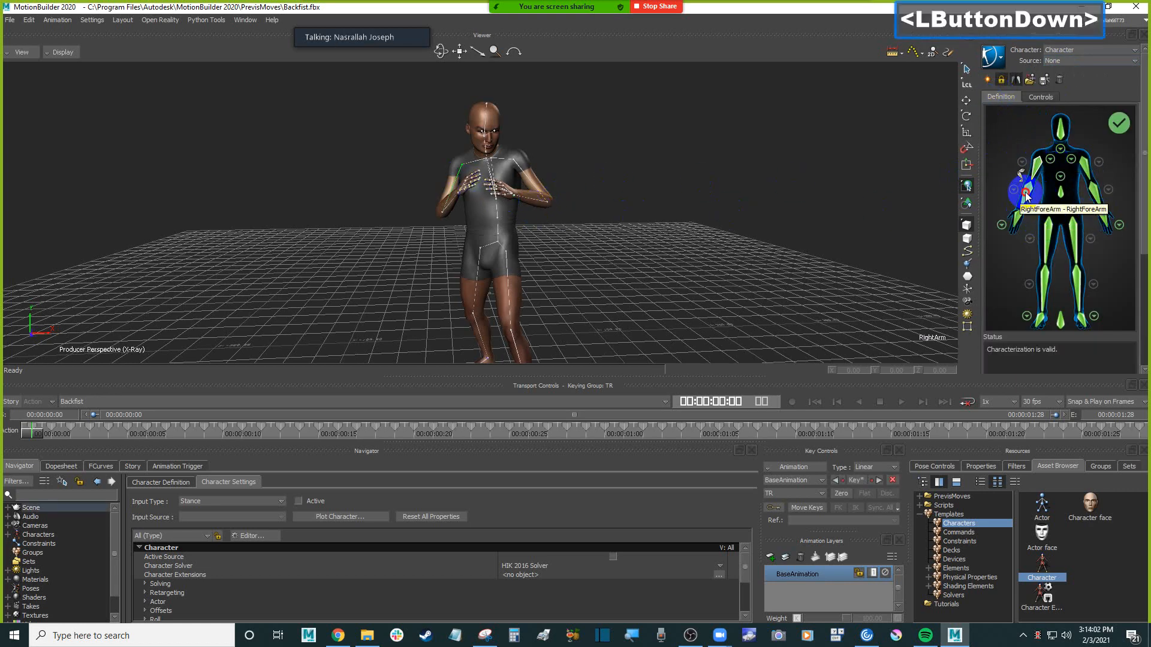
left_click(1019, 222)
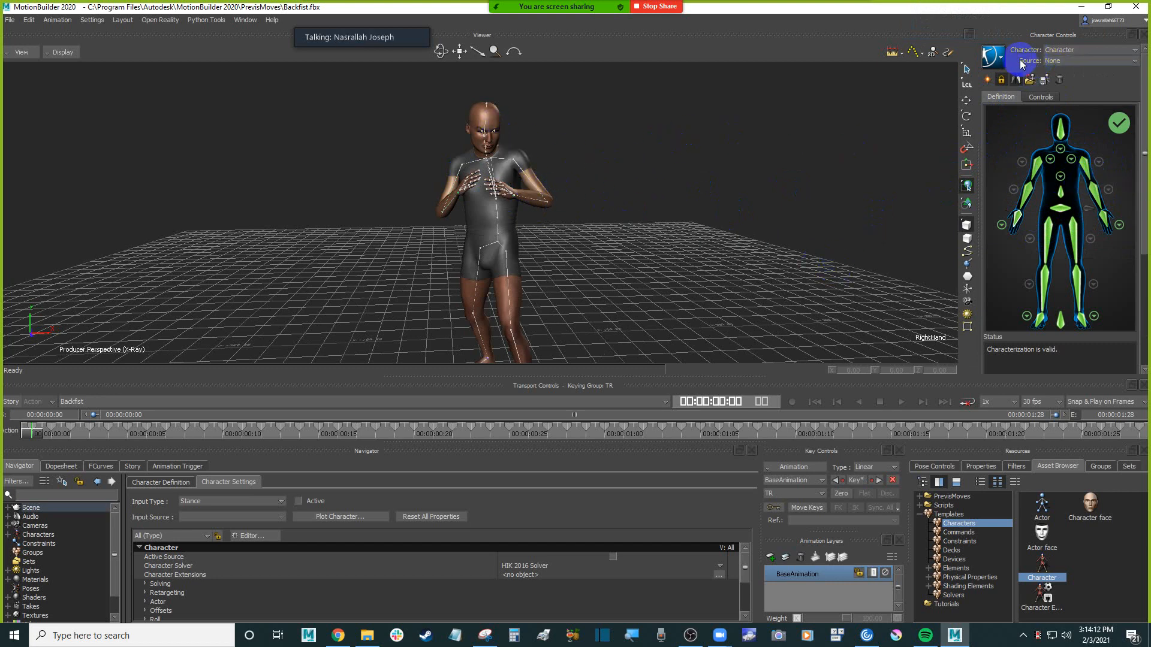
left_click(36, 434)
mouse_move(35, 434)
left_mouse_down()
mouse_move(304, 424)
mouse_move(37, 421)
mouse_move(342, 420)
mouse_move(29, 423)
left_mouse_up()
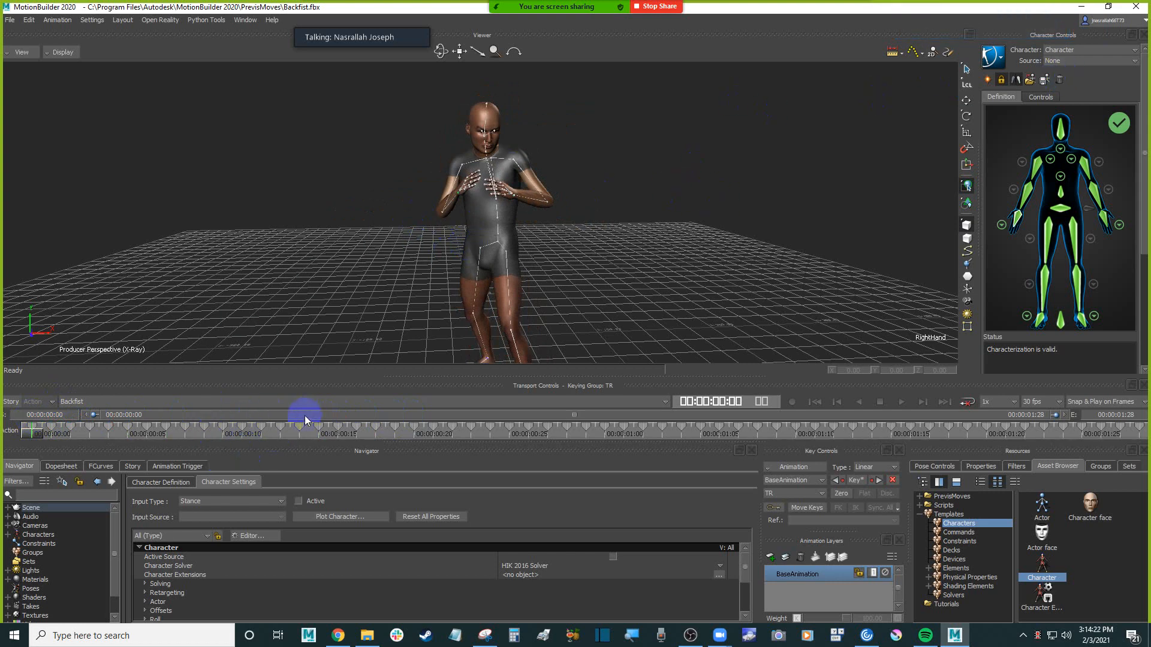
left_click(993, 62)
mouse_move(1018, 124)
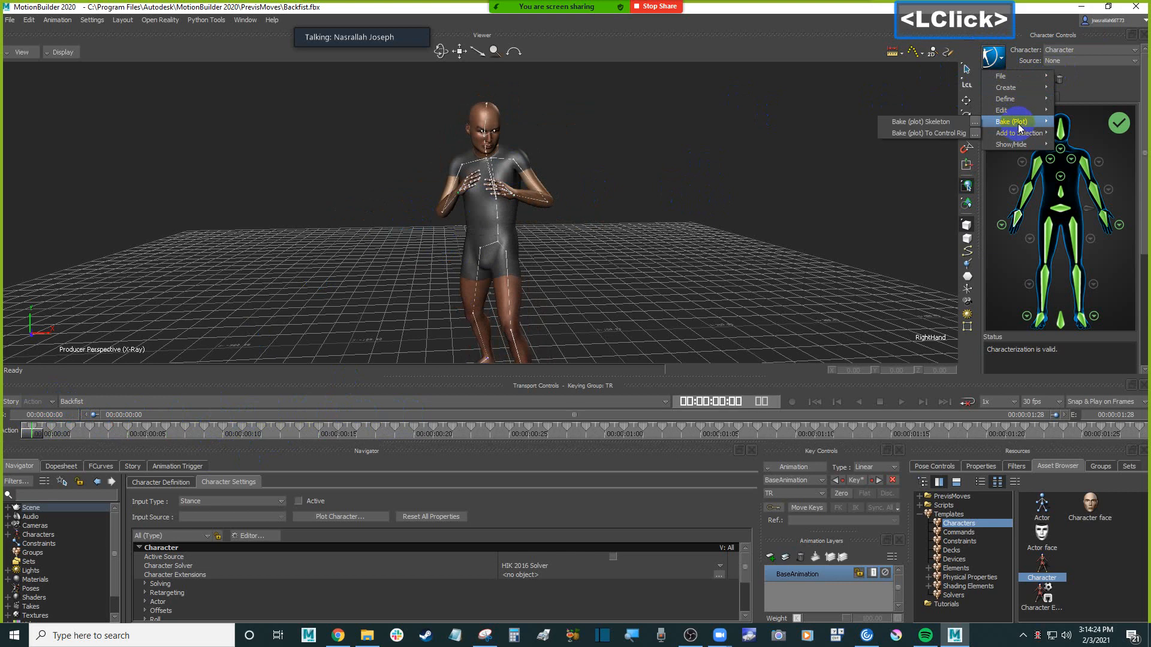
left_click(979, 137)
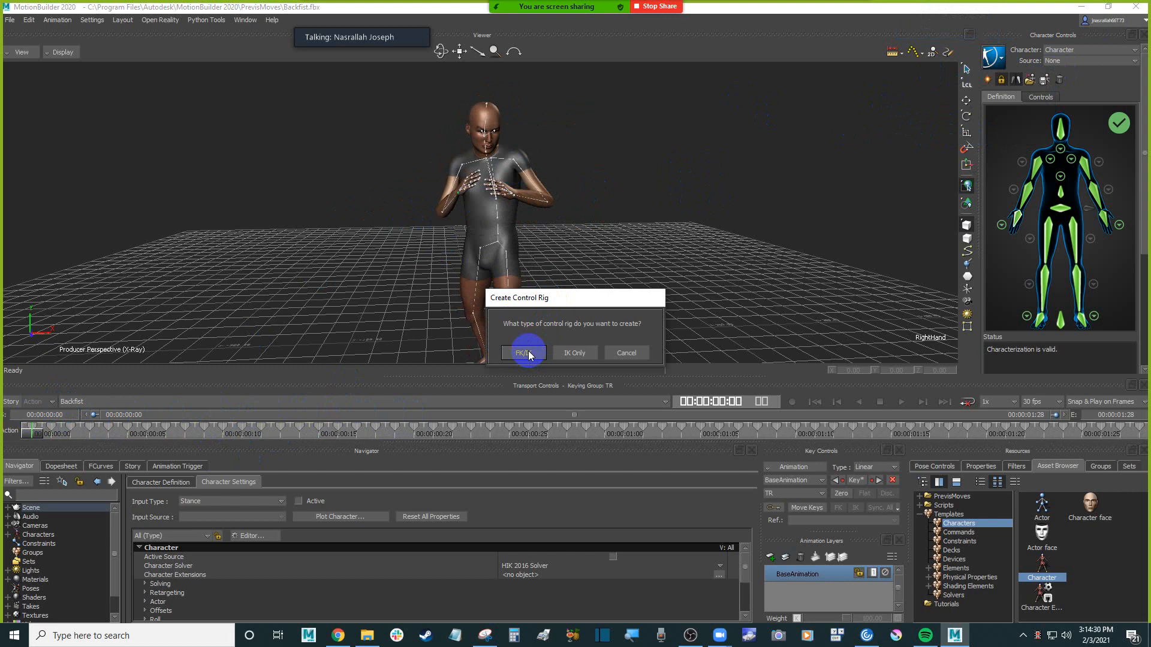
left_click(637, 353)
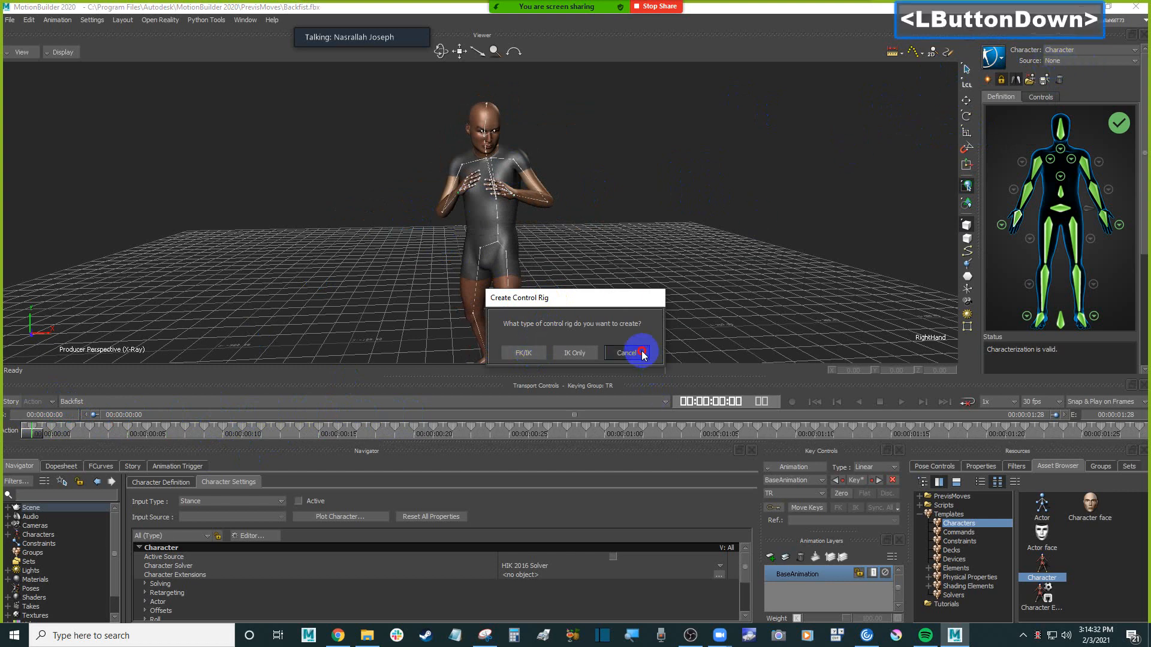
Set the character's source to None and bake its Backfist animation to a new FK/IK control rig
left_click(1085, 62)
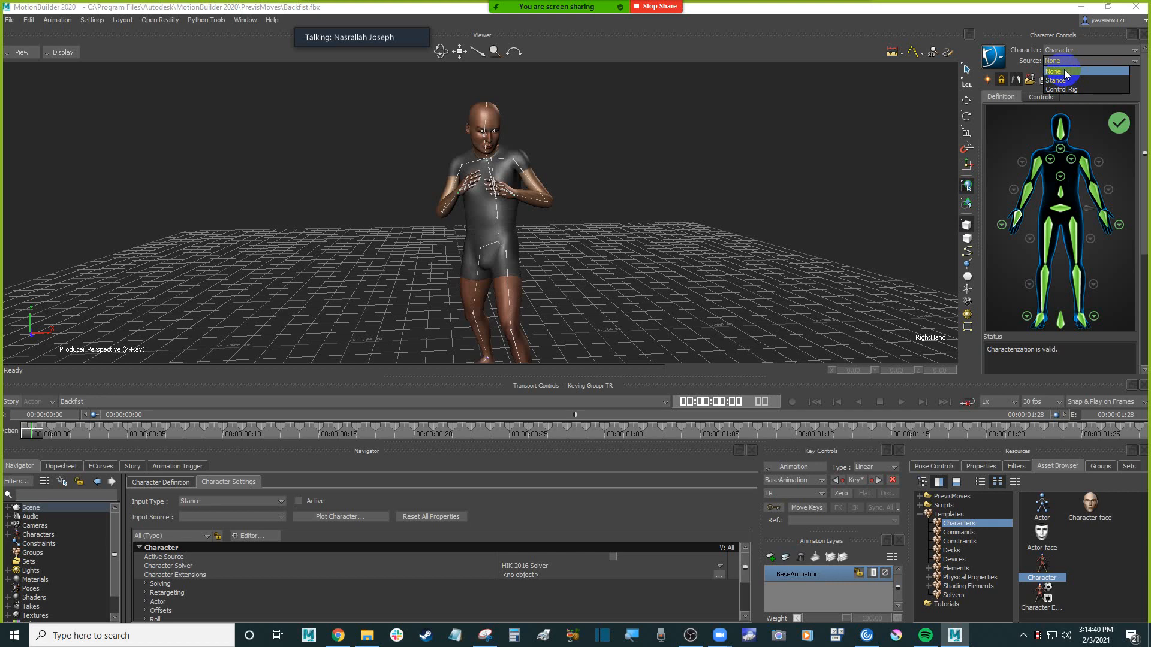
left_click(1064, 70)
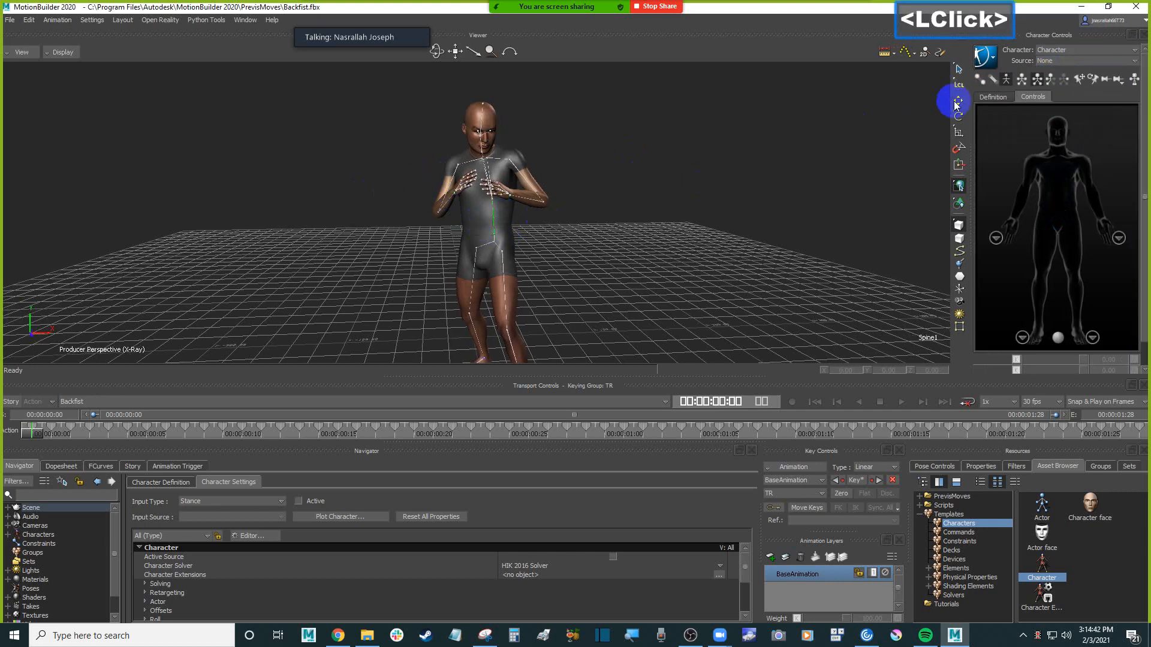
left_click(984, 57)
mouse_move(1031, 135)
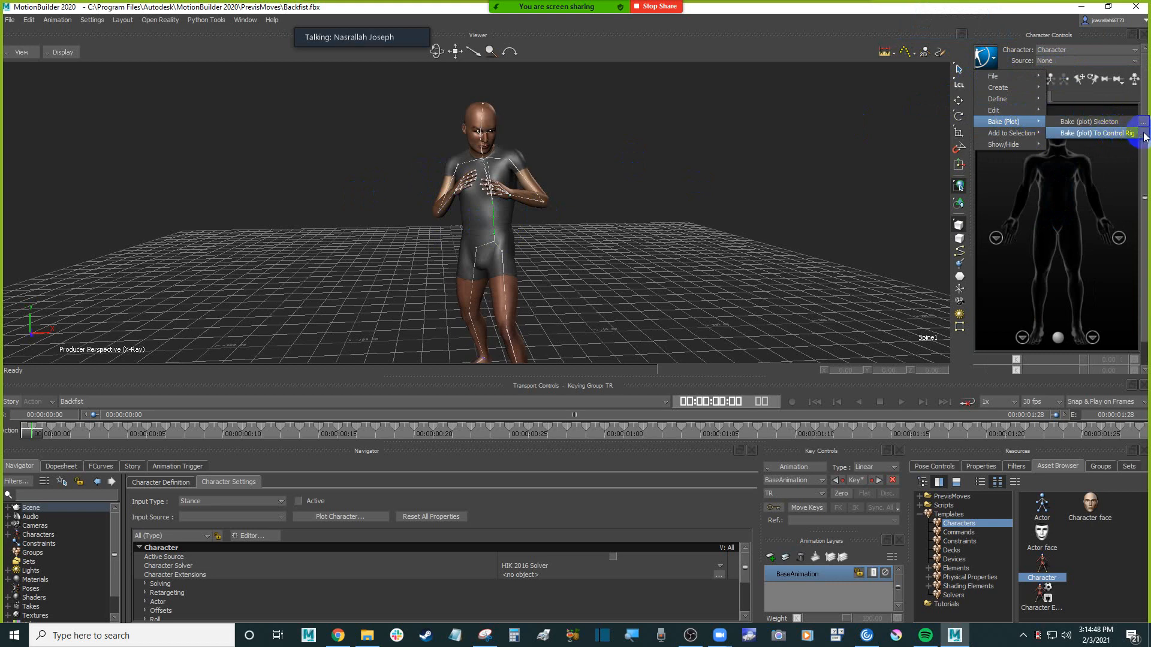
left_click(996, 64)
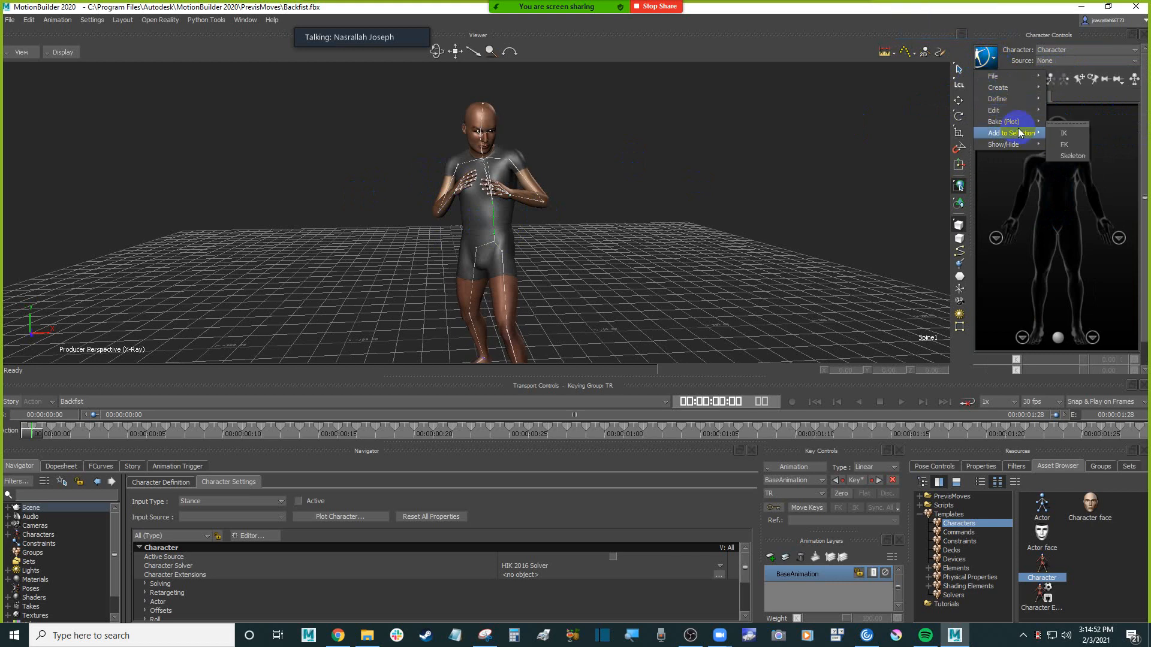
left_click(1134, 137)
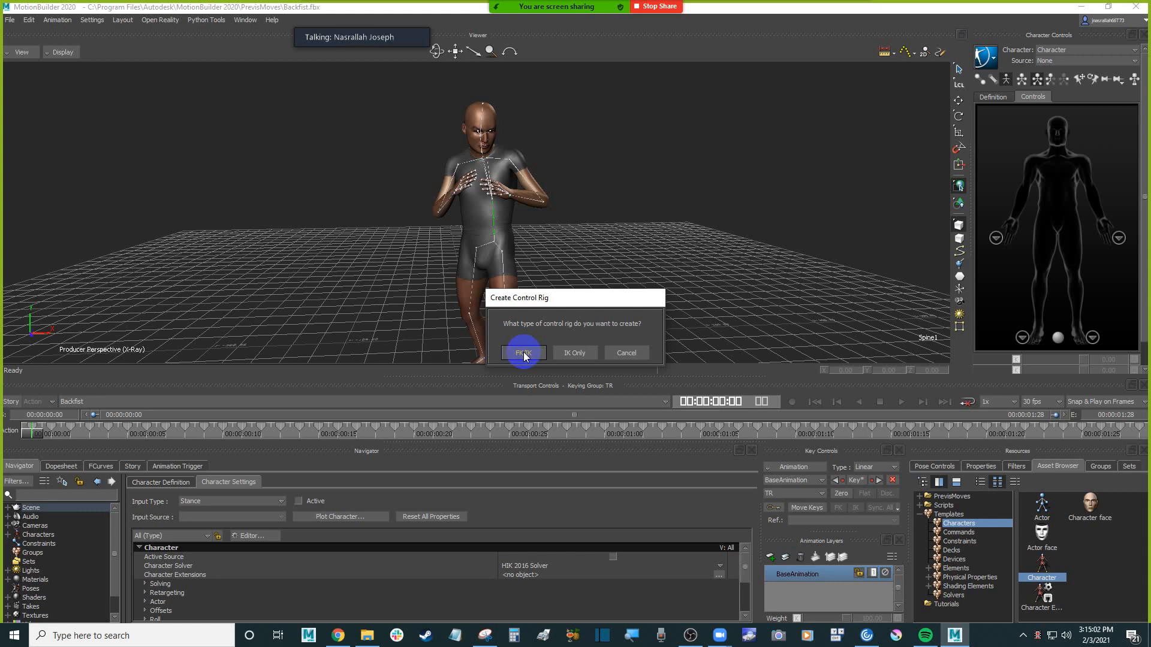
left_click(524, 354)
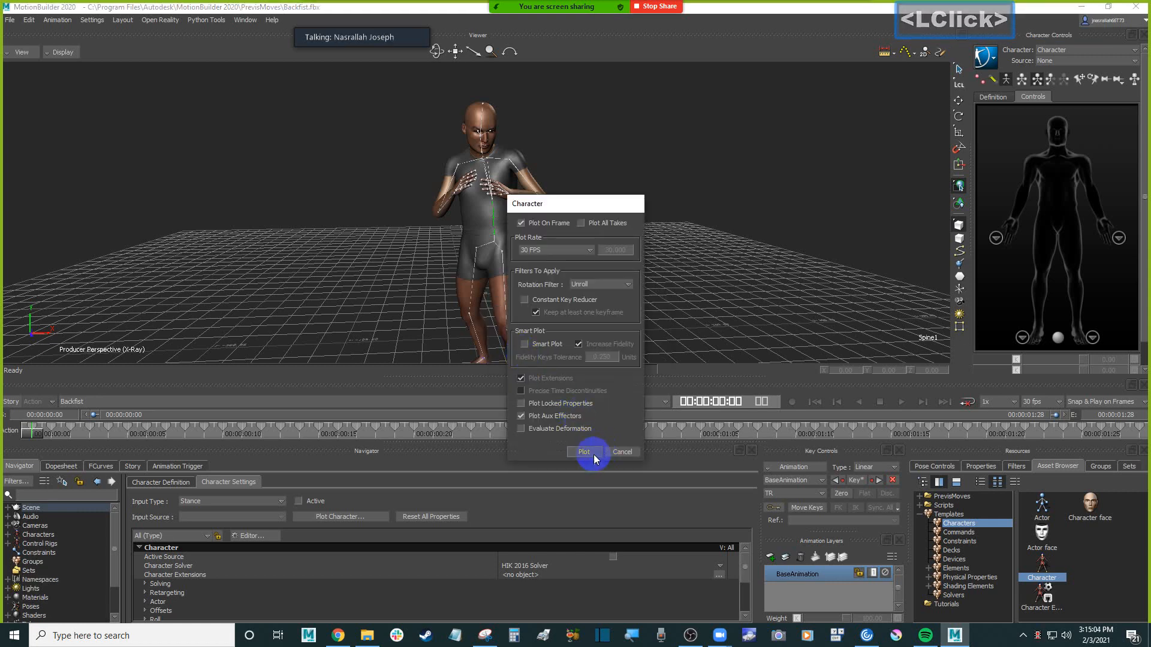
left_click(594, 458)
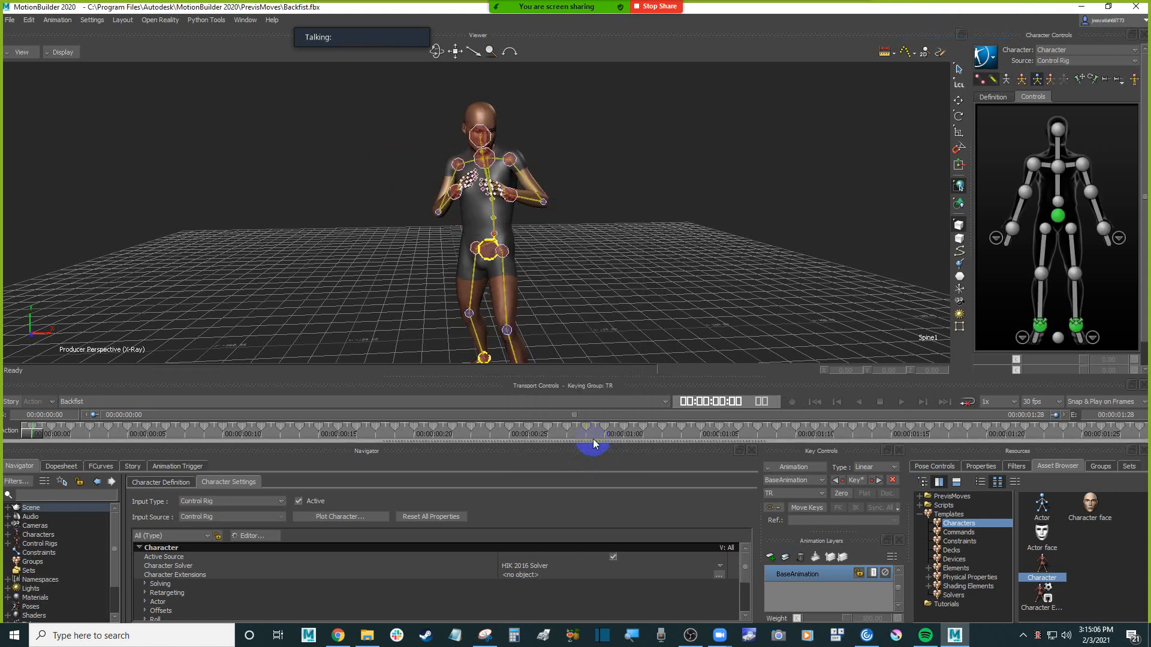
mouse_move(31, 432)
left_mouse_down()
mouse_move(404, 425)
mouse_move(30, 432)
left_mouse_up()
left_click(267, 239)
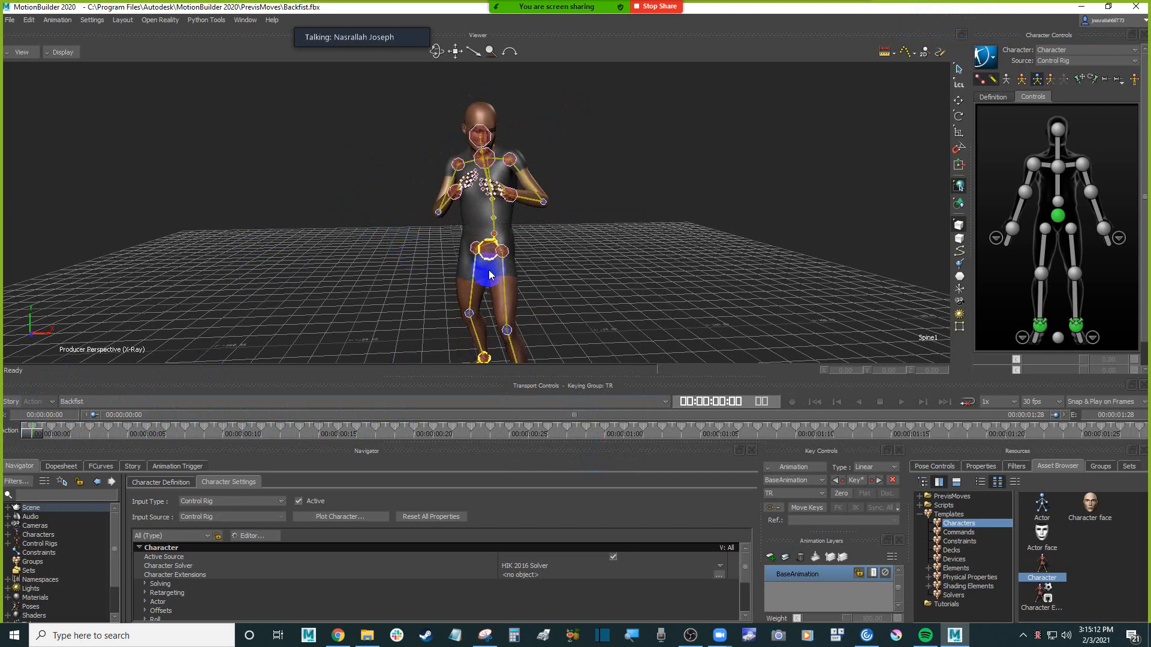
left_click(606, 261)
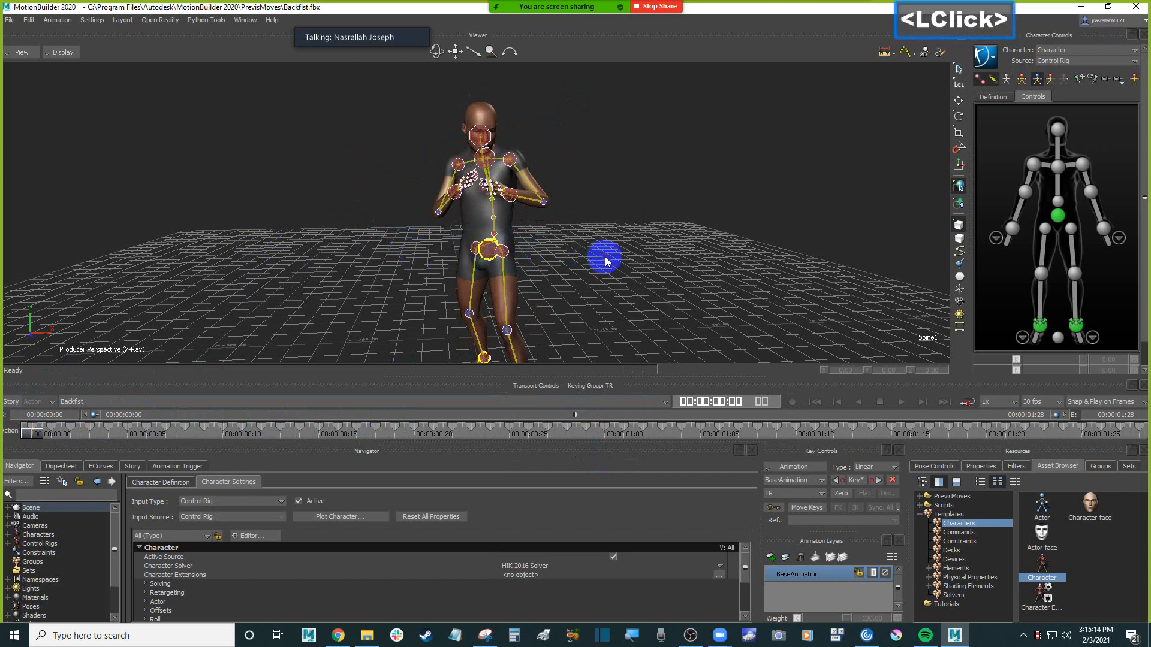
left_click(607, 262)
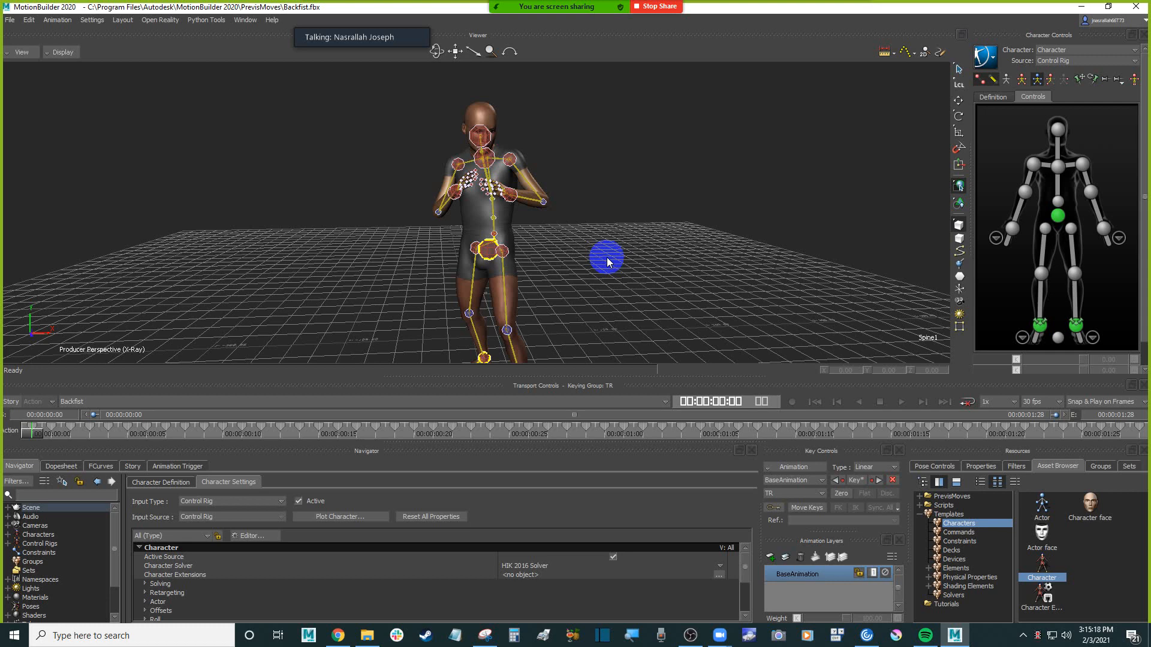
Create a new take without copying the data from the current take
left_click(133, 401)
left_click(96, 423)
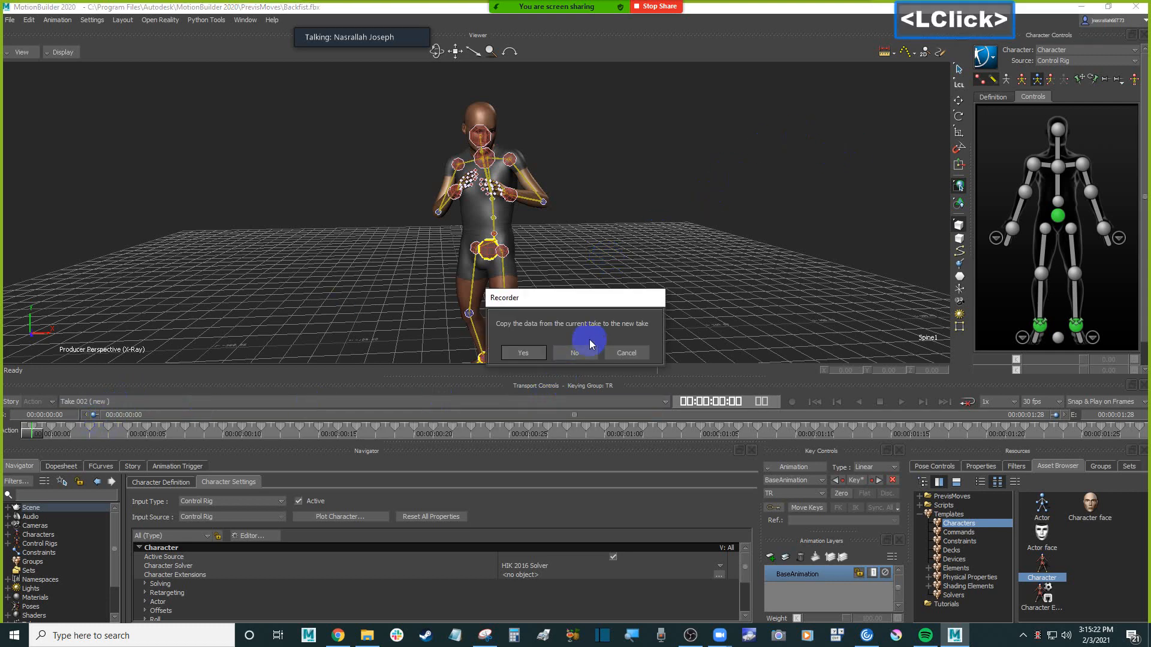
left_click(573, 357)
Select the hips effector and put the character's full body into the T-shaped stance pose
left_click(1058, 215)
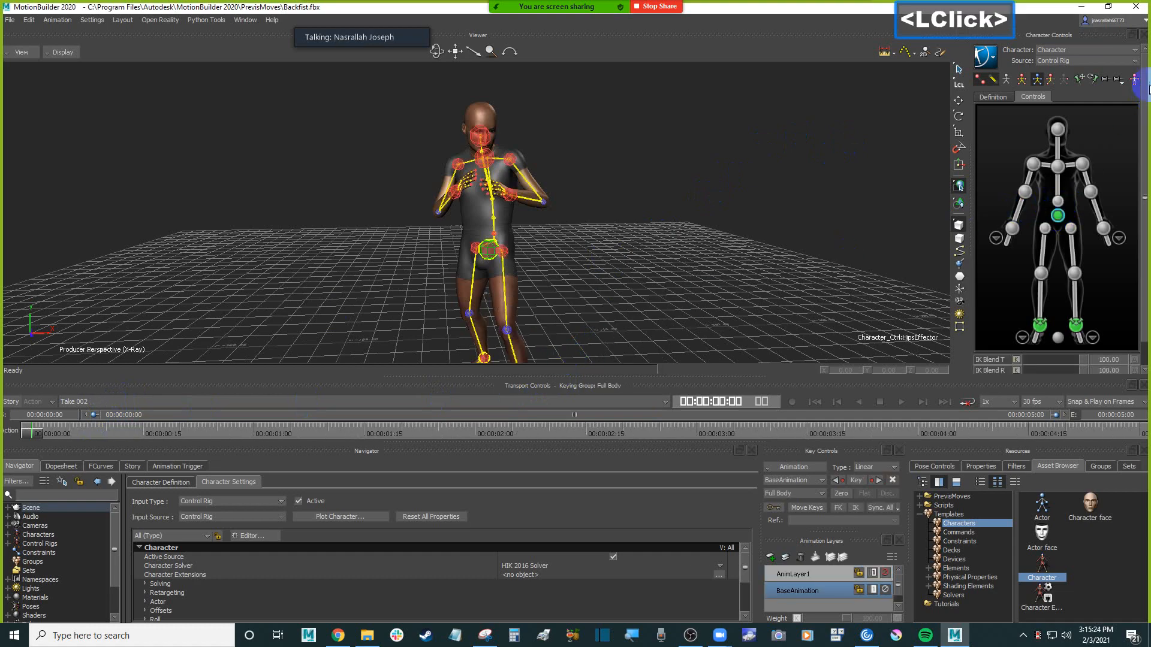
left_click(1134, 80)
mouse_move(565, 214)
left_mouse_down("ctrl+shift")
mouse_move(588, 221)
mouse_move(576, 223)
left_mouse_up("ctrl+shift")
mouse_move(688, 206)
left_mouse_down("ctrl")
mouse_move(675, 203)
mouse_move(683, 175)
mouse_move(692, 188)
mouse_move(677, 190)
left_mouse_up("ctrl")
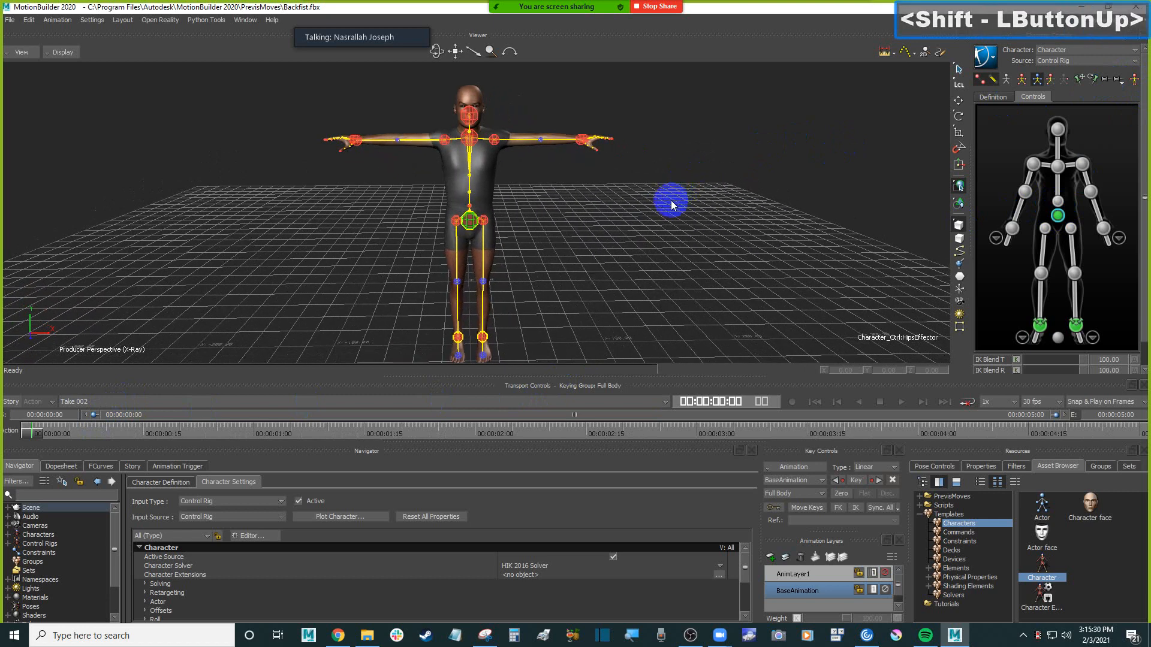
left_click(672, 205)
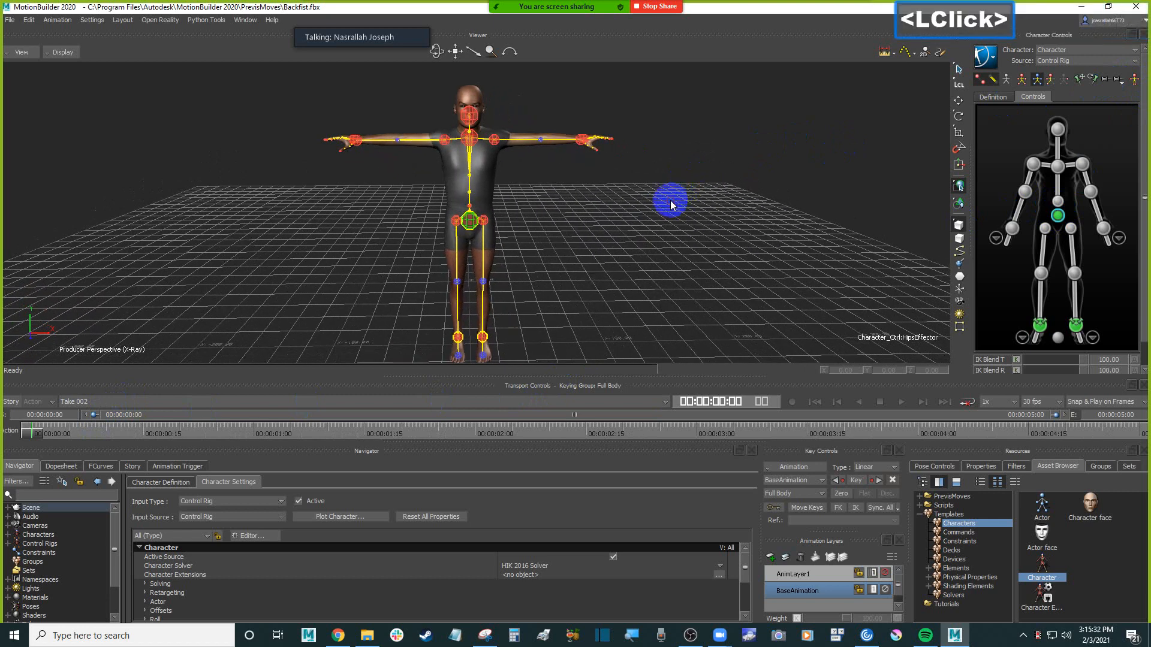
scroll(671, 205, "down", 1)
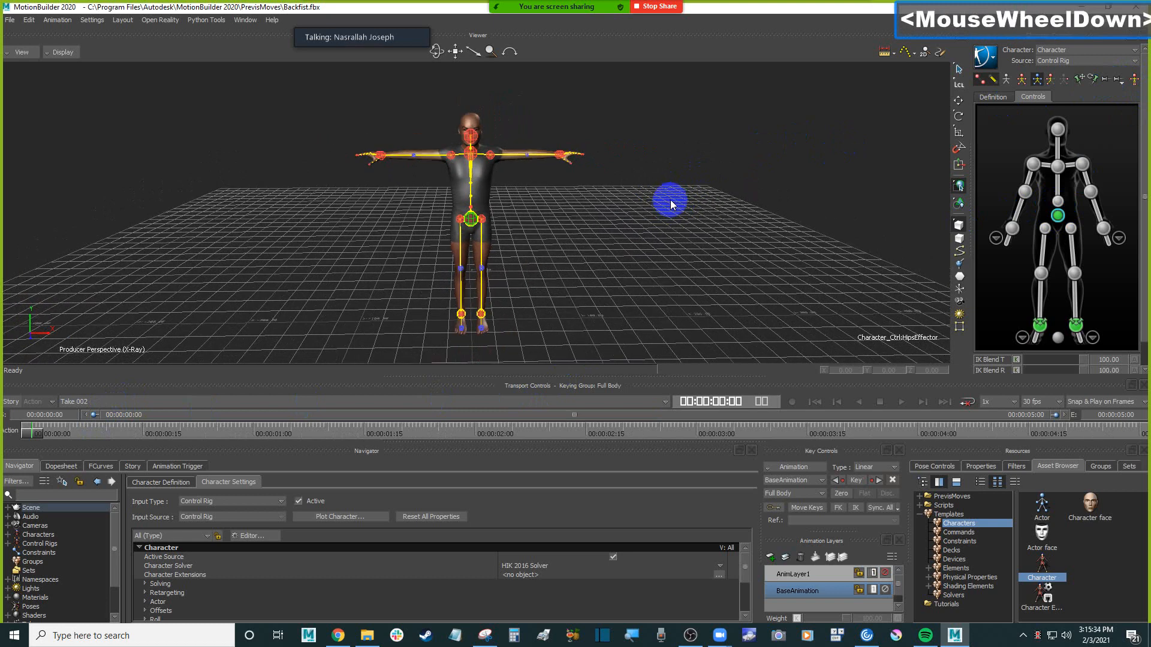
Switch to Sketchfab in Chrome, show the downloadable models and open the Characters & Creatures category
left_click(341, 637)
left_click(450, 21)
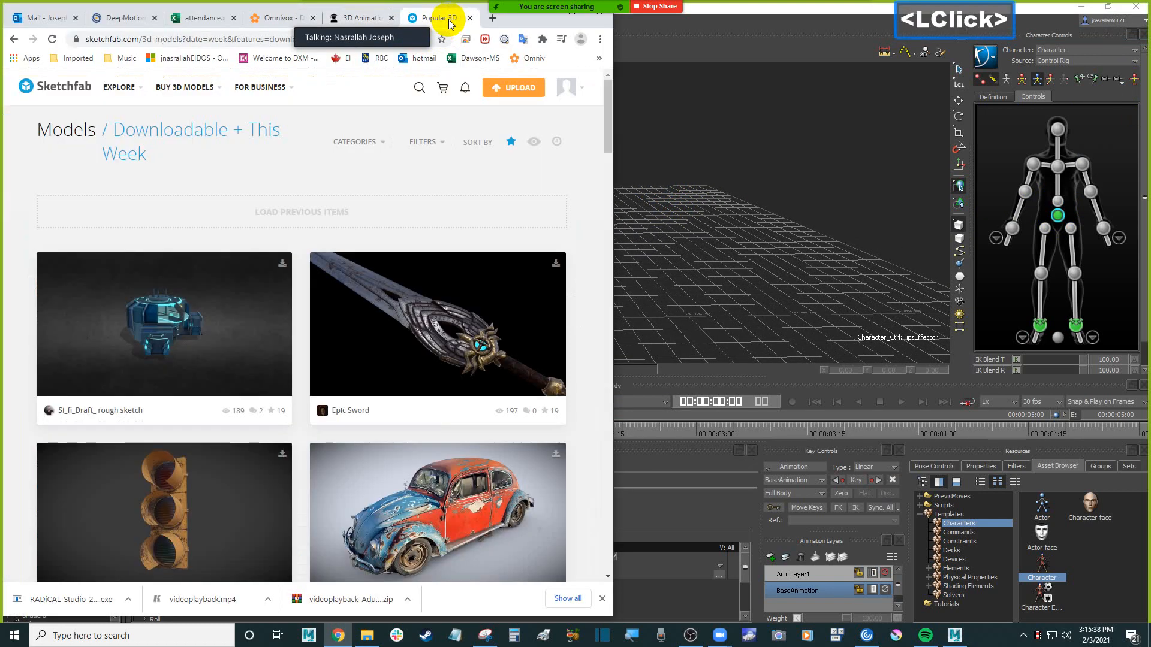
scroll(558, 200, "up", 1)
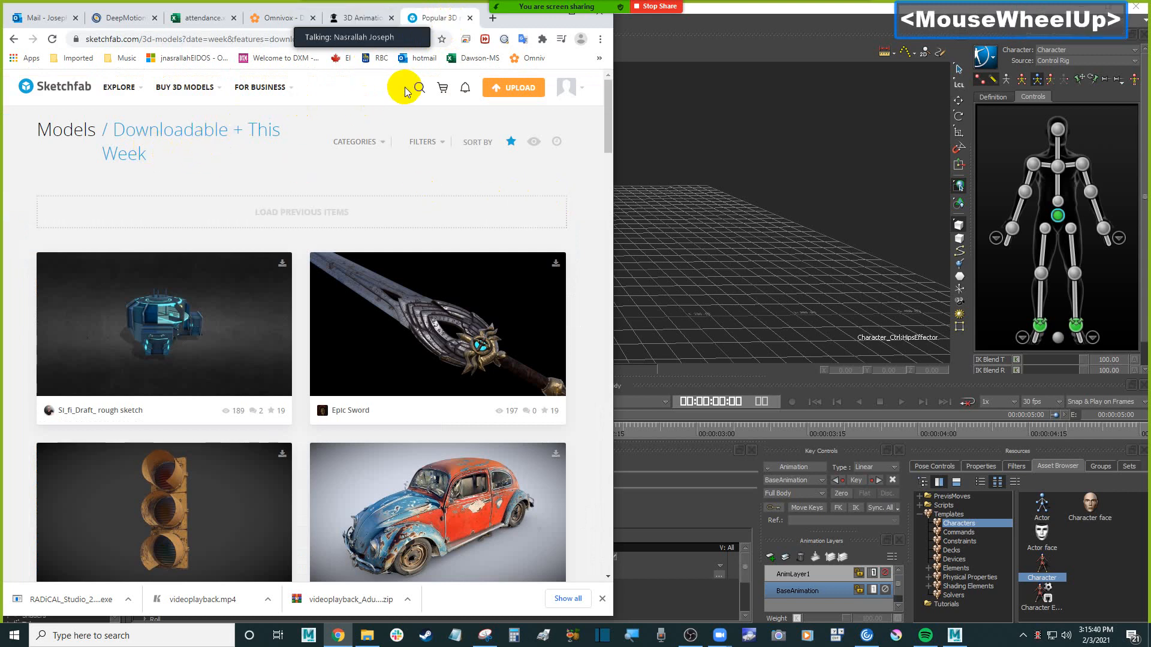
mouse_move(114, 101)
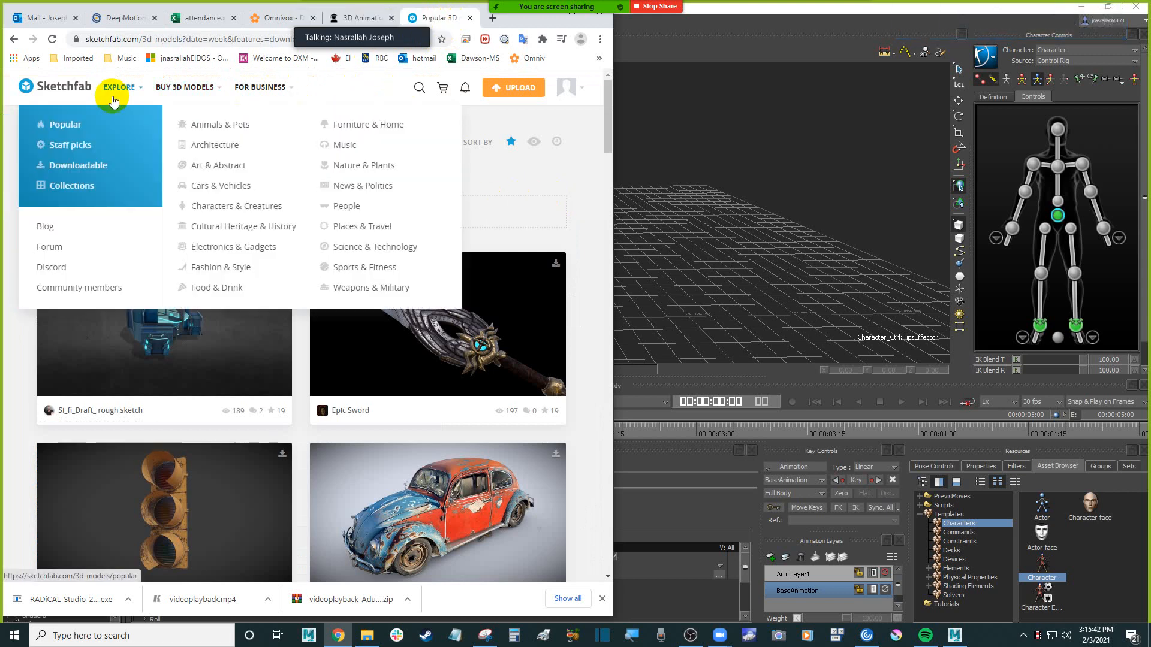
left_click(99, 170)
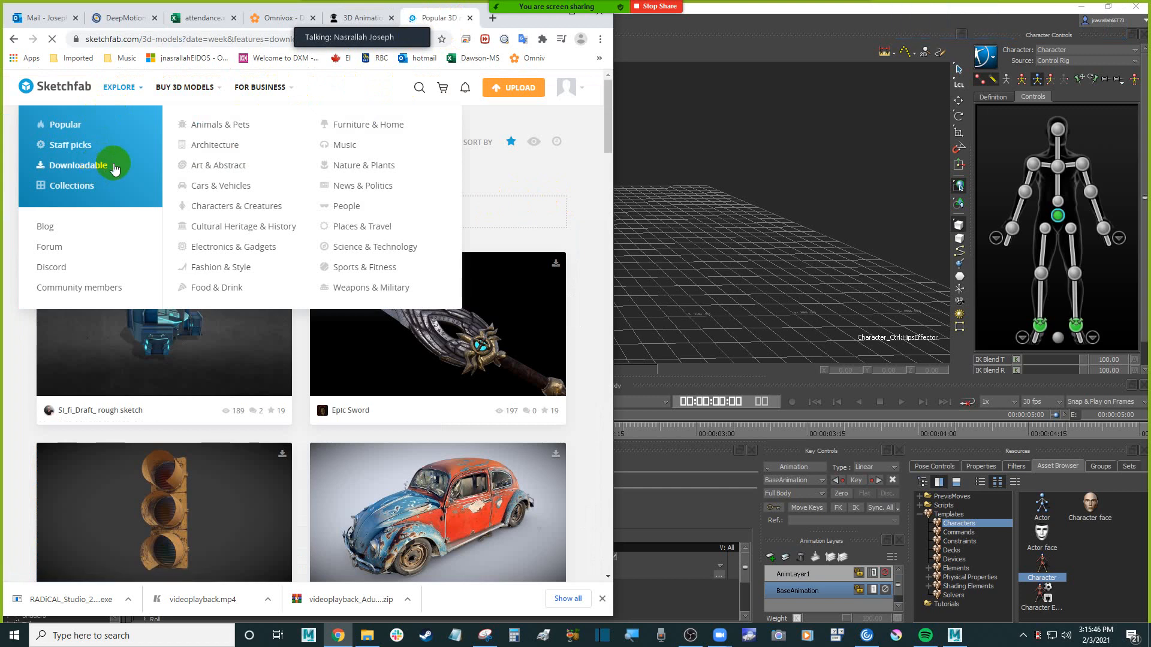
left_click(584, 185)
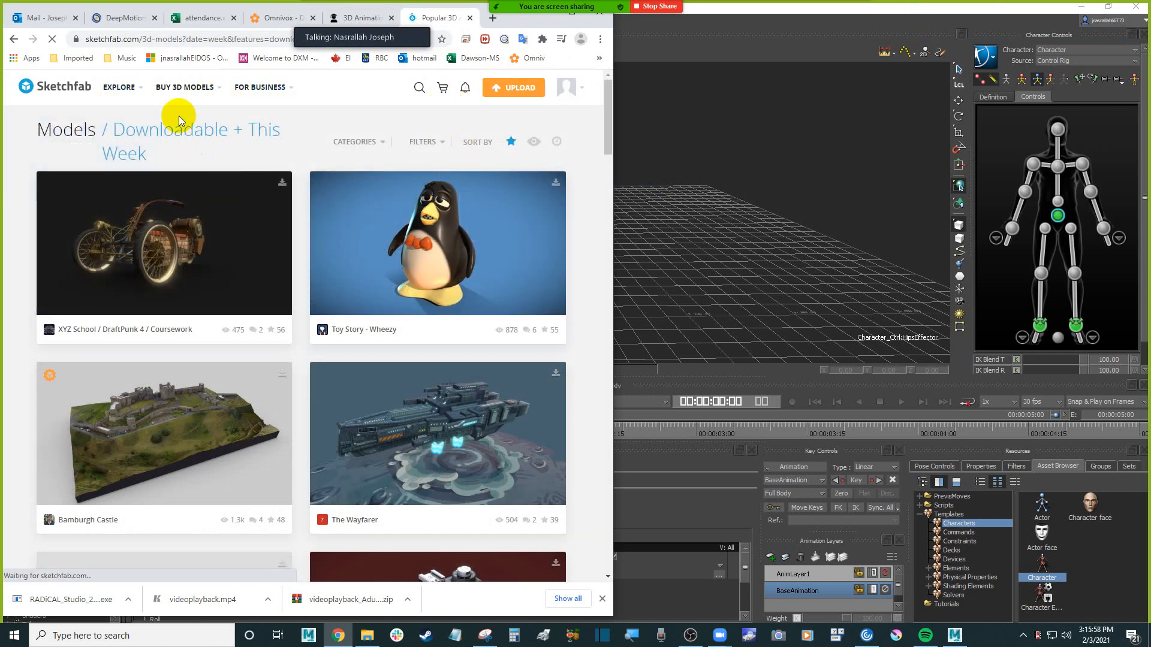
mouse_move(119, 87)
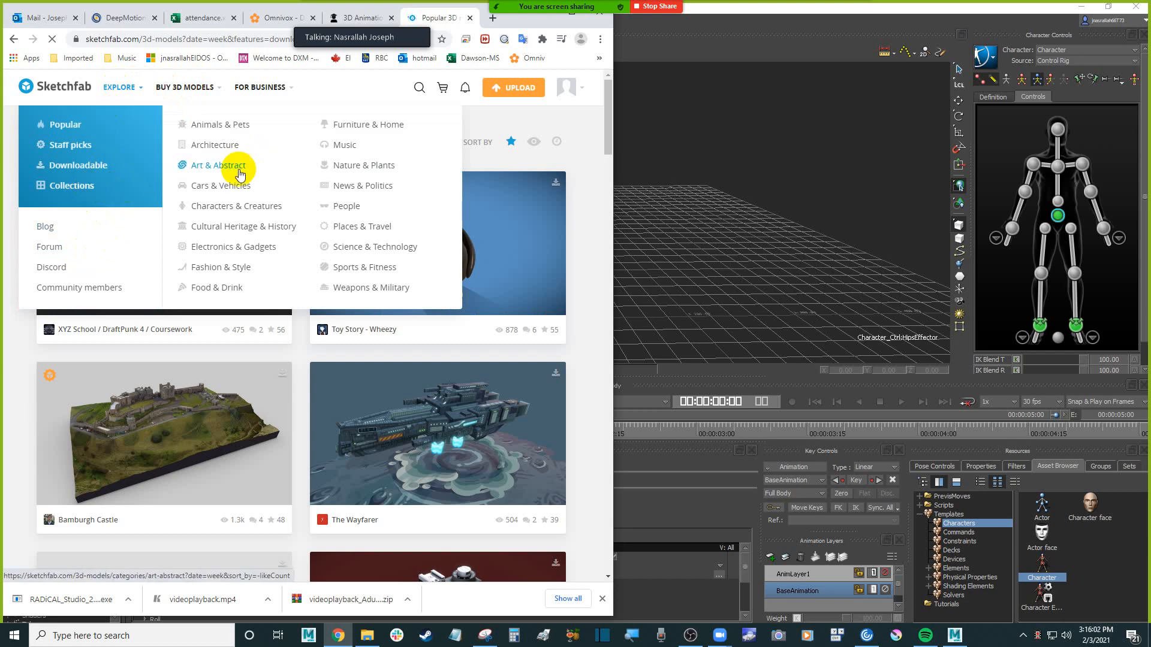
left_click(249, 206)
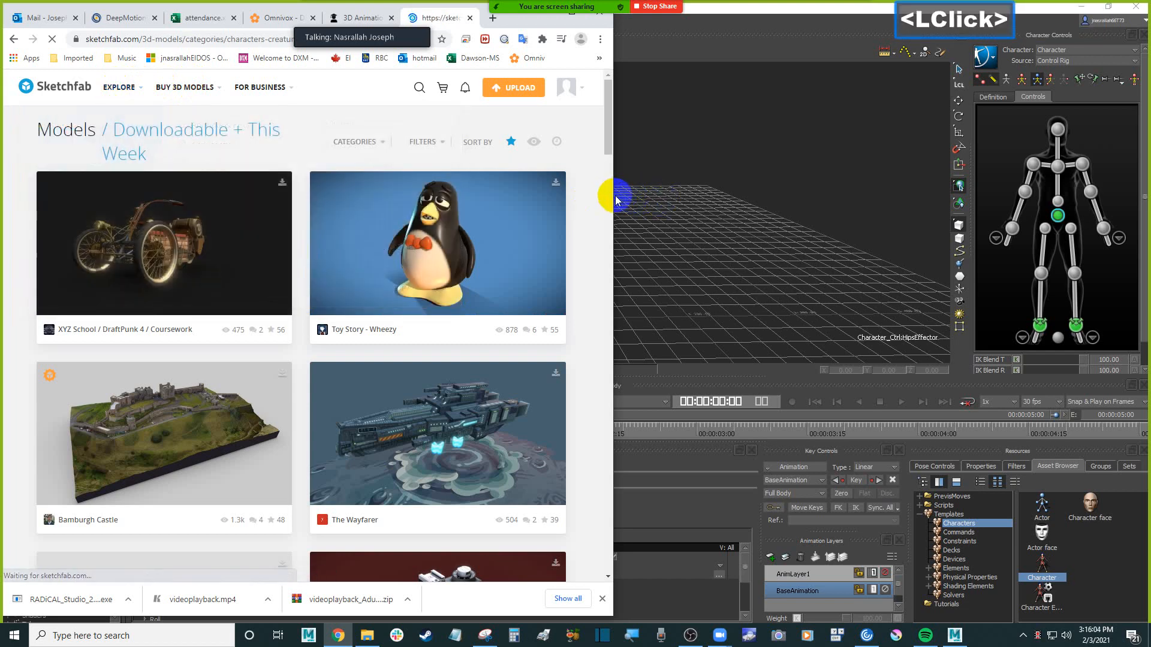
Enlarge the browser window and look over this week's Characters & Creatures models
left_click_drag(612, 195, 735, 195)
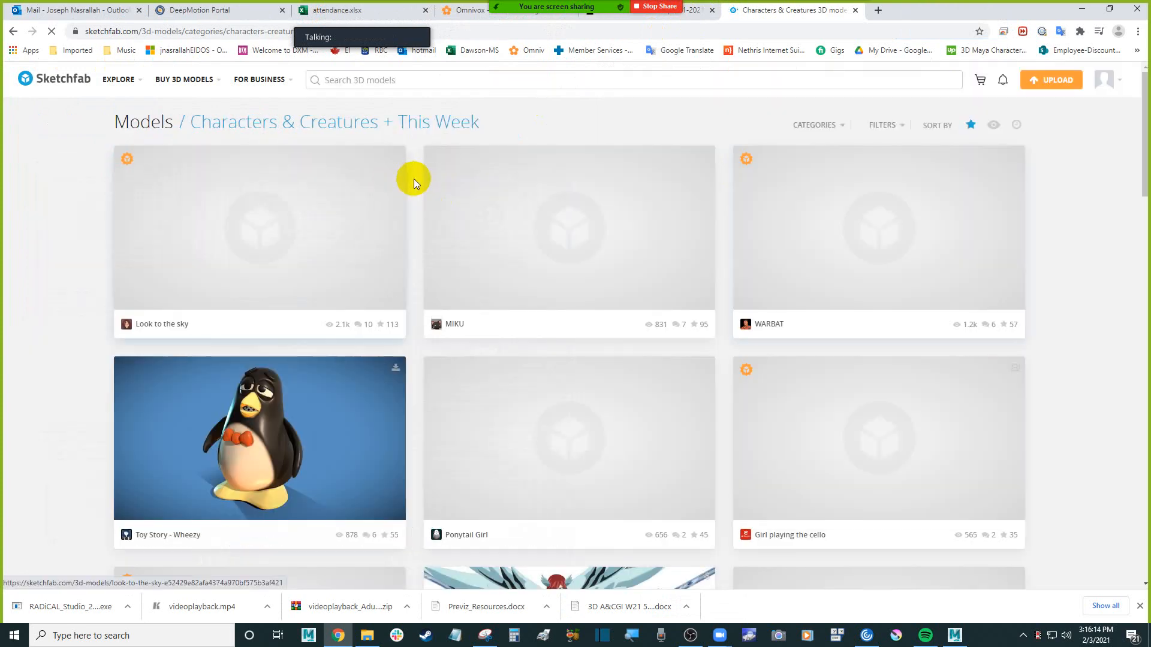
scroll(414, 179, "down", 6)
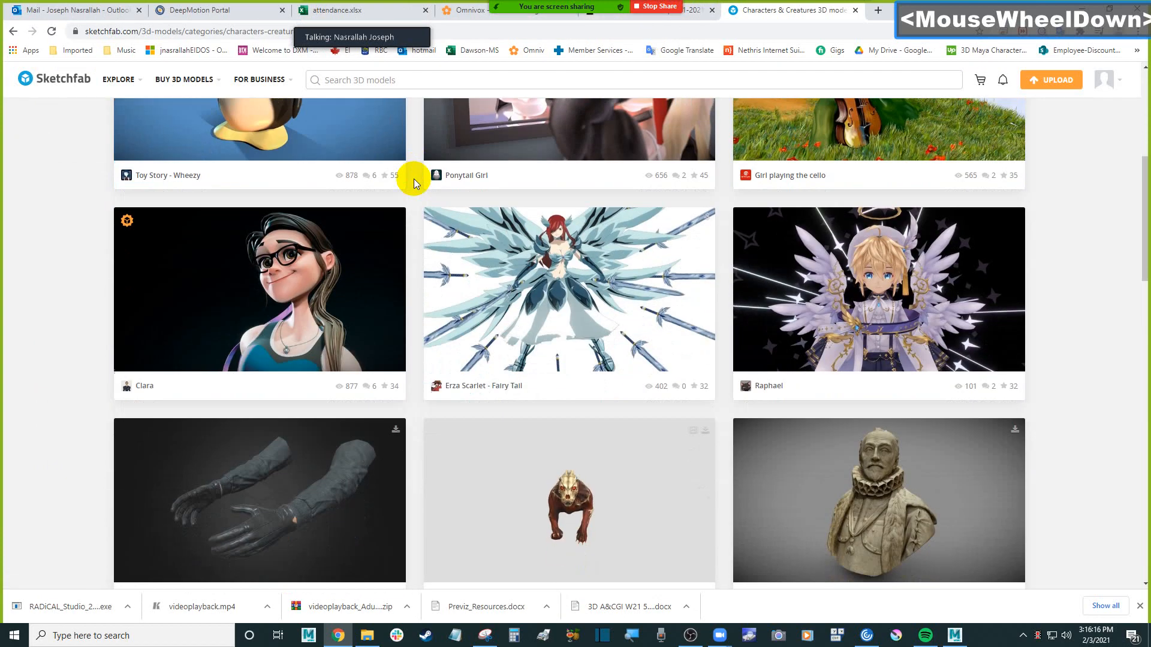
scroll(413, 179, "up", 6)
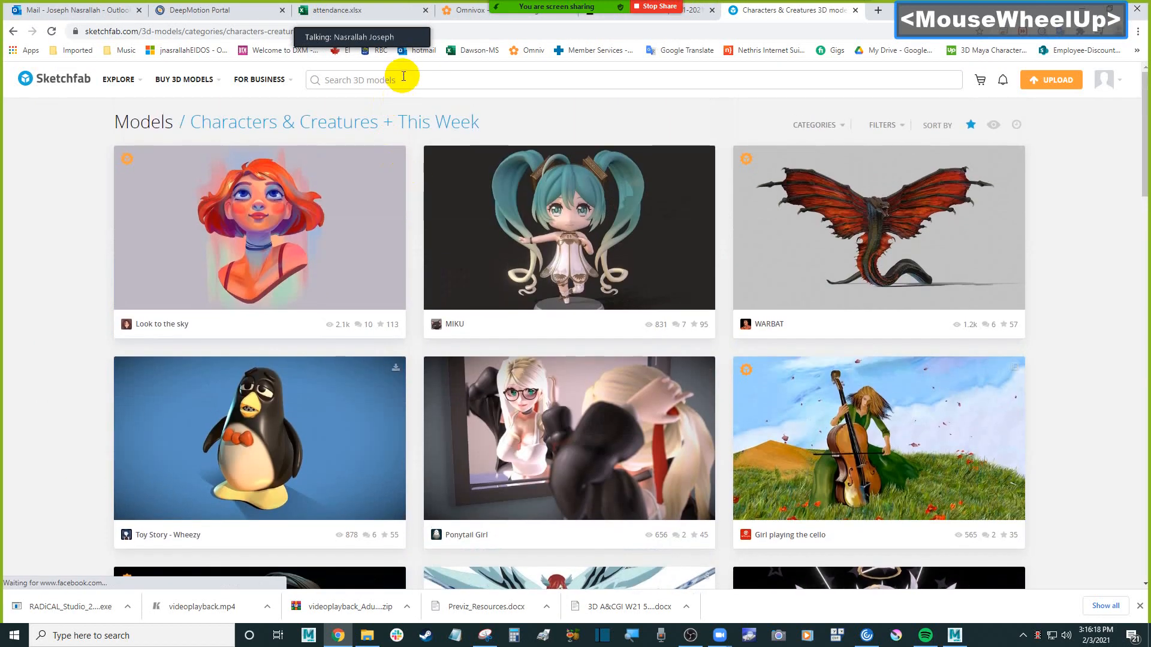
Search Sketchfab for "t pose" models
left_click(403, 78)
type("t pose")
key("Return")
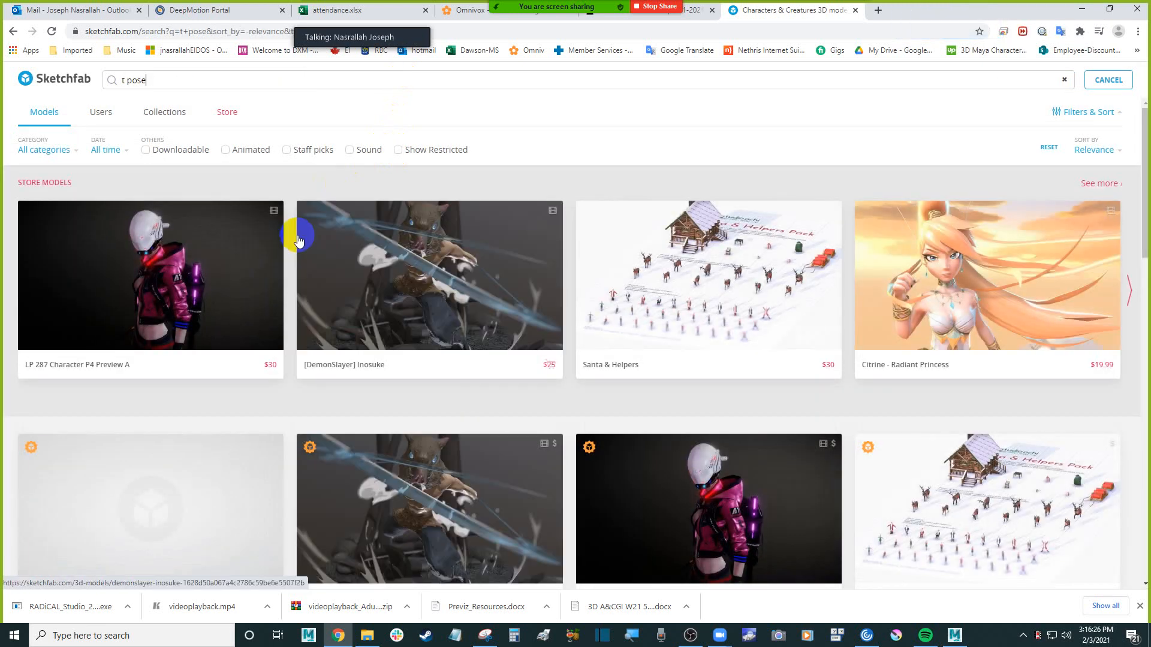
Look through the "t pose" results for downloadable characters standing in a T-pose
scroll(293, 222, "down", 1)
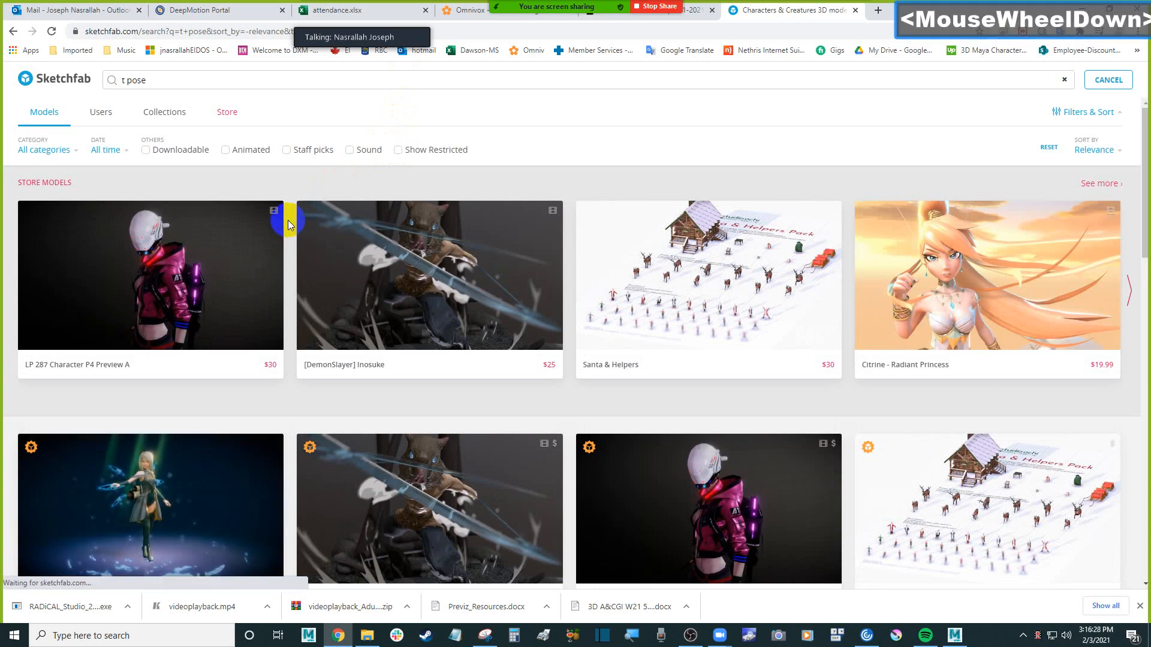
scroll(295, 223, "down", 2)
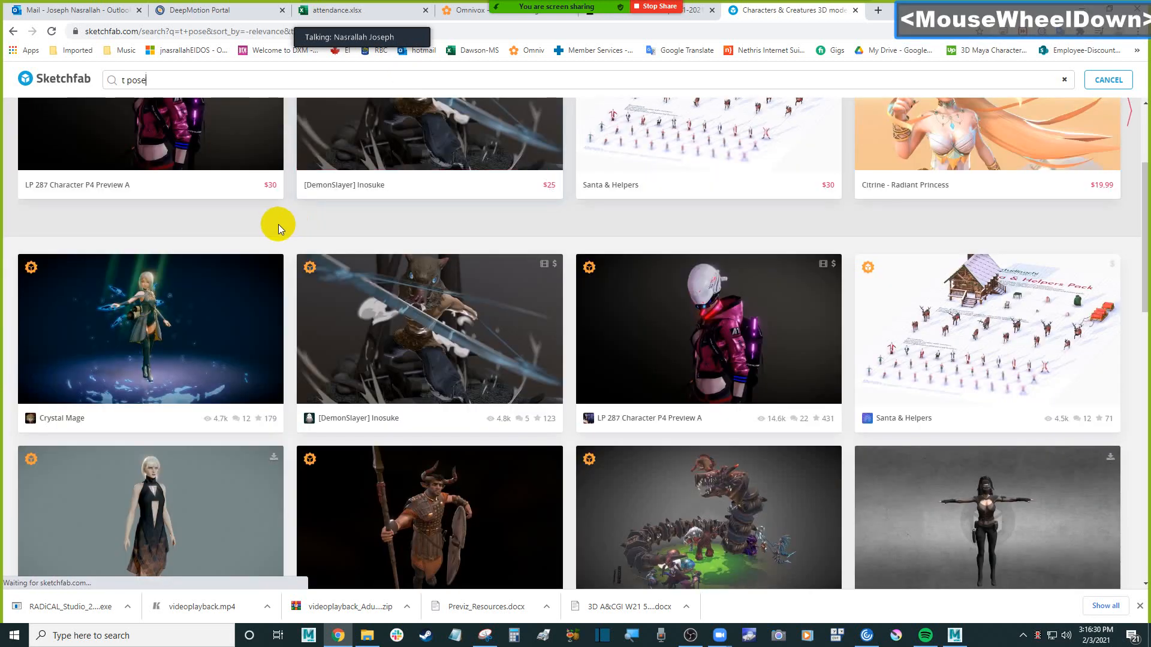
scroll(288, 226, "down", 5)
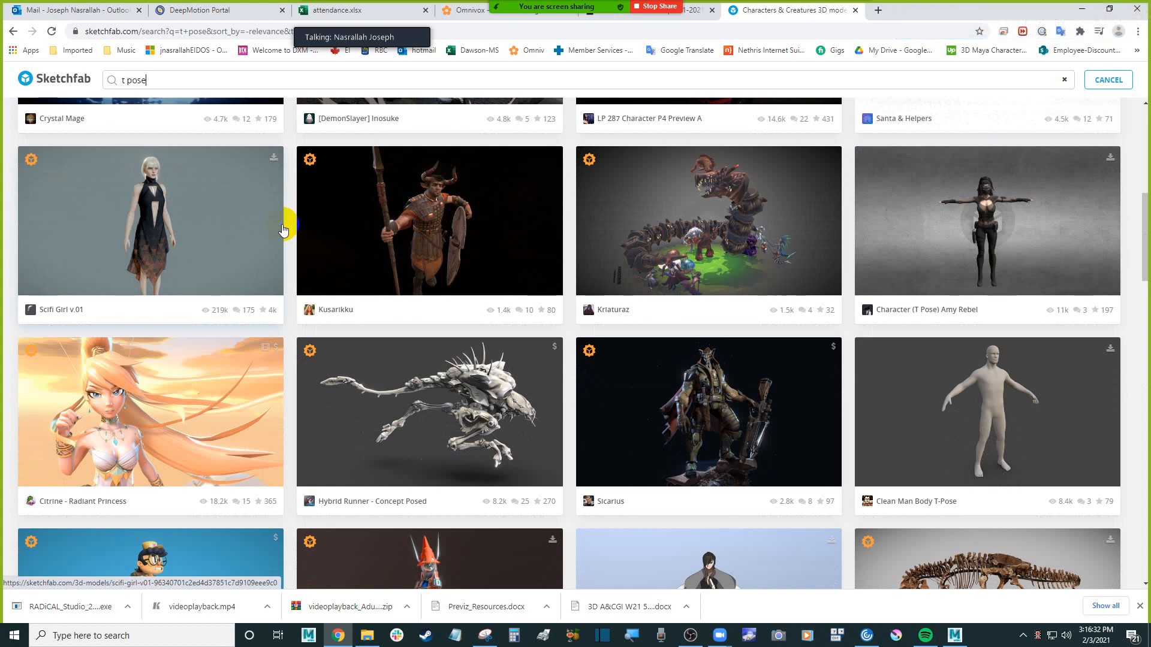
scroll(285, 227, "down", 1)
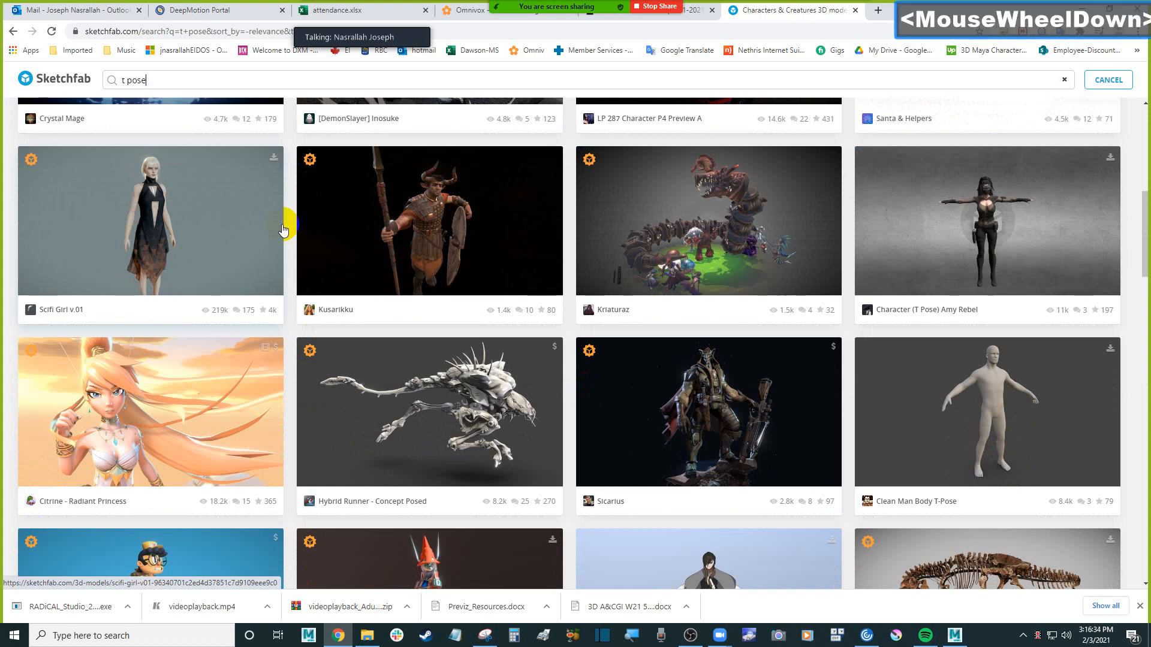
scroll(295, 220, "up", 1)
scroll(296, 219, "up", 6)
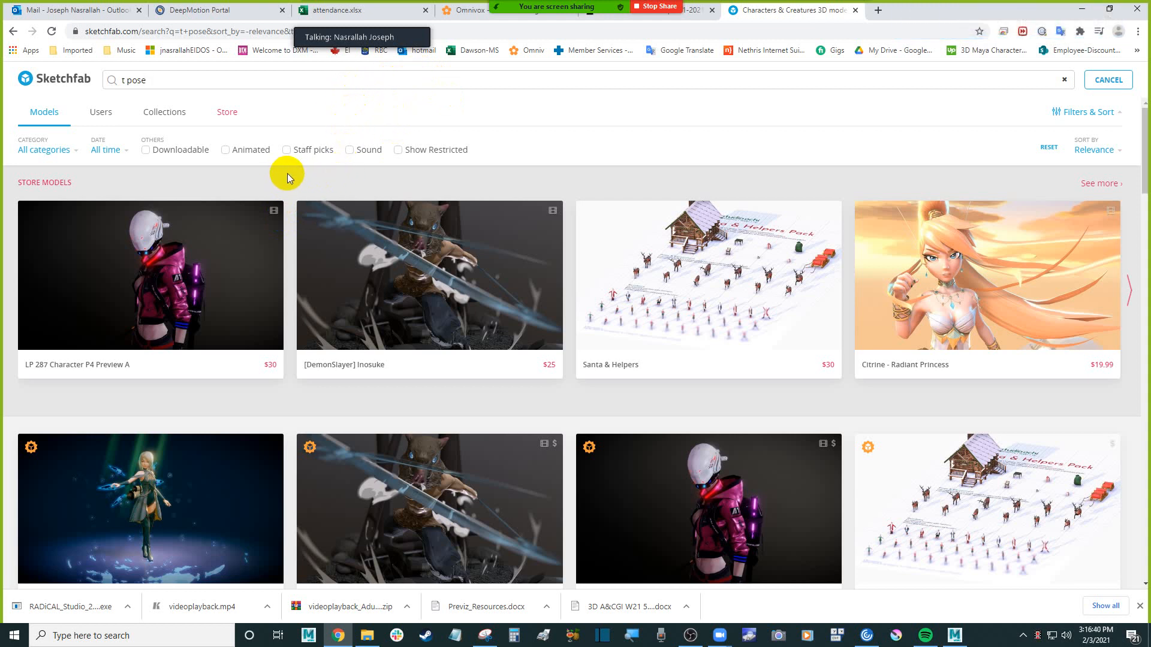
scroll(287, 173, "down", 1)
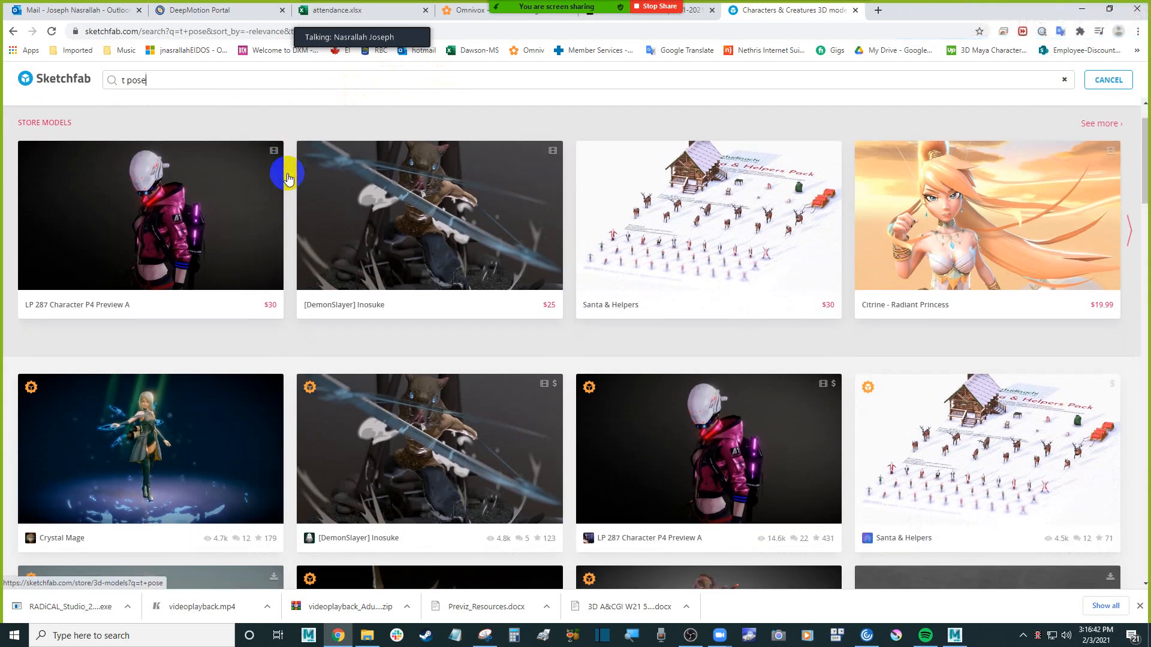
scroll(288, 178, "down", 7)
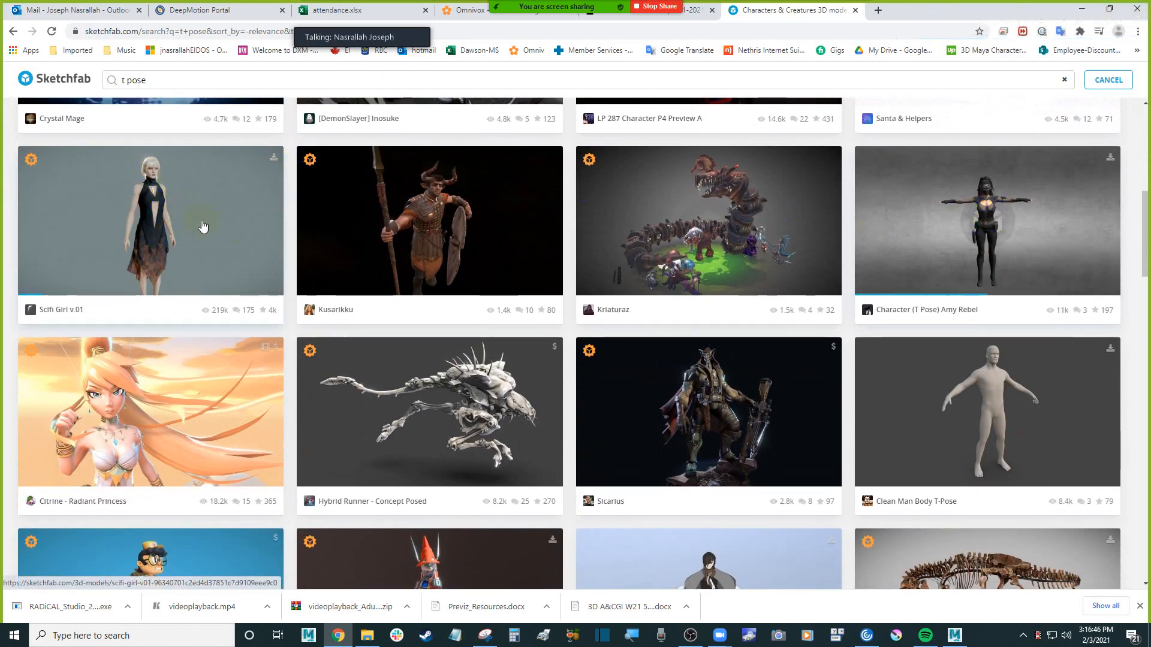
Open the Character (T Pose) Amy Rebel model and review its details below the 3D preview
left_click(1020, 228)
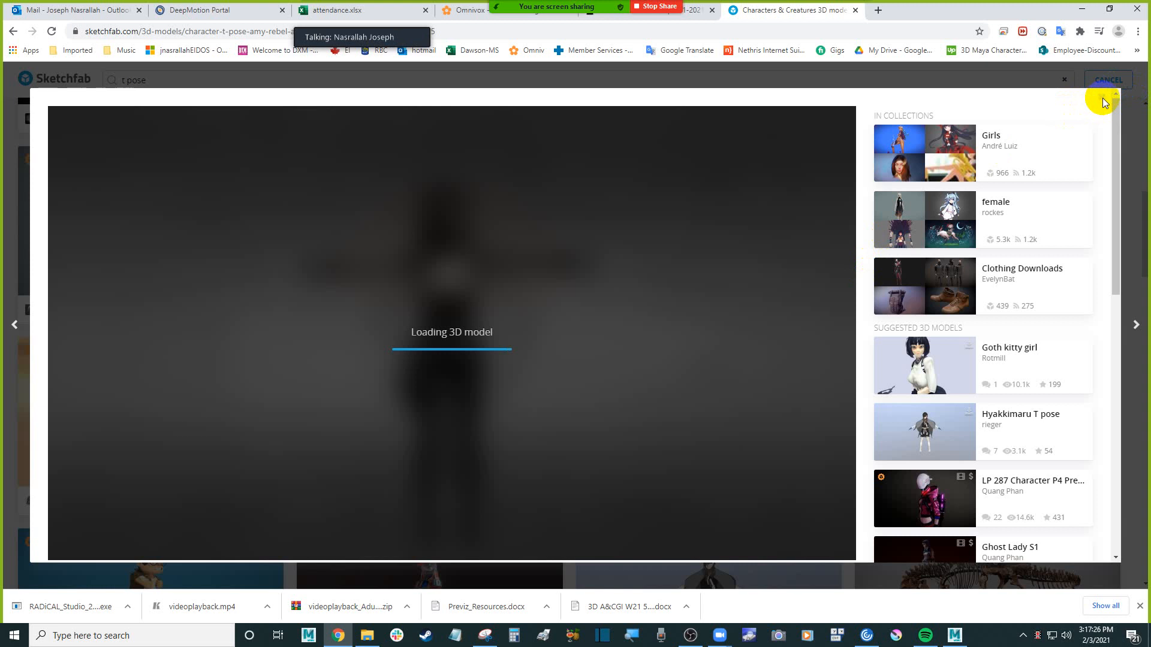
scroll(675, 397, "down", 2)
left_click(869, 391)
scroll(864, 390, "down", 5)
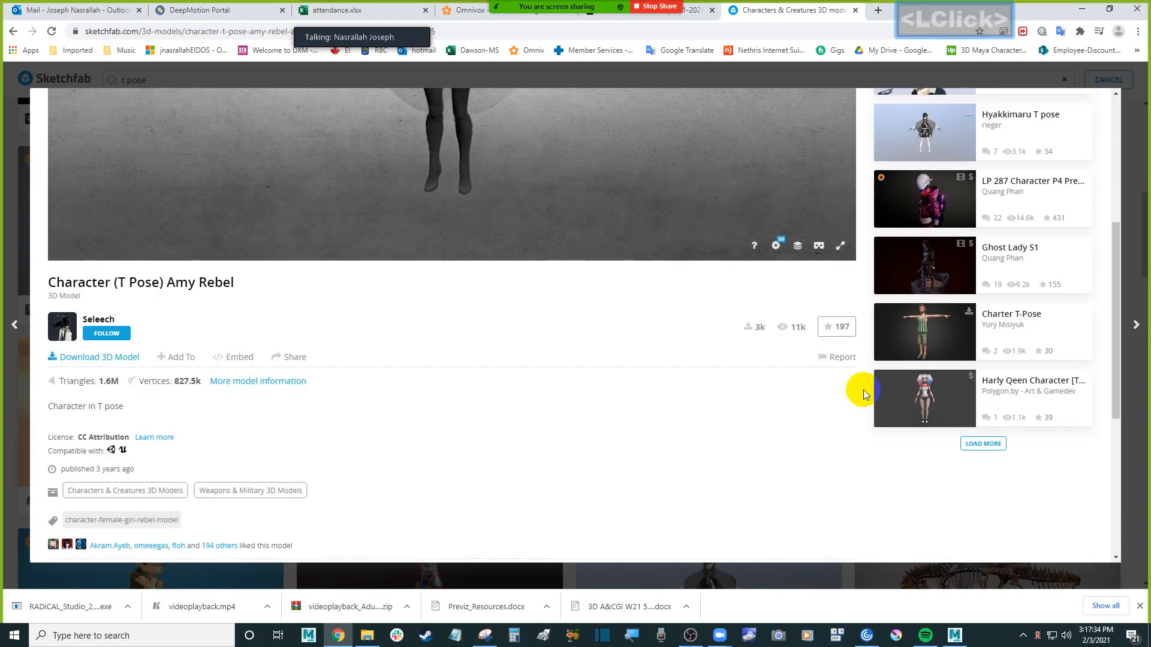
scroll(497, 260, "up", 3)
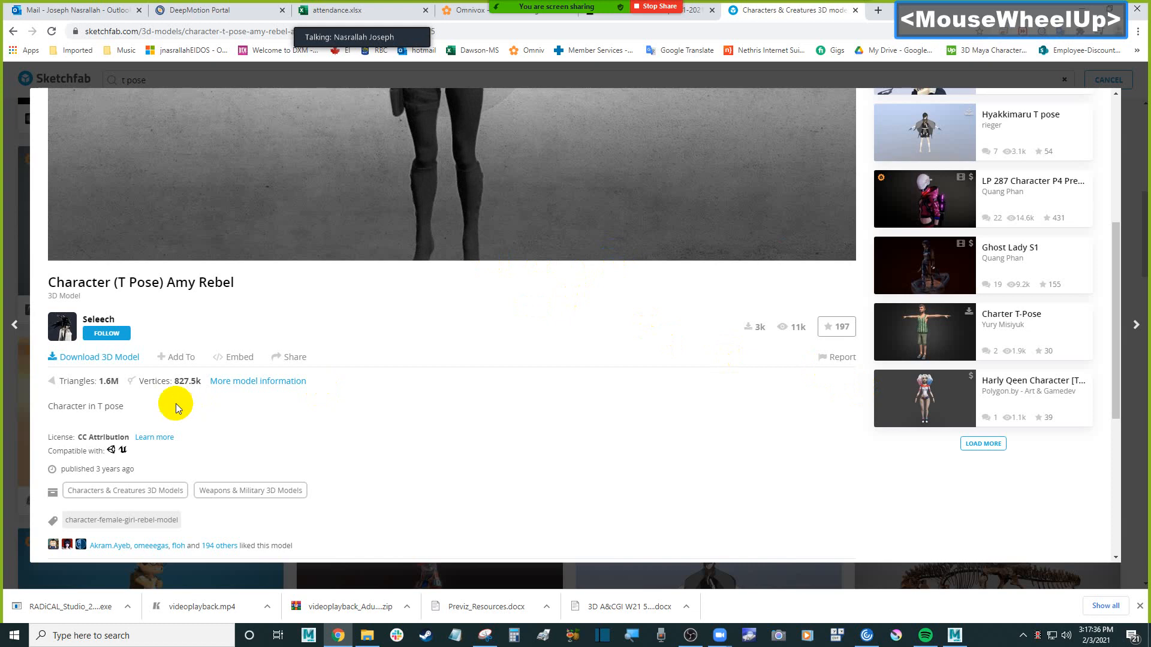
Check the download formats offered for the Amy Rebel model, highlight the original fbx format, and close the model
left_click(106, 359)
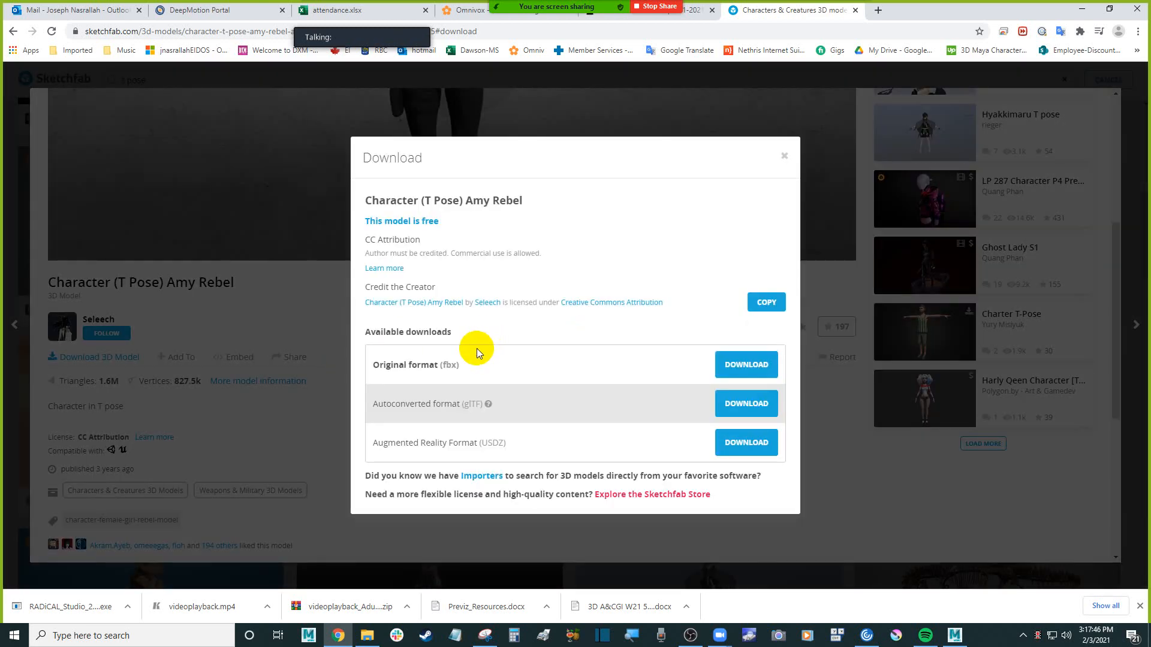
left_click(448, 362)
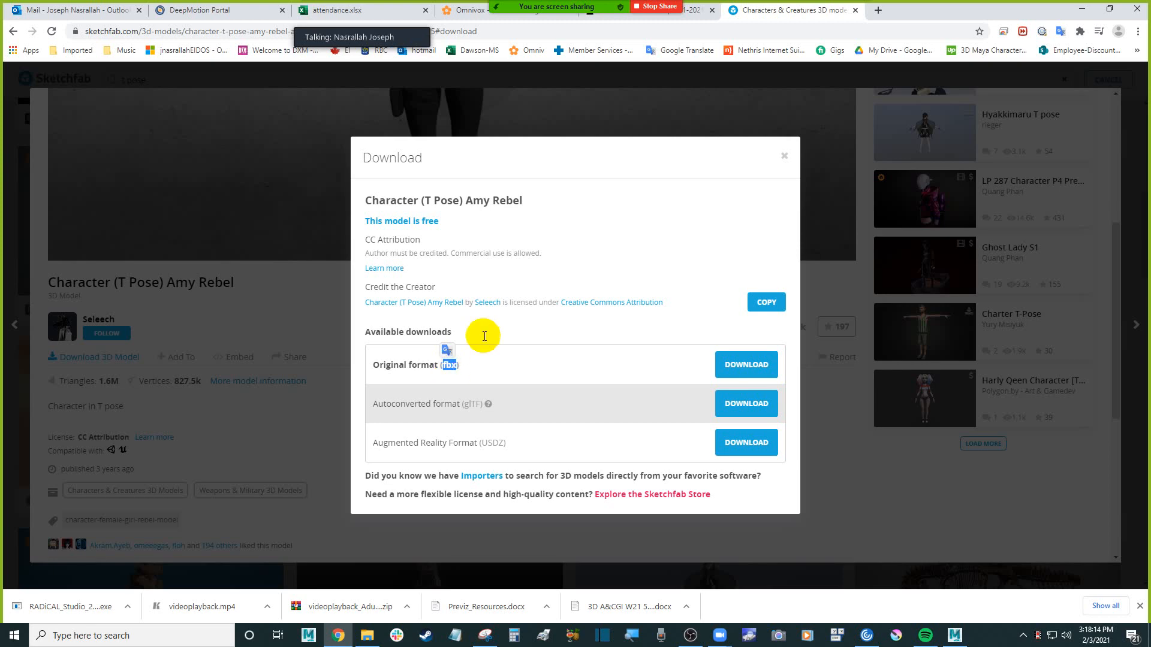
left_click(783, 158)
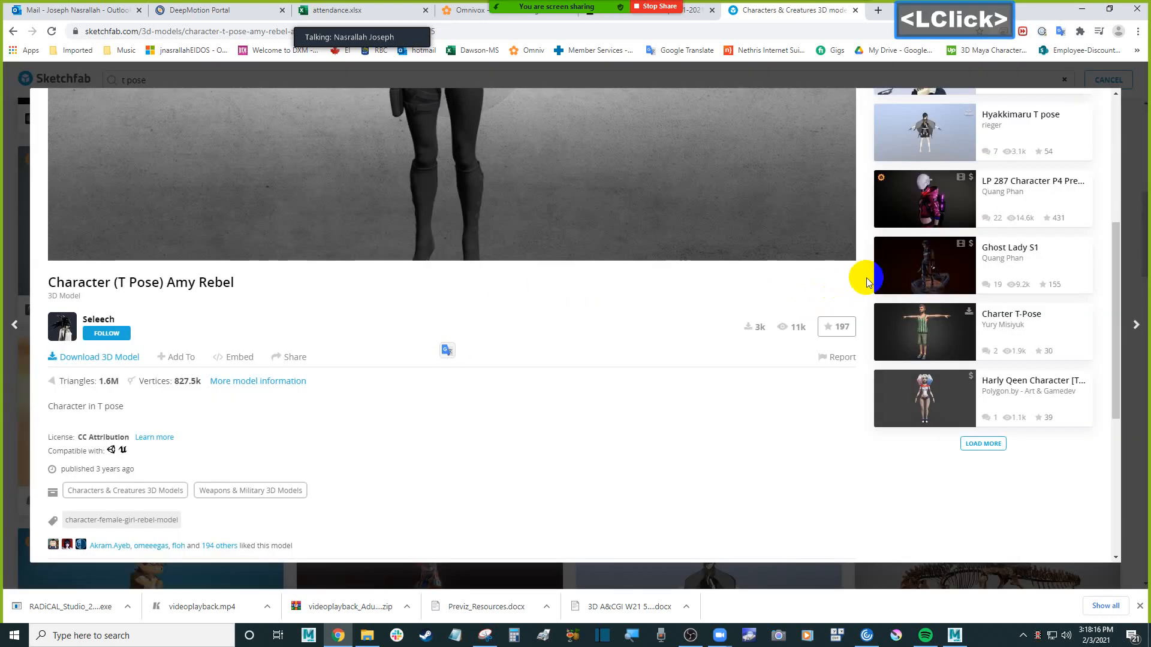
scroll(865, 277, "up", 5)
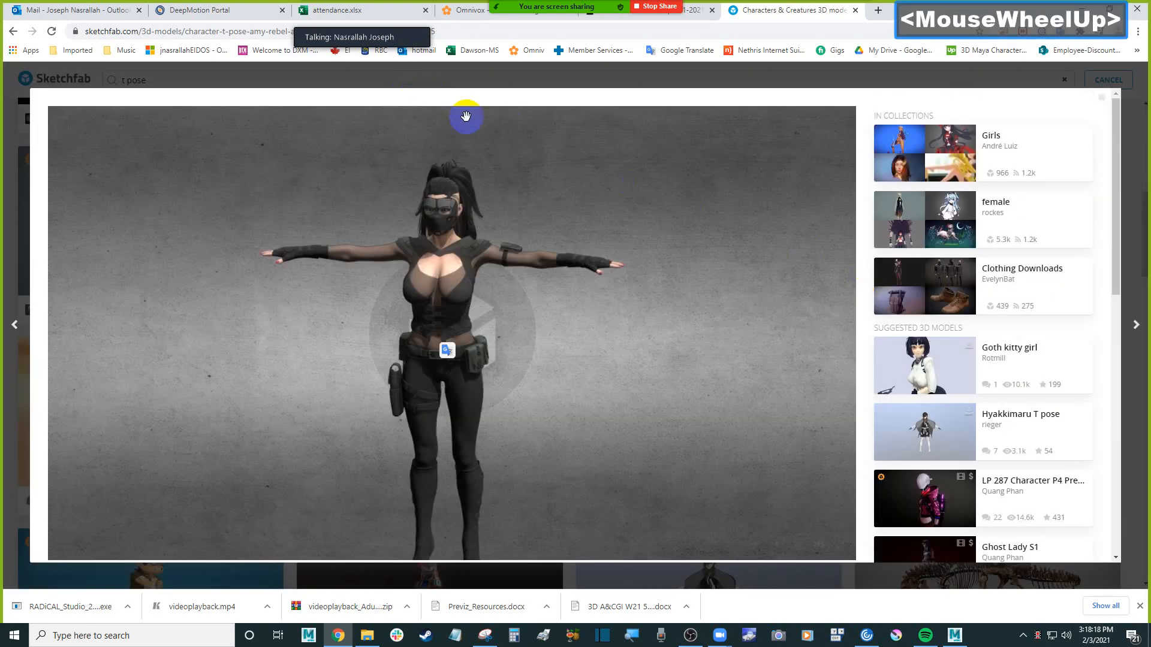
left_click(1103, 99)
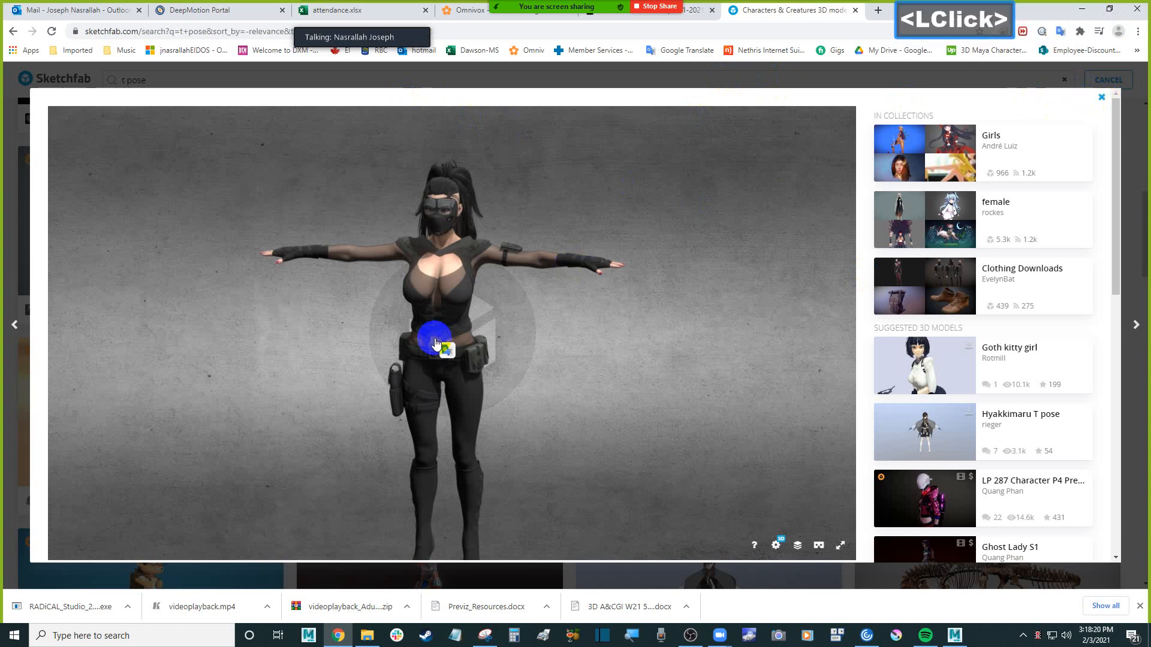
Replace the Sketchfab search term with "venom" and run the search
scroll(329, 240, "up", 10)
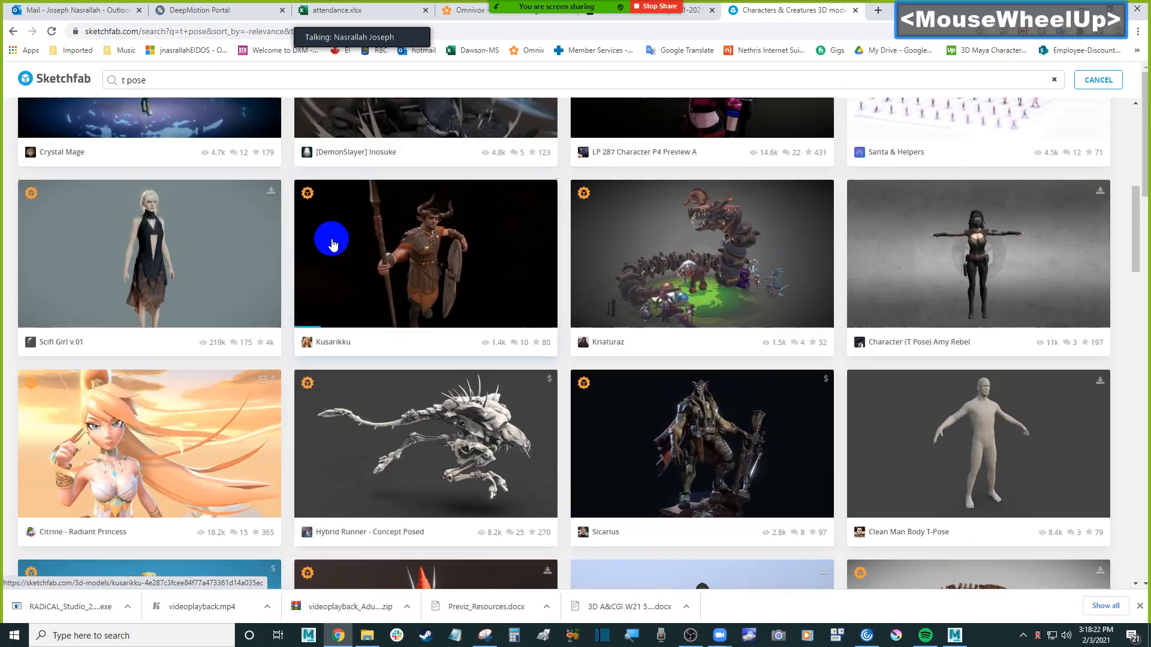
left_click(120, 78)
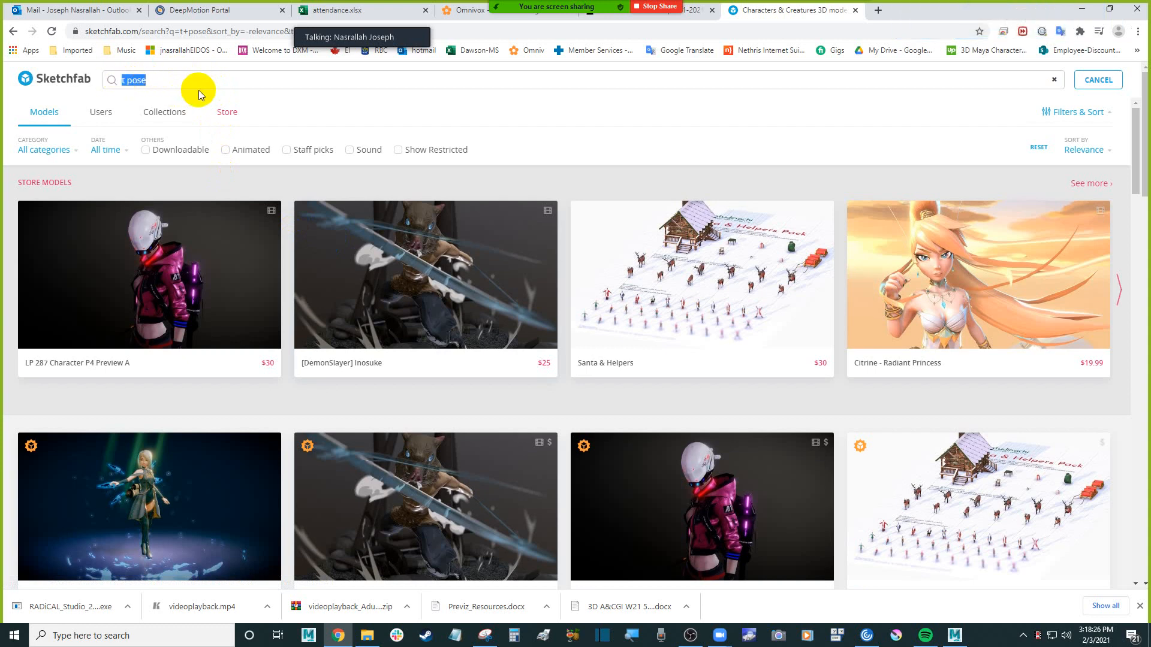
type("ve")
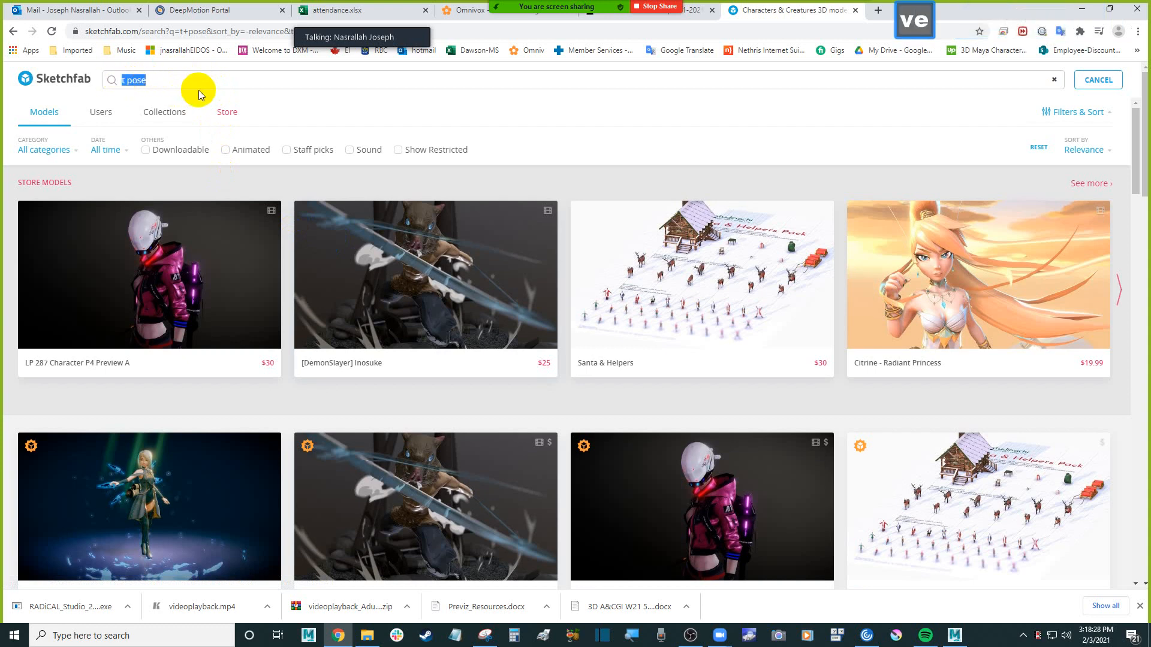
type("nom")
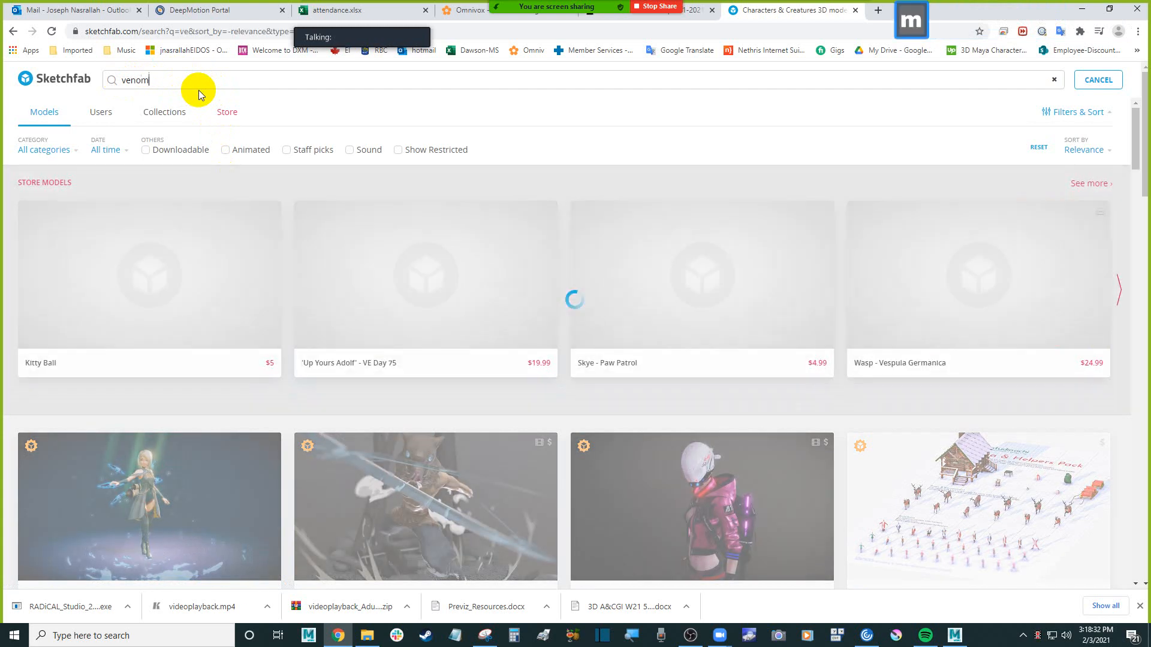
key("Return")
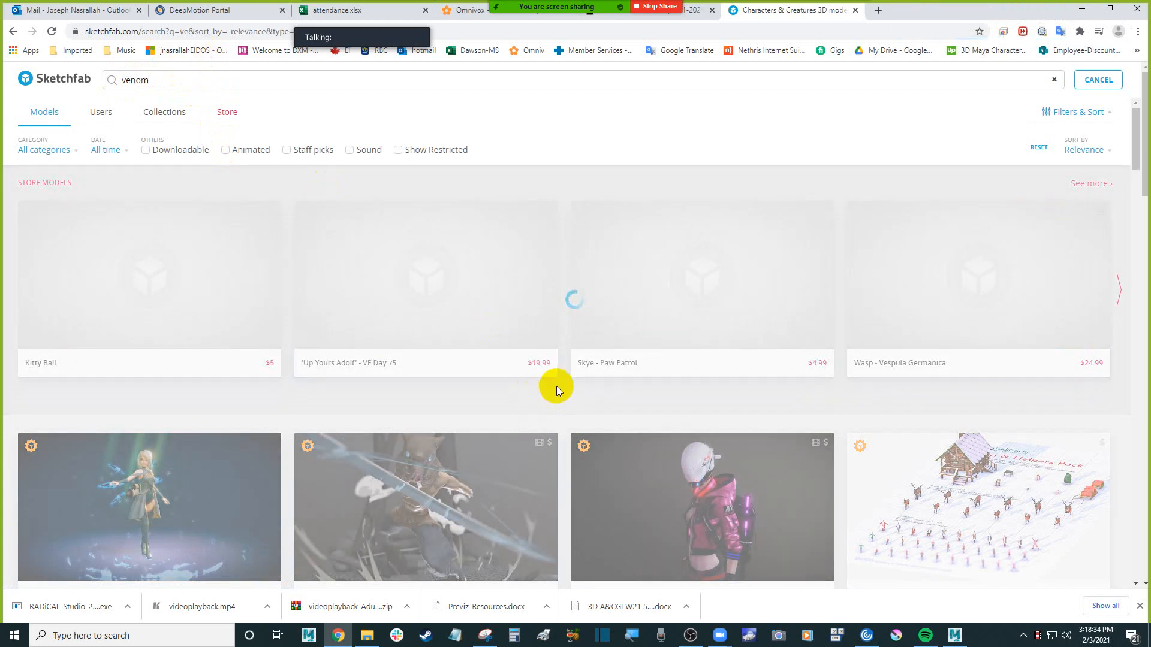
Open Task Manager and check the resource usage of Google Chrome and Autodesk MotionBuilder
key("ctrl+shift+Escape")
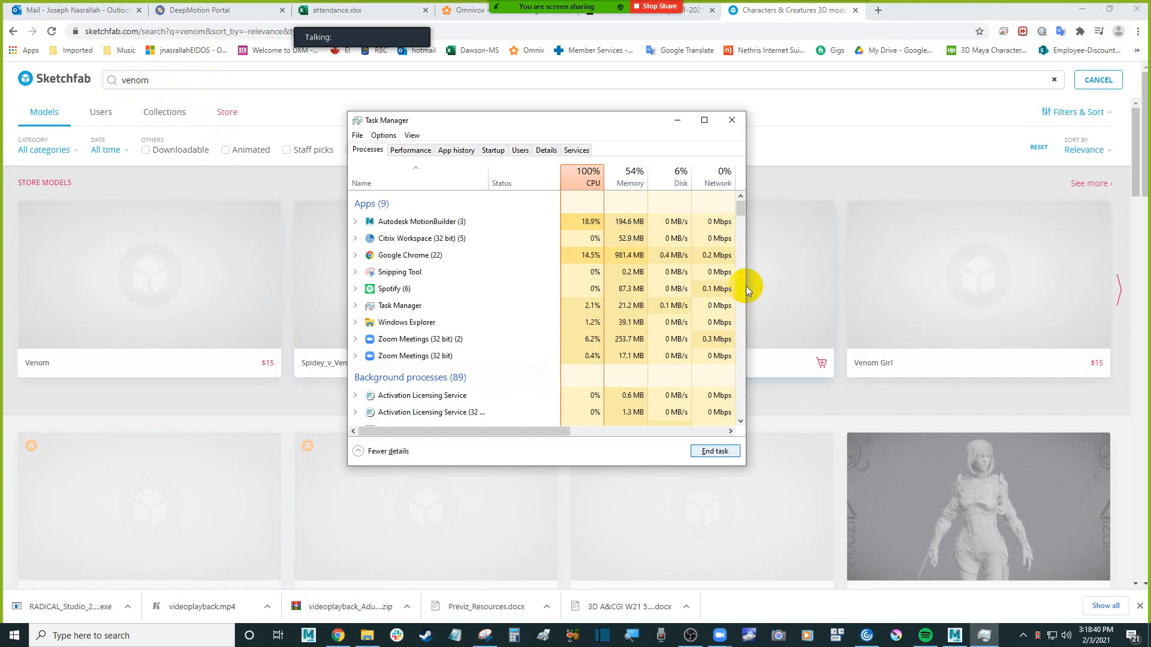
left_click(445, 258)
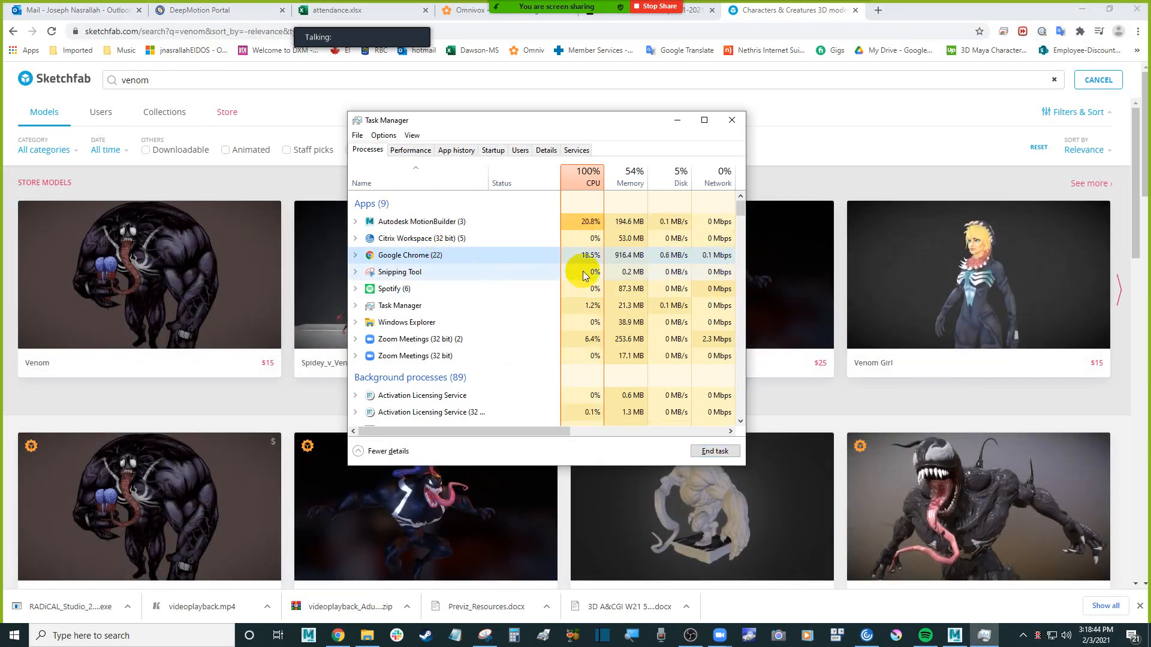
left_click(607, 225)
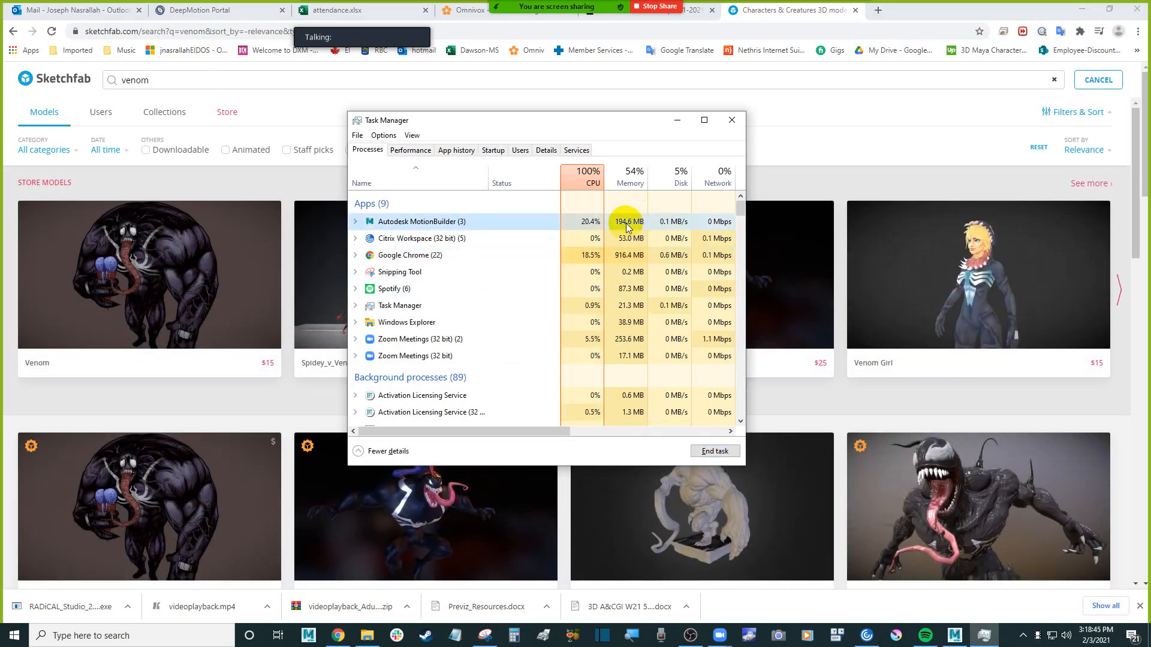
left_click(356, 223)
left_click(356, 225)
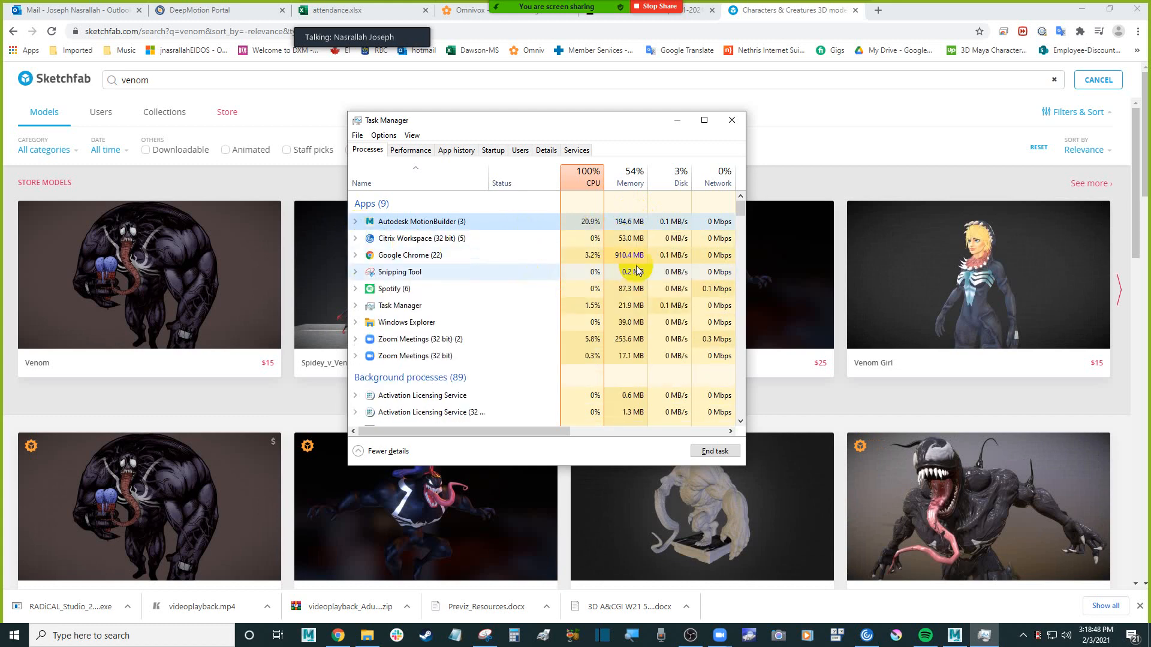
Close the DeepMotion Portal page in Chrome and return to the Sketchfab "venom" results
left_click(231, 12)
middle_click(232, 13)
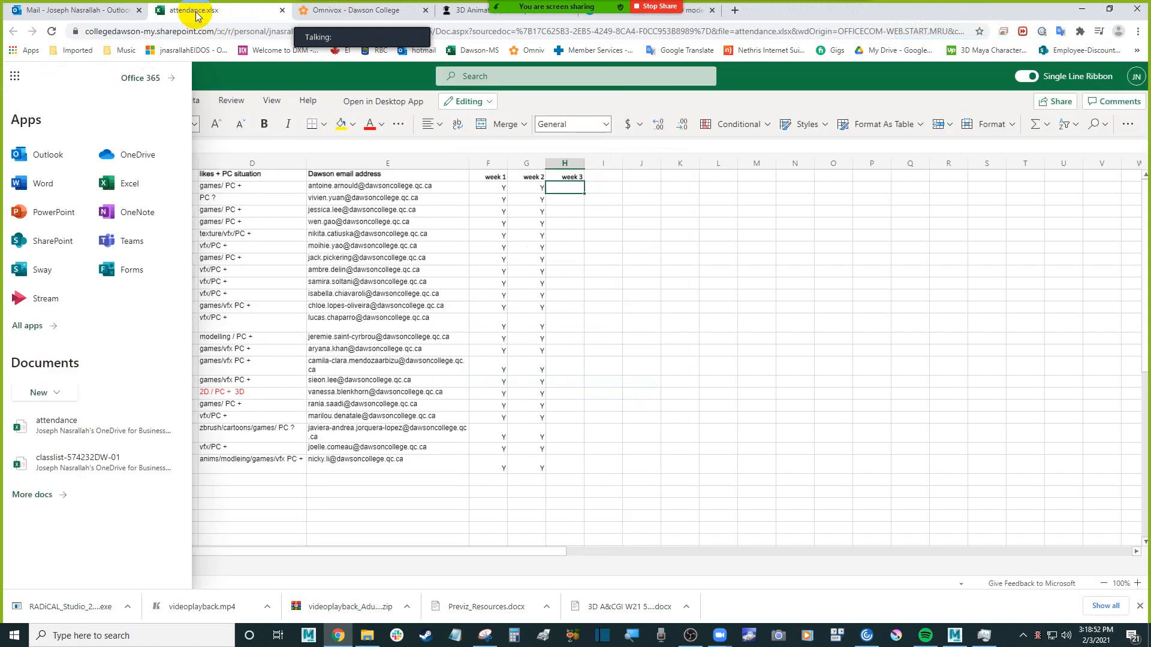
left_click(15, 75)
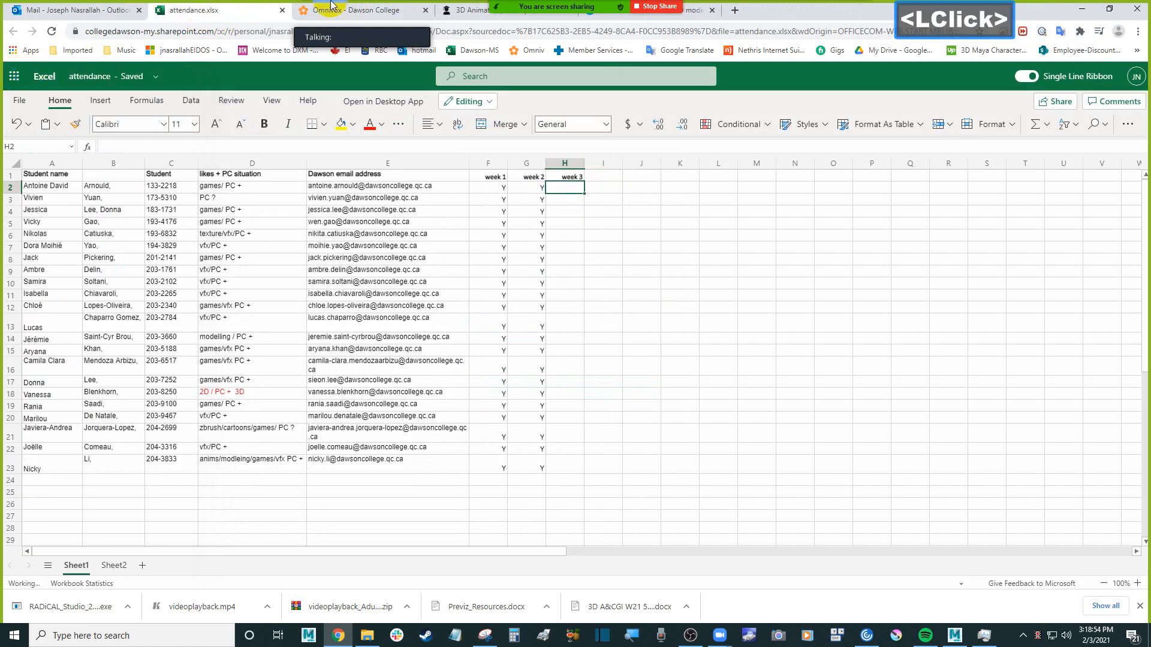
left_click(352, 12)
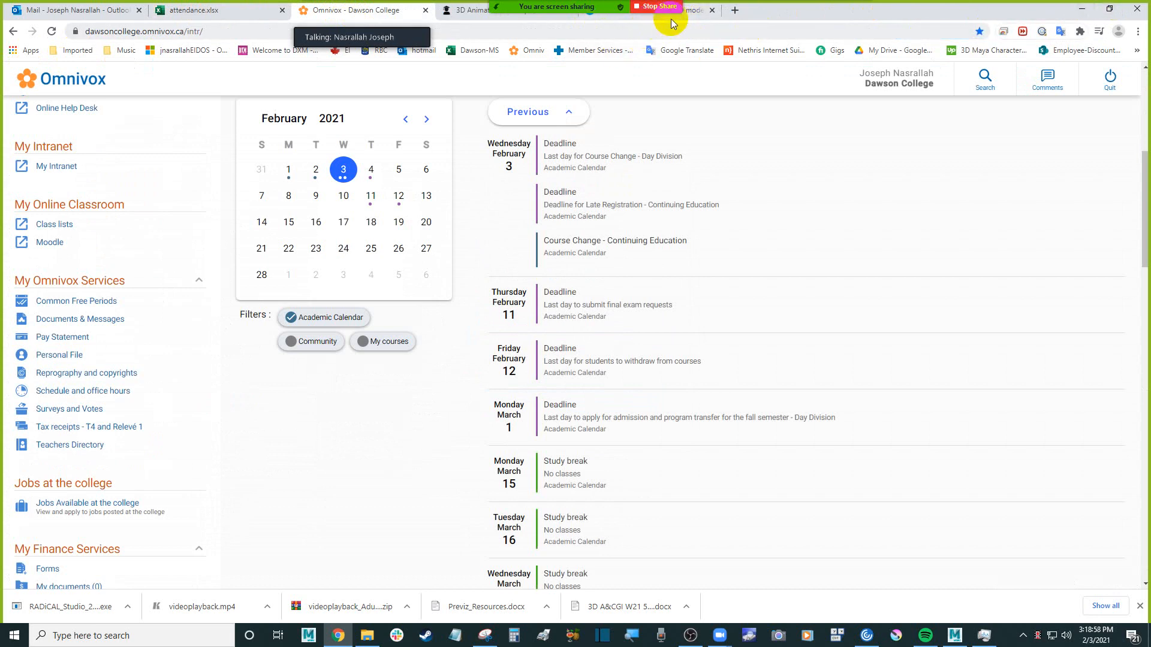
left_click(686, 18)
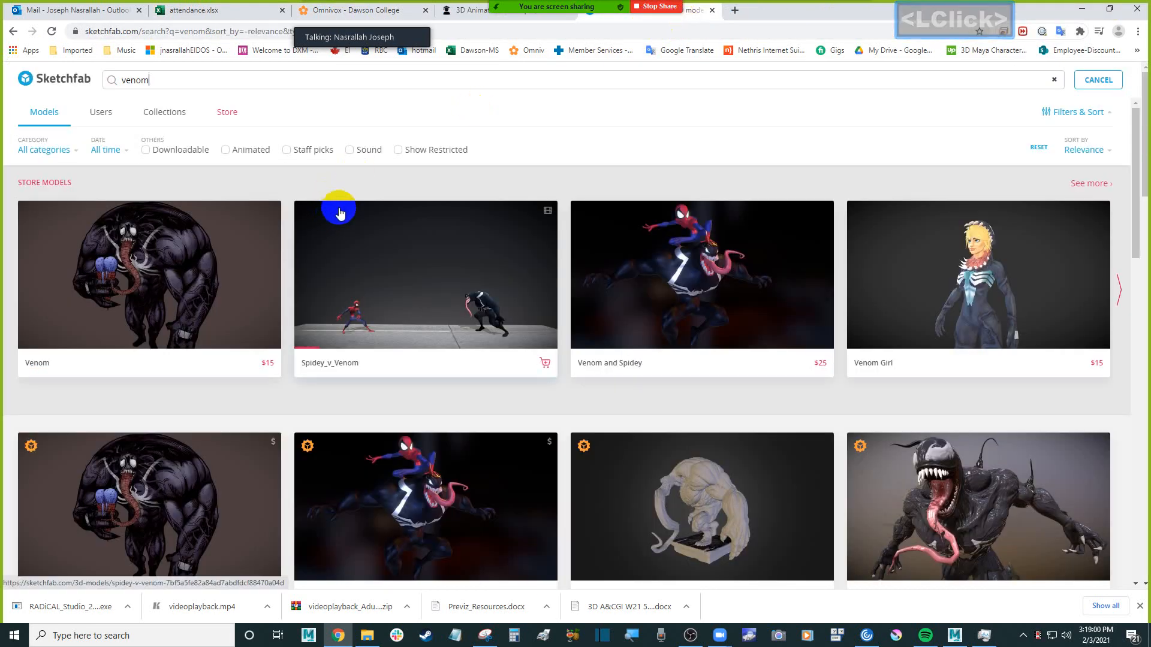
Browse the "venom" search results for a character model standing in a T-pose
scroll(339, 212, "down", 10)
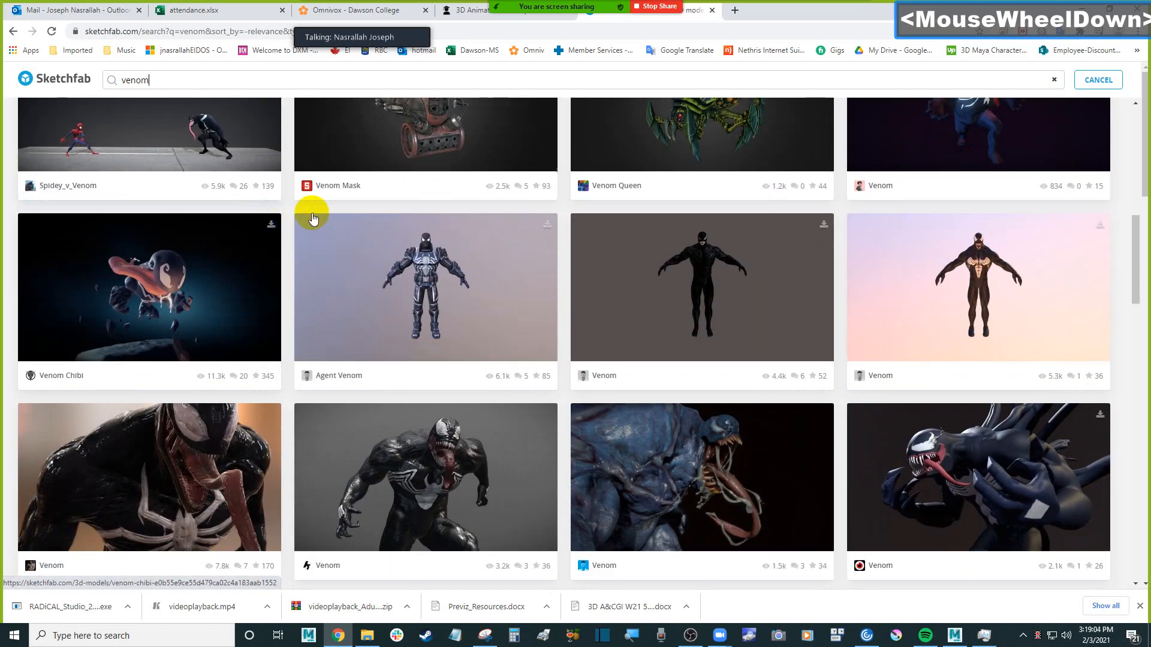
scroll(291, 221, "down", 5)
scroll(293, 214, "down", 5)
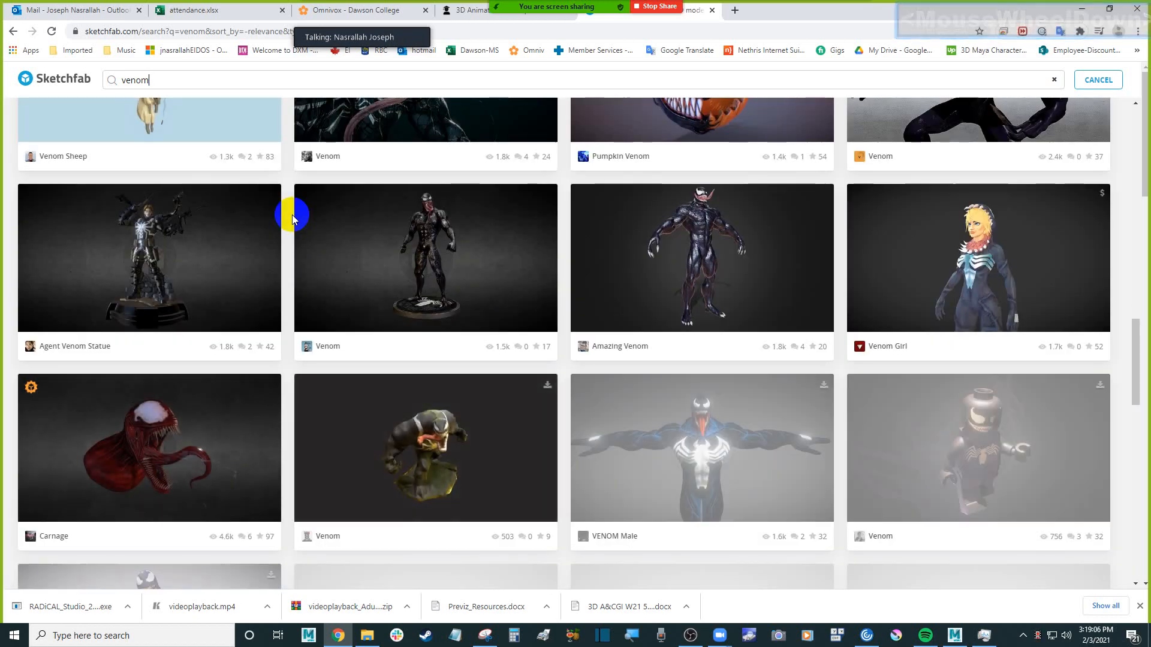
scroll(293, 215, "down", 5)
scroll(292, 219, "down", 4)
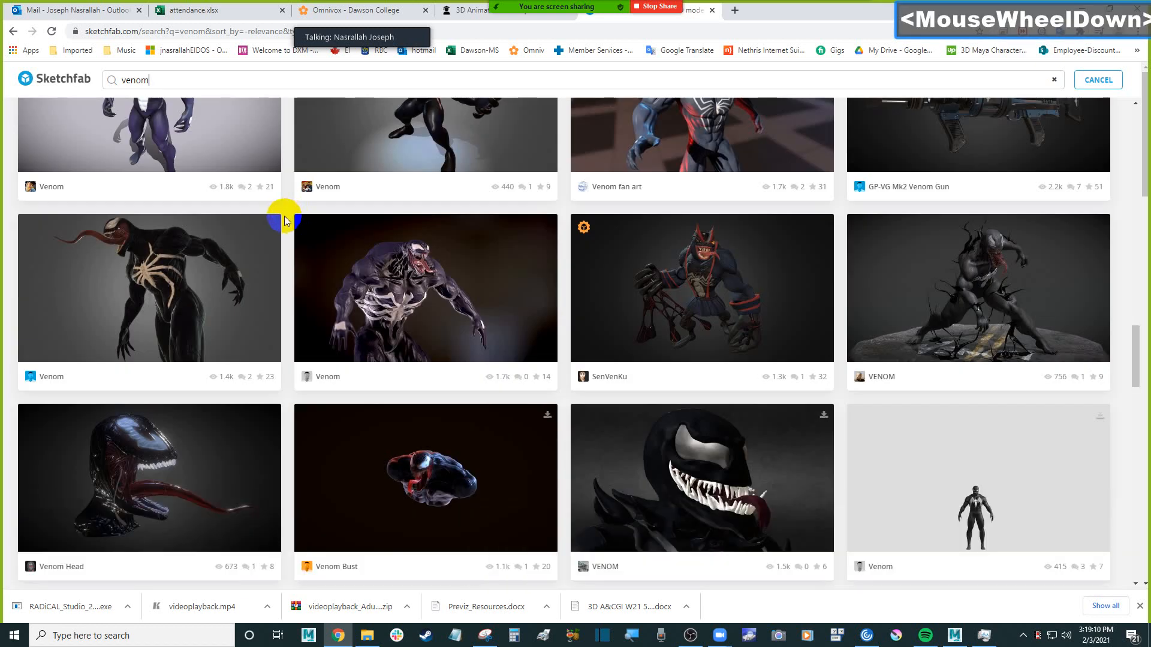
scroll(285, 221, "down", 1)
scroll(286, 221, "down", 7)
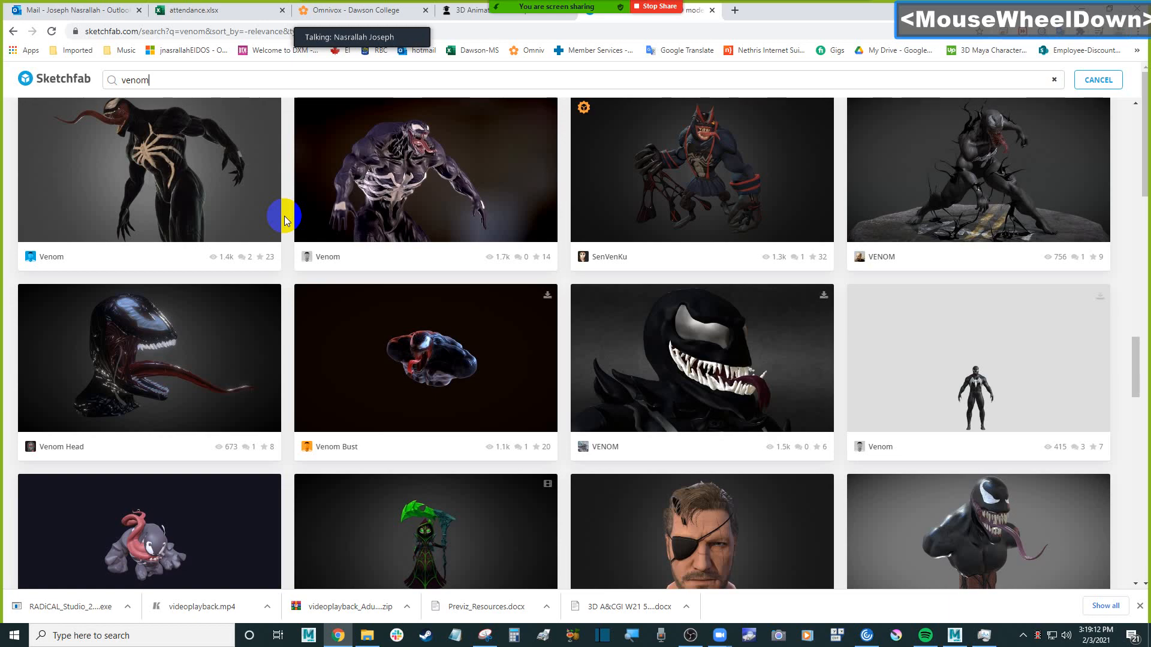
scroll(285, 221, "down", 3)
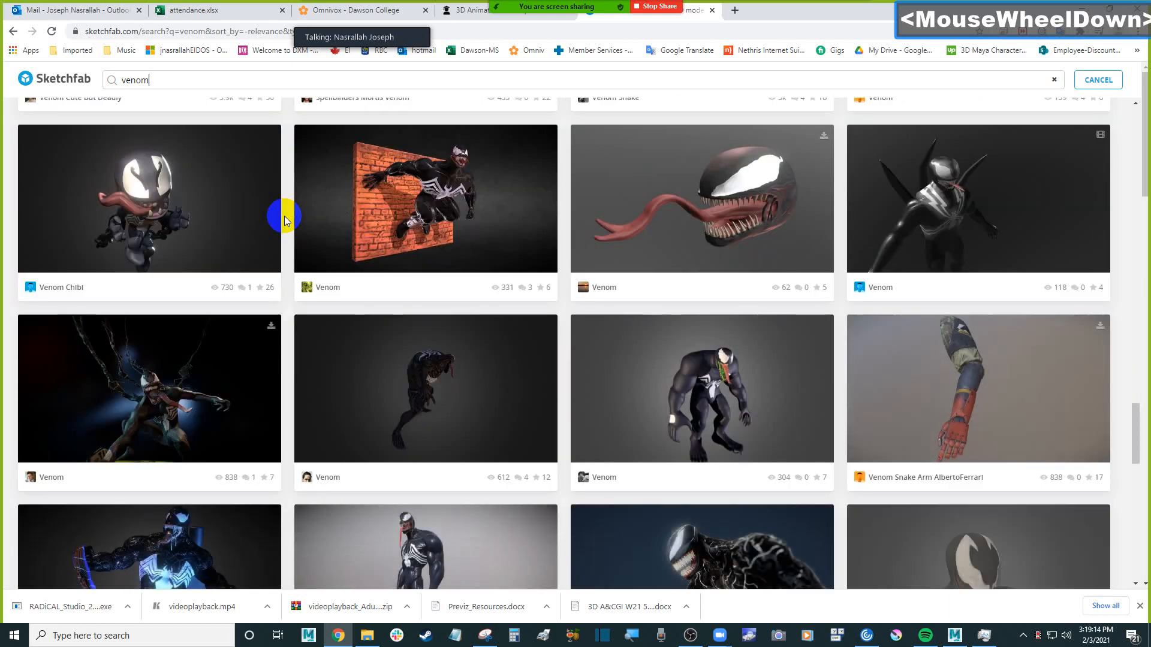
scroll(285, 221, "down", 3)
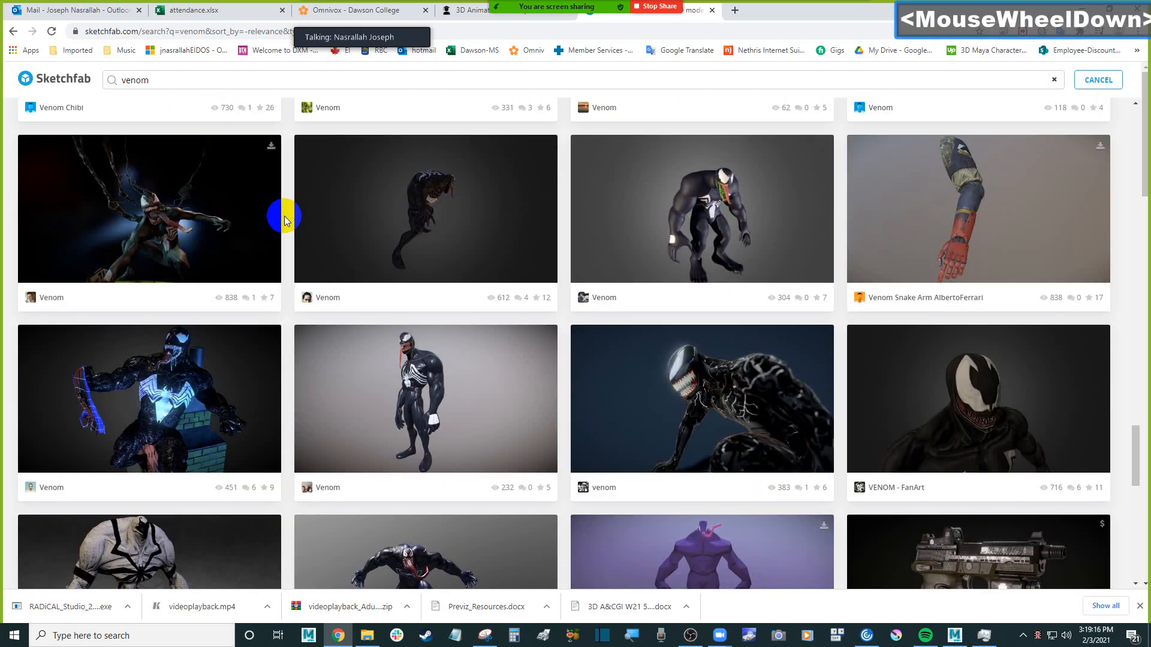
scroll(286, 221, "down", 10)
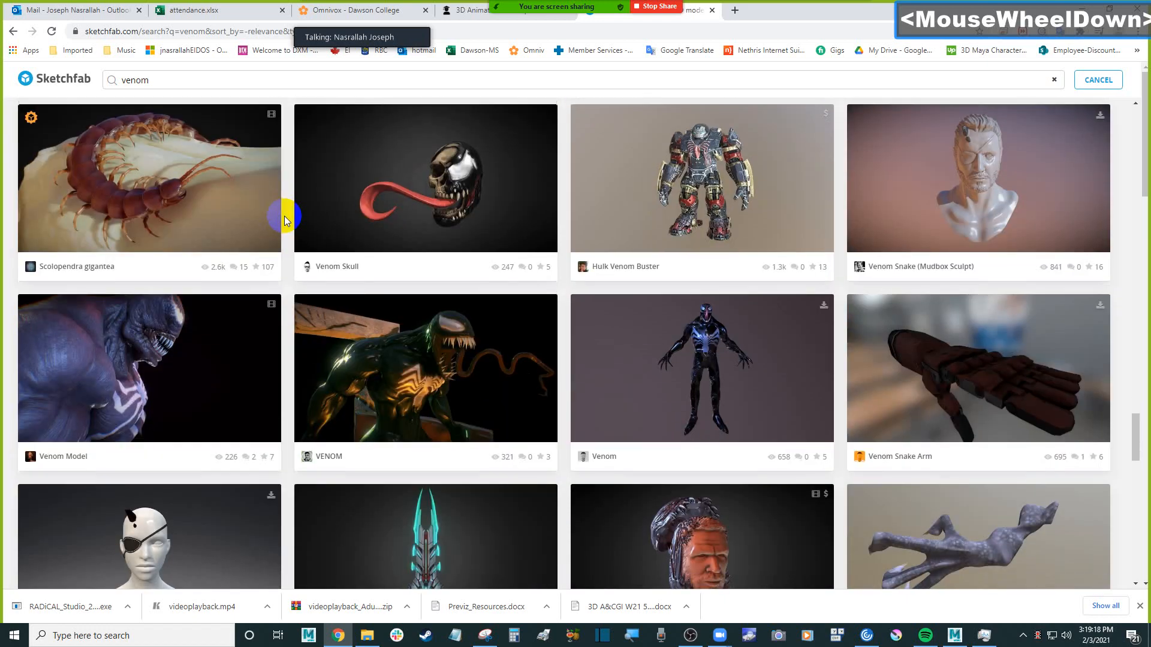
scroll(285, 219, "down", 4)
Return to the start of the "venom" results and filter them to downloadable models only
key("Home")
left_click(329, 216)
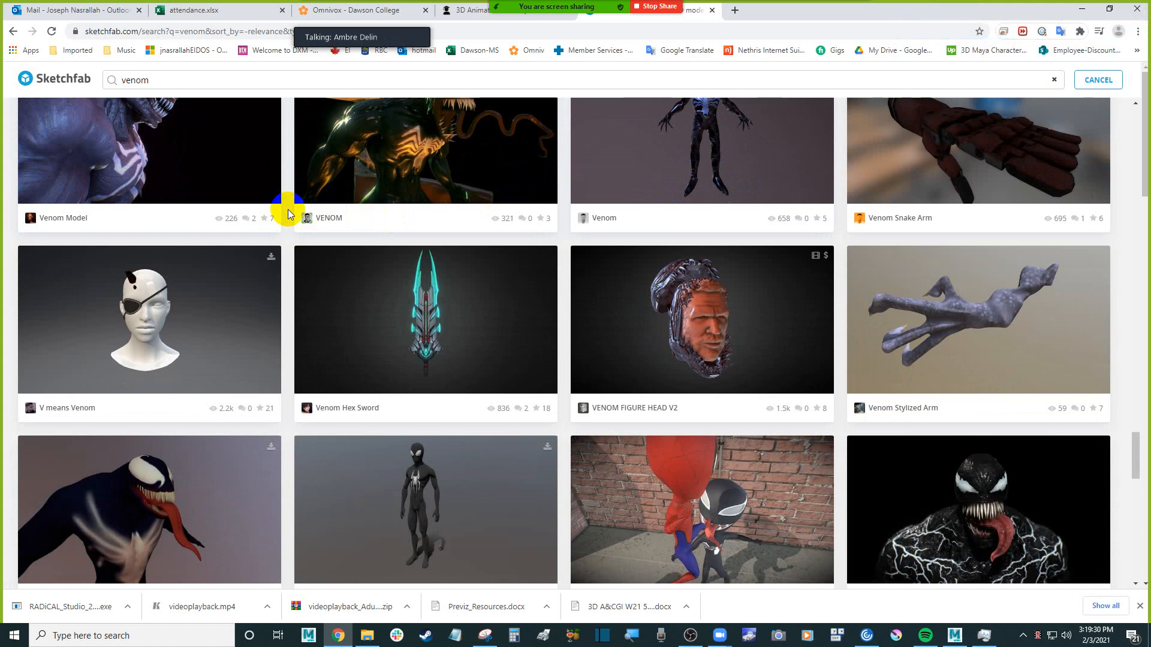
key("Home")
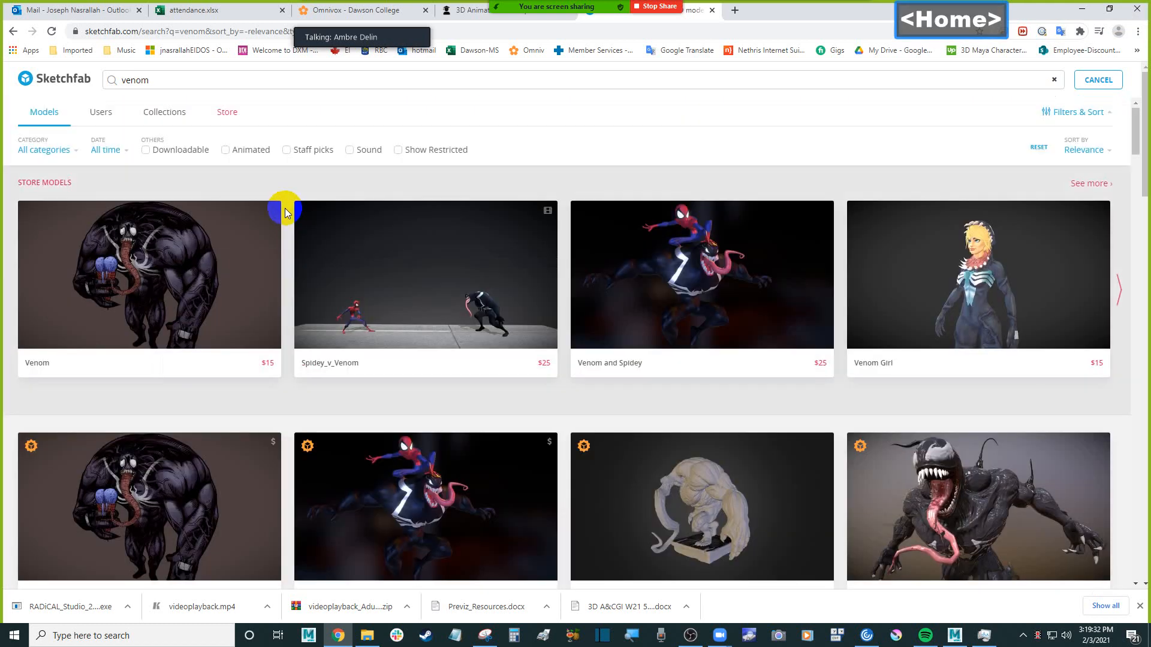
left_click(146, 151)
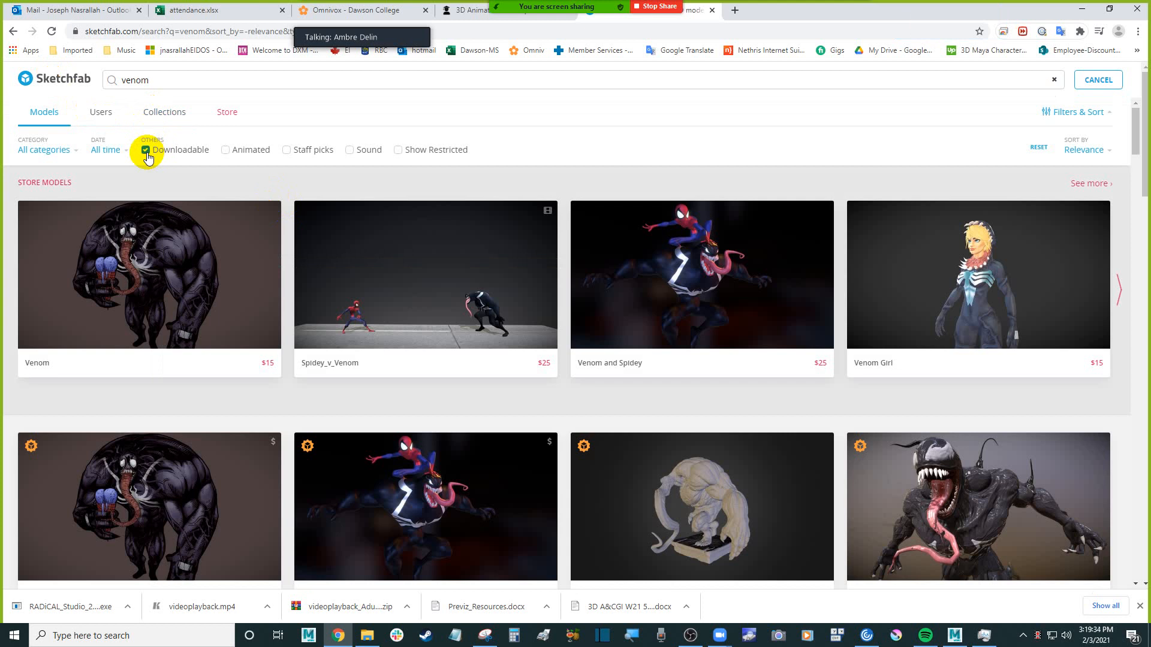
left_click(145, 150)
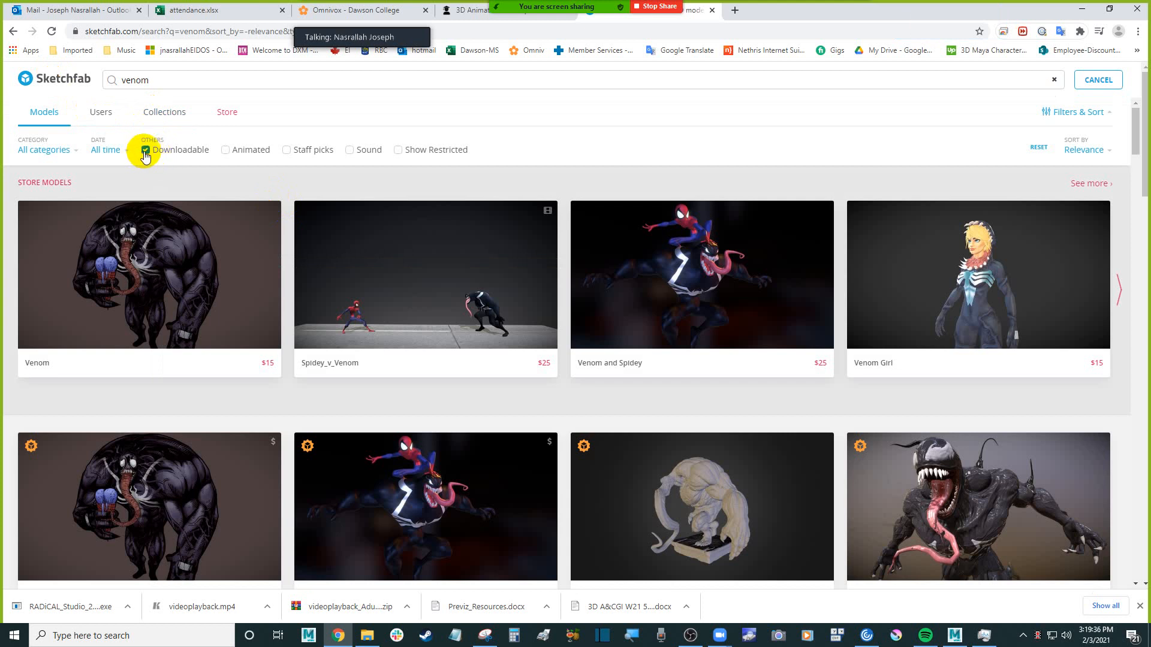
left_click(148, 154)
left_click(147, 151)
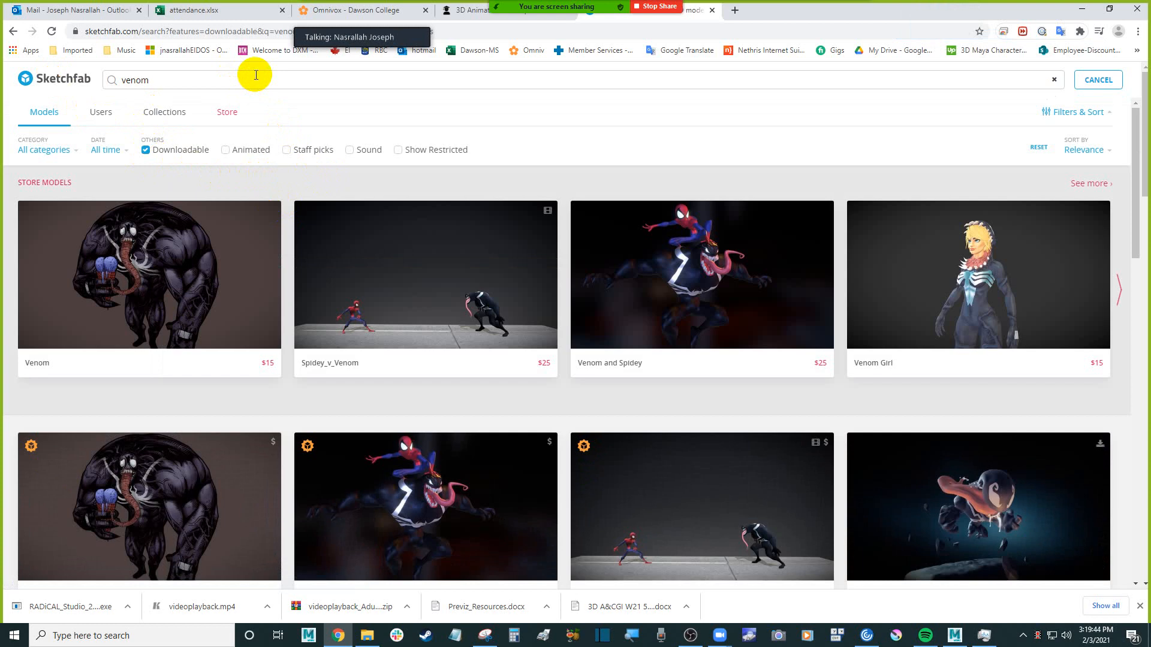
Look through the downloadable "venom" models for a full-body character in a T-pose
scroll(288, 194, "down", 4)
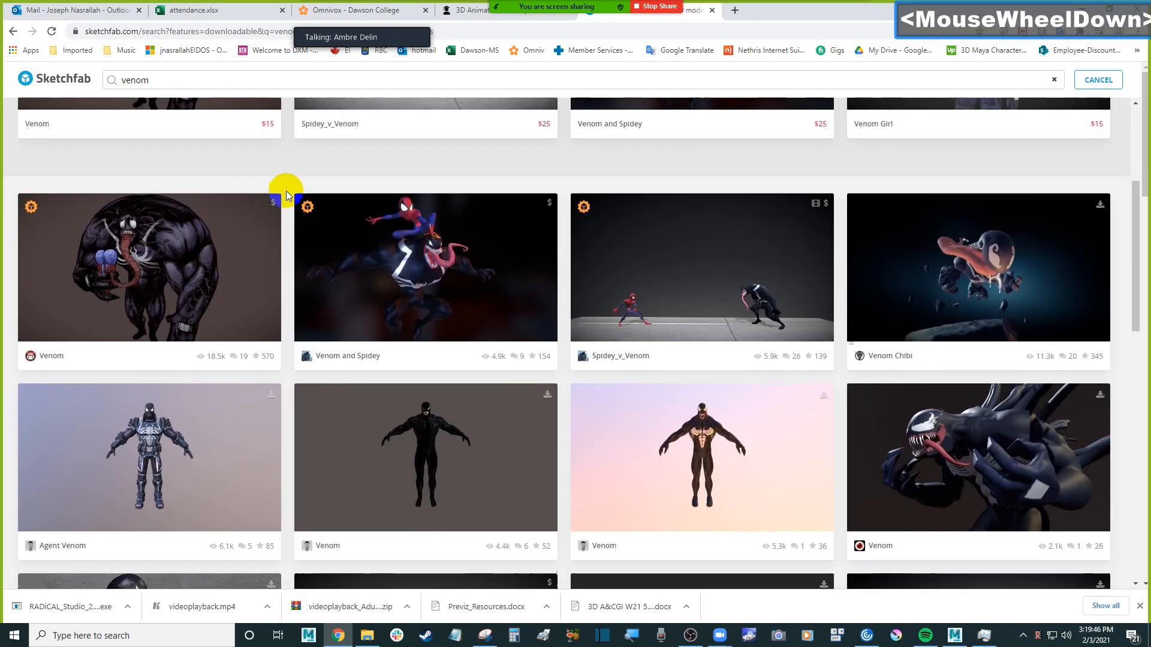
scroll(286, 190, "down", 3)
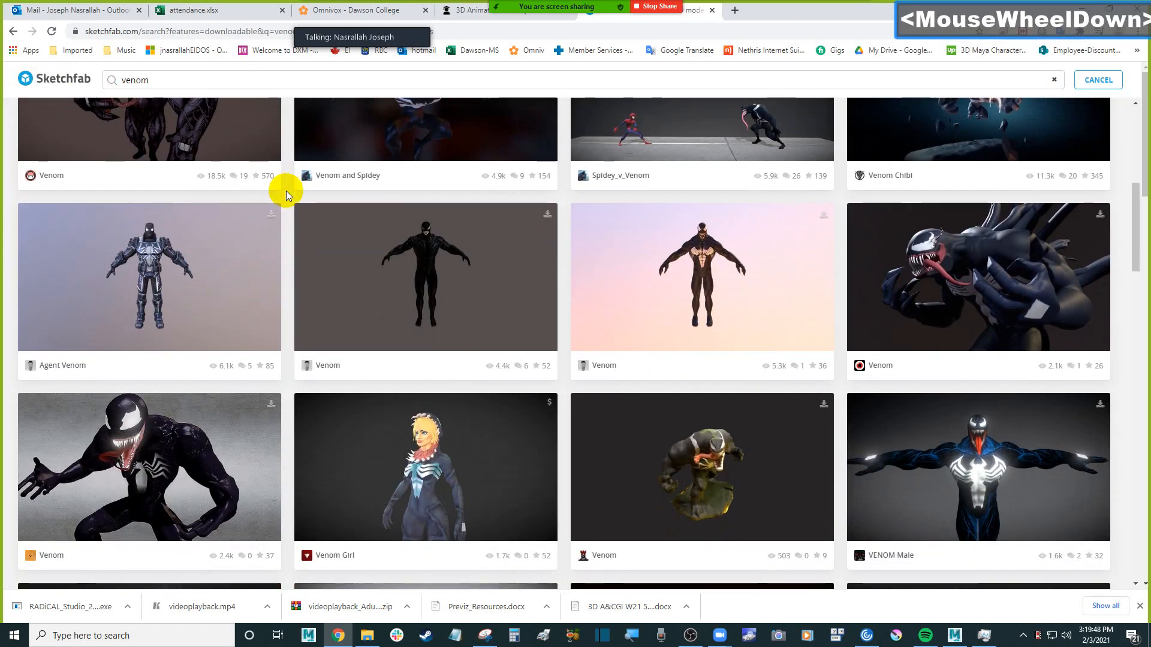
scroll(286, 190, "down", 6)
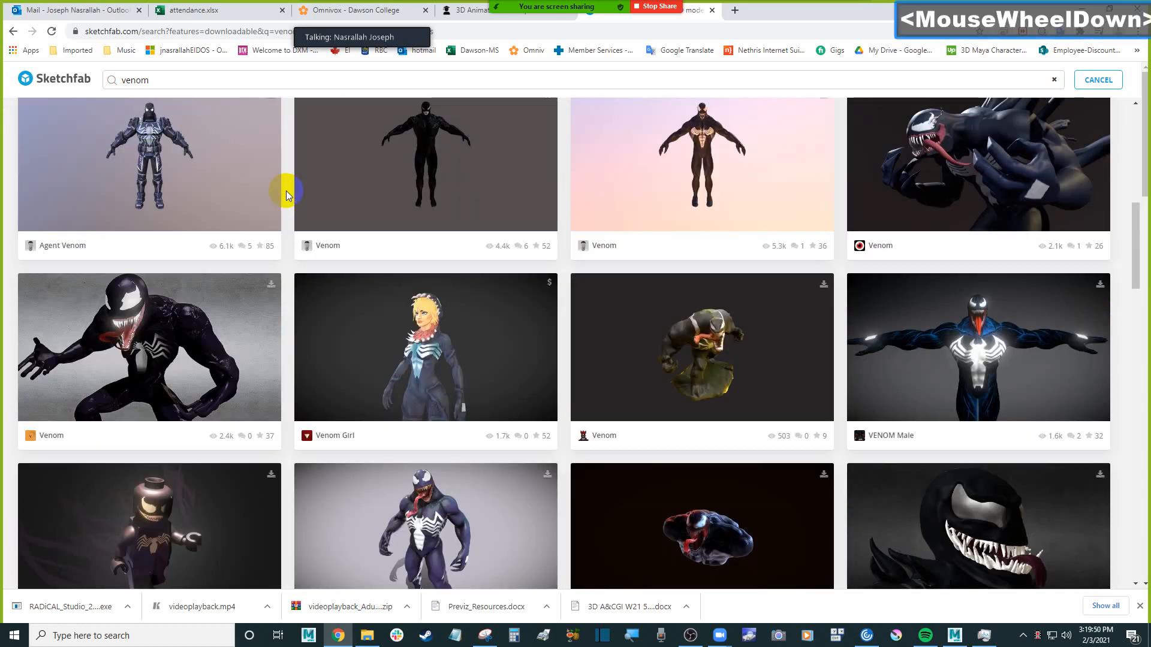
scroll(286, 191, "down", 7)
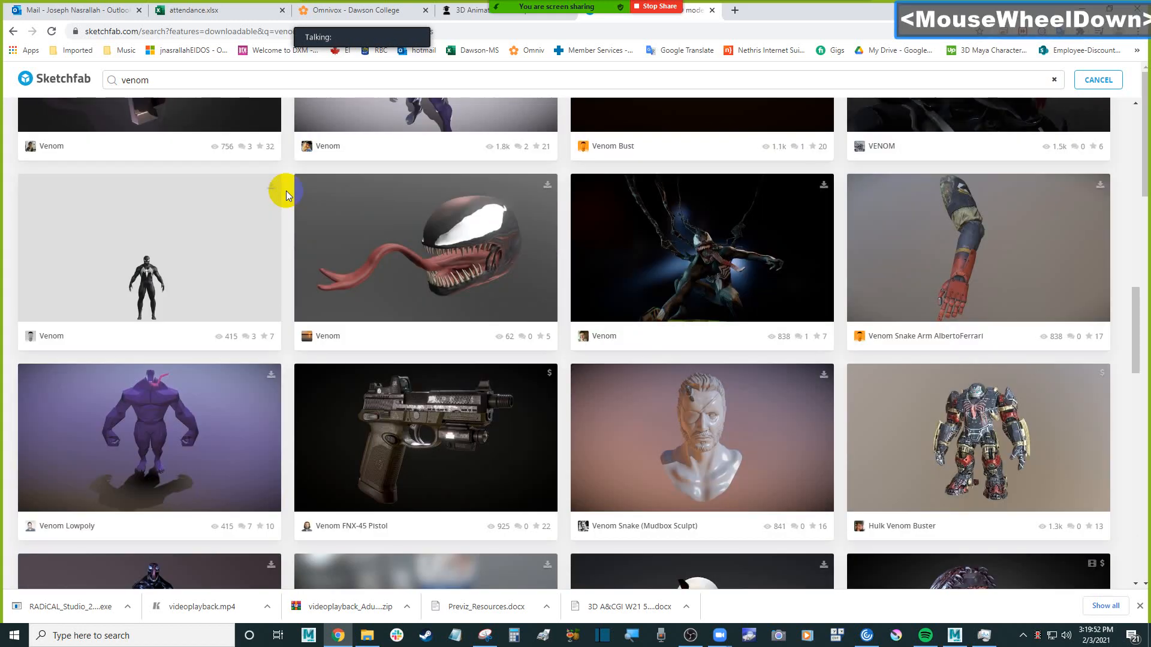
scroll(286, 190, "down", 6)
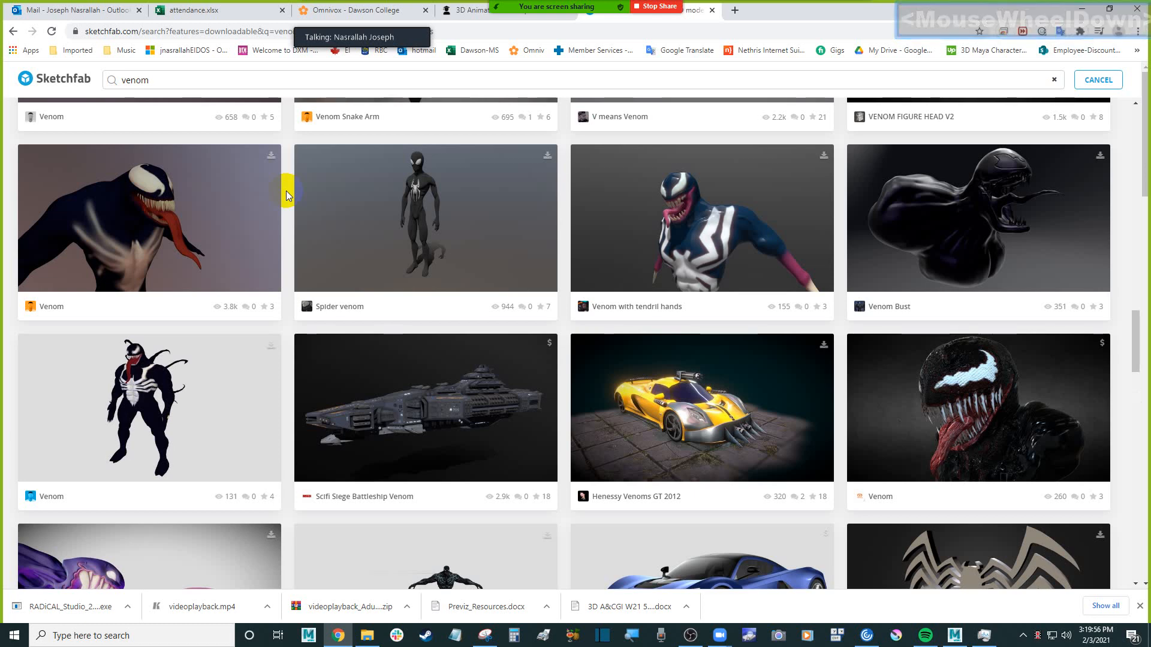
scroll(286, 191, "down", 1)
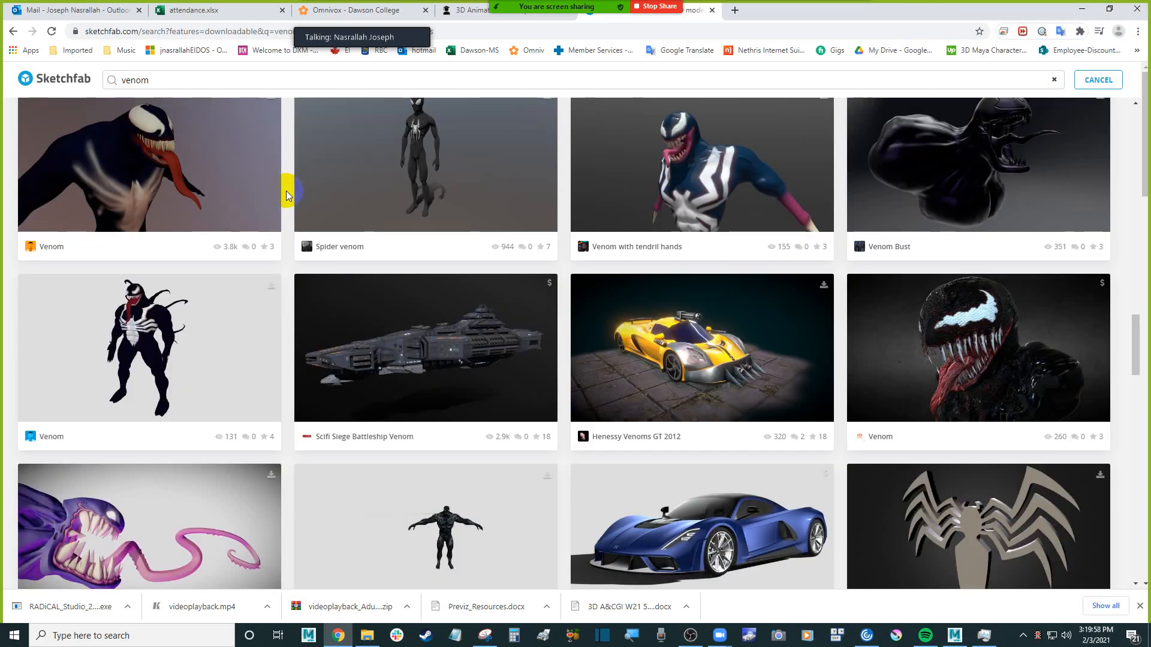
scroll(286, 191, "down", 4)
scroll(285, 191, "down", 2)
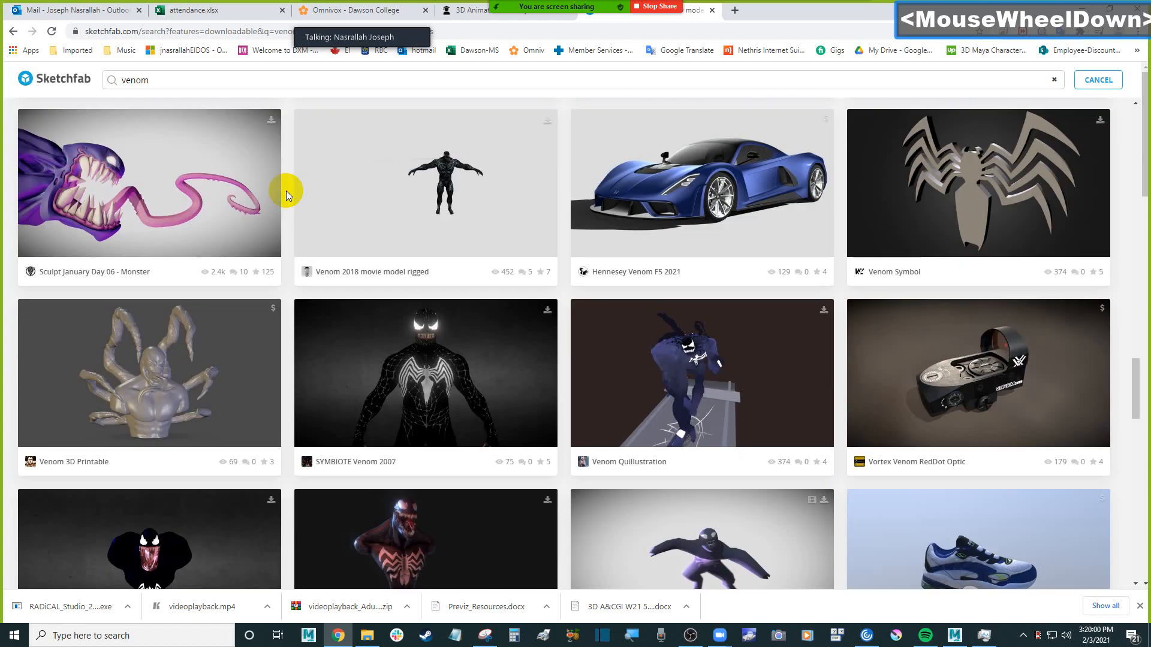
scroll(286, 191, "up", 10)
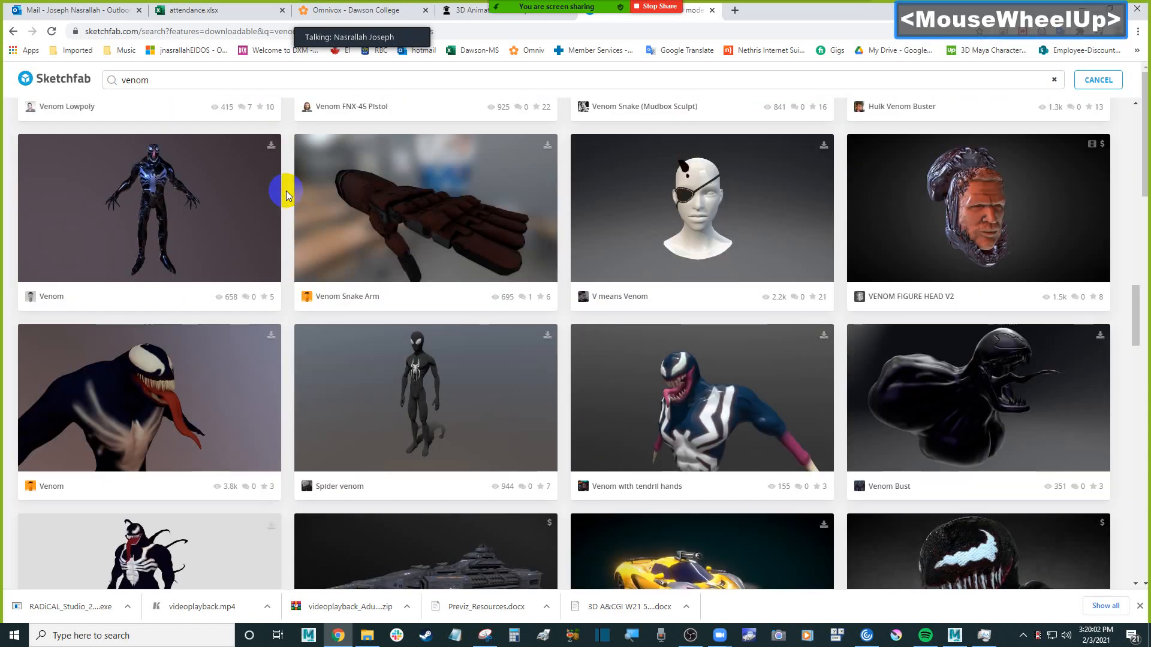
scroll(286, 190, "down", 6)
scroll(286, 190, "down", 10)
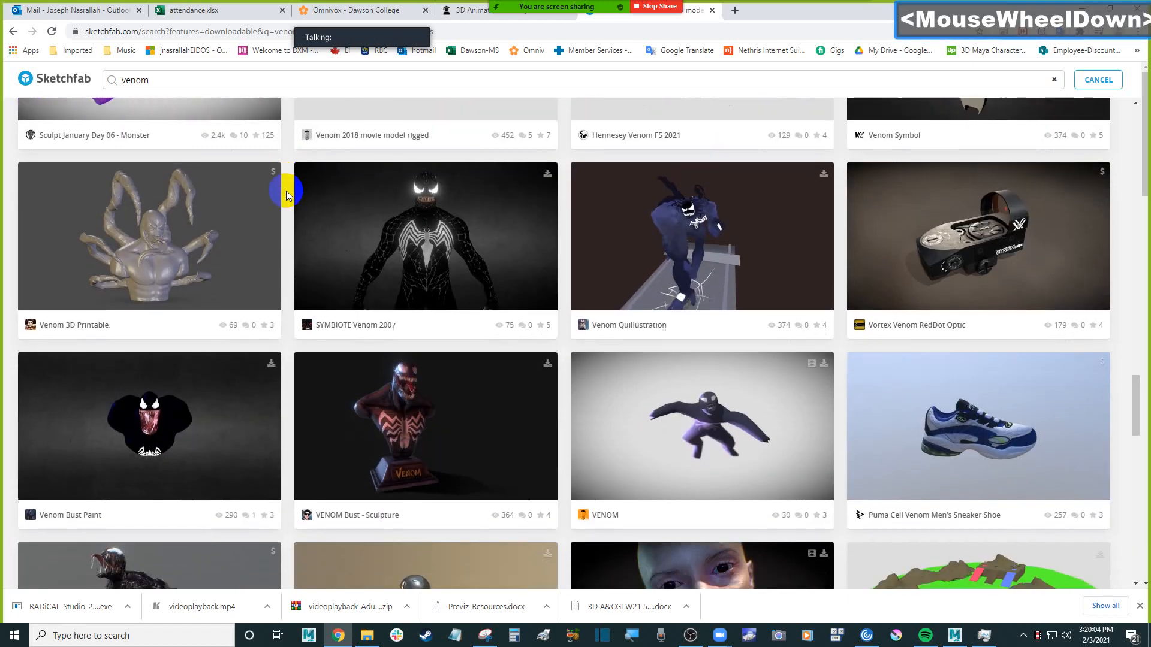
scroll(286, 190, "down", 7)
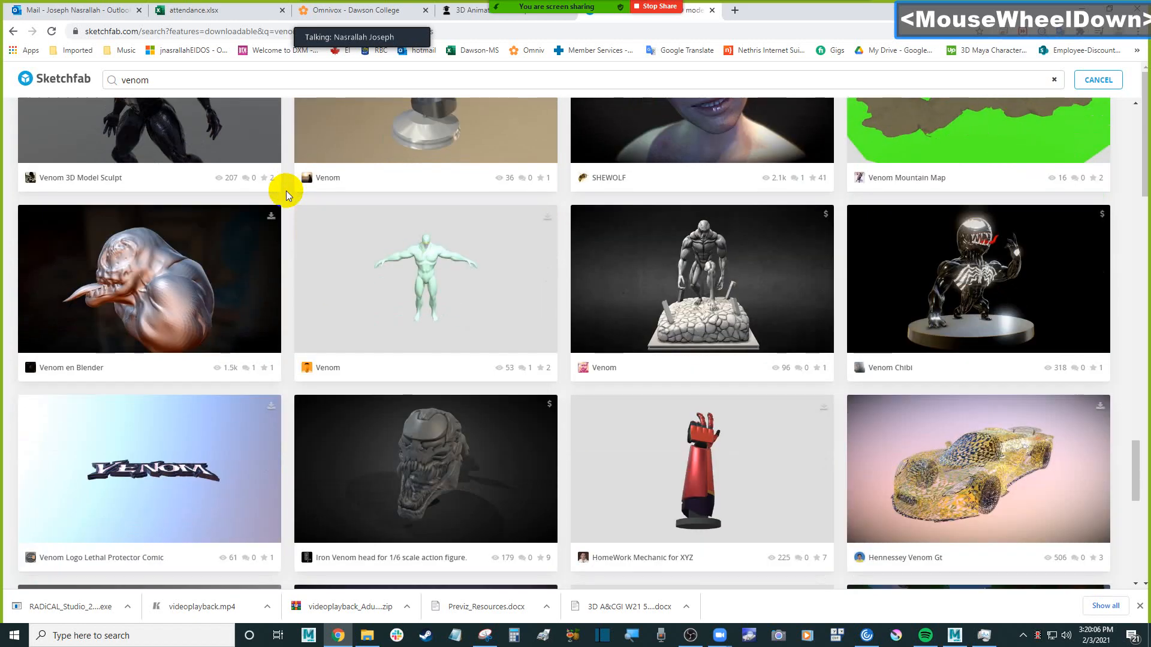
scroll(286, 191, "up", 1)
scroll(286, 190, "down", 3)
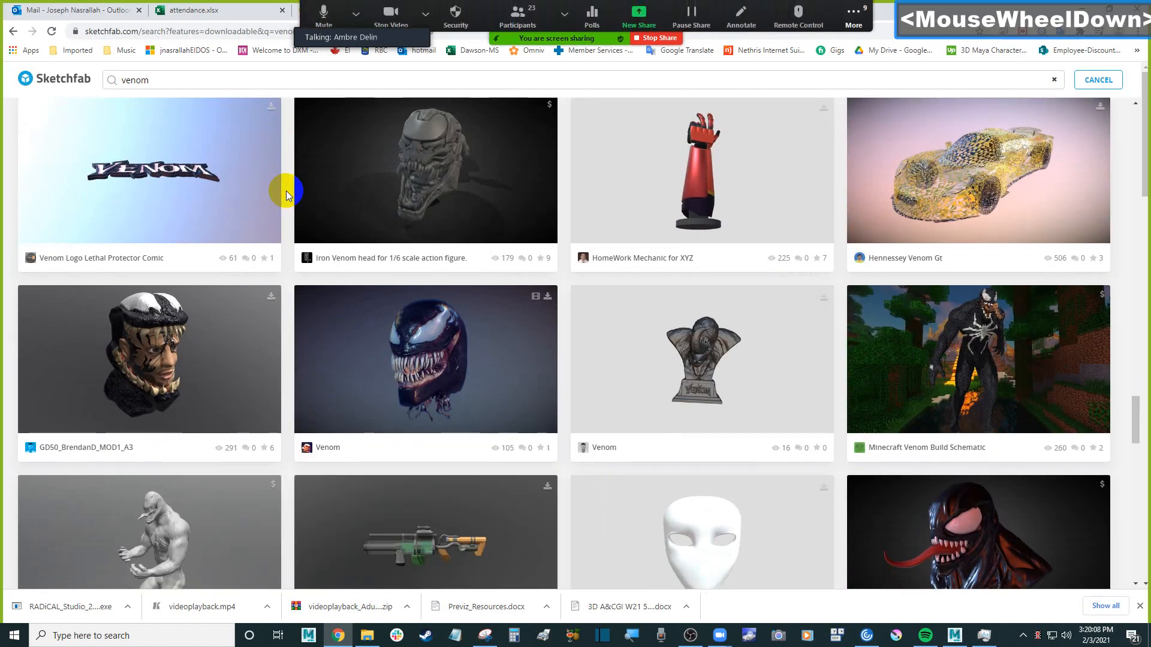
scroll(288, 193, "down", 3)
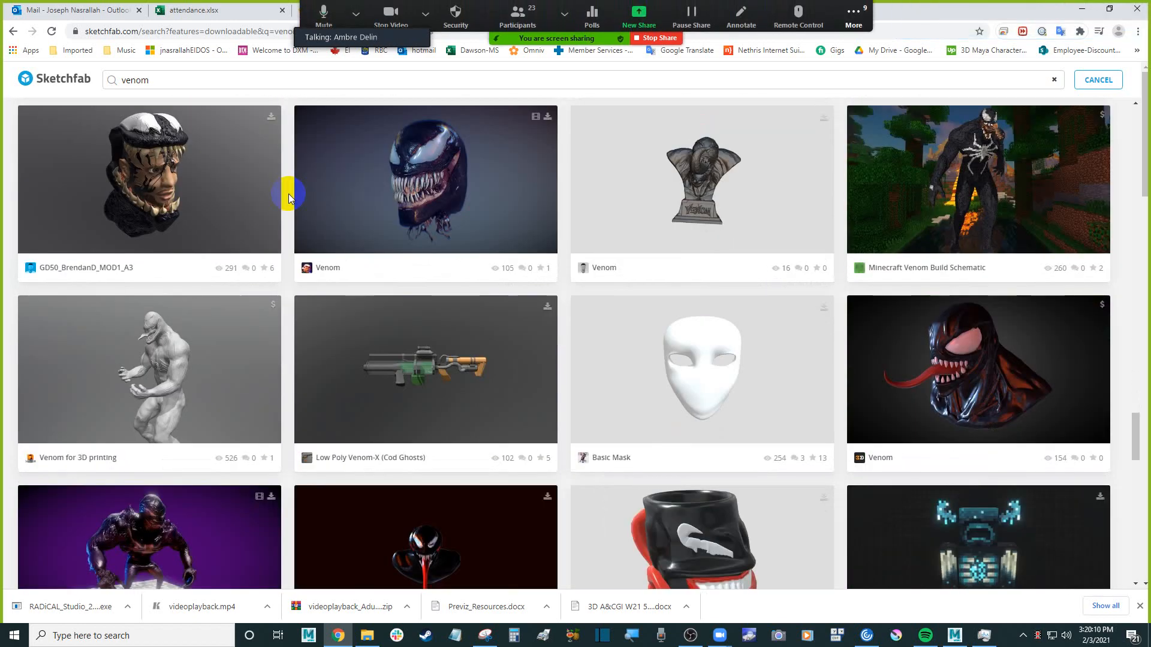
scroll(289, 193, "down", 8)
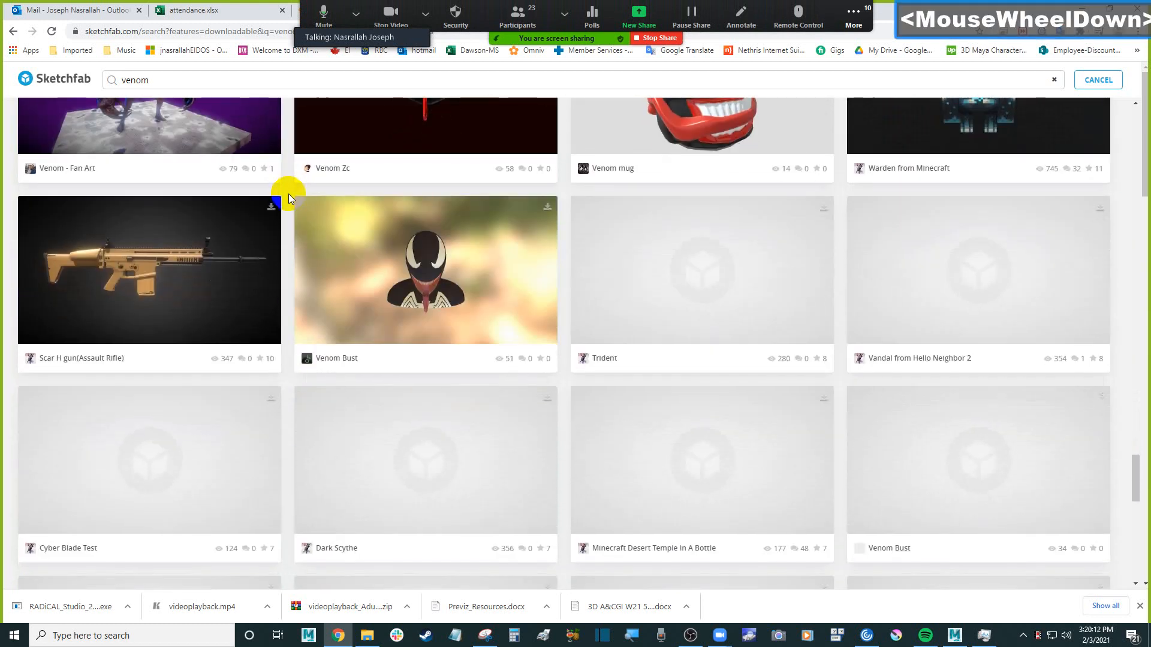
scroll(287, 195, "down", 4)
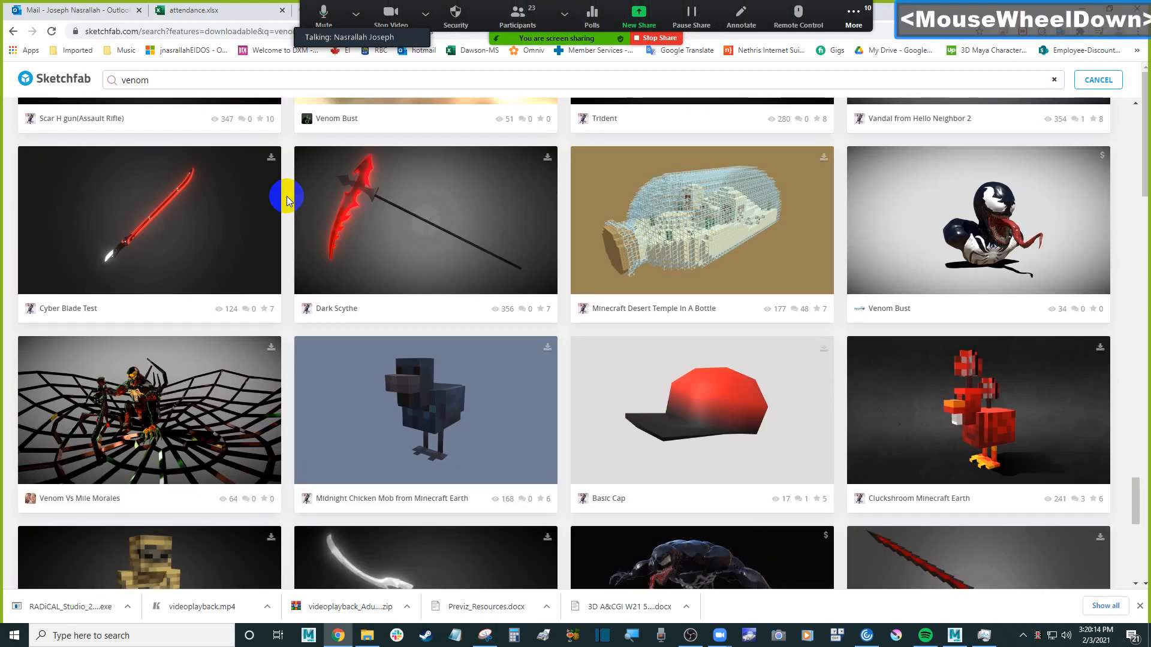
scroll(286, 196, "down", 2)
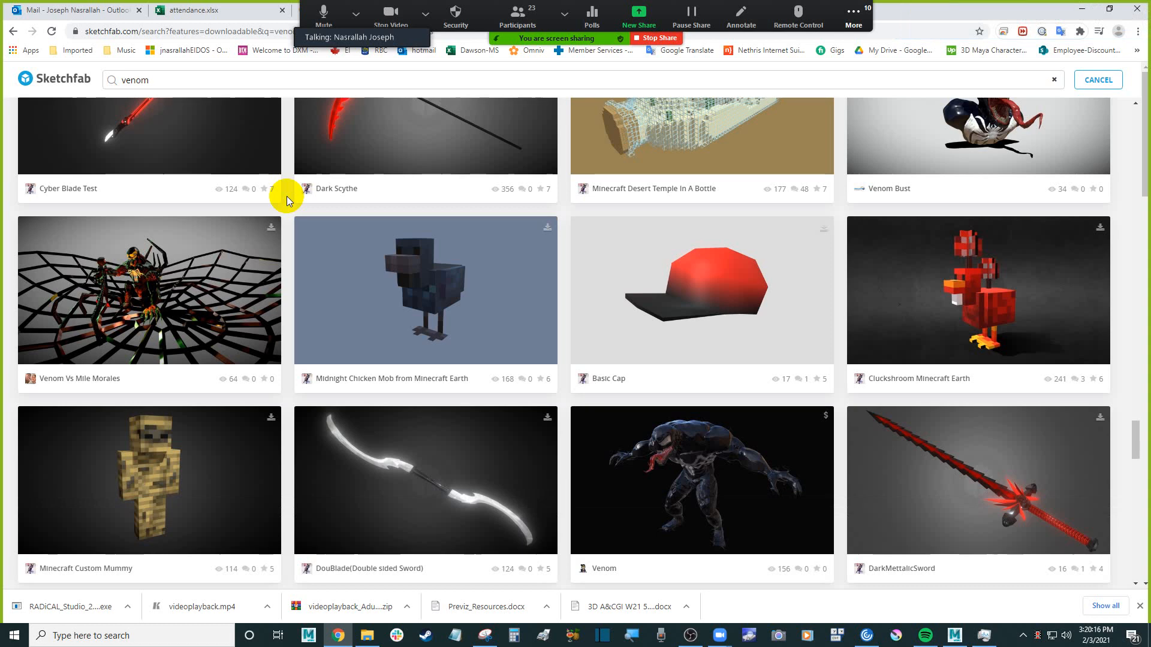
scroll(286, 196, "down", 2)
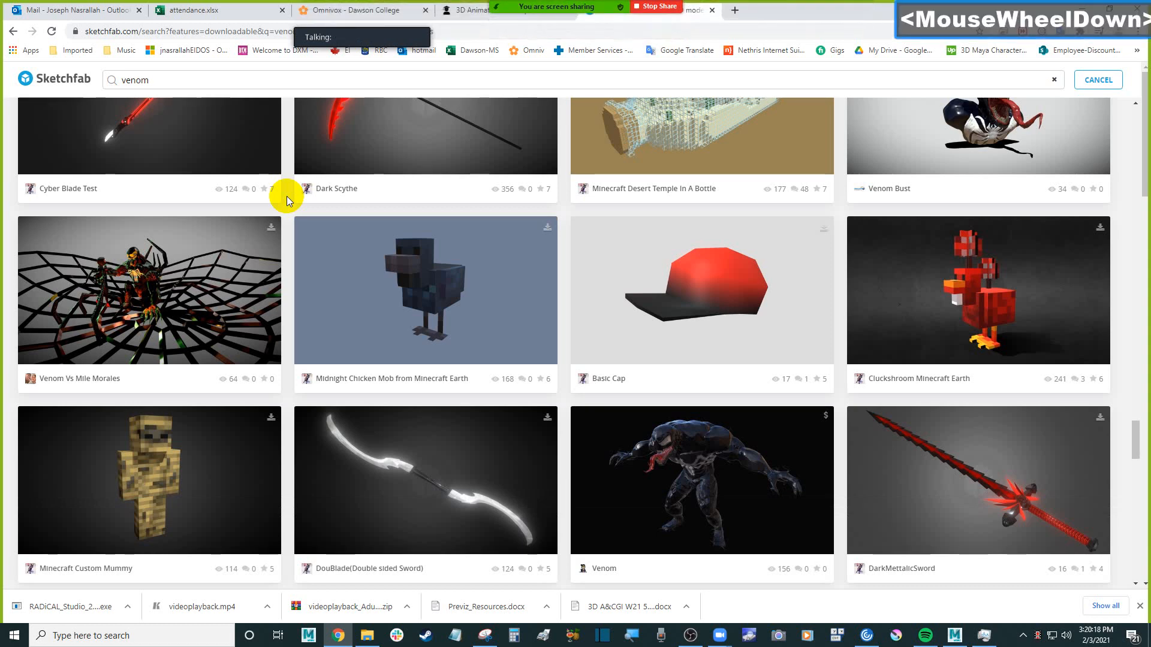
scroll(286, 196, "down", 4)
scroll(286, 196, "down", 8)
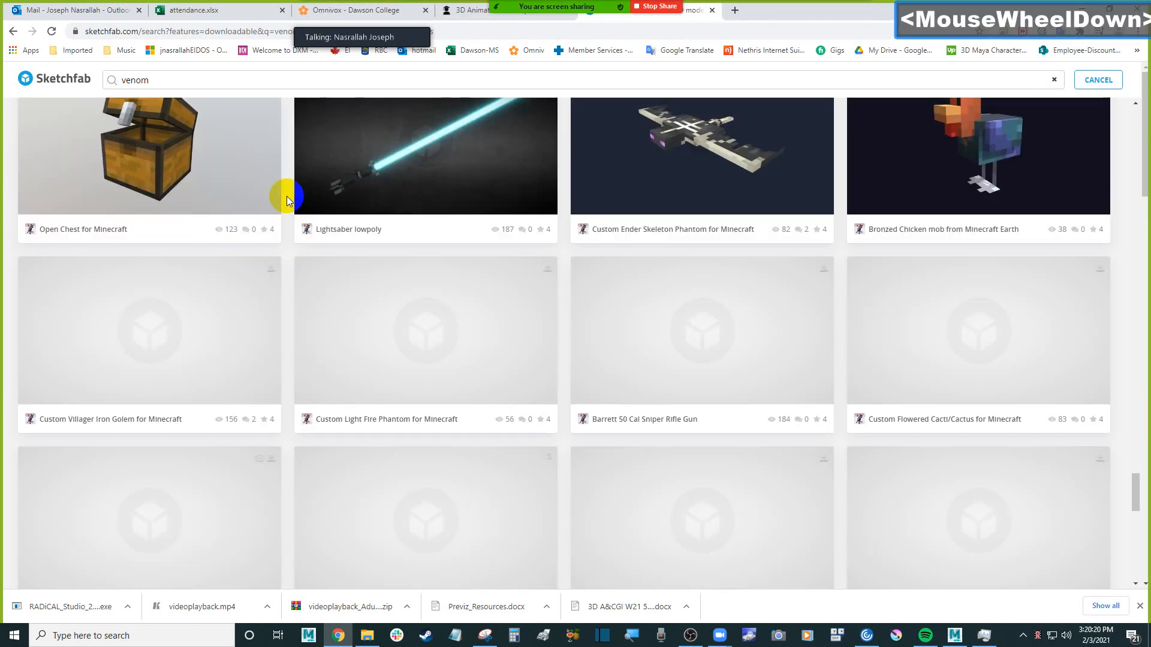
scroll(286, 196, "down", 3)
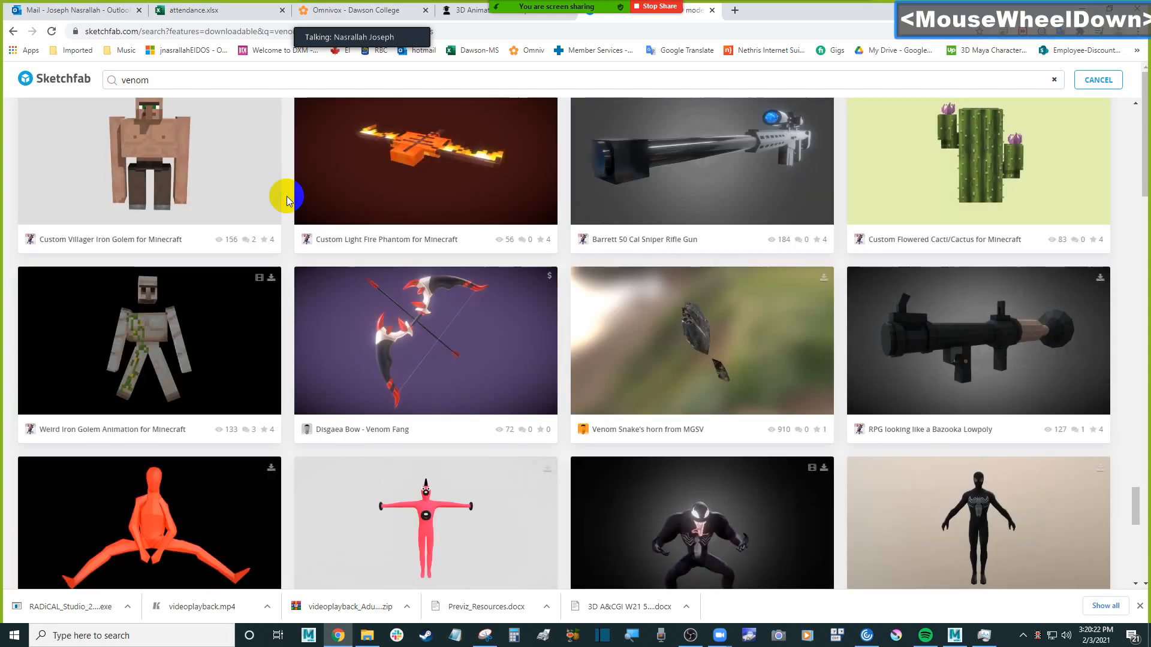
Return to the start of the downloadable "venom" results and check the available filter and sort options
key("Home")
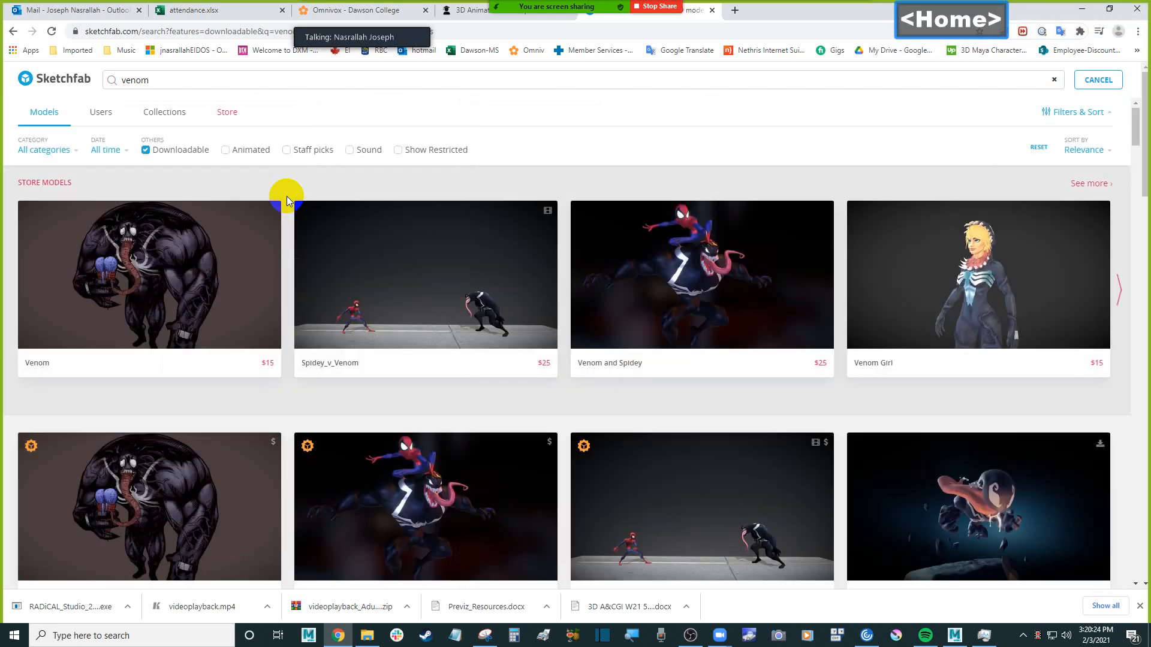
left_click(1077, 115)
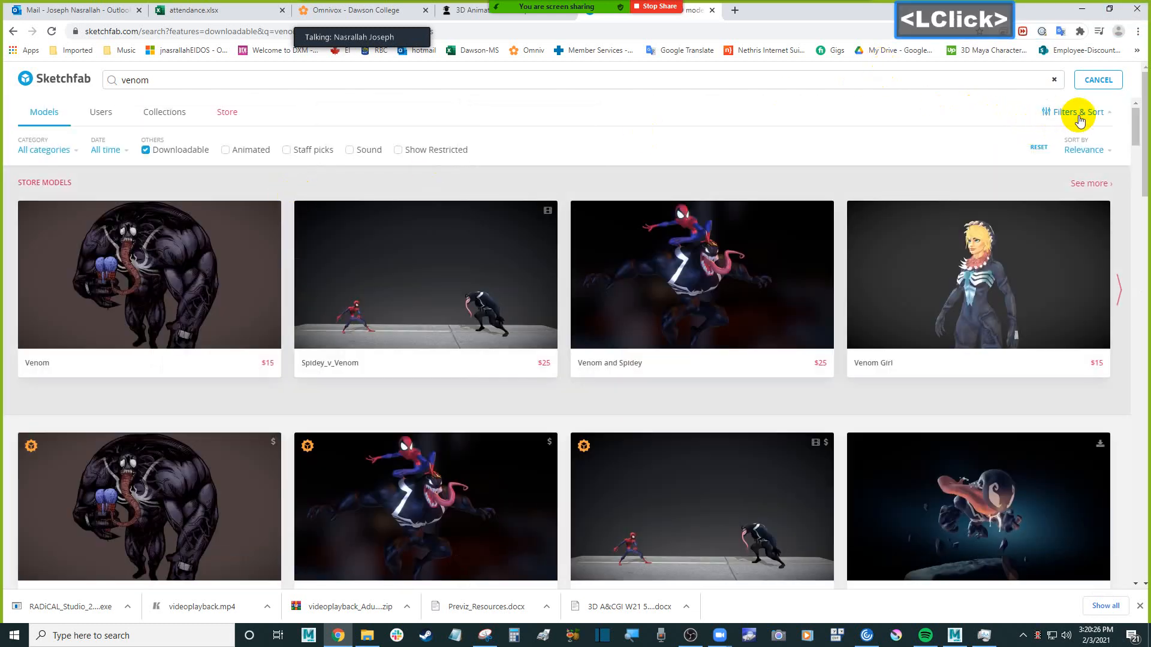
left_click(1078, 115)
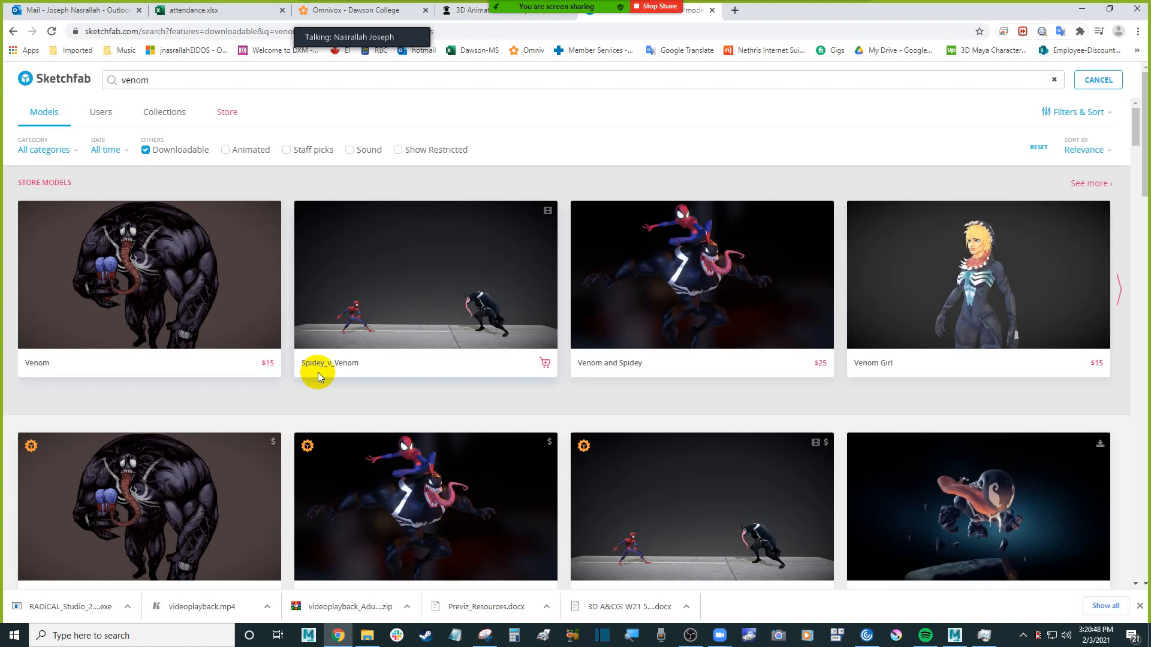
mouse_move(489, 258)
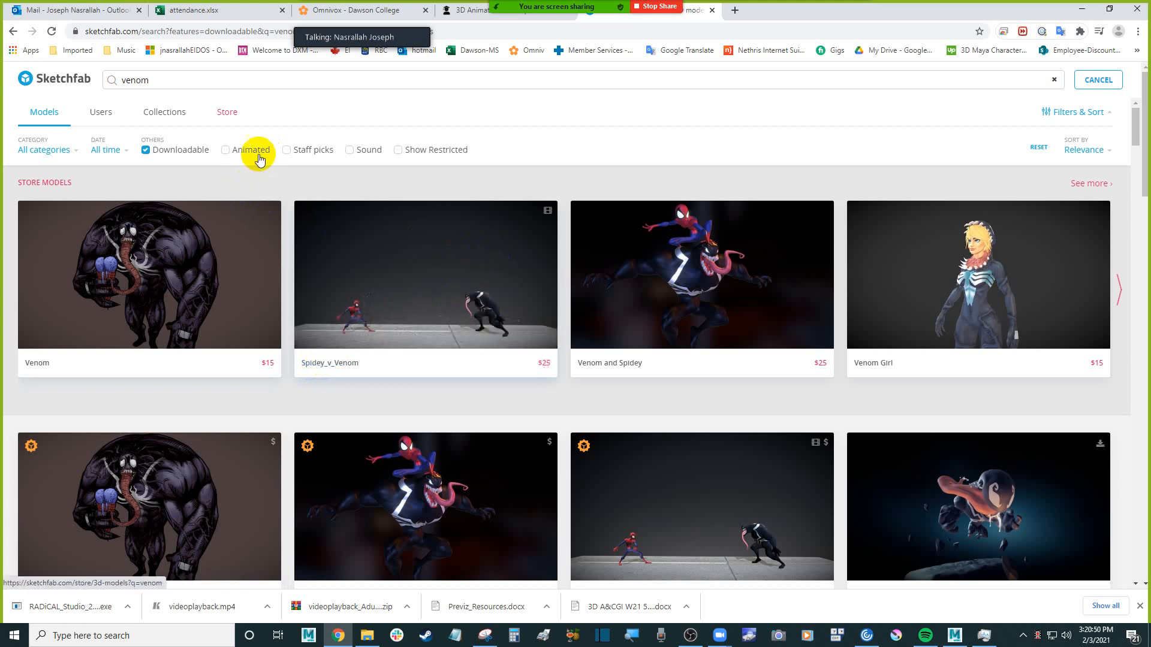
left_click(1098, 152)
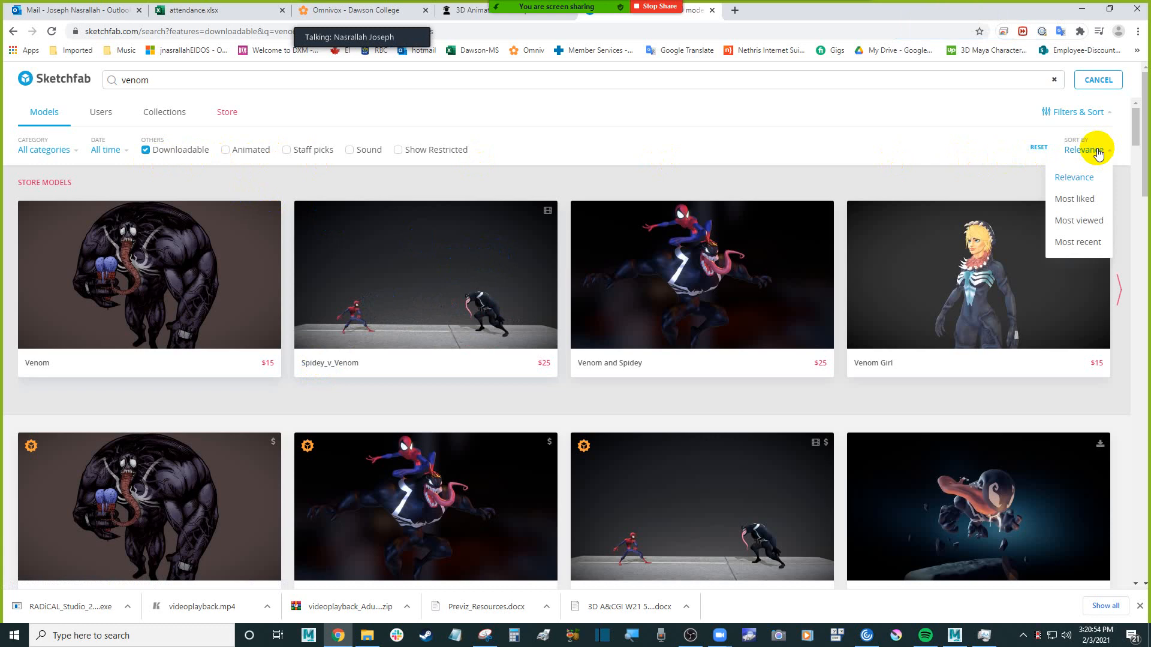
left_click(1098, 152)
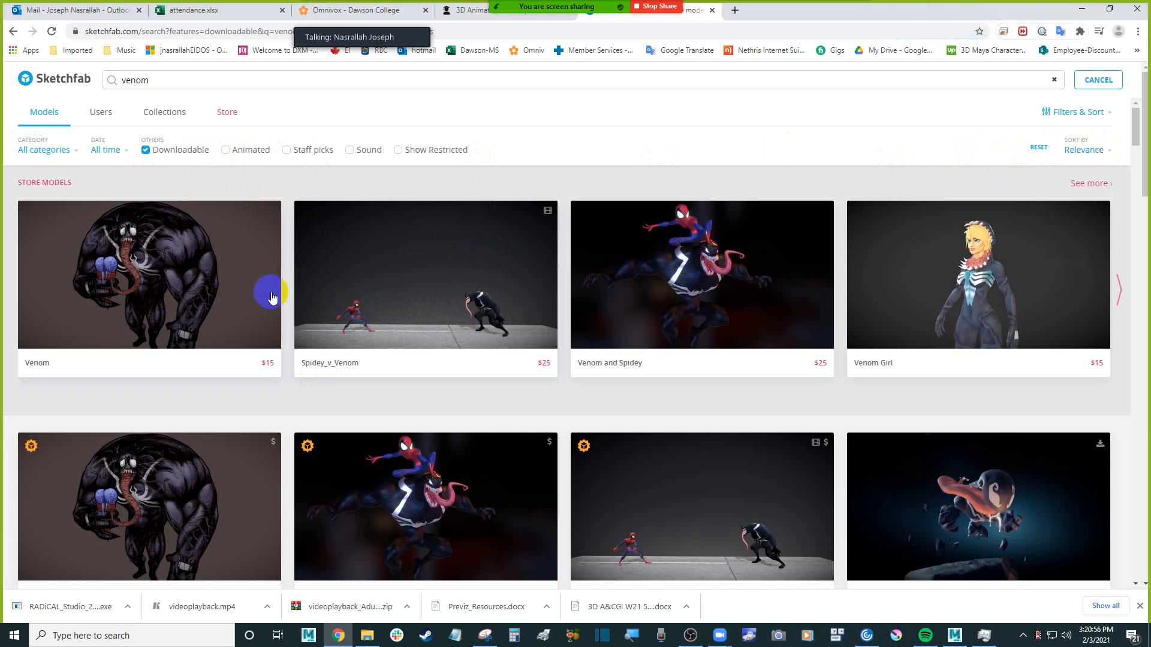
Browse the downloadable "venom" results sorted by relevance for a full-body character in a T-pose
scroll(286, 354, "down", 7)
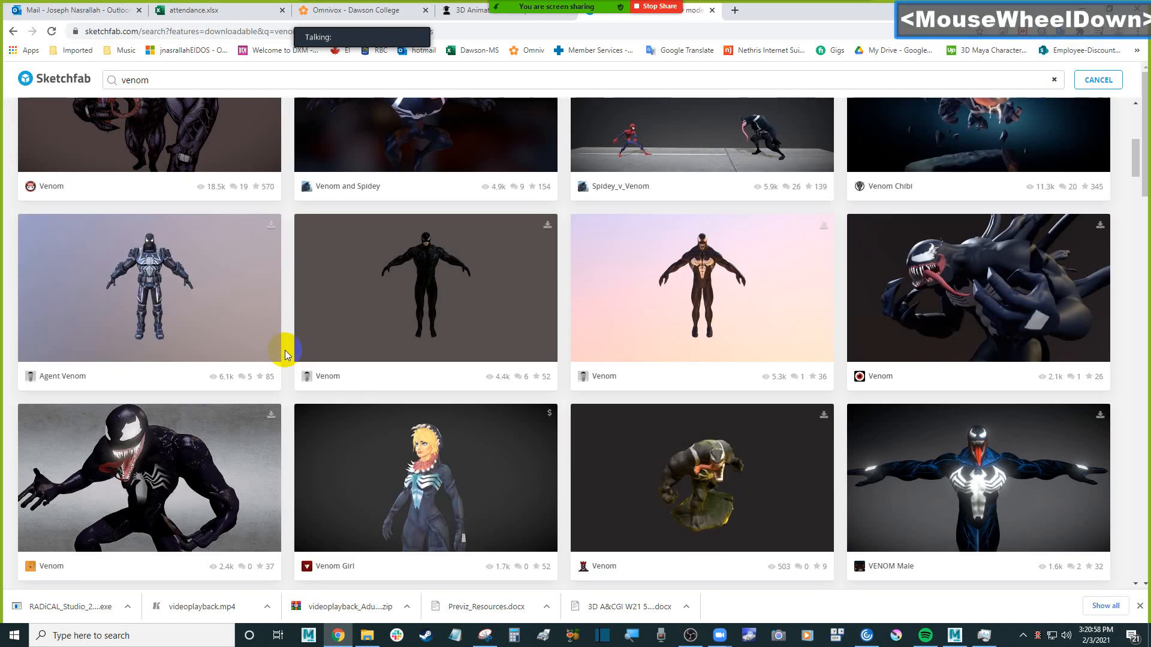
scroll(285, 354, "down", 11)
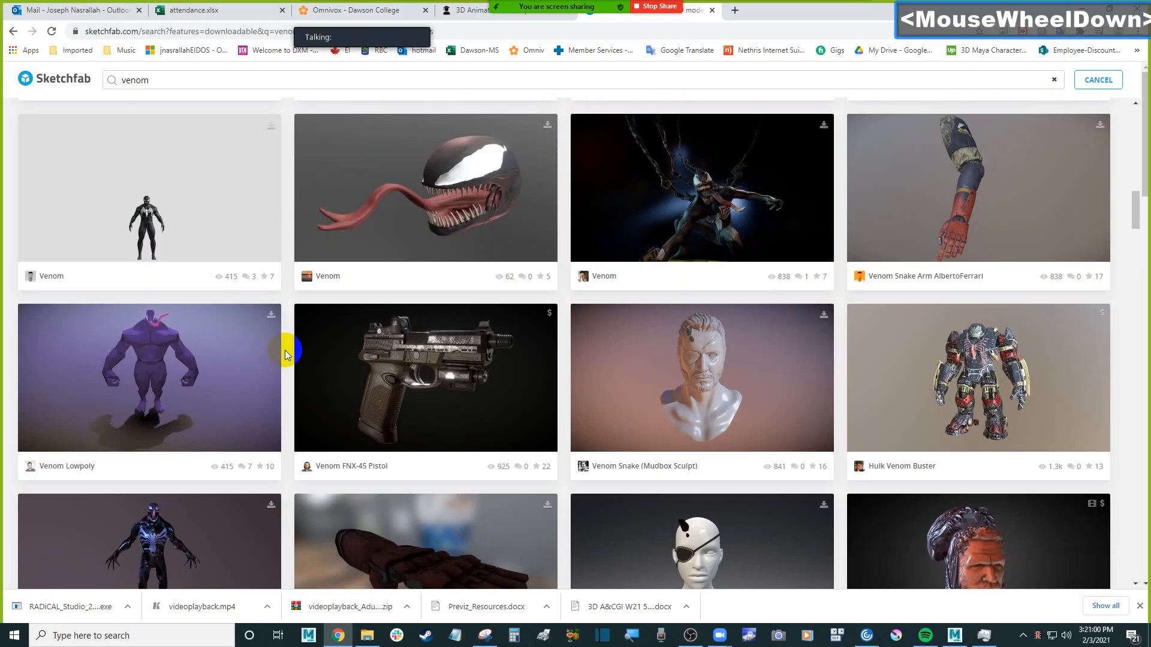
scroll(285, 354, "down", 10)
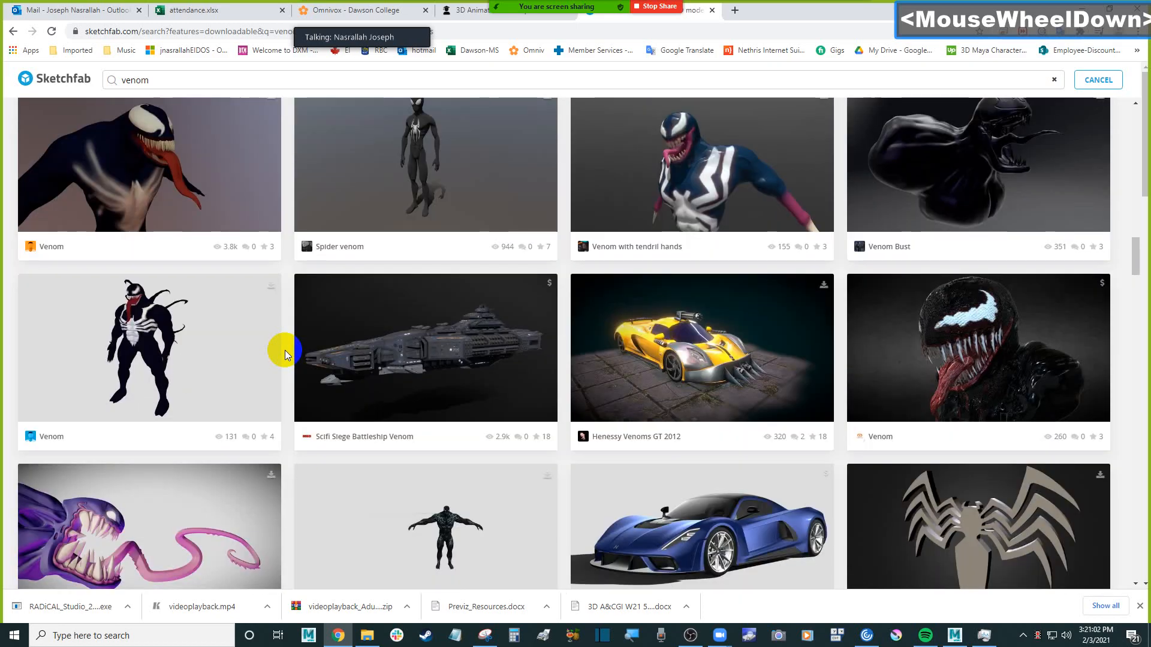
scroll(285, 354, "down", 12)
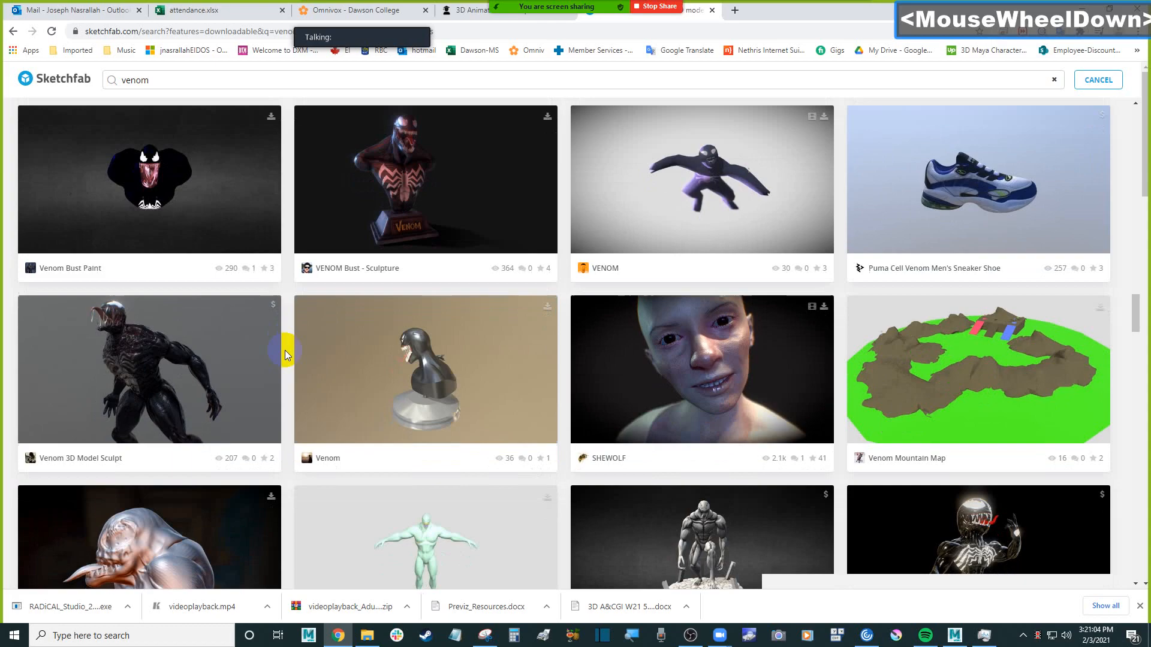
scroll(285, 354, "down", 17)
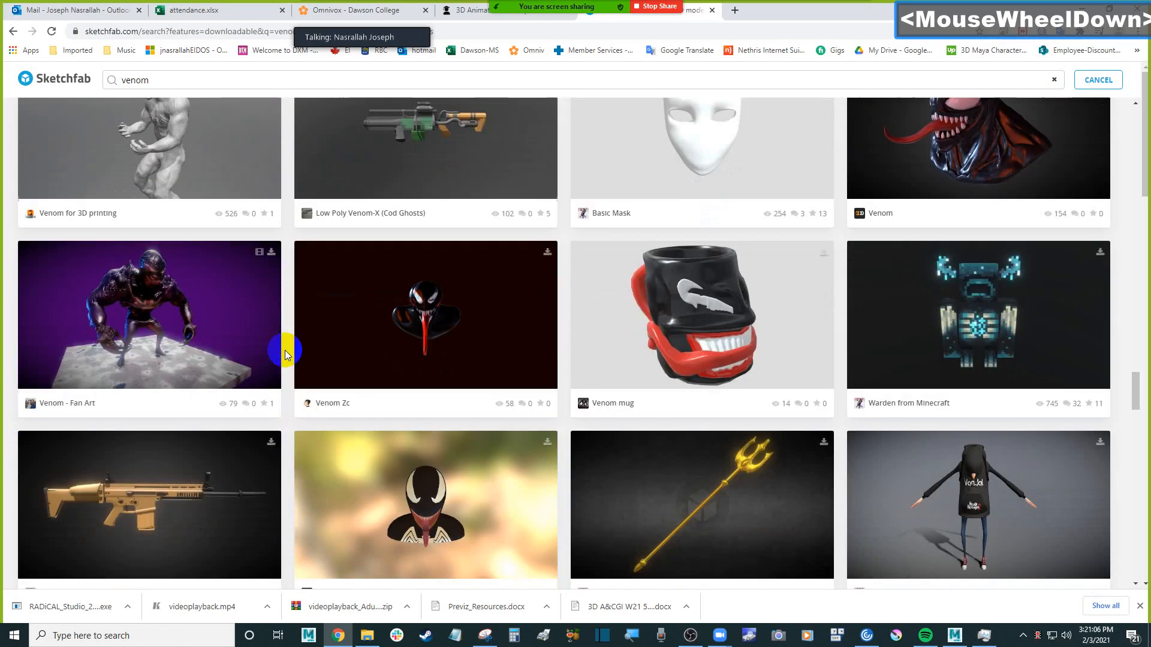
scroll(285, 354, "down", 19)
scroll(285, 355, "down", 20)
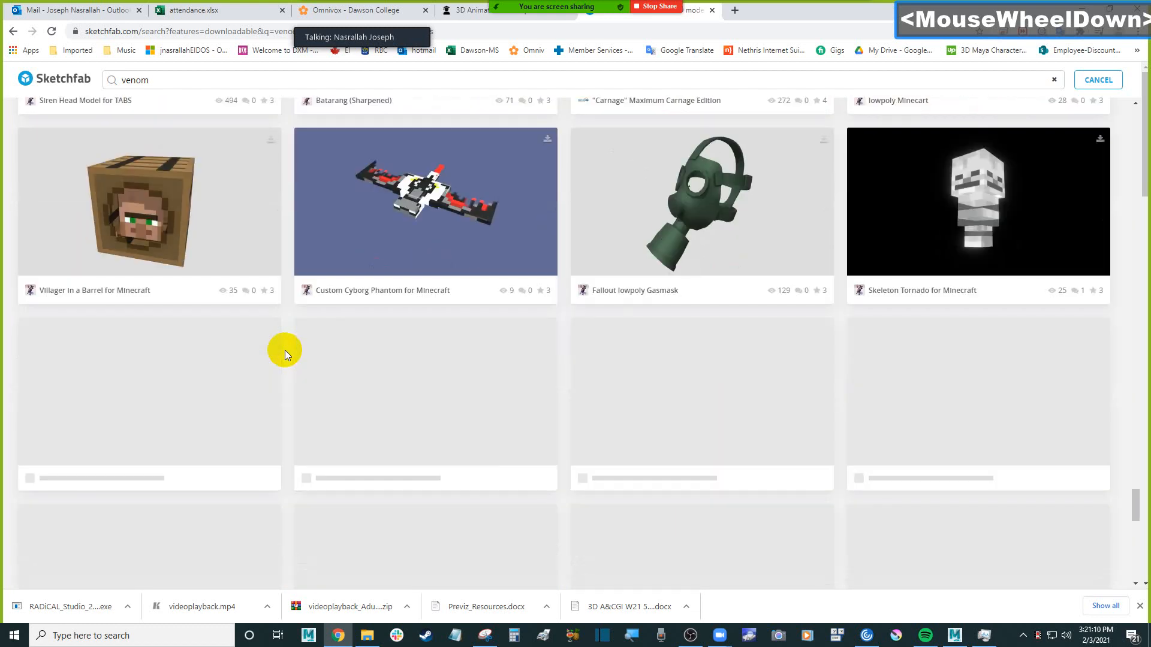
scroll(286, 348, "down", 10)
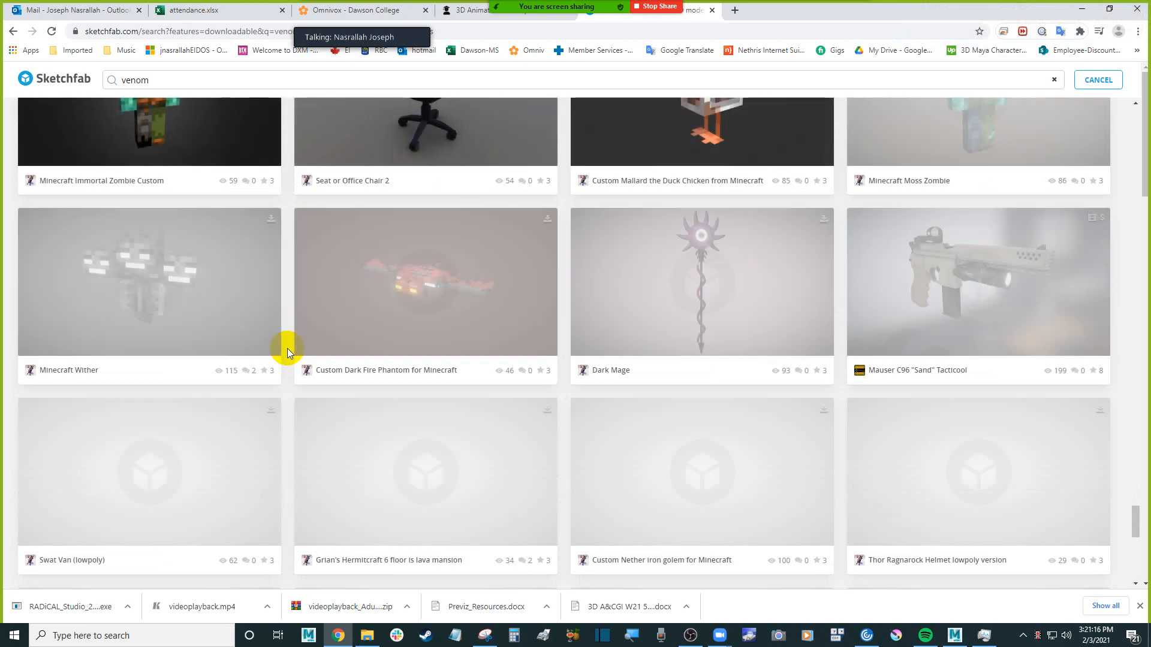
scroll(287, 348, "down", 1)
scroll(287, 347, "down", 2)
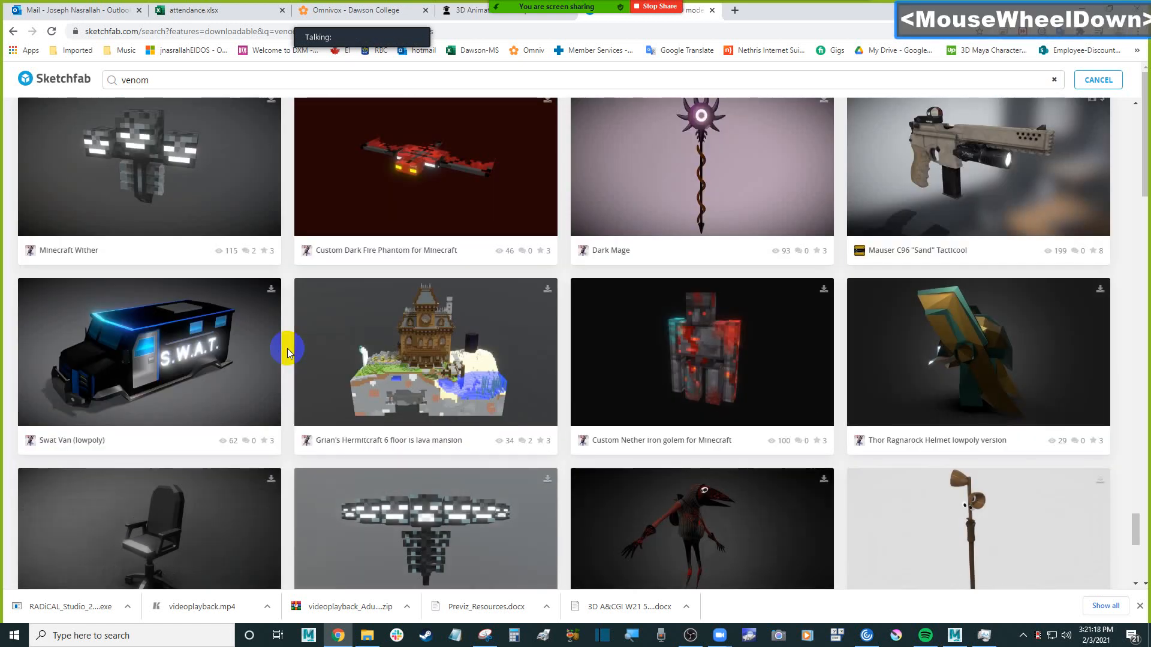
scroll(287, 352, "down", 2)
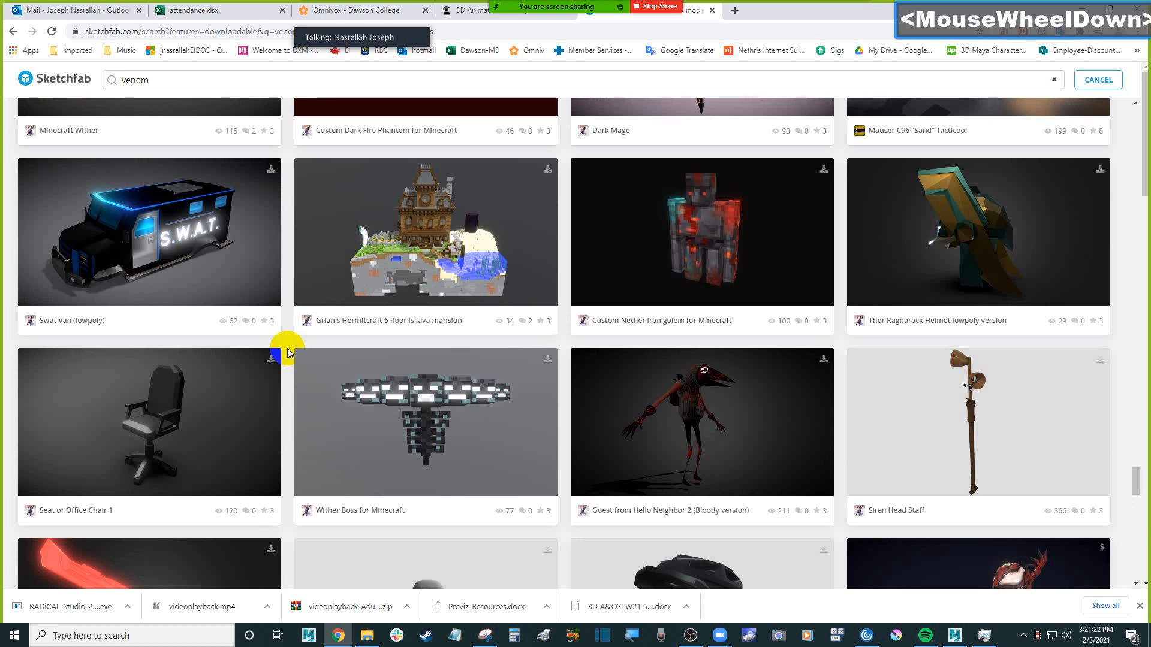
scroll(287, 351, "down", 5)
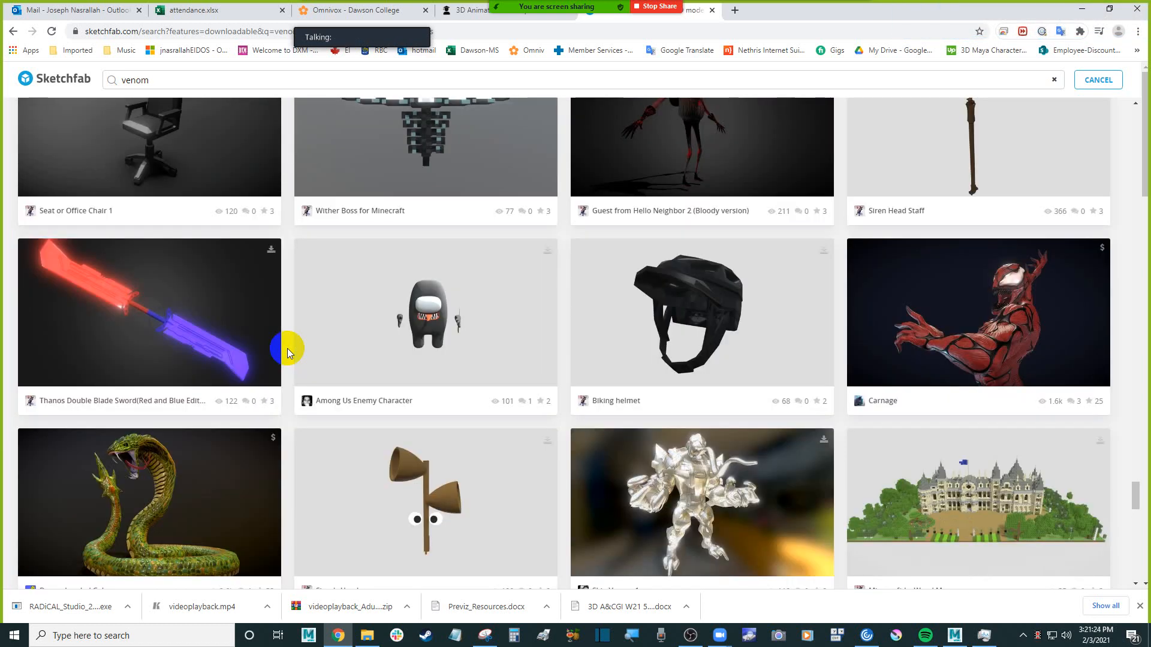
scroll(287, 351, "down", 10)
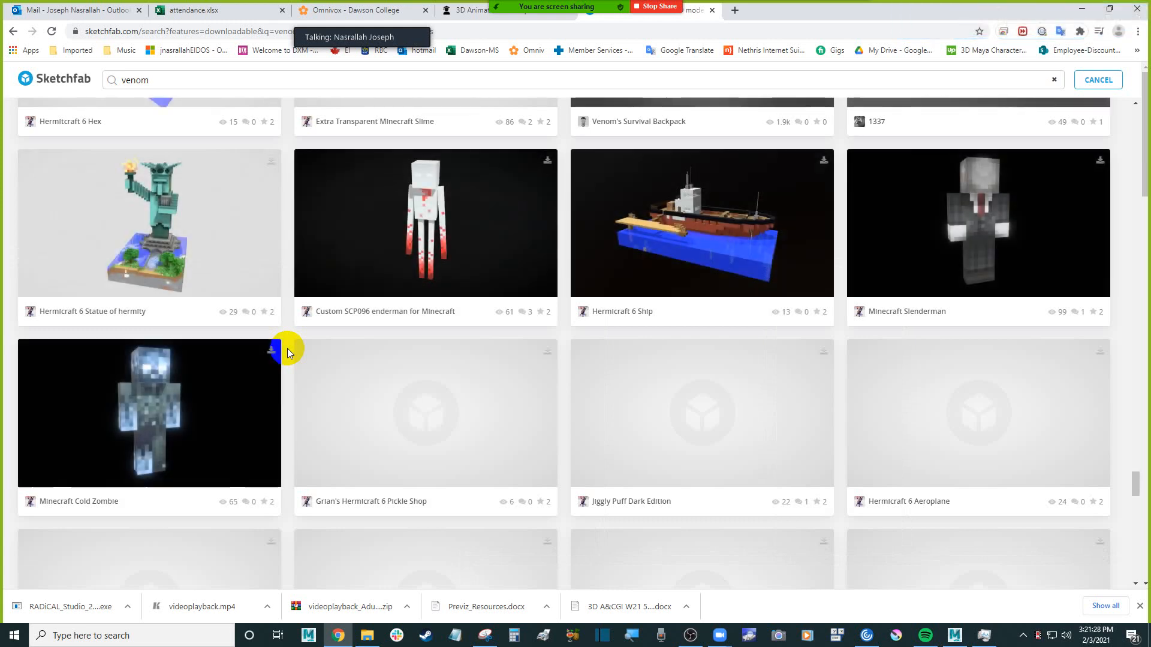
scroll(288, 351, "down", 1)
scroll(287, 352, "down", 5)
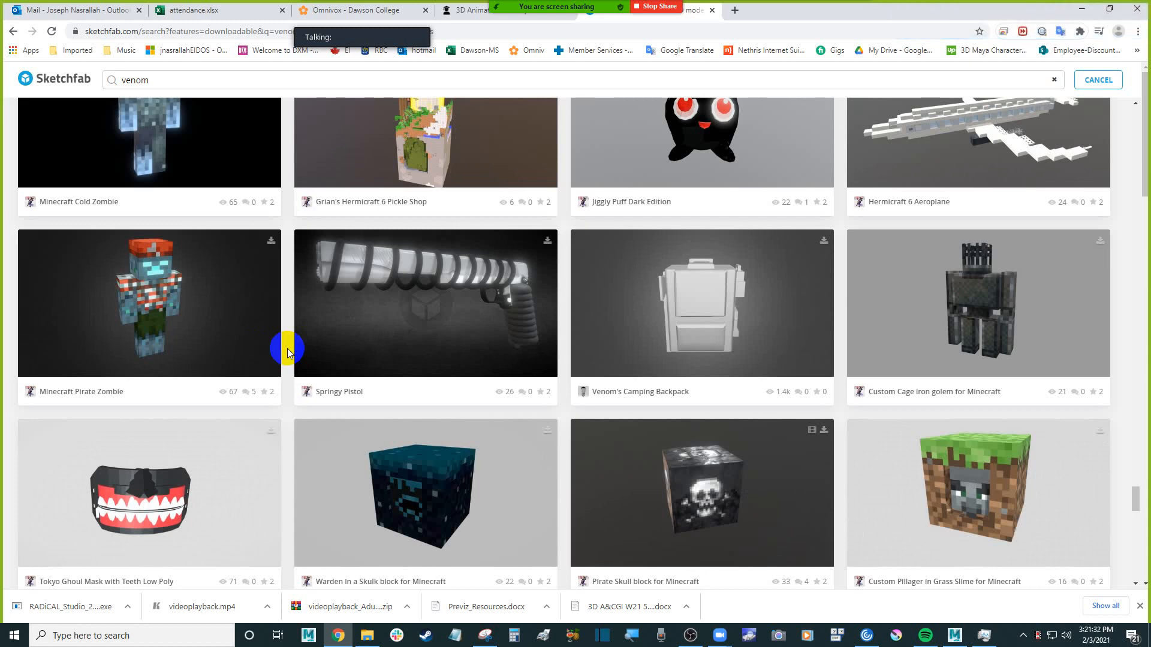
scroll(287, 352, "down", 6)
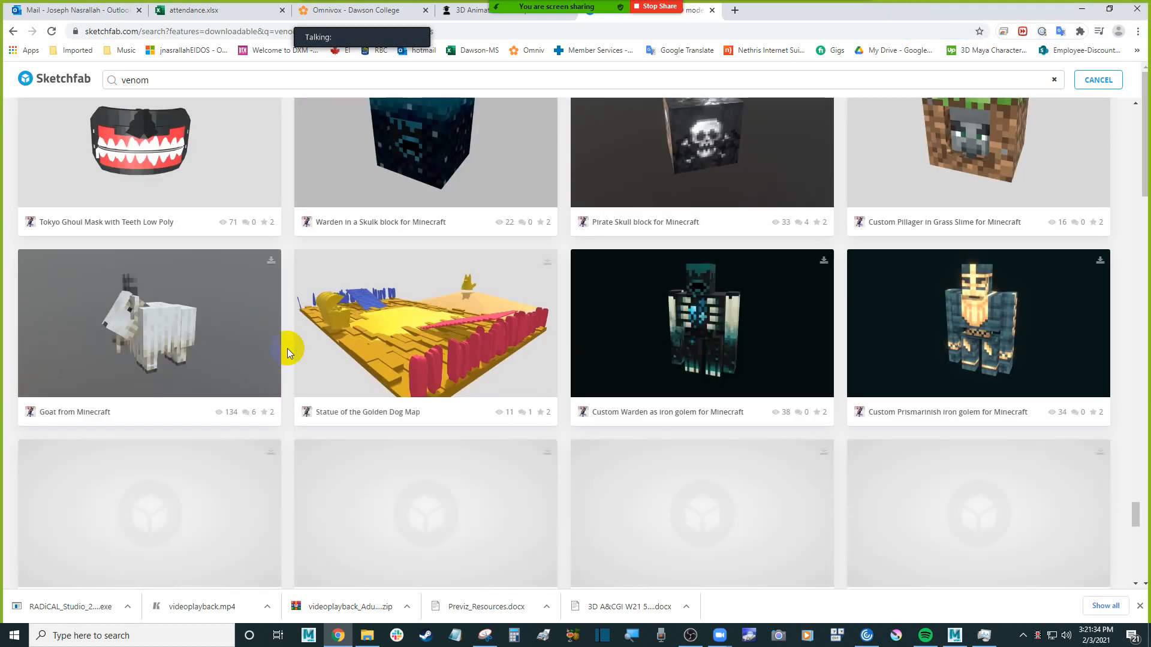
scroll(287, 347, "down", 6)
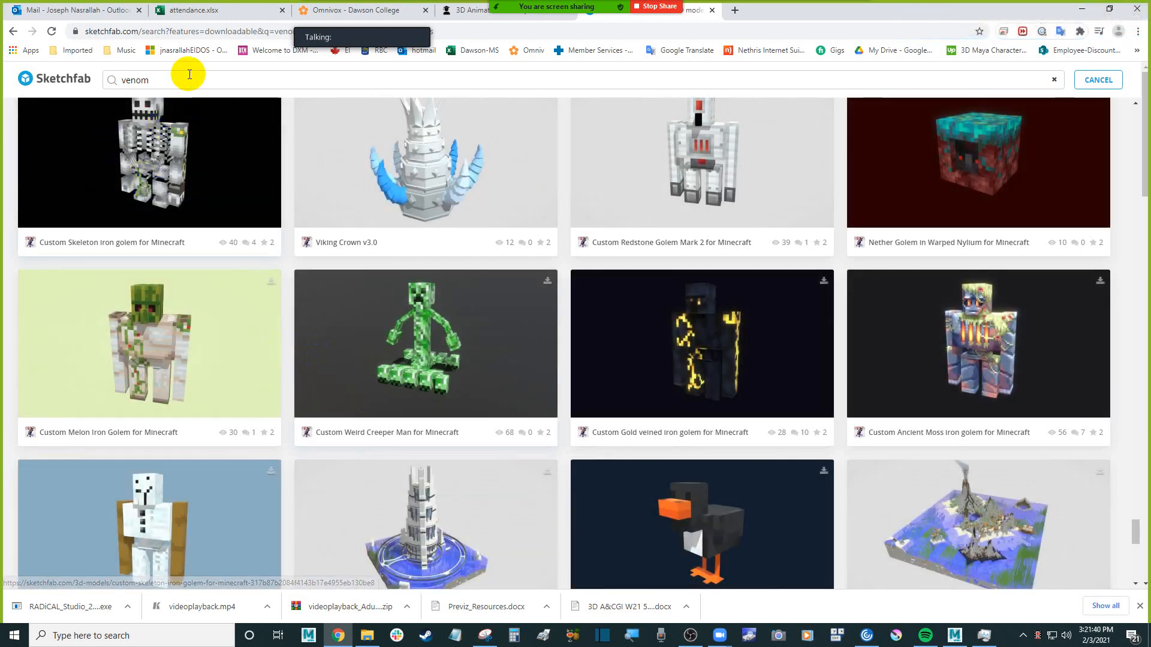
scroll(290, 321, "down", 6)
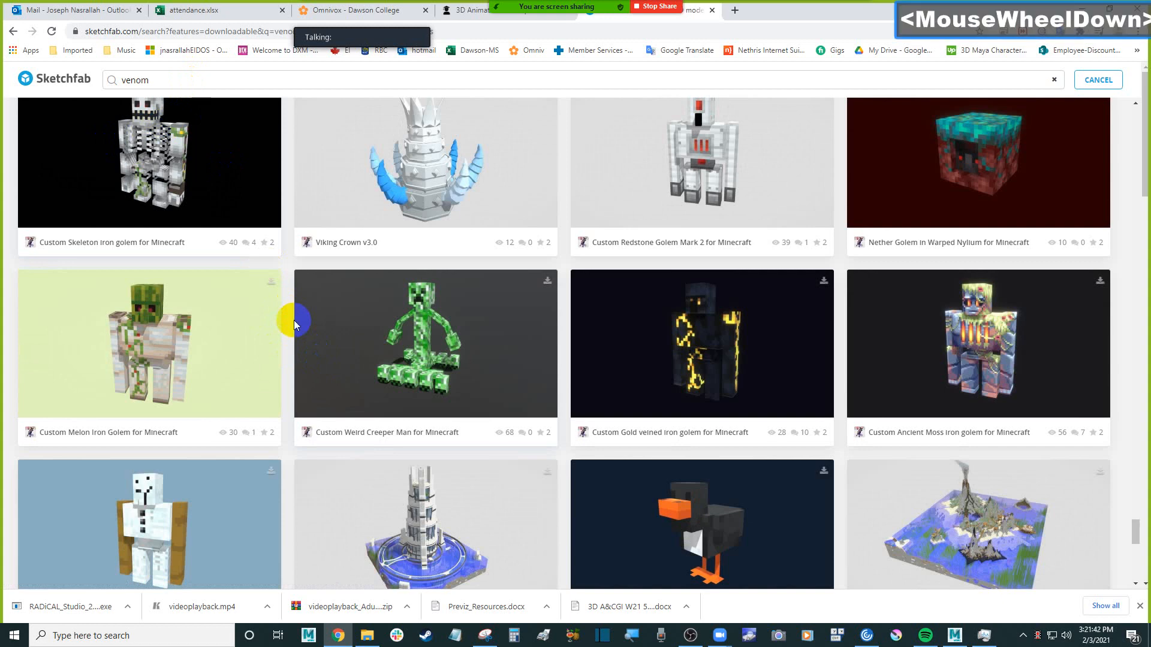
Search the downloadable models for "venom female"
key("Home")
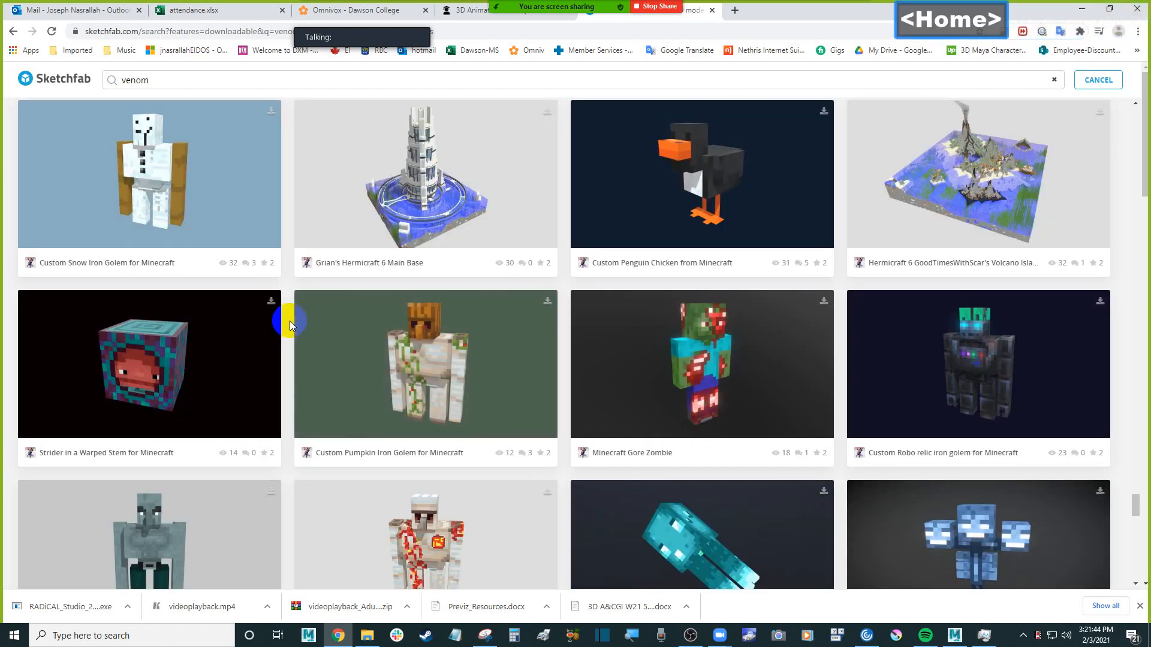
left_click(367, 637)
mouse_move(371, 637)
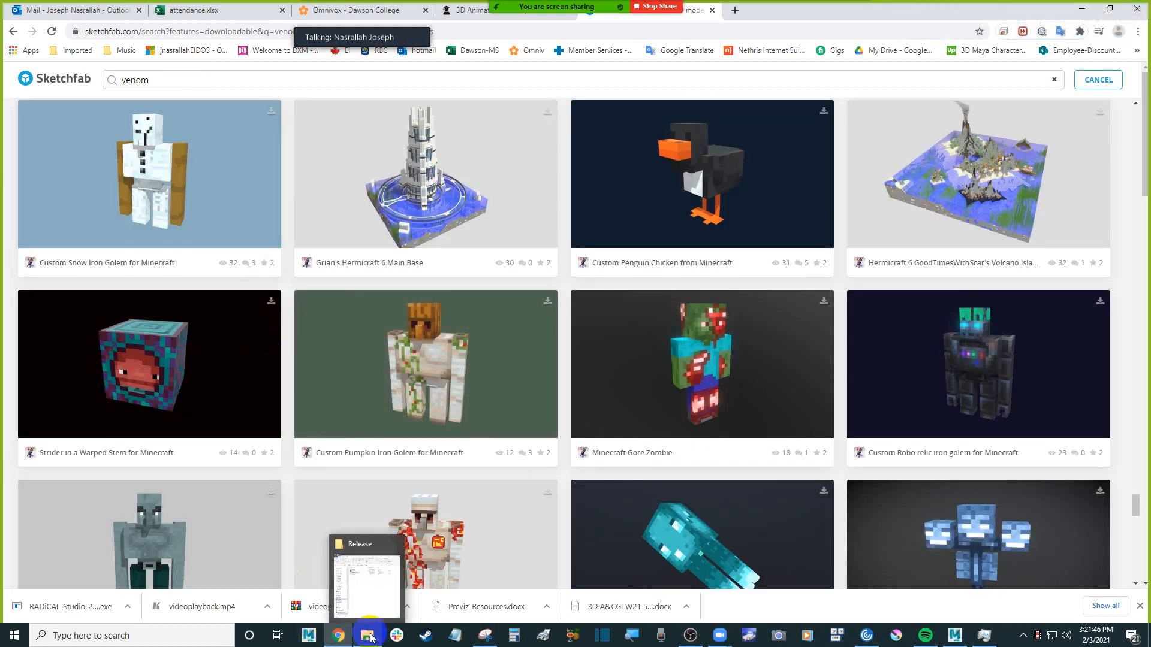
left_click(289, 523)
key("Home")
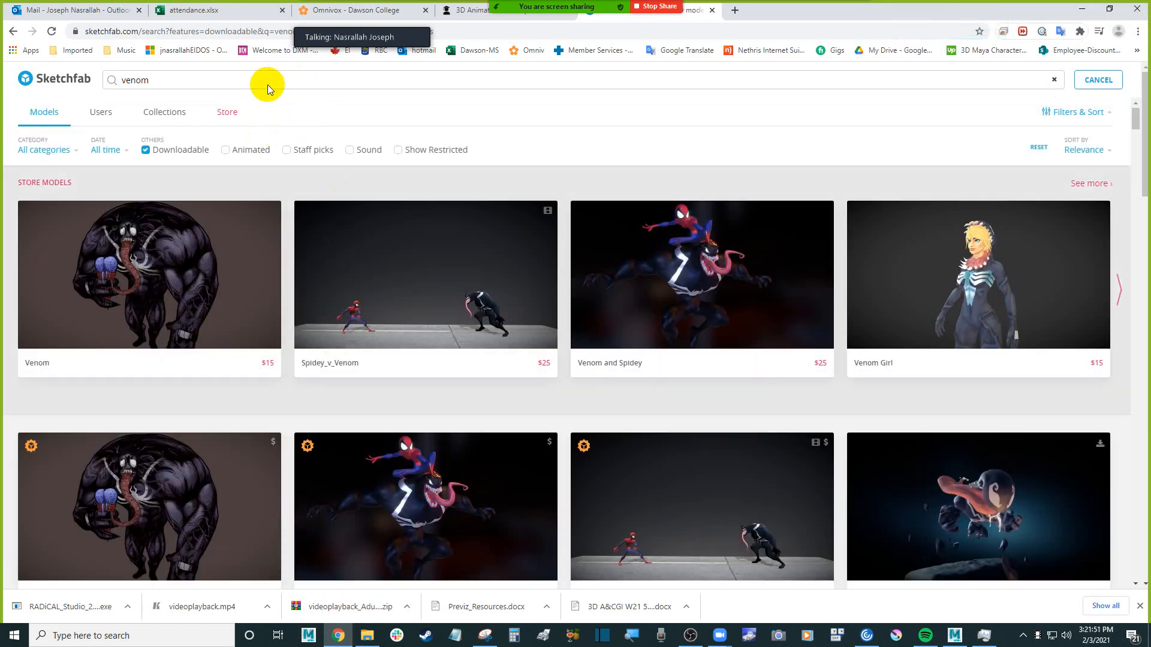
left_click(275, 80)
key("space")
left_click(279, 79)
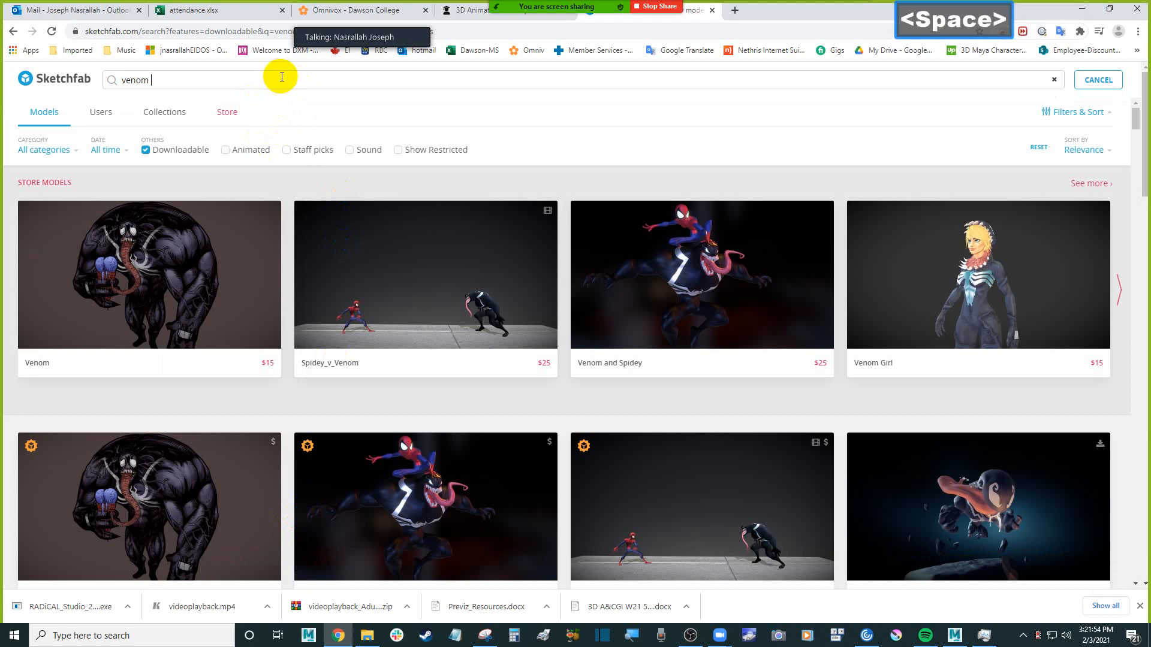
type("female")
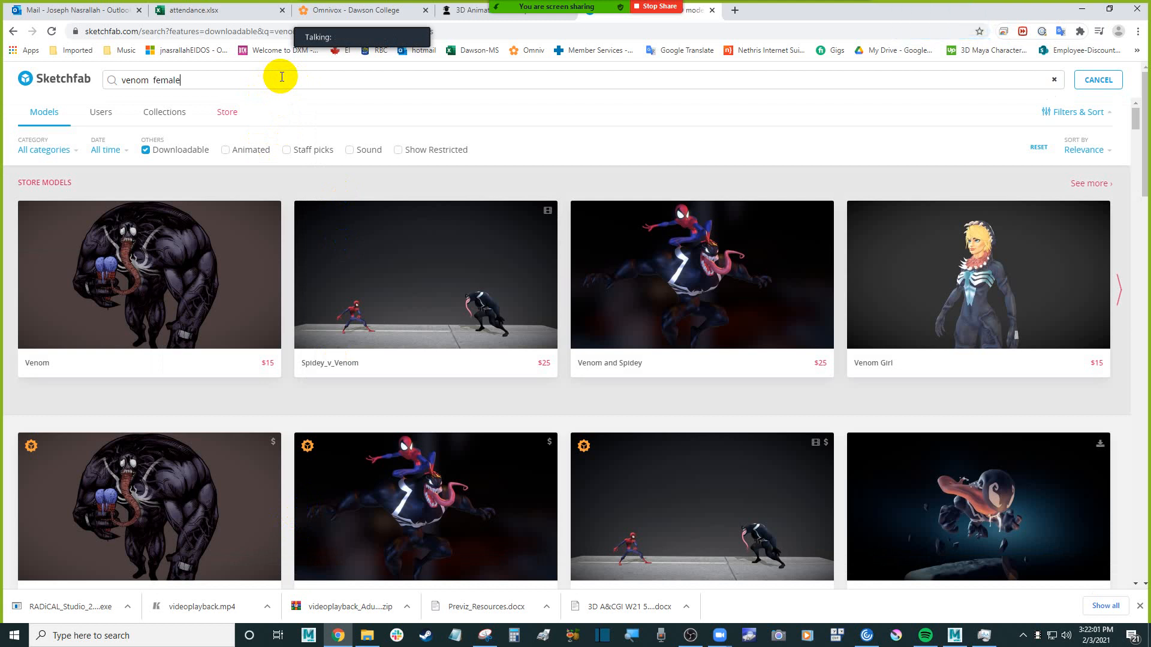
key("Return")
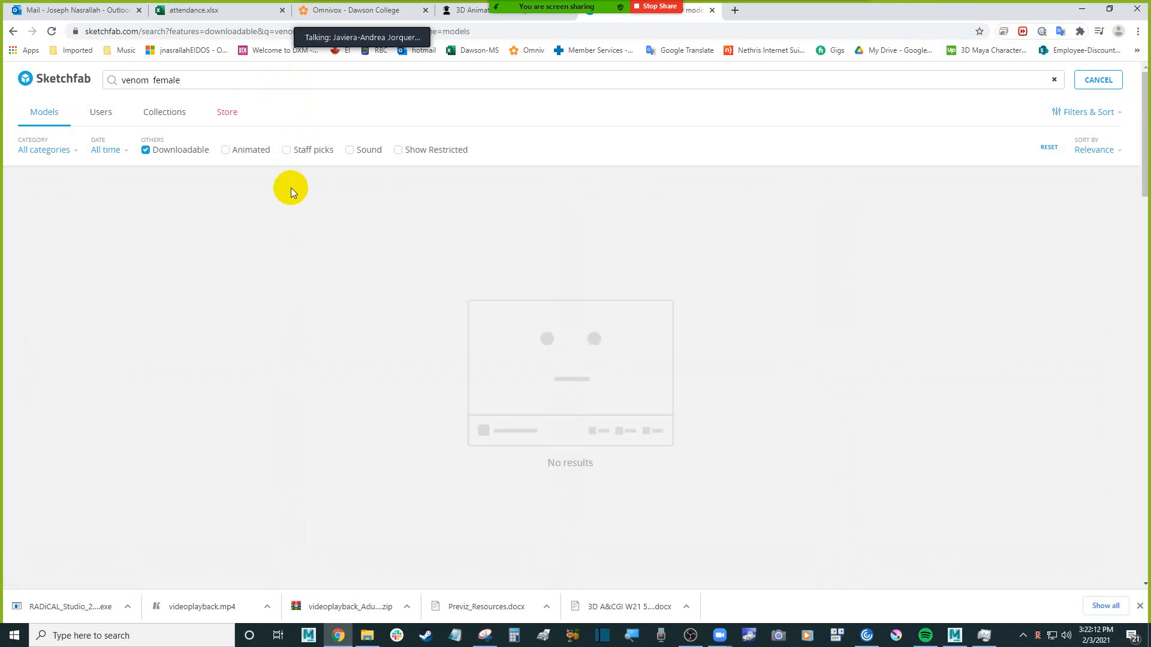
Remove "female" from the search text to restore the "venom" search
double_click(174, 80)
key("BackSpace")
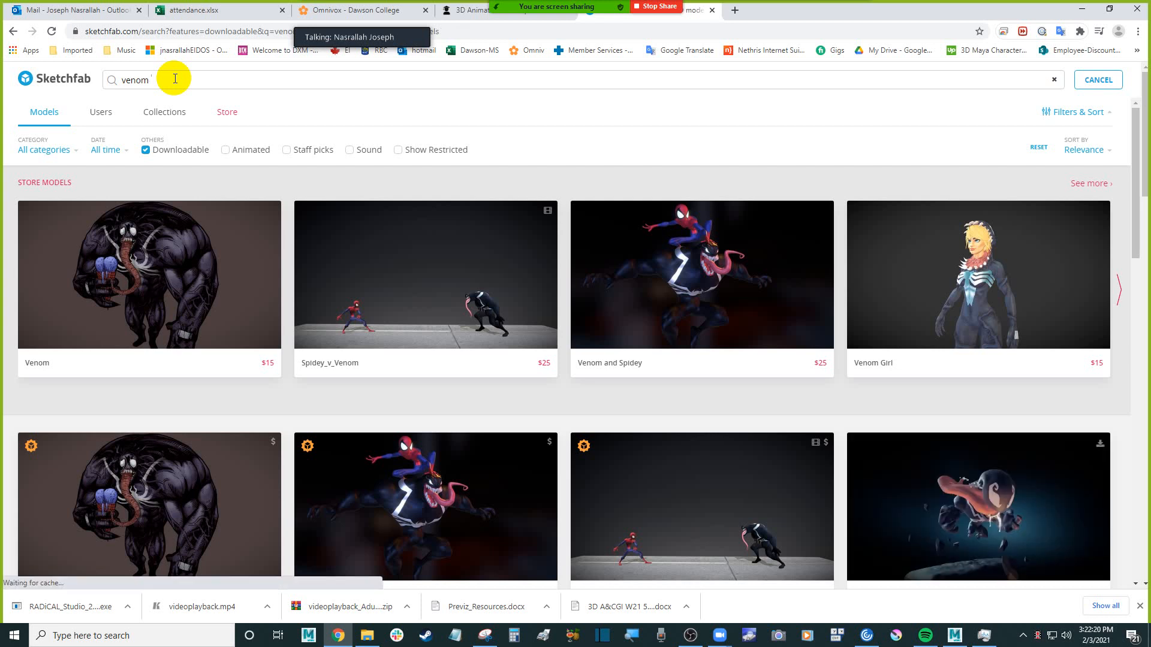
key("BackSpace")
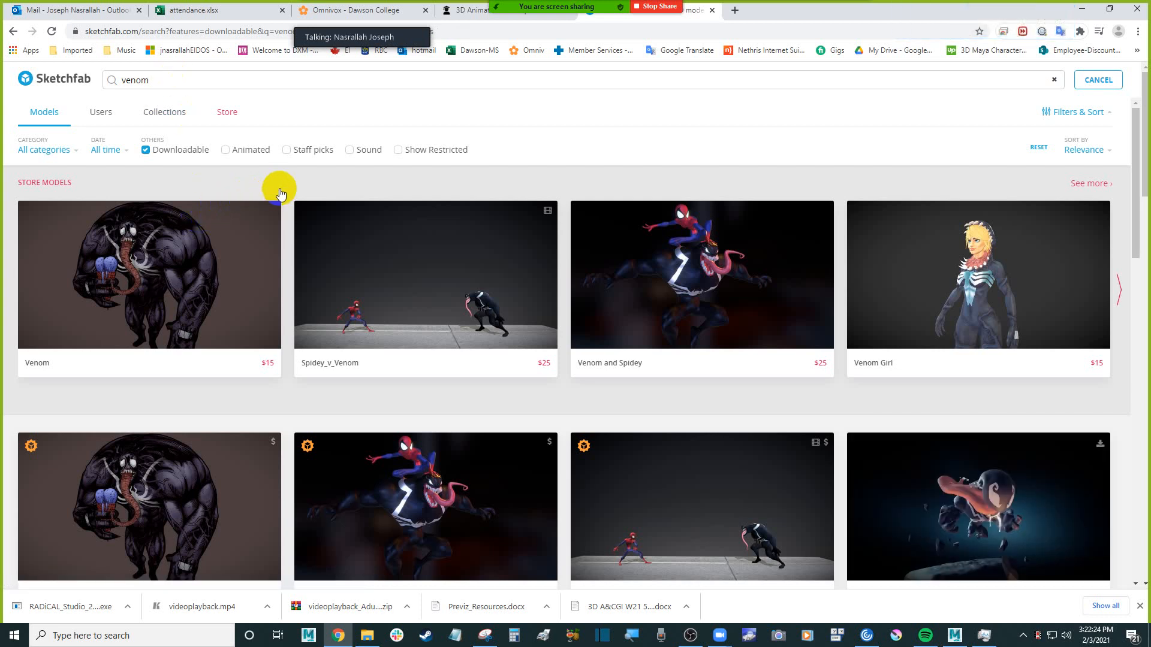
Browse the downloadable "venom" results further for a full-body character in a T-pose
scroll(289, 221, "down", 6)
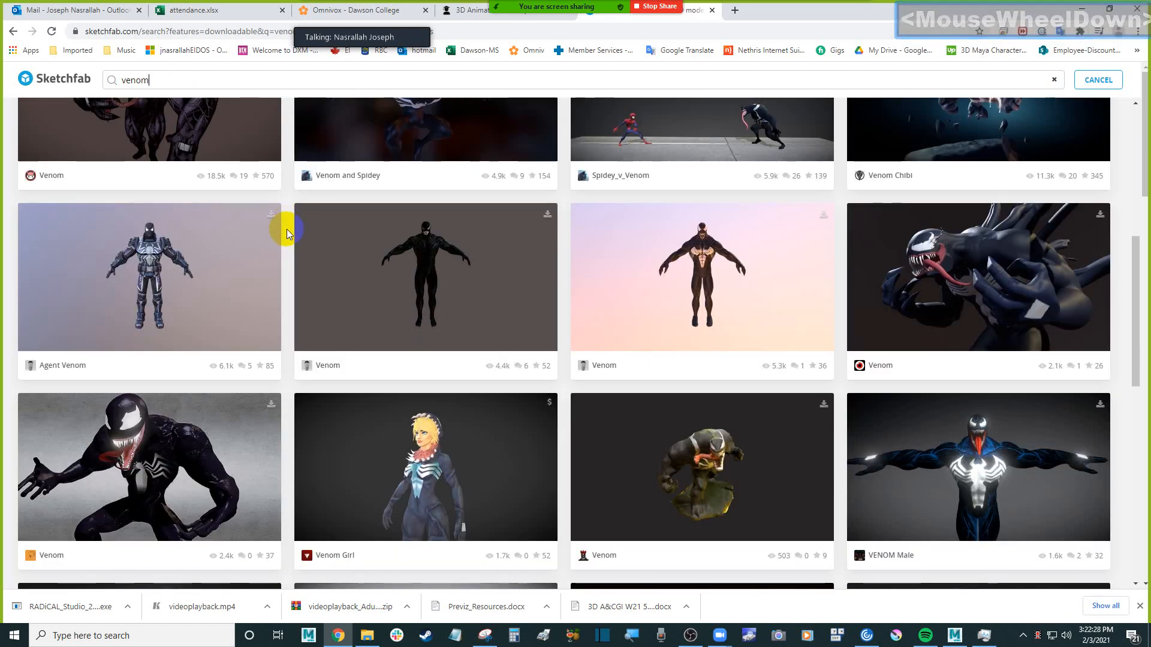
scroll(287, 229, "down", 1)
scroll(287, 229, "down", 2)
scroll(286, 229, "down", 6)
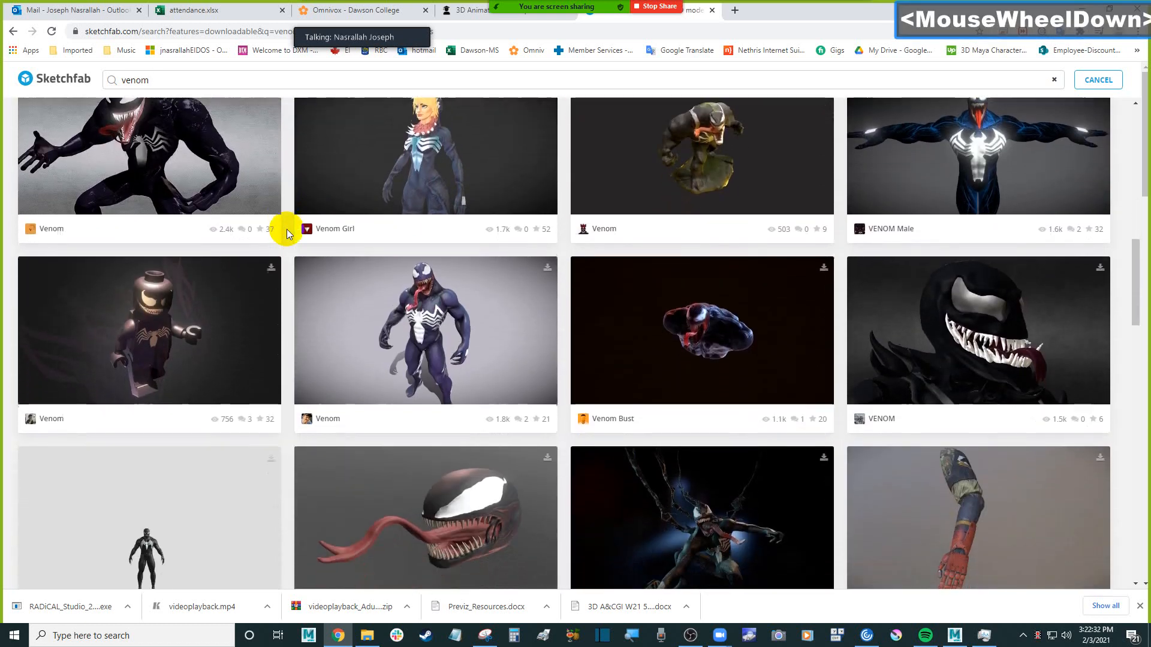
scroll(287, 229, "down", 8)
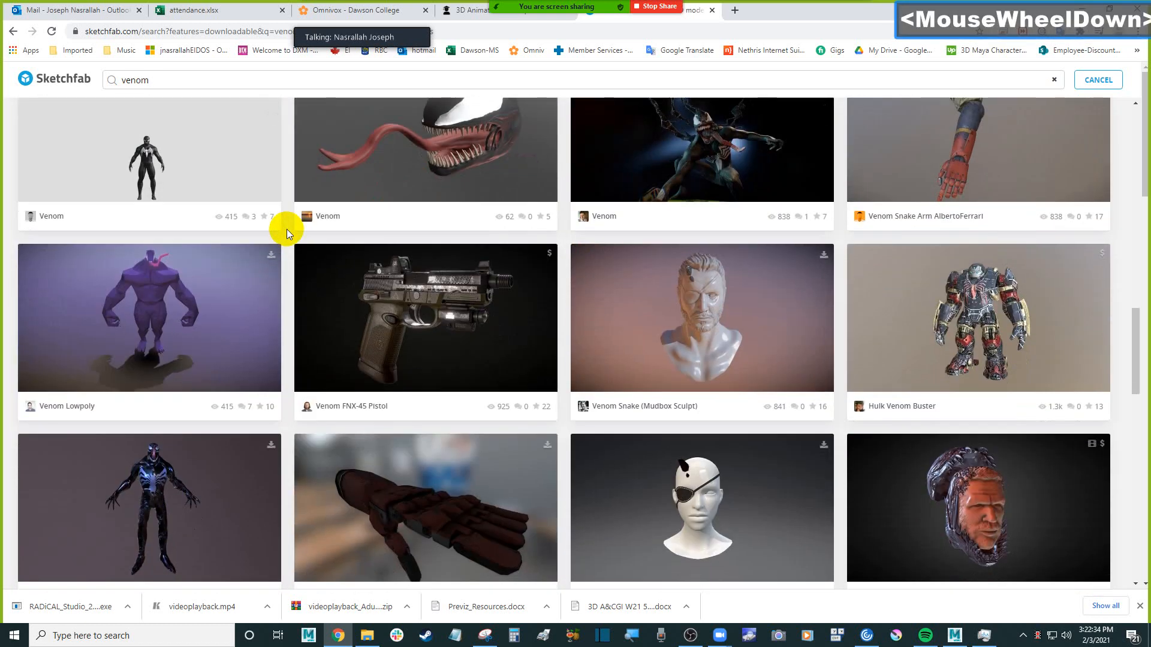
scroll(286, 229, "down", 2)
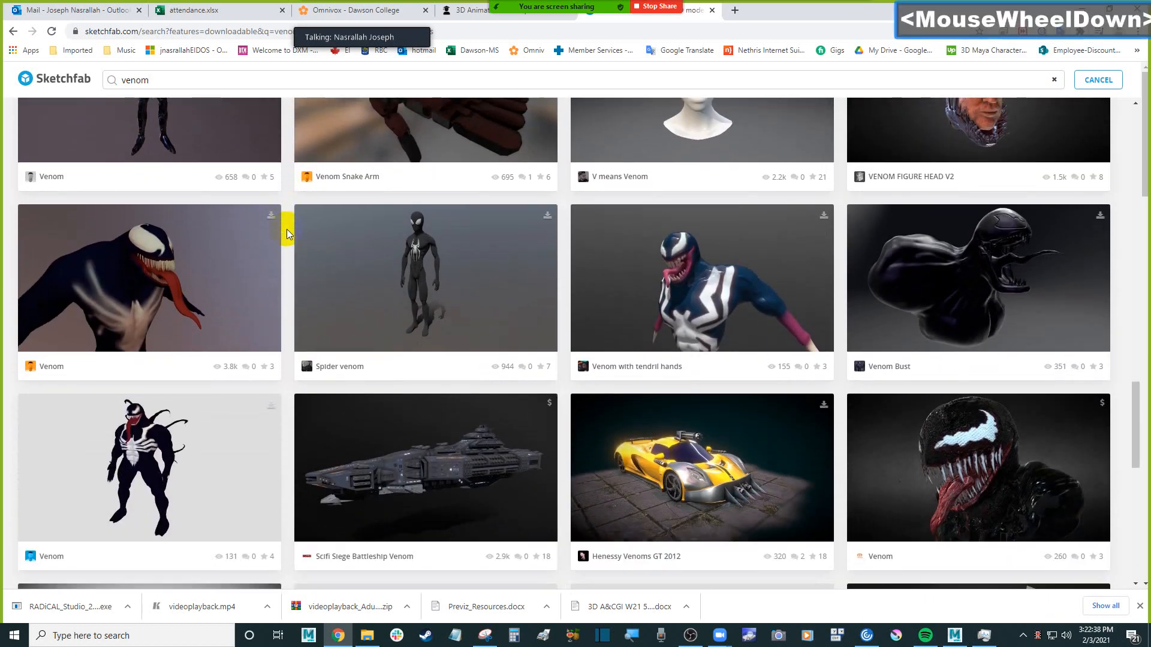
scroll(287, 229, "down", 4)
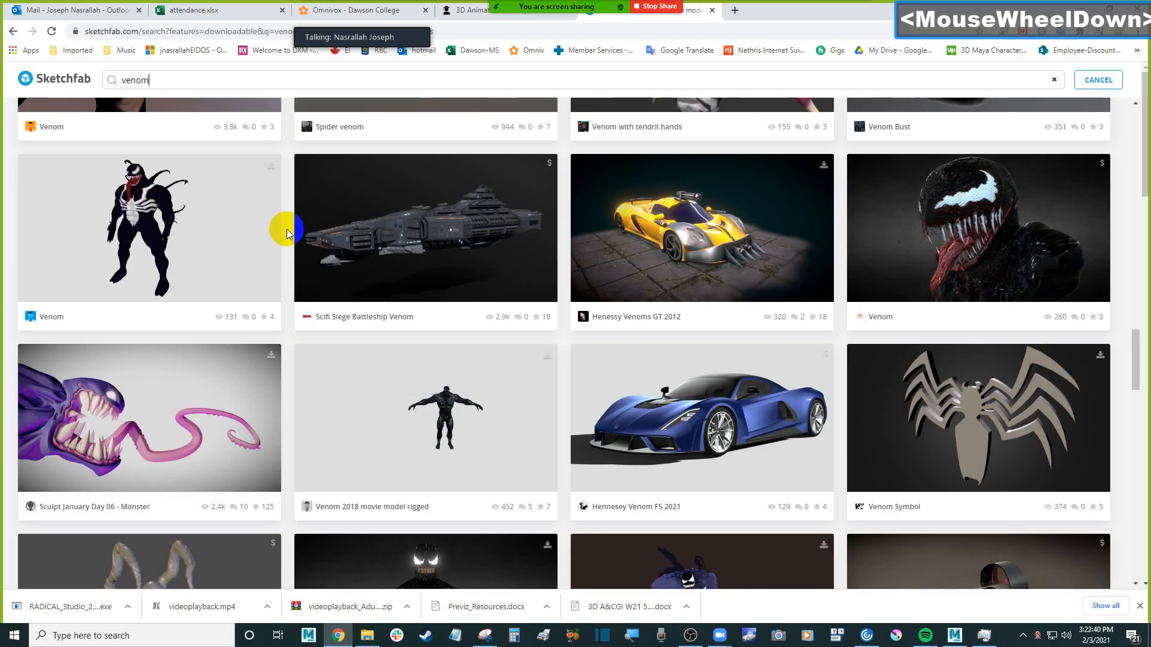
scroll(287, 229, "down", 4)
scroll(286, 229, "down", 4)
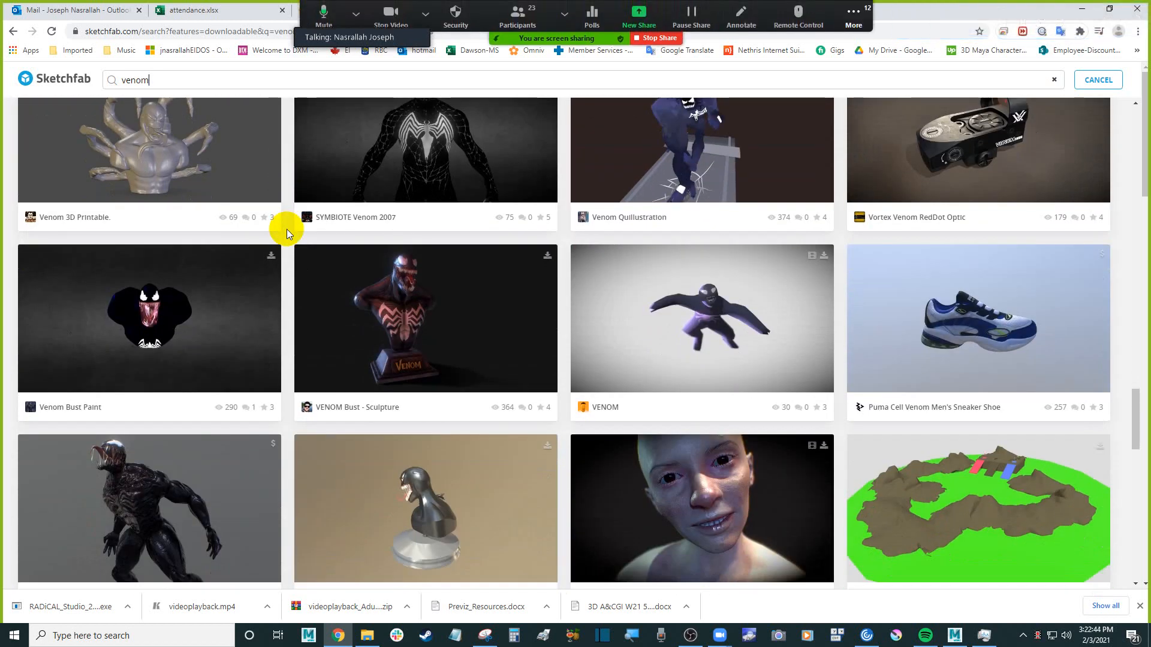
scroll(287, 229, "down", 6)
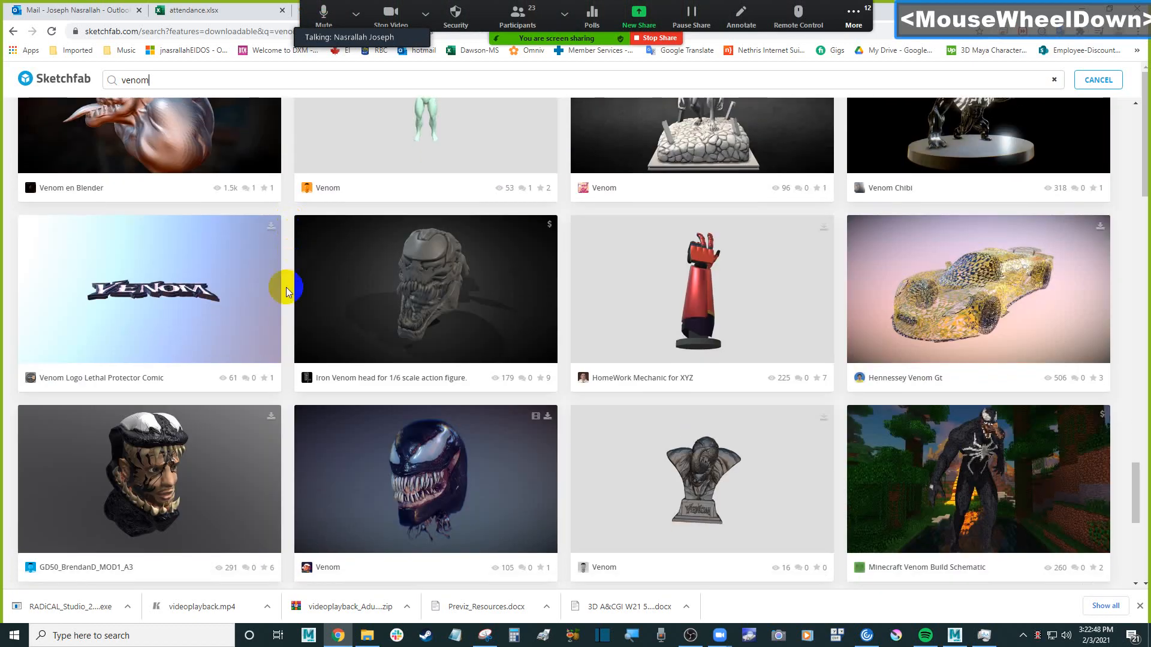
Switch to File Explorer and open the W21 folder inside Desktop > Dawson to check the saved Venom model's file name
left_click(367, 635)
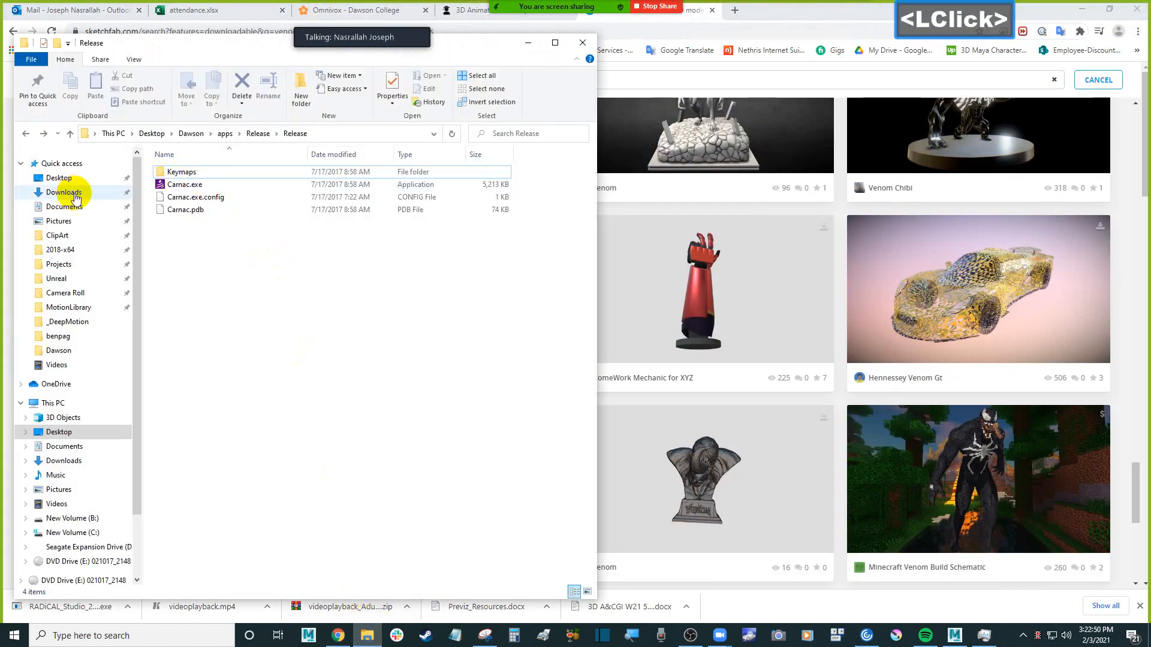
left_click(67, 192)
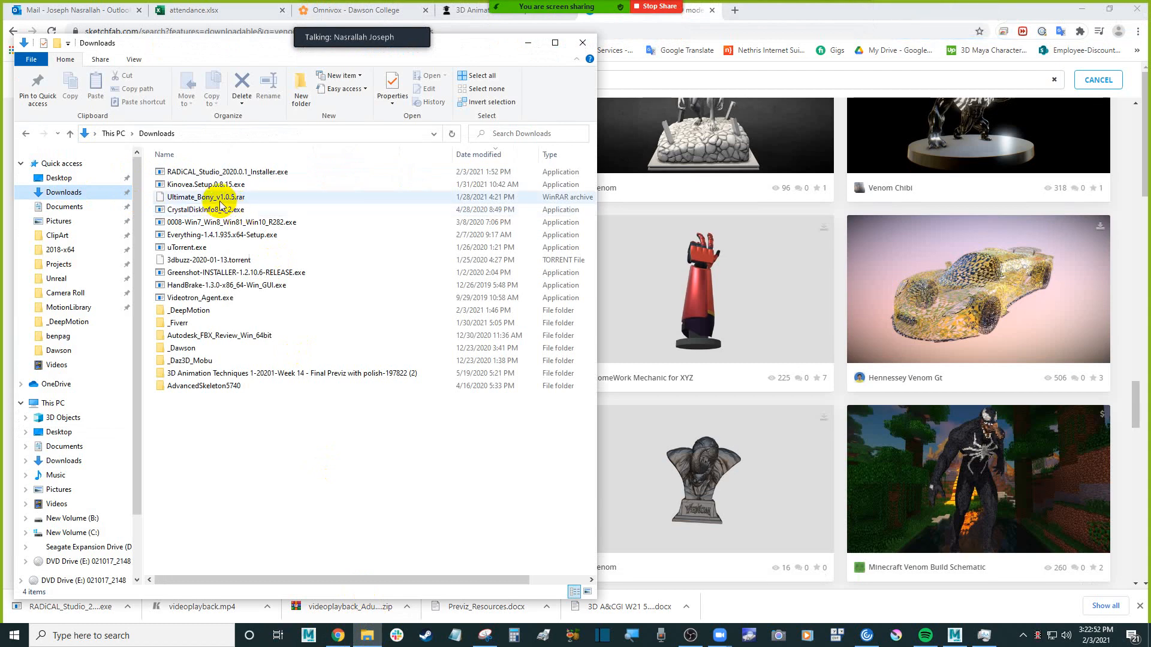
left_click(67, 180)
double_click(225, 172)
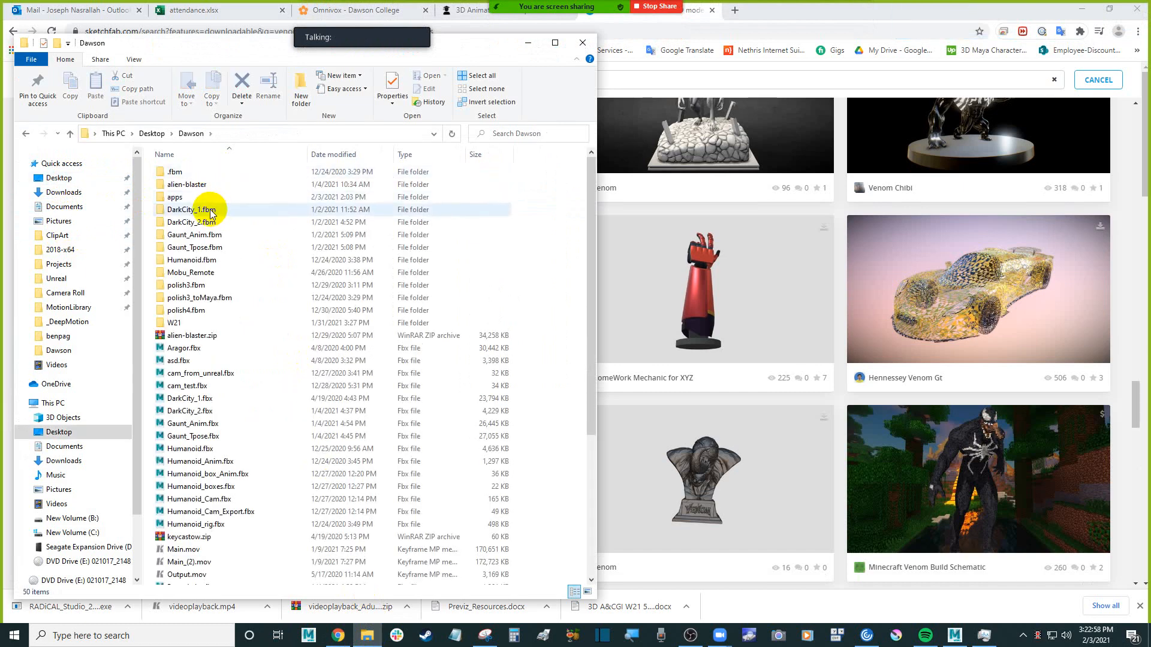
double_click(228, 324)
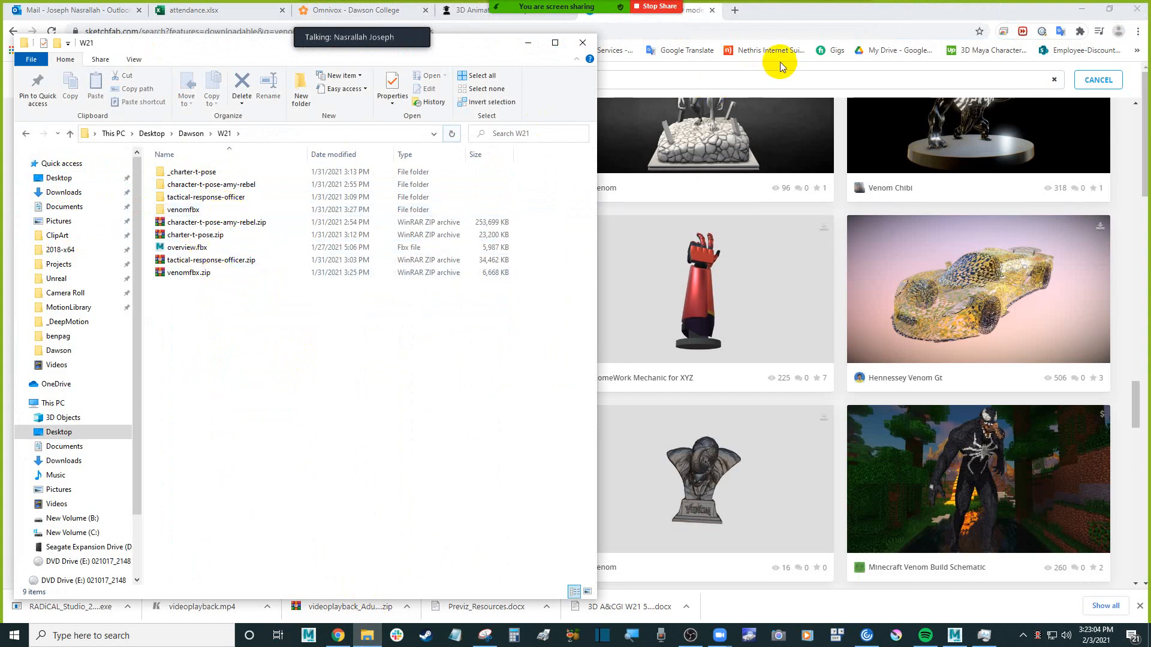
Return to the Sketchfab page and search the downloadable models for "venomfbx"
left_click(765, 80)
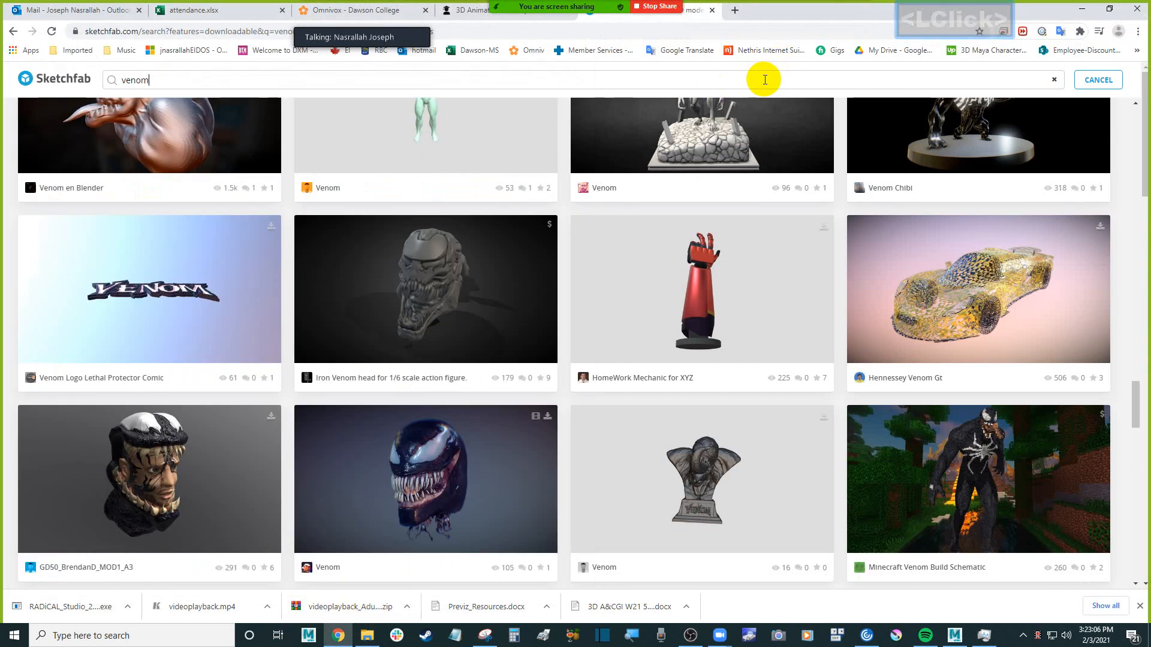
type("f")
key("Return")
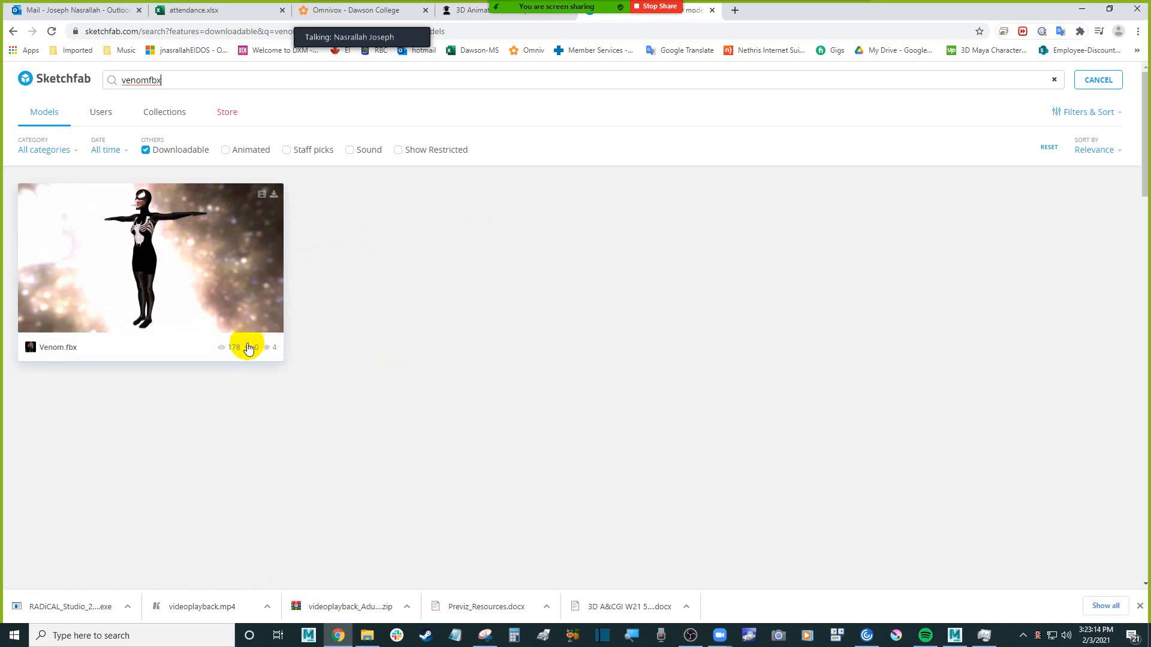
Open the Venom.fbx model's page and show its available download formats
left_click(192, 254)
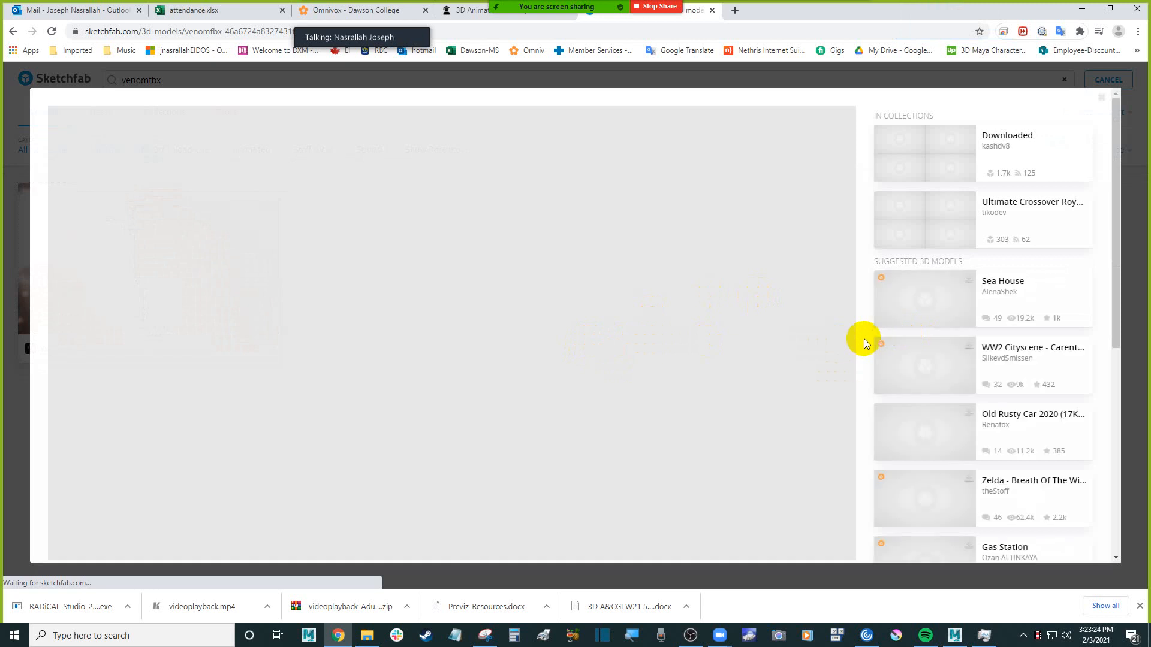
scroll(865, 343, "down", 1)
scroll(865, 339, "down", 5)
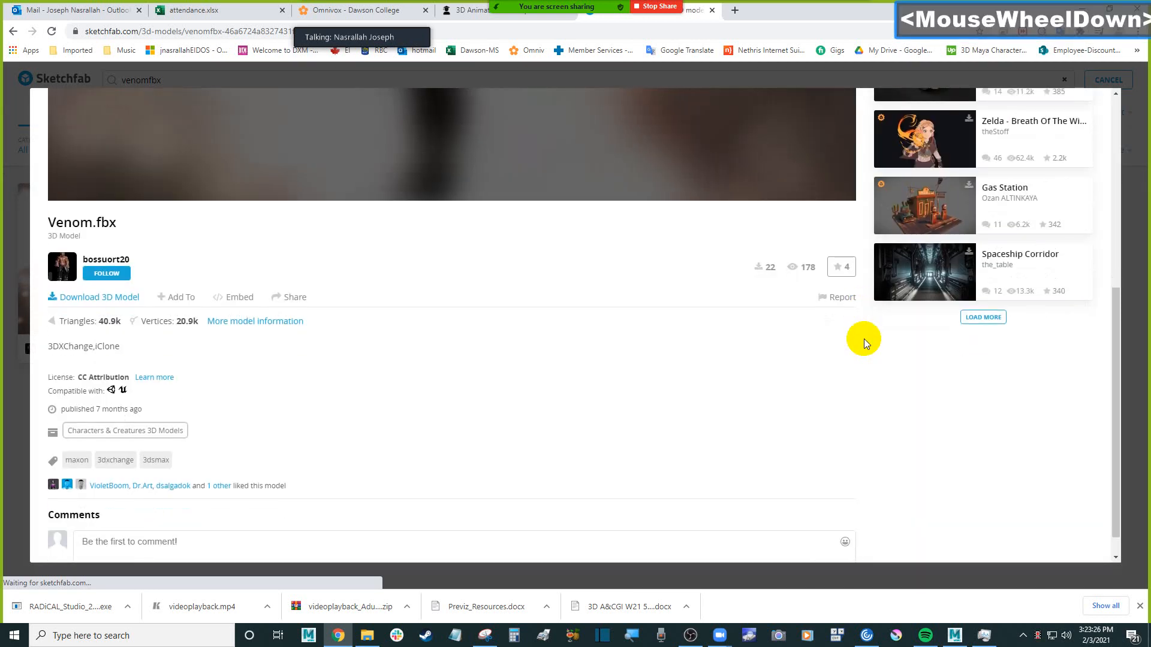
left_click(112, 296)
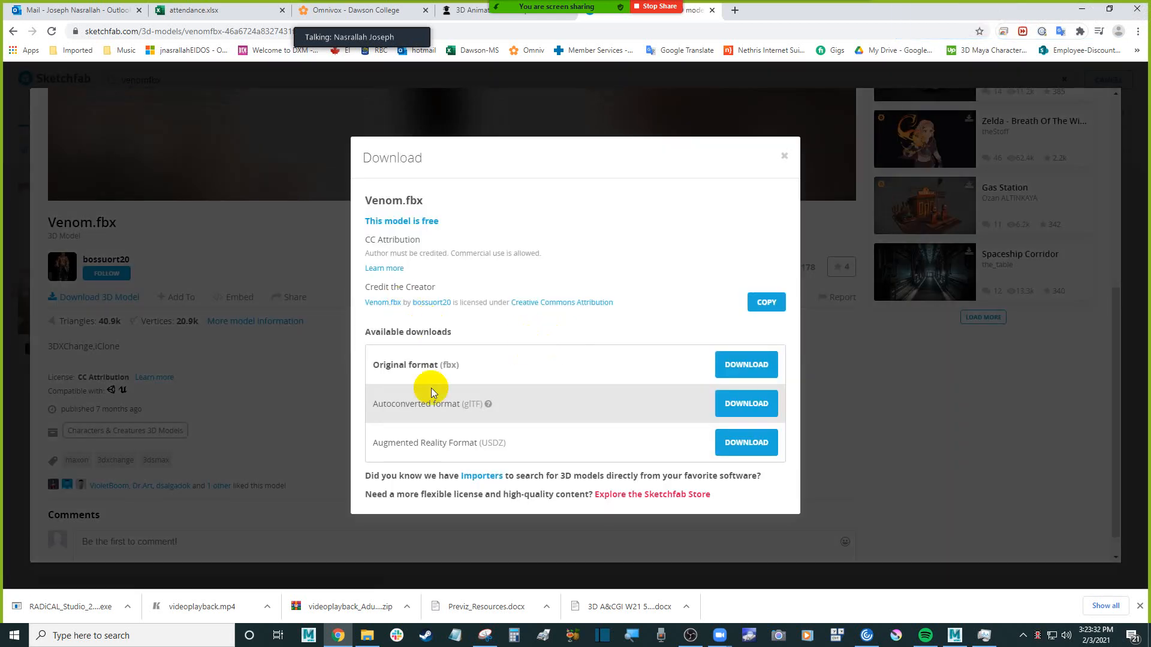
Switch to File Explorer, select venomfbx.zip in the W21 folder, and open the extracted venomfbx folder
left_click(367, 635)
left_click(195, 273)
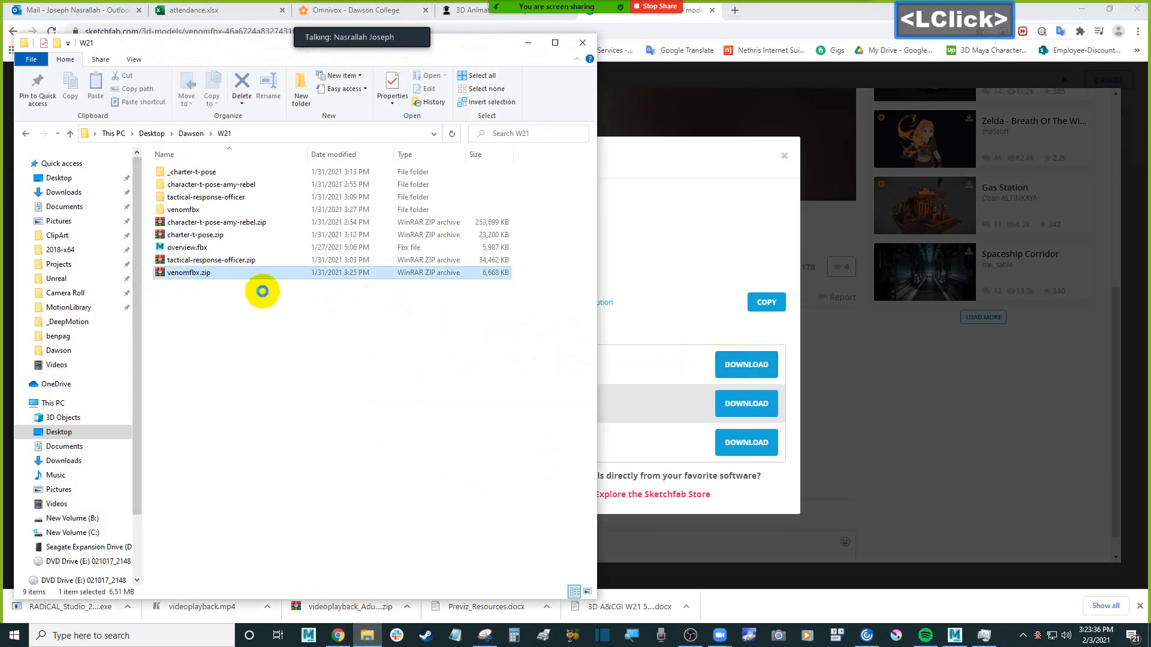
double_click(205, 209)
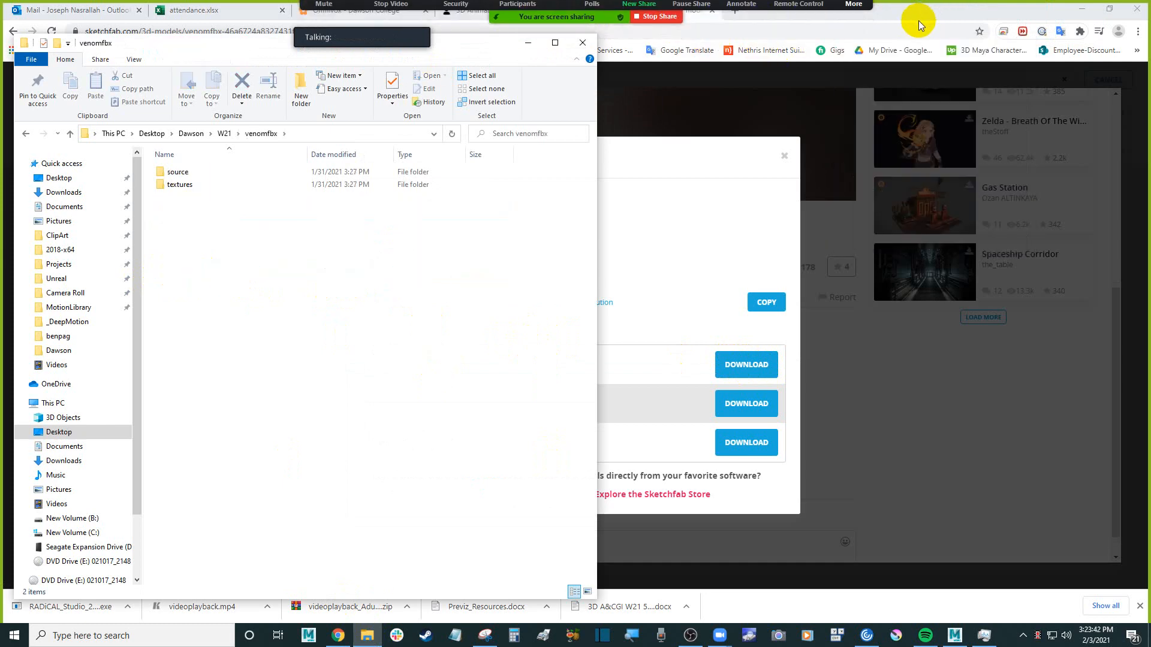
Close the Sketchfab page in the browser and minimize the browser window
left_click(711, 13)
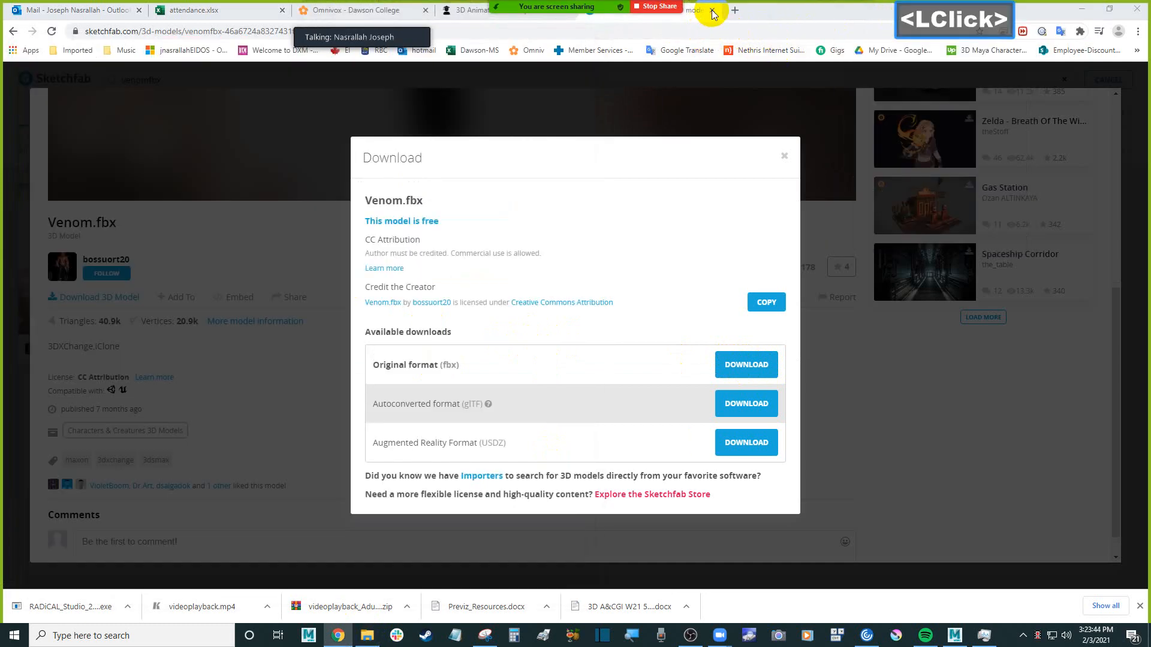
left_click(715, 13)
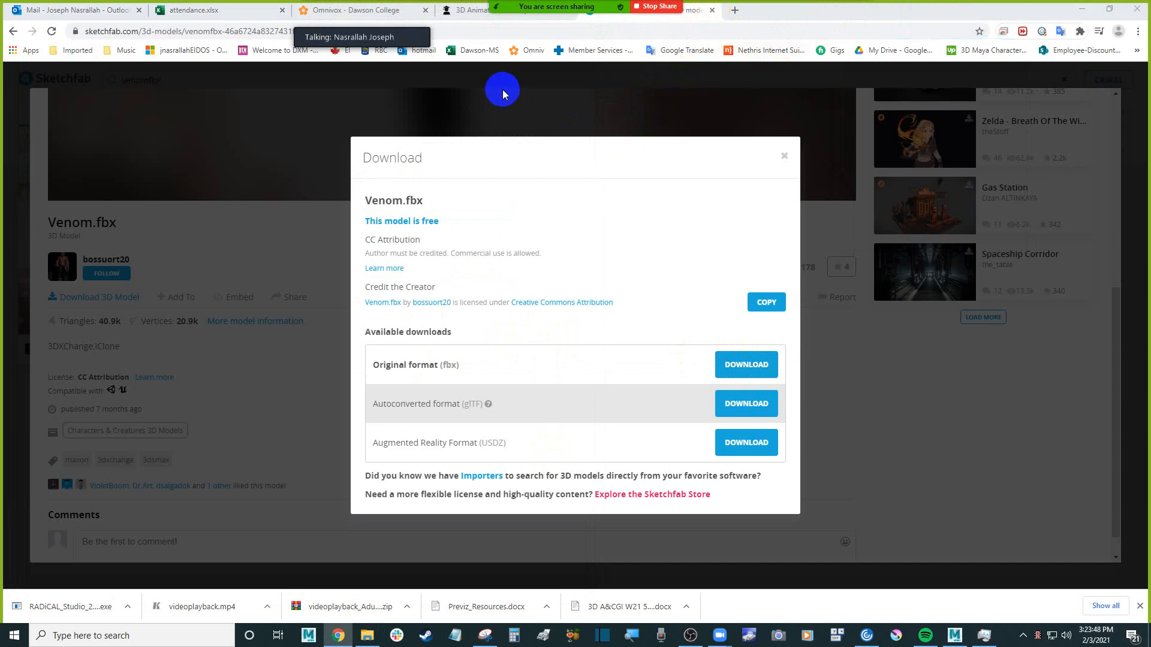
left_click(711, 11)
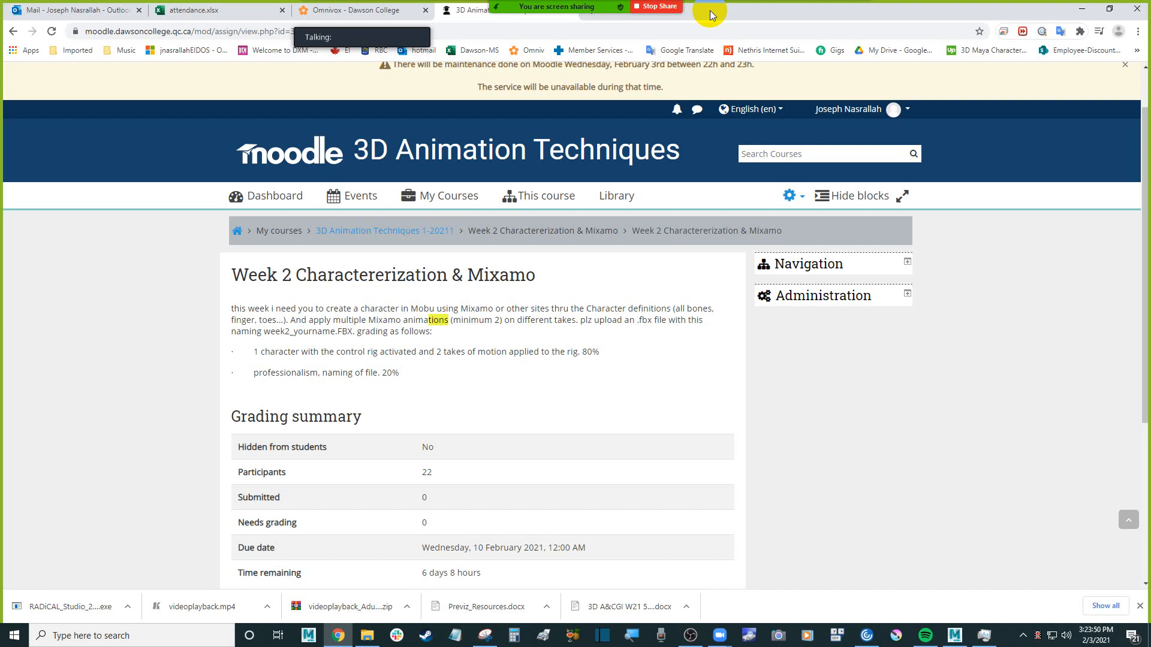
left_click(1082, 9)
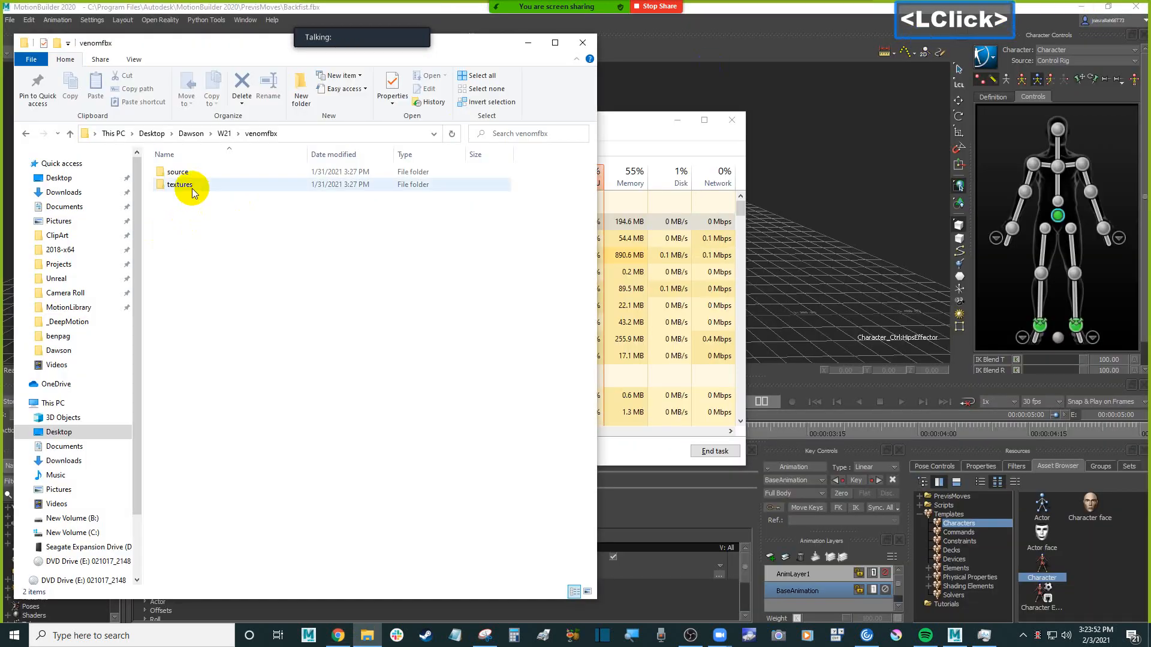
Examine the extracted Venom folder within W21 > venomfbx > source, and select Venom.rar in the source folder
left_click(223, 133)
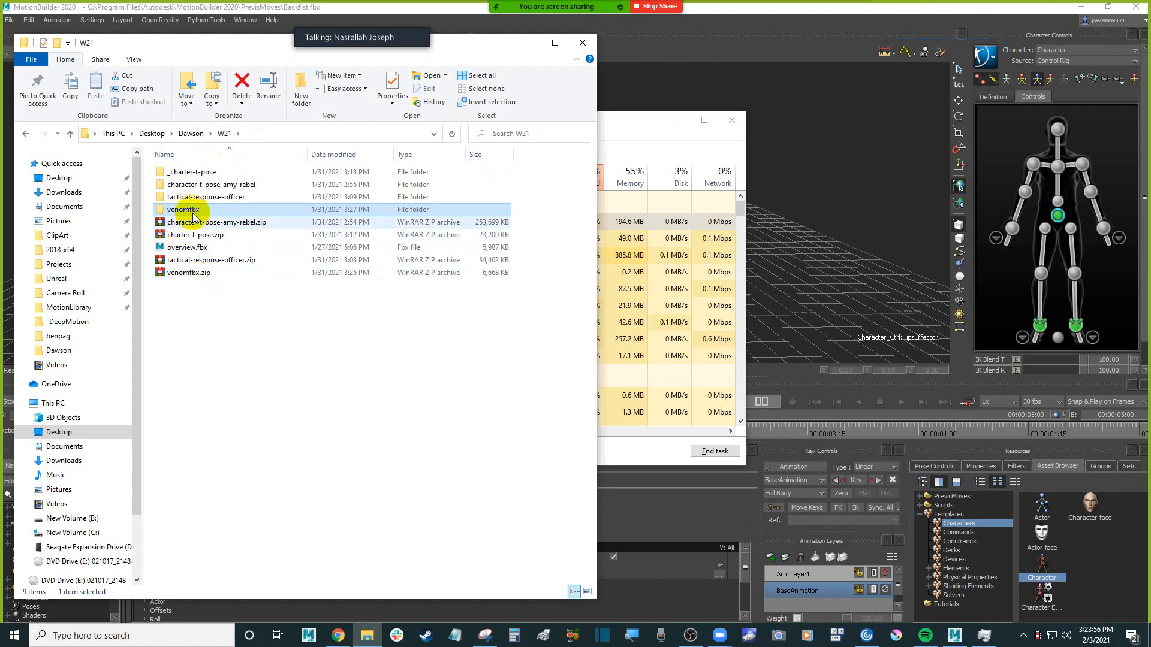
double_click(204, 210)
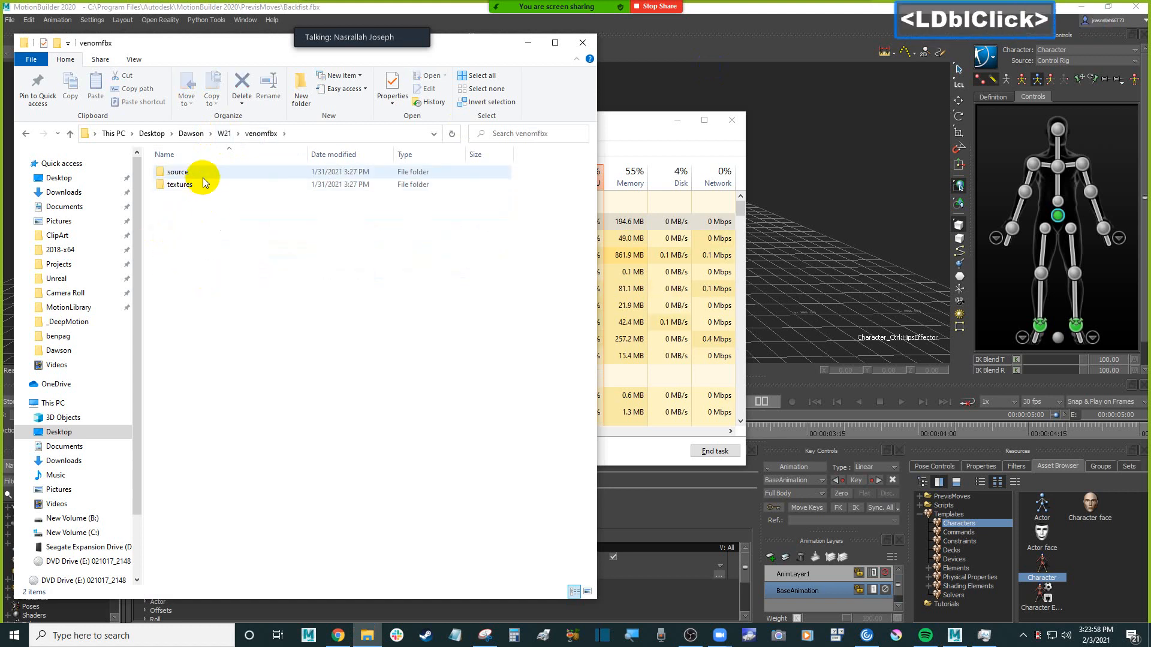
double_click(206, 172)
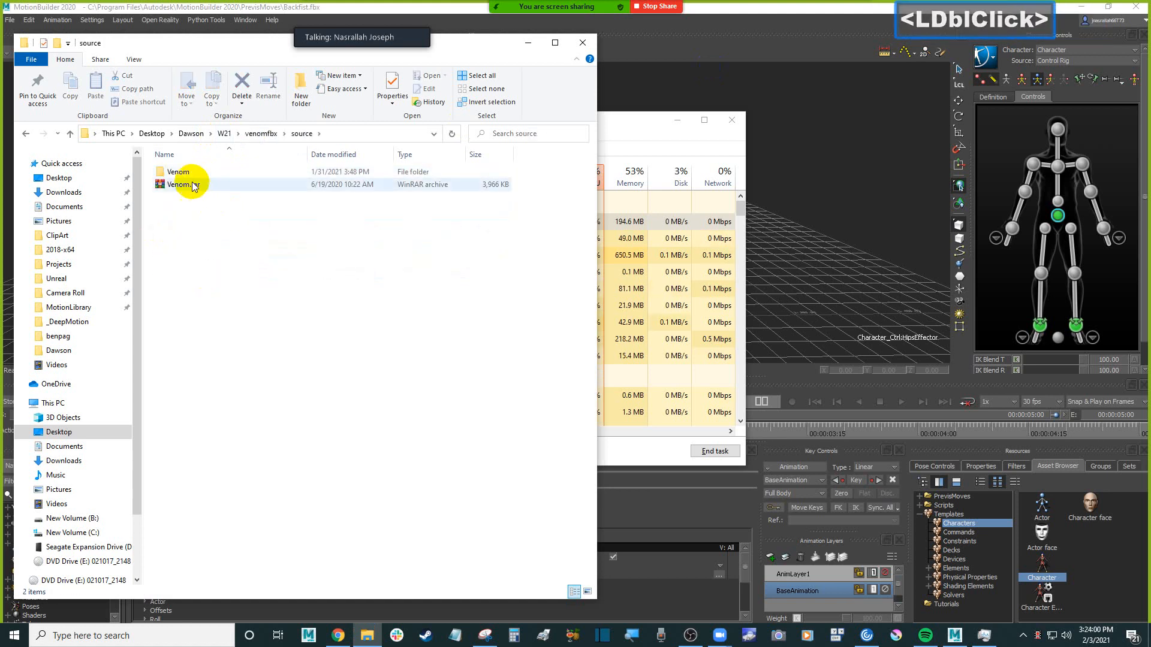
double_click(205, 172)
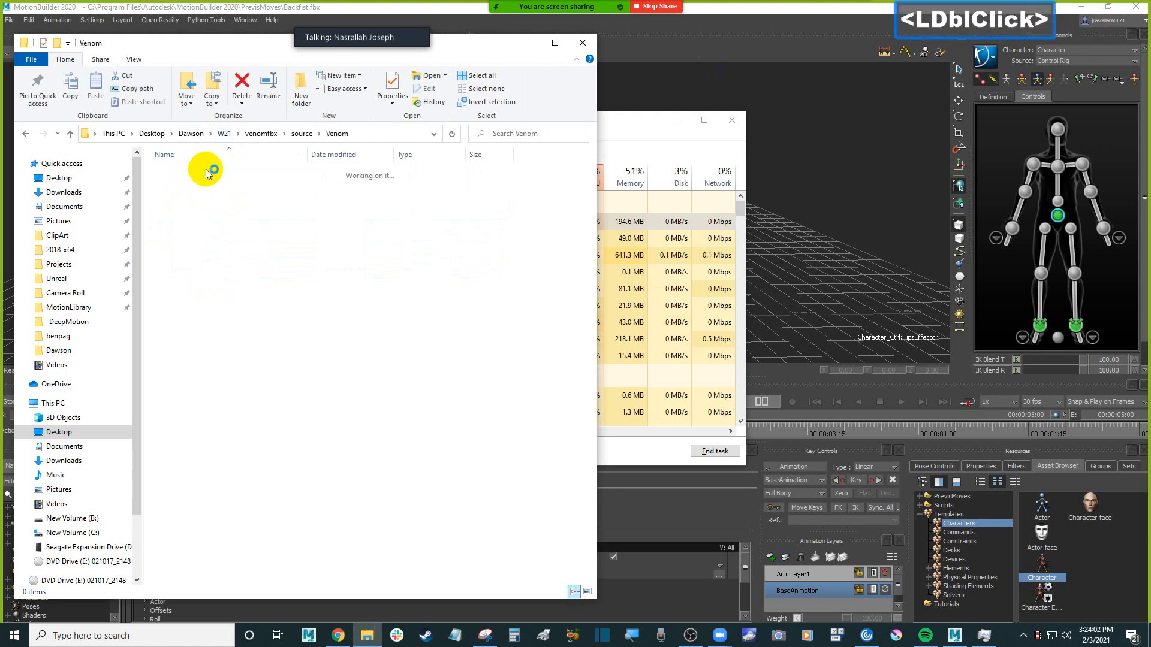
left_click(301, 133)
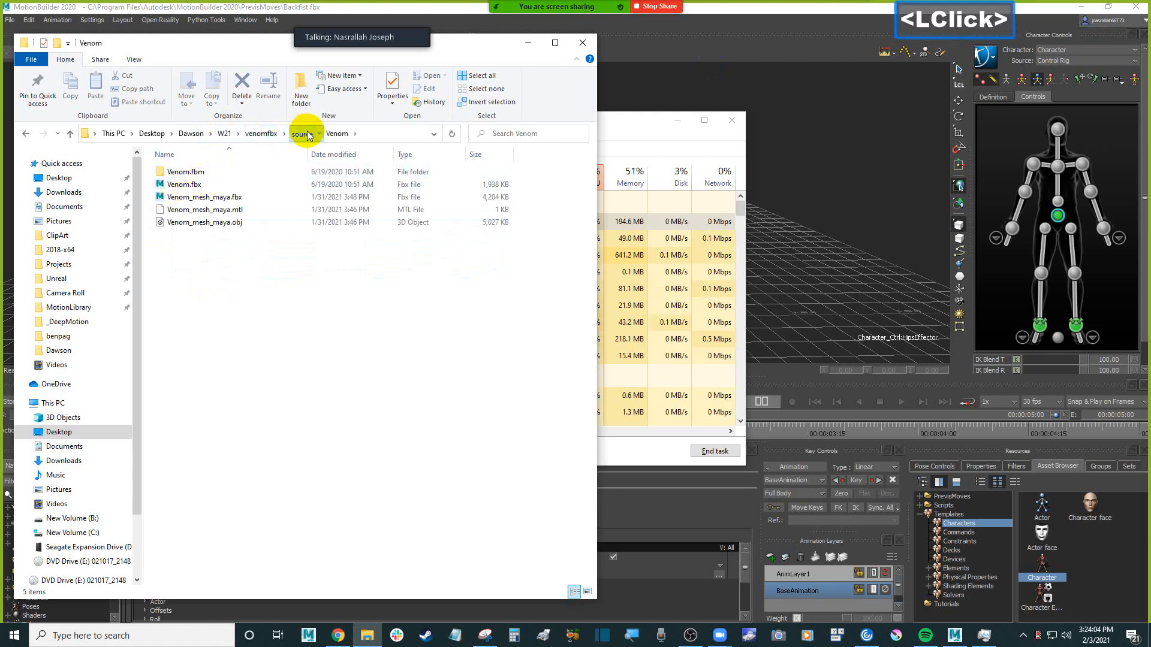
left_click(195, 187)
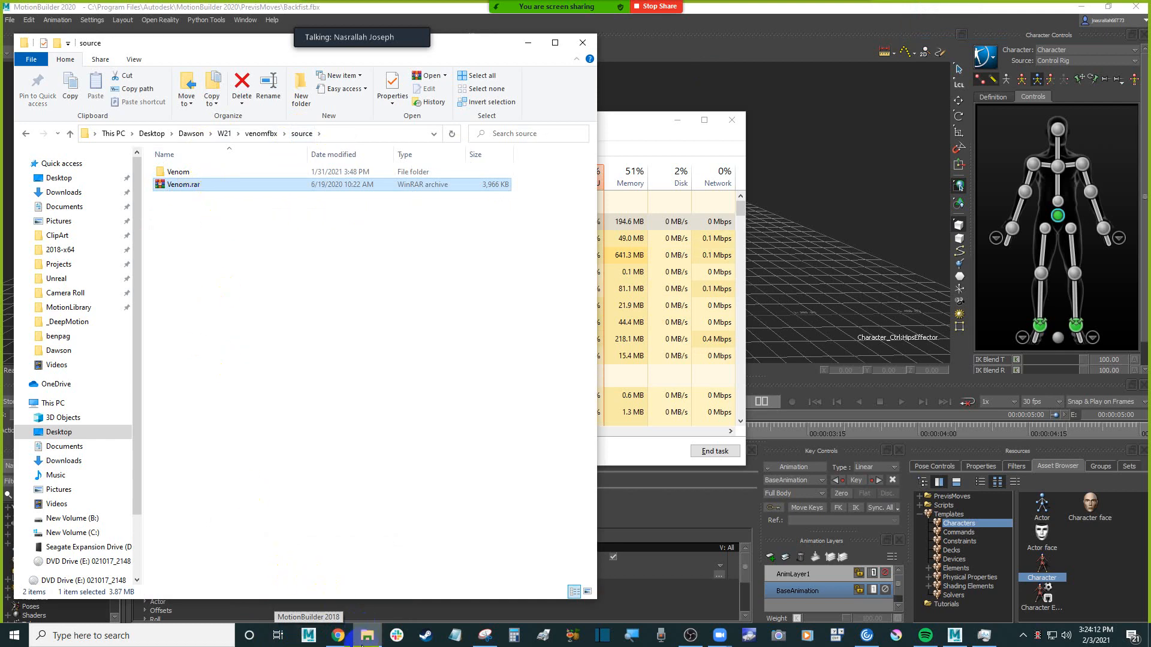
Switch to the browser, restore its window to a smaller size, and move it clear of the meeting toolbar
left_click(338, 636)
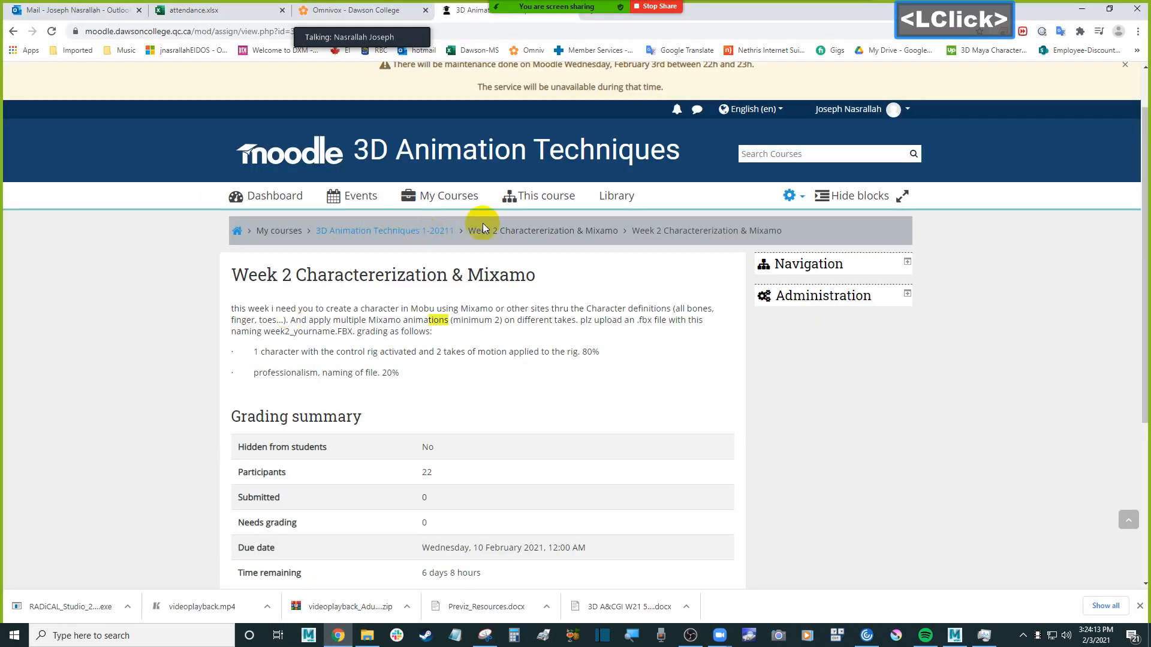
left_click(488, 30)
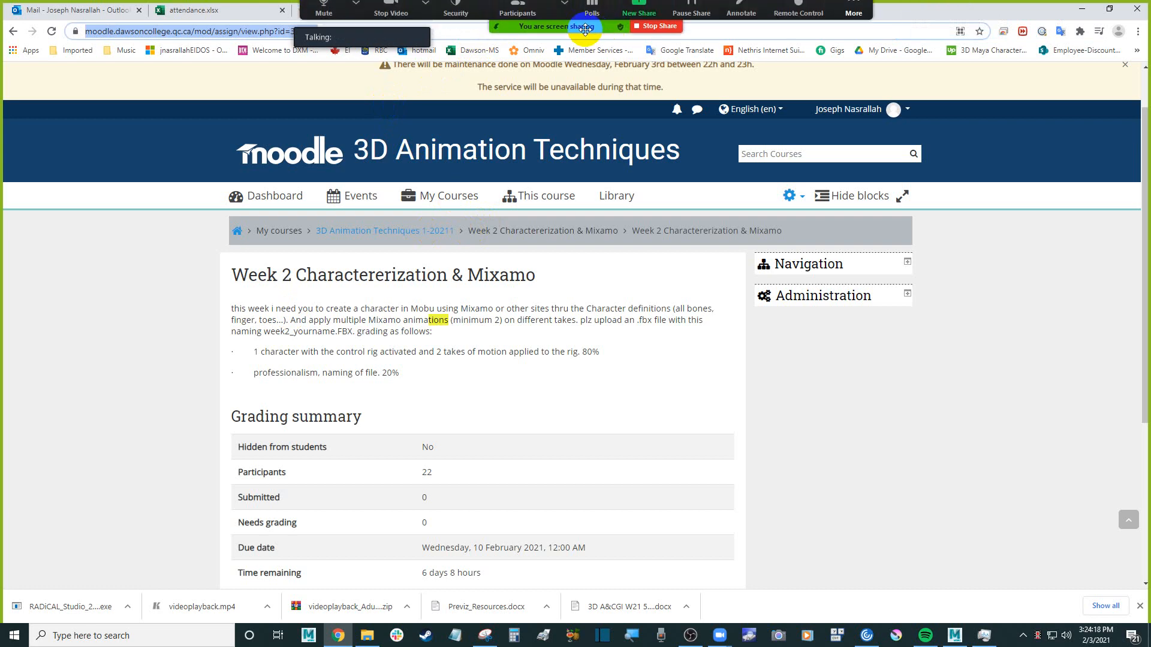
double_click(917, 16)
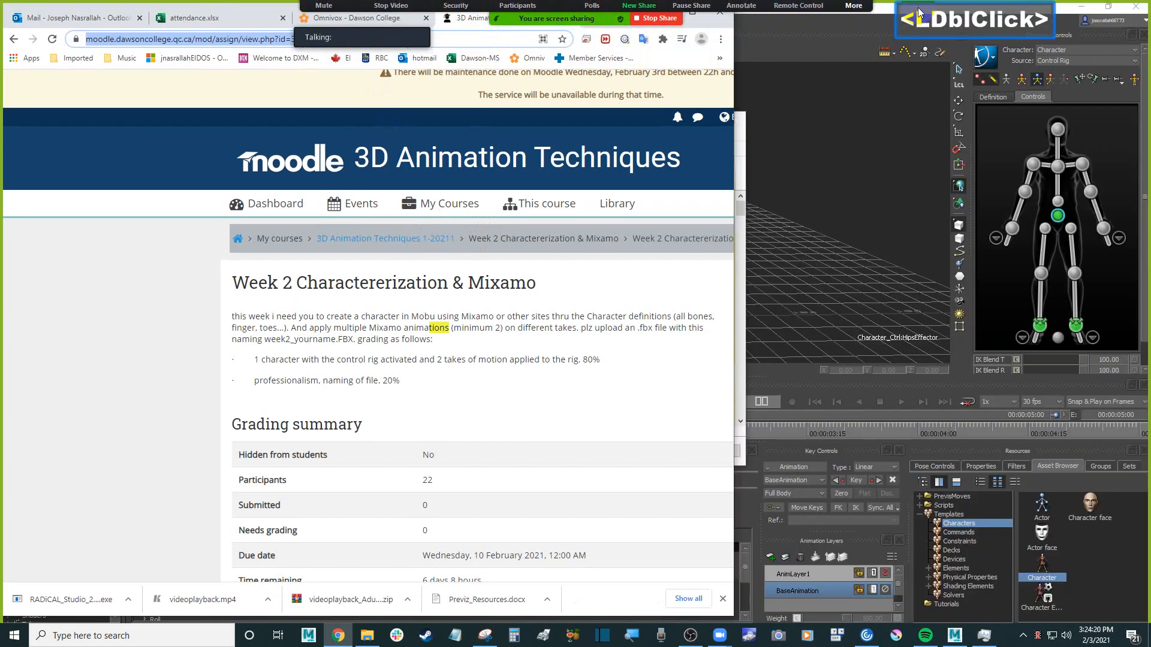
left_click_drag(669, 41, 599, 49)
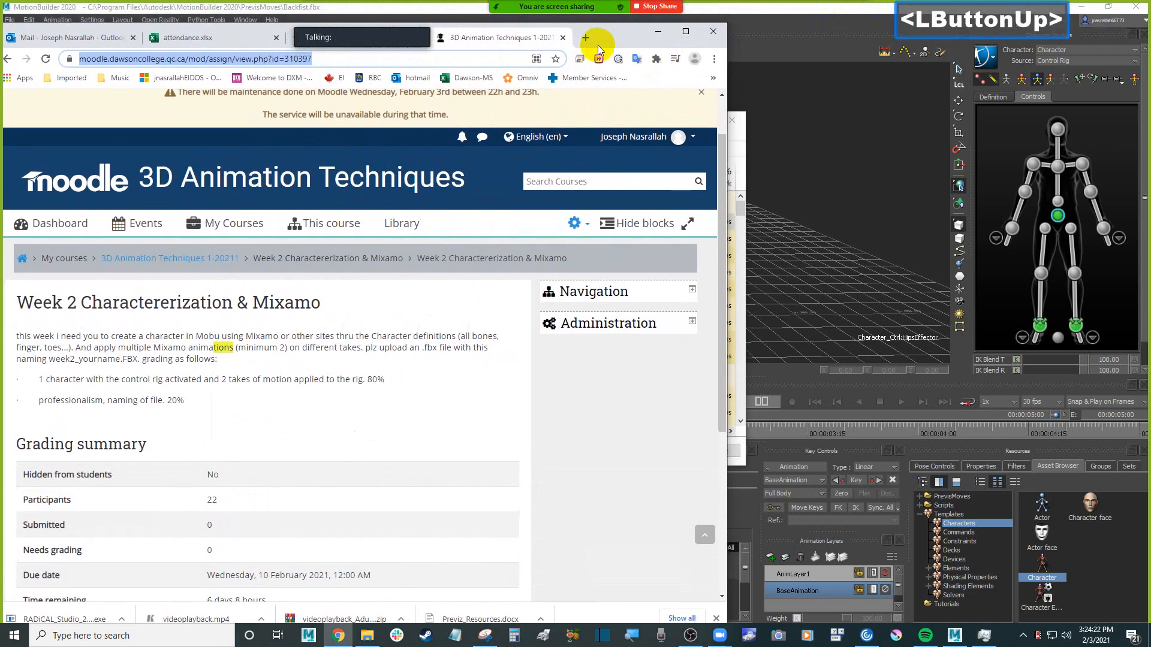
Search the web for "winrar" in a new browser tab, and minimize the browser to return to the source folder
left_click(585, 39)
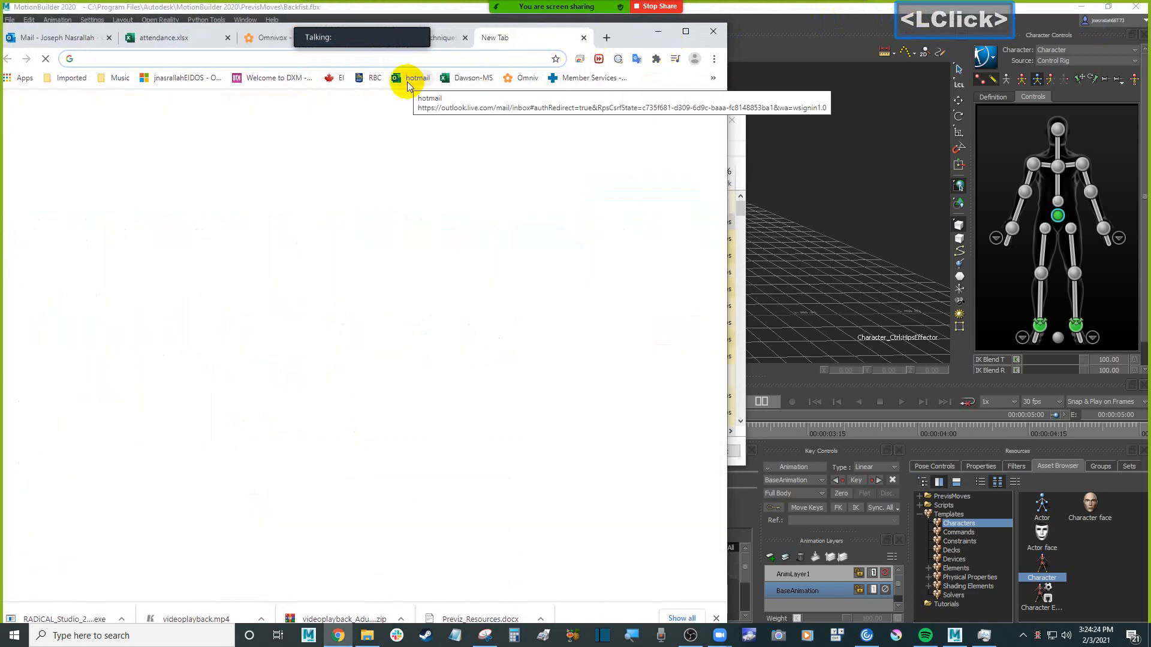
type("winrar")
key("Return")
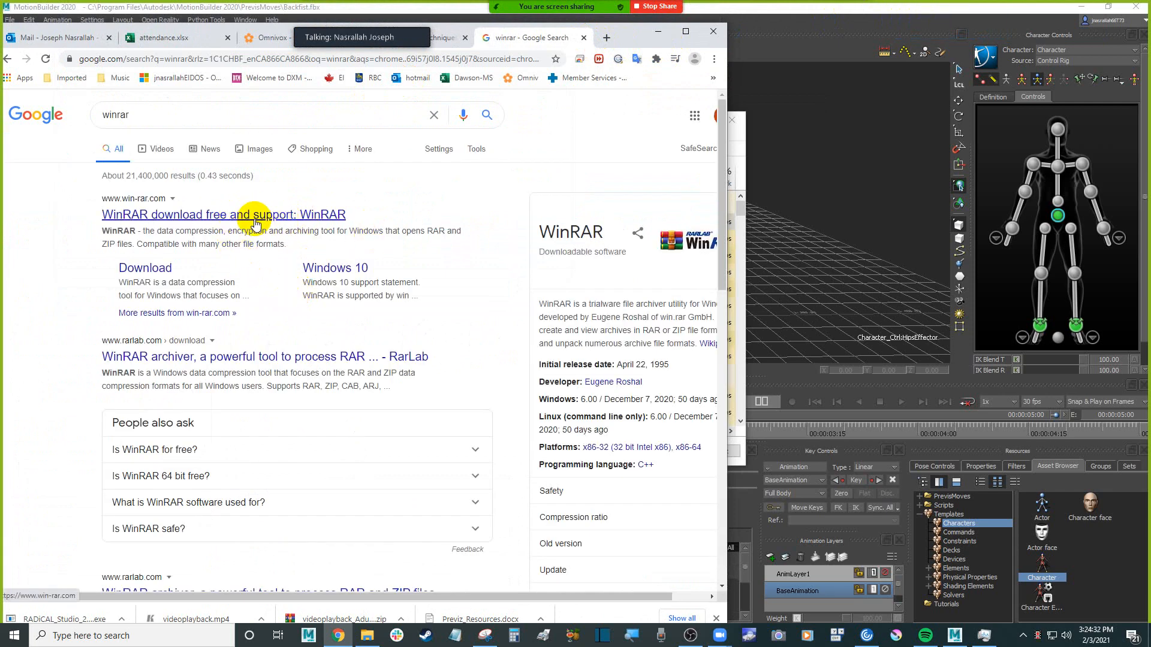
left_click(659, 31)
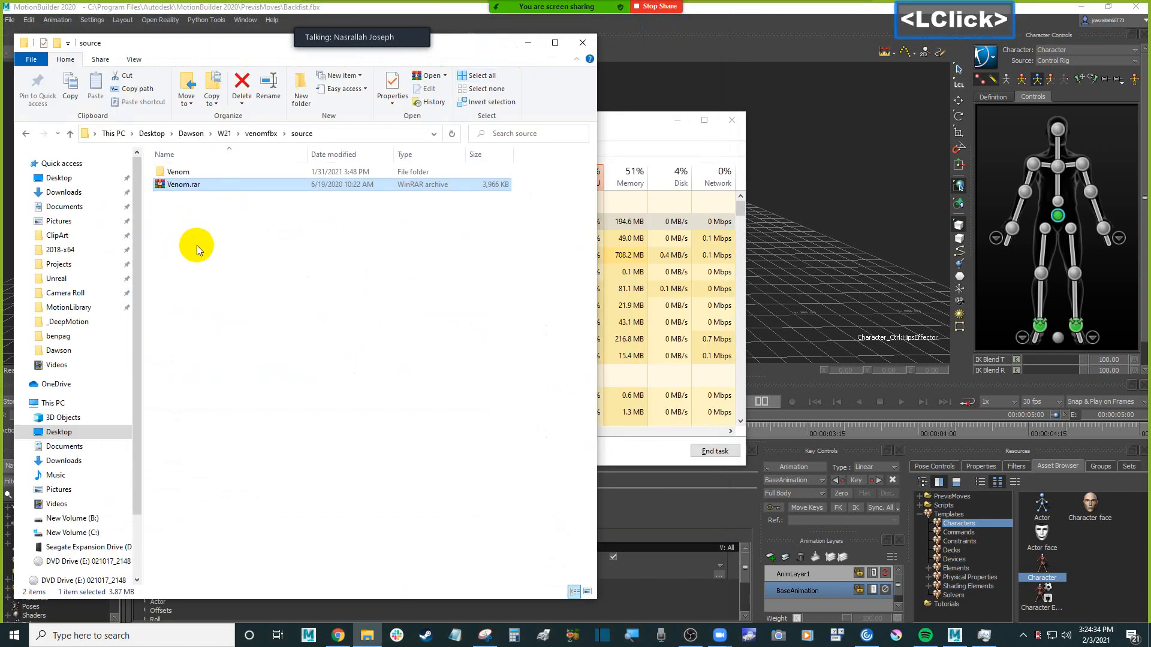
Open the extracted Venom folder inside source and select the three Venom_mesh_maya files
double_click(178, 172)
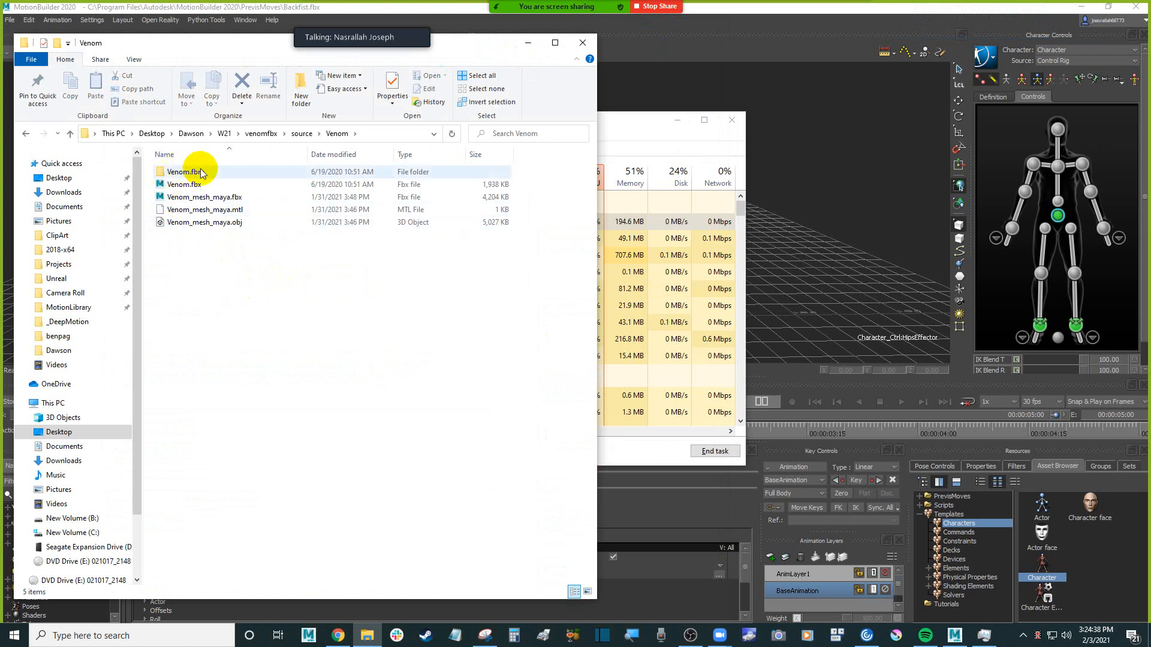
left_click_drag(262, 252, 183, 204)
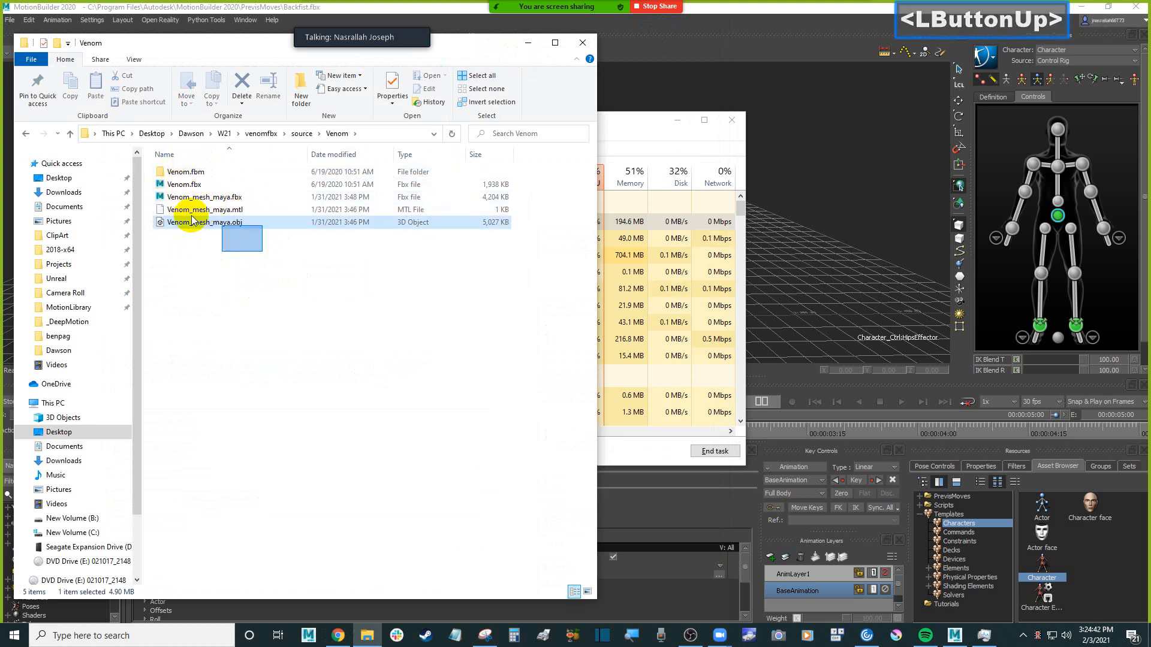
left_click_drag(268, 265, 198, 197)
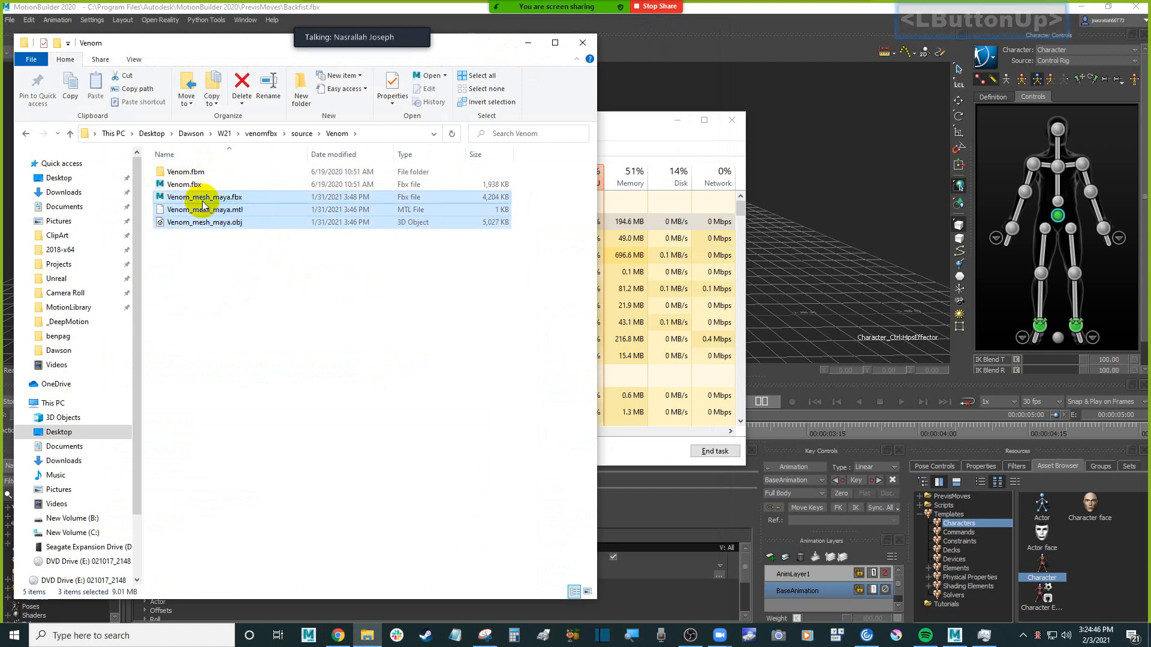
Switch to Task Manager, sort the processes by memory, and end the Google Chrome task before minimizing the window
left_click(985, 636)
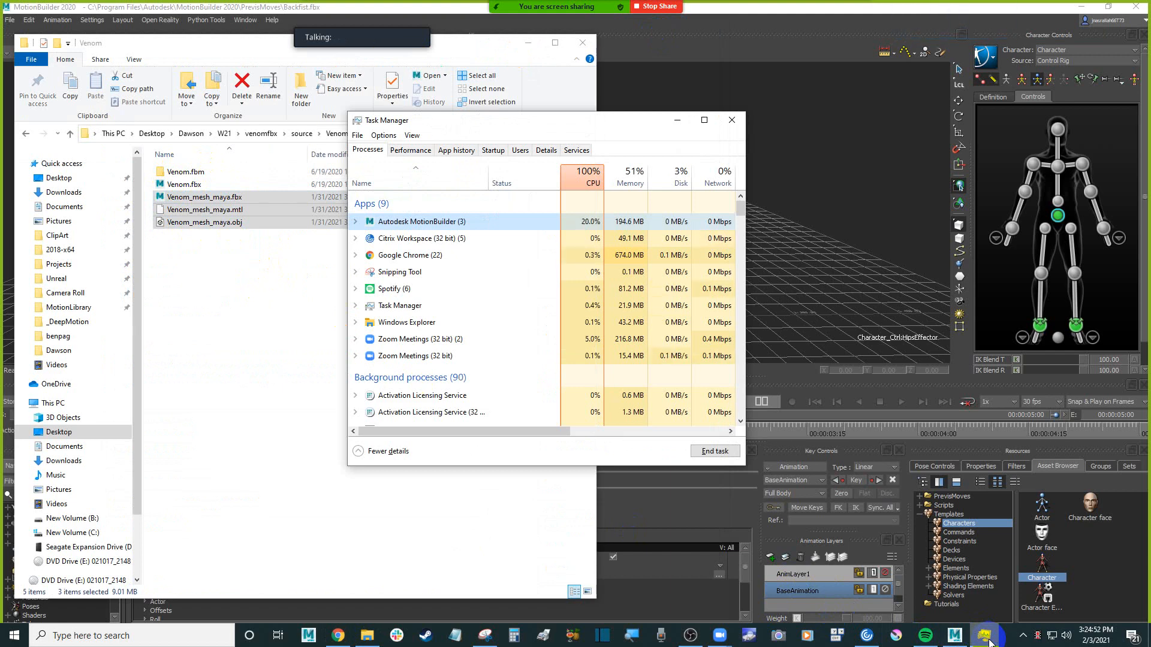
left_click(629, 179)
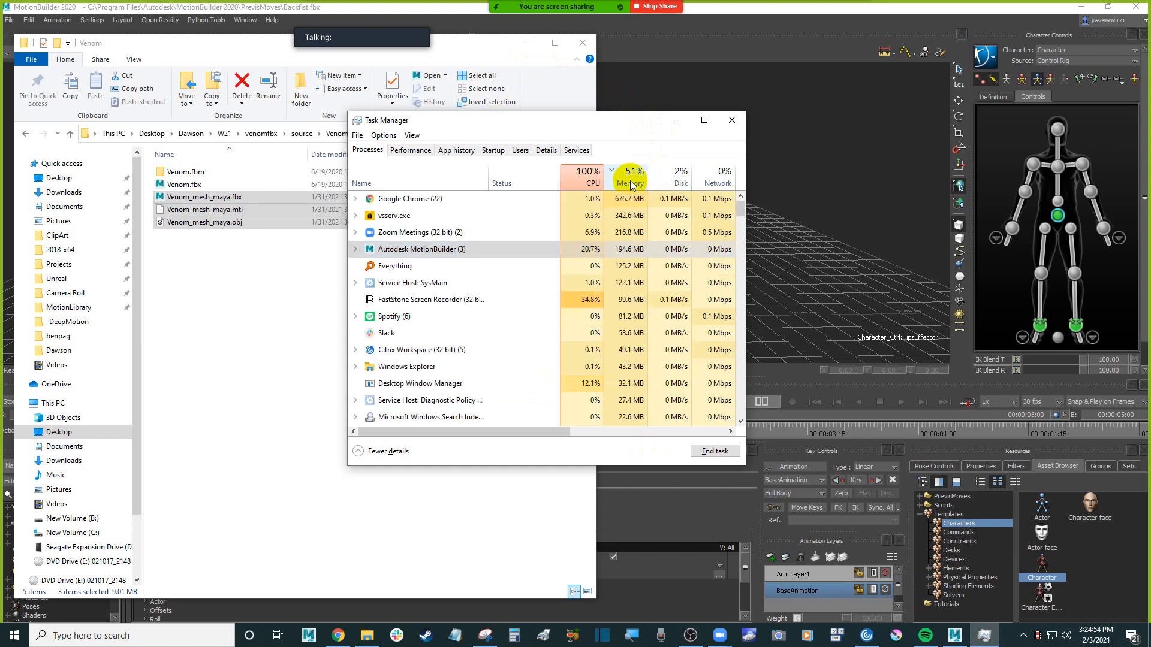
left_click(602, 198)
left_click(597, 217)
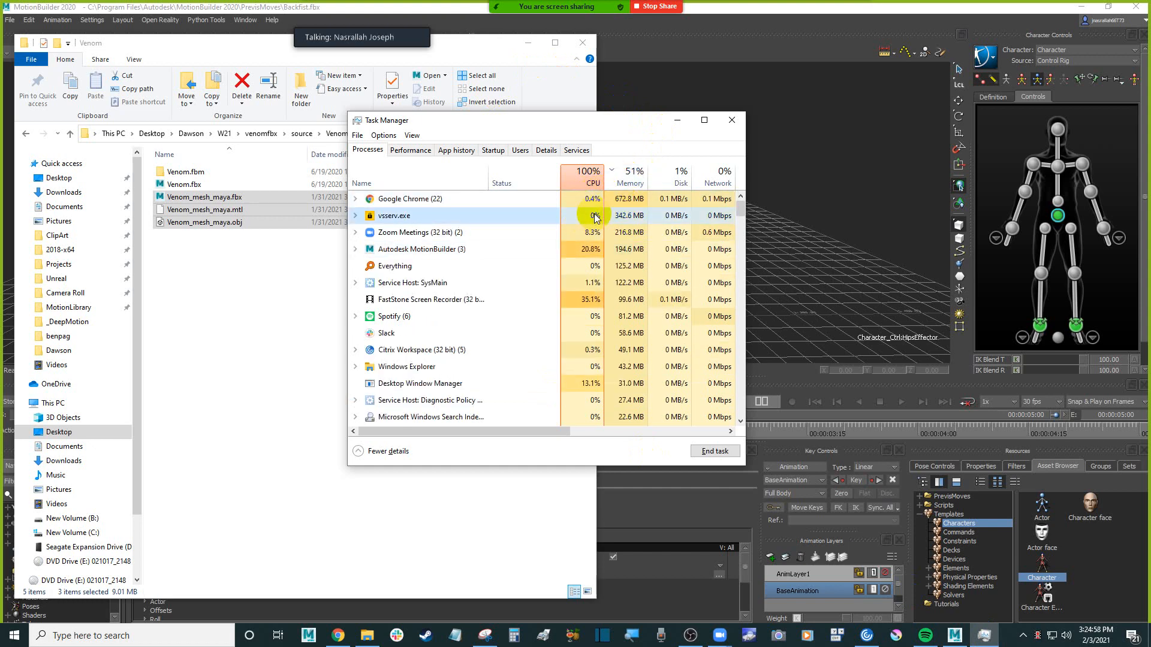
left_click(595, 230)
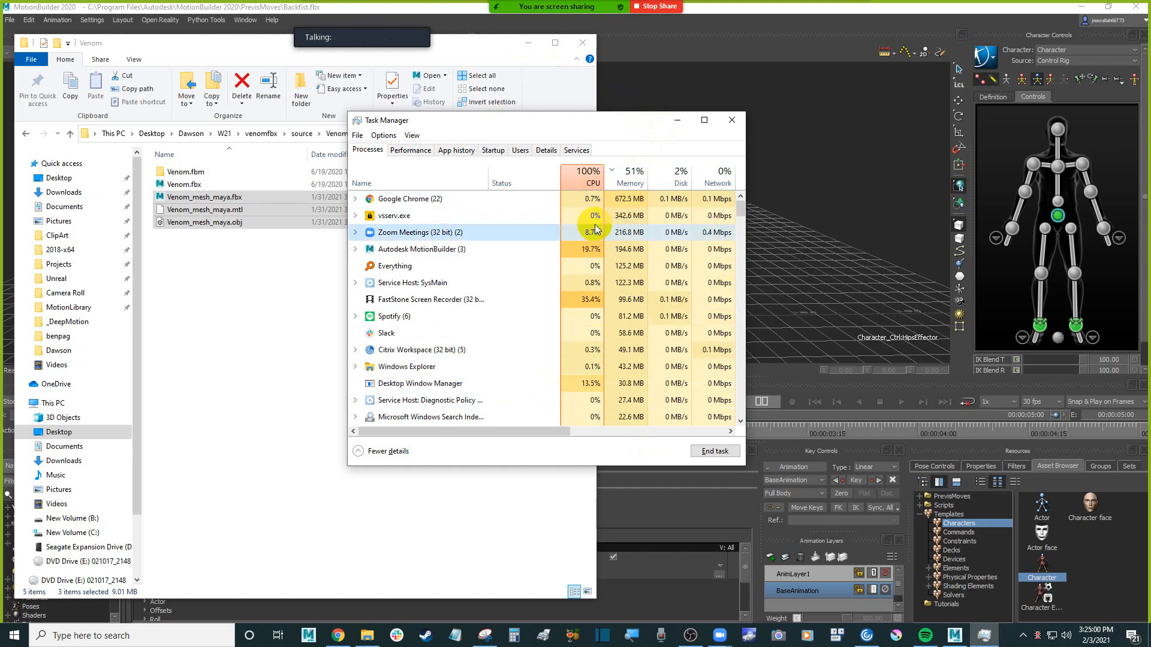
left_click(602, 249)
left_click(628, 197)
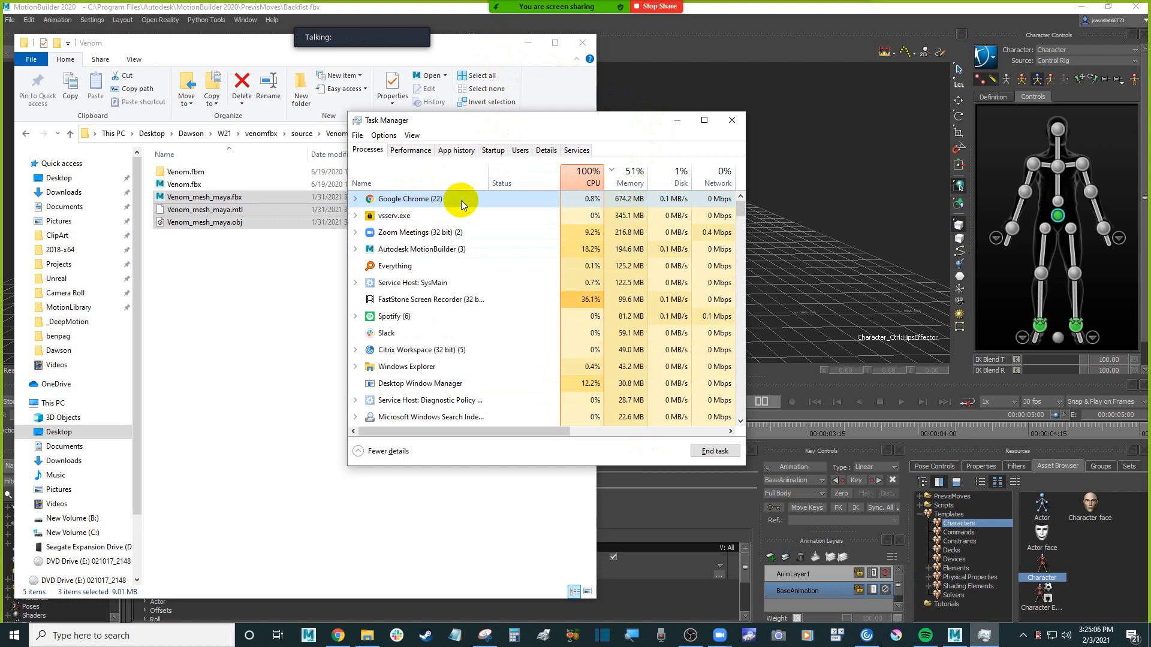
left_click(715, 452)
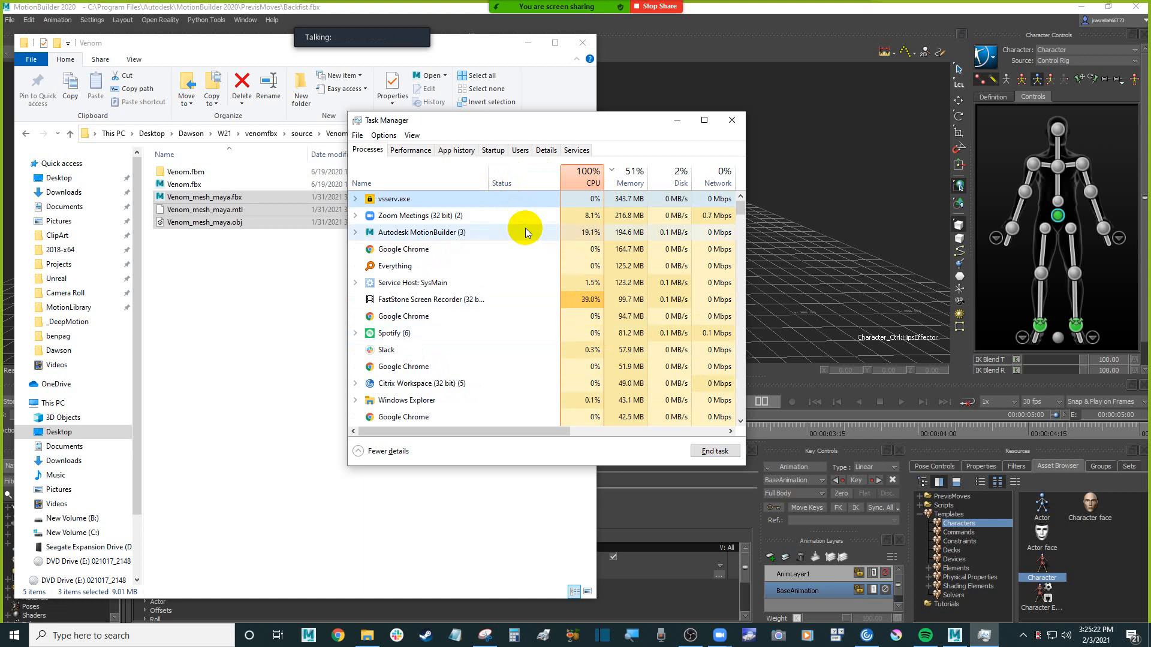
left_click(679, 124)
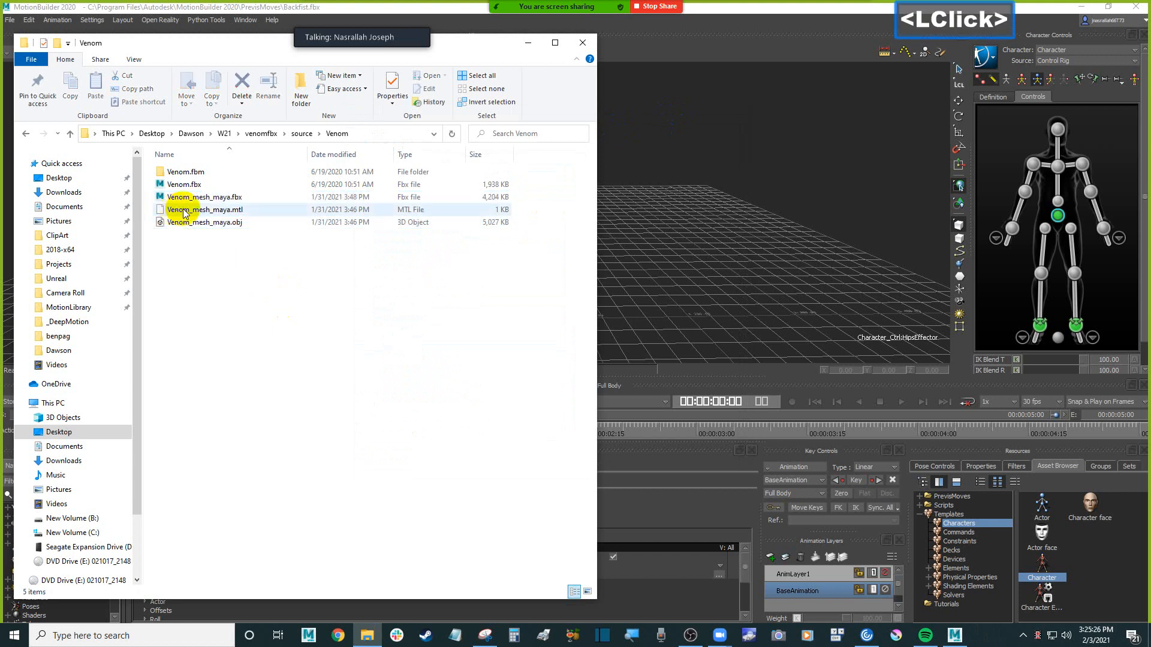
Delete the Venom_mesh_maya .fbx, .mtl and .obj files from the Venom folder
left_click(273, 252)
left_click_drag(274, 252, 240, 214)
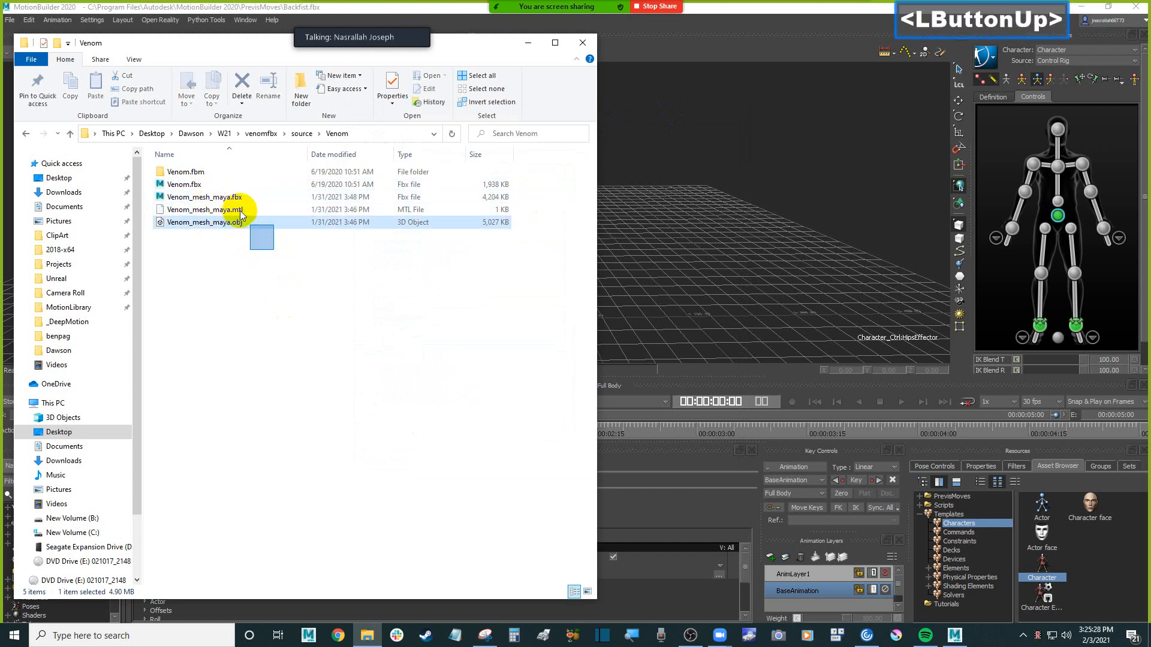
key("Delete")
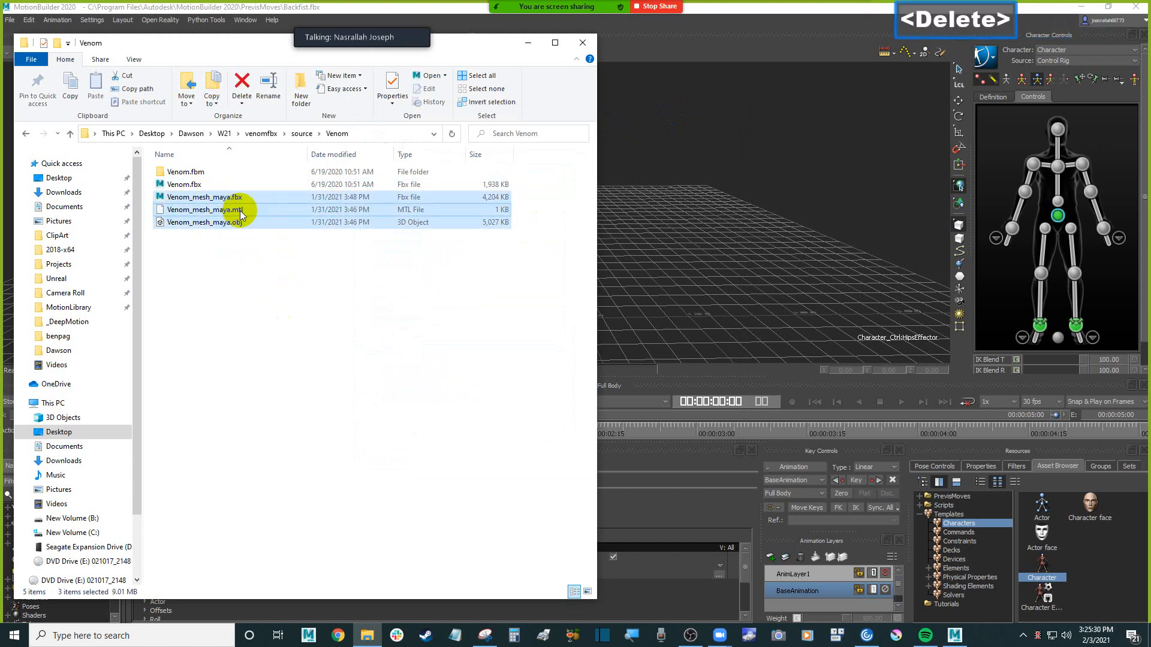
Open Venom.fbx in MotionBuilder using FBX Open with <No Animation>, discarding the current scene's changes
left_click(196, 187)
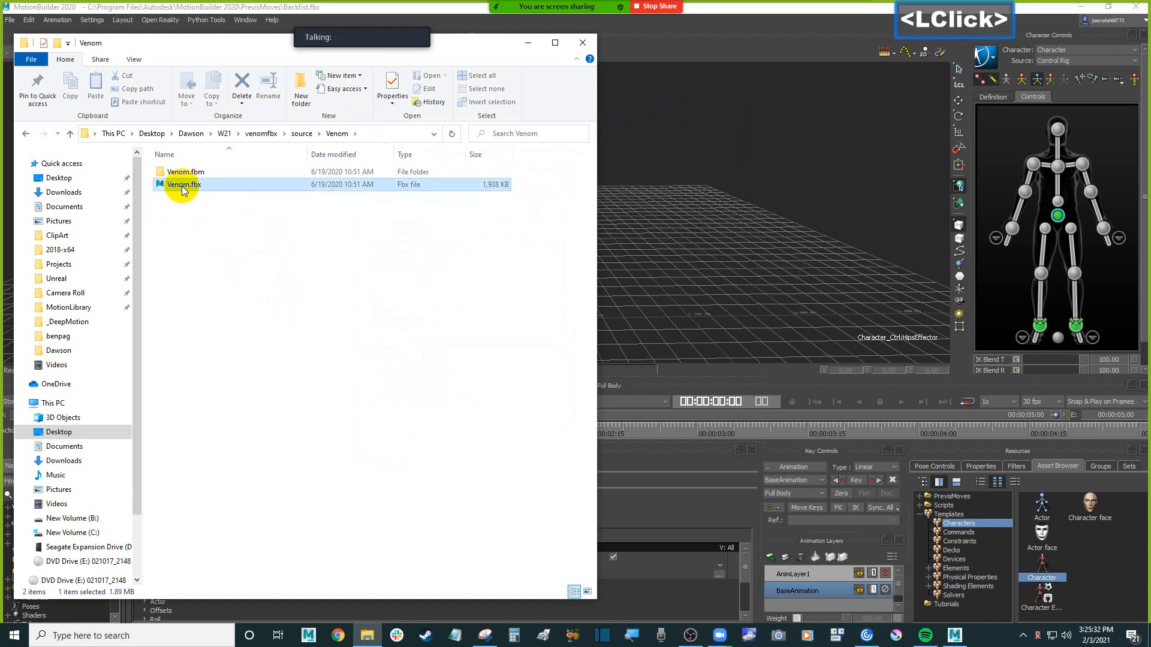
left_click_drag(196, 187, 658, 196)
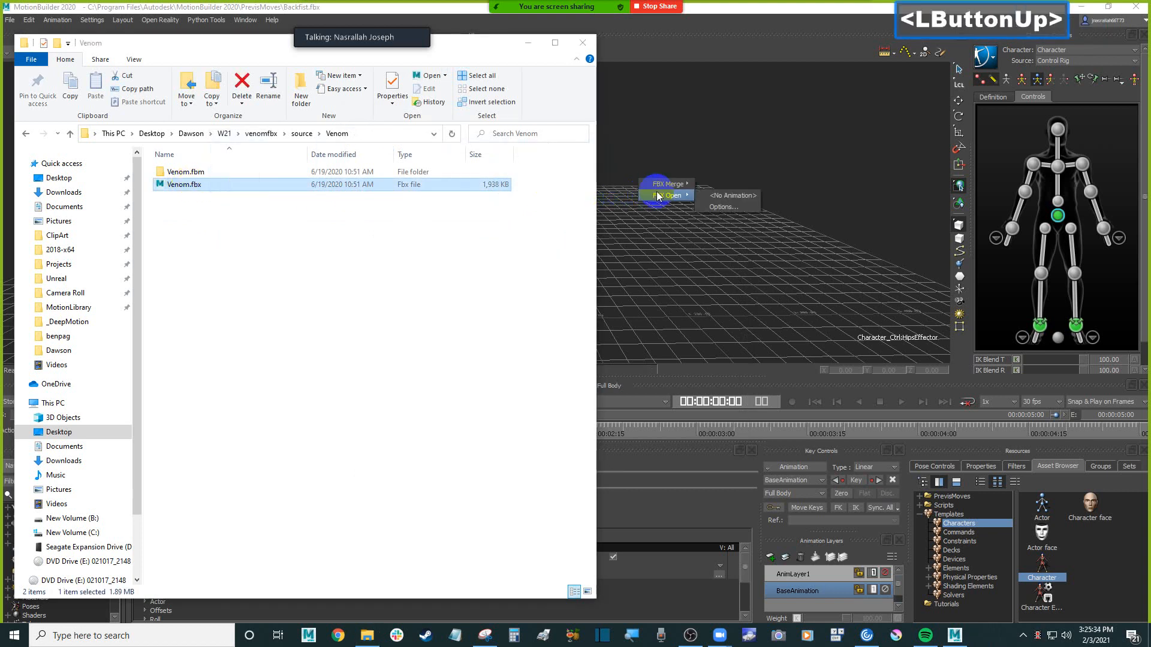
mouse_move(684, 198)
left_click(728, 196)
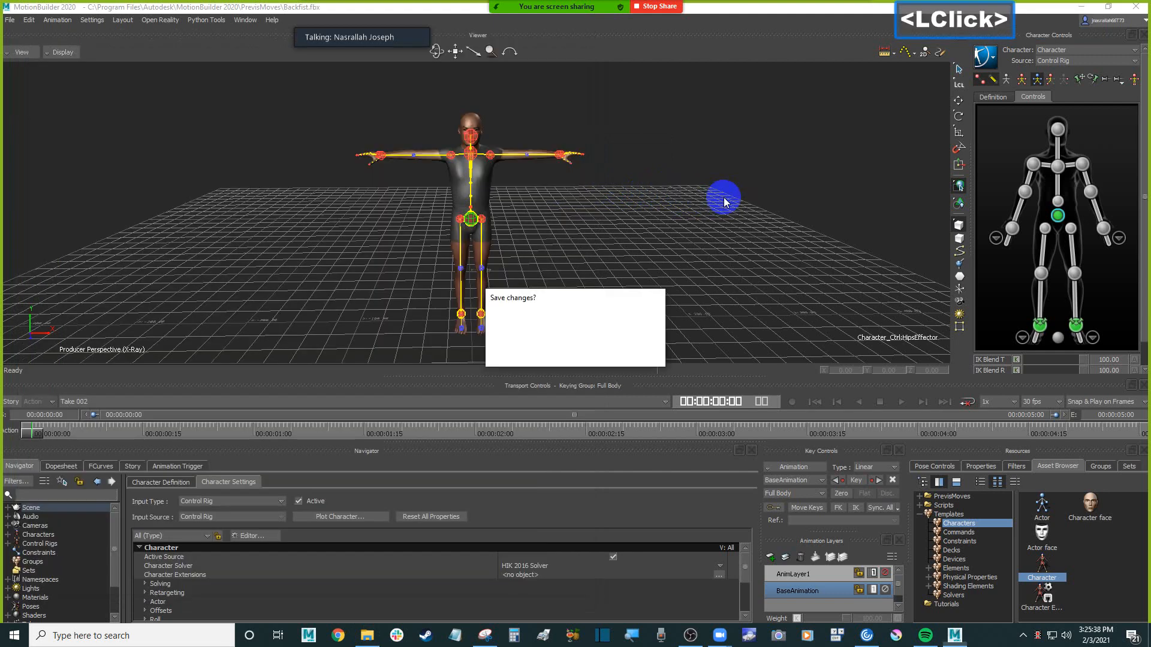
left_click(585, 353)
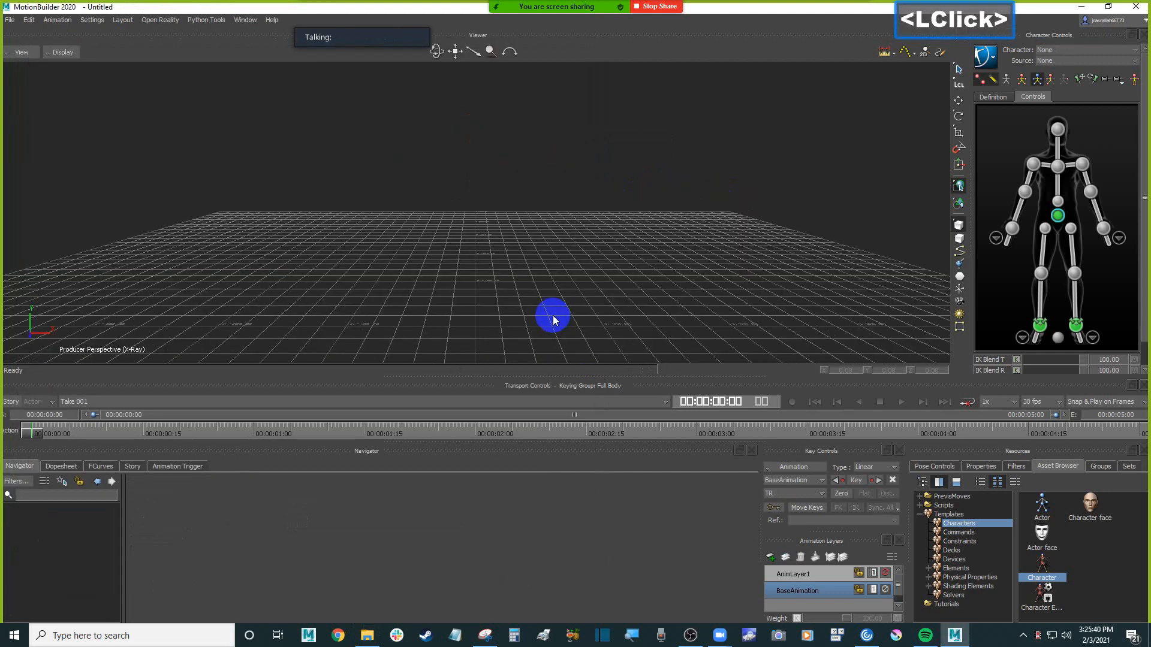
left_click(570, 264)
scroll(571, 268, "down", 1)
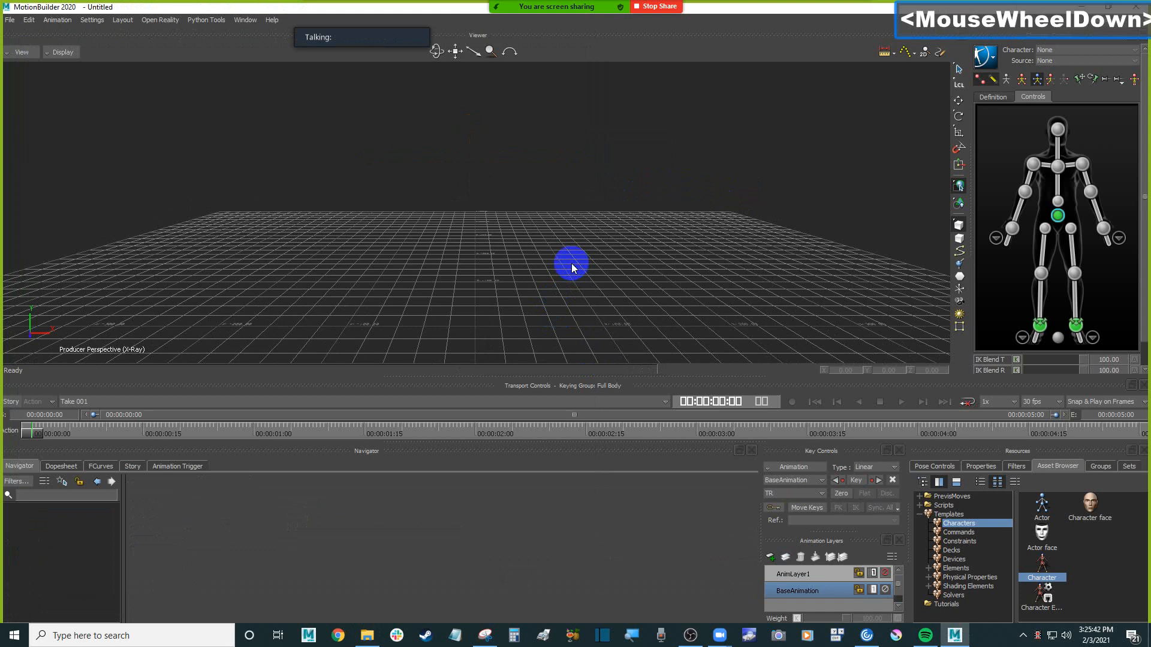
left_click(582, 259)
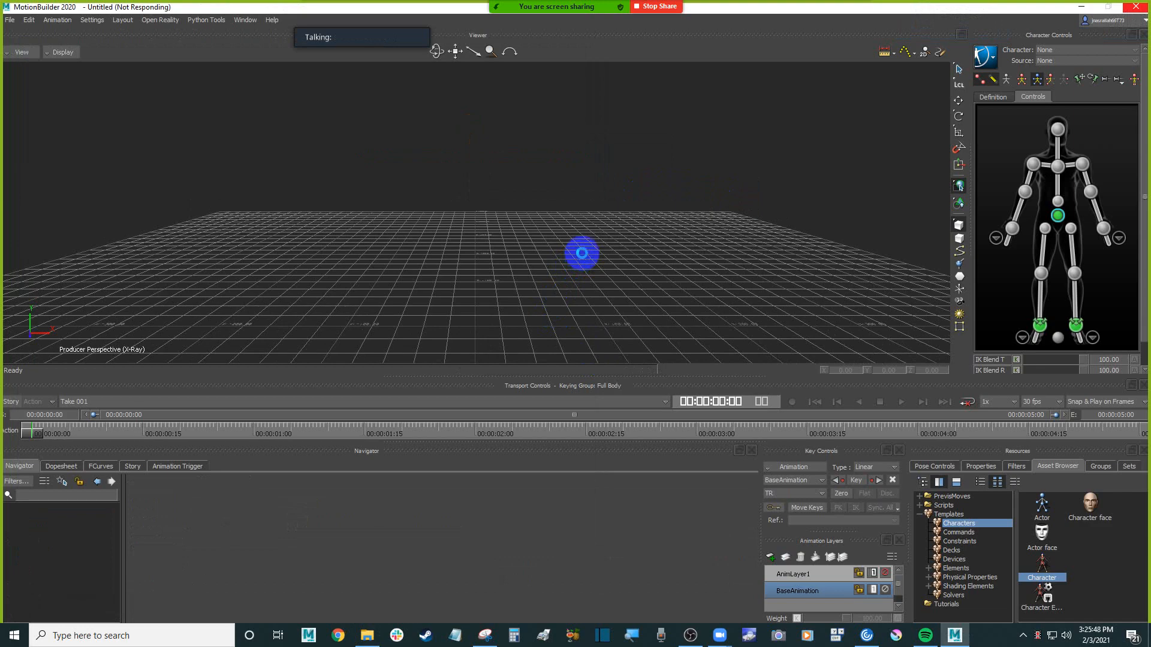
Examine the imported Venom character's T-pose and the skeleton joints in its upper body and arms
left_click(538, 249)
scroll(538, 250, "up", 3)
left_click_drag(537, 249, 573, 210, "ctrl")
left_click_drag(574, 210, 595, 272, "shift")
left_click_drag(595, 272, 579, 213, "ctrl")
left_click(541, 193)
left_click(675, 246)
left_click_drag(675, 246, 502, 210, "ctrl")
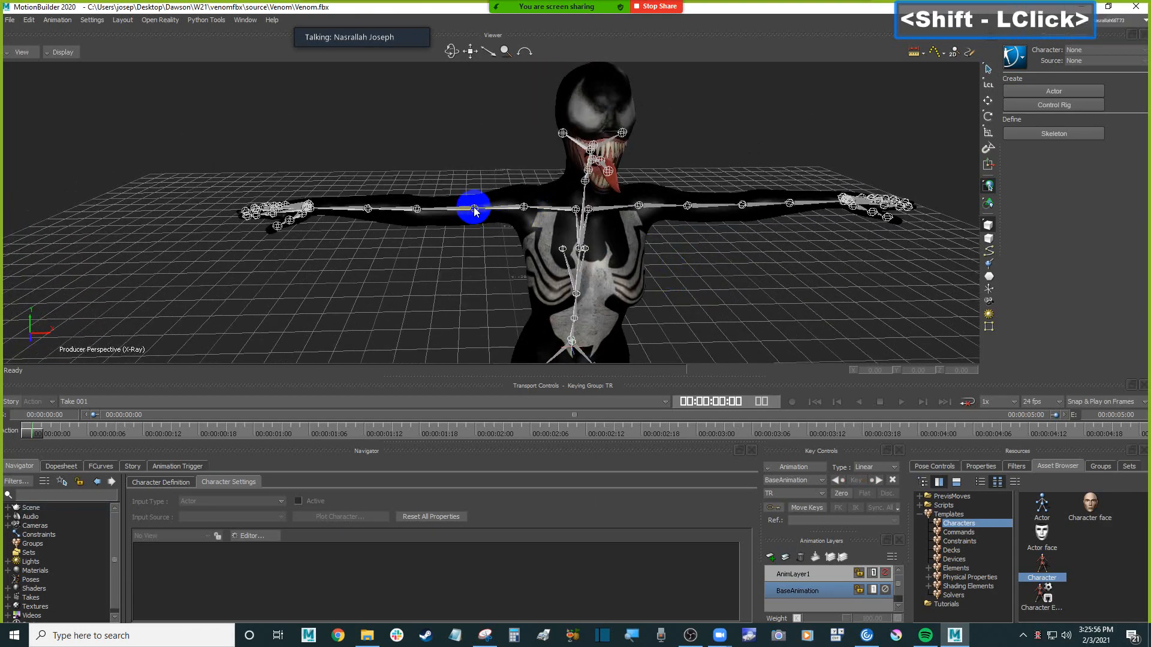
Test-rotate the character's rShldrTwist joint slightly and undo the rotation
left_click(474, 210)
key("r")
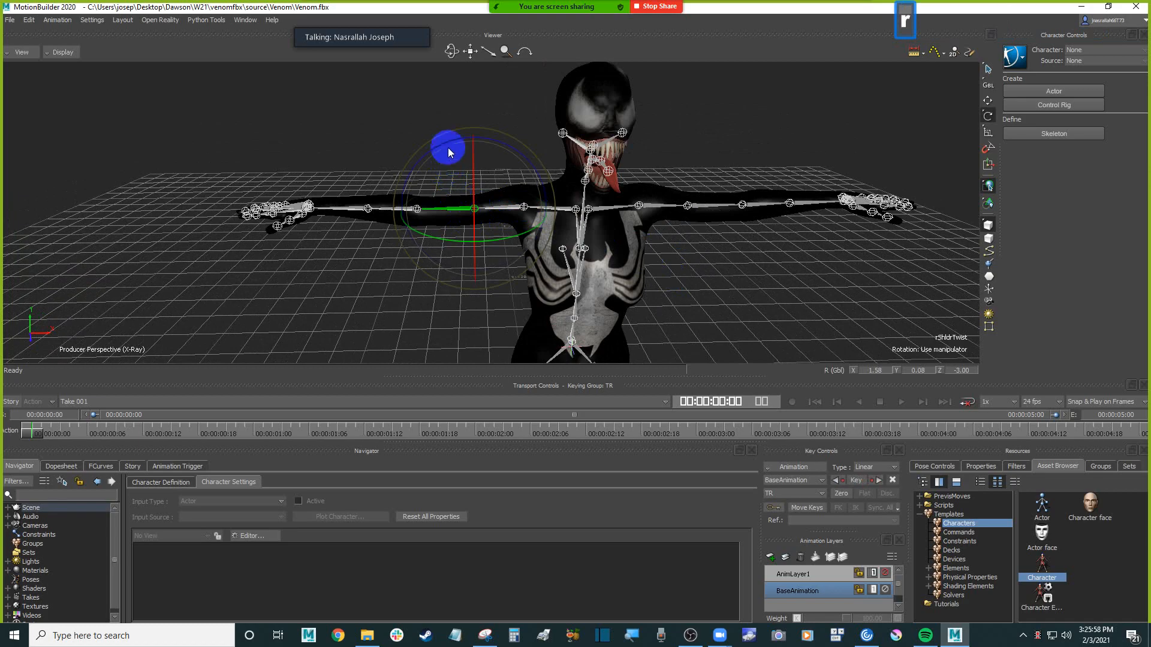
left_click_drag(454, 144, 462, 144)
key("ctrl+z")
Examine the skeleton joints in the Venom character's feet and toes from the side and from above
left_click(428, 300)
left_click_drag(428, 301, 439, 266, "ctrl")
left_click_drag(439, 267, 388, 241, "ctrl+shift")
left_click_drag(577, 211, 558, 252, "shift")
left_click_drag(532, 177, 523, 249, "shift")
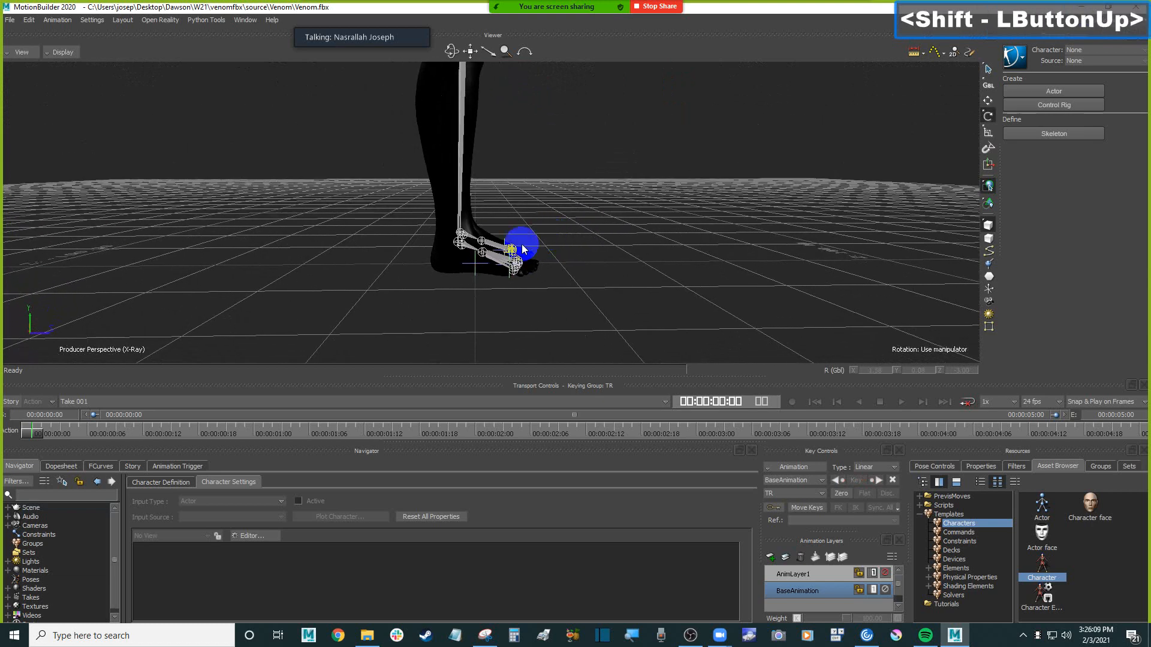
left_click(483, 254)
left_click(609, 311)
left_click_drag(609, 312, 547, 198, "ctrl")
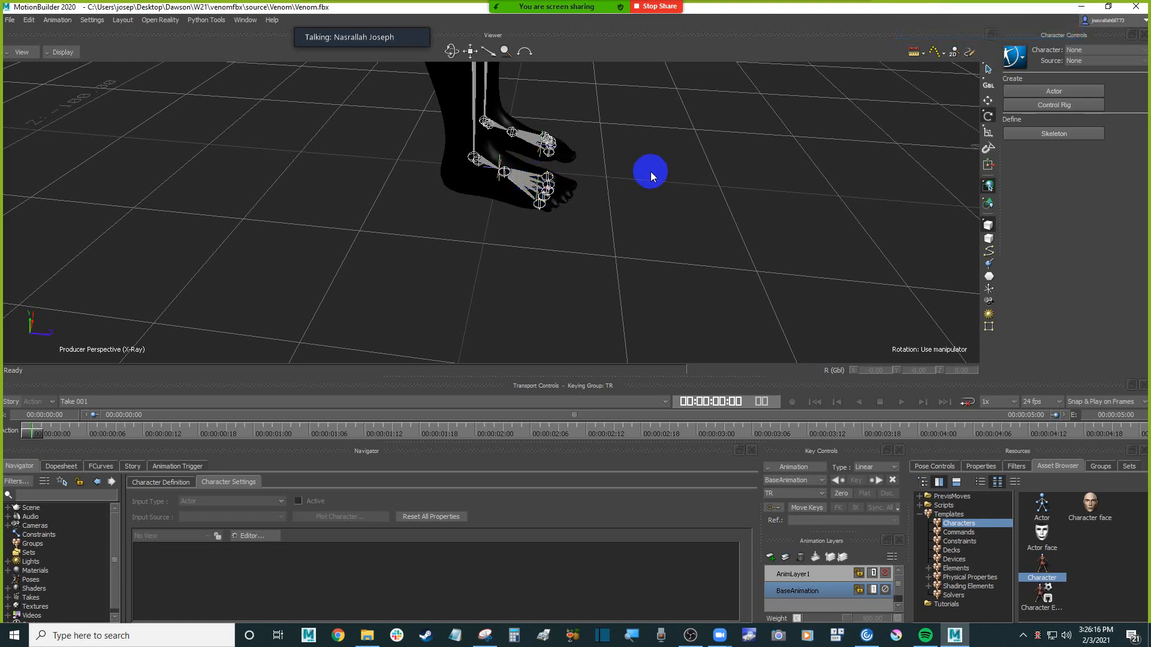
scroll(653, 186, "down", 3)
left_click_drag(656, 191, 560, 269, "ctrl")
scroll(588, 268, "down", 3)
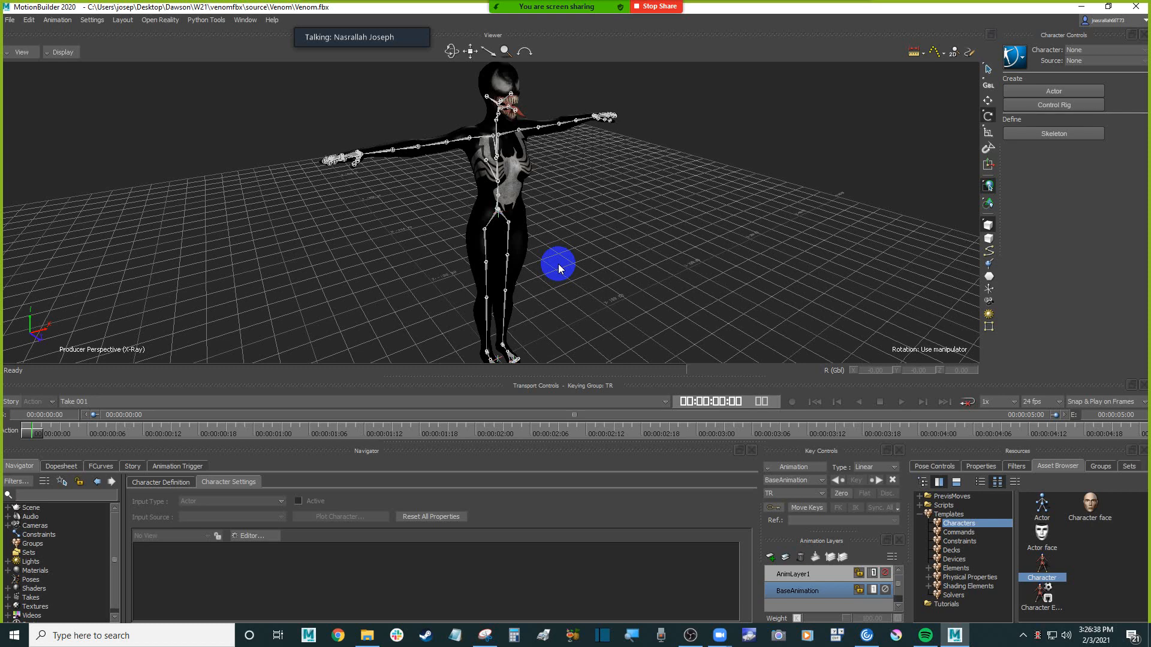
Inspect the lThighTwist joint and the leg skeleton, and review the whole Venom character from several angles
left_click_drag(559, 264, 526, 275, "ctrl")
left_click(519, 274)
left_click(518, 273)
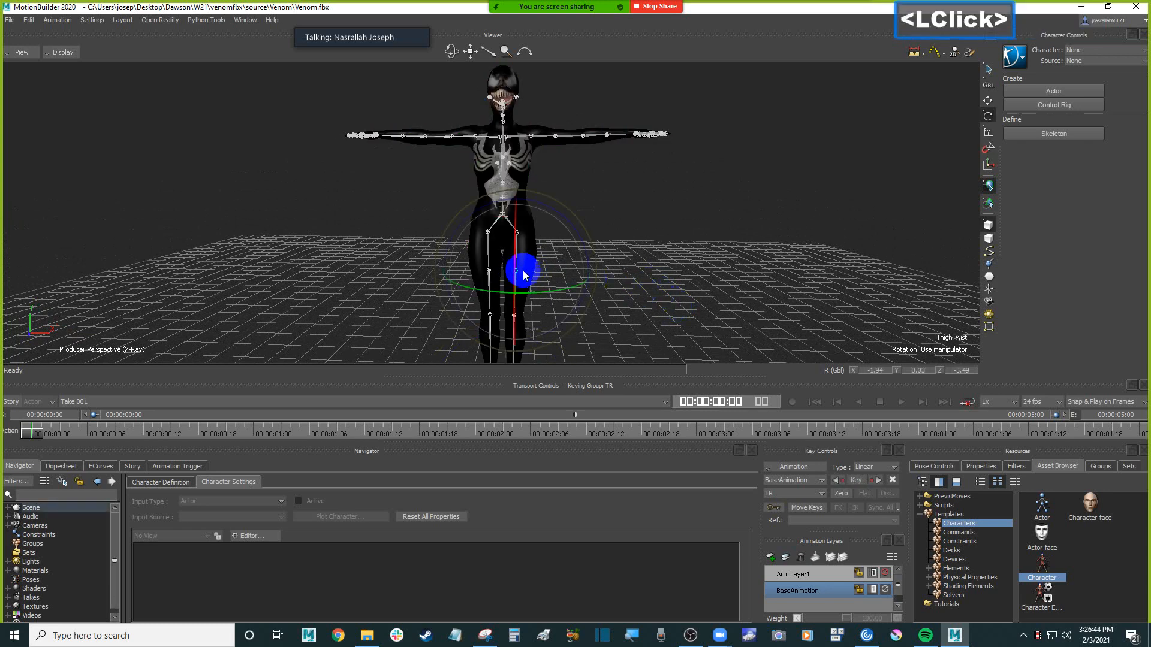
left_click_drag(765, 304, 550, 98, "ctrl")
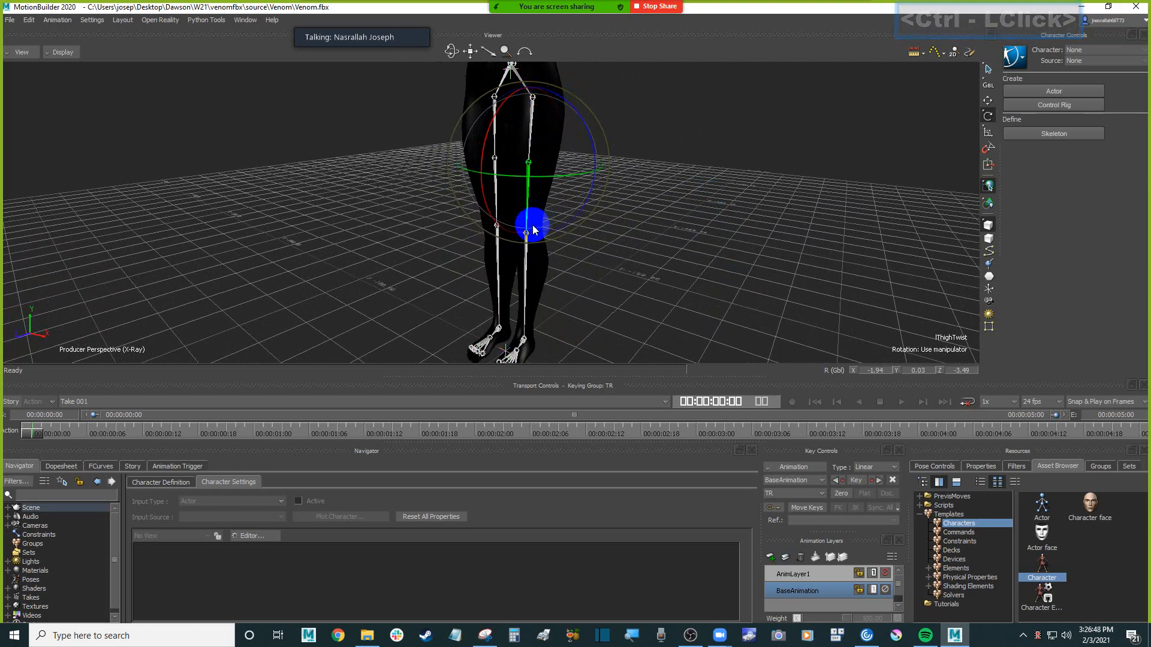
left_click_drag(719, 210, 740, 232, "shift")
left_click(722, 242)
scroll(722, 236, "down", 5)
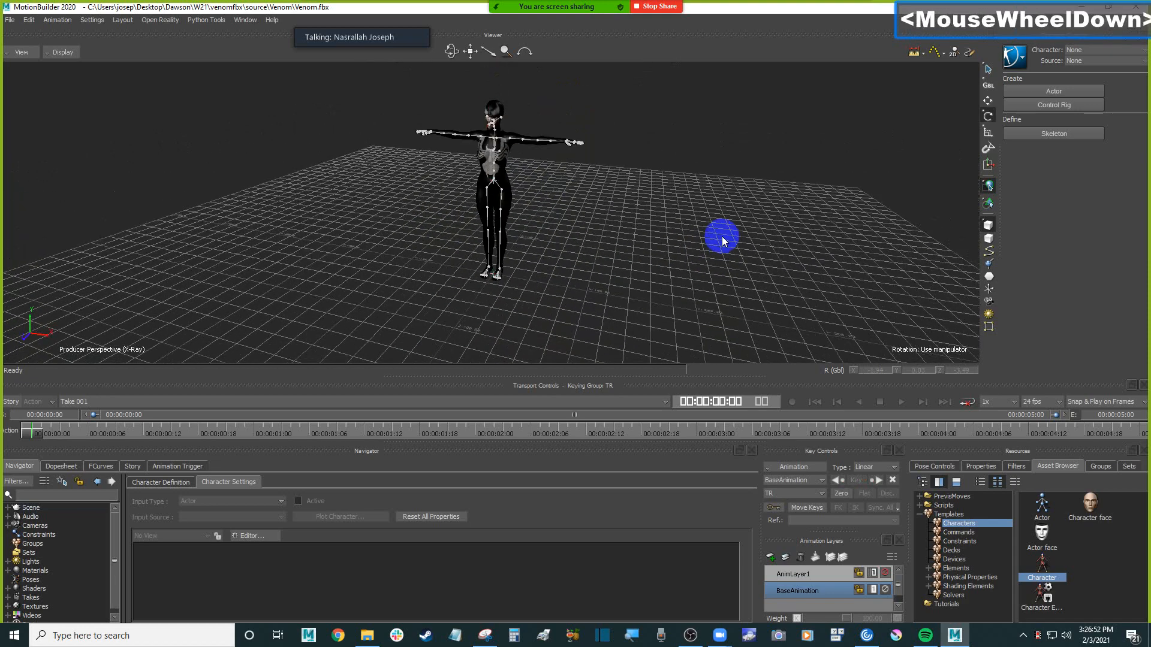
scroll(713, 239, "up", 2)
left_click_drag(706, 244, 670, 246, "ctrl+shift")
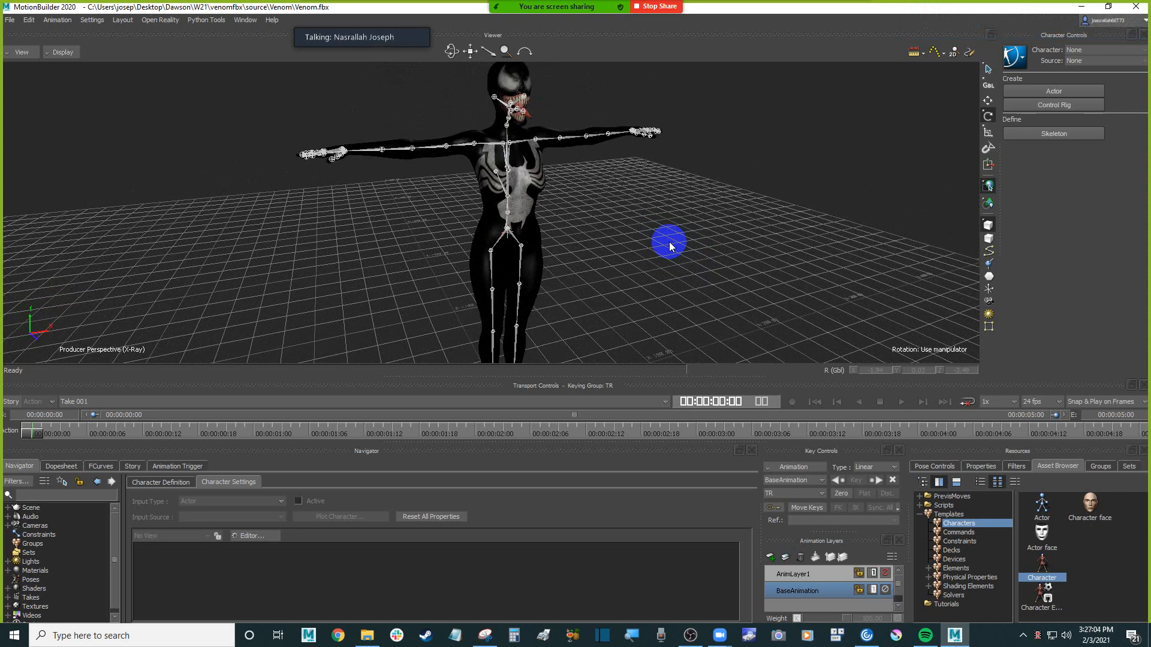
left_click(670, 264)
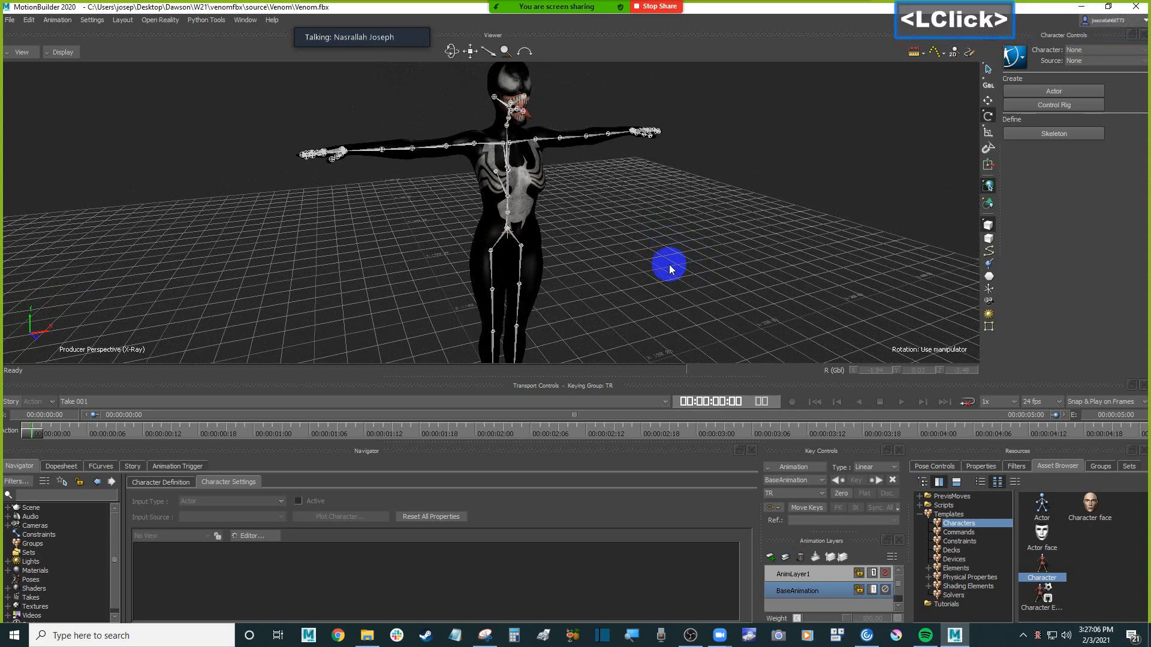
scroll(665, 251, "down", 2)
left_click_drag(660, 249, 635, 229, "ctrl")
left_click(681, 234)
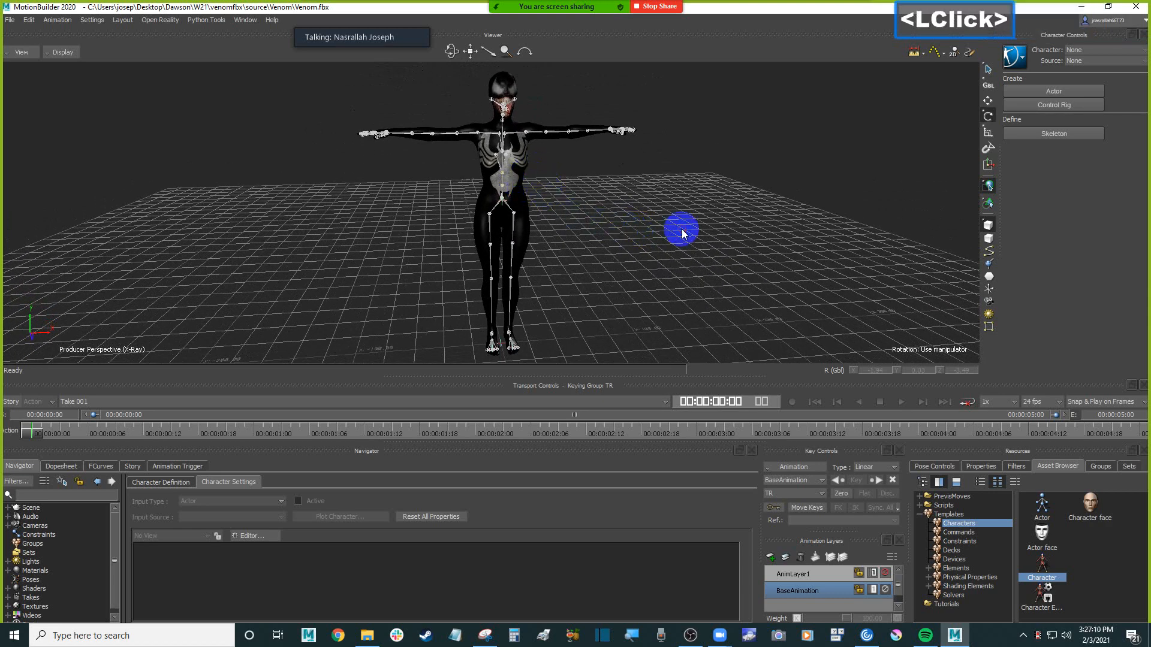
Search Windows for "maya" and launch Autodesk Maya 2018
left_click(154, 640)
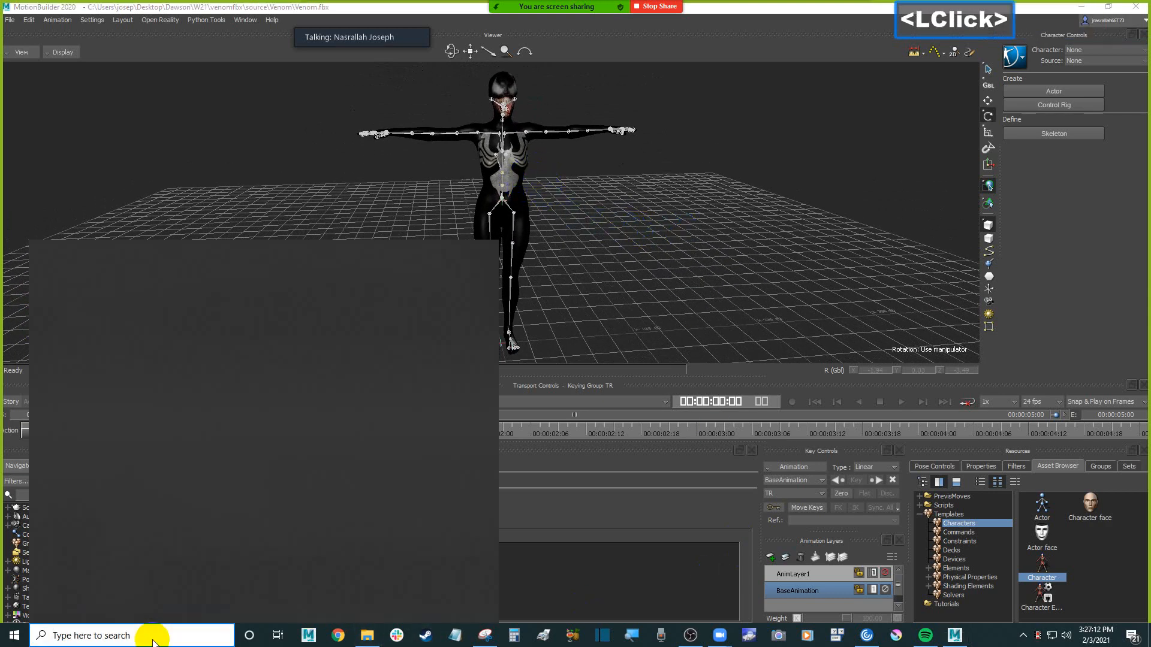
type("maya")
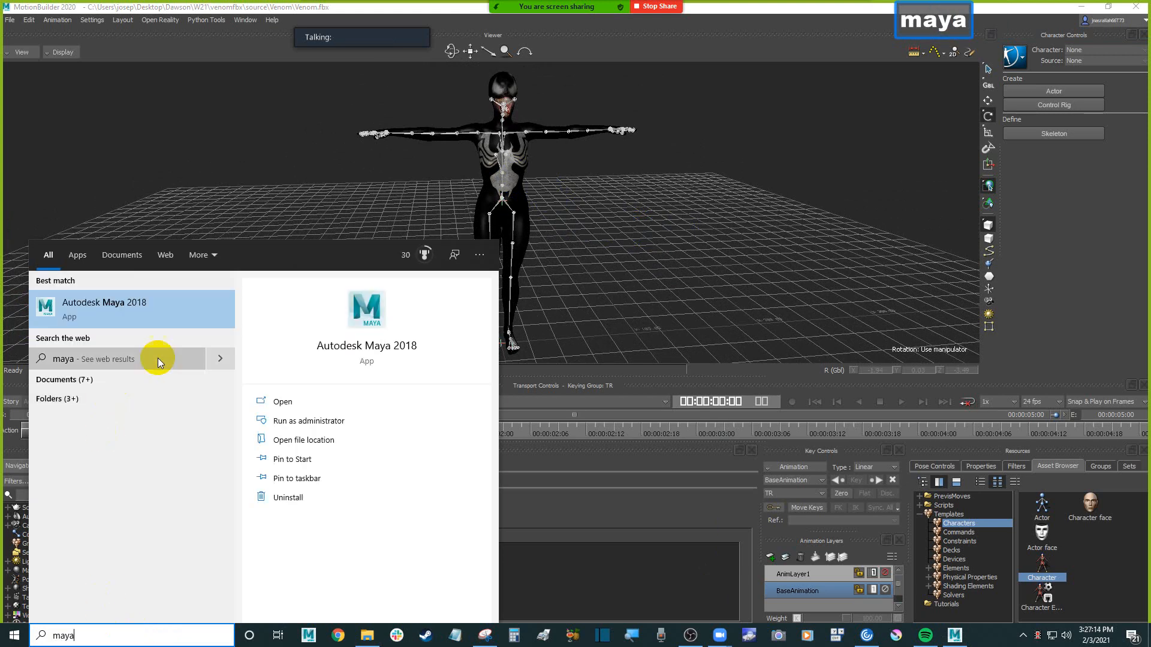
left_click(154, 304)
left_click(350, 275)
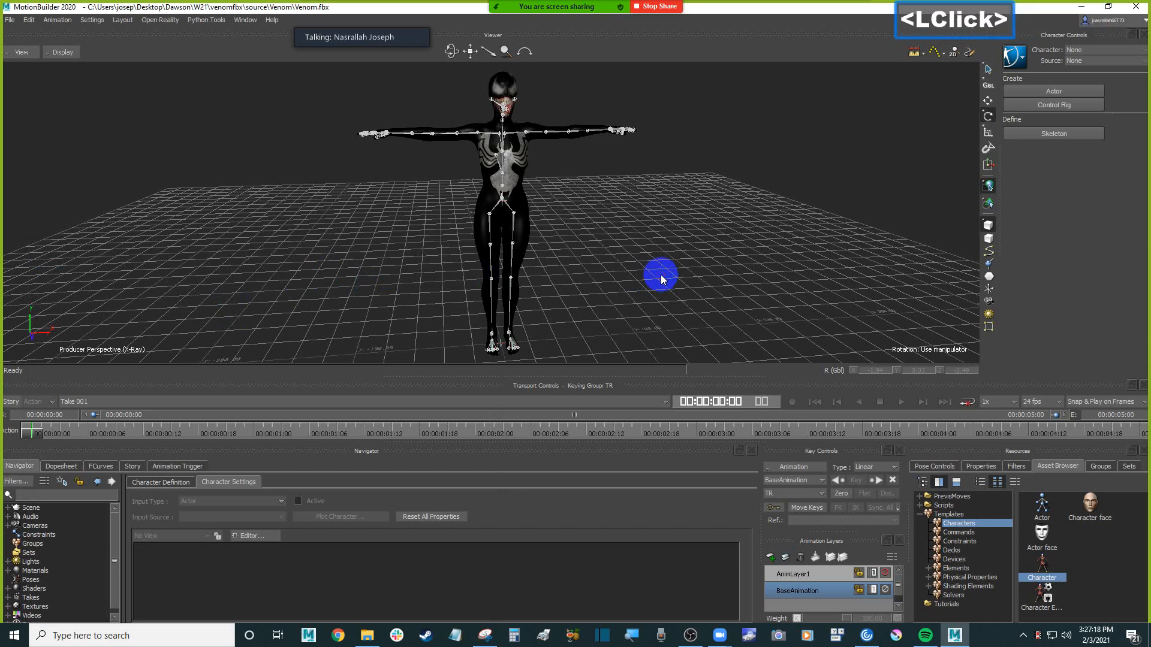
Switch to a new Google Chrome window and dismiss the offer to restore the previous pages
left_click(339, 636)
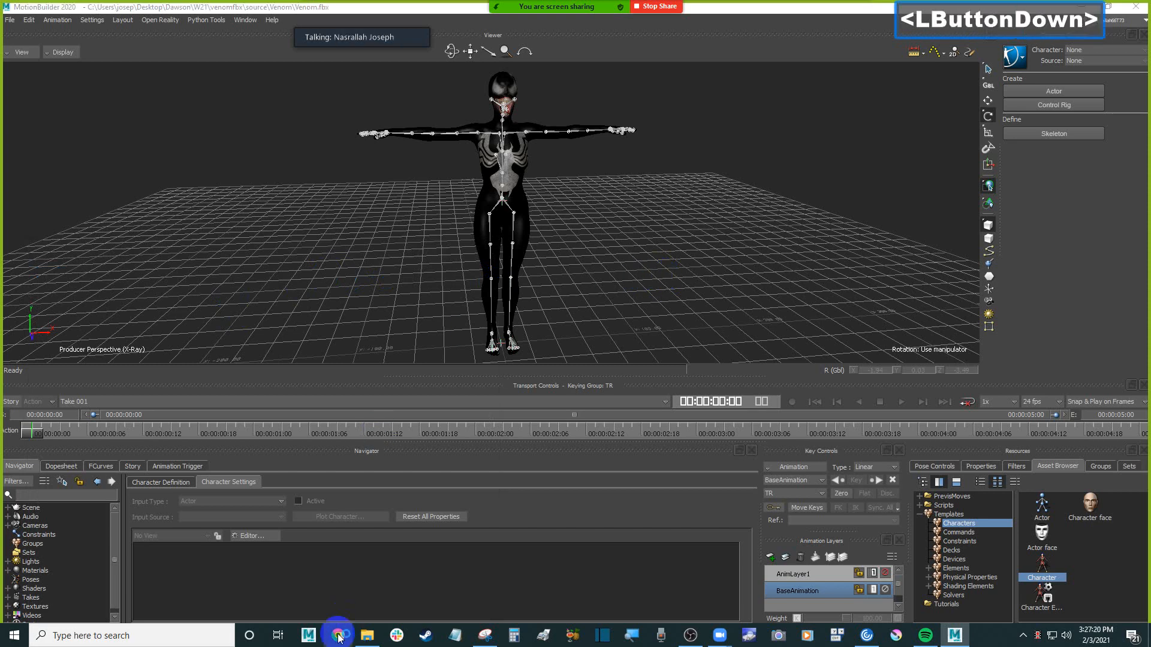
left_click(434, 350)
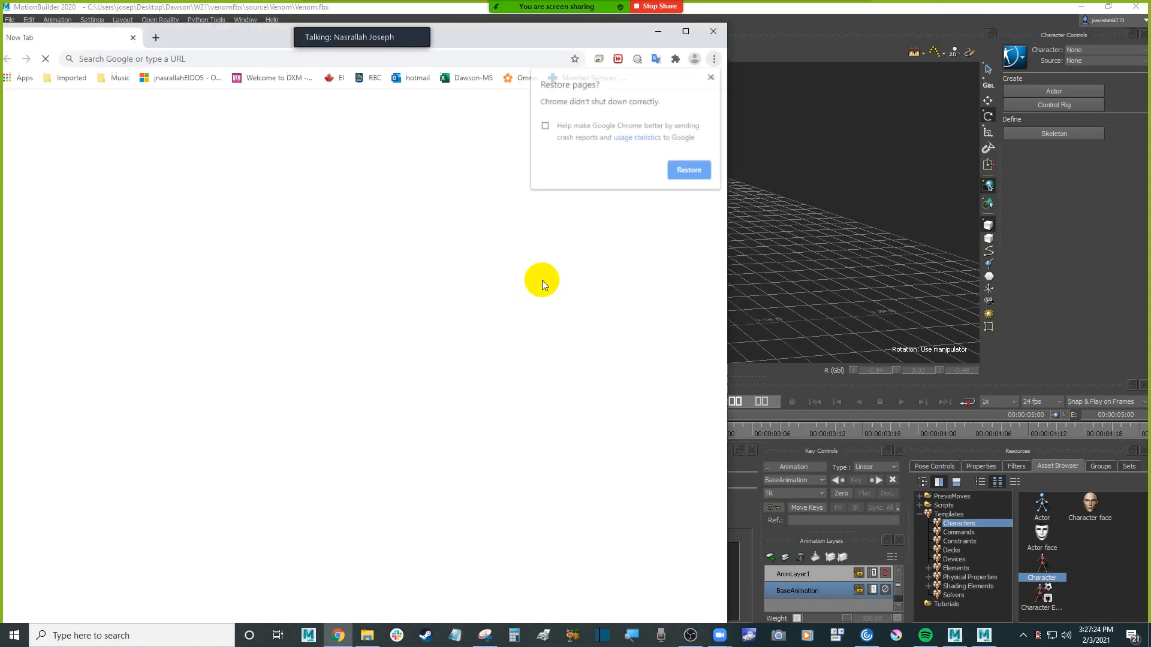
left_click(712, 76)
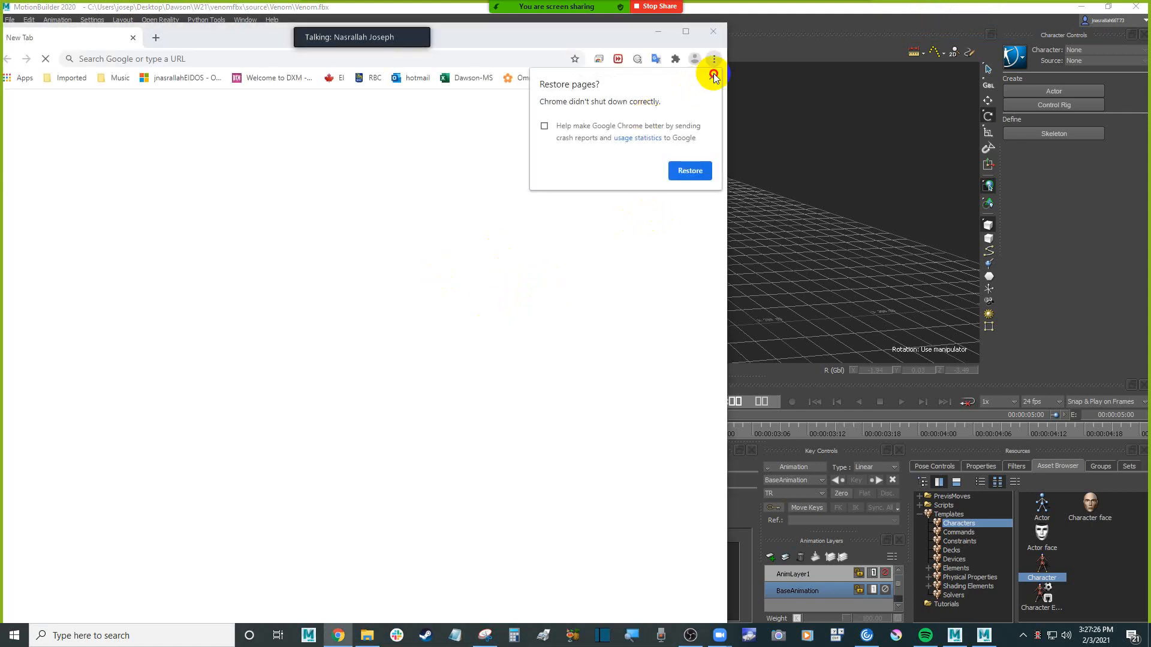
Search Google for "mixamo" and open the Mixamo website
left_click(163, 57)
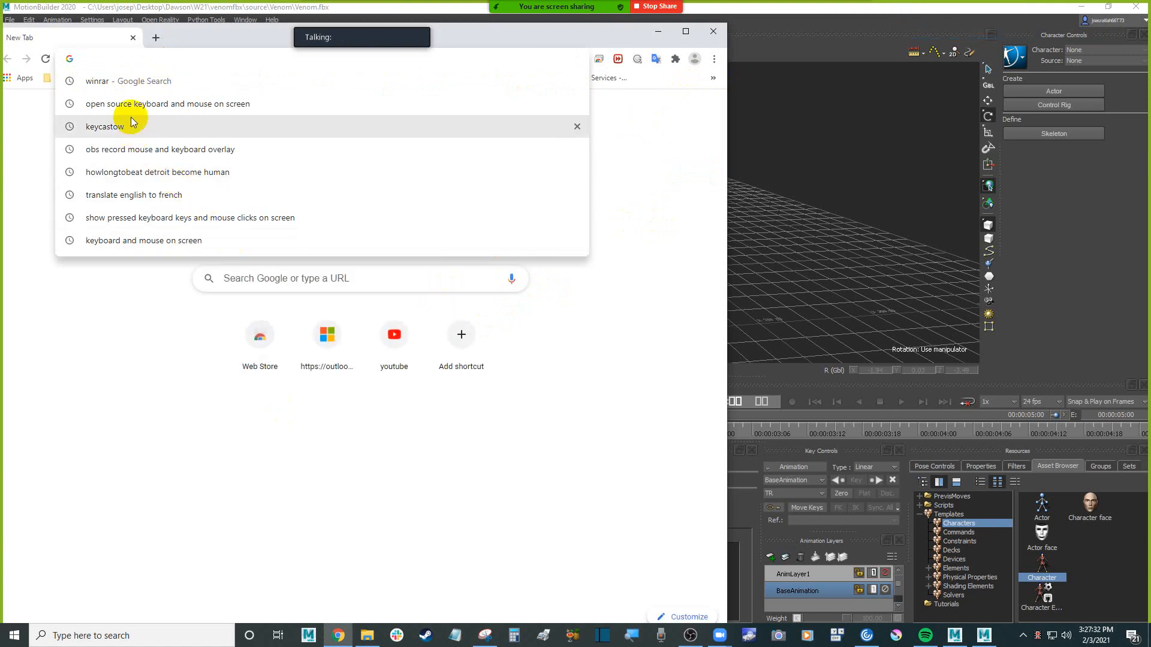
type("mixamo")
key("Return")
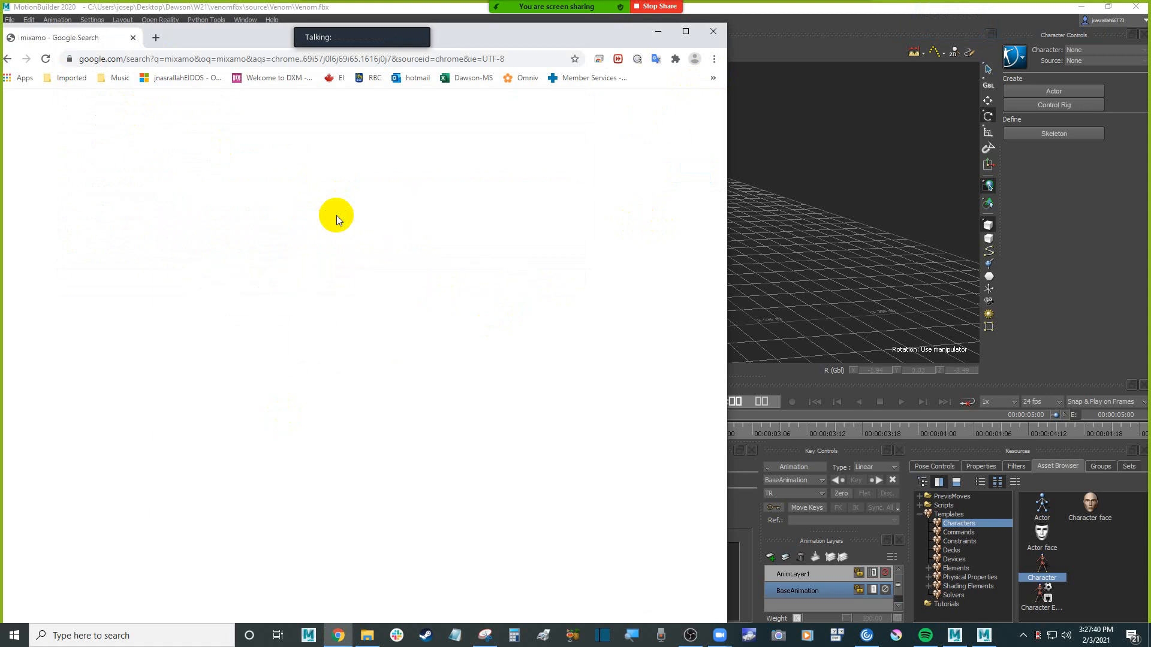
left_click(143, 216)
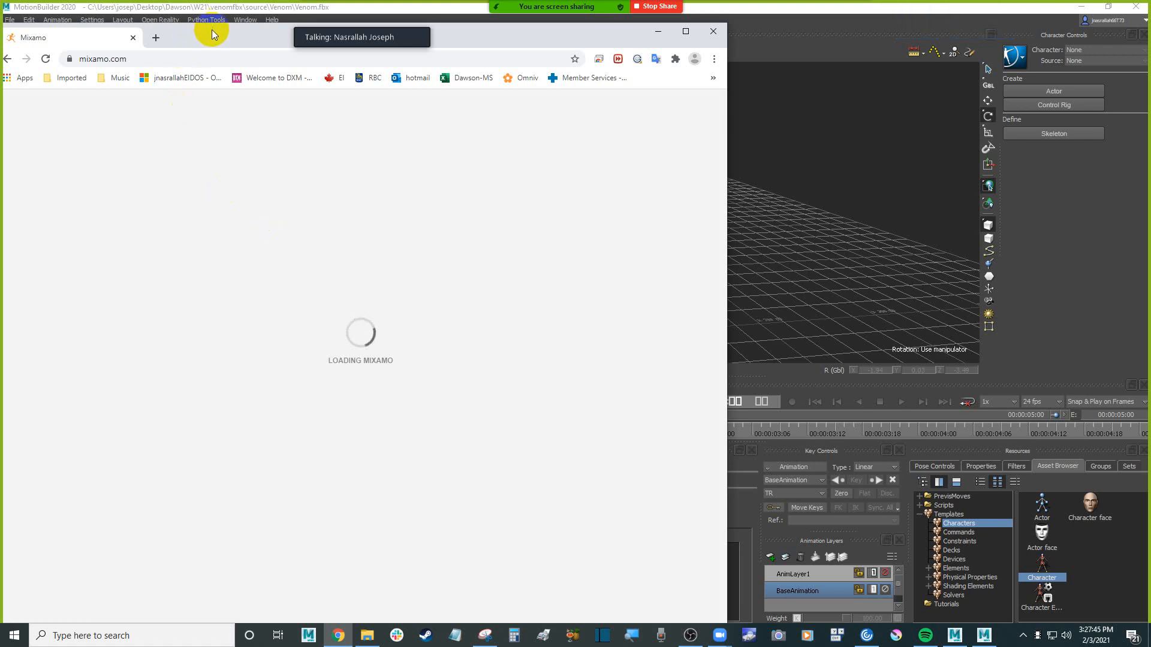
left_click_drag(211, 30, 221, 36)
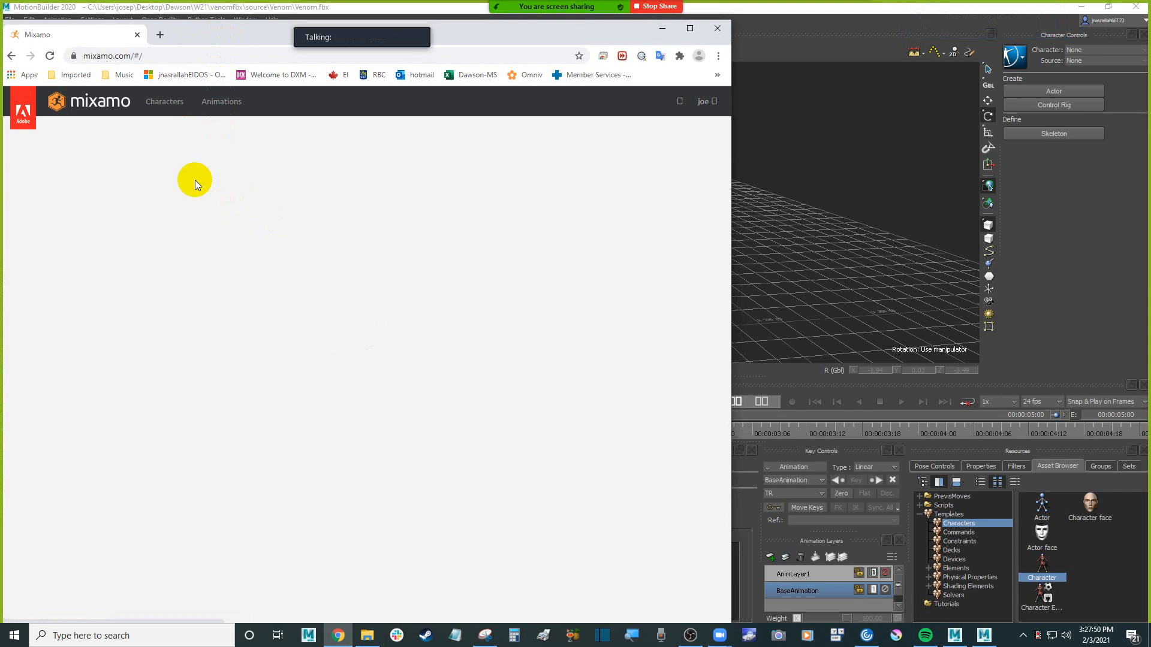
Switch to MotionBuilder and review the Venom character's upper-body skeleton from the front at closer range
left_click(821, 193)
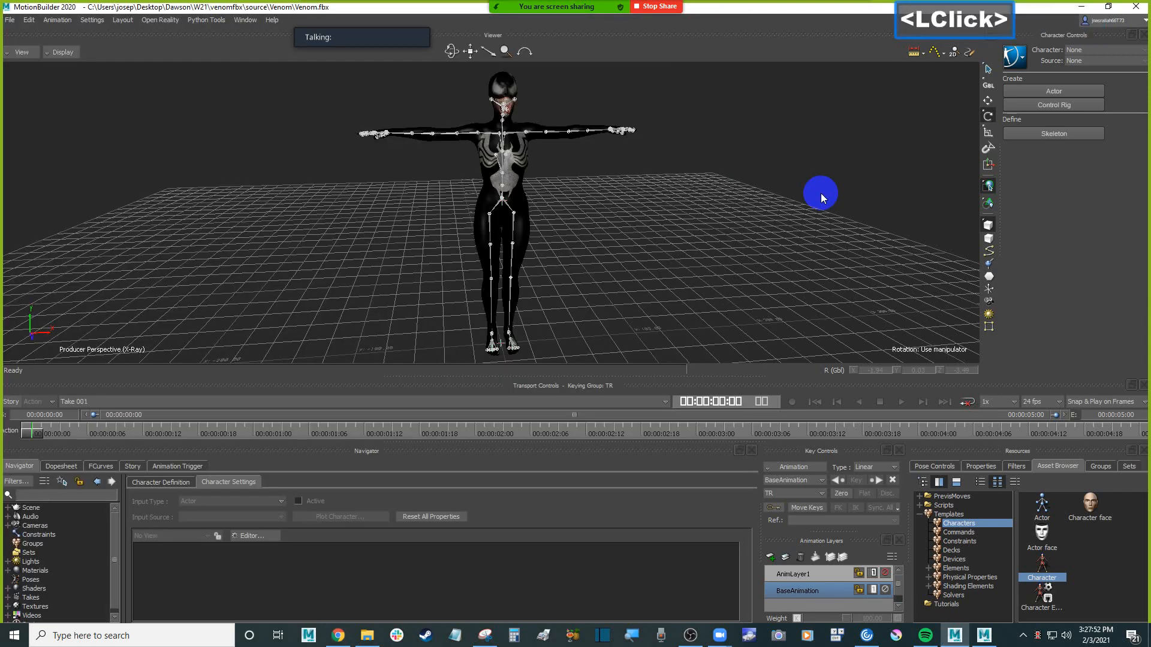
scroll(574, 189, "up", 3)
left_click_drag(574, 189, 601, 237, "shift")
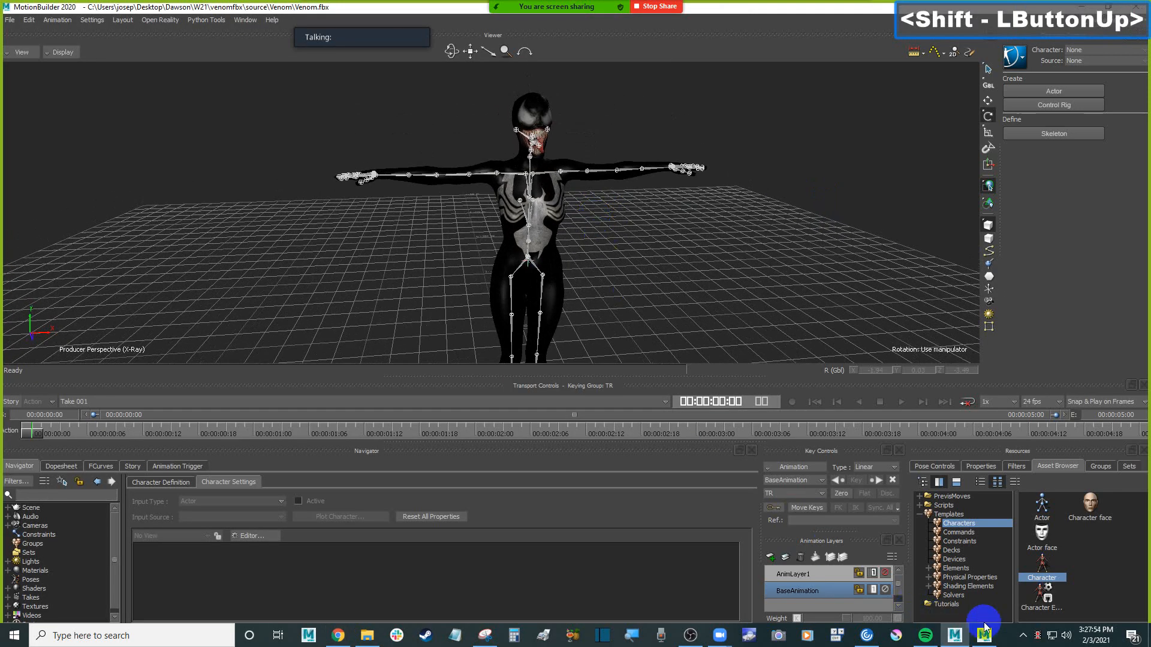
mouse_move(989, 640)
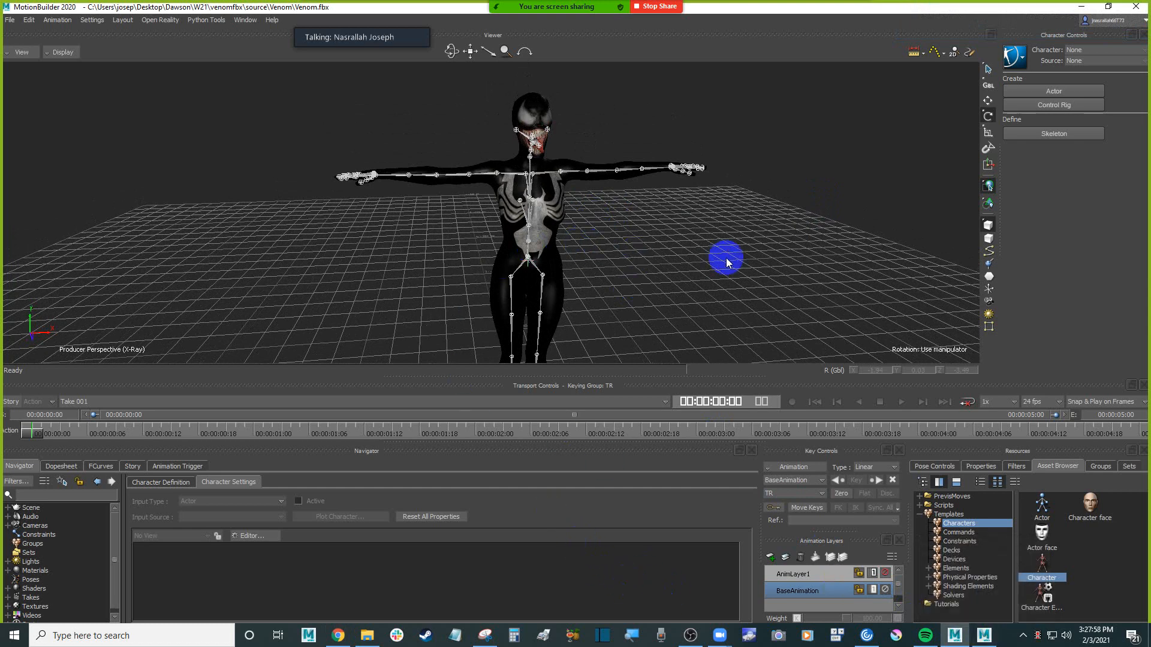
left_click(700, 266)
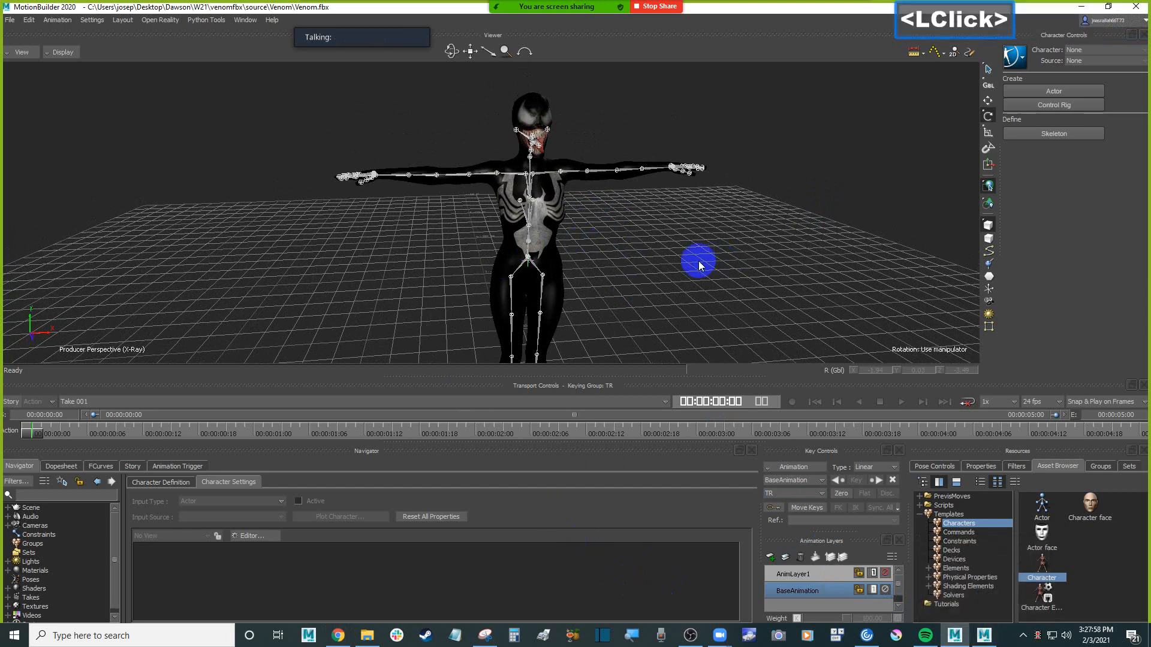
left_click(1083, 9)
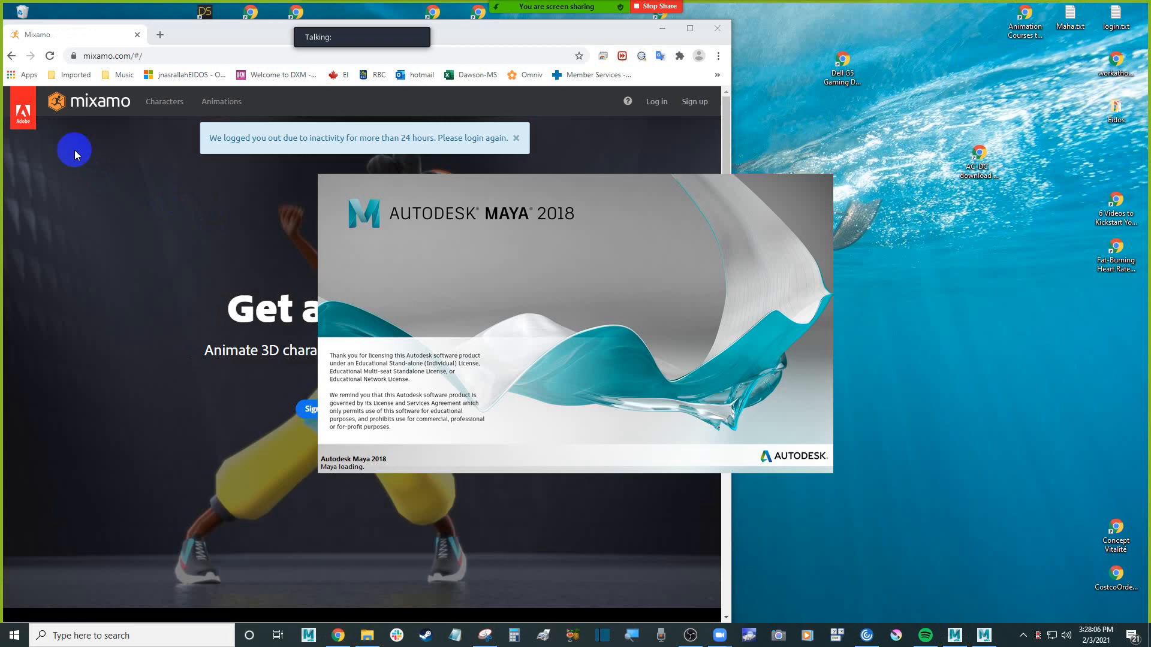
Switch to Chrome, view the Characters library on Mixamo, and return to the Venom folder in File Explorer
left_click(120, 146)
left_click(165, 103)
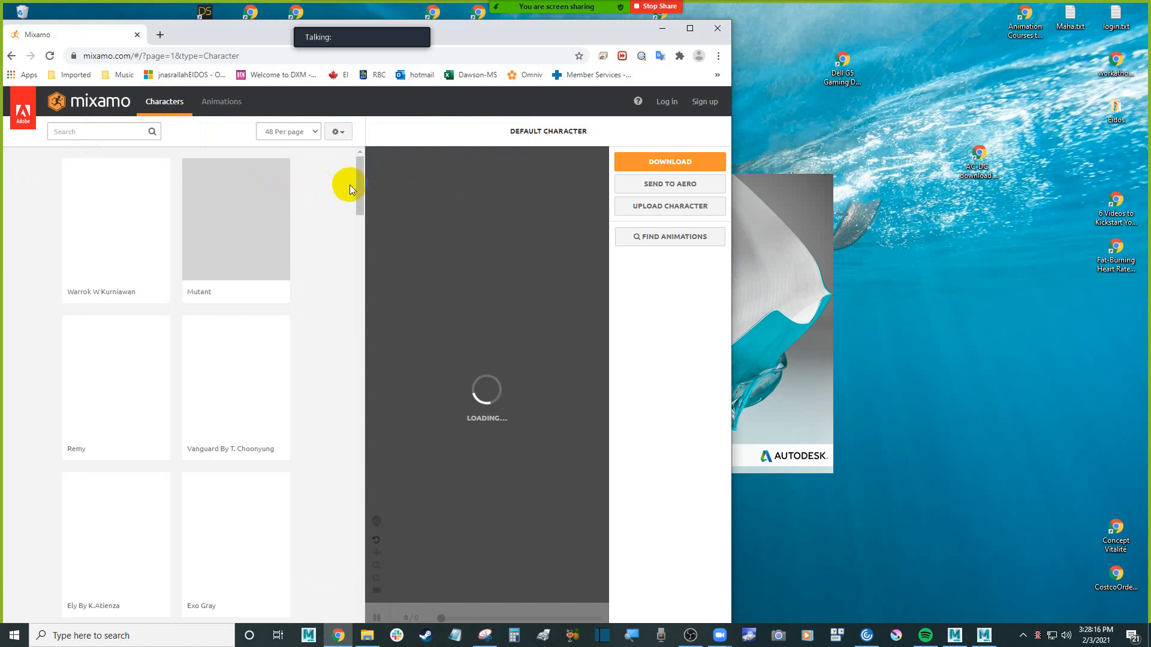
scroll(344, 189, "up", 1)
left_click(662, 28)
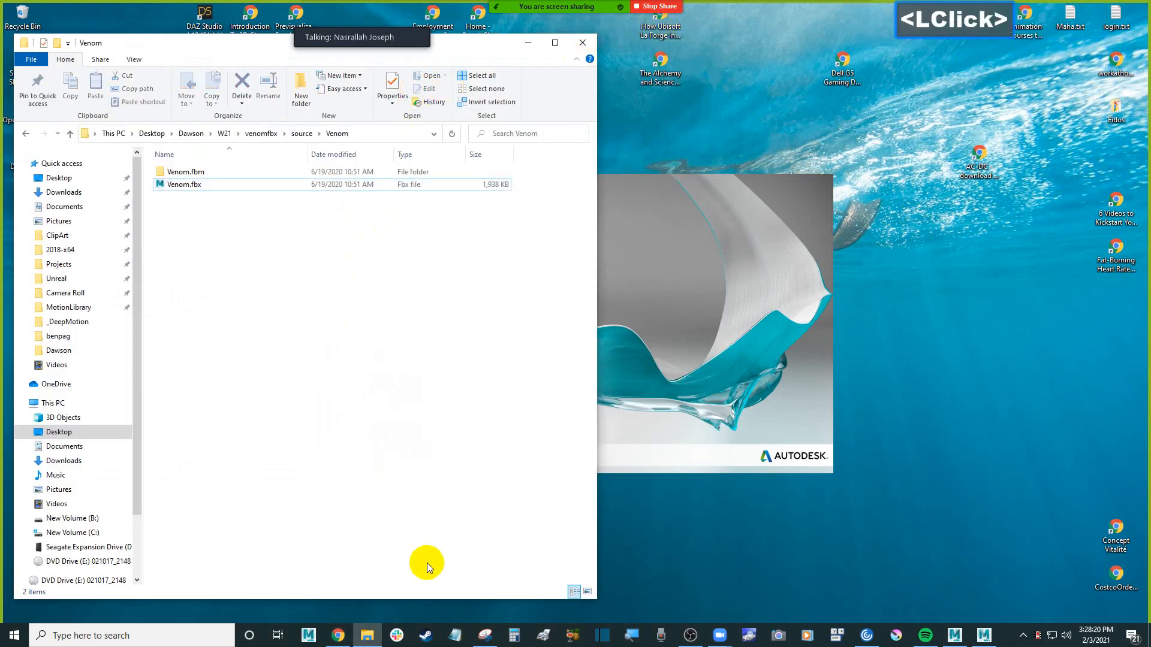
left_click(336, 642)
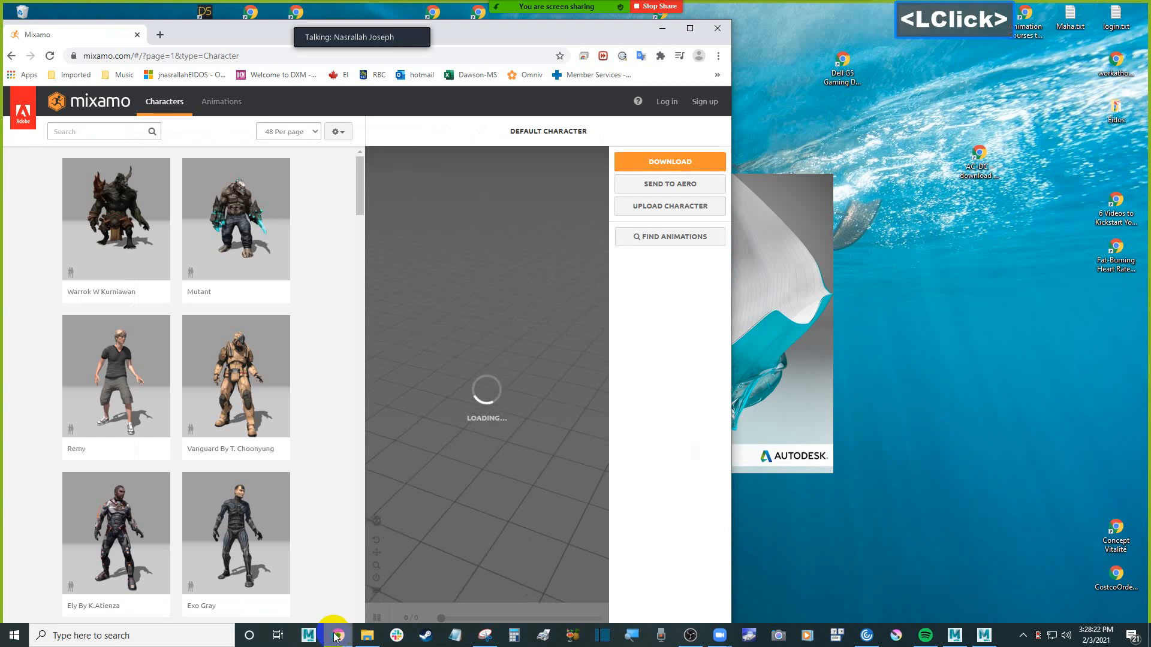
left_click(334, 639)
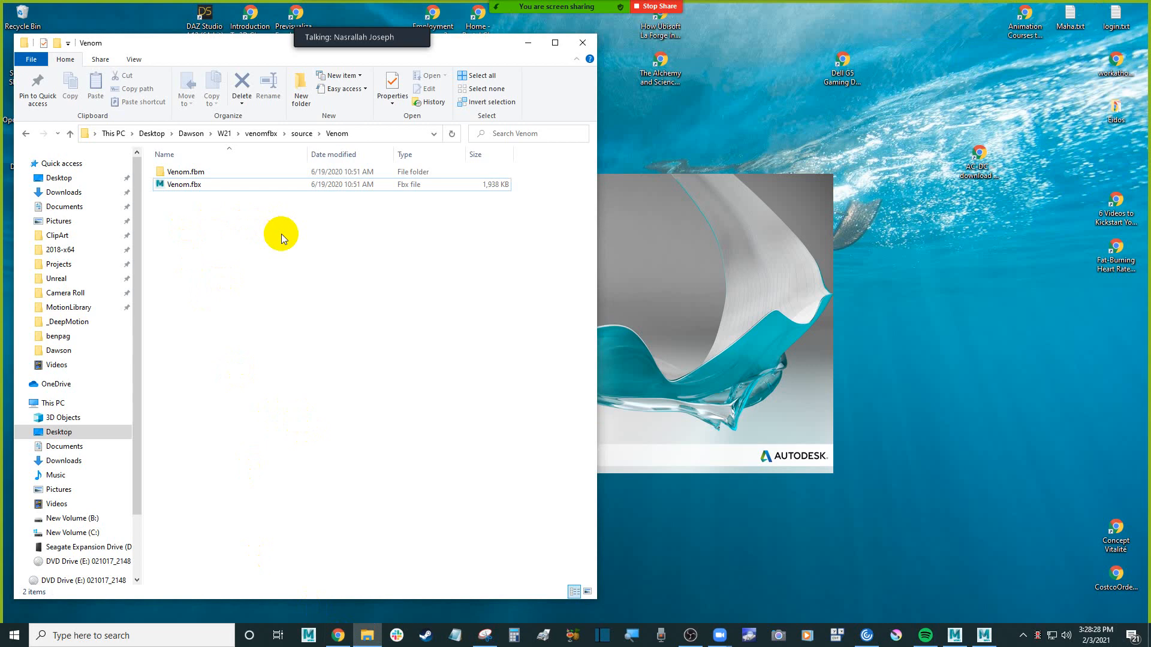
left_click(300, 284)
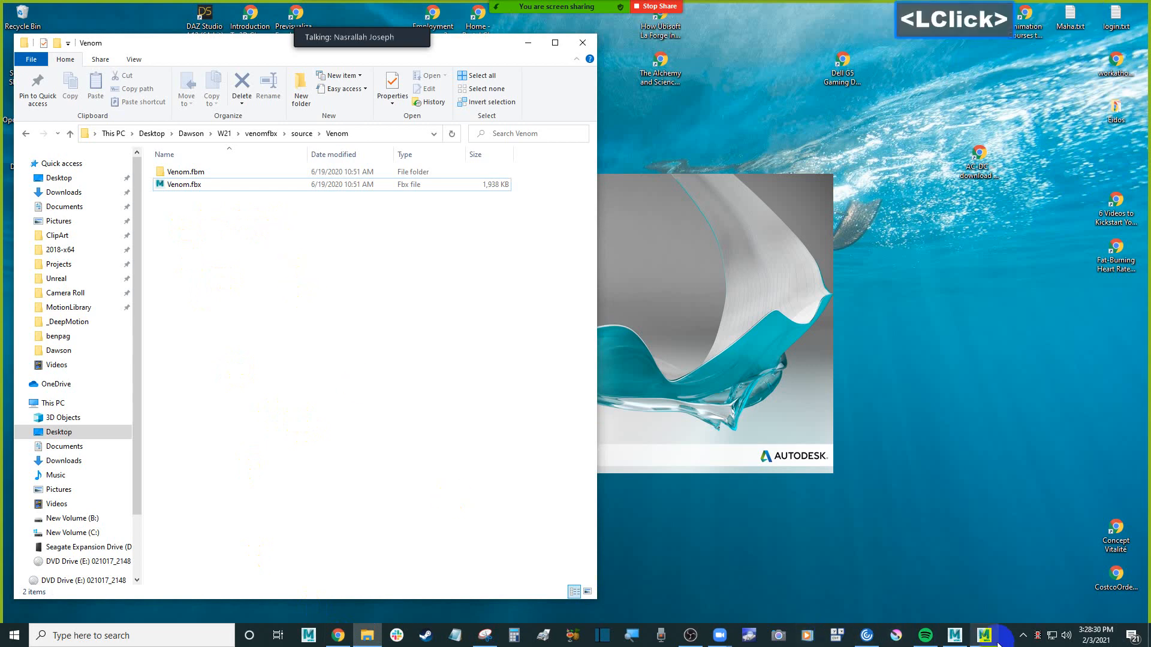
Switch to MotionBuilder and view the Venom character at an angle in Models only display
mouse_move(958, 639)
left_click(940, 598)
left_click(622, 226)
left_click_drag(656, 251, 604, 277, "shift")
key("ctrl+a")
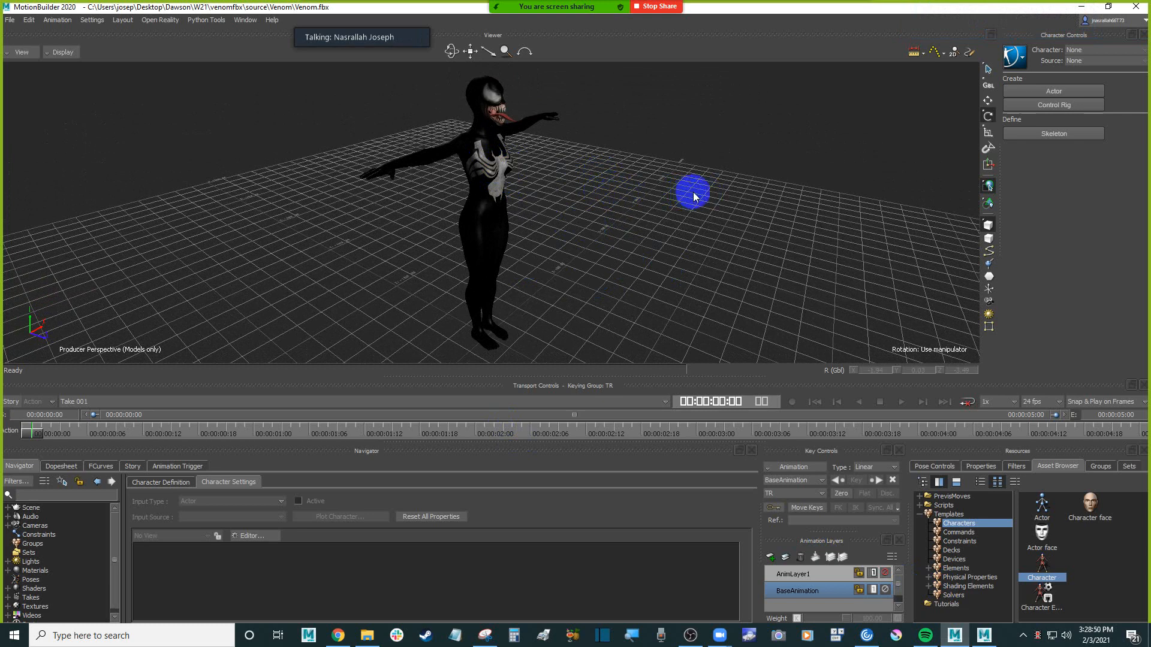
left_click(1088, 12)
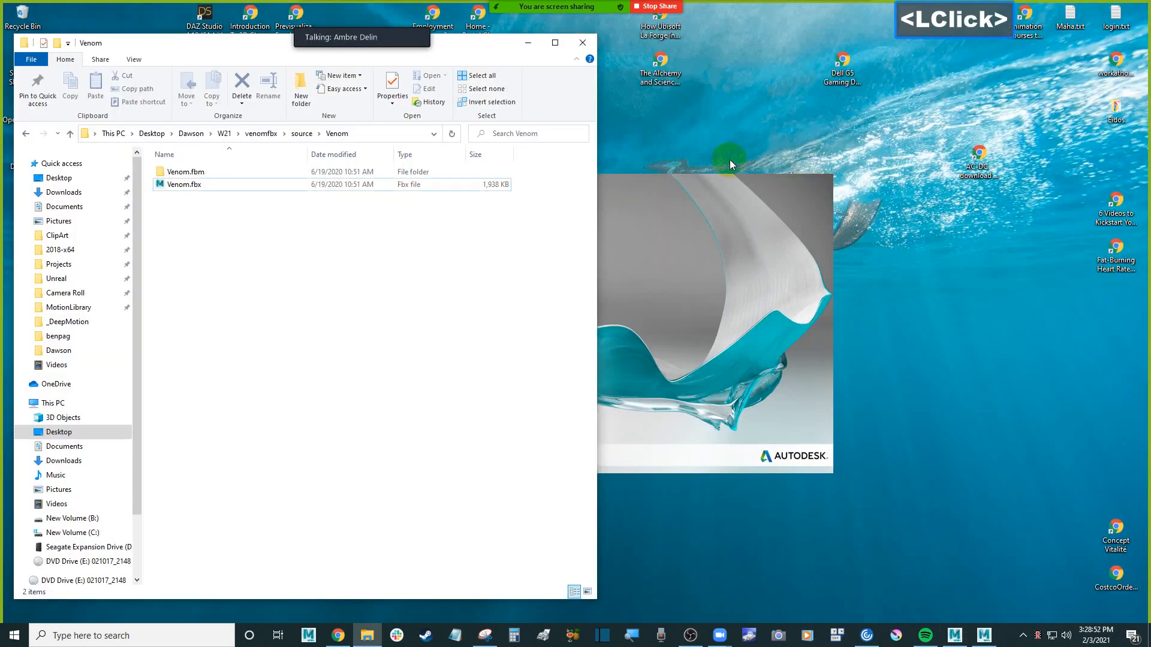
left_click(759, 122)
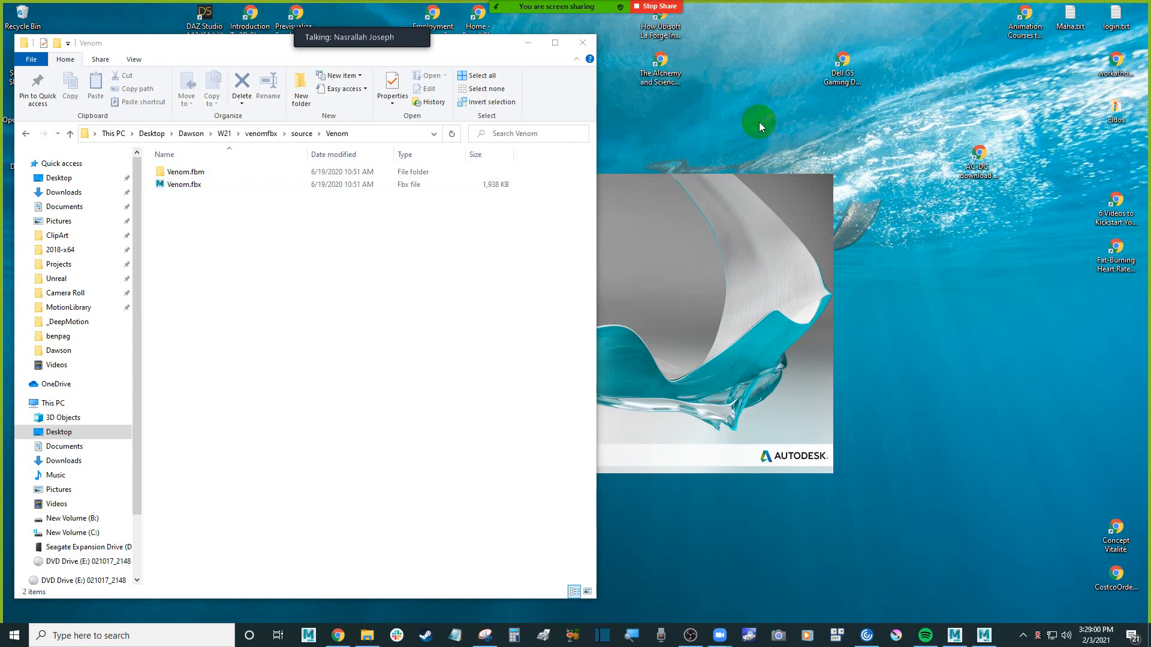
Reopen MotionBuilder and inspect the Venom skeleton in X-Ray display from an angle
left_click(955, 635)
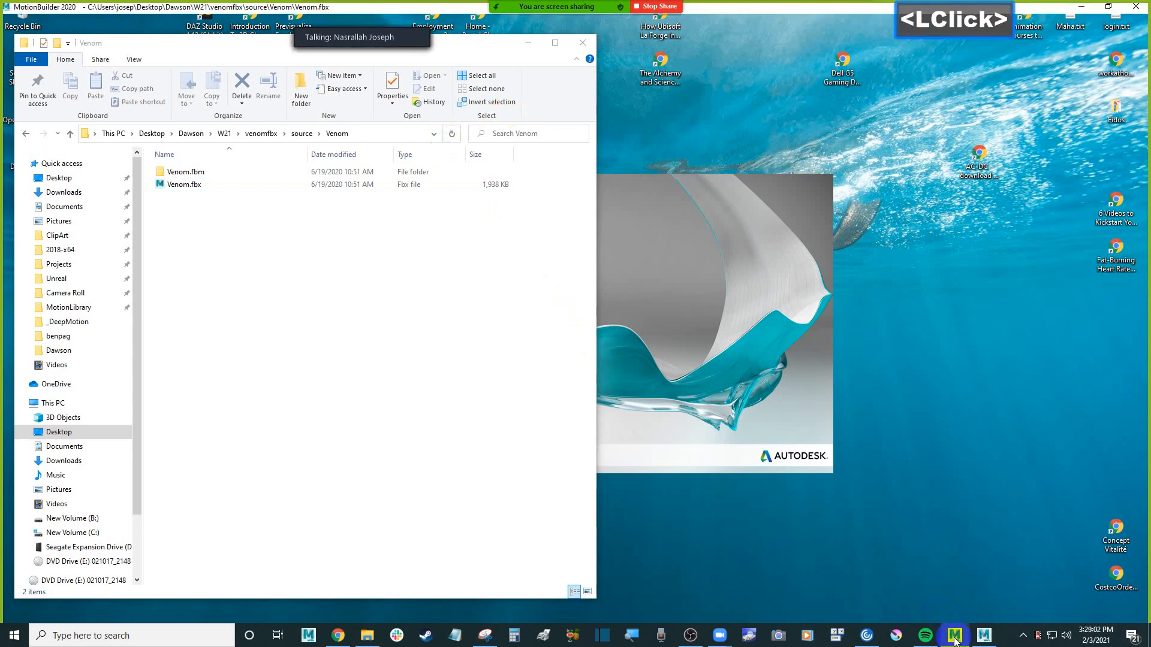
key("ctrl+a")
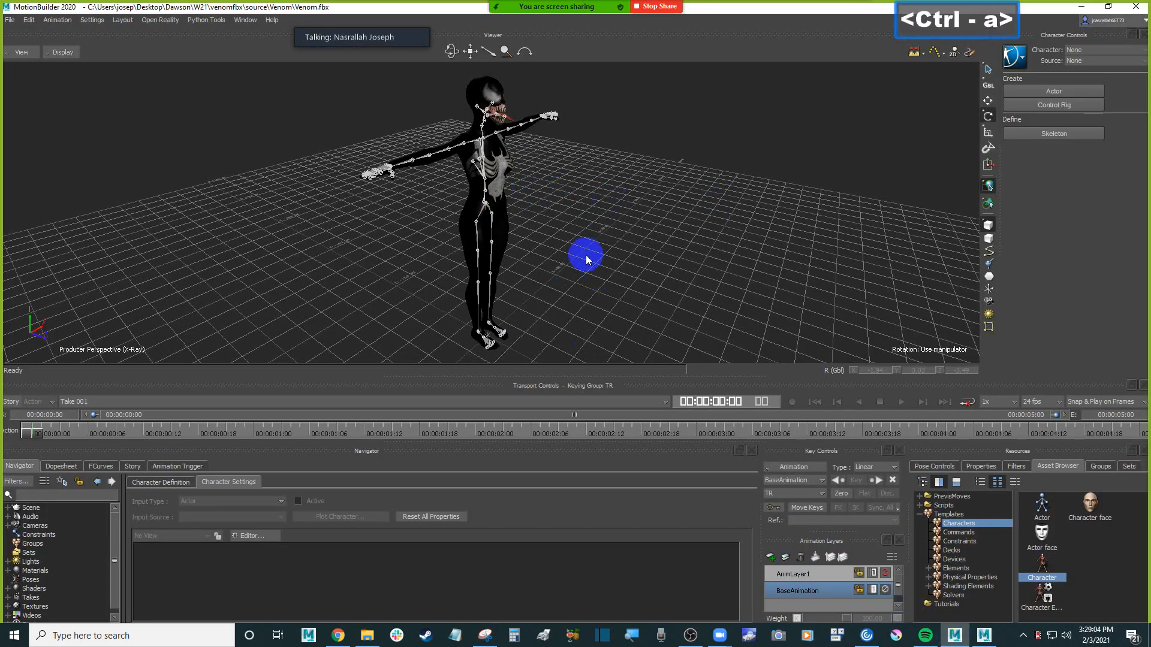
left_click_drag(568, 221, 596, 224, "ctrl")
left_click(598, 226)
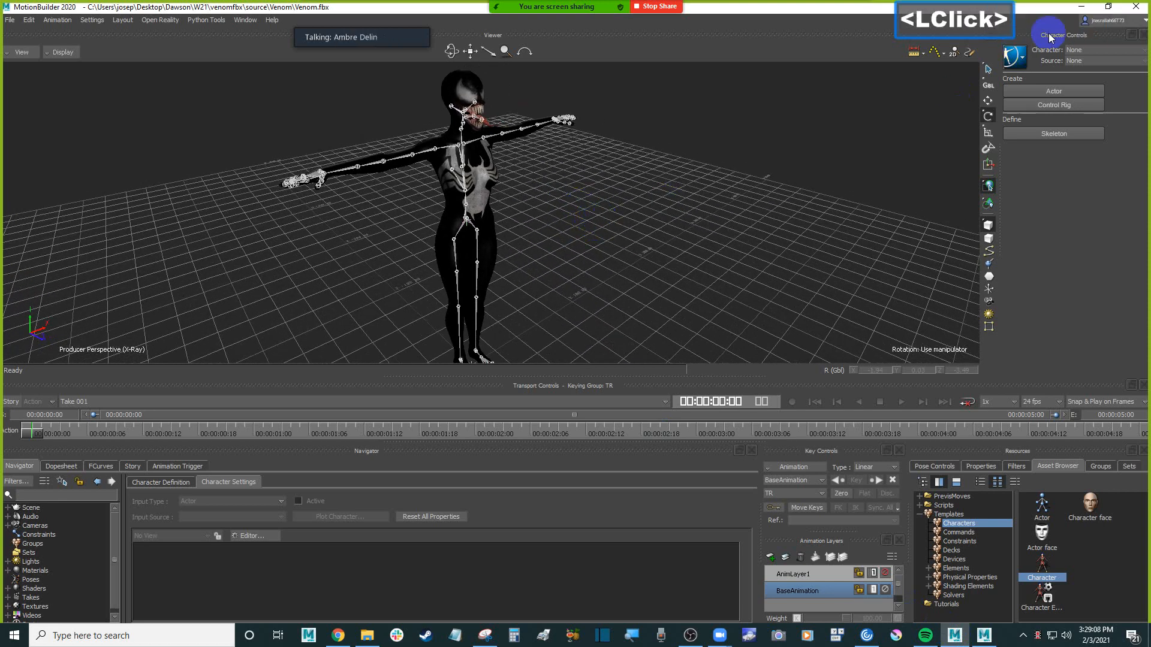
Switch to Maya 2018 and accept the What's New Highlight Settings with both options left on
left_click(1082, 7)
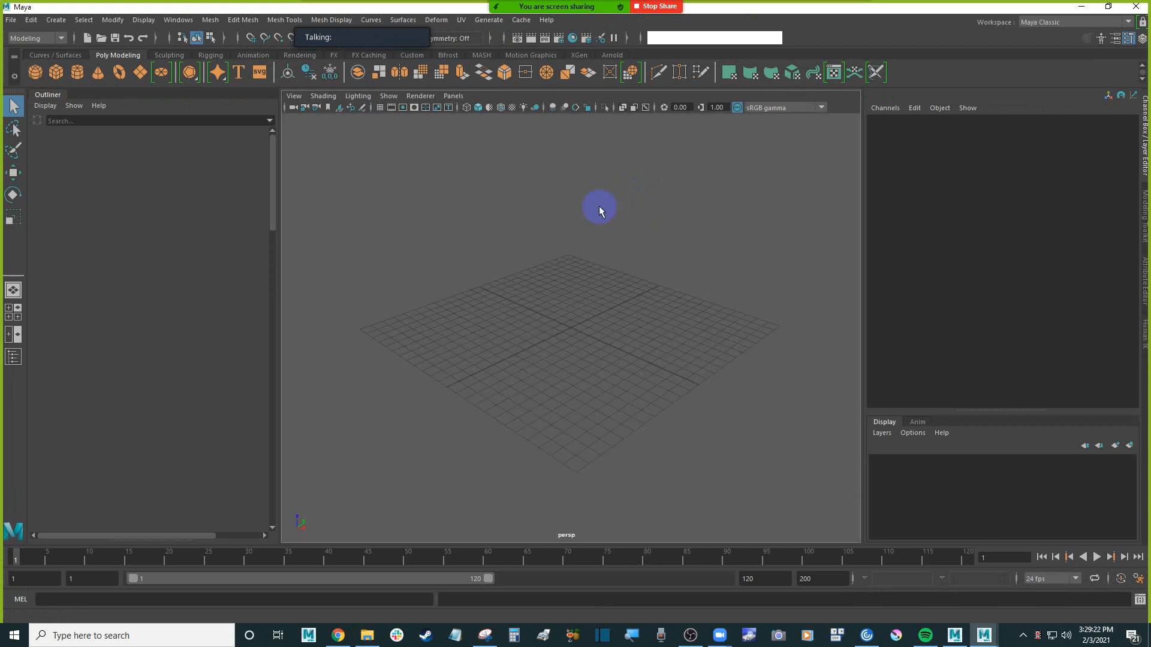
left_click(546, 239)
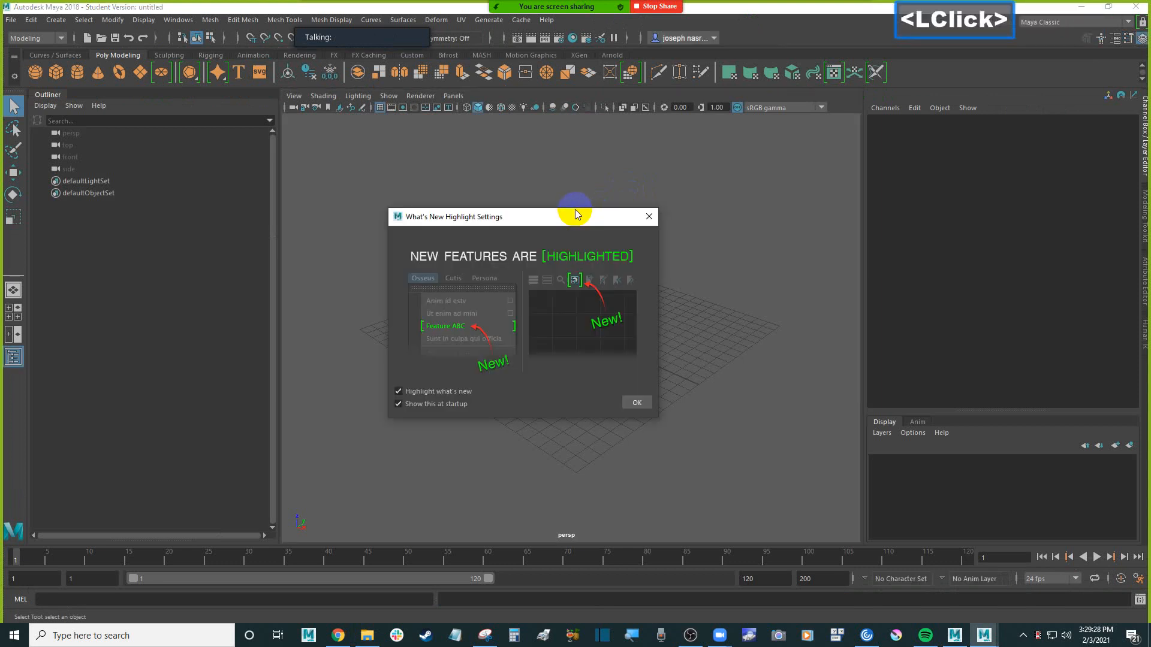
left_click(639, 406)
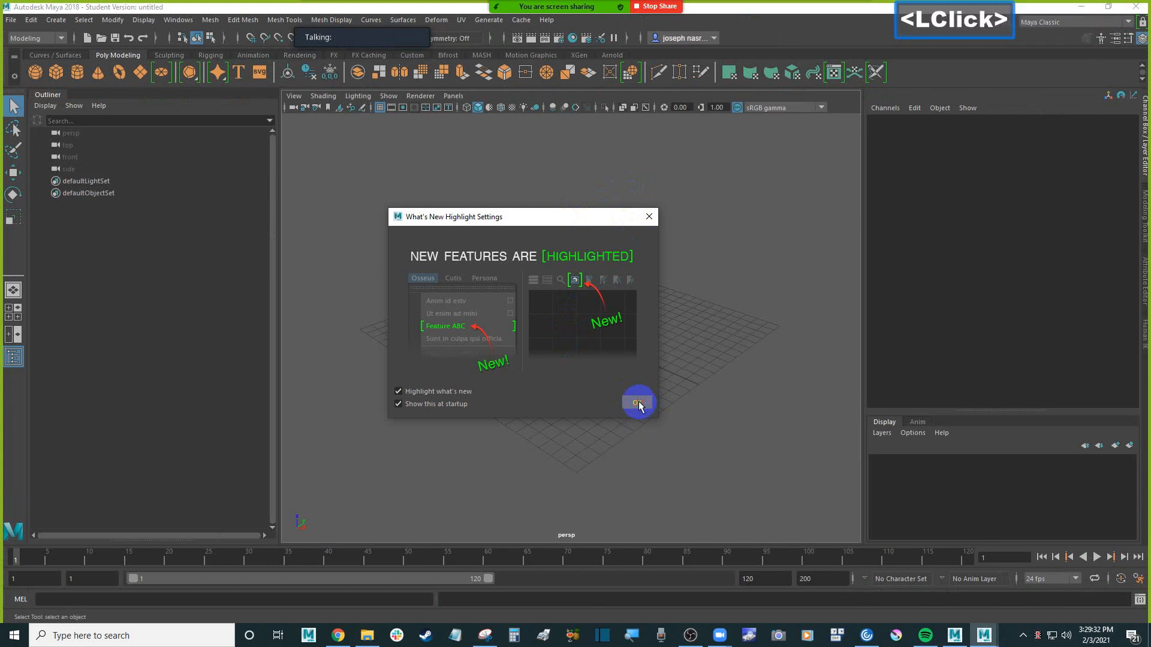
Switch to File Explorer and go up from the Venom folder to the W21 folder
left_click(369, 638)
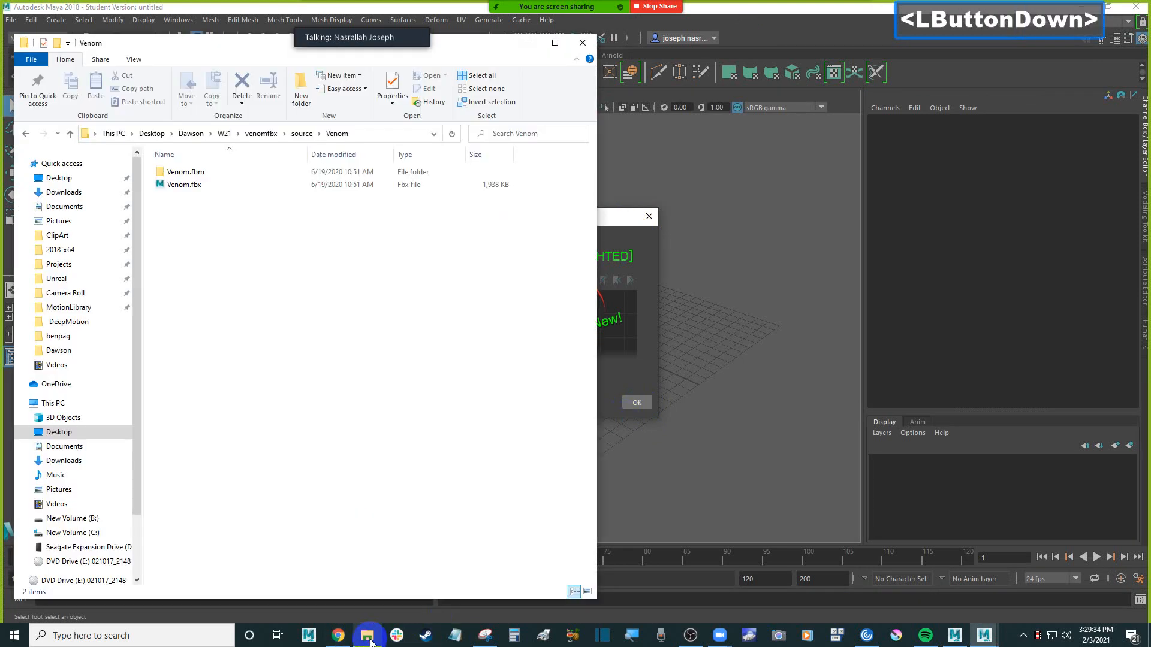
left_click(270, 256)
left_click(225, 135)
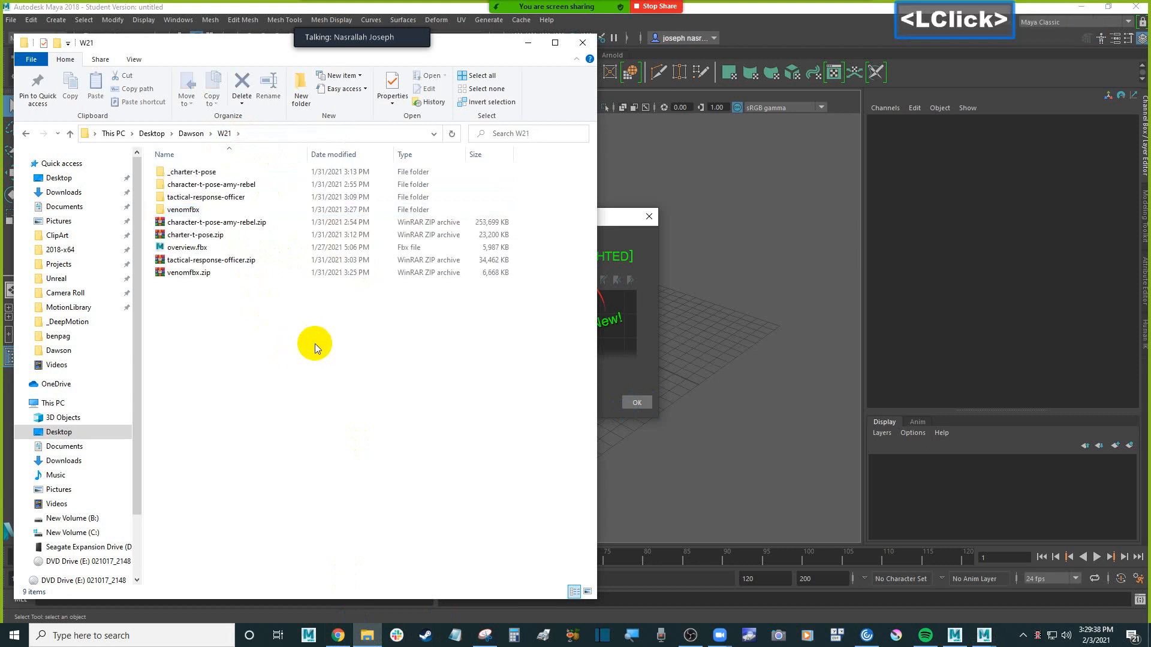
left_click_drag(238, 42, 256, 53)
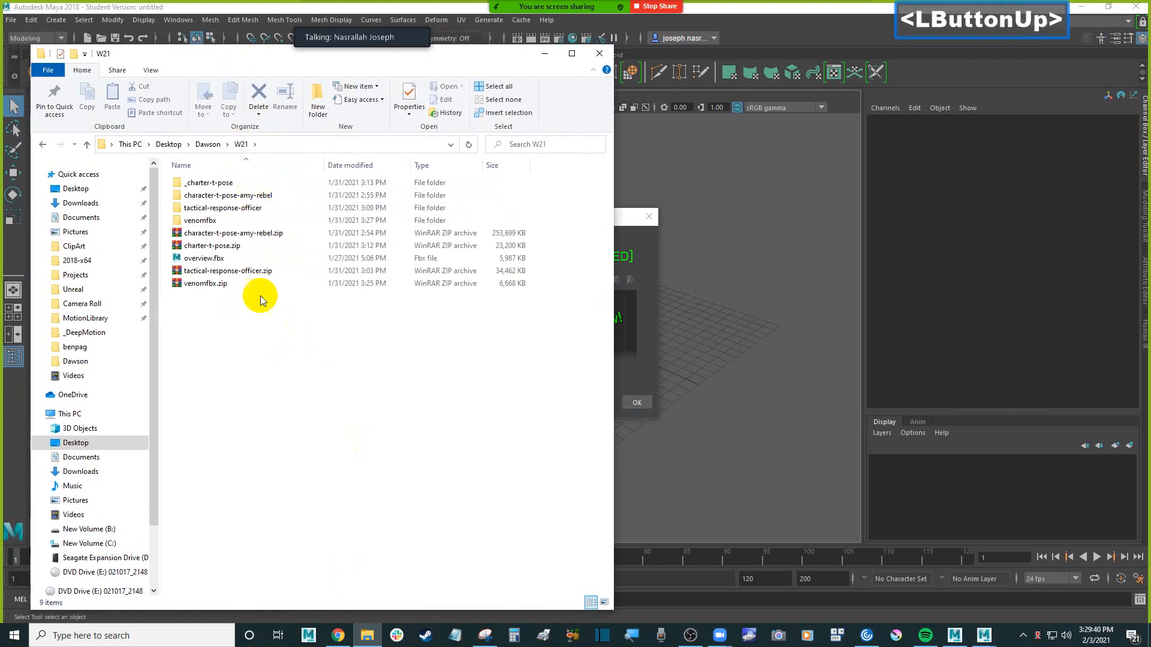
left_click(318, 359)
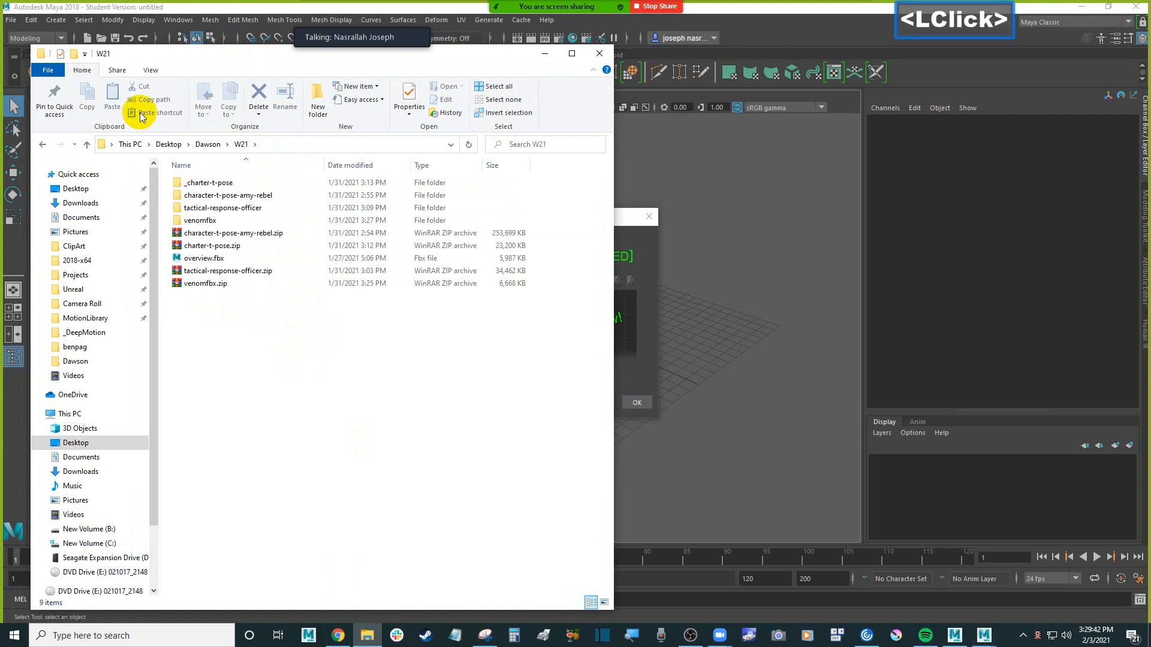
Create a folder named motionbuilder_class in the W21 folder
left_click(318, 96)
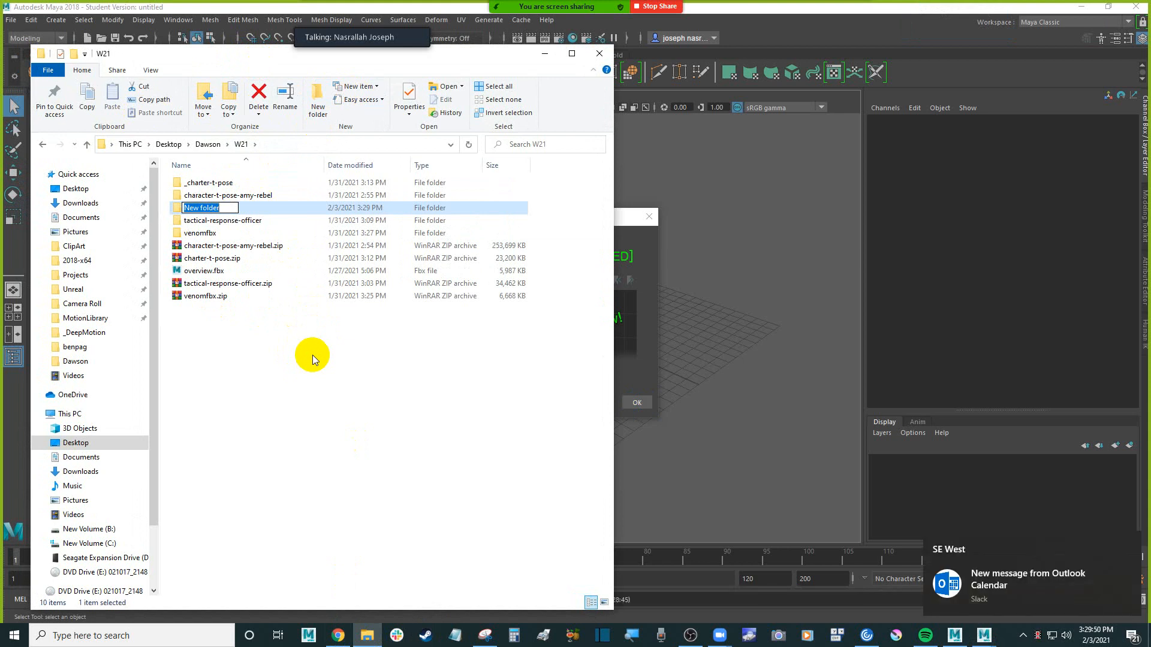
type("motion")
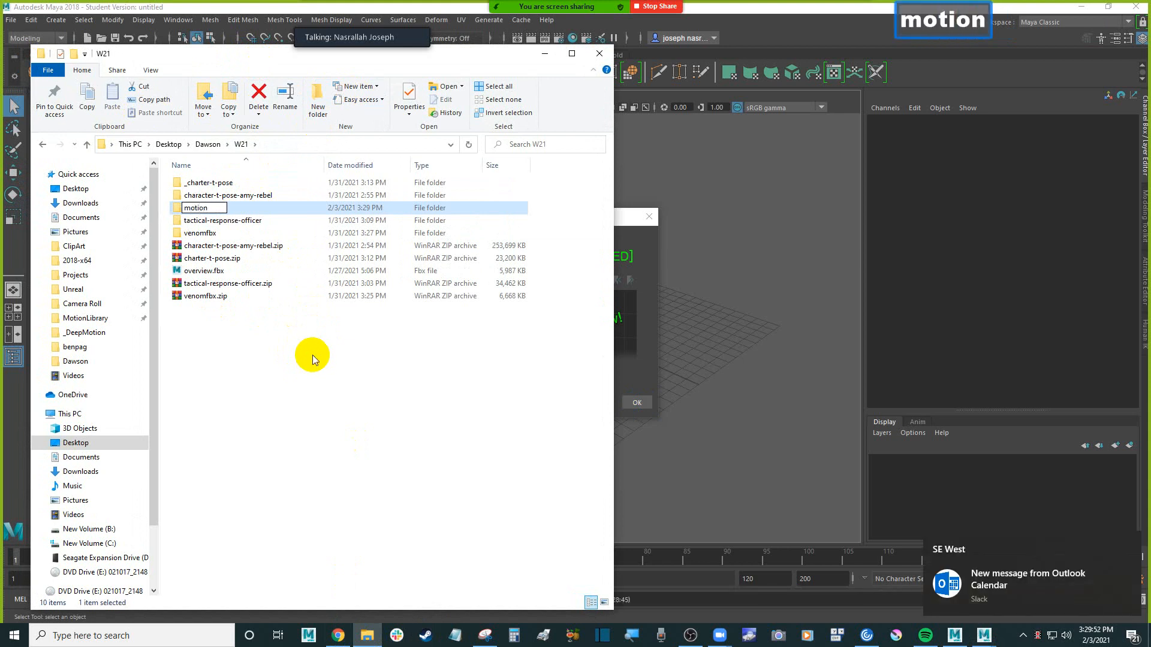
type("builder")
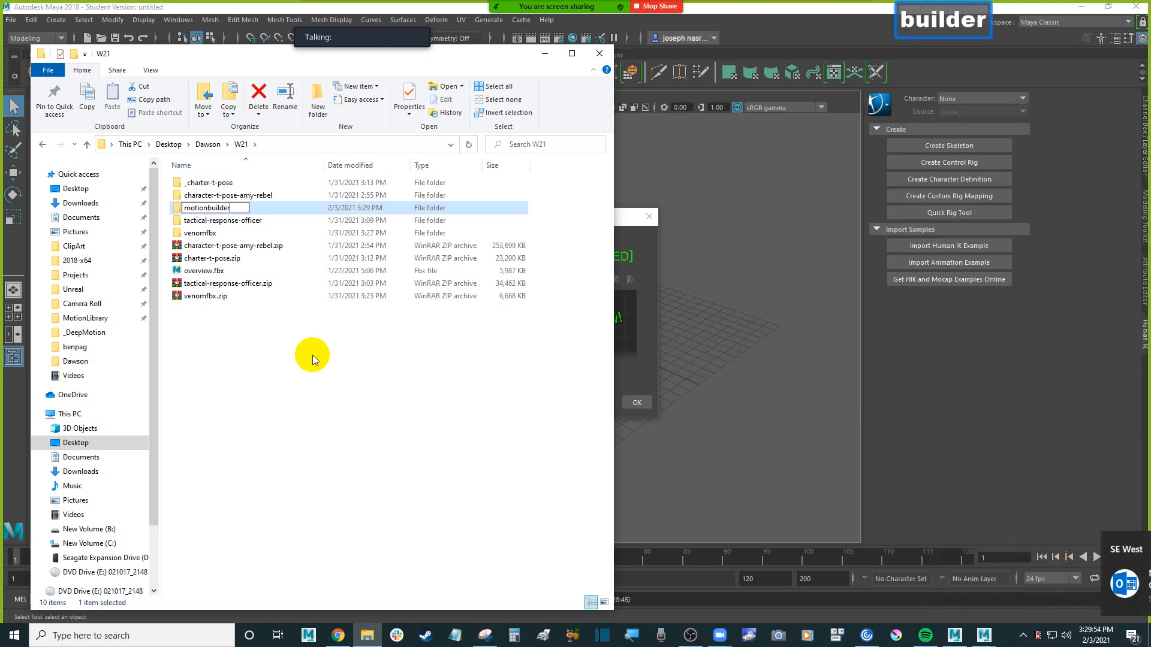
type("_class")
key("Return")
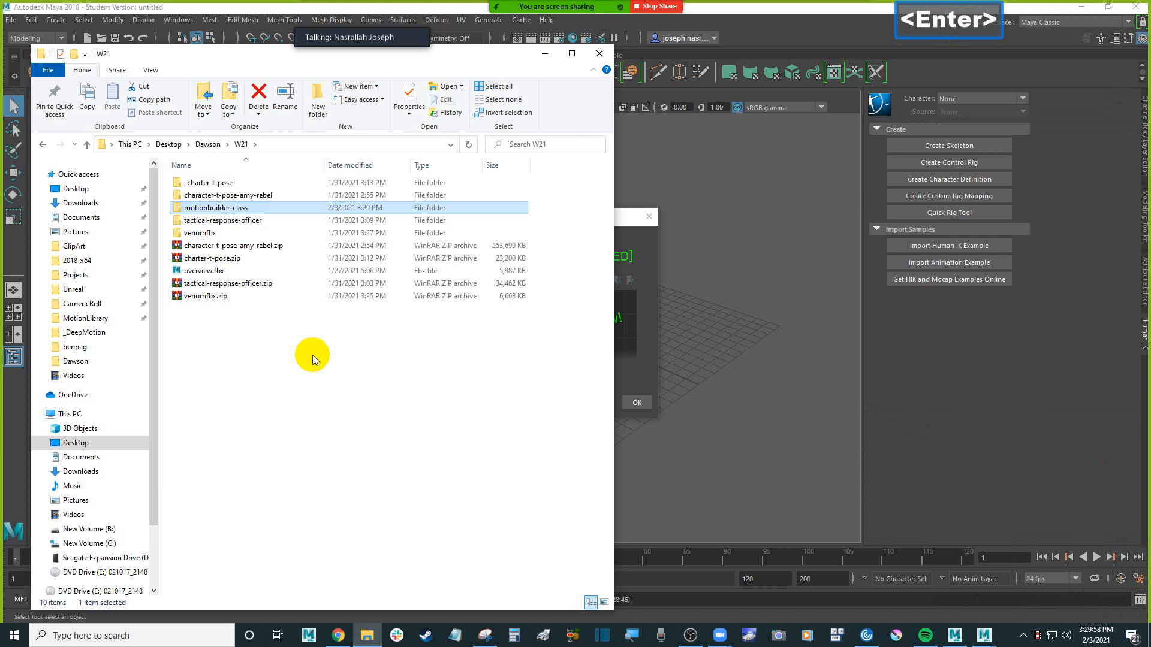
Open the motionbuilder_class folder and create a subfolder named characters in it
key("Return")
left_click(317, 98)
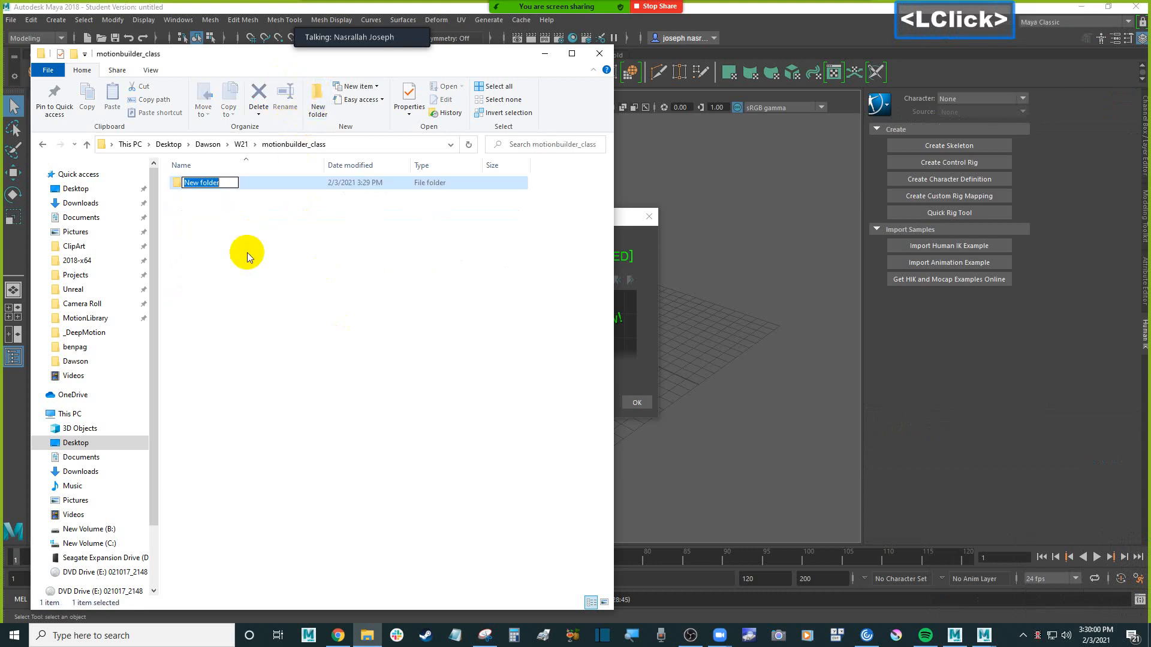
type("characters")
key("Return")
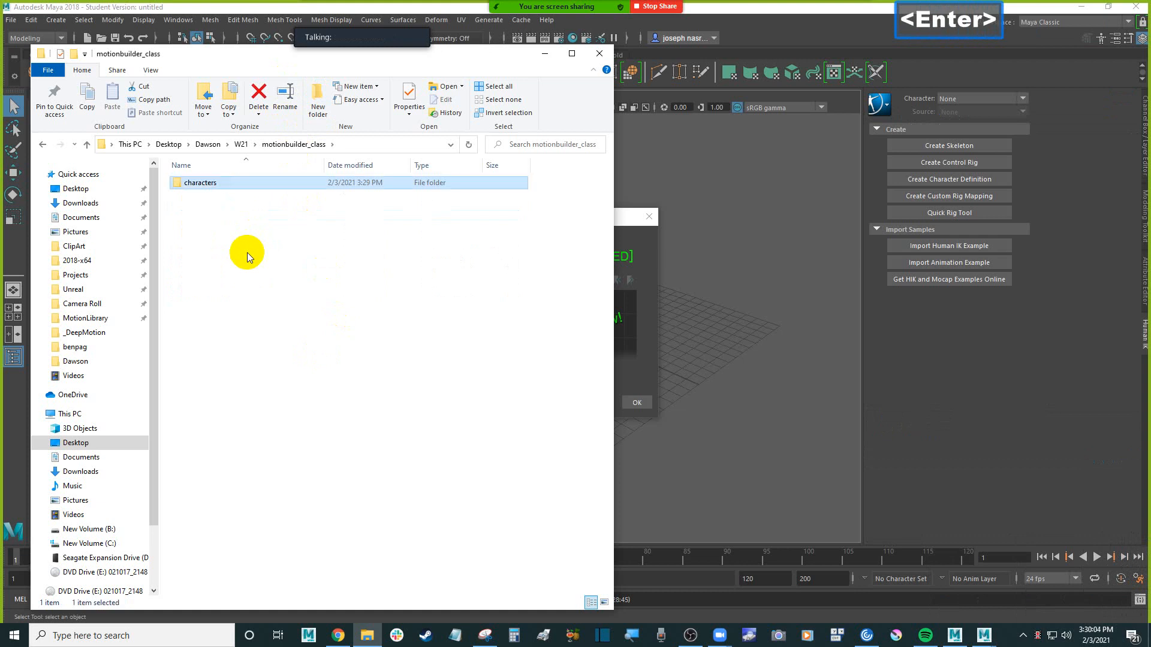
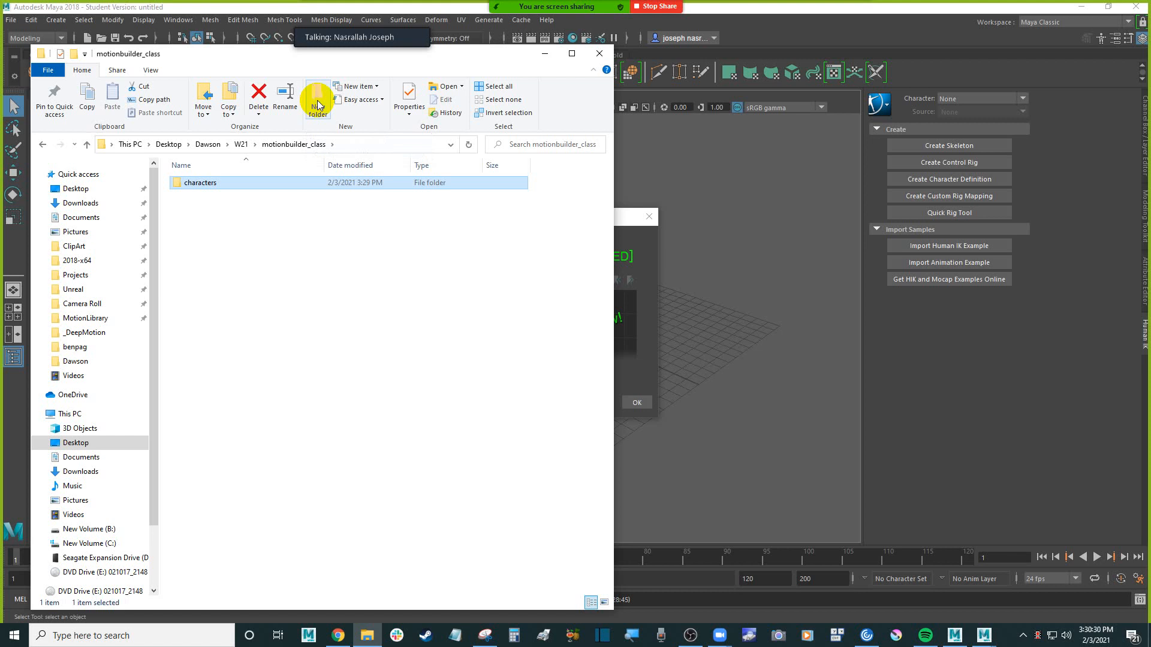
Create a subfolder named anim_mixamo in the motionbuilder_class folder
left_click(314, 296)
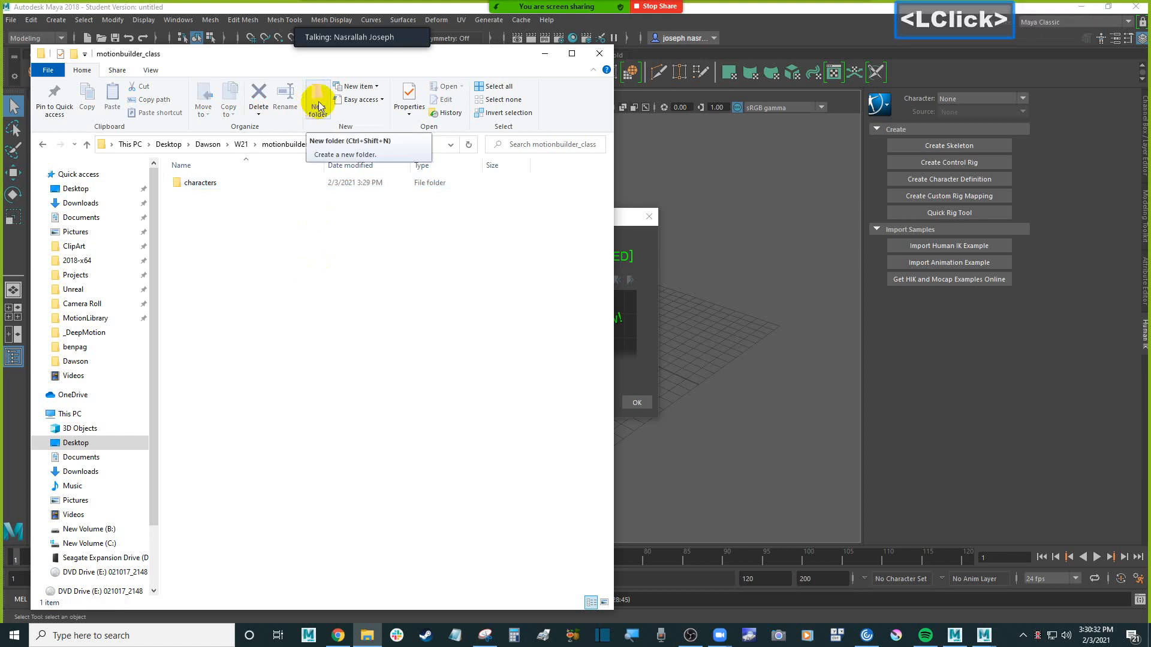
left_click(319, 106)
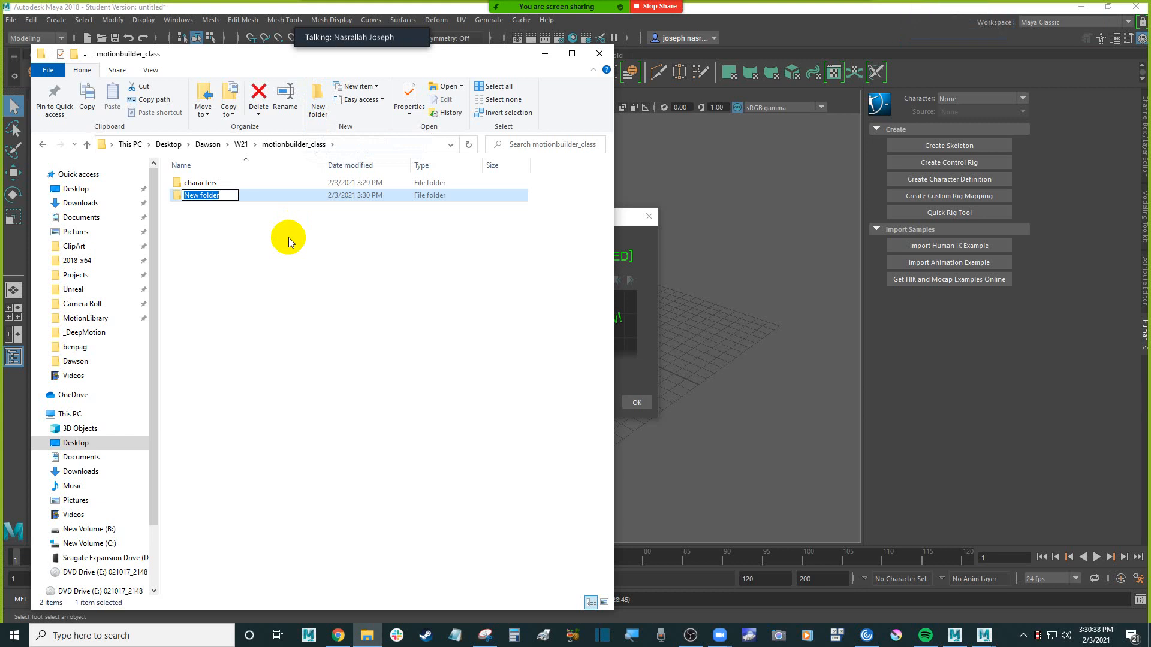
type("anim")
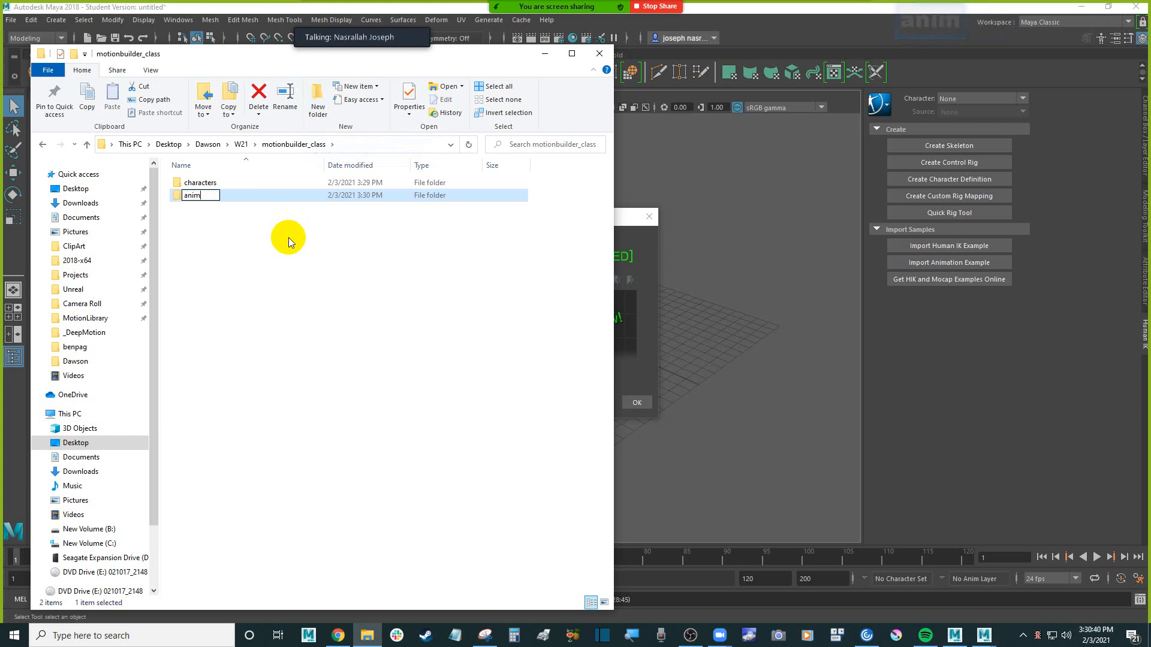
type("_mixamo")
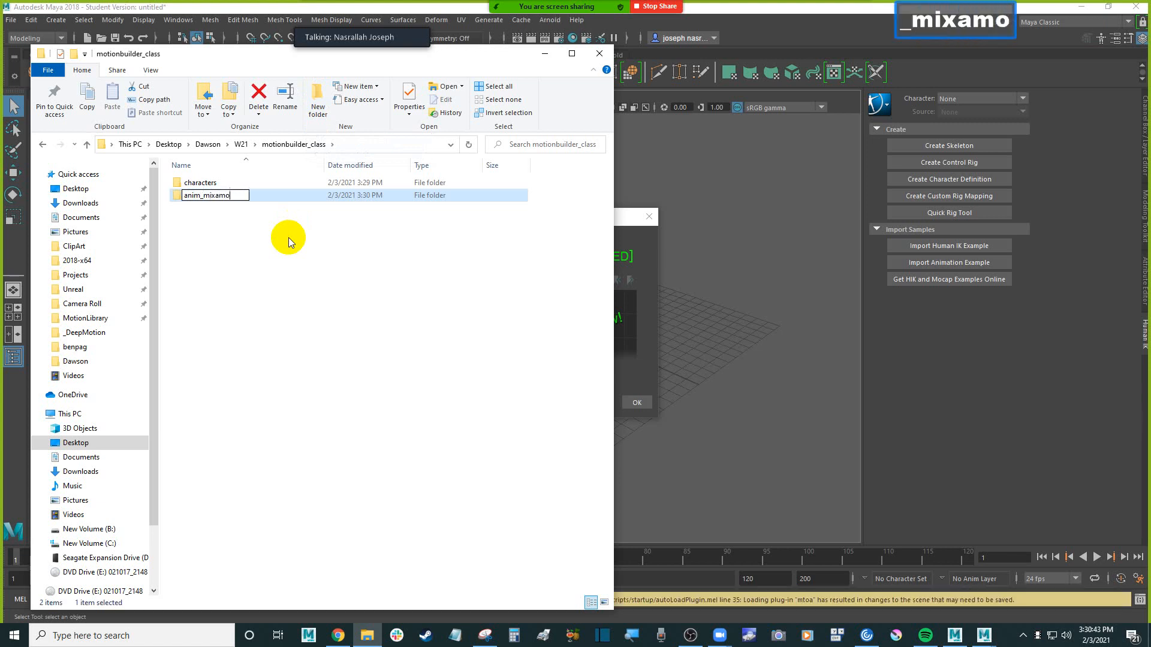
key("Return")
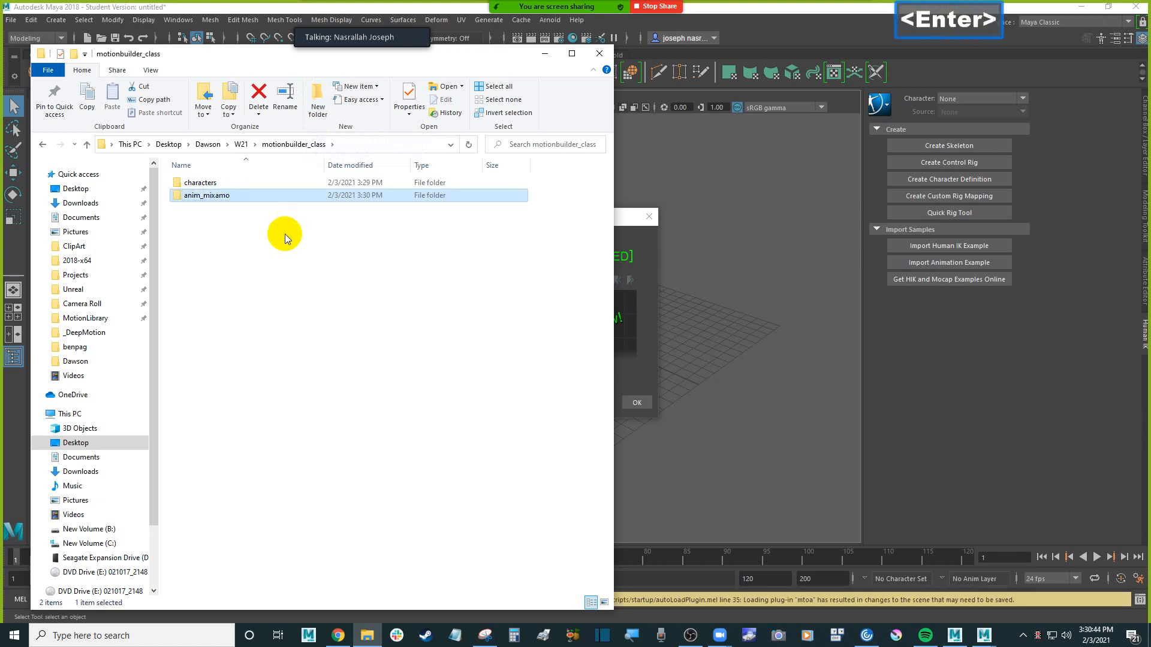
Create another subfolder named anim_clips in the motionbuilder_class folder
left_click(317, 100)
type("anim_clips")
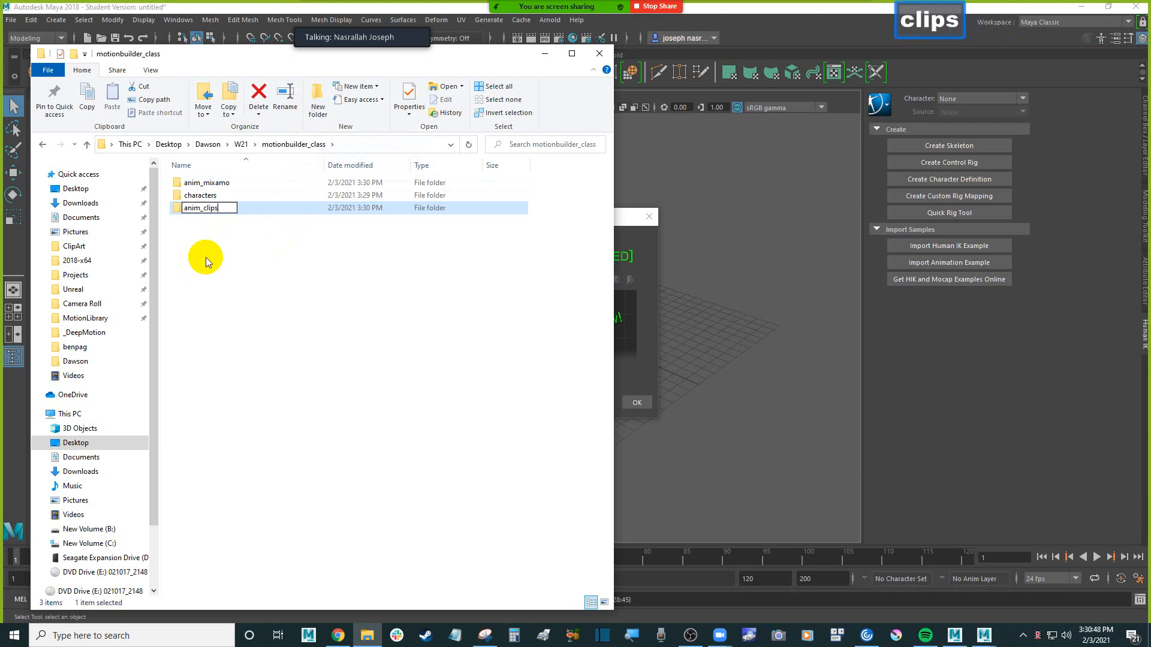
key("Return")
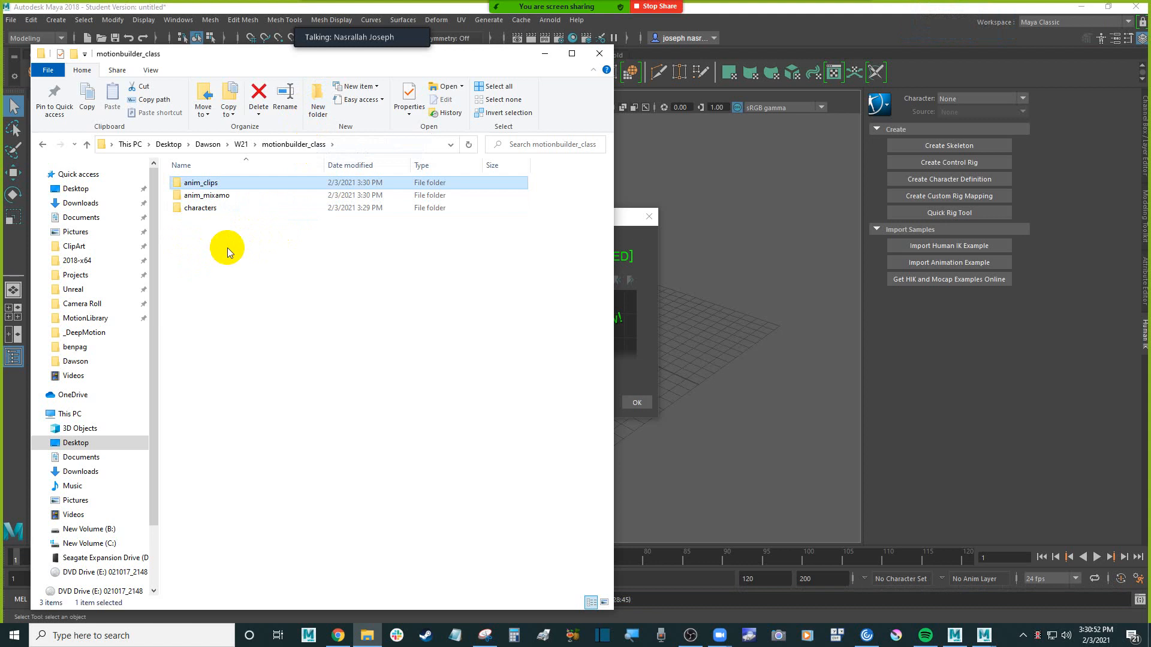
Add a subfolder named assembly to the motionbuilder_class folder
left_click(231, 249)
left_click(319, 102)
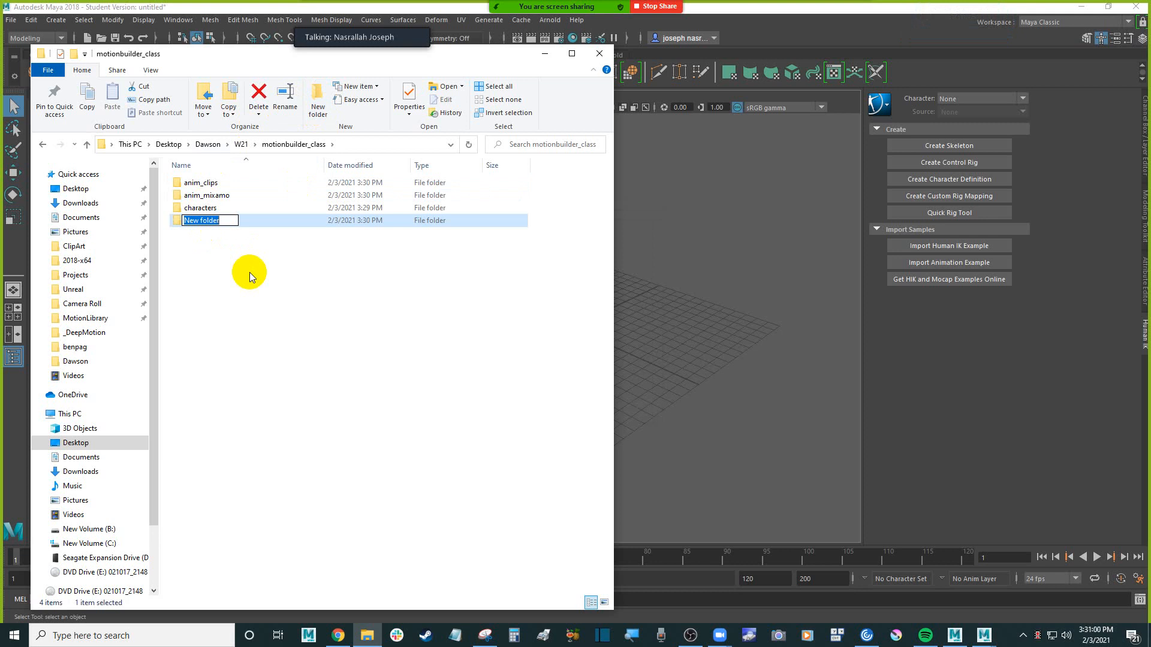
type("asse")
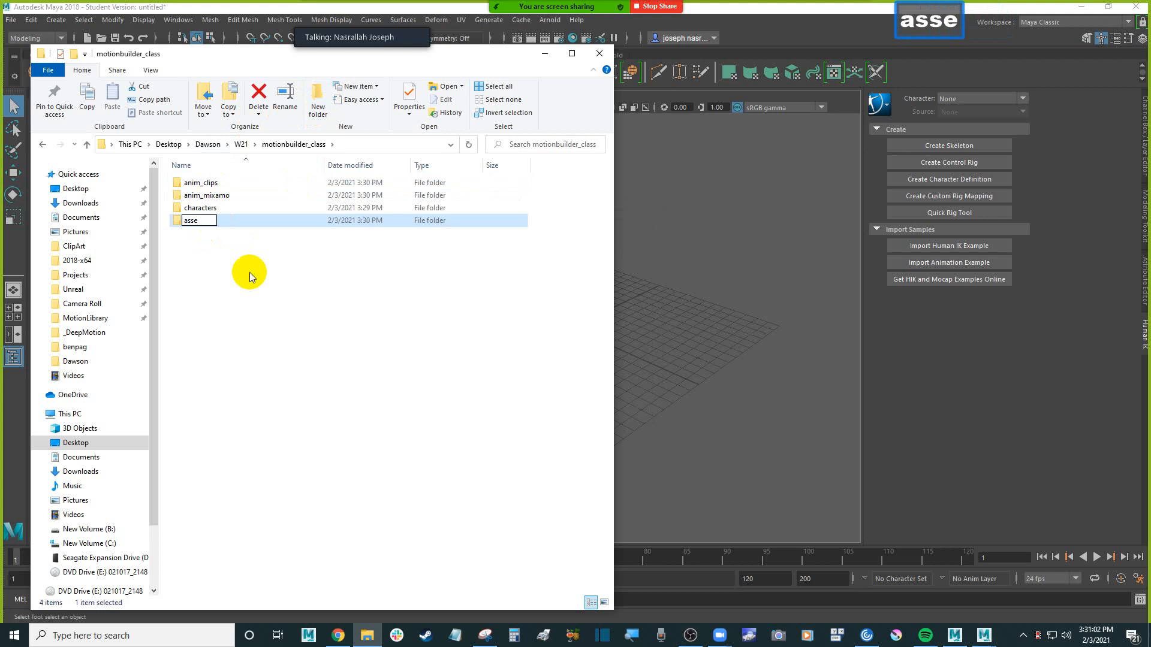
type("b")
key("BackSpace")
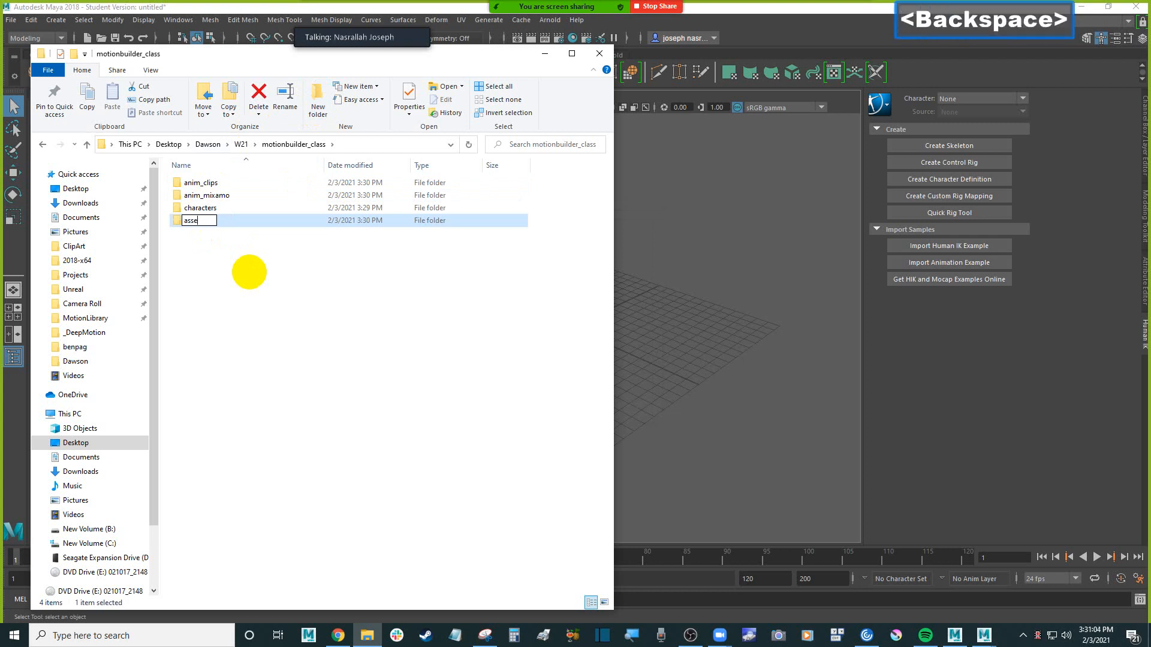
type("mbly")
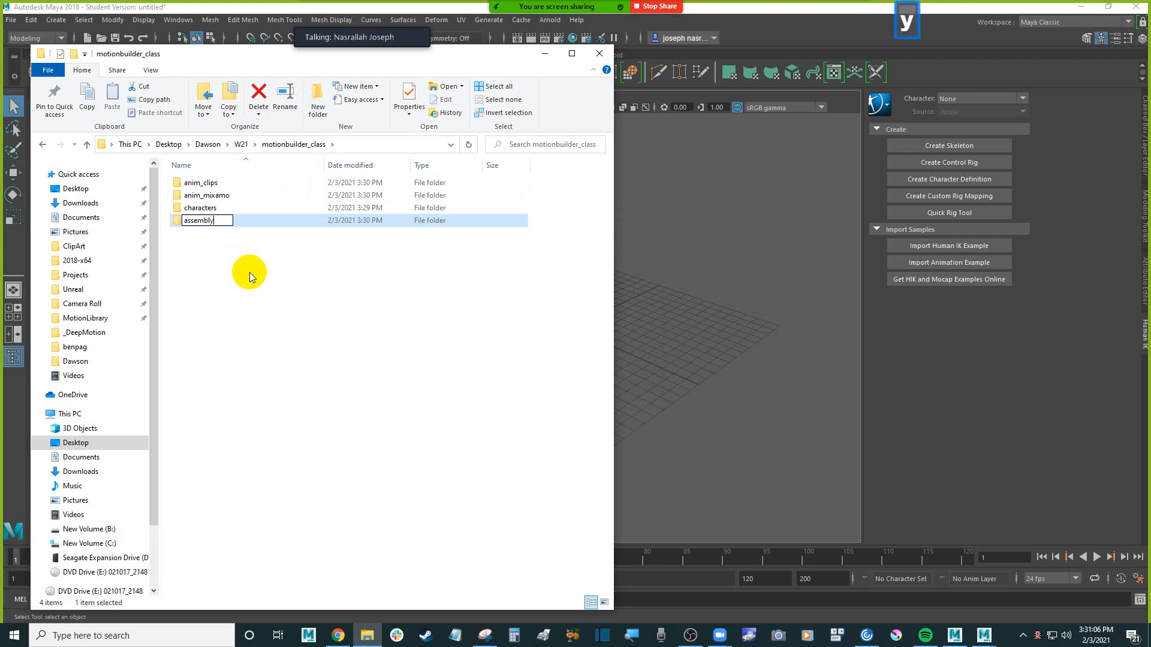
key("Return")
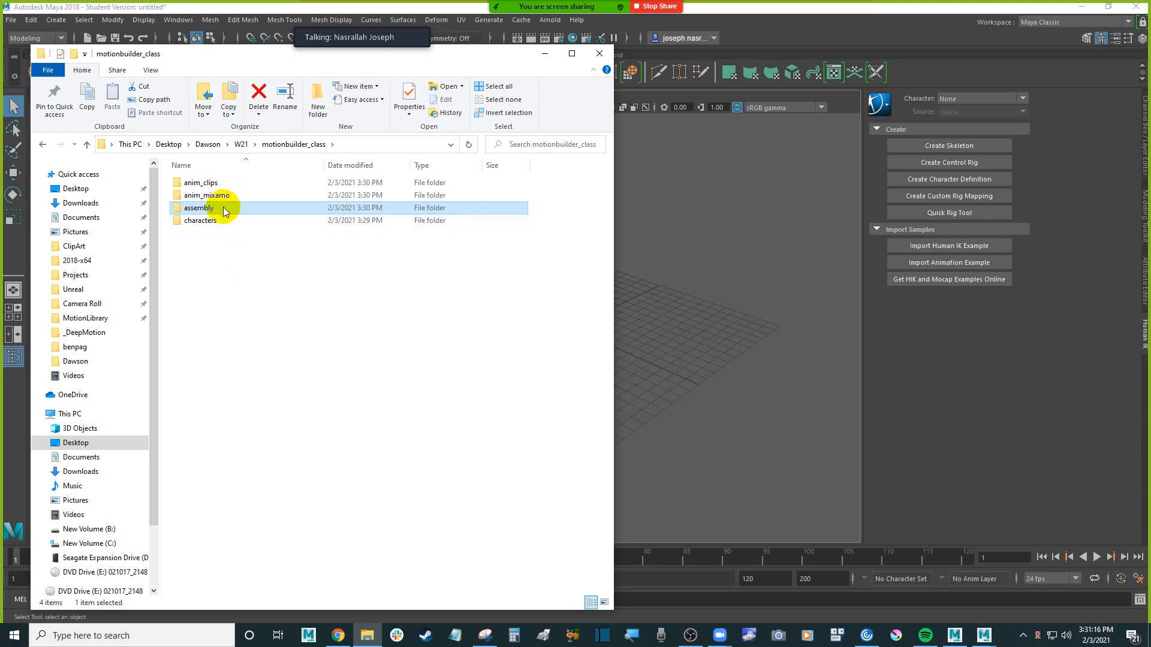
Add a subfolder named props to the motionbuilder_class folder
left_click(280, 307)
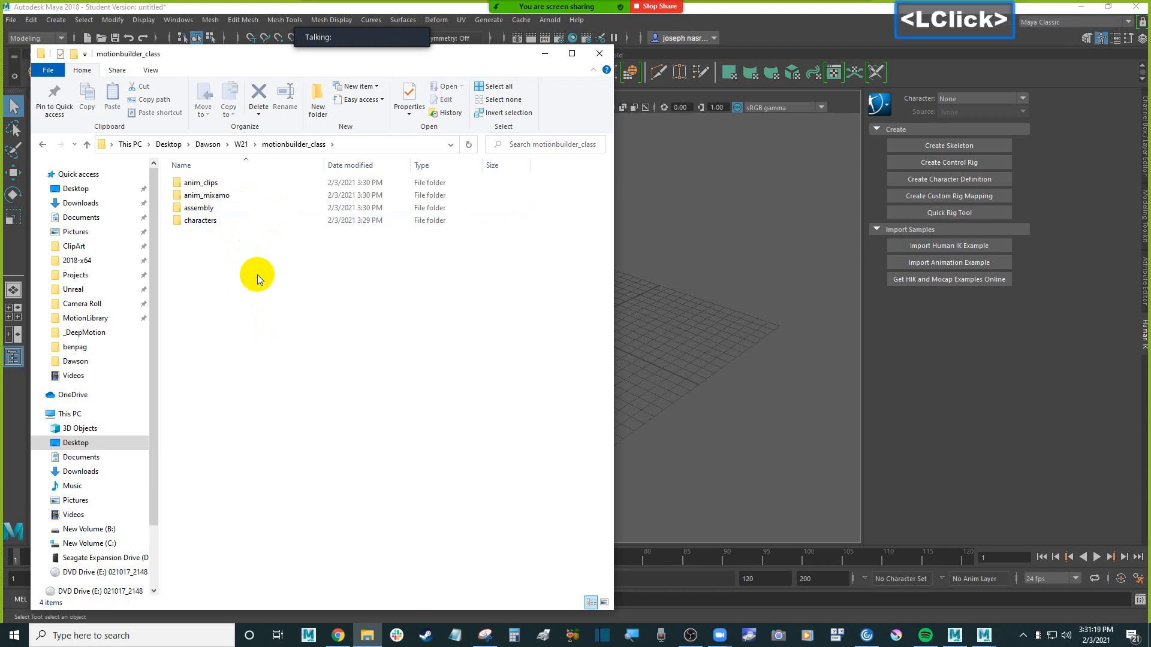
left_click(322, 98)
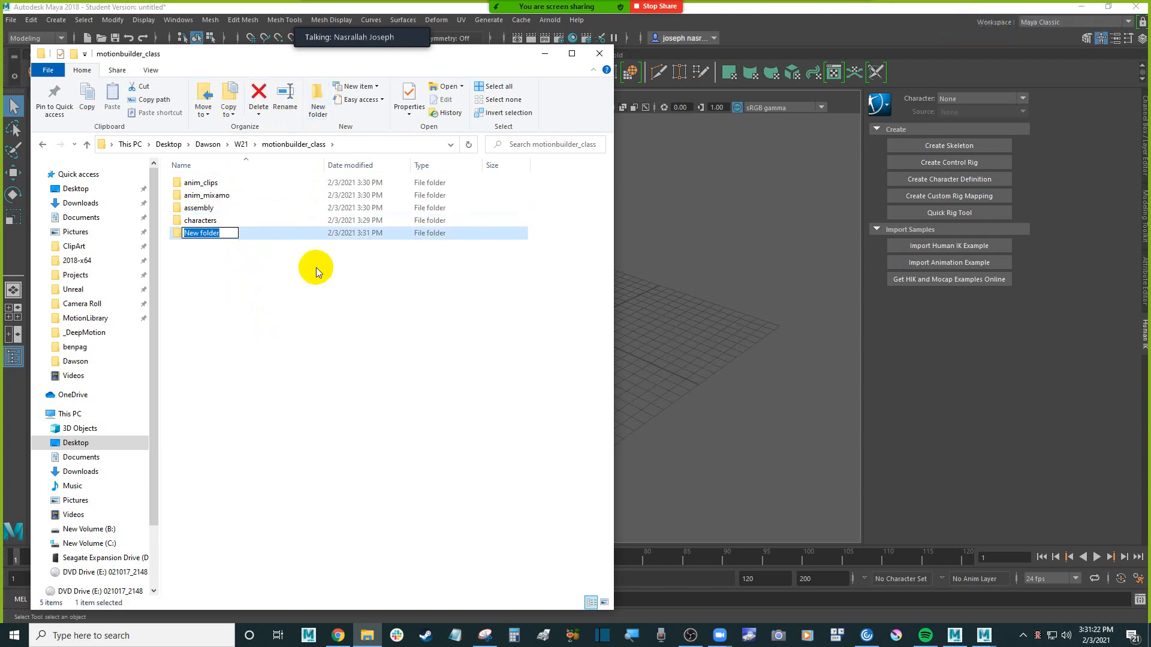
type("porp")
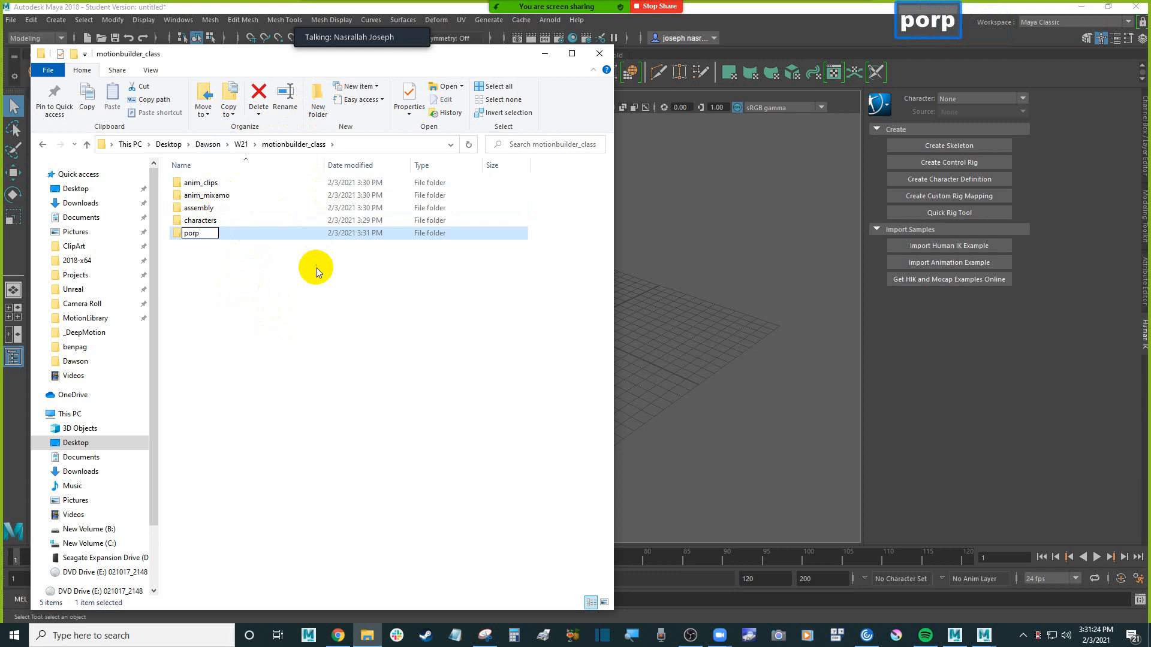
key("BackSpace")
key("BackSpace")
key("BackSpace")
type("rops")
key("Return")
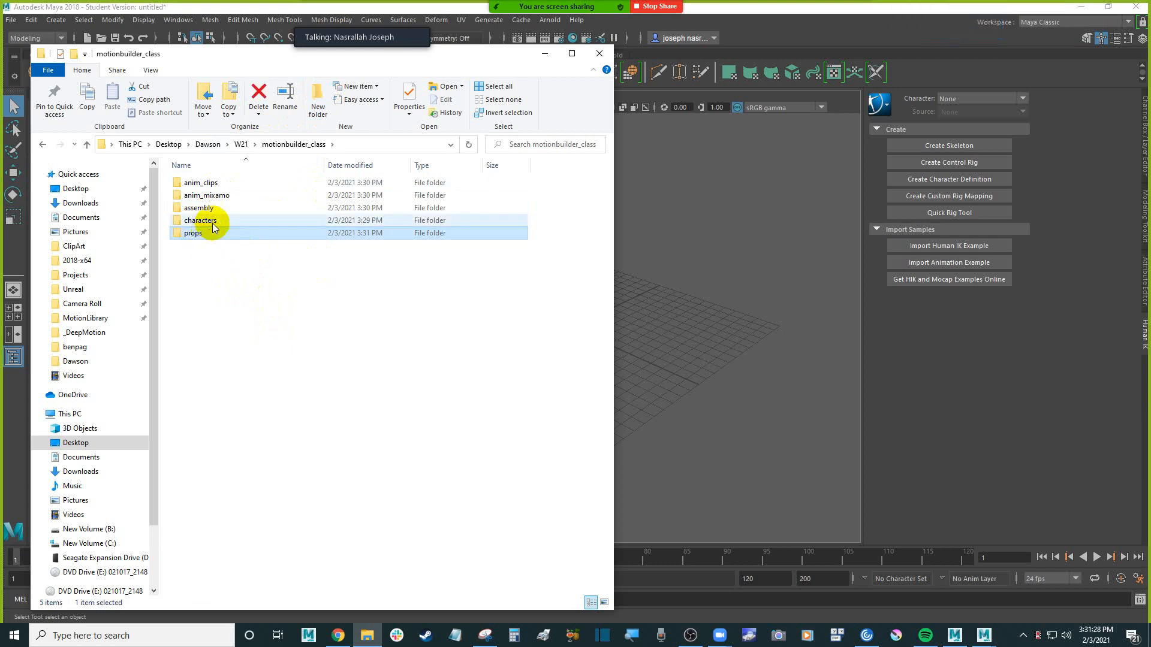
left_click(214, 223)
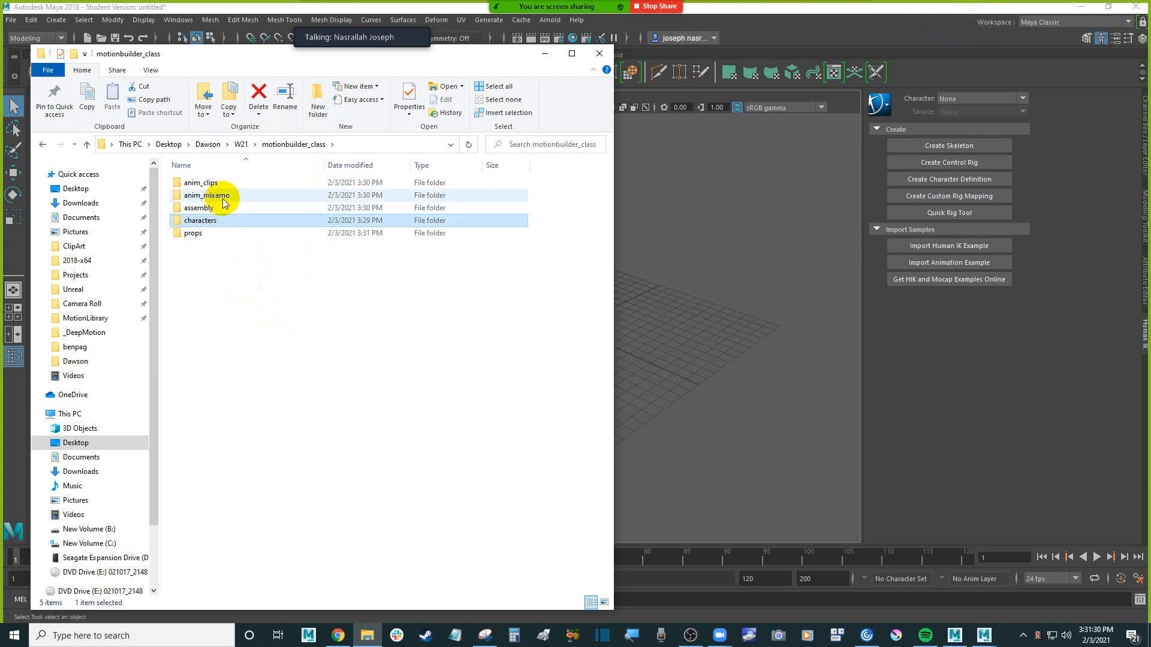
left_click(222, 198, "ctrl")
left_click(722, 293)
left_click(570, 276)
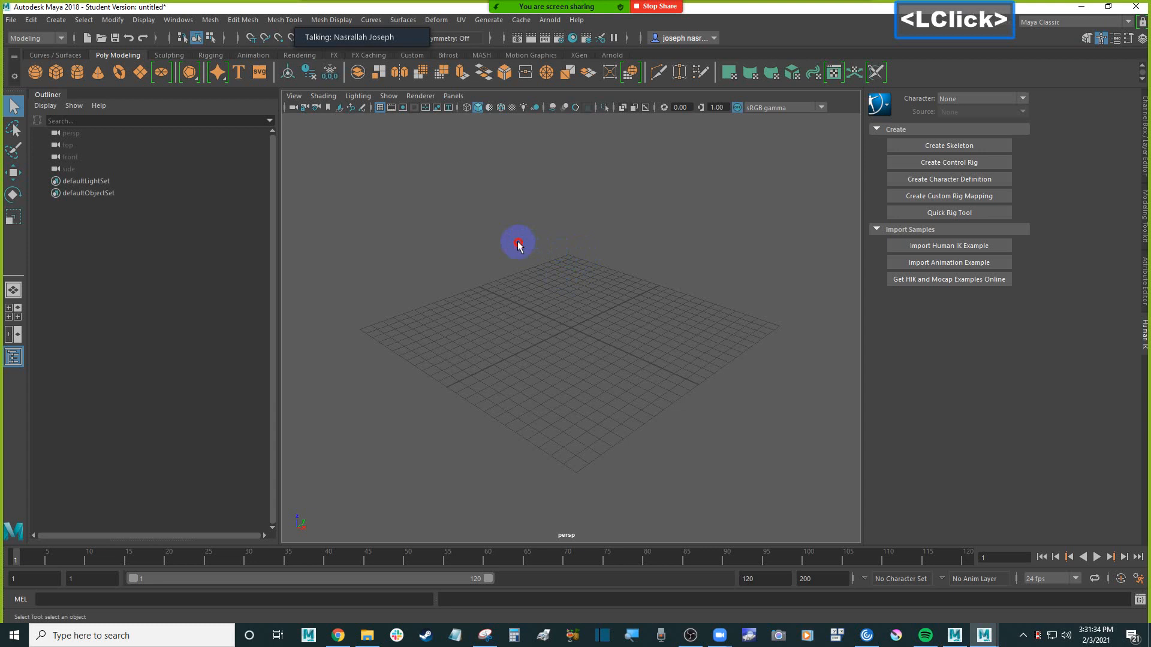
left_click(367, 635)
left_click(283, 357)
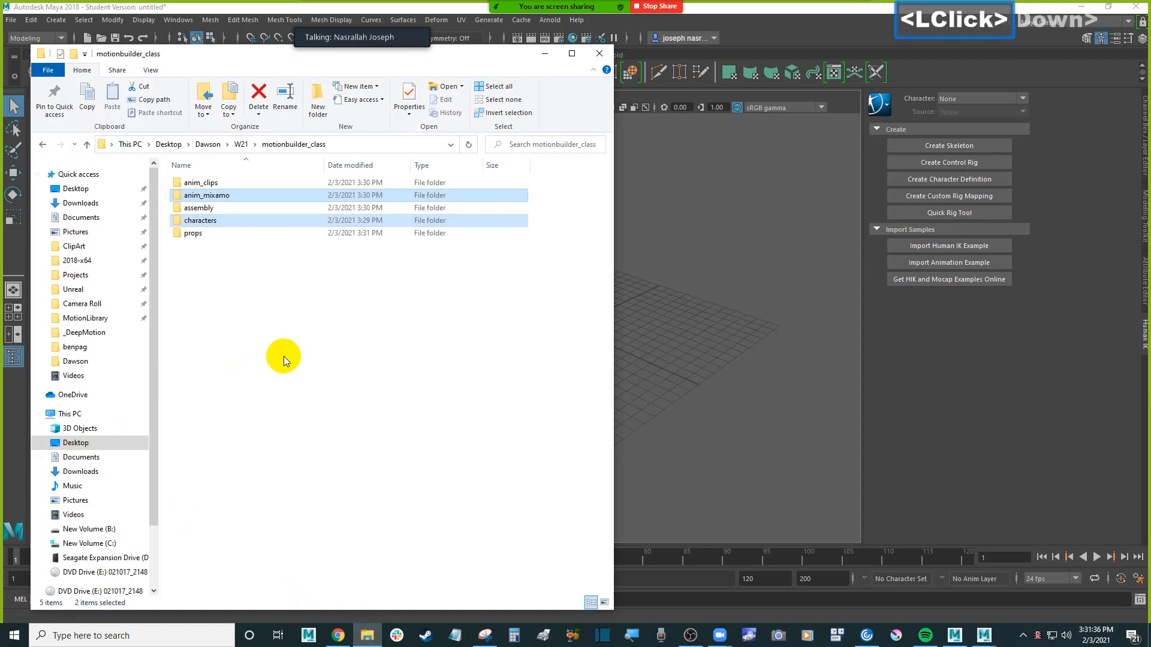
Import the Venom FBX from the W21 folder's venomfbx/source/Venom subfolder into the Maya scene and dismiss the import warnings
left_click(248, 146)
left_click(242, 145)
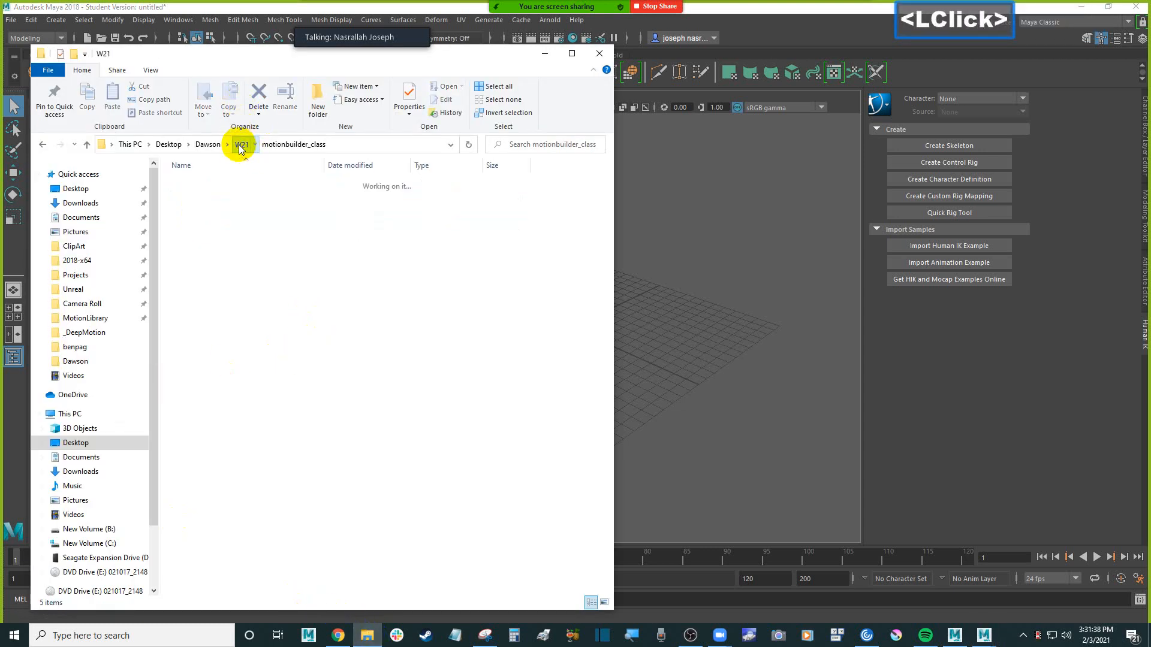
double_click(227, 236)
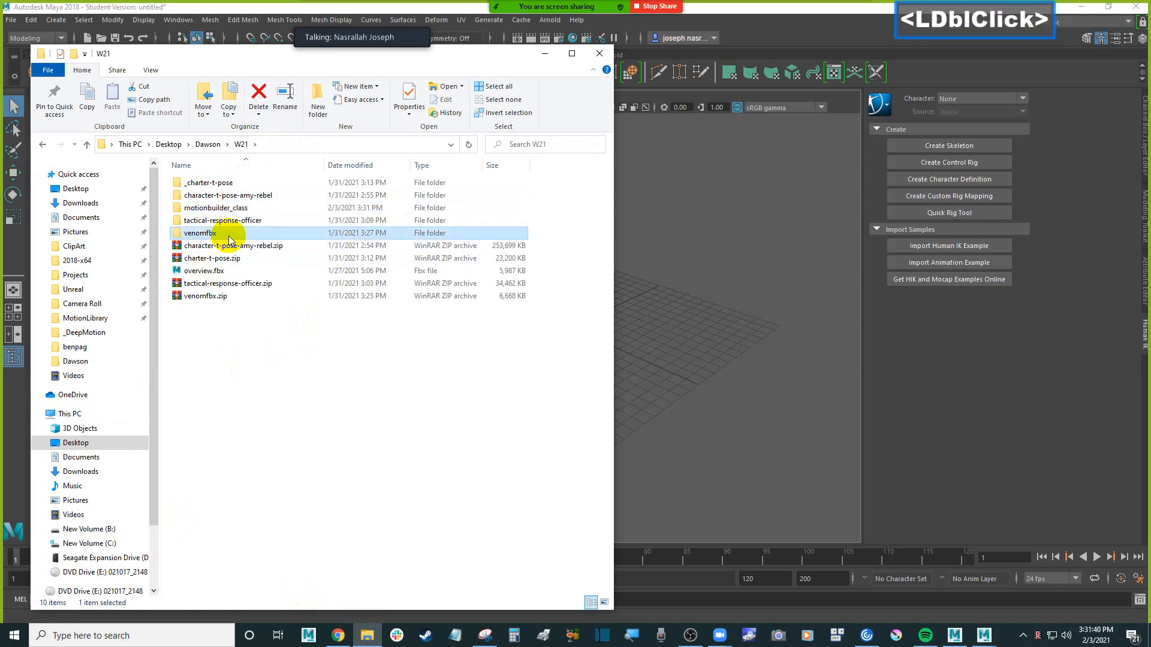
double_click(209, 185)
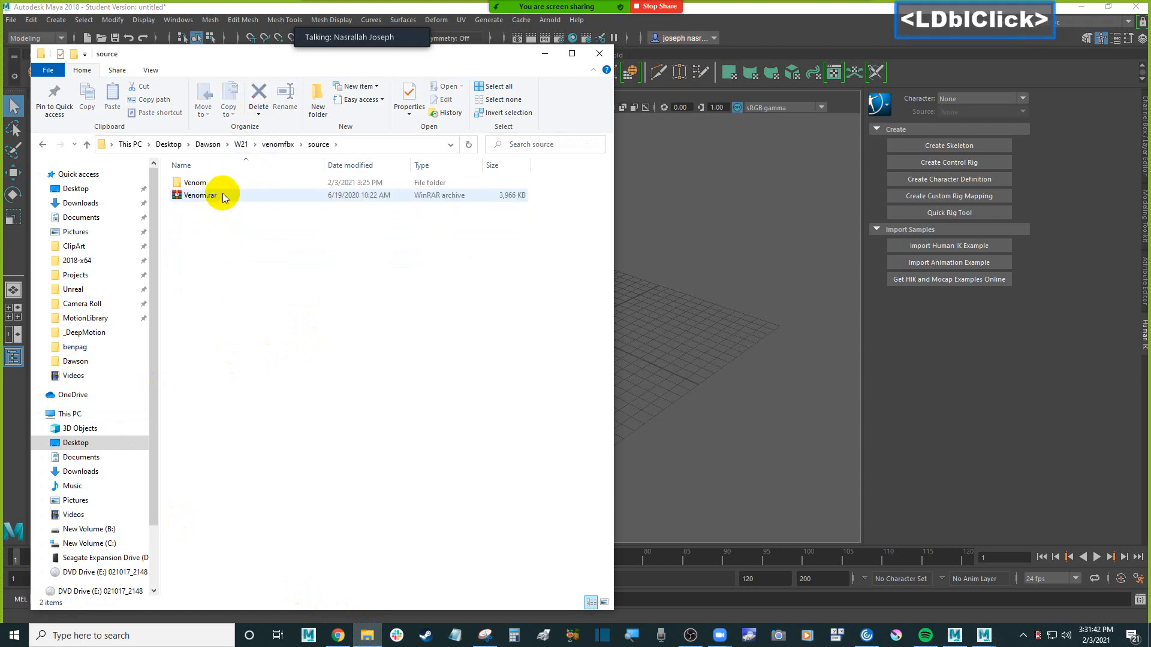
double_click(210, 185)
left_click_drag(226, 196, 733, 256)
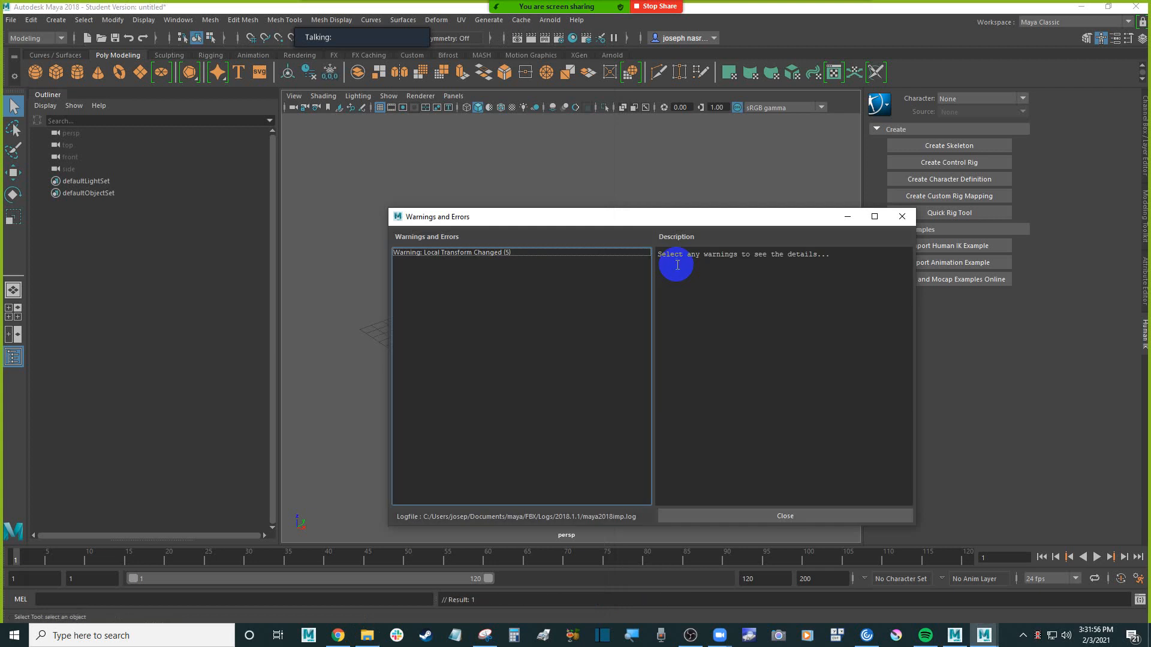
left_click(812, 518)
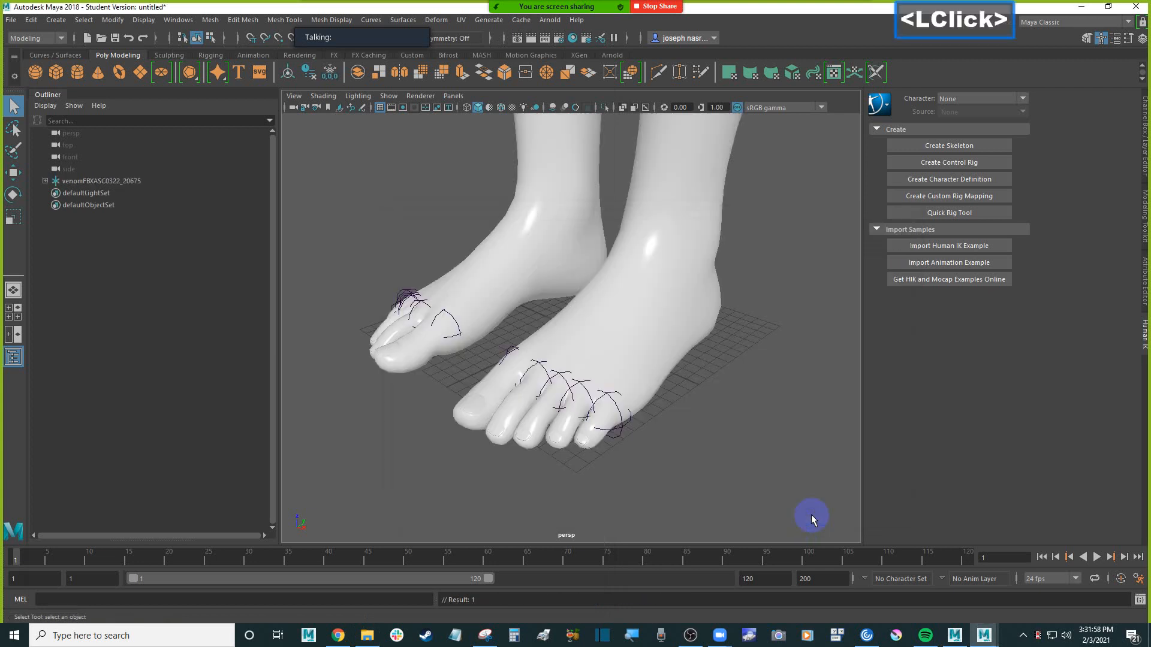
Turn on textured display in the perspective view and bring the Venom character into frame
left_click(513, 108)
scroll(404, 198, "down", 2)
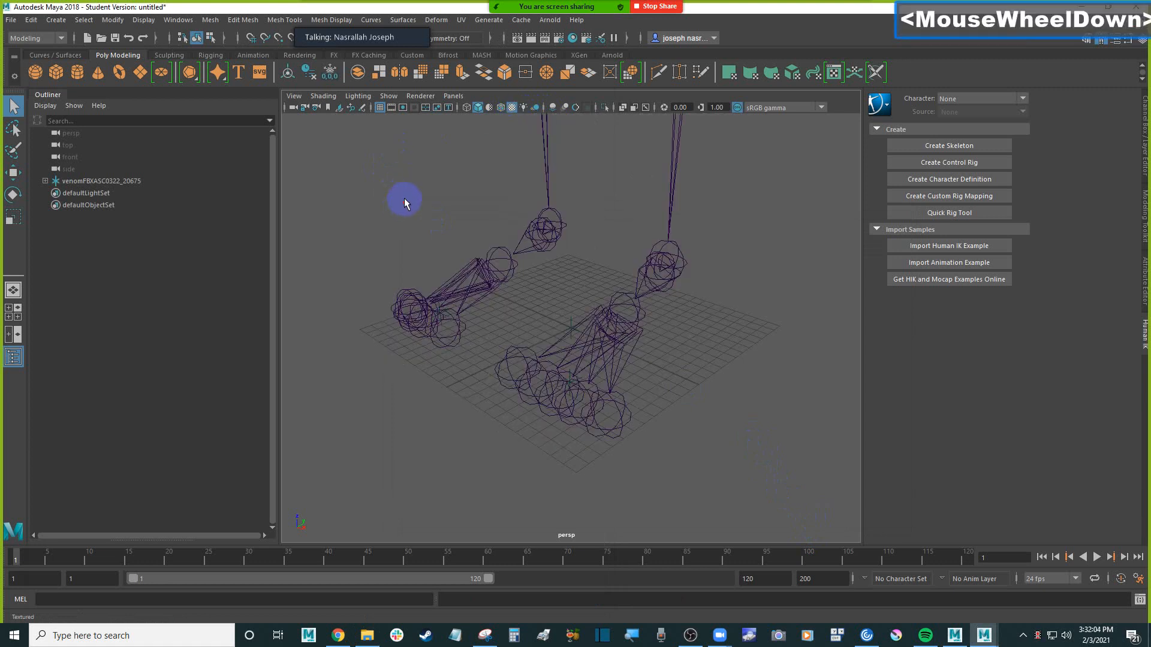
middle_click_drag(462, 198, 450, 287, "alt")
scroll(539, 265, "down", 3)
left_click_drag(552, 264, 534, 268, "alt")
scroll(516, 267, "up", 2)
middle_click_drag(517, 268, 488, 301, "alt")
mouse_move(488, 301)
left_mouse_down("alt")
mouse_move(470, 278)
mouse_move(488, 285)
left_mouse_up("alt")
scroll(488, 284, "up", 3)
Expand venomFBXASC0322_20675 in the Outliner, select its hip joint, and examine the skeleton and T-pose from the front
left_click(45, 181)
left_click(78, 192)
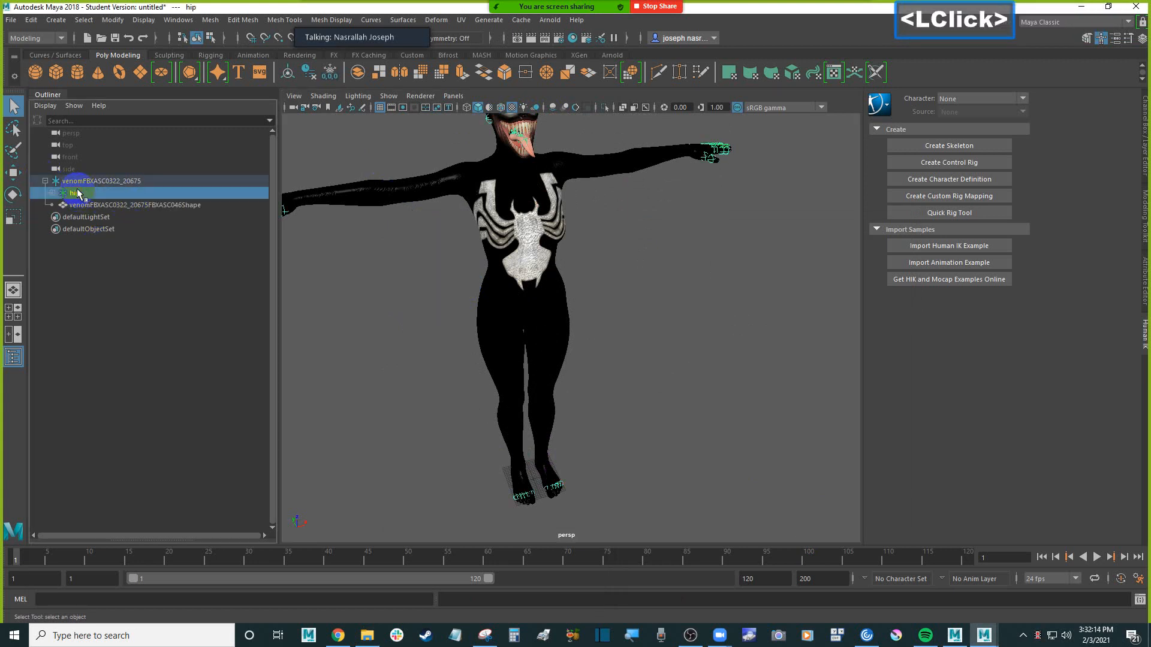
scroll(491, 270, "down", 4)
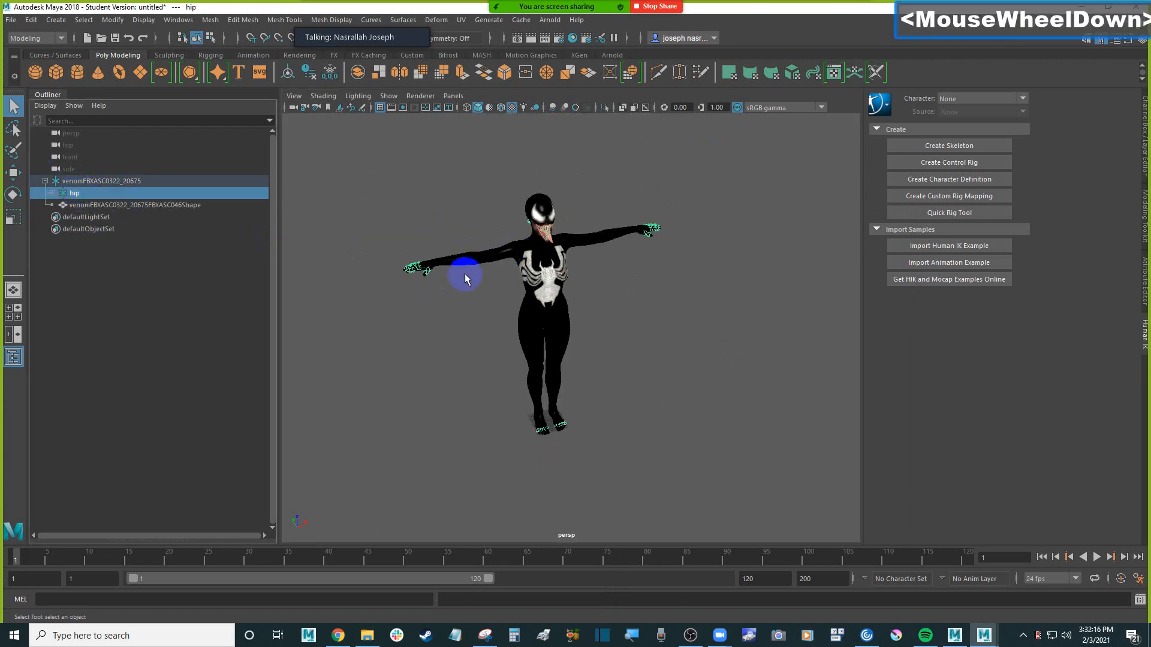
left_click(493, 326)
left_click(665, 336, "ctrl")
left_click_drag(666, 337, 618, 333, "alt")
left_click(618, 333)
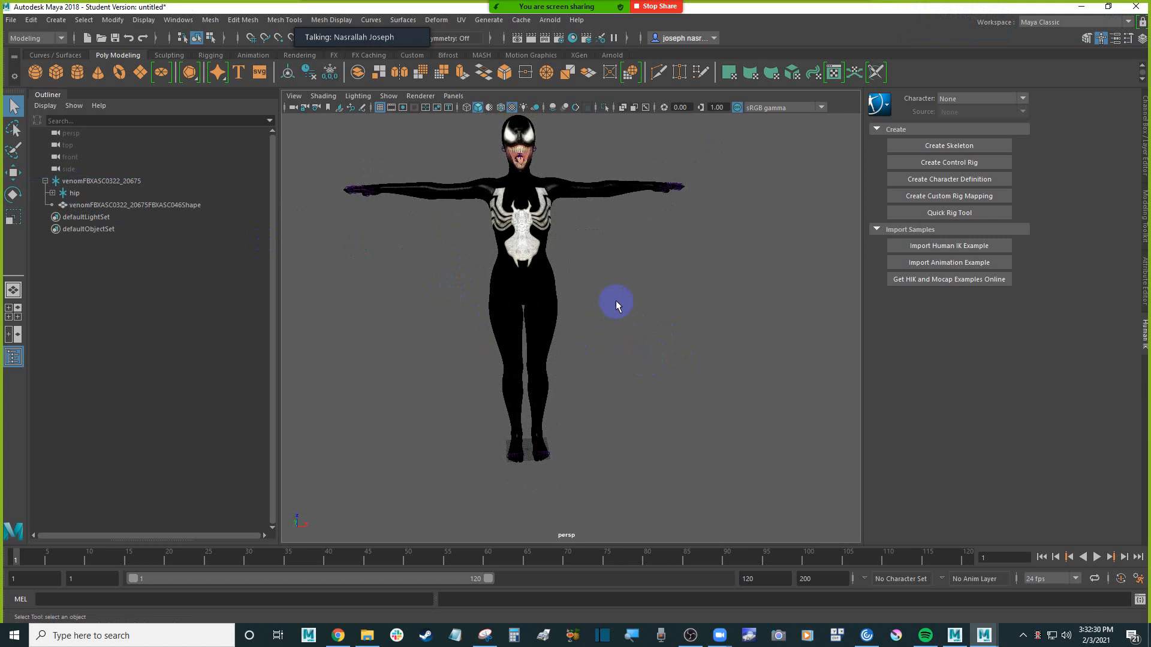
left_click(666, 275)
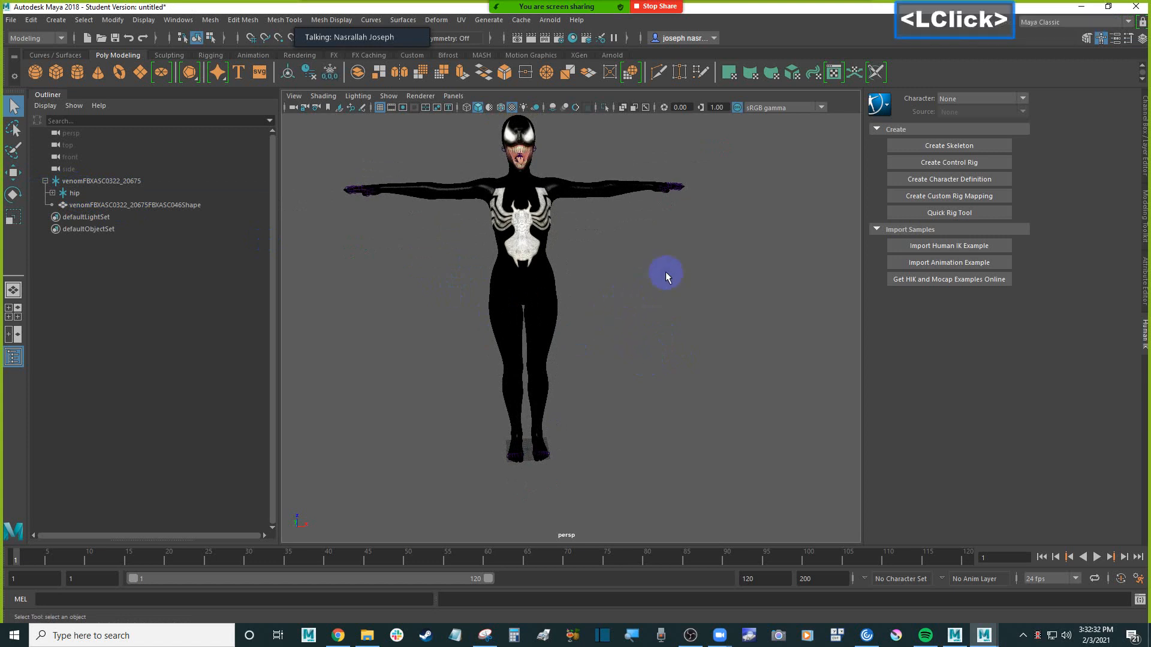
Switch to the four-view layout and fit the whole character in the front view
key("space")
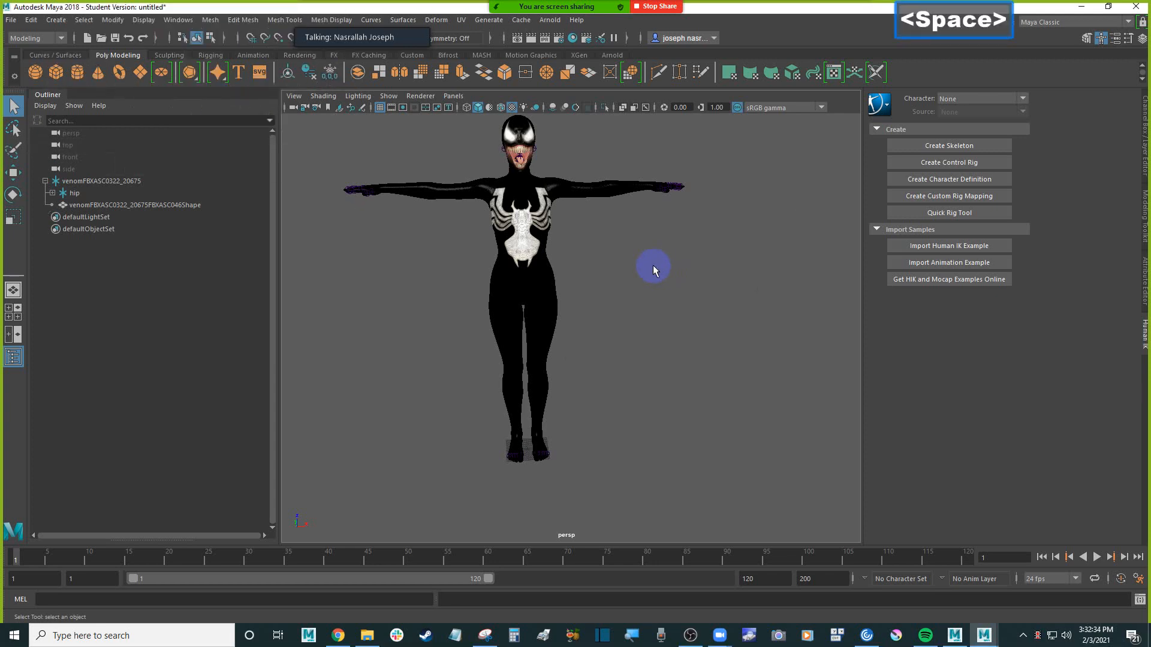
left_click(552, 383)
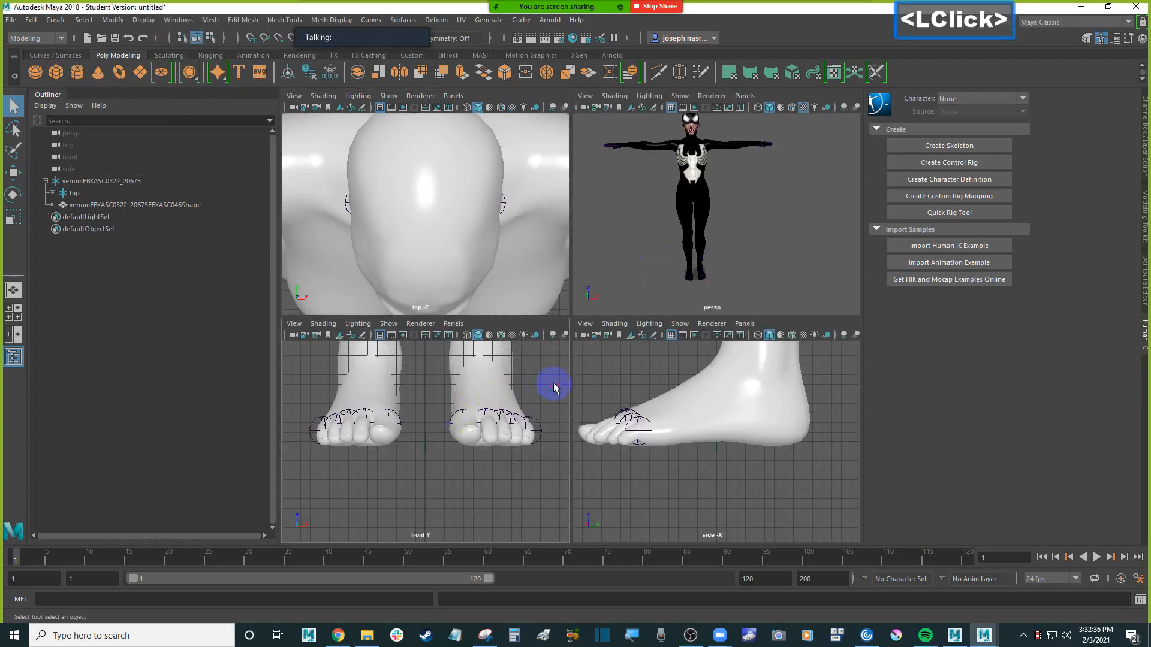
scroll(542, 376, "down", 5)
key("alt")
middle_click_drag(511, 371, 480, 425, "alt")
scroll(486, 440, "down", 2, "alt")
scroll(485, 440, "up", 3, "alt")
scroll(480, 426, "down", 2, "alt")
left_click(507, 429)
Create a polygon cube and move it straight up to the top of the character's head as a height reference
left_click(57, 77)
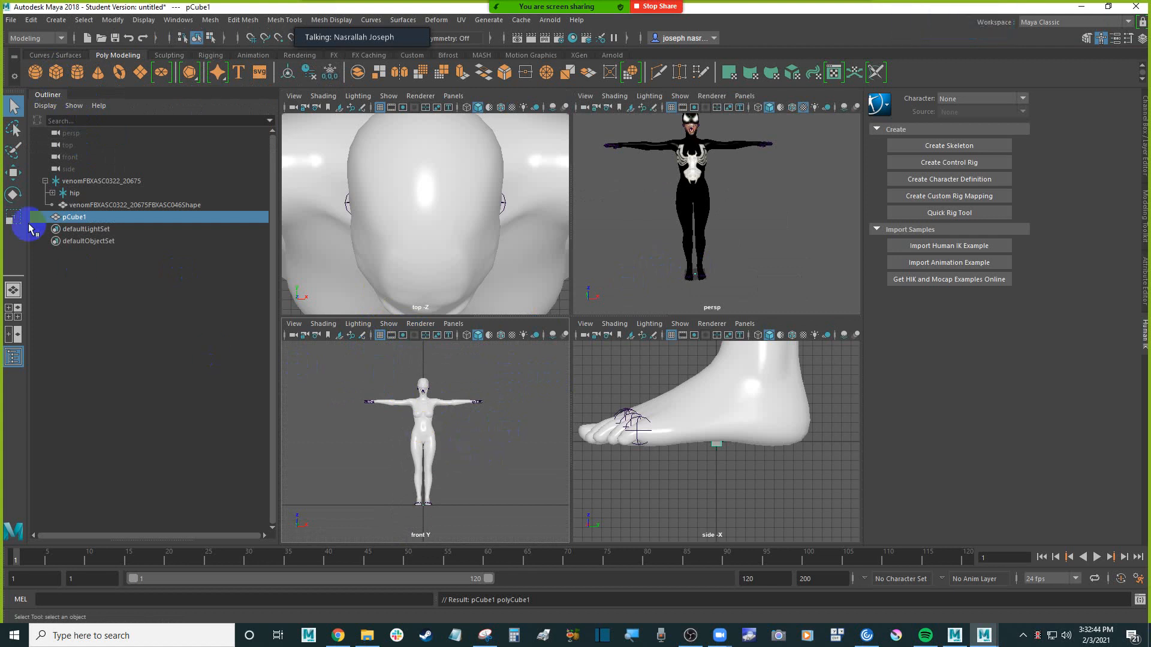
left_click(12, 173)
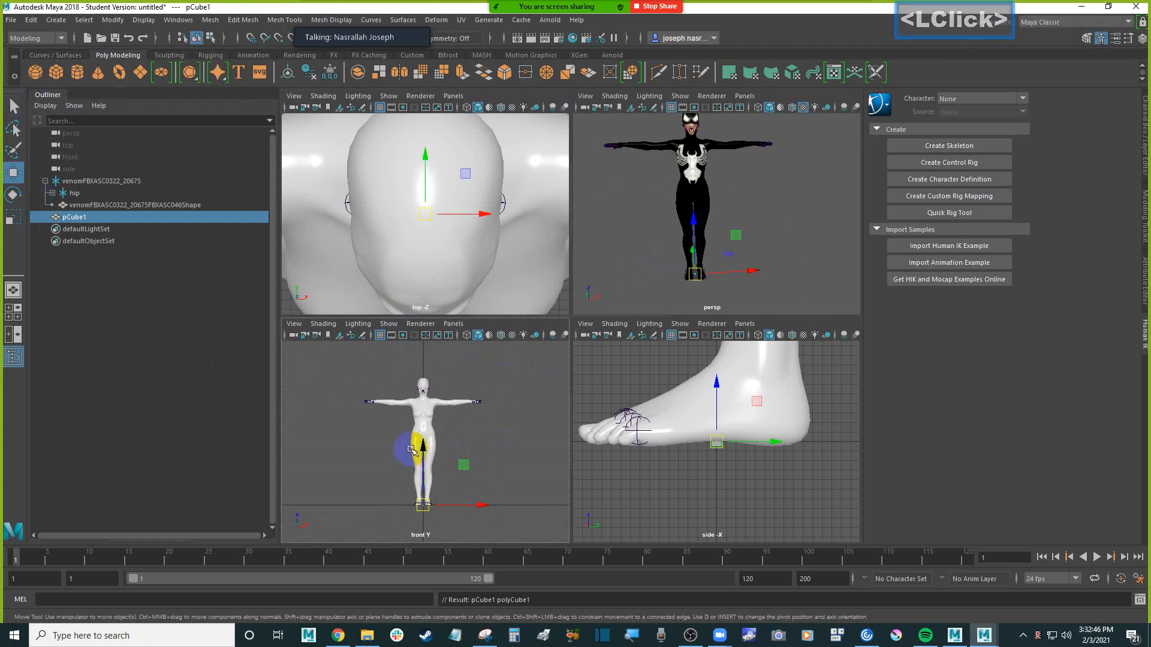
left_click_drag(424, 446, 424, 446)
left_click_drag(429, 339, 433, 316)
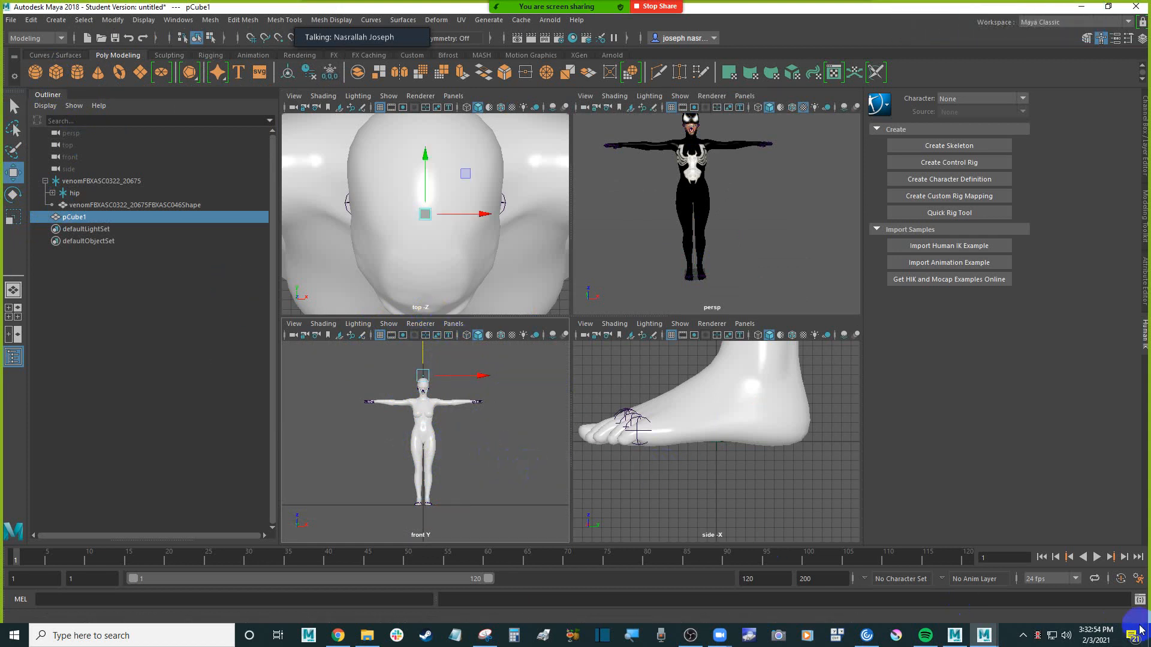
Check the scene's up axis and its linear, angular and time working units in the general application preferences
left_click(1138, 579)
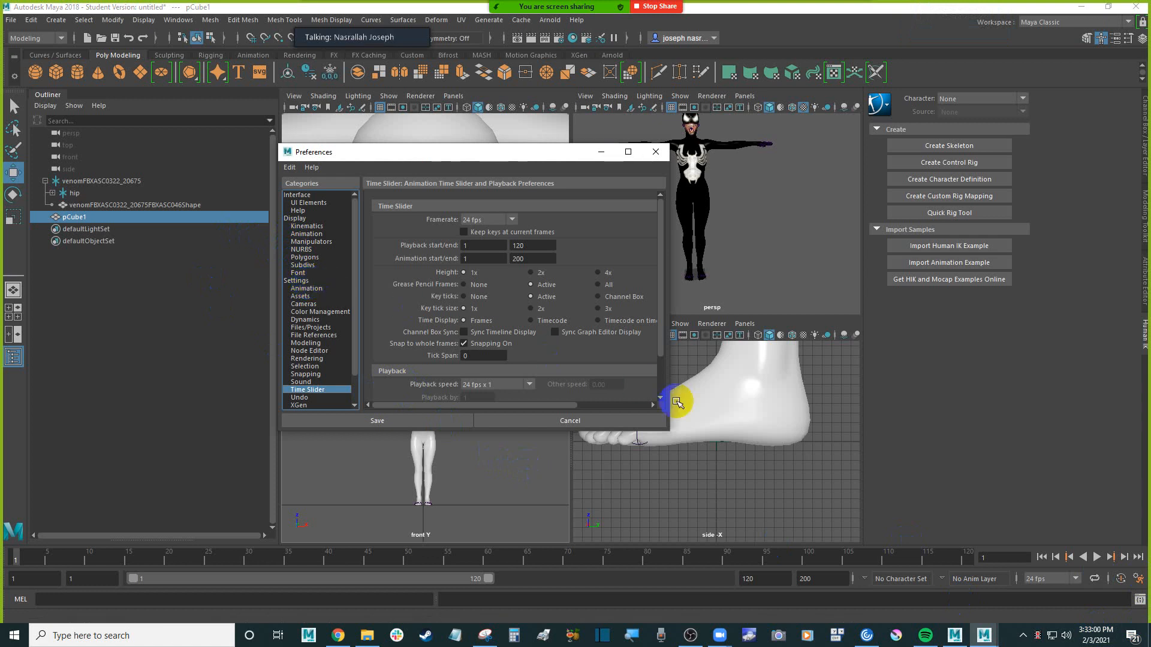
left_click(621, 420)
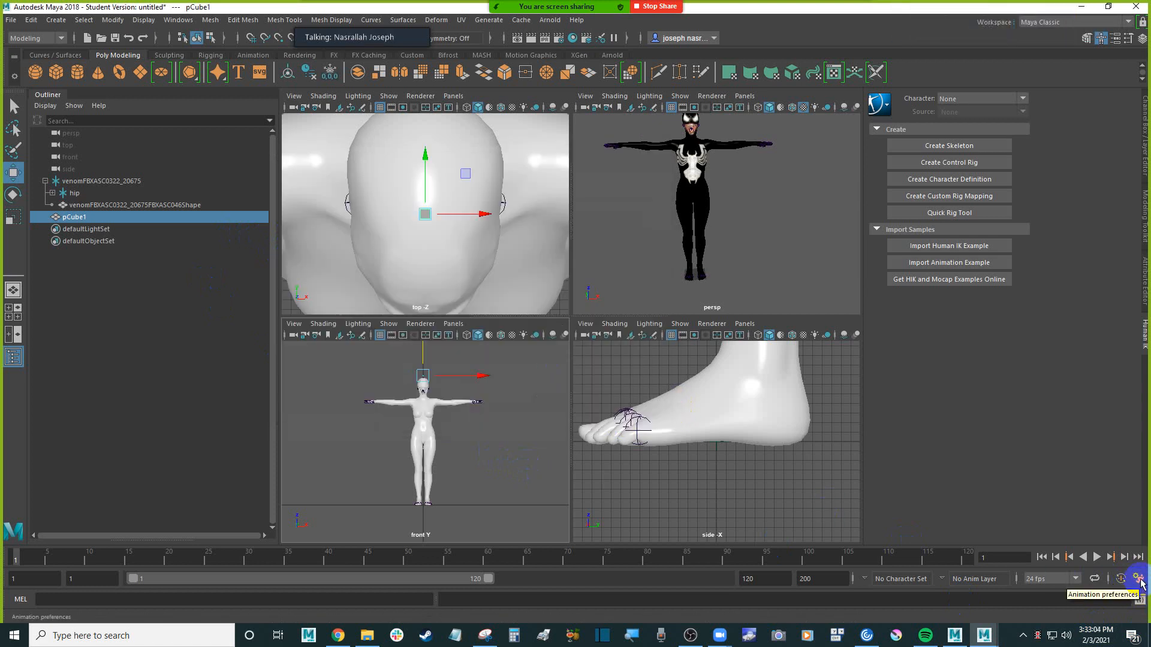
left_click(1139, 580)
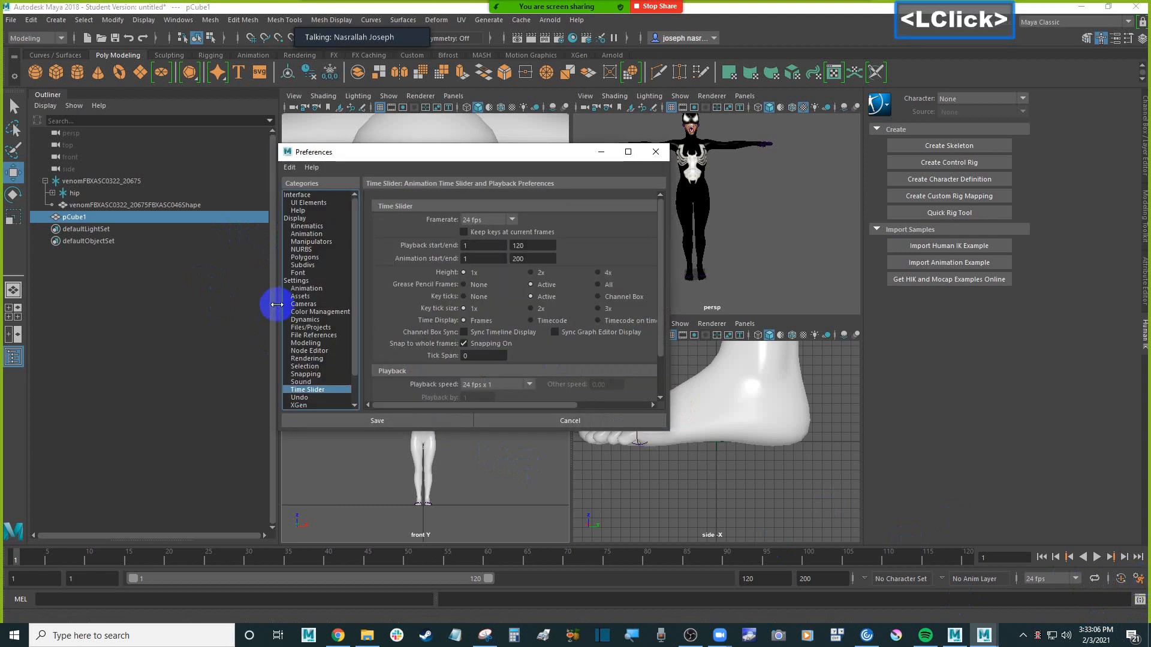
left_click(307, 281)
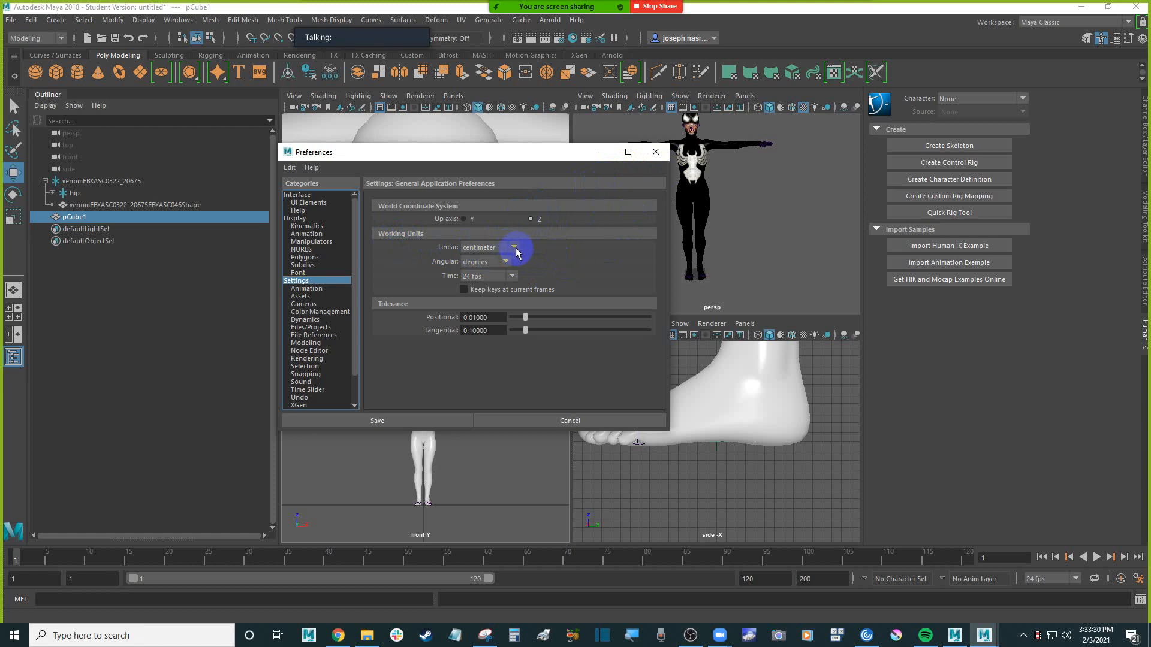
left_click(656, 152)
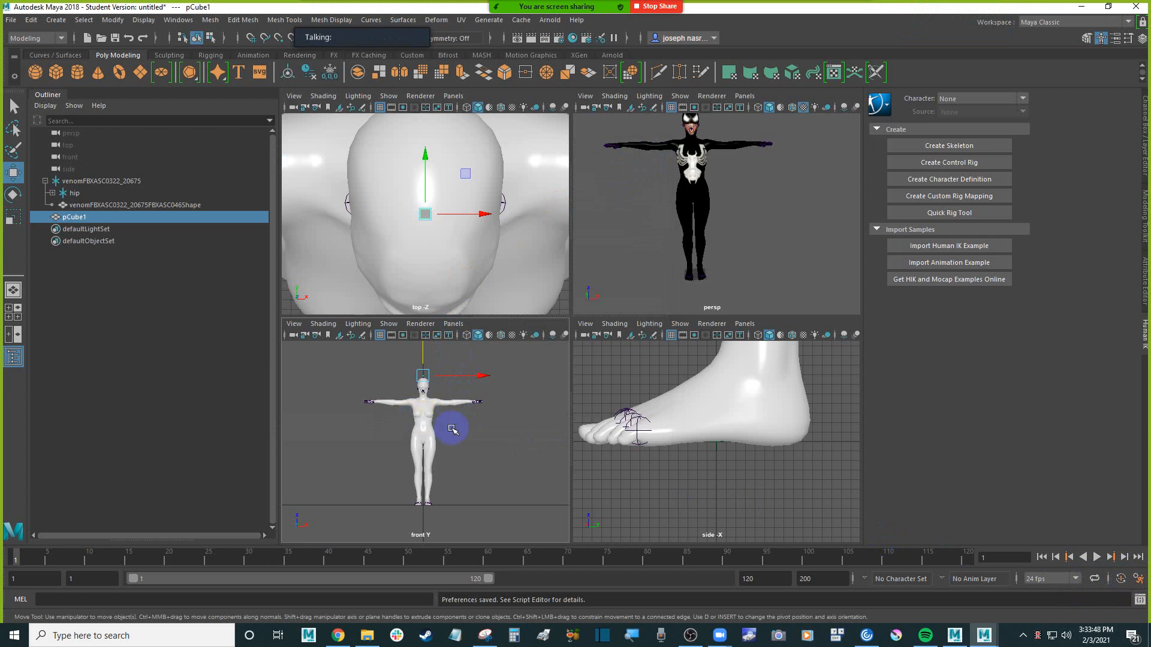
Display the Channel Box for the reference cube and read its Translate Z value as the character's height
middle_click_drag(488, 412, 501, 419, "alt")
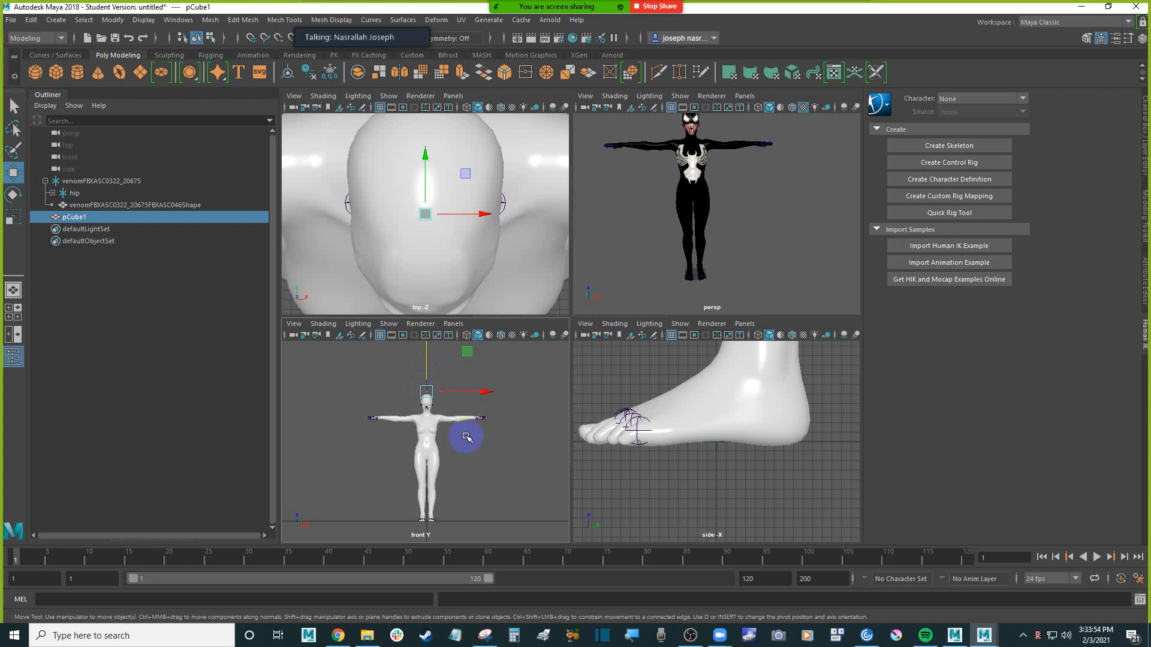
scroll(466, 435, "up", 3)
middle_click_drag(475, 406, 460, 441, "alt")
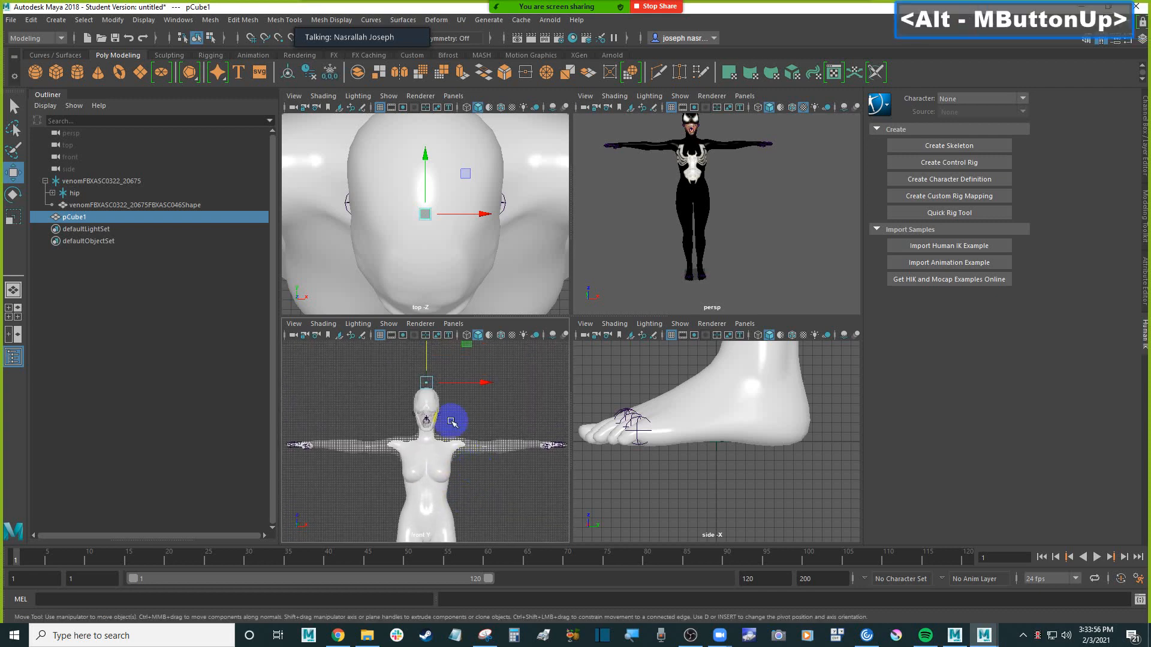
left_click(430, 352)
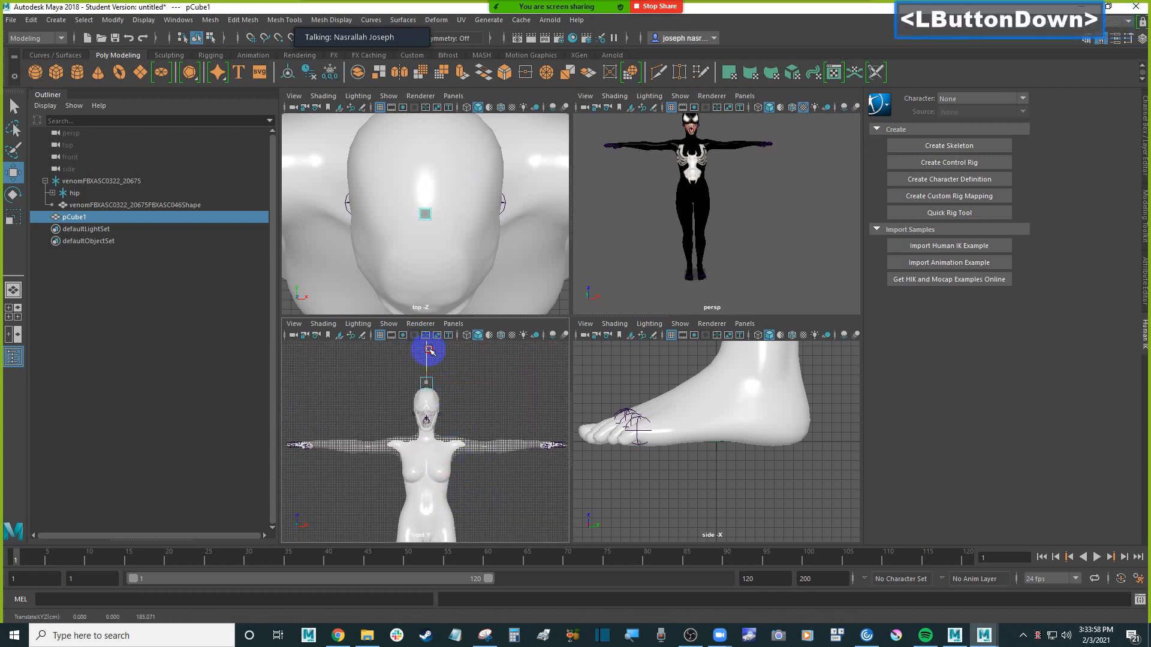
left_click(1143, 40)
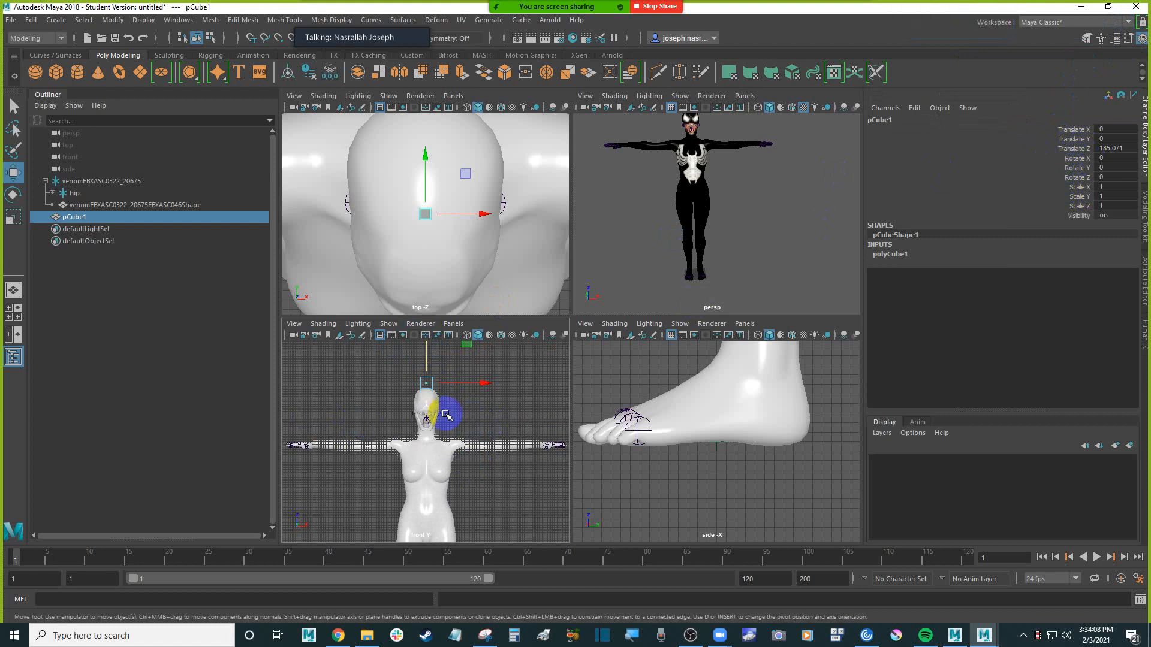
scroll(473, 416, "down", 4)
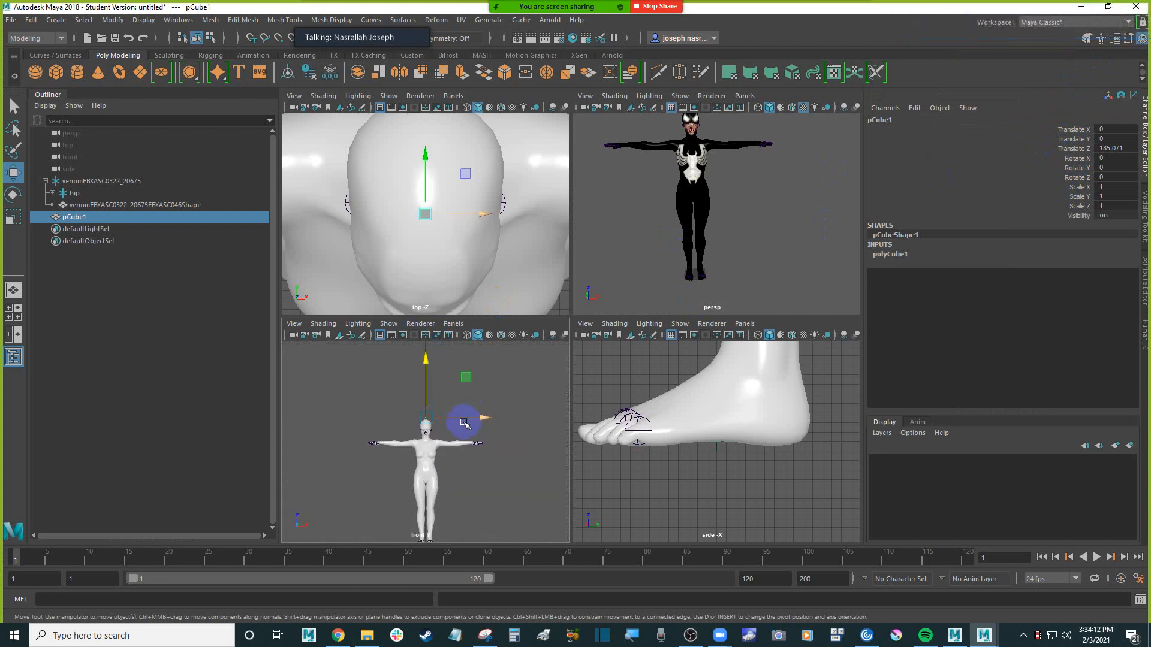
scroll(468, 421, "up", 2)
scroll(464, 424, "down", 1)
scroll(464, 424, "up", 2)
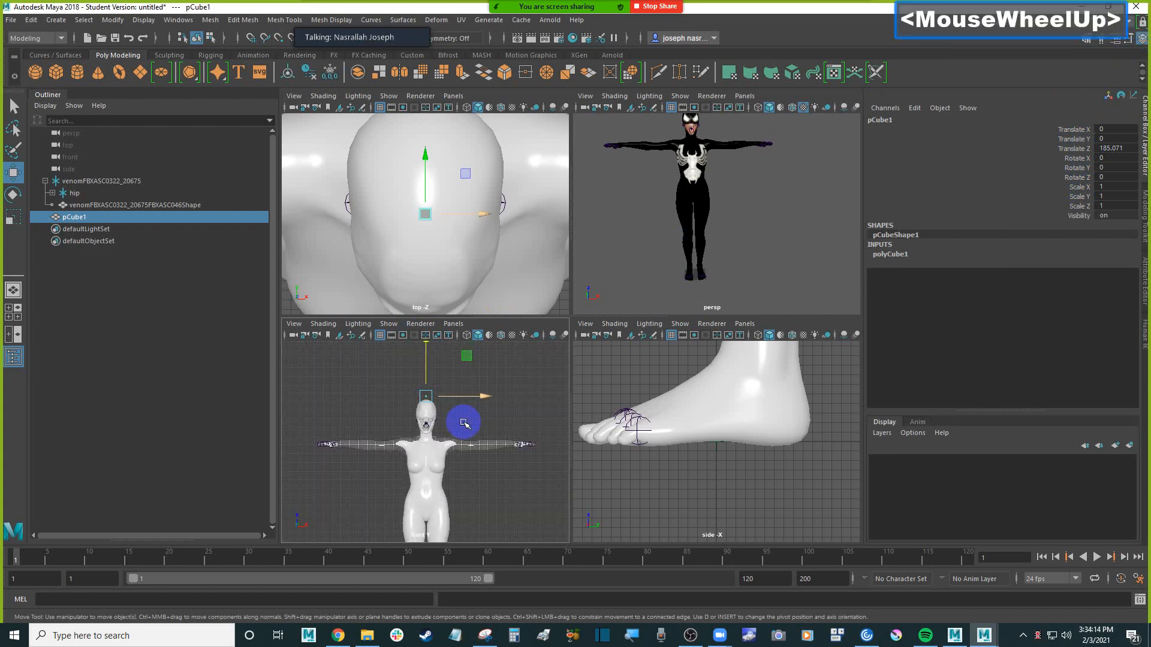
scroll(462, 424, "down", 2)
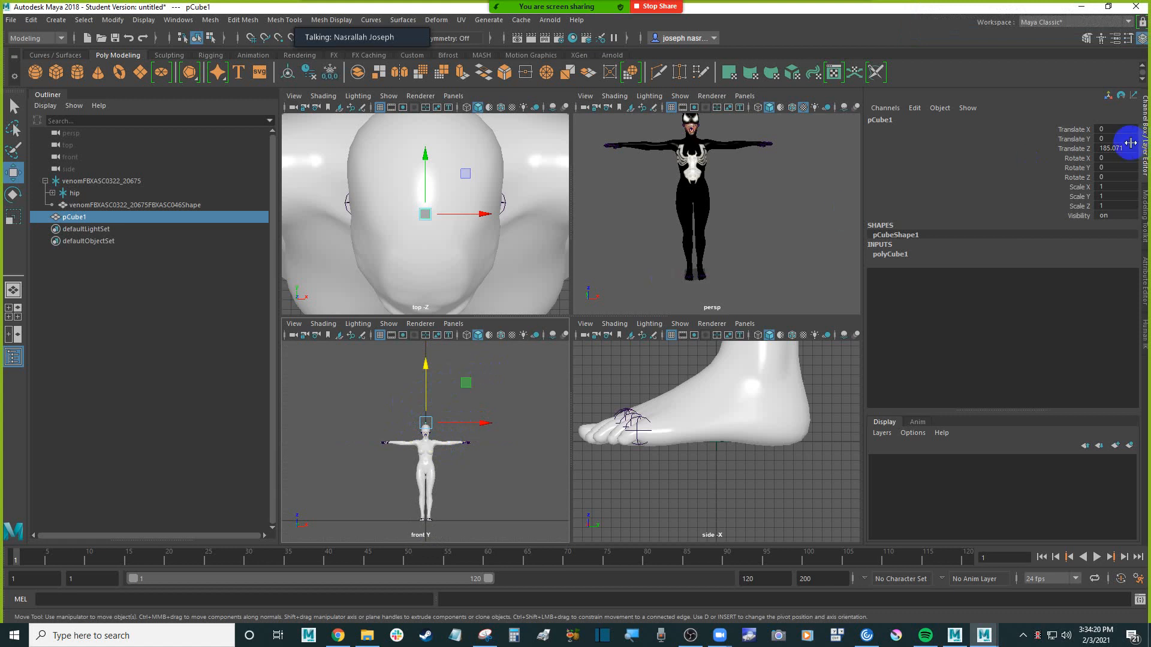
left_click(1067, 150)
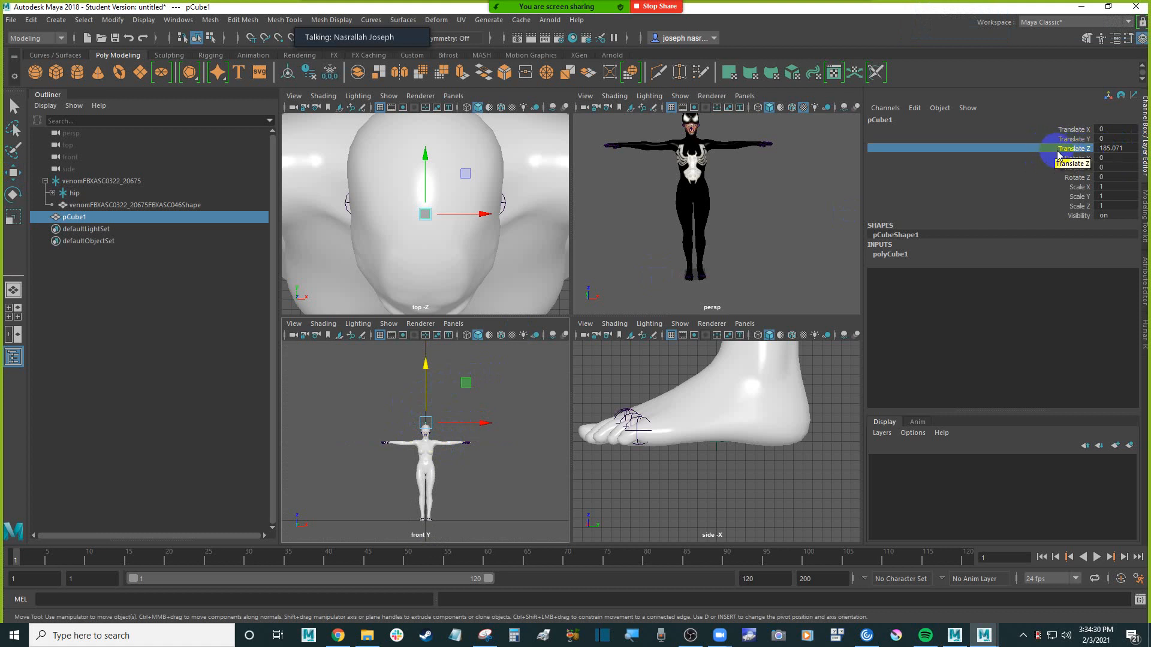
left_click(1059, 151)
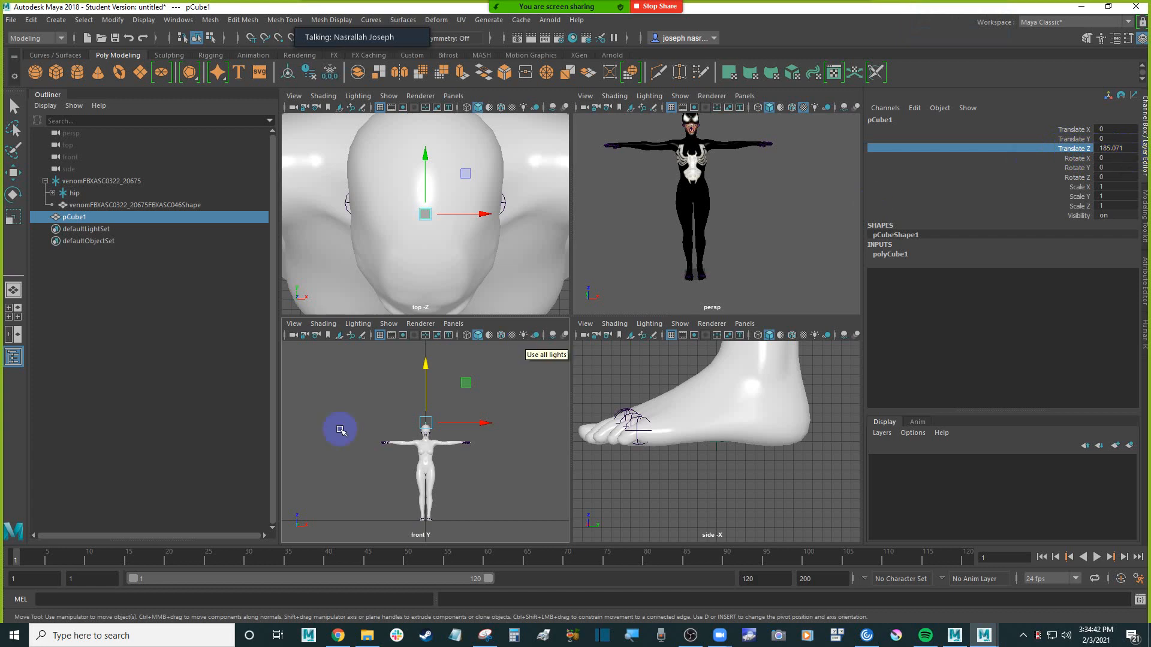
Set the reference cube's Translate Z to 200 and compare its position with the character's head in the front view
scroll(449, 420, "up", 3)
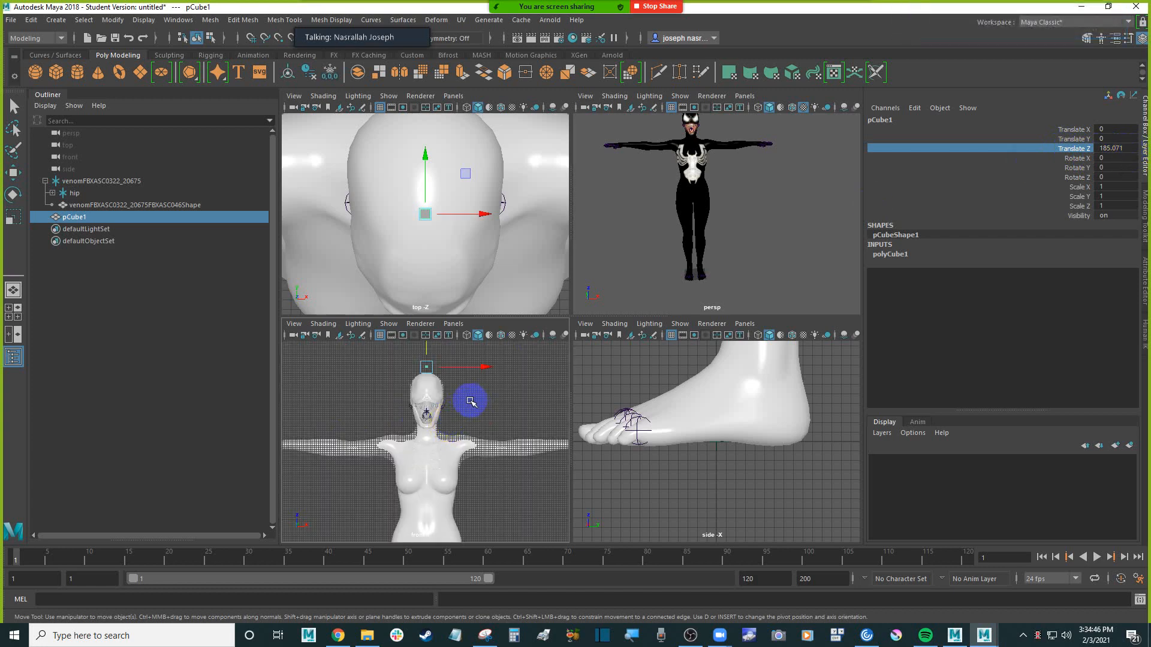
scroll(471, 400, "down", 5)
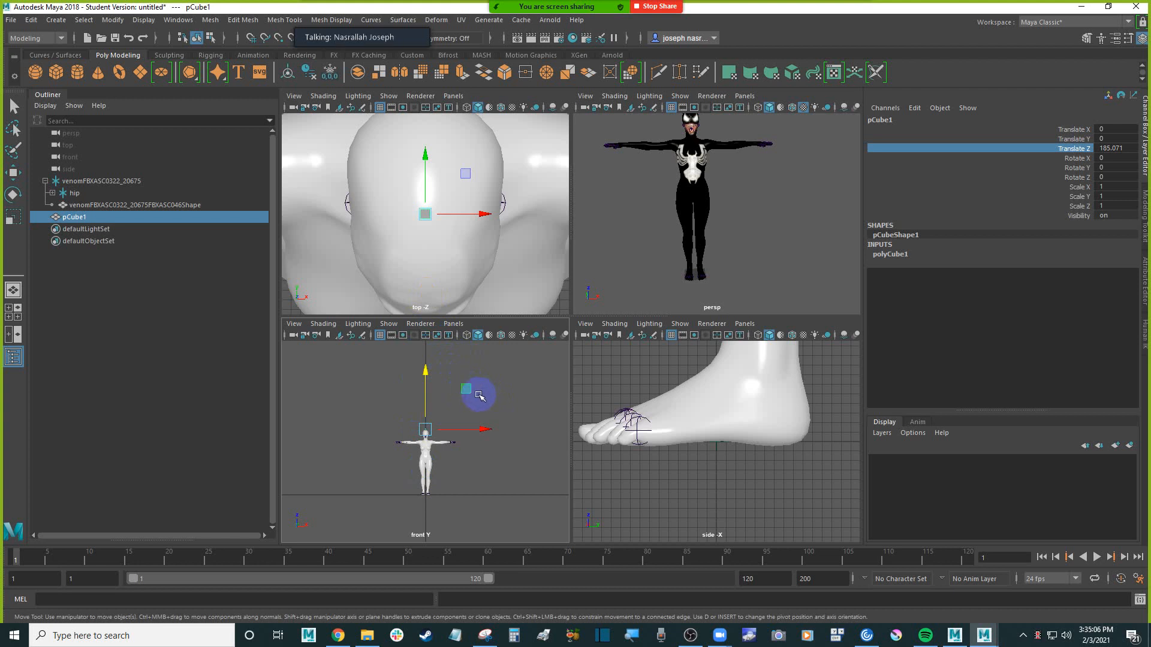
scroll(473, 391, "up", 3)
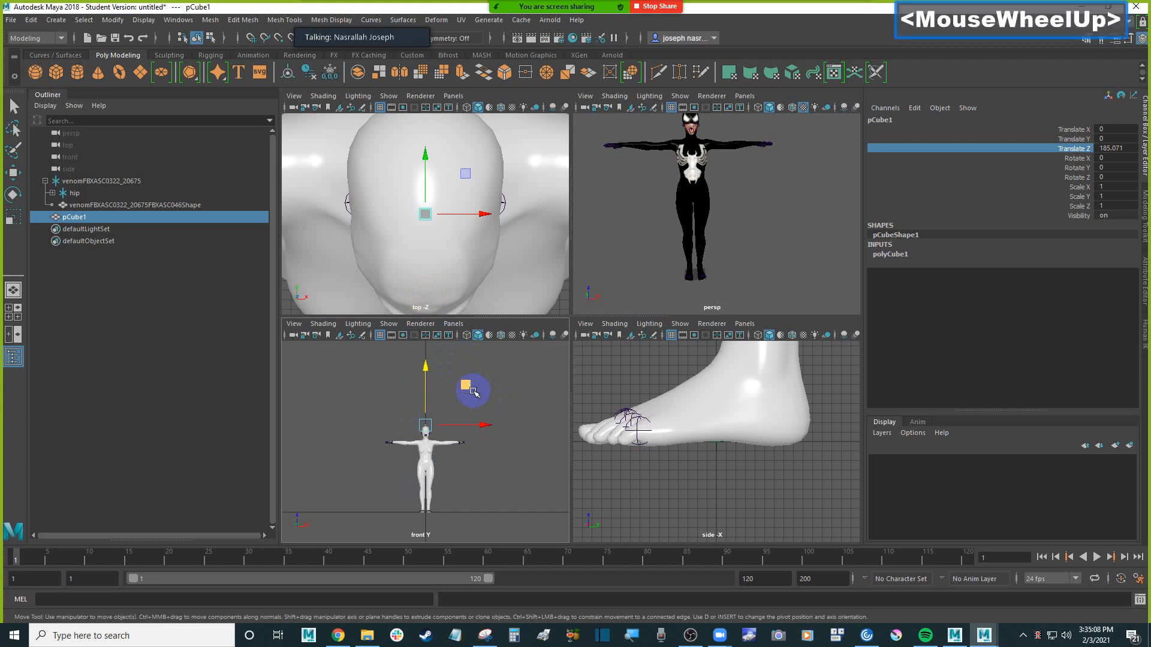
left_click(1129, 147)
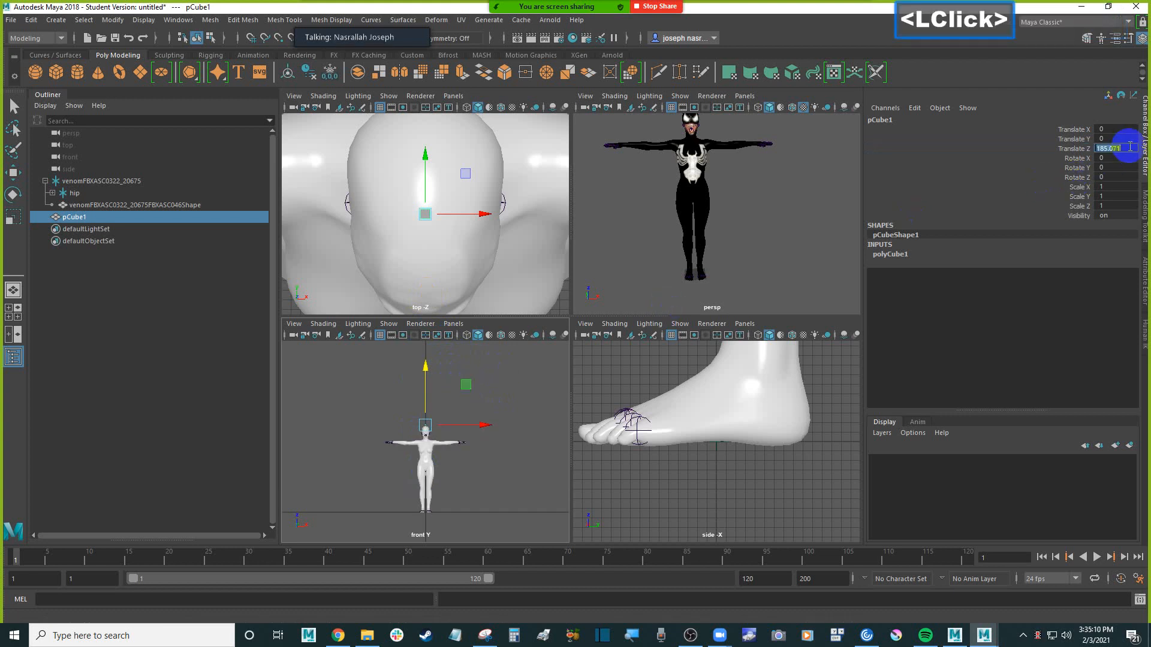
type("200")
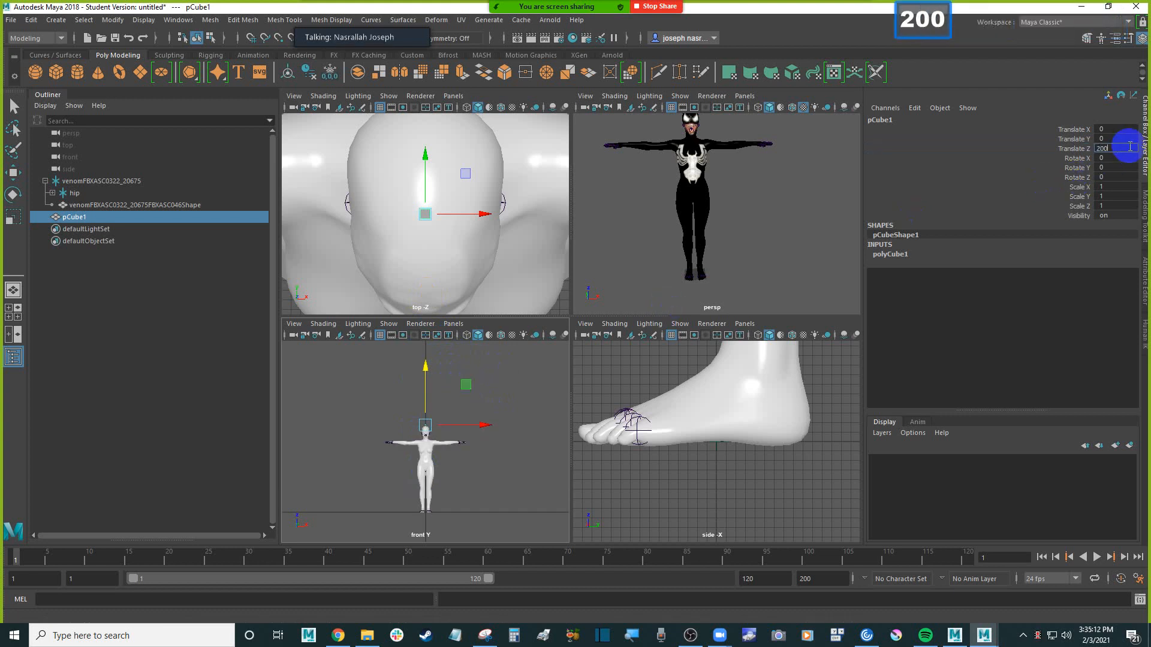
key("Return")
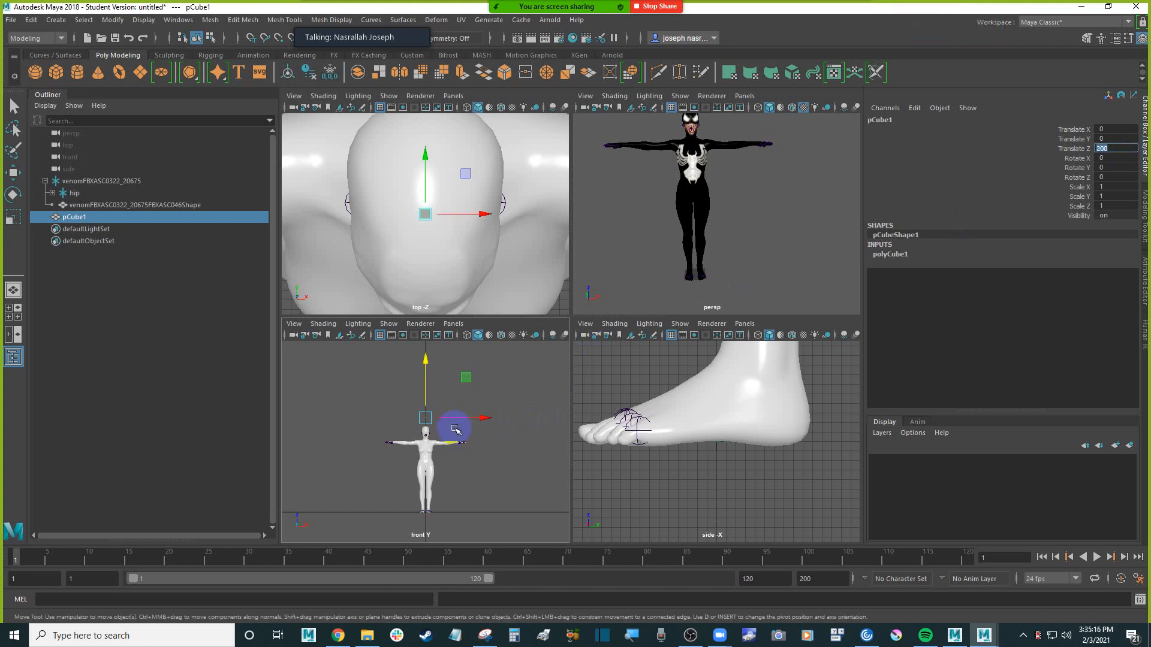
scroll(455, 429, "up", 5)
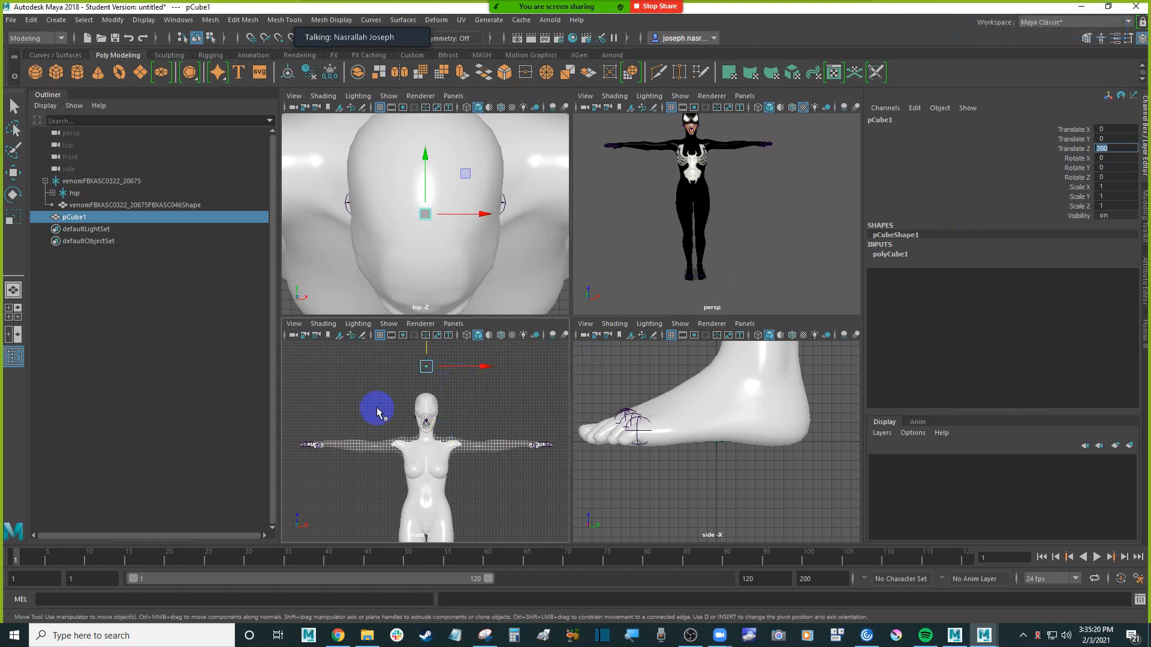
Expand the hip in the Outliner and examine its child joints and the transform values of the hip and venomFBXASC0322_20675
left_click(53, 193)
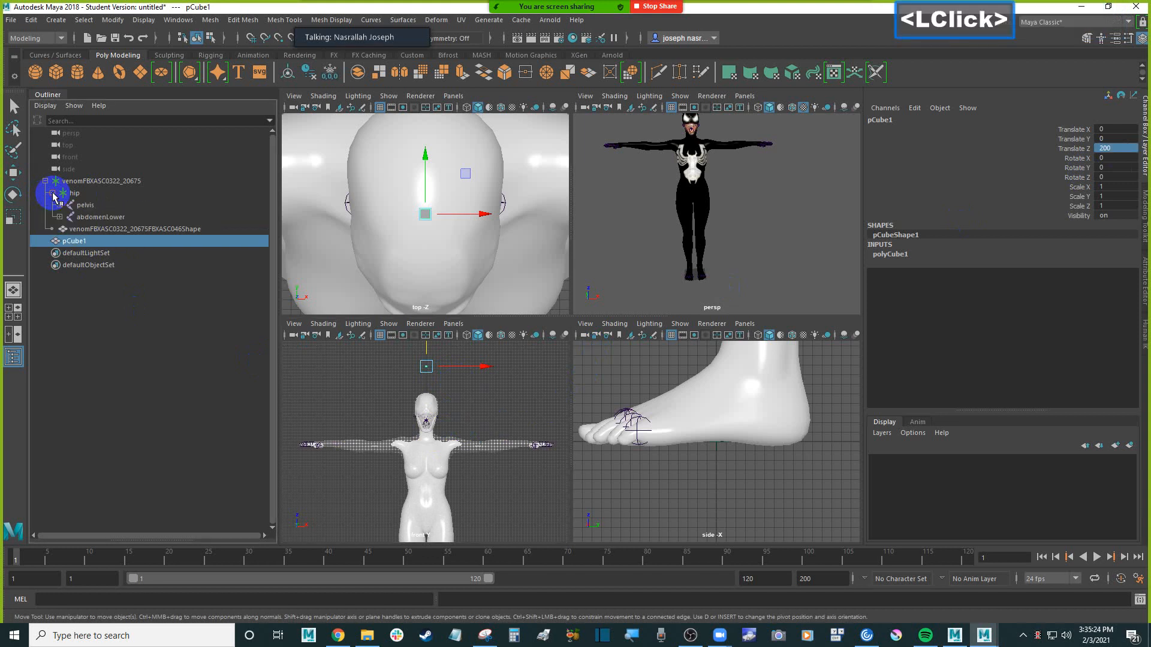
left_click(90, 193)
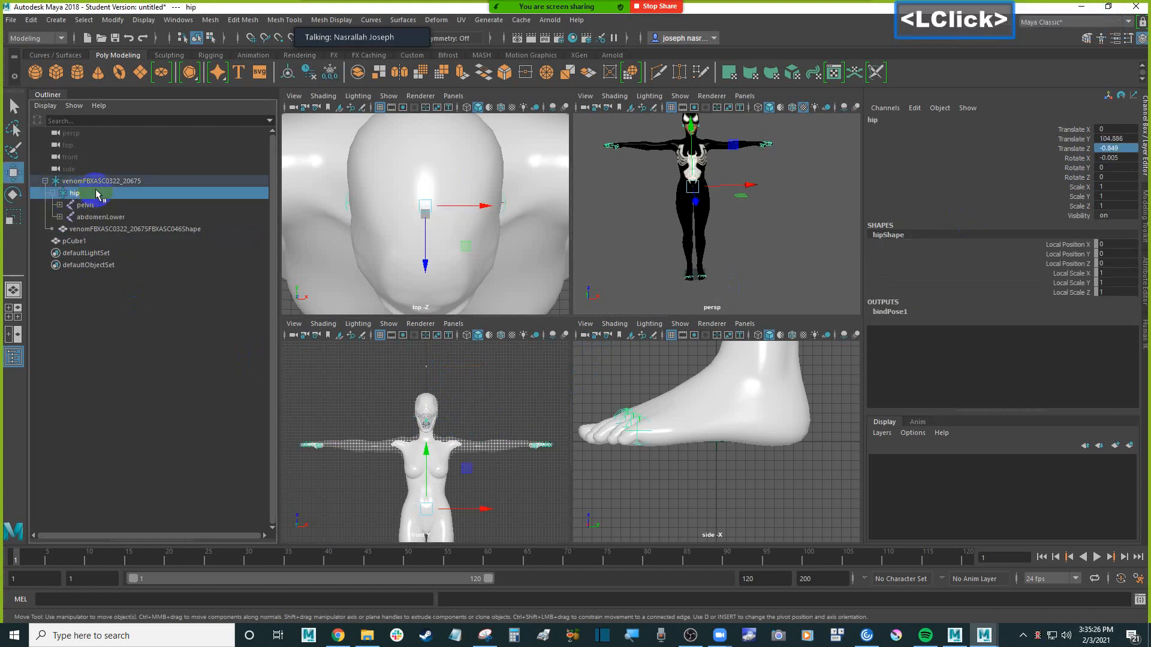
left_click(98, 182)
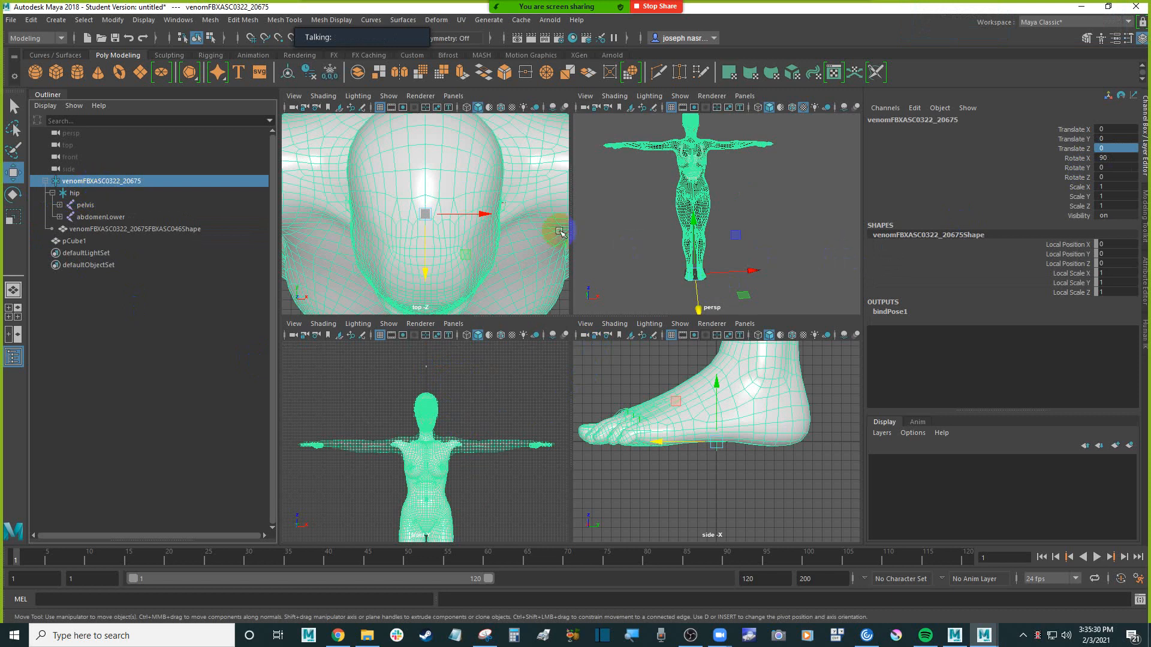
left_click(91, 194)
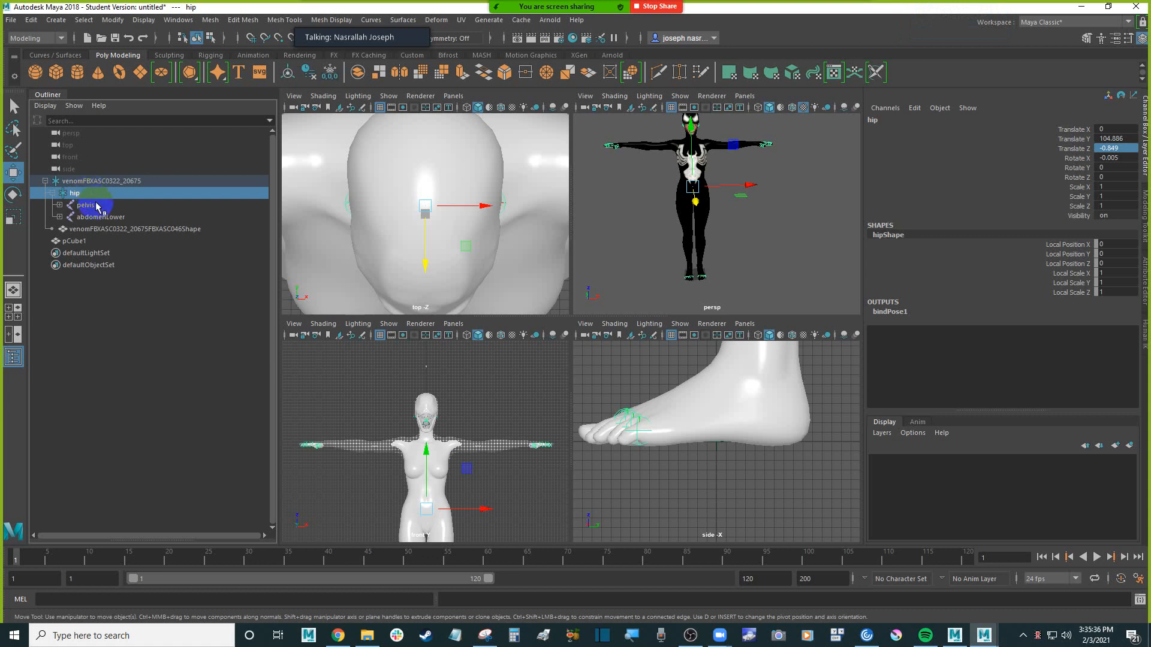
scroll(686, 223, "up", 3)
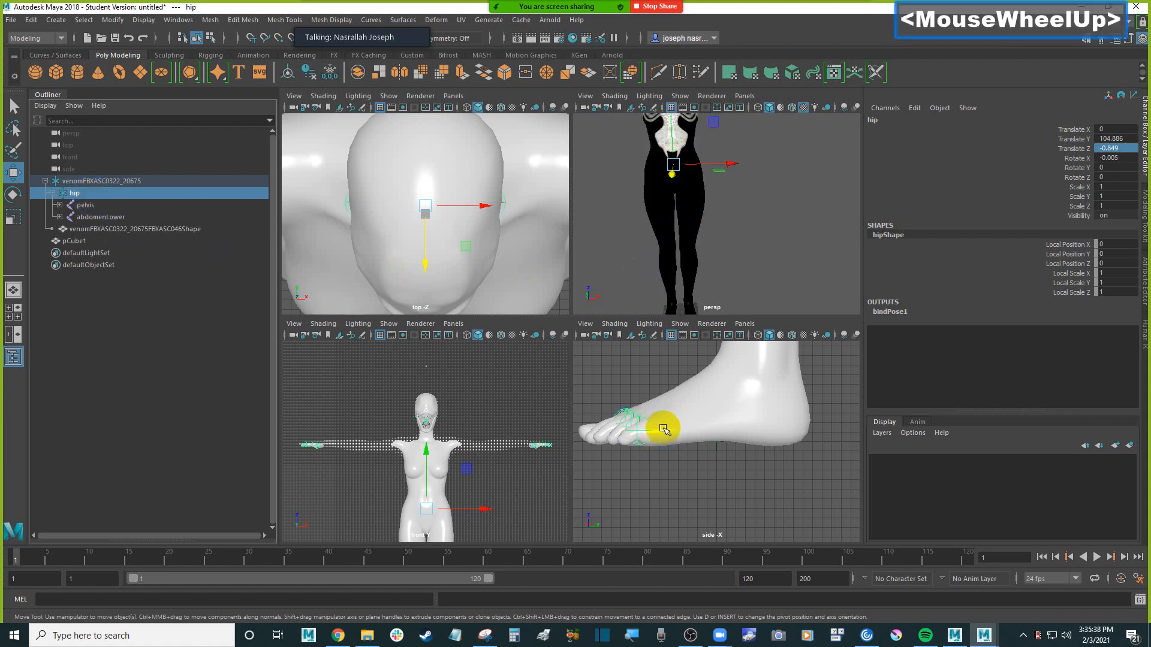
scroll(197, 230, "down", 2)
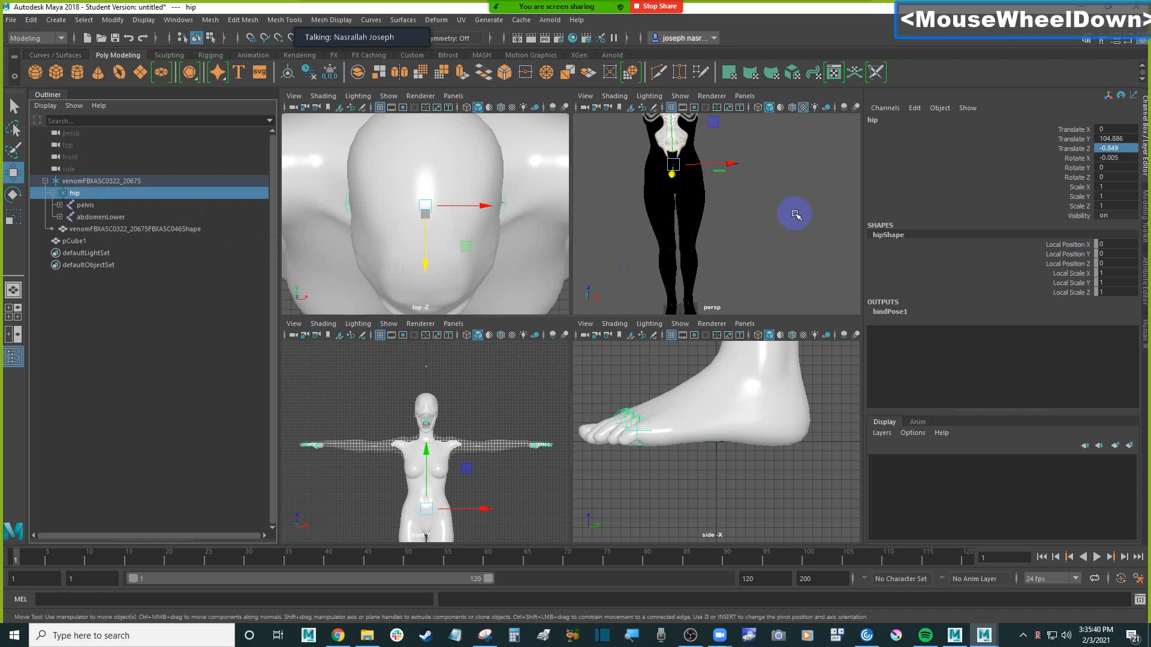
scroll(757, 218, "down", 3)
scroll(752, 216, "up", 1)
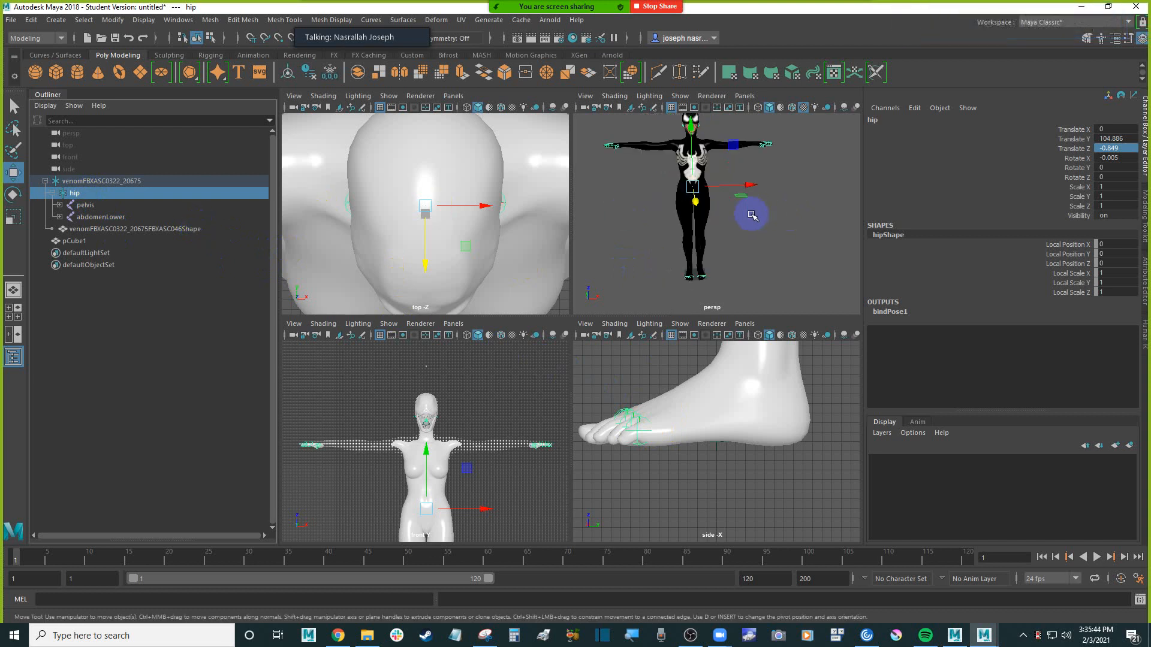
left_click(88, 205)
left_click(94, 193)
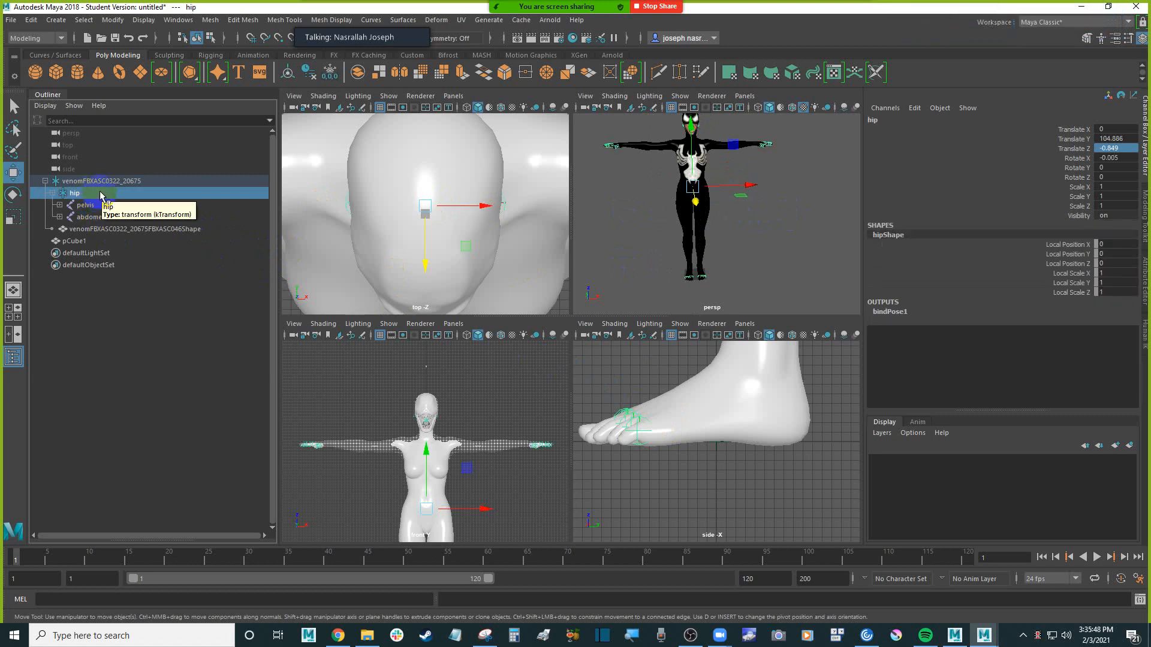
right_click(100, 195)
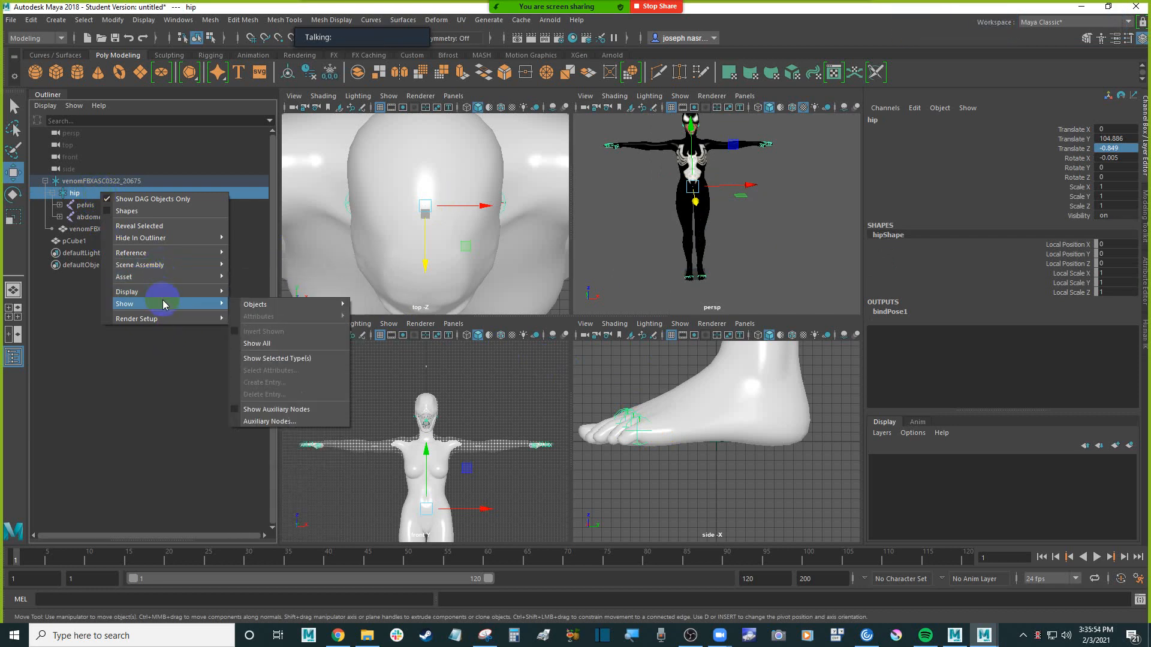
left_click(78, 314)
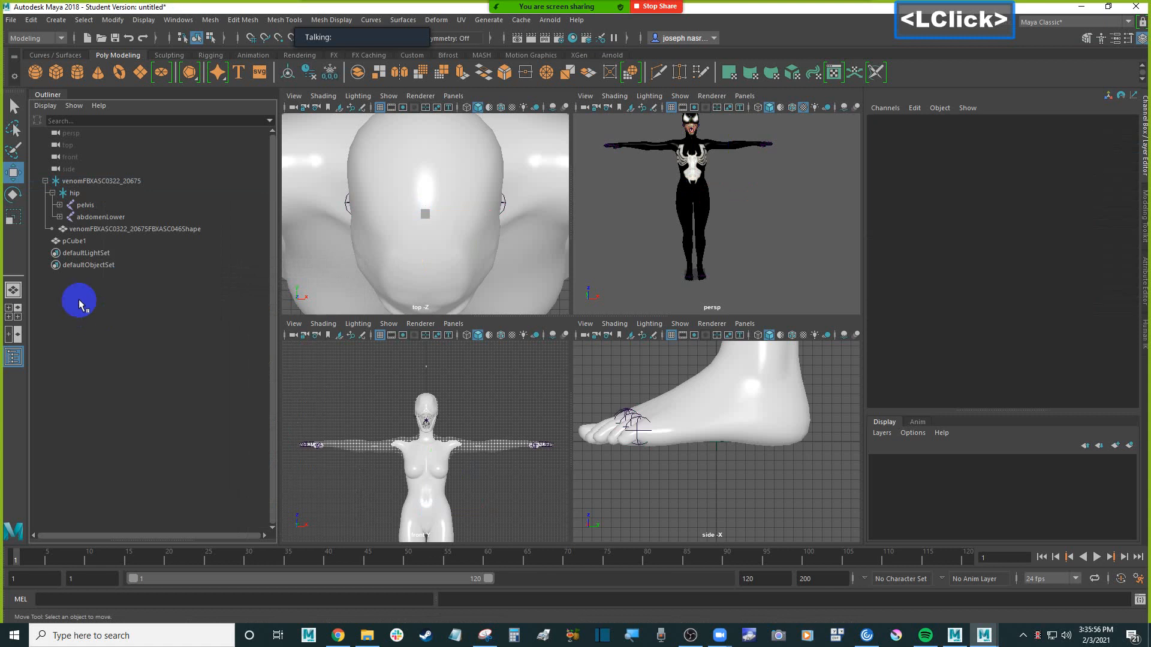
left_click(86, 193)
right_click(89, 193)
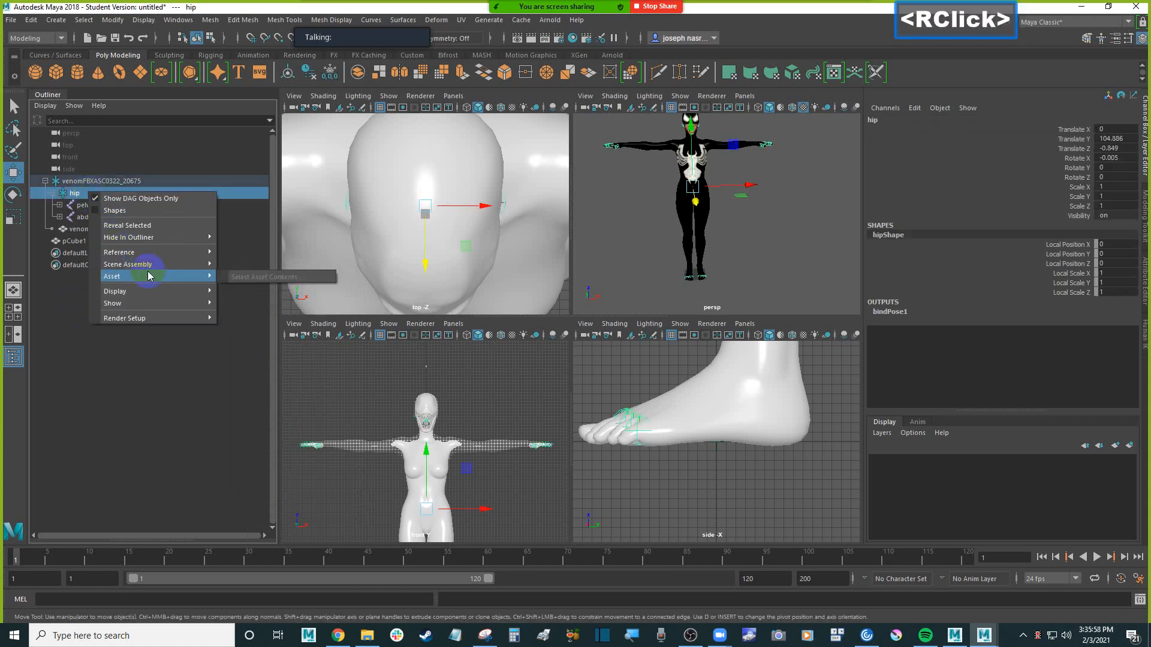
mouse_move(152, 301)
left_click(64, 260)
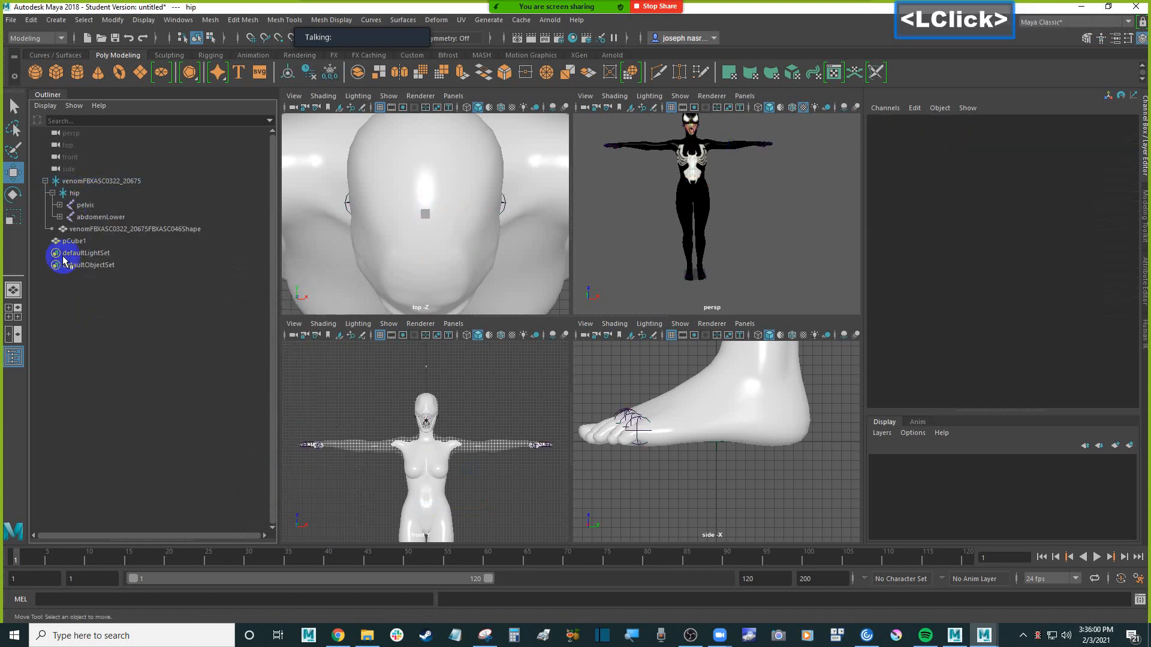
Delete the hip and its joint hierarchy from the character, and select the root venomFBXASC0322_20675
left_click(93, 193)
key("Delete")
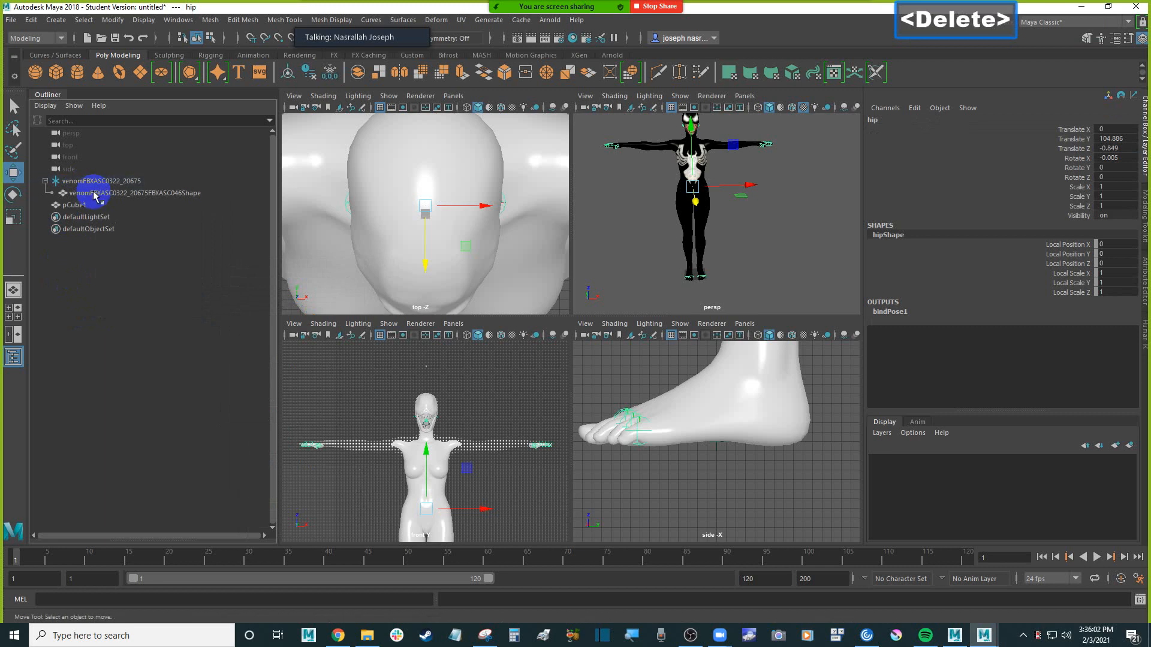
left_click(122, 181)
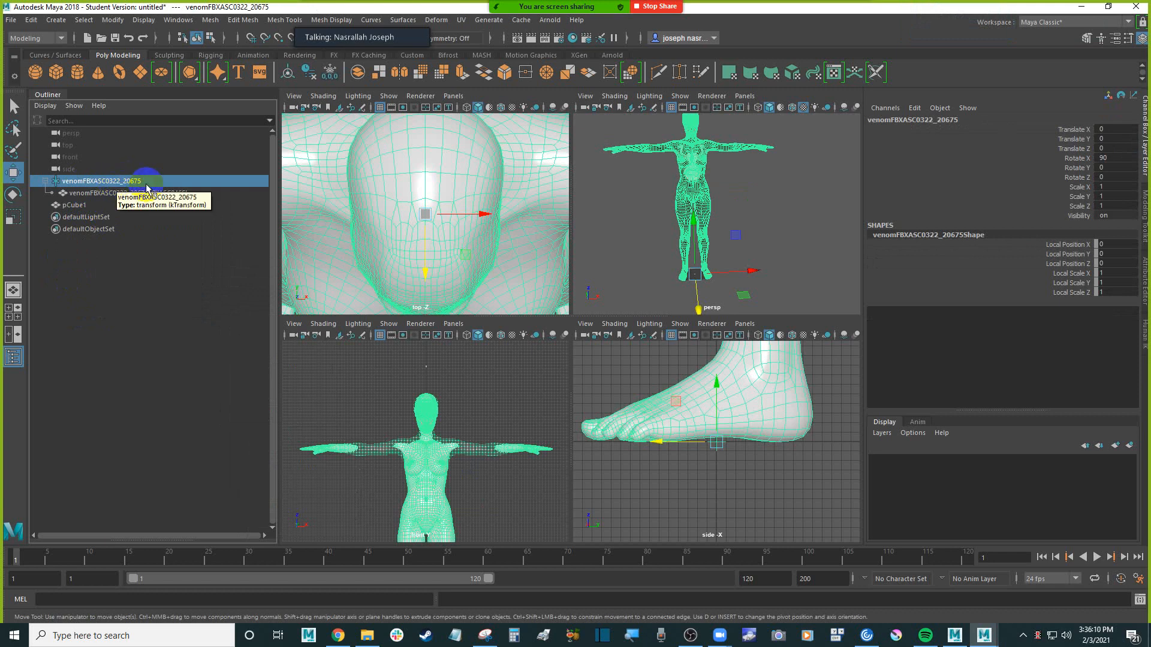
Scale the root venomFBXASC0322_20675 uniformly to 1.093, check the change with an undo and redo, and deselect it
scroll(767, 223, "down", 3)
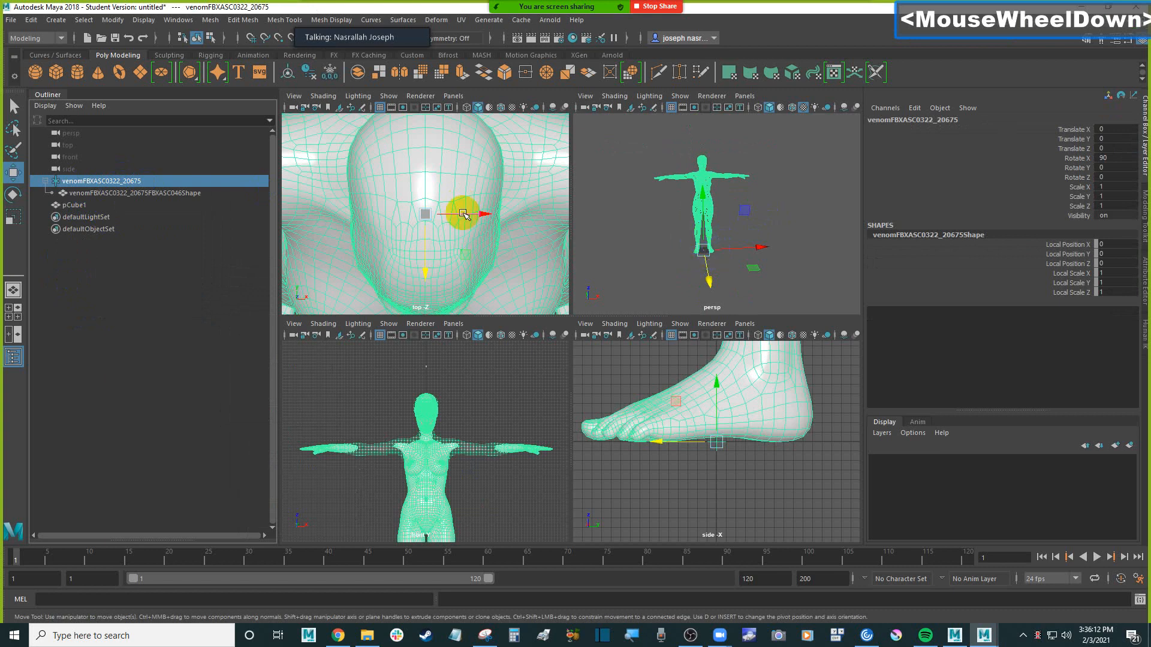
left_click(14, 216)
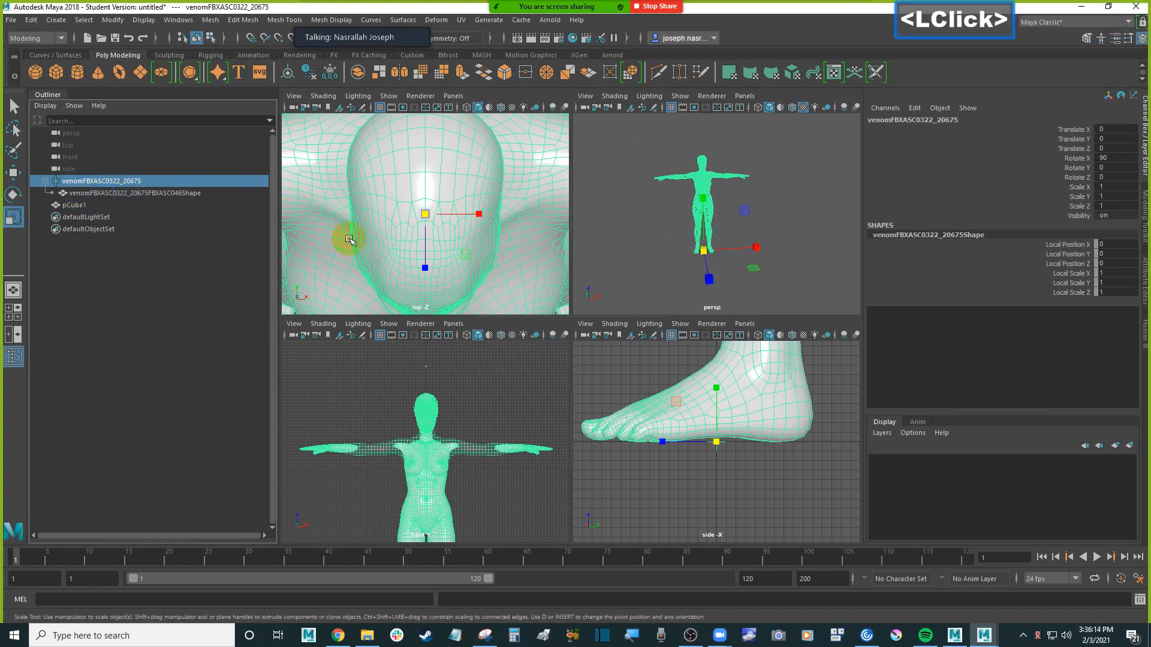
mouse_move(709, 253)
left_mouse_down()
mouse_move(763, 240)
mouse_move(694, 249)
mouse_move(726, 250)
mouse_move(719, 257)
left_mouse_up()
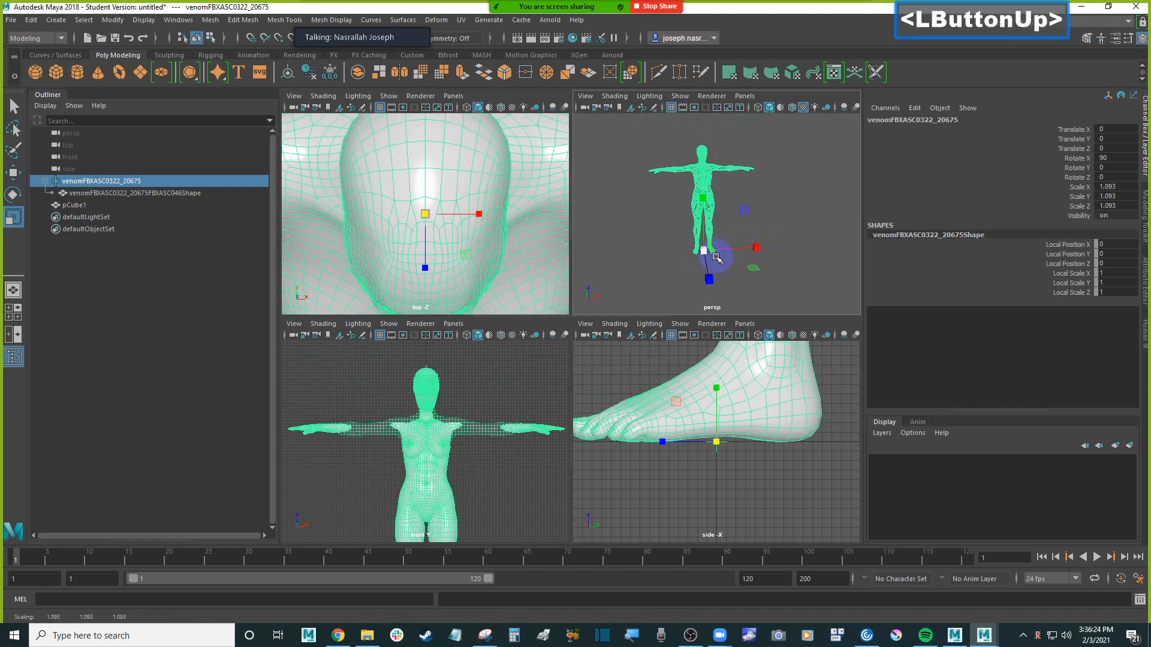
key("ctrl+z")
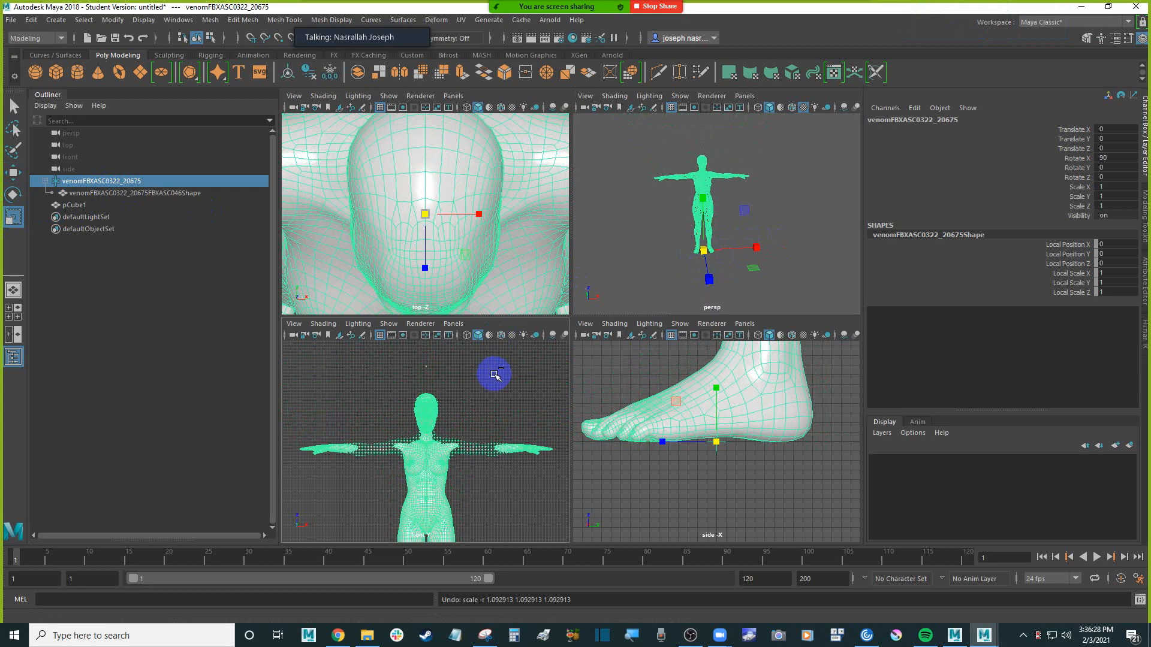
key("ctrl+y")
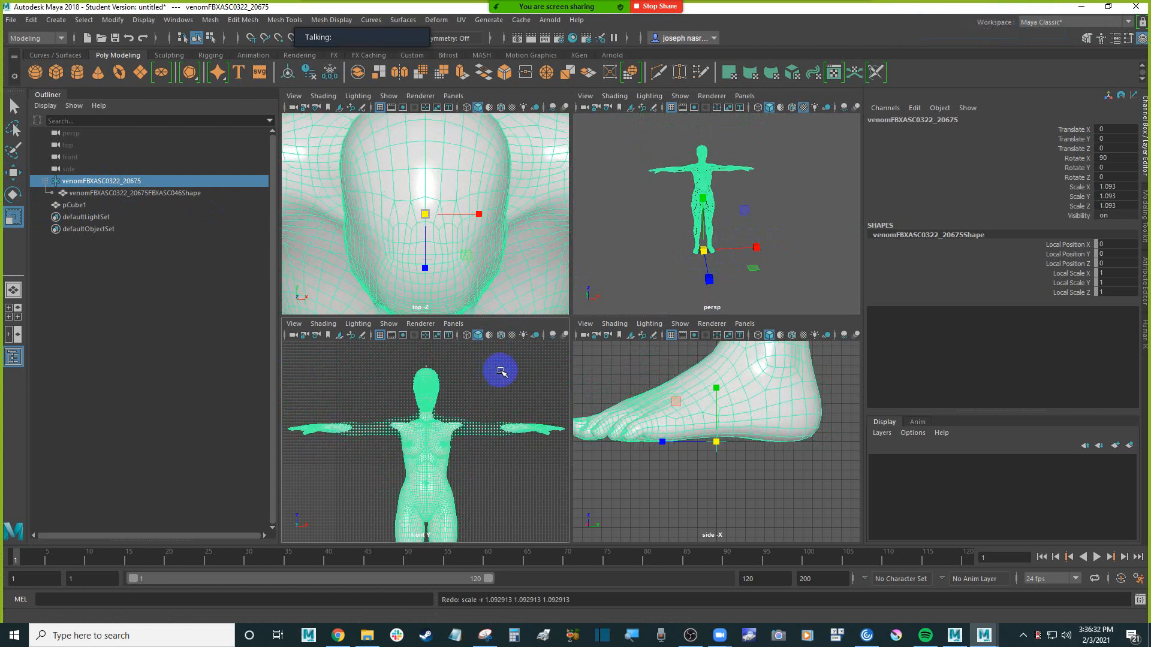
left_click(501, 372)
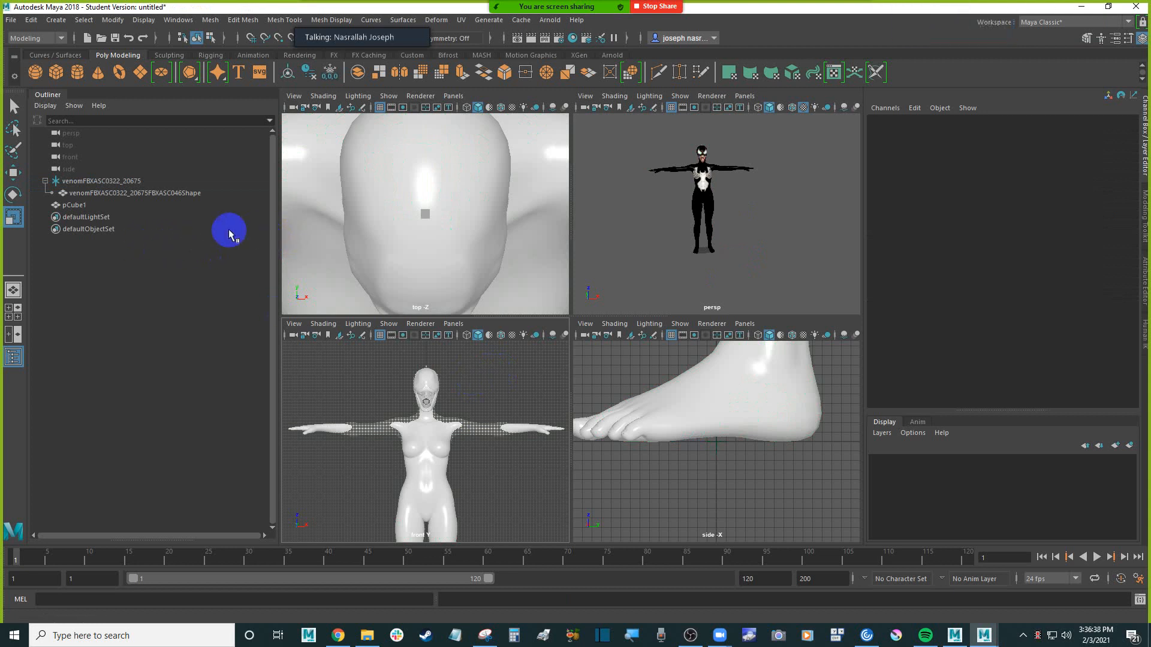
Compare the transform values of the root and its child mesh, and try to freeze the root's transformations
left_click(76, 181)
left_click(129, 193)
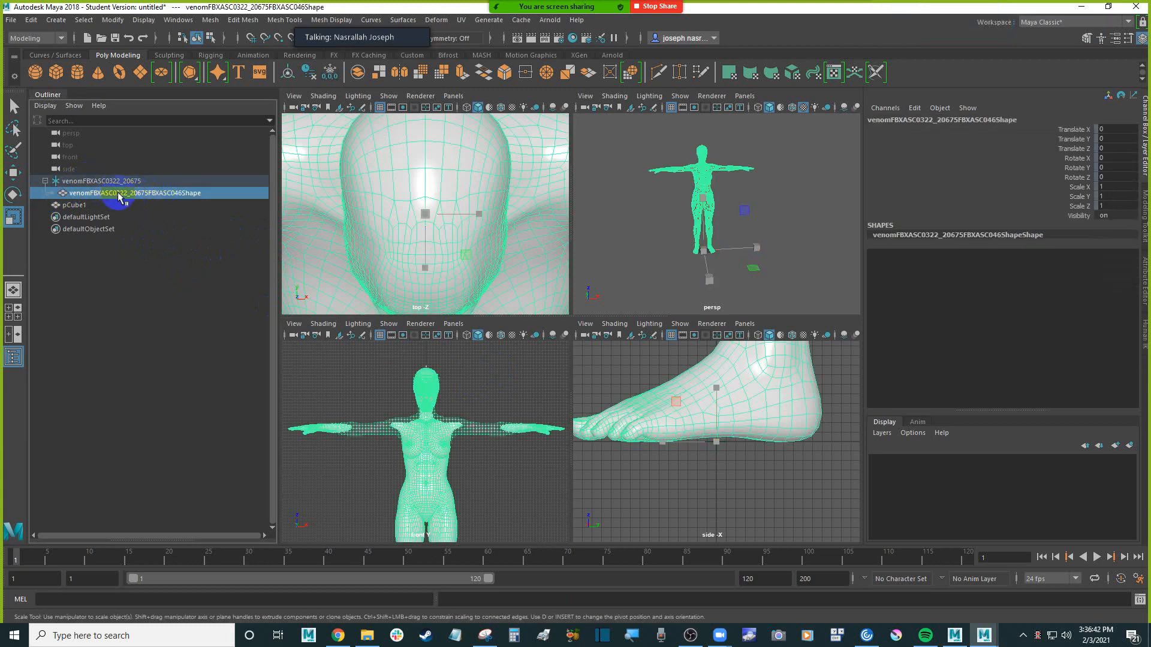
left_click(122, 182)
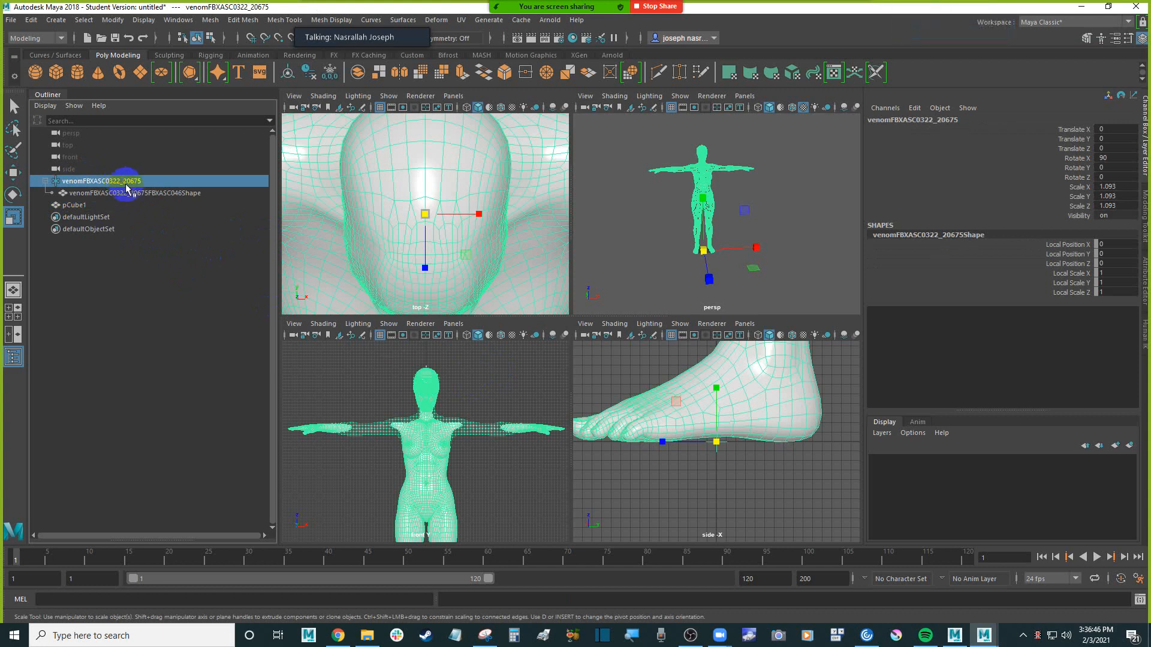
left_click(129, 193)
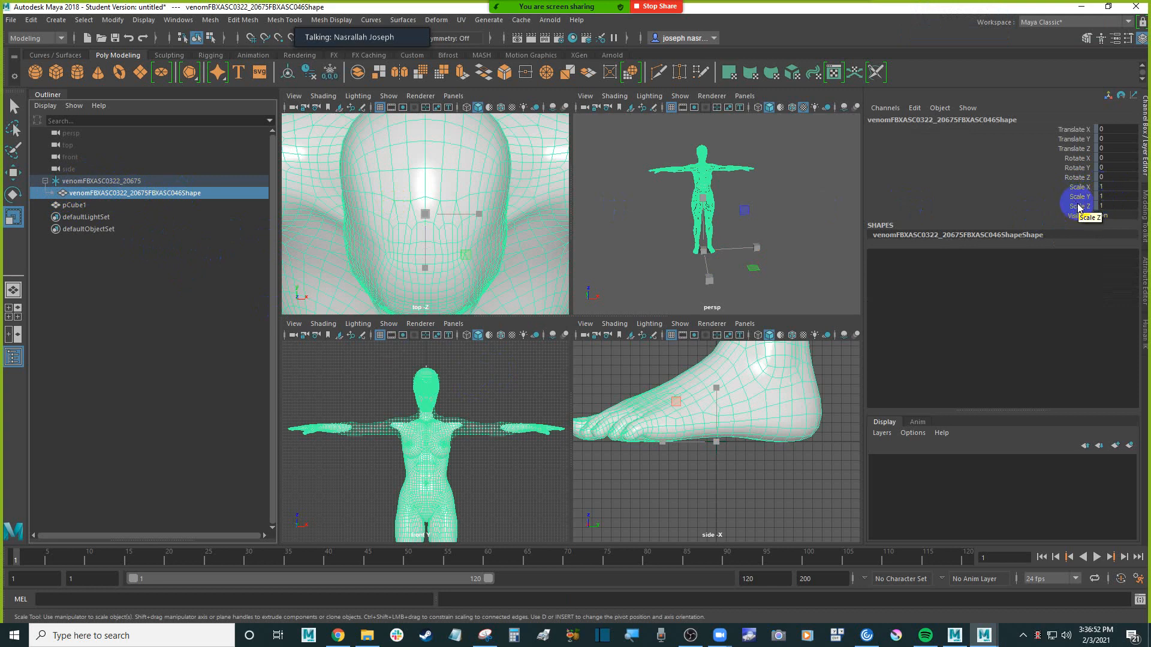
left_click(143, 183)
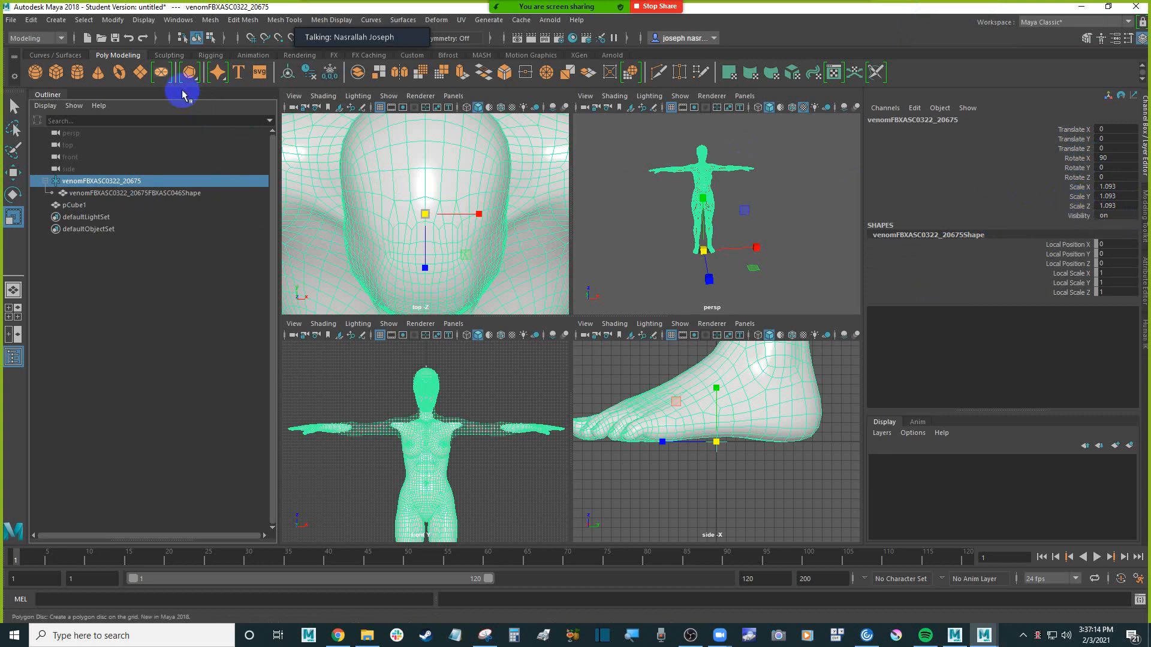
left_click(211, 19)
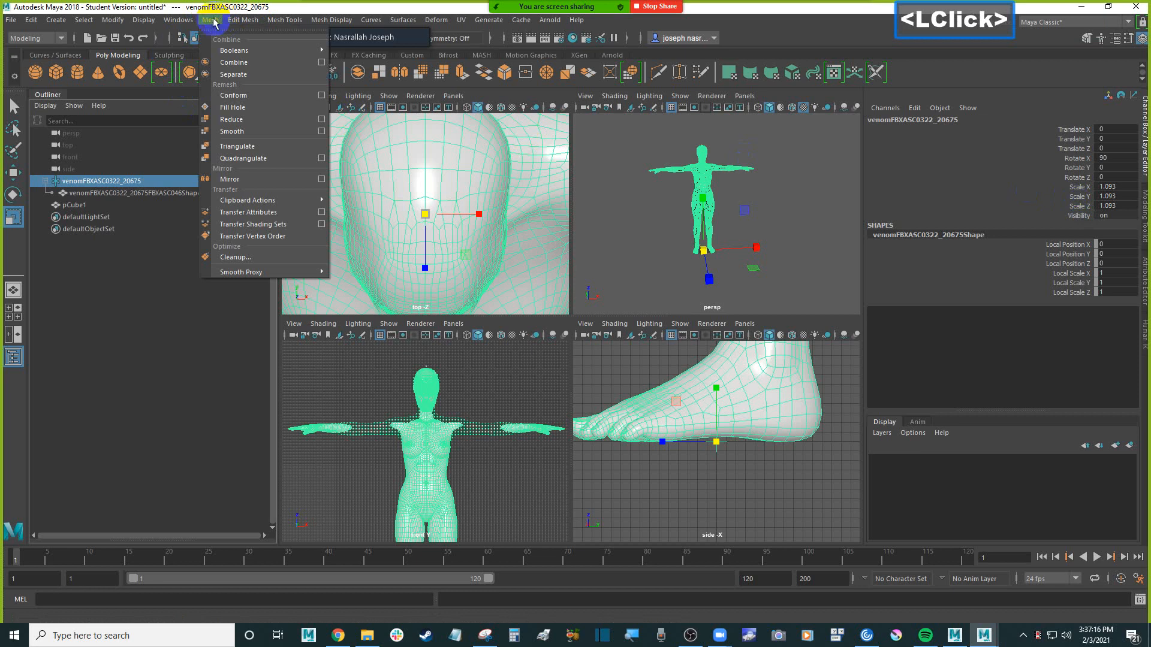
mouse_move(123, 23)
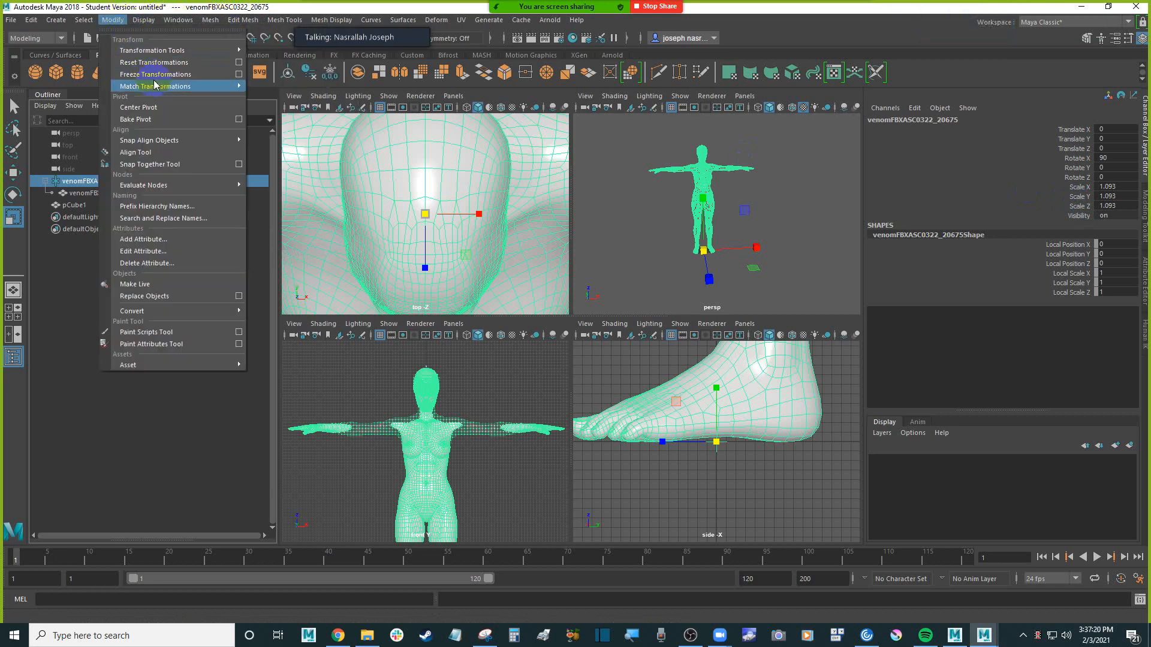
left_click(188, 78)
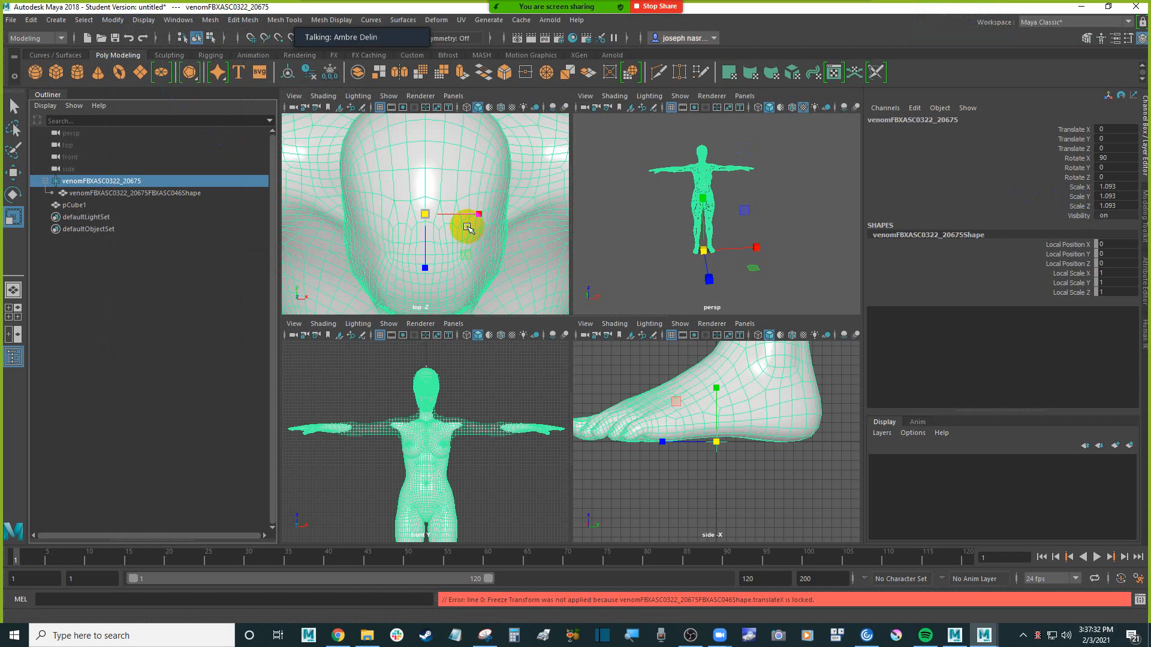
Examine the transform channels of the root venomFBXASC0322_20675 and its child mesh, looking for differences in scale, rotation and locked attributes
left_click(169, 193)
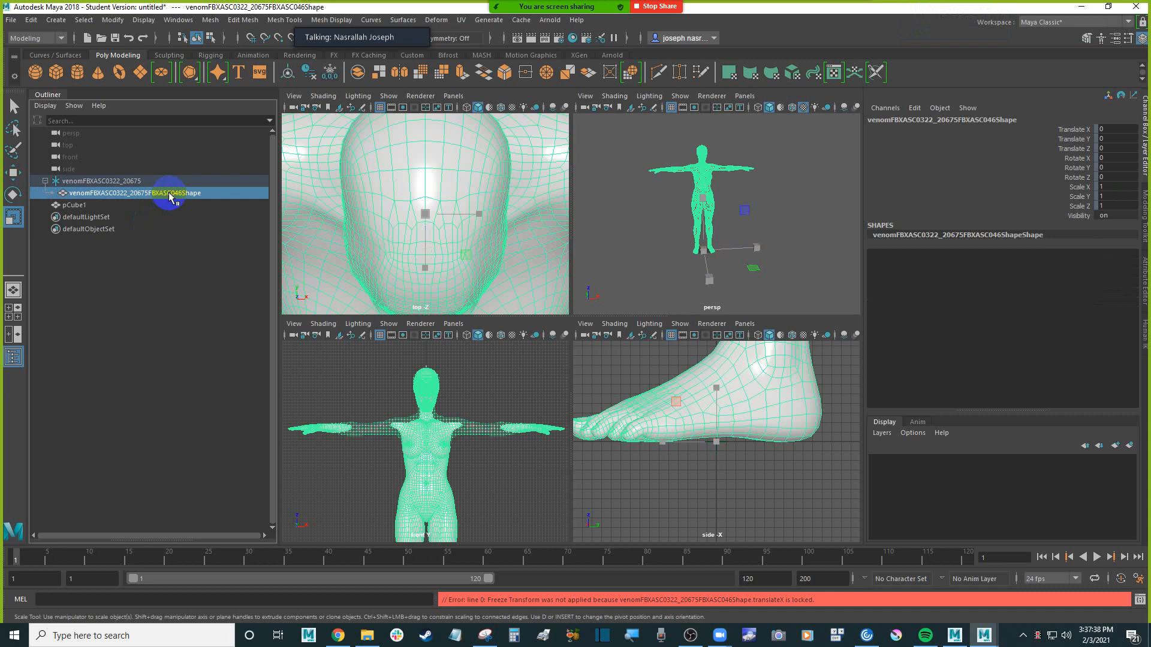
left_click(169, 181)
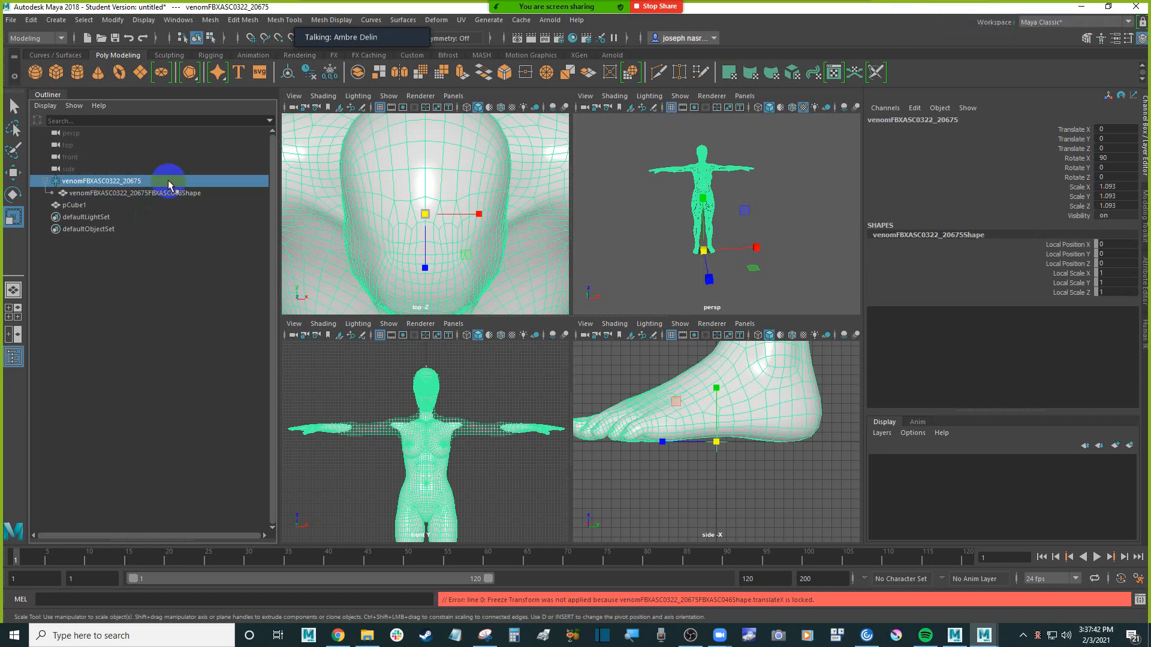
left_click(198, 195)
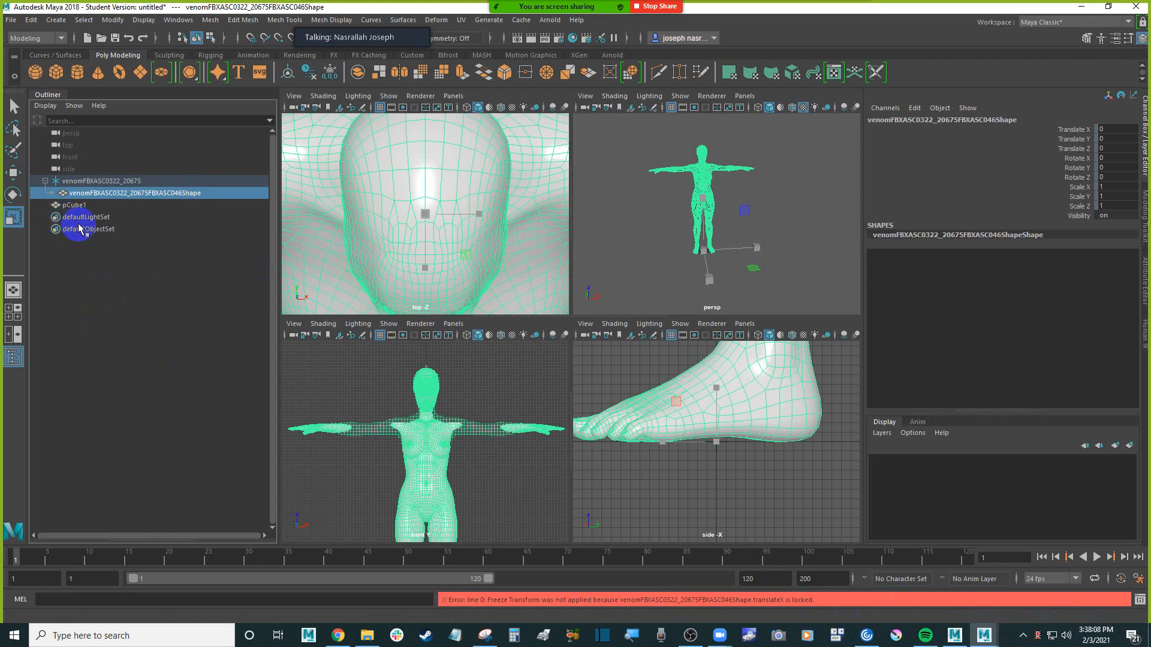
left_click(139, 181)
left_click(155, 193)
left_click(154, 181)
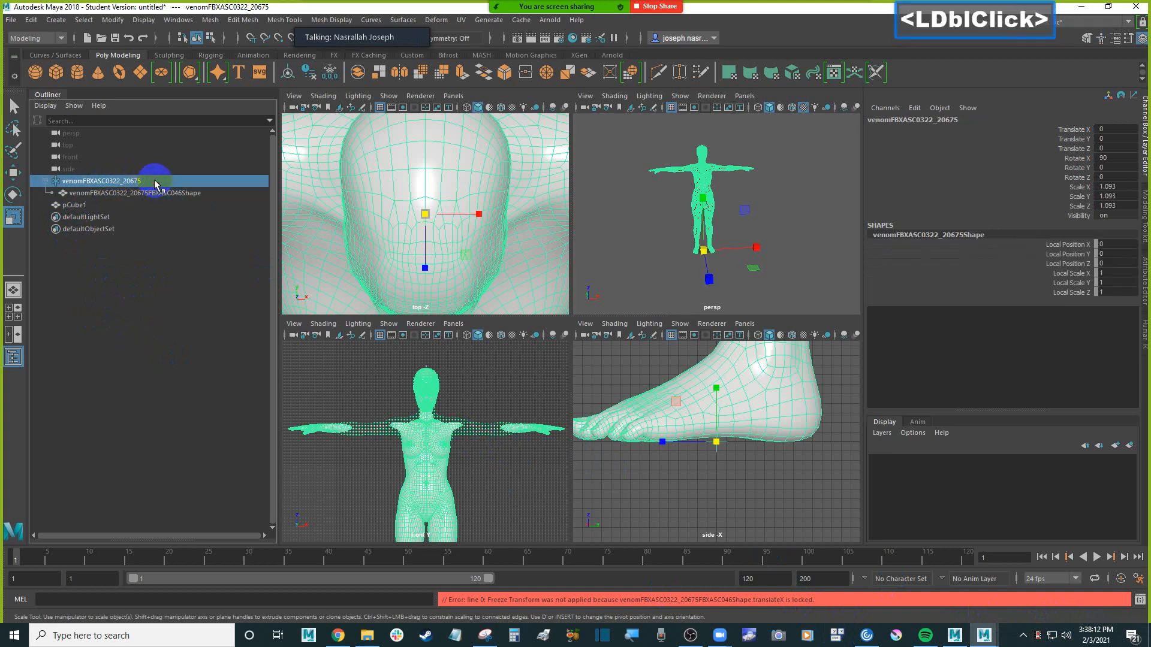
left_click(157, 193)
left_click(158, 181)
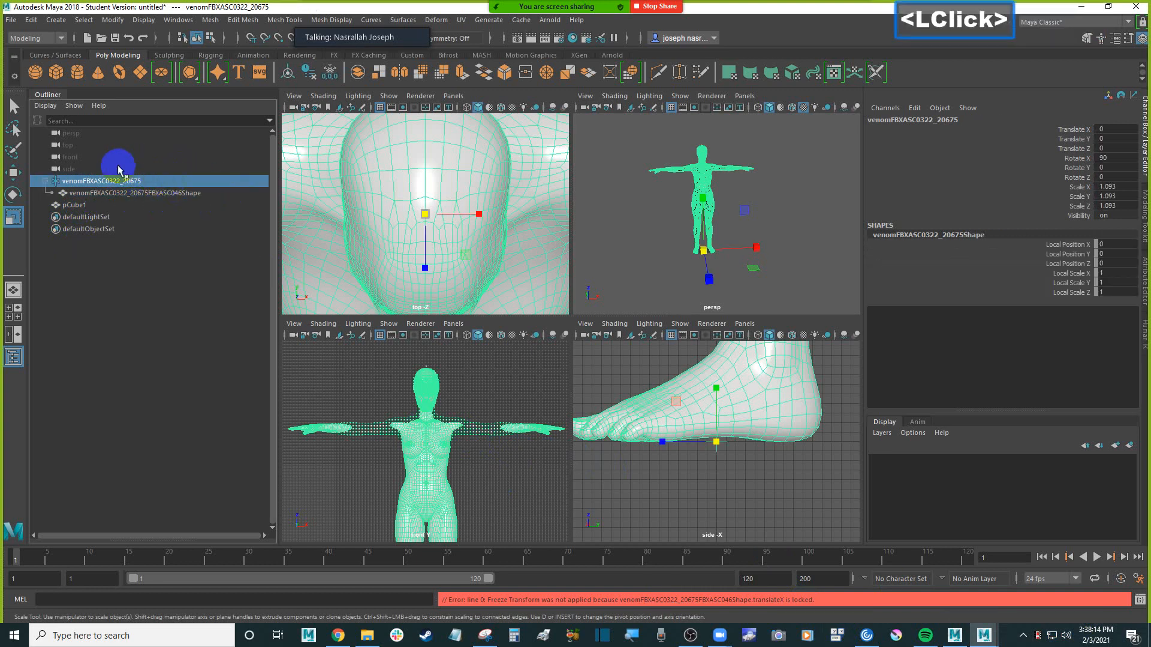
left_click(168, 193)
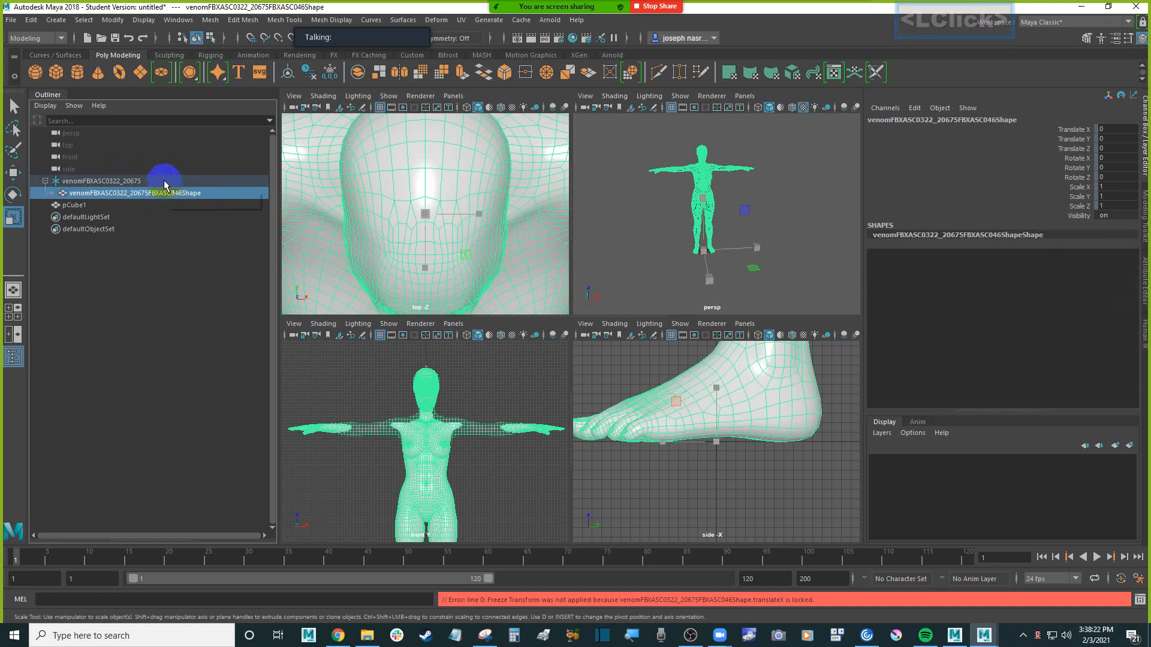
left_click(165, 183)
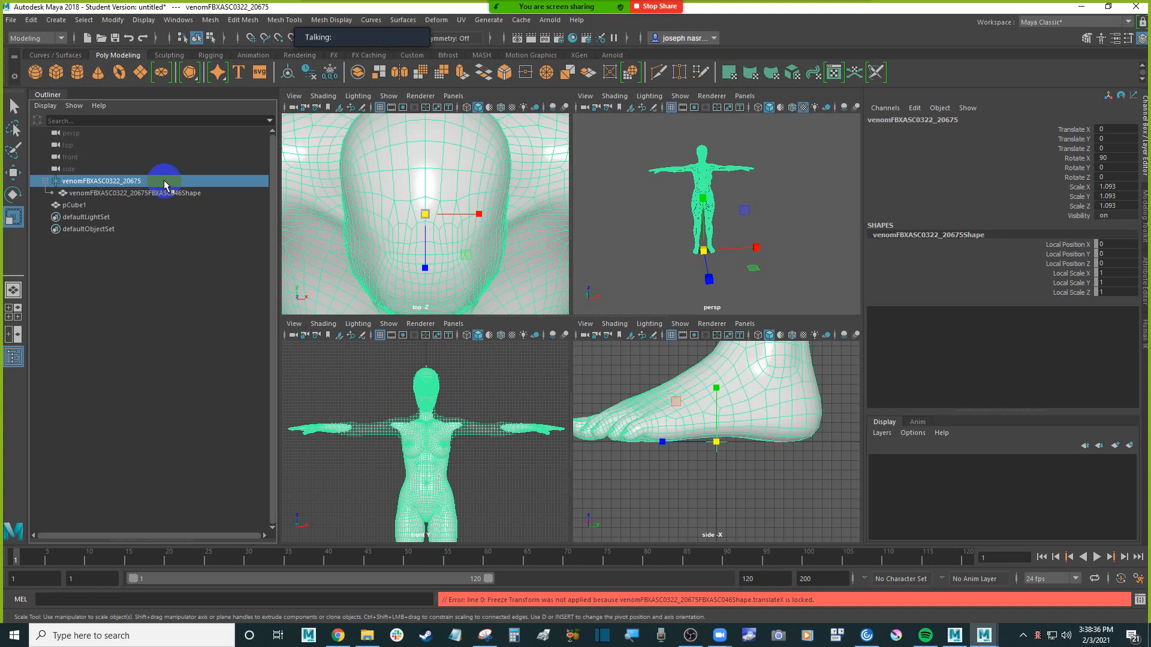
left_click(164, 182)
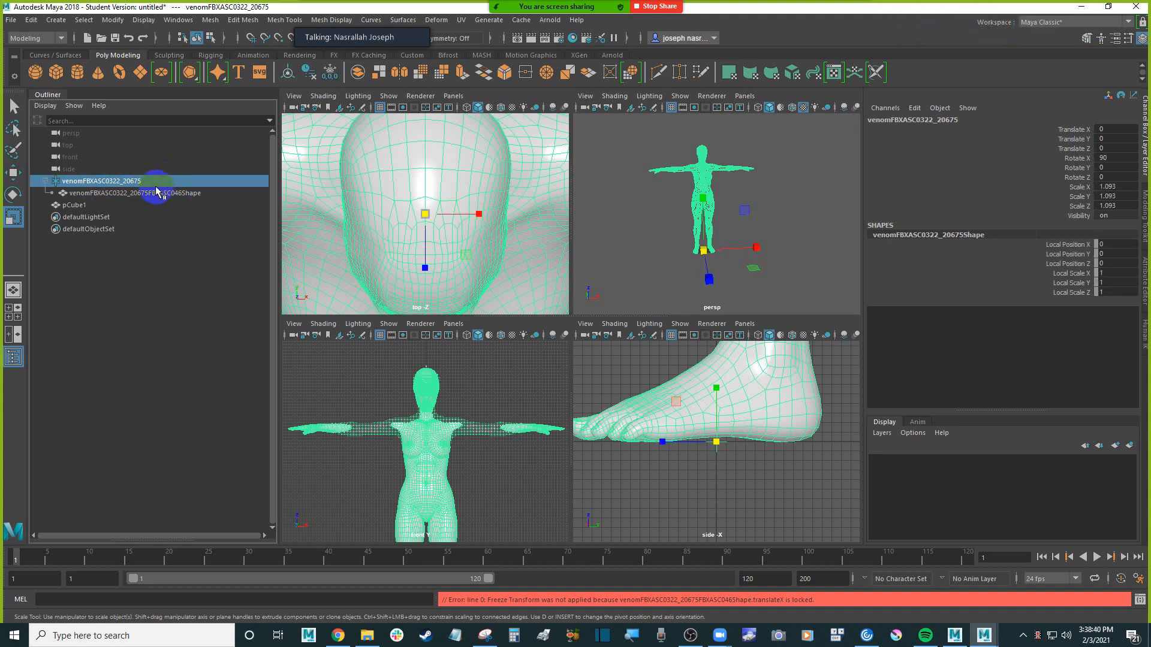
Try again to freeze the root's transformations, and check the child mesh's channels and its context options in the Outliner
left_click(113, 20)
left_click(177, 77)
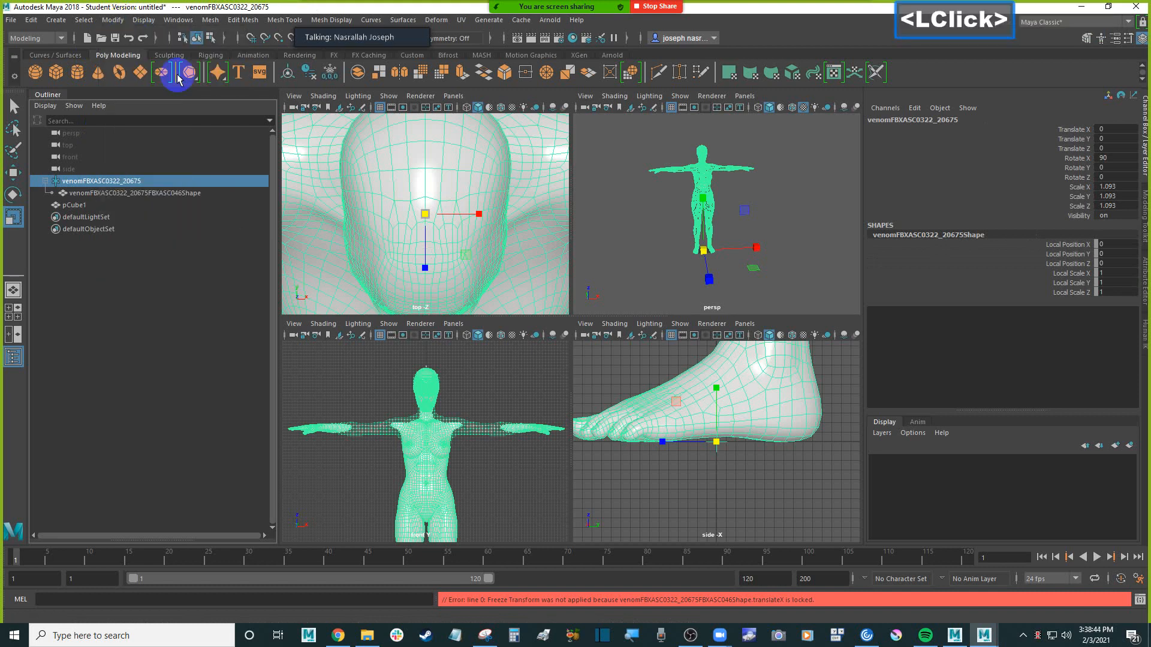
left_click(180, 193)
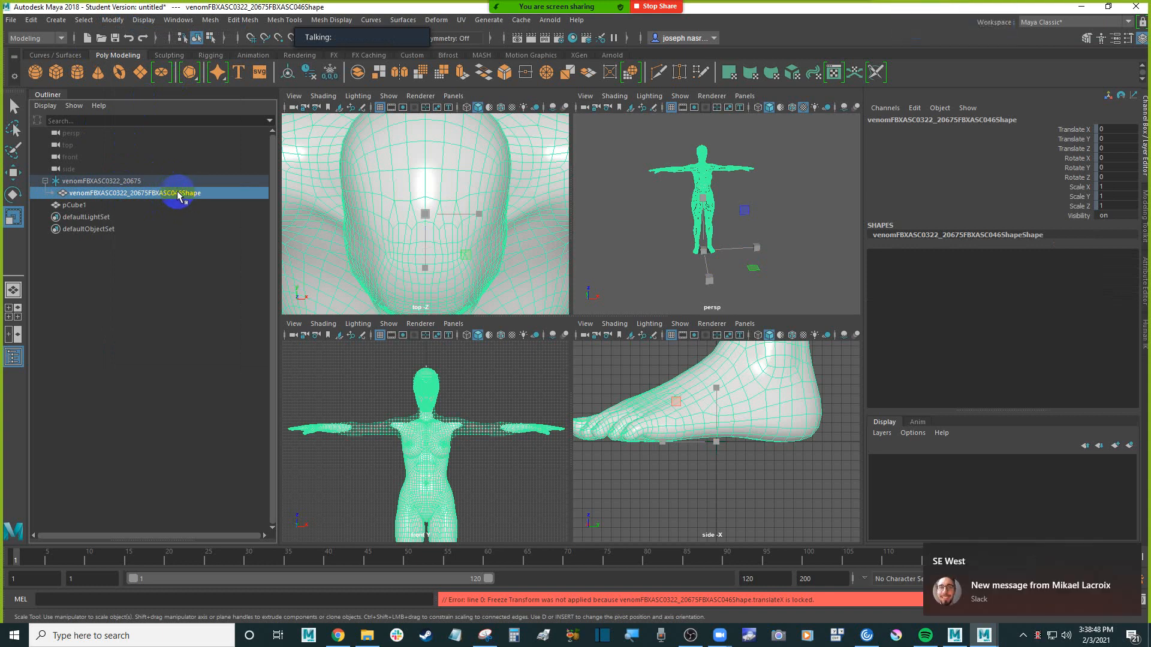
left_click(154, 181)
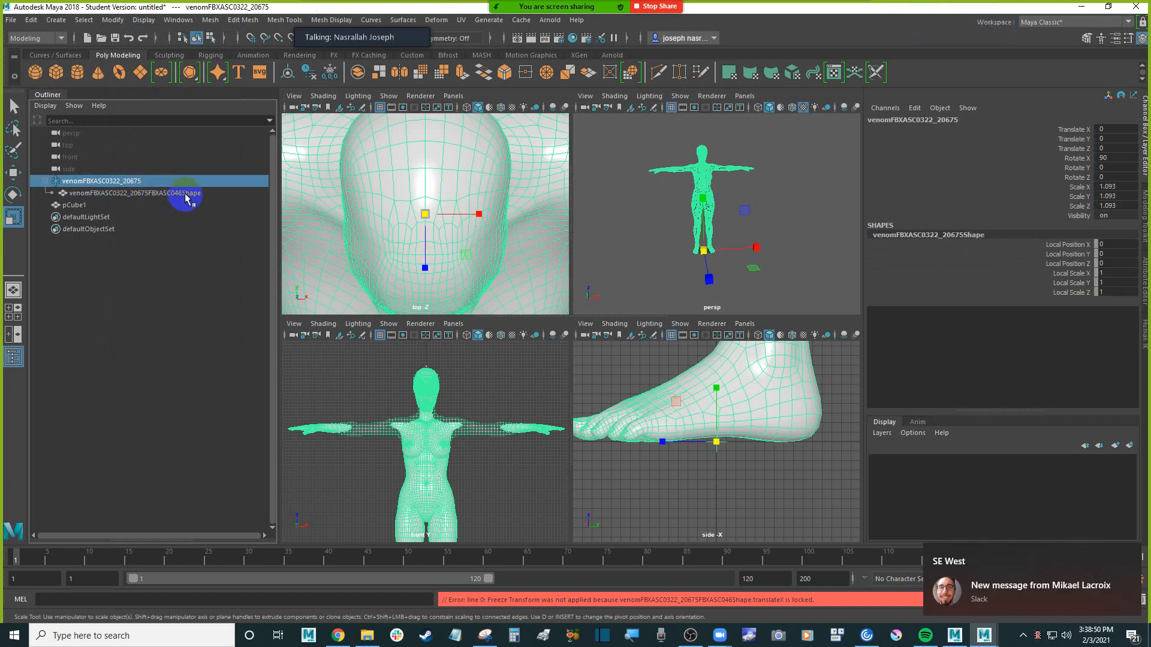
left_click(177, 194)
right_click(176, 196)
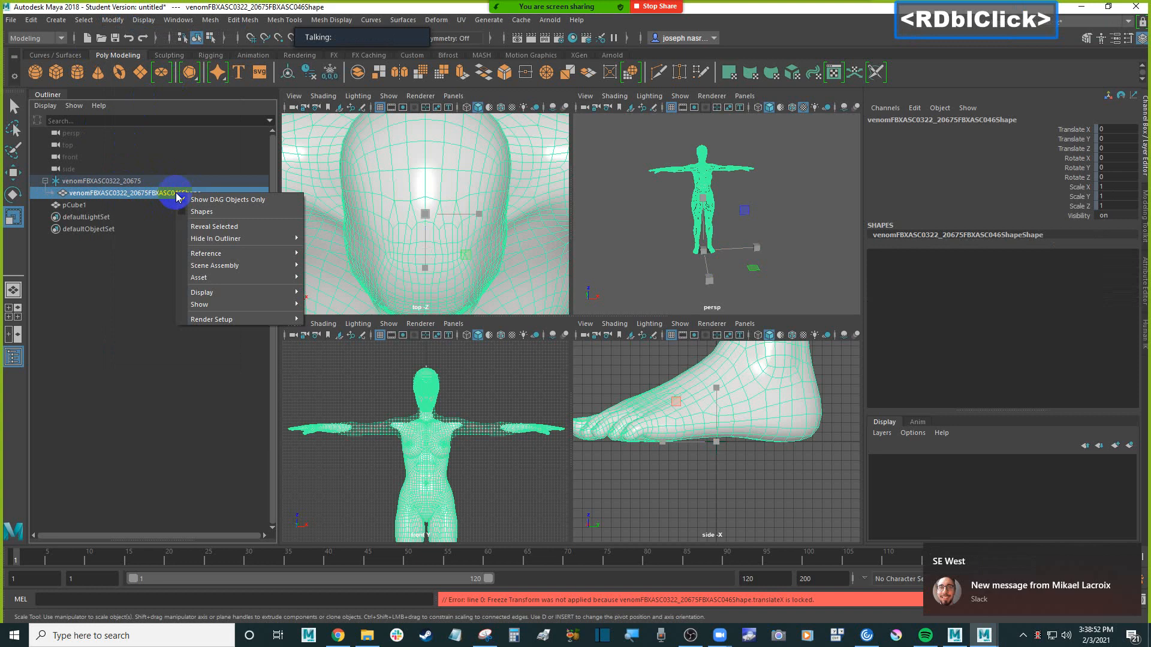
left_click(154, 196)
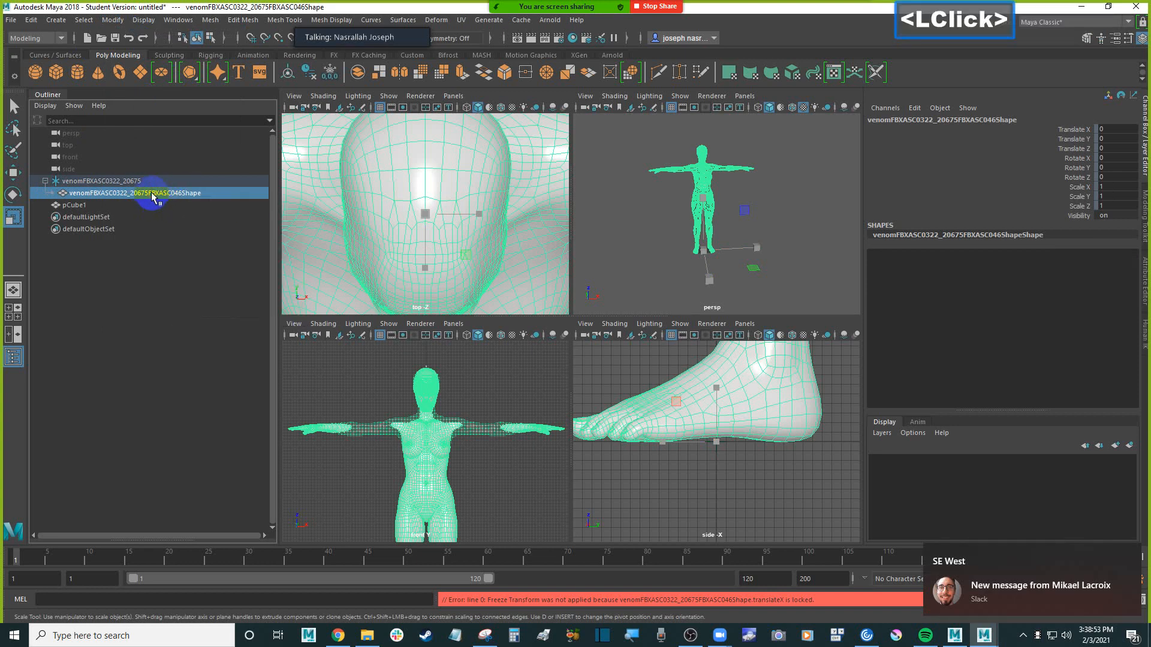
Duplicate the child mesh venomFBXASC0322_20675FBXASC046Shape under the root
left_click(31, 21)
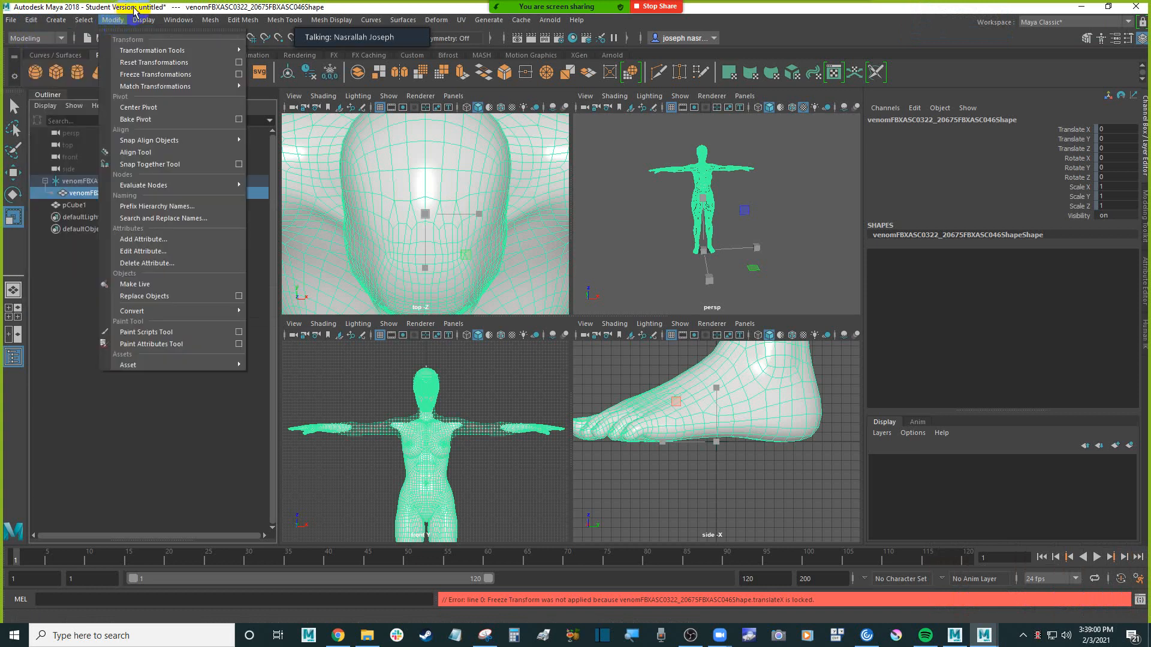
left_click(93, 171)
left_click(127, 181)
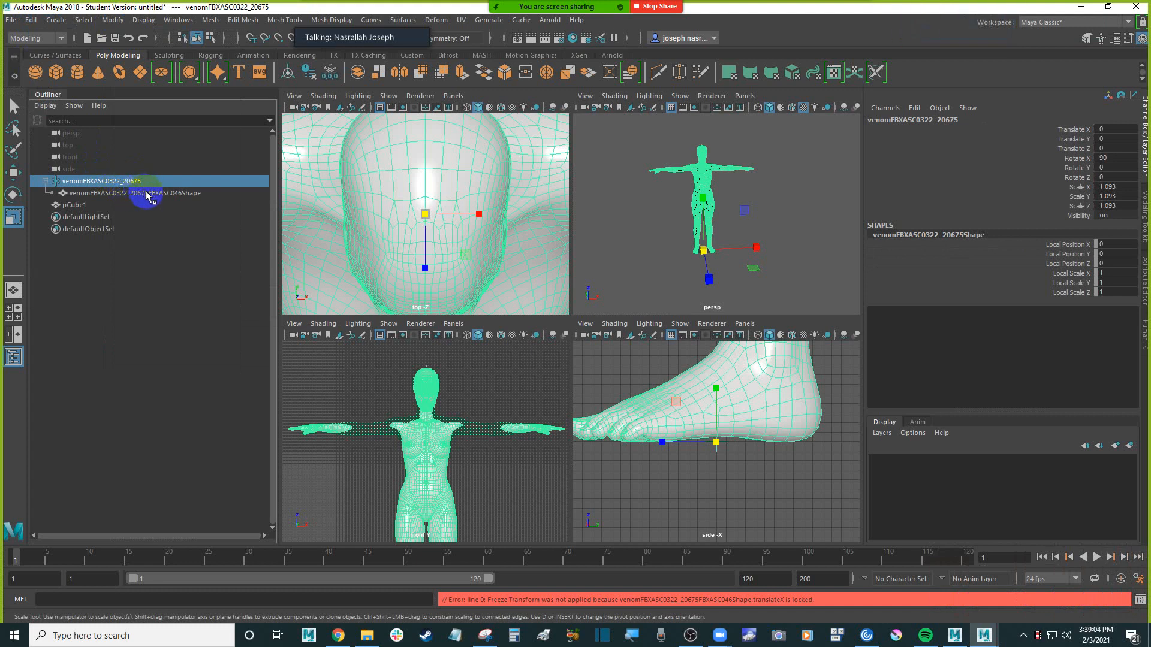
left_click(147, 193)
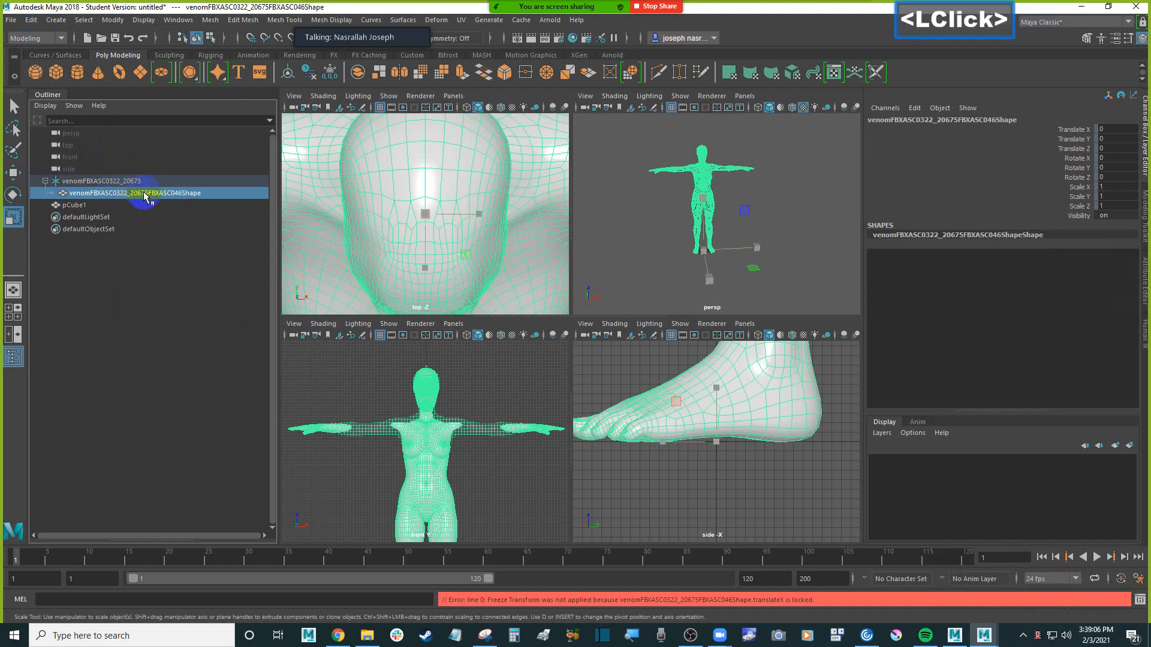
left_click(127, 178)
left_click(150, 195)
left_click(32, 20)
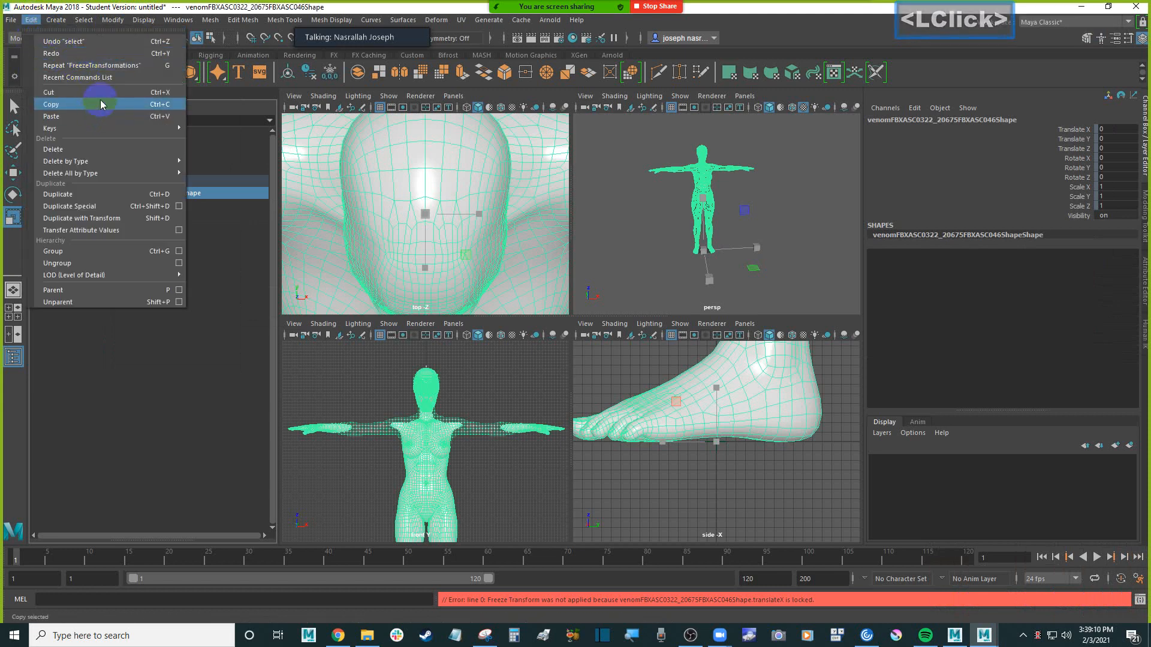
left_click(151, 196)
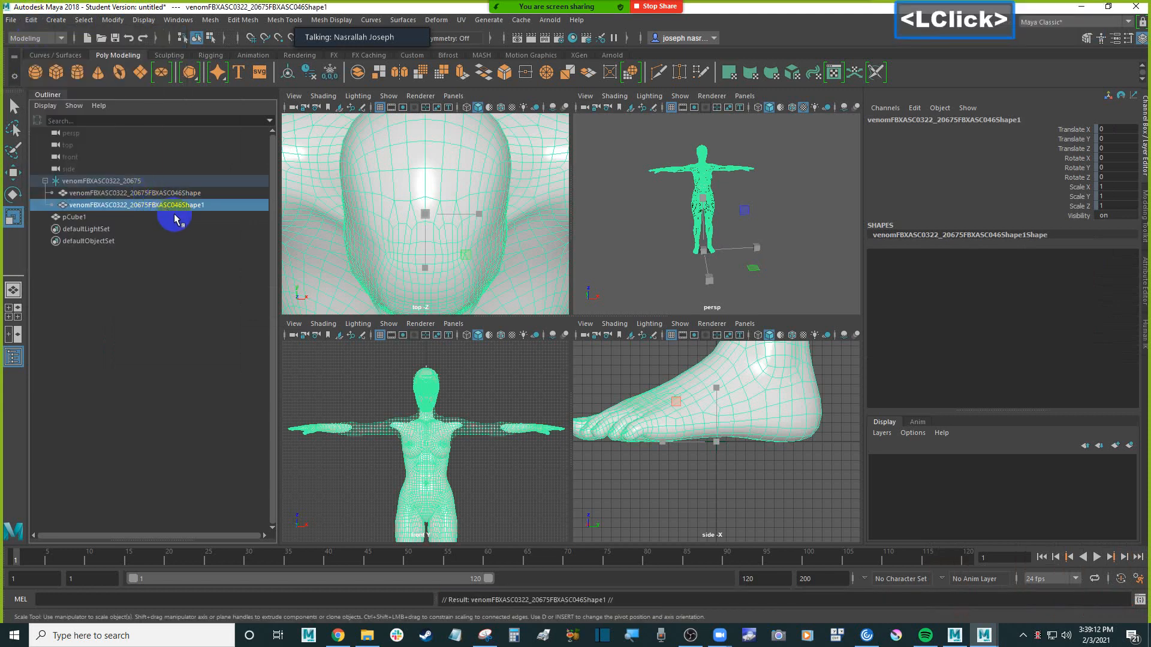
Group the duplicated mesh venomFBXASC0322_20675FBXASC046Shape1 under the root and expand the new group
left_click(148, 194)
left_click(153, 205)
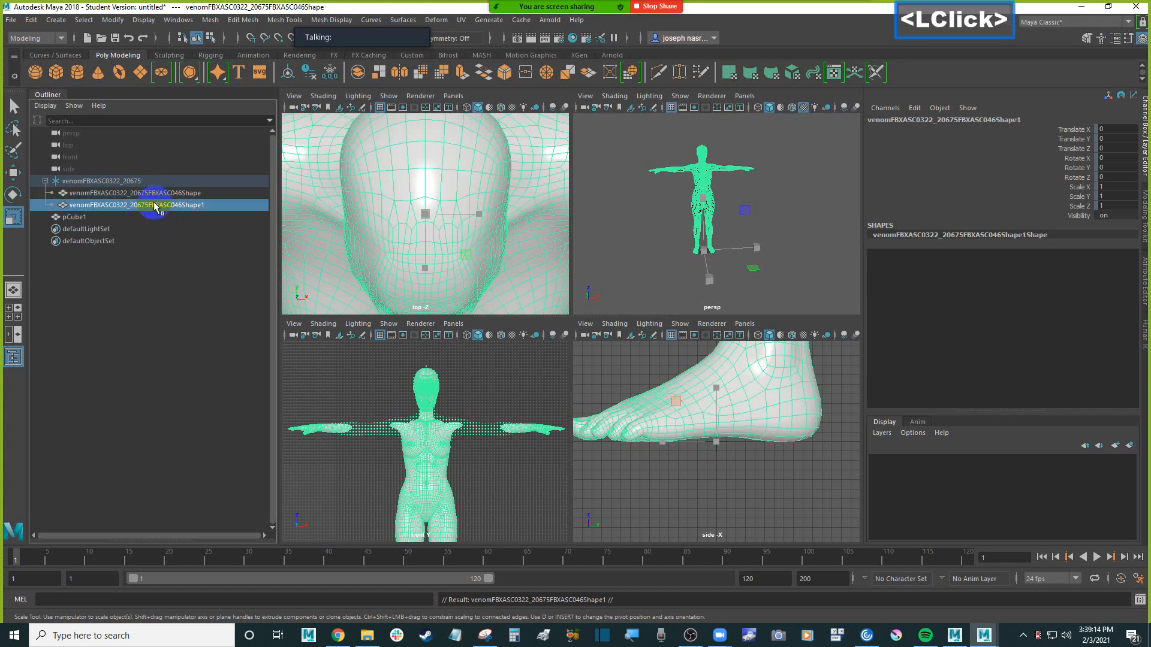
left_click(150, 206)
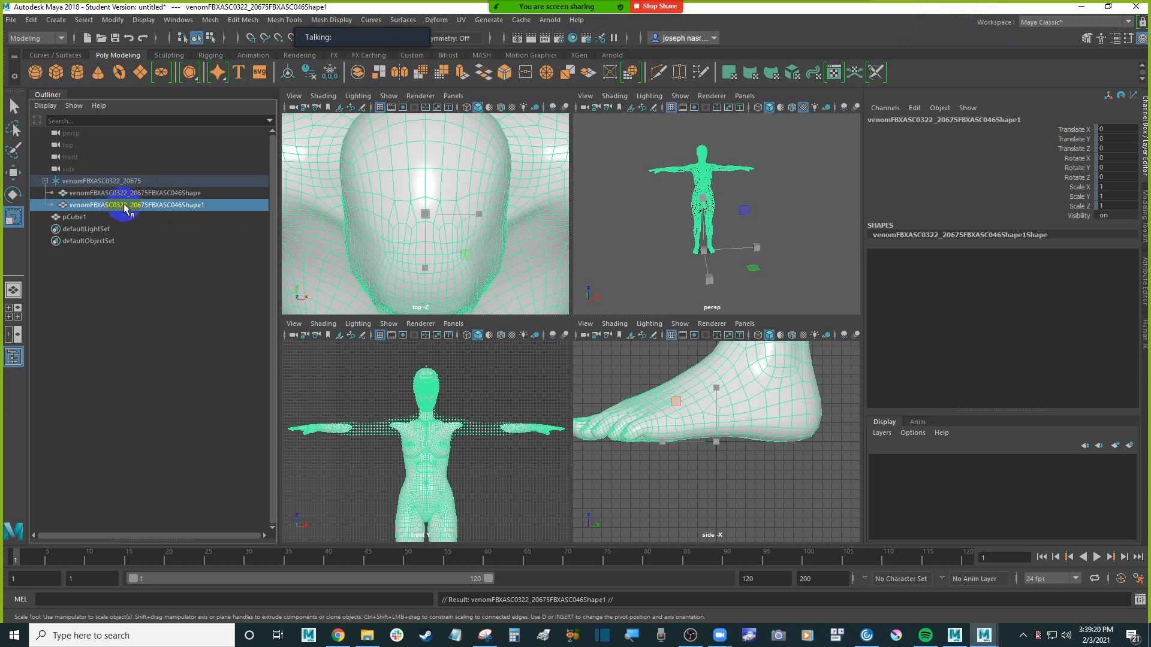
left_click(57, 21)
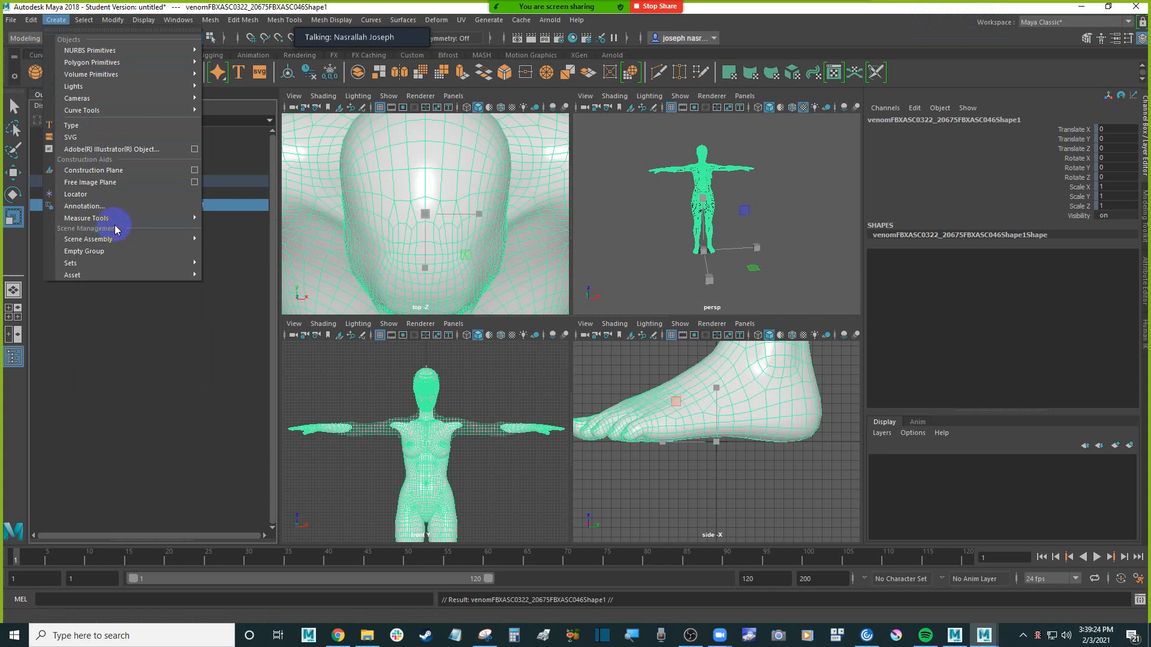
mouse_move(114, 21)
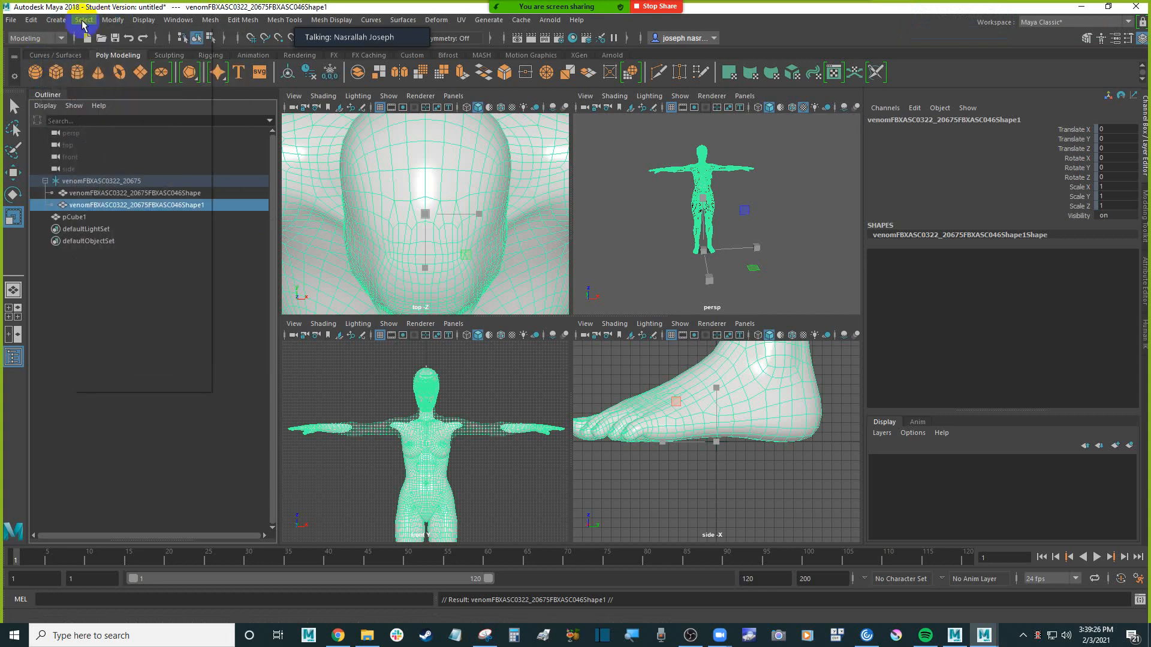
mouse_move(34, 24)
left_click(120, 251)
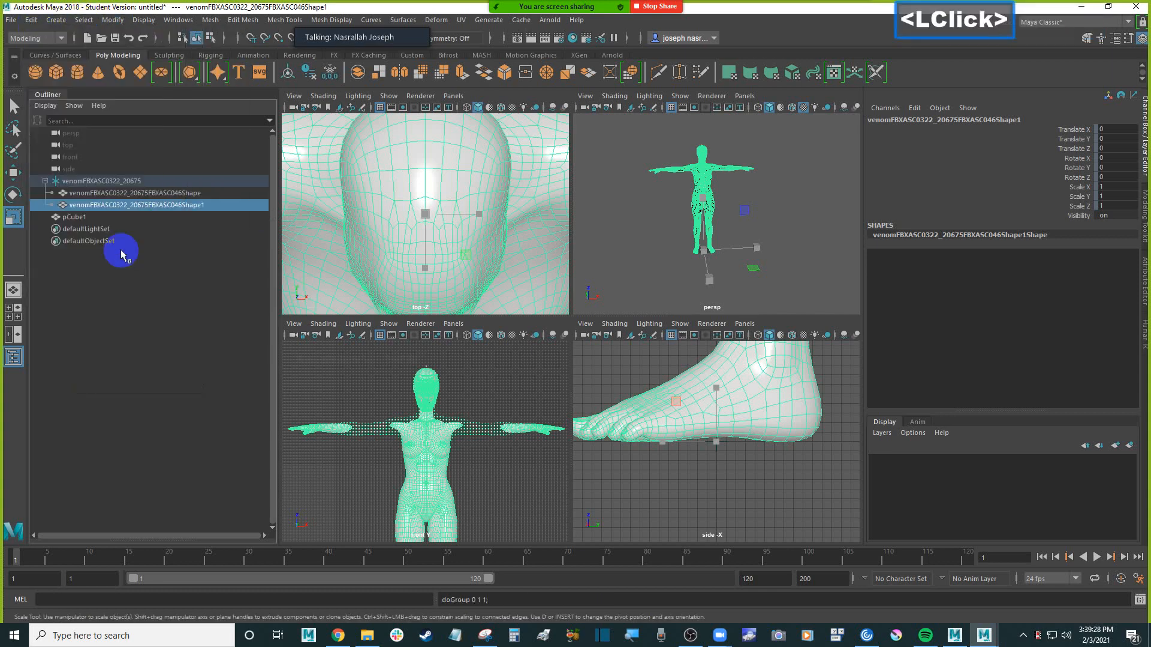
left_click(54, 209)
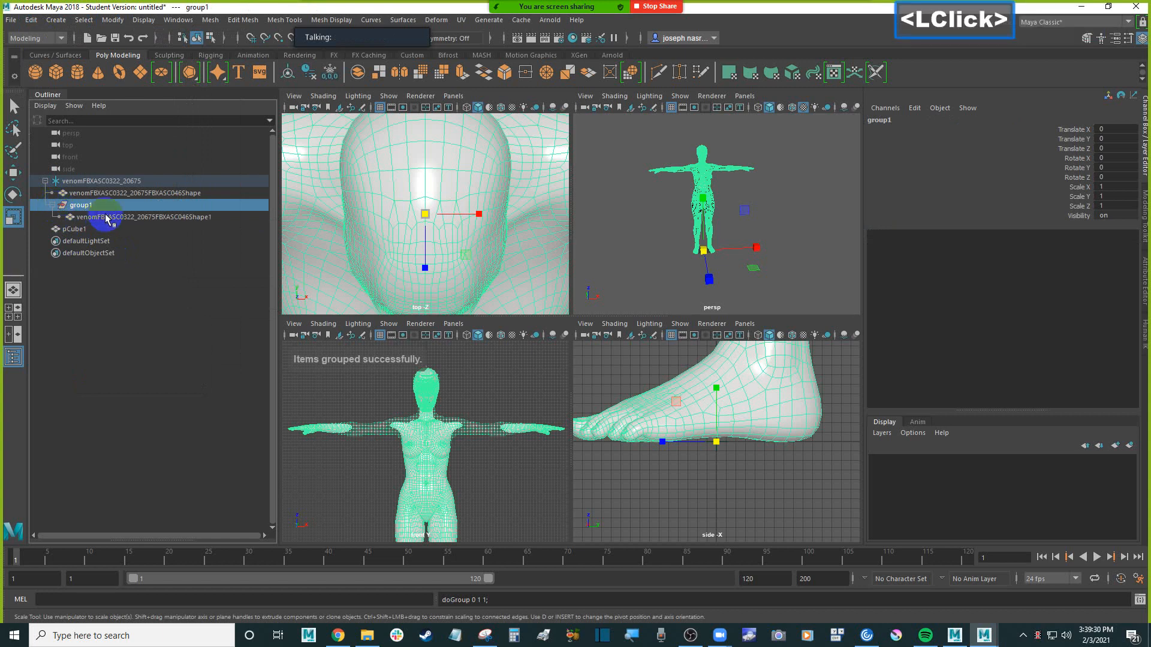
Try to ungroup the duplicated mesh inside group1
left_click(78, 184)
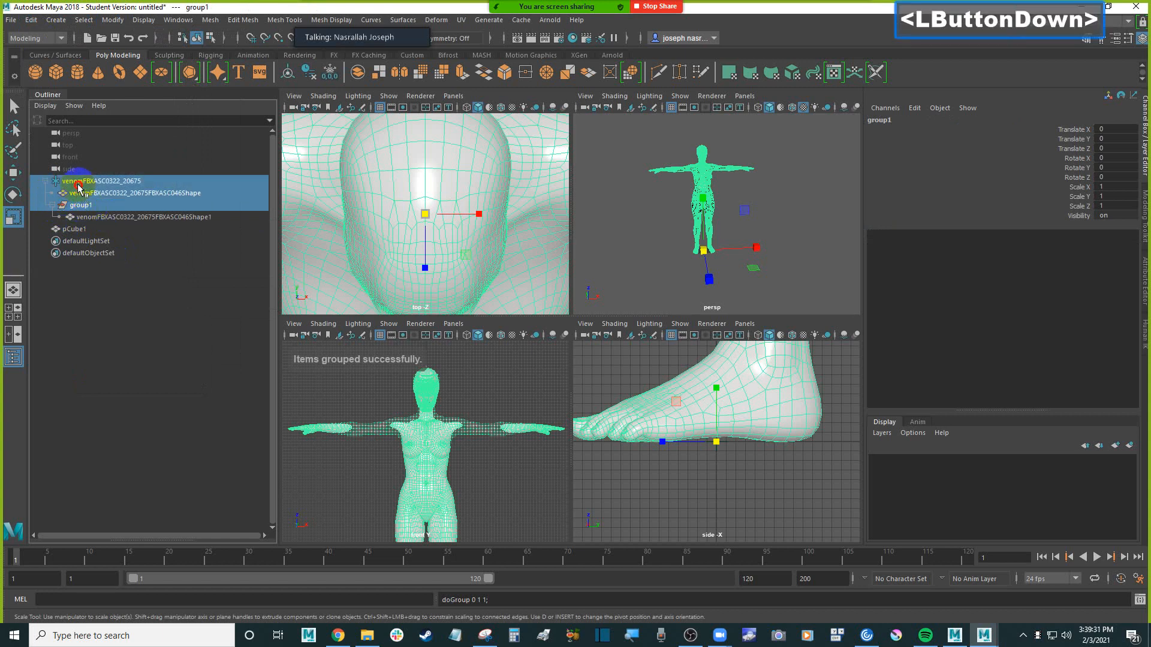
left_click(134, 207)
left_click(113, 218)
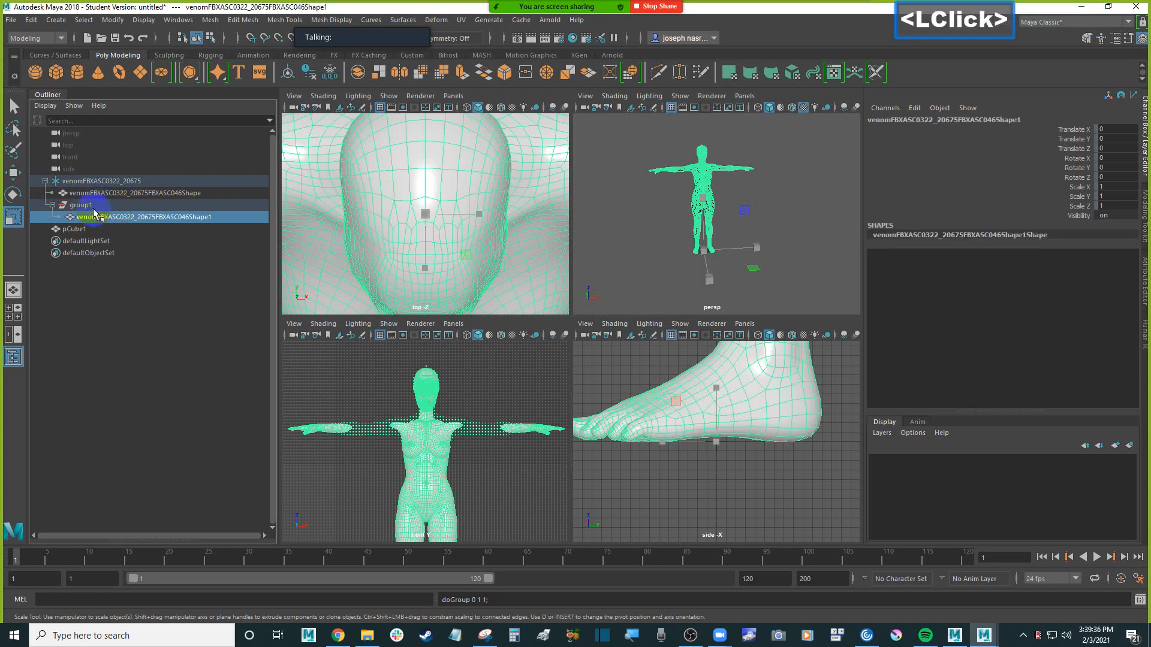
left_click(97, 205)
left_click(99, 217)
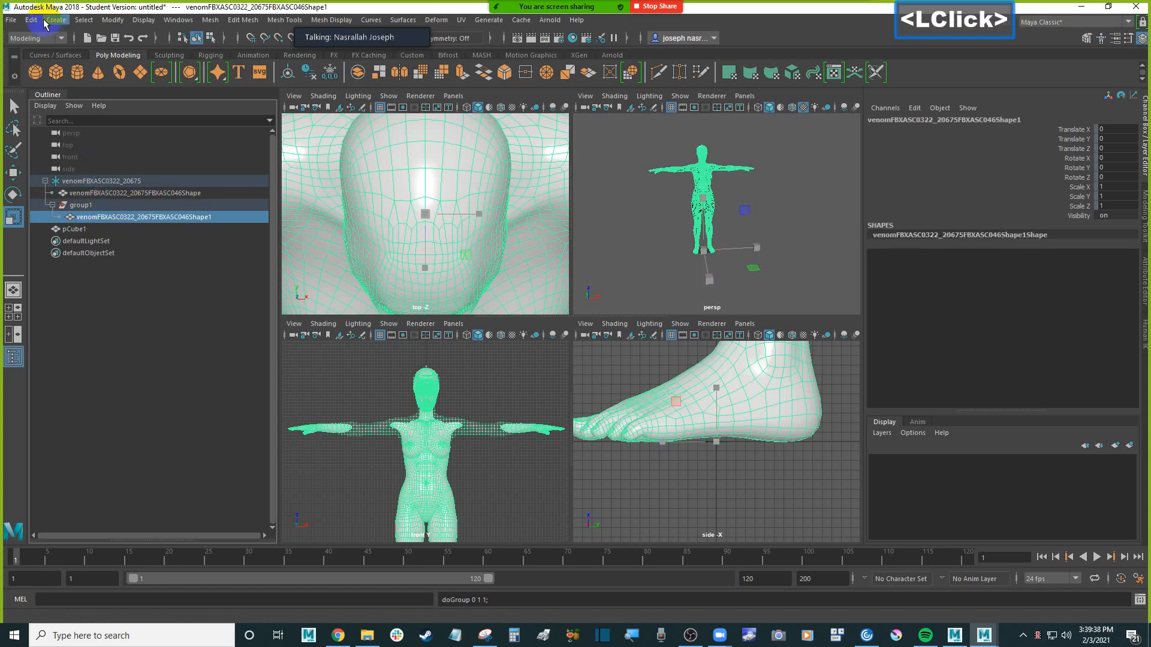
left_click(35, 20)
left_click(114, 260)
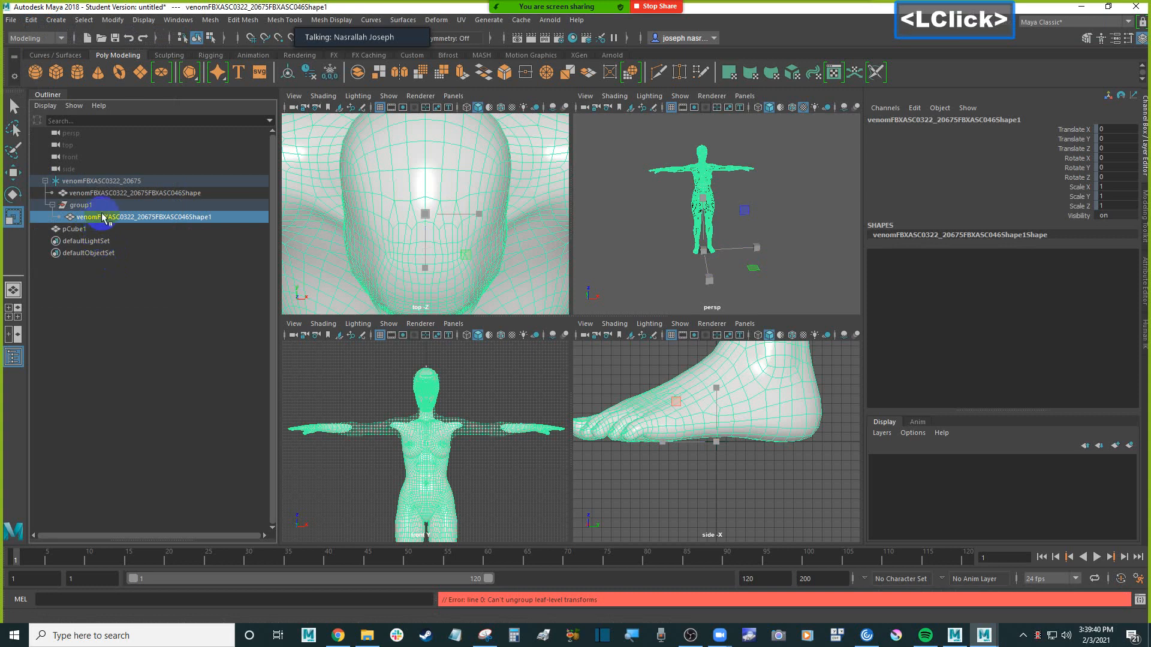
Delete group1 together with the duplicated mesh inside it
left_click(118, 206)
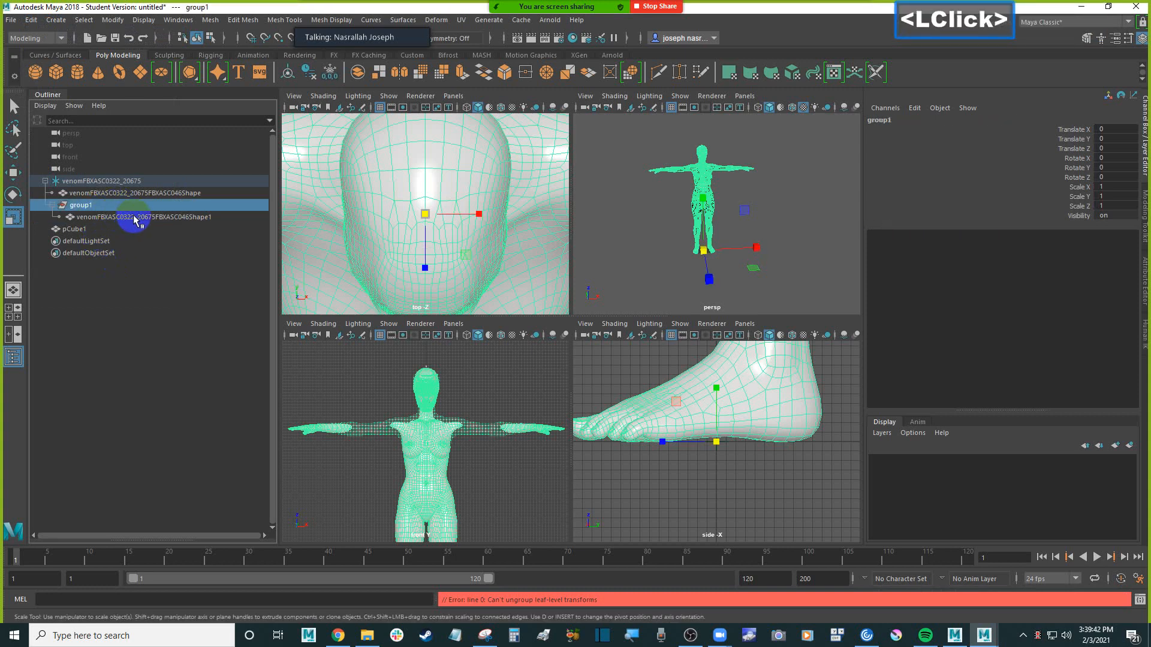
left_click(135, 217, "ctrl")
key("Delete")
Copy the child mesh venomFBXASC0322_20675FBXASC046Shape to the clipboard, accepting the student version notice
left_click(87, 193)
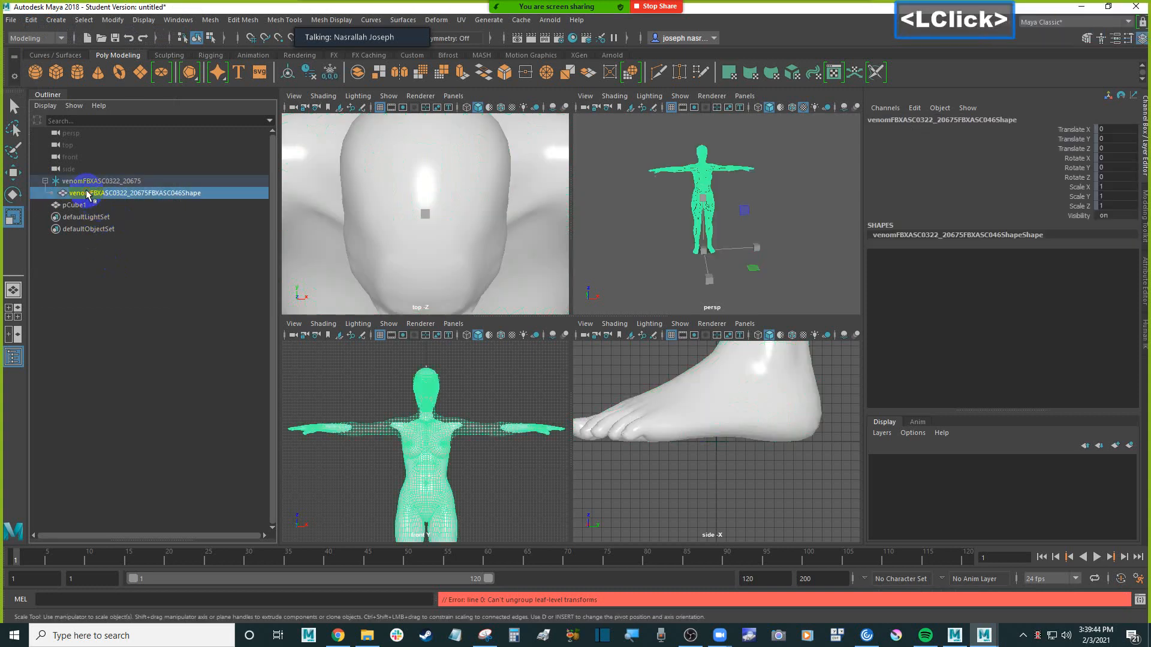
right_click(135, 195)
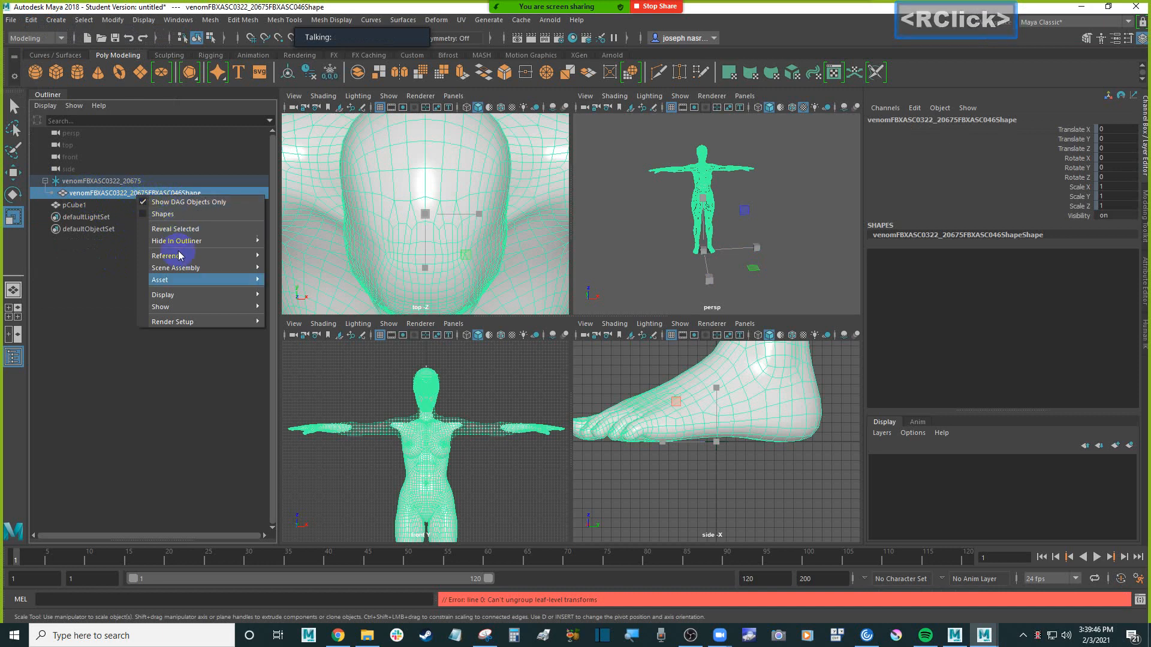
mouse_move(193, 281)
left_click(99, 181)
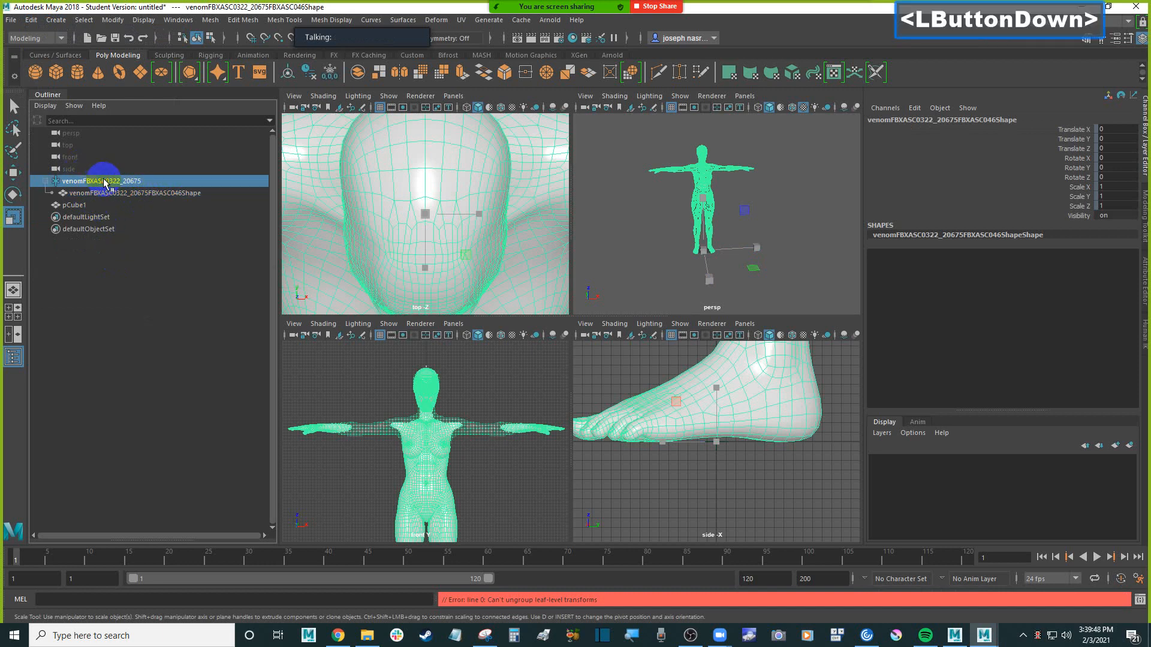
right_click(105, 184)
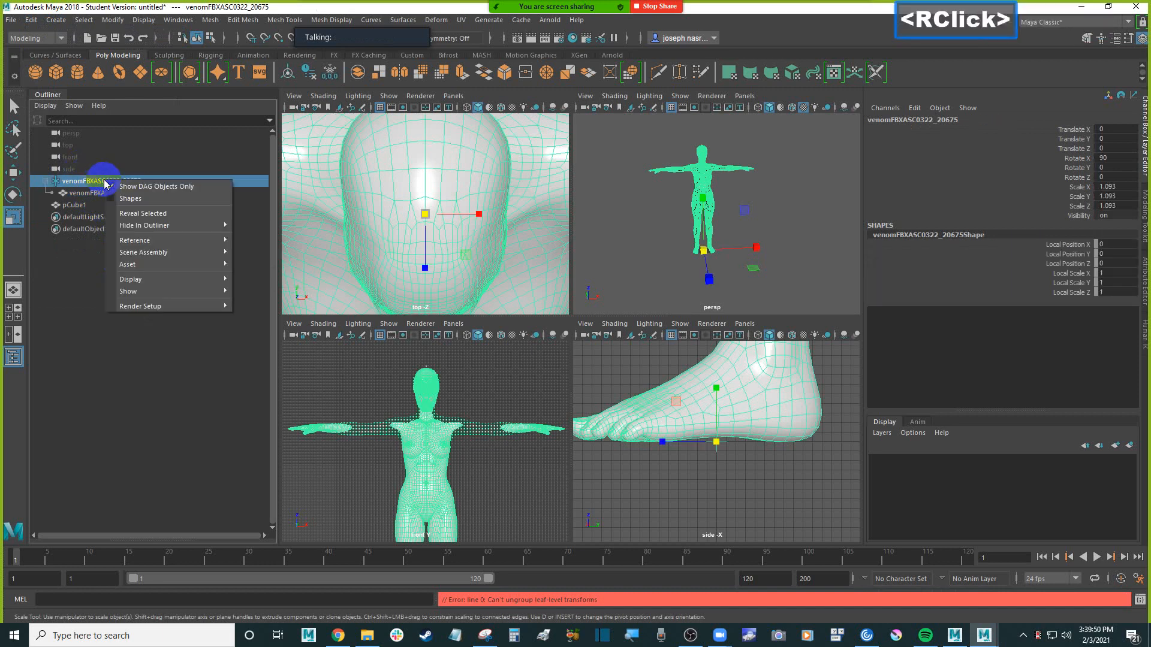
left_click(84, 193)
left_click(84, 193)
left_click(32, 20)
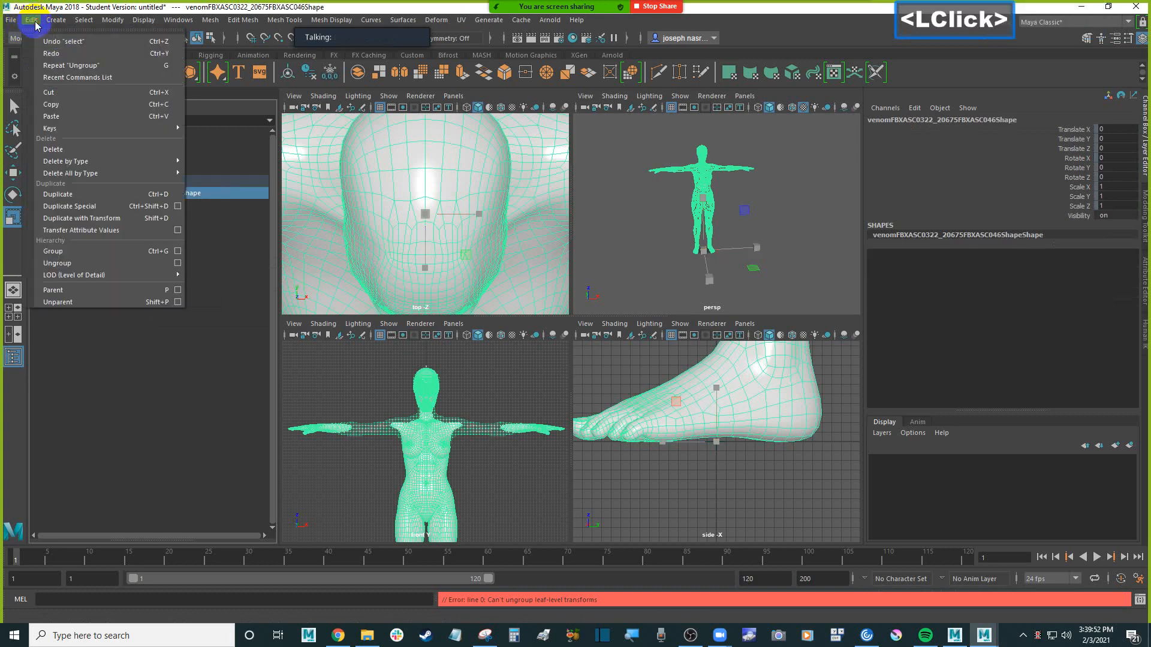
left_click(99, 105)
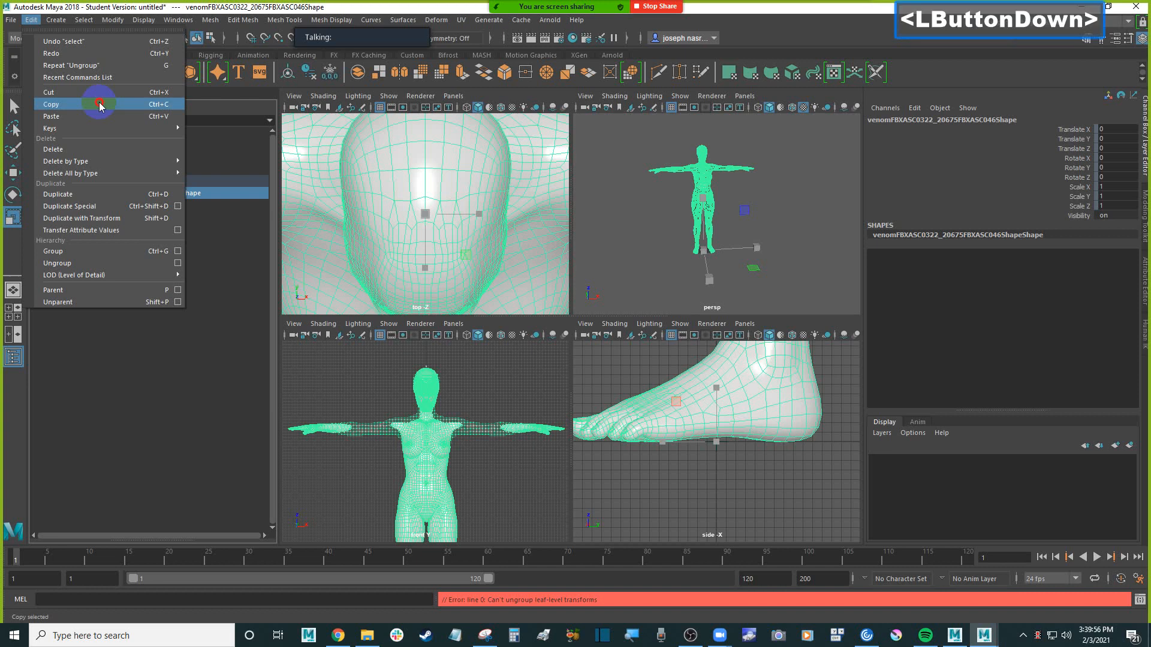
left_click(557, 329)
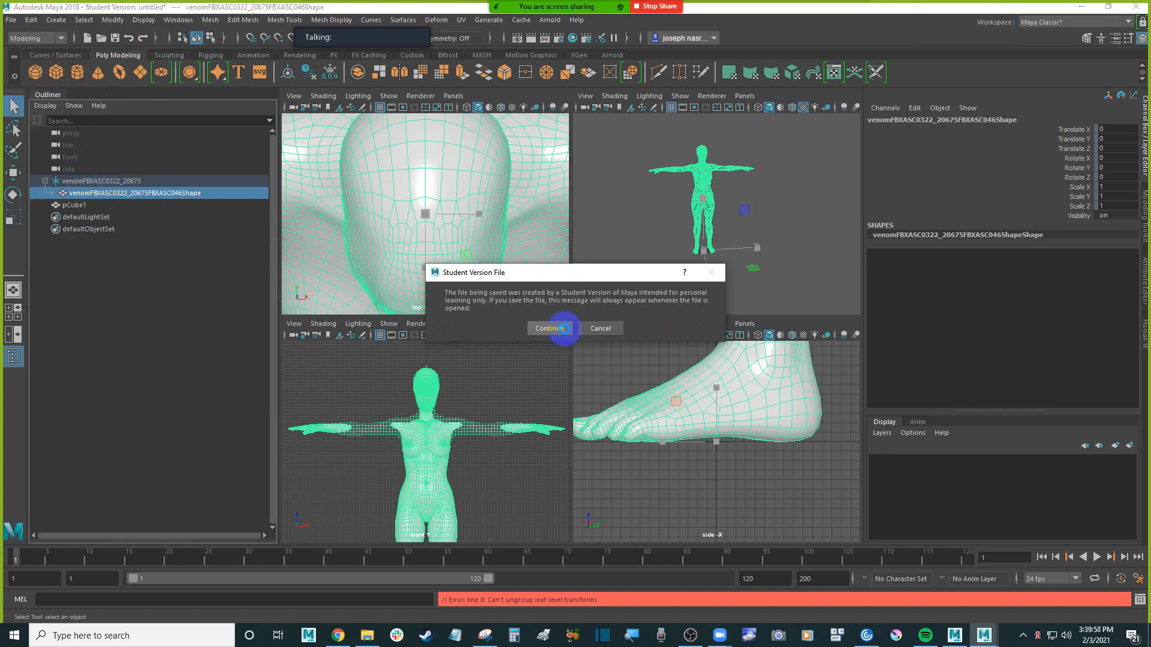
Paste the copied mesh into the scene, accepting the student version notice
key("r")
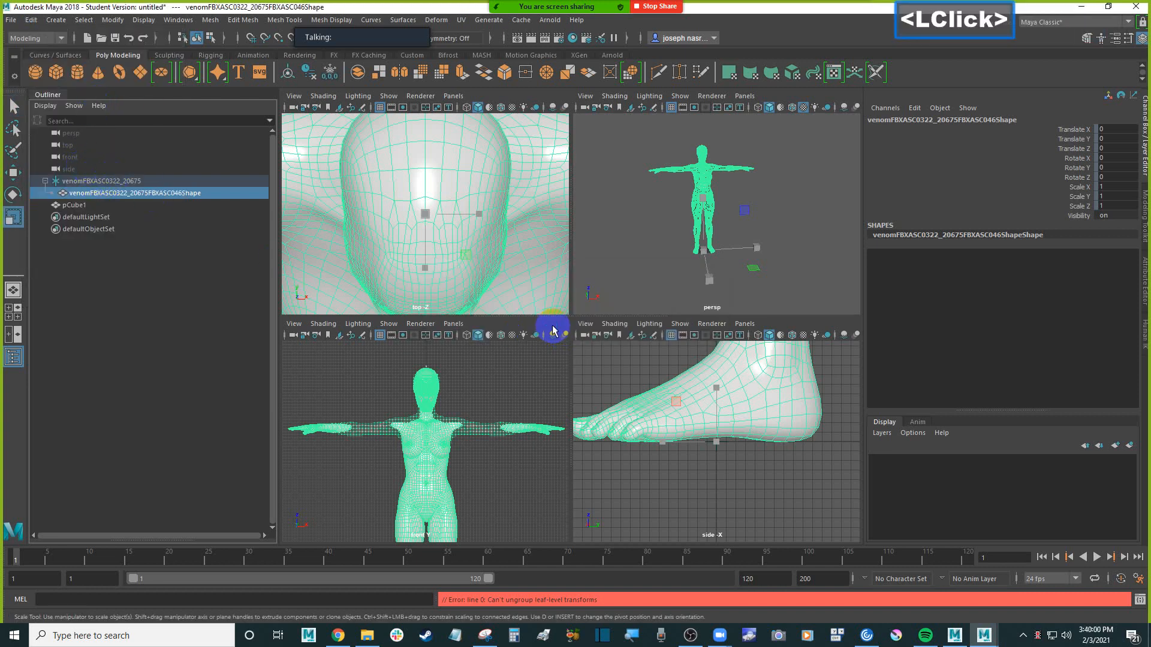
left_click(127, 183)
right_click(128, 184)
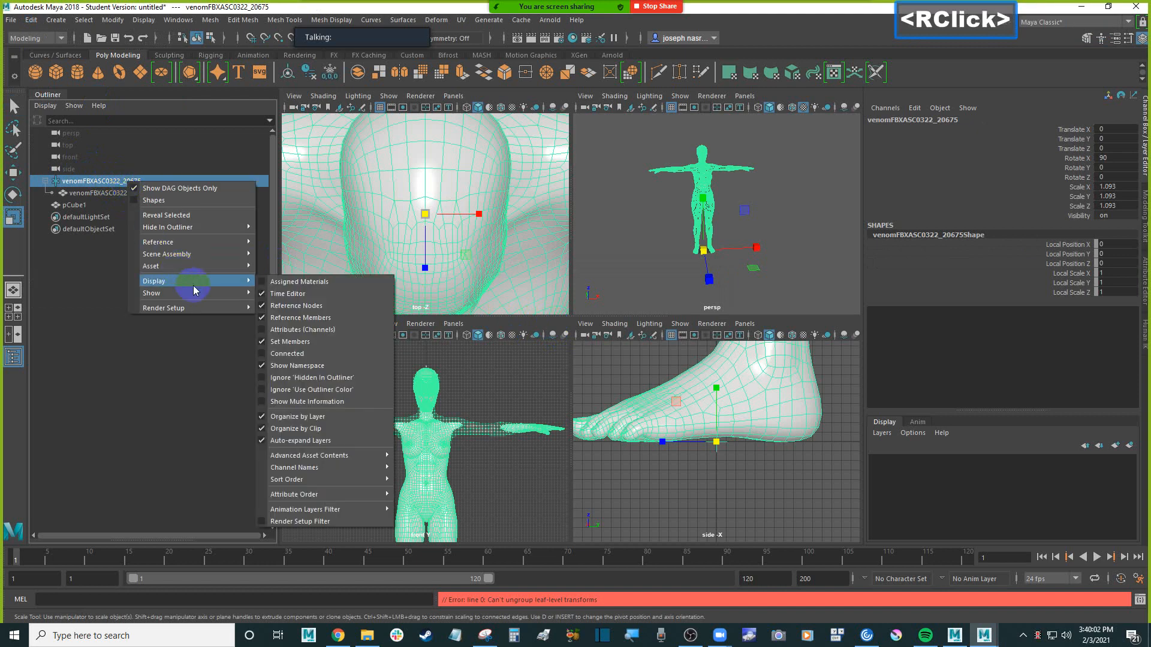
left_click(99, 185)
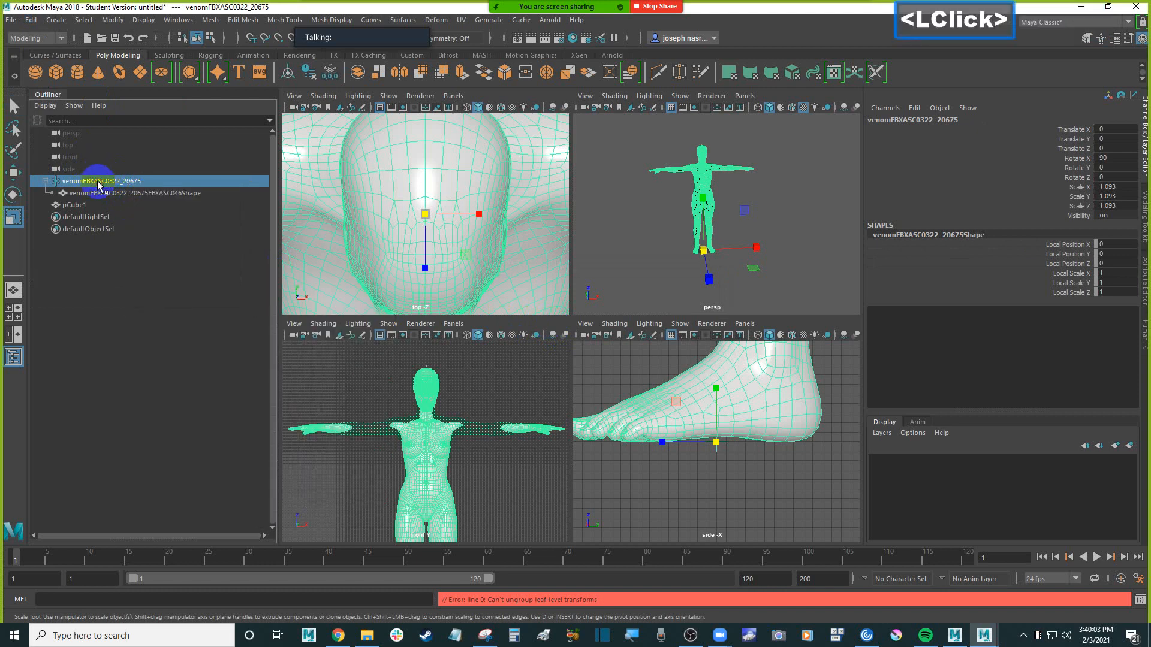
left_click(31, 20)
left_click(92, 116)
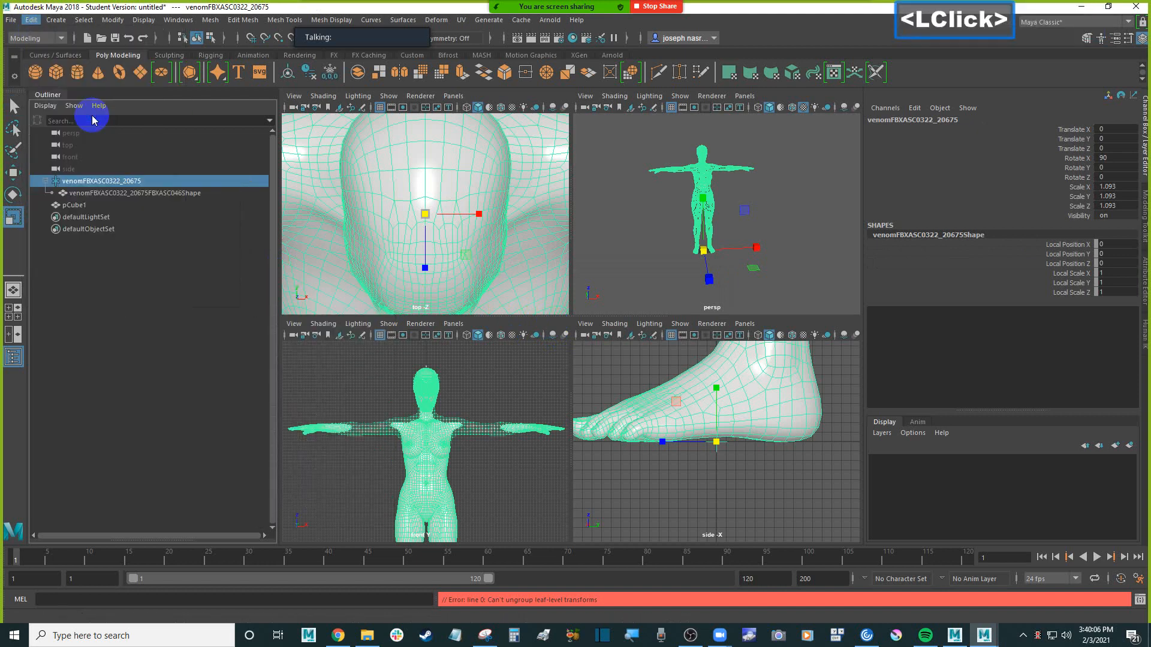
left_click(549, 329)
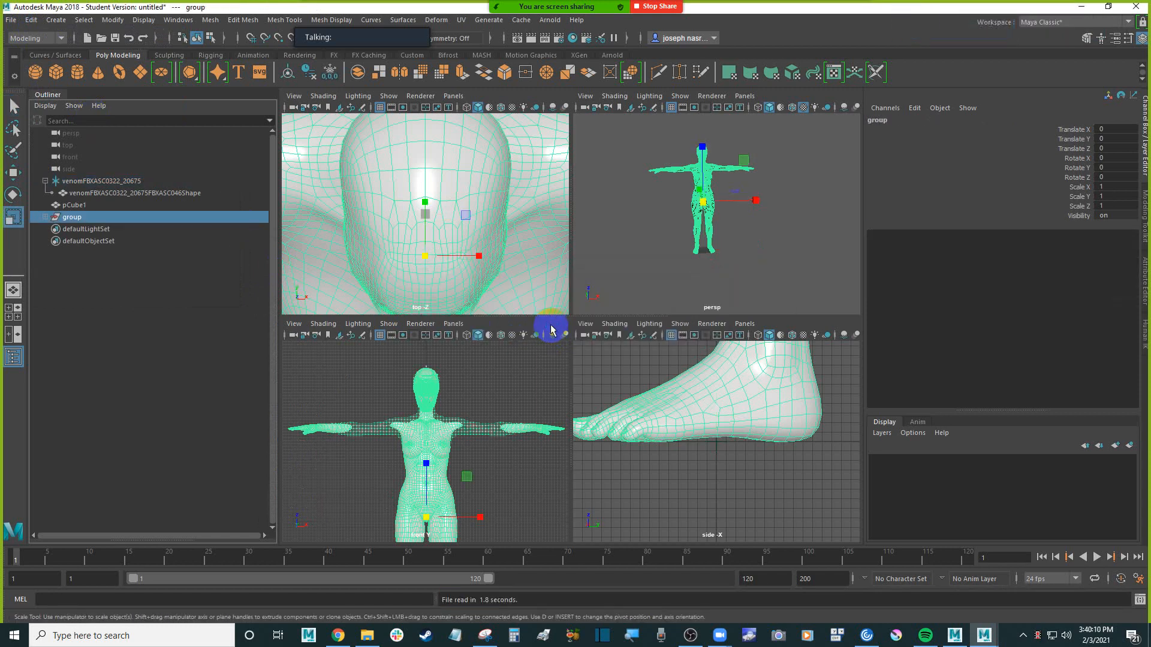
Expand the pasted group's hierarchy and ungroup its inner node pasted__venomFBXASC0322_20675
left_click(45, 217)
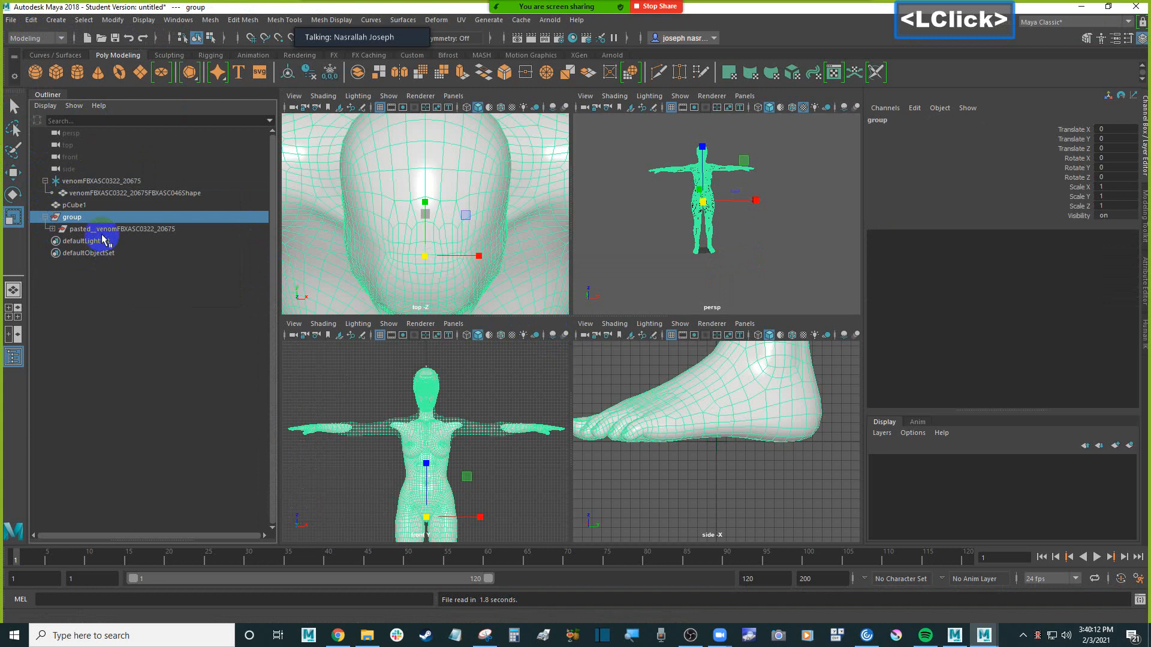
left_click(99, 230)
left_click(53, 229)
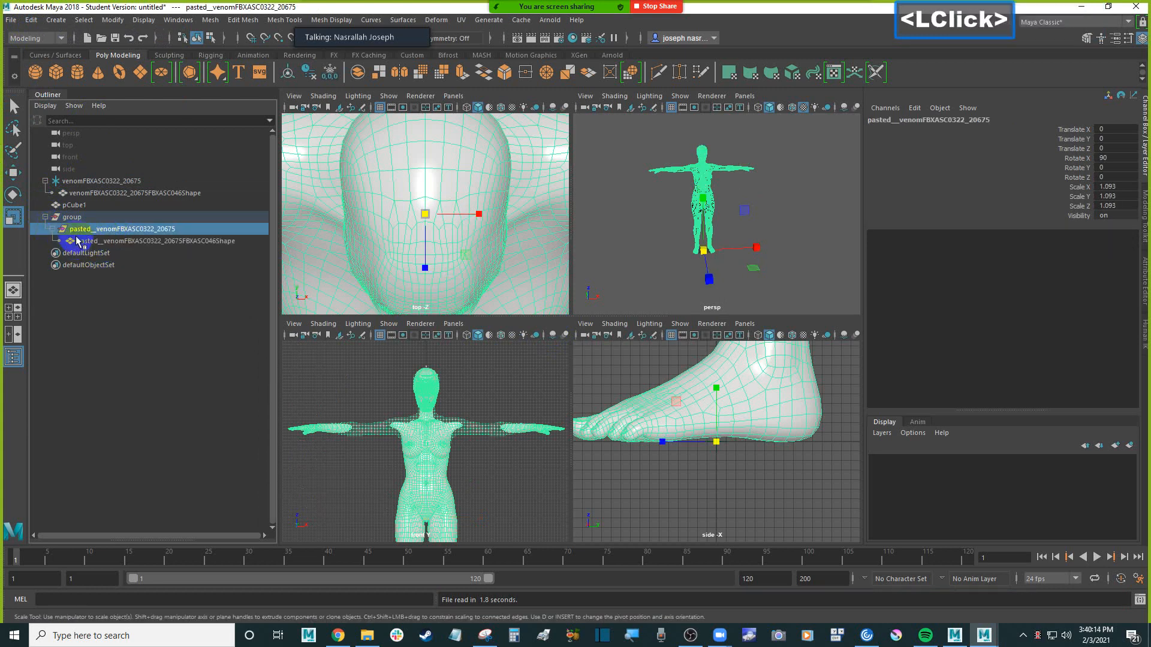
double_click(80, 232)
left_click(81, 229)
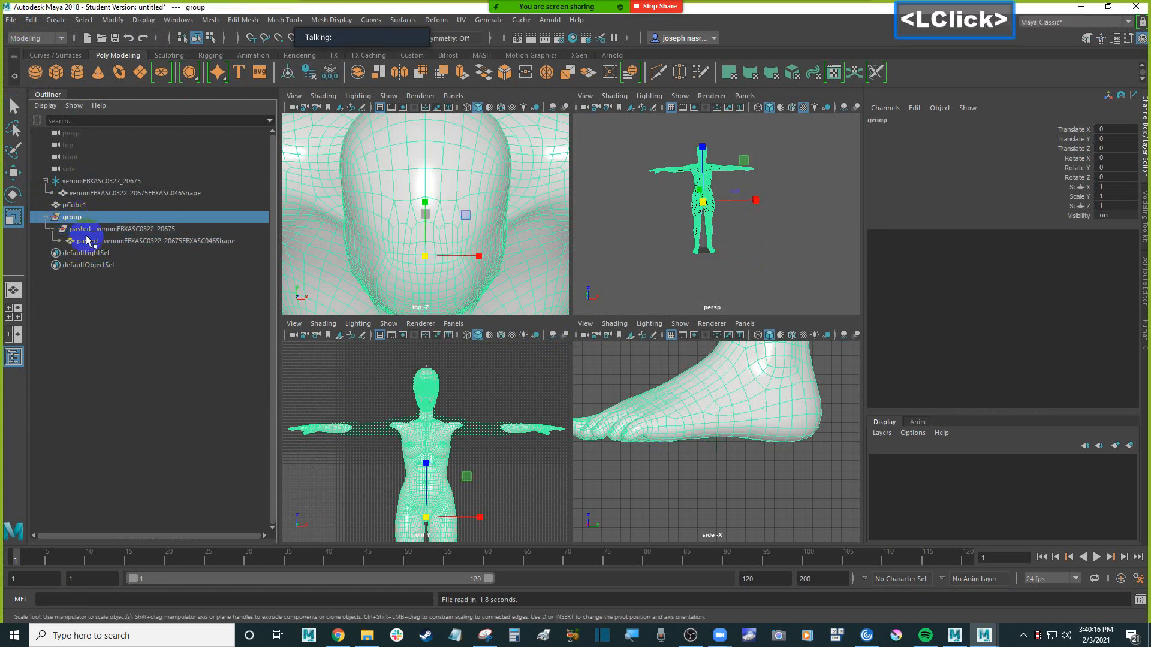
left_click(31, 20)
left_click(99, 265)
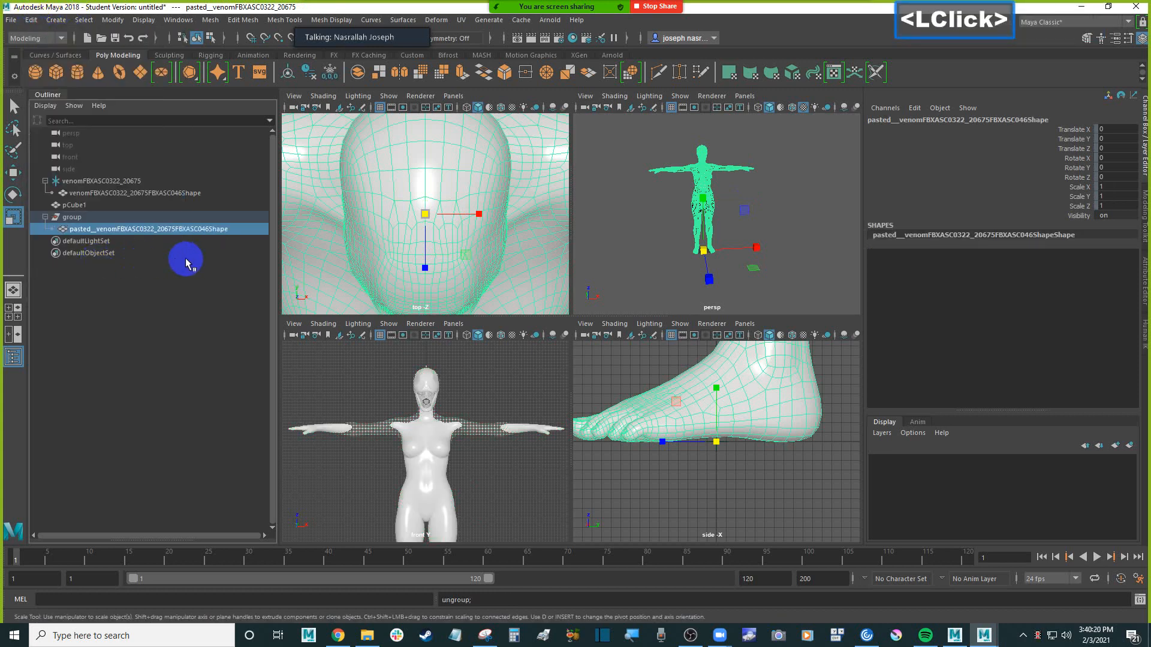
Ungroup the remaining outer group so the pasted mesh sits at the scene's top level
left_click(84, 220)
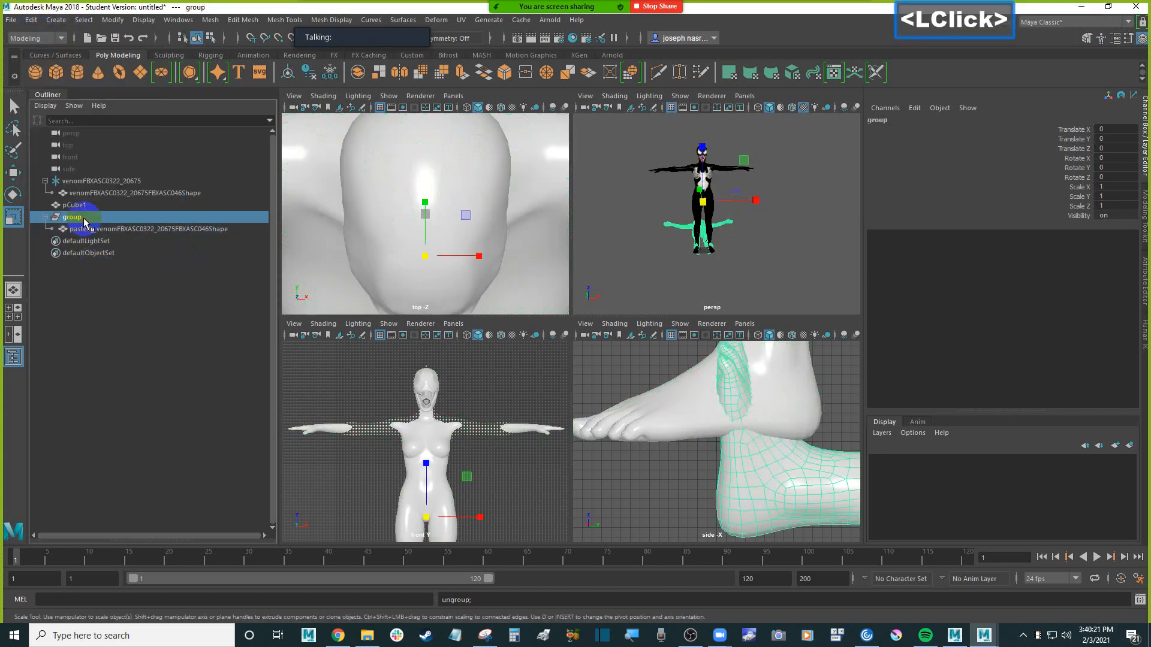
left_click(31, 20)
left_click(108, 270)
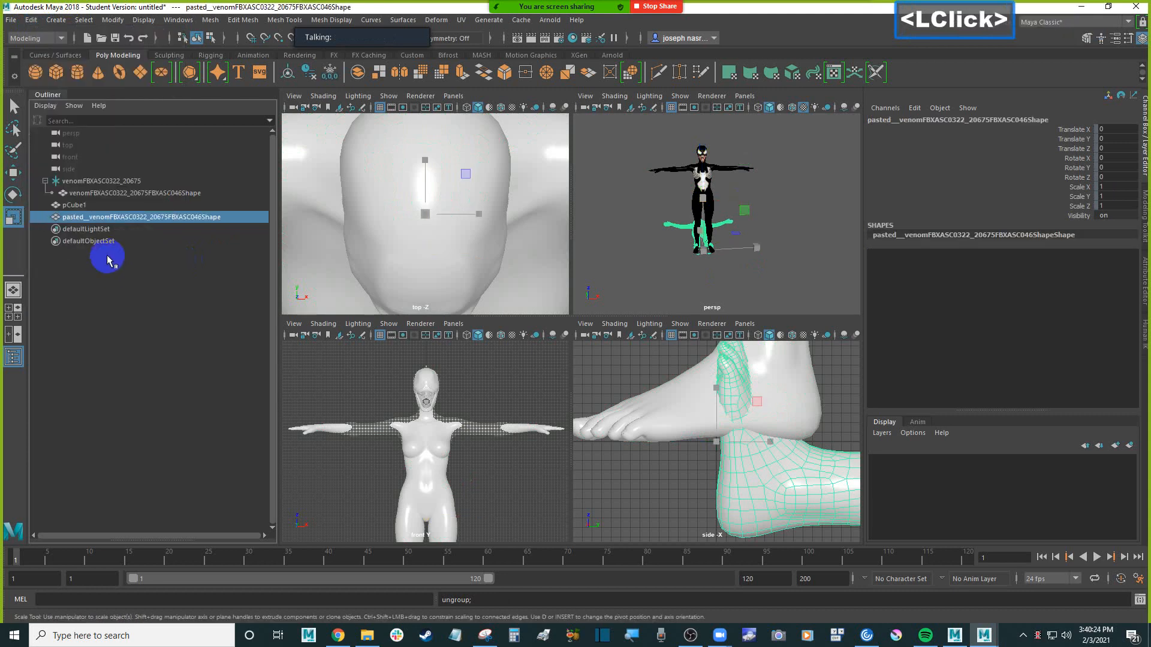
Collapse the original root and delete the pasted mesh pasted__venomFBXASC0322_20675FBXASC046Shape
left_click(45, 180)
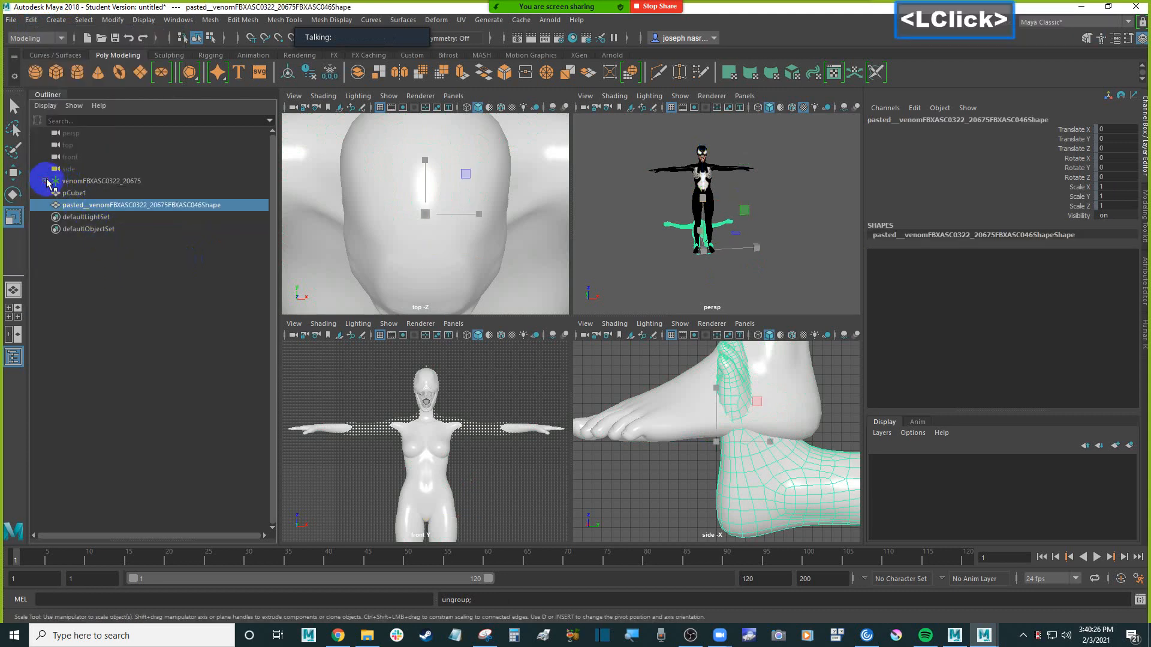
left_click(95, 182)
left_click(111, 207)
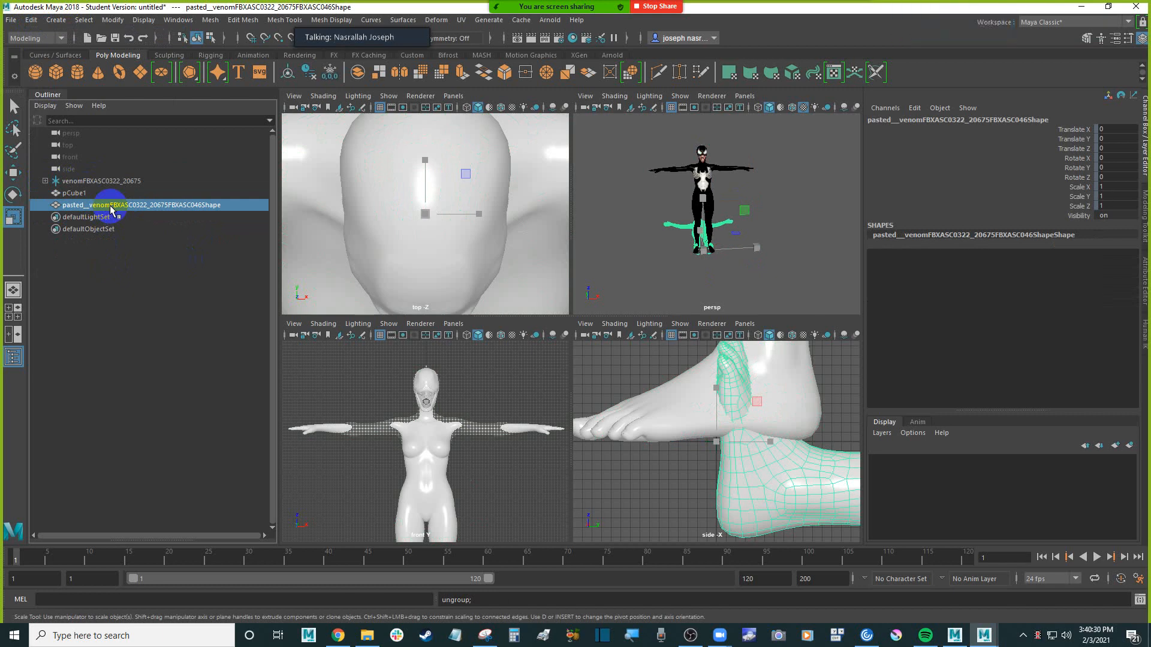
key("Delete")
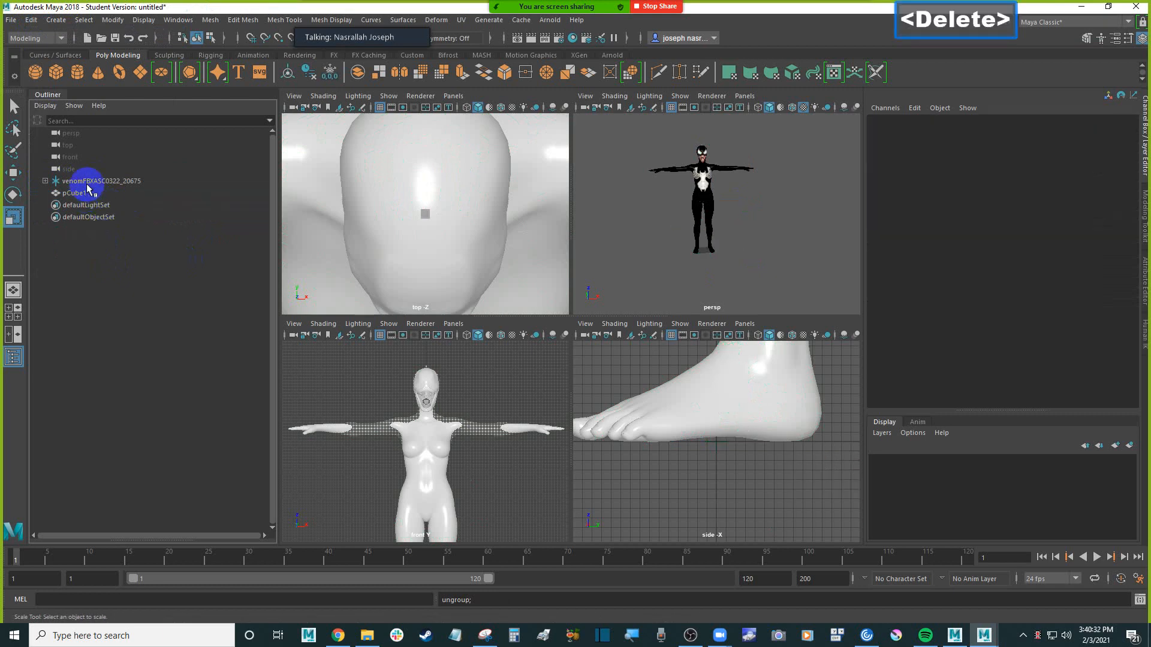
Expand the original root and compare its transform channels with those of its child mesh
left_click(95, 181)
left_click(46, 181)
left_click(95, 193)
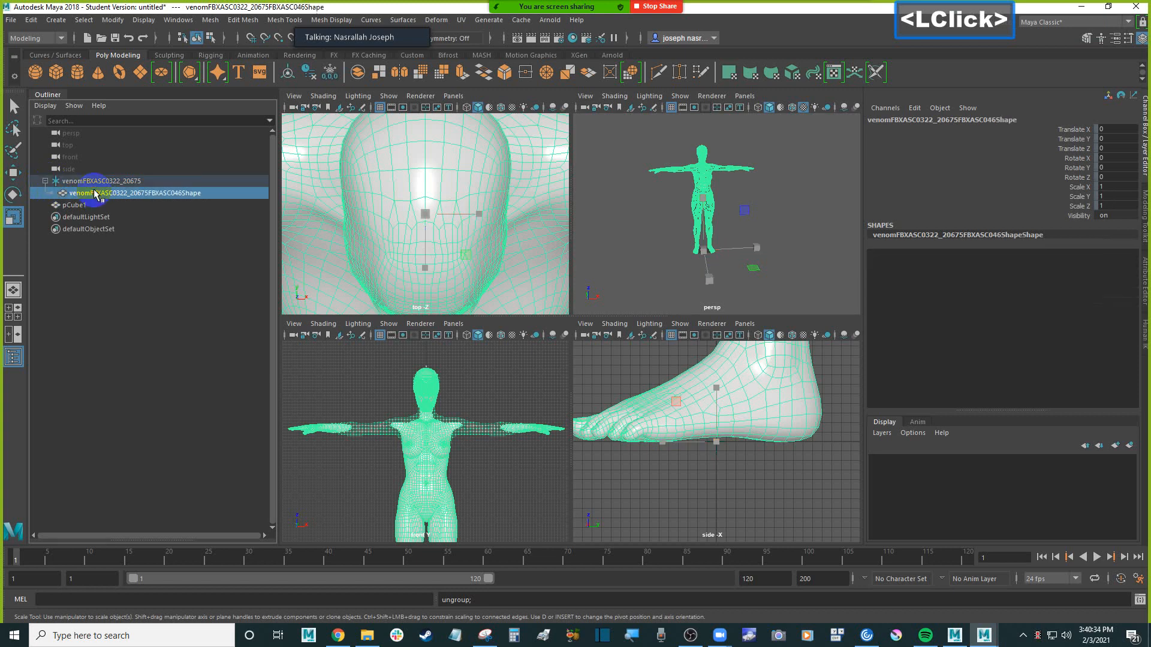
left_click(99, 182)
left_click(111, 194)
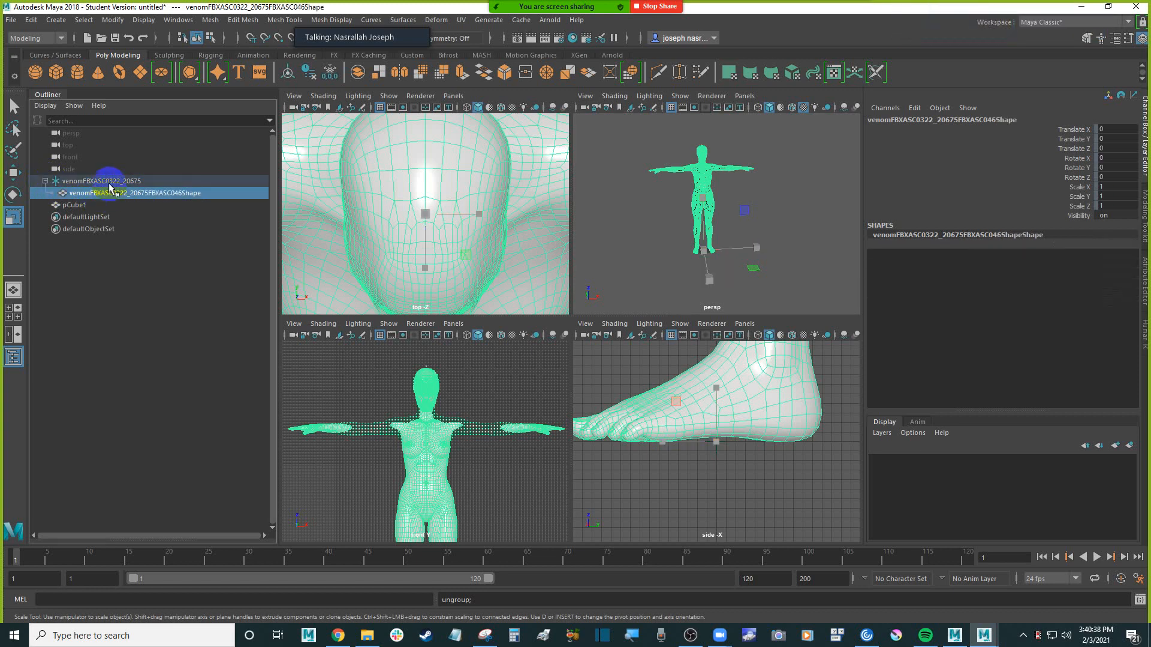
left_click(127, 181)
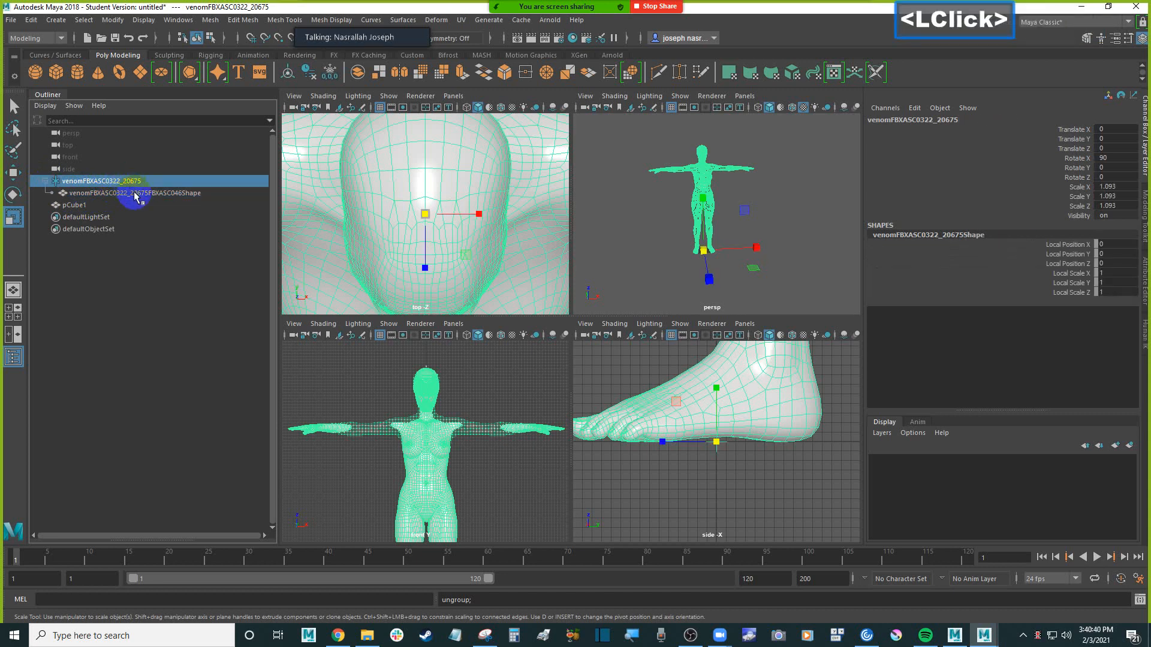
Copy the original root's child mesh venomFBXASC0322_20675FBXASC046Shape and paste it into the scene, accepting the student-version notices
left_click(138, 194)
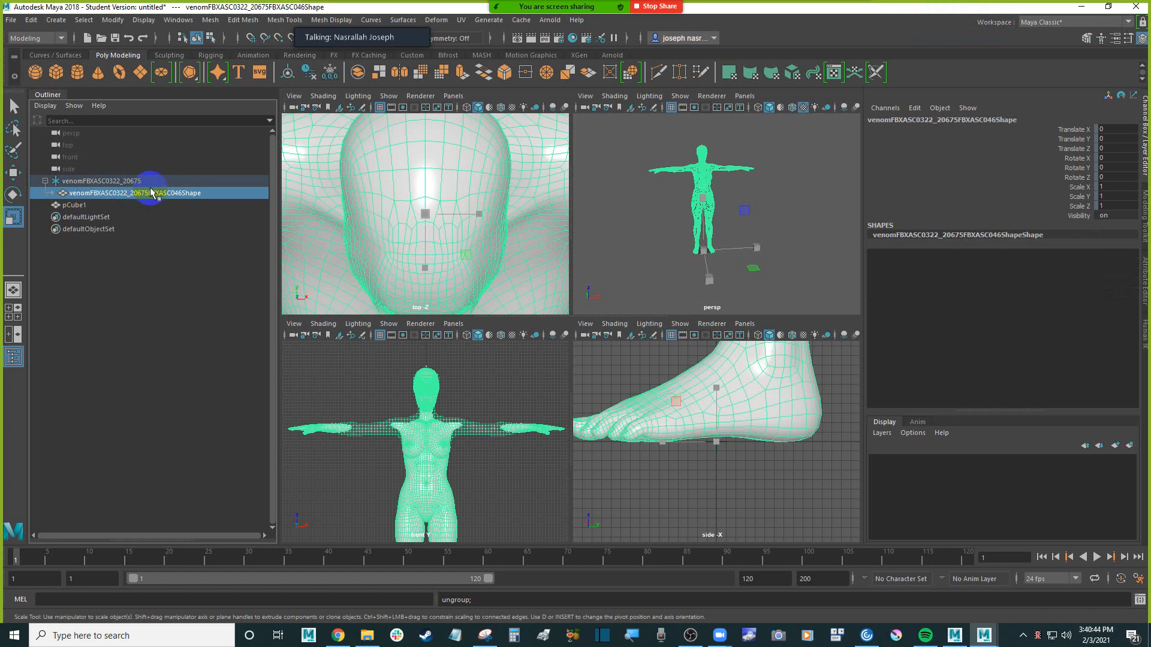
left_click(32, 21)
left_click(84, 105)
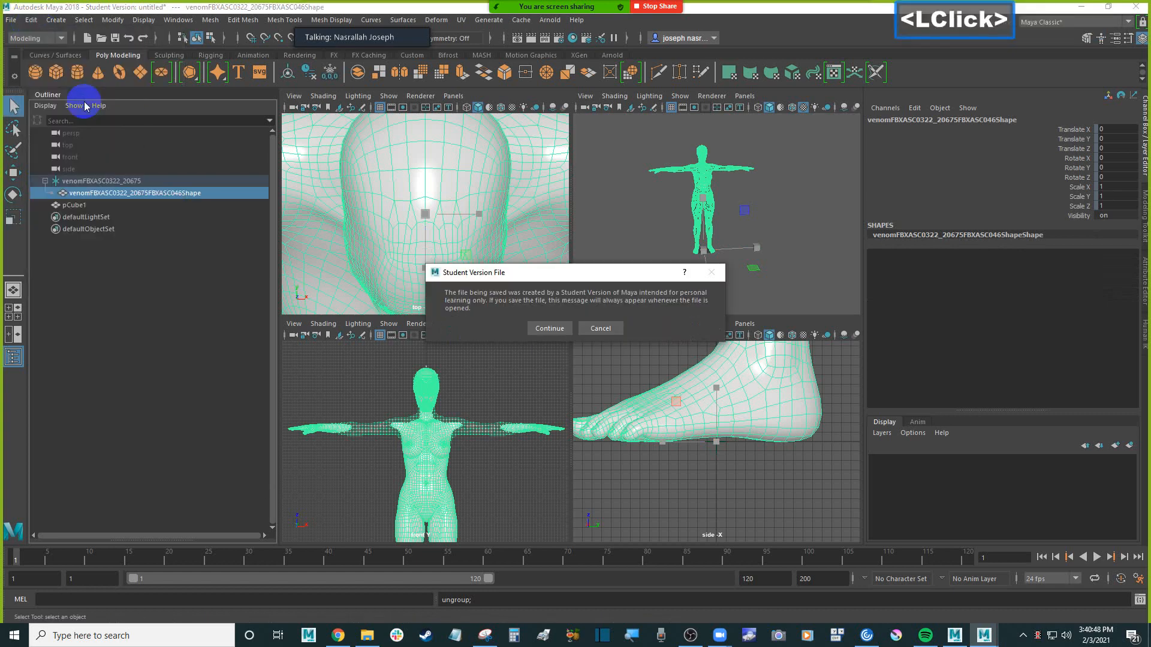
left_click(549, 328)
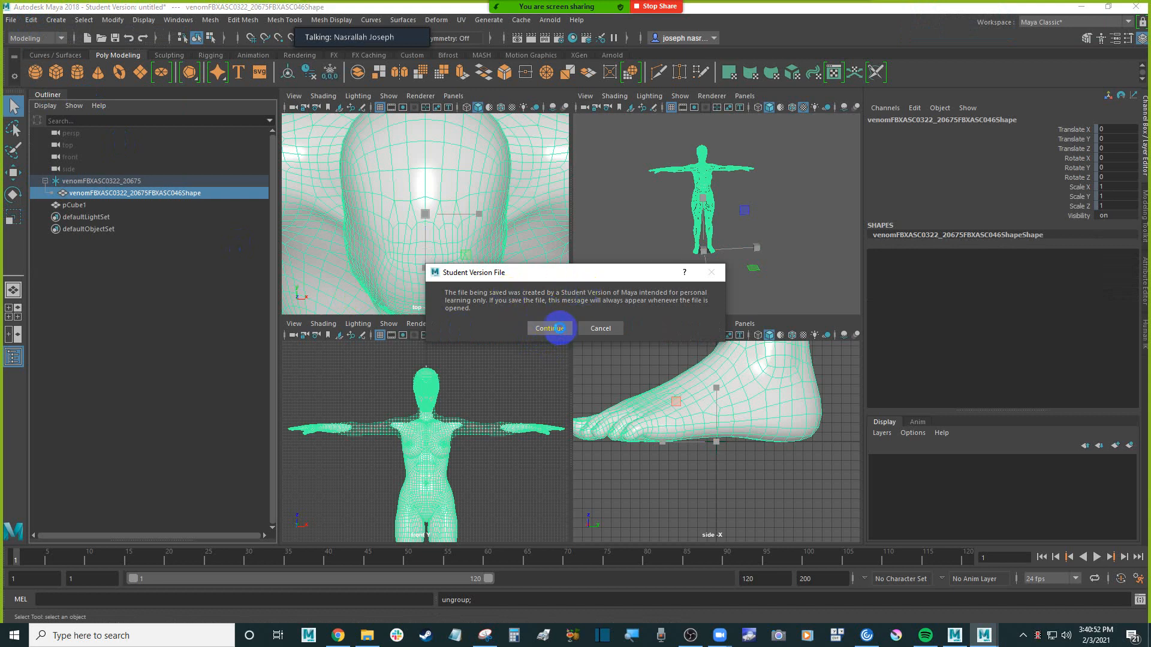
left_click_drag(31, 19, 83, 118)
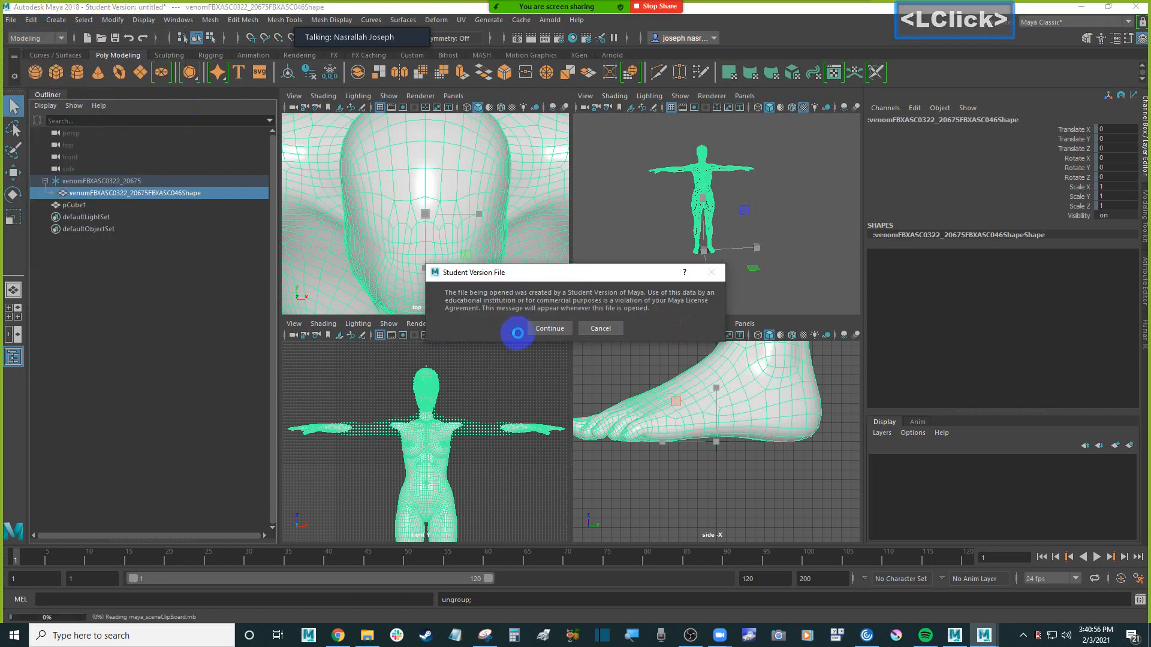
left_click(549, 330)
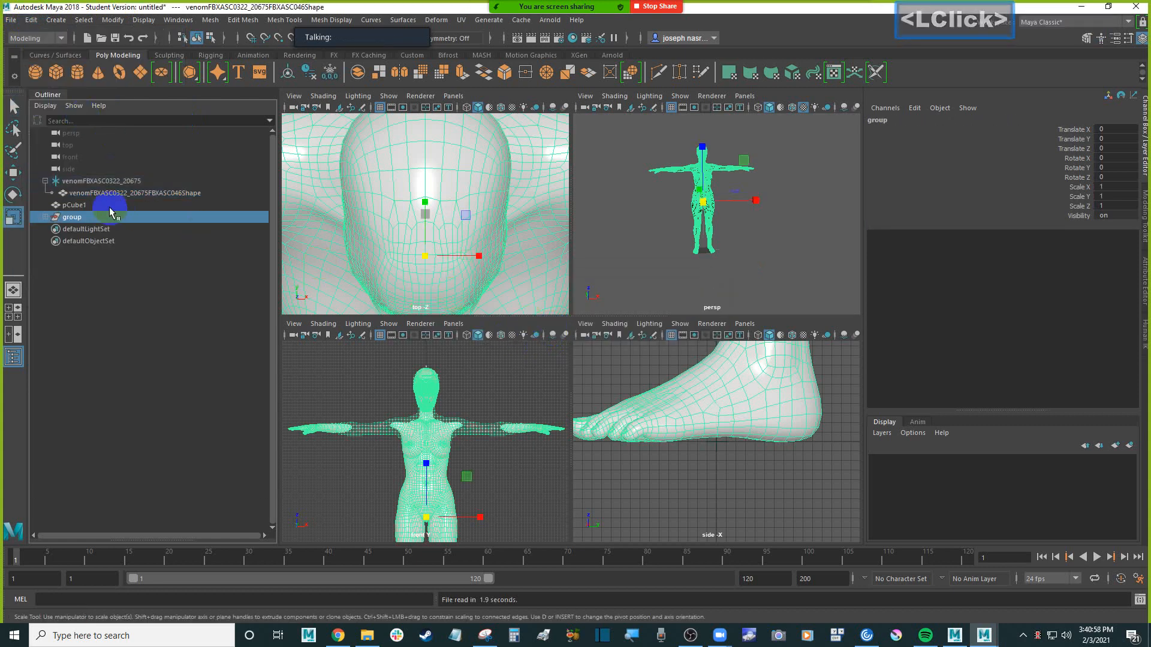
Expand the pasted group down to its mesh and compare the transform channels of the group, its inner node and the mesh
left_click(45, 217)
left_click(73, 231)
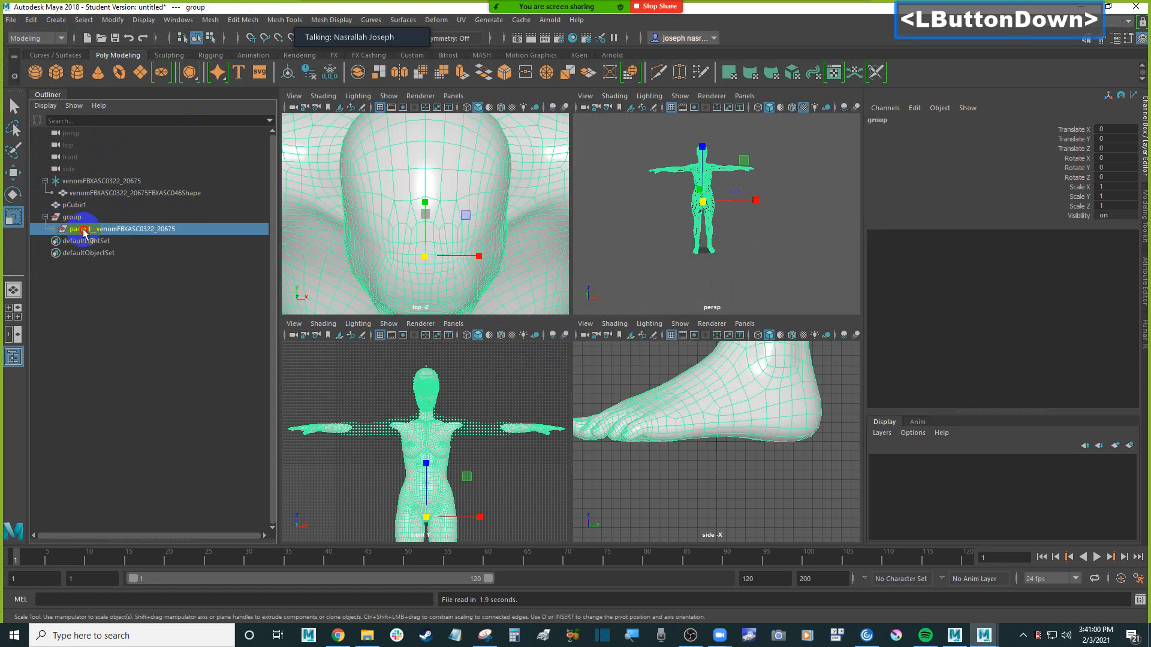
left_click(52, 229)
left_click(106, 243)
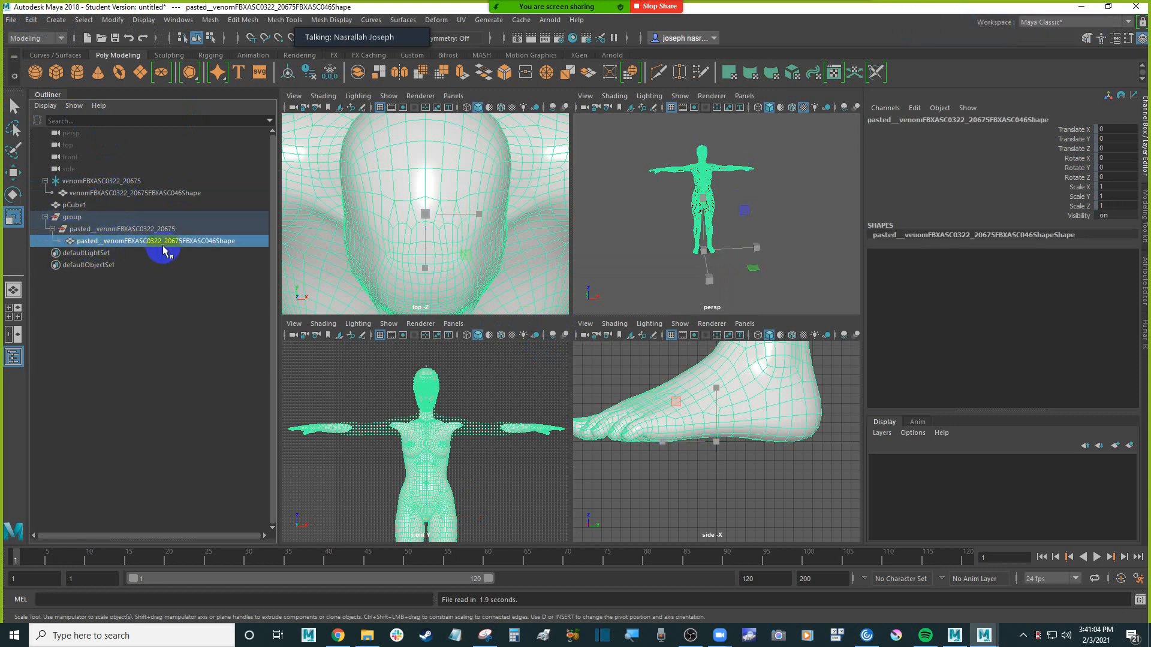
left_click(148, 231)
left_click(101, 218)
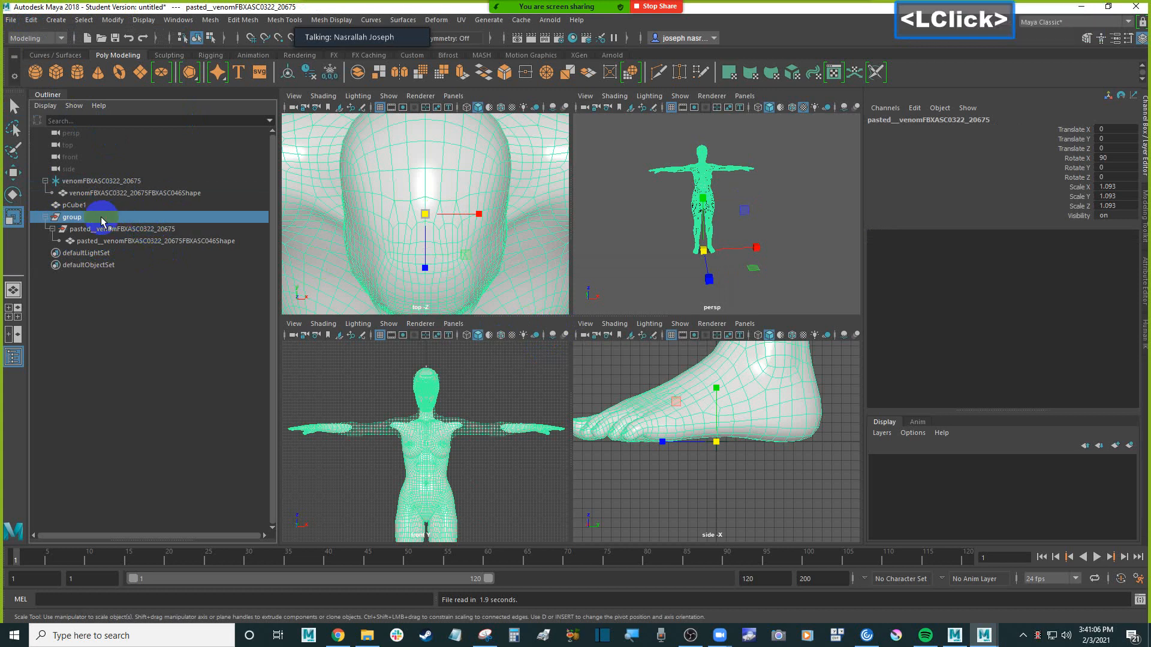
left_click(127, 232)
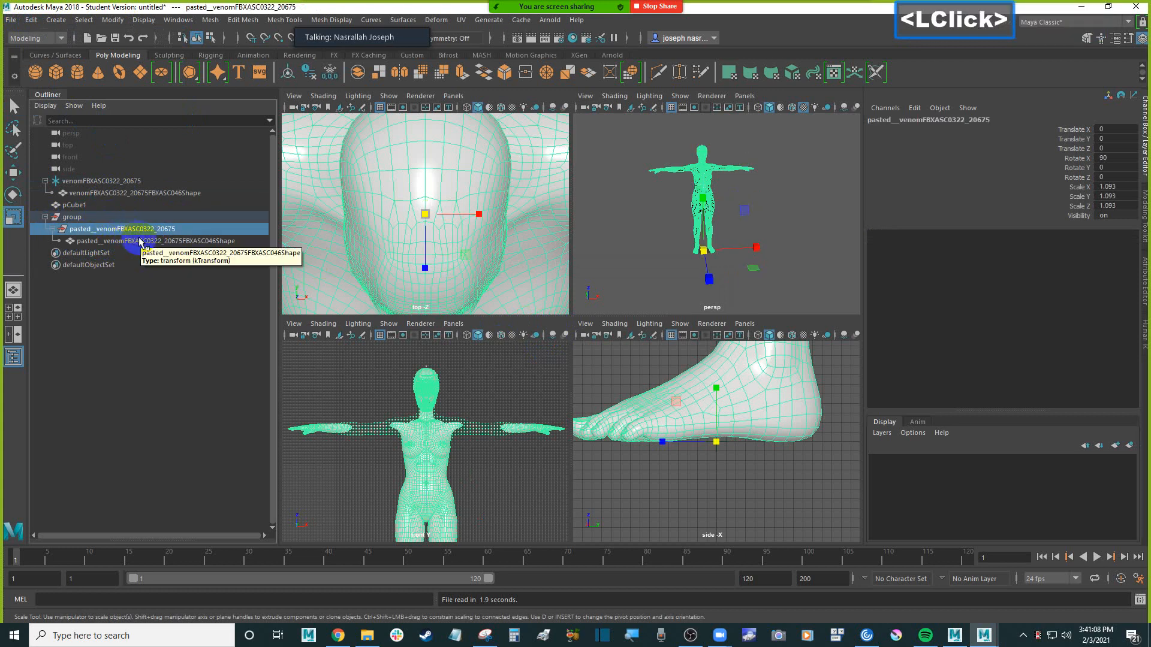
left_click(116, 219)
left_click(123, 230)
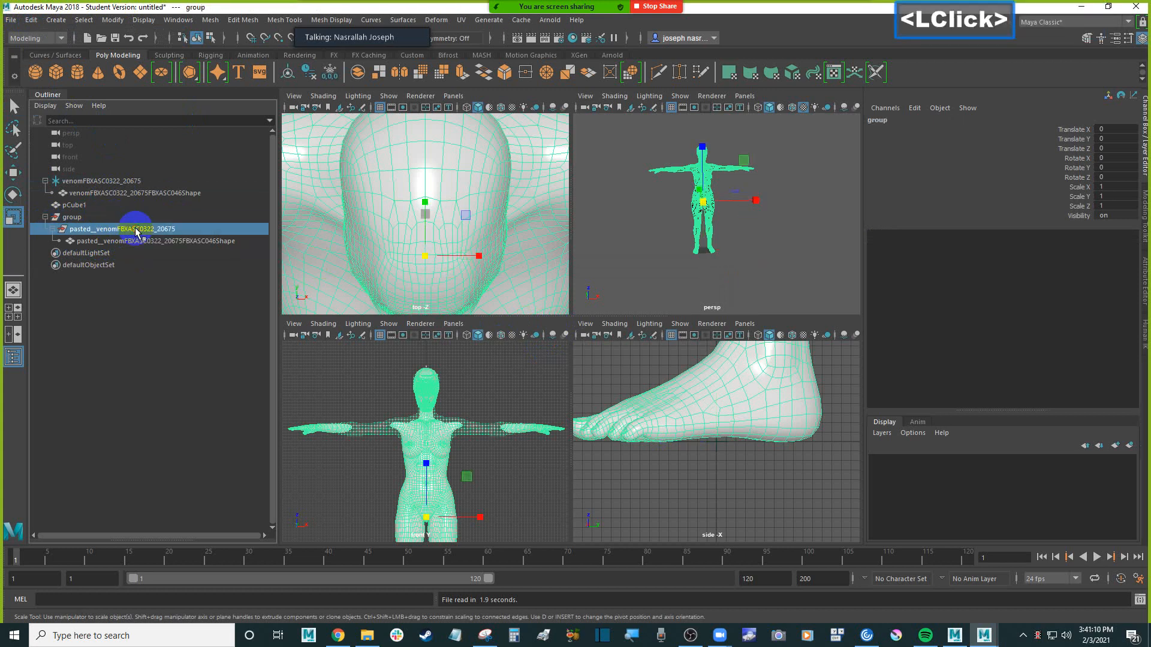
left_click(147, 241)
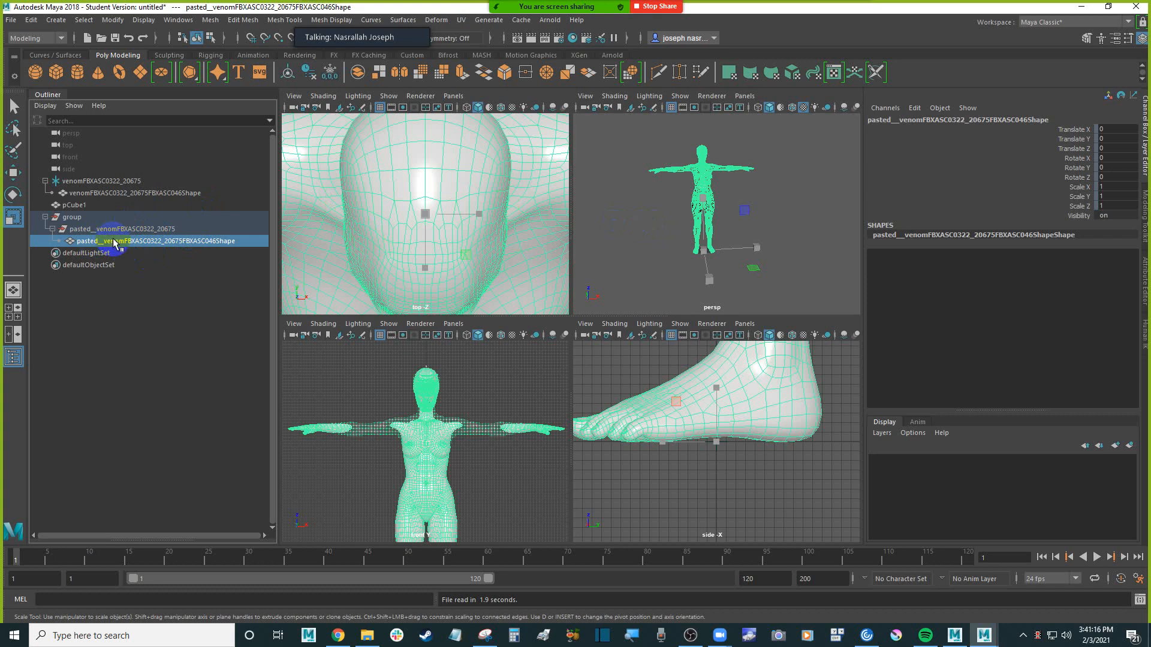
Ungroup the inner node pasted__venomFBXASC0322_20675 and the remaining outer group so the pasted mesh sits at the scene's top level
left_click(106, 229)
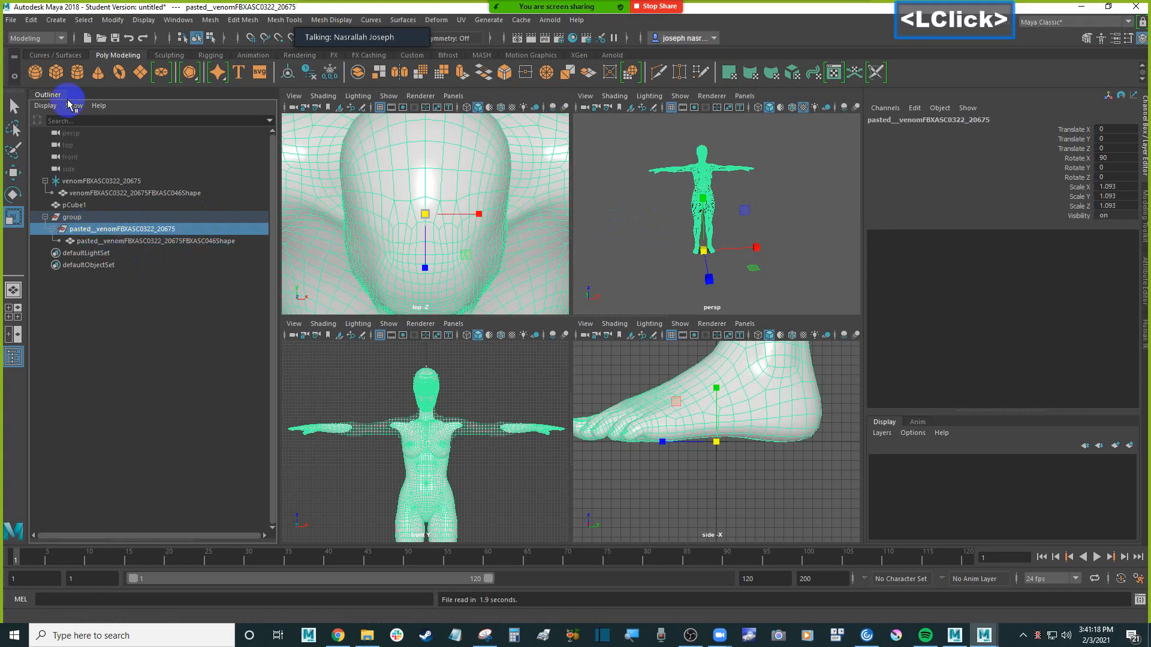
left_click(31, 19)
left_click(119, 264)
left_click(112, 230)
left_click(81, 217)
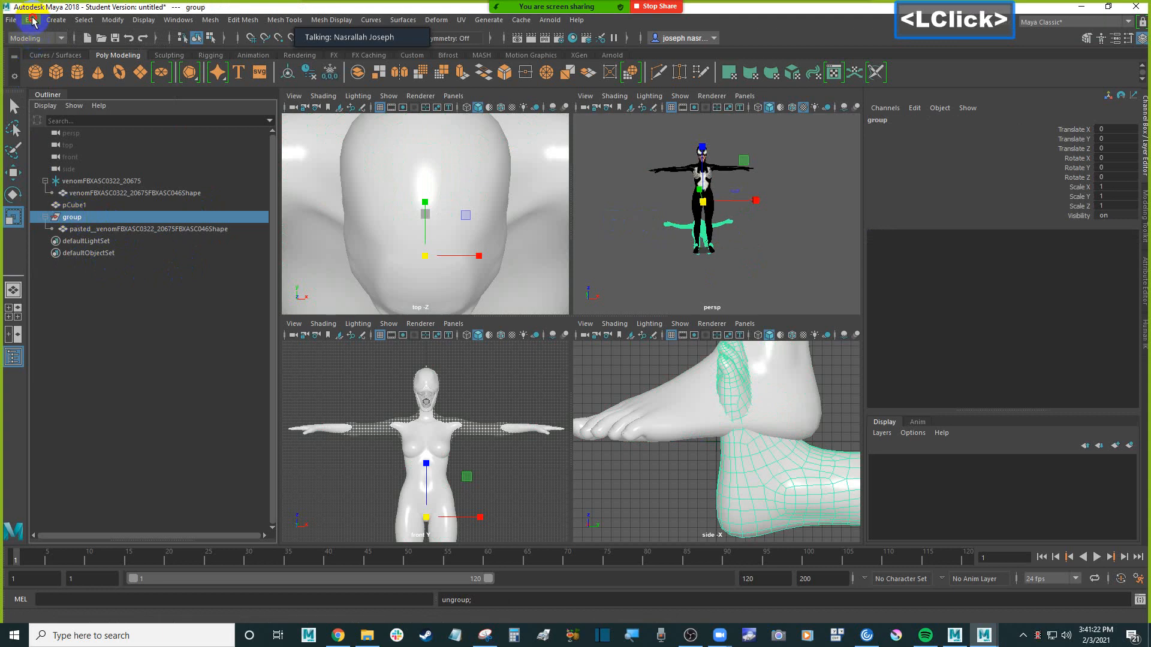
left_click(31, 20)
left_click(107, 263)
Collapse the original root venomFBXASC0322_20675 and delete it together with its child mesh
left_click(60, 217)
left_click(46, 181)
left_click(91, 181)
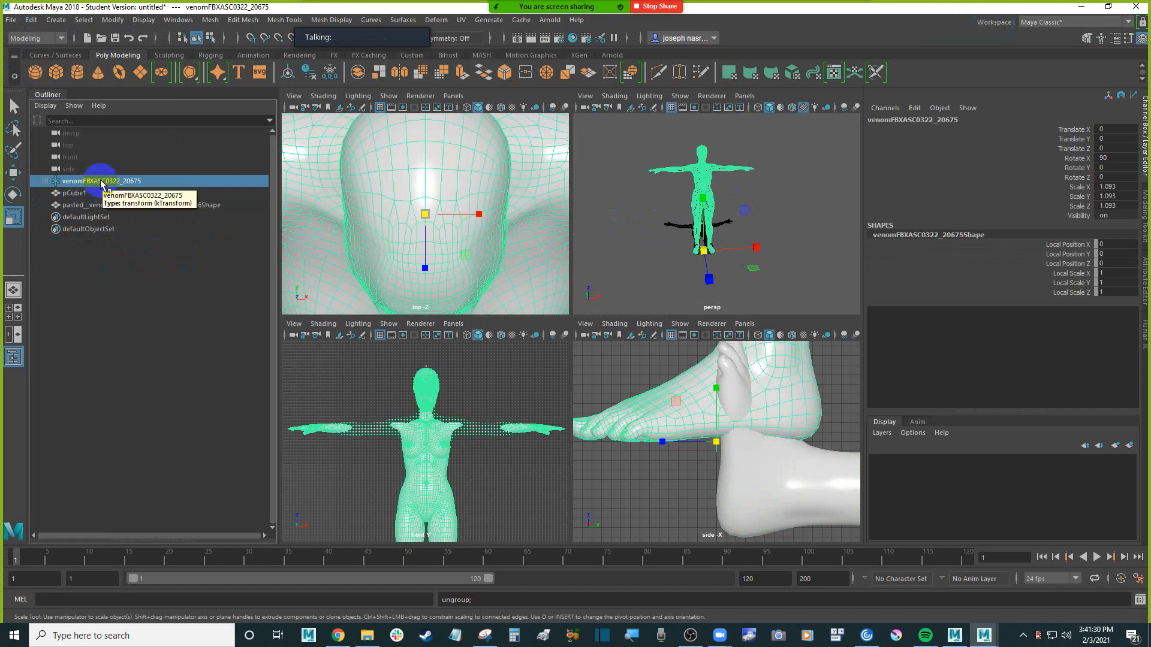
key("Delete")
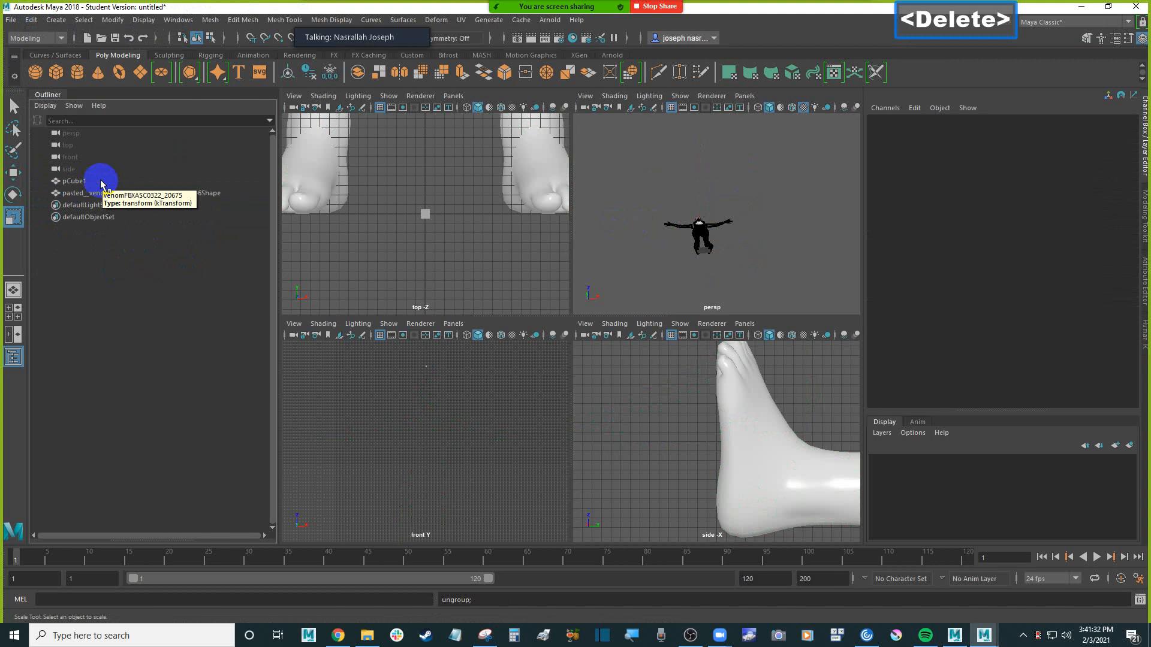
Unlock all translate, rotate and scale channels of the pasted Venom mesh
left_click(94, 193)
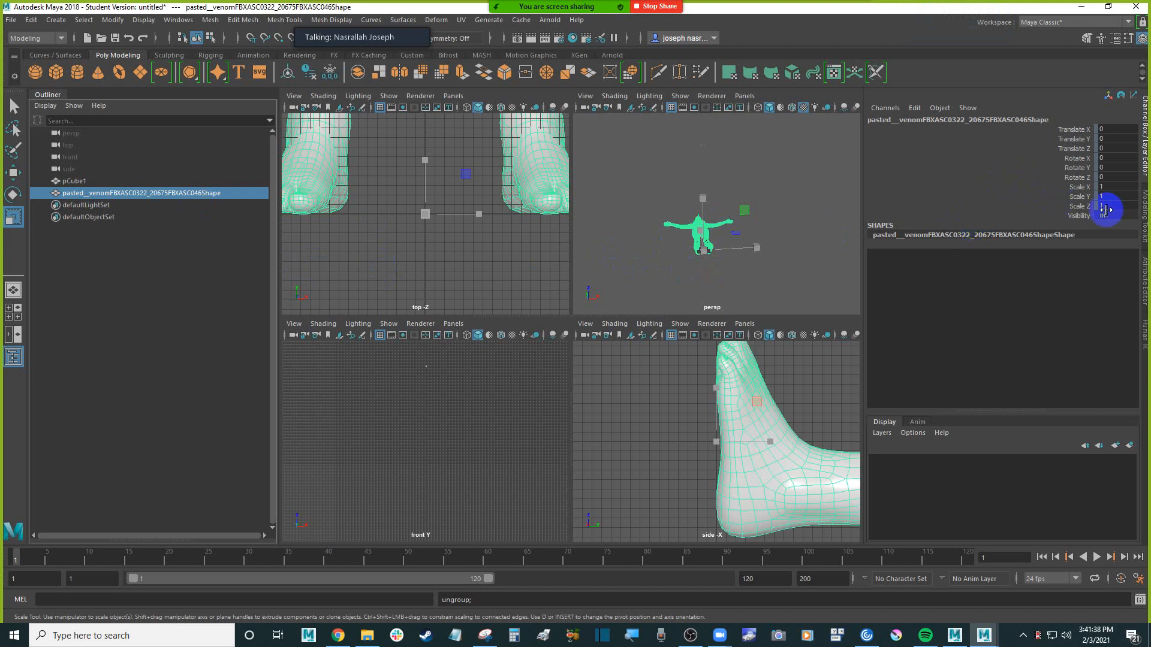
left_click(13, 193)
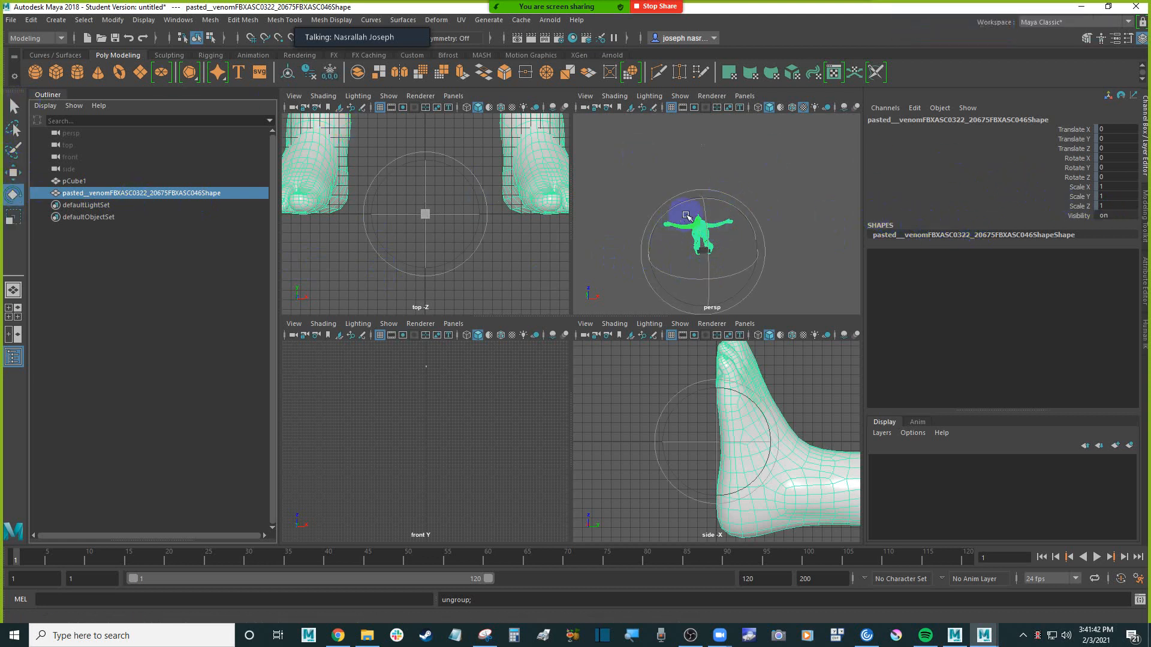
left_click(1071, 129)
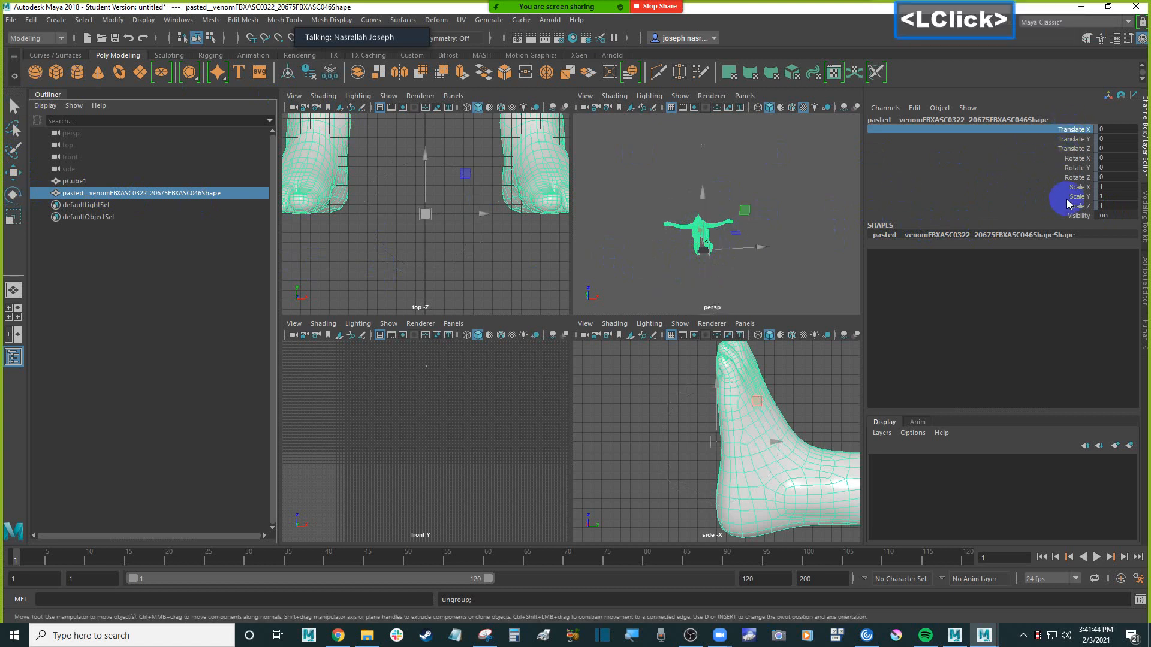
left_click(1079, 207, "shift")
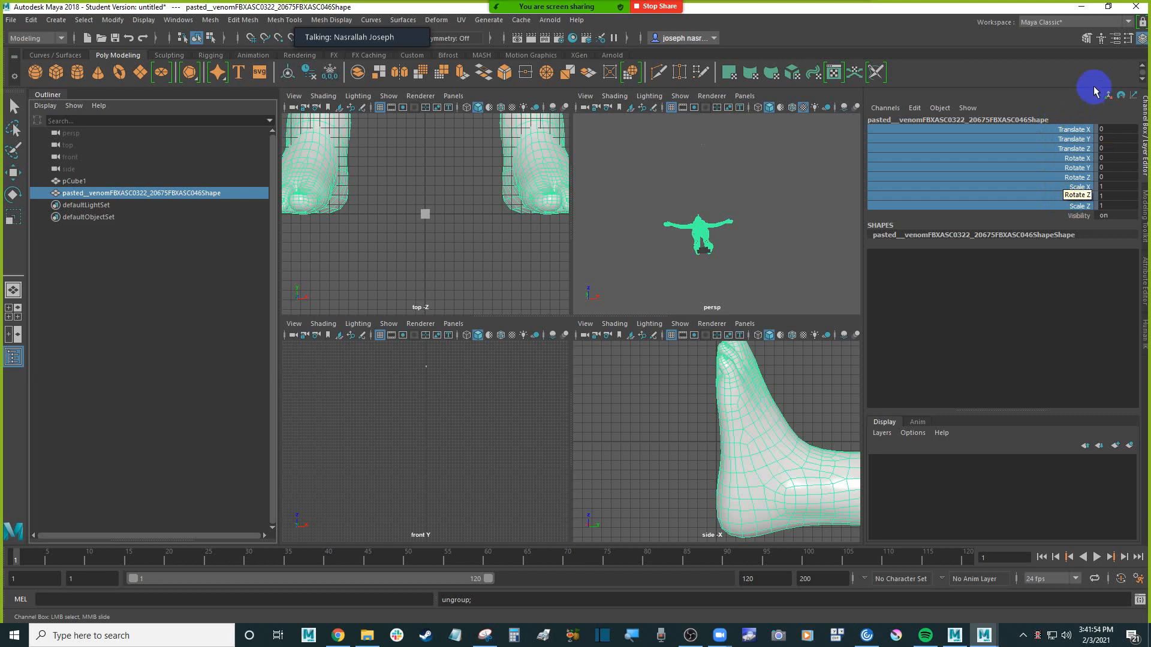
right_click(1067, 161)
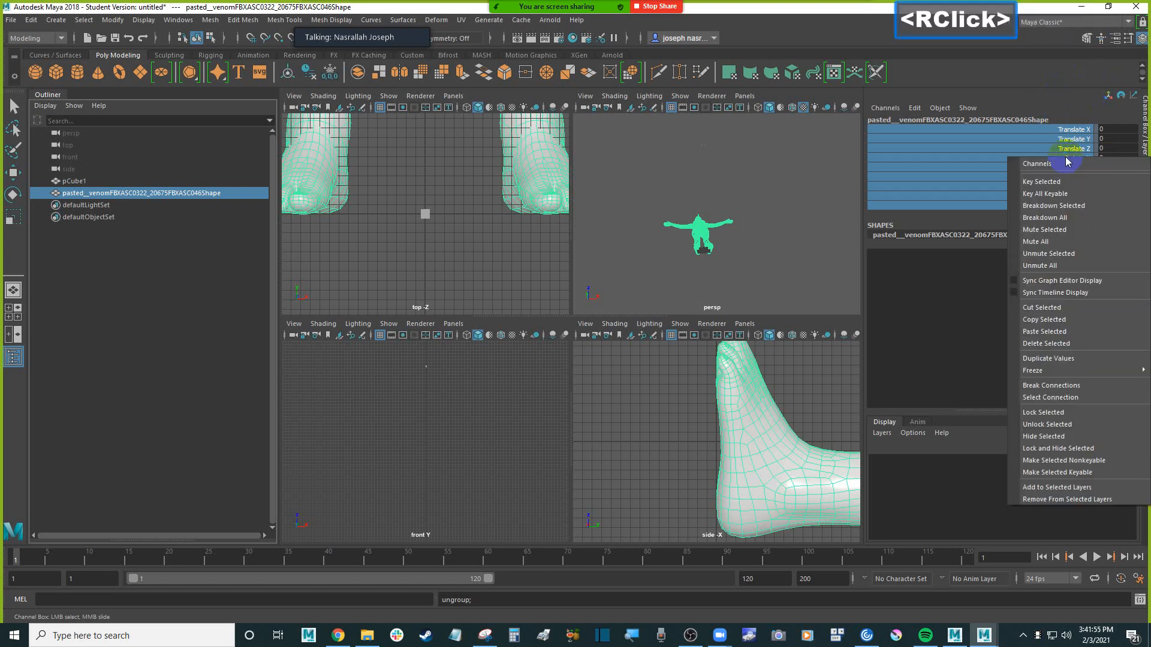
left_click(1062, 425)
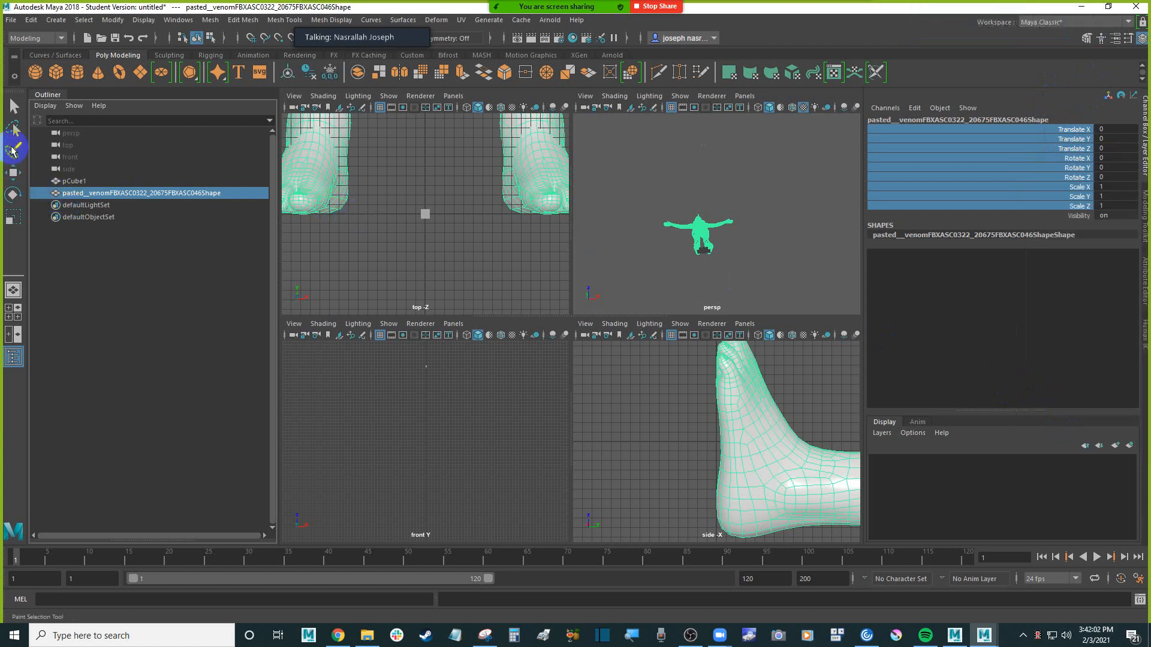
Stand the pasted Venom mesh upright by setting its Rotate X to 90
left_click(13, 194)
left_click(809, 226)
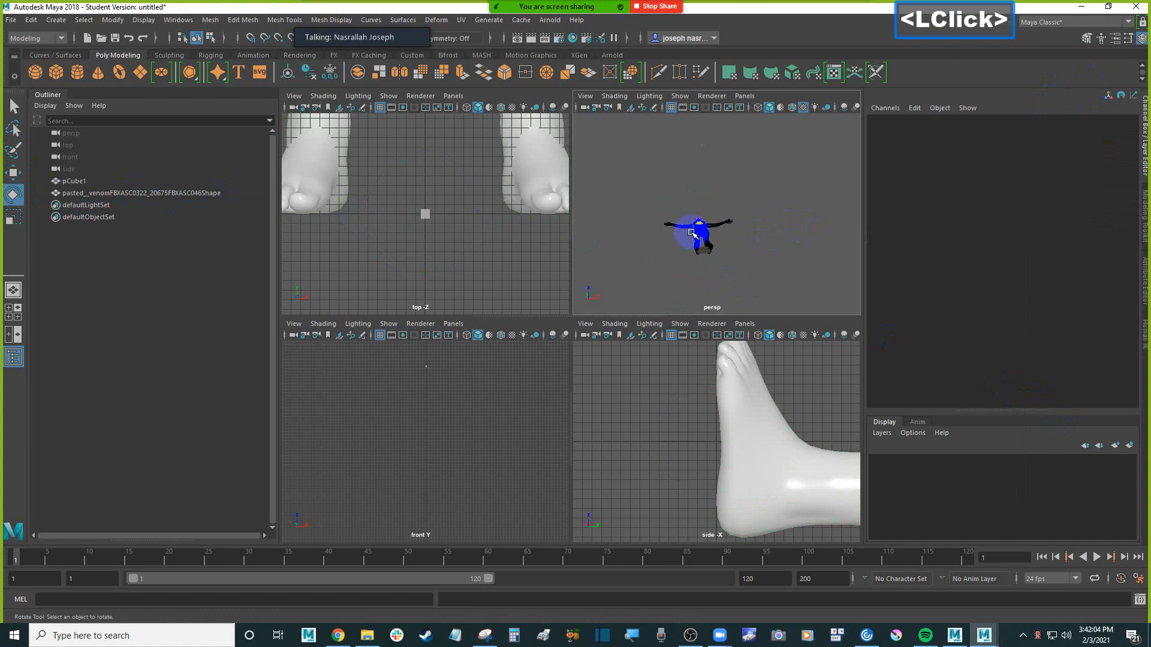
left_click(693, 232)
left_click_drag(707, 208, 714, 279)
left_click(1121, 157)
type("90")
key("Return")
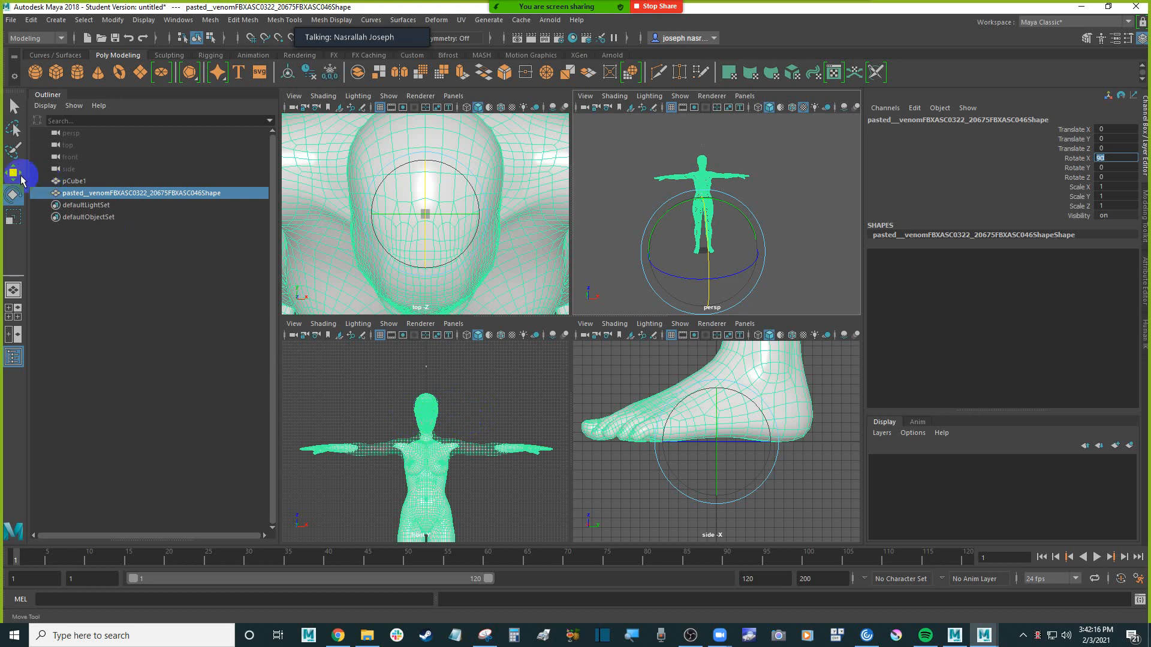
Scale the pasted mesh uniformly to about 1.093, matching the top of its head to the reference cube in the front view
left_click(13, 217)
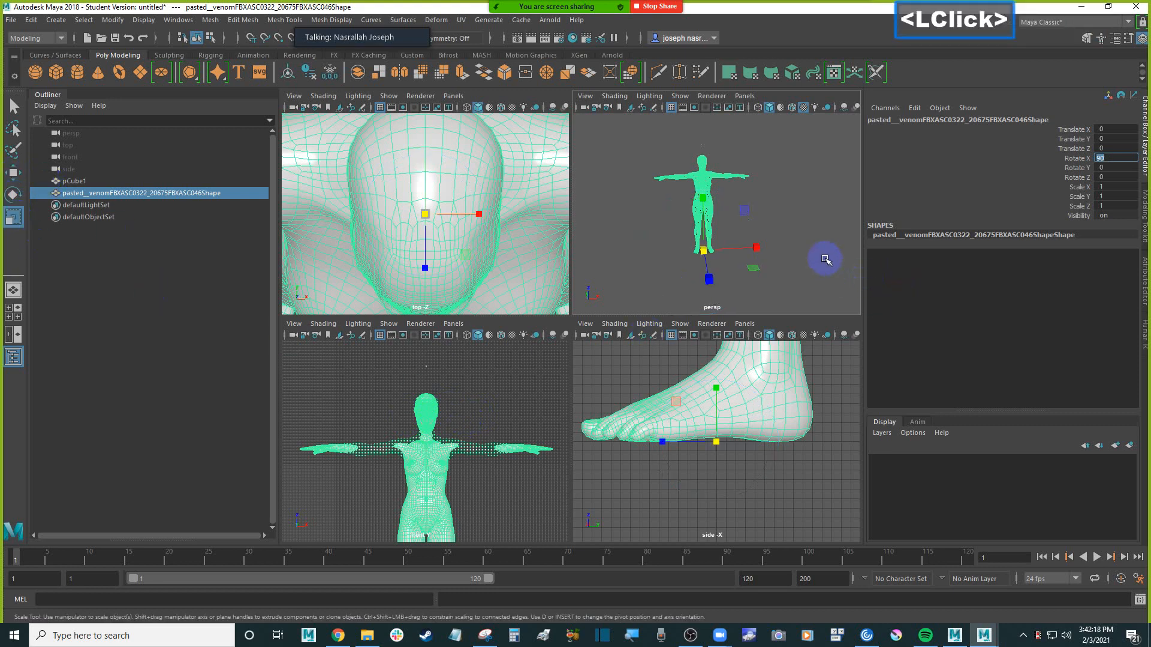
left_click_drag(706, 251, 716, 243)
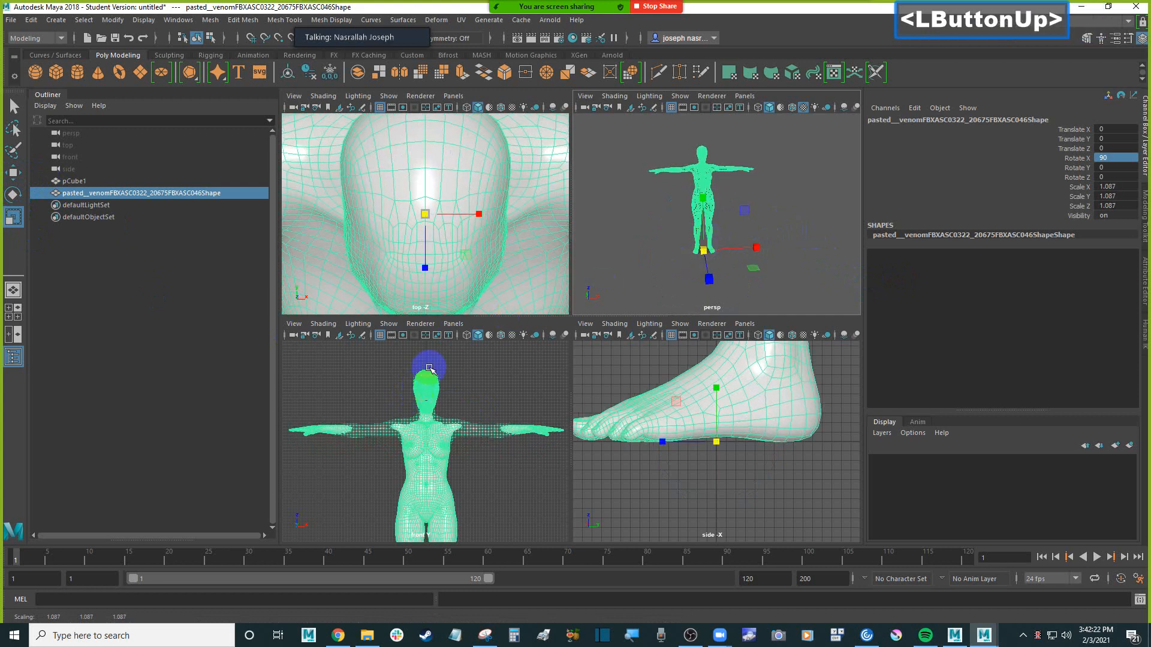
scroll(445, 359, "up", 3)
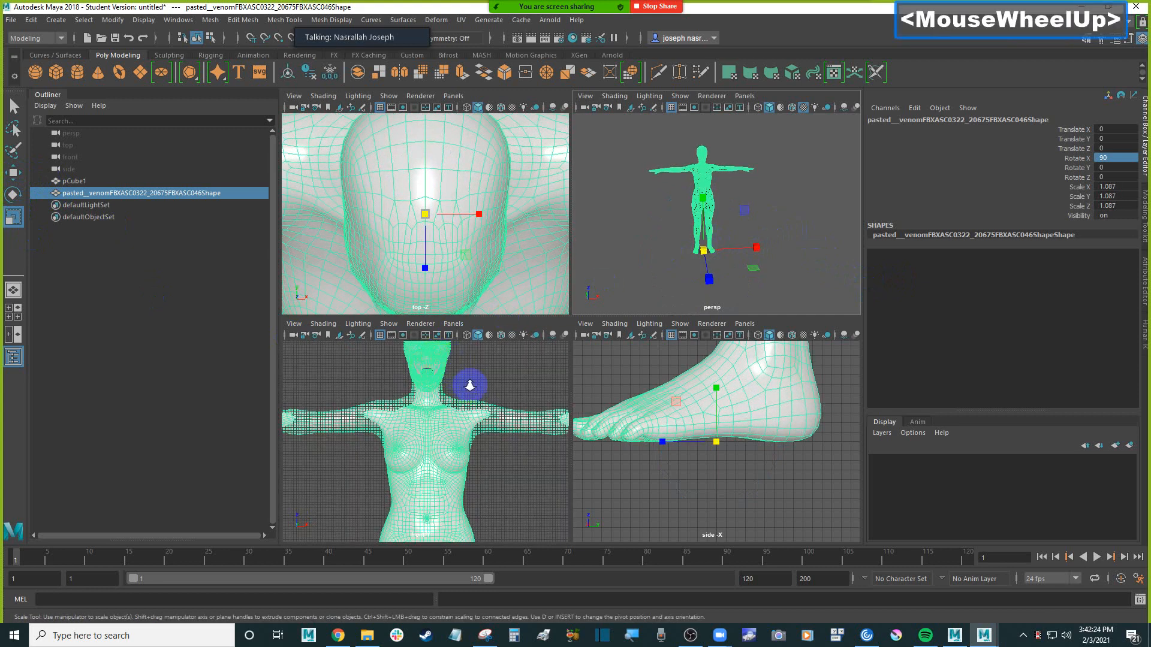
scroll(470, 386, "down", 1)
middle_click_drag(474, 368, 484, 391, "alt")
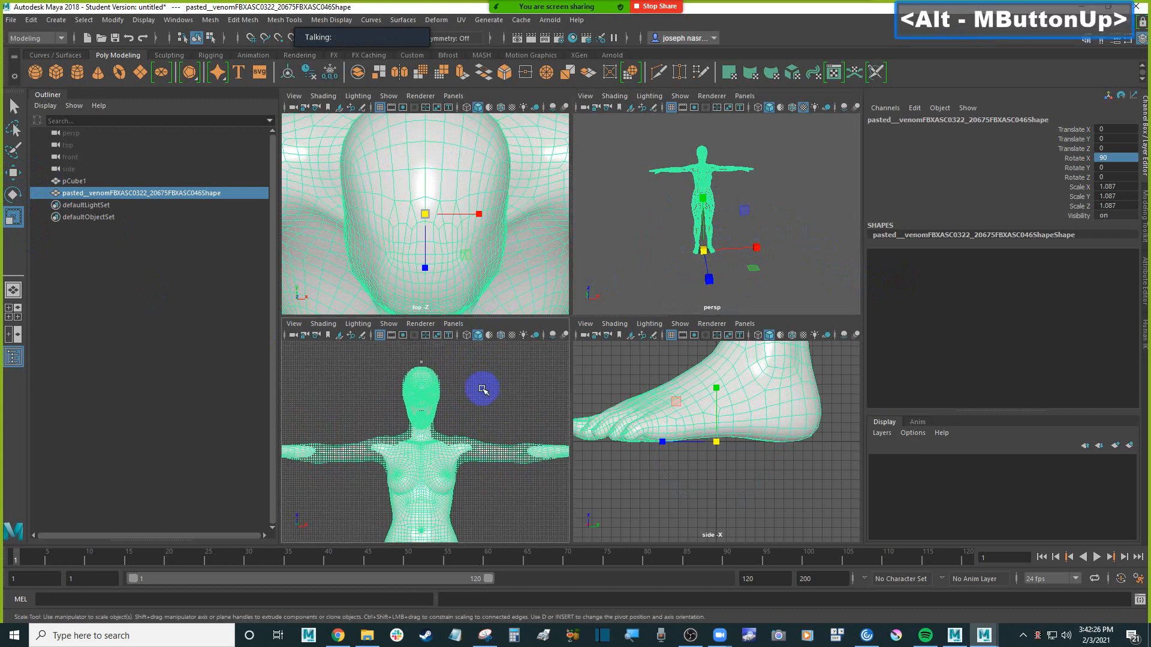
left_click_drag(704, 253, 706, 251)
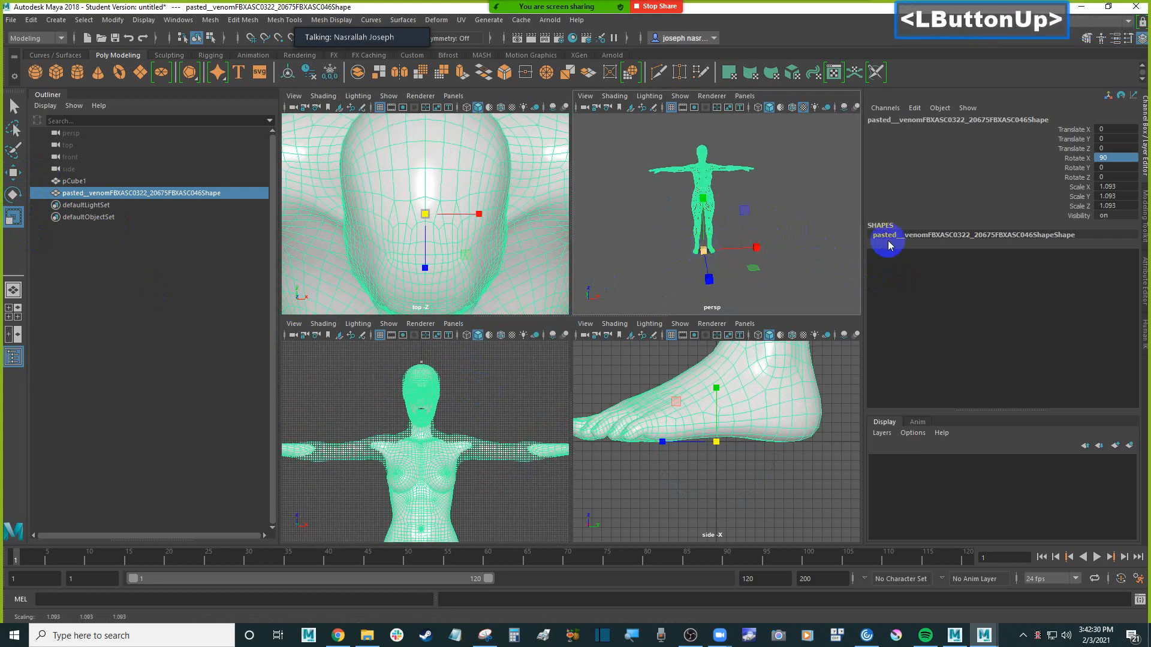
Freeze the translate, rotate and scale transformations of the pasted Venom mesh
left_click(113, 20)
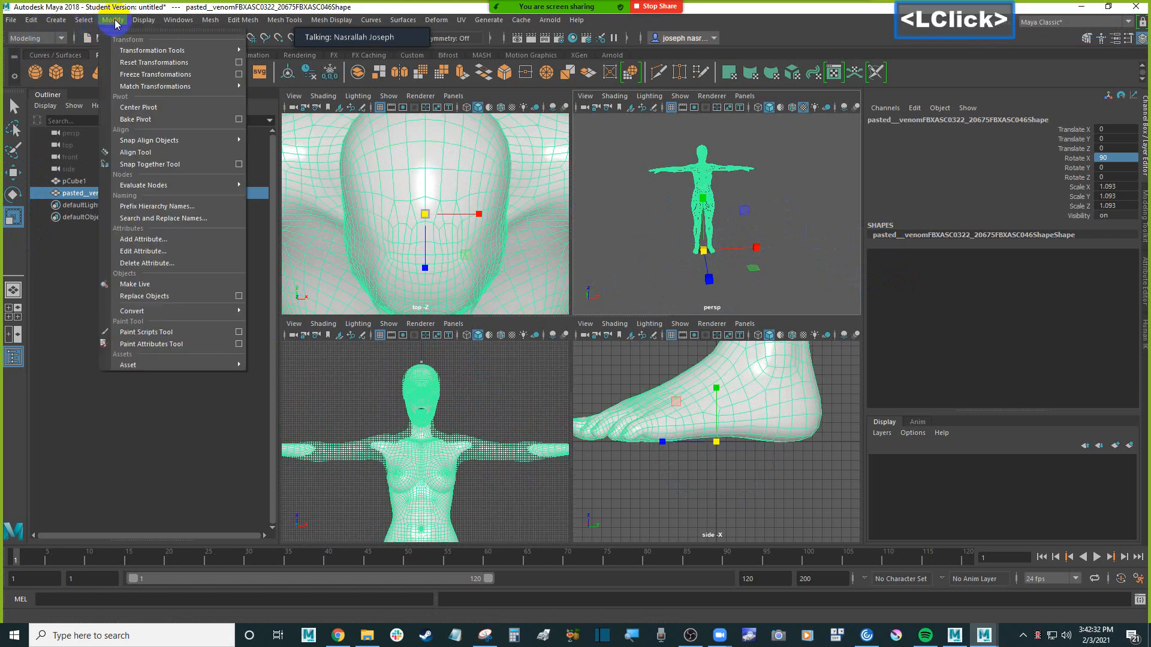
left_click(219, 16)
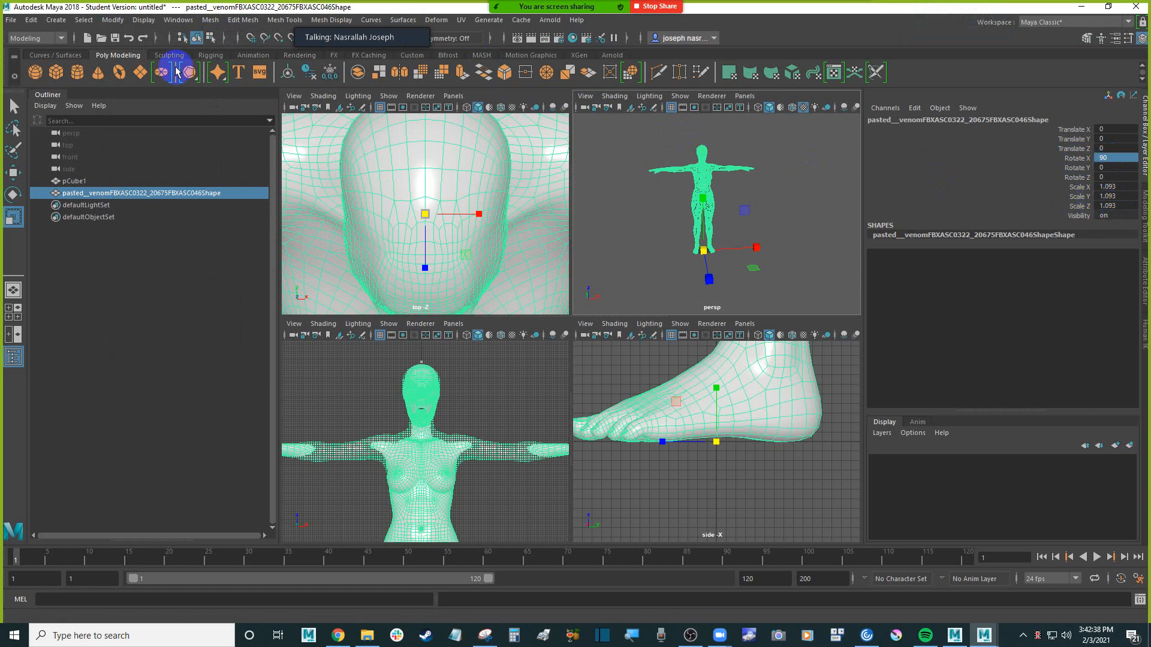
left_click(110, 21)
left_click(110, 20)
left_click(110, 20)
left_click(146, 78)
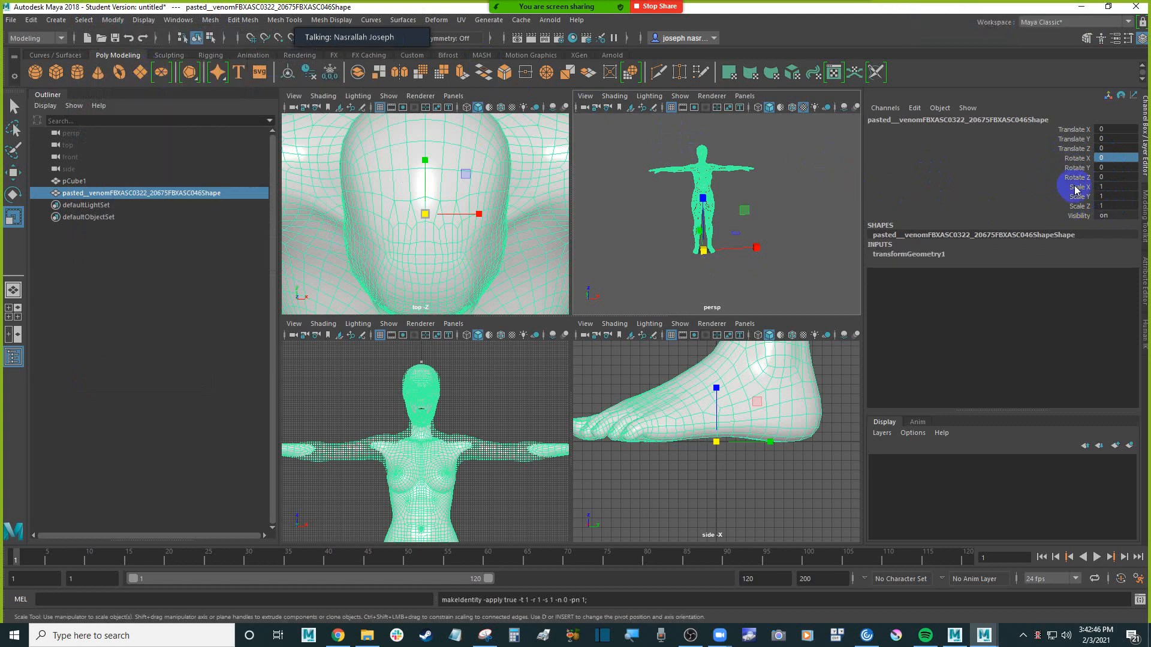
Reselect the Venom mesh to check its transform channels after the freeze, and clear the selection
left_click(787, 208)
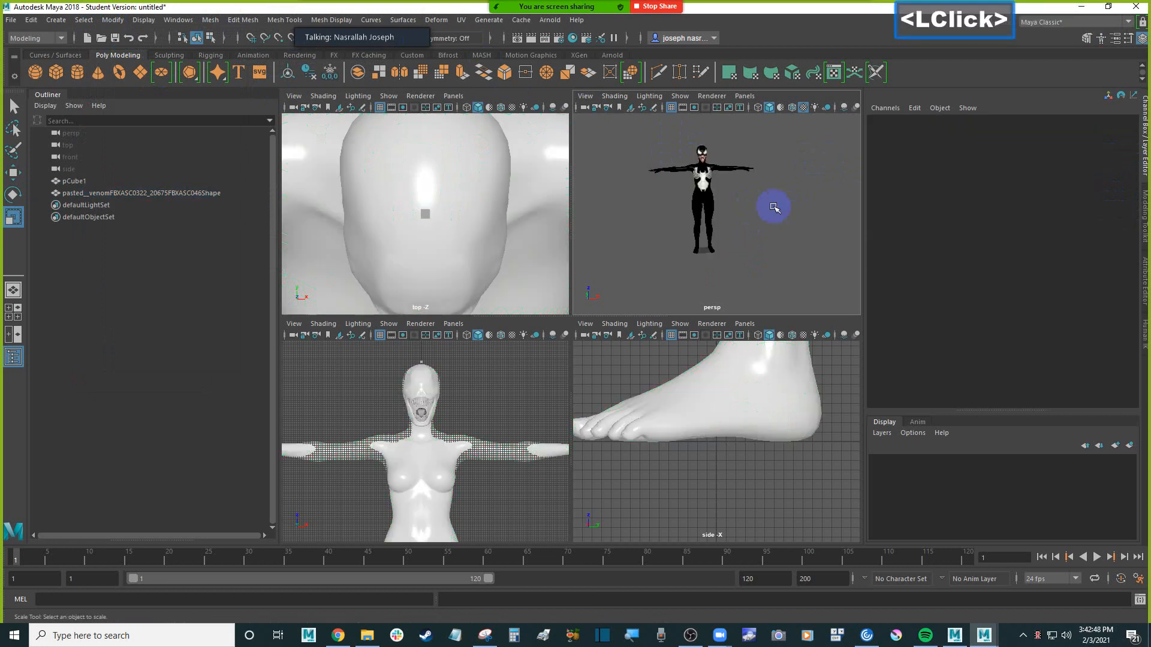
left_click(702, 183)
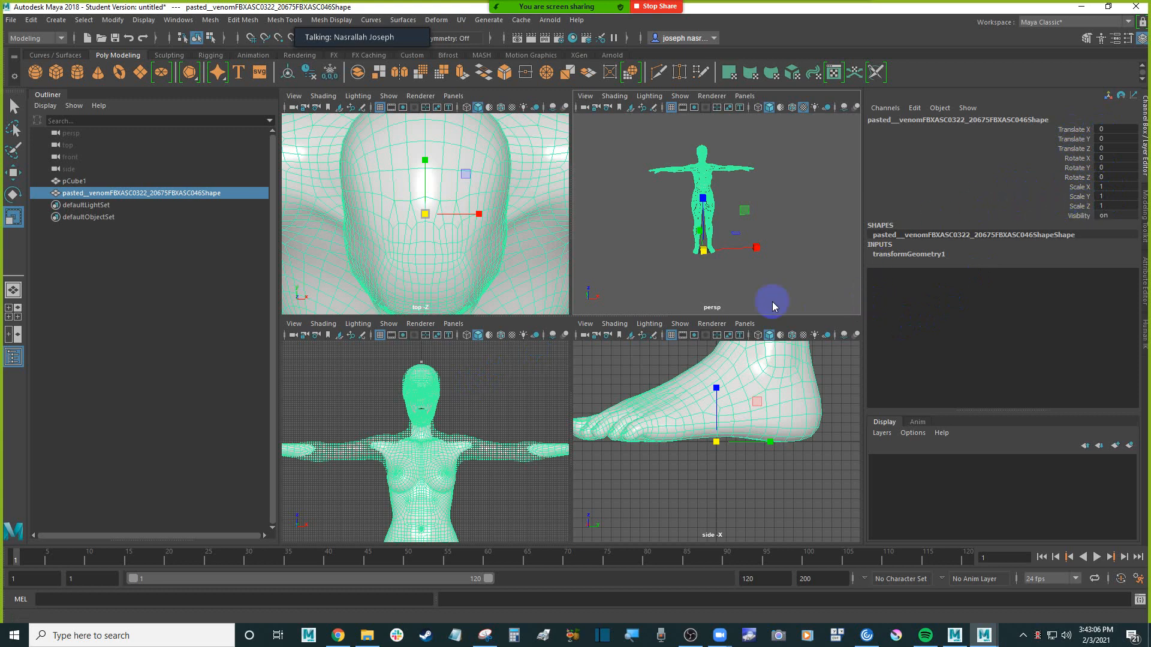
left_click(799, 228)
left_click(527, 377)
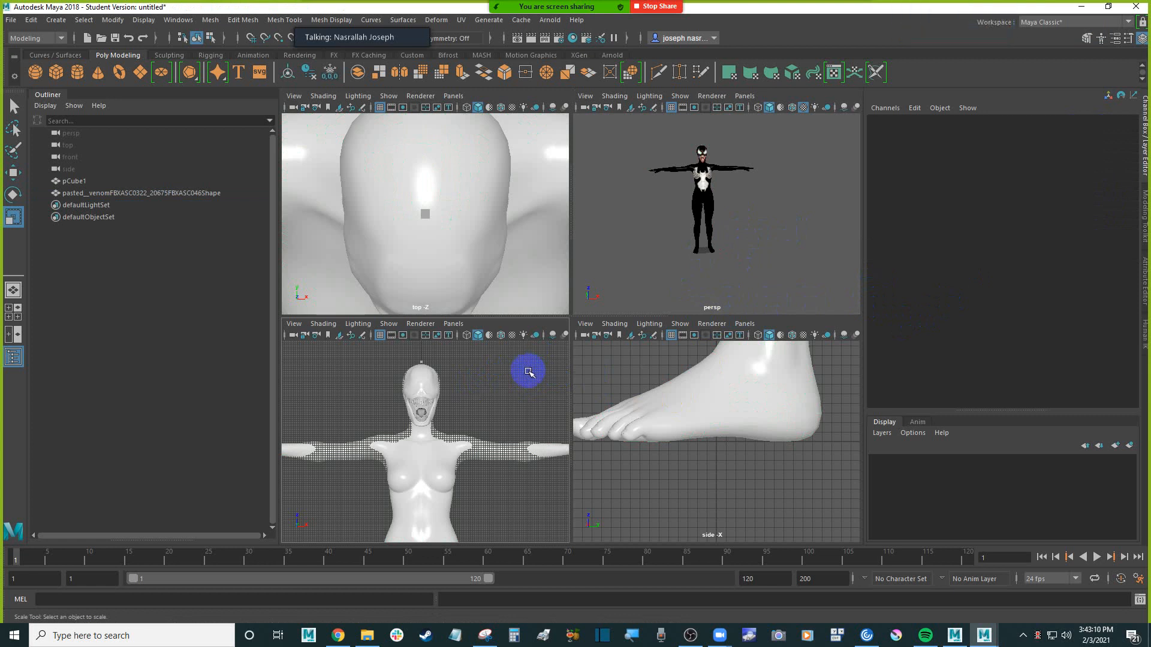
left_click(529, 373)
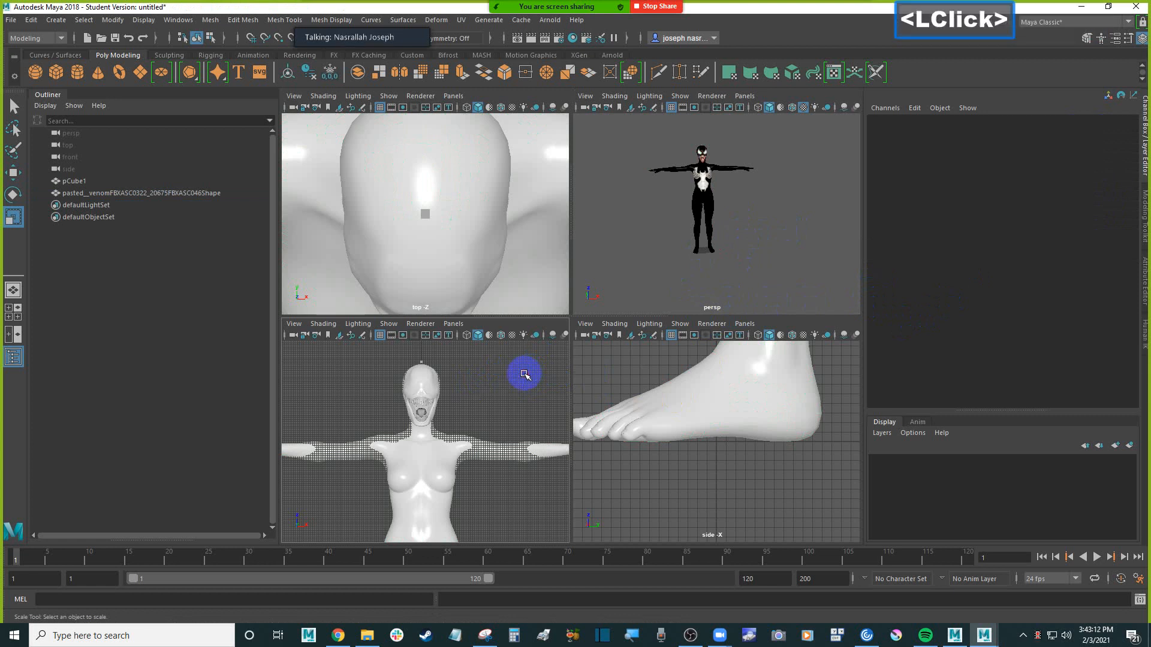
Delete the reference cube from the scene, keeping only the pasted Venom mesh
left_click(156, 193)
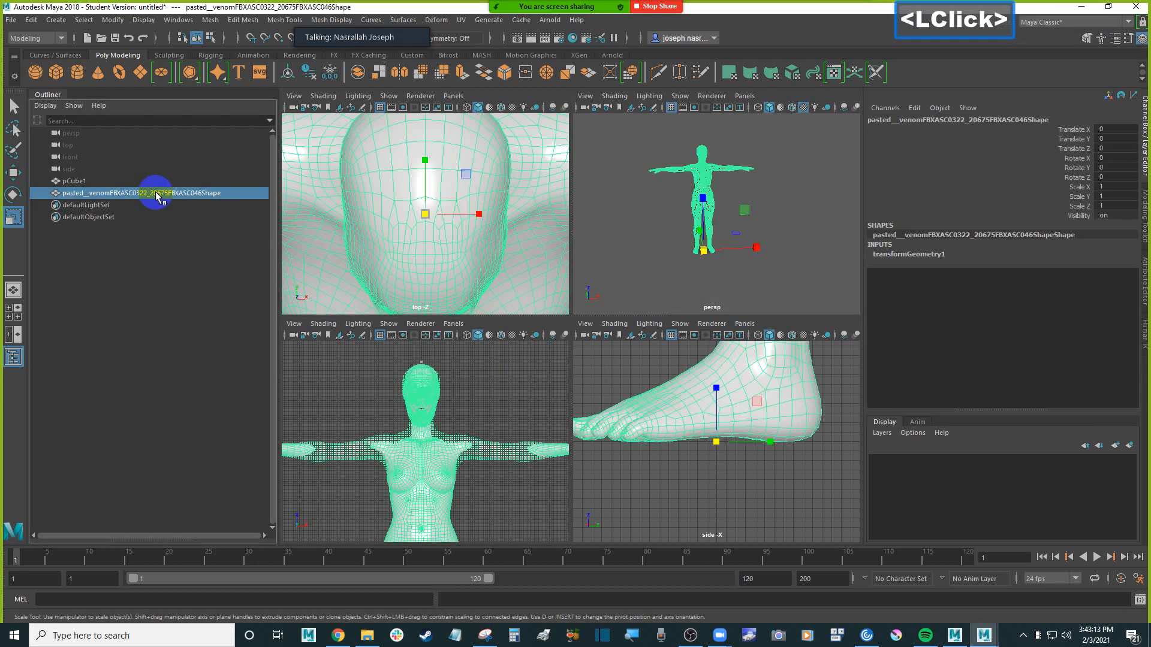
left_click(335, 376)
left_click(84, 181)
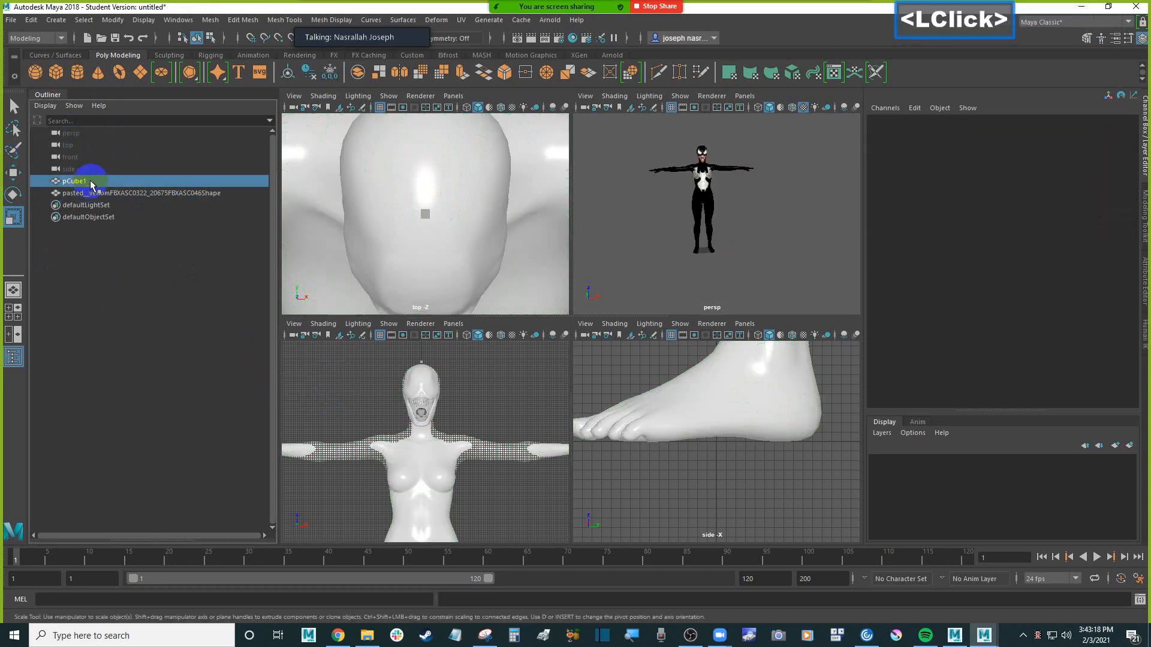
key("Delete")
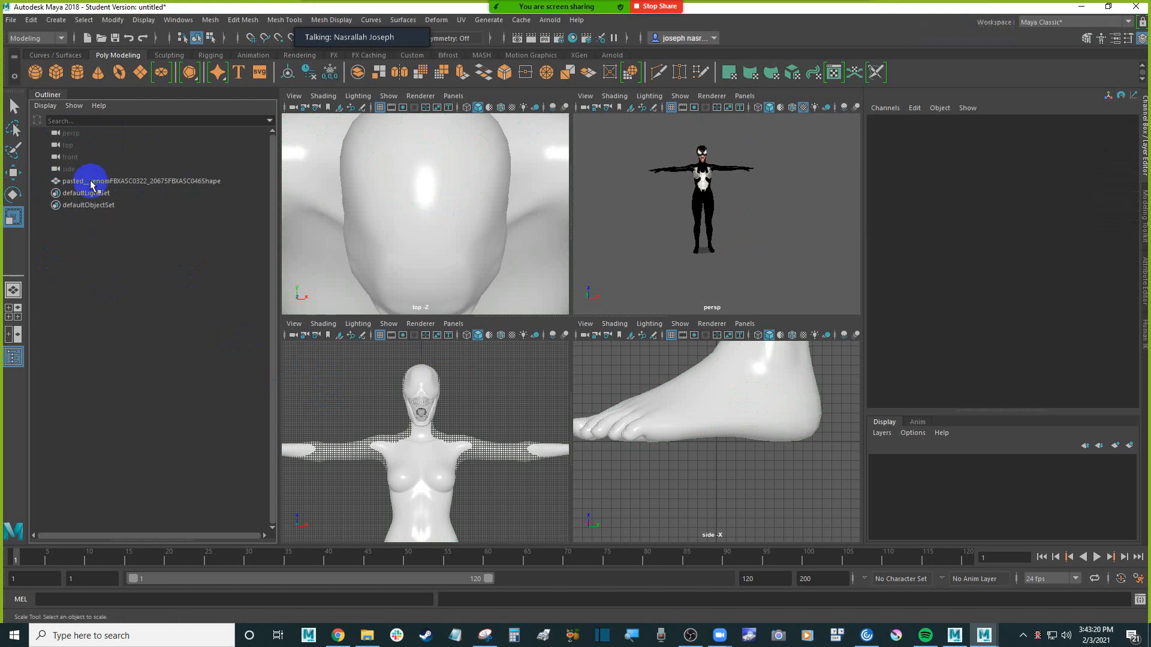
left_click(101, 182)
left_click(606, 240)
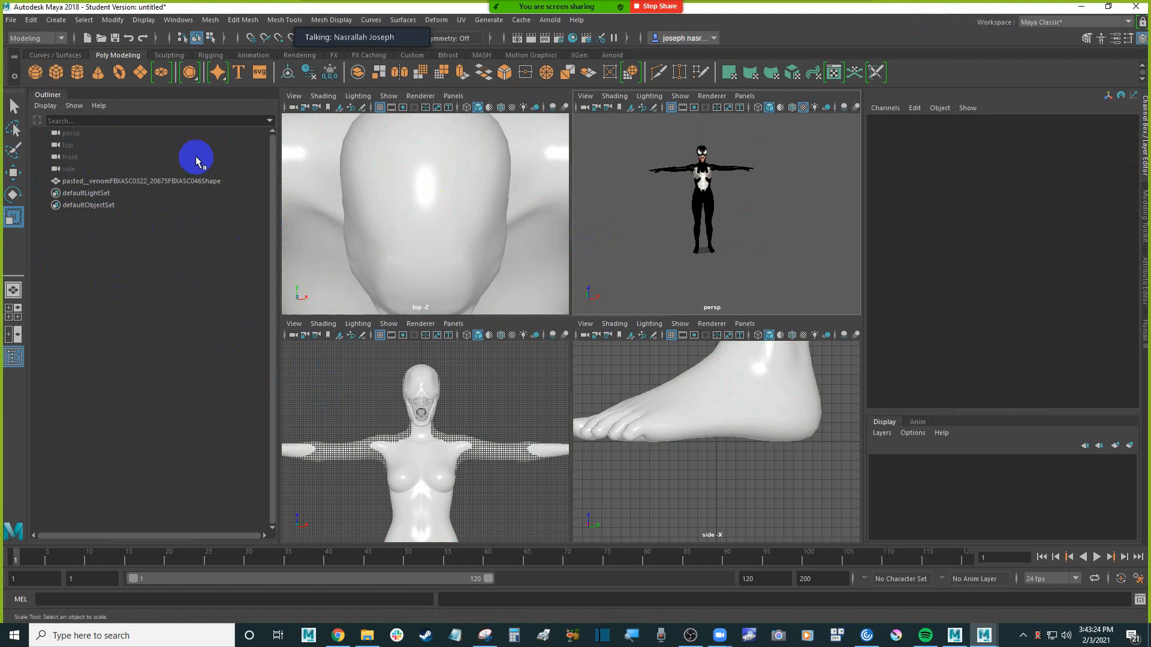
Start exporting the whole scene as FBX and browse to Desktop\Dawson\W21\motionbuilder_class\characters
left_click(12, 20)
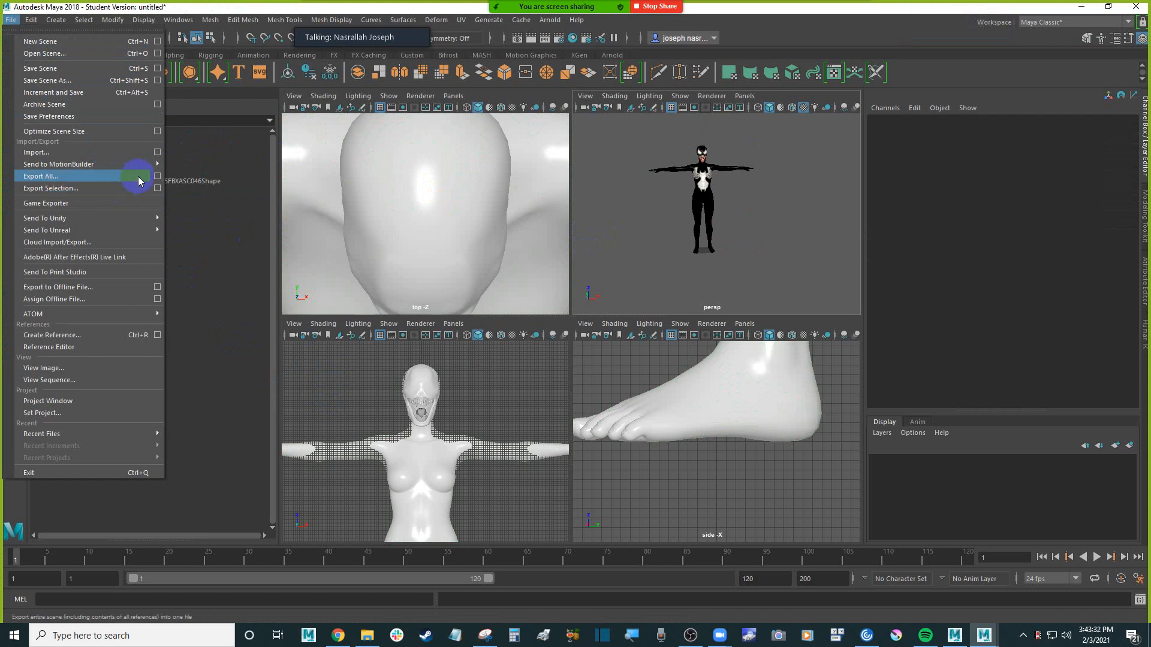
left_click(134, 177)
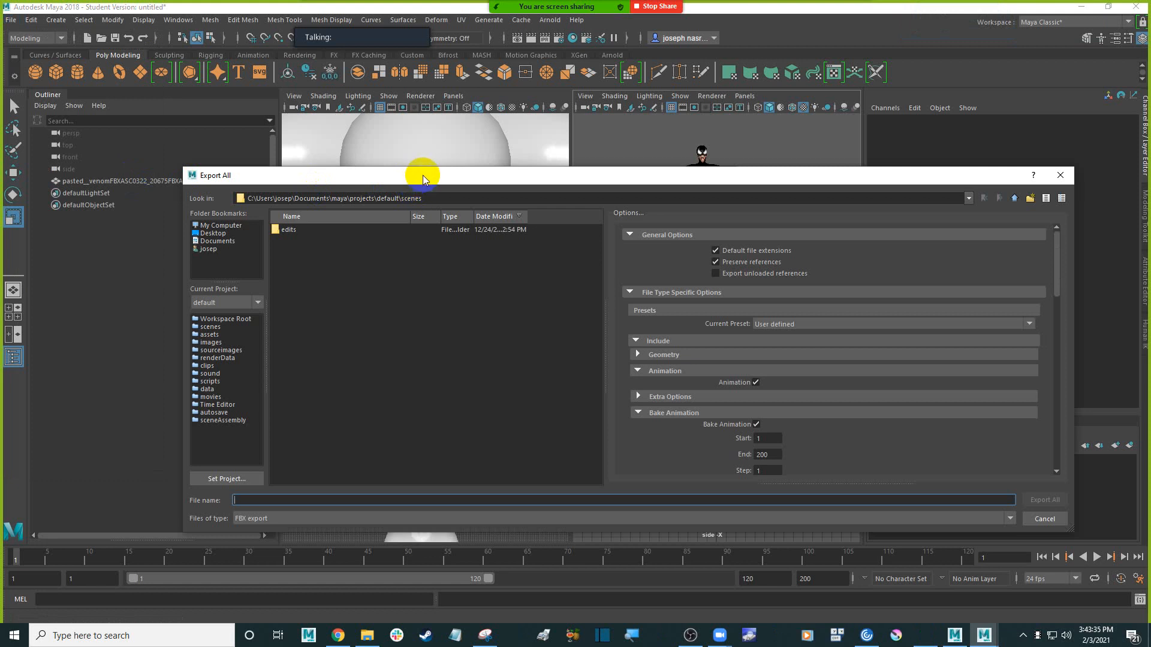
left_click_drag(419, 174, 396, 154)
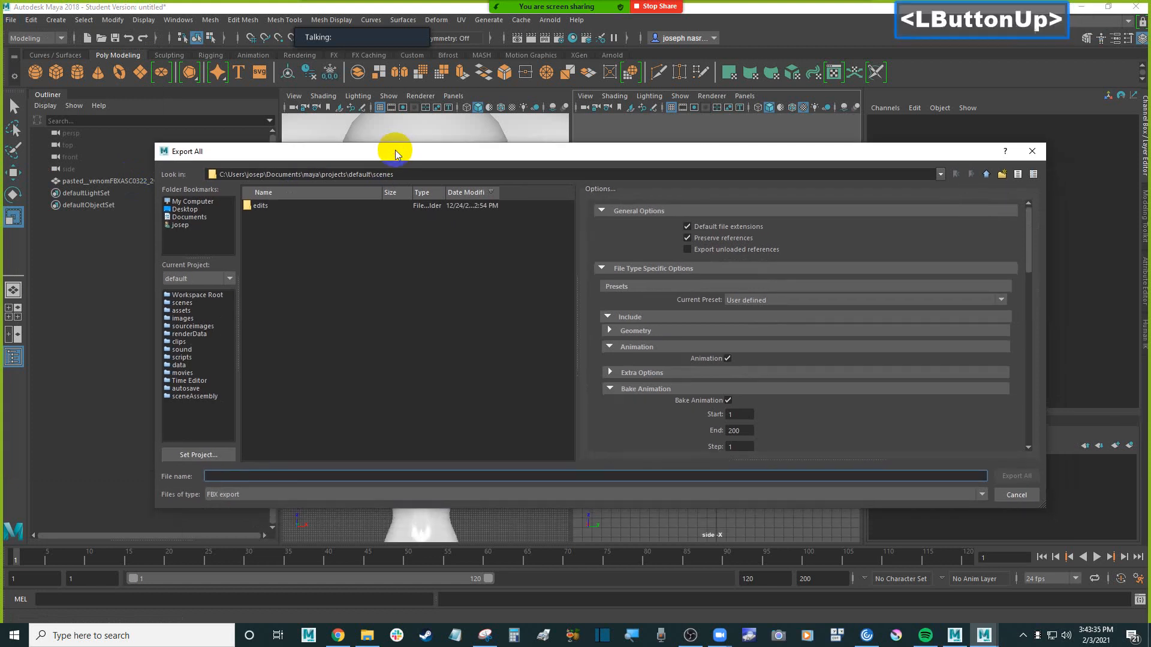
left_click(185, 209)
left_click(298, 210)
double_click(298, 210)
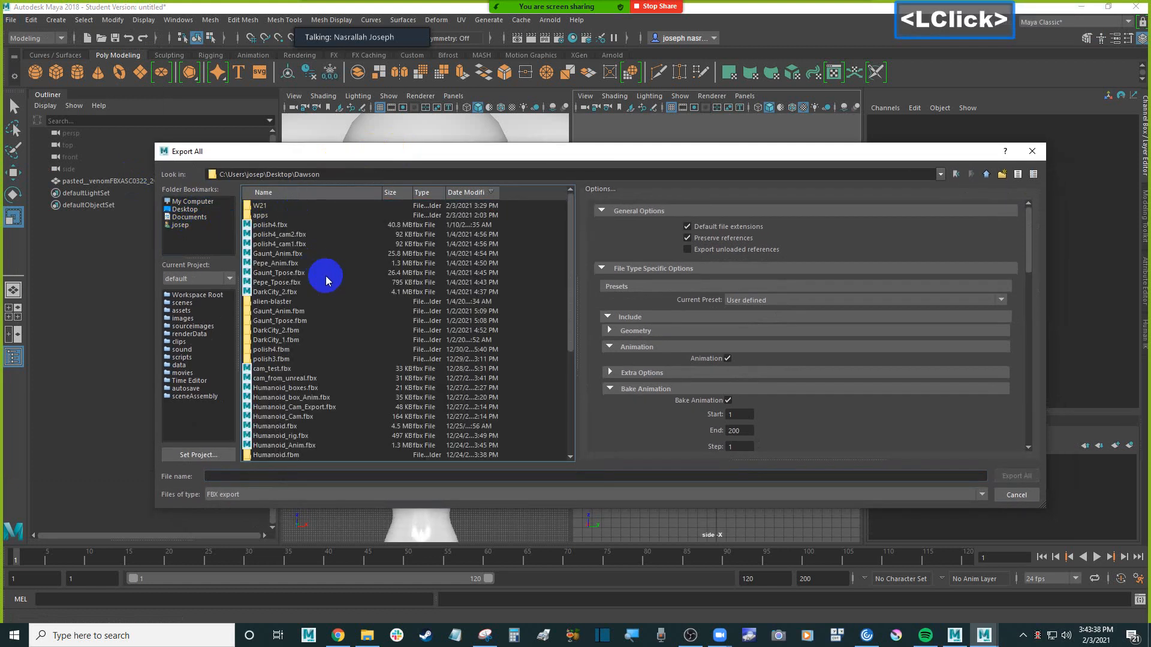
double_click(284, 208)
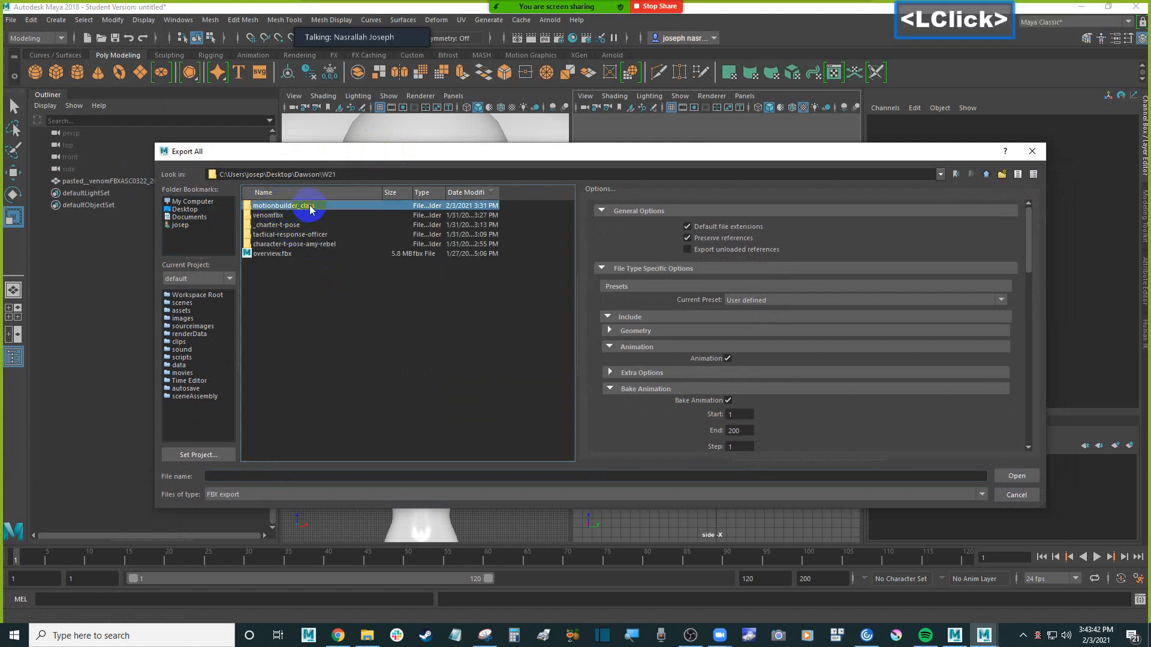
double_click(303, 216)
double_click(274, 242)
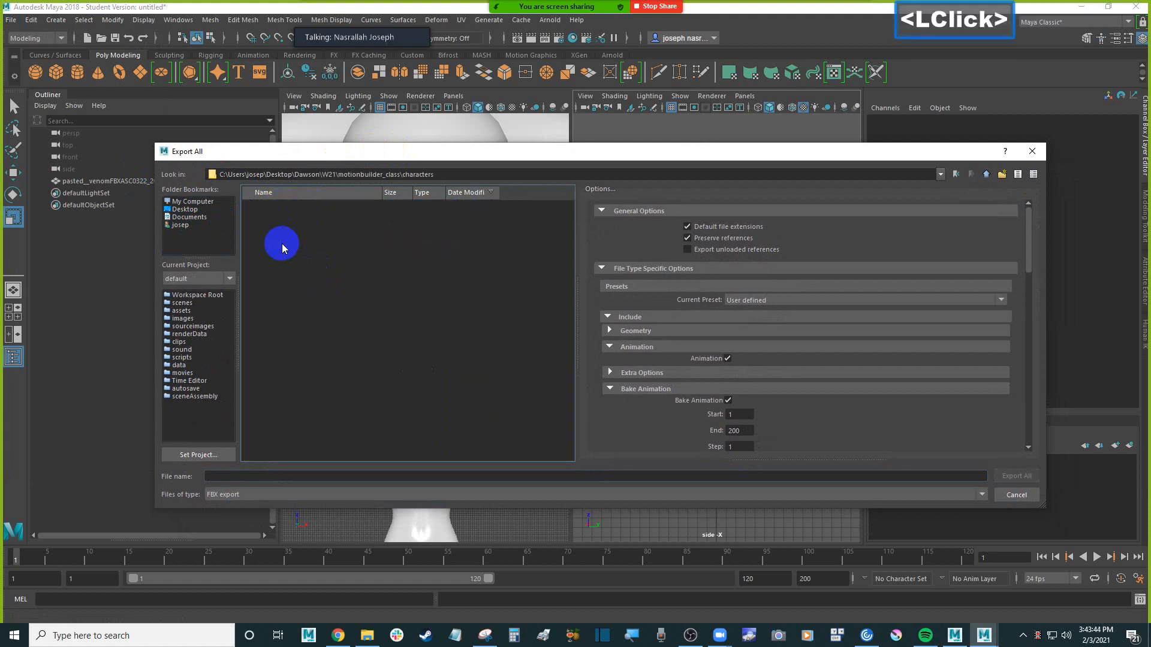
Name the FBX file venom_from_Maya and export the whole scene to the characters folder
left_click(262, 475)
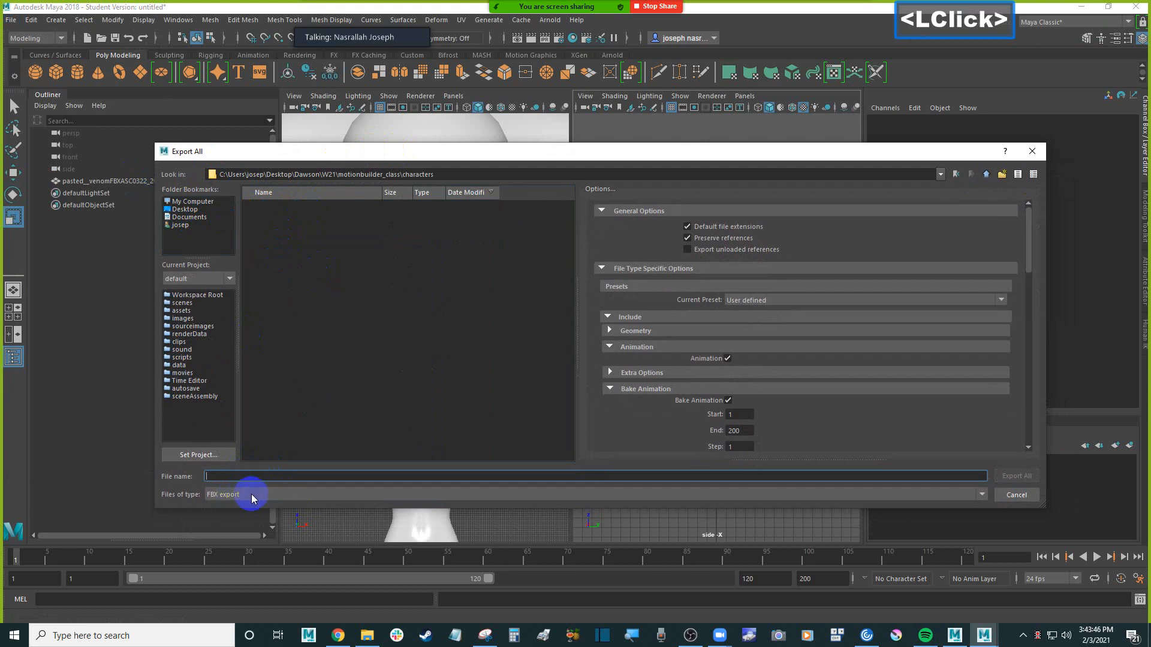
left_click(252, 476)
type("venom")
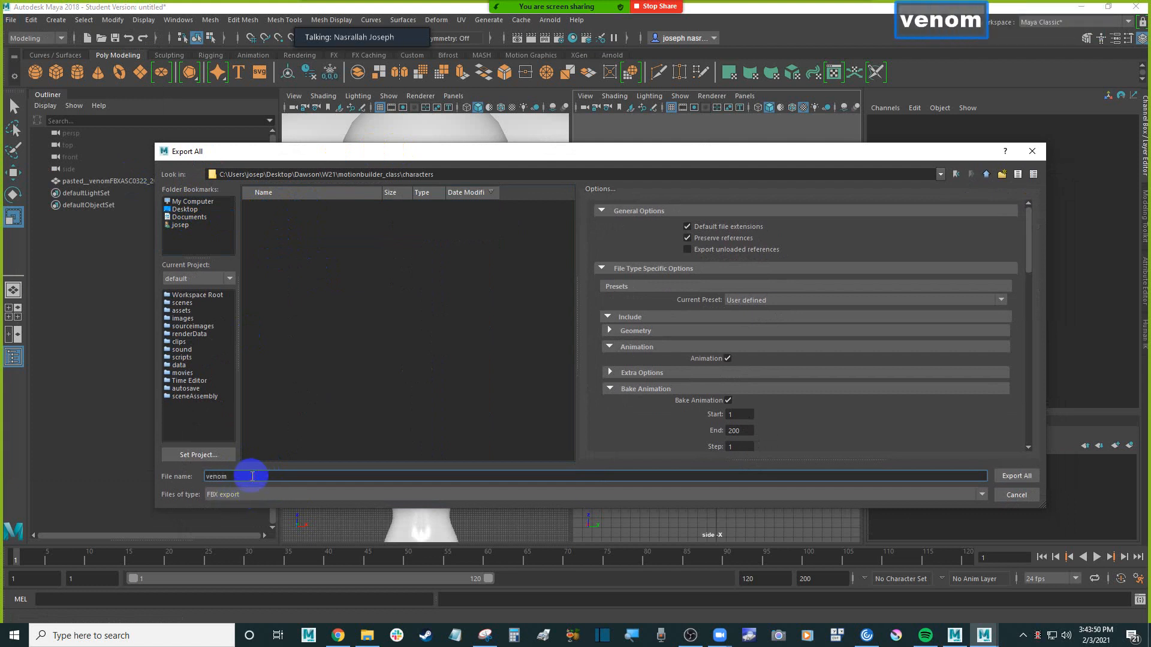
type("_")
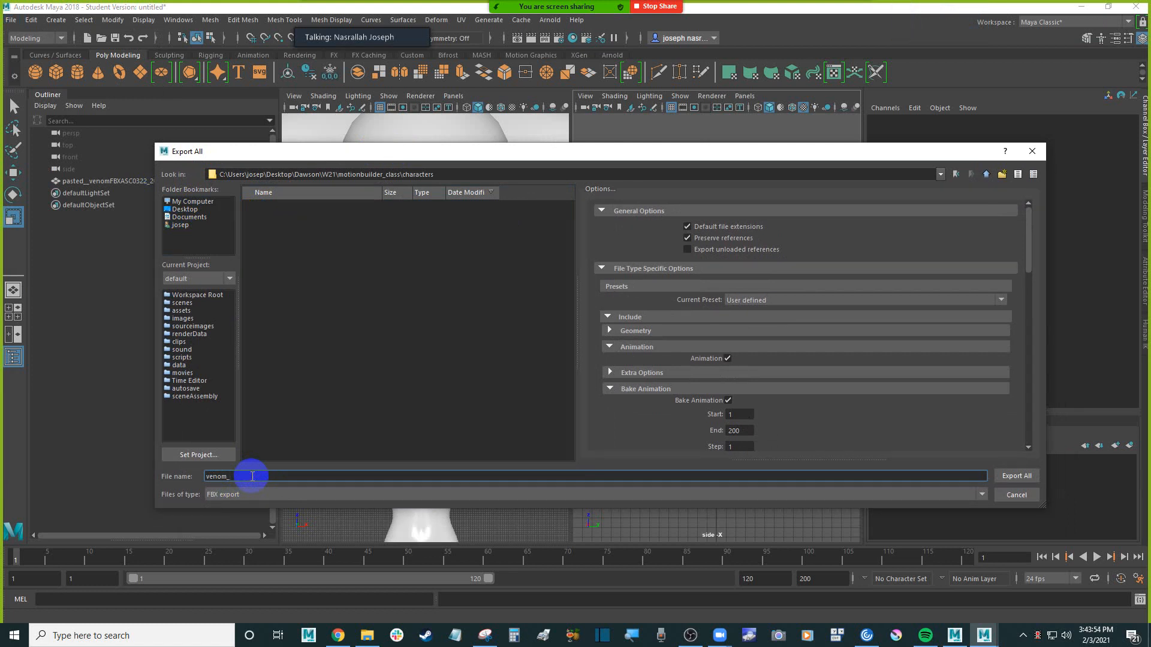
type("from")
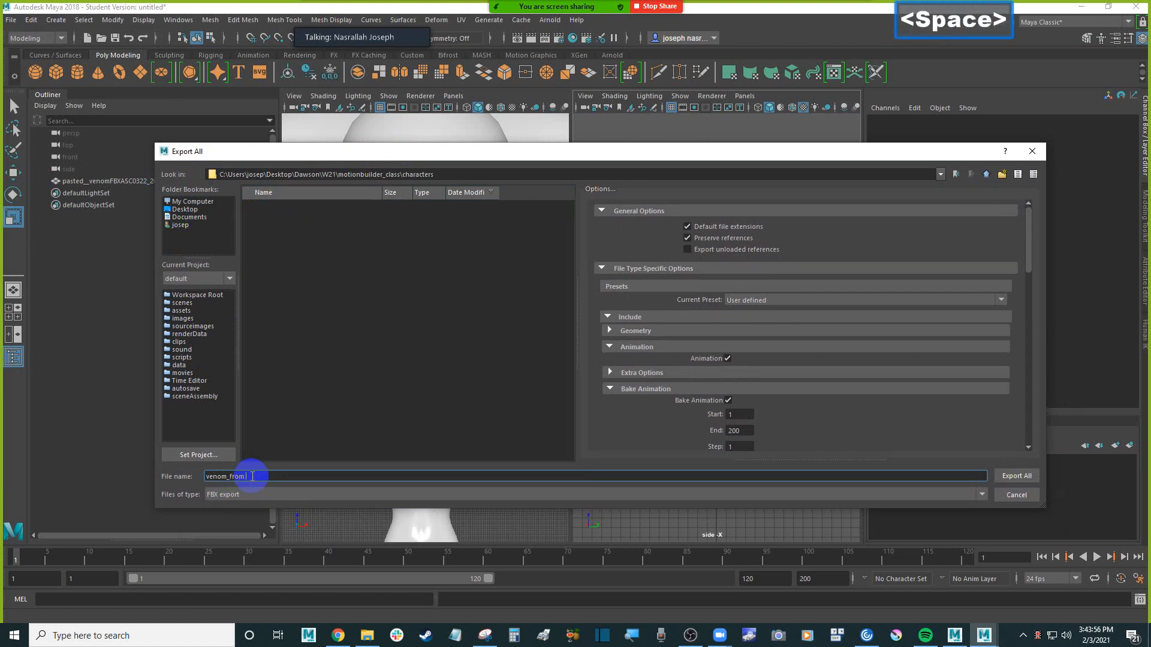
key("BackSpace")
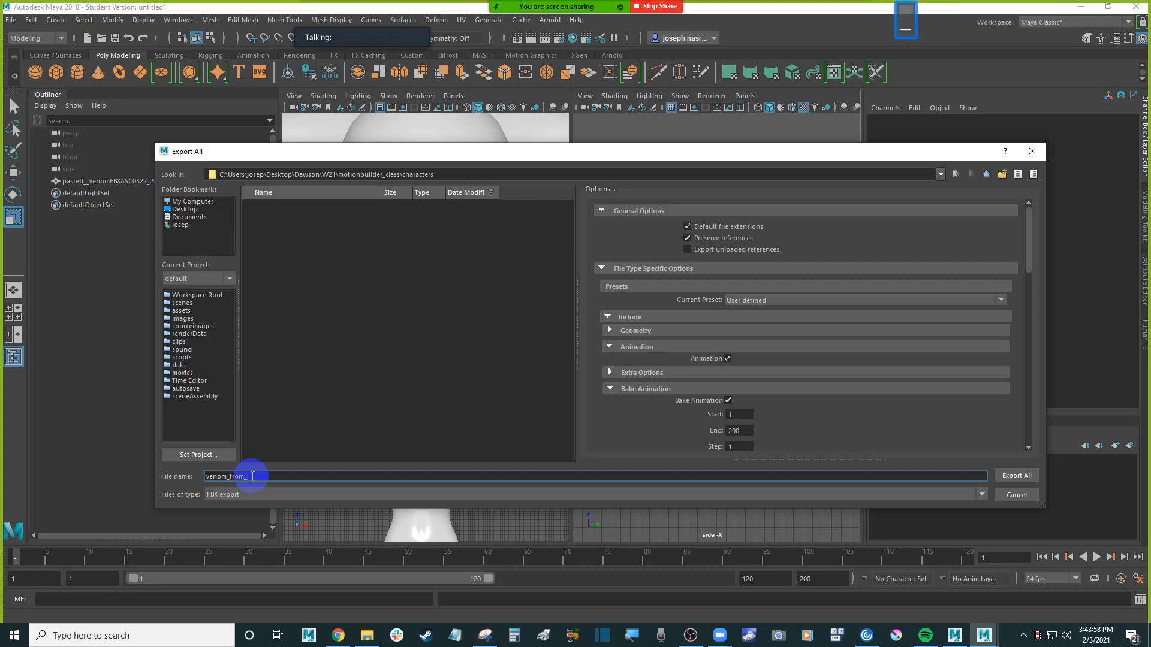
type("_Maya")
key("Return")
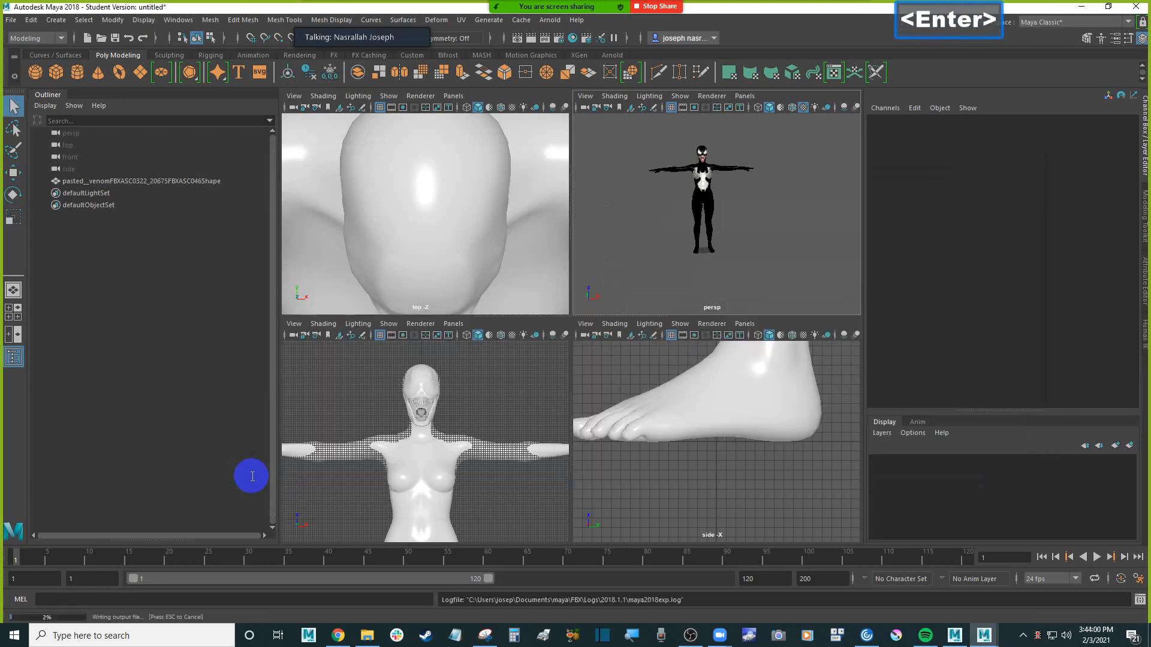
Start another export of the whole scene with the existing venom_from_Maya.fbx as the target file
left_click(11, 20)
mouse_move(101, 220)
left_click(84, 177)
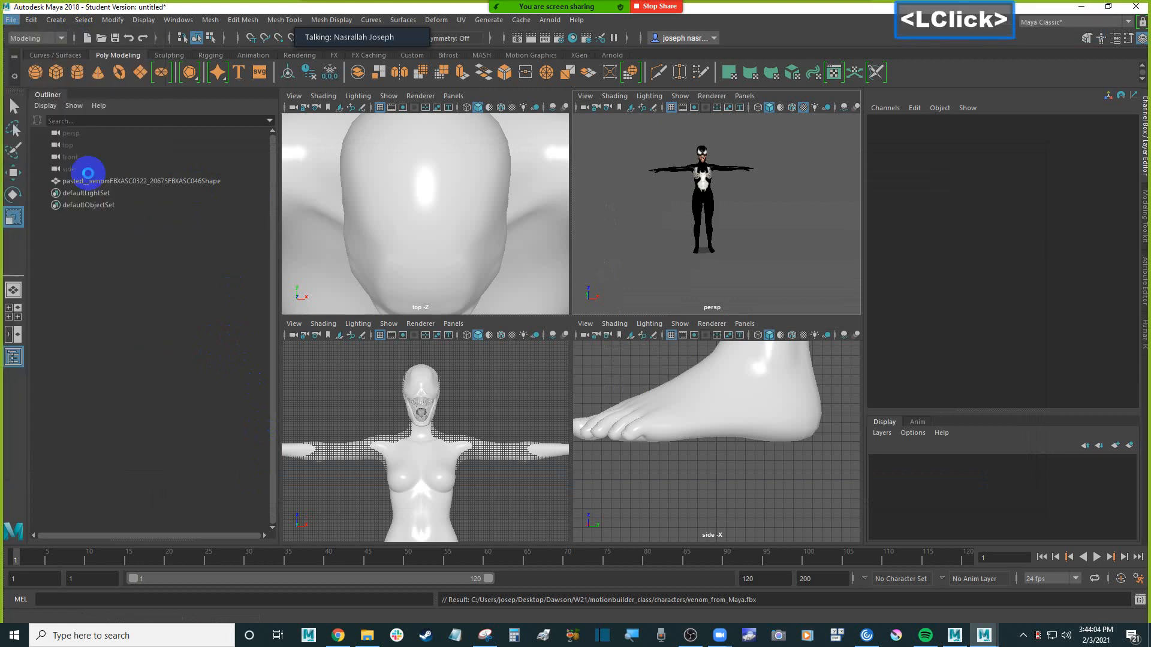
left_click(293, 206)
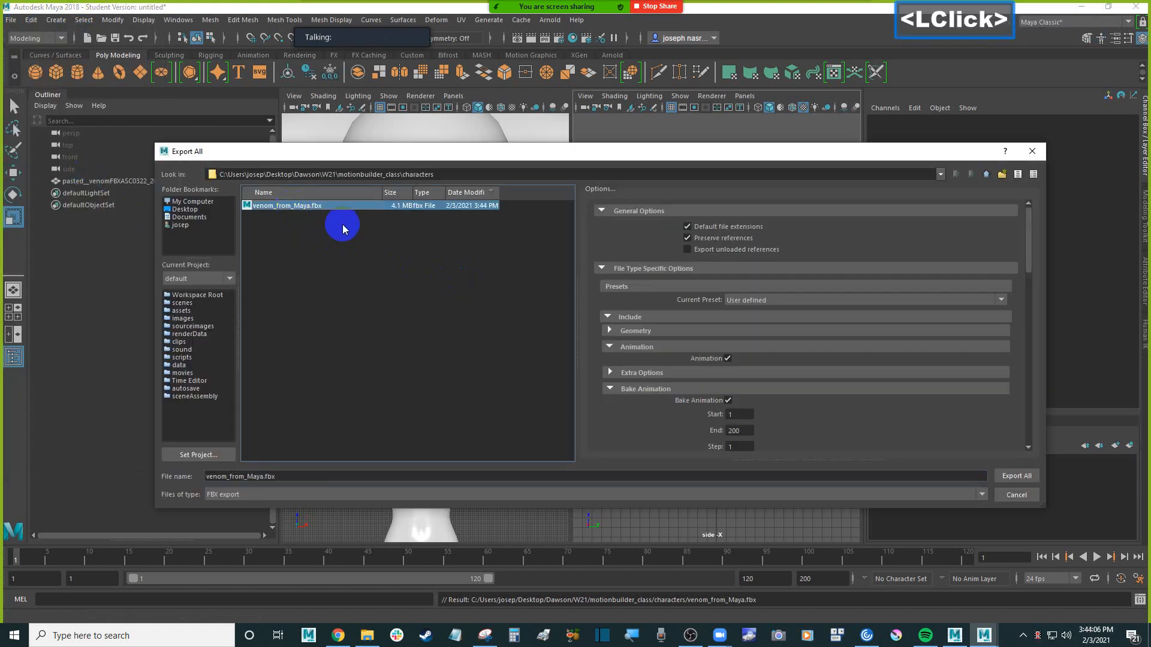
Review the FBX export options, collapsing the Bake Animation, Deformed Models and Constant Key Reducer sections
scroll(746, 337, "up", 2)
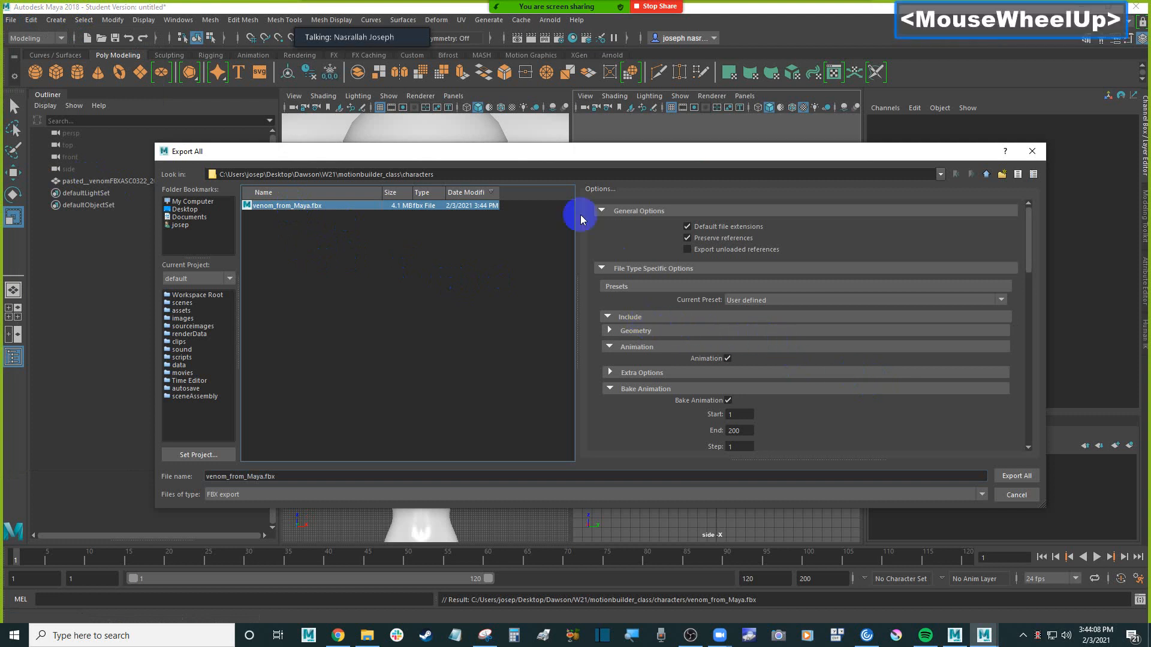
left_click(610, 389)
scroll(612, 392, "down", 3)
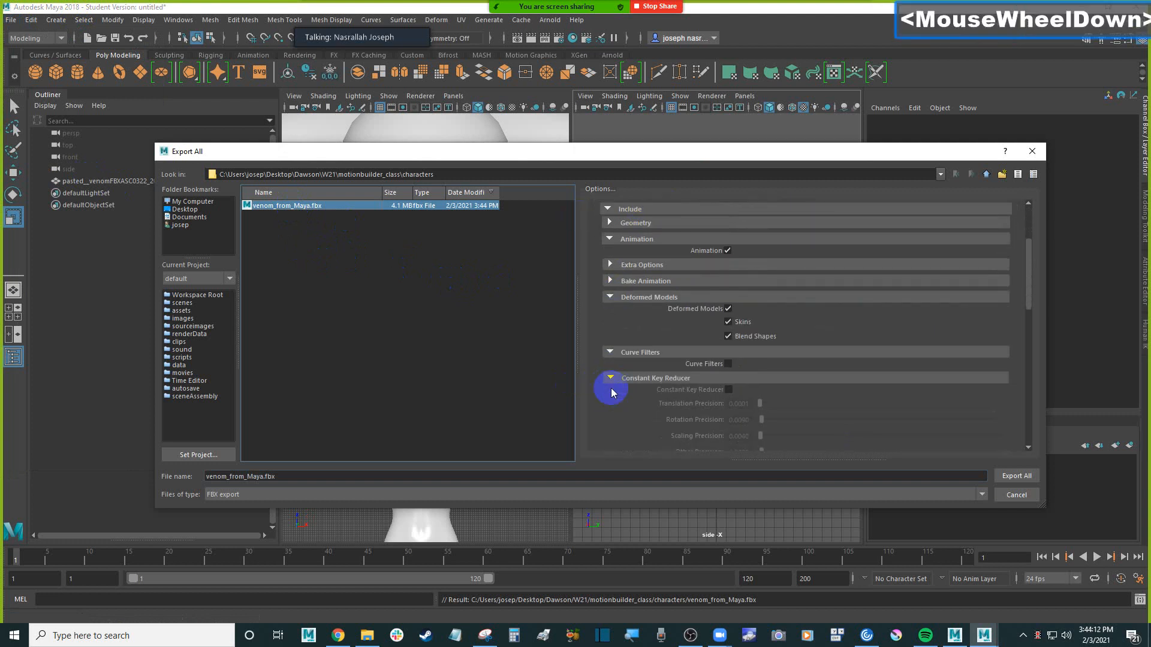
left_click(611, 296)
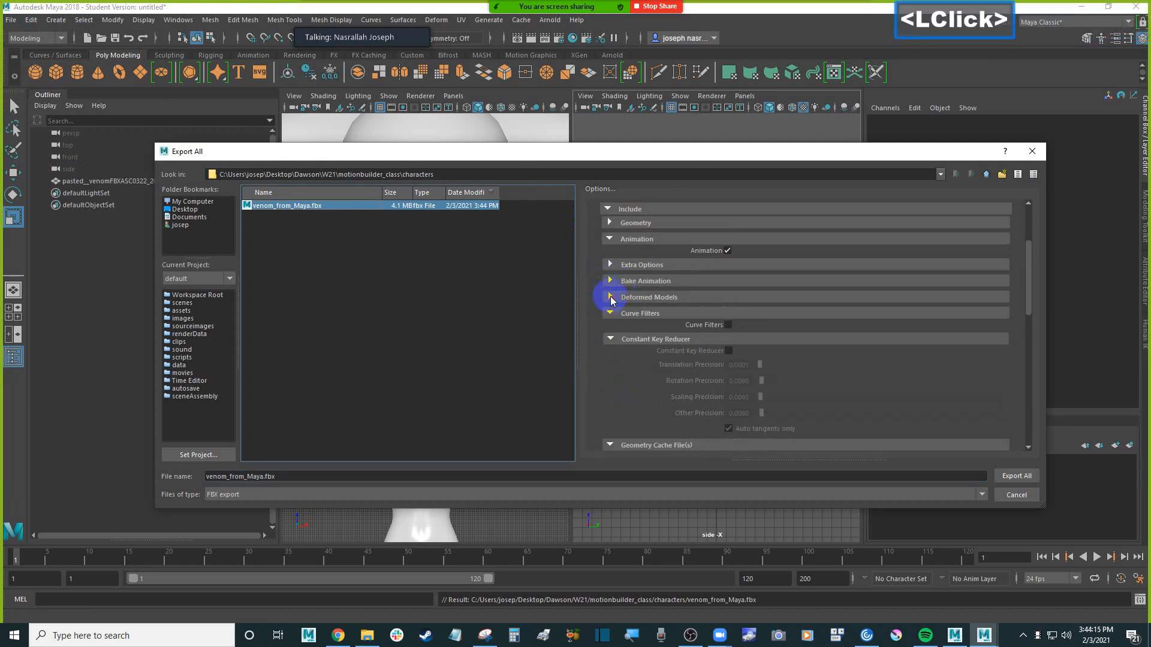
left_click(609, 338)
scroll(608, 344, "down", 3)
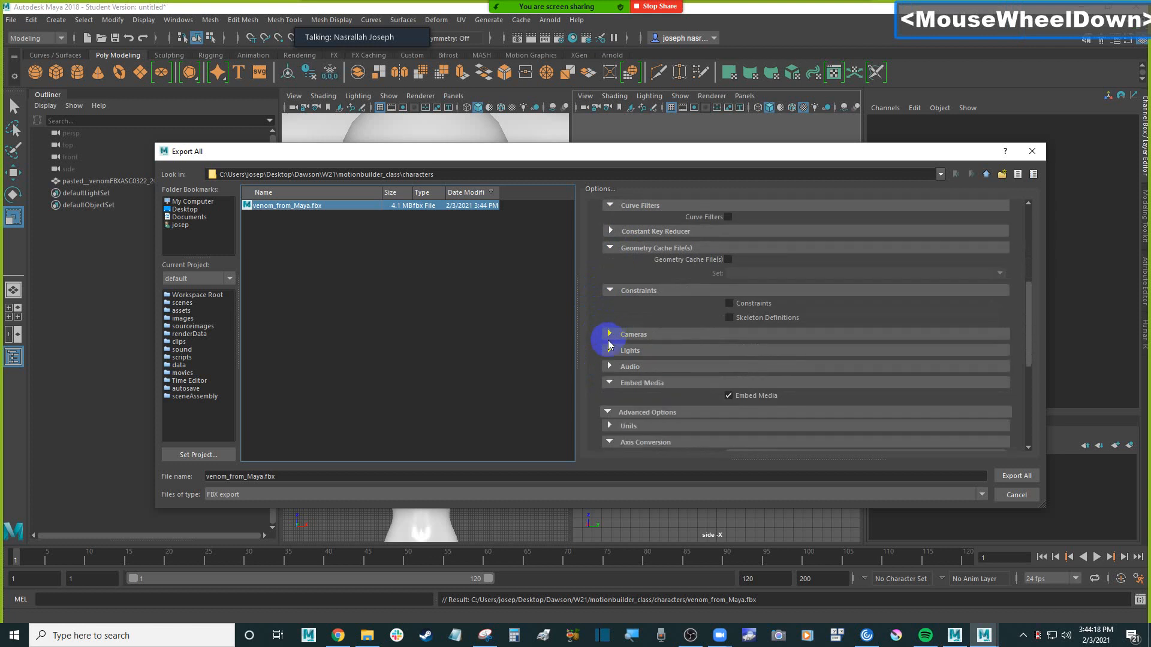
scroll(608, 345, "down", 3)
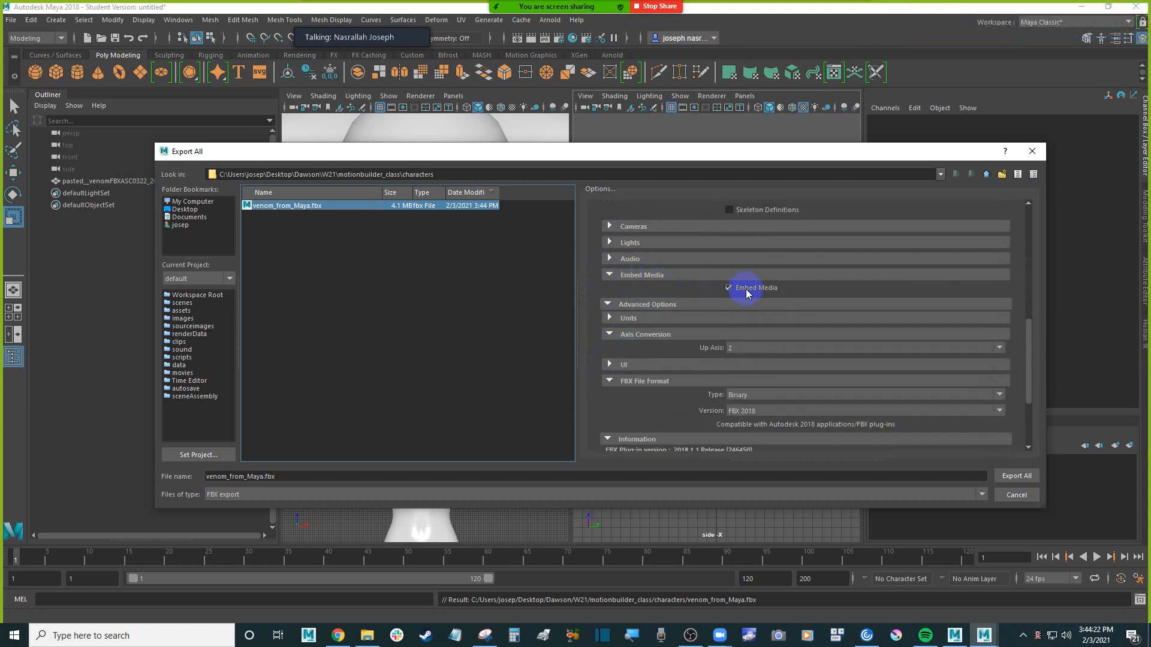
Toggle the Embed Media export option off and on, ending with it enabled
left_click(729, 288)
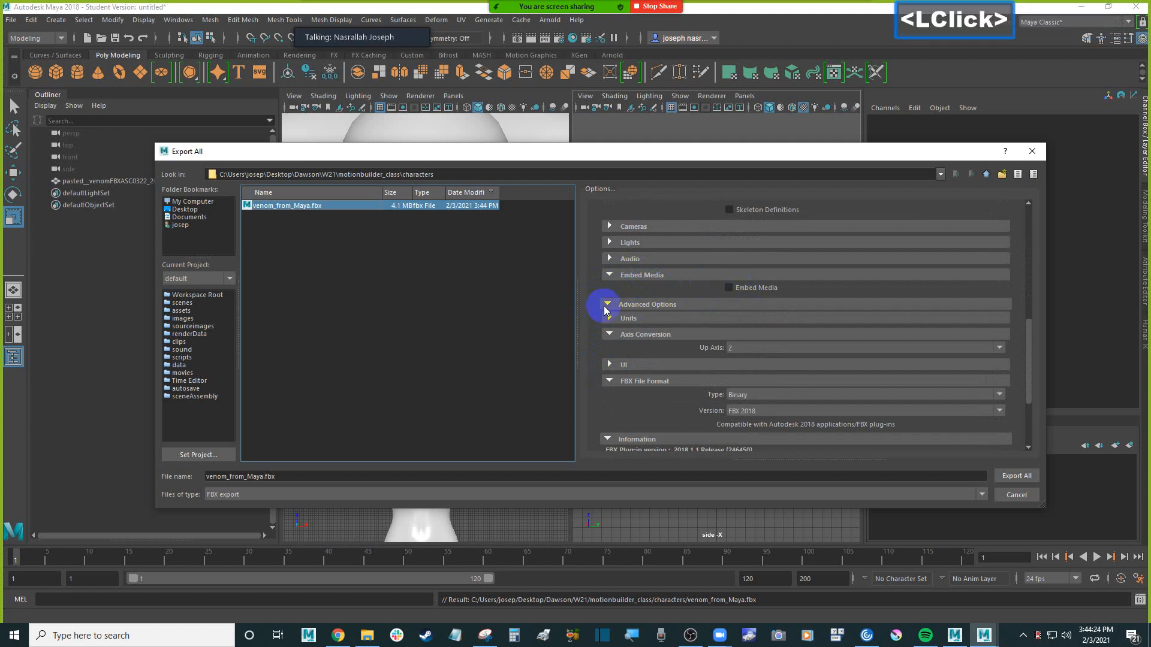
left_click(730, 289)
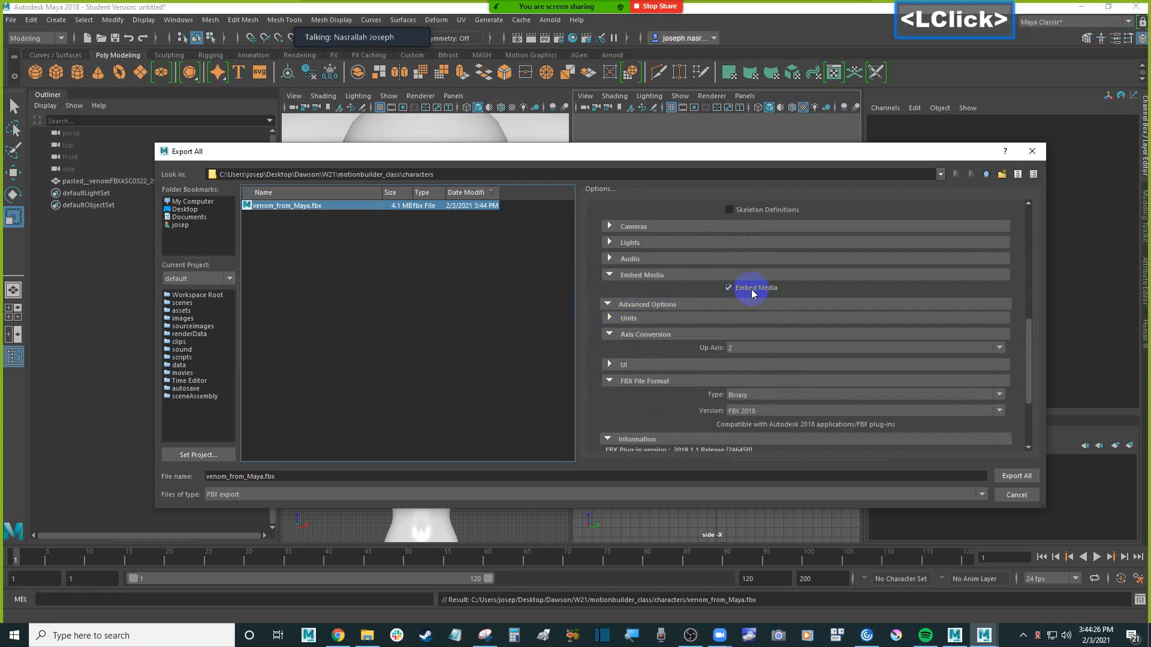
left_click(748, 292)
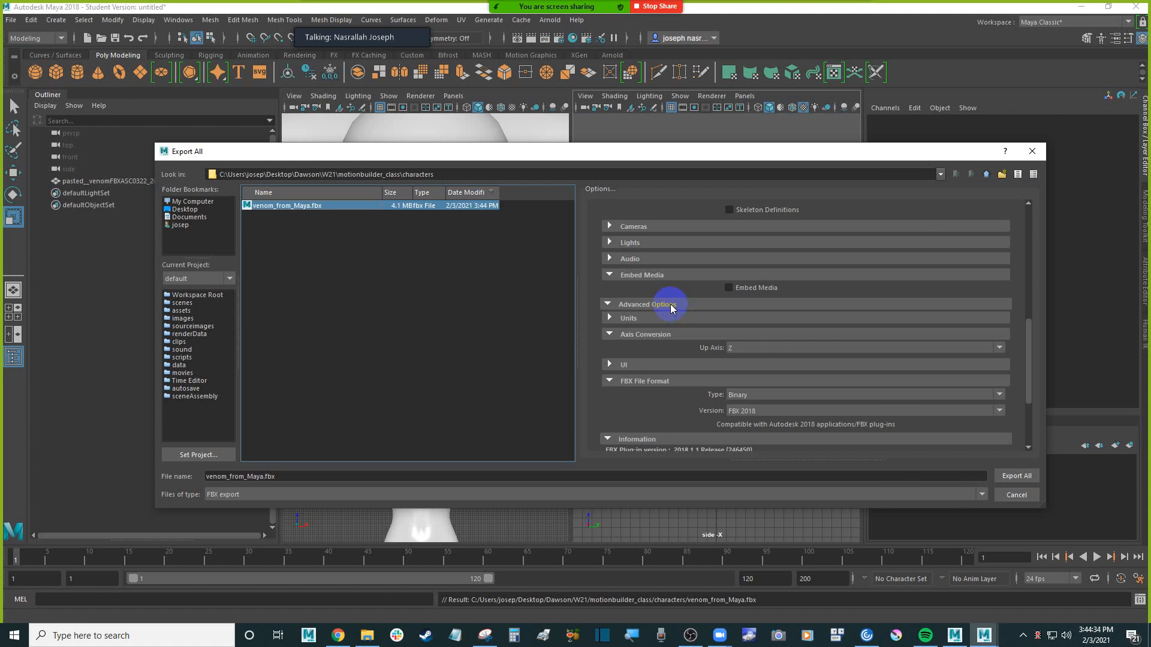
left_click(730, 288)
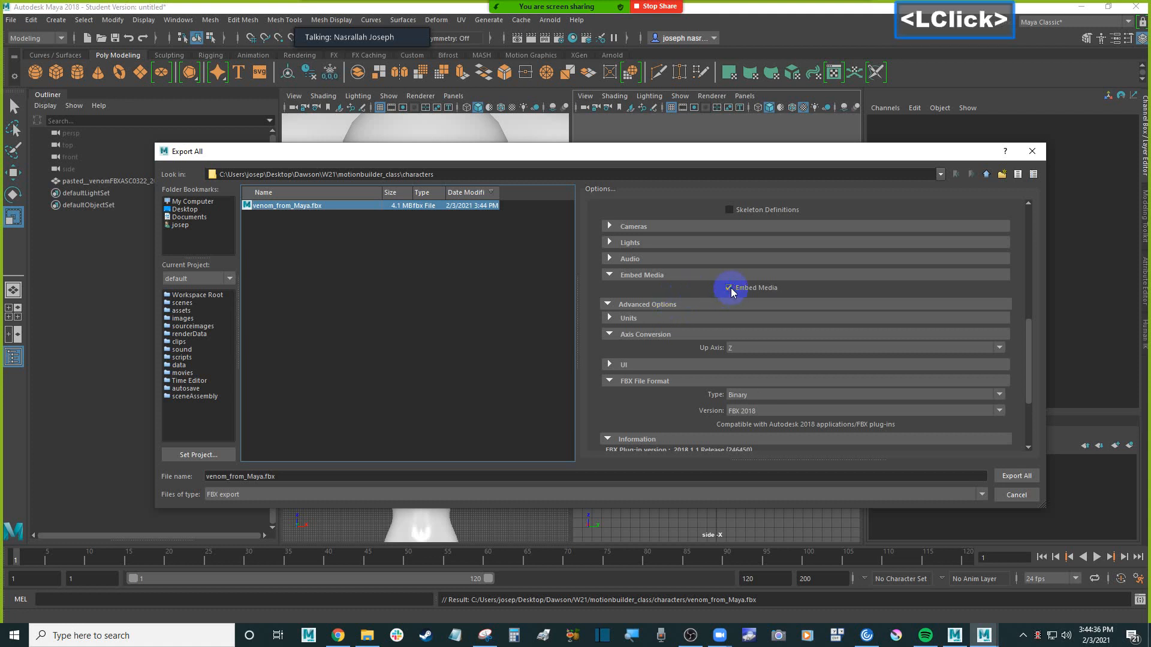
Check the remaining FBX format options and export the whole scene again, replacing venom_from_Maya.fbx
scroll(662, 333, "down", 3)
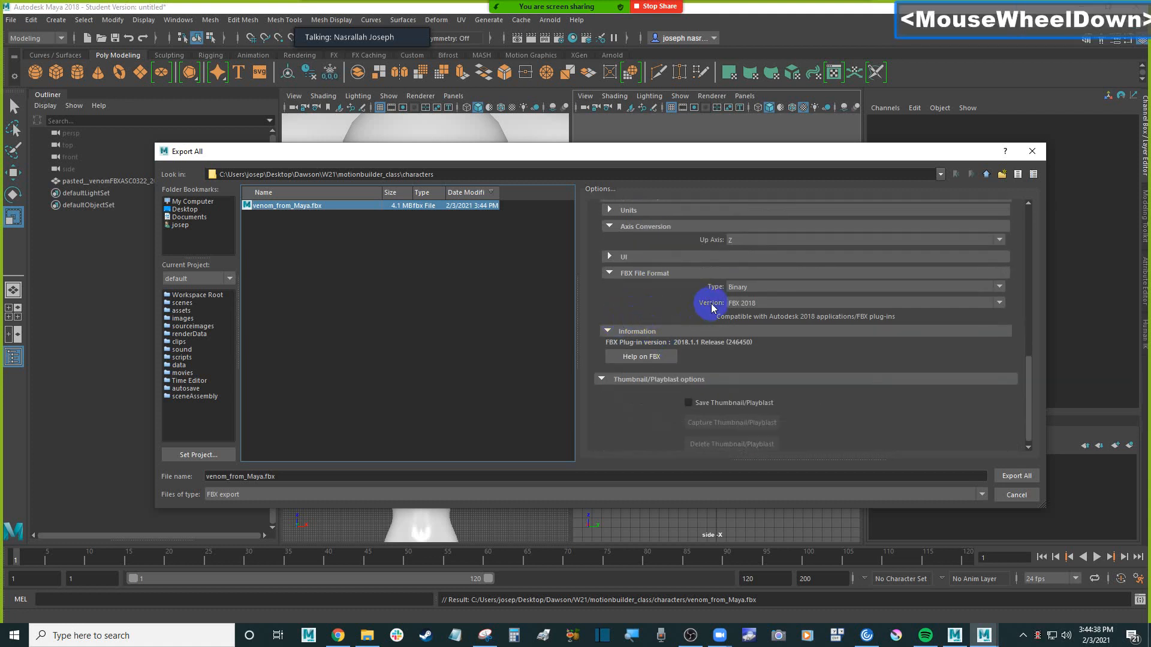
scroll(684, 306, "up", 1)
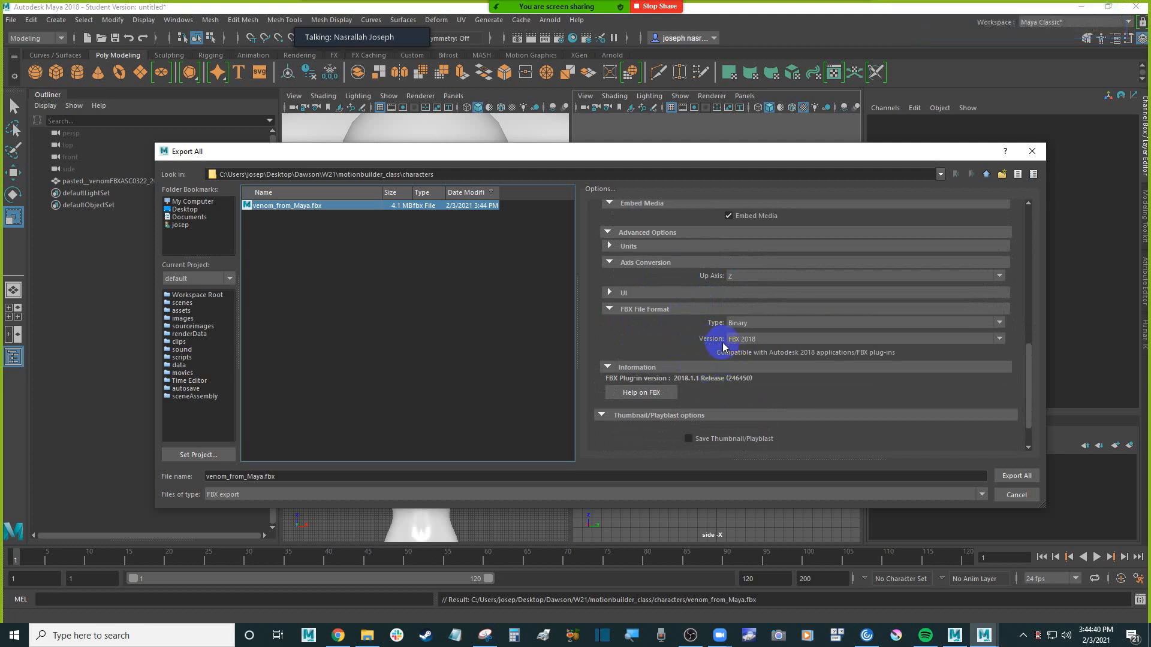
left_click(1015, 477)
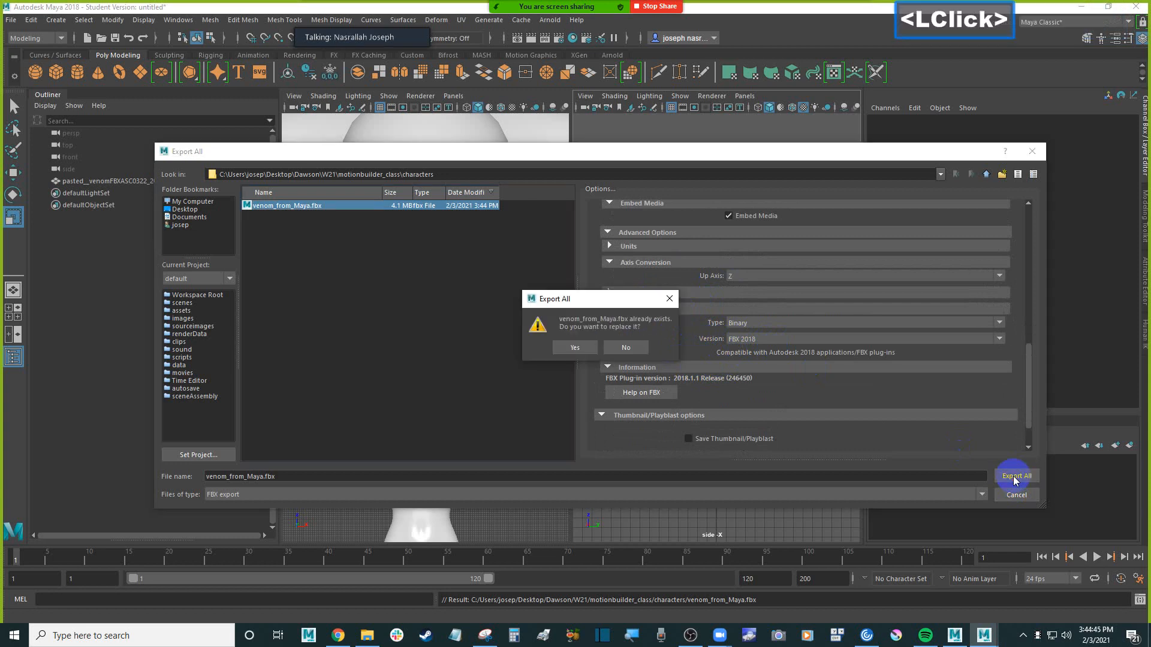
left_click(574, 348)
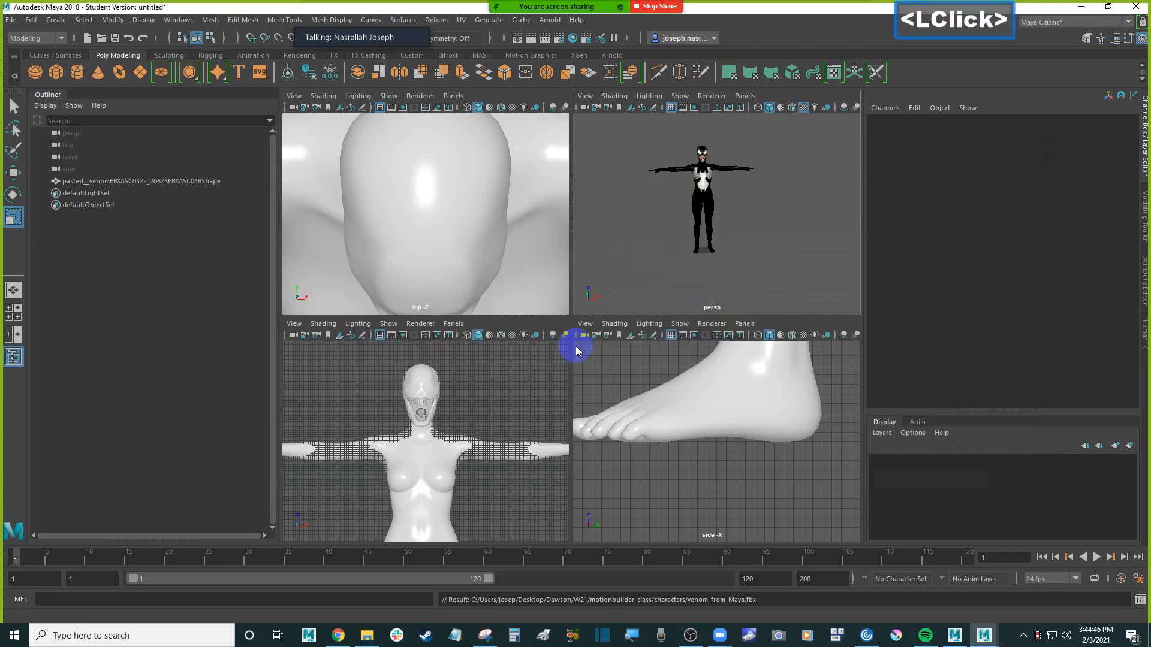
Switch to the Mixamo page in Chrome and try to start a character upload
left_click(682, 487)
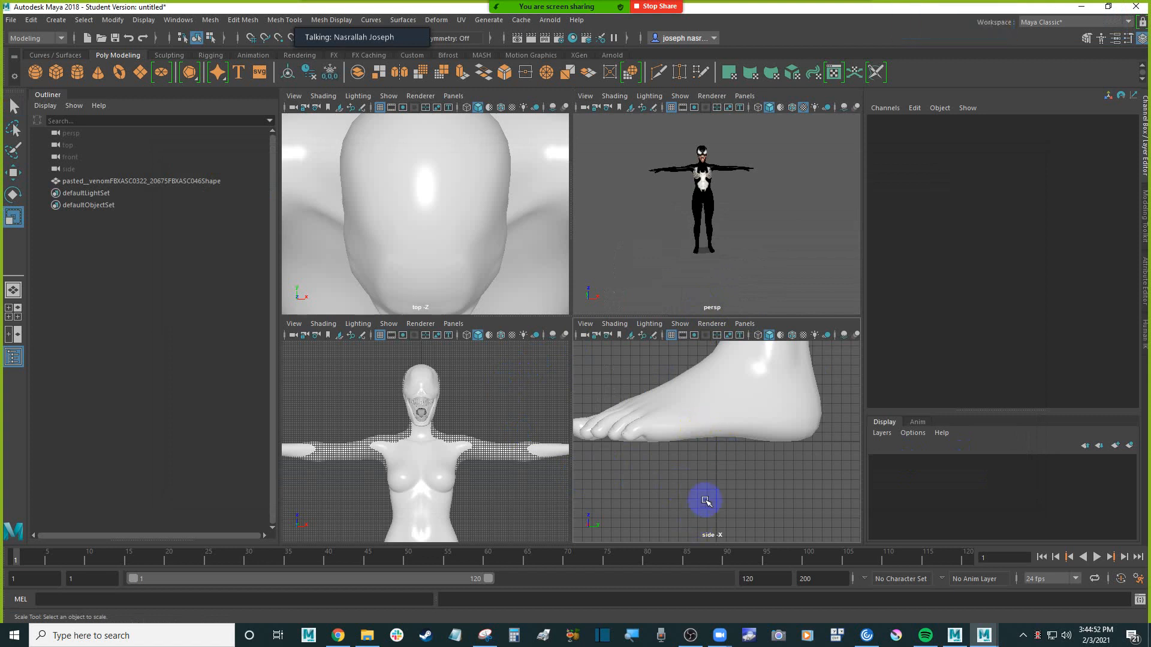
left_click(705, 501)
left_click(339, 635)
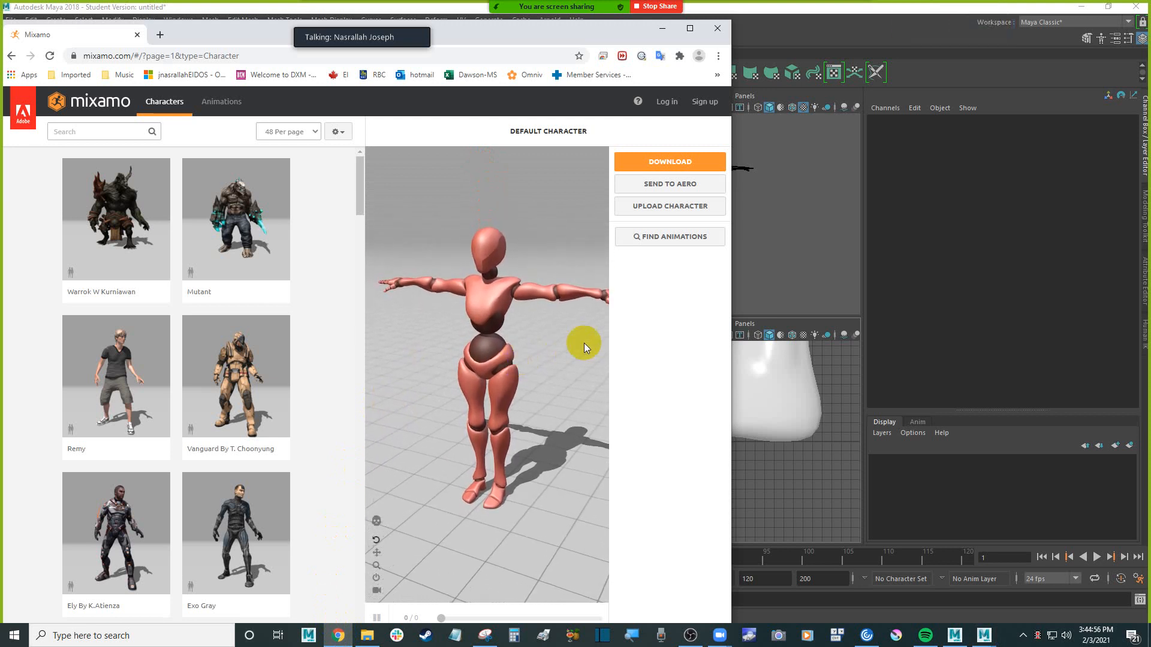
left_click(620, 342)
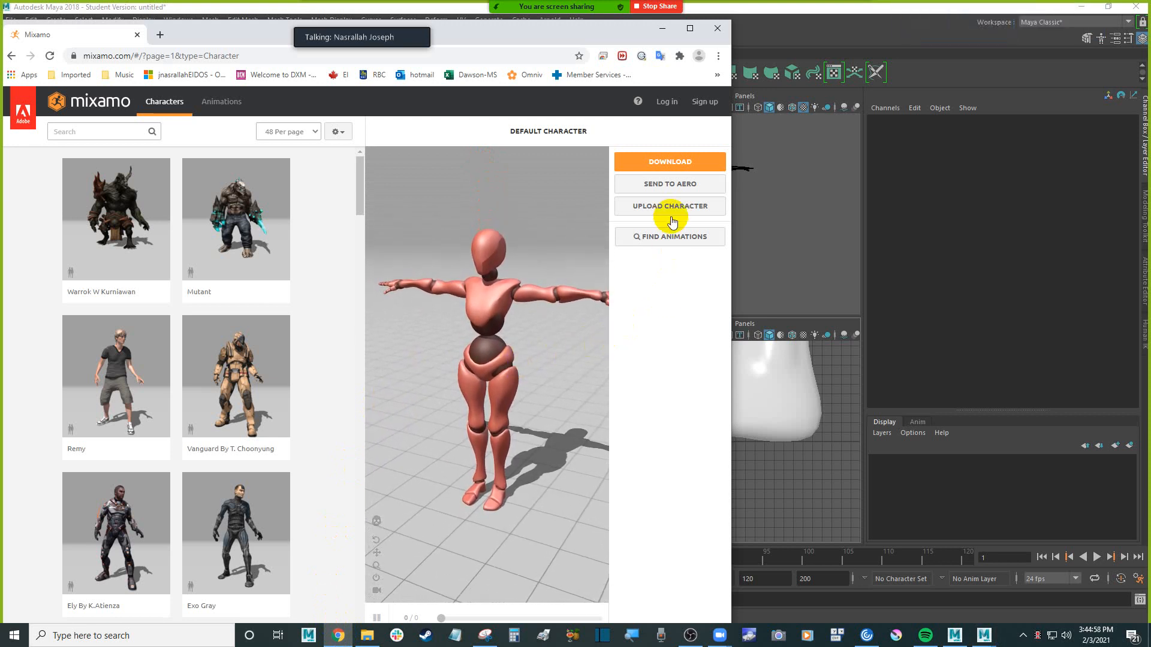
left_click(682, 166)
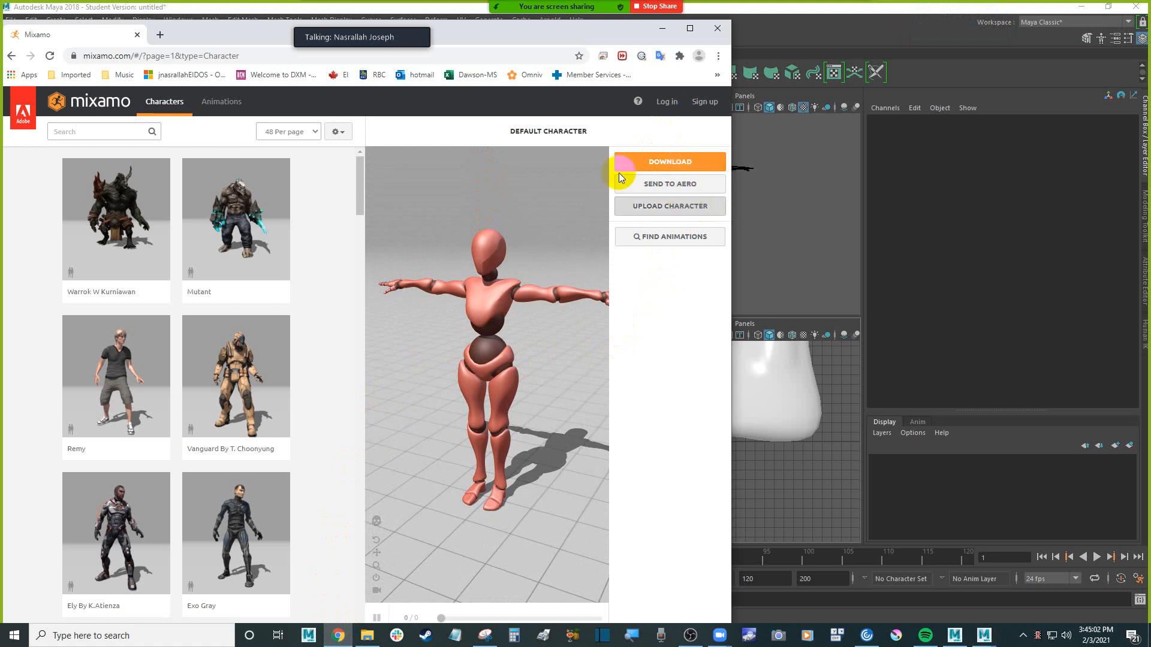
left_click(672, 208)
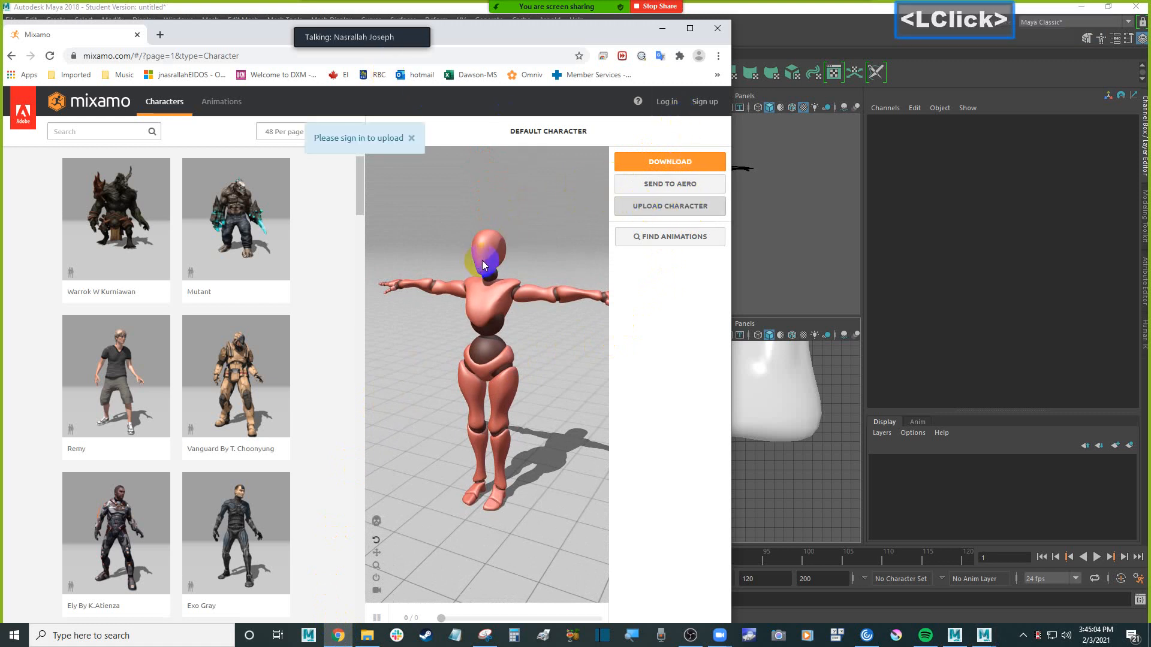
In File Explorer, open W21 > motionbuilder_class > characters, select venom_from_Maya.fbx and place the window beside the Mixamo page
left_click(367, 635)
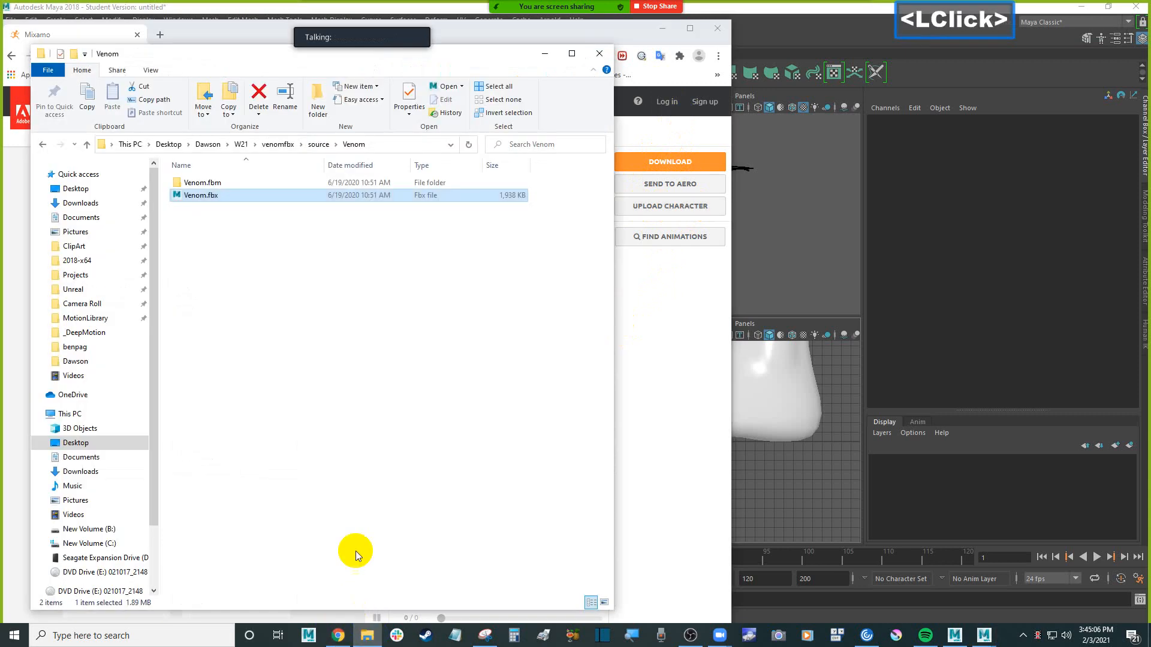
left_click(241, 144)
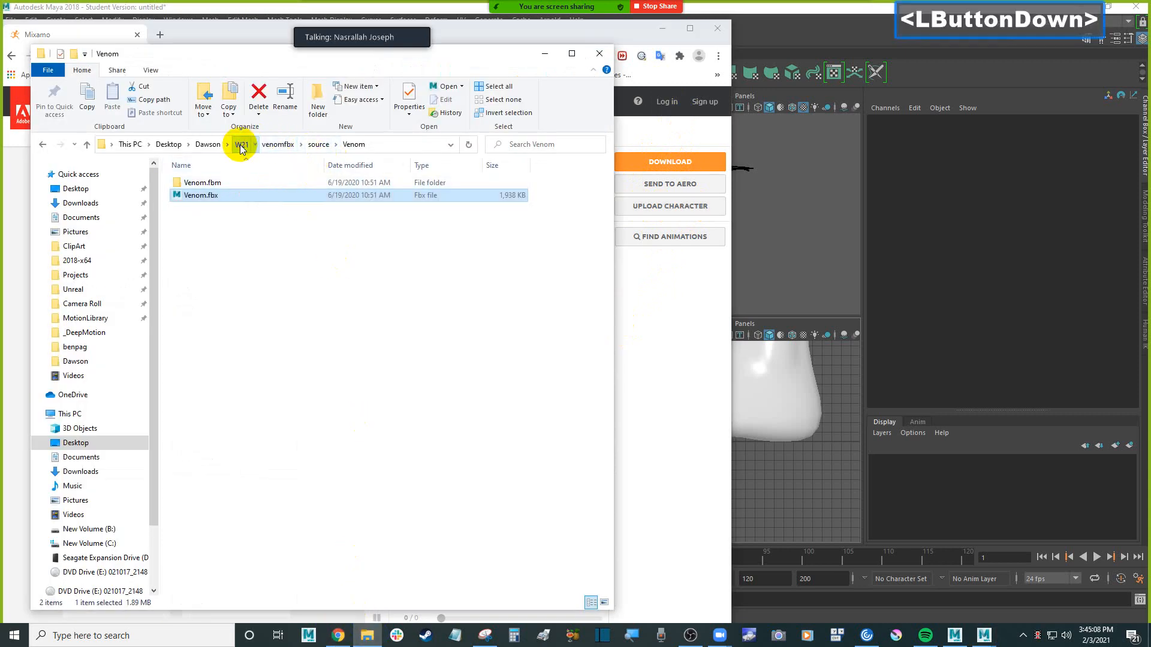
double_click(219, 208)
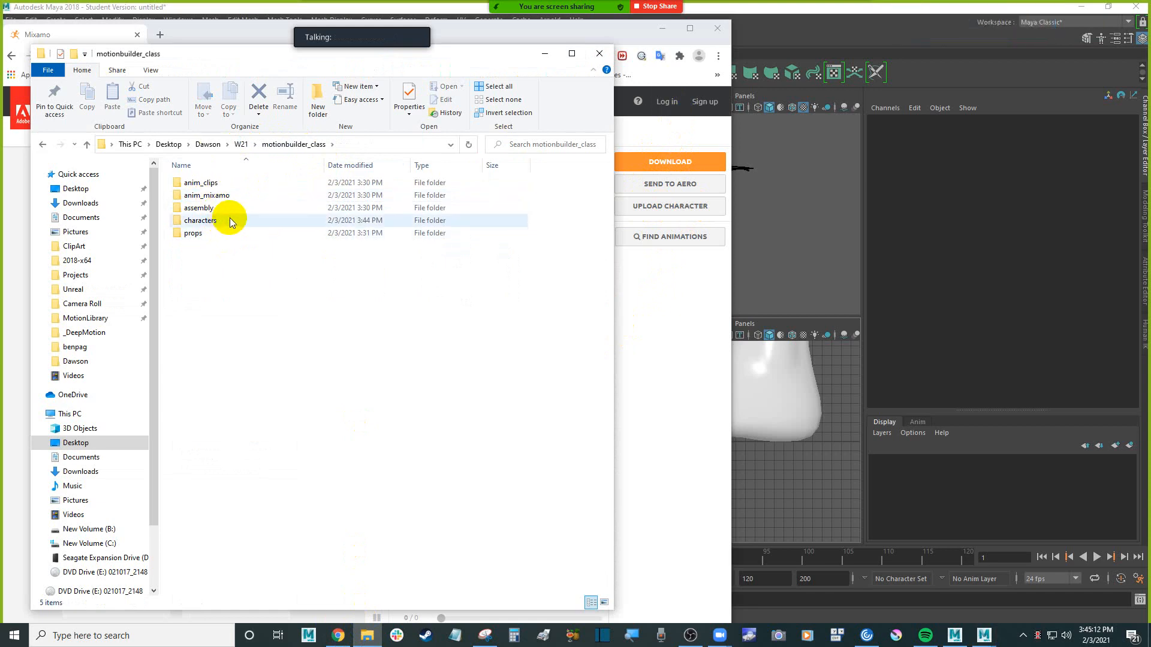
double_click(226, 221)
left_click(193, 183)
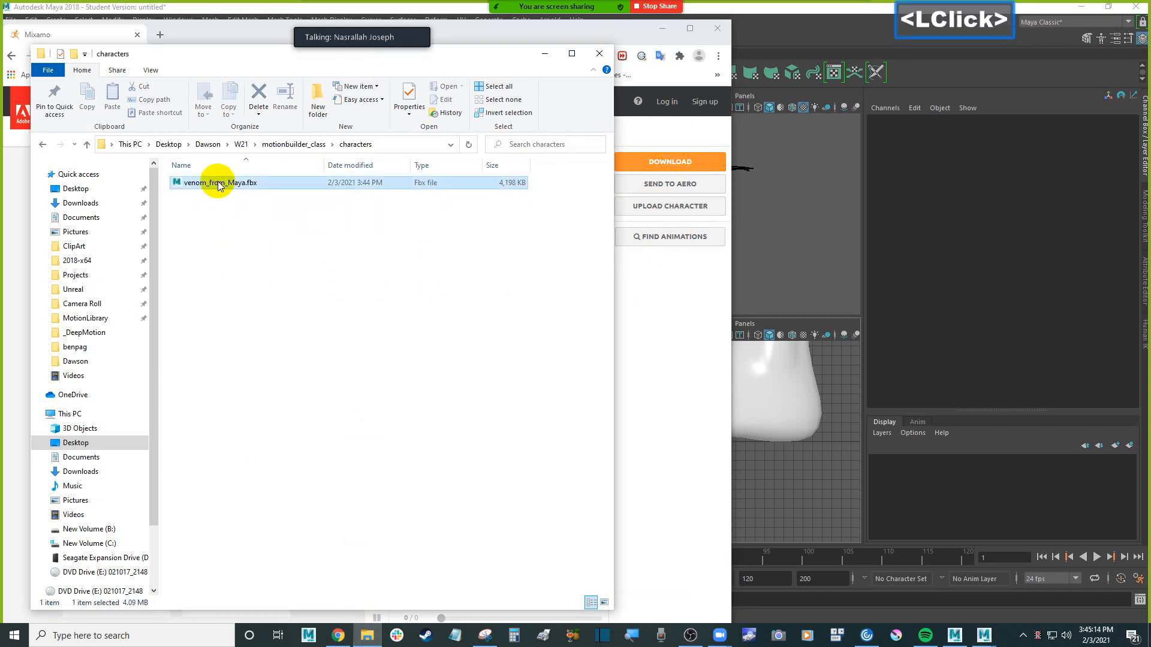
left_click_drag(199, 71, 781, 88)
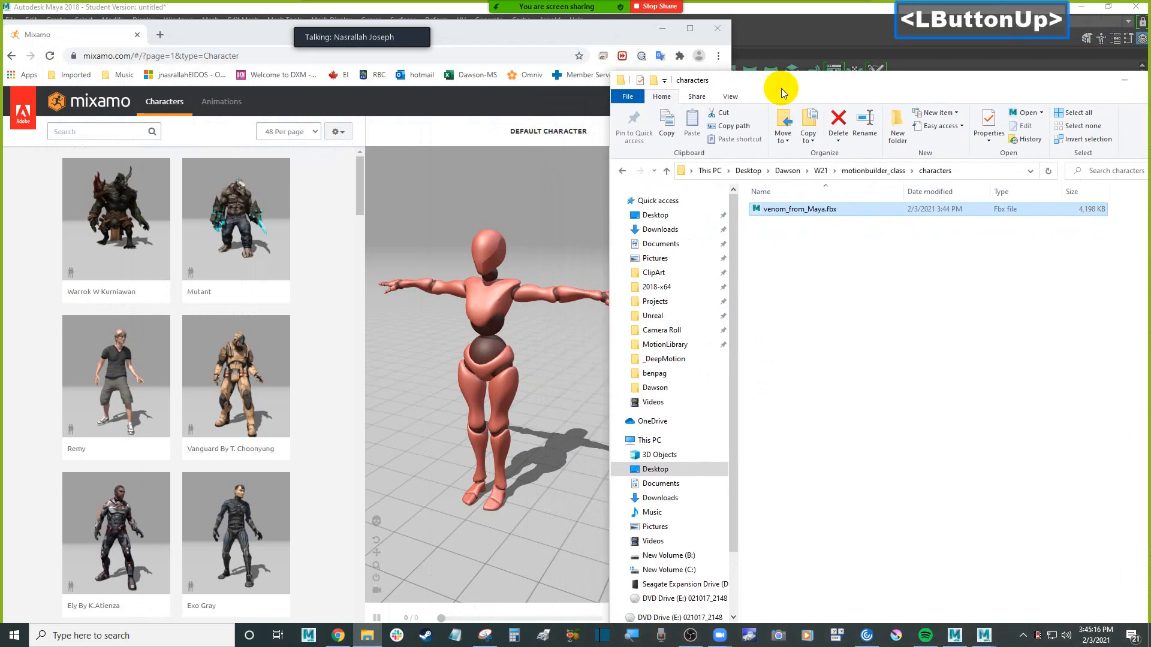
Return to Mixamo, retry the character upload and log in through the Facebook account
left_click(723, 255)
left_click(665, 211)
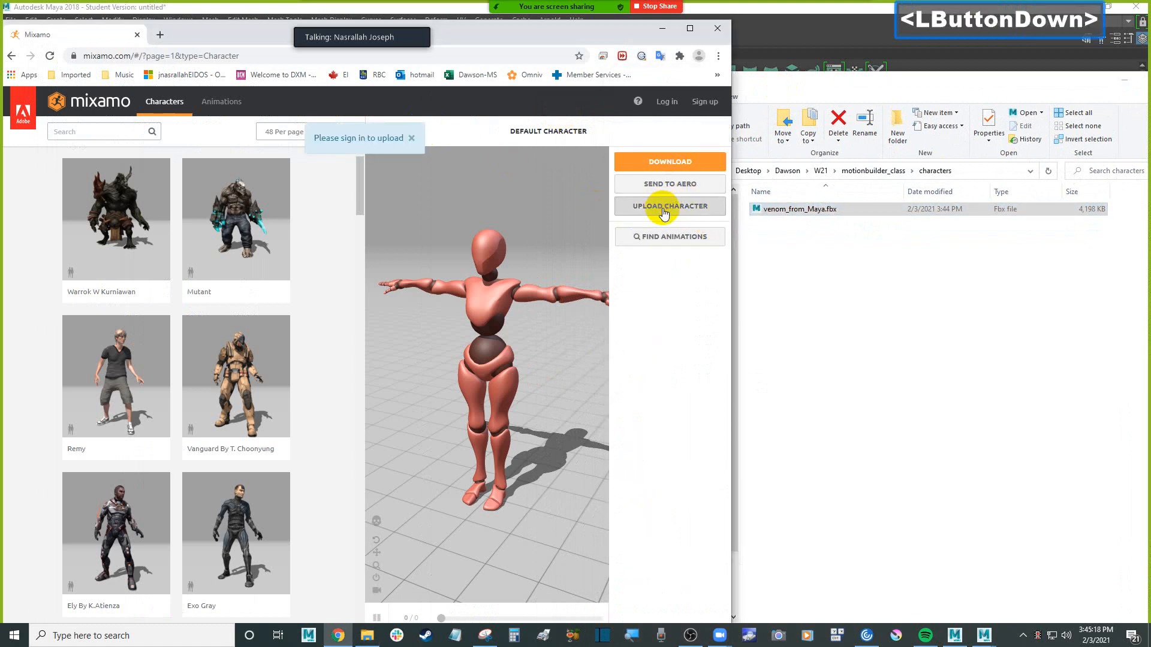
left_click(674, 105)
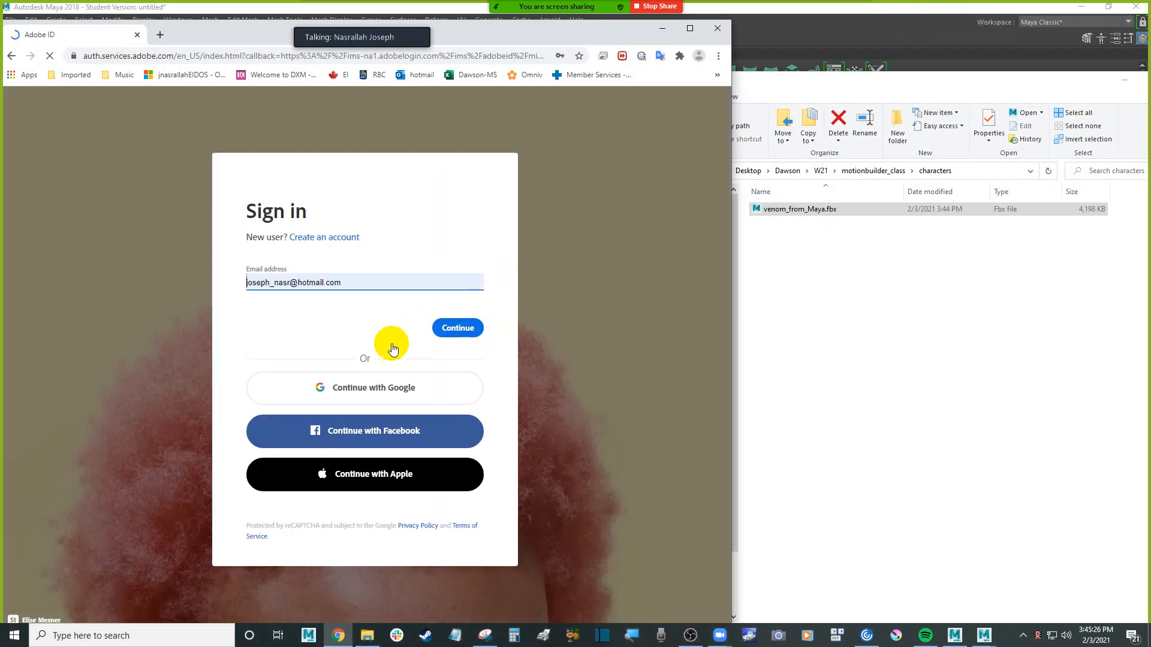
left_click(445, 436)
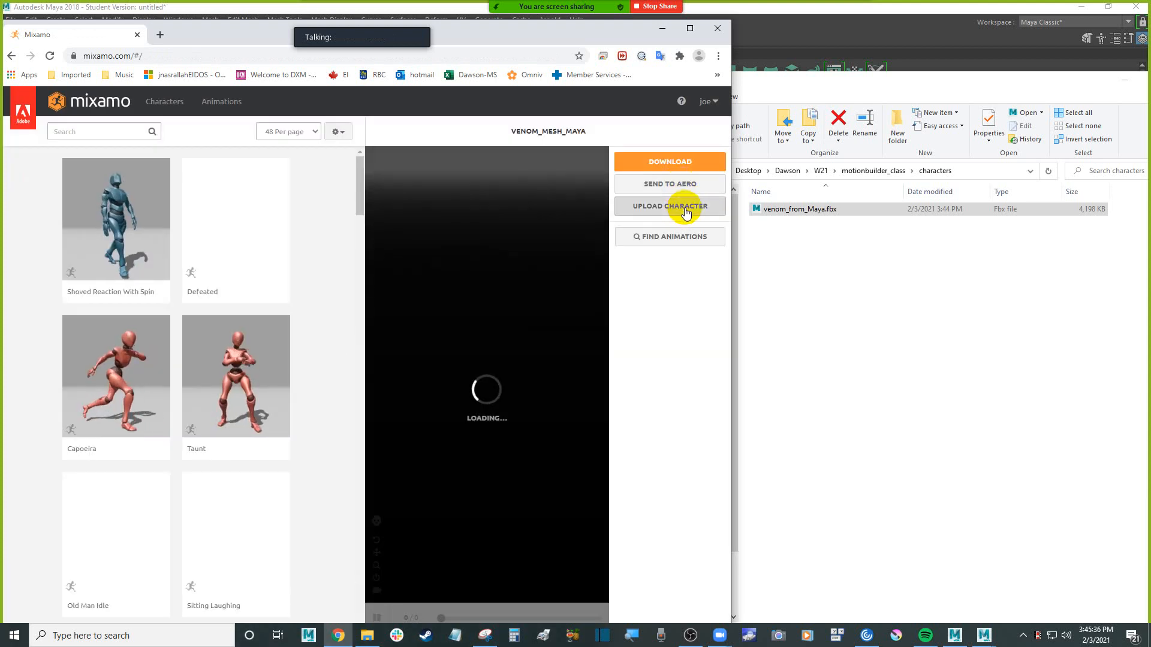
Upload venom_from_Maya.fbx from the characters folder to Mixamo as a new character
left_click(685, 207)
left_click(771, 211)
left_click_drag(800, 210, 422, 382)
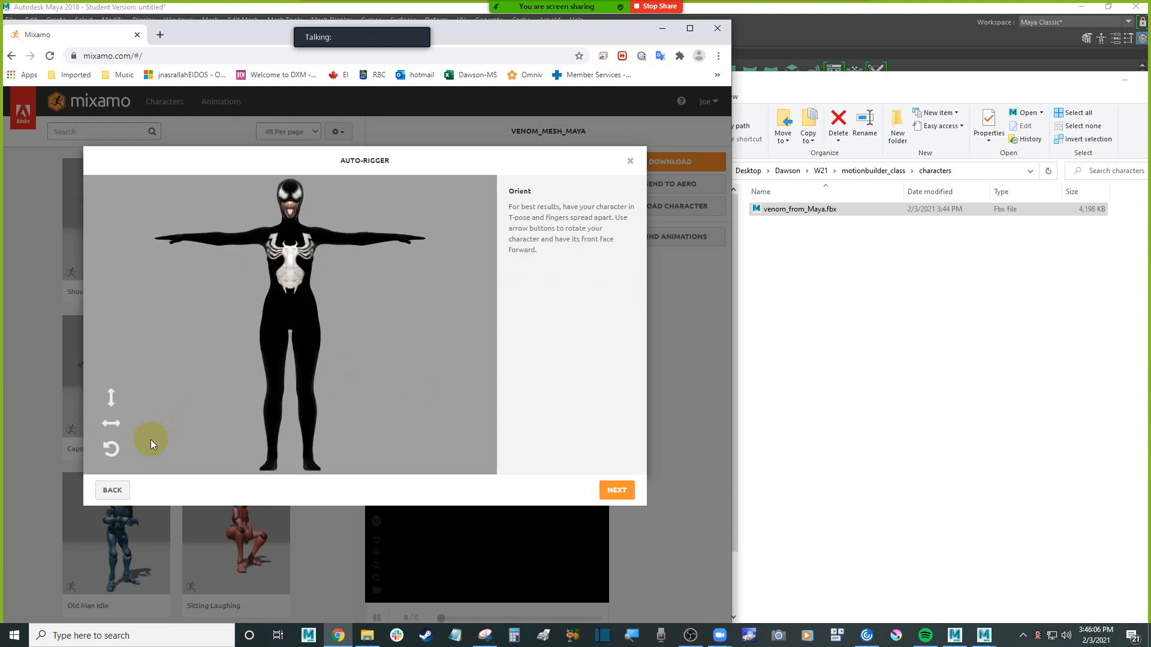
Rotate the character through a full horizontal turn in the Auto-Rigger and accept its front-facing orientation
double_click(117, 425)
left_click(117, 425)
left_click(117, 425)
left_click(617, 490)
Place the chin, wrist, elbow, knee and groin markers on the Venom character and run the auto-rigging with symmetry and Standard Skeleton (65)
left_click_drag(142, 324, 260, 239)
mouse_move(155, 329)
left_mouse_down()
mouse_move(255, 221)
mouse_move(291, 221)
left_mouse_up()
left_click_drag(187, 363, 185, 239)
left_click_drag(180, 388, 227, 238)
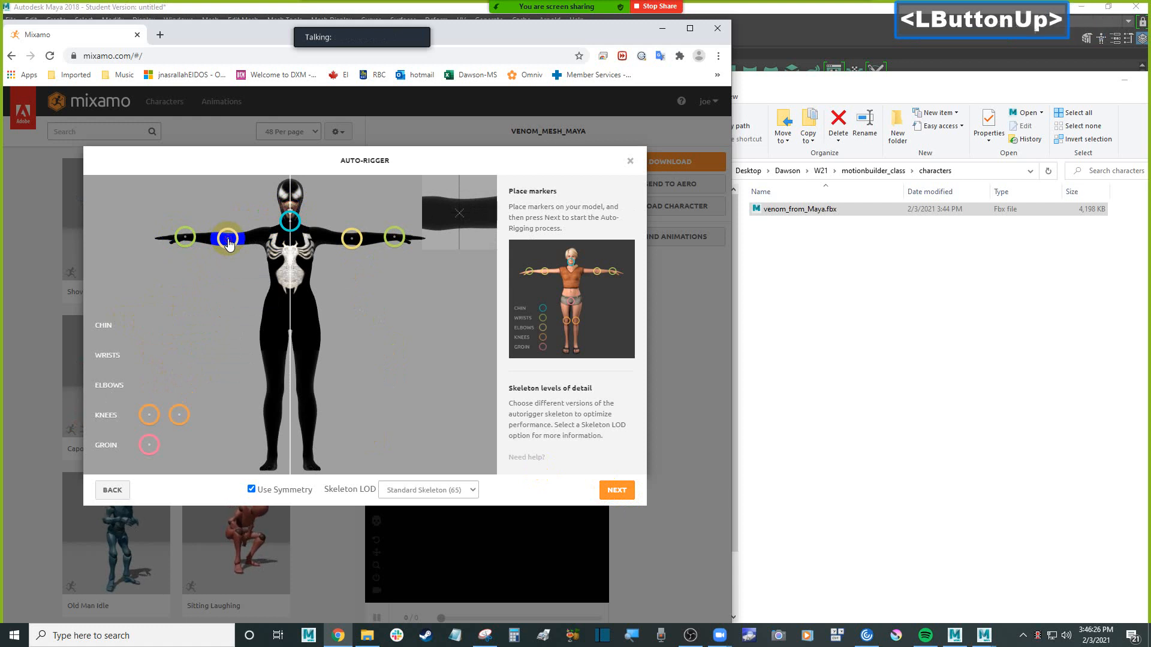
left_click_drag(180, 416, 275, 391)
left_click_drag(151, 446, 292, 333)
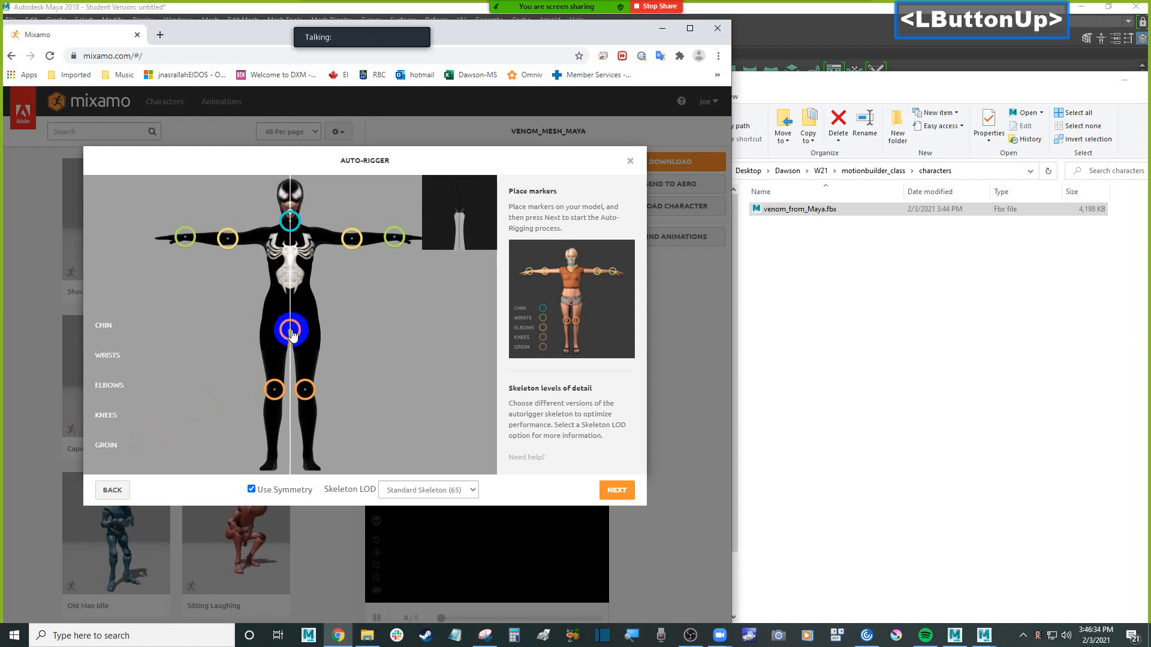
left_click(618, 501)
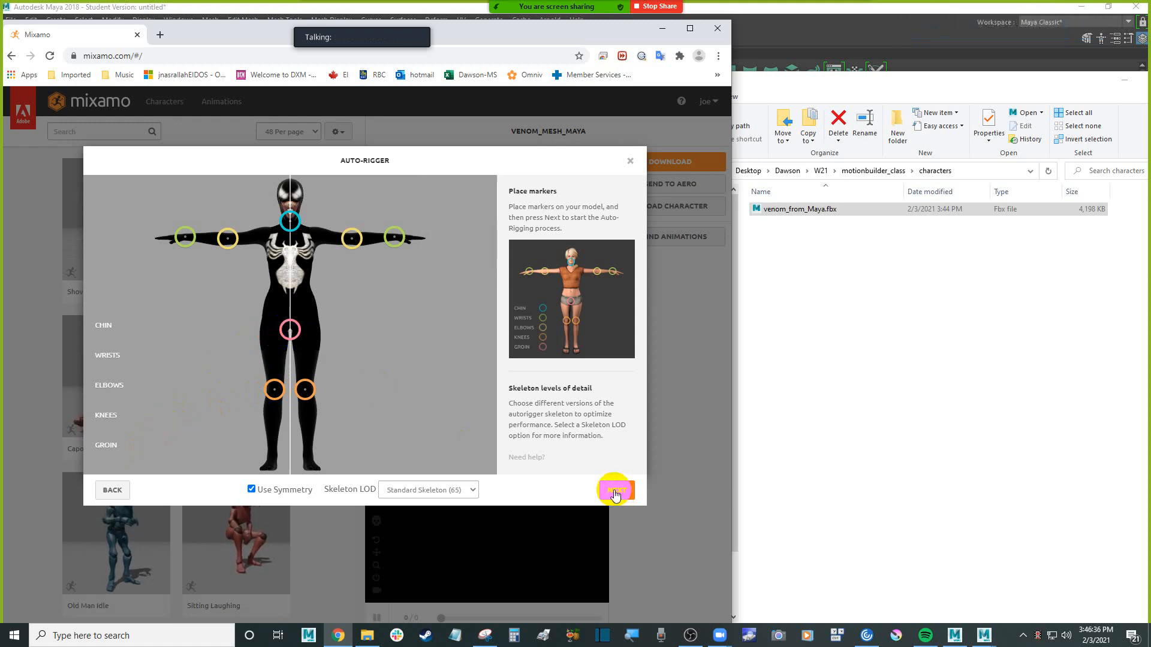
left_click(618, 492)
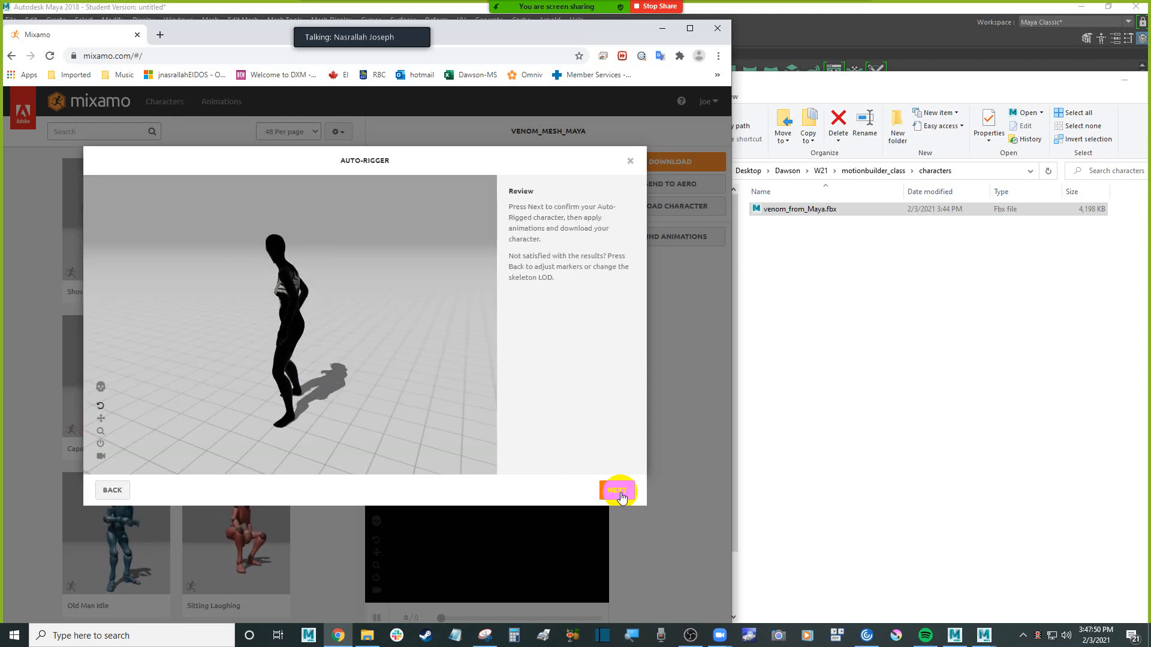
Inspect the rigged preview from several angles, accept it and replace the previous Mixamo character with the new one
left_click_drag(303, 354, 329, 348)
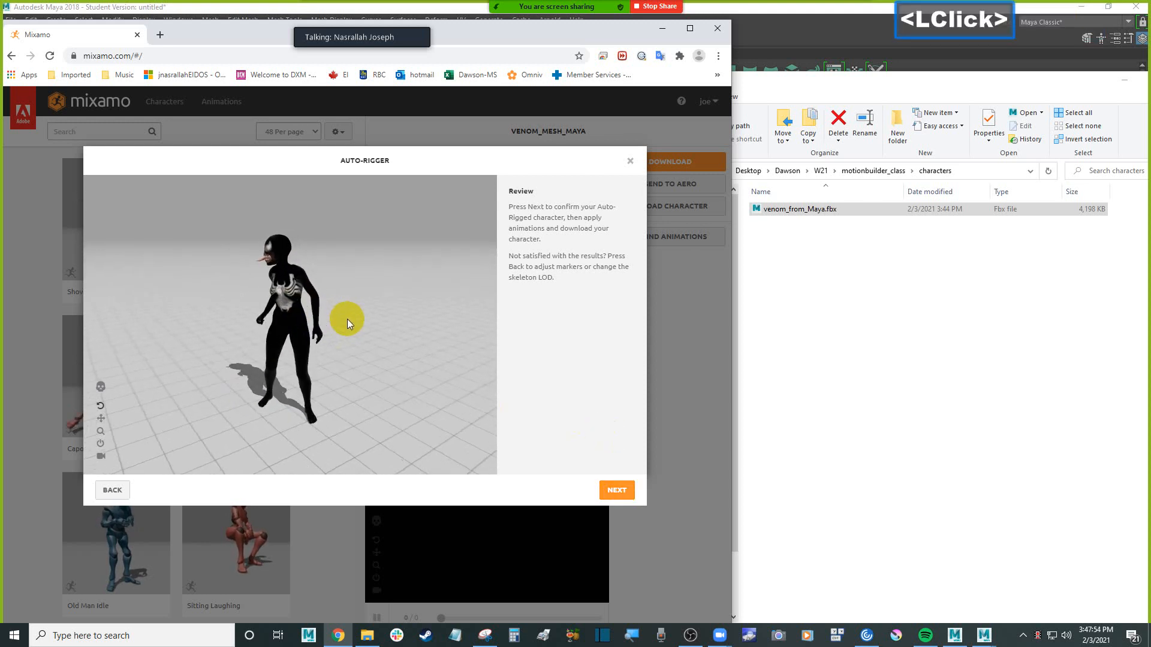
scroll(347, 319, "up", 2)
scroll(347, 319, "up", 2)
left_click_drag(355, 321, 316, 317)
left_click(616, 489)
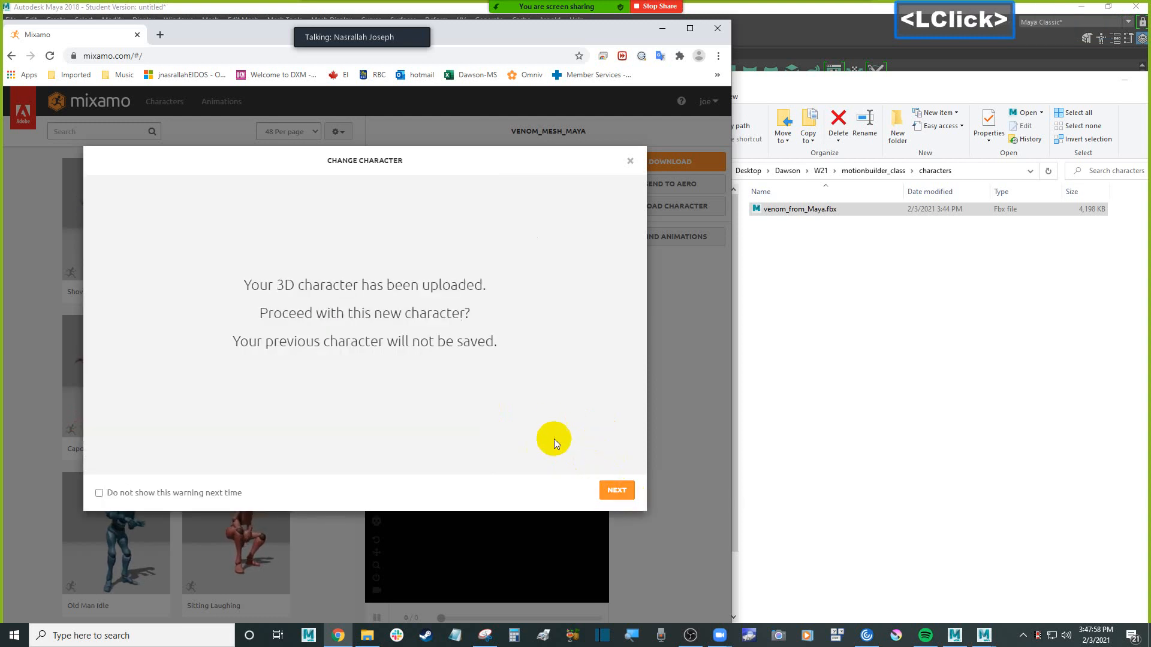
left_click(619, 492)
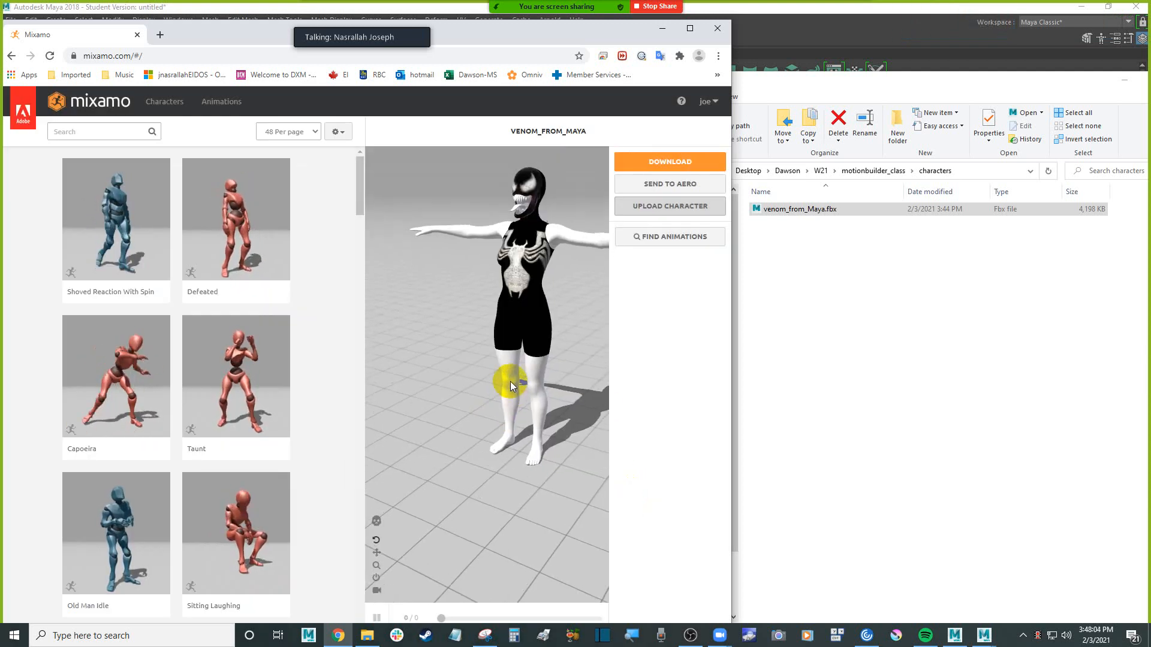
Check the rigged Venom character in the viewer and download it as FBX Binary in T-pose
left_click(497, 367)
mouse_move(498, 367)
left_mouse_down()
mouse_move(537, 363)
mouse_move(510, 371)
mouse_move(520, 367)
left_mouse_up()
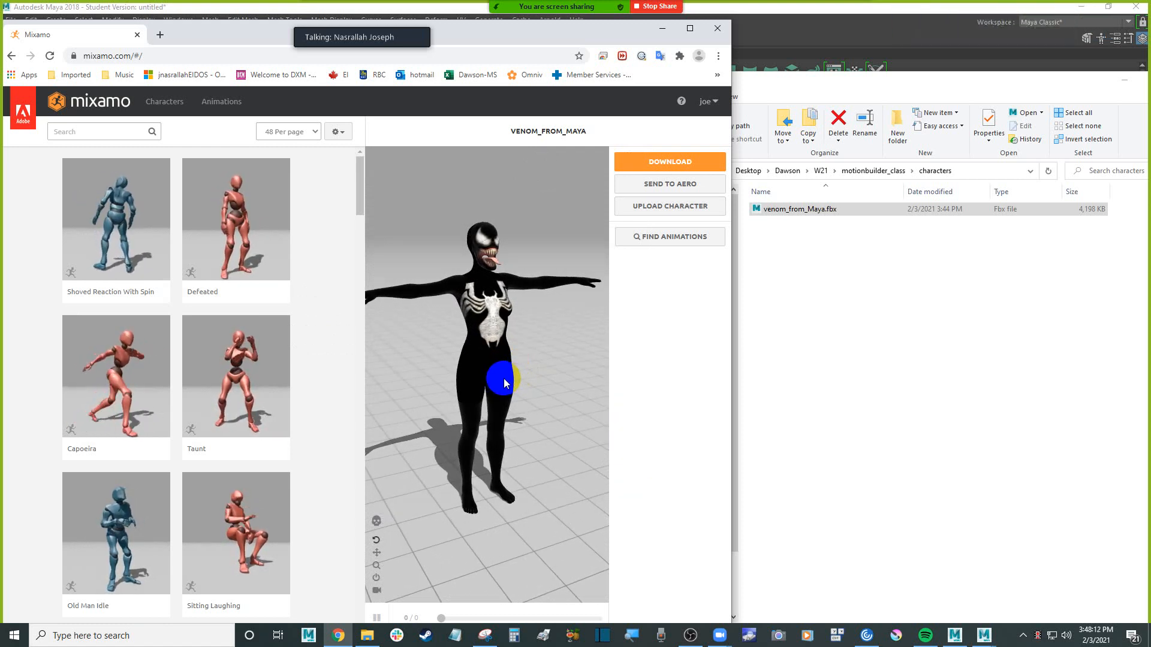
scroll(508, 375, "down", 2)
scroll(507, 376, "up", 2)
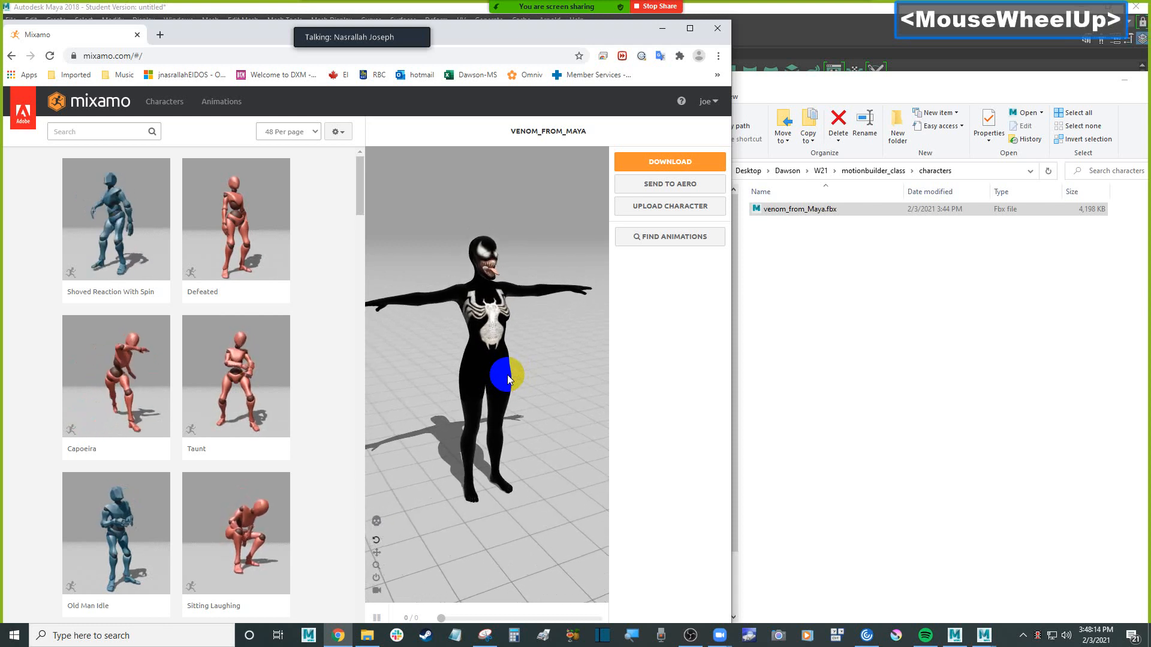
left_click_drag(539, 345, 534, 347)
left_click(683, 161)
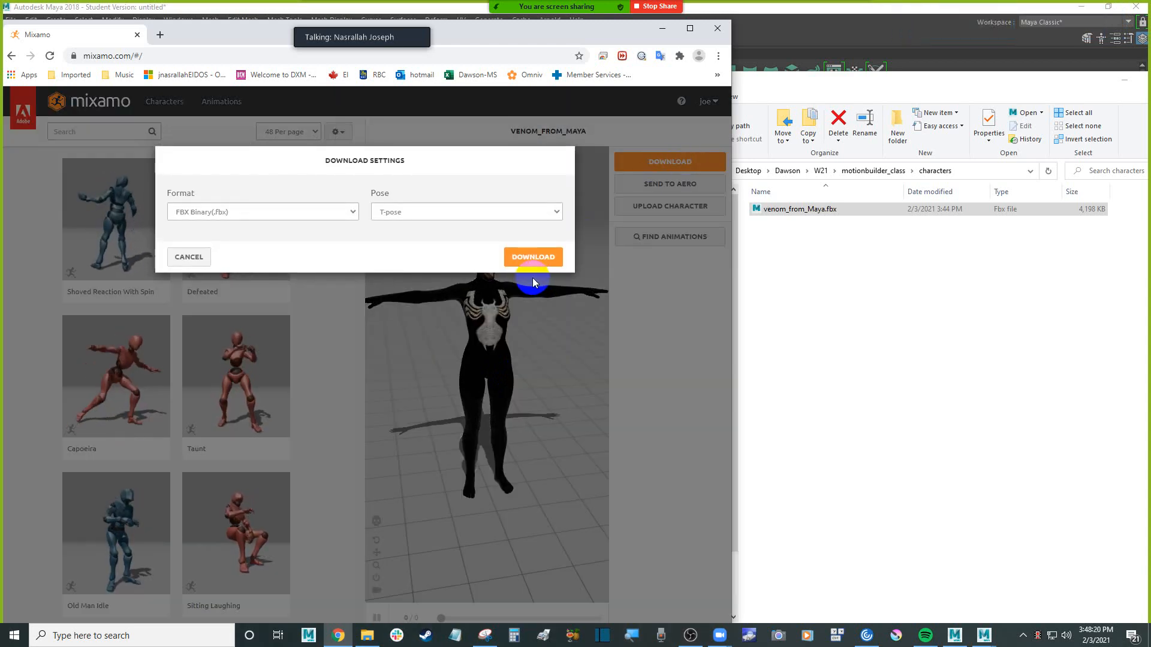
left_click(422, 210)
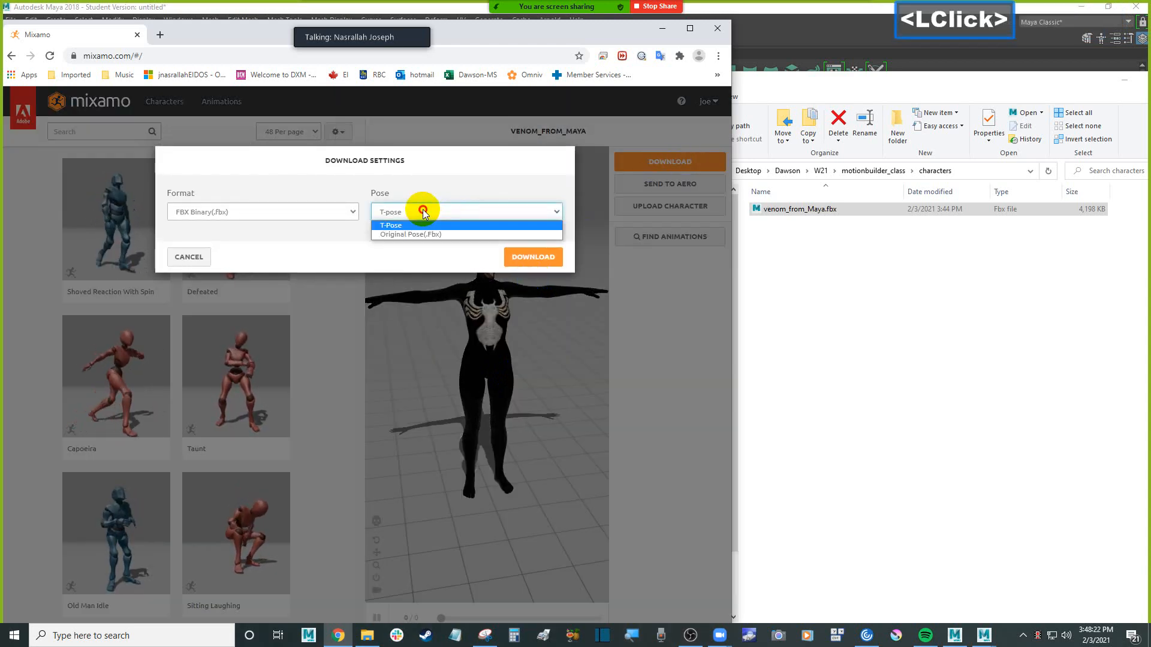
left_click(422, 210)
left_click(531, 258)
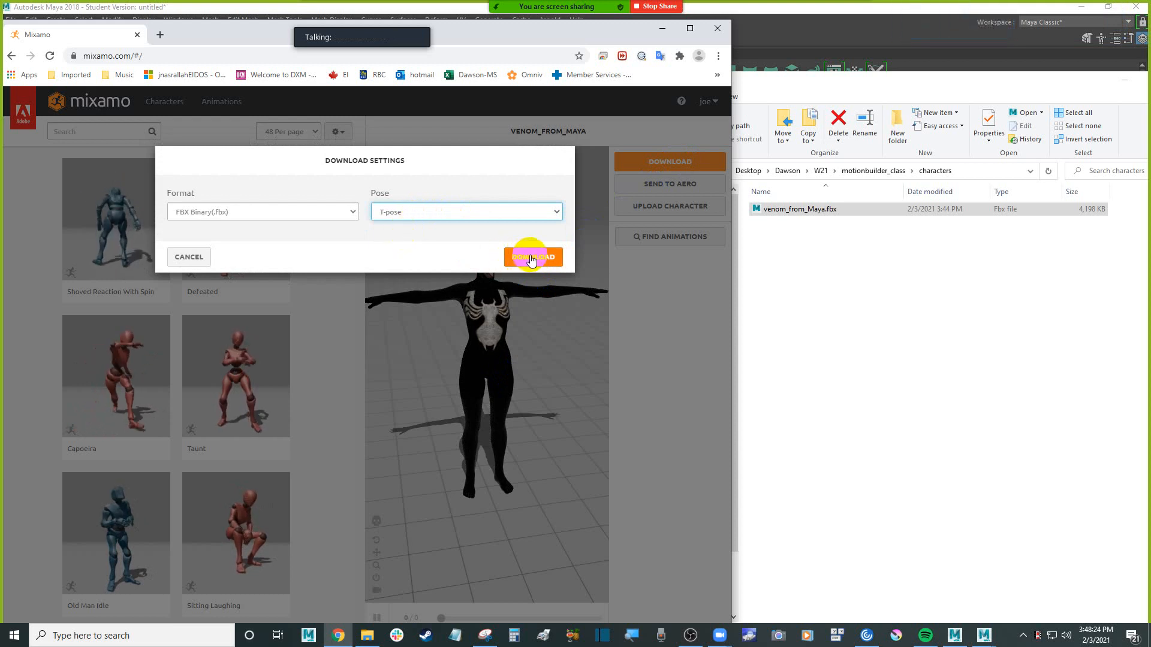
left_click(531, 258)
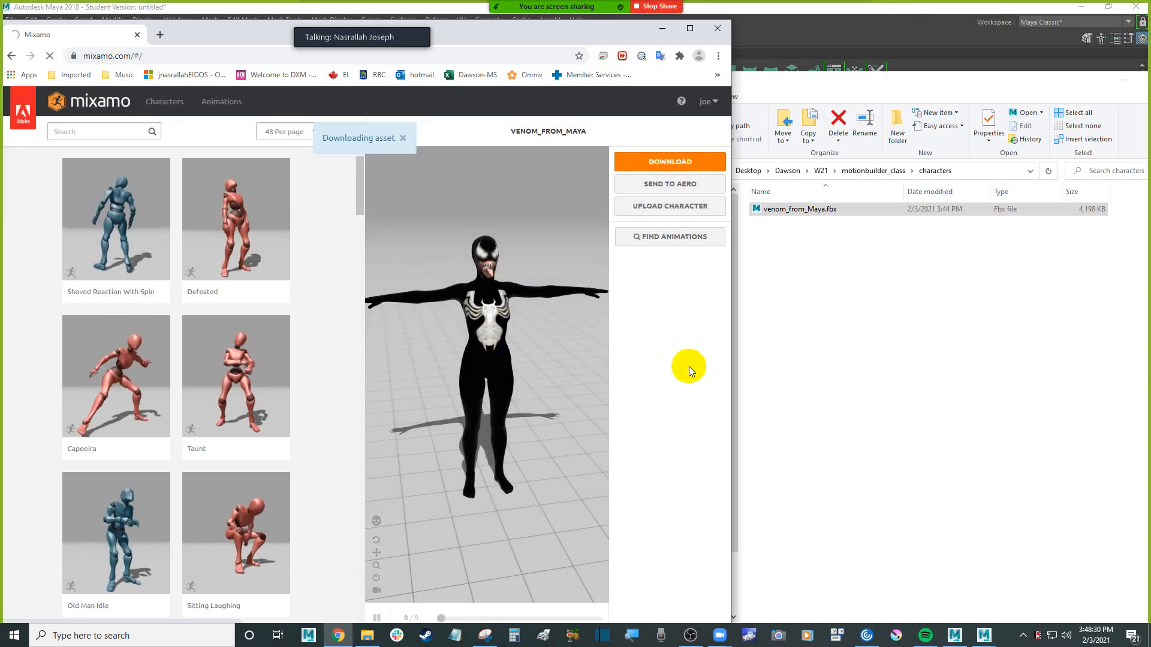
In File Explorer's Downloads folder, rename the downloaded venom_from_Maya.fbx to venom_from_Mixamo.fbx
left_click(367, 635)
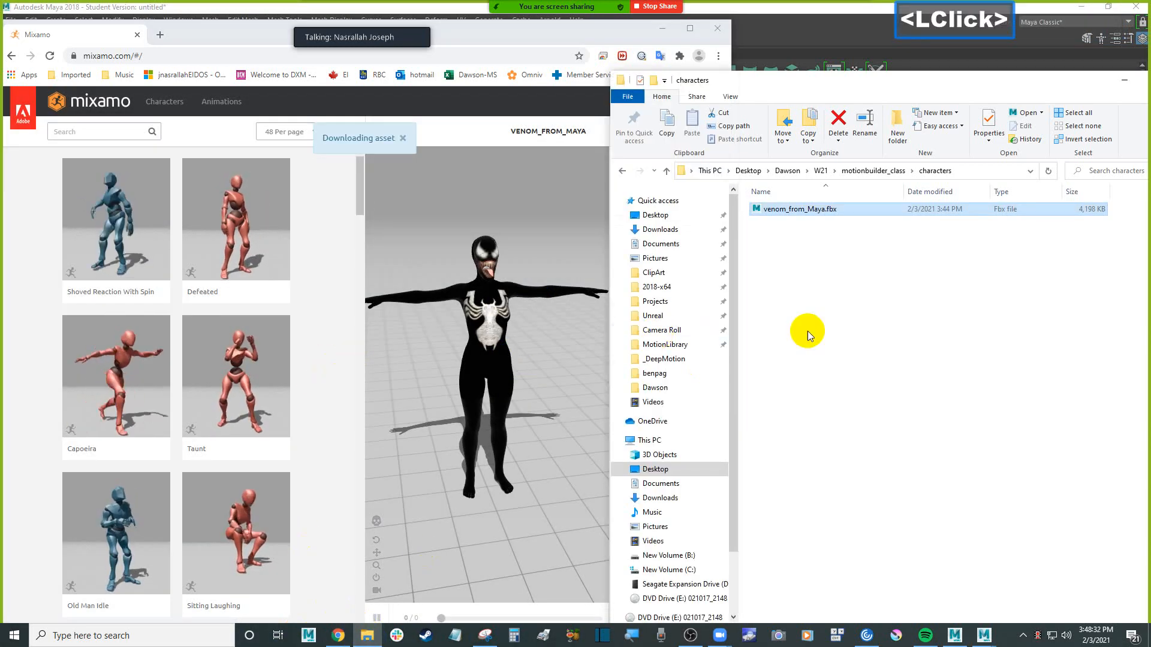
left_click(656, 229)
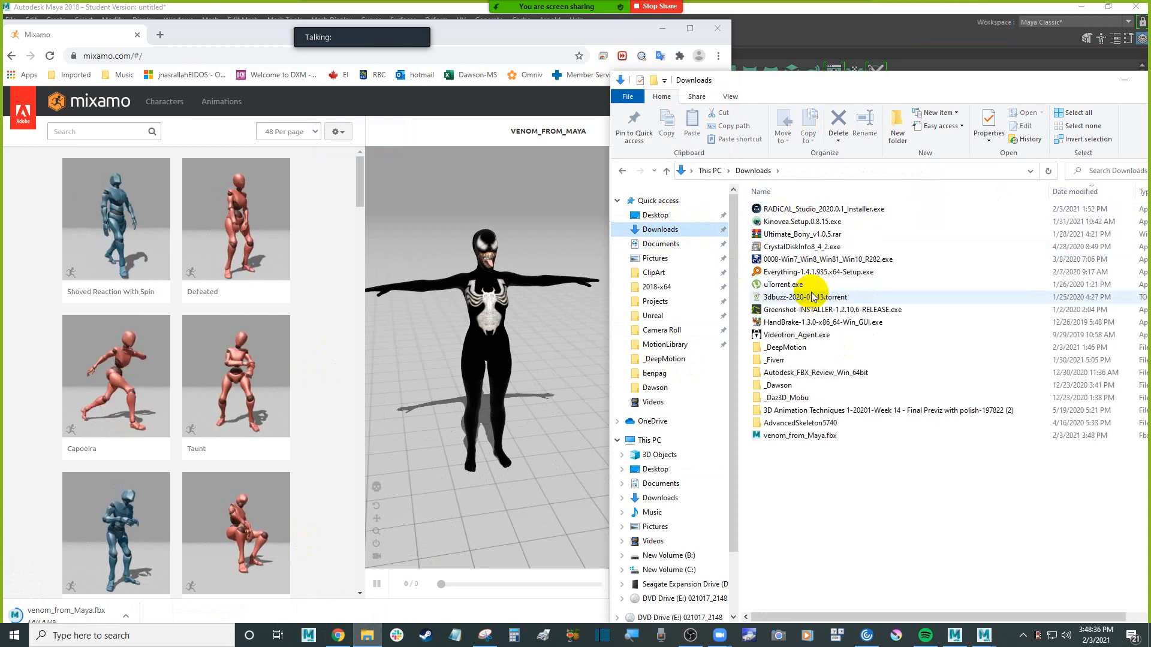
left_click(831, 436)
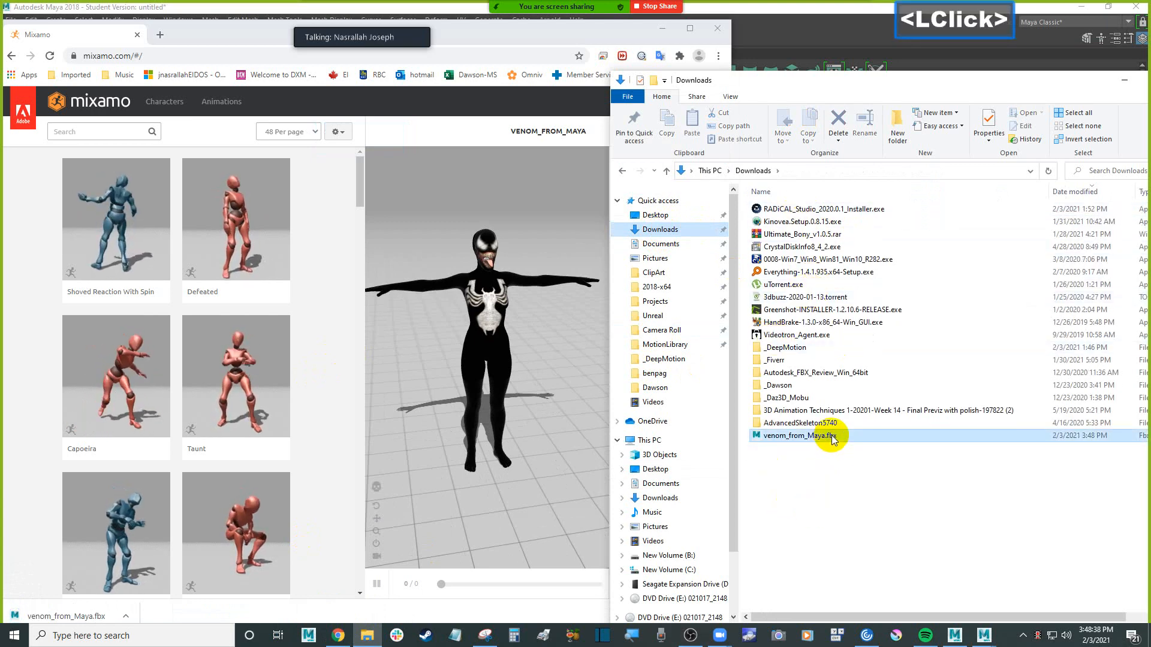
left_click(827, 437)
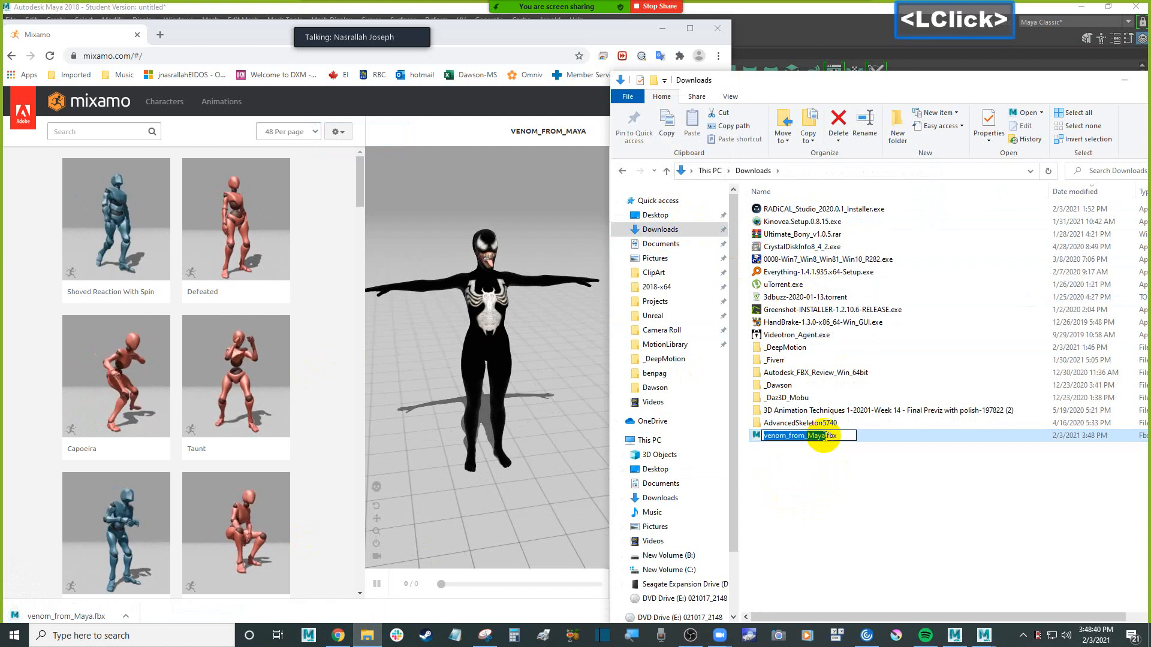
left_click(855, 437)
key("BackSpace")
key("BackSpace")
key("BackSpace")
key("BackSpace")
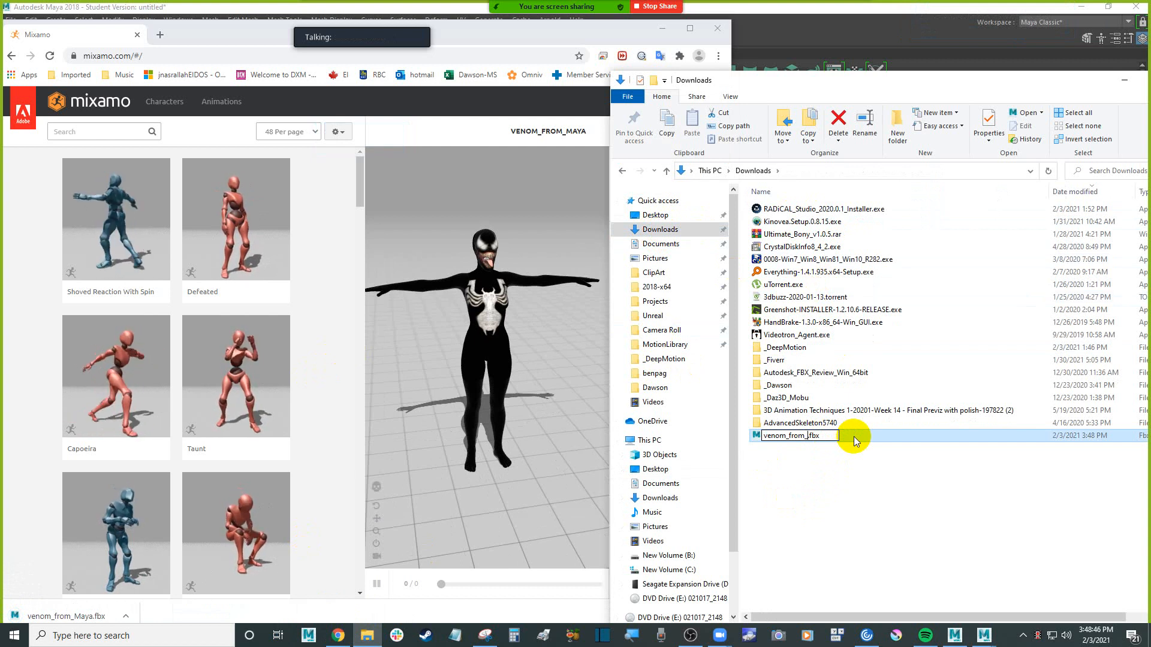
type("Mixamo")
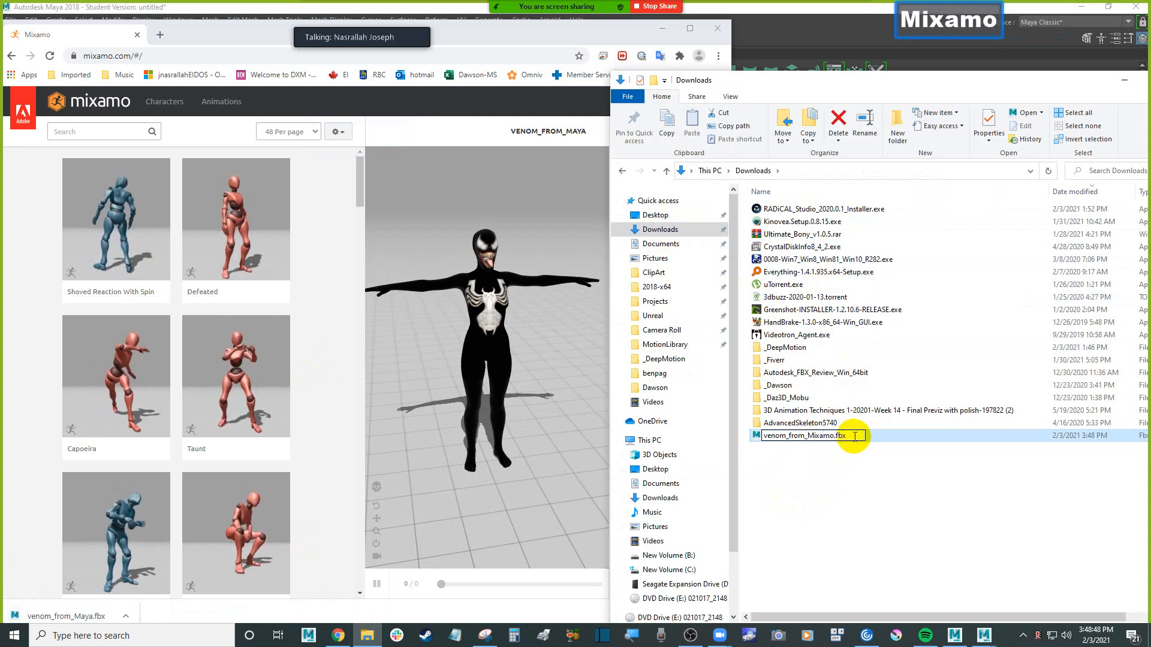
key("Return")
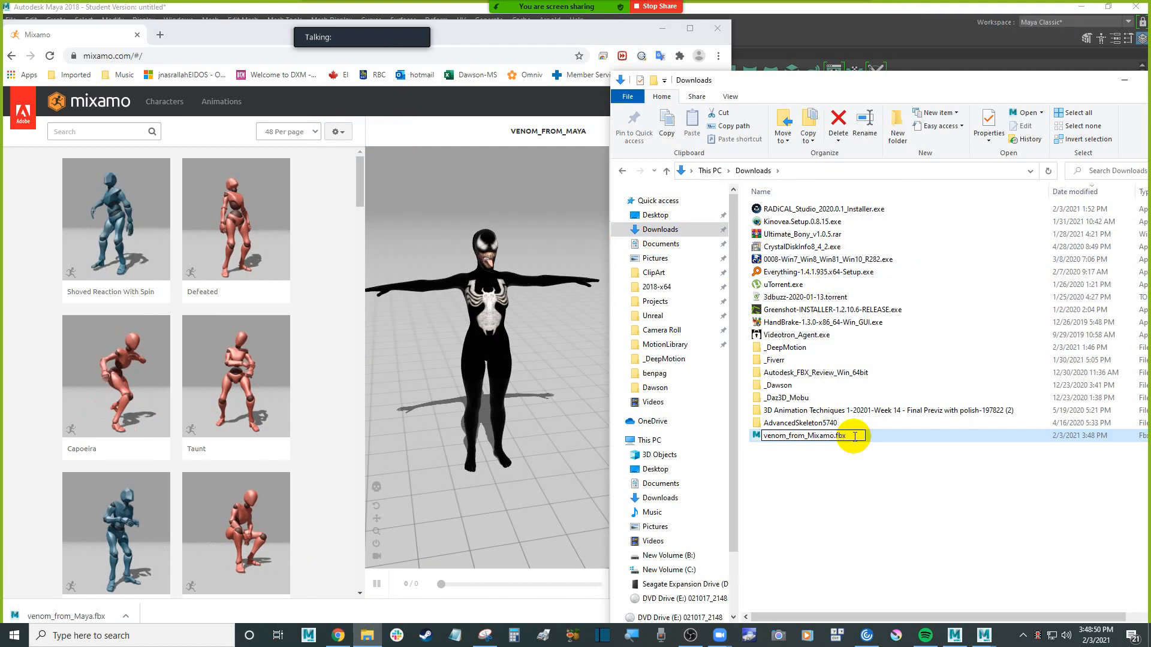
left_click(847, 468)
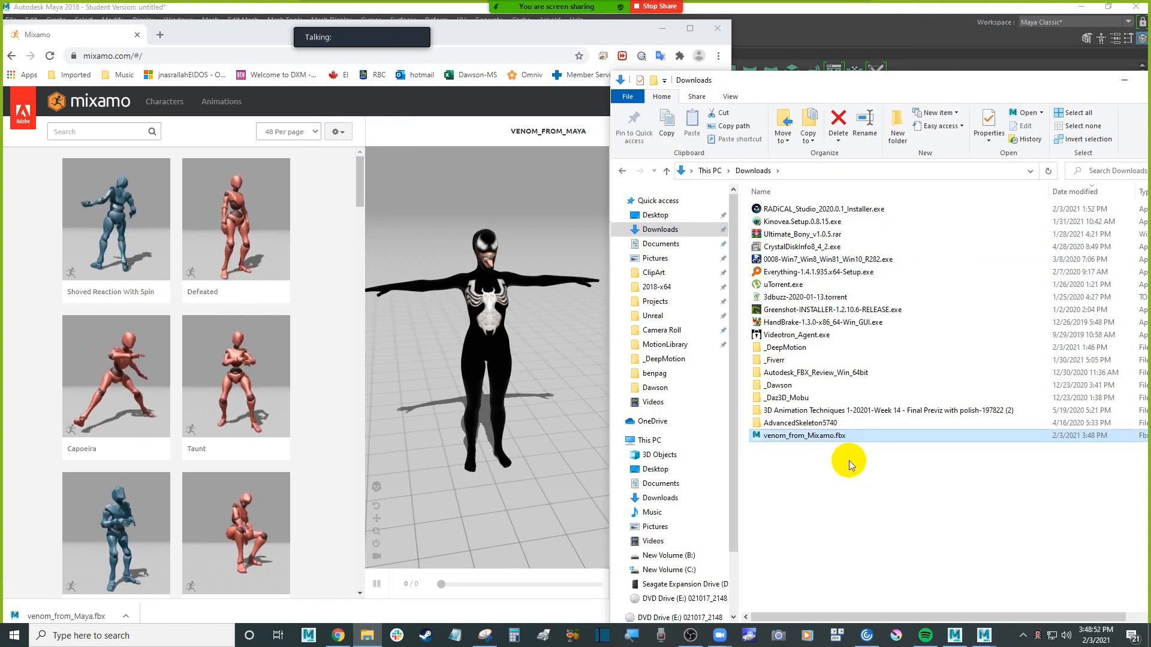
Move venom_from_Mixamo.fbx from Downloads into the characters folder of motionbuilder_class
key("ctrl")
key("ctrl+x")
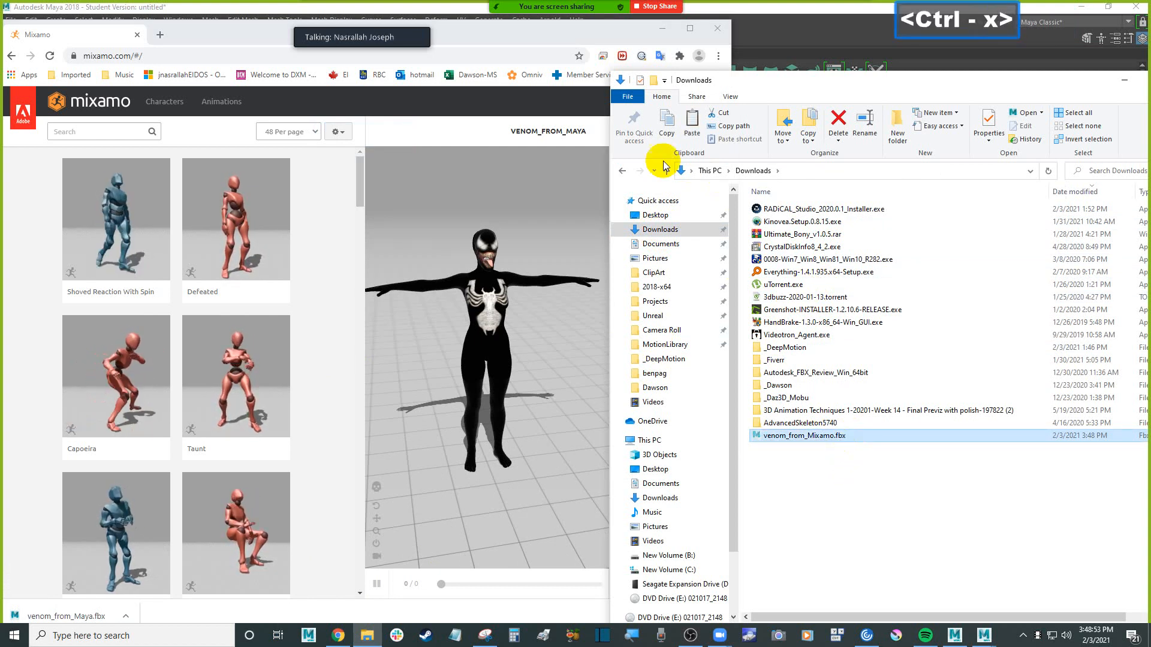
left_click(622, 170)
left_click(878, 282)
key("ctrl")
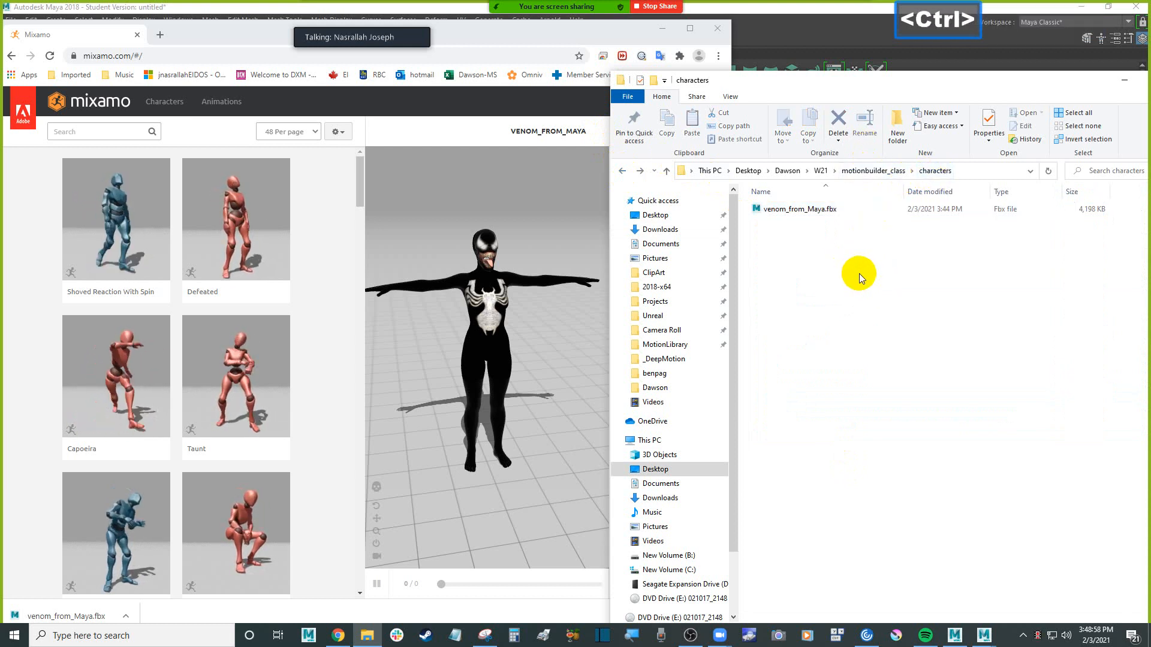
key("ctrl+v")
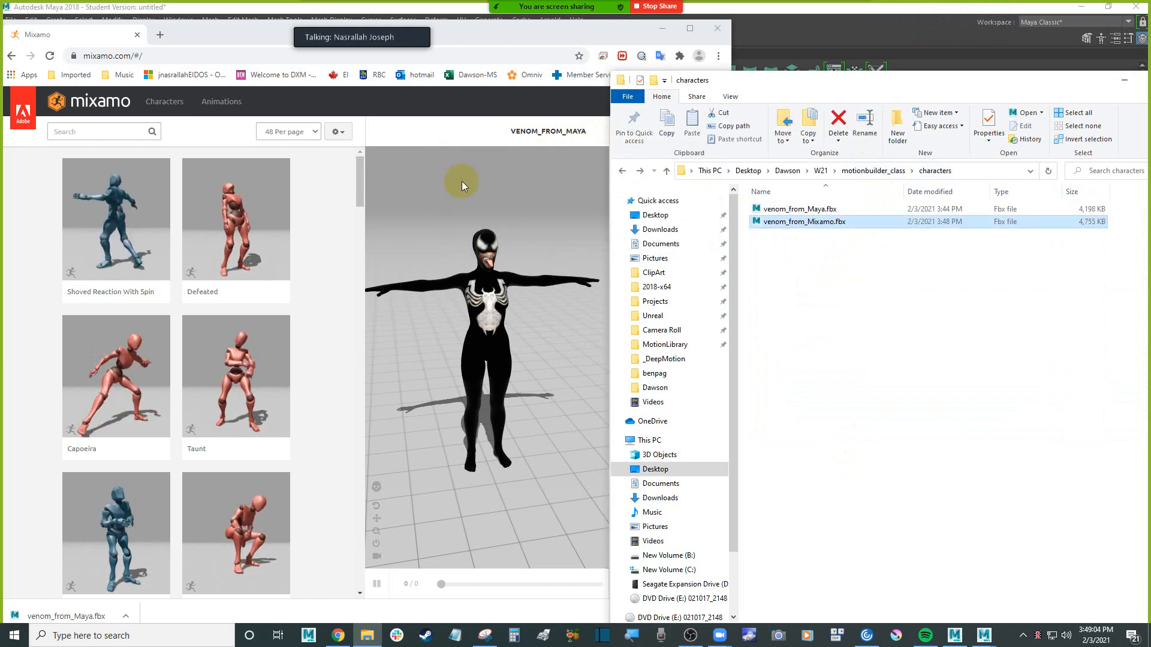
In Mixamo, try the Taunt animation on the Venom character, replace it with Capoeira and preview the motion
left_click(519, 183)
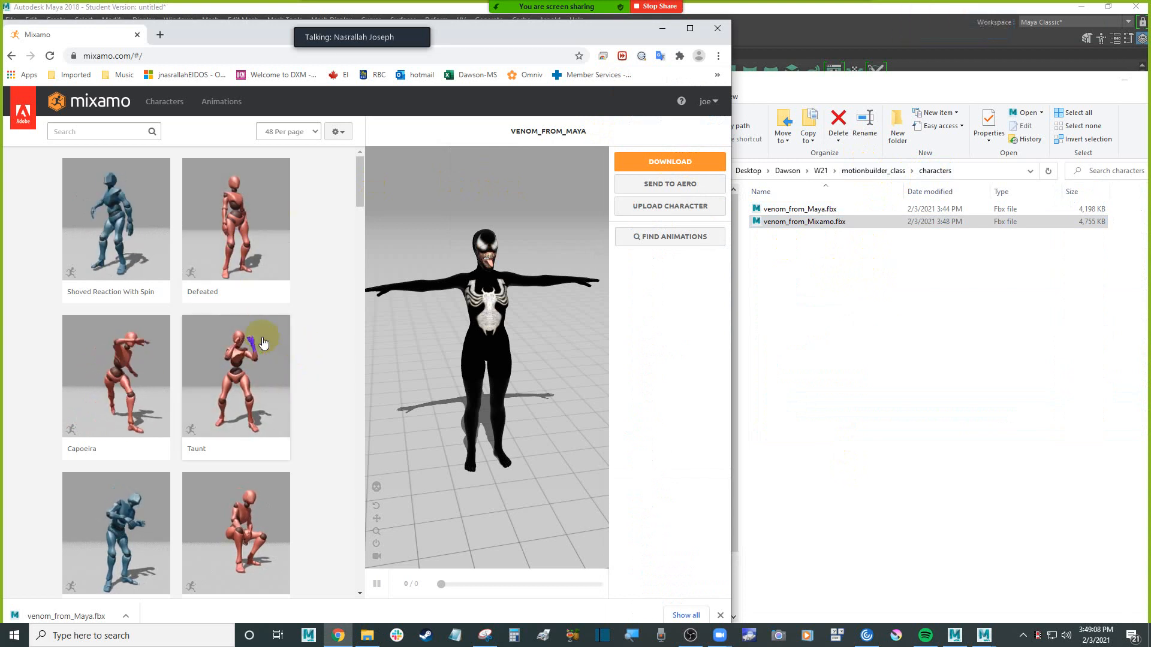
left_click(264, 359)
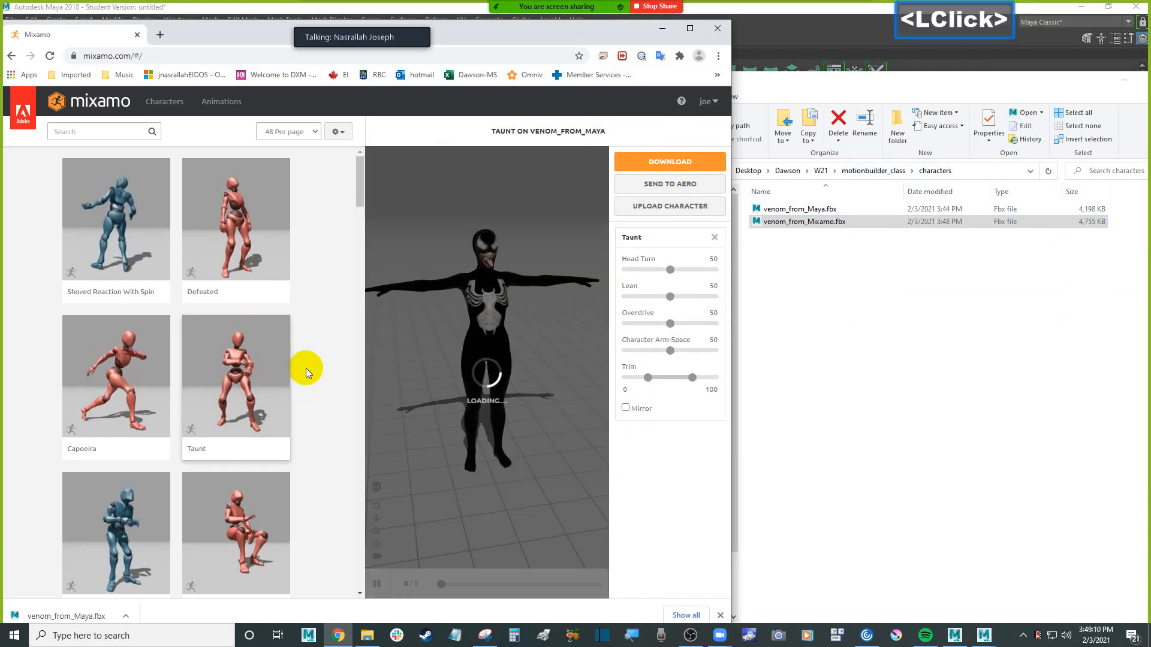
left_click(127, 377)
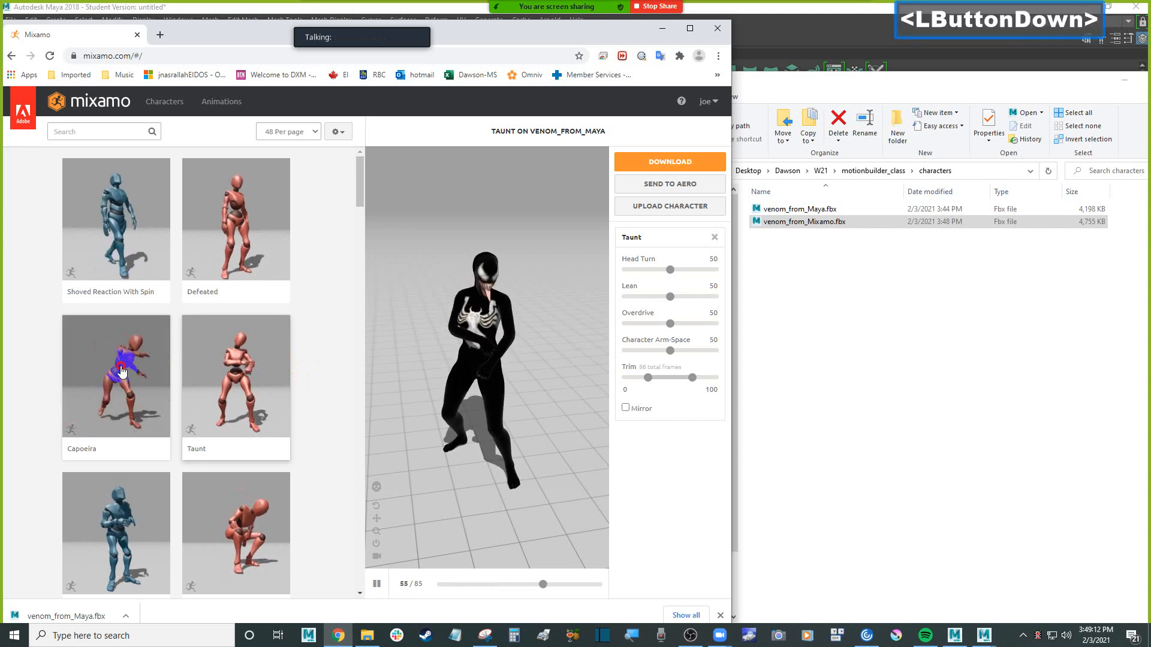
left_click(548, 334)
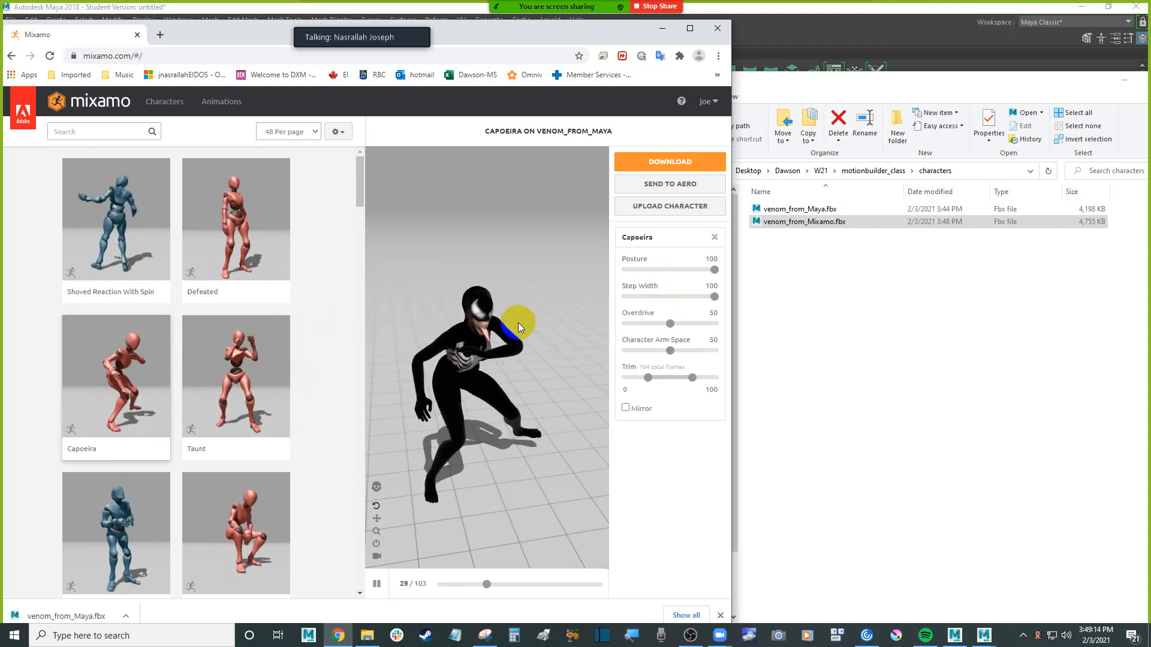
scroll(518, 322, "down", 3)
scroll(518, 322, "up", 2)
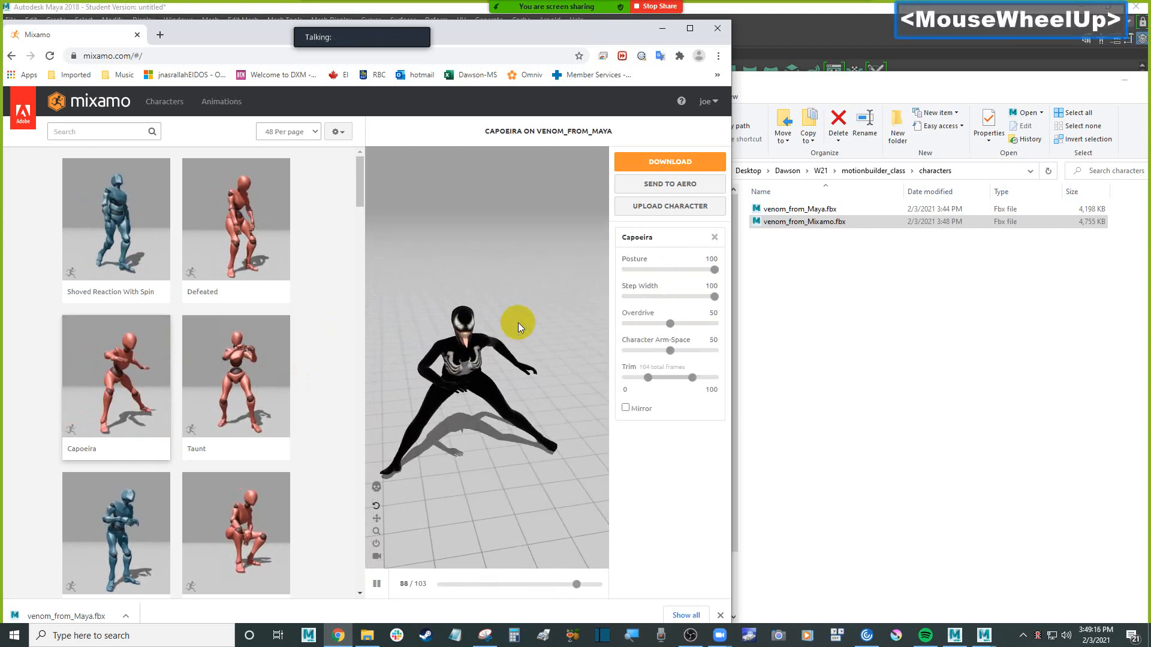
scroll(518, 323, "down", 3)
left_click(489, 321)
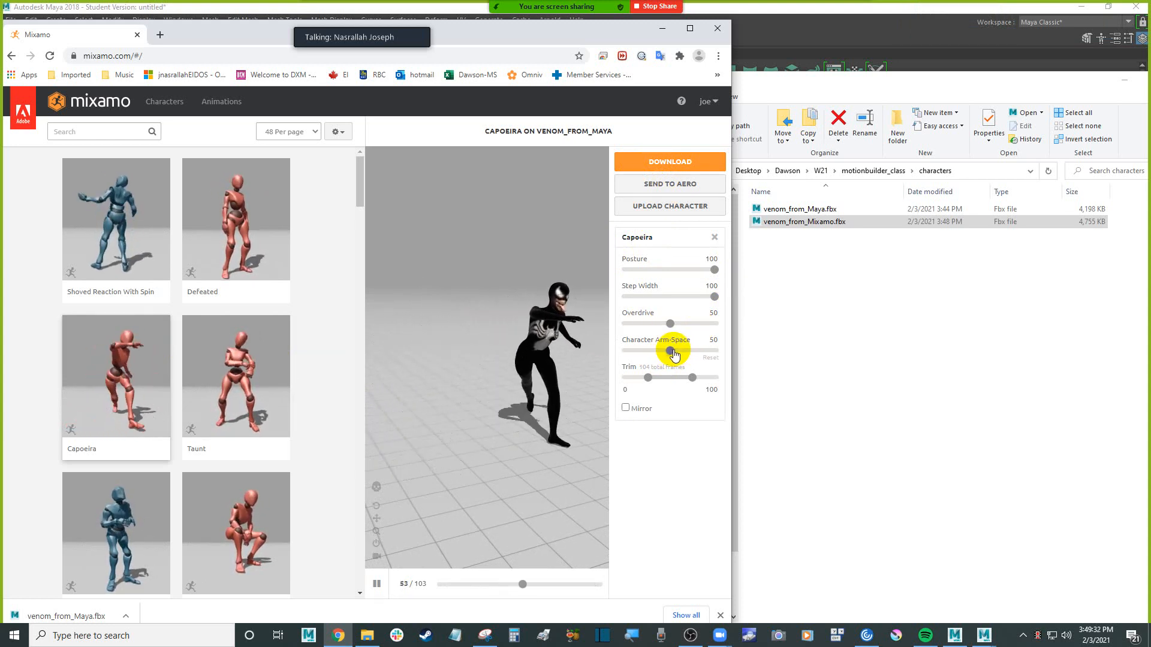
Download the Capoeira animation as FBX Binary without skin, at 30 frames per second with no keyframe reduction
left_click(698, 169)
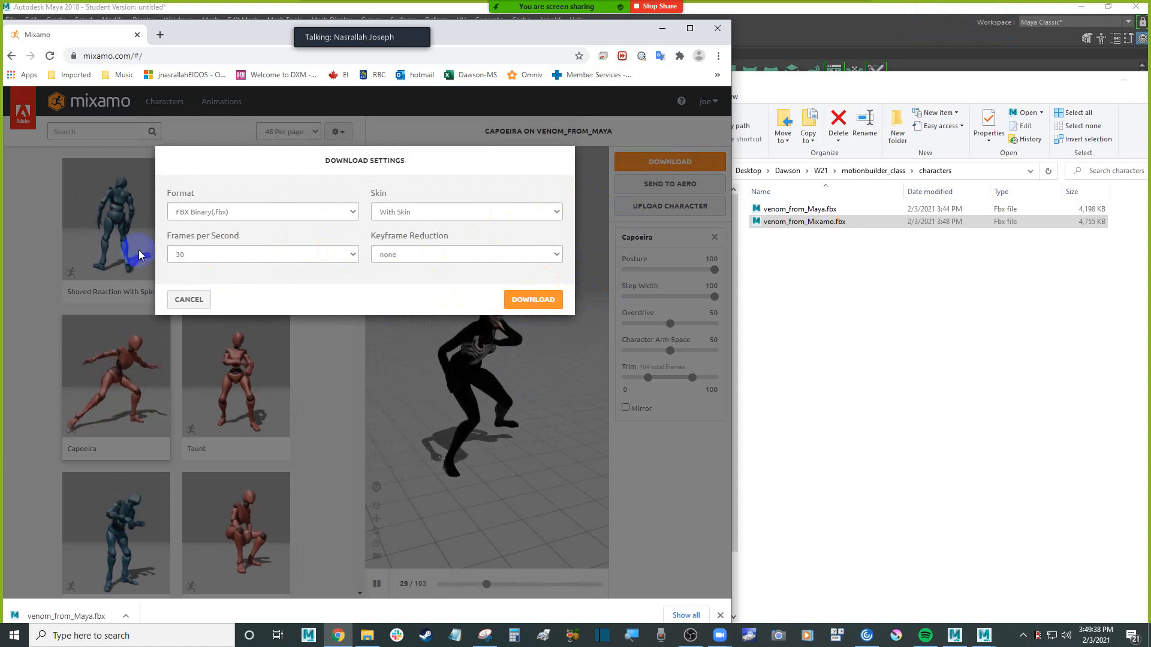
left_click(438, 211)
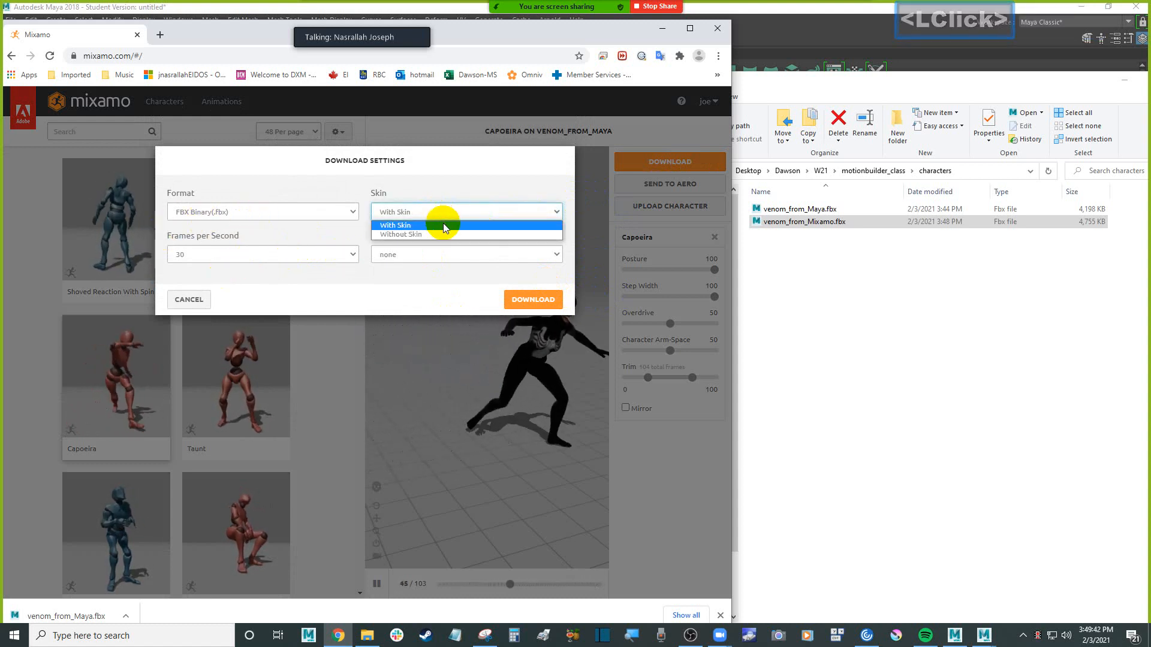
left_click(448, 233)
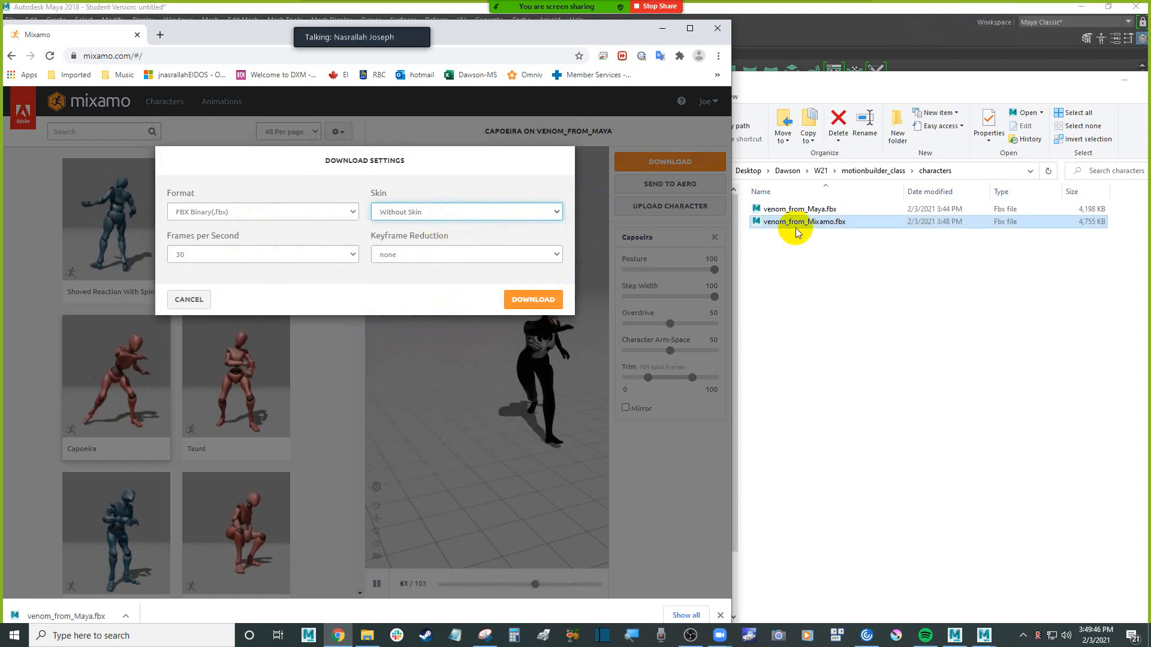
left_click(820, 232)
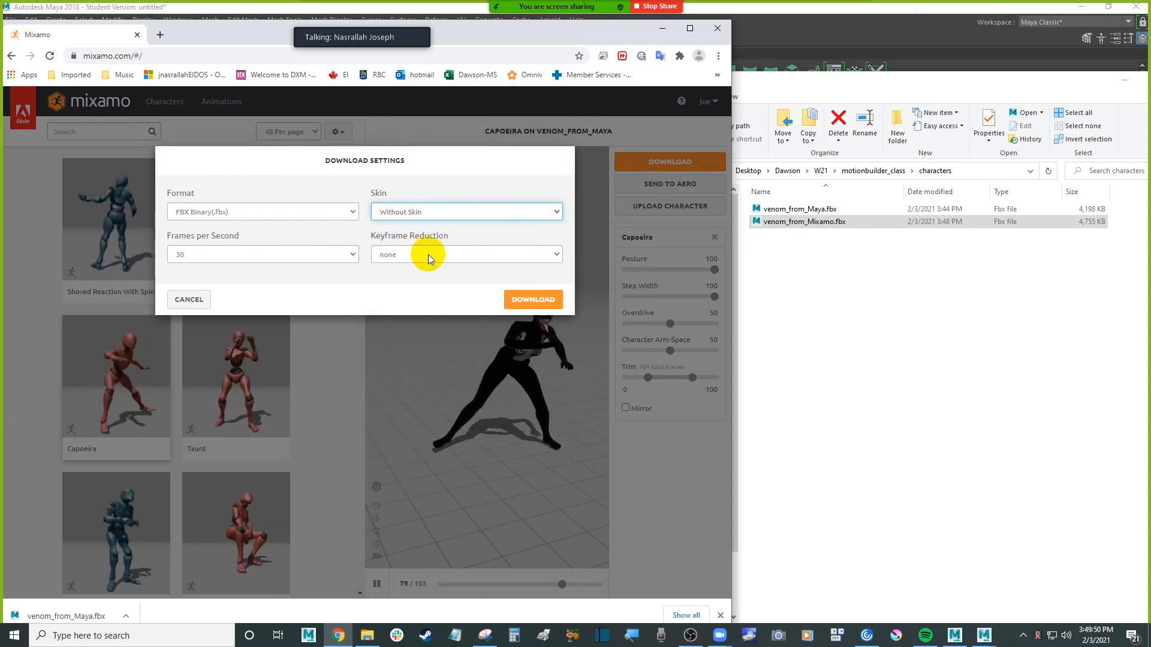
left_click(536, 305)
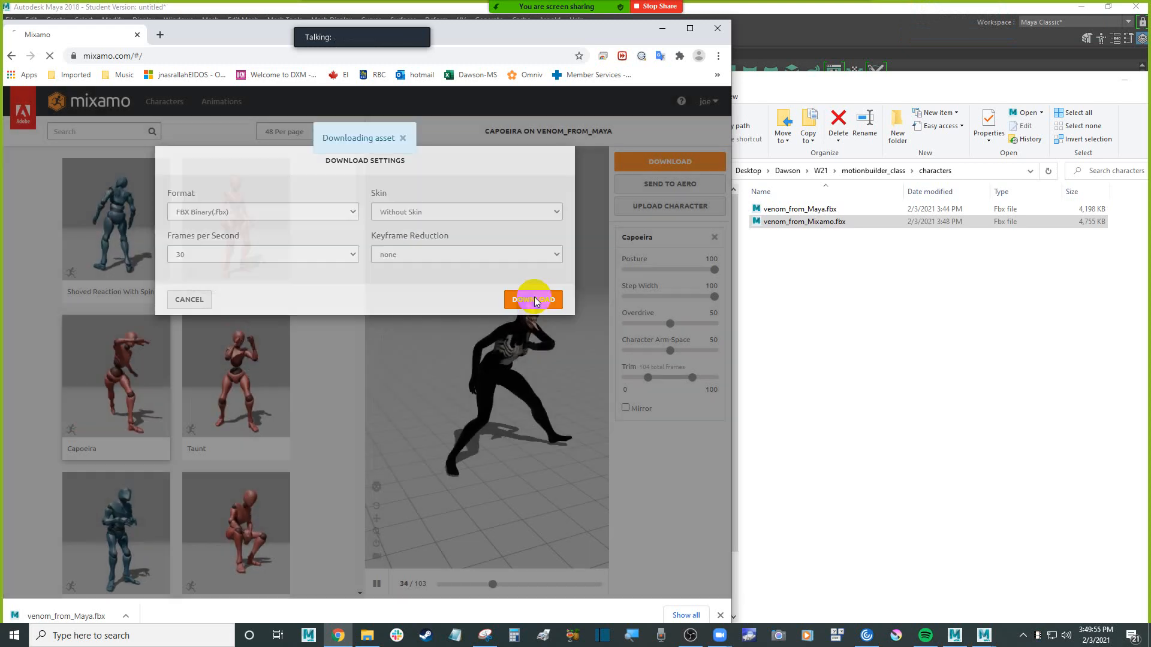
left_click(534, 299)
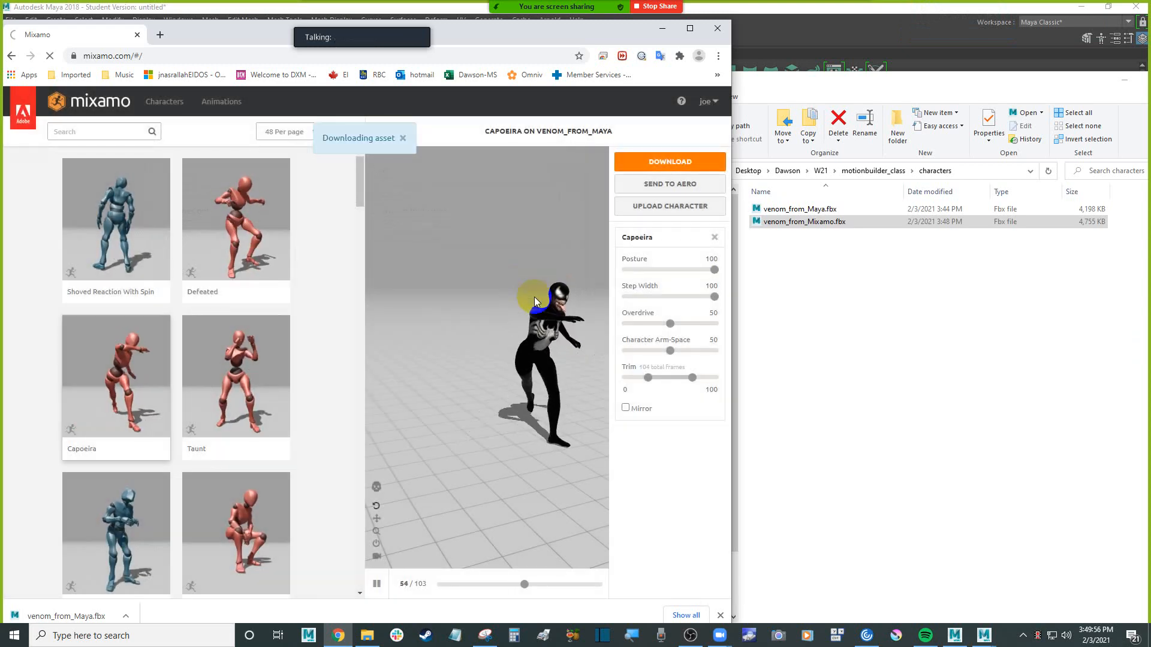
Browse the animation library, apply Shoved Reaction With Spin to the Venom character and preview it
scroll(284, 402, "down", 3)
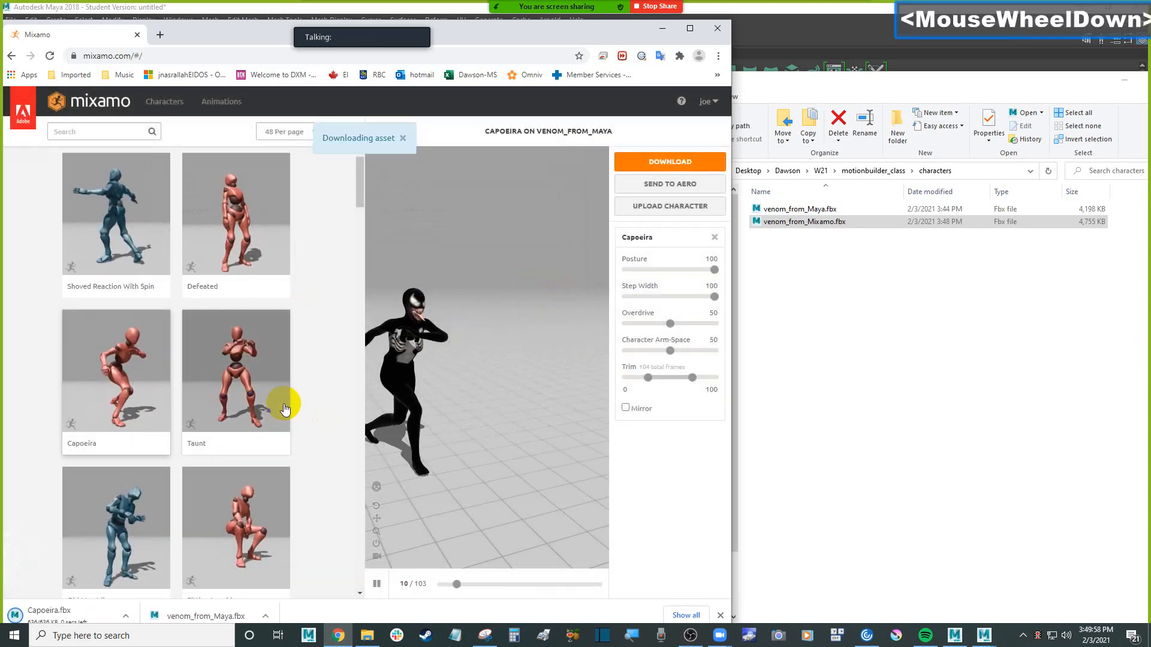
scroll(285, 408, "down", 2)
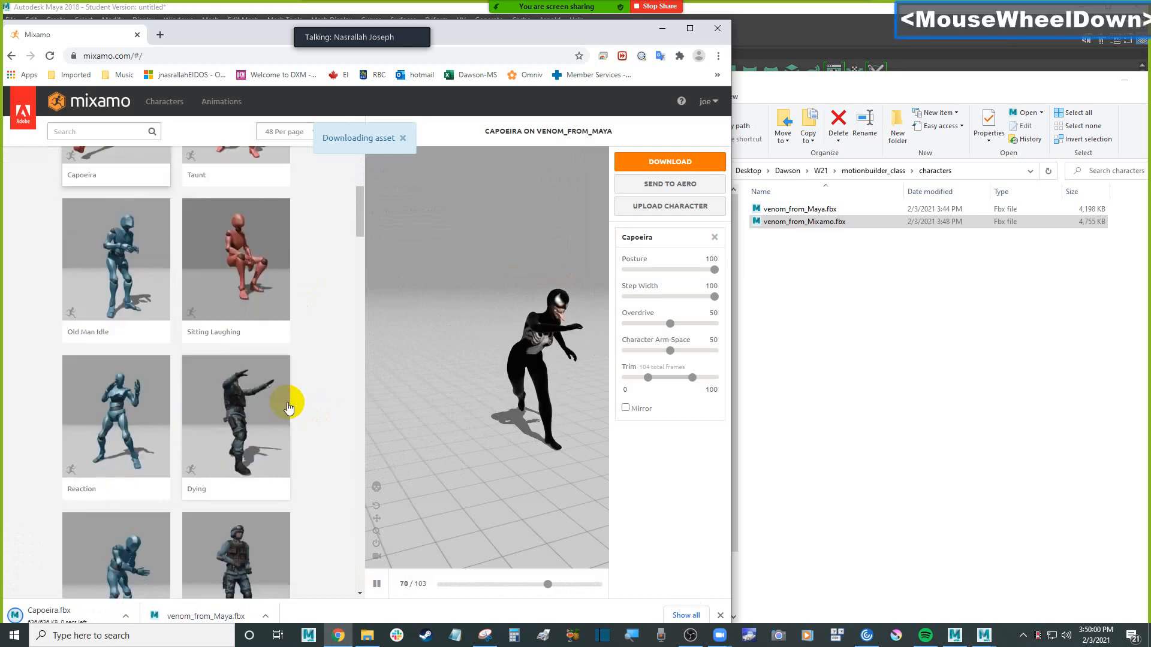
scroll(287, 407, "up", 4)
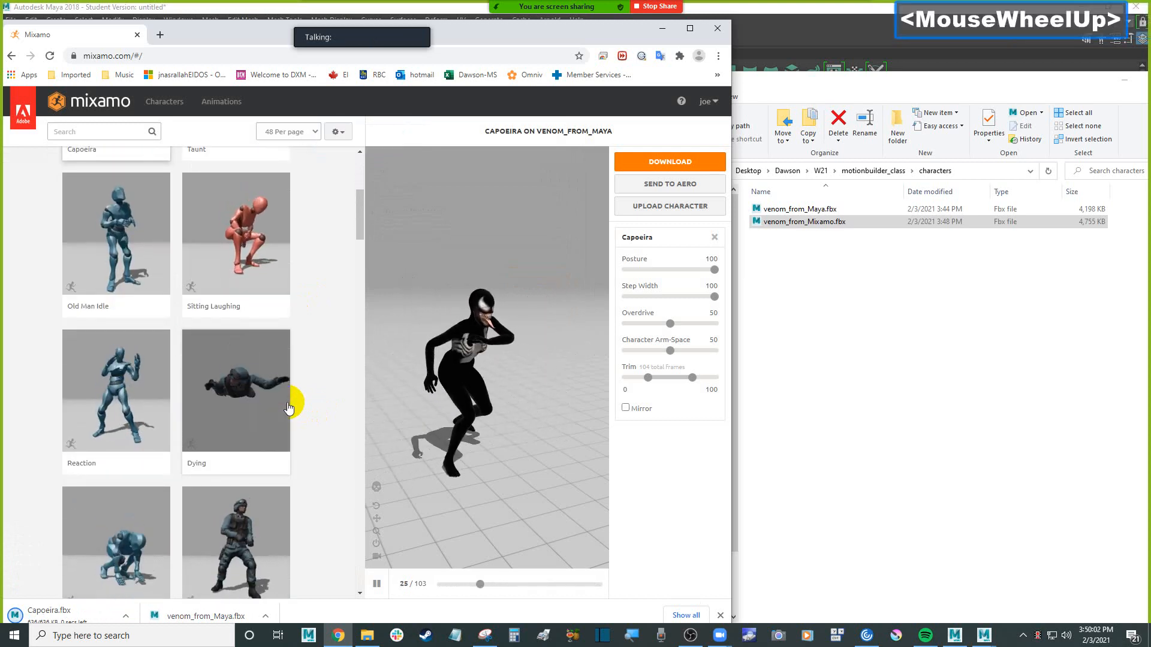
scroll(303, 408, "up", 1)
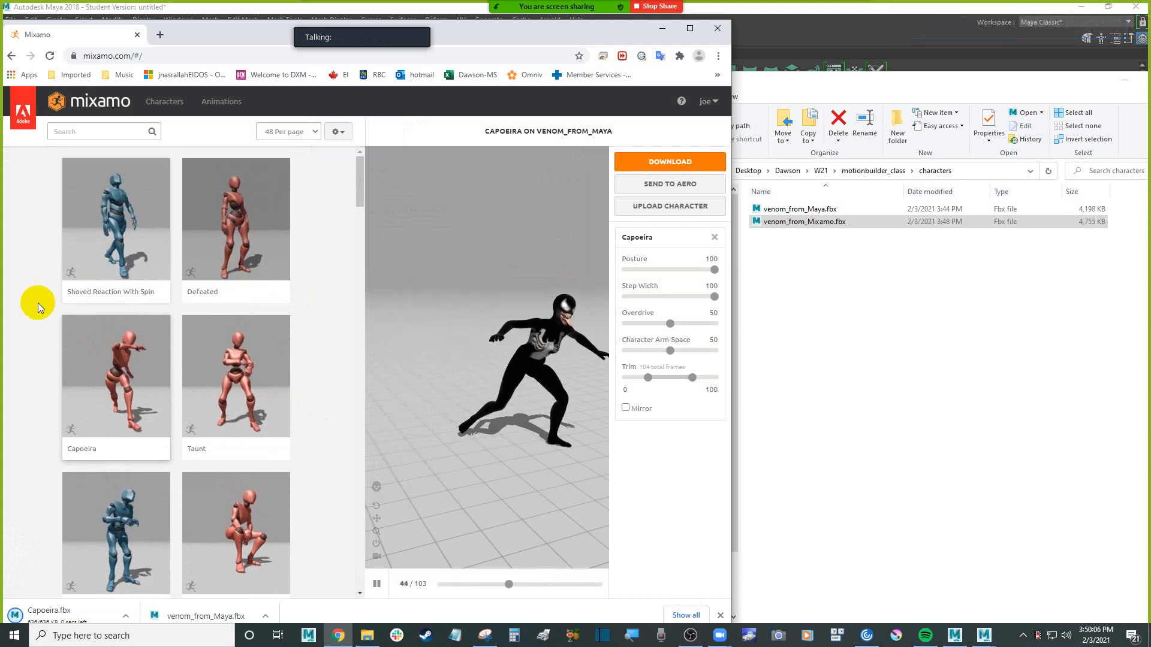
left_click(118, 233)
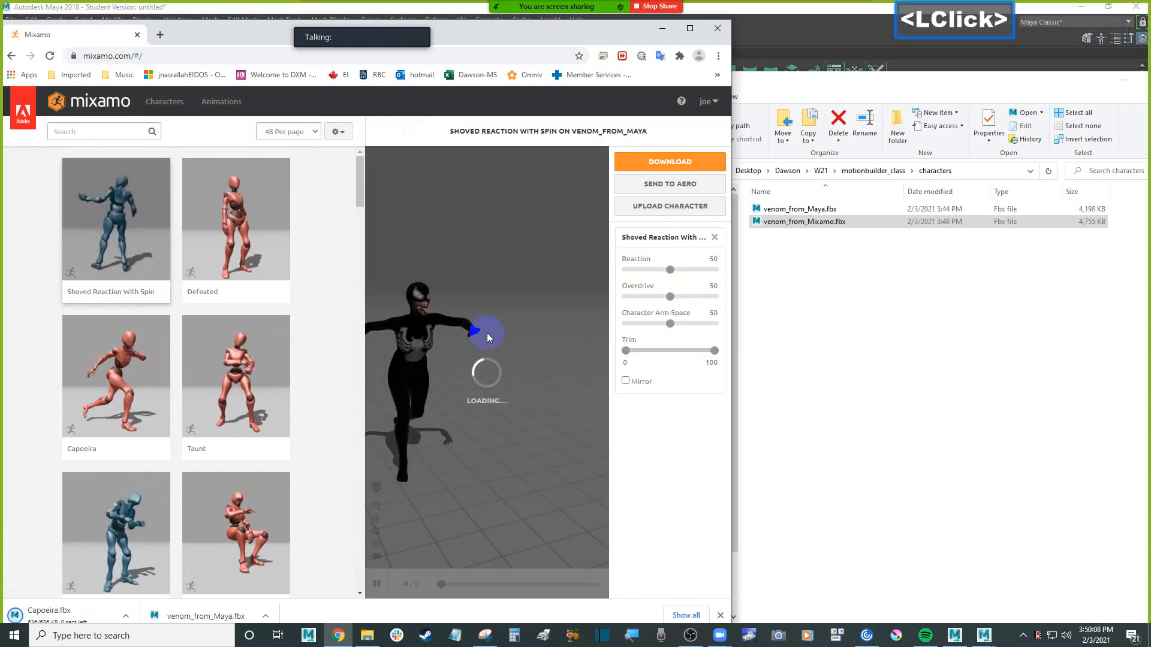
scroll(488, 374, "down", 4)
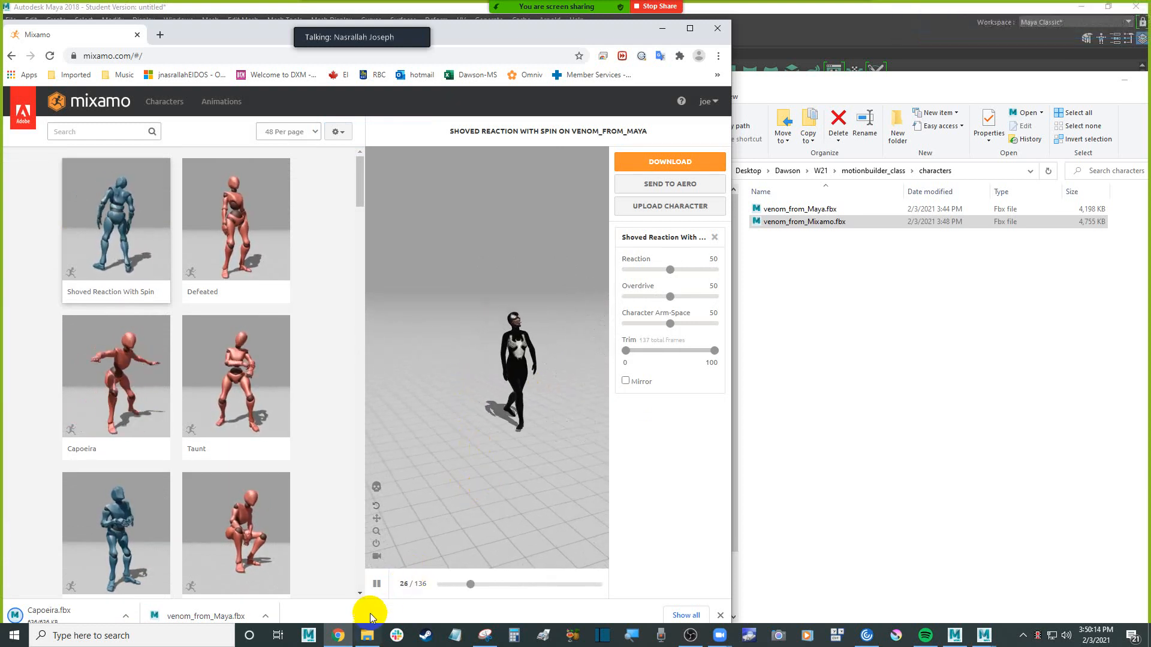
Pause the preview and download Shoved Reaction With Spin as FBX Binary without skin at 30 frames per second
left_click(376, 584)
left_click(687, 163)
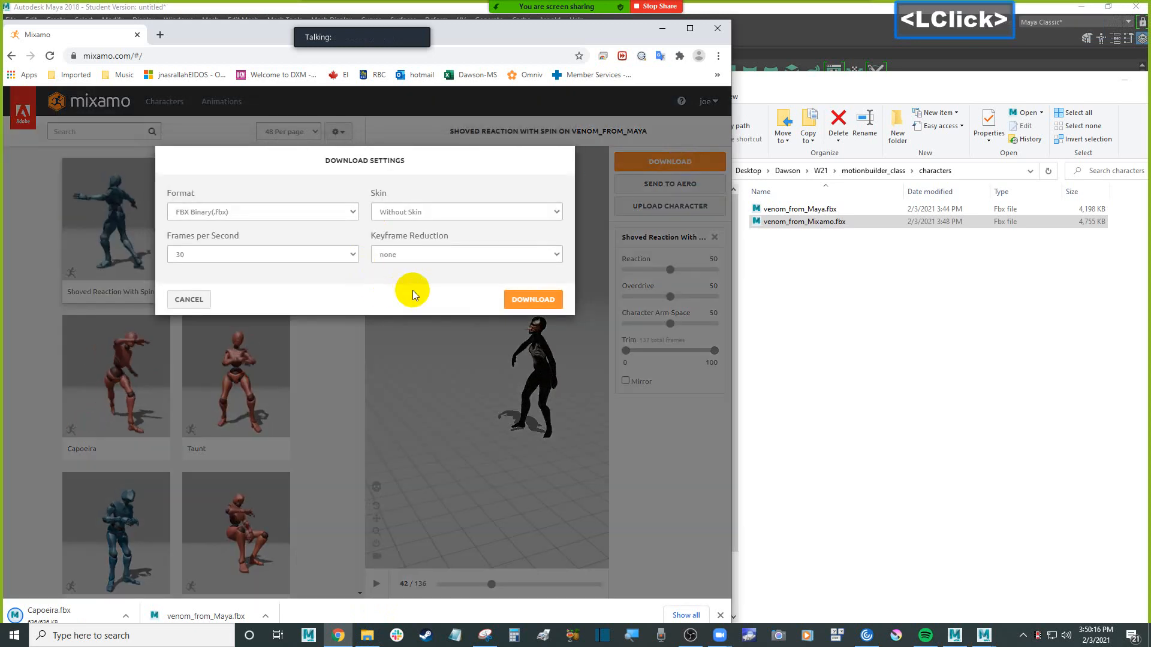
left_click(529, 298)
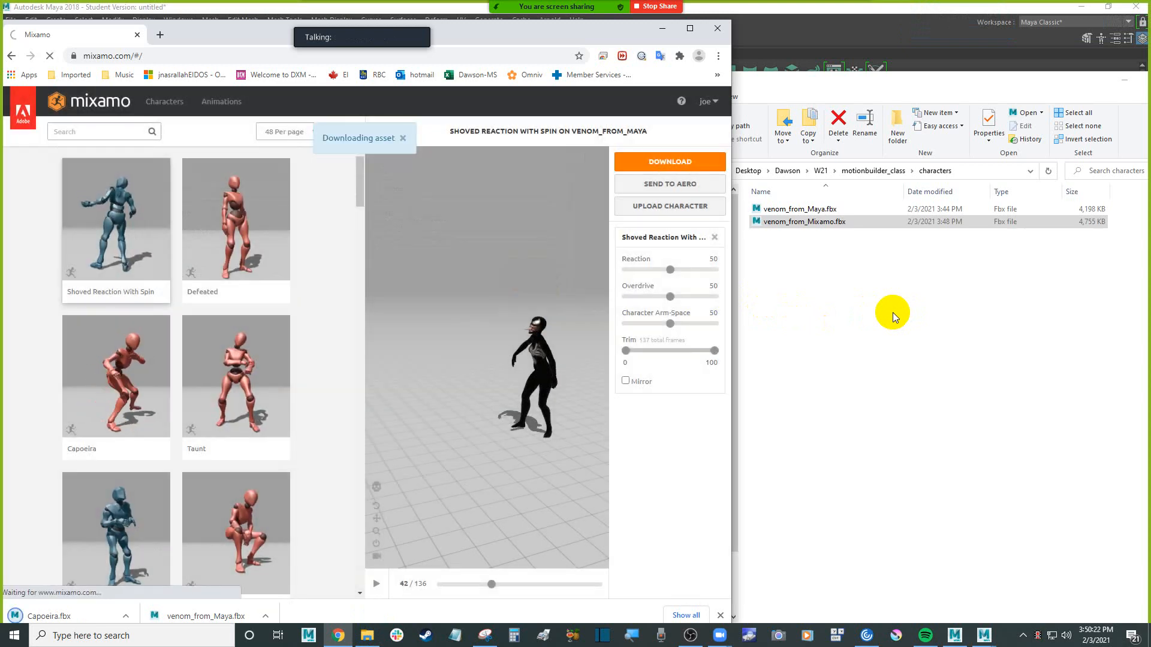
In File Explorer, cut Capoeira.fbx and Shoved Reaction With Spin.fbx from Downloads and return to the characters folder
left_click(893, 312)
left_click(660, 229)
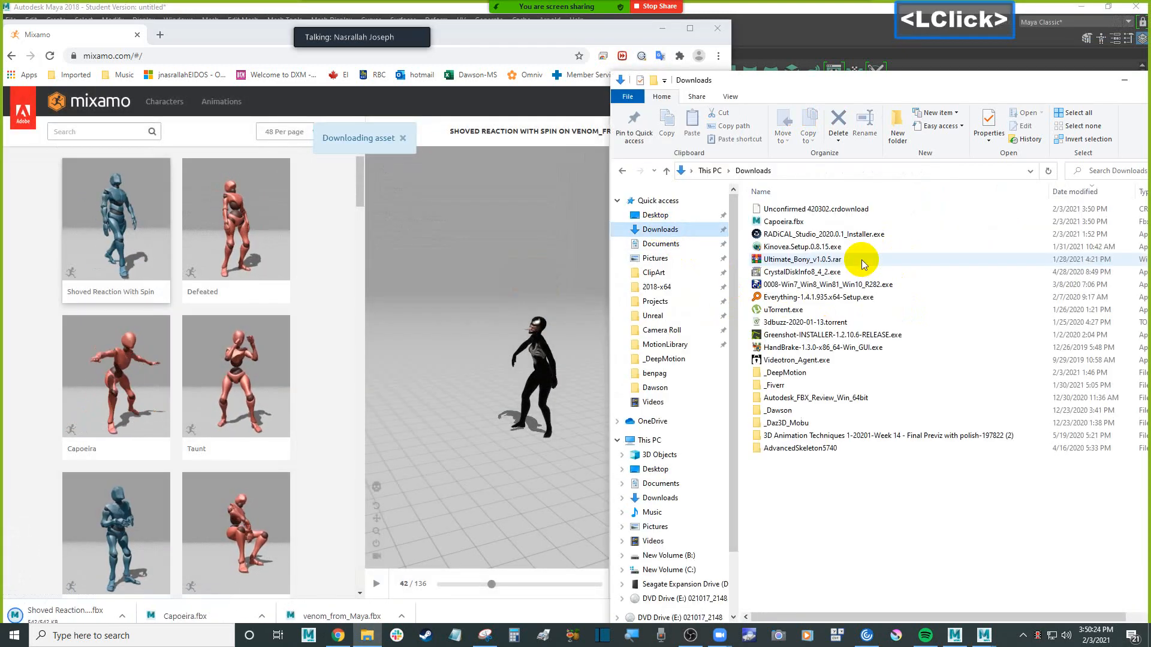
left_click(784, 209)
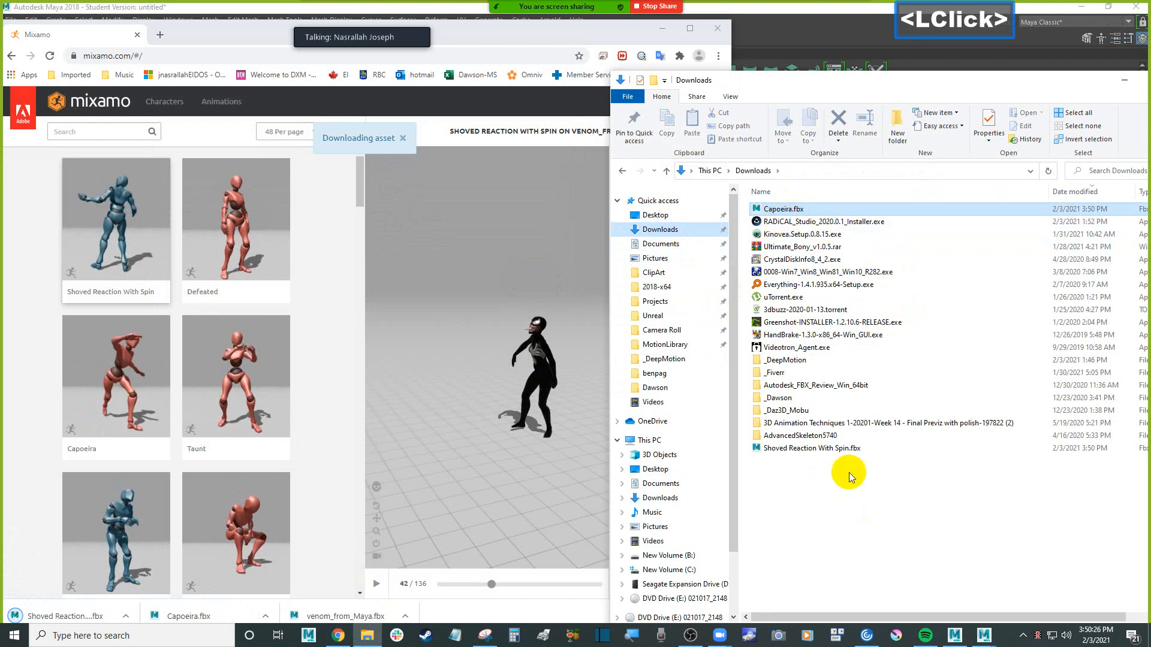
left_click(855, 448, "ctrl")
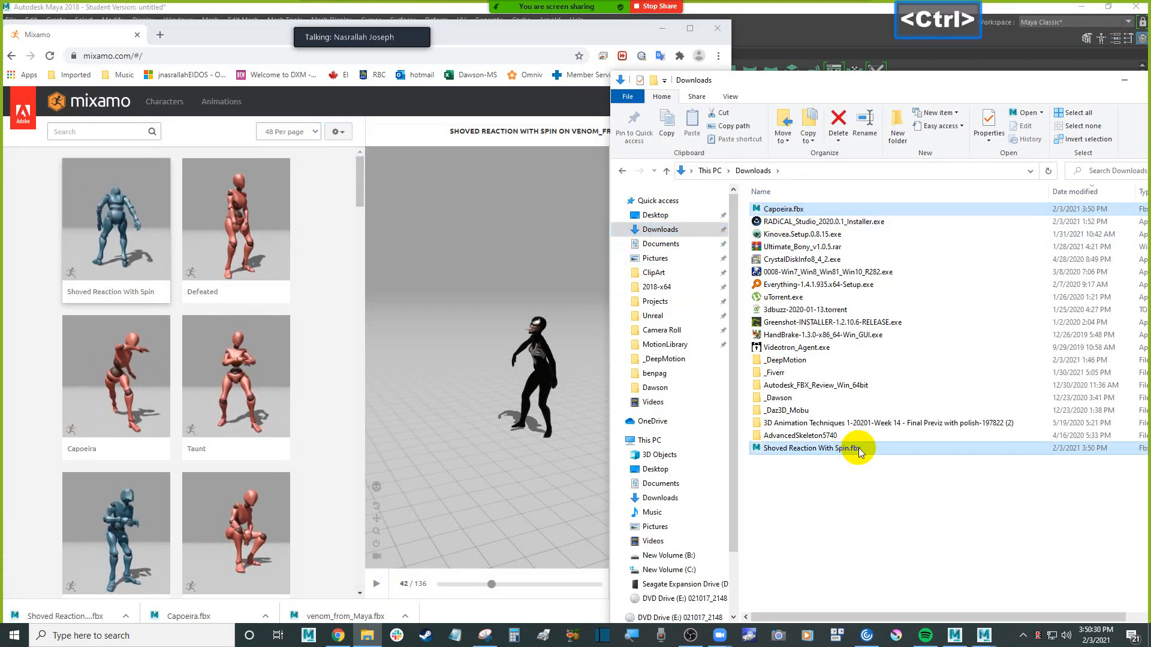
key("ctrl+x")
left_click(622, 171)
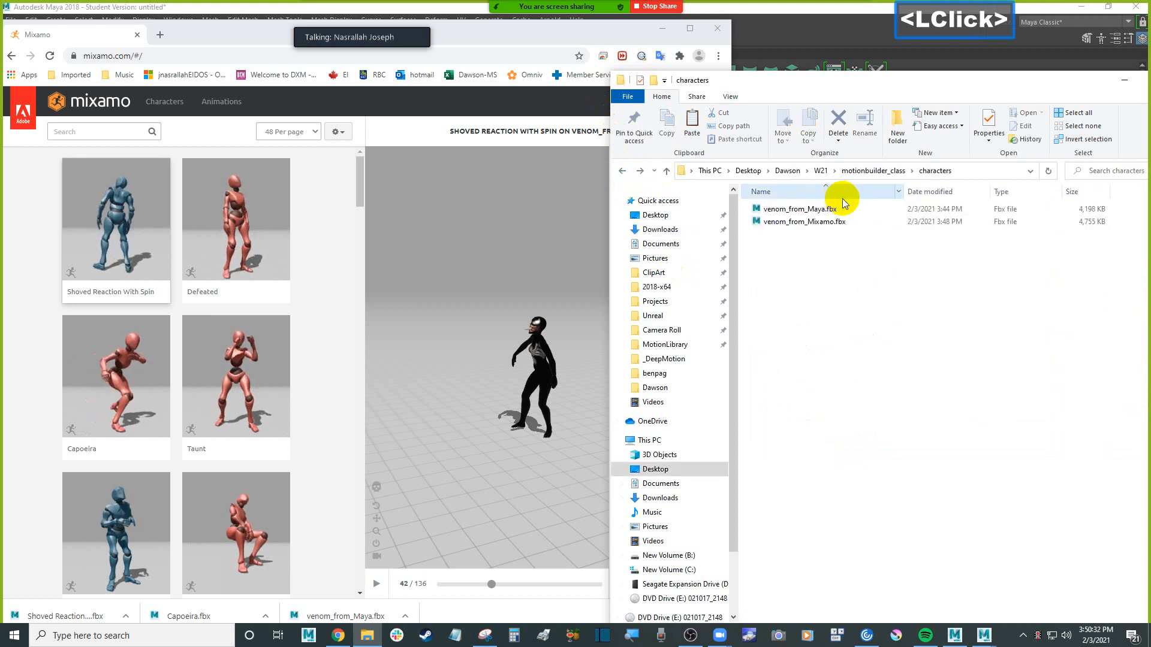
In the motionbuilder_class folder, rename the anim_mixamo folder to anims_mixamo and anim_clips to anims_clips
left_click(885, 172)
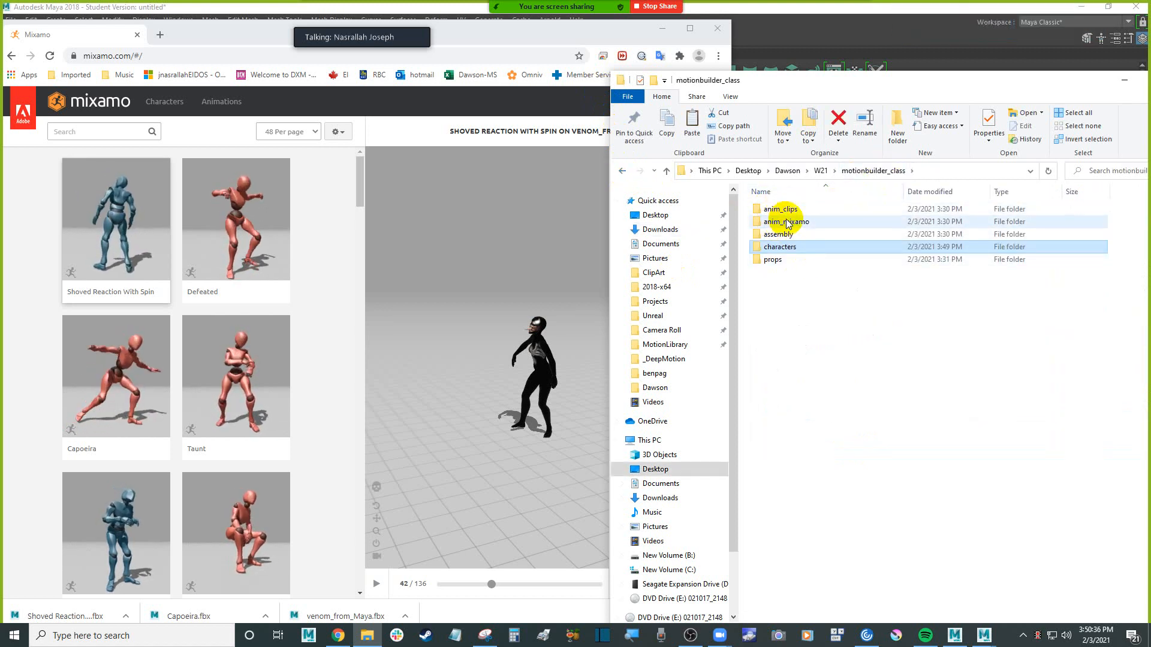
left_click(781, 223)
left_click(825, 223)
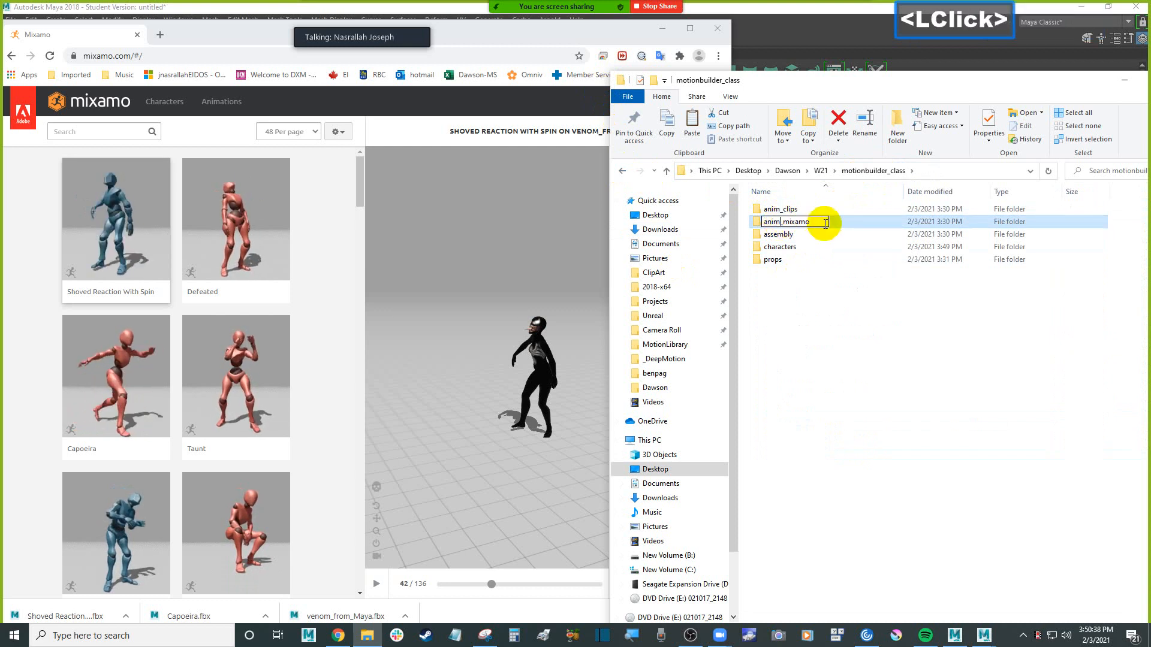
left_click(781, 211)
left_click(781, 209)
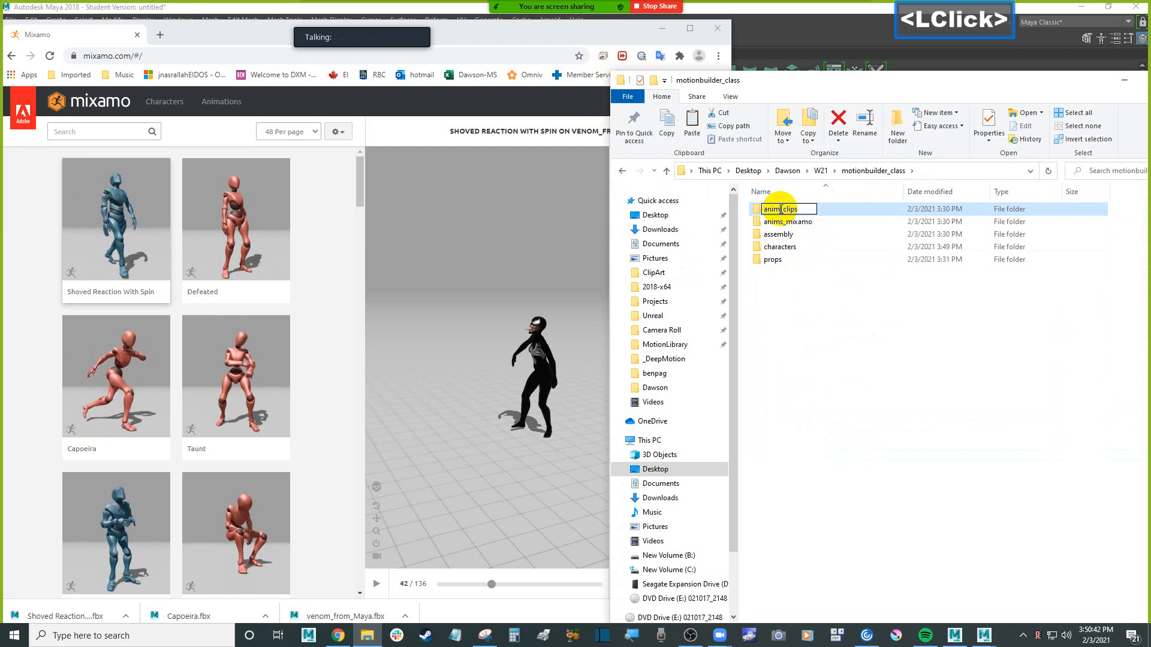
type("s")
key("Return")
Paste the two cut animation files into the anims_mixamo folder
double_click(810, 222)
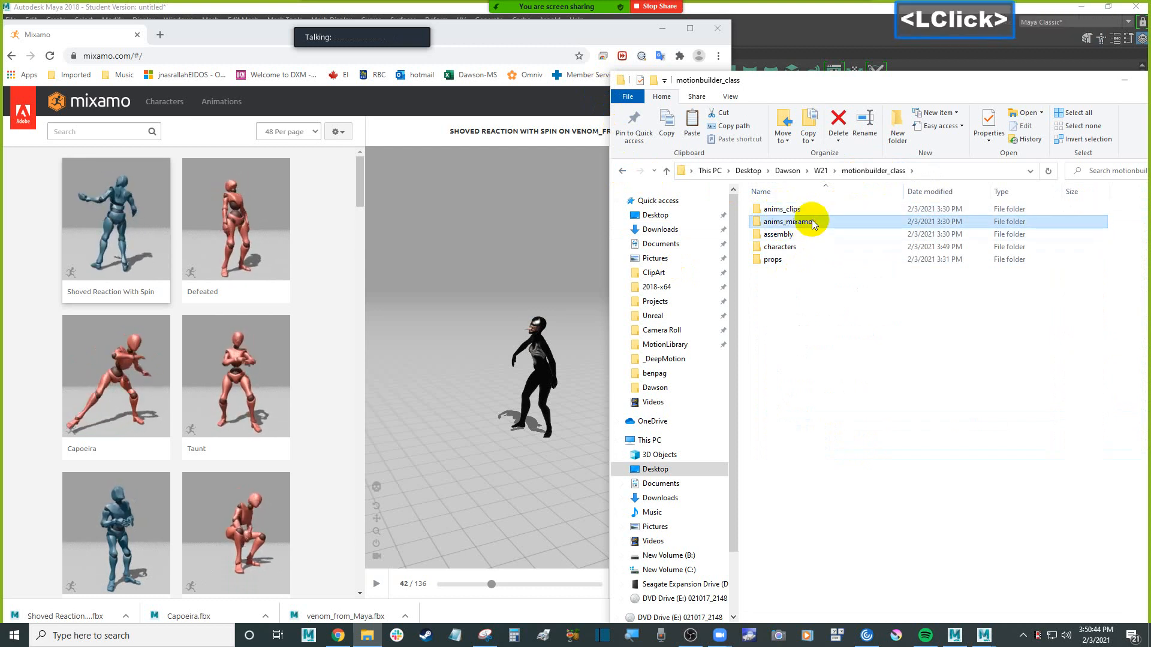
key("ctrl+v")
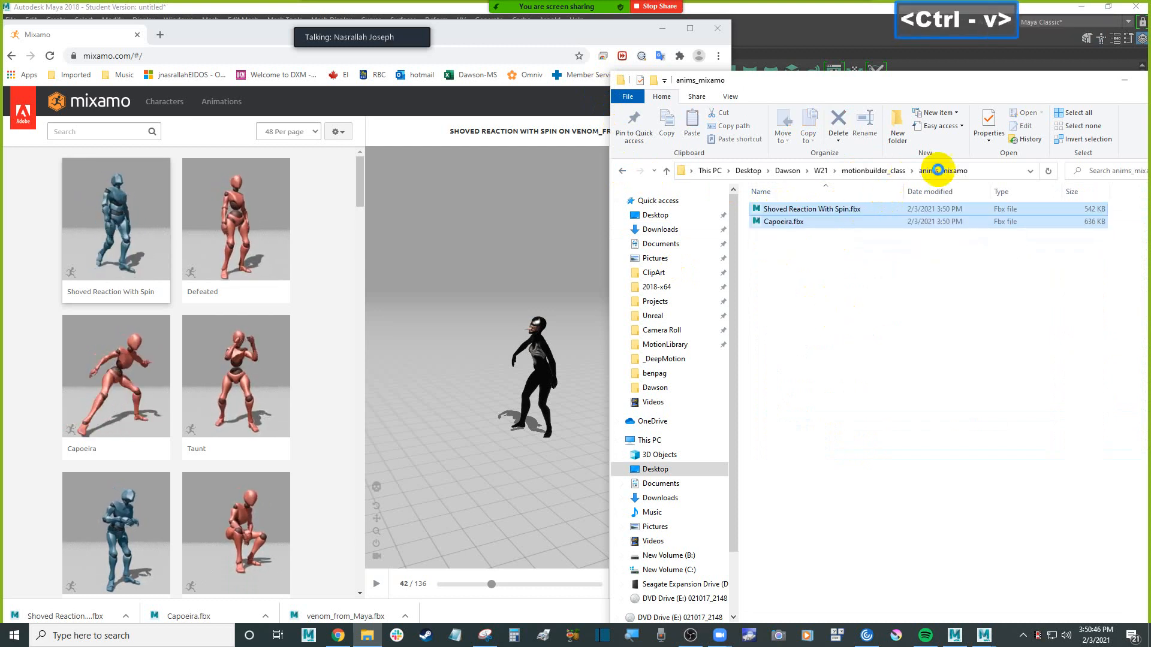
Minimize the Mixamo browser and Maya windows and switch to MotionBuilder
left_click(498, 306)
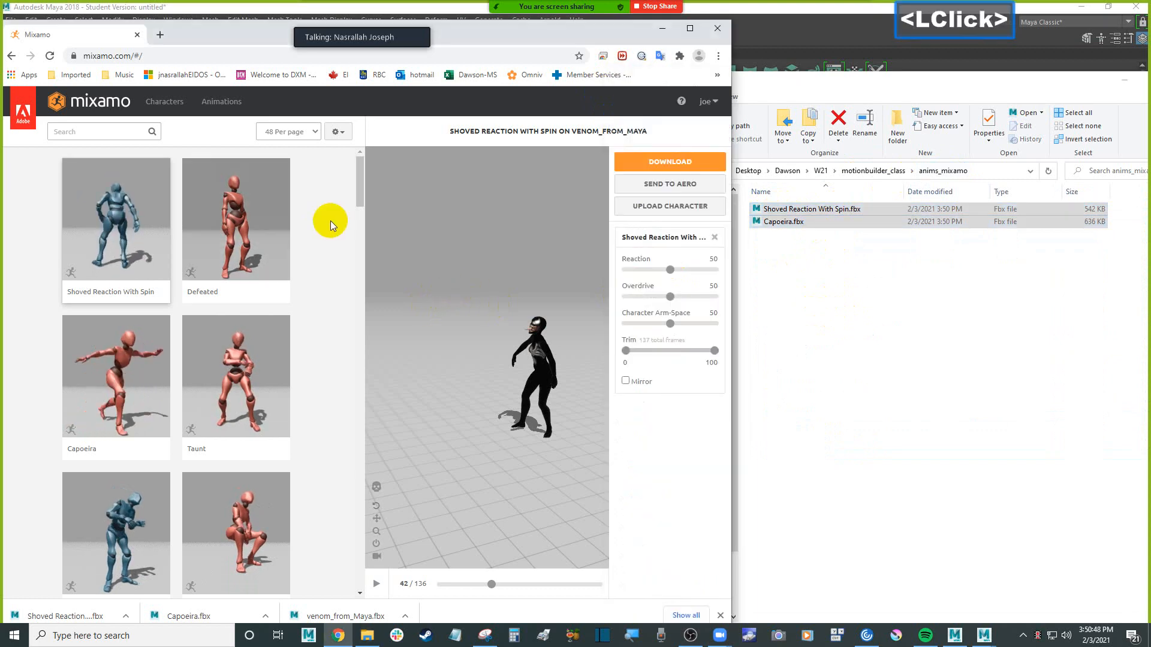
left_click(661, 28)
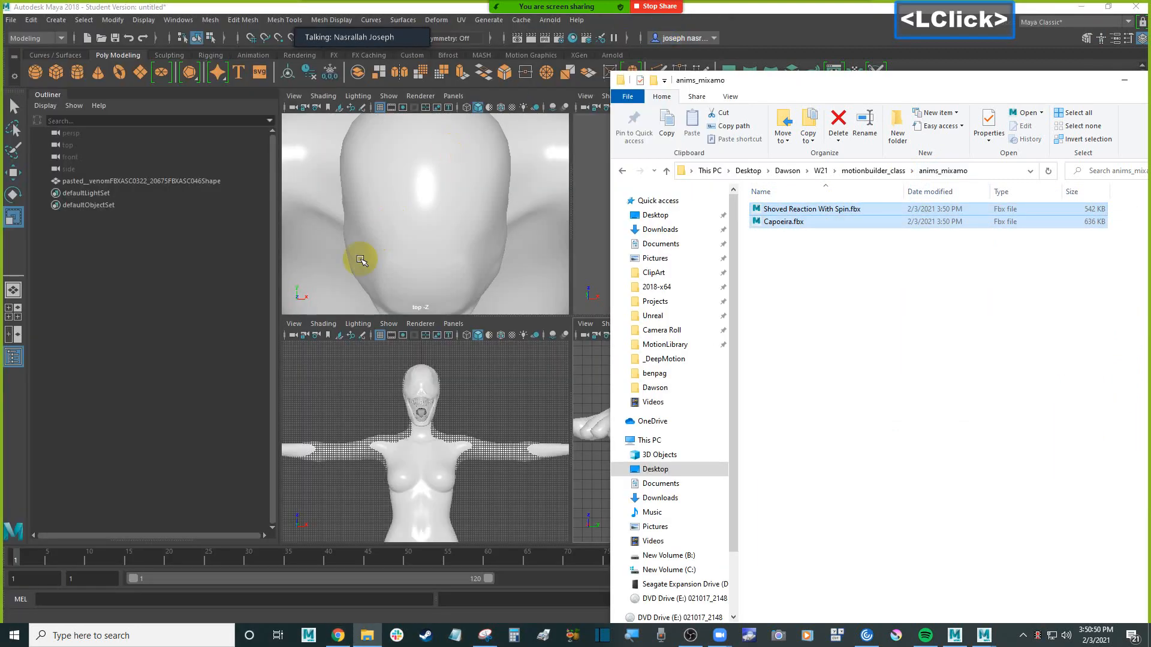
left_click(1081, 9)
left_click(956, 634)
left_click(594, 232)
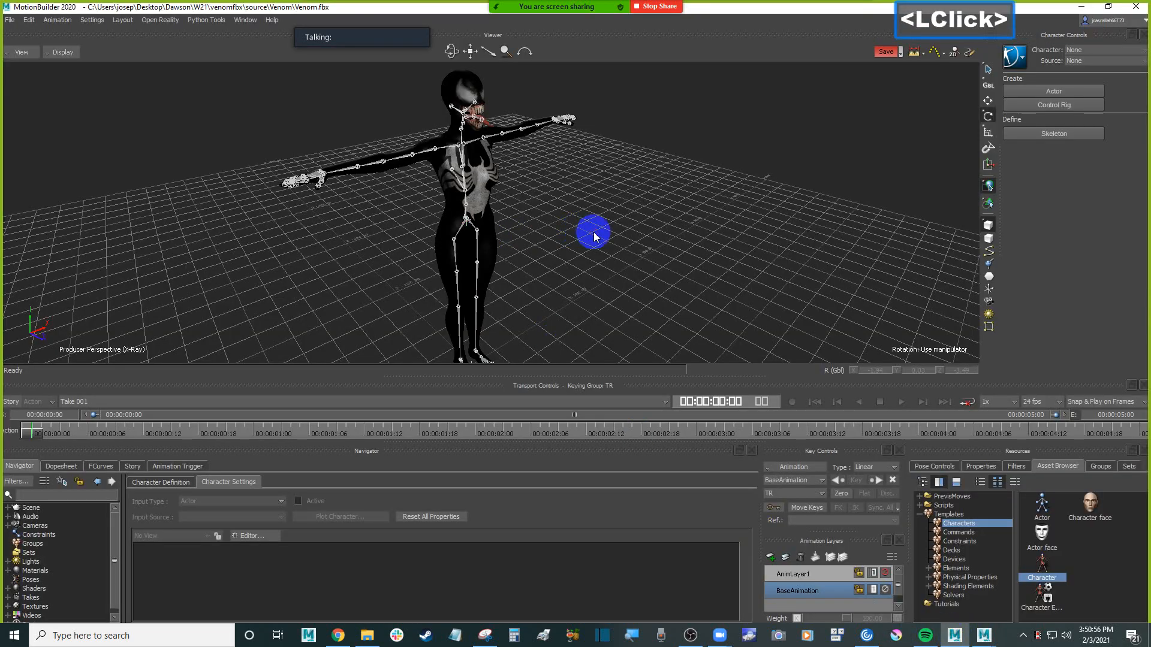
Start a new empty scene in place of the open Venom.fbx scene
left_click(10, 19)
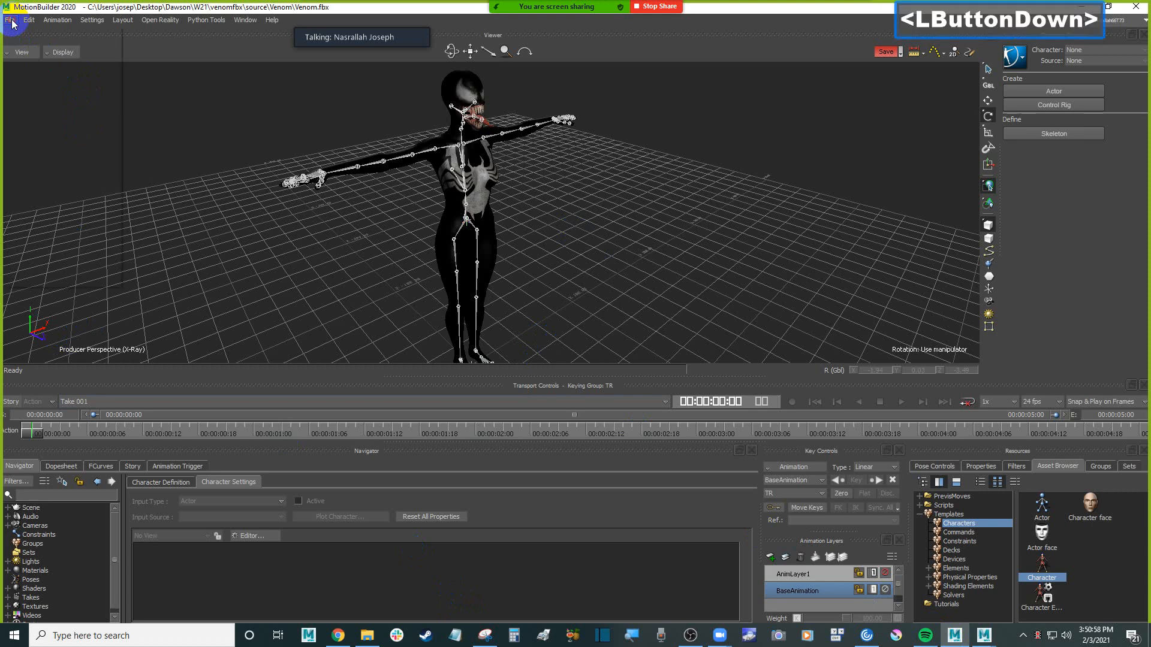
left_click(25, 42)
left_click(574, 353)
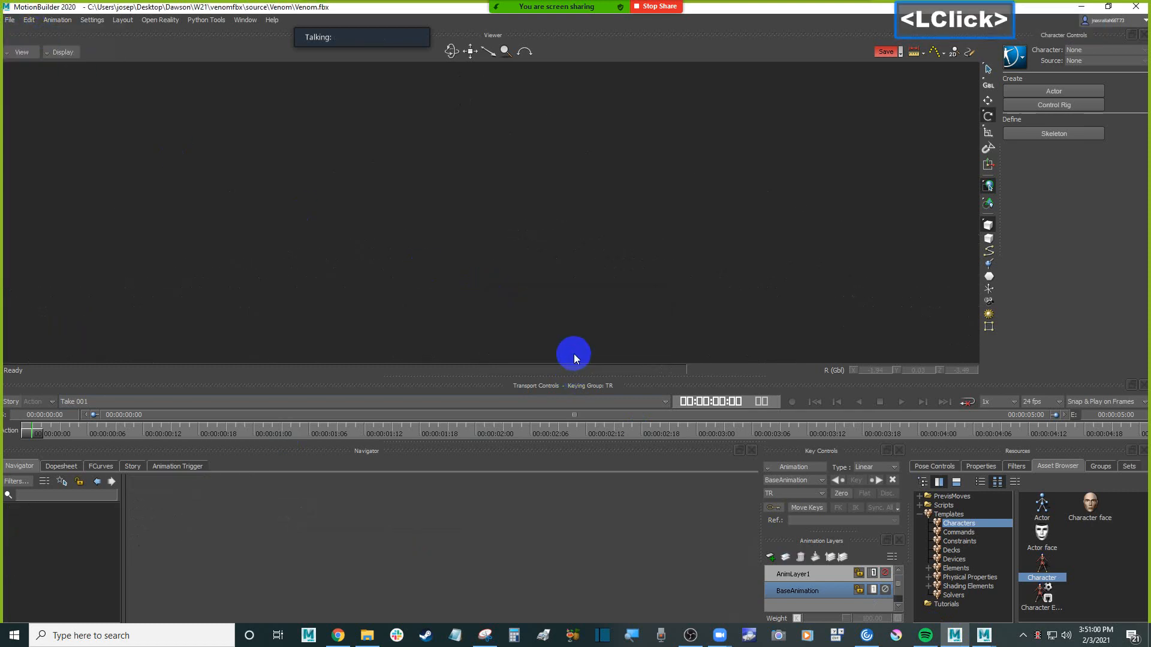
Switch to File Explorer and open the characters folder inside motionbuilder_class
left_click(373, 642)
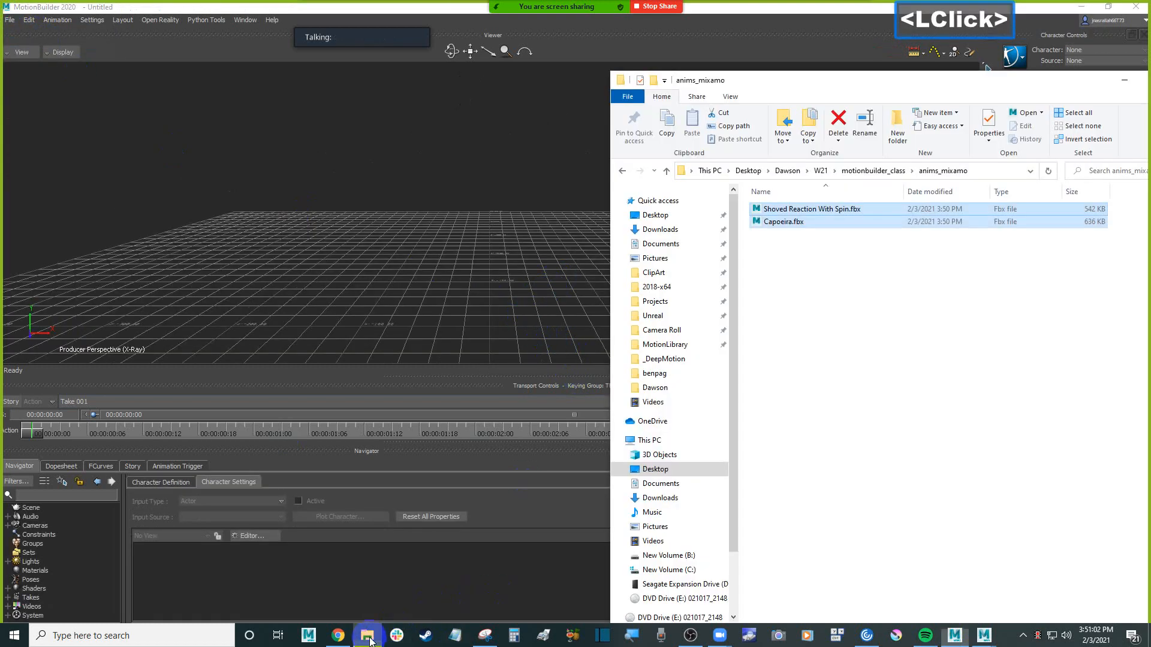
left_click(957, 291)
left_click(873, 171)
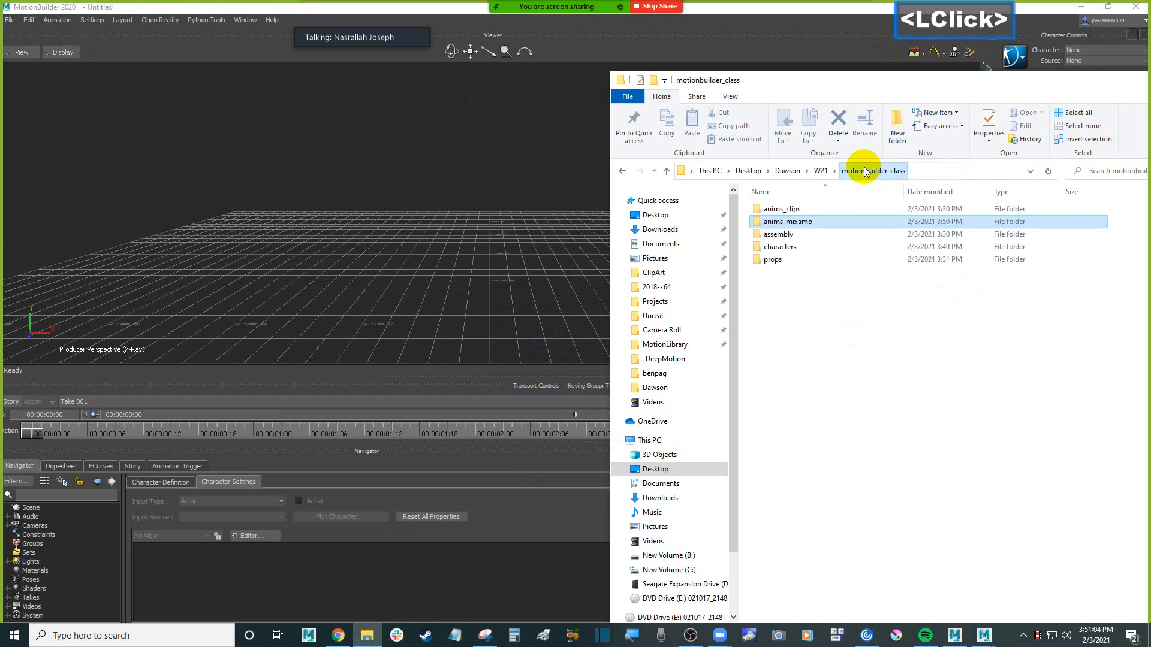
double_click(780, 247)
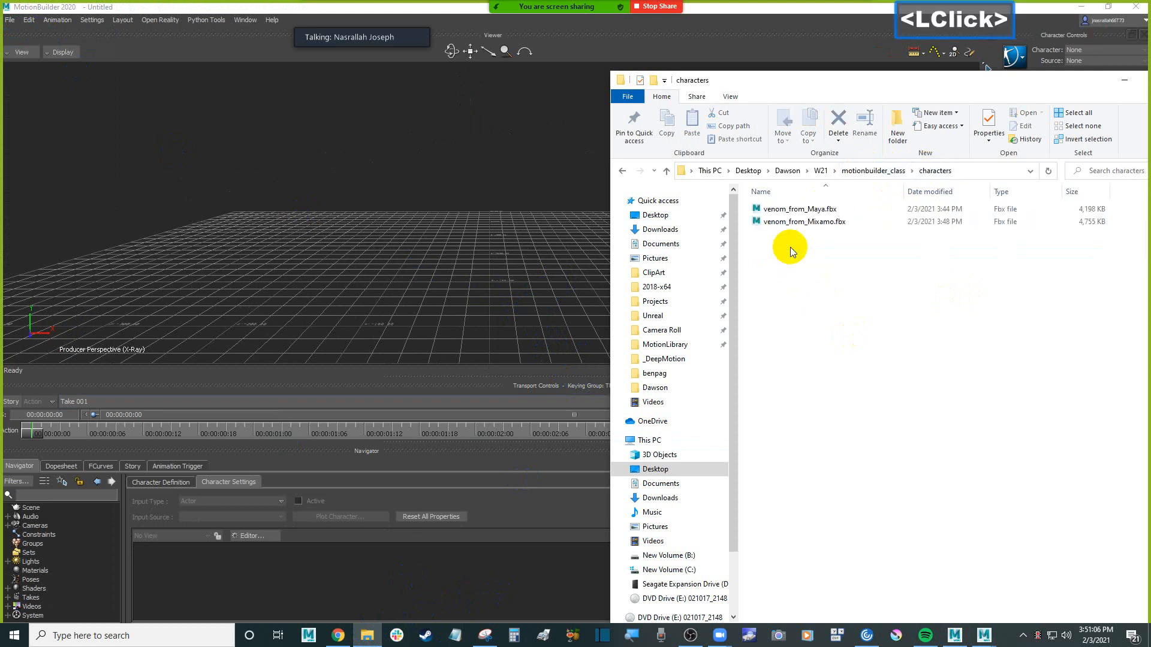
Bring venom_from_Mixamo.fbx from File Explorer into the MotionBuilder viewer using FBX Open with all takes
left_click(822, 225)
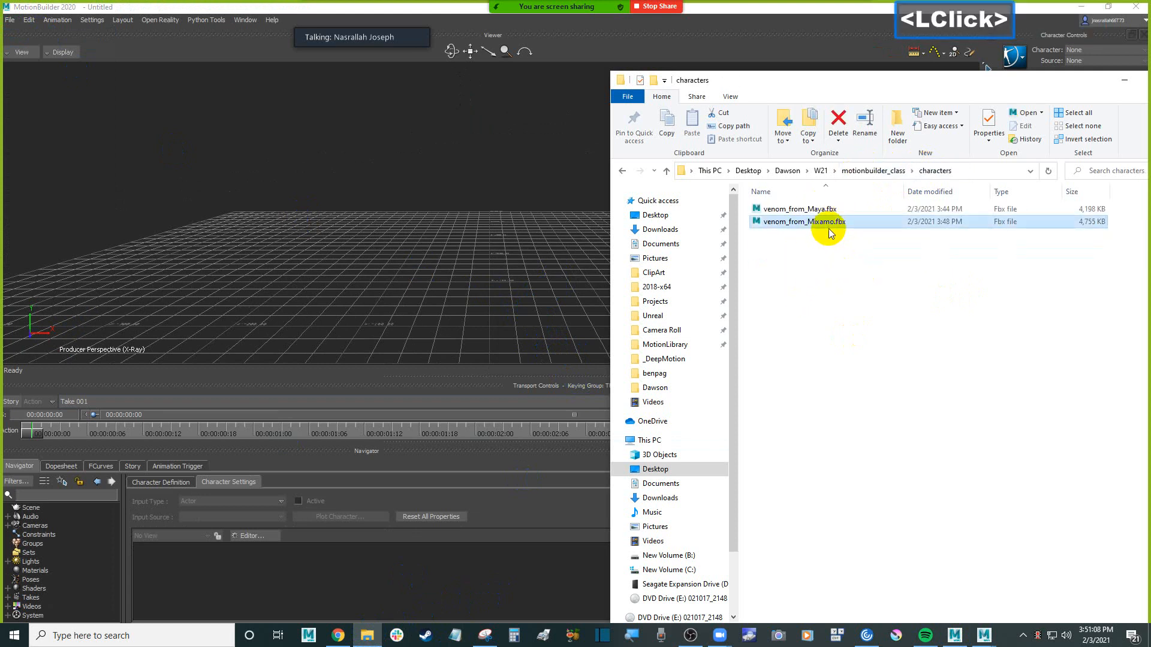
left_click_drag(776, 226, 475, 192)
mouse_move(507, 198)
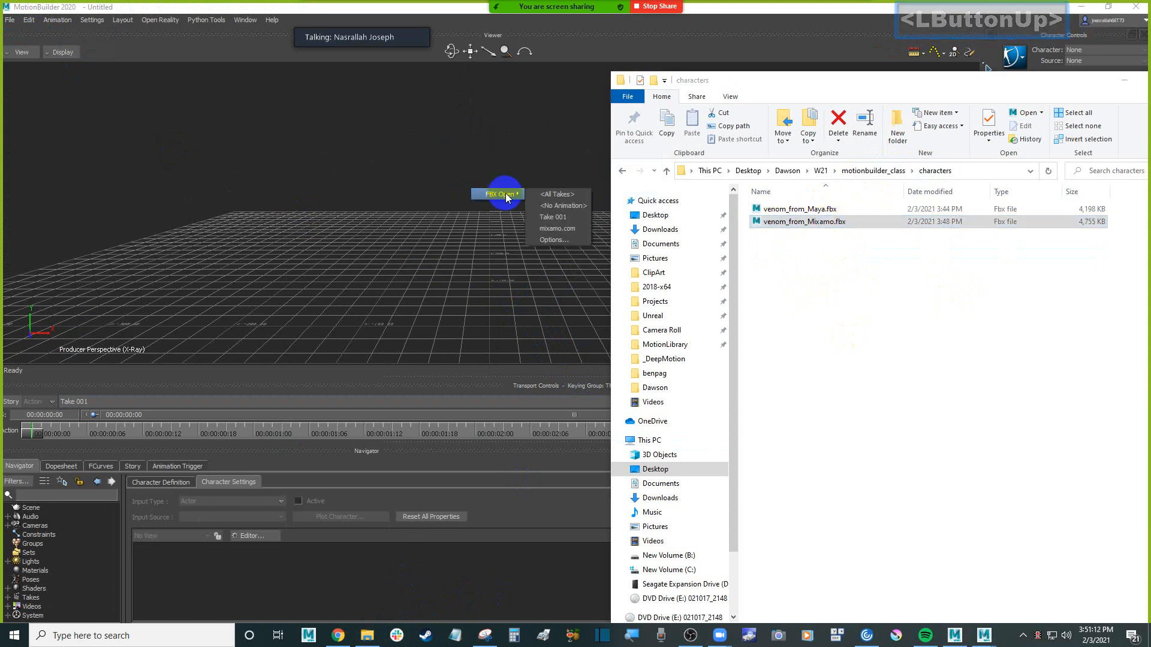
left_click(543, 195)
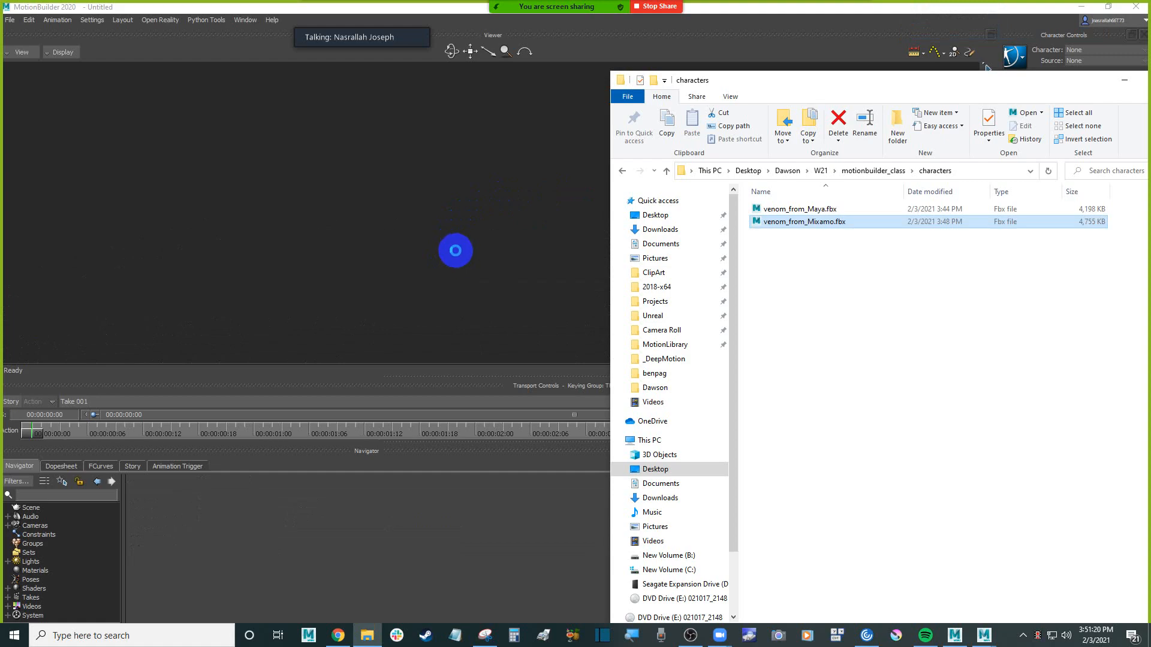
left_click(455, 218)
scroll(449, 211, "down", 3)
left_click_drag(515, 240, 554, 246, "ctrl")
scroll(575, 244, "up", 4)
mouse_move(554, 246)
left_mouse_down("ctrl")
mouse_move(545, 219)
mouse_move(552, 252)
left_mouse_up("ctrl")
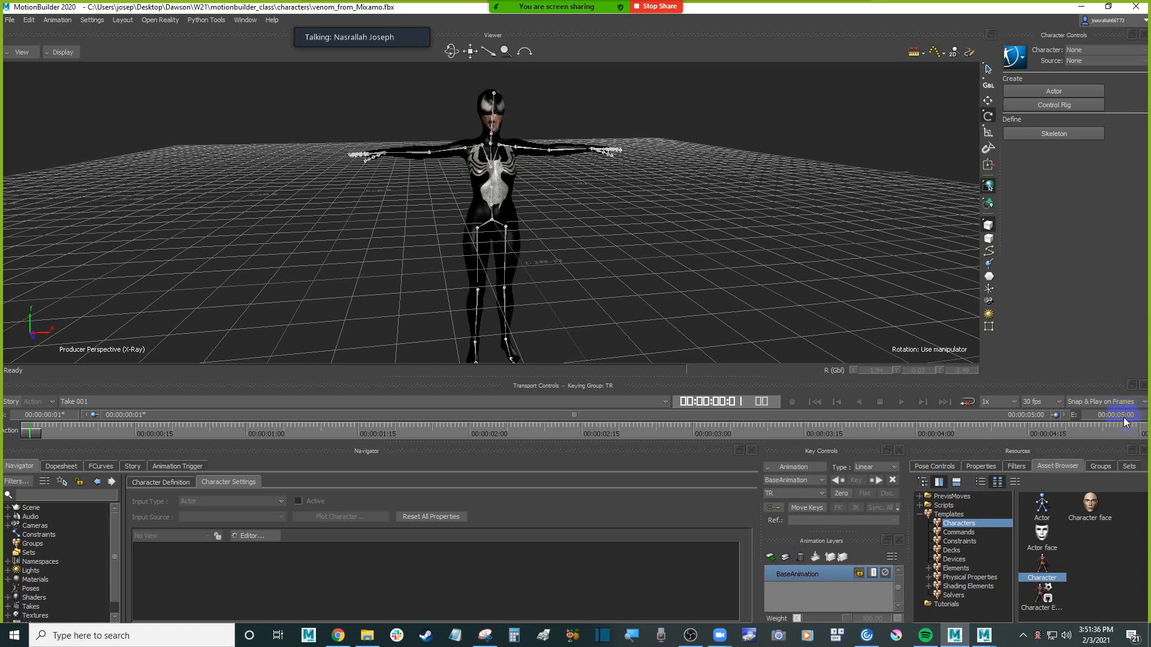
Open the time options for the action timeline
right_click(523, 426)
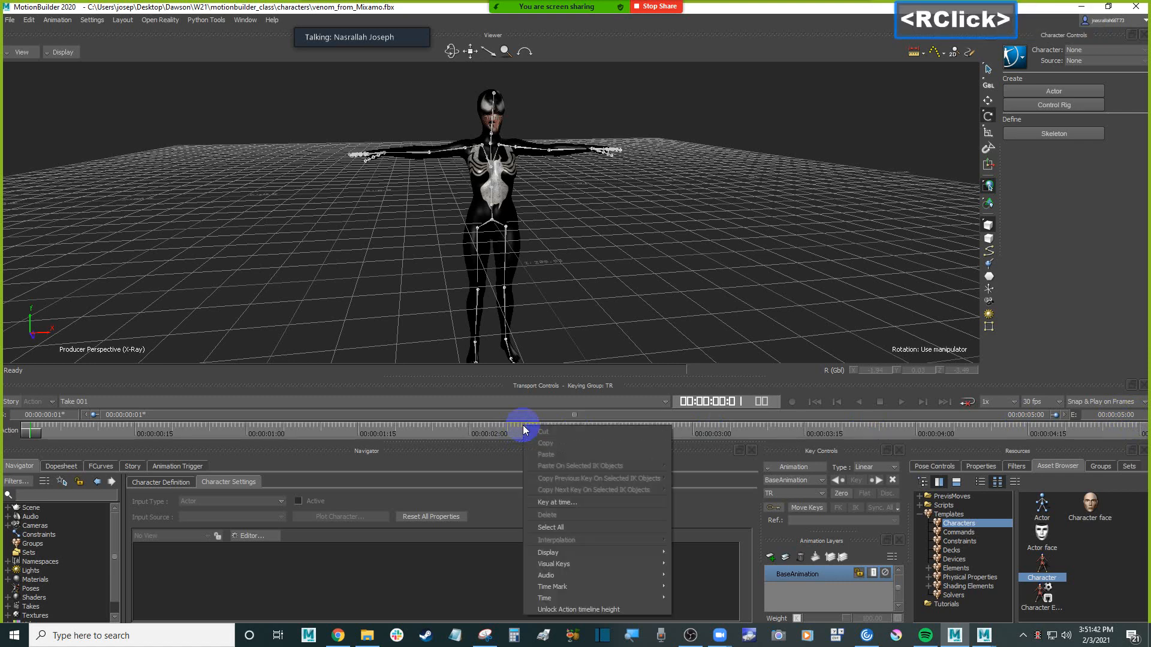
mouse_move(631, 602)
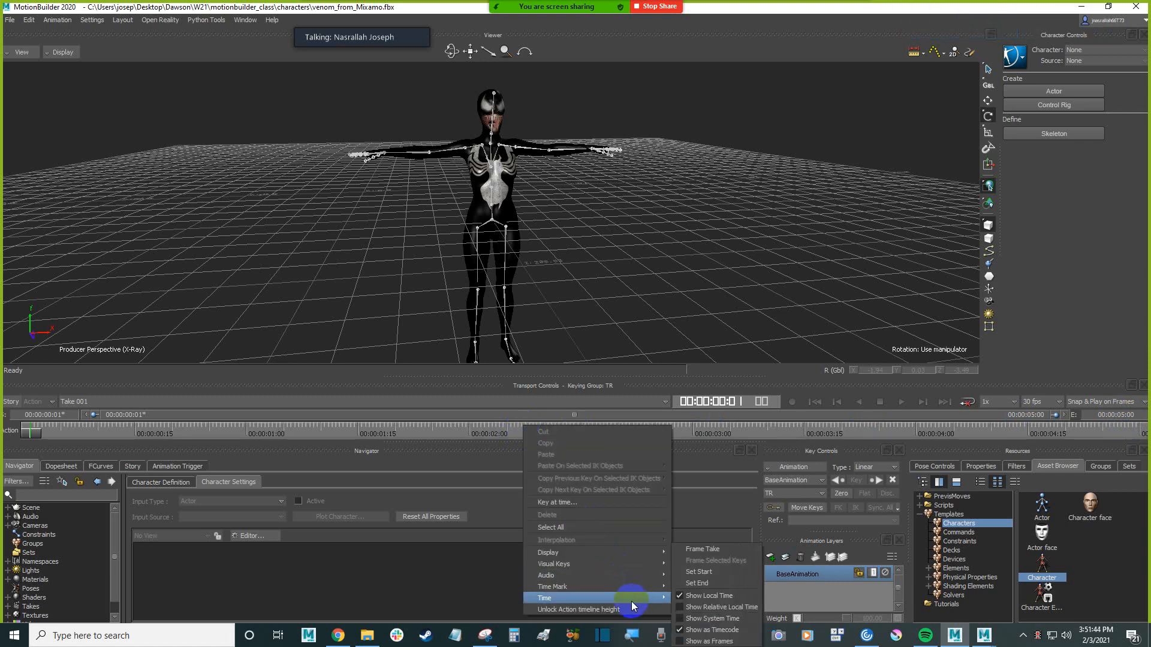
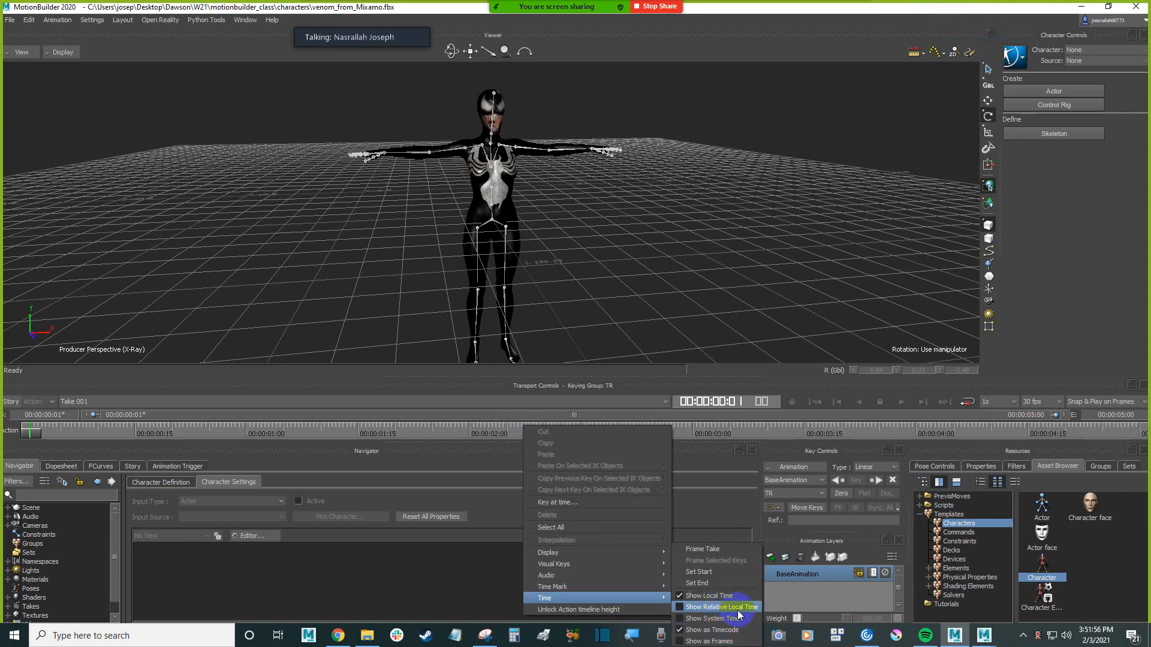
Show the action timeline in frames instead of timecode
left_click(708, 642)
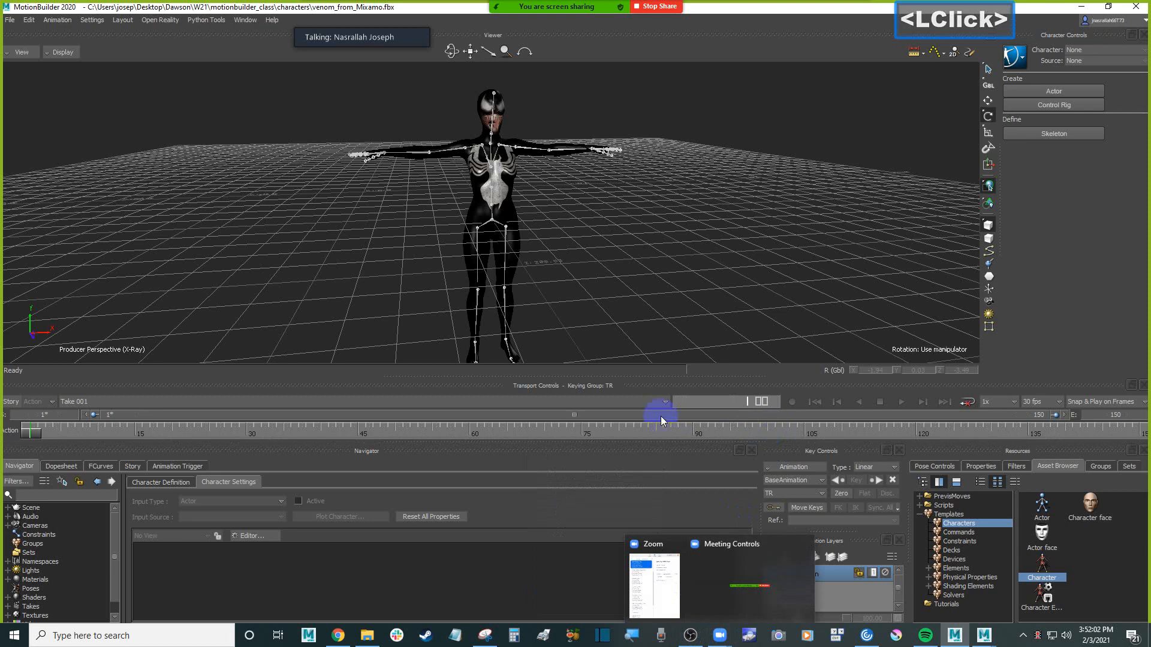
left_click(650, 295)
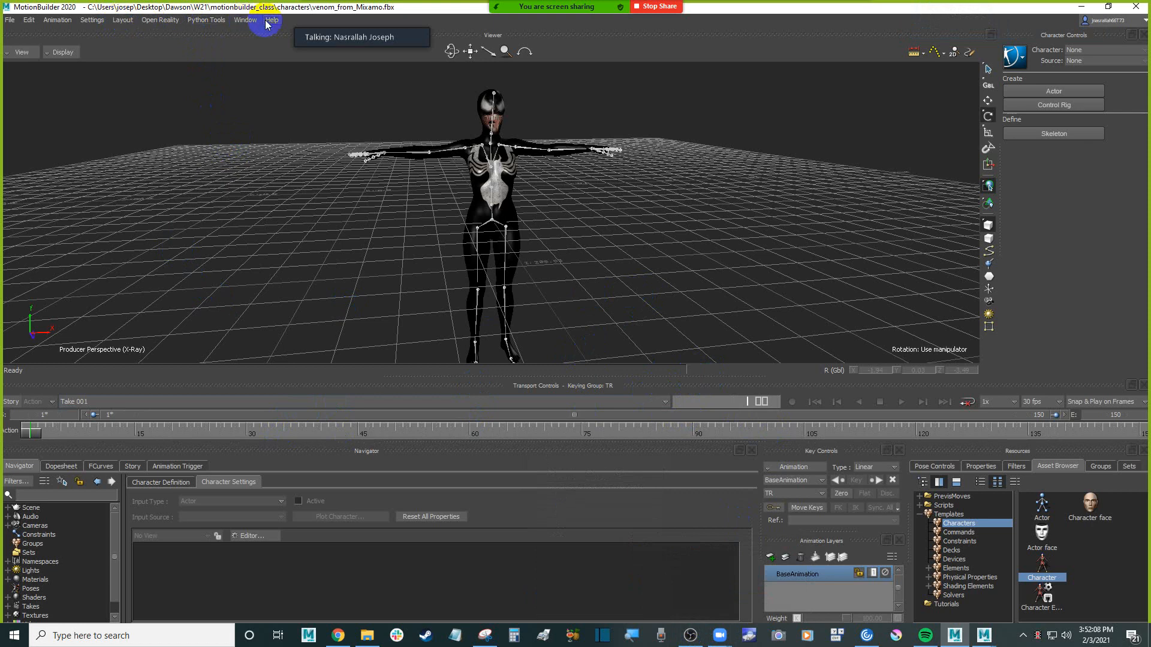
Set the finite undo queue's Undo Level to 100 in the preferences and accept the change
left_click(53, 21)
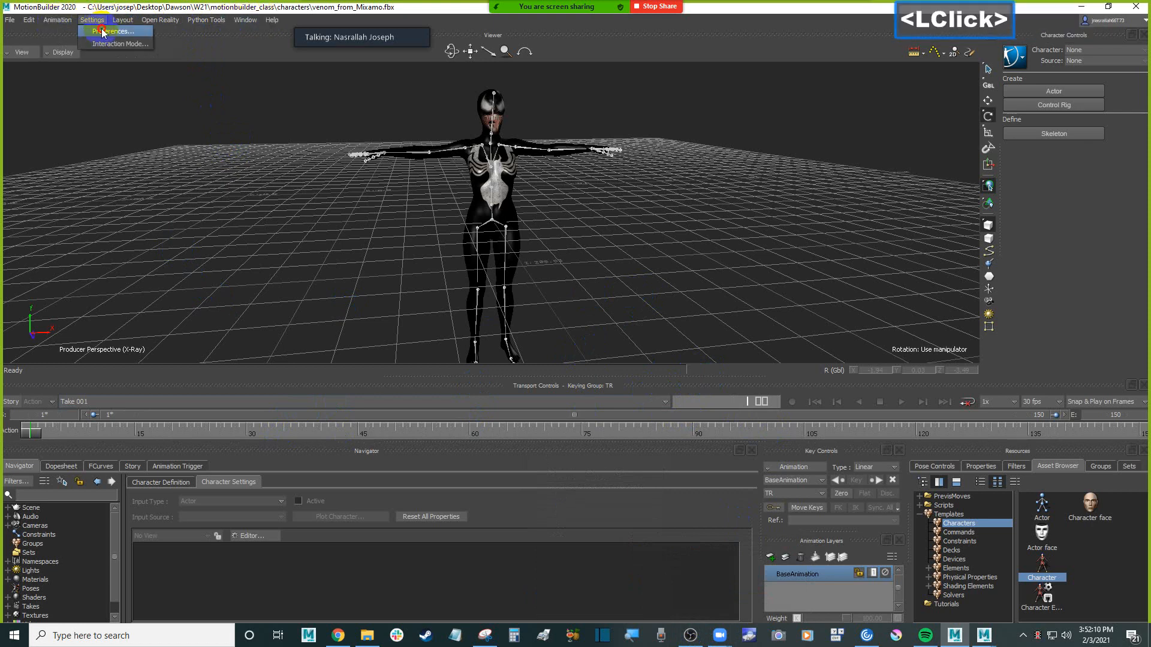
left_click(103, 32)
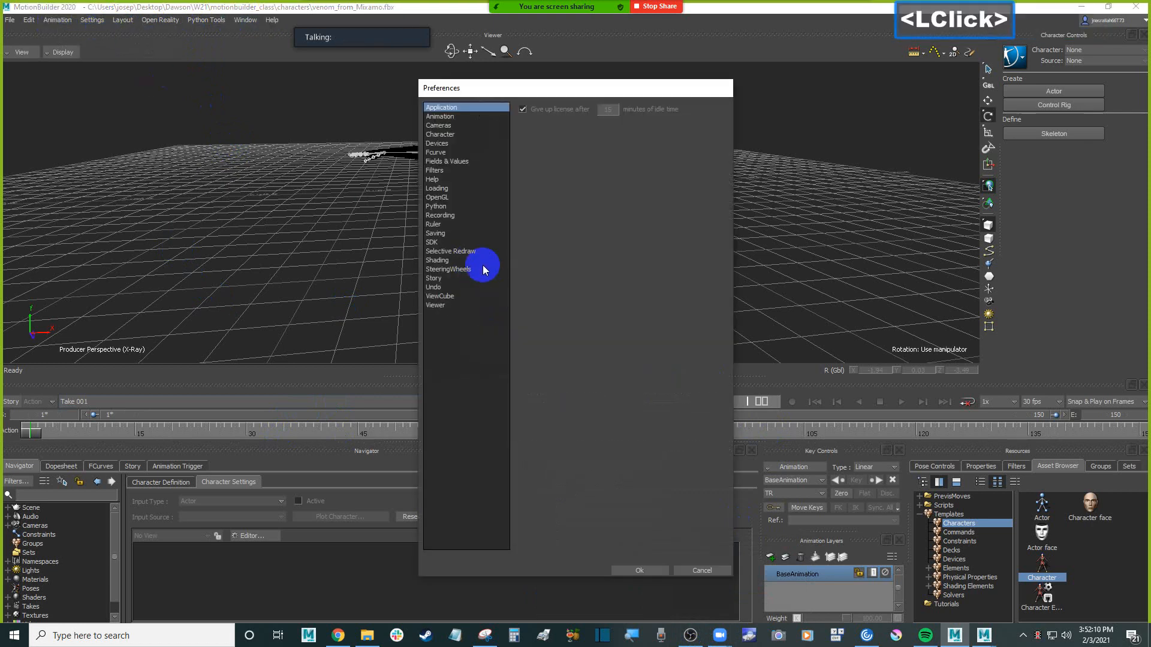
left_click(453, 288)
left_click(609, 167)
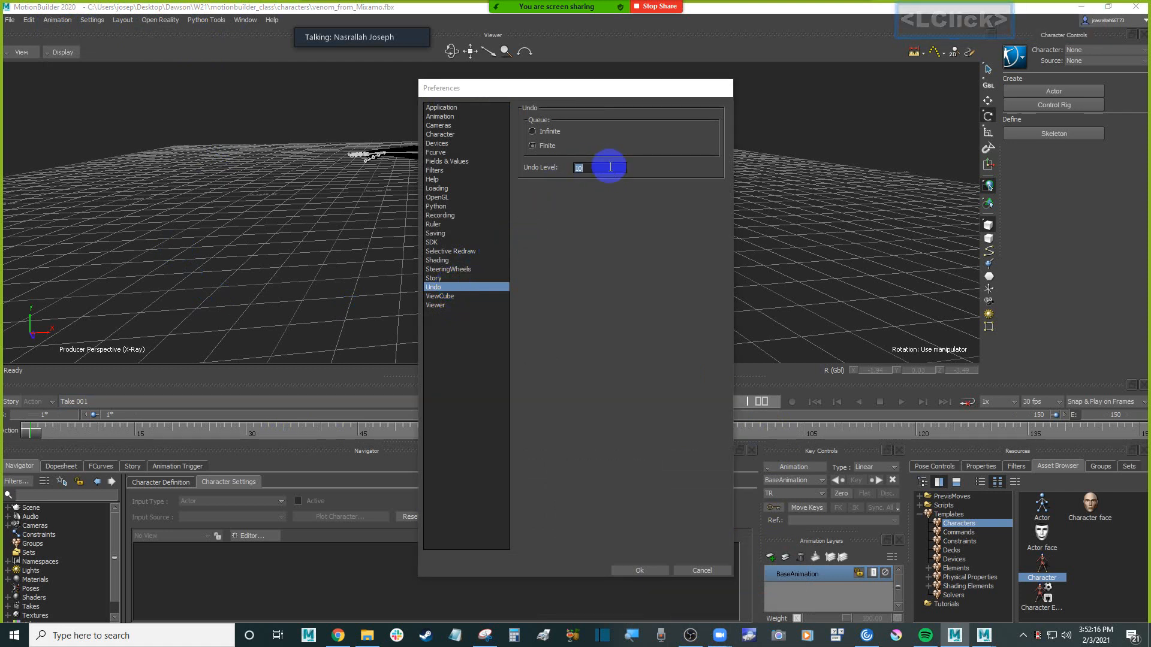
type("100")
key("Return")
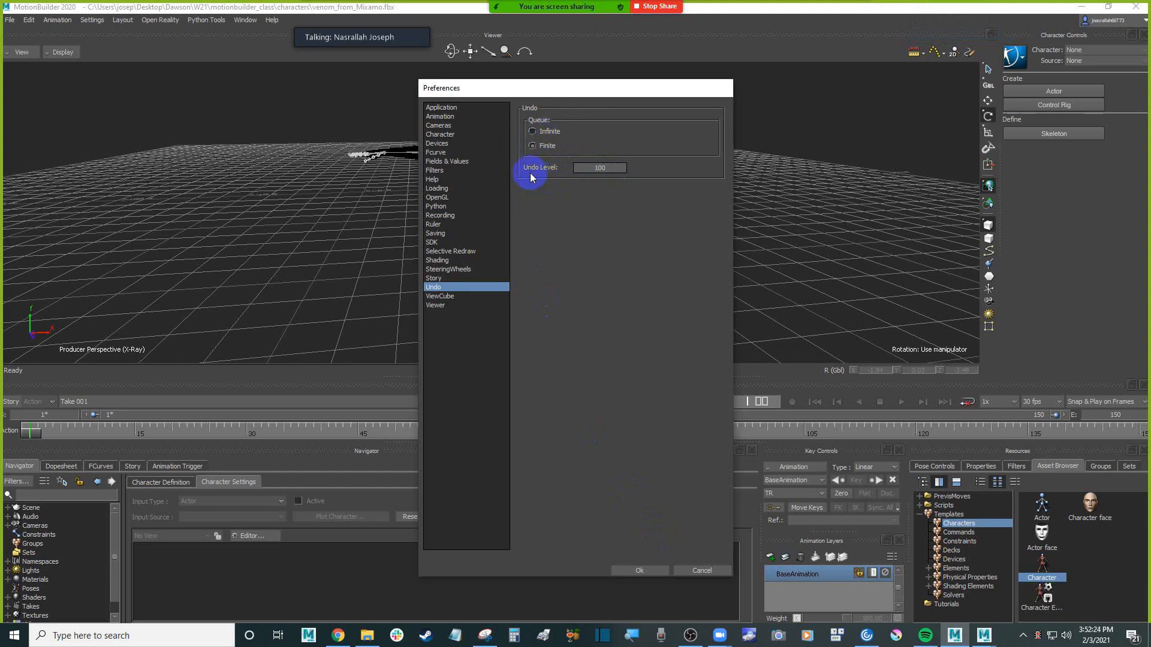
left_click(641, 570)
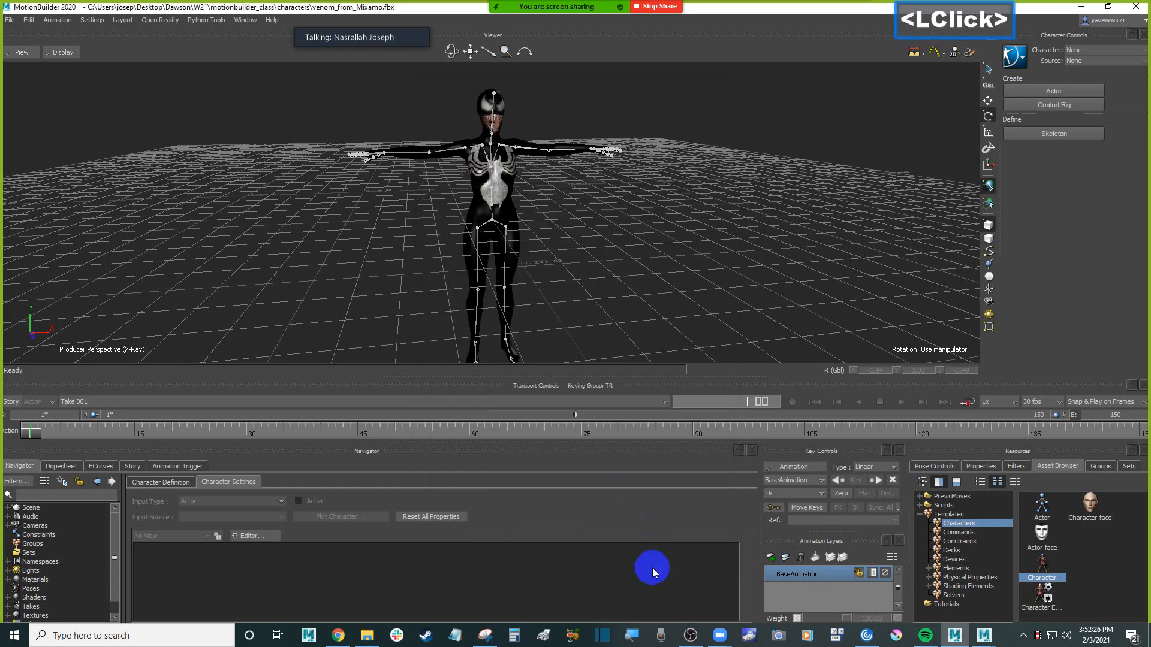
Examine the character's foot and toe bones up close from several angles in the perspective view
left_click(620, 372)
scroll(599, 250, "down", 2)
scroll(598, 253, "up", 3)
left_click_drag(588, 252, 590, 296, "ctrl+shift")
left_click_drag(591, 296, 617, 297, "shift")
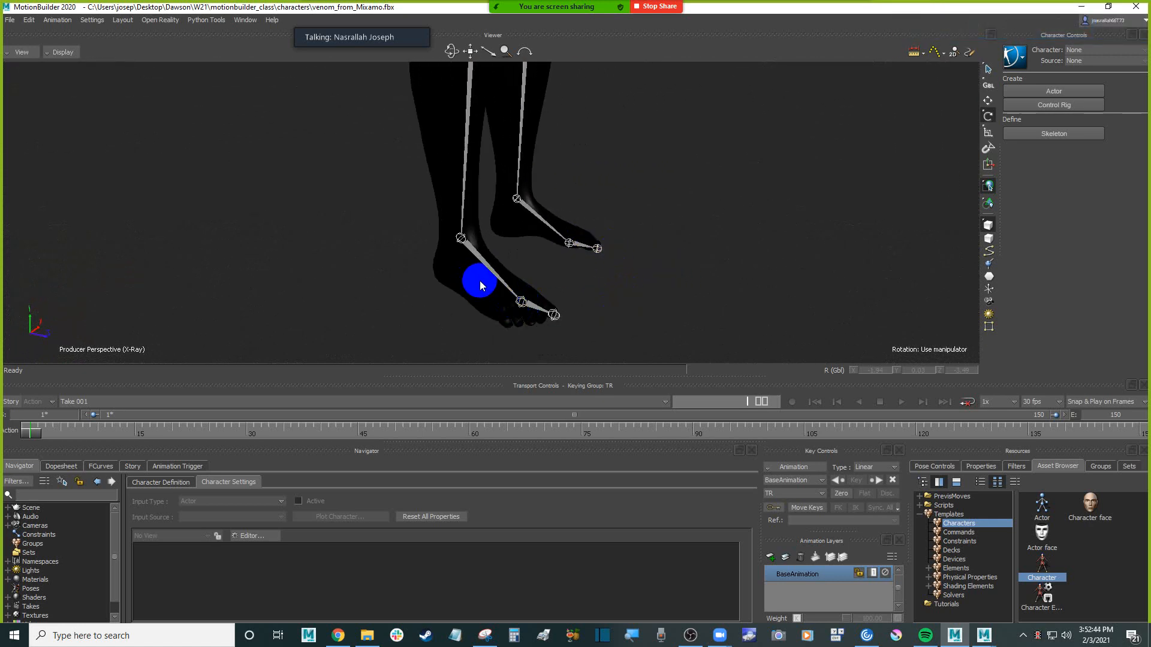
left_click_drag(486, 300, 546, 290, "ctrl")
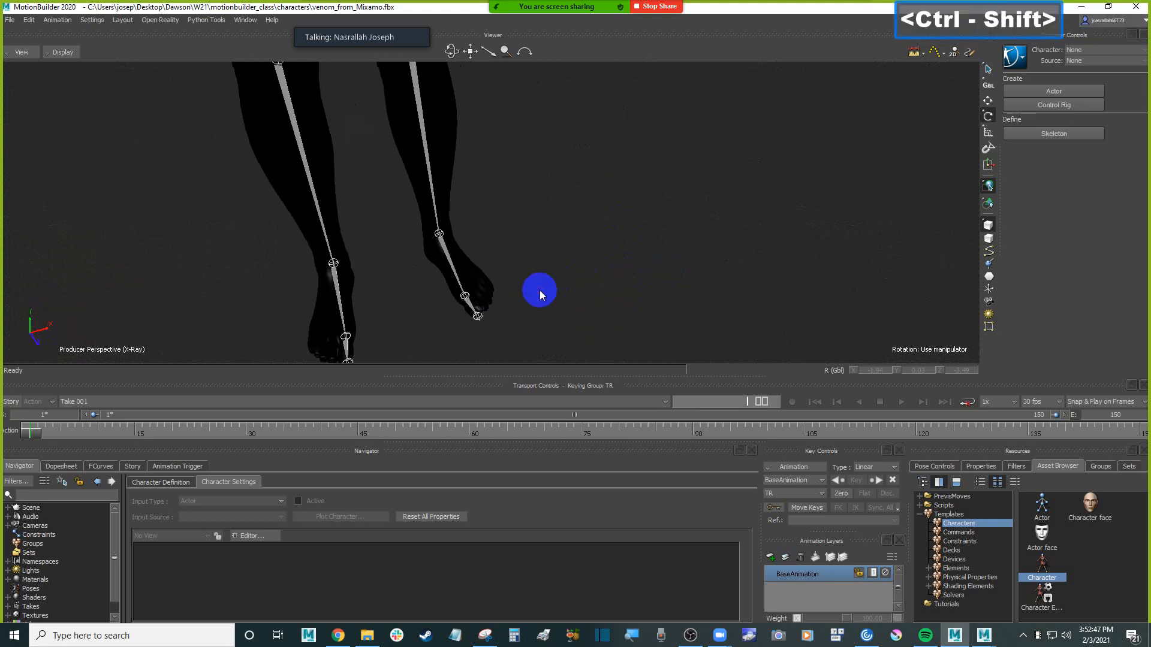
mouse_move(540, 294)
left_mouse_down("ctrl+shift")
mouse_move(556, 268)
mouse_move(534, 277)
left_mouse_up("ctrl+shift")
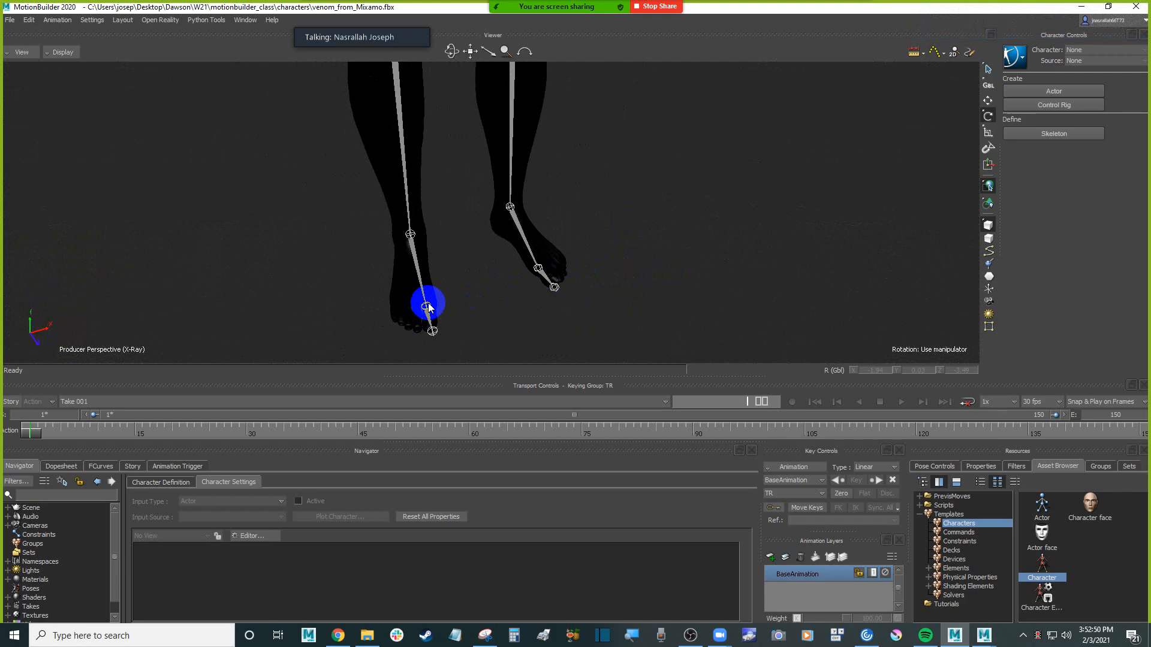
left_click_drag(482, 266, 534, 240, "shift")
left_click_drag(533, 240, 614, 256, "shift")
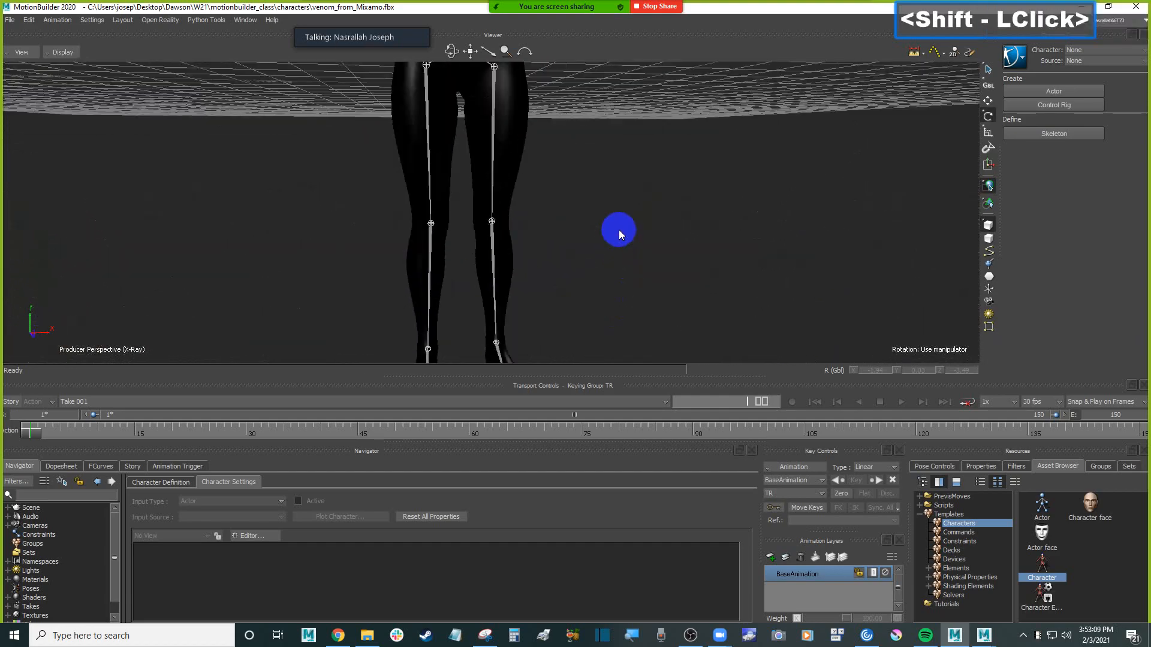
scroll(606, 290, "down", 3)
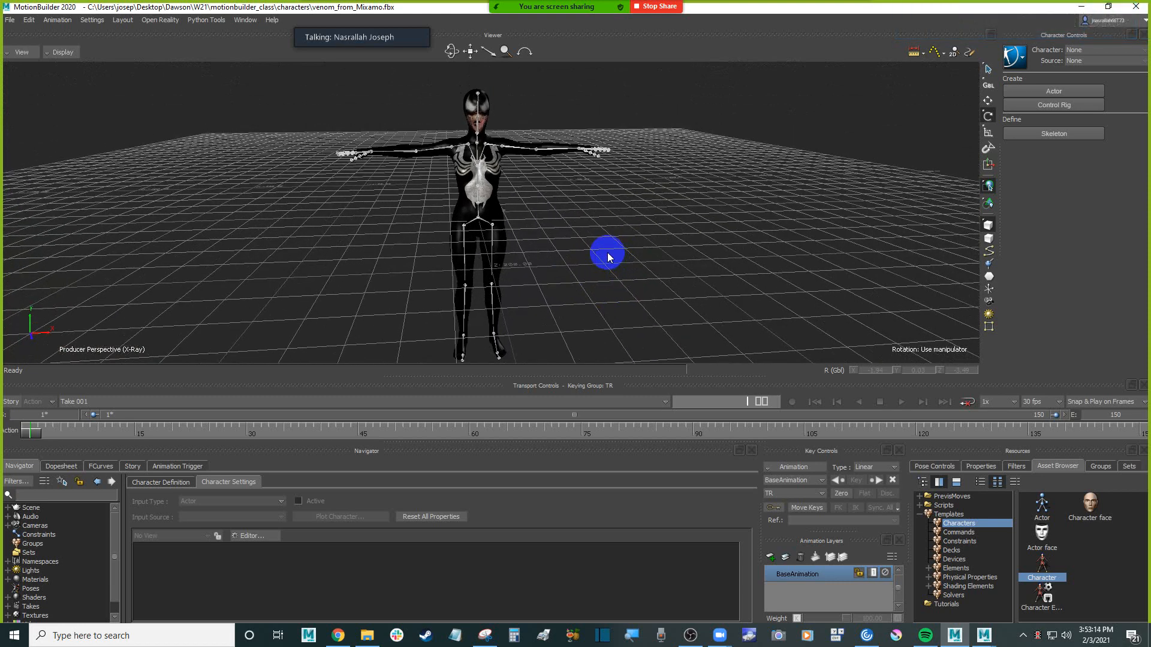
View the whole character in the perspective view by orbiting, panning and zooming around it
left_click(612, 249)
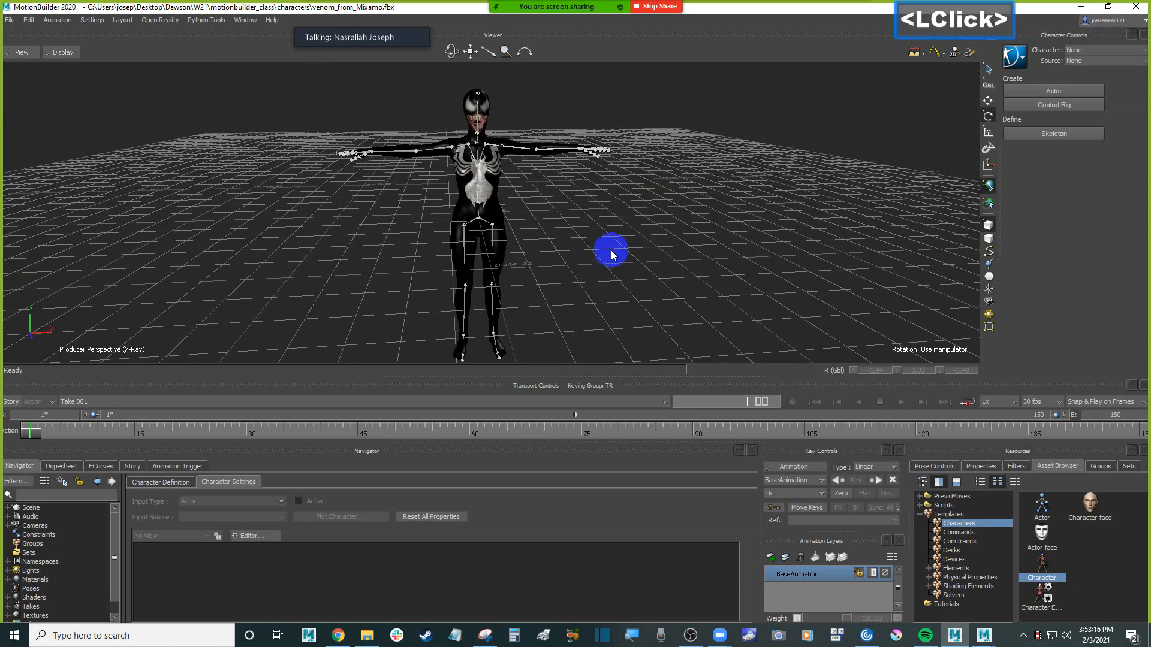
left_click_drag(613, 247, 580, 235, "ctrl")
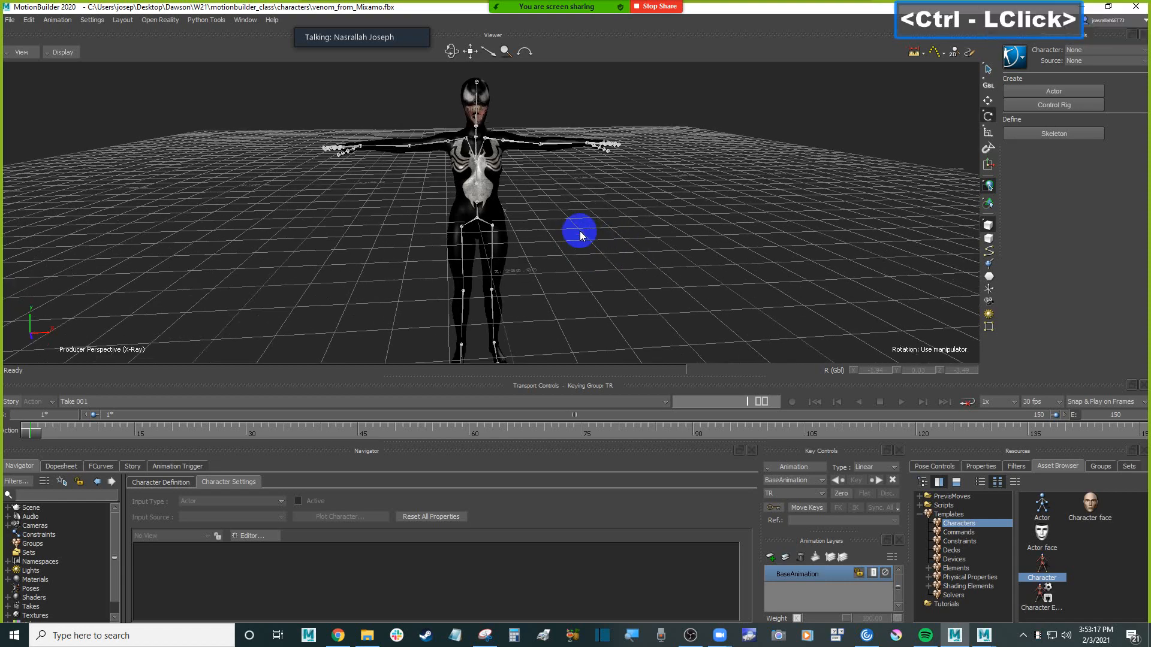
double_click(612, 239)
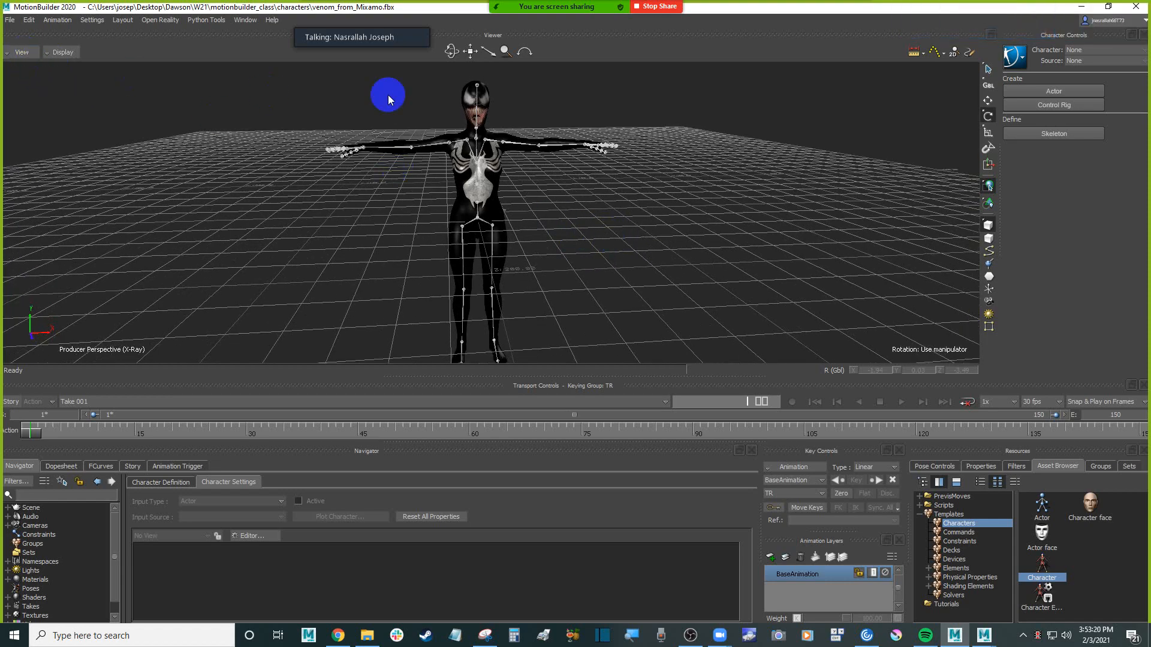
left_click_drag(451, 51, 453, 51)
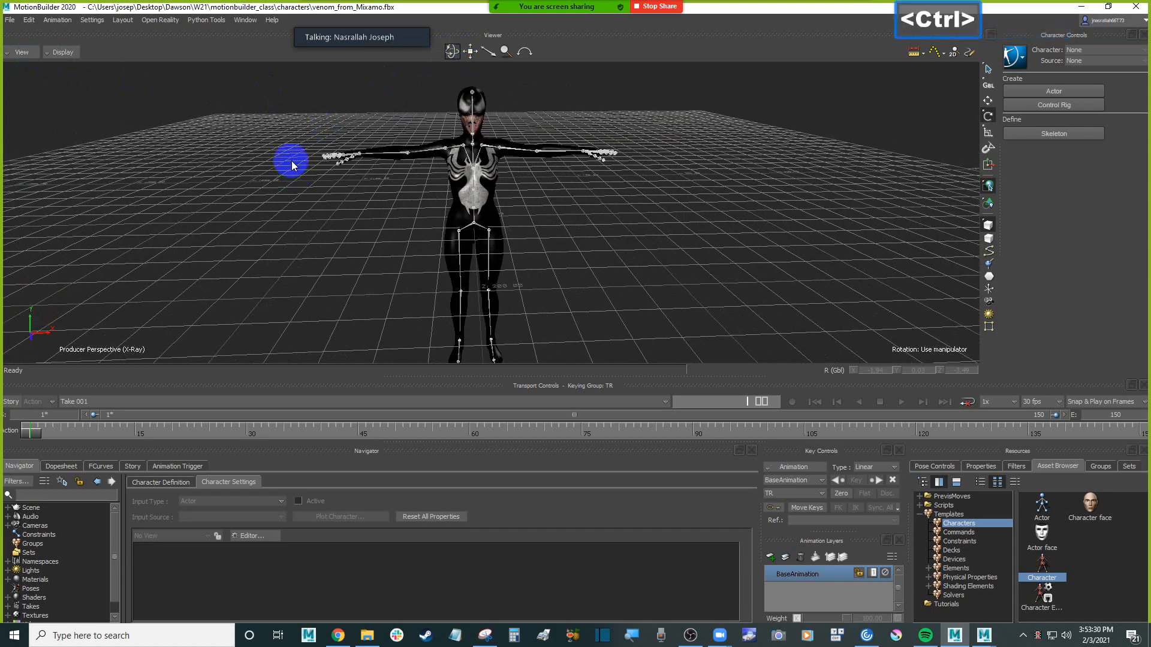
mouse_move(290, 169)
left_mouse_down("ctrl+shift")
mouse_move(313, 170)
mouse_move(290, 172)
left_mouse_up("ctrl+shift")
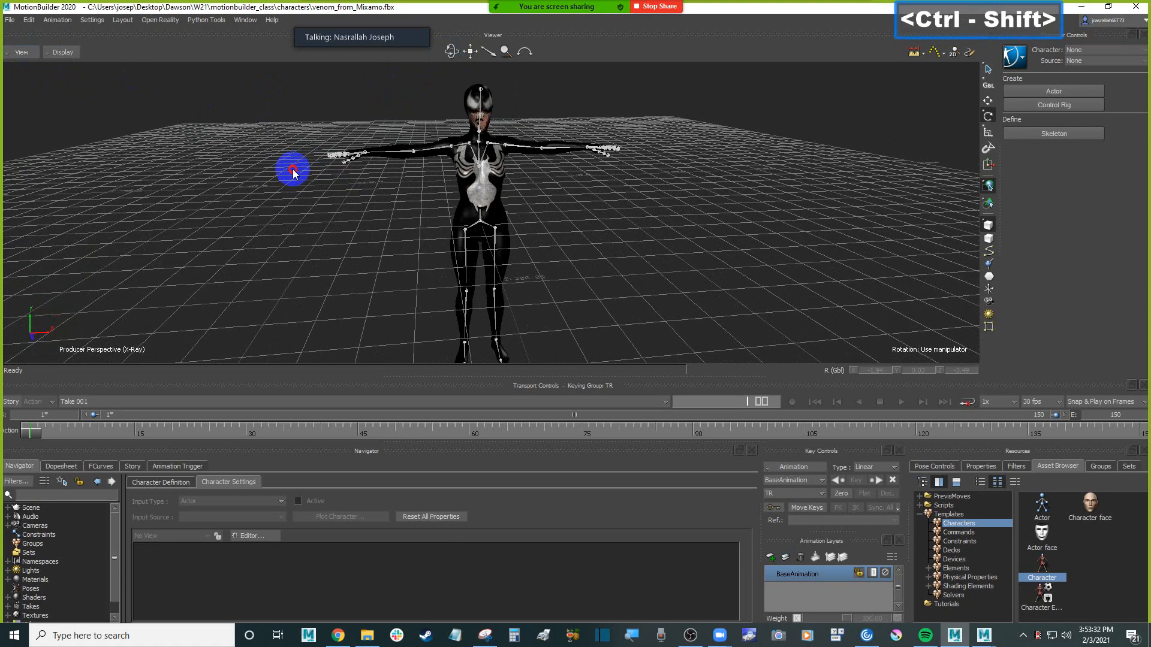
left_click_drag(472, 55, 329, 141)
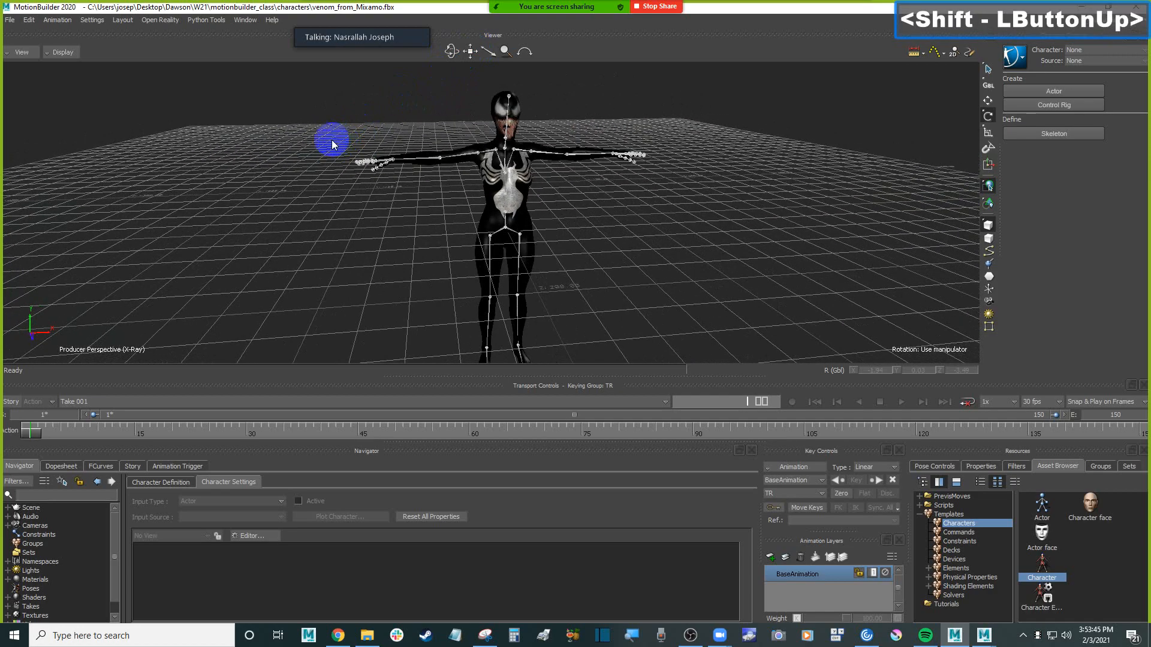
scroll(364, 146, "down", 2)
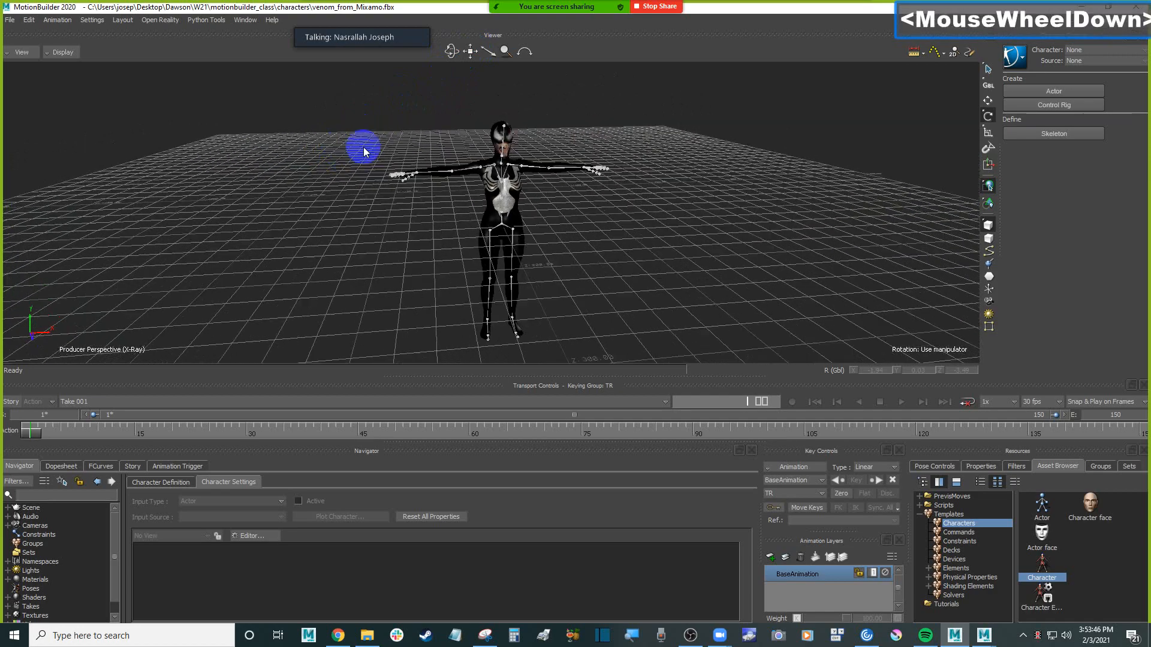
scroll(364, 146, "down", 3)
scroll(364, 146, "up", 6)
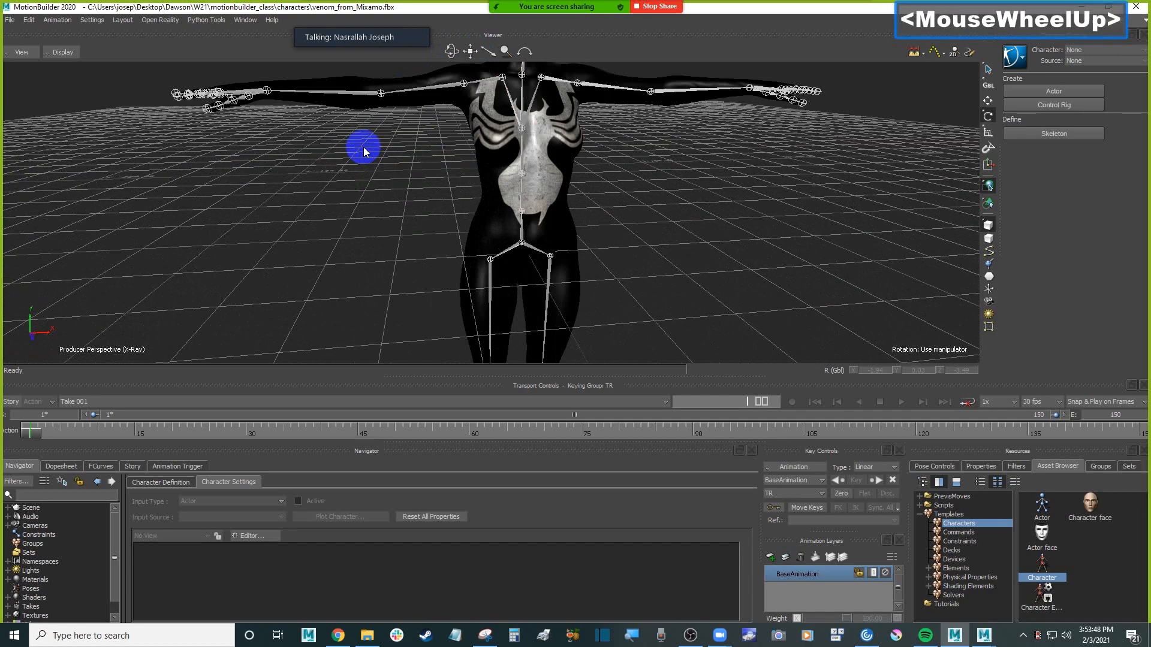
scroll(363, 147, "down", 5)
scroll(363, 146, "up", 1)
mouse_move(363, 146)
left_mouse_down("ctrl")
mouse_move(341, 139)
mouse_move(344, 153)
left_mouse_up("ctrl")
left_click_drag(344, 152, 342, 169, "shift")
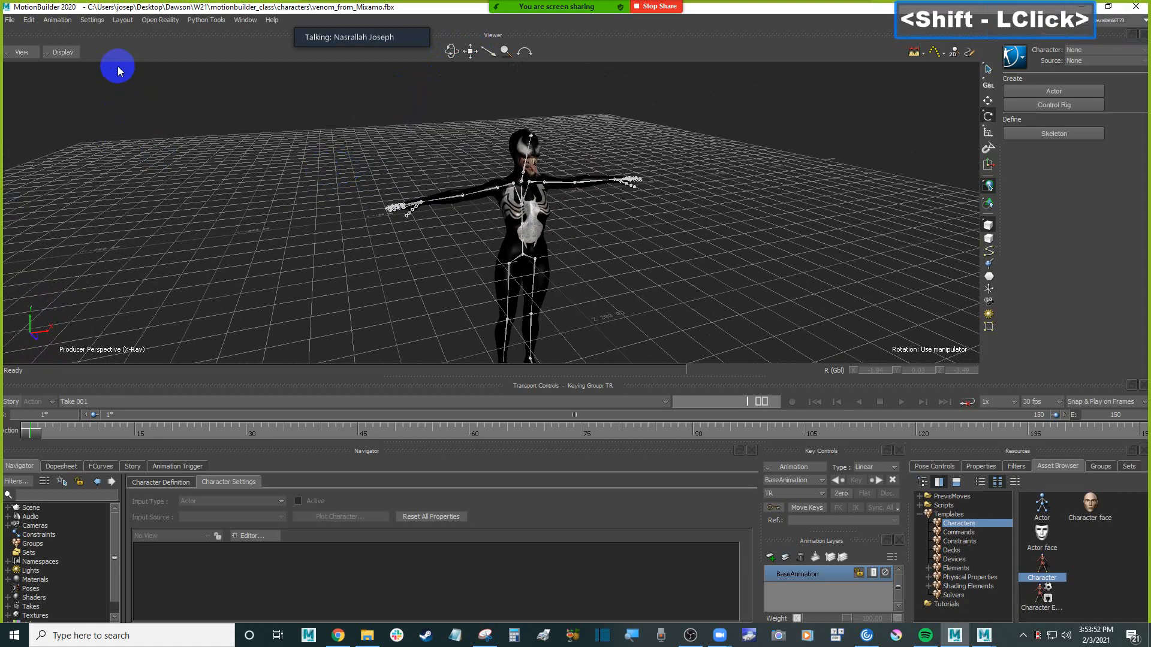
left_click(230, 110)
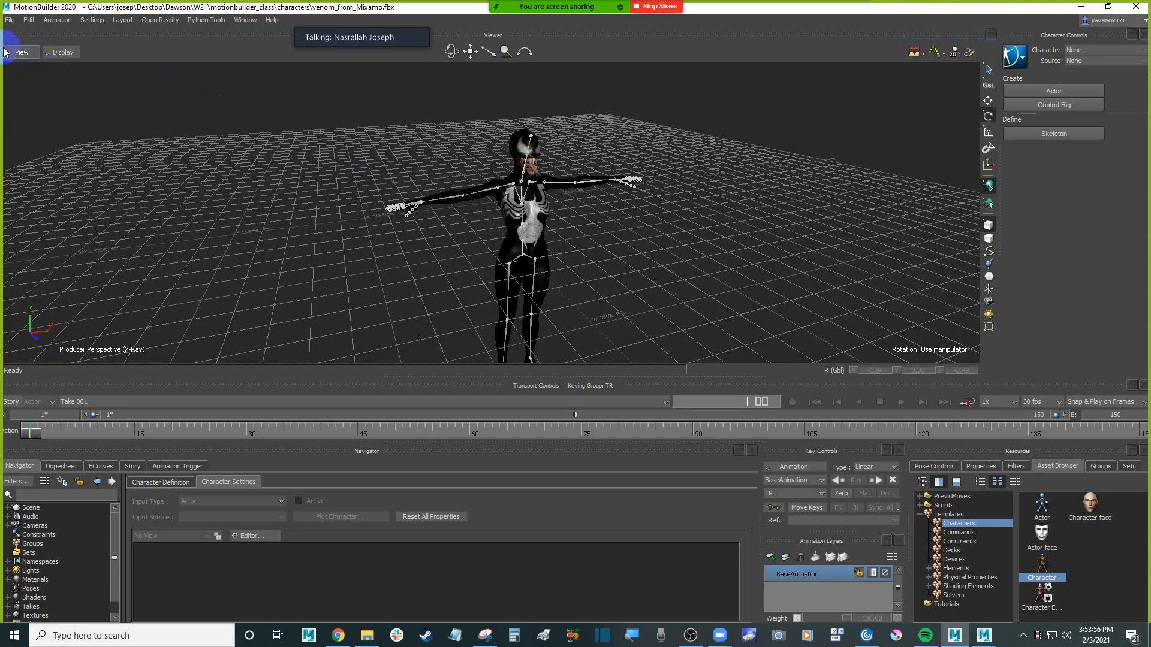
Expand the Scene hierarchy in the Navigator and inspect the venom mesh and the mixamorig:Hips skeleton with its child bones
left_click_drag(121, 544, 159, 544)
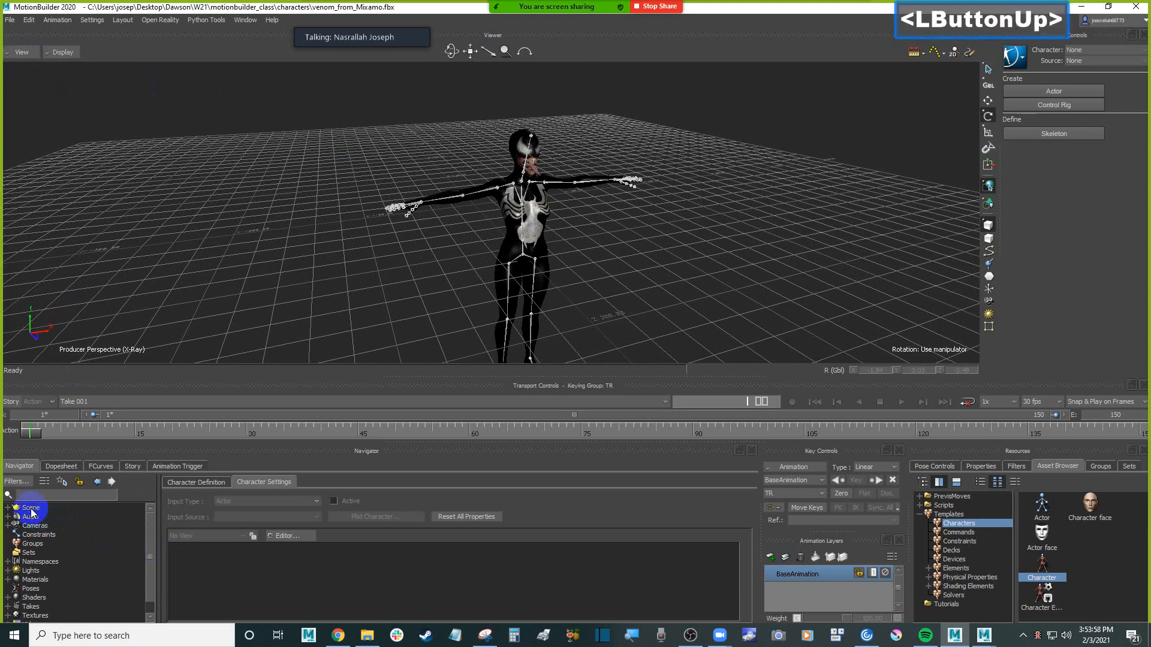
left_click(7, 508)
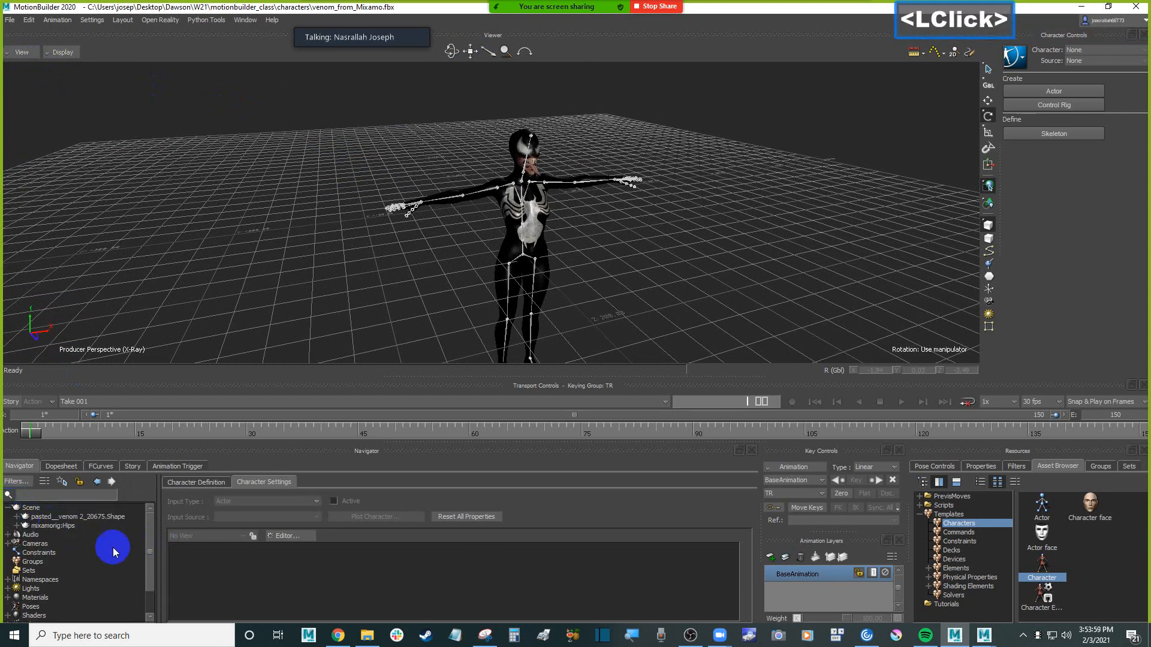
left_click(98, 517)
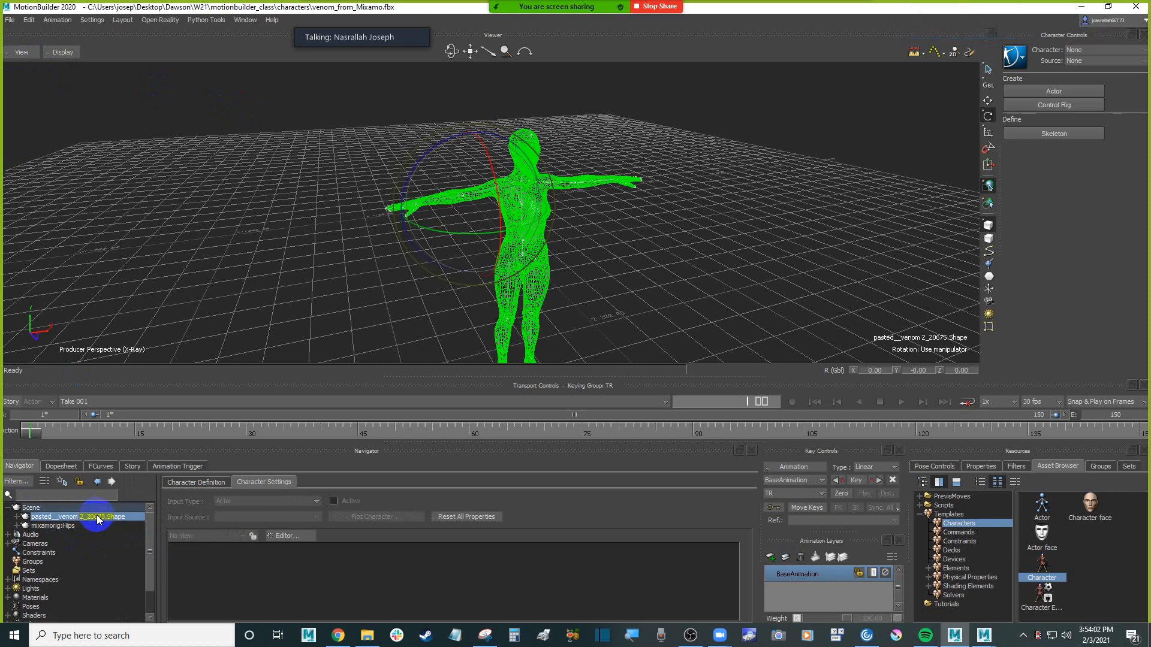
left_click(54, 525)
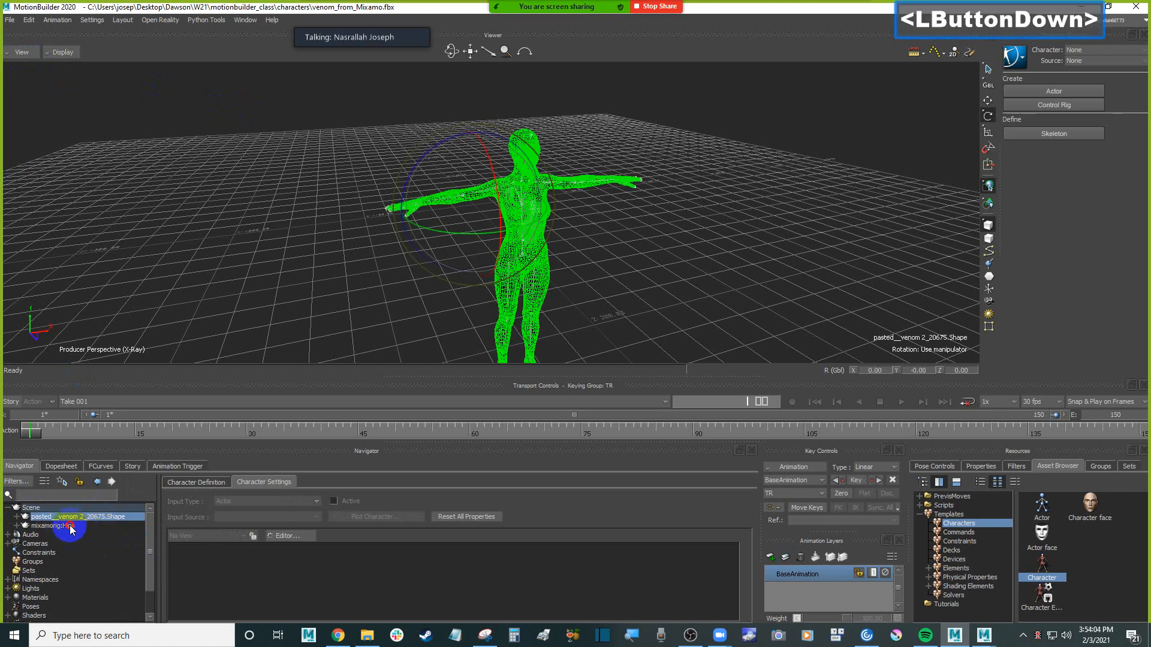
left_click(17, 526)
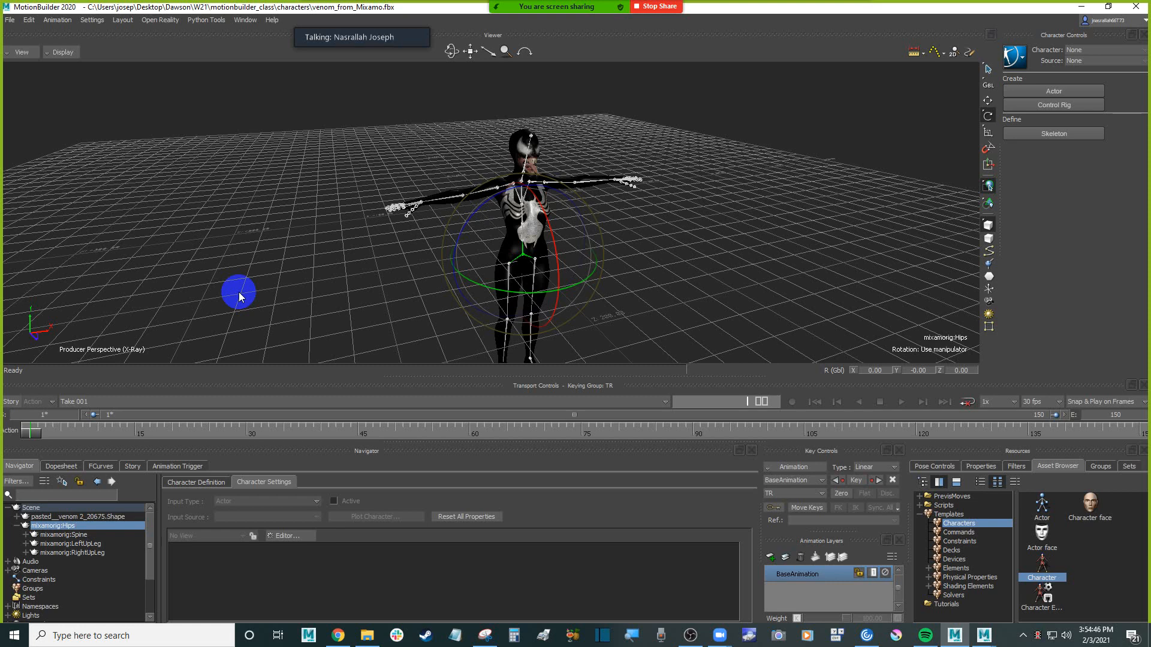
left_click(72, 527)
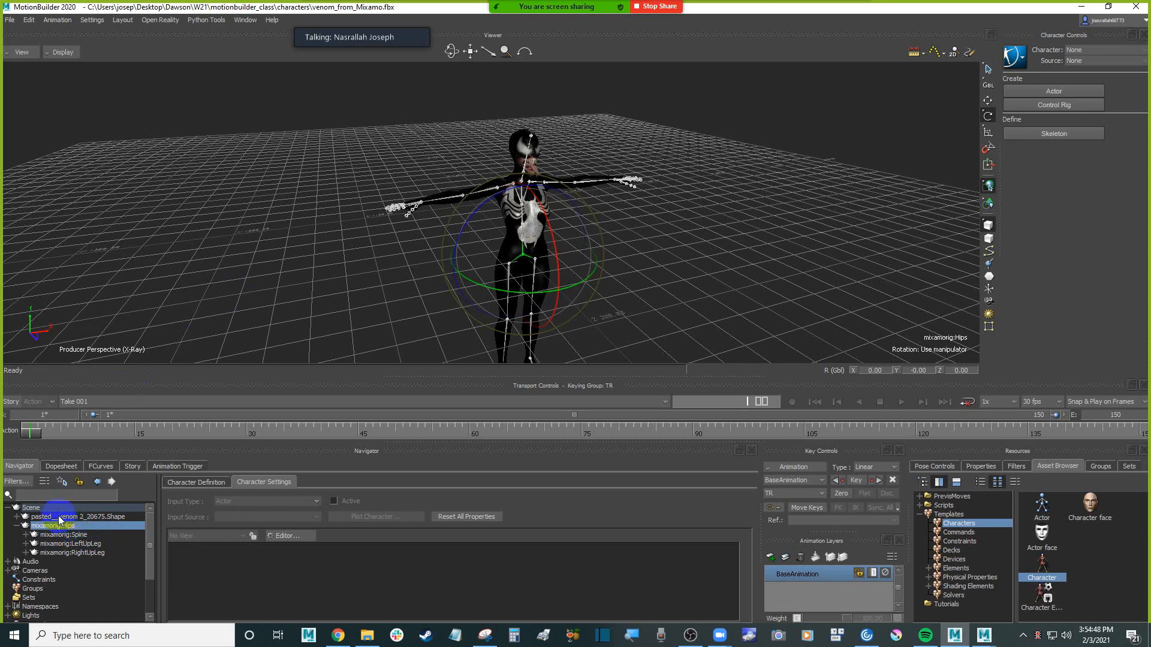
Deselect the hips, show the Elements templates as a list and add a Null to the scene beside the character
left_click_drag(606, 275, 674, 269, "ctrl+shift")
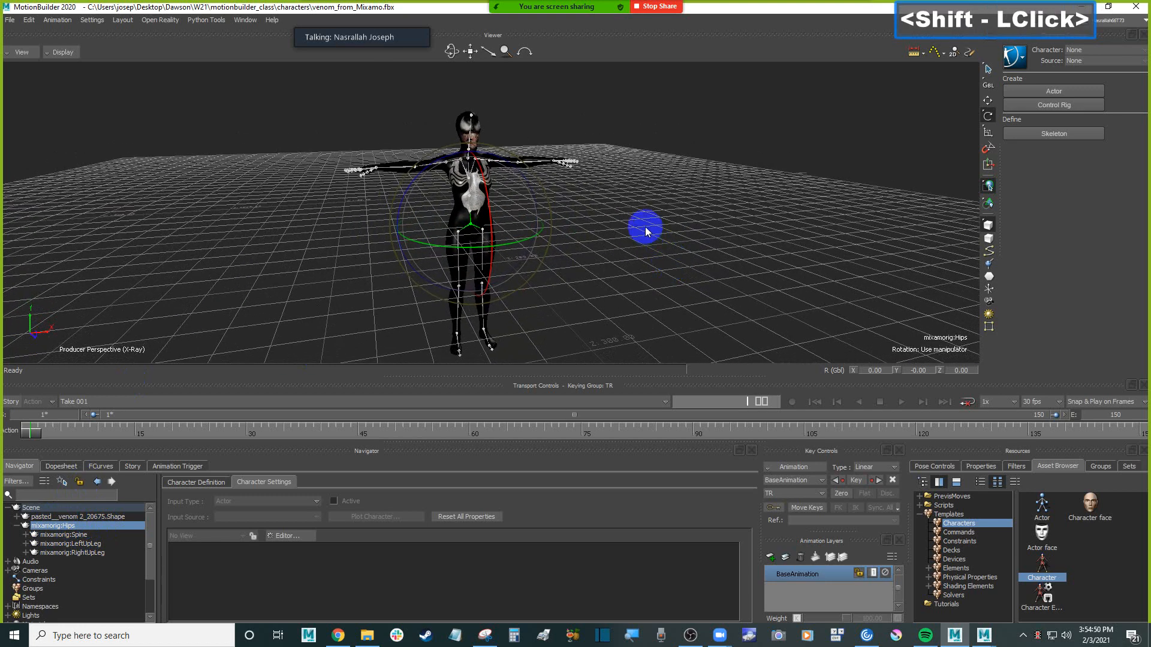
left_click(645, 228)
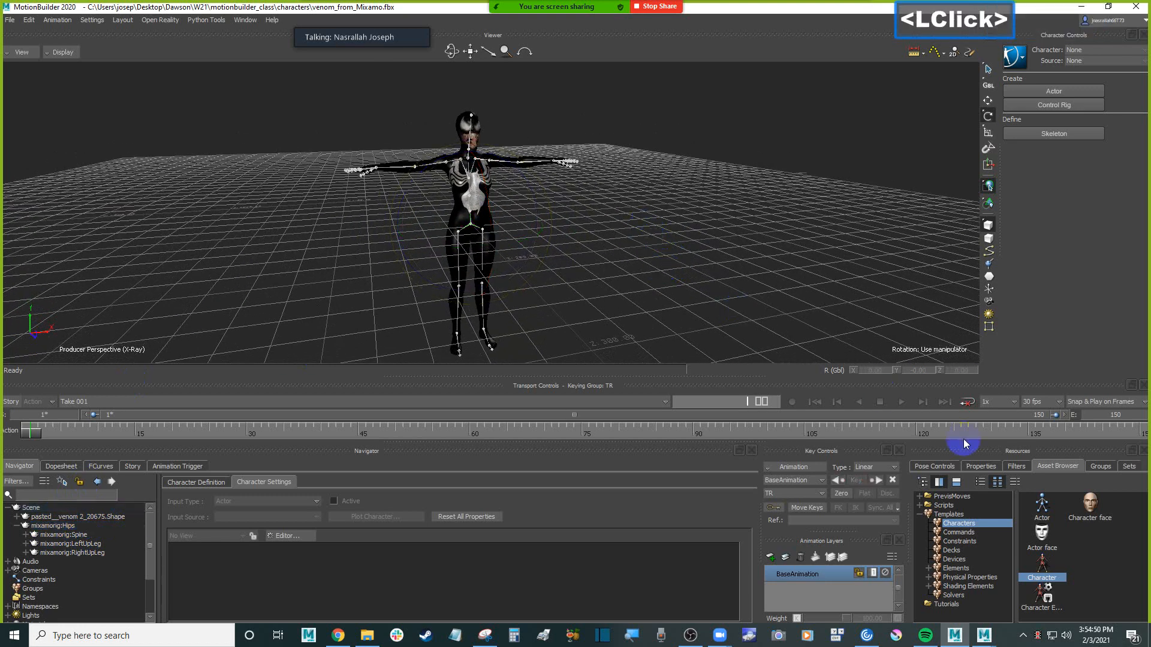
left_click(952, 515)
left_click(971, 569)
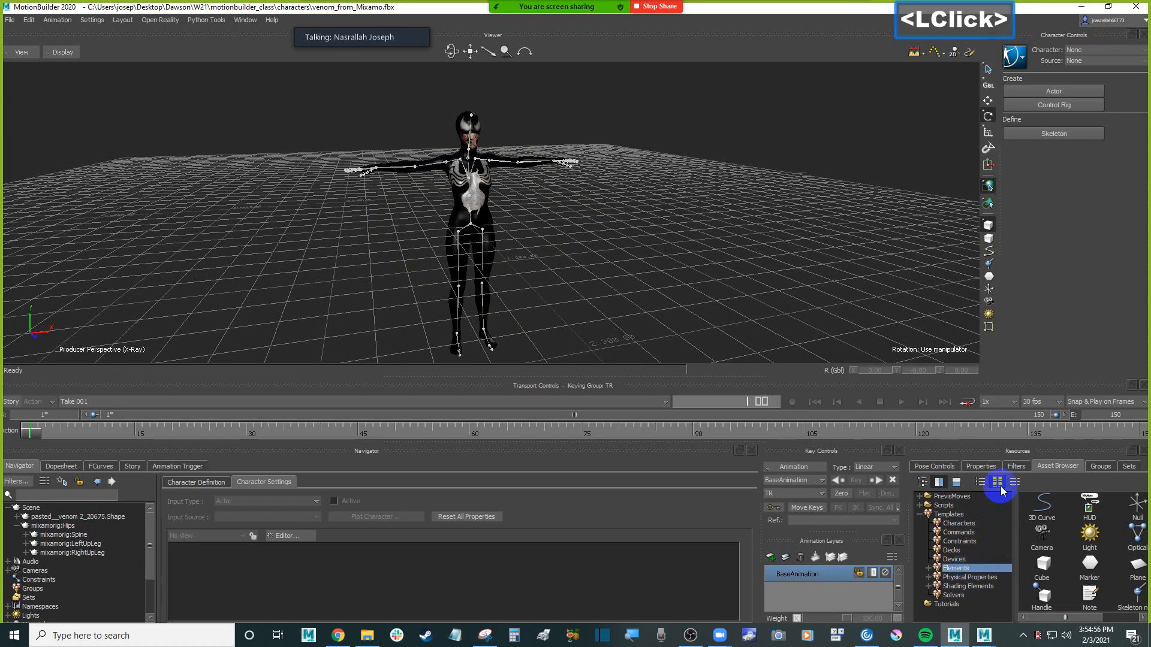
left_click(980, 482)
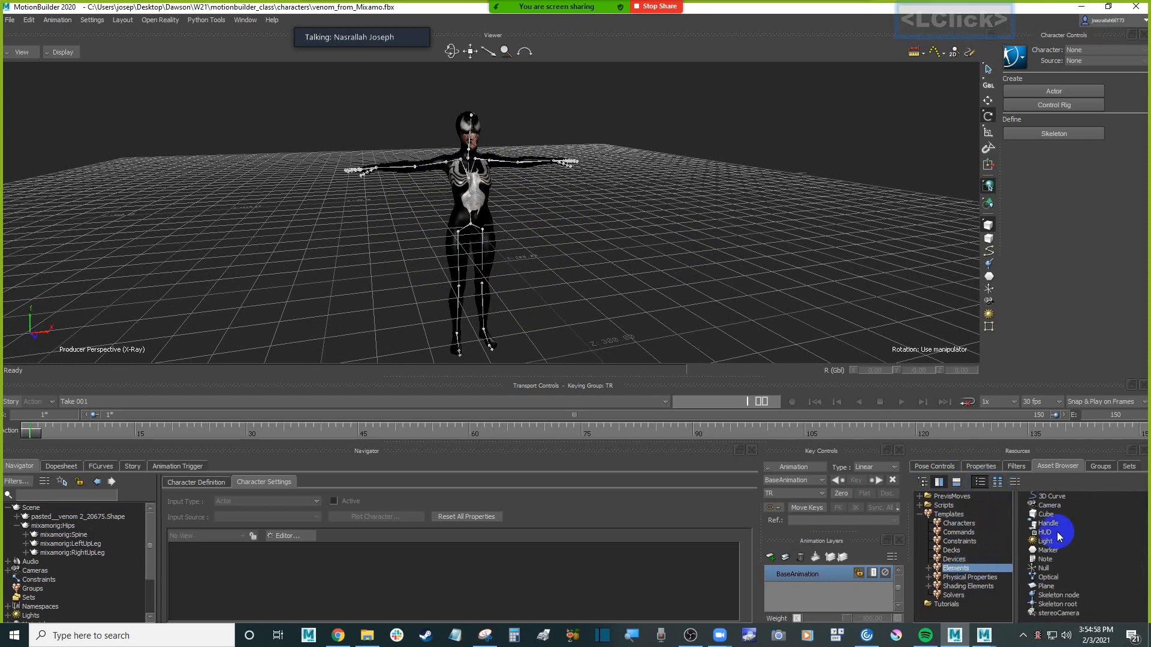
left_click(1050, 568)
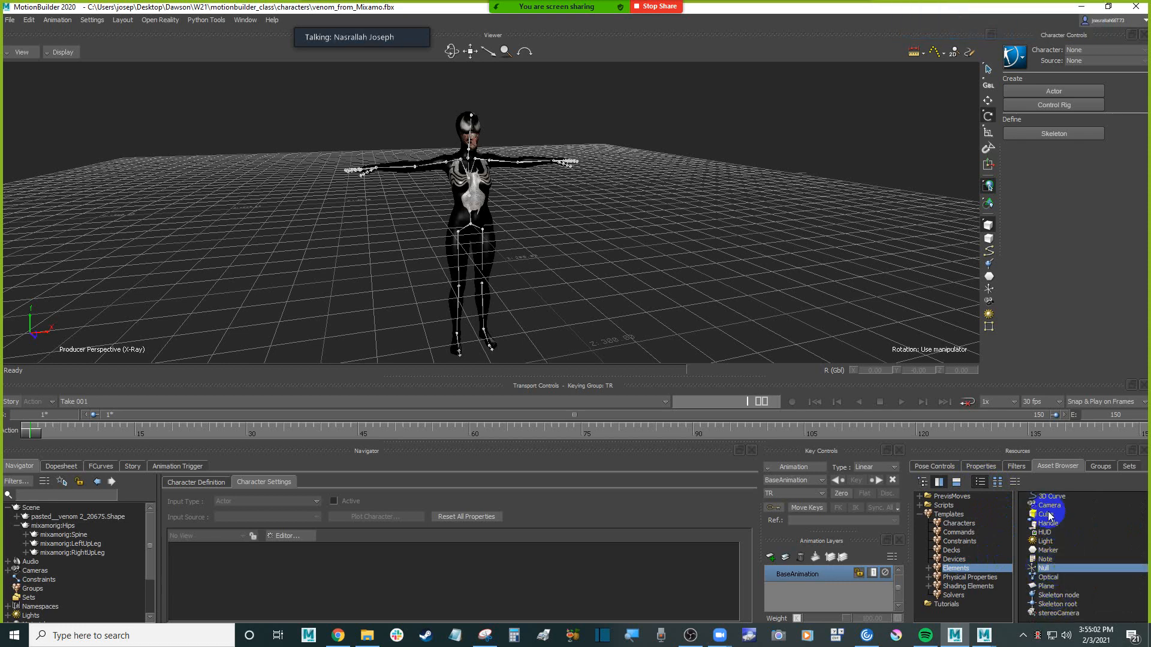
left_click_drag(1052, 568, 614, 242)
mouse_move(769, 232)
left_mouse_down("ctrl")
mouse_move(773, 257)
mouse_move(773, 246)
left_mouse_up("ctrl")
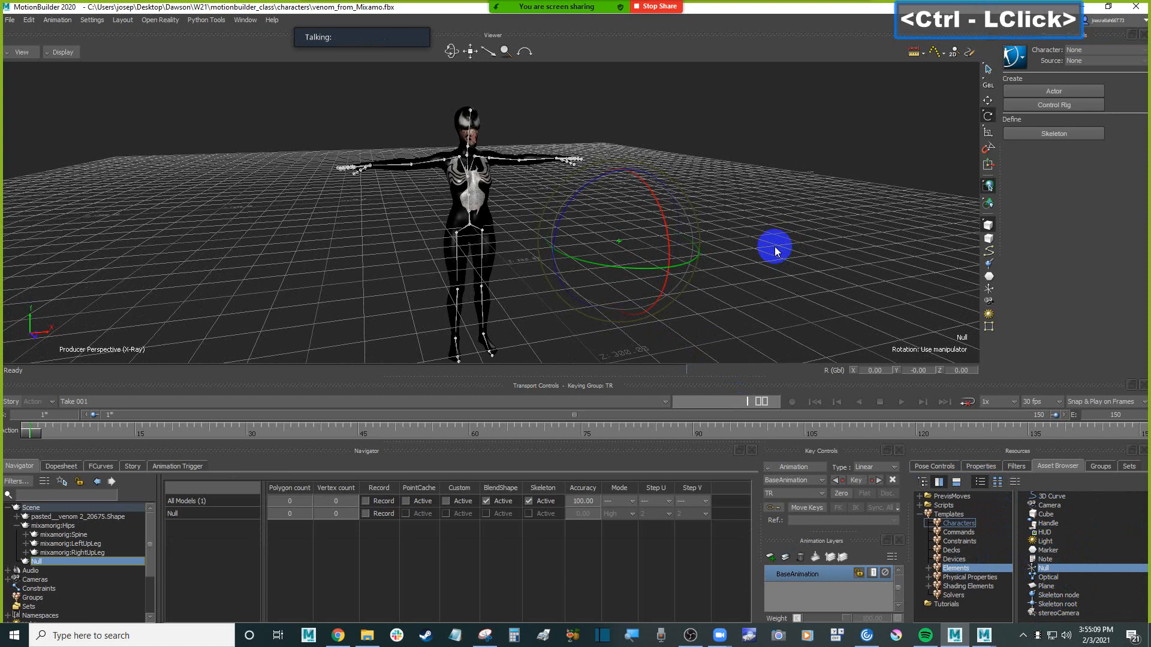
left_click(24, 53)
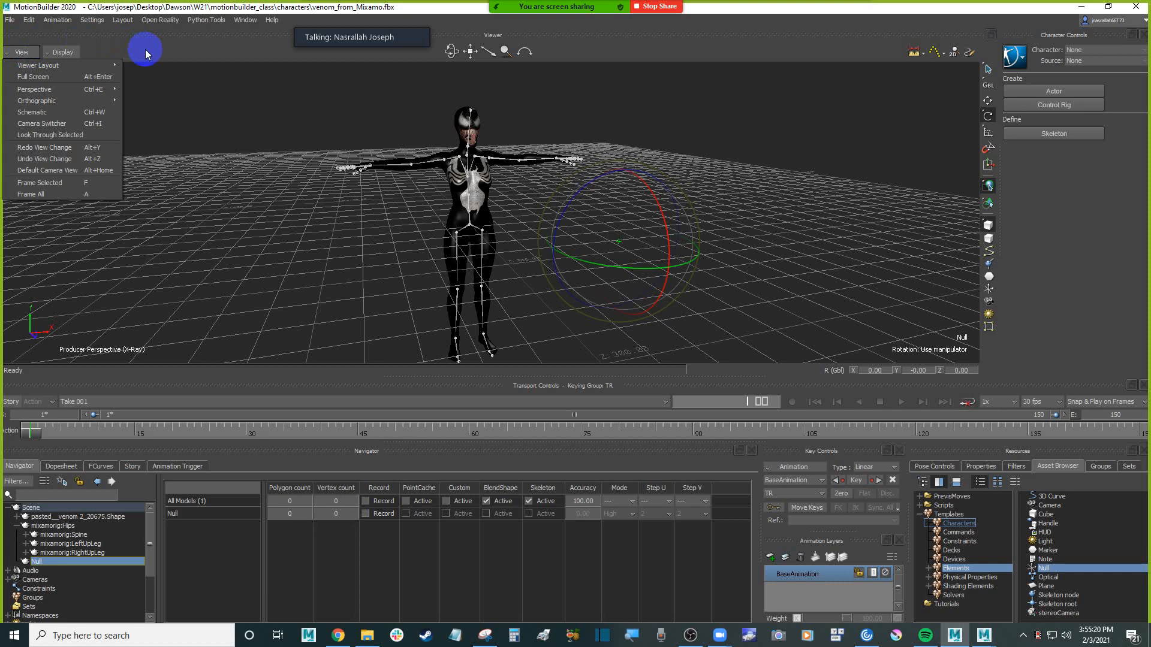
left_click(178, 50)
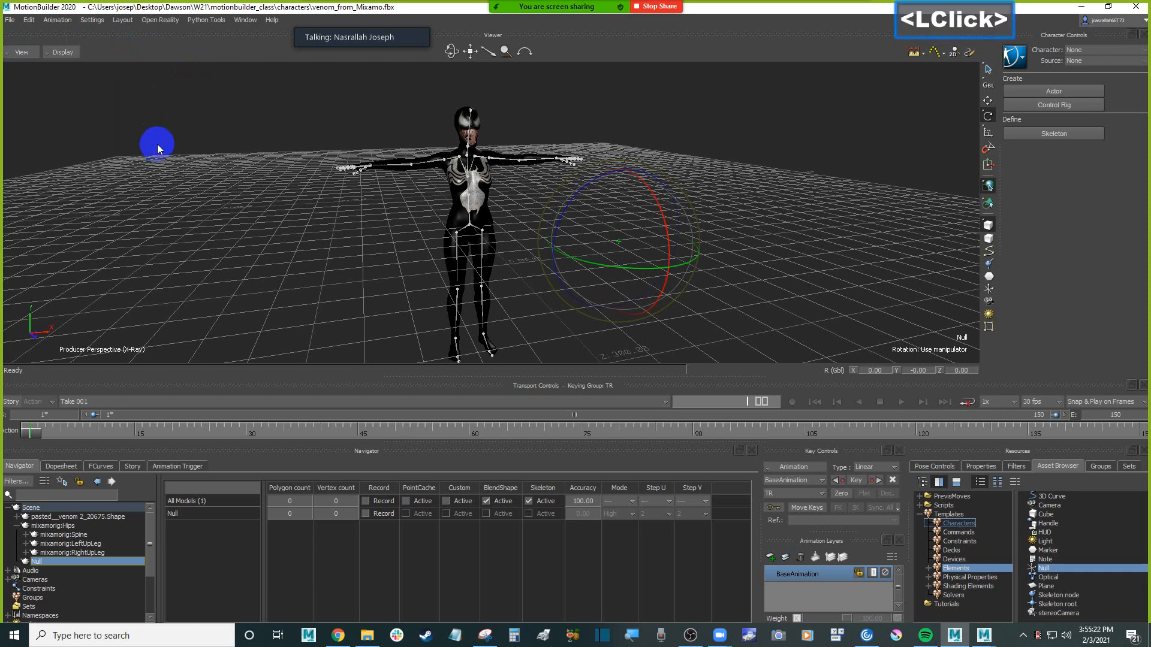
mouse_move(143, 136)
left_mouse_down("ctrl")
mouse_move(131, 135)
mouse_move(165, 134)
left_mouse_up("ctrl")
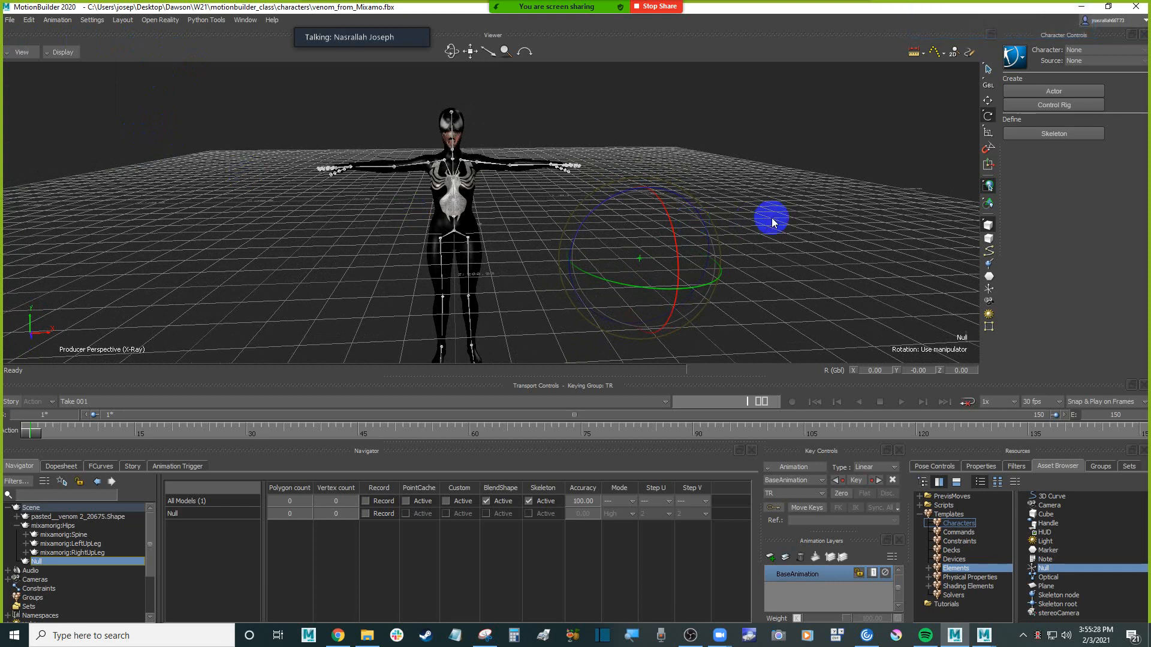
Set the Null's global translation to 0 on the X, Y and Z axes
left_click(787, 232)
key("t")
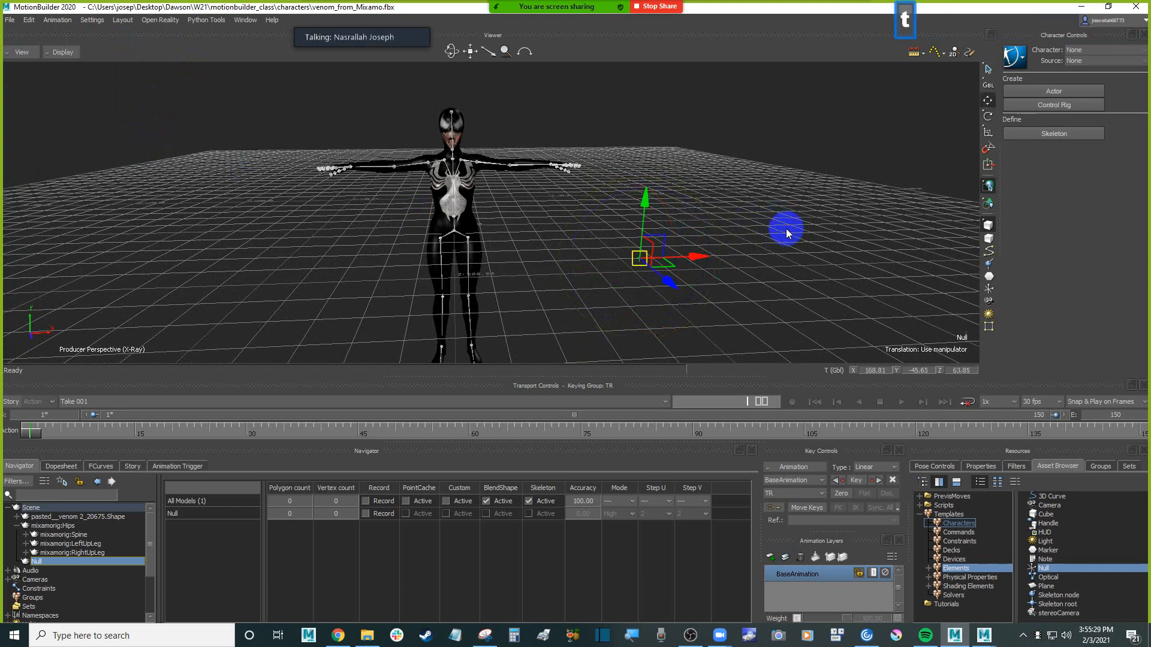
double_click(883, 371)
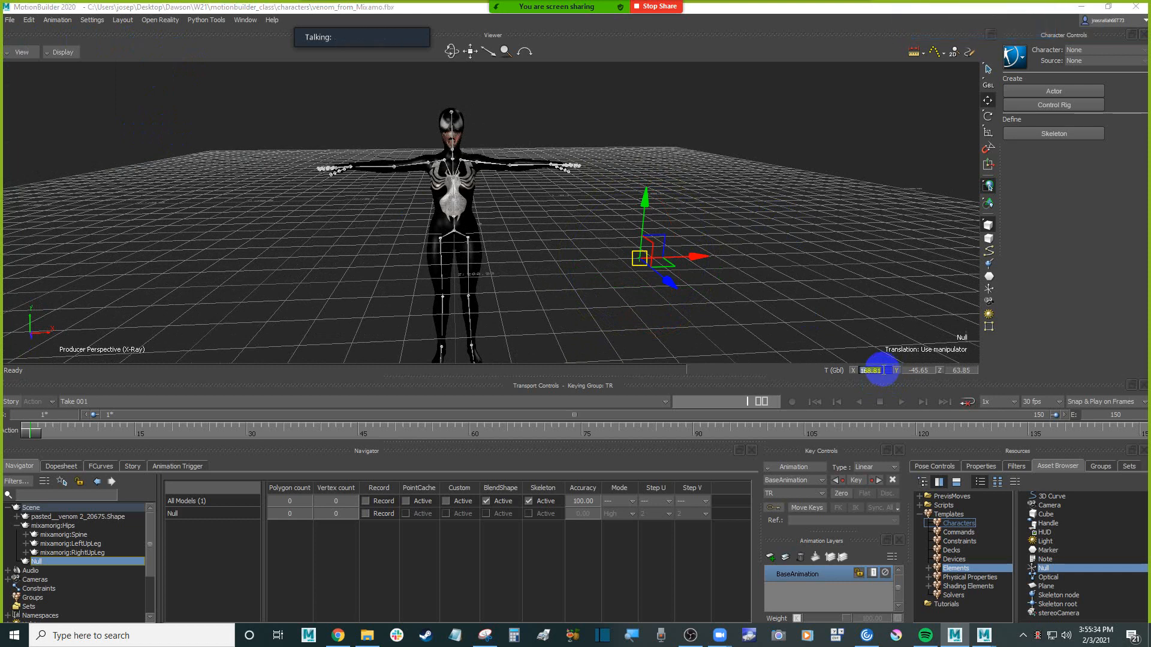
type("0")
key("Return")
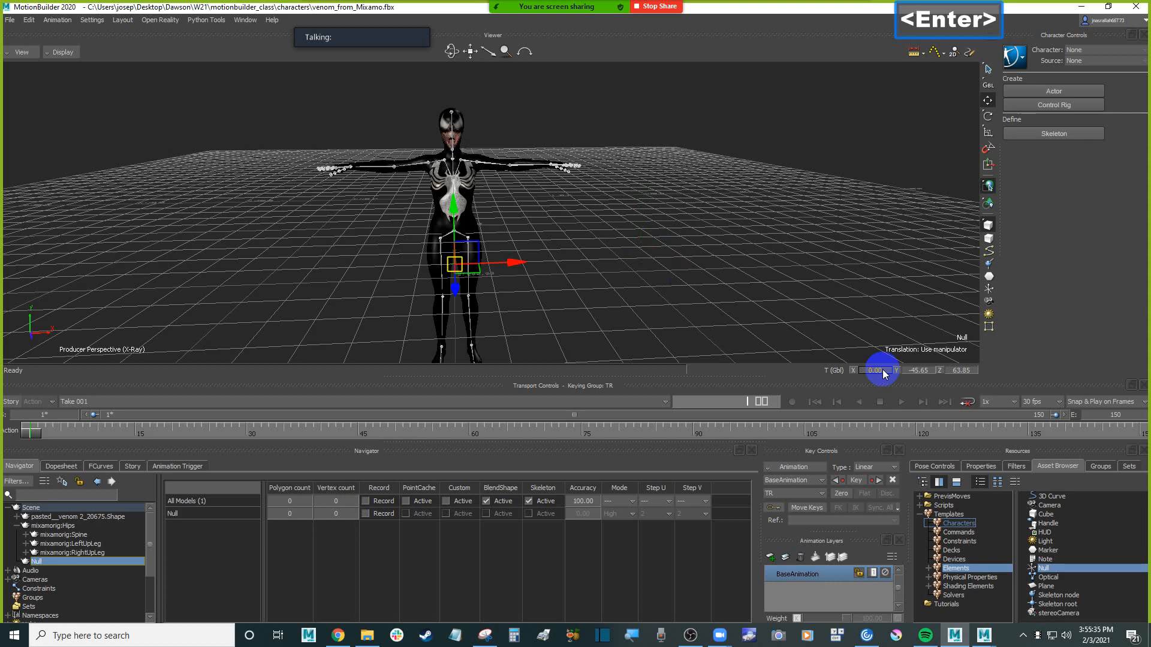
double_click(924, 371)
type("0")
key("Return")
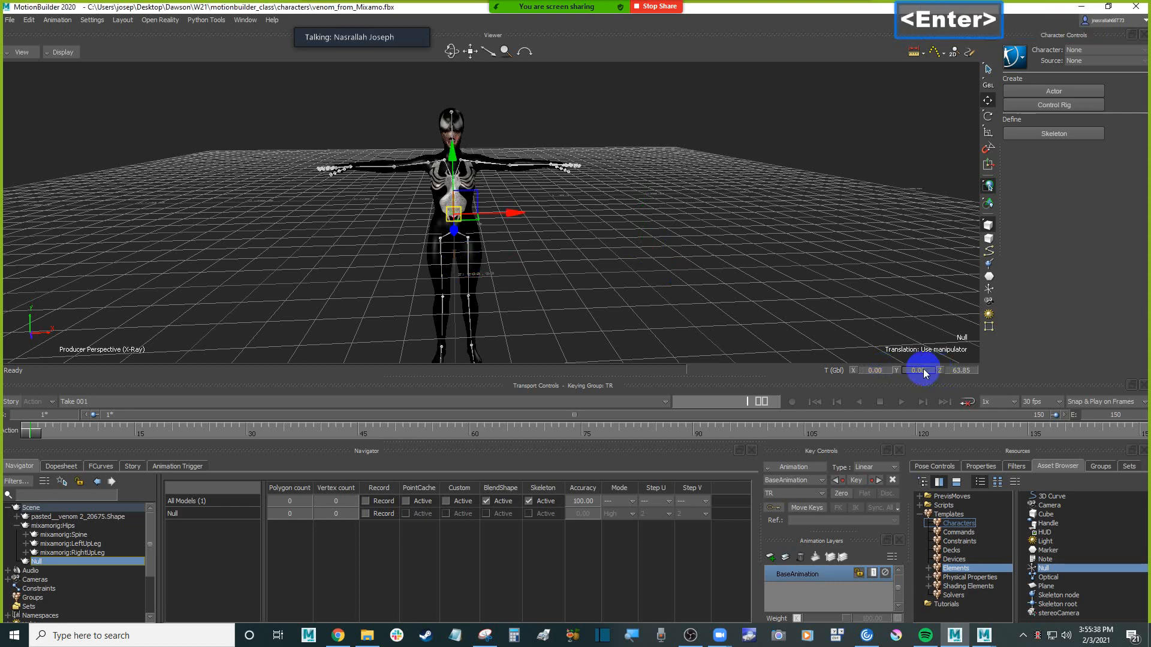
double_click(962, 370)
type("0")
key("Return")
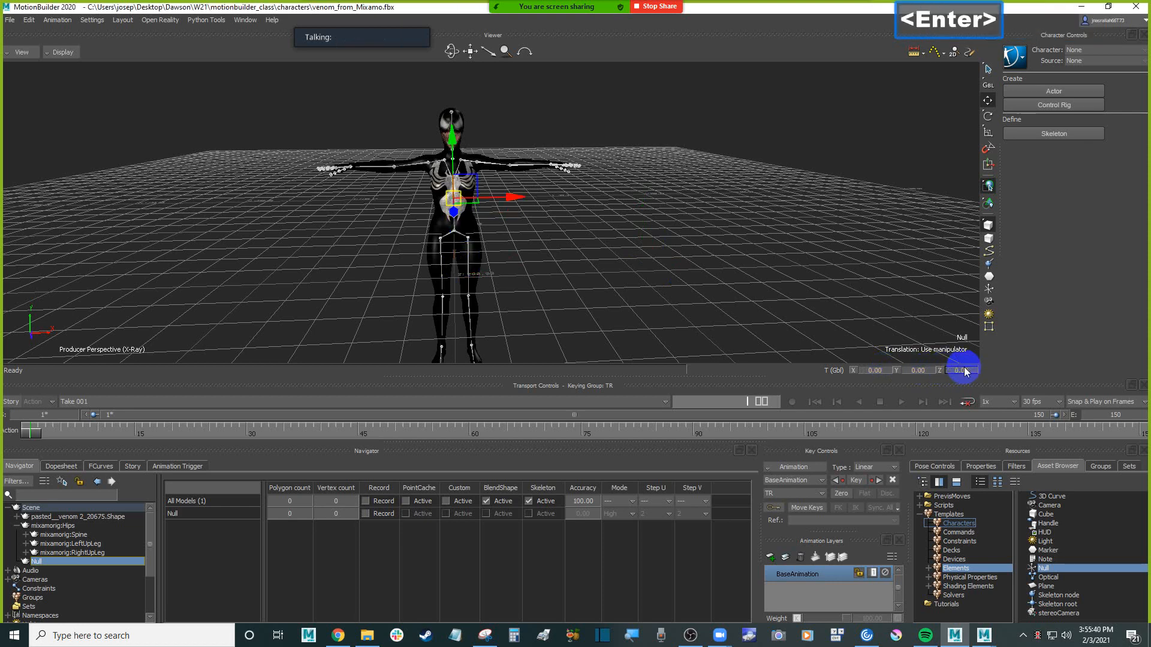
Check the Null's global rotation values with the rotation manipulator active
left_click_drag(717, 136, 714, 190, "ctrl+shift")
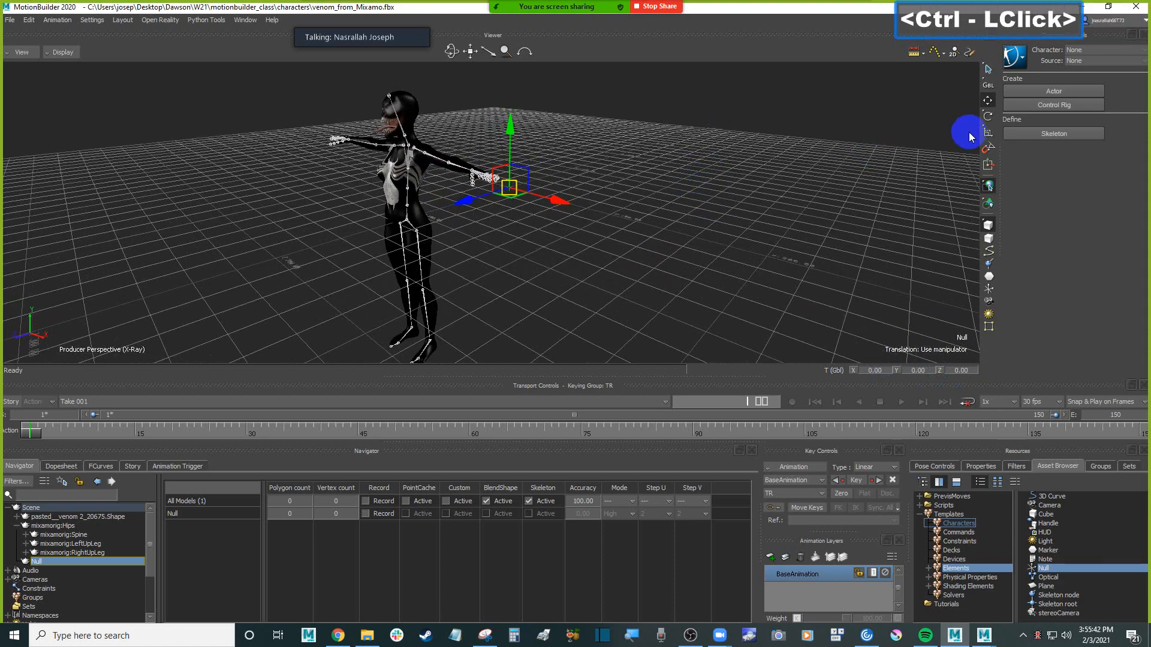
left_click(988, 117)
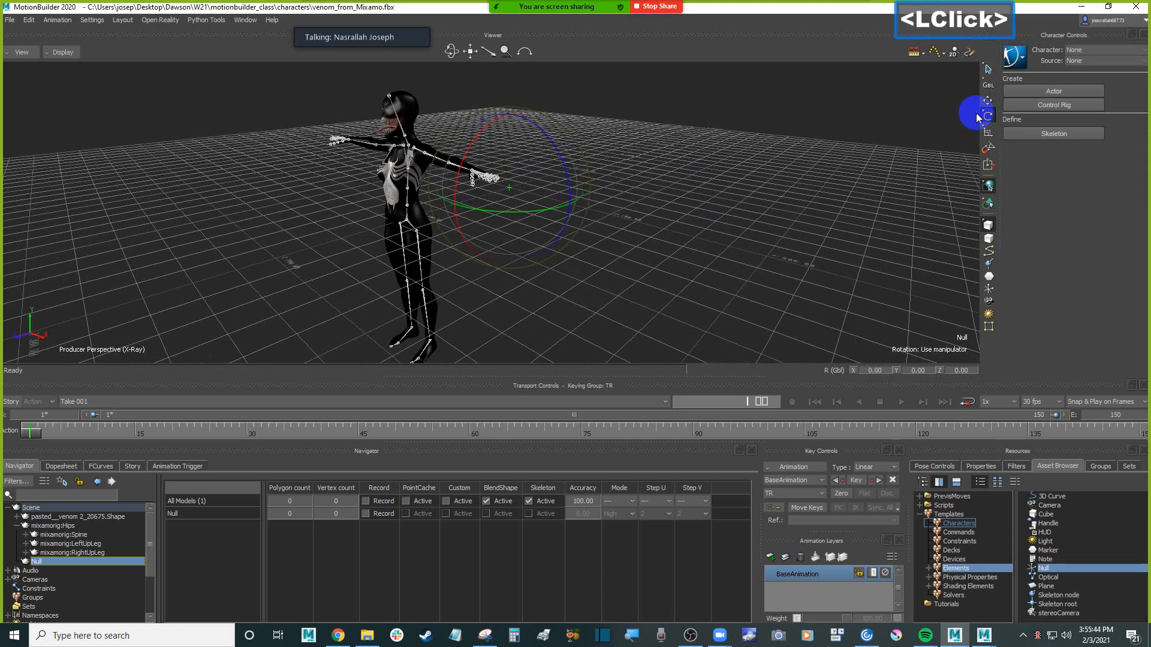
left_click_drag(624, 221, 687, 219, "ctrl")
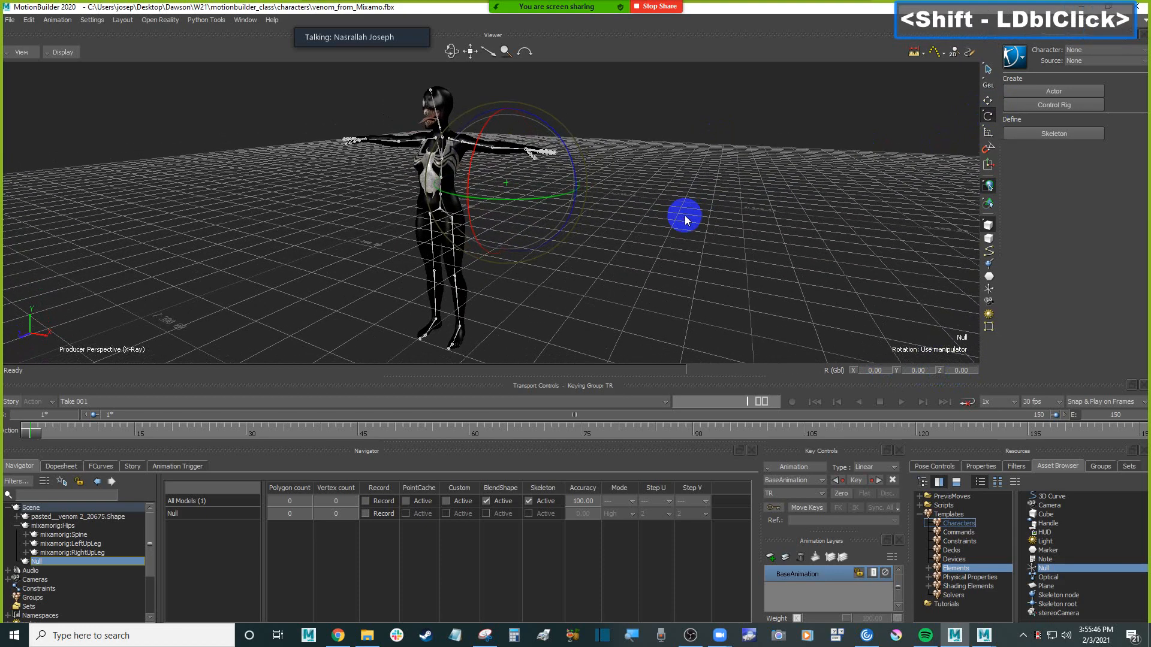
left_click(235, 252)
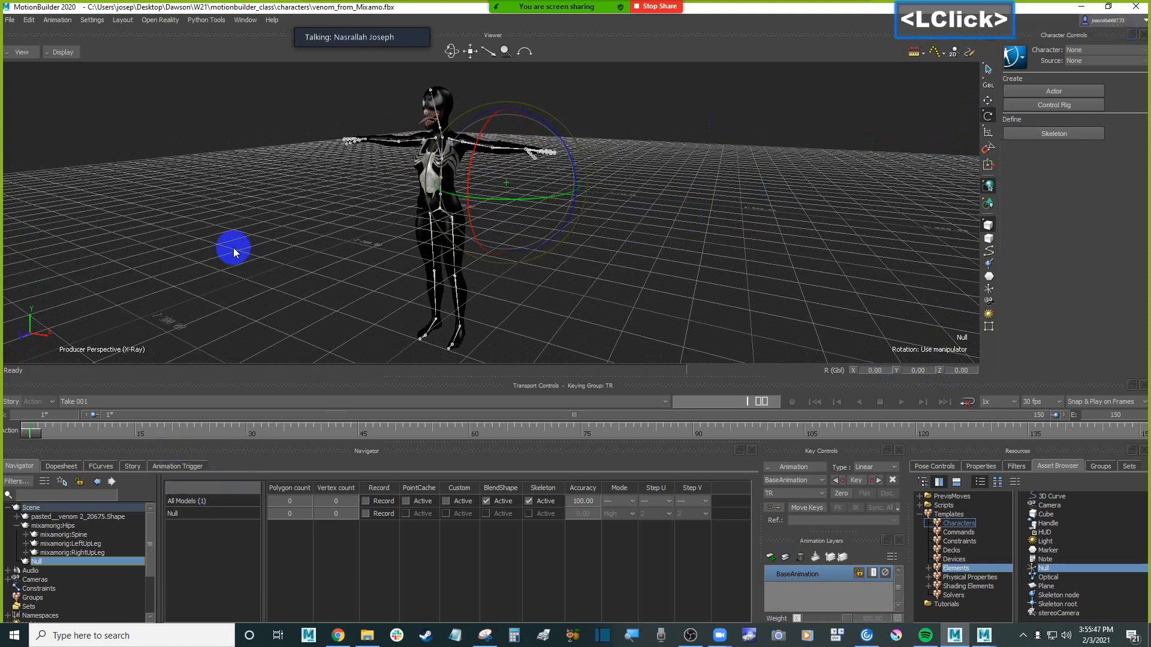
Switch the viewer to the Schematic view and inspect the venom mesh, mixamorig:Hips and Null nodes
left_click(22, 53)
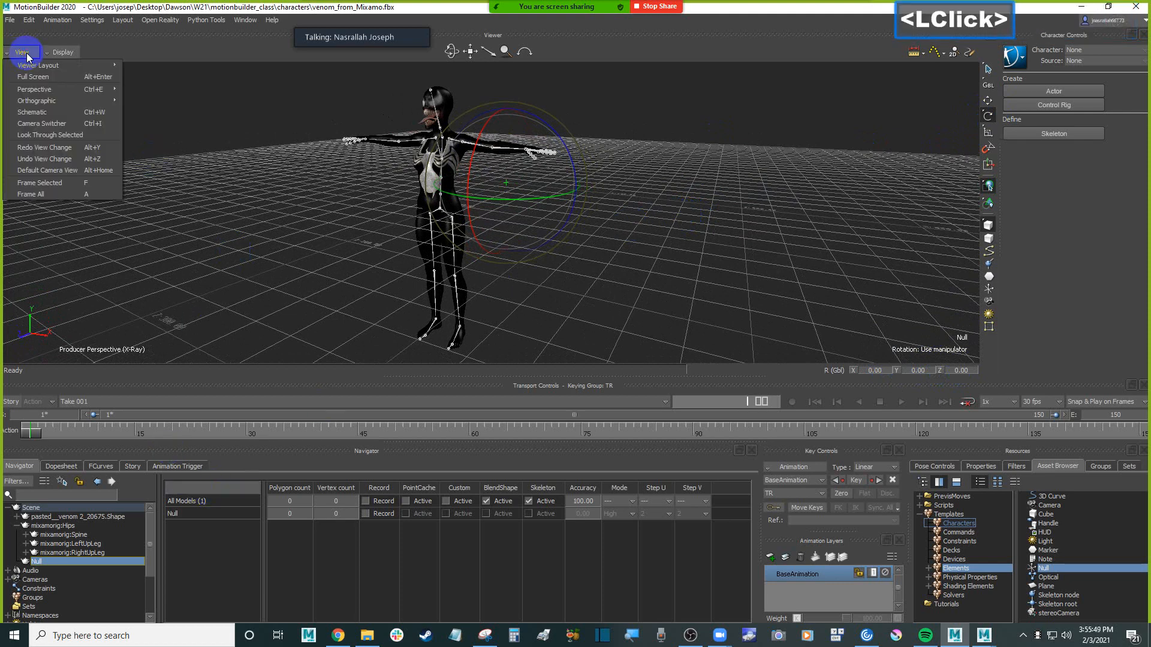
left_click(45, 112)
left_click_drag(389, 138, 501, 201, "ctrl")
left_click_drag(422, 188, 422, 160, "ctrl")
left_click(379, 125)
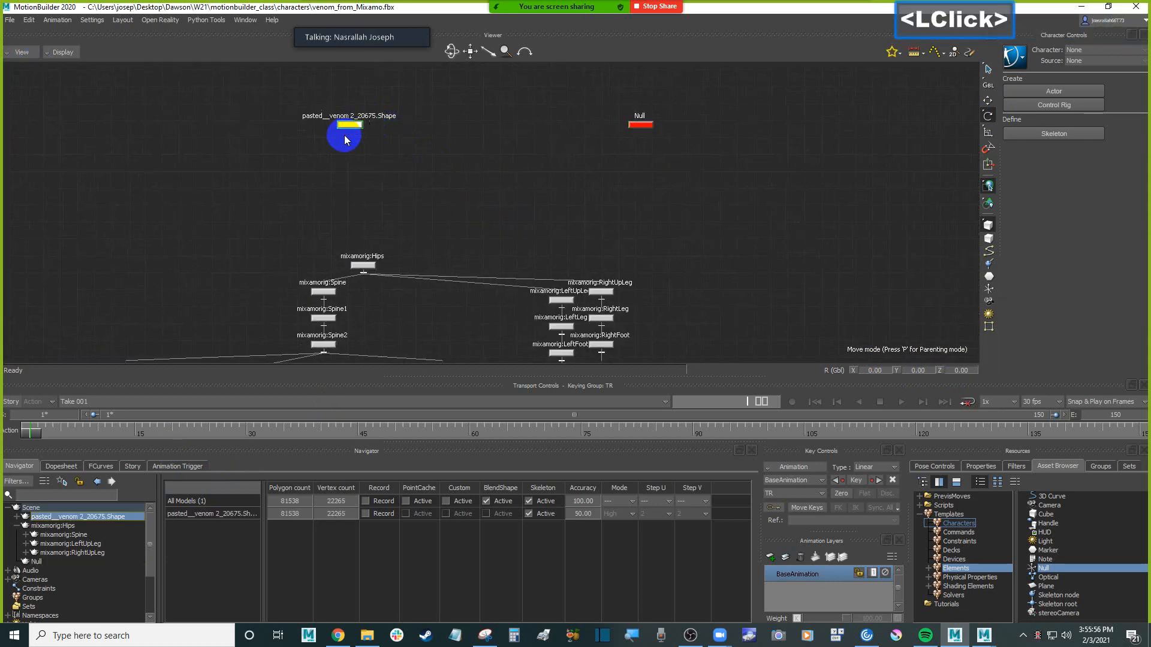
left_click_drag(380, 264, 608, 217, "shift")
left_click(534, 130)
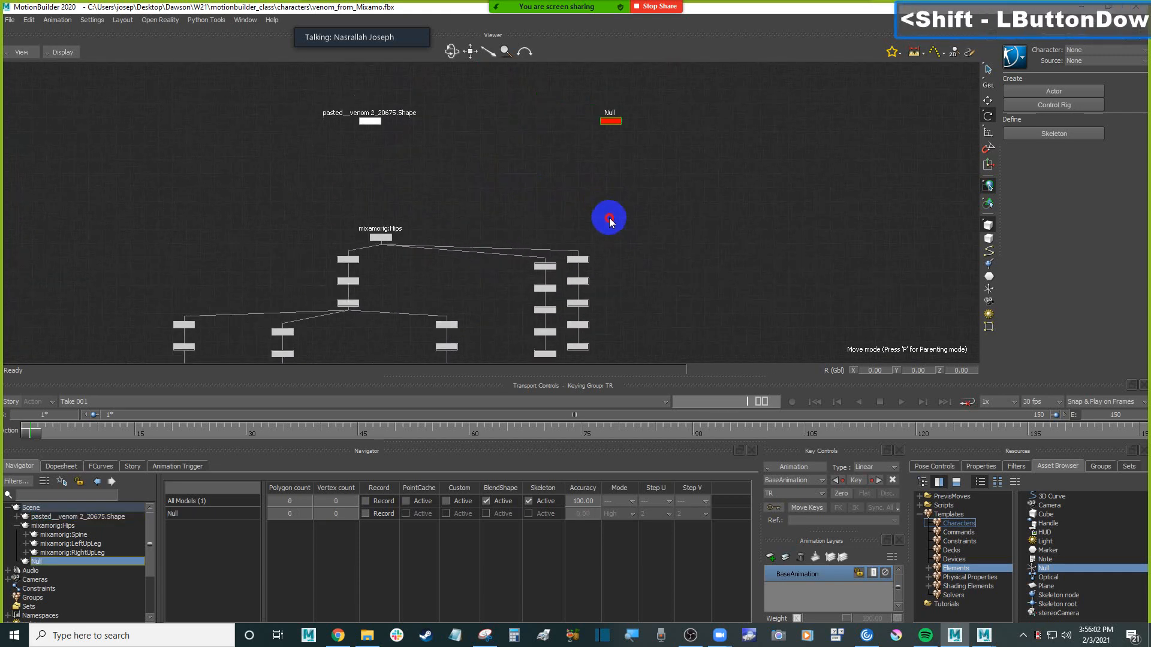
Parent the mixamorig:Hips node to the Null in the Schematic view
left_click(440, 220)
left_click(381, 238)
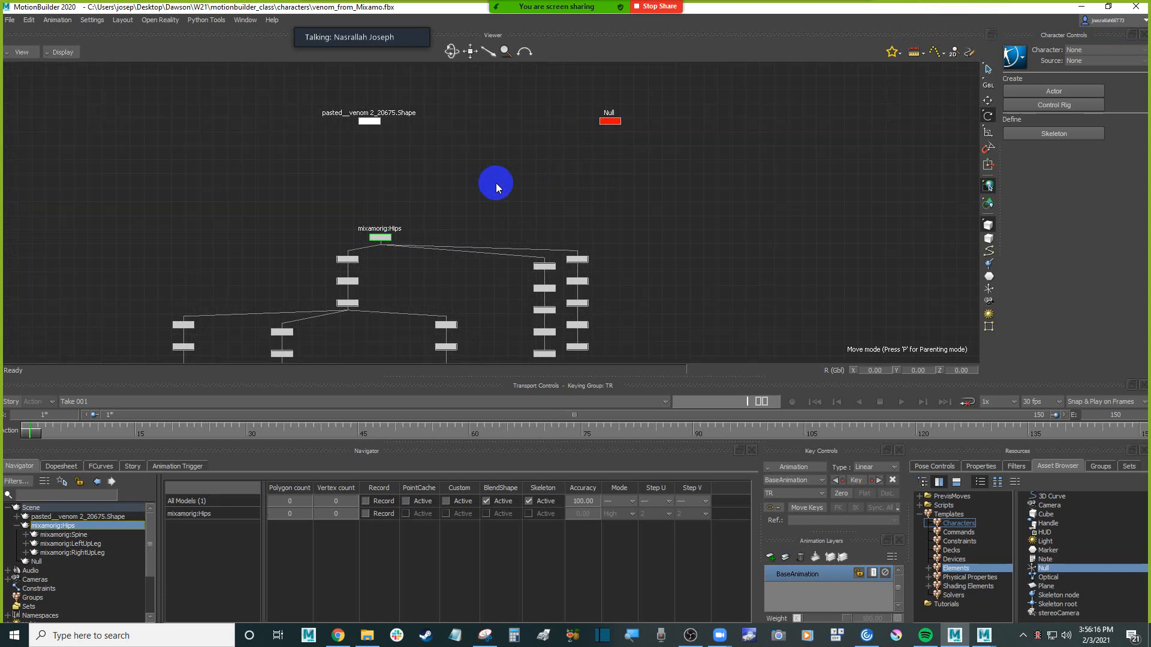
key("alt")
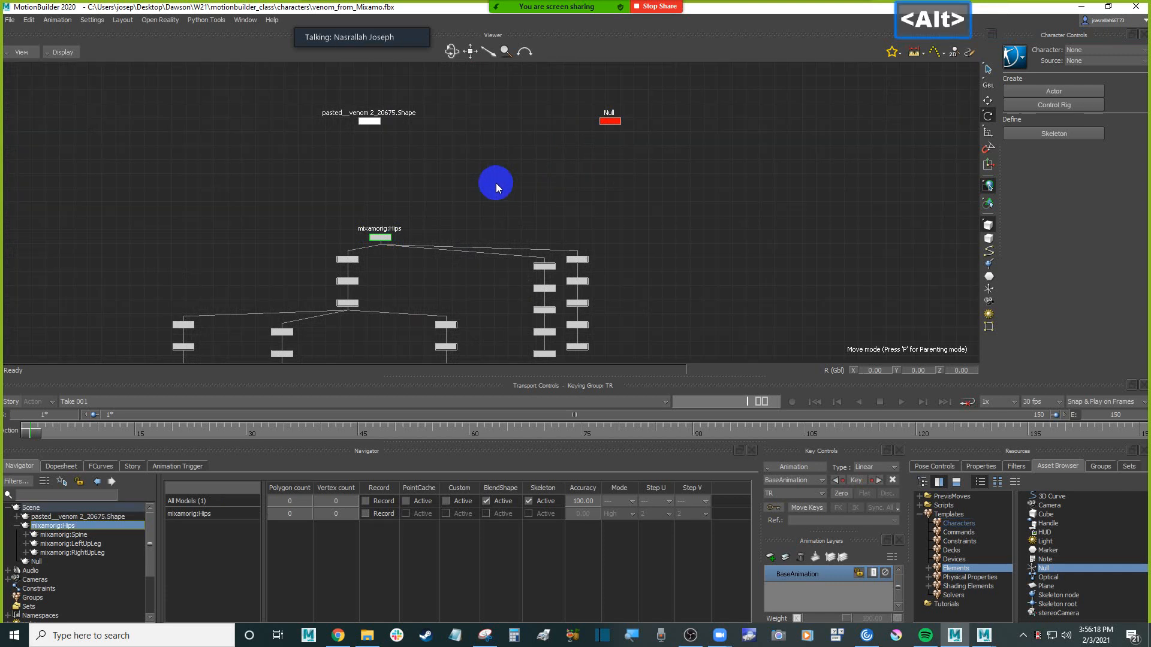
left_click(512, 176, "alt")
left_click_drag(512, 176, 621, 125, "alt")
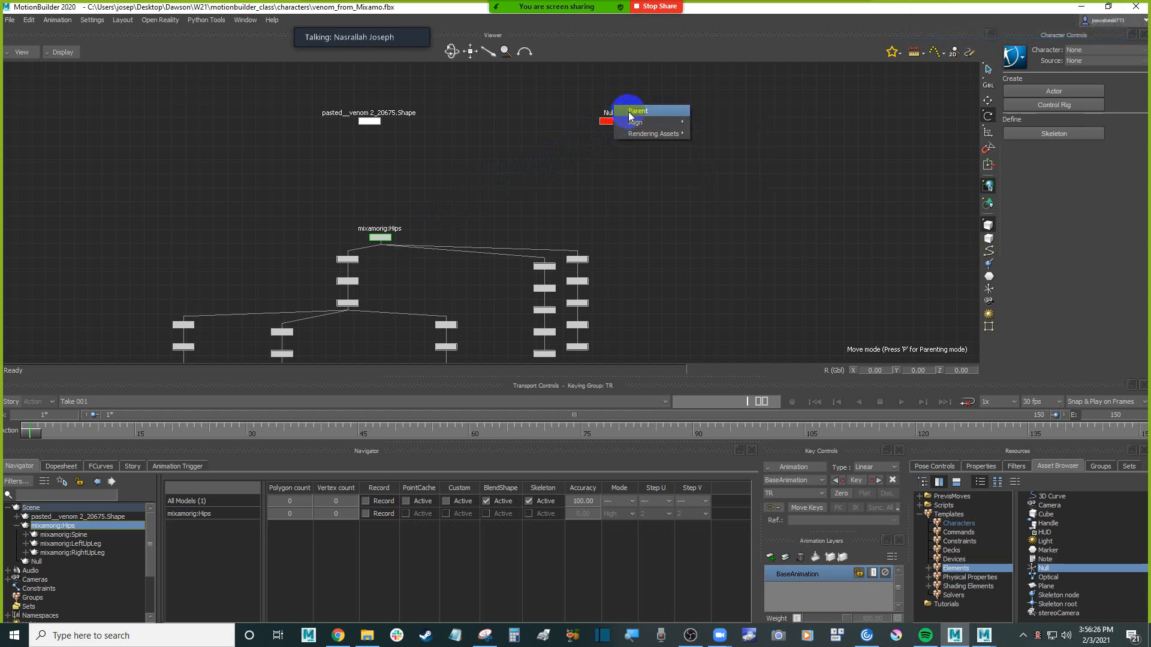
left_click(633, 112)
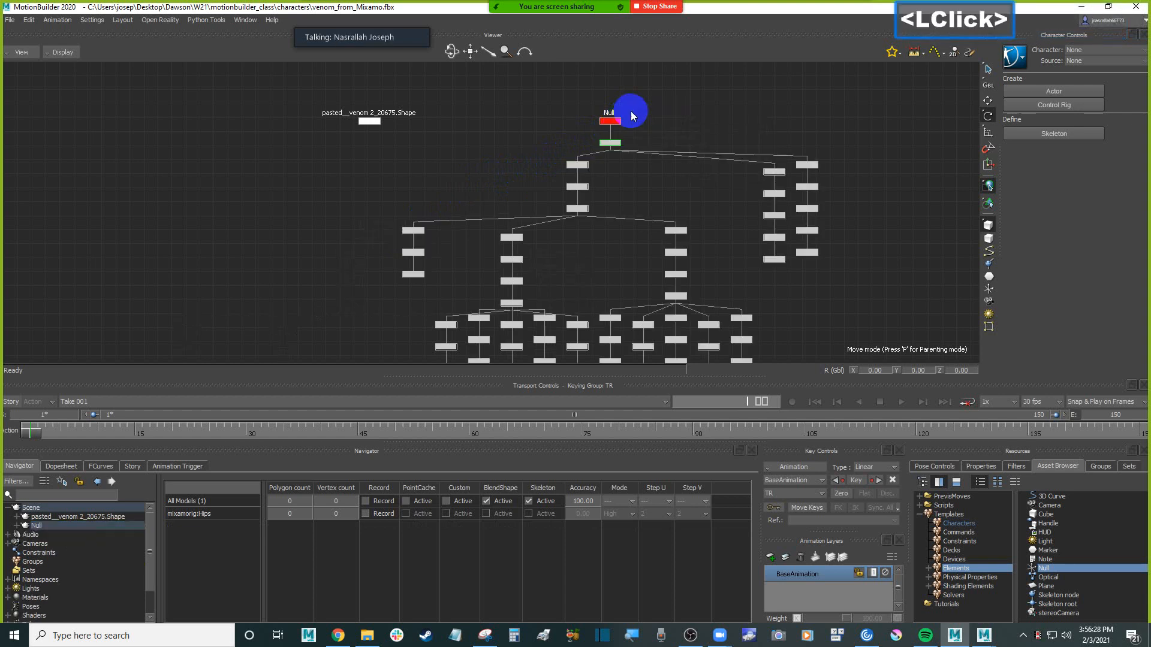
Select the Null node at the head of the skeleton hierarchy and return to the perspective view
left_click(611, 121)
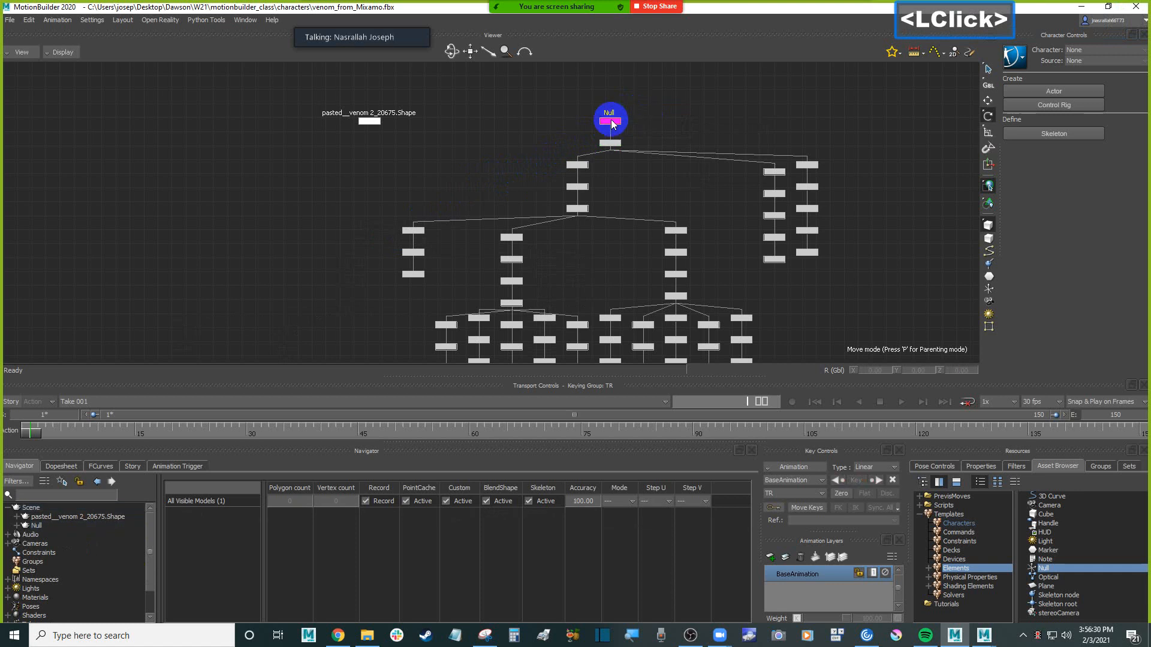
left_click(615, 126)
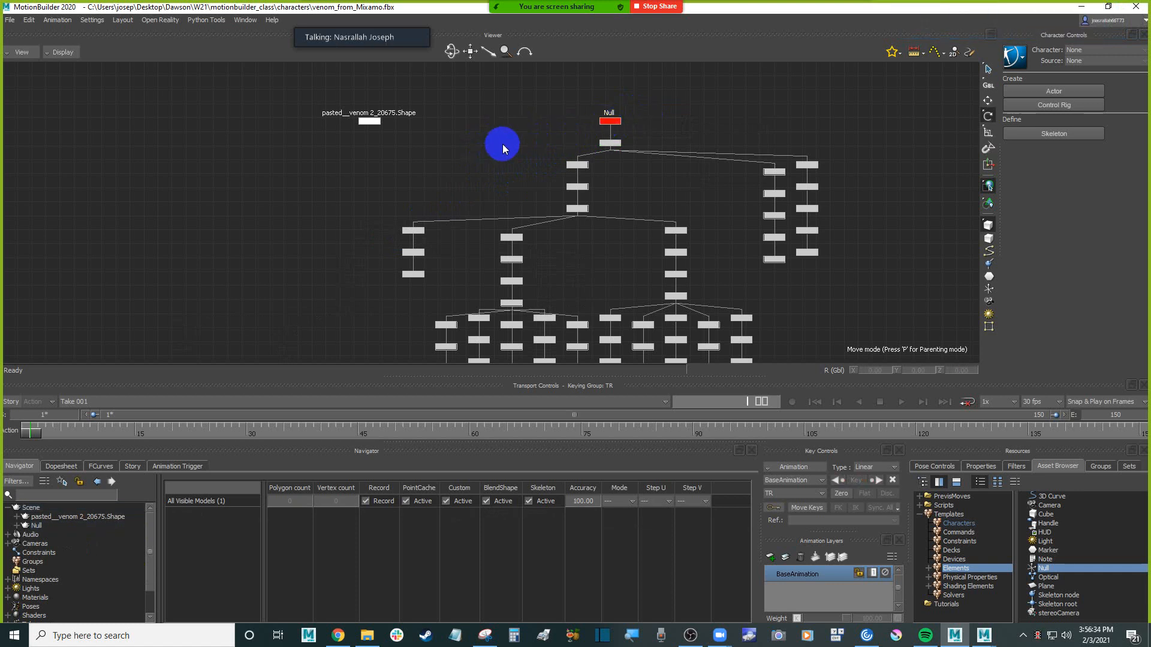
left_click(612, 121)
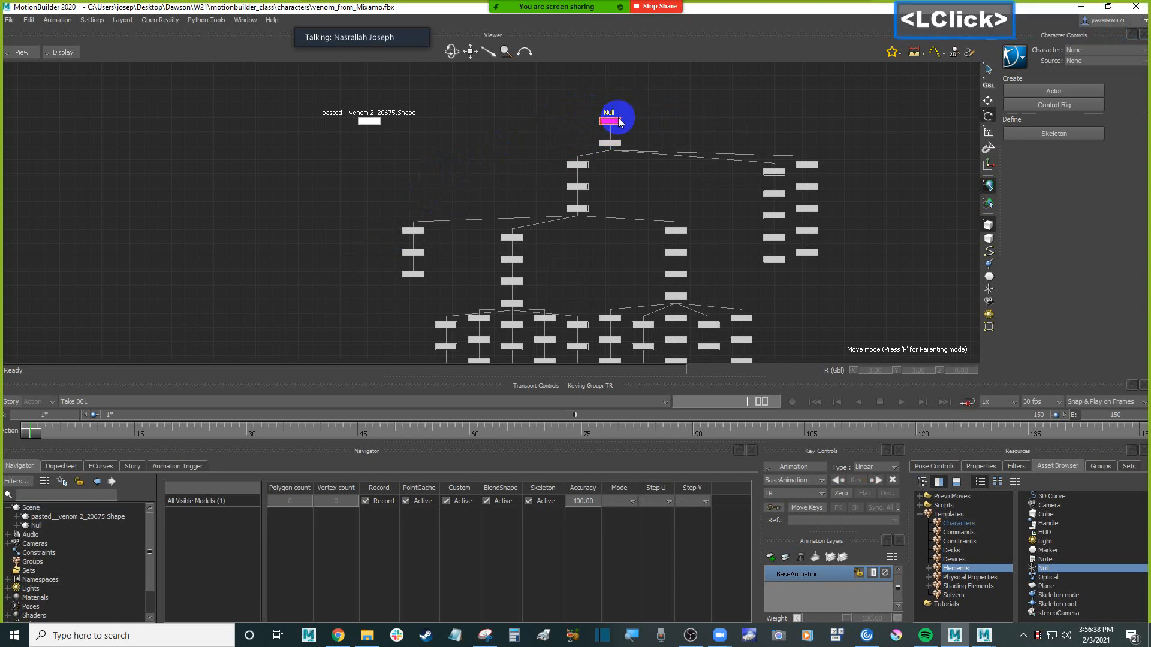
double_click(616, 121)
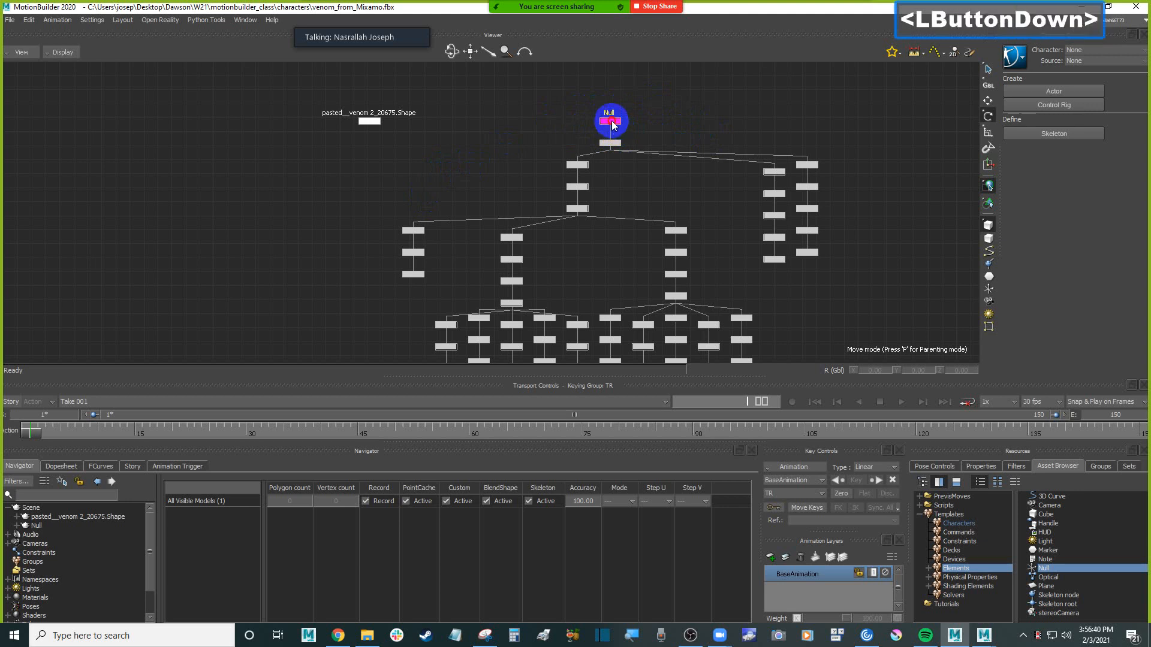
key("ctrl+w")
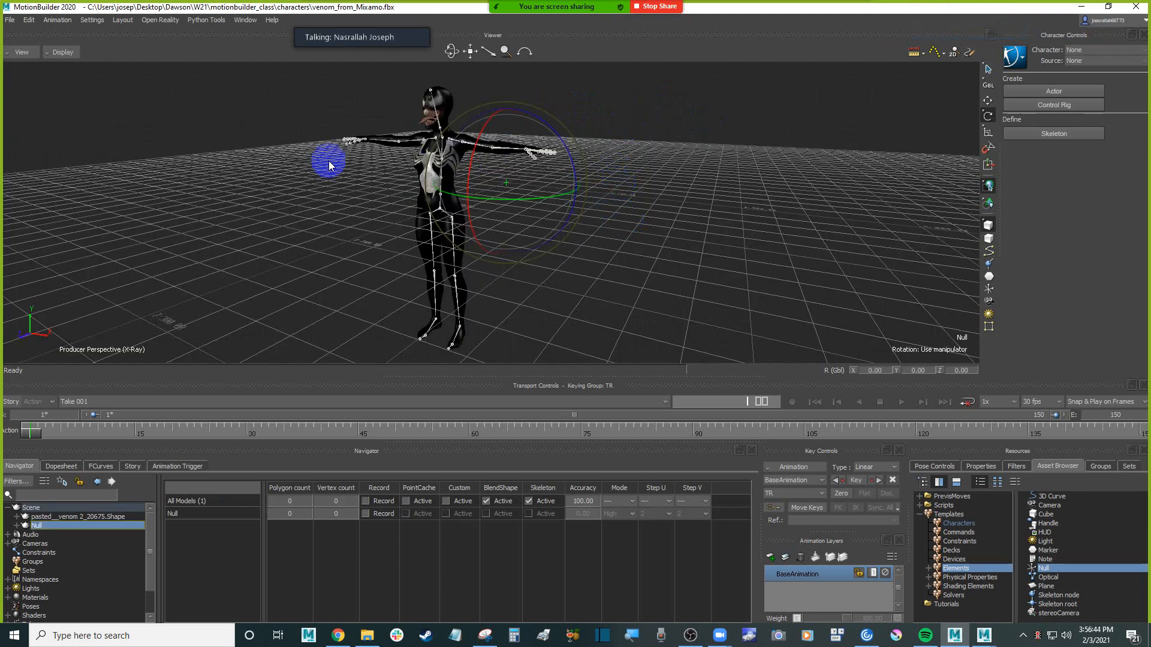
Test the parenting by moving the Null about 81 units along negative X, and undo the move
left_click(988, 101)
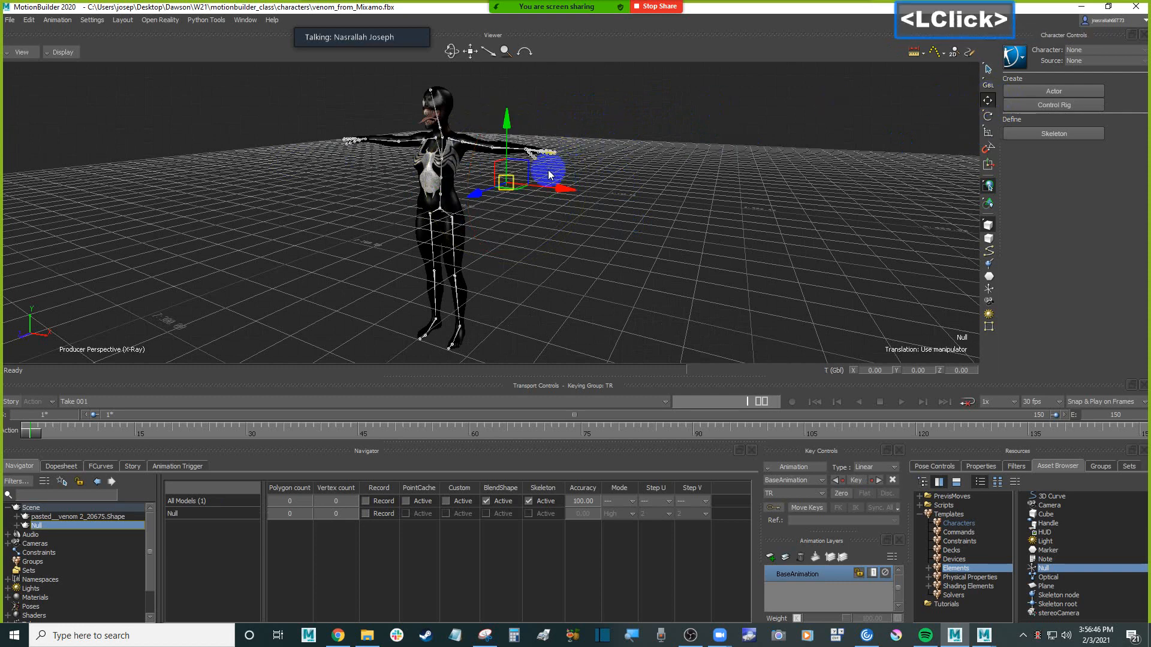
left_click_drag(570, 187, 501, 155)
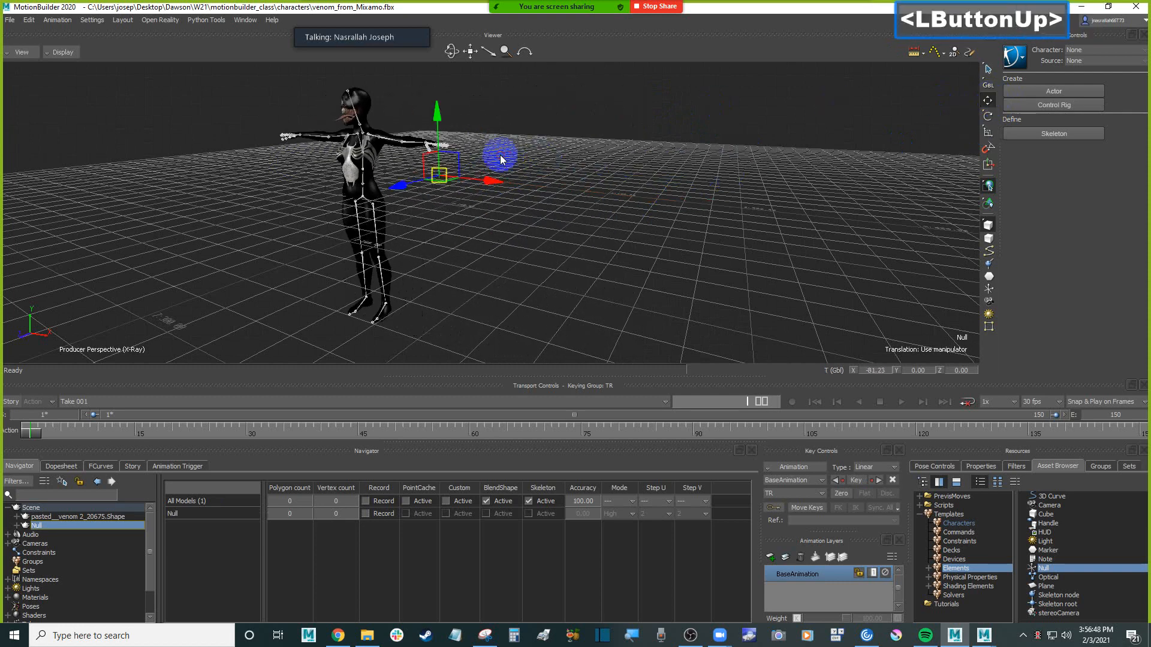
key("ctrl+z")
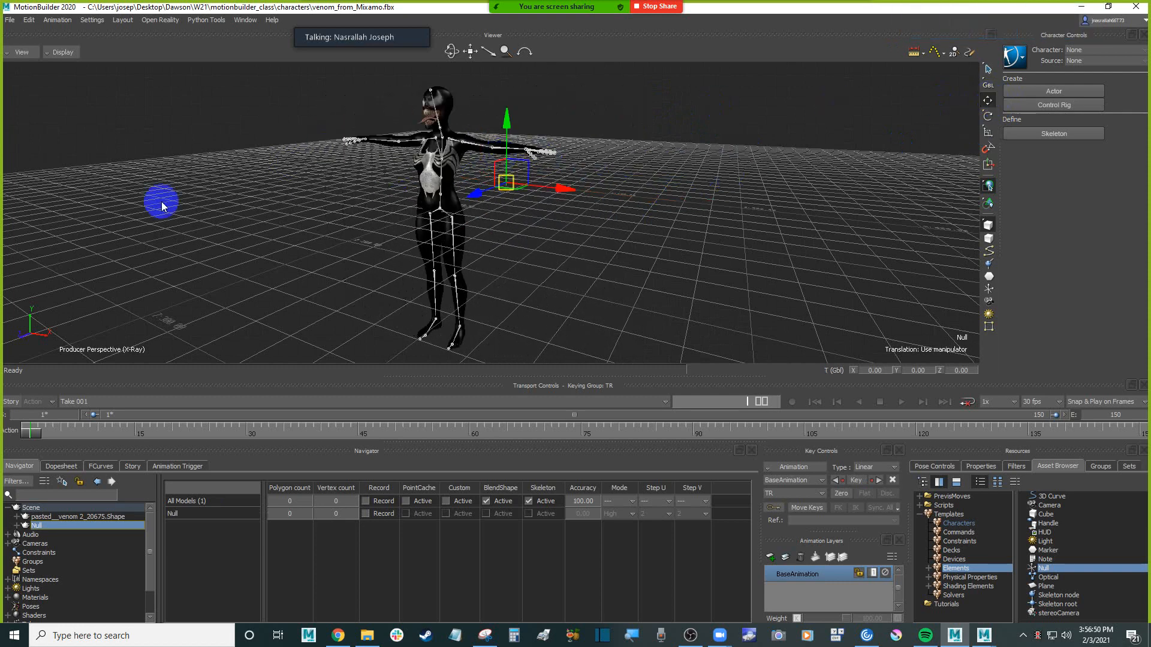
Expand the Null in the Navigator's Scene hierarchy and examine the character with the Null from other angles
left_click(17, 526)
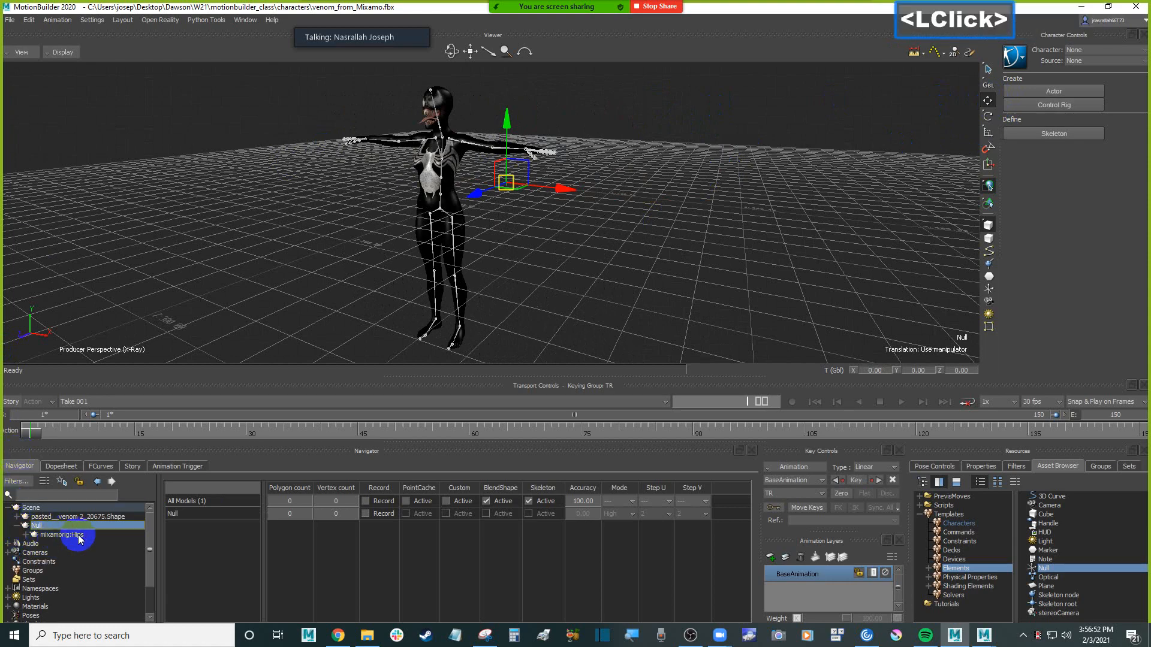
left_click(629, 281)
left_click_drag(663, 269, 600, 245, "ctrl+shift")
left_click_drag(611, 288, 609, 256, "ctrl")
left_click_drag(608, 256, 656, 275, "shift")
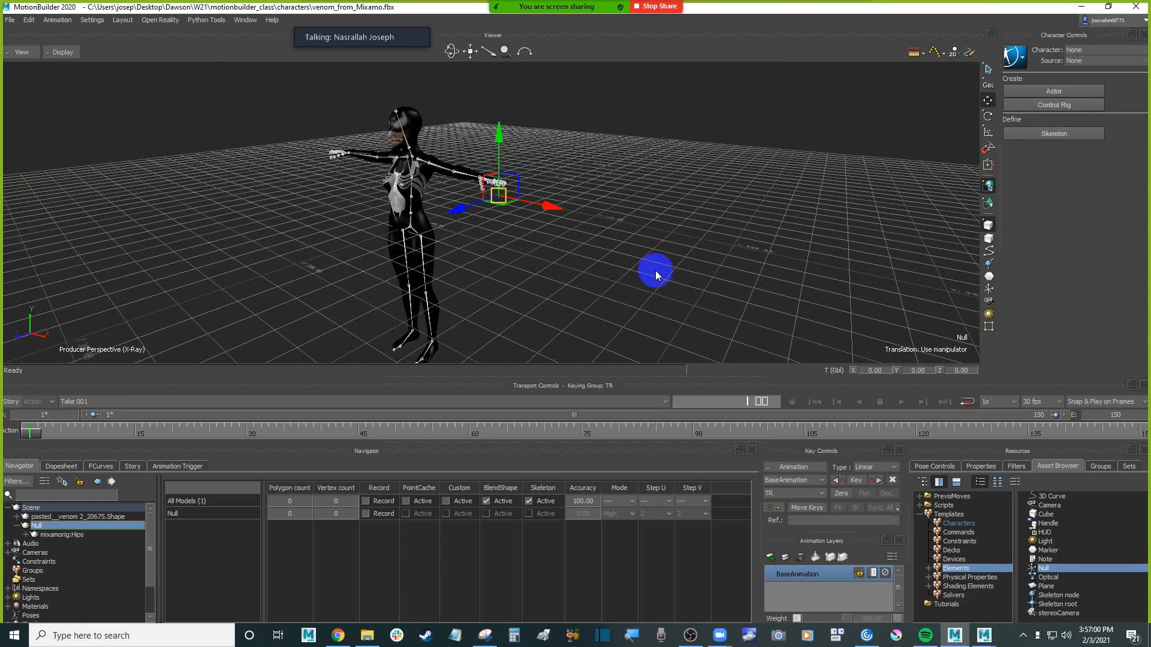
Return to the Schematic view and look through the commands available for the Null node
key("ctrl+w")
left_click(696, 124)
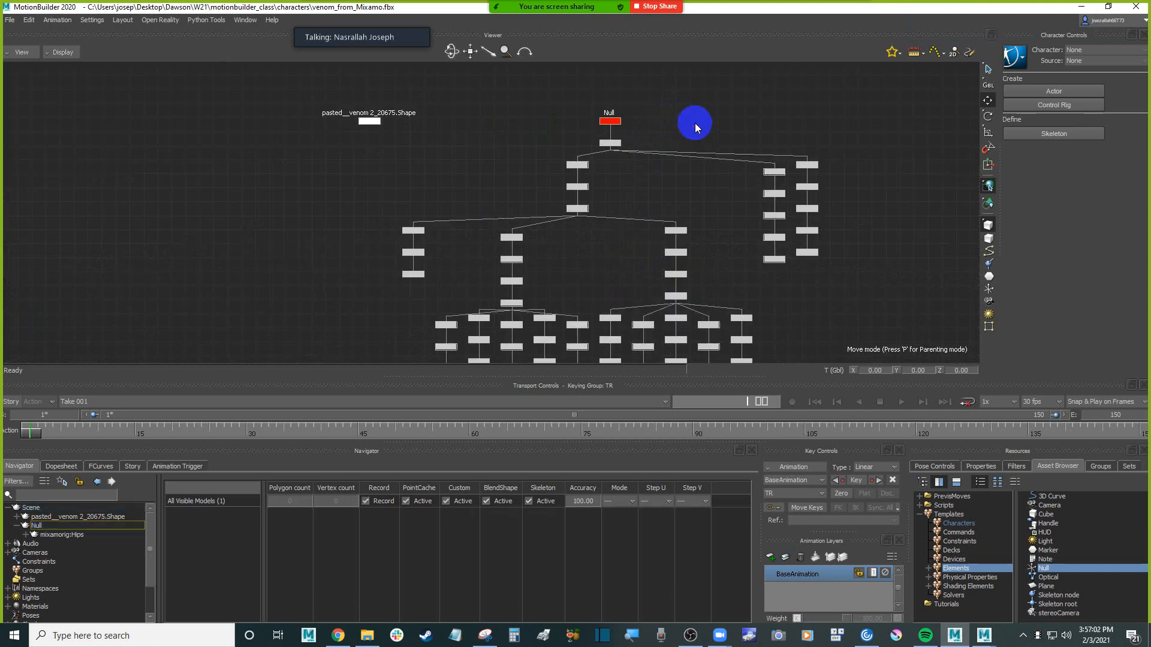
left_click(619, 122)
right_click(619, 123)
mouse_move(668, 150)
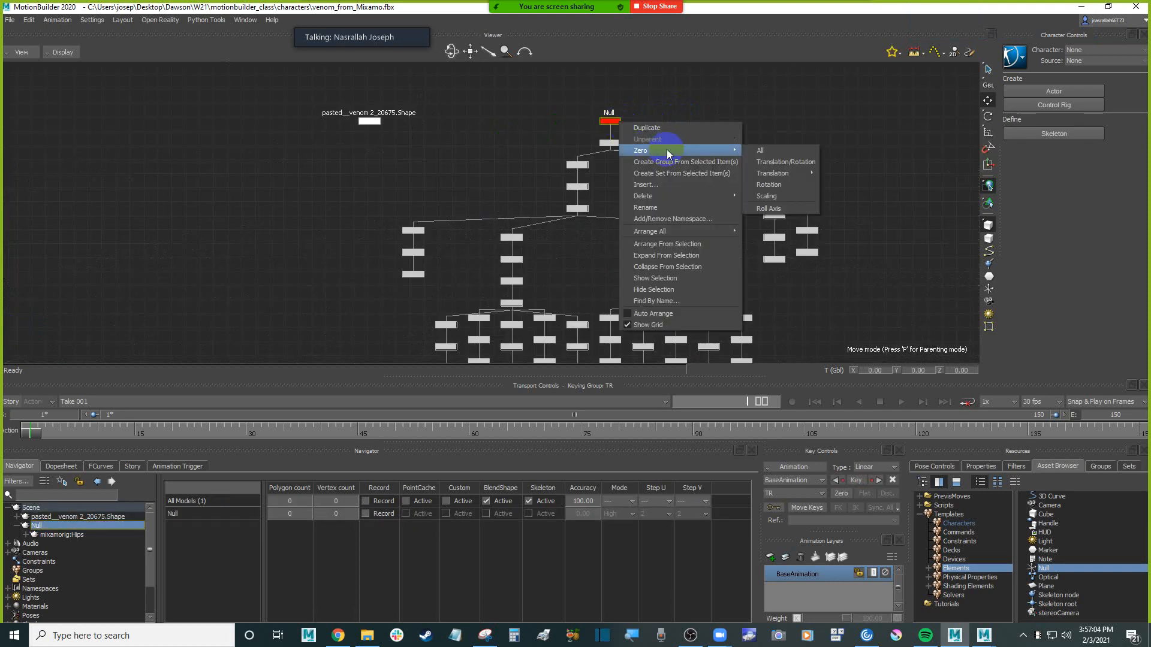
mouse_move(686, 198)
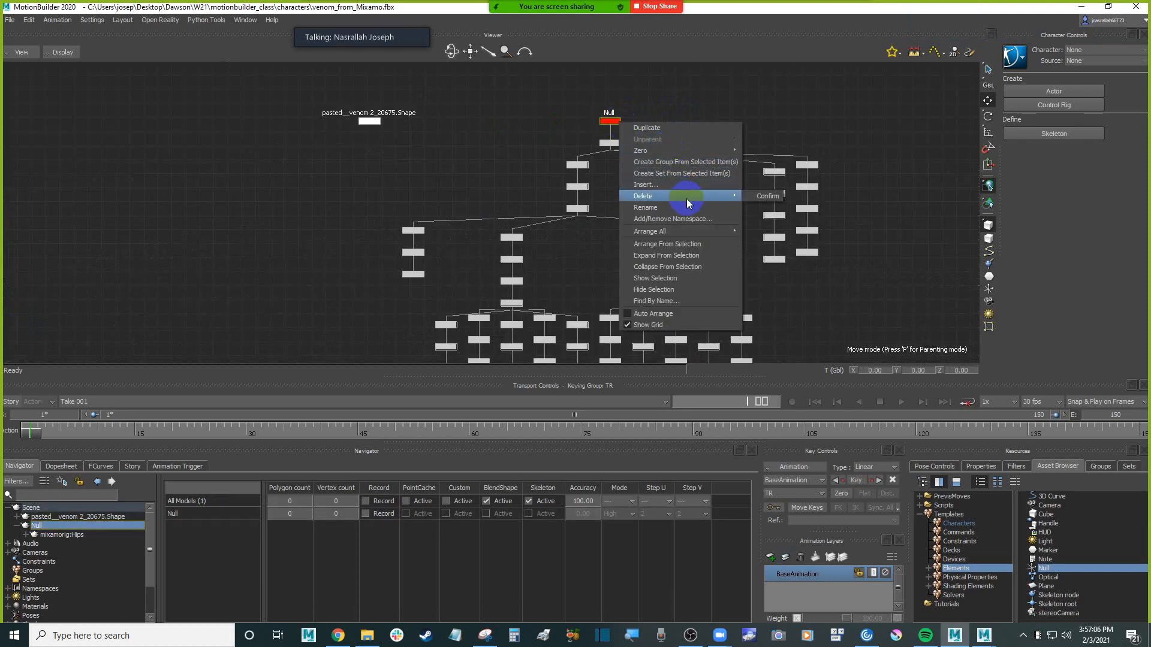
left_click(663, 81)
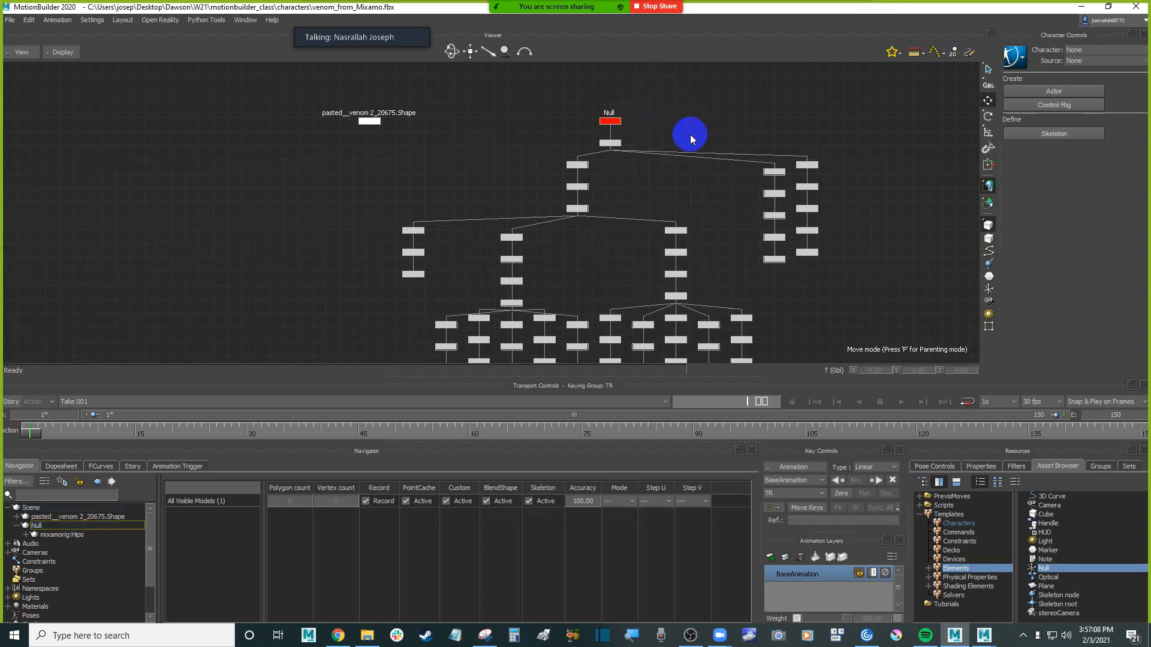
Unparent the mixamorig:Hips node from the Null in the Schematic view
left_click(617, 144)
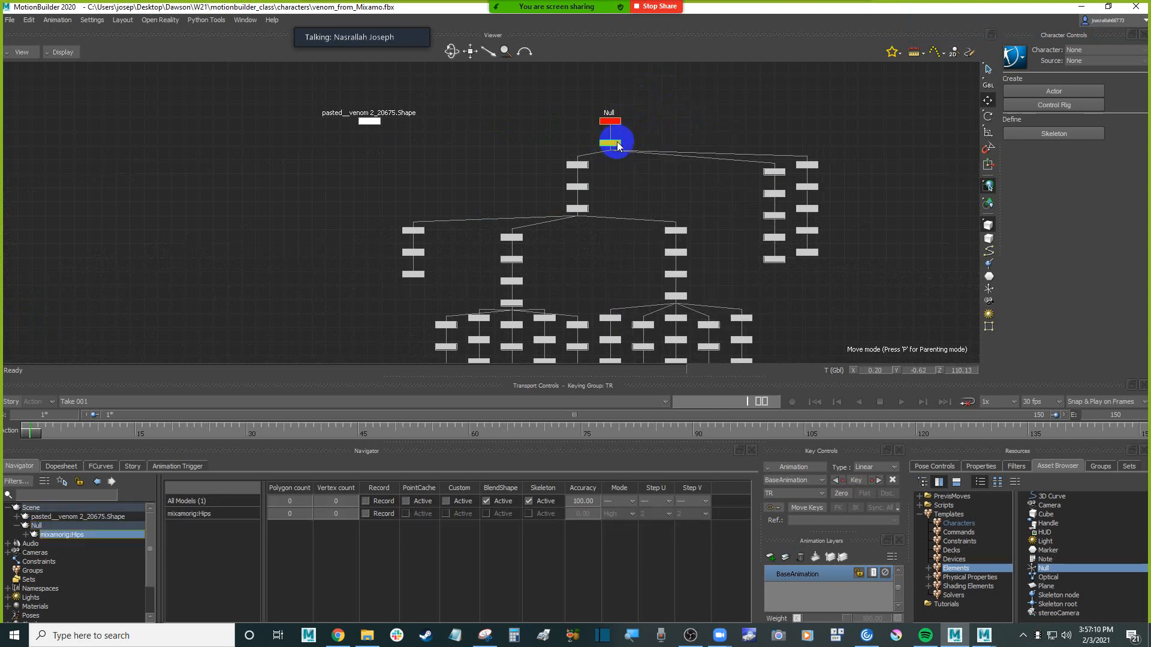
left_click_drag(650, 127, 684, 118, "ctrl")
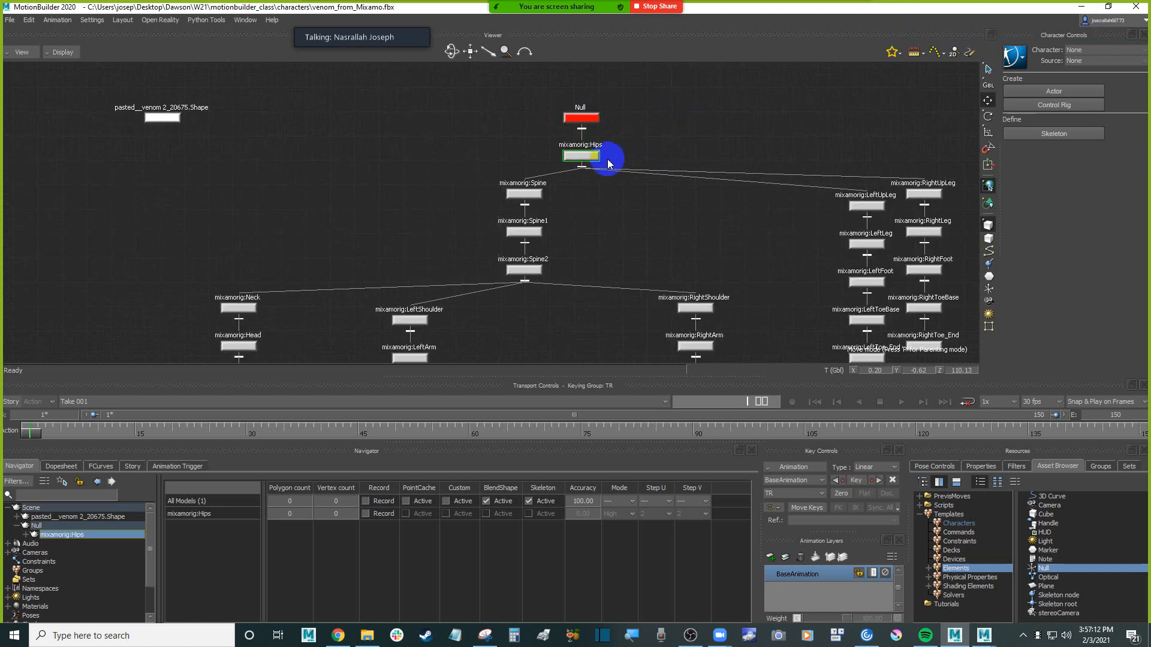
left_click(656, 148)
left_click(592, 158)
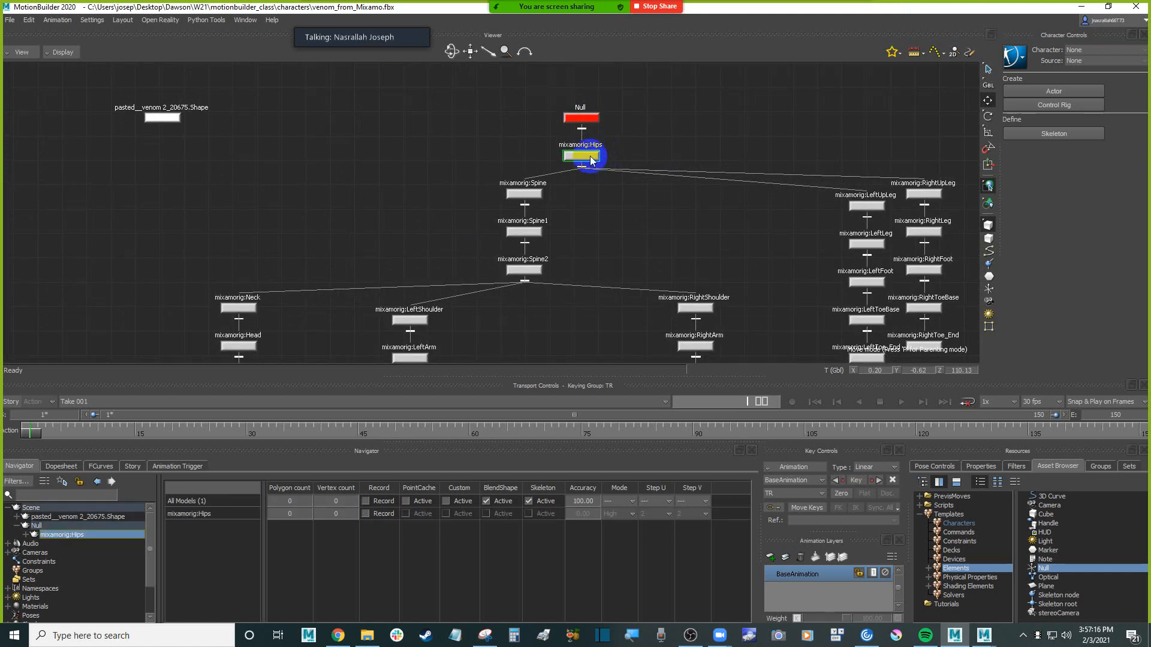
right_click(591, 158)
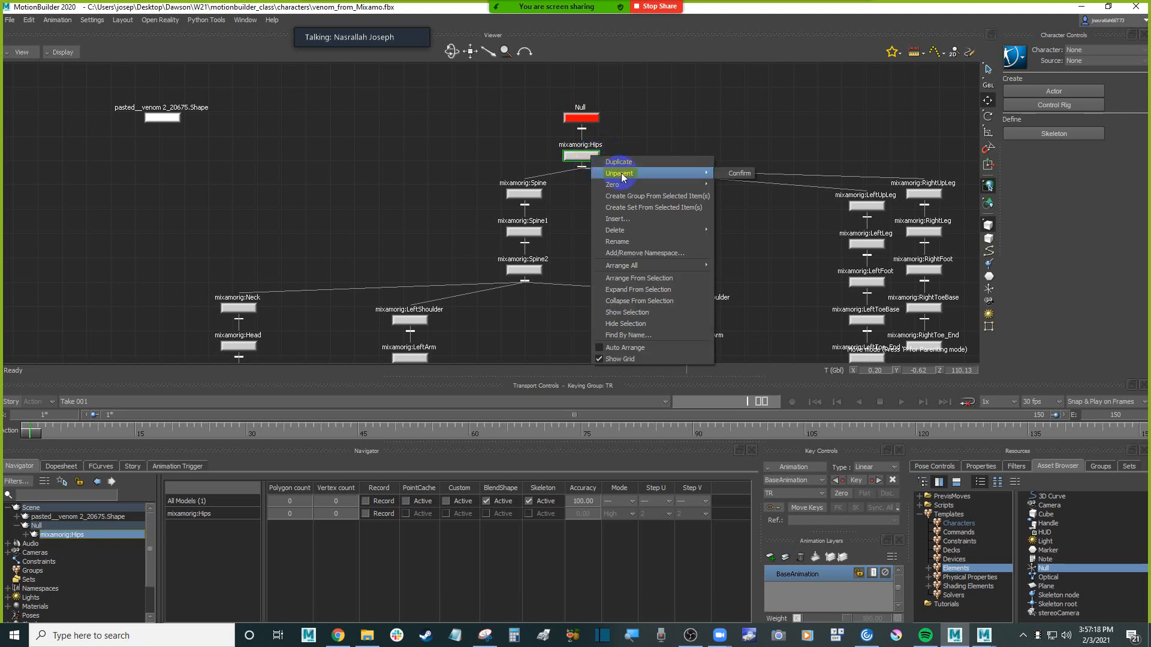
left_click(743, 174)
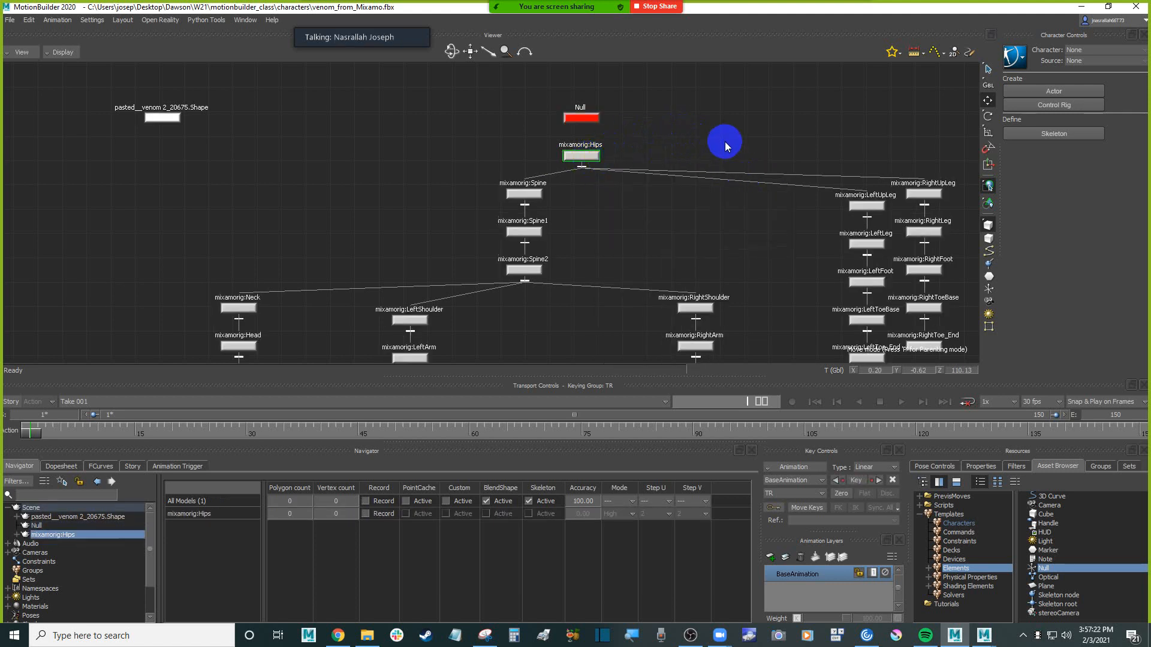
Raise mixamorig:Hips in the Producer Front view to about 110.13 on global Y, bringing the feet to the ground line
key("ctrl+e")
left_click_drag(588, 174, 620, 200, "ctrl+shift")
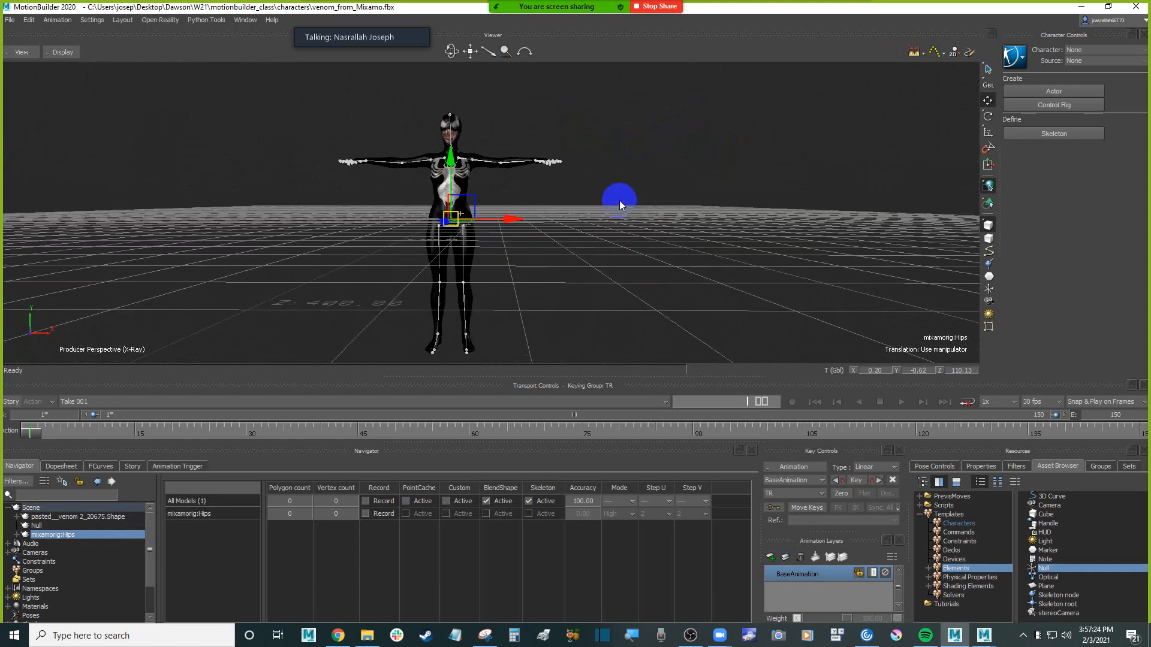
key("ctrl+f")
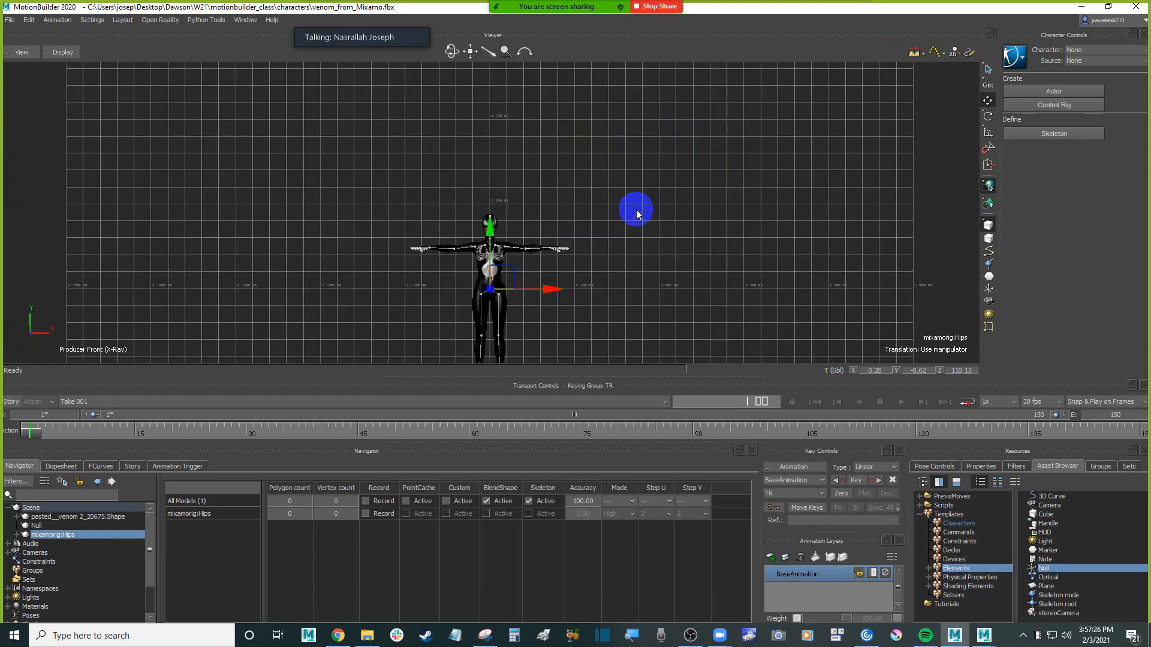
left_click_drag(364, 295, 399, 255, "ctrl")
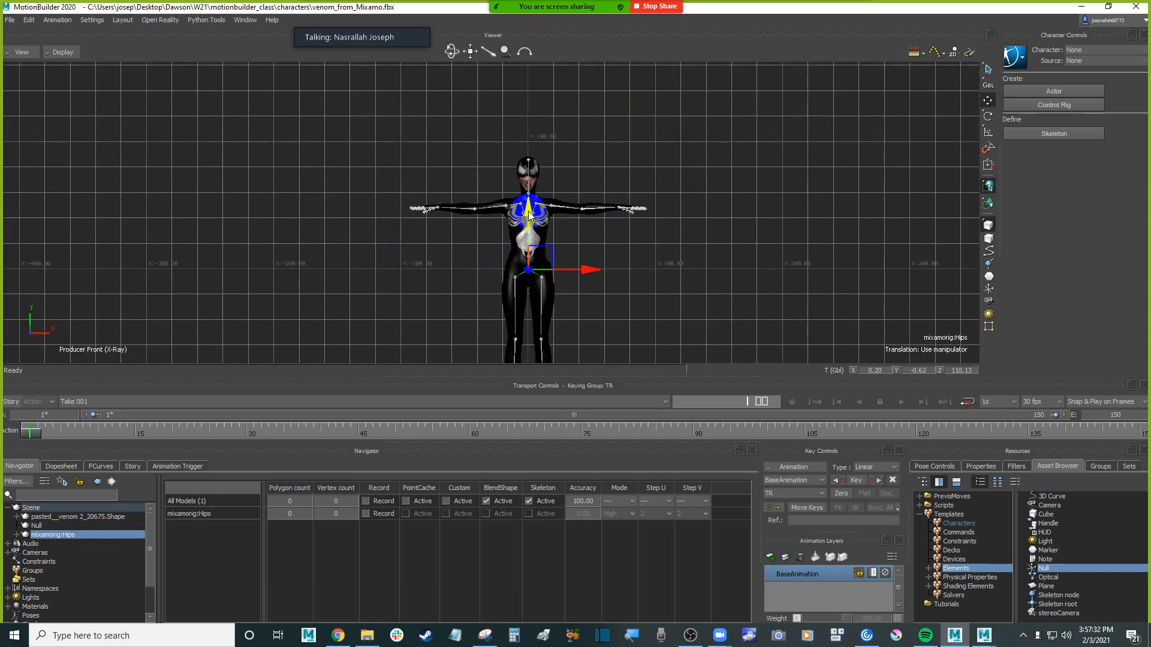
left_click_drag(529, 211, 540, 68)
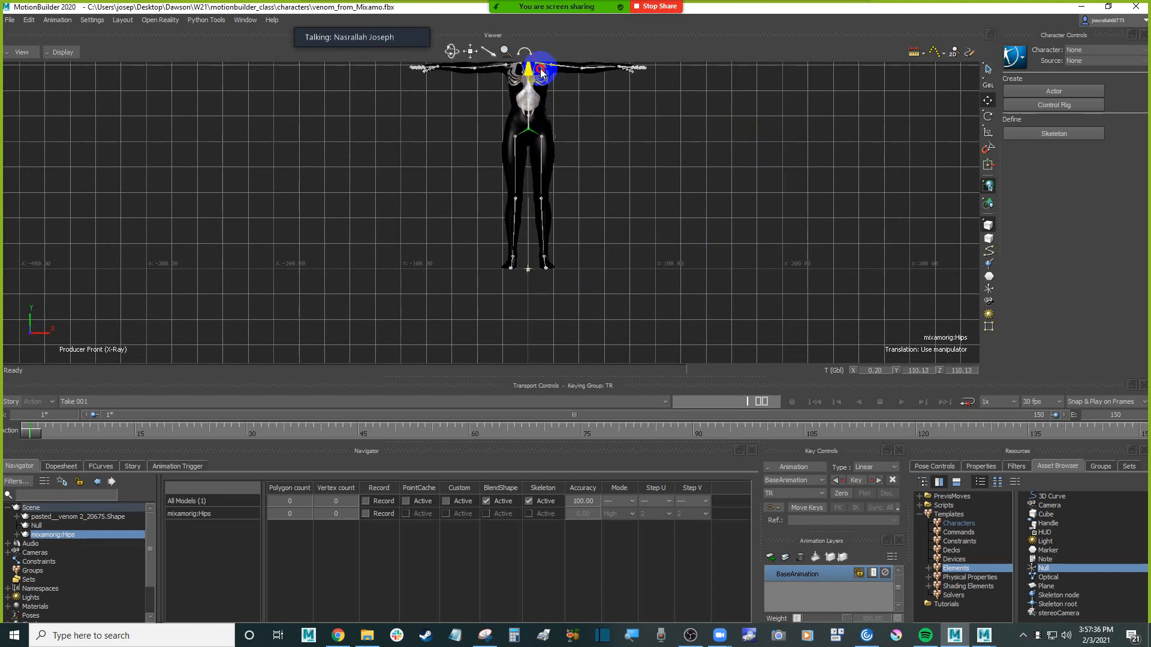
scroll(600, 223, "up", 5)
middle_click_drag(610, 309, 619, 273, "alt")
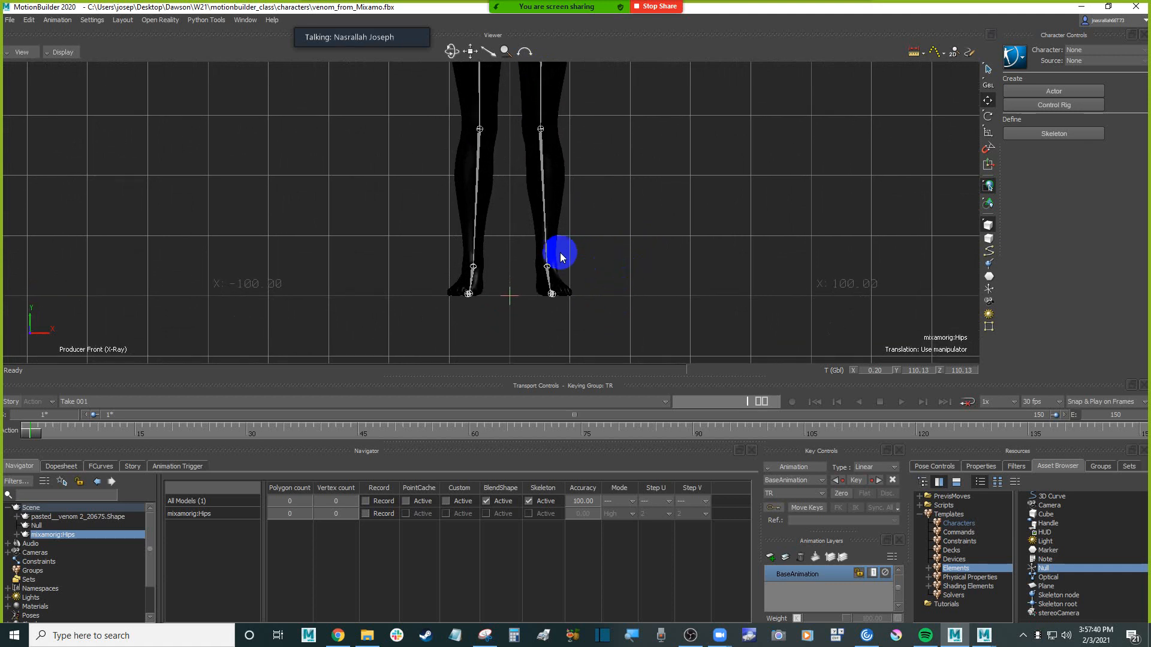
left_click(27, 54)
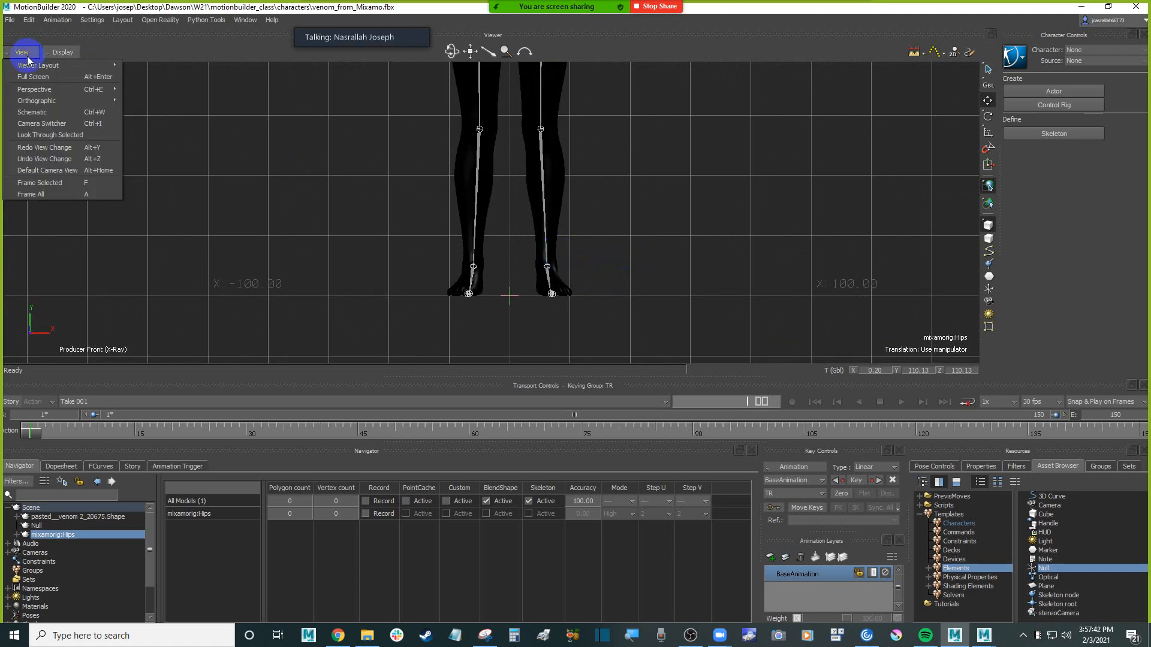
left_click(61, 51)
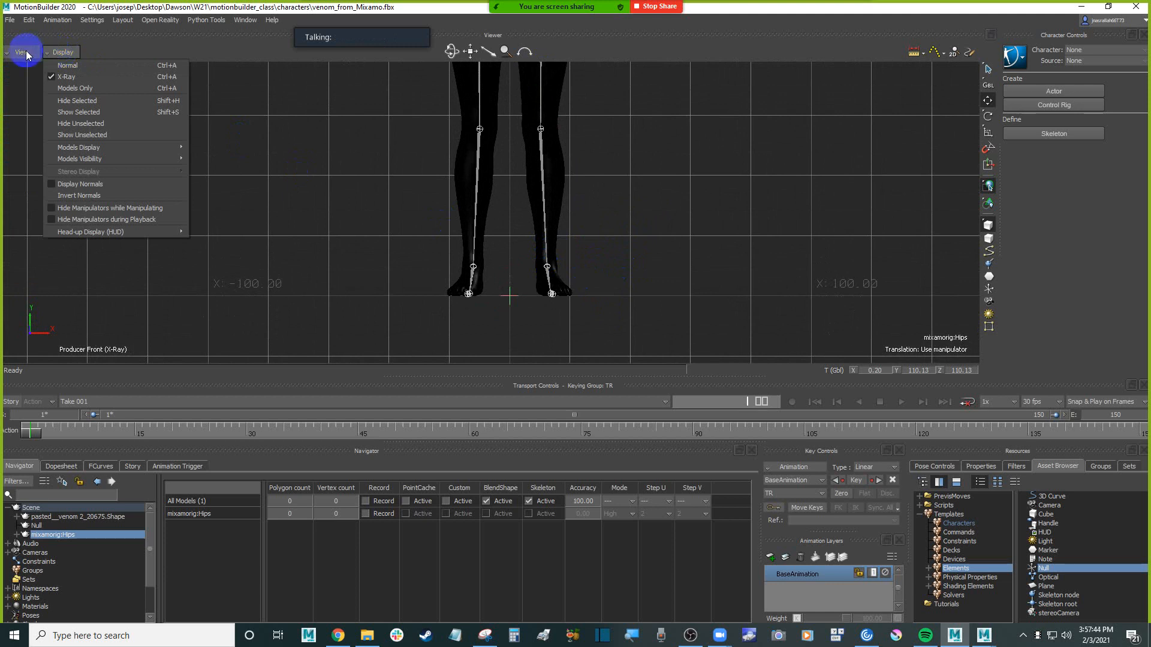
left_click(27, 54)
left_click(57, 65)
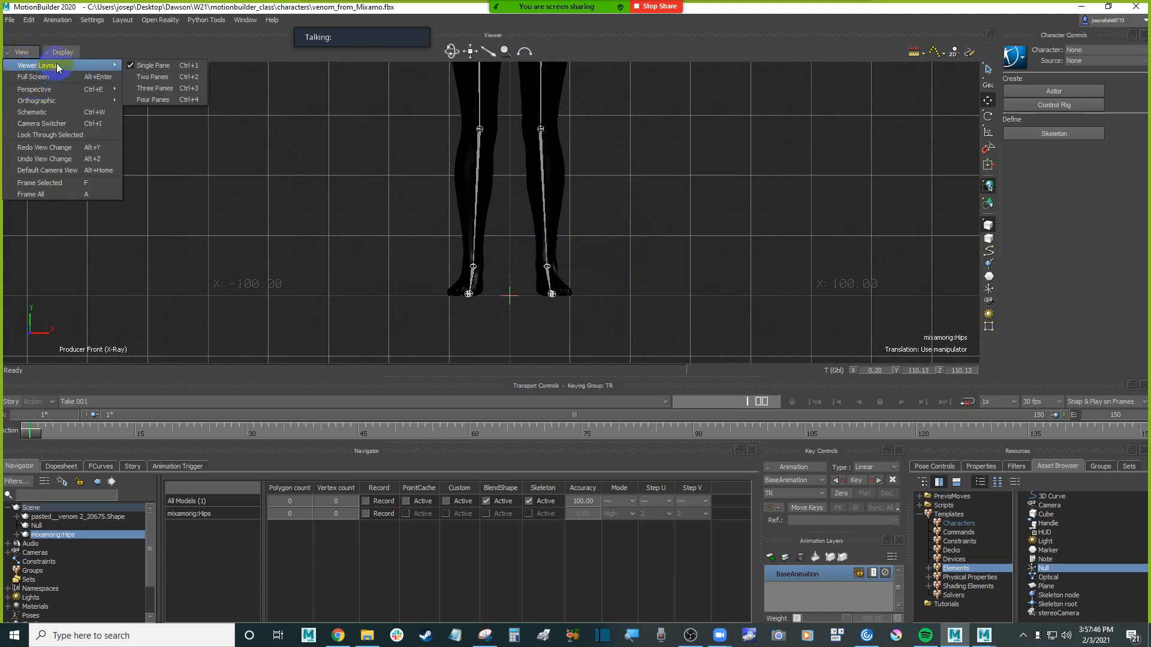
mouse_move(66, 88)
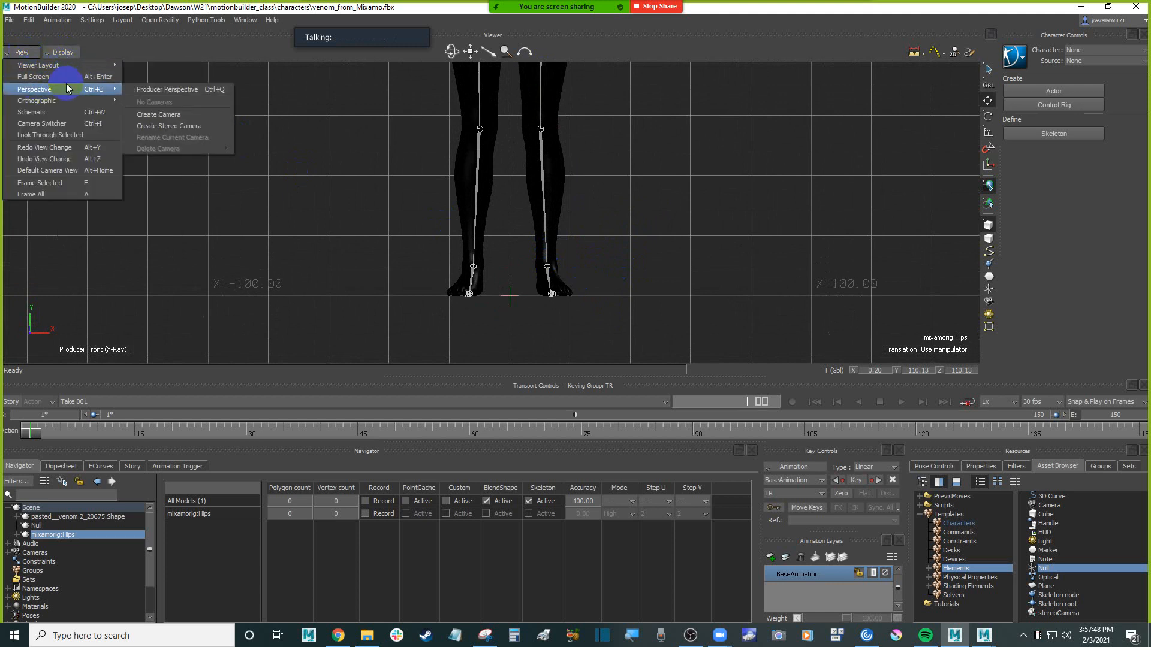
left_click(63, 53)
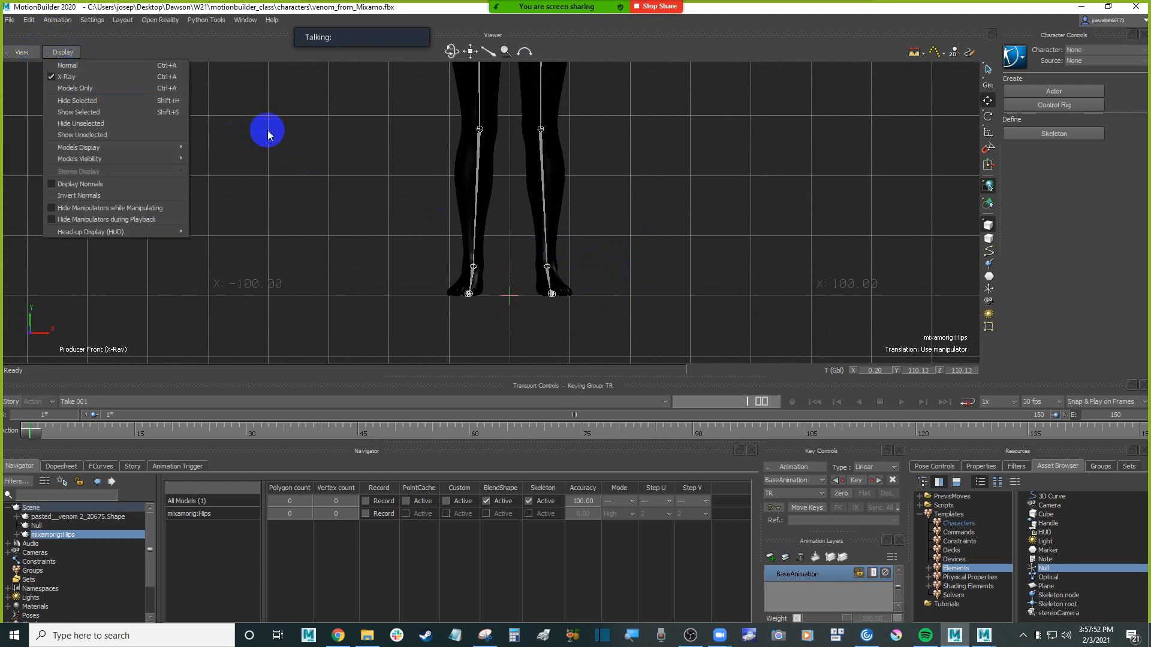
left_click(273, 132)
Switch to the Producer Right view and examine the character's side profile against the grid origin
key("ctrl+r")
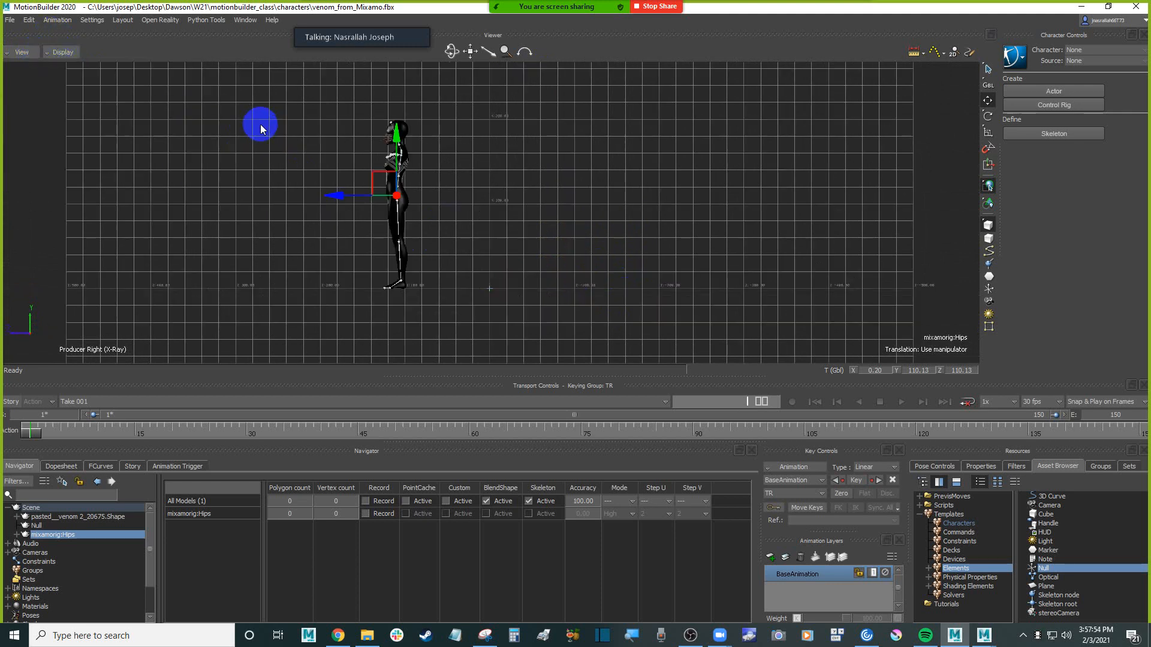
mouse_move(588, 145)
left_mouse_down("shift")
mouse_move(607, 177)
mouse_move(593, 172)
mouse_move(599, 159)
left_mouse_up("shift")
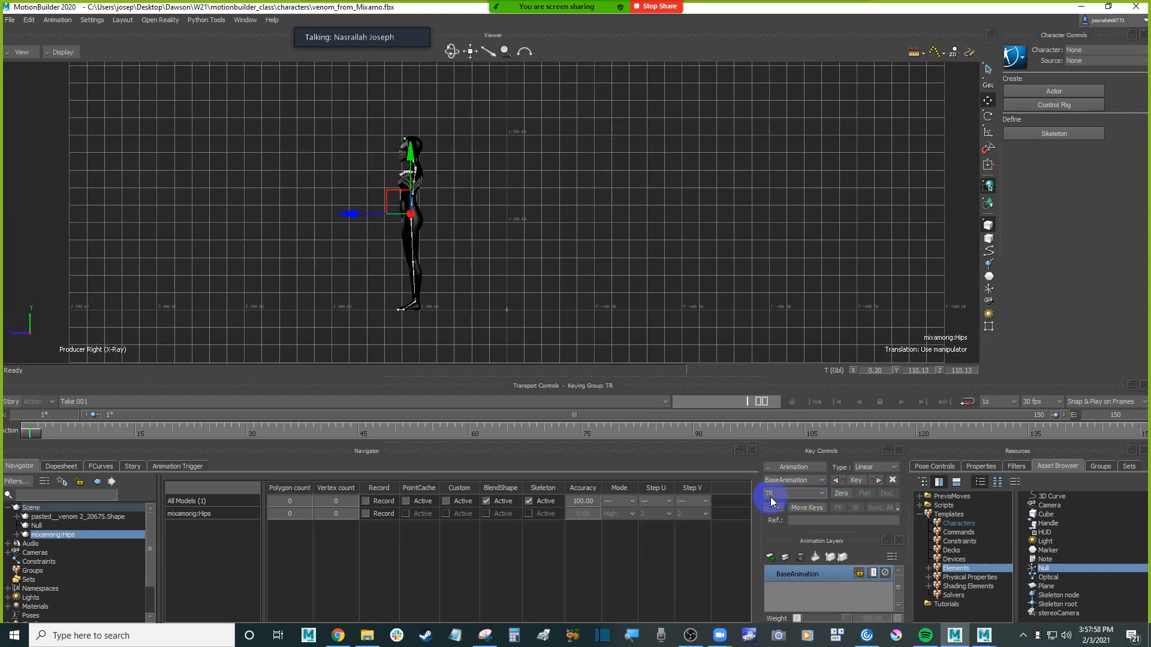
left_click(837, 637)
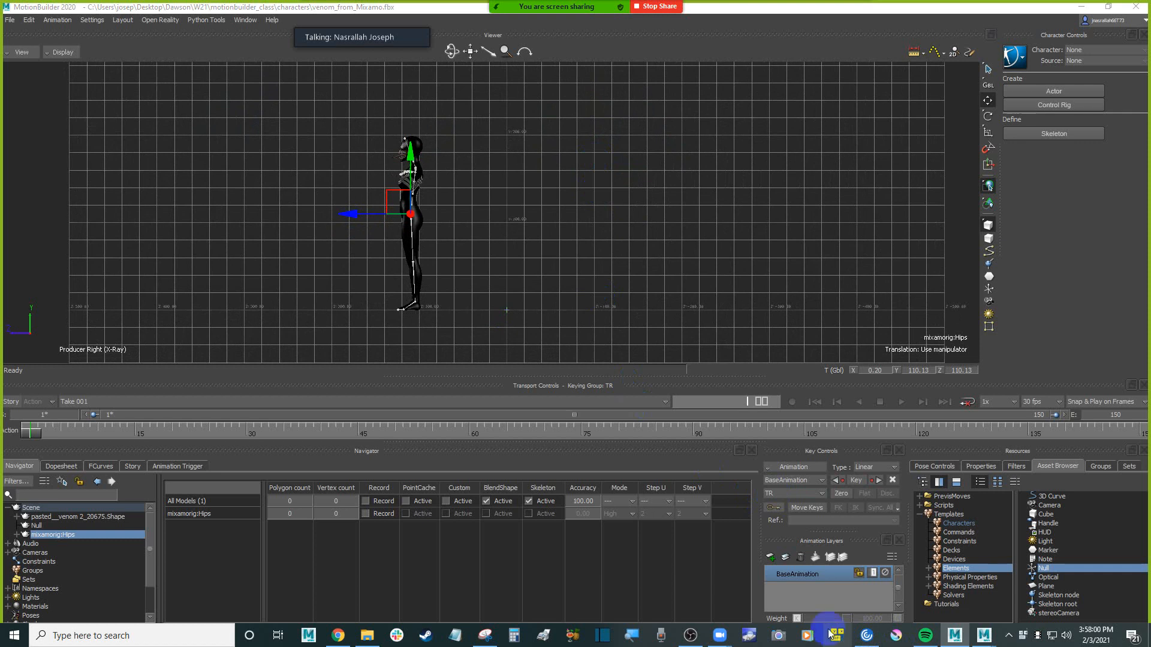
left_click(657, 225)
left_click_drag(657, 225, 652, 181, "ctrl")
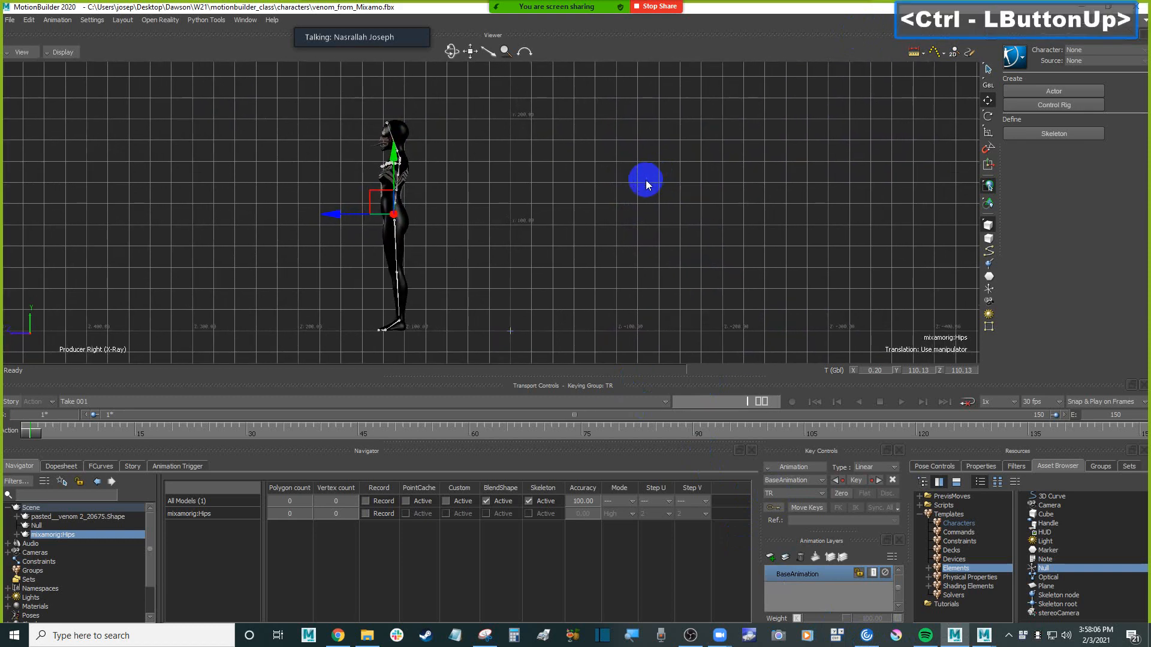
left_click_drag(609, 207, 639, 208, "shift")
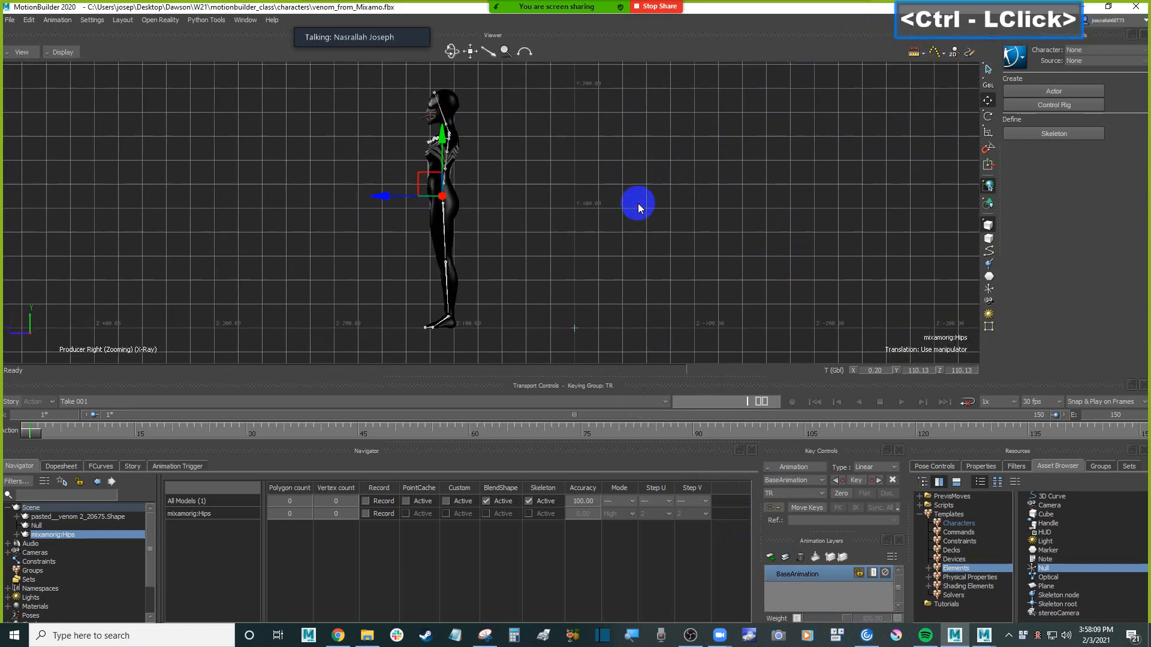
Compare the Producer Front and Producer Right orthographic views, ending on the character's side view
left_click(21, 52)
mouse_move(66, 106)
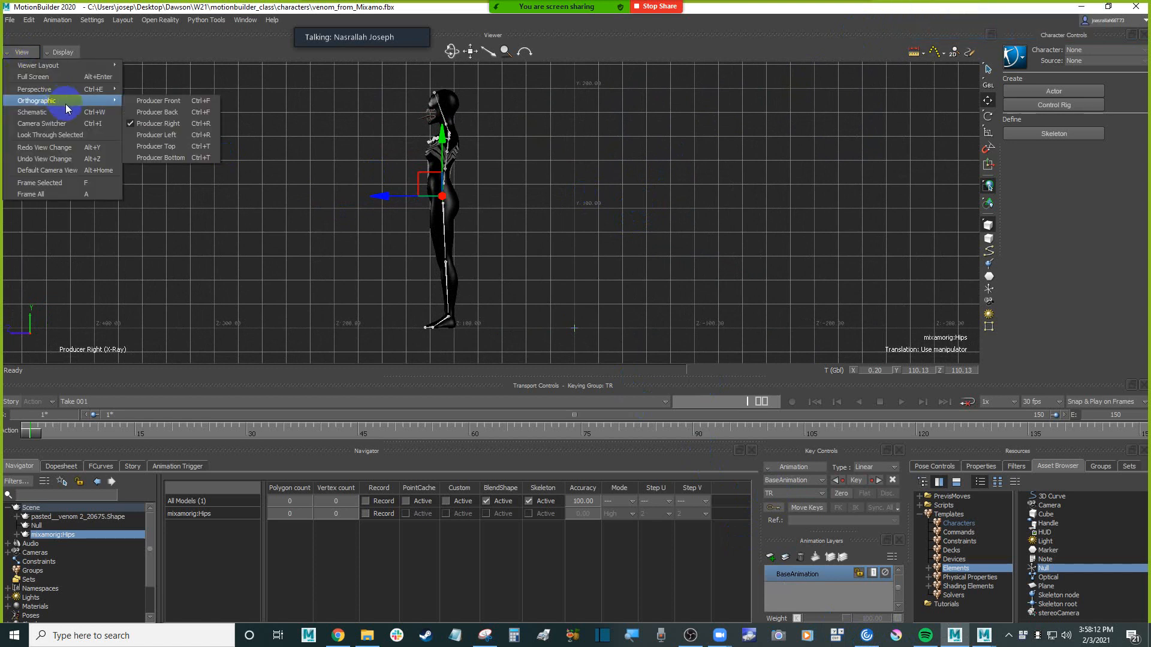
left_click(180, 101)
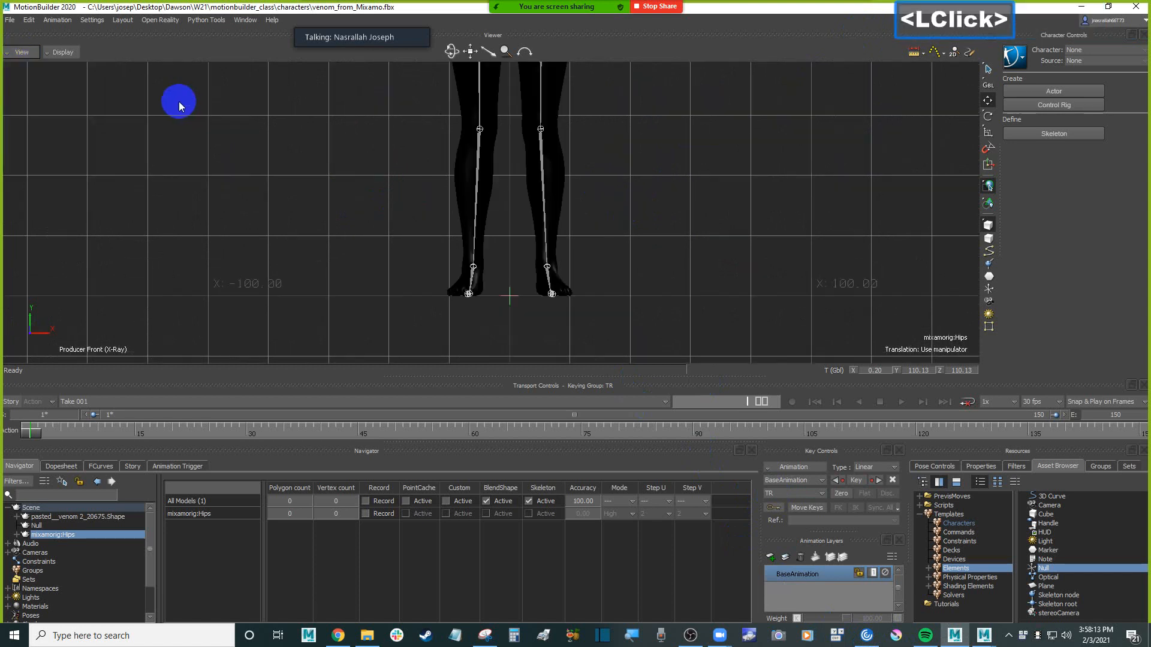
left_click(21, 52)
mouse_move(64, 103)
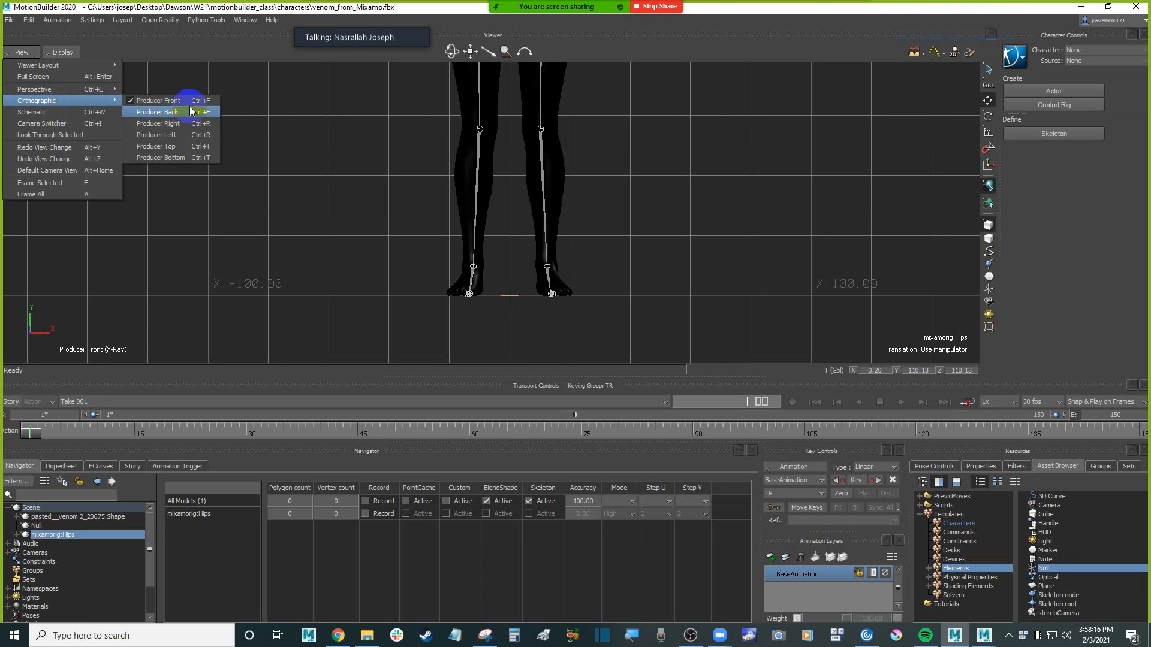
left_click(185, 124)
left_click_drag(520, 209, 563, 307, "ctrl")
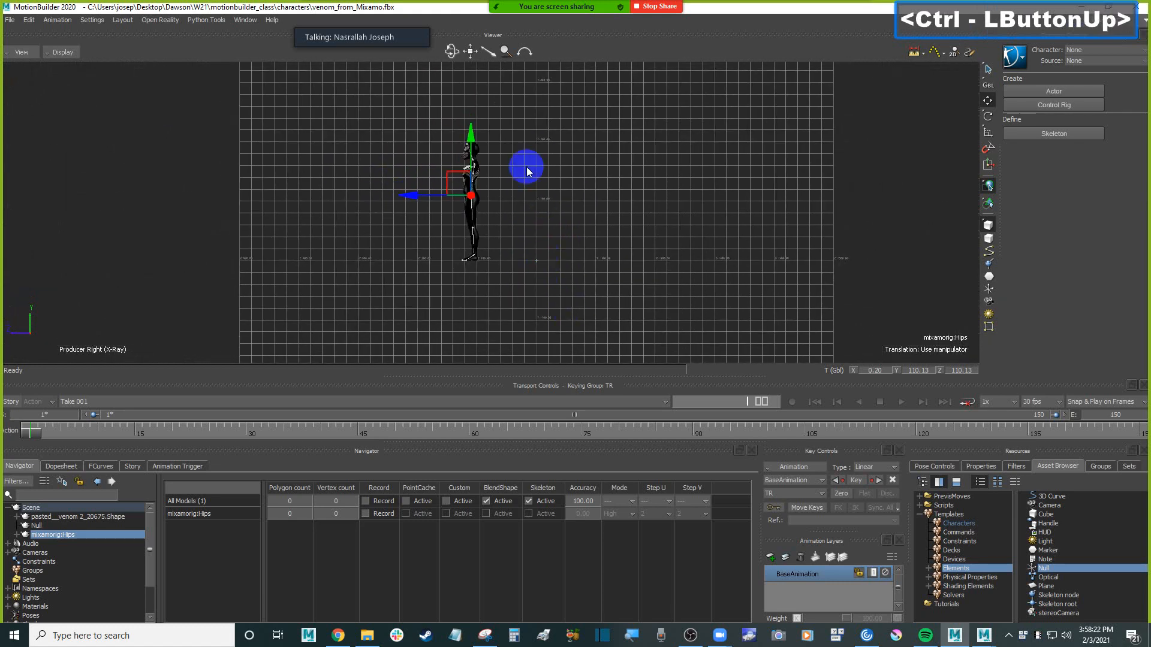
left_click_drag(537, 206, 529, 181, "ctrl")
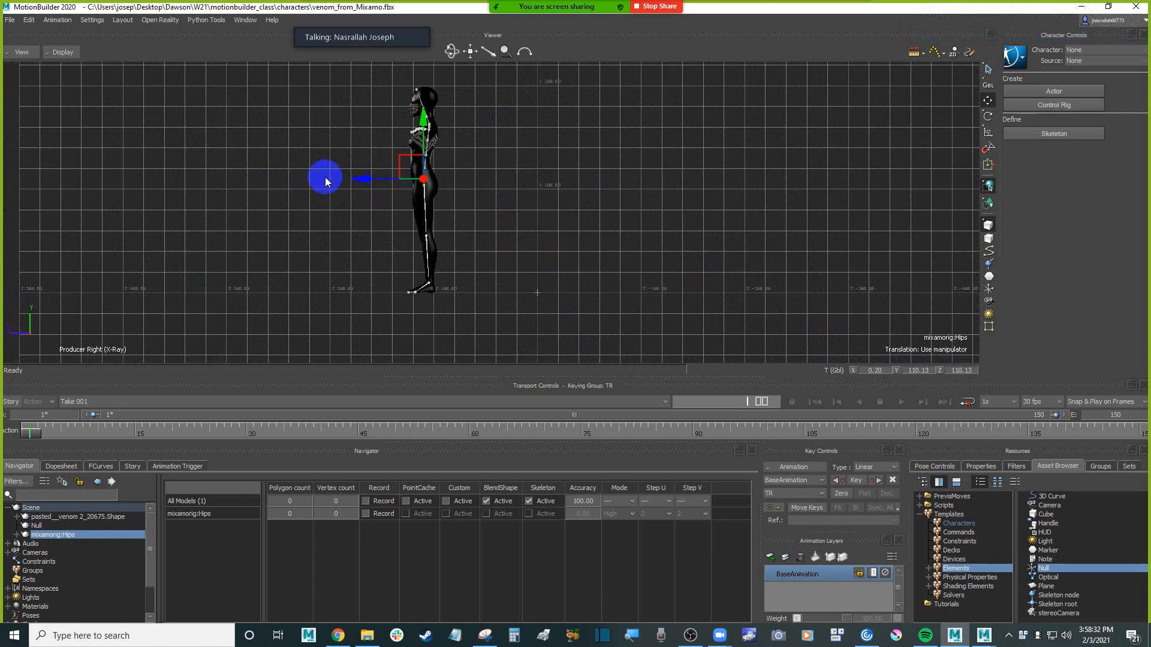
Set the global Z translation of mixamorig:Hips to 0
double_click(962, 370)
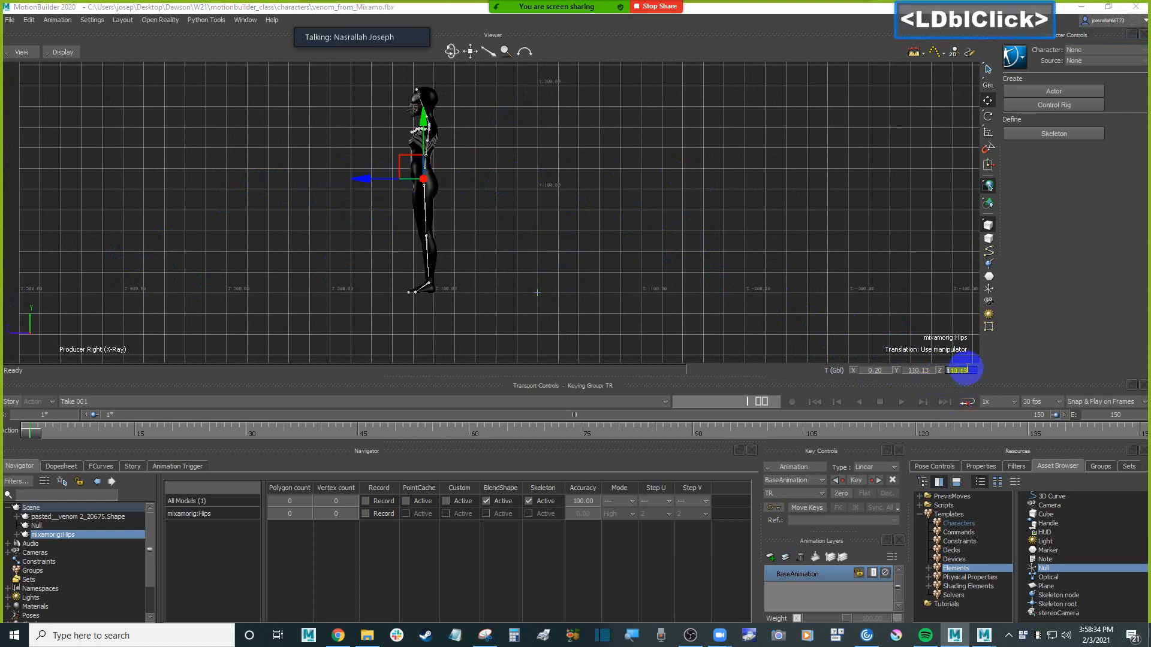
type("0")
key("Return")
left_click_drag(673, 243, 629, 240, "shift")
left_click_drag(632, 254, 666, 217, "ctrl")
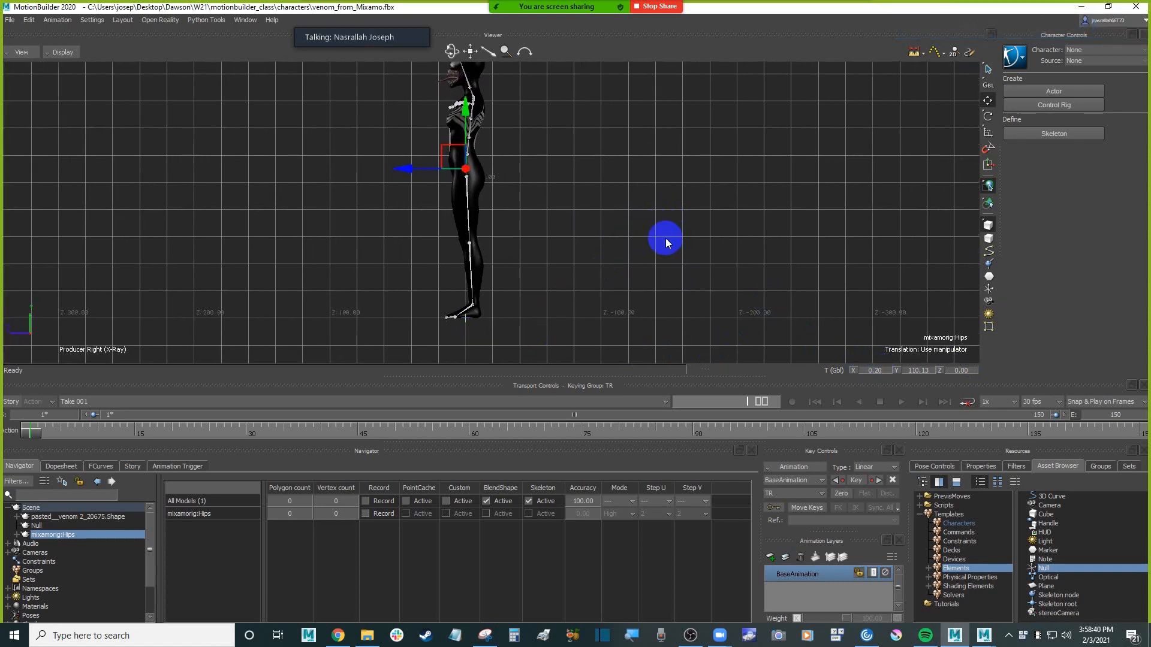
In the Producer Front view, set the global X translation of mixamorig:Hips to 0
key("ctrl")
key("ctrl+f")
left_click_drag(660, 249, 939, 412, "ctrl")
left_click(880, 370)
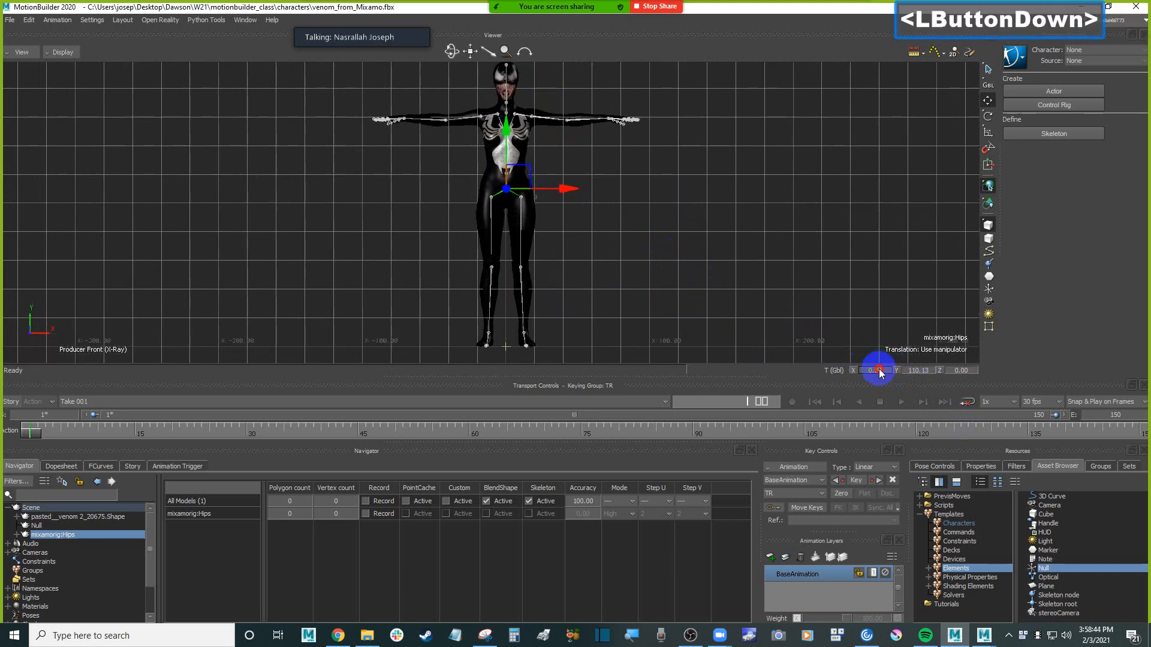
type("0")
key("Return")
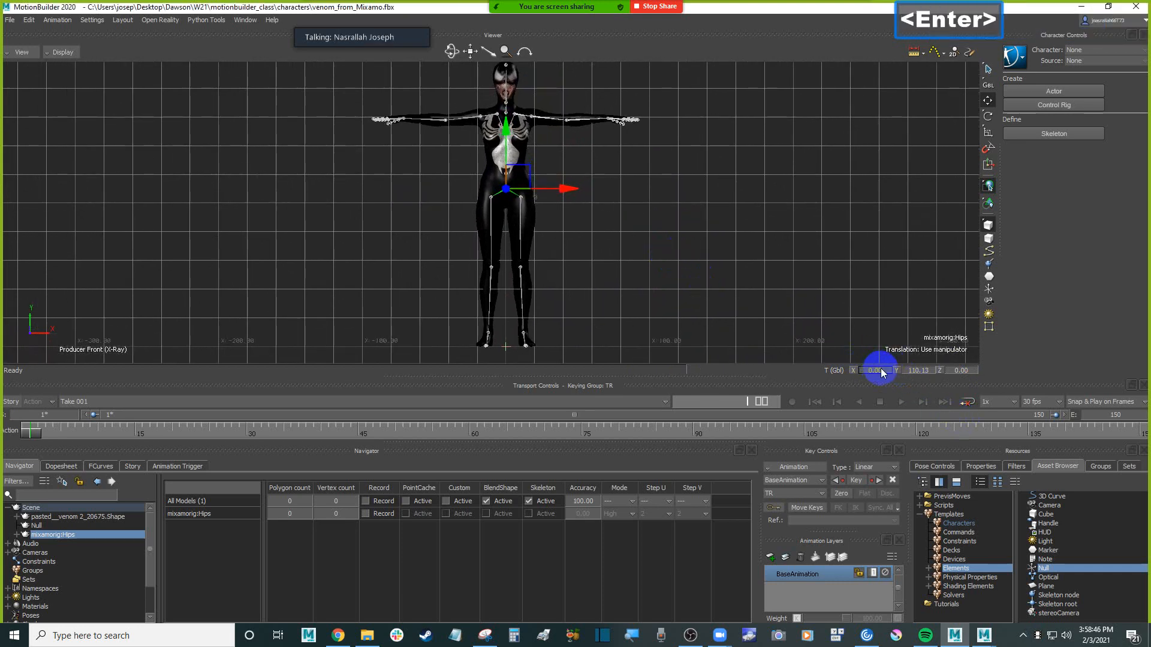
left_click(799, 261)
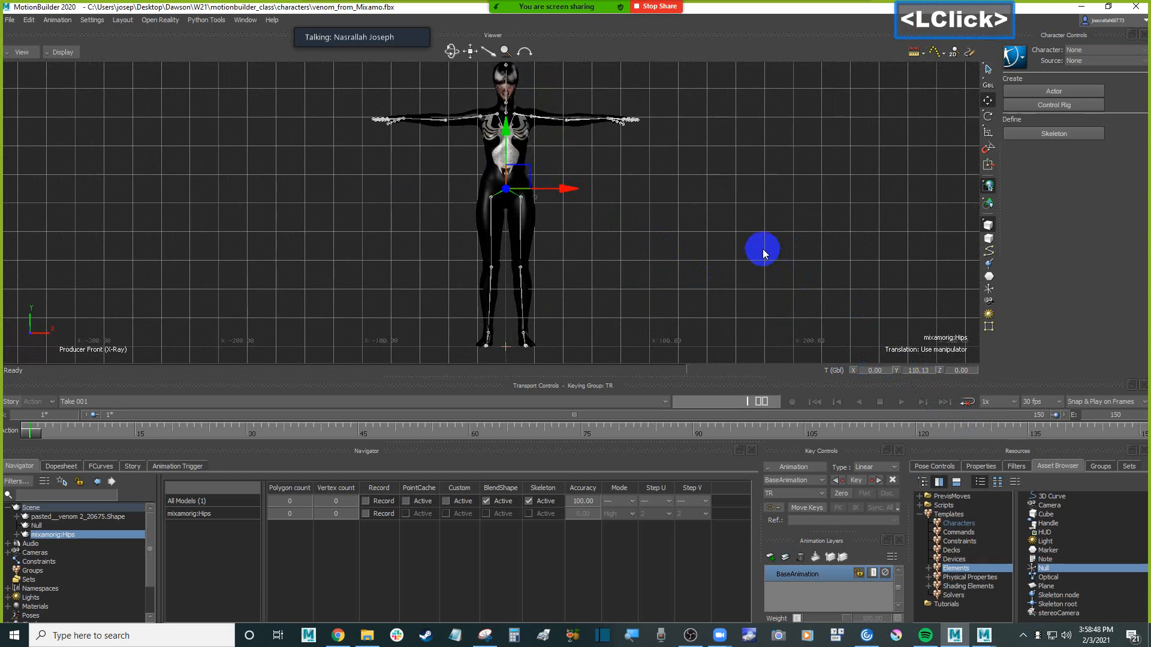
Check the feet against the ground line and set the global Y translation of mixamorig:Hips to 110
left_click_drag(763, 250, 704, 150, "shift")
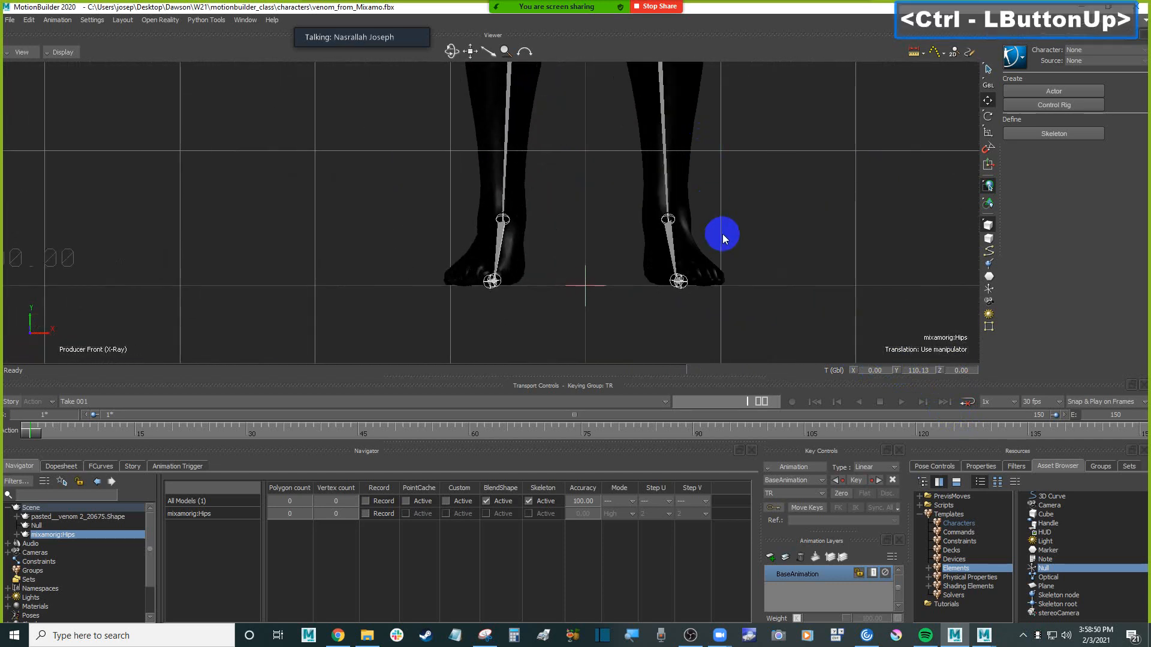
left_click_drag(770, 169, 735, 206, "ctrl")
left_click(927, 370)
double_click(929, 370)
type("110")
key("Return")
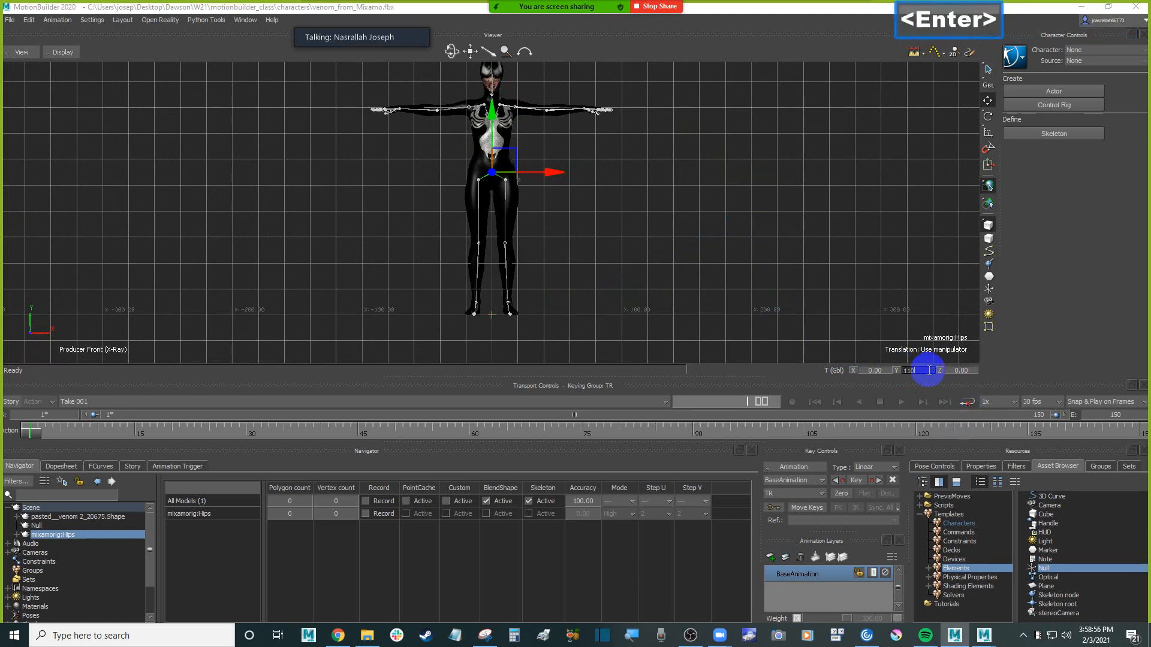
left_click_drag(785, 282, 708, 218, "ctrl")
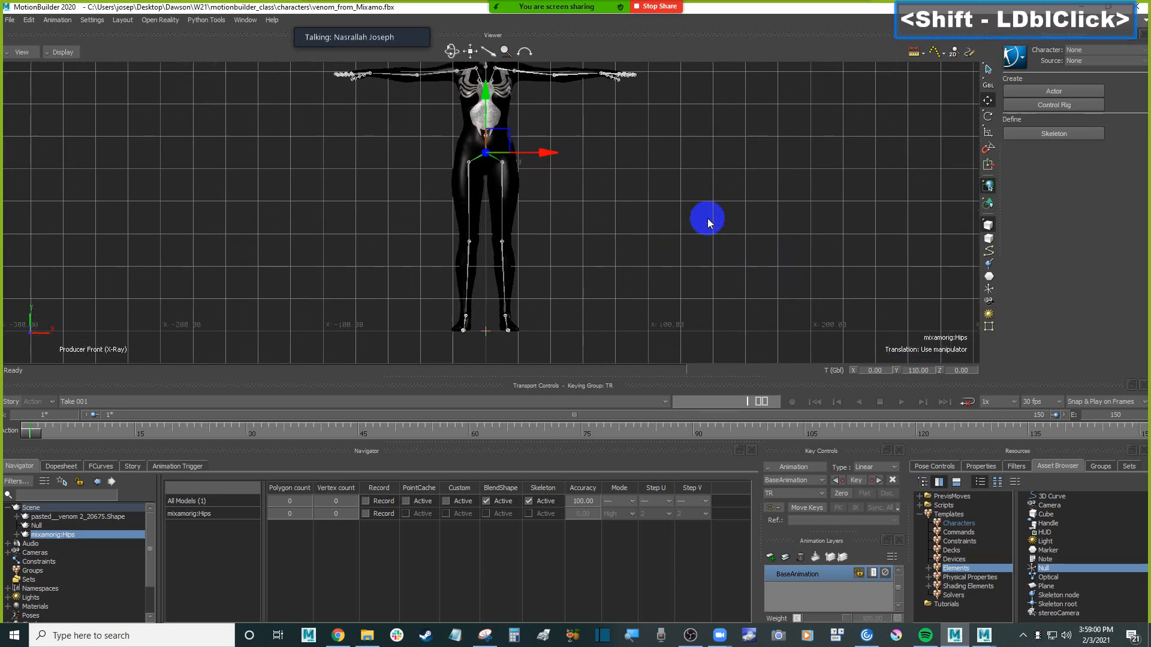
Examine mixamorig:Hips in the Schematic view and the repositioned character in the Producer Perspective view
key("ctrl+w")
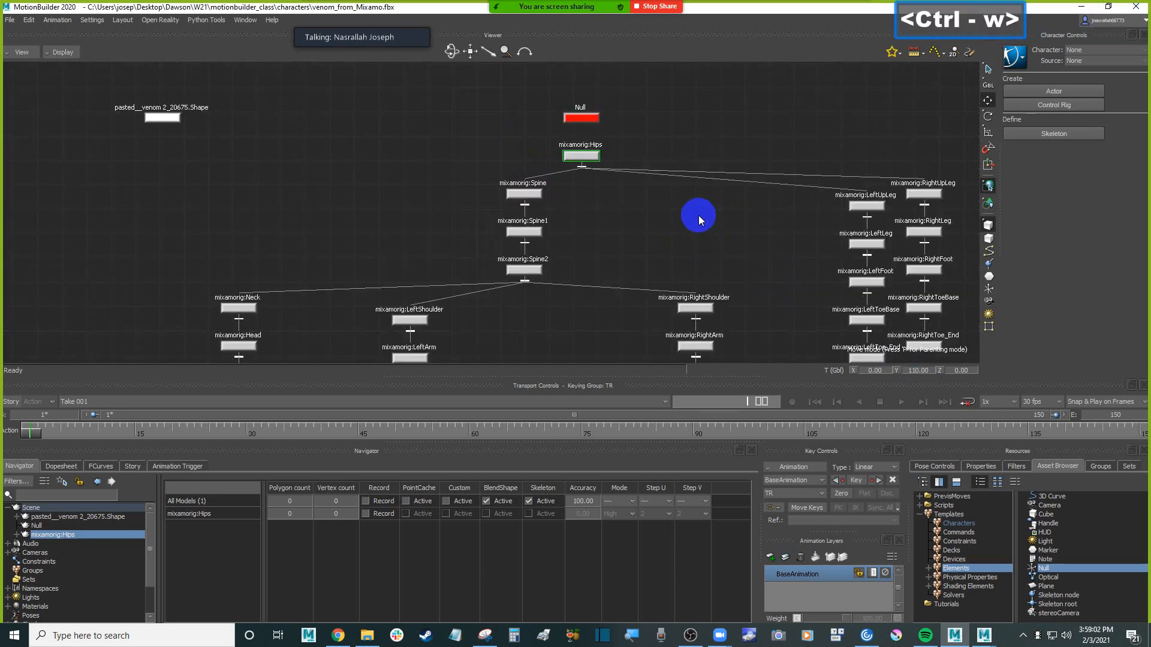
left_click(680, 140)
left_click(590, 157)
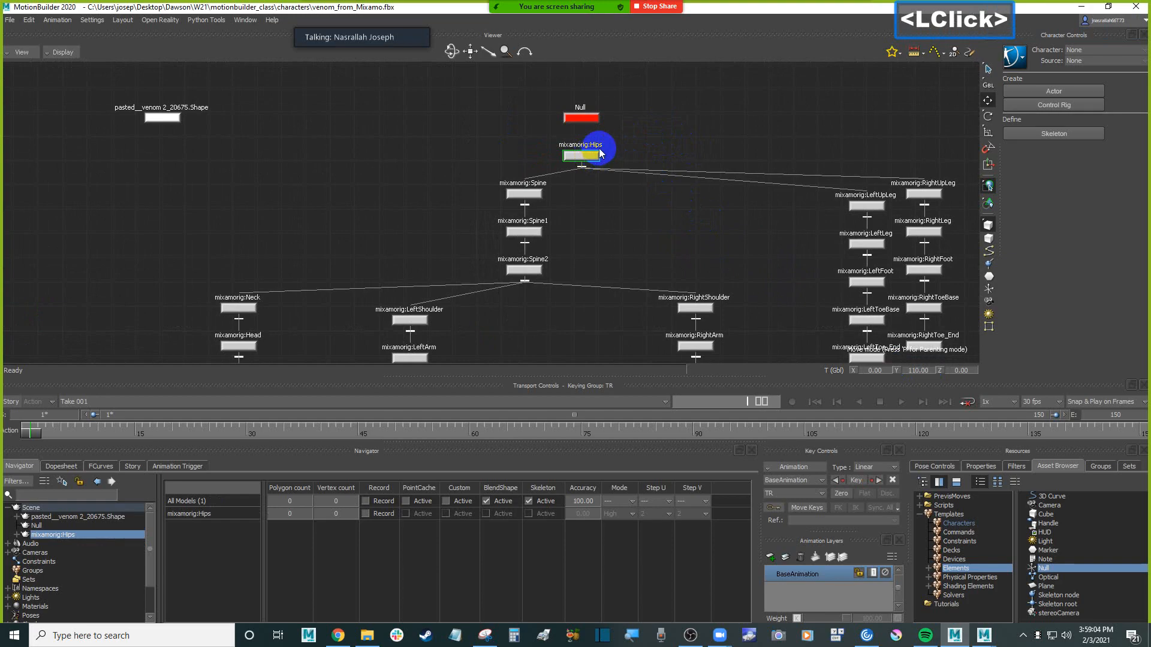
key("ctrl+w")
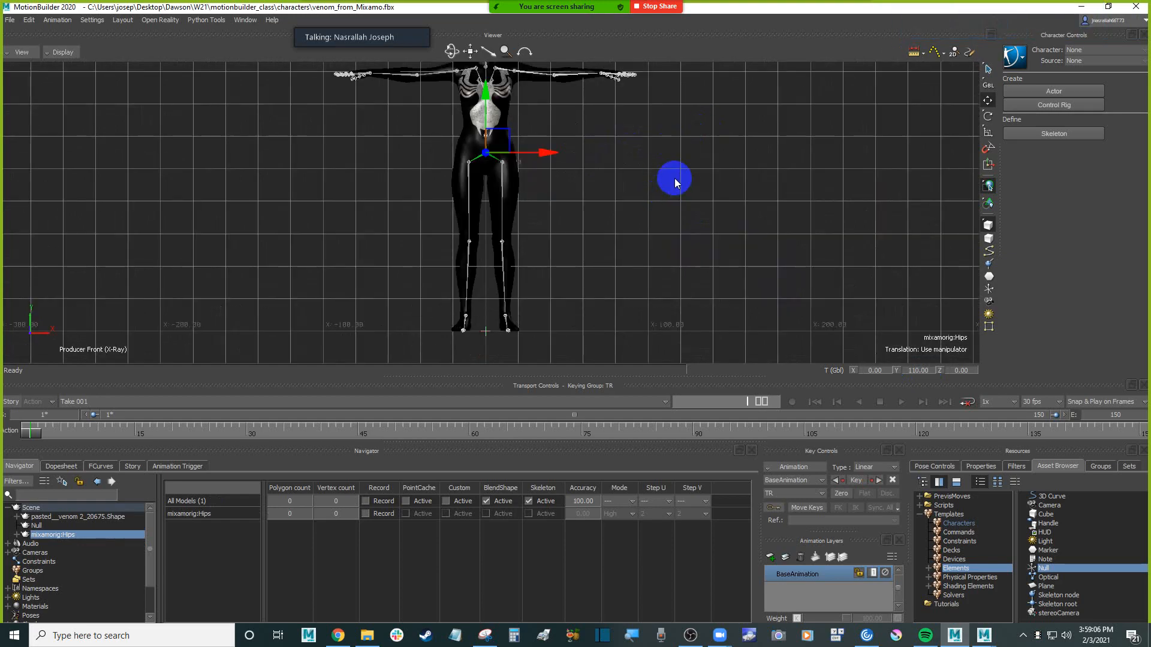
key("ctrl+e")
mouse_move(674, 177)
left_mouse_down("ctrl")
mouse_move(629, 194)
mouse_move(619, 218)
mouse_move(668, 198)
mouse_move(657, 197)
mouse_move(663, 174)
mouse_move(687, 194)
left_mouse_up("ctrl")
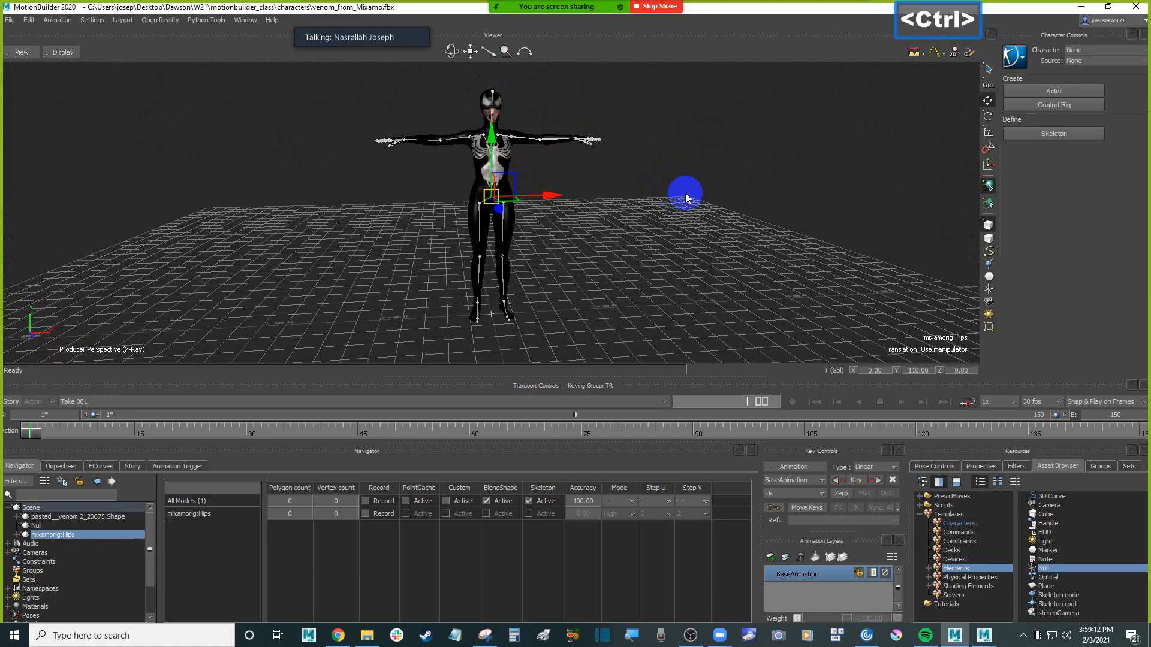
Return to the Schematic view and select the mixamorig:Hips node
key("ctrl+w")
left_click(645, 136)
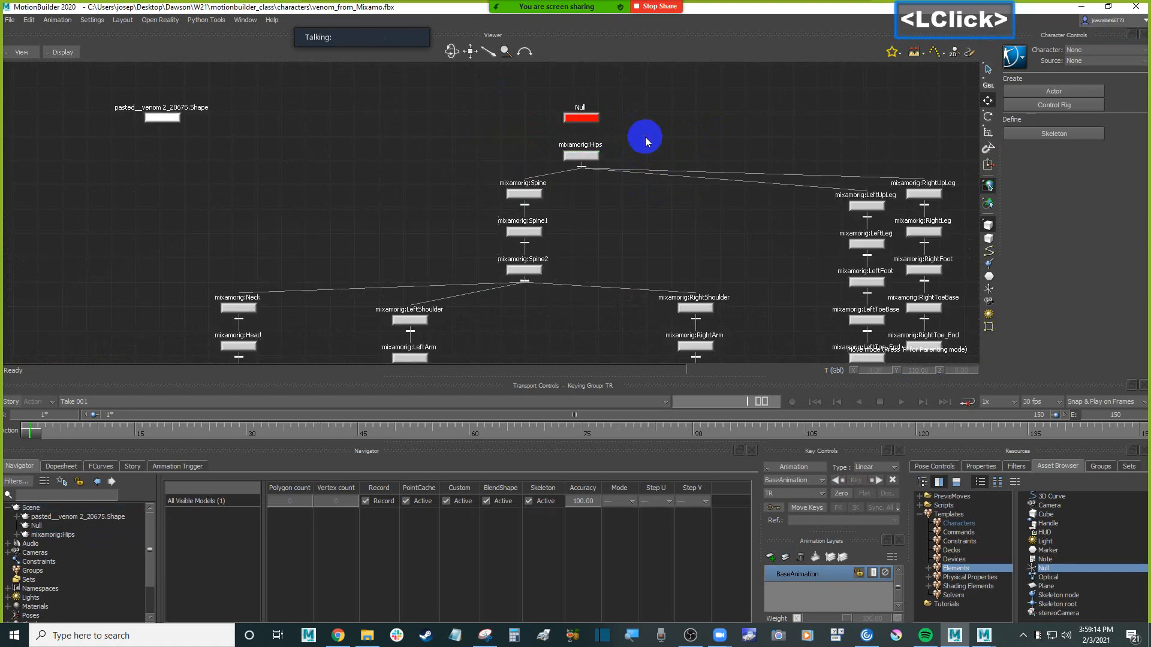
left_click(592, 161)
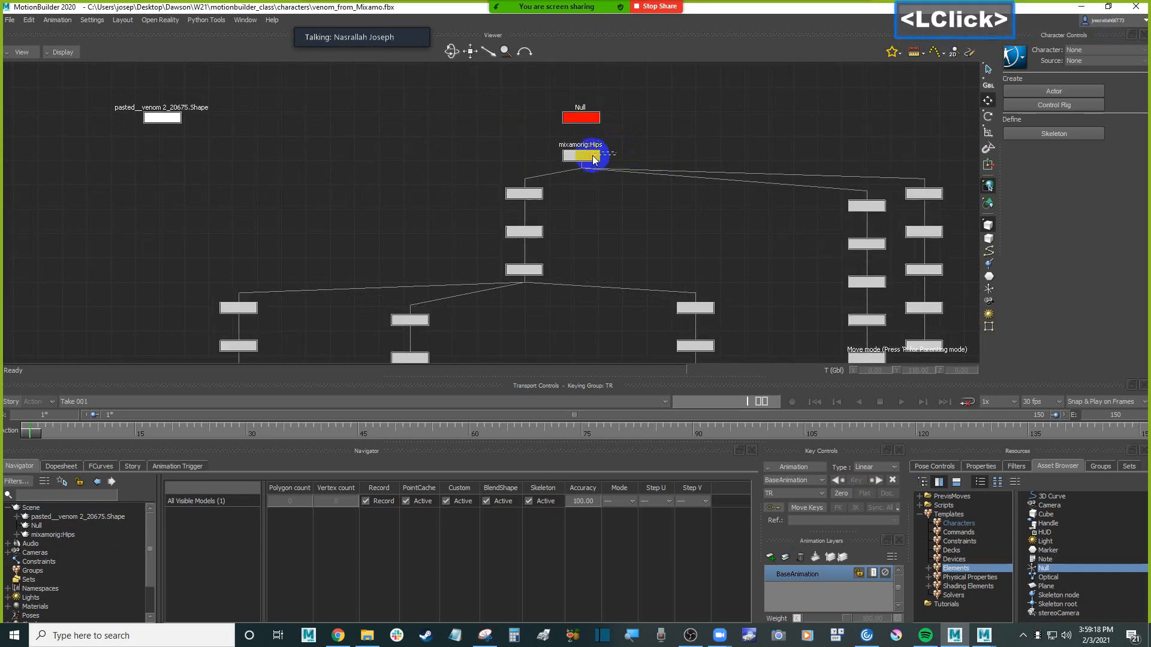
left_click(594, 157)
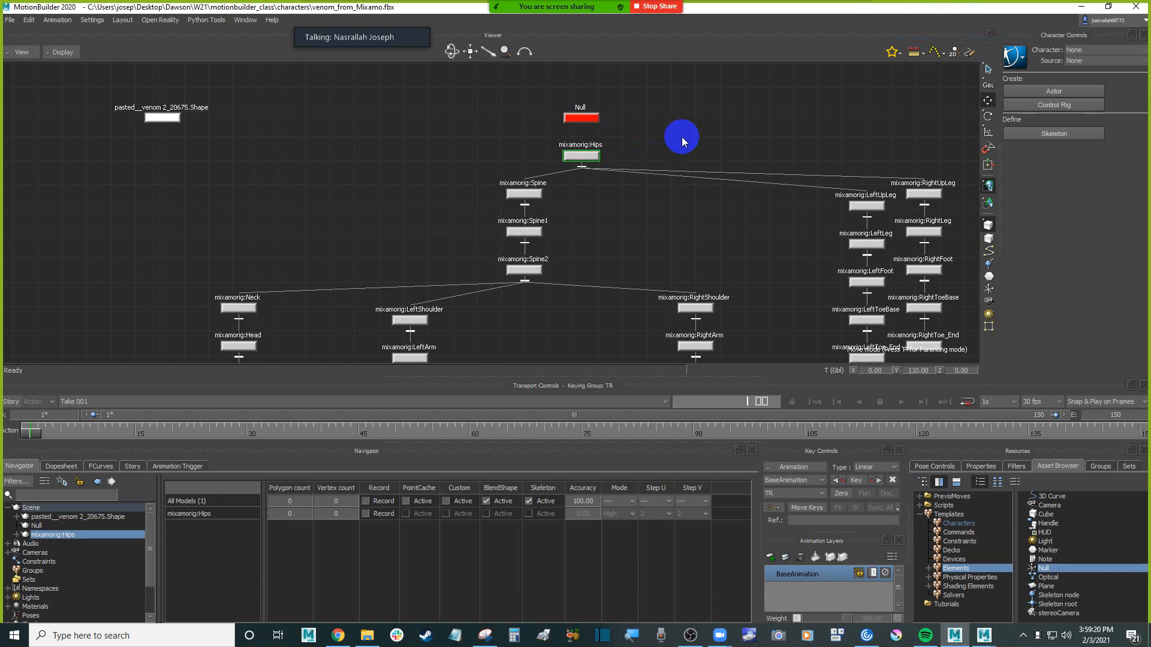
Parent mixamorig:Hips to the Null in the Schematic view and check the Null in the Producer Perspective view
left_click_drag(681, 131, 594, 118, "alt")
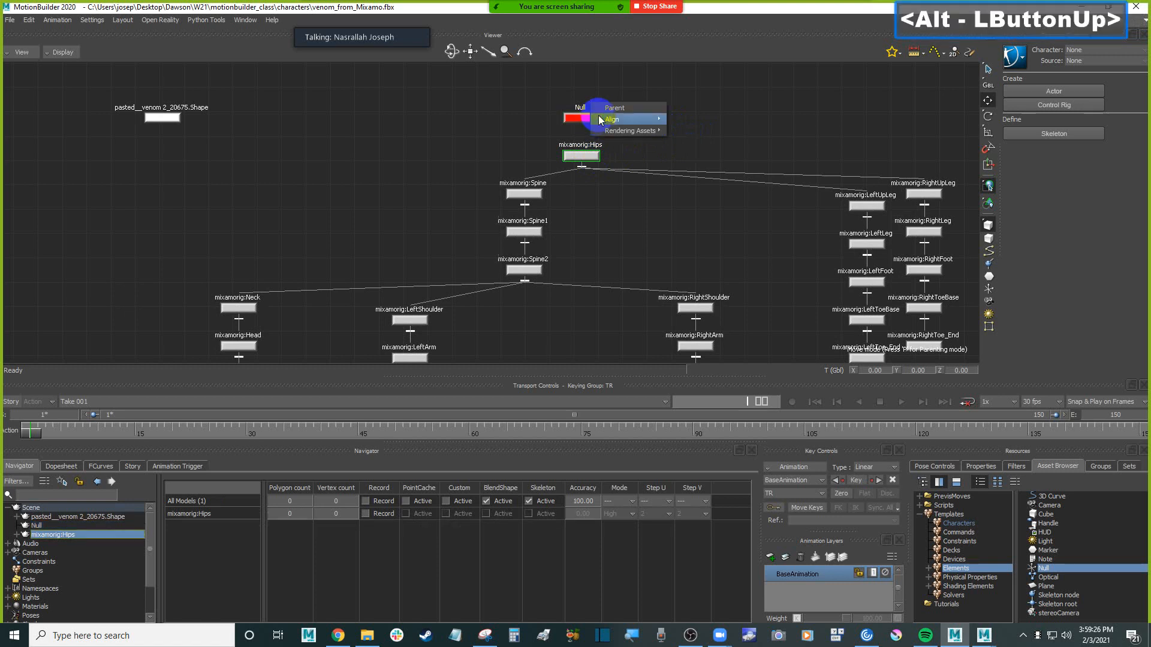
left_click(612, 110)
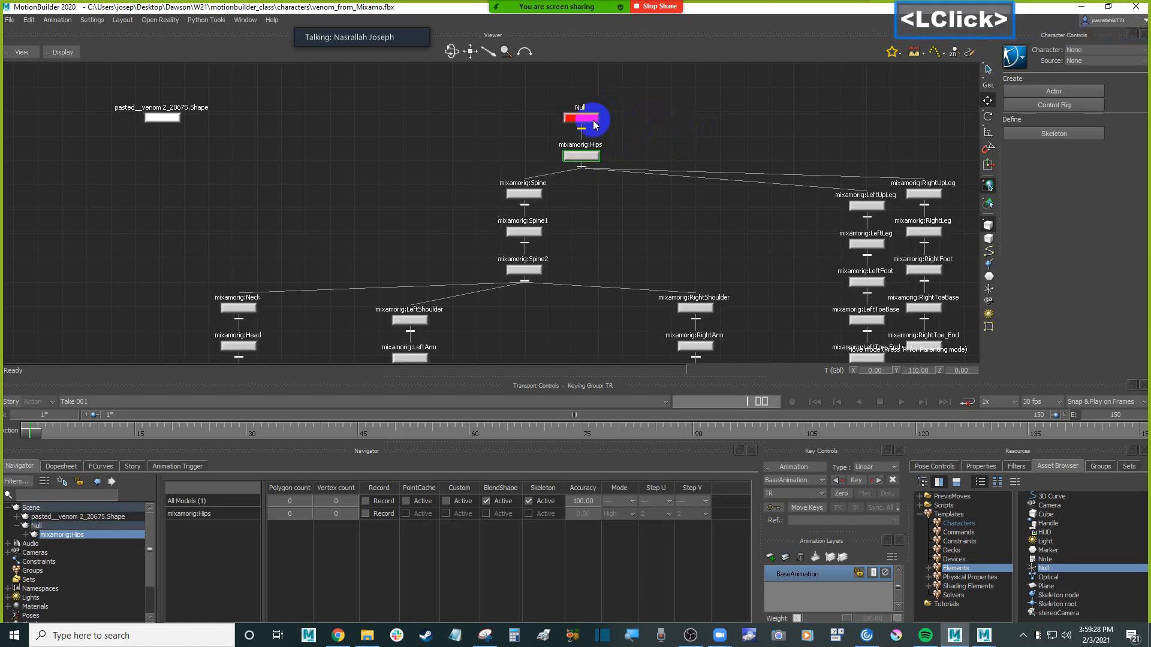
left_click(593, 120)
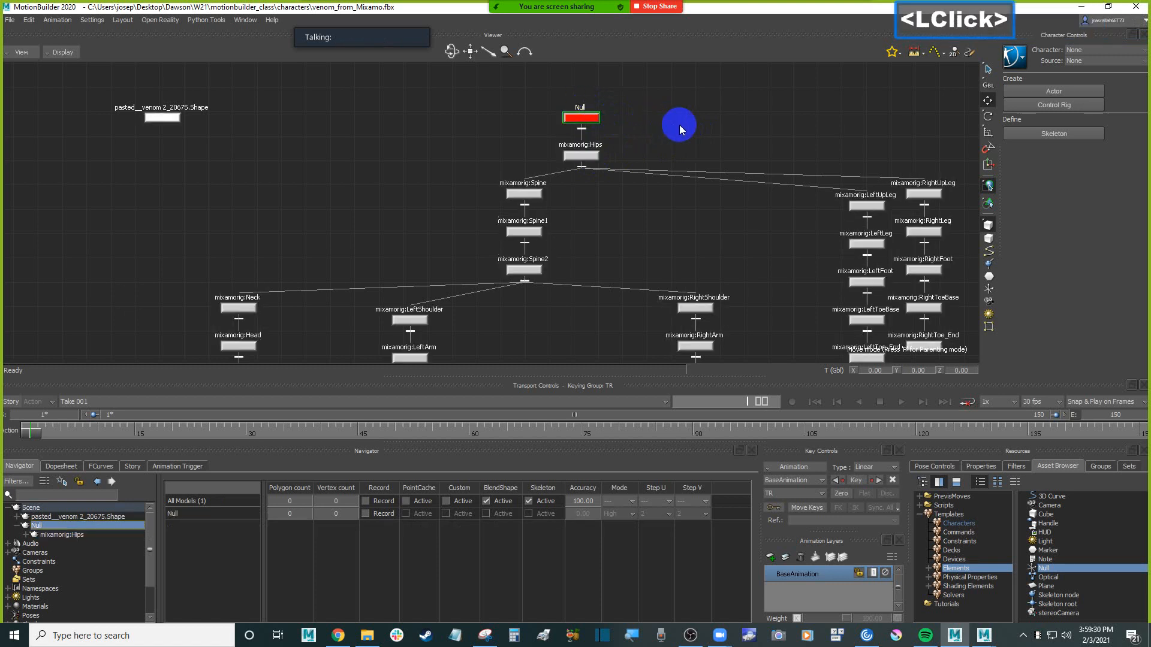
key("ctrl+w")
left_click_drag(548, 313, 593, 302)
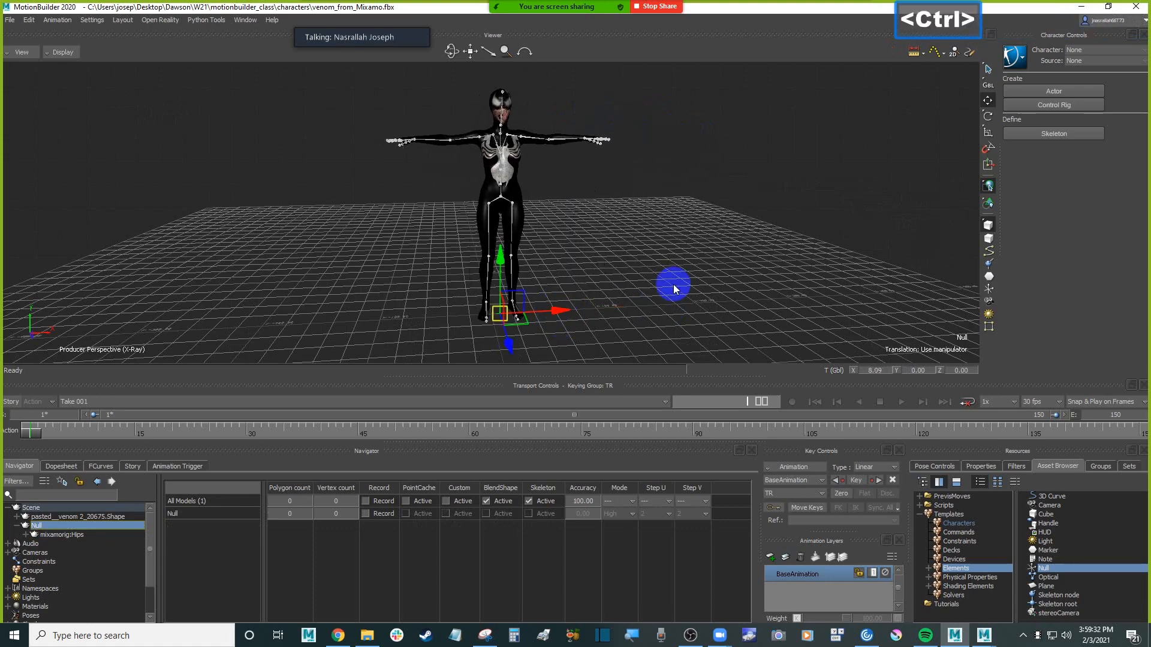
mouse_move(673, 229)
left_mouse_down("ctrl+shift")
mouse_move(673, 244)
mouse_move(648, 222)
mouse_move(722, 239)
mouse_move(694, 231)
left_mouse_up("ctrl+shift")
left_click(694, 232)
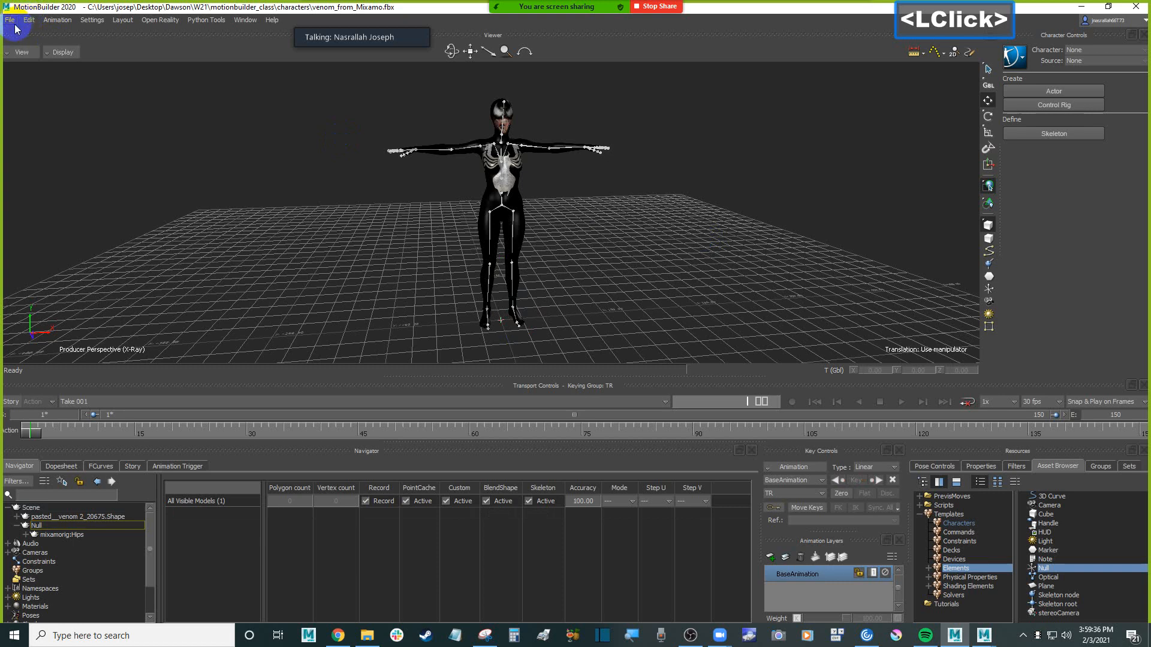
Save the scene in the characters folder as venom_from_Mobu with all elements and both takes
left_click(15, 29)
left_click(270, 174)
left_click(534, 302)
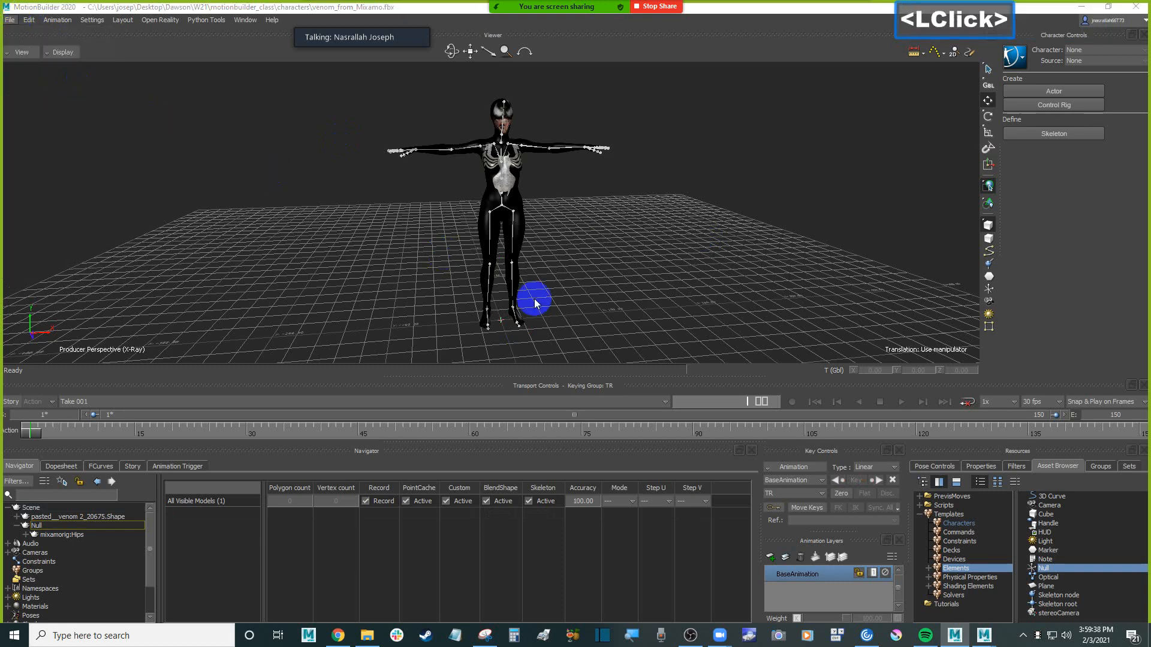
key("ctrl+s")
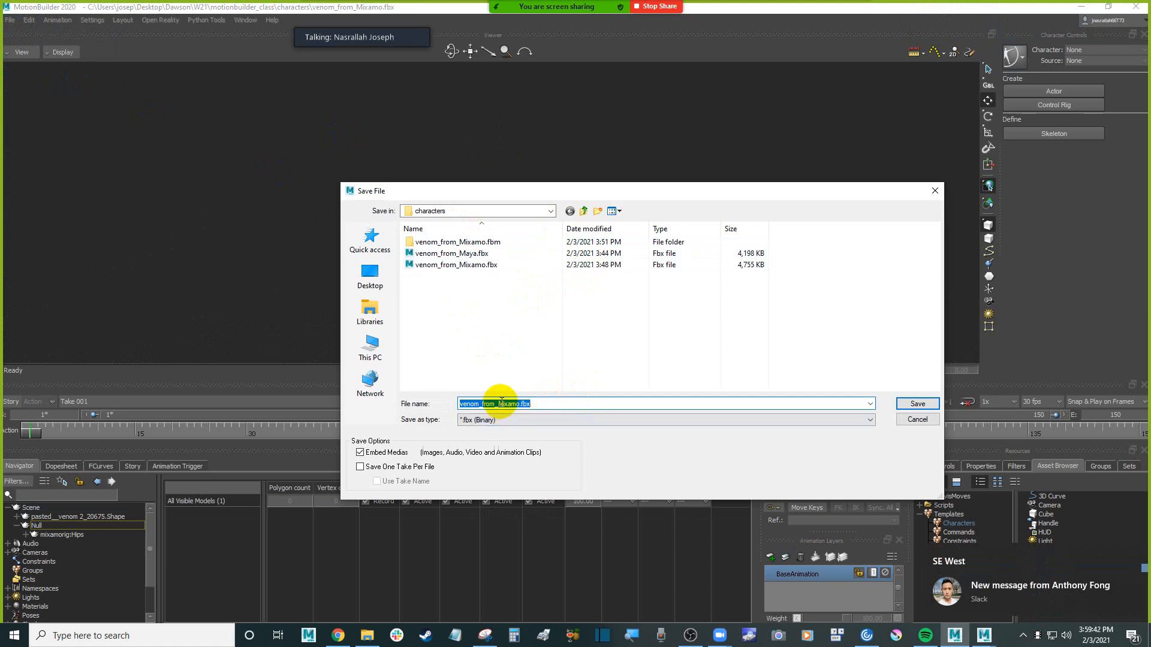
left_click_drag(499, 404, 562, 405)
type("M")
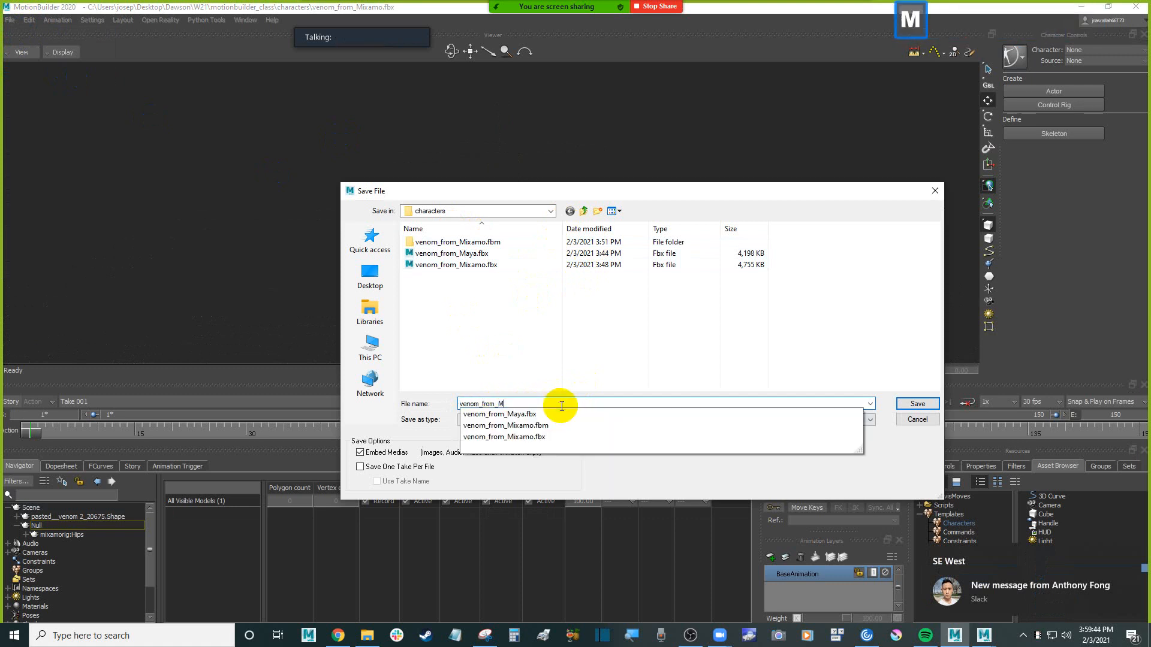
type("ob")
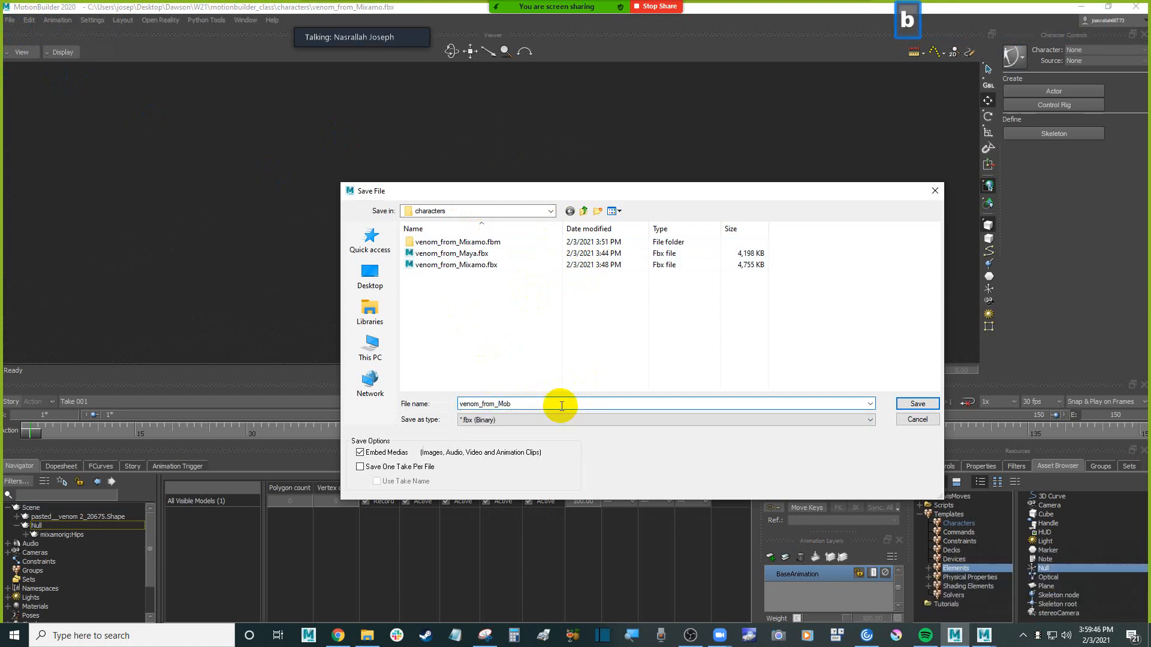
type("u")
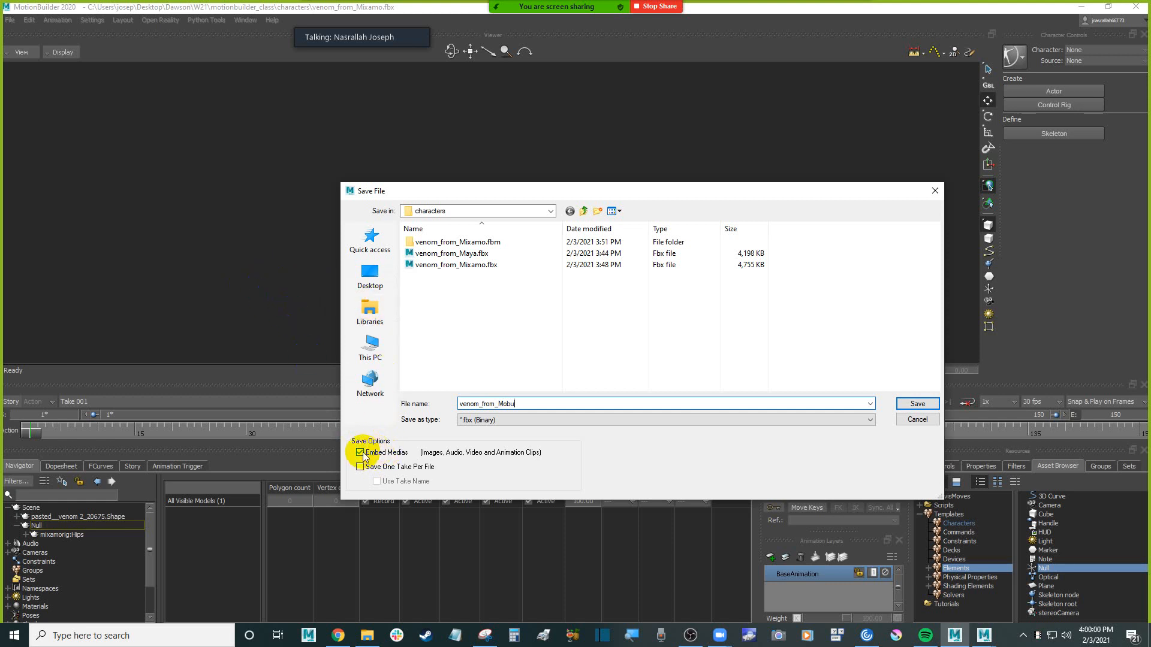
left_click(909, 403)
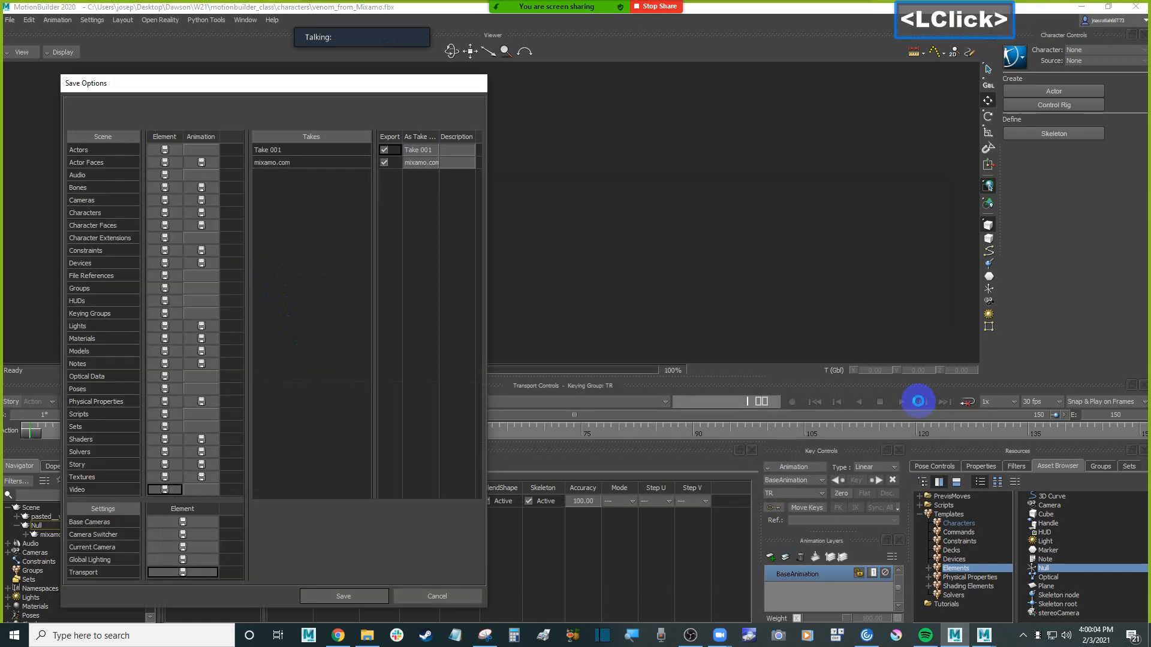
left_click(372, 596)
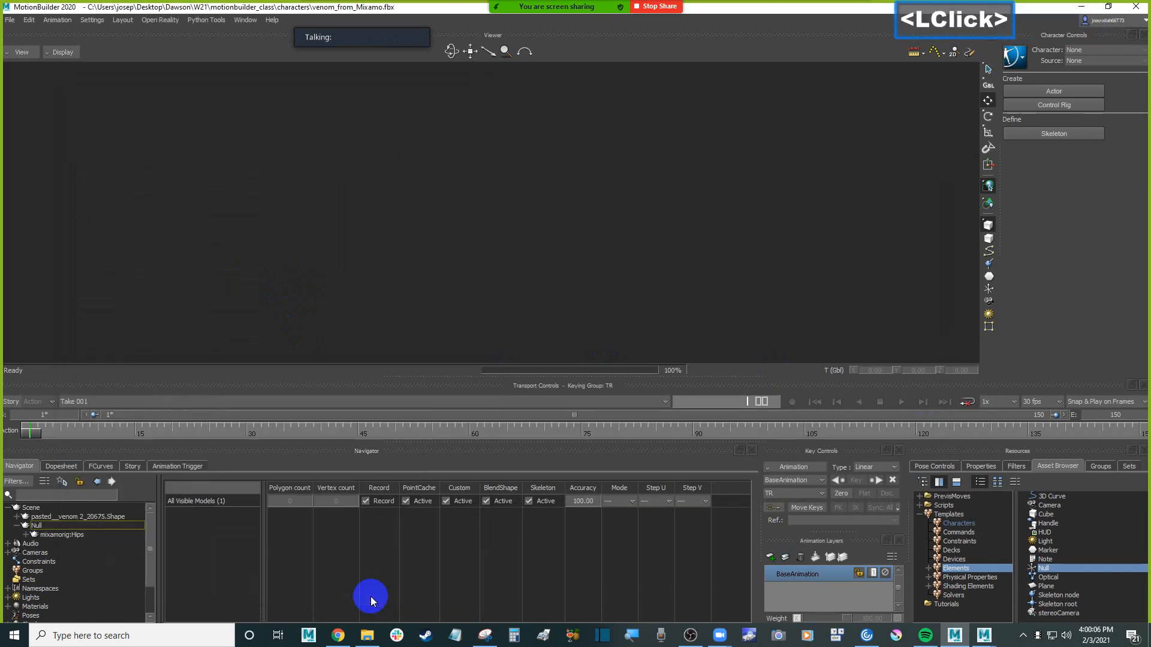
Switch between Take 001 and the mixamo.com take to compare the character's pose and time range
left_click(163, 402)
left_click(99, 417)
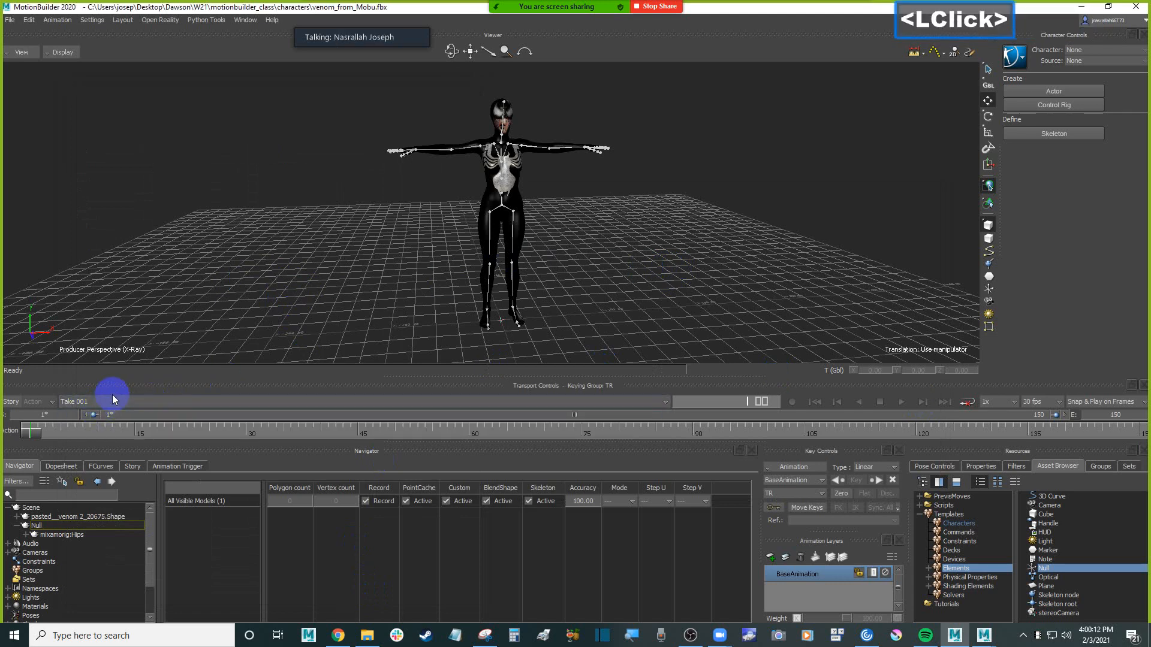
left_click(135, 400)
left_click(103, 421)
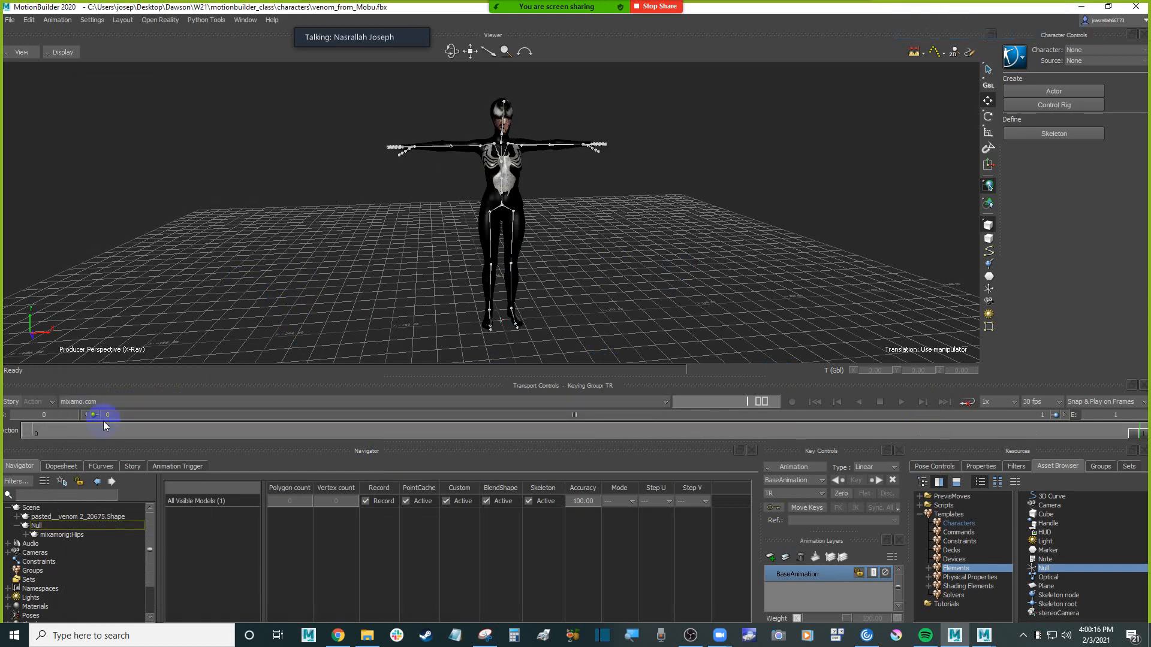
left_click(123, 401)
left_click(109, 415)
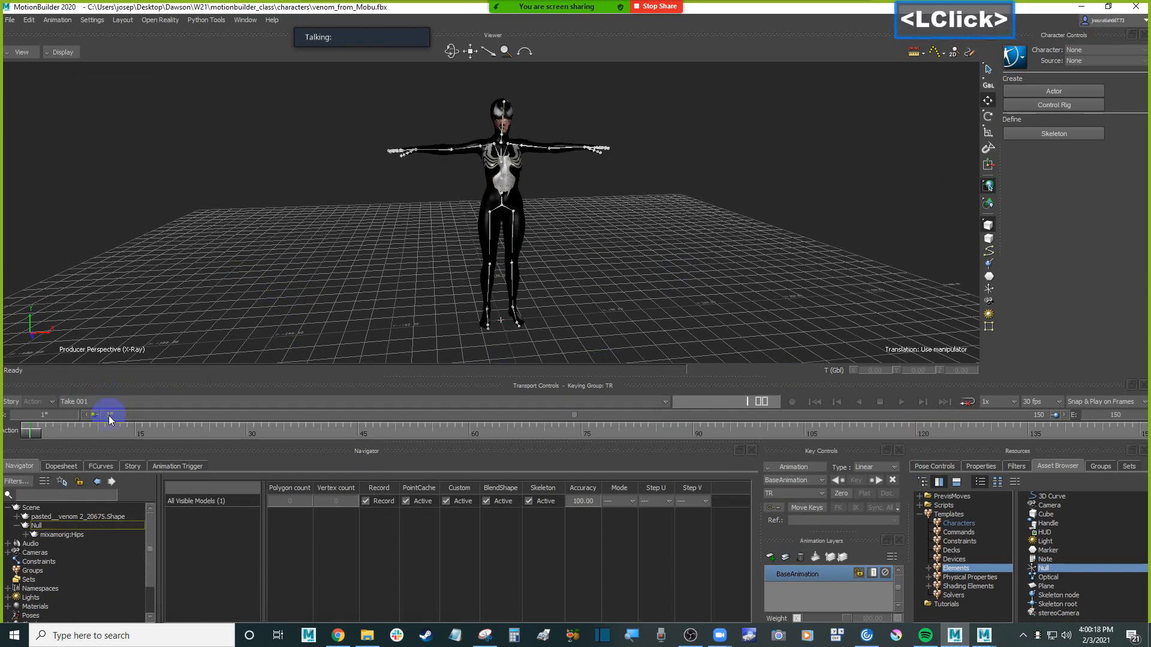
left_click(104, 399)
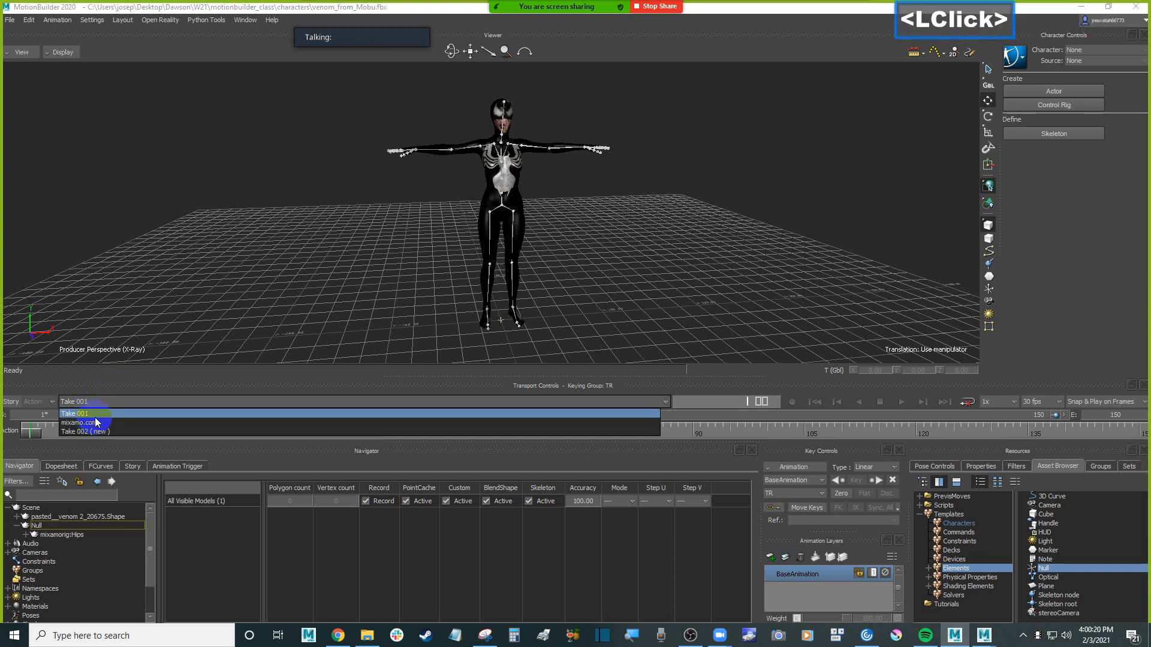
left_click(95, 419)
left_click(109, 400)
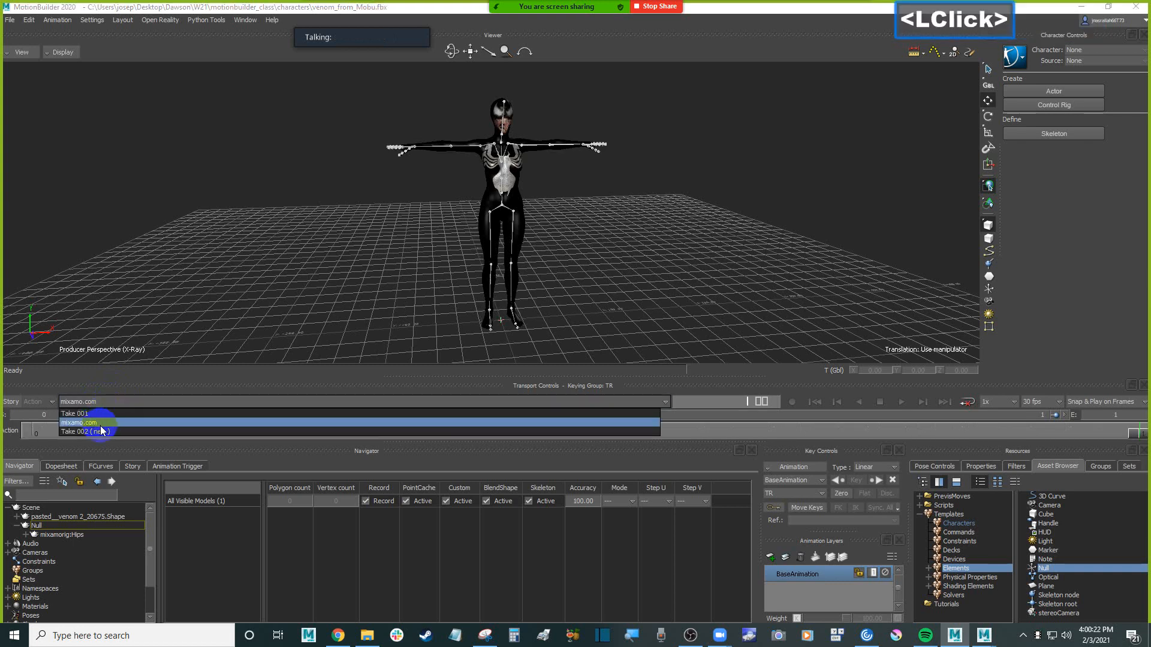
left_click(103, 423)
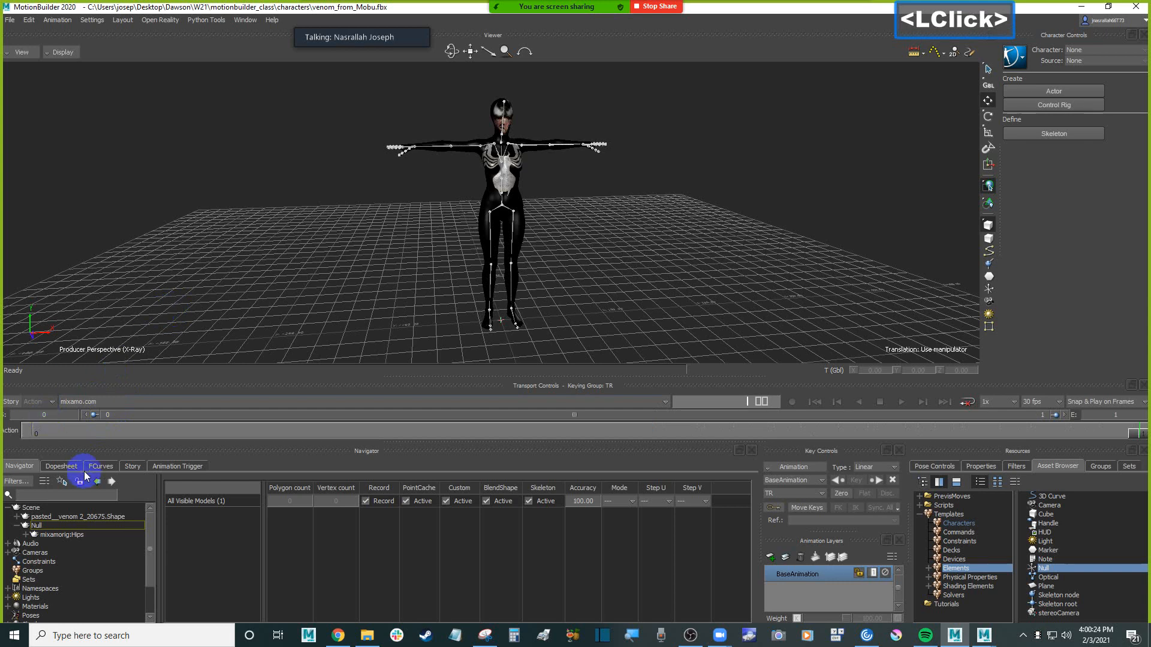
Delete Take 001 from the scene's Takes
left_click_drag(151, 552, 153, 592)
left_click(32, 592)
scroll(114, 581, "down", 2)
double_click(65, 582)
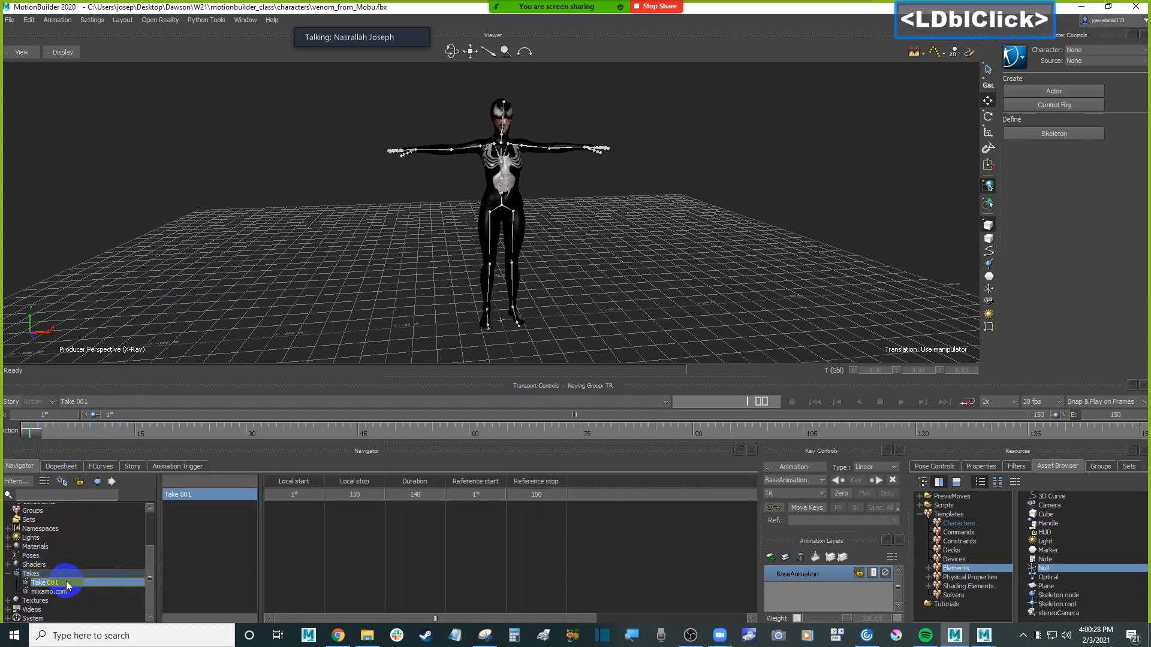
right_click(66, 581)
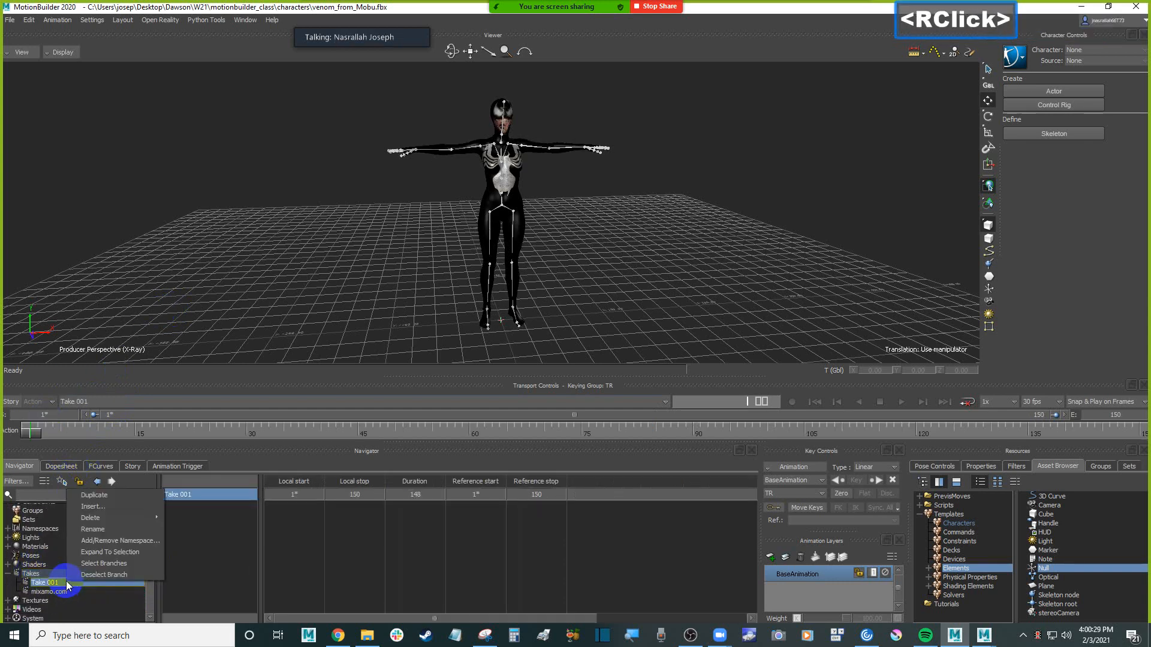
left_click(138, 516)
left_click(541, 354)
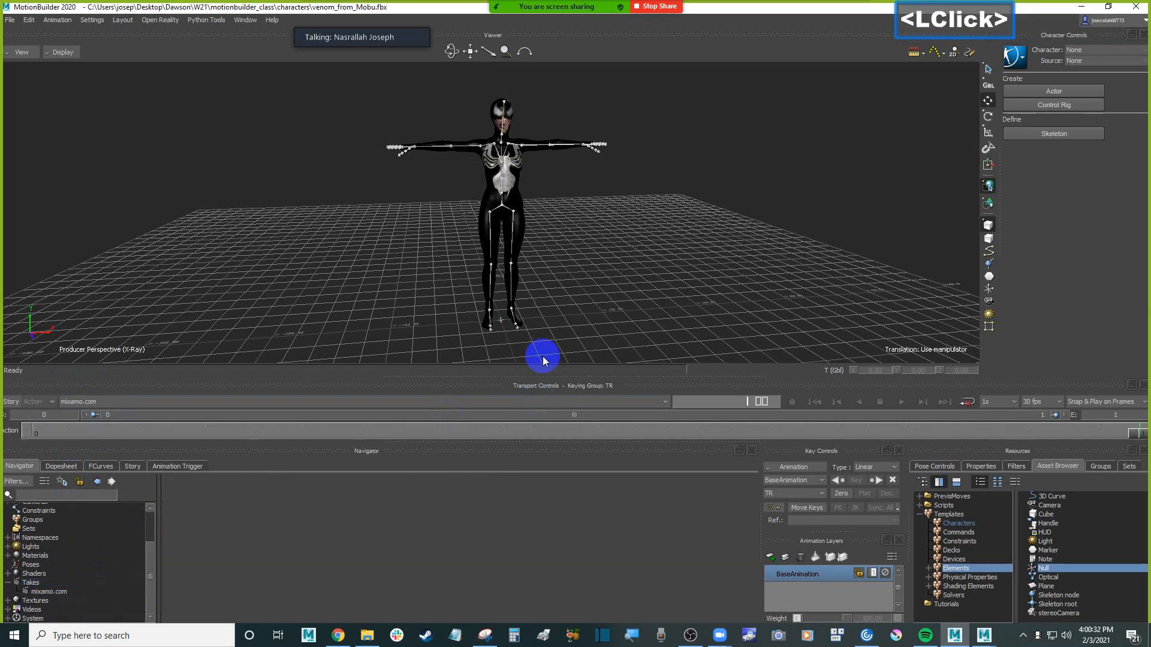
Check the character in the Producer Front view and return to the Producer Perspective view
left_click(725, 249)
key("ctrl+f")
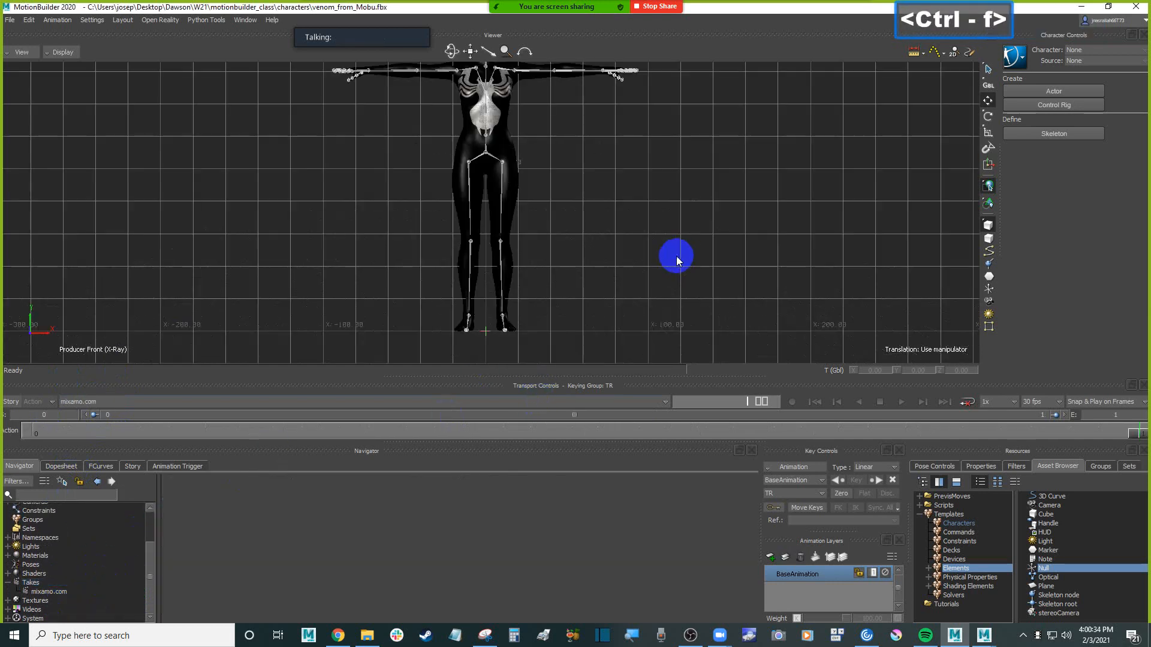
mouse_move(630, 271)
left_mouse_down("ctrl")
mouse_move(621, 257)
mouse_move(608, 273)
left_mouse_up("ctrl")
key("ctrl+e")
double_click(608, 272, "ctrl")
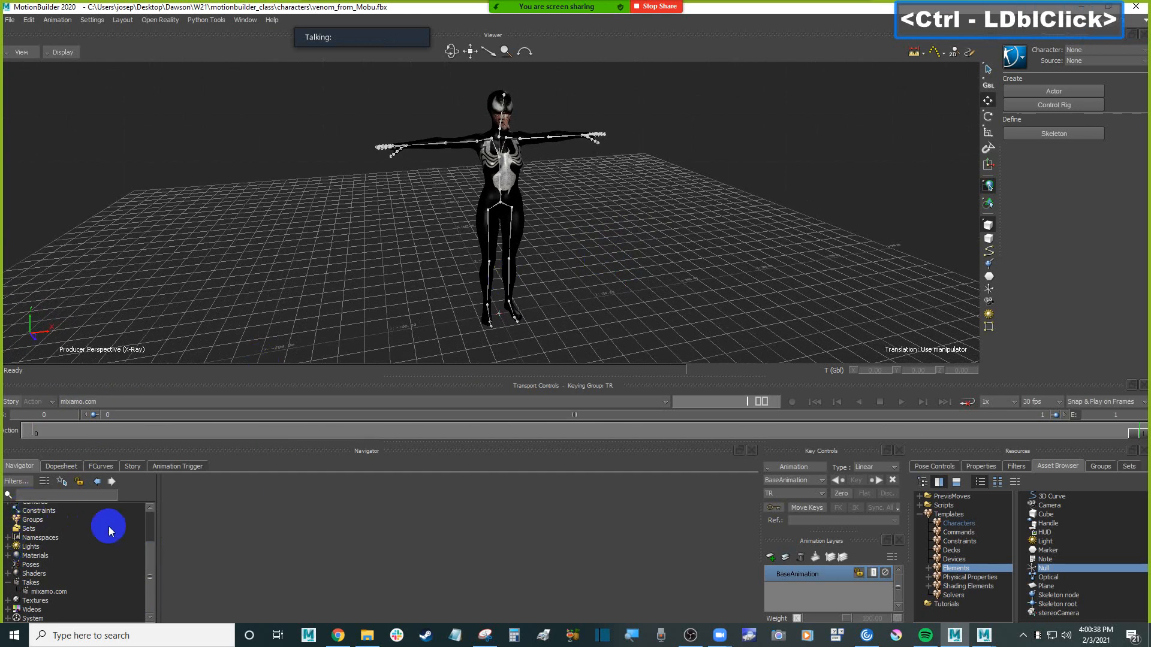
Rename the mixamo.com take as Tpose and save the scene
double_click(49, 593)
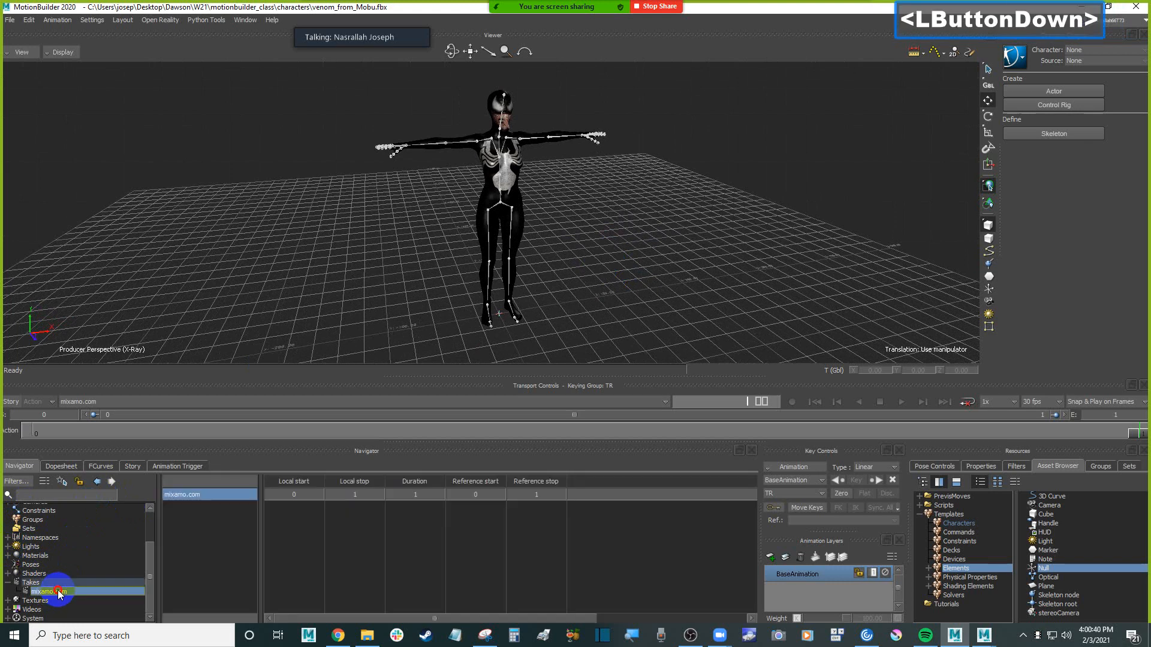
right_click(67, 590)
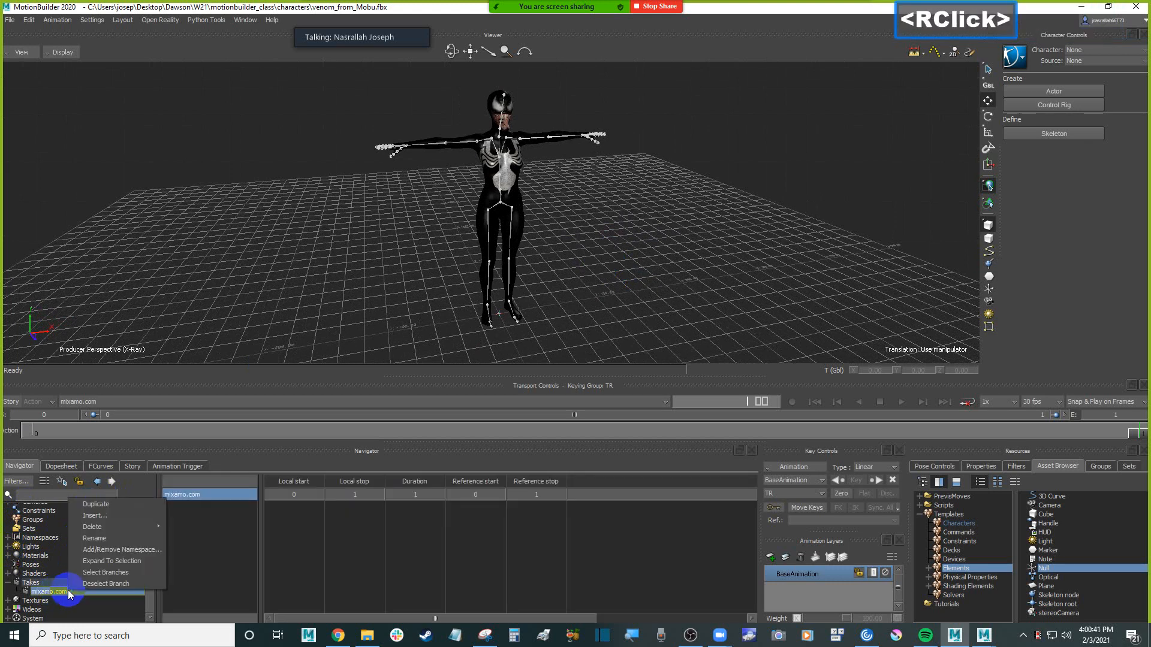
left_click(121, 537)
type("Tpose")
key("Return")
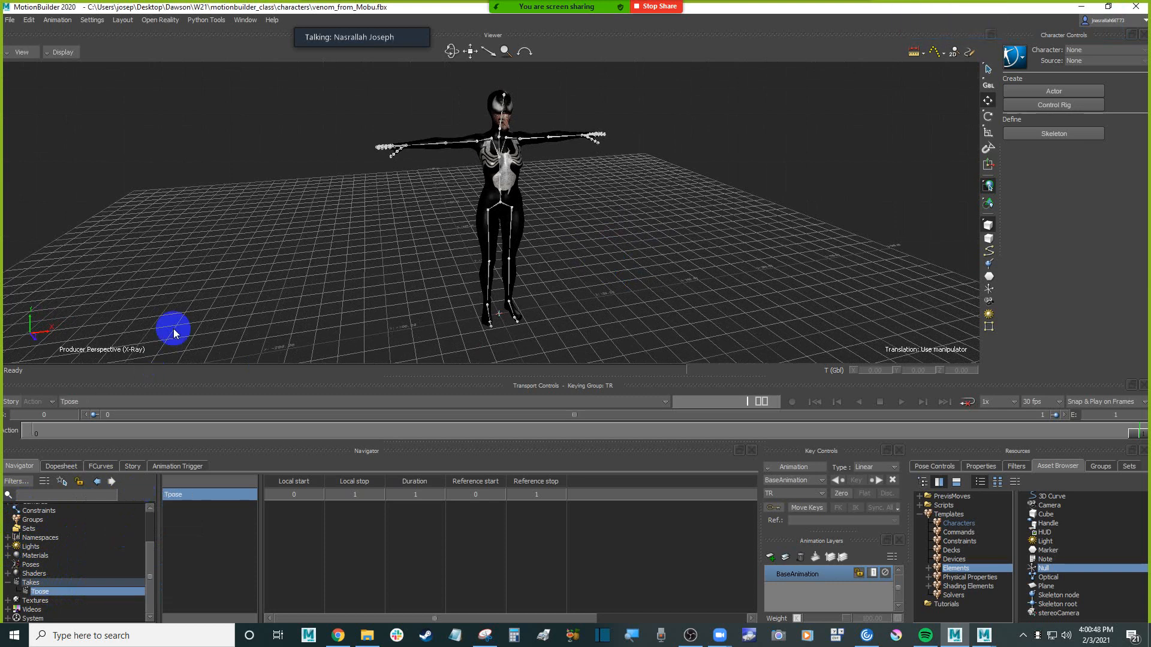
left_click(364, 263)
key("ctrl+s")
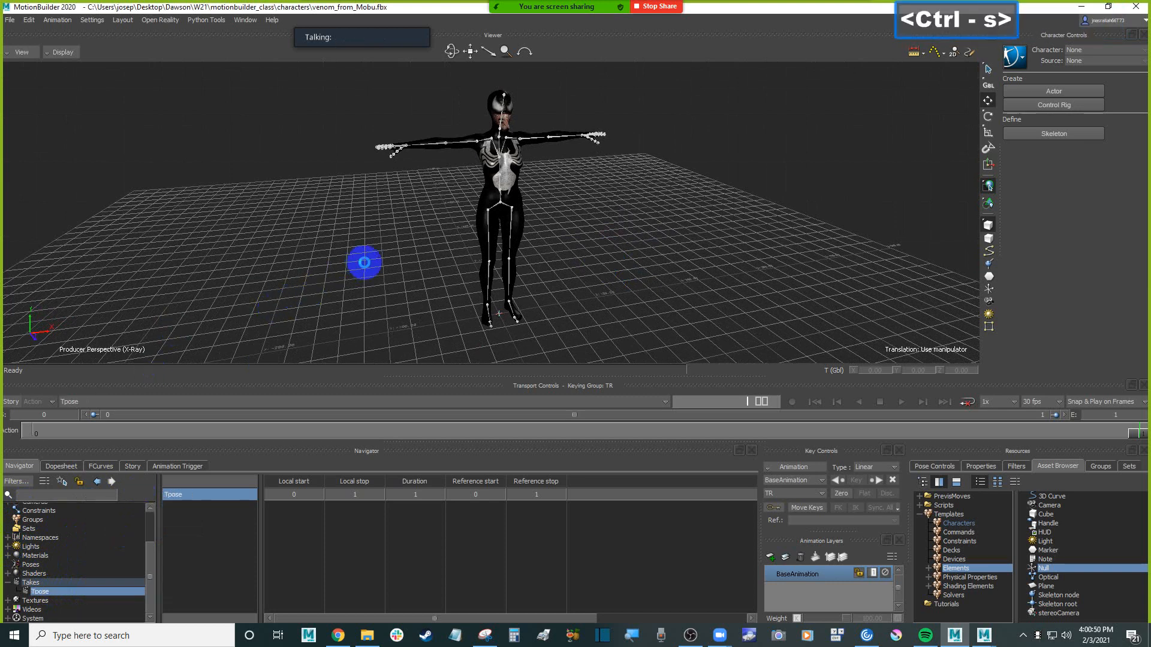
left_click(607, 239)
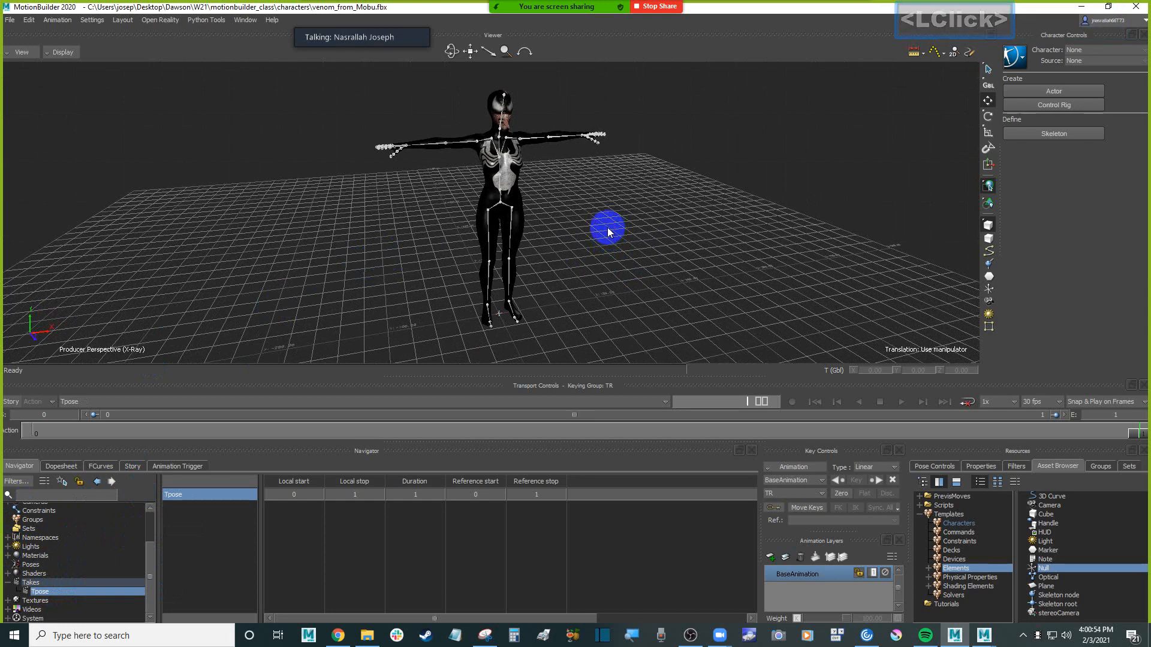
Add a Character asset from the Characters templates to the scene without applying it to the model
left_click_drag(607, 221, 741, 381, "ctrl+shift")
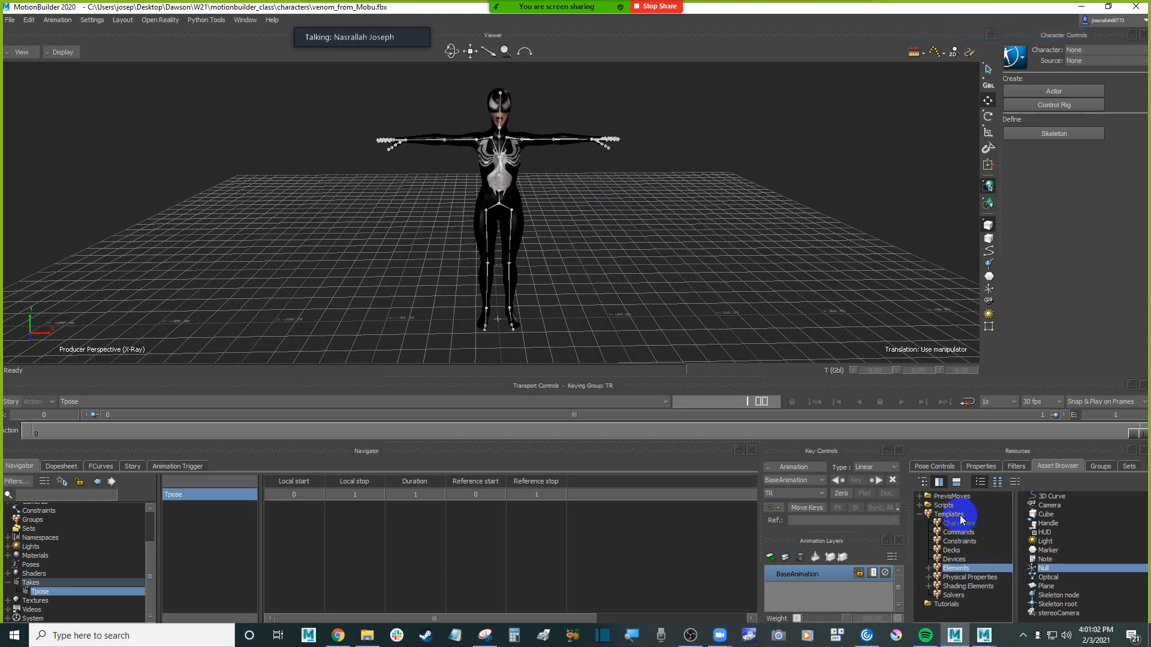
left_click(951, 515)
left_click(959, 523)
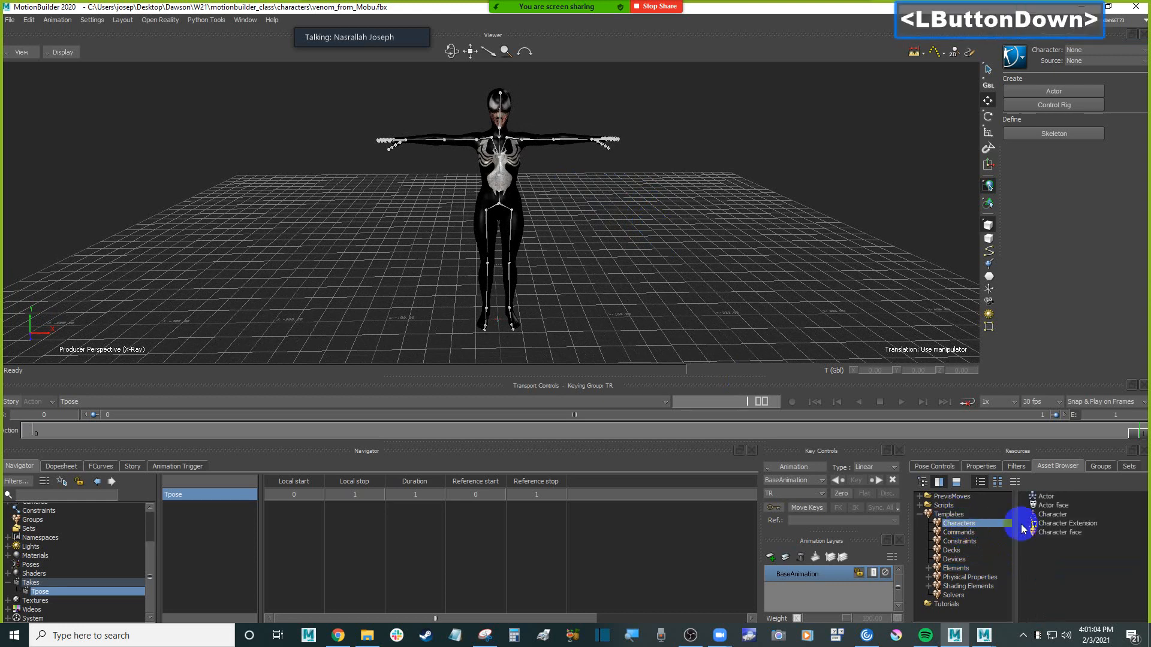
left_click(1066, 514)
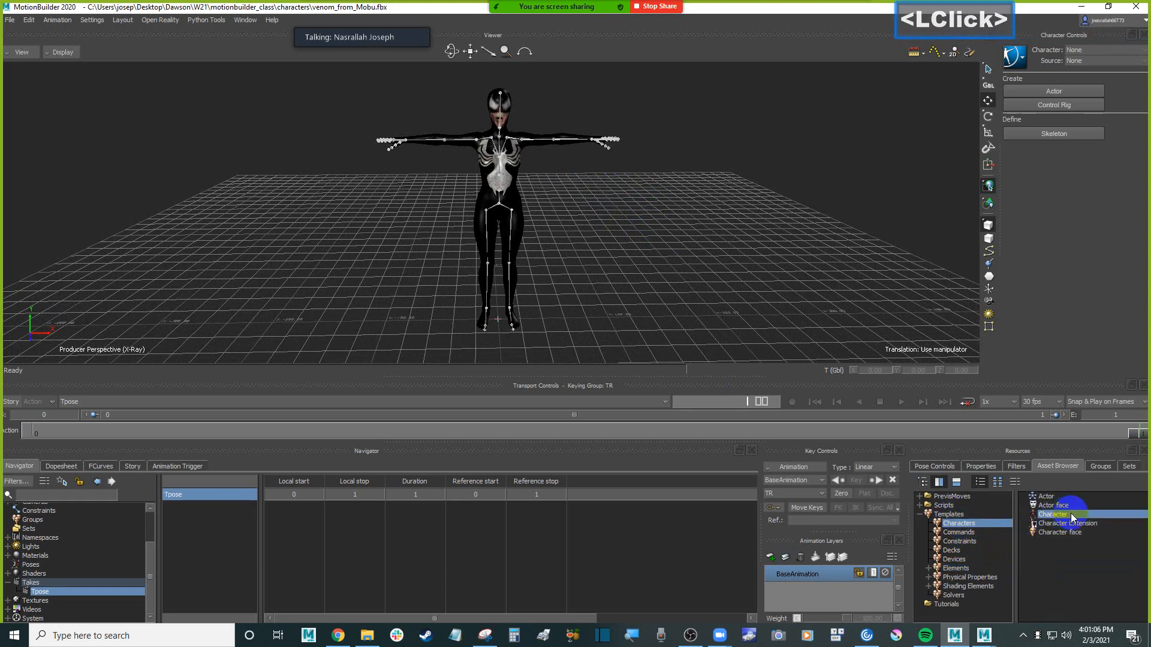
left_click_drag(1071, 514, 695, 217)
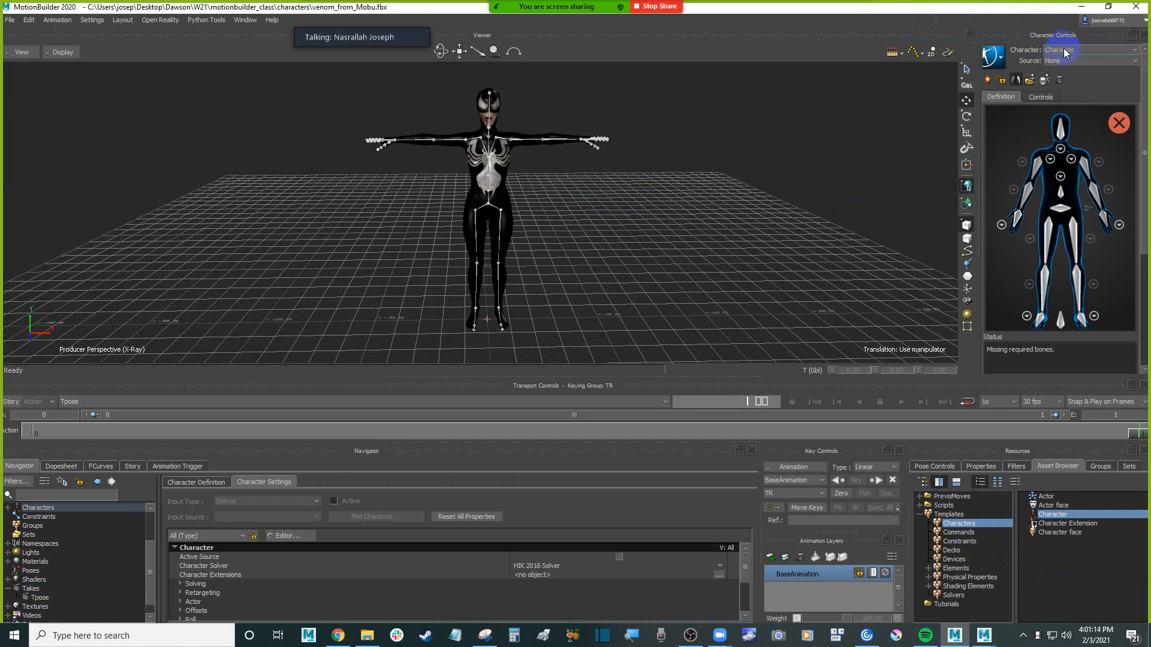
Delete the unassigned Character from the scene's Characters
left_click(8, 508)
right_click(55, 517)
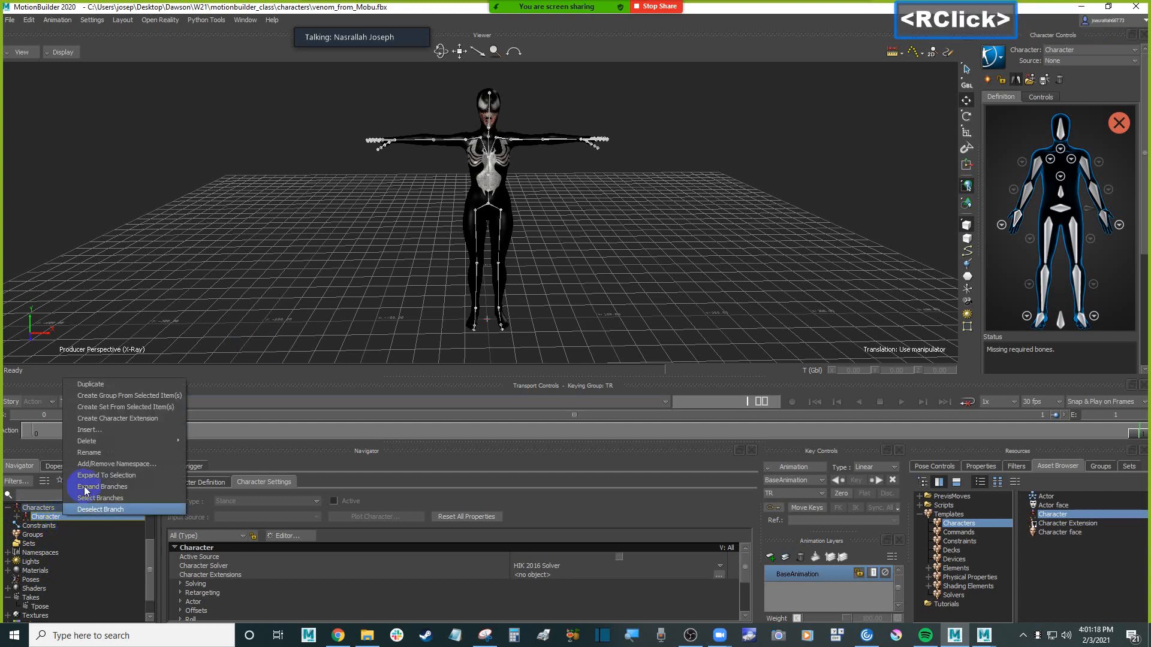
left_click(308, 270)
left_click(11, 532)
left_click(48, 517)
right_click(54, 516)
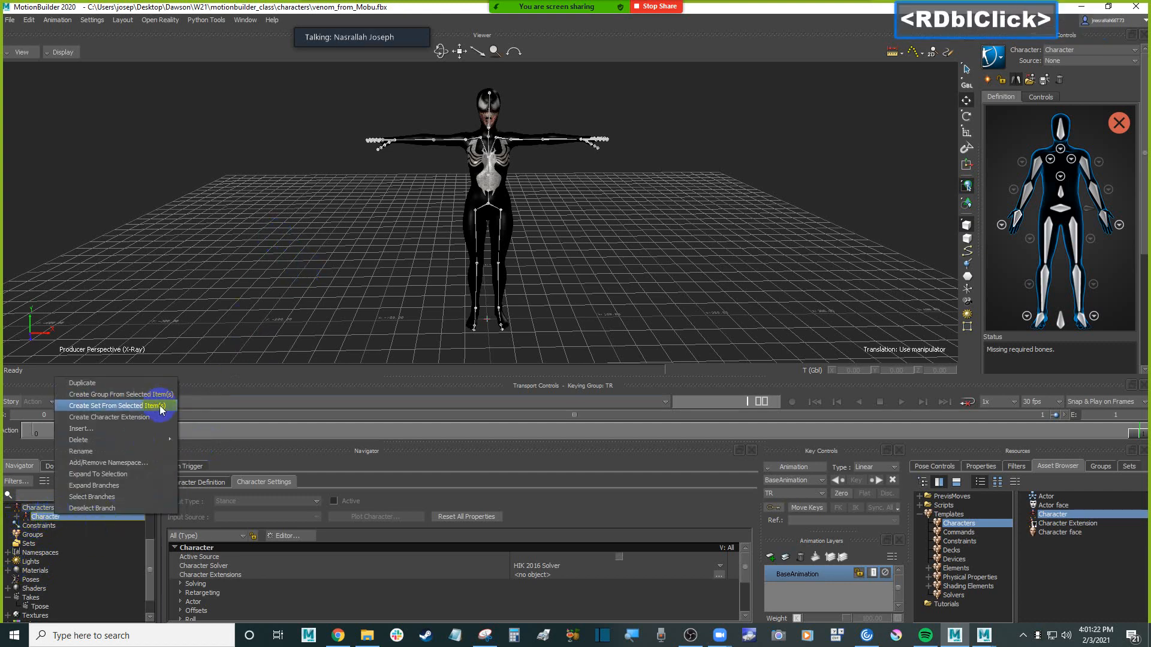
left_click(204, 441)
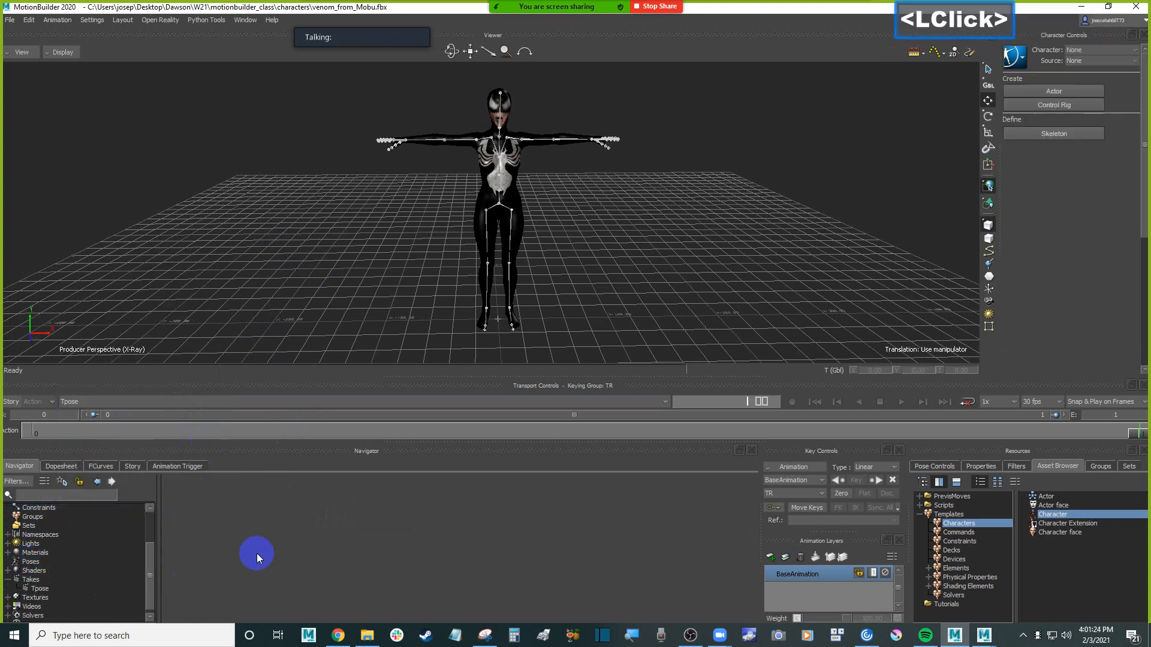
Add a new Character asset from the Characters templates to an empty area of the scene
scroll(100, 534, "up", 3)
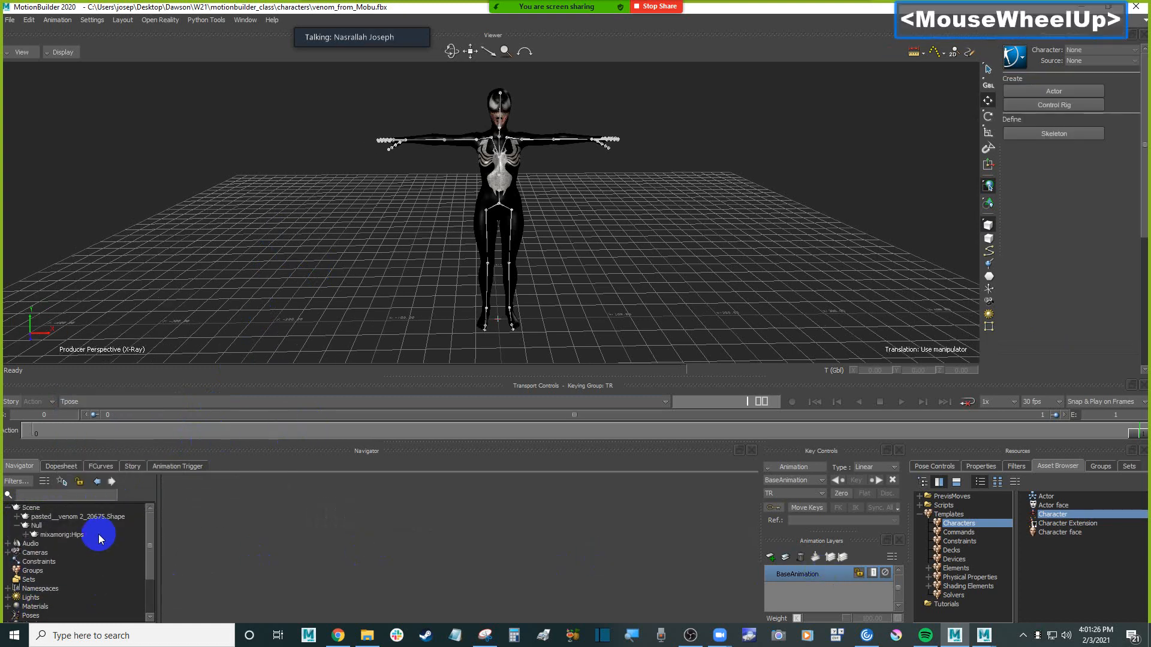
left_click(8, 509)
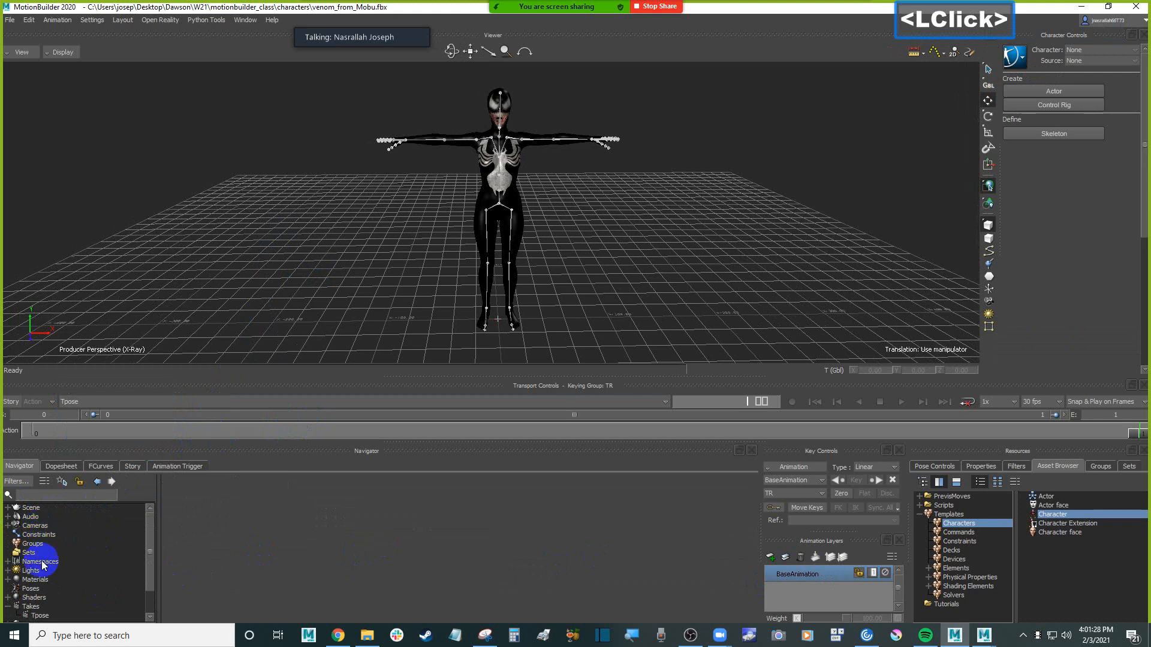
left_click(19, 466)
left_click(1085, 514)
left_click_drag(1085, 514, 653, 236)
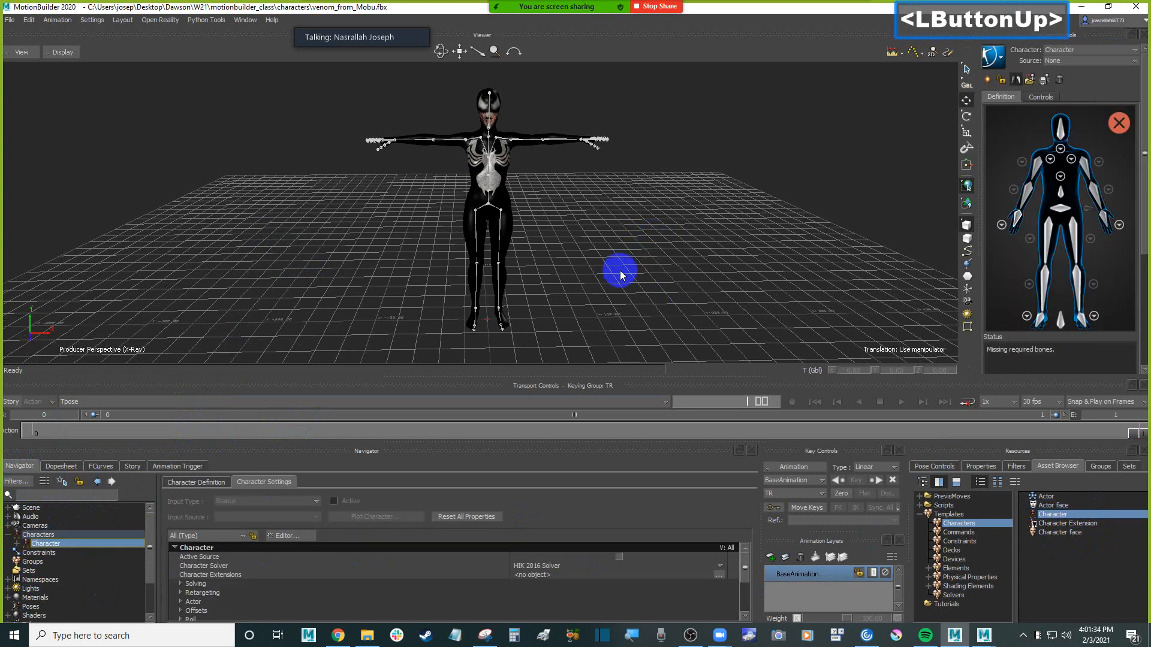
Rename the new character as venom
left_click(79, 543)
right_click(77, 543)
left_click(64, 545)
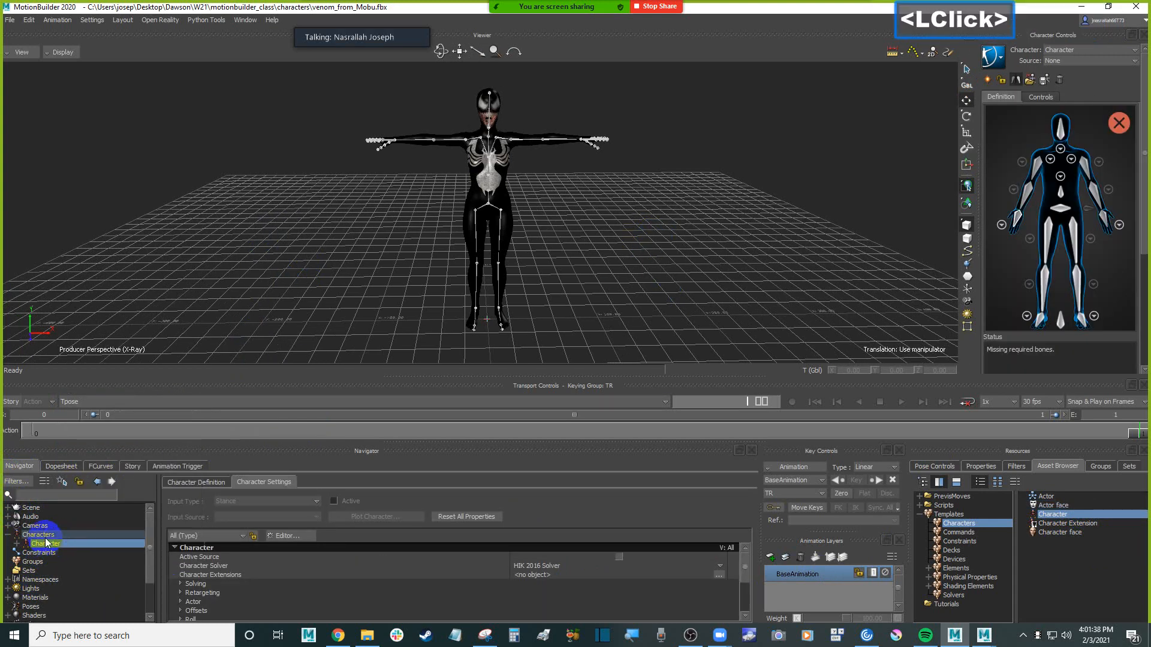
left_click(1064, 51)
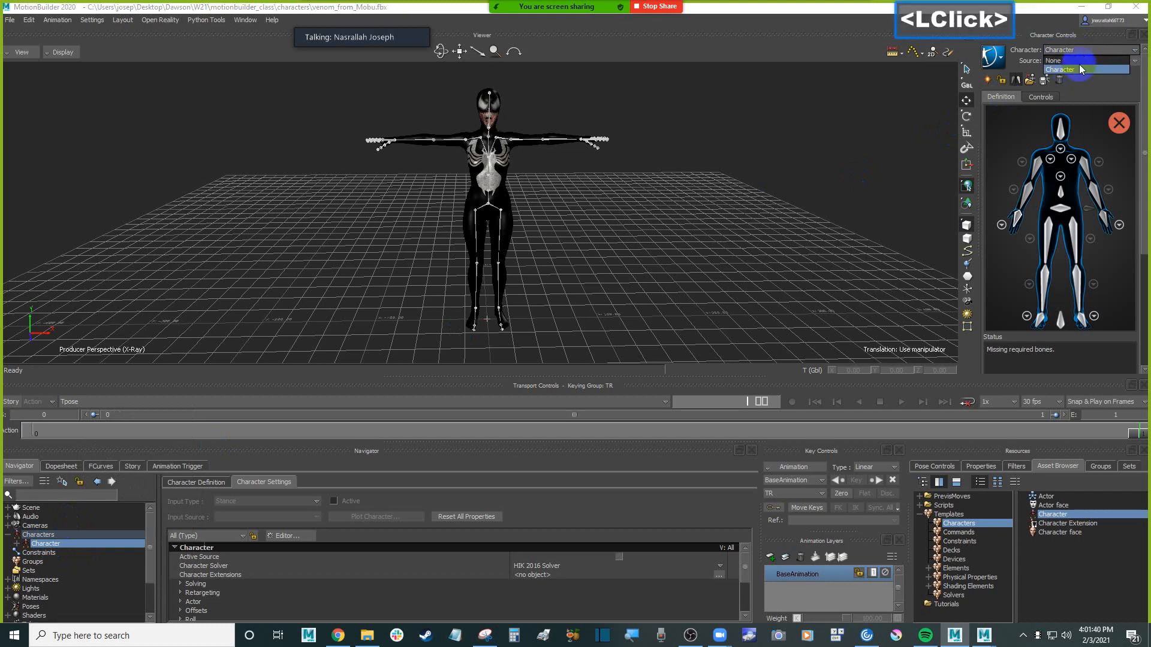
left_click(1100, 70)
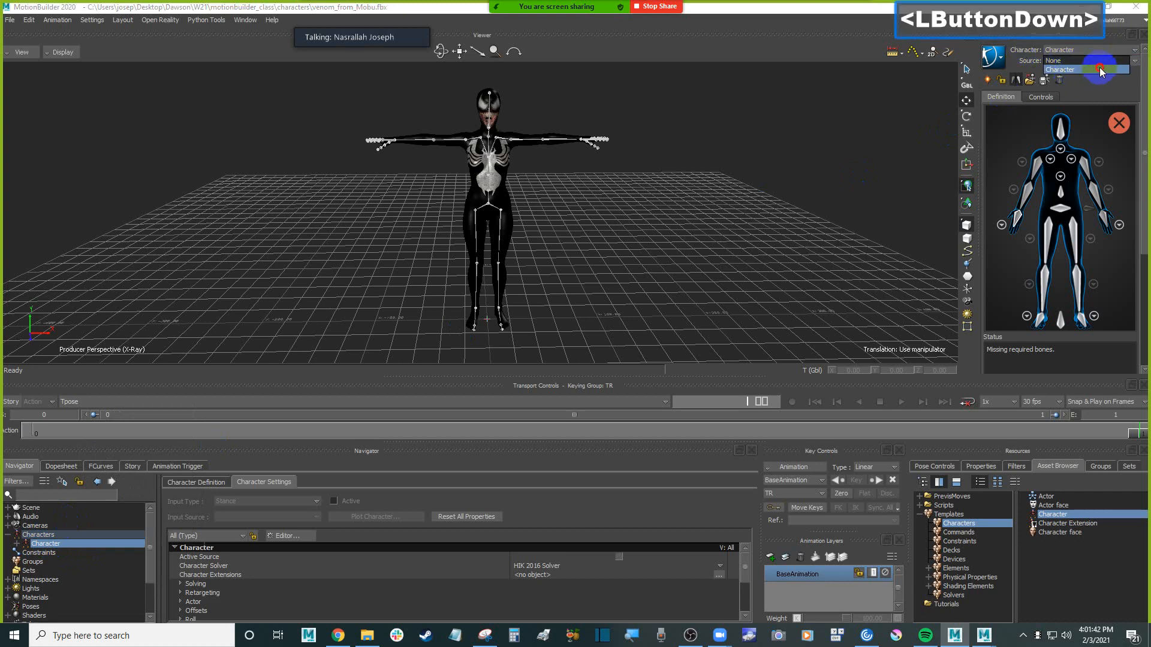
right_click(91, 544)
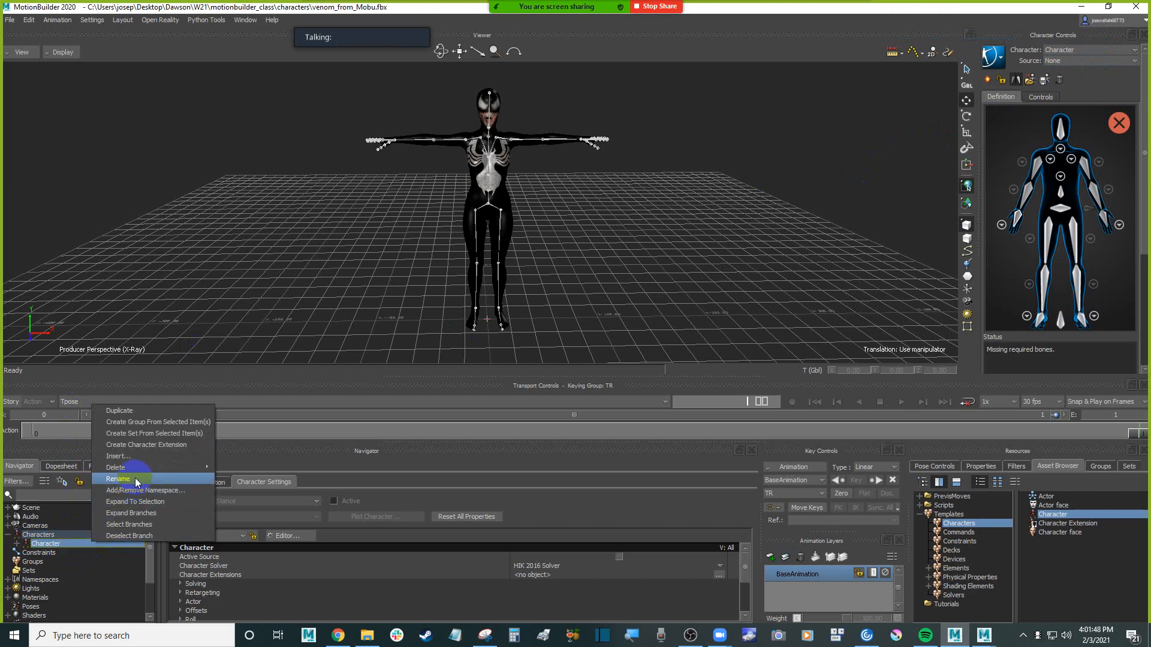
left_click(135, 477)
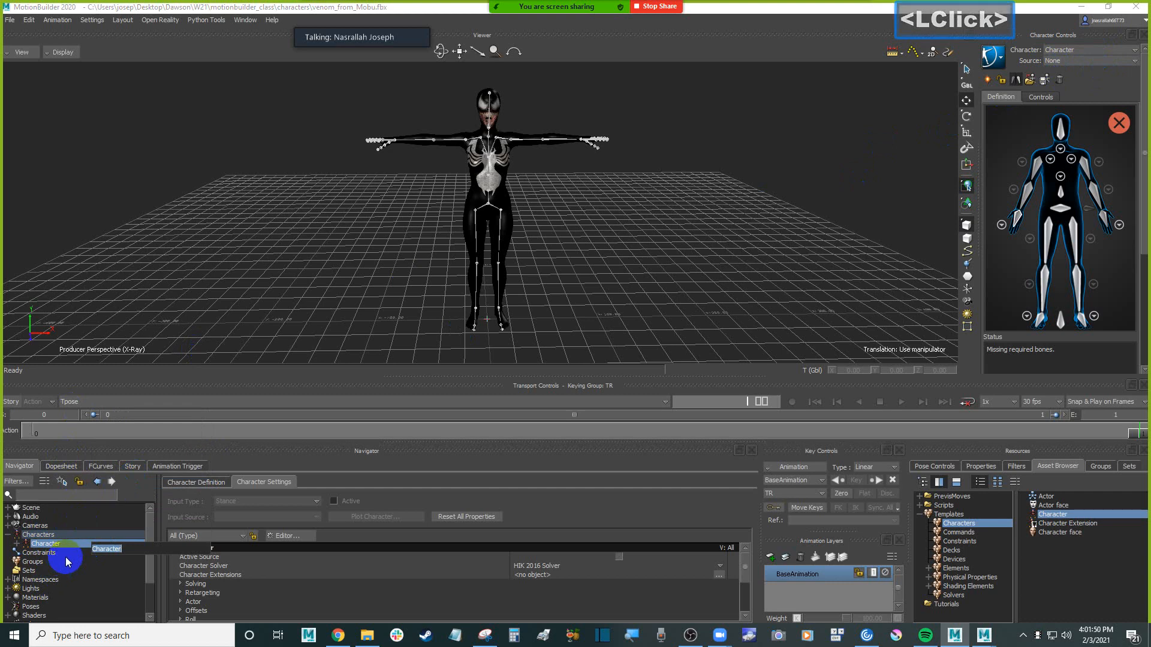
type("venom")
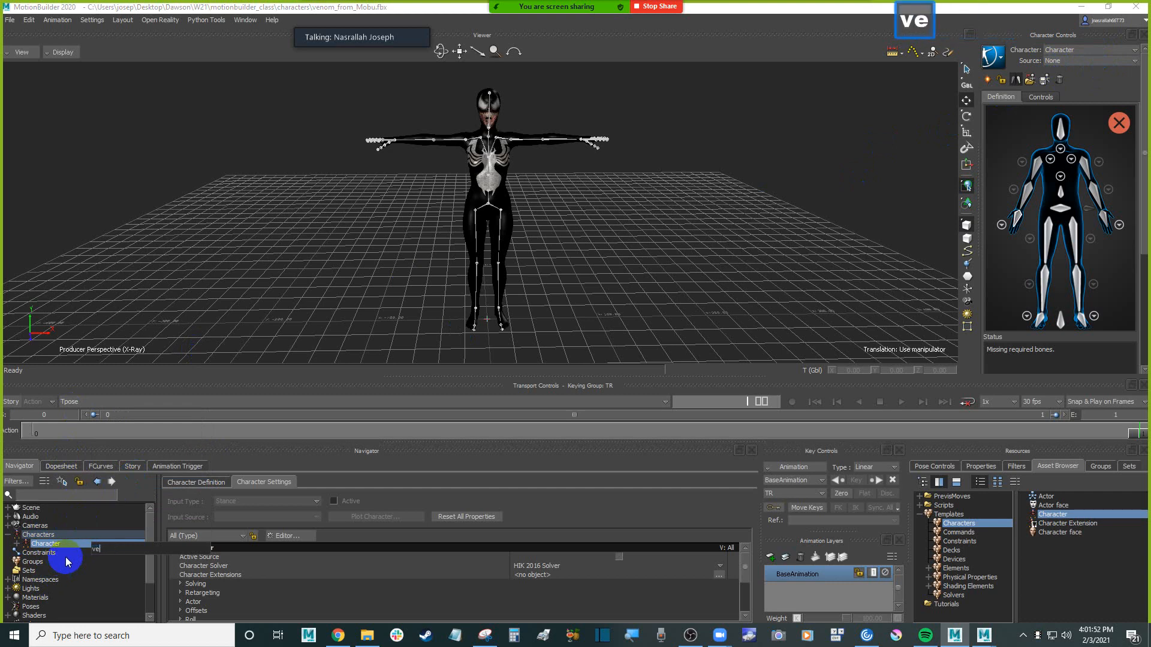
key("Return")
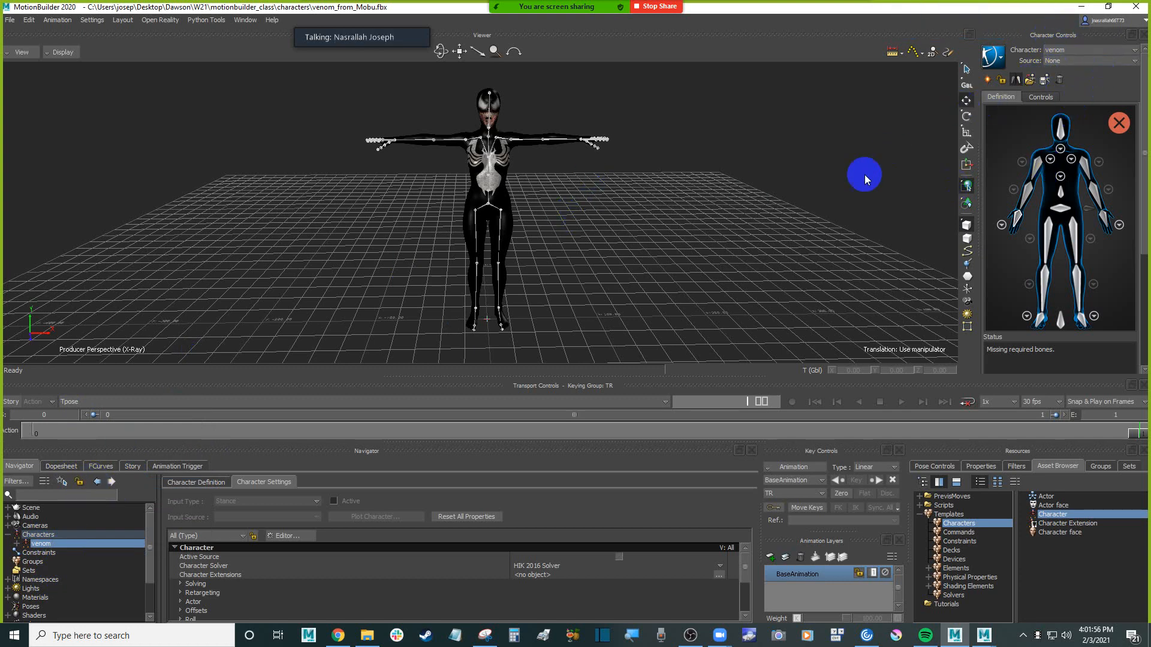
Assign the mixamorig:Hips joint to the Hips slot in the venom character definition and check the link by selecting that slot
left_click(759, 163)
left_click_drag(757, 163, 732, 137, "ctrl")
left_click_drag(733, 136, 714, 183, "shift")
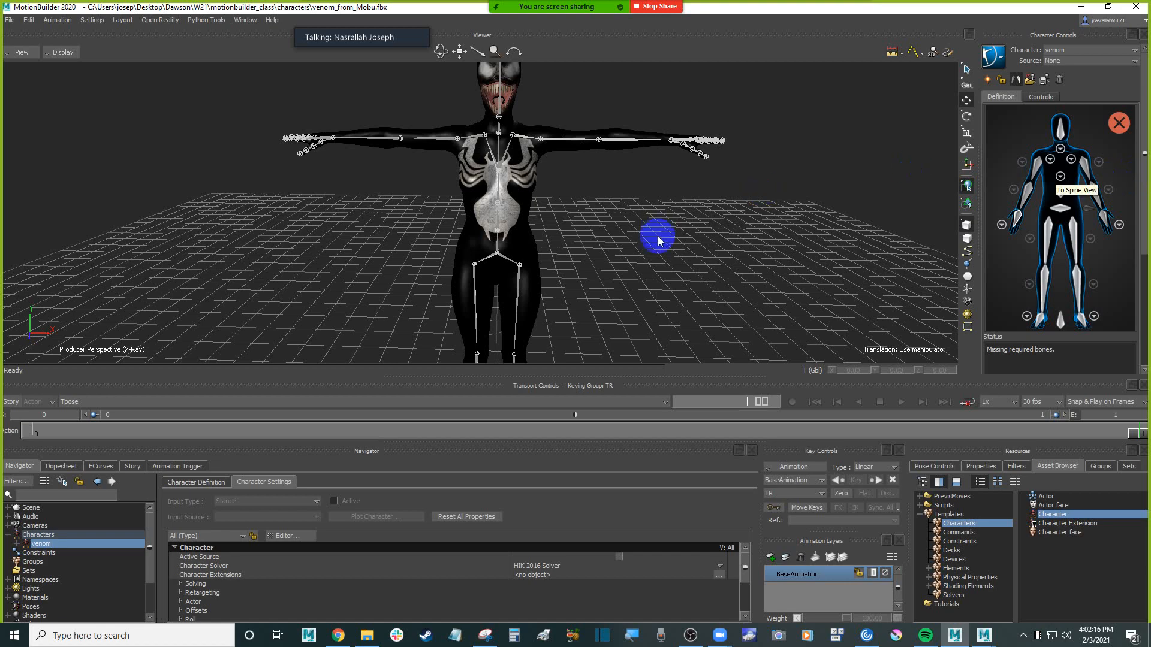
left_click(527, 135)
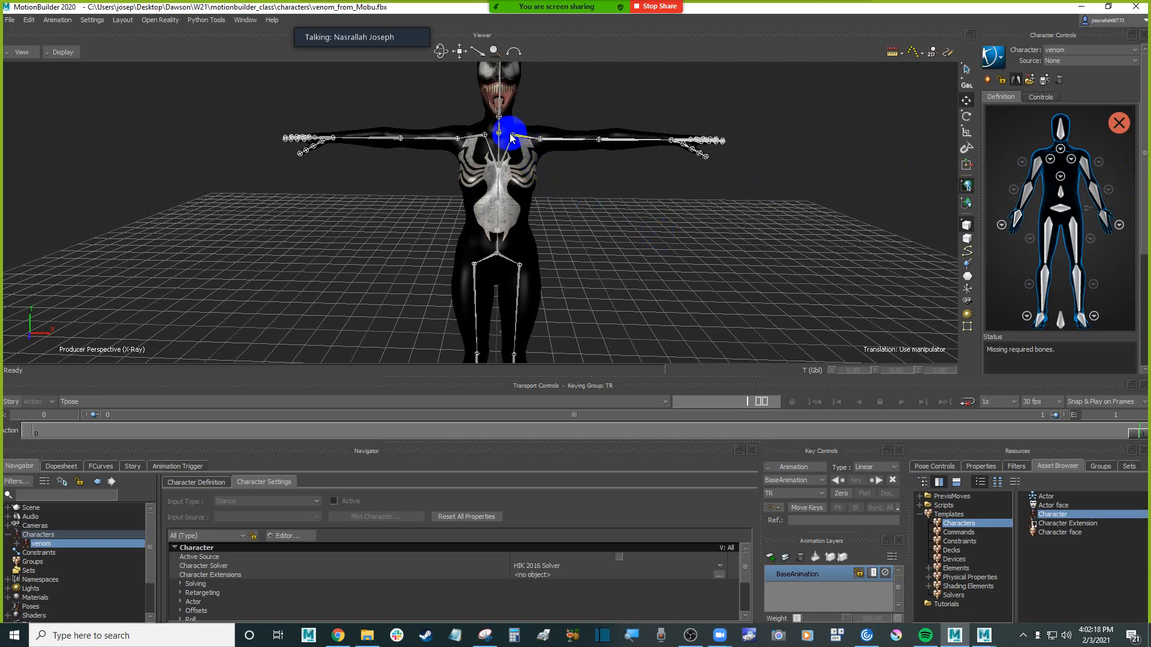
left_click_drag(558, 165, 596, 187, "ctrl+shift")
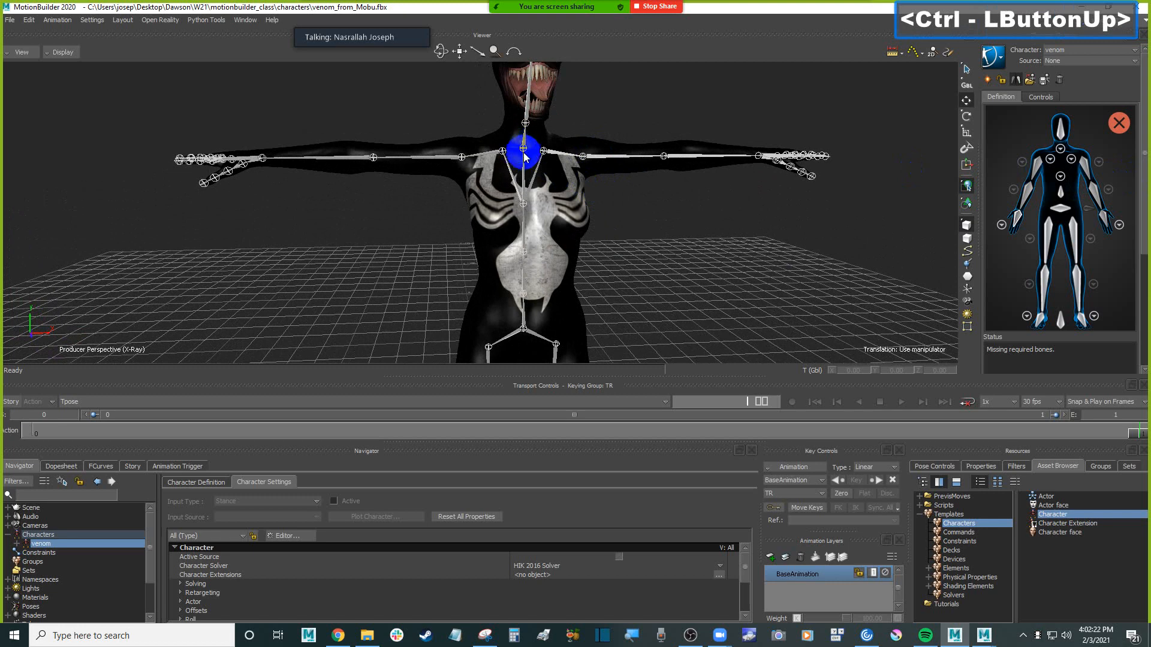
left_click_drag(620, 338, 614, 232, "shift")
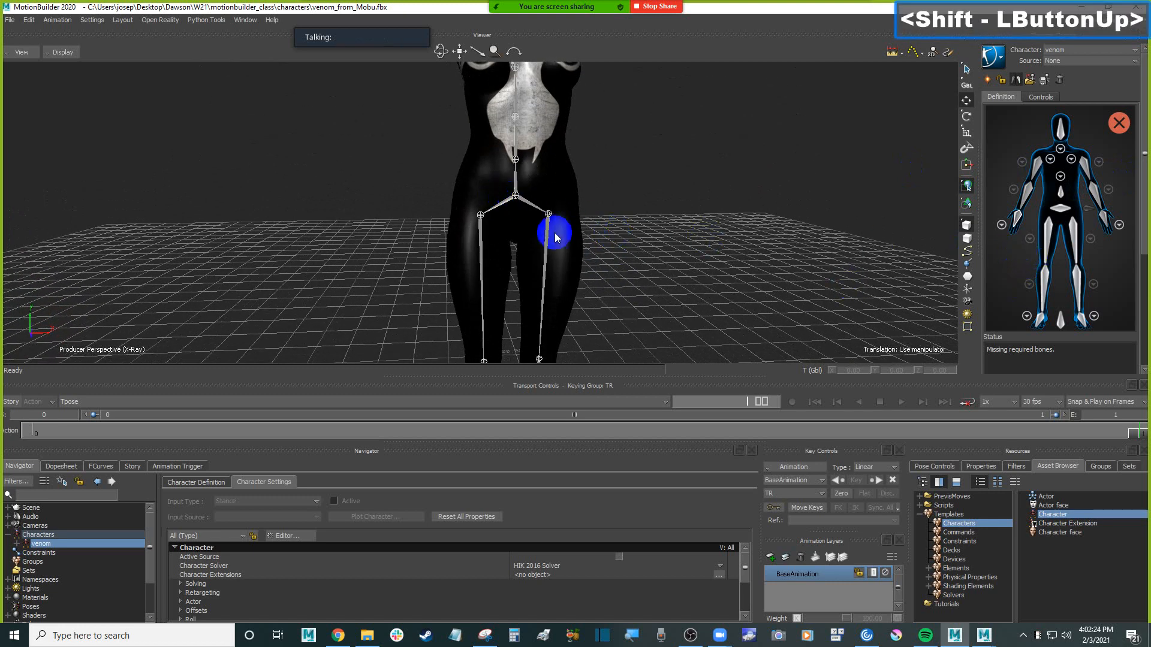
left_click(515, 194)
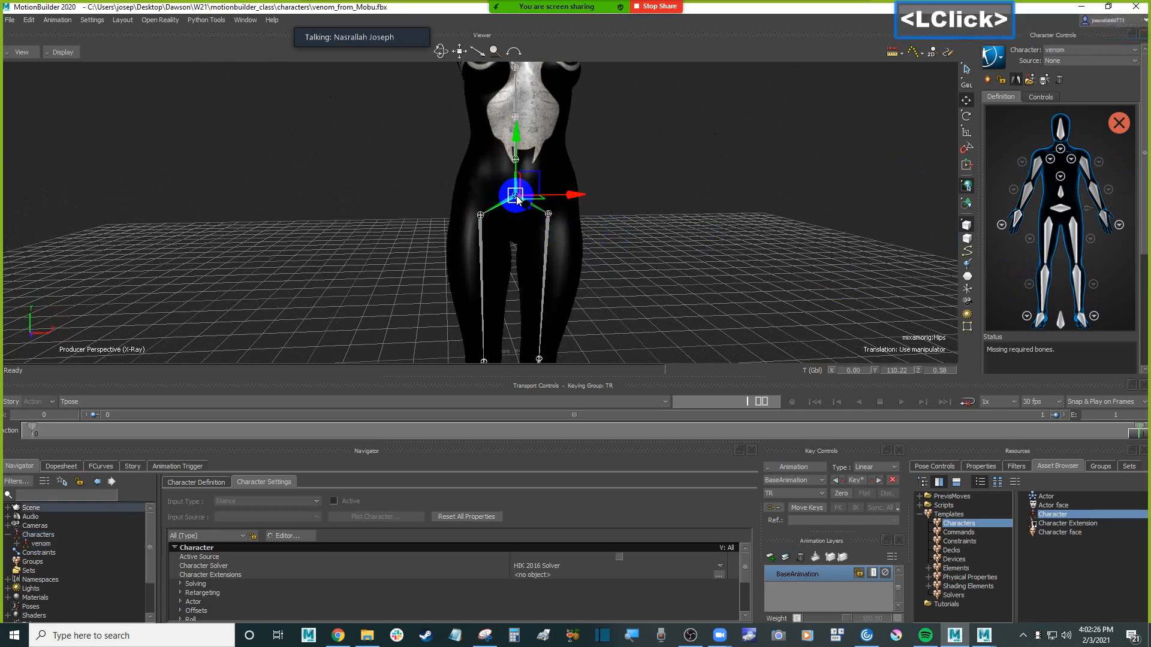
left_click(1060, 210)
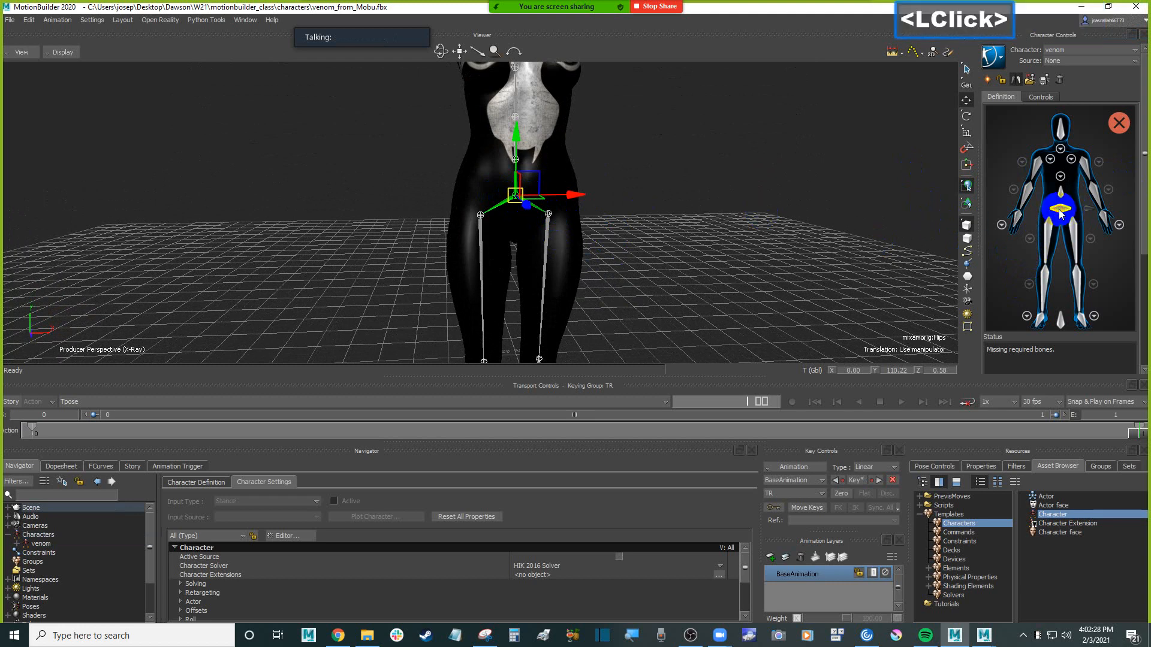
right_click(1062, 212)
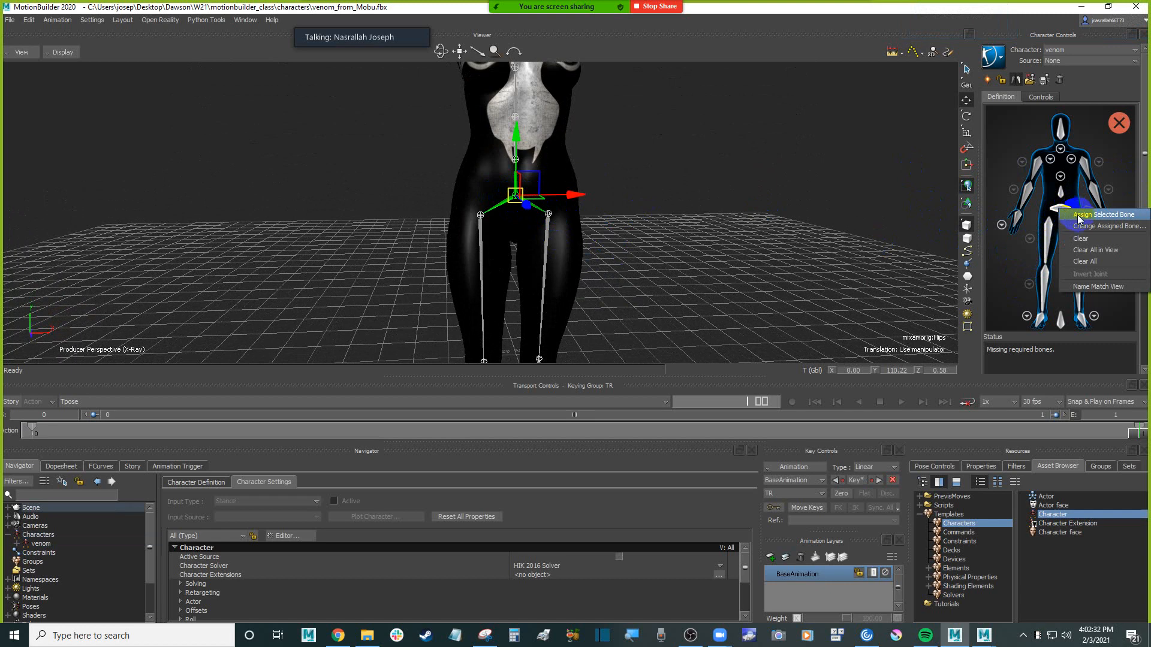
left_click(1093, 215)
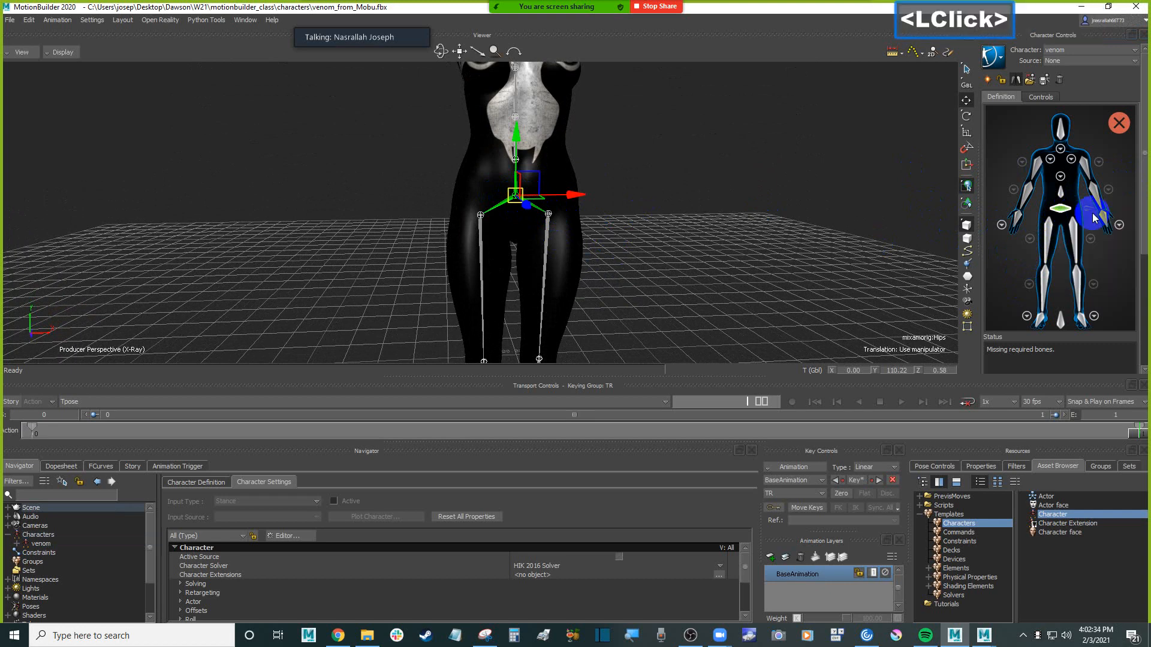
left_click(808, 211)
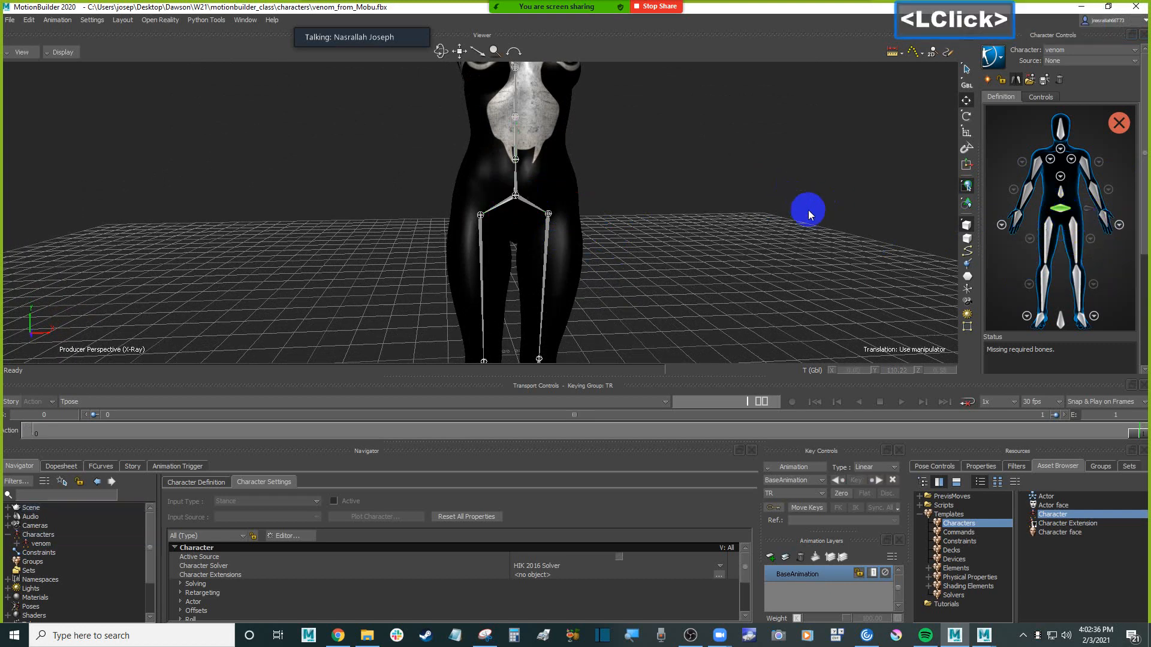
left_click(1061, 211)
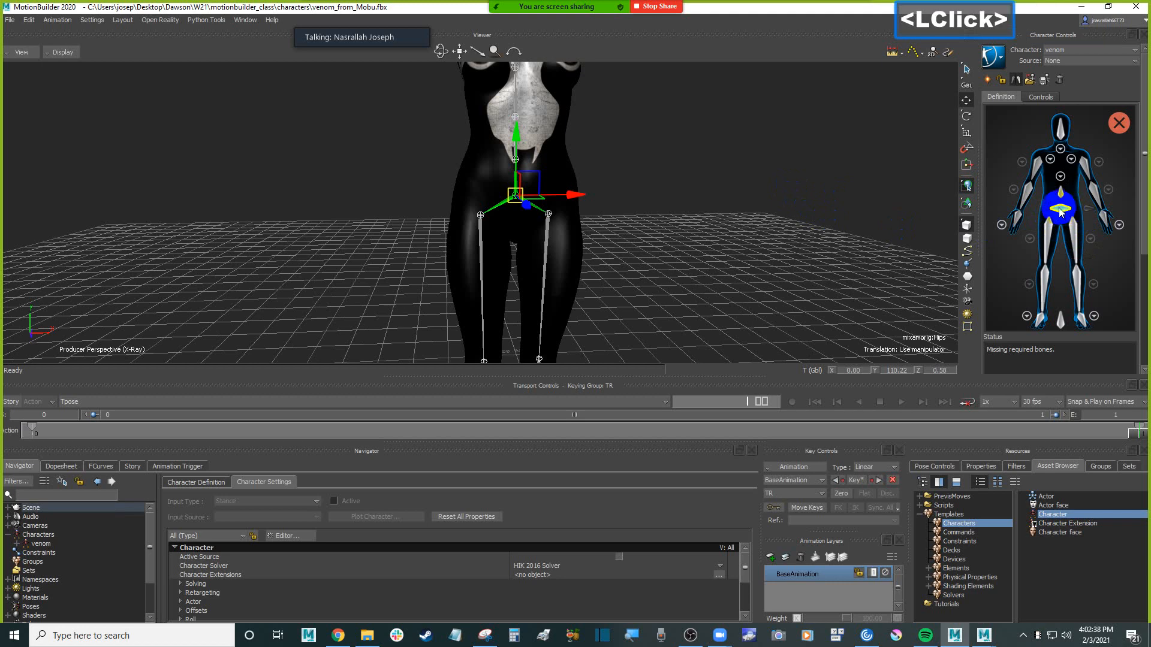
Assign the mixamorig:Spine joint to the Spine slot in the venom character definition
left_click_drag(514, 187, 698, 190, "shift")
left_click(695, 191)
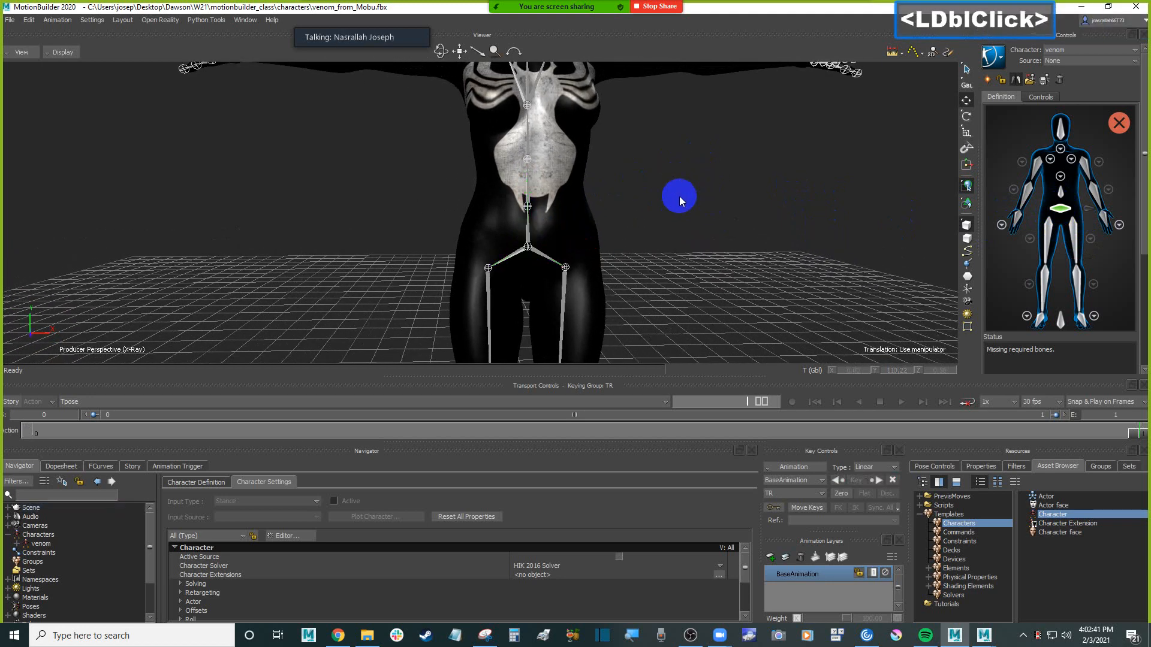
left_click(530, 206)
left_click_drag(686, 180, 695, 258, "shift")
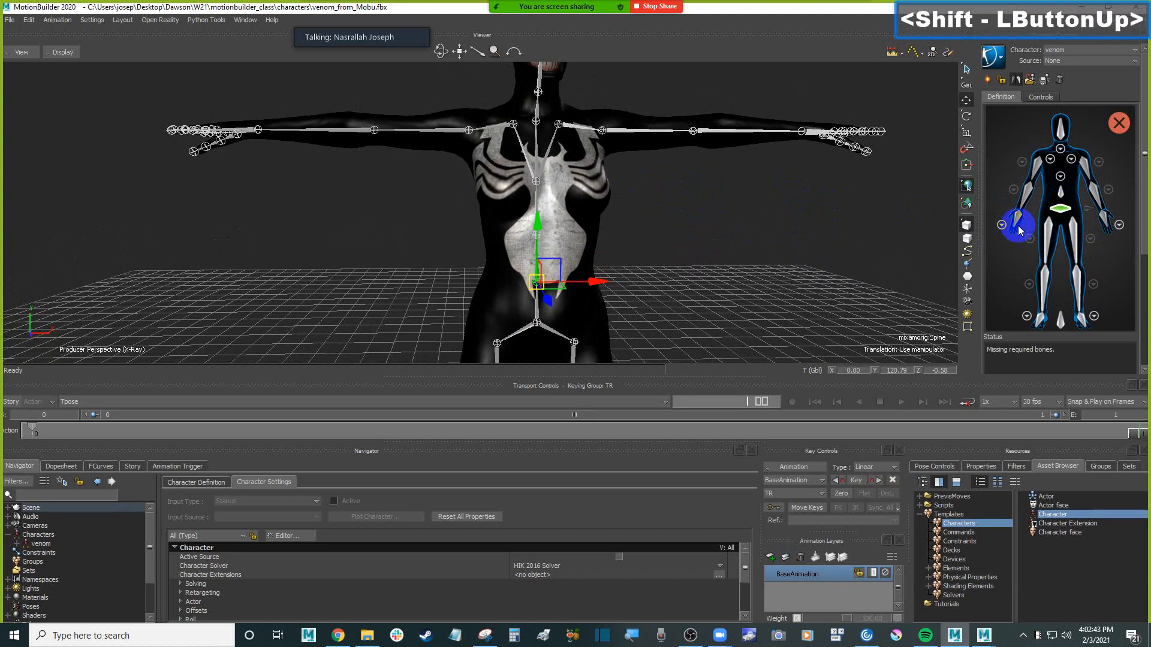
left_click(1065, 198)
right_click(1064, 198)
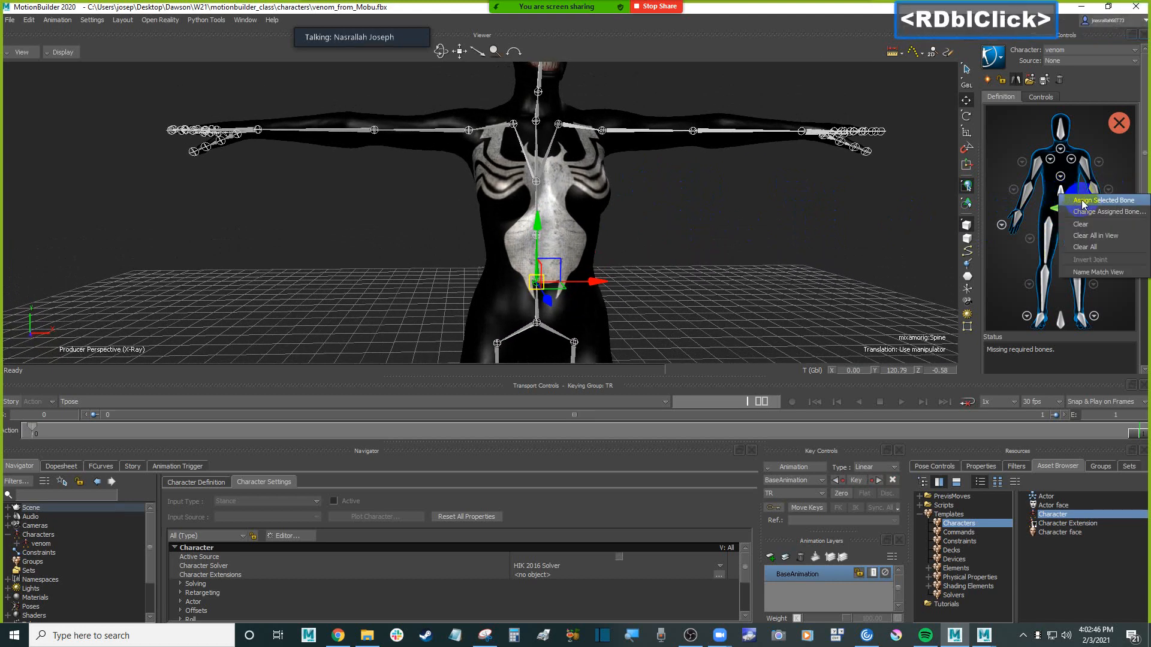
left_click(1083, 206)
Select the mixamorig:Spine1 joint, examine the slots in the definition's spine view and return to the full-body view
left_click(665, 214)
left_click(555, 234)
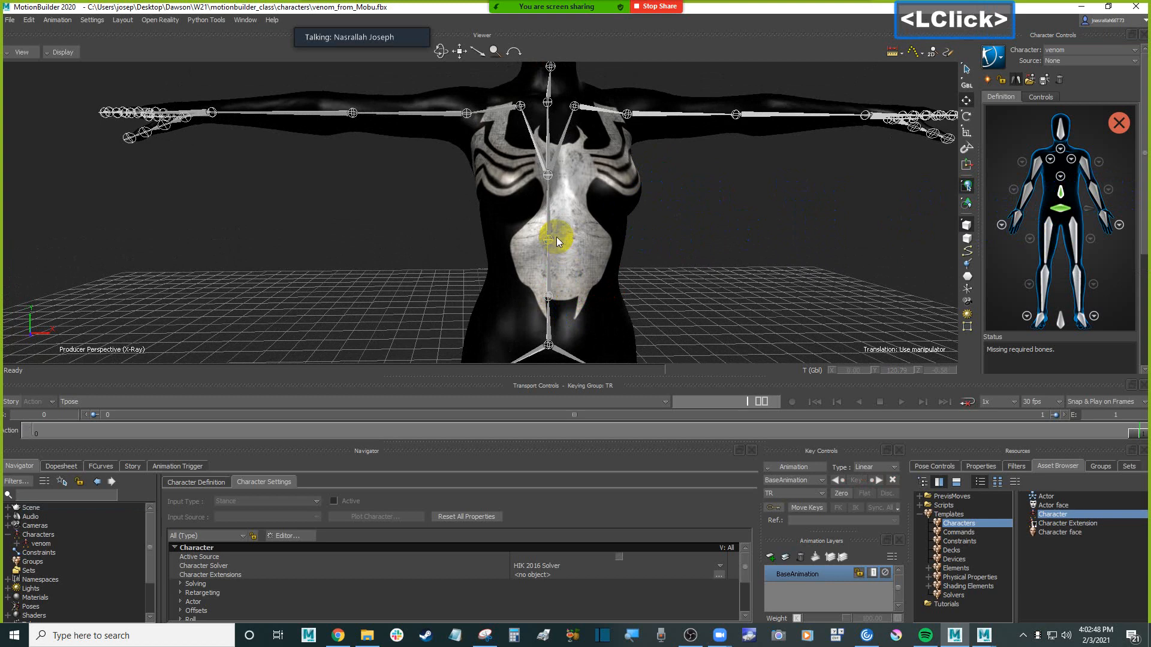
left_click_drag(735, 235, 750, 247, "shift")
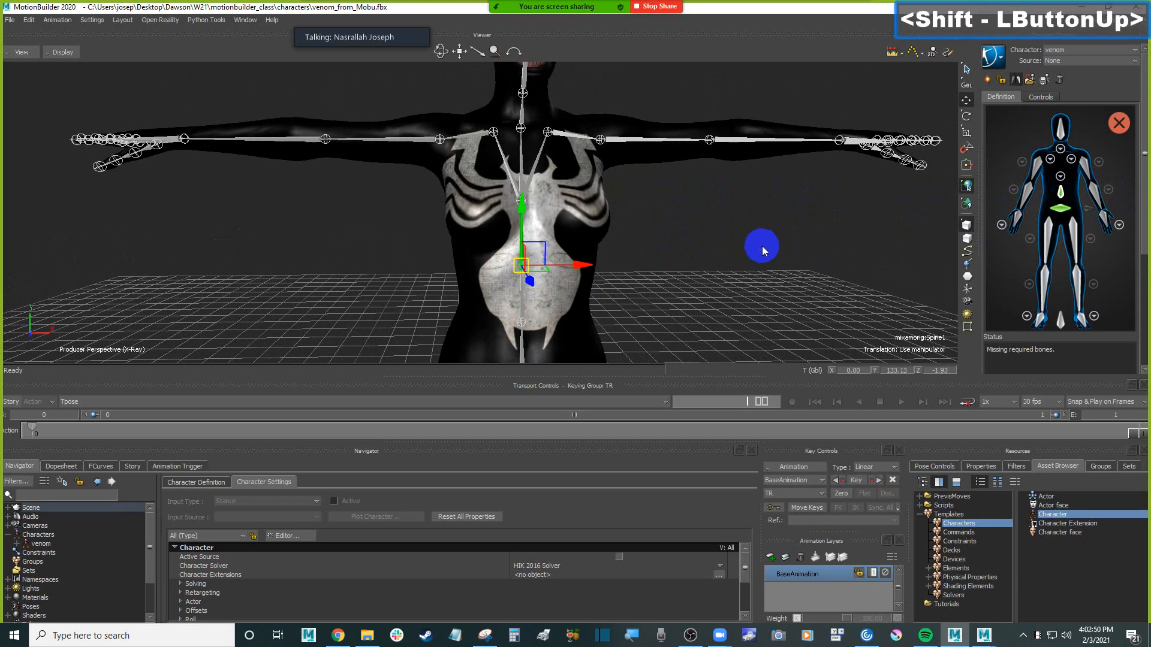
left_click(1059, 177)
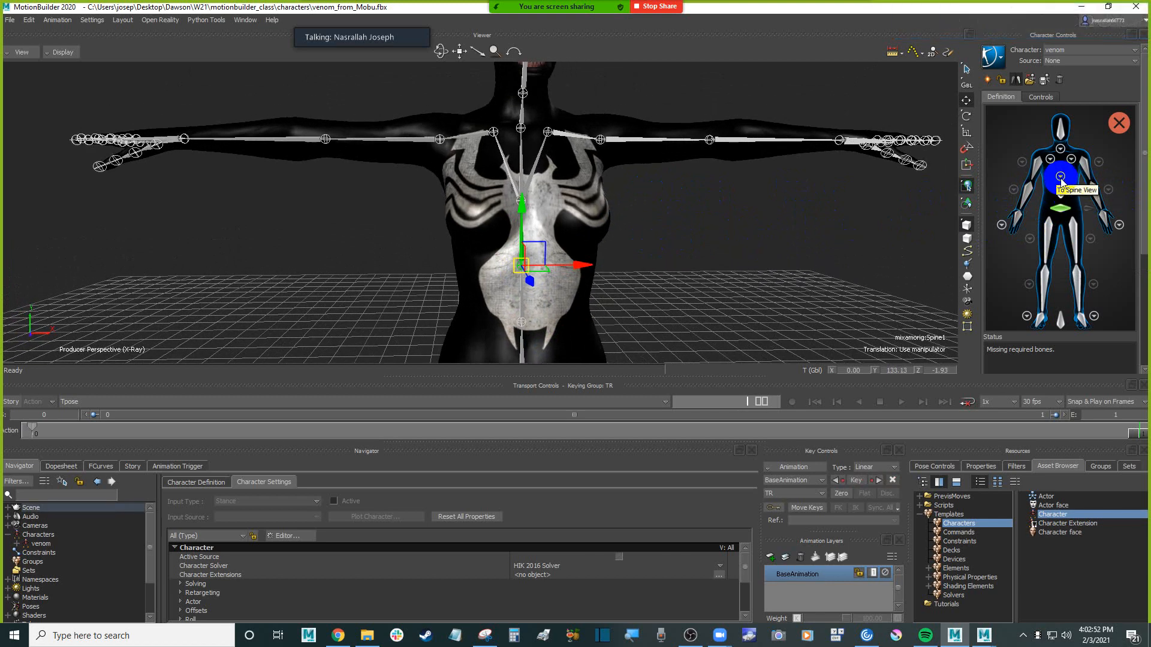
left_click(1060, 180)
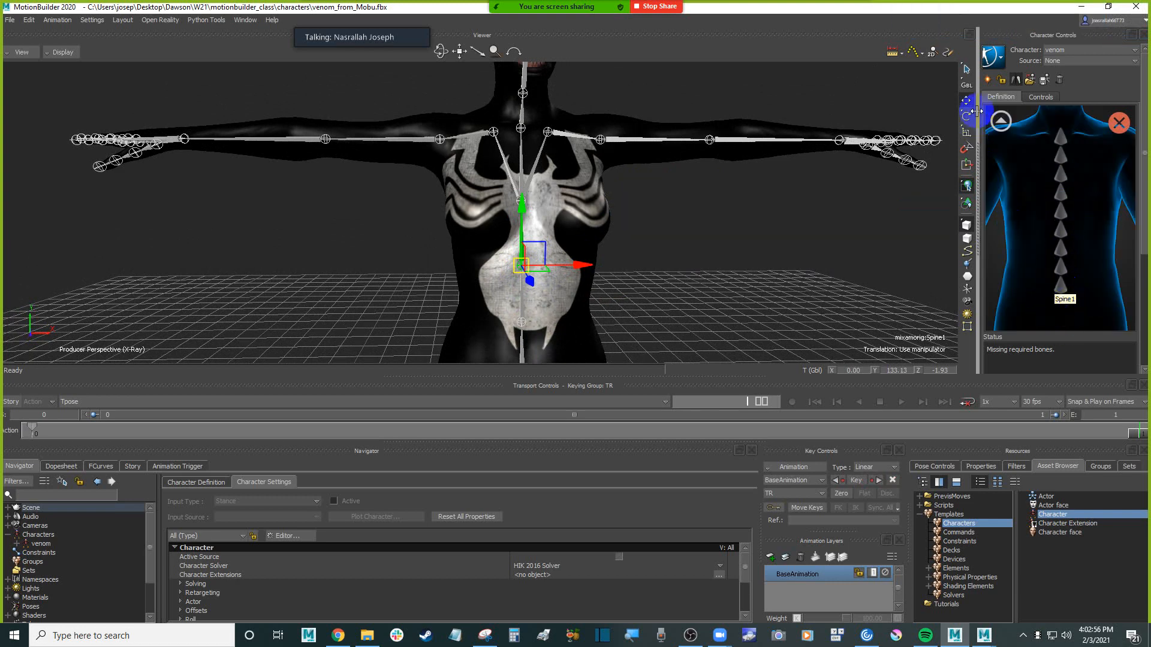
left_click(1000, 121)
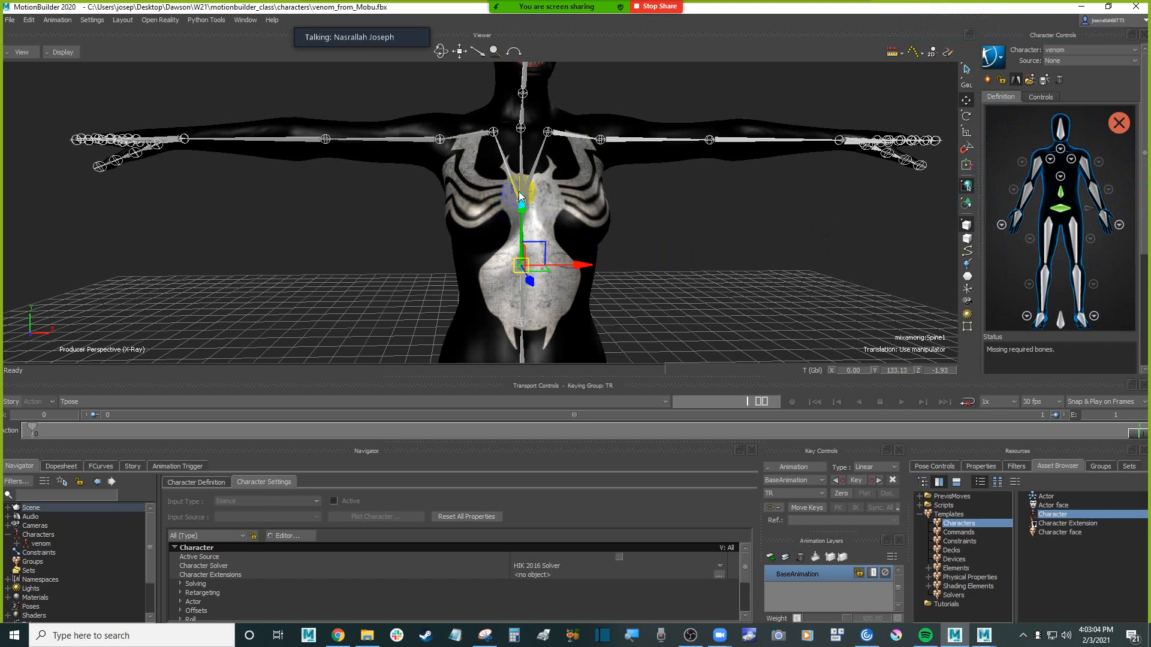
left_click(711, 255)
left_click(518, 269)
left_click(671, 250)
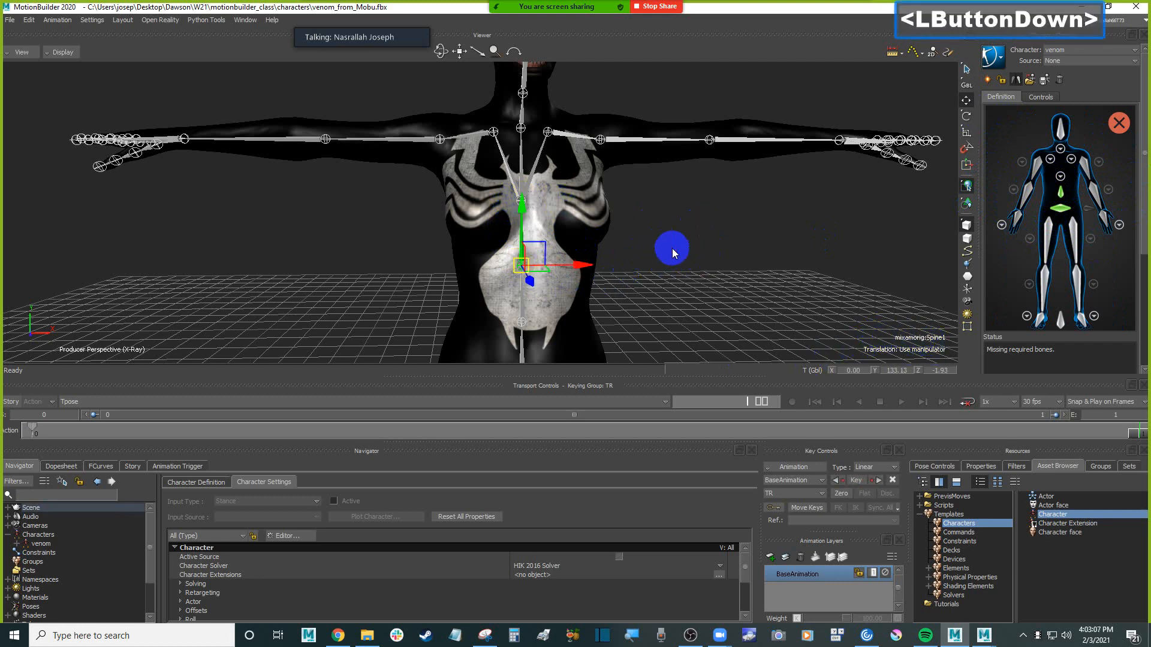
left_click(520, 204)
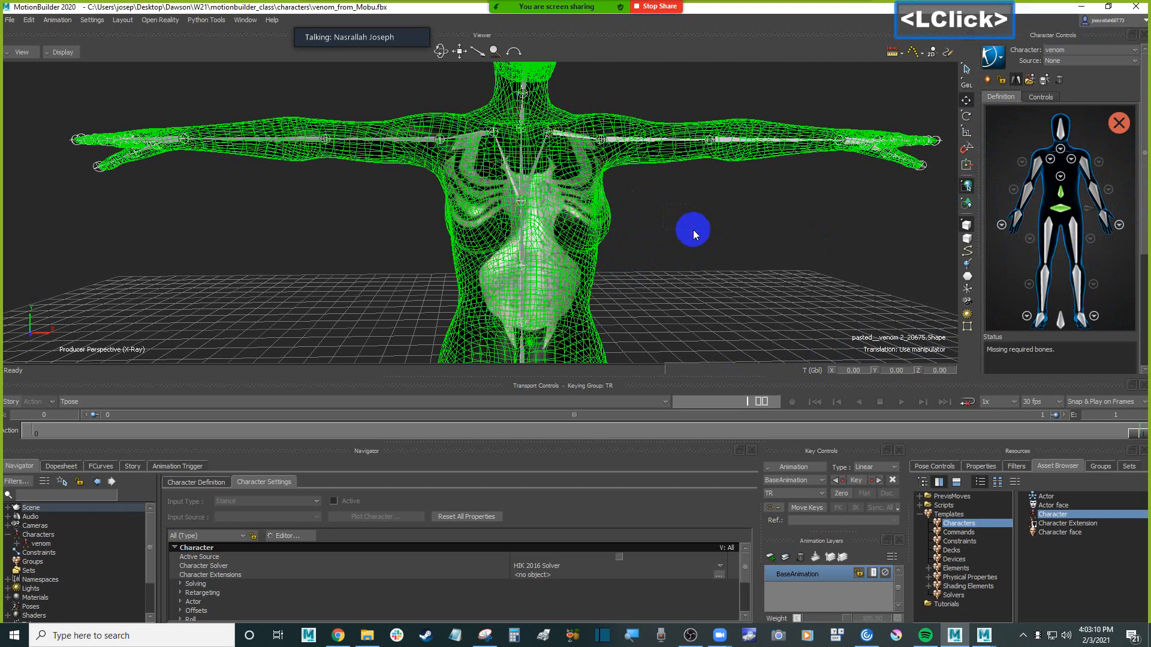
left_click(694, 229)
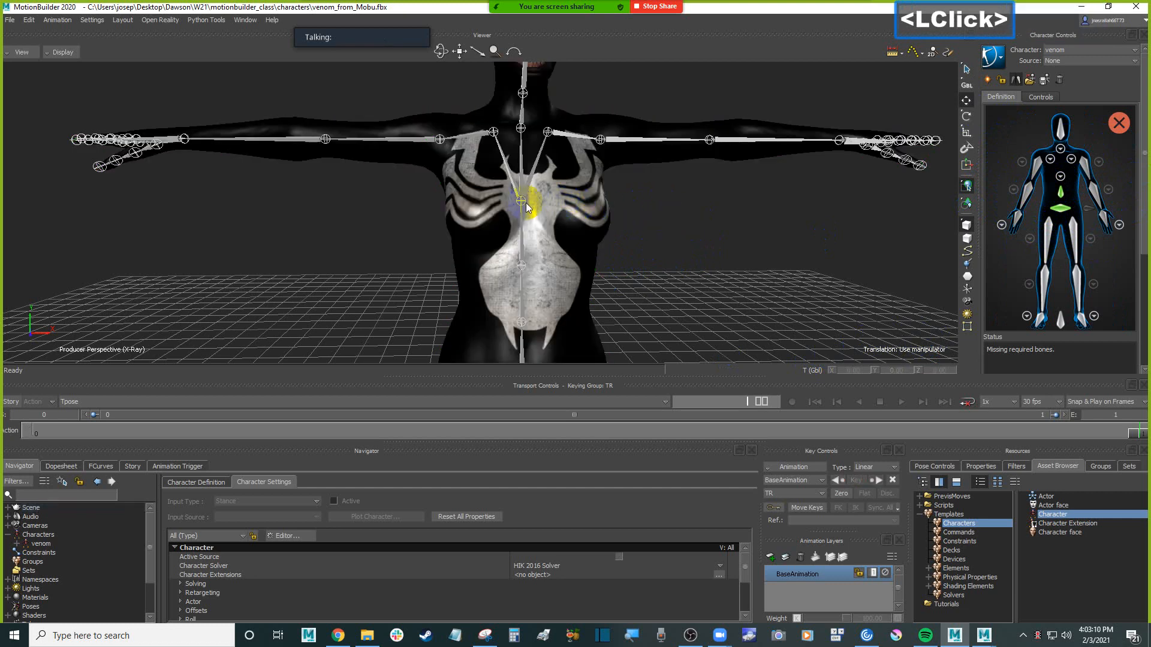
Create a group from the character's body mesh and rename it venom_mesh
left_click(593, 215)
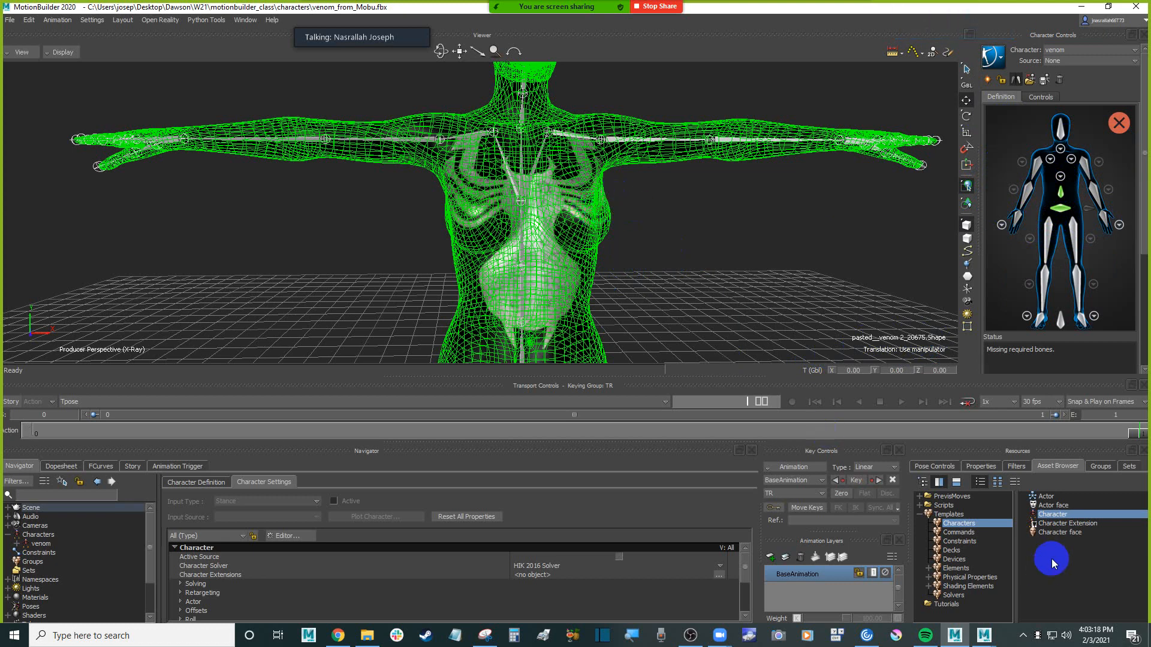
left_click(1102, 466)
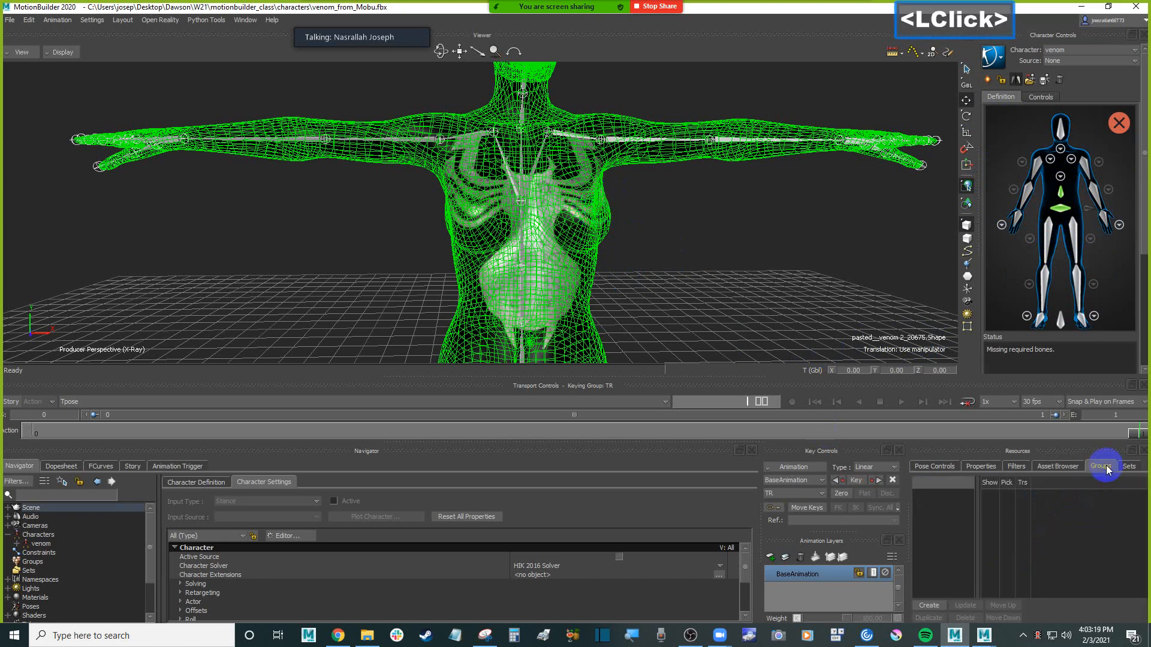
left_click(939, 607)
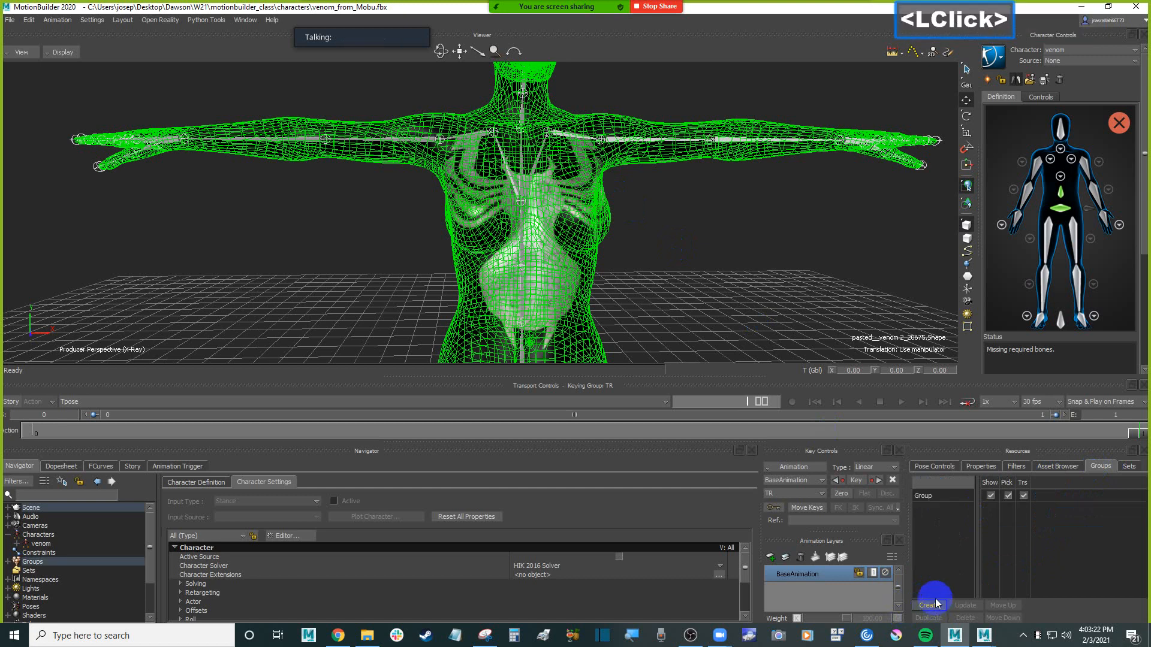
double_click(944, 495)
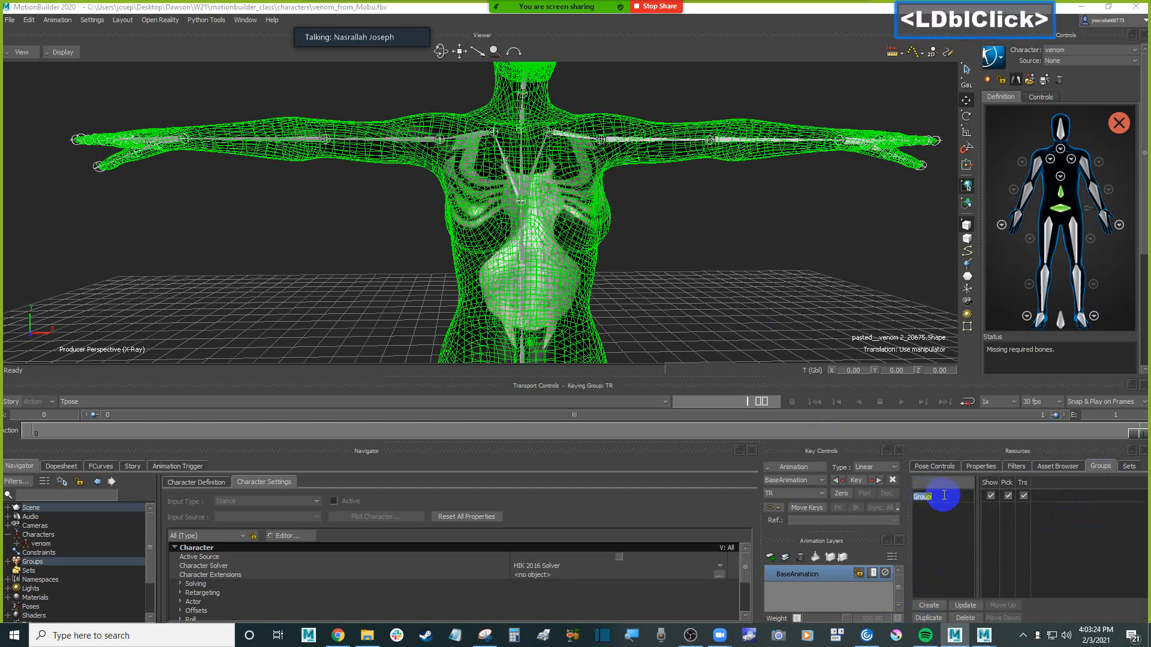
type("venom_mesh")
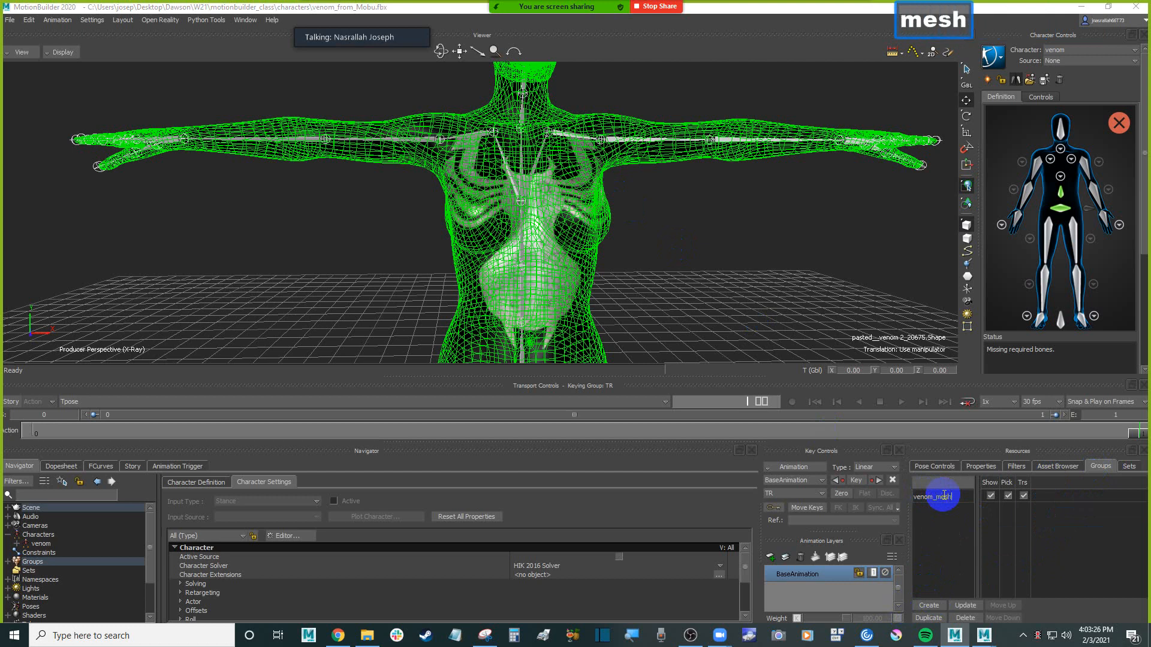
key("Return")
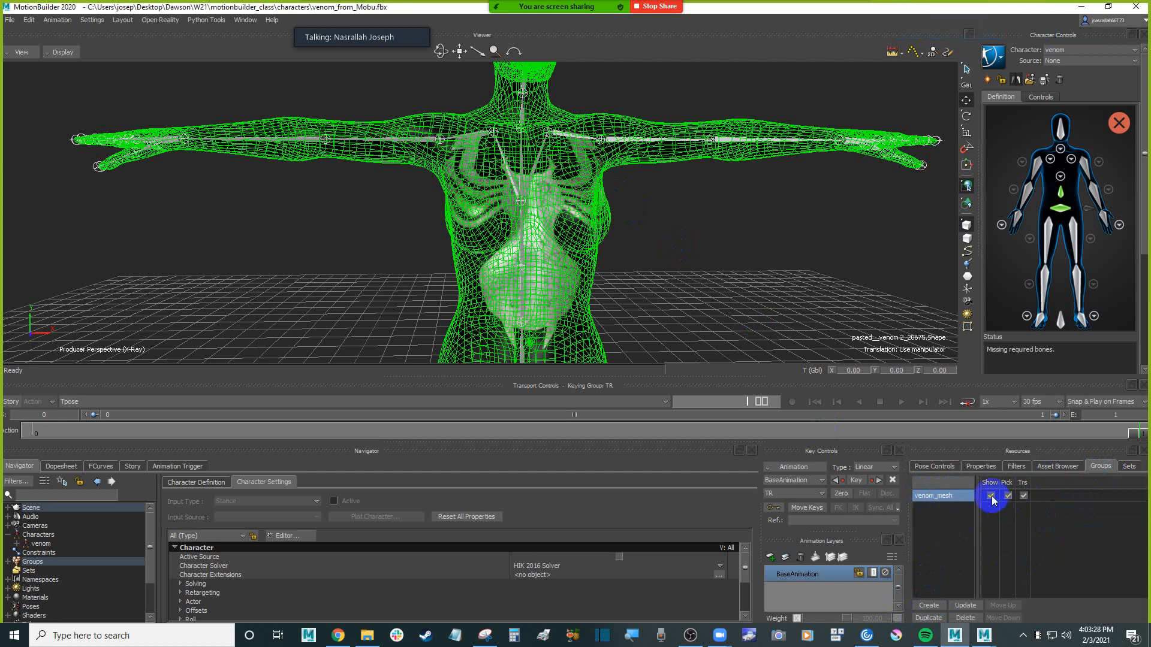
Turn off Pick and Trs for the venom_mesh group and test selection in the viewer and from the group
left_click(1007, 495)
left_click(1025, 497)
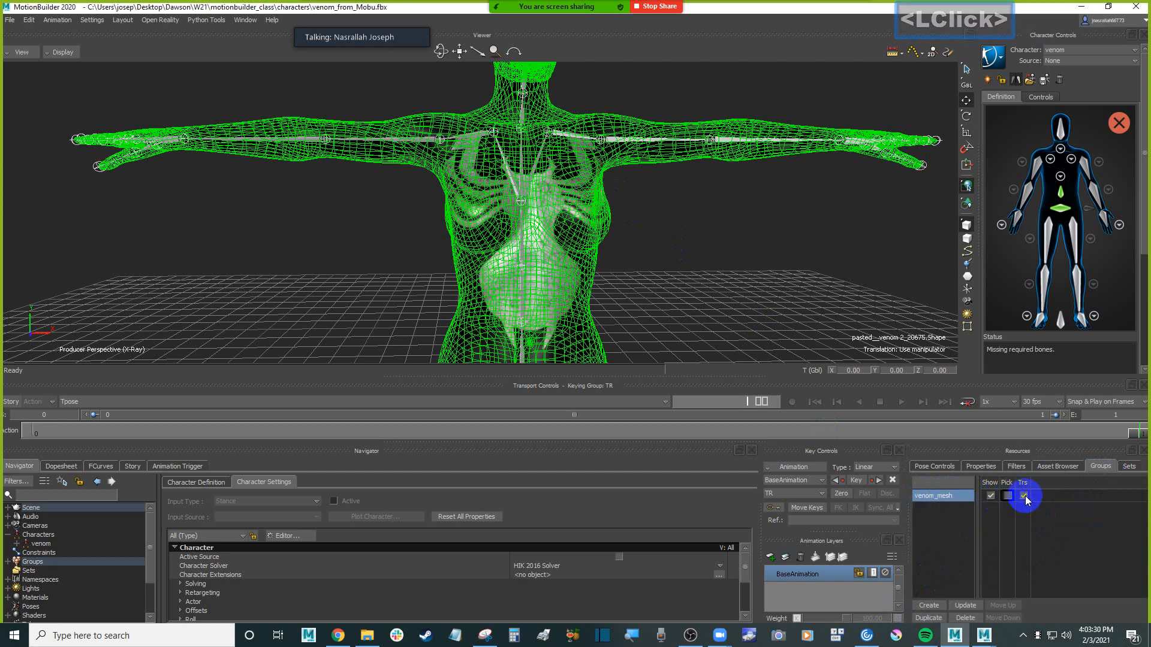
left_click(709, 298)
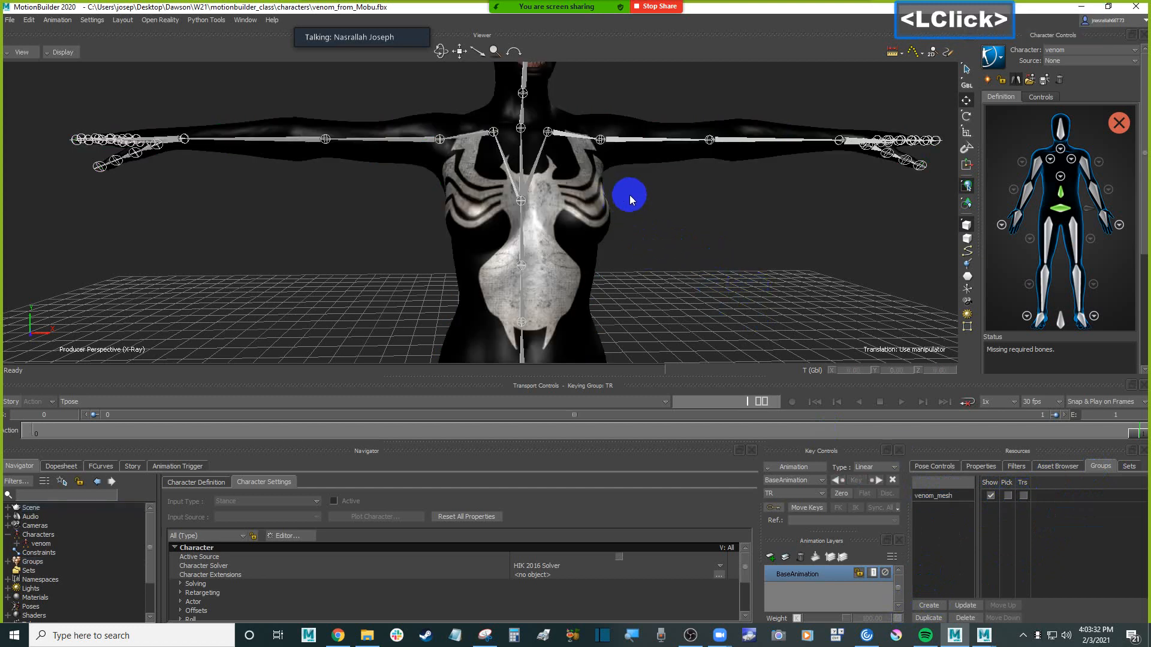
left_click(518, 253)
left_click(755, 267)
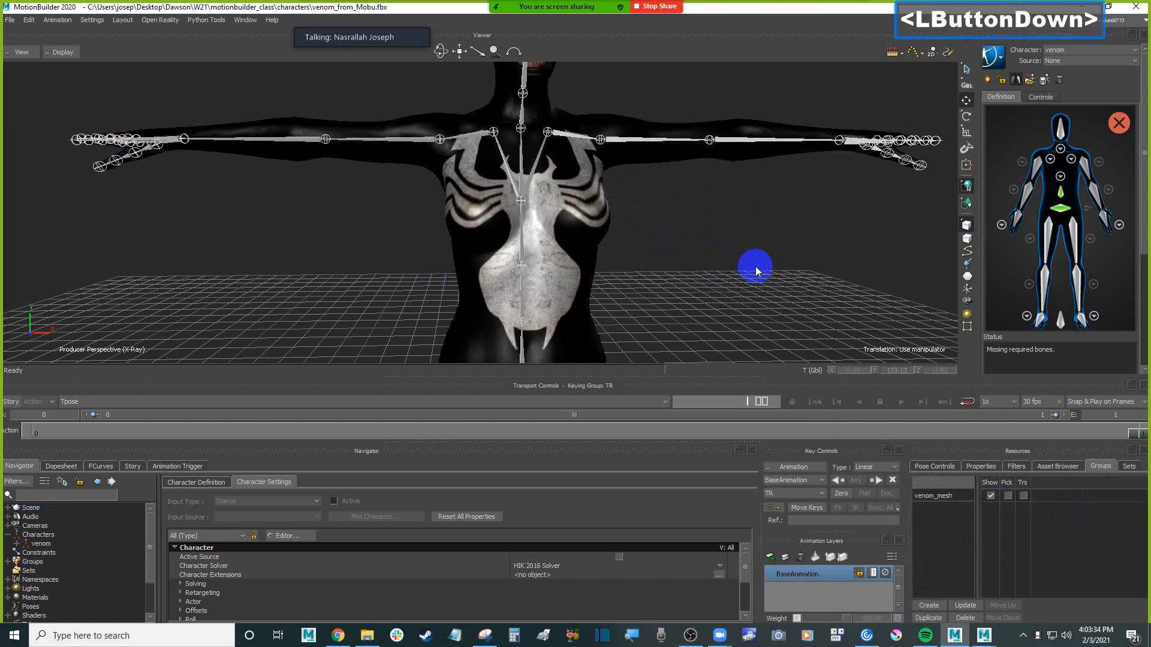
left_click(954, 498)
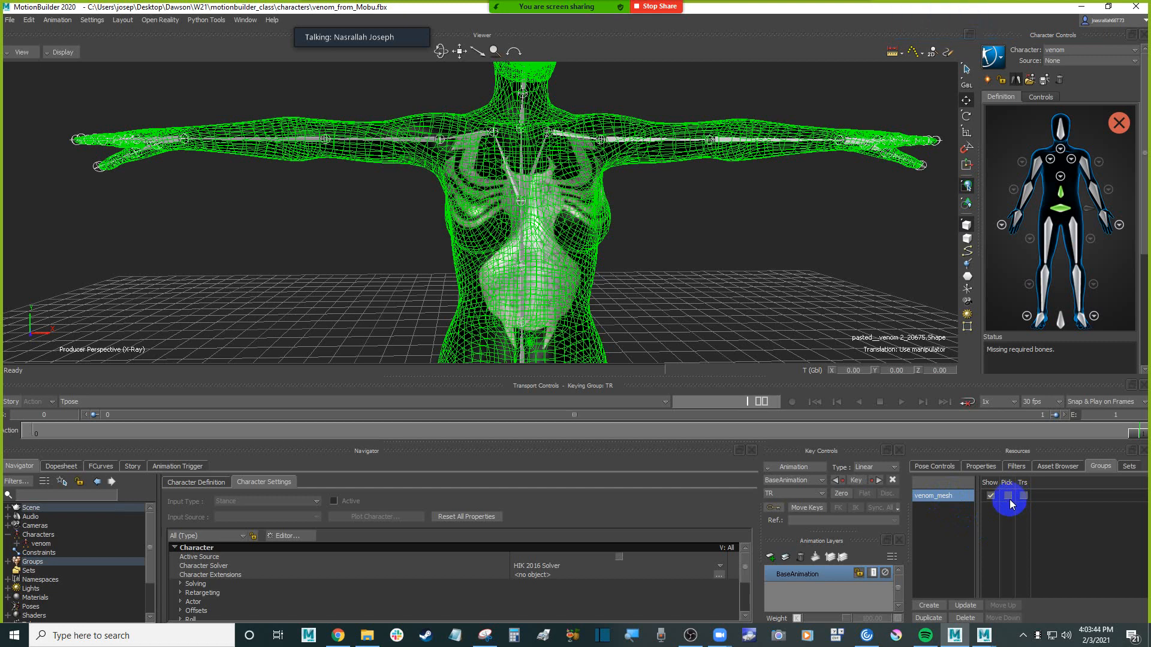
left_click(729, 285)
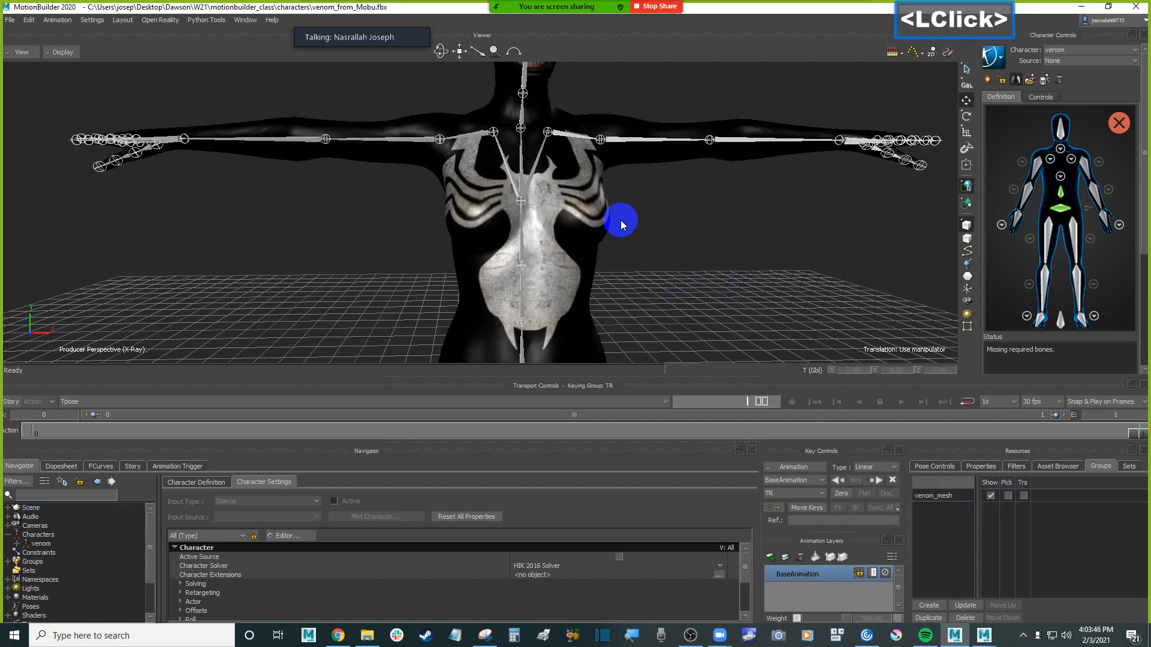
Assign the mixamorig:Spine1 joint to the Spine1 slot in the venom definition's spine view
left_click_drag(594, 195, 568, 231, "ctrl")
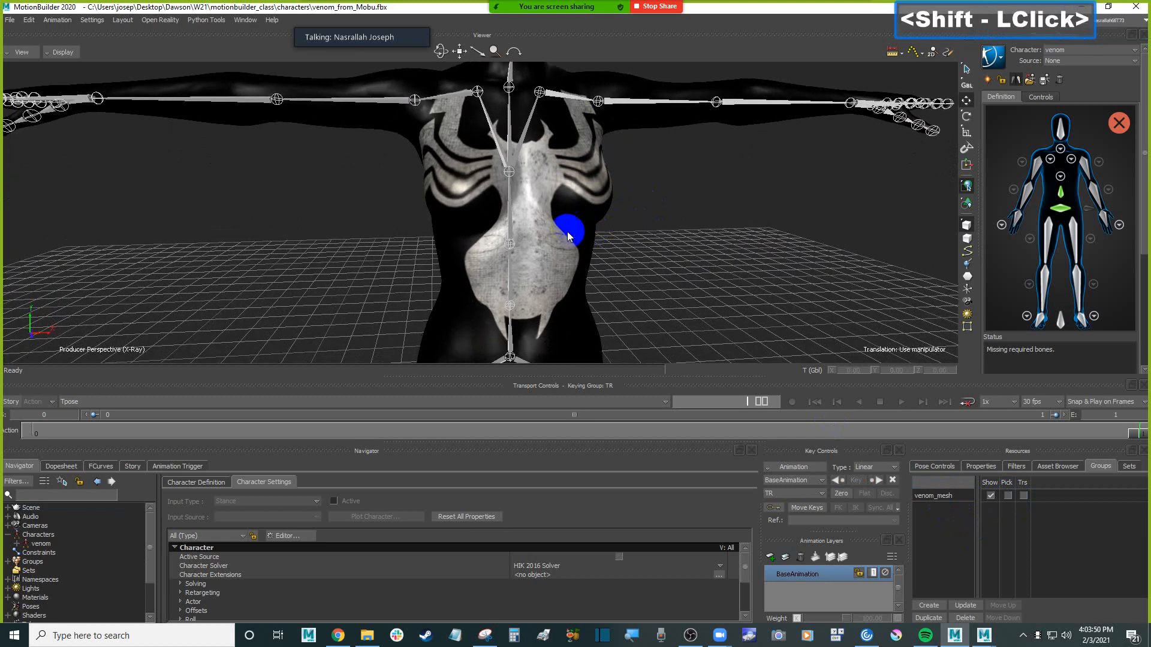
left_click(510, 244)
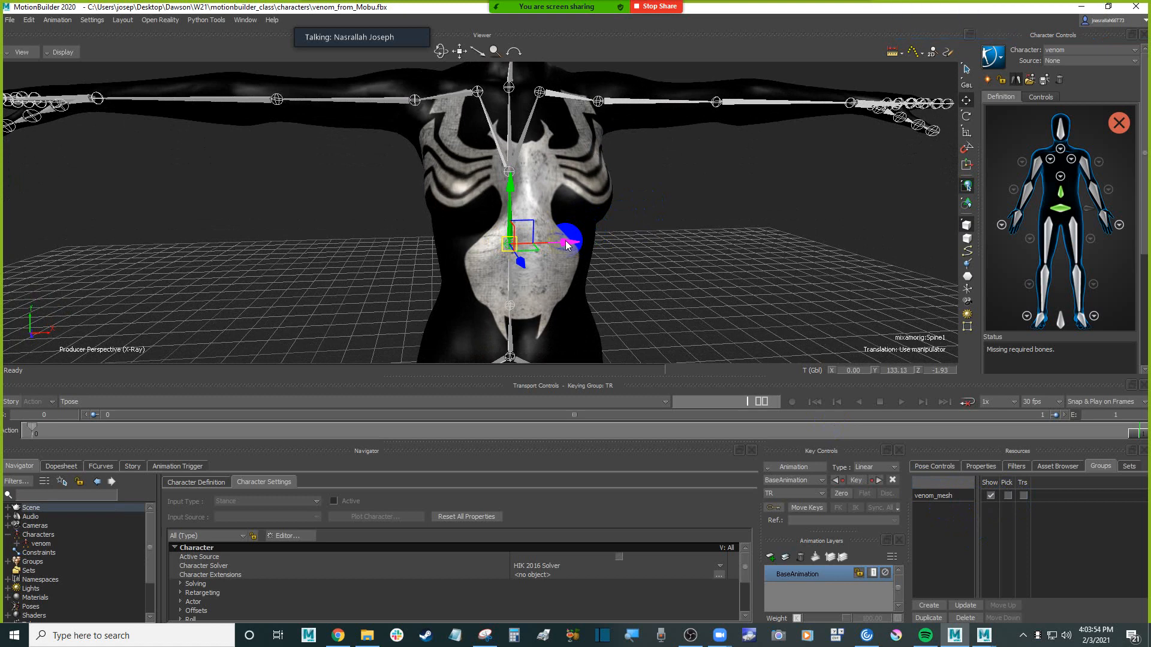
key("ctrl")
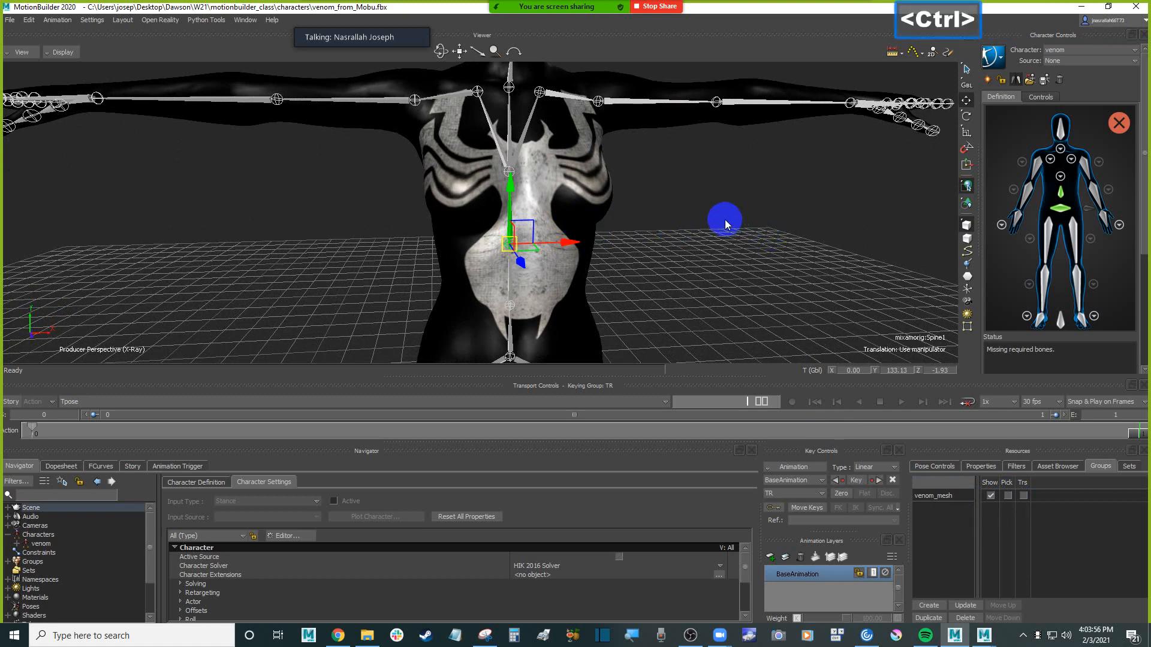
key("ctrl+s")
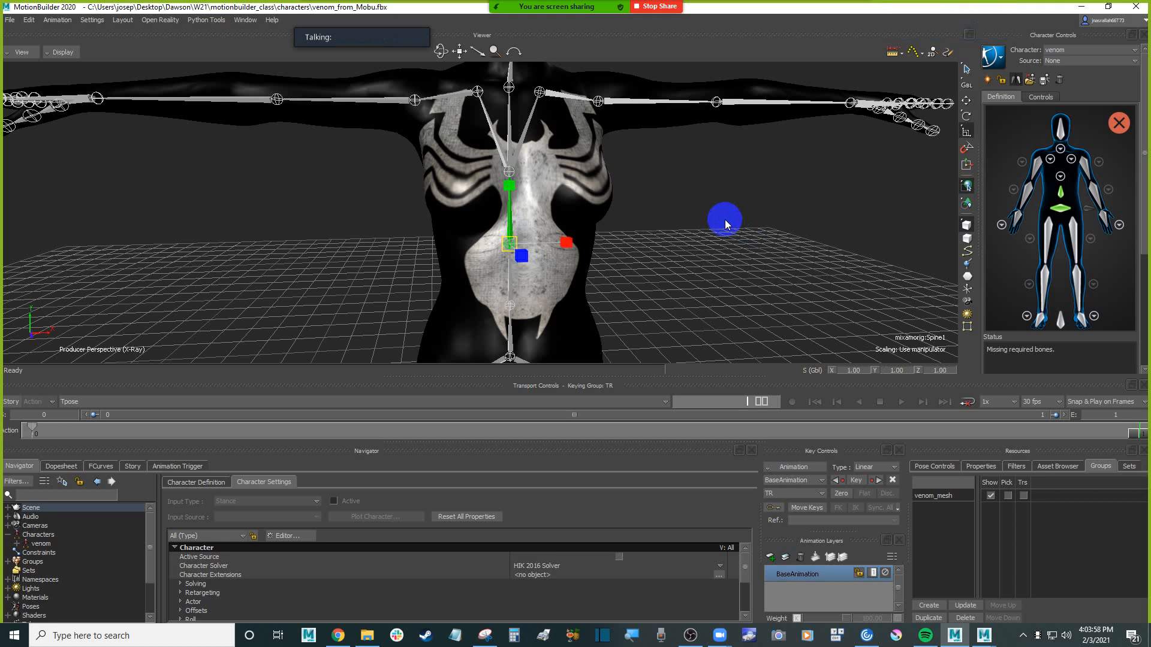
left_click(717, 308)
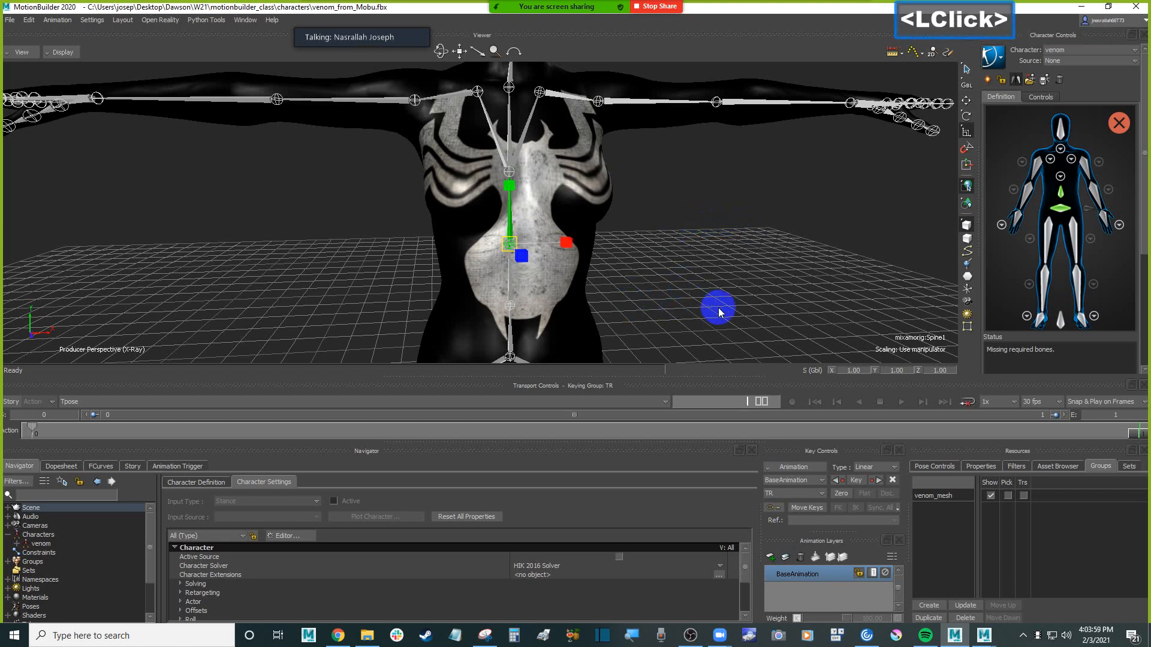
left_click(513, 304)
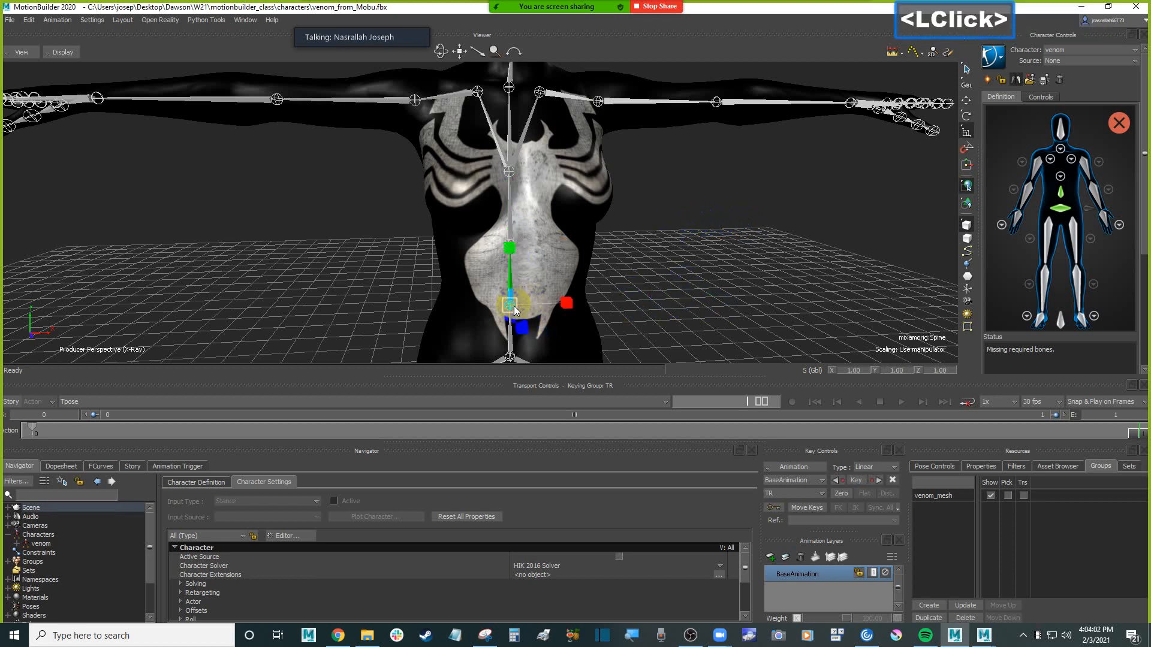
left_click(658, 249)
left_click(510, 241)
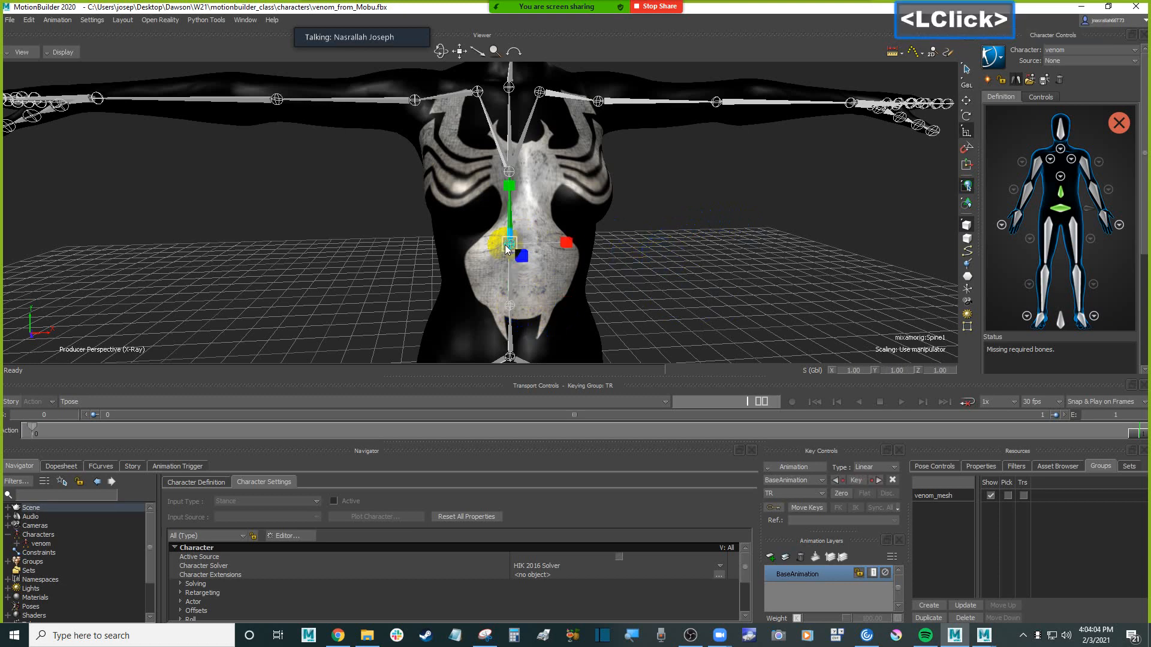
left_click(1061, 190)
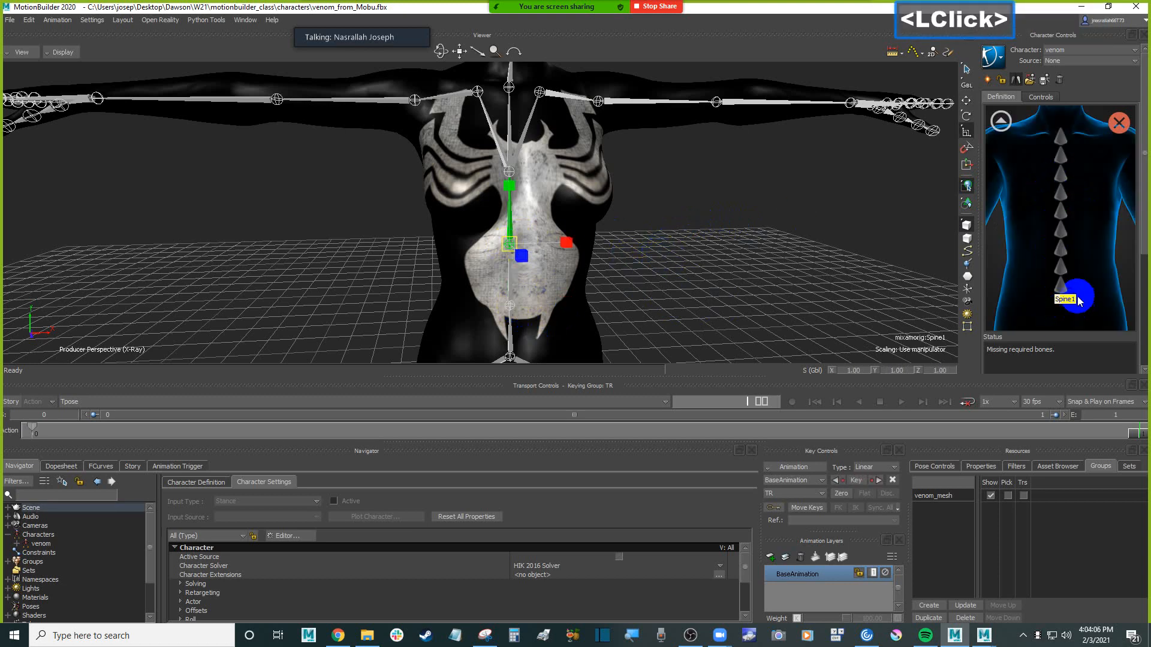
right_click(1061, 290)
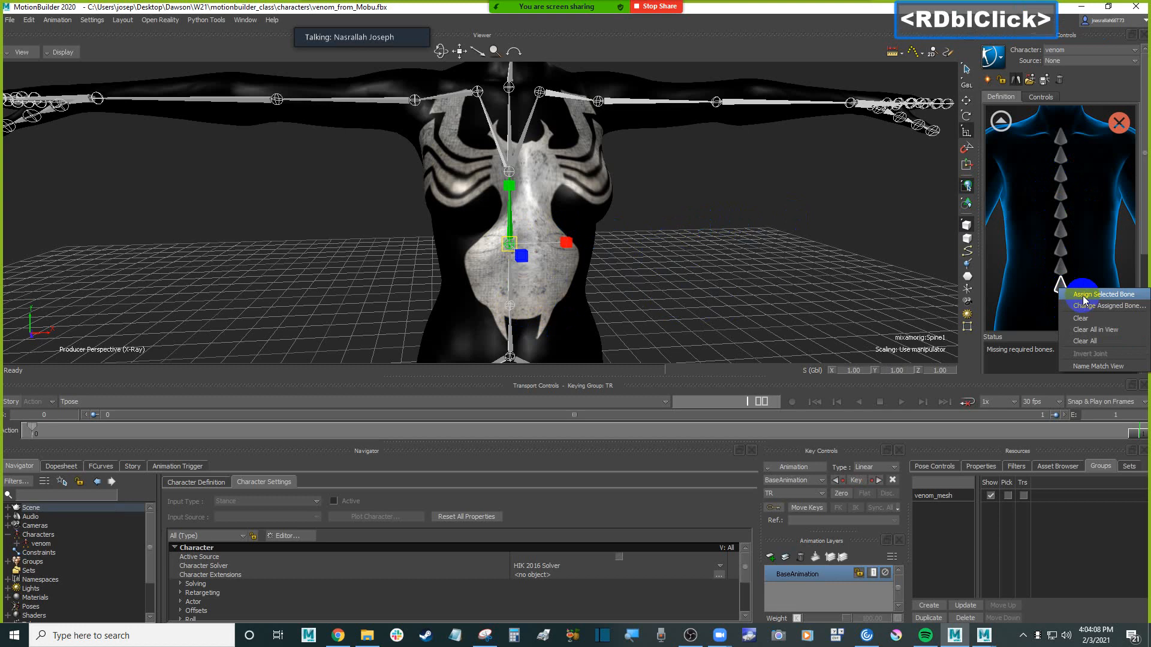
left_click(1084, 295)
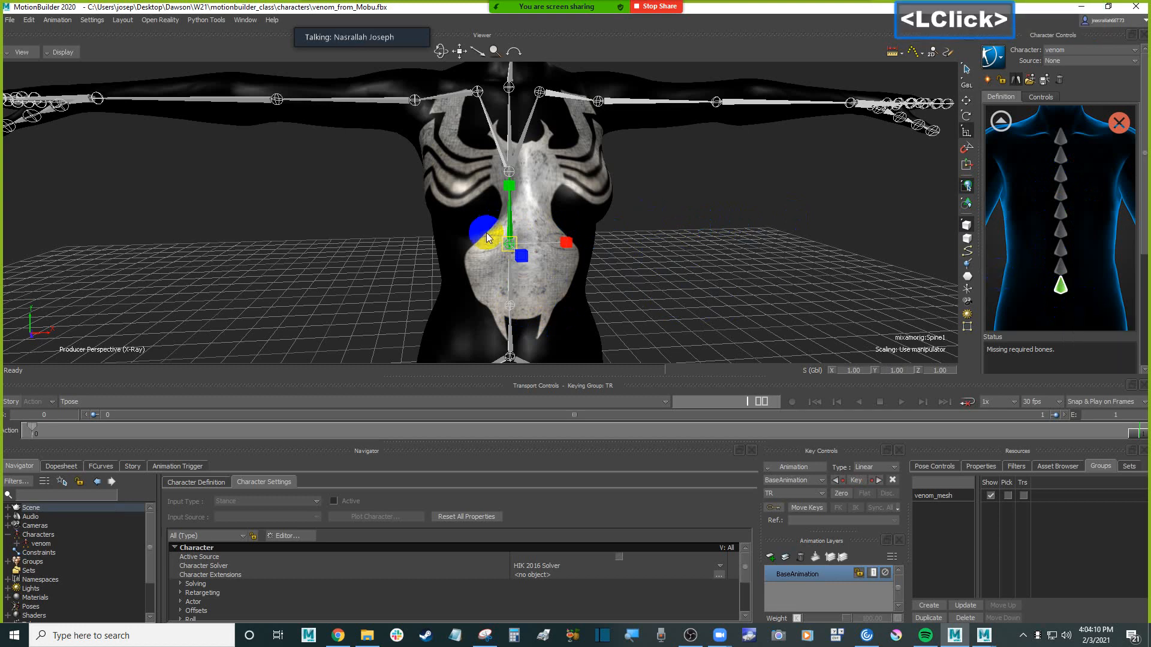
Assign the mixamorig:Spine2 joint to the slot above Spine1 and return to the full-body view
left_click(718, 235)
left_click(523, 165)
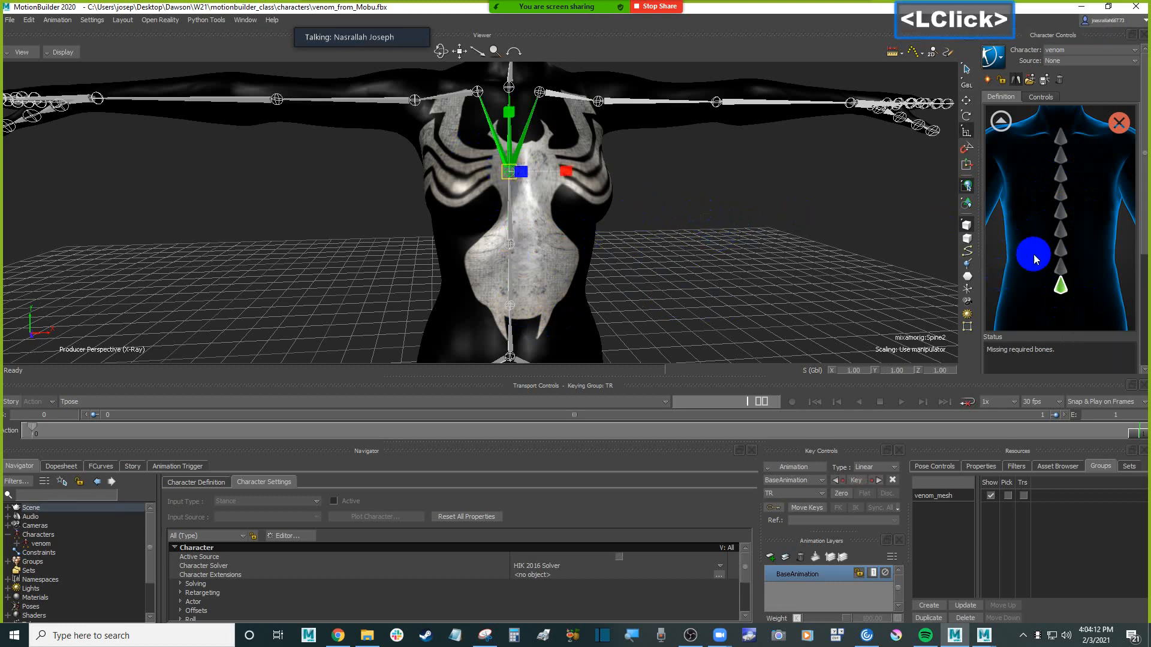
left_click(1060, 266)
right_click(1062, 271)
left_click(1082, 276)
left_click(701, 215)
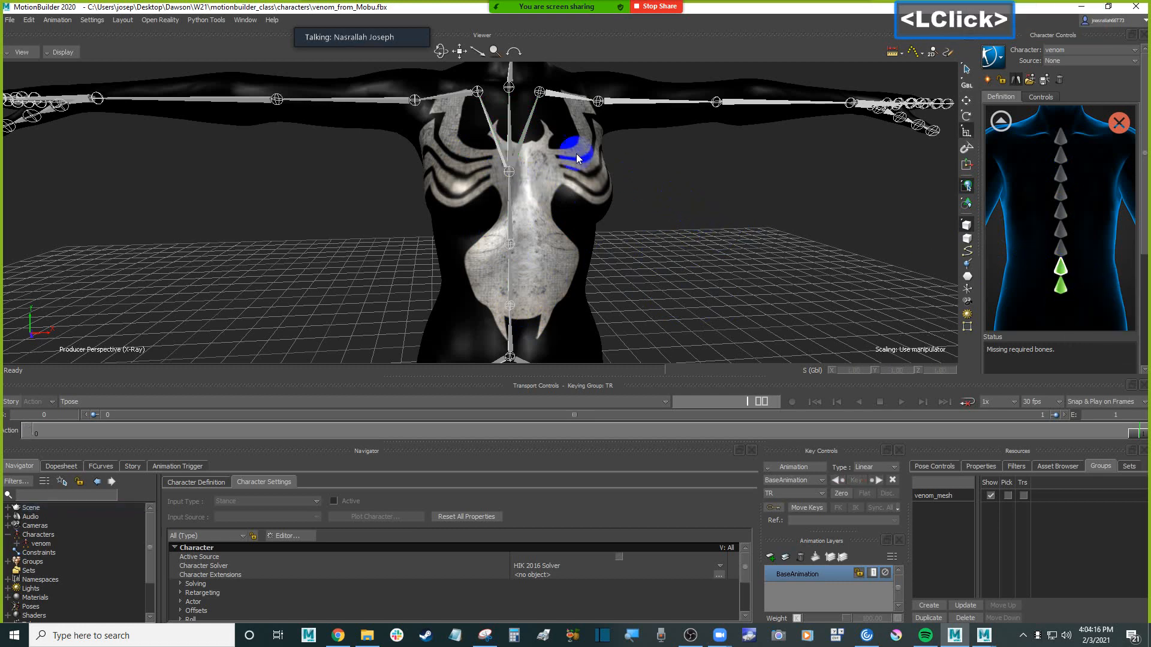
left_click(1000, 122)
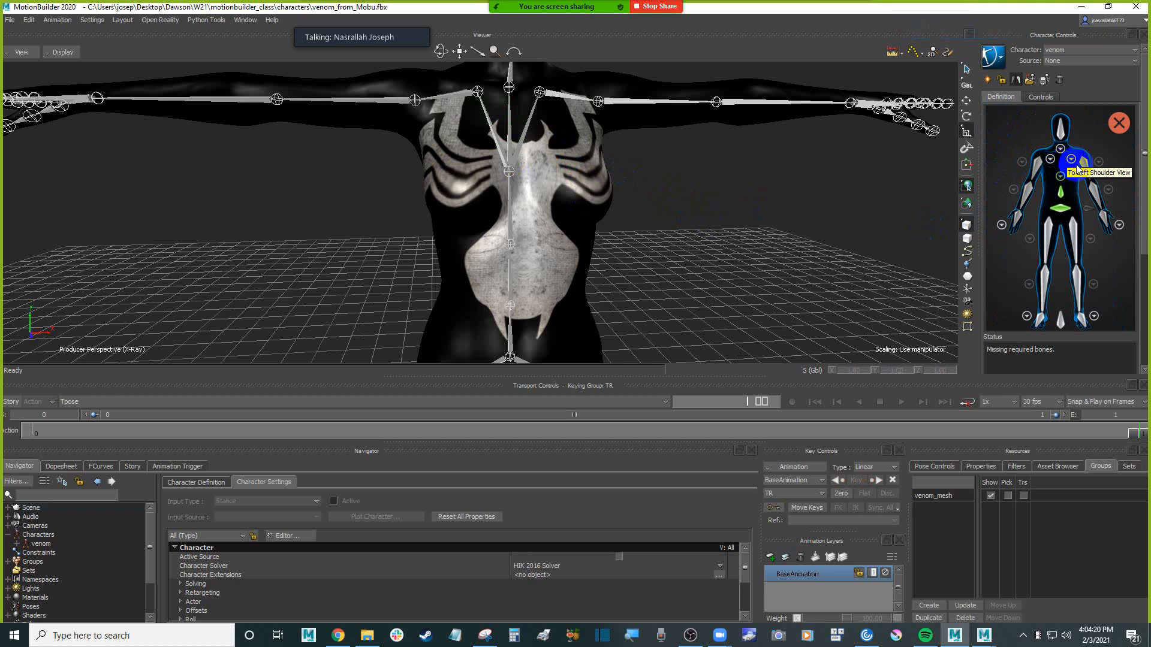
Examine the RightArm slot's HumanIK node details and compare them with the selected mixamorig:RightArm joint
left_click(1041, 164)
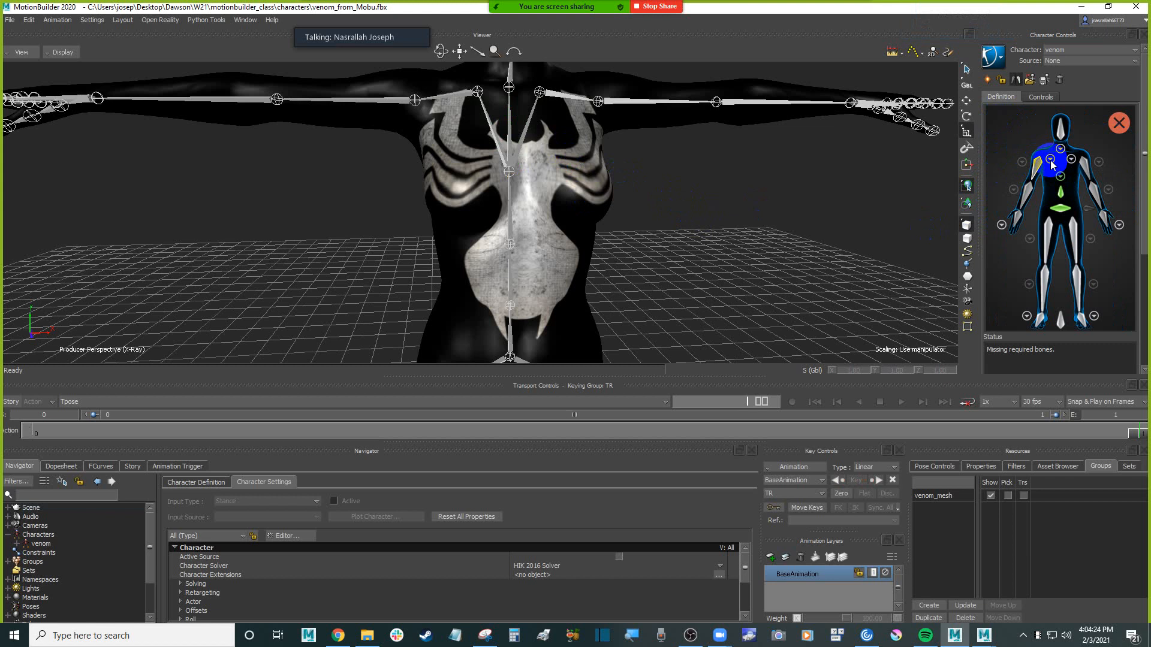
left_click_drag(1145, 243, 1145, 257)
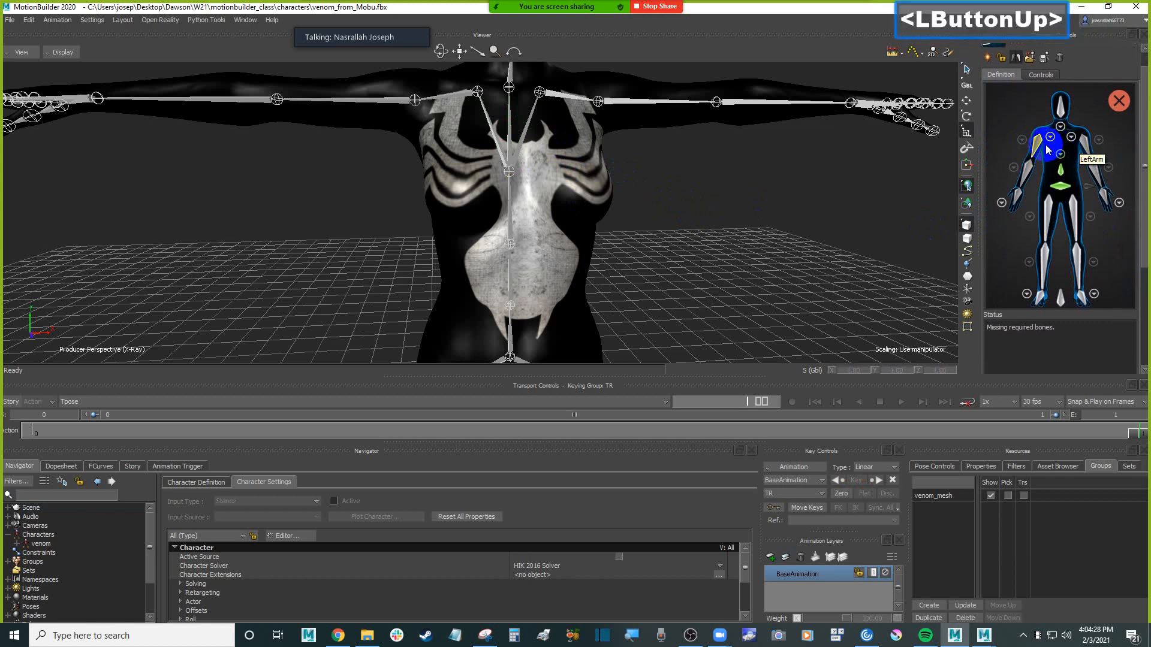
left_click(1145, 275)
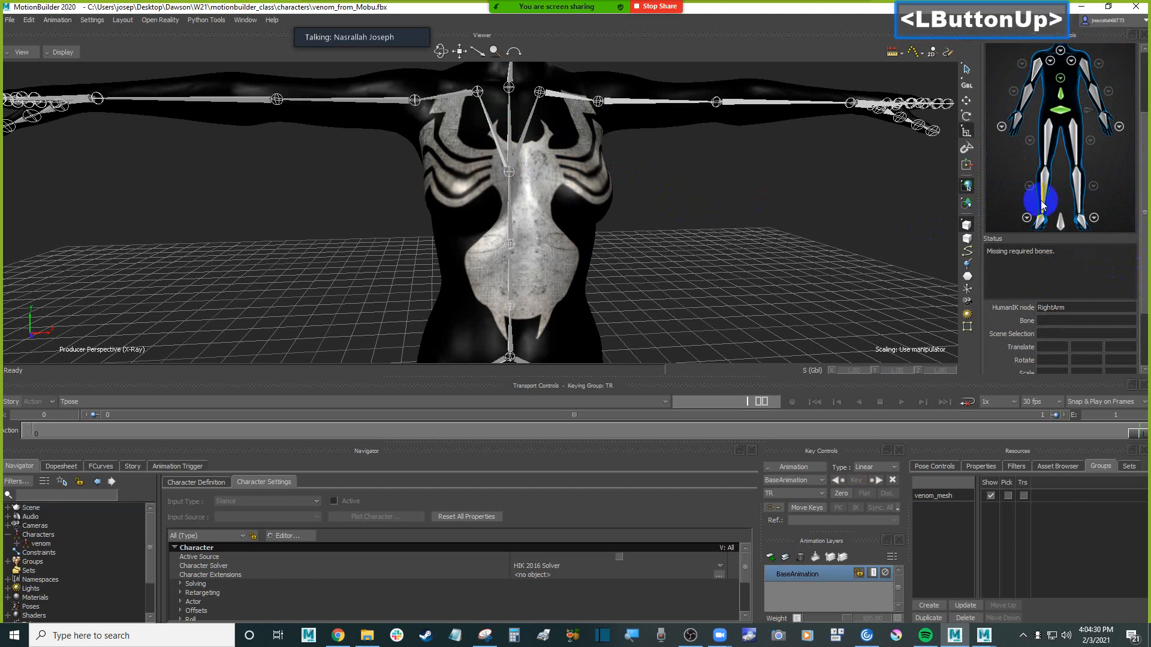
scroll(1027, 185, "up", 1)
left_click(1038, 70)
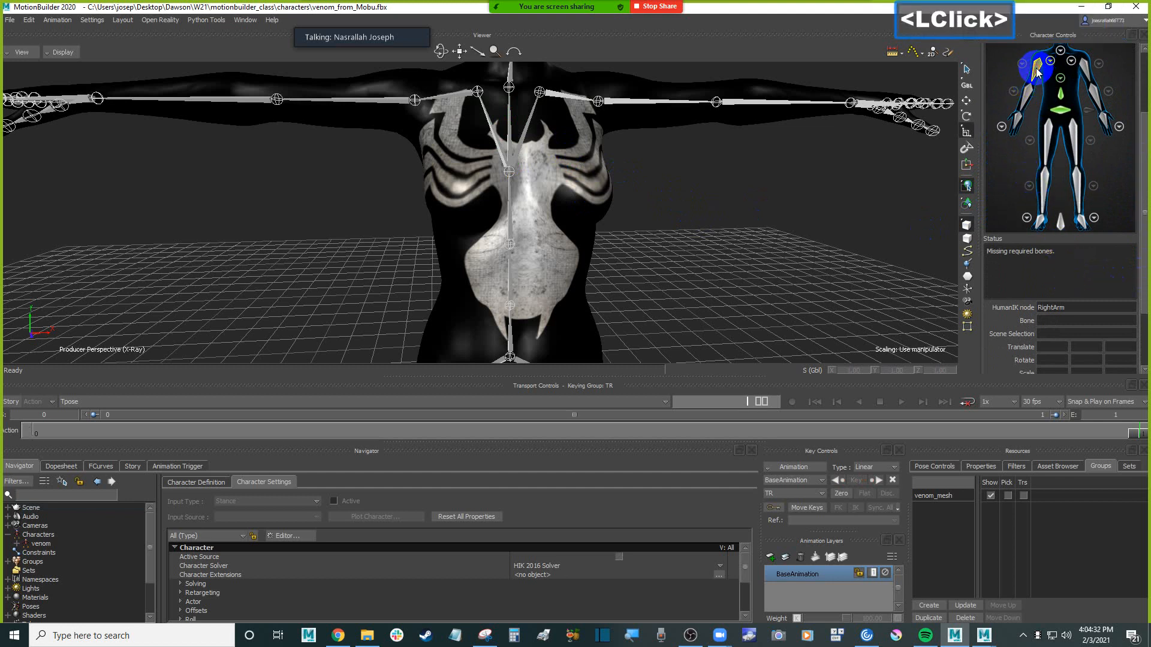
left_click(1007, 70)
left_click(1037, 67)
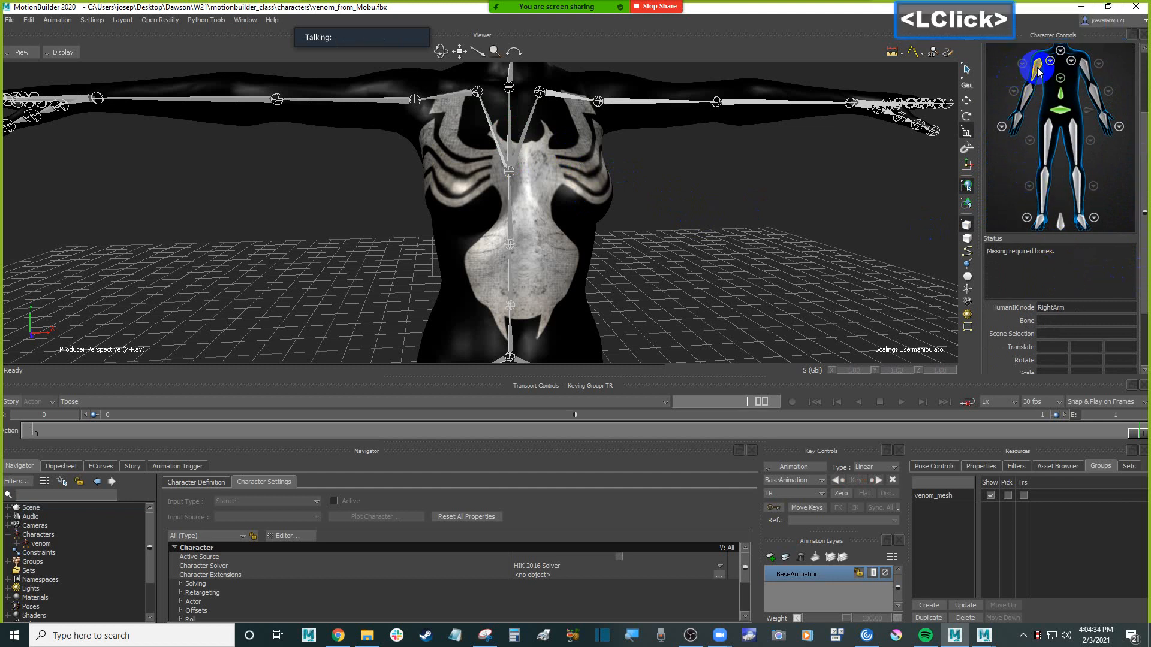
left_click(415, 100)
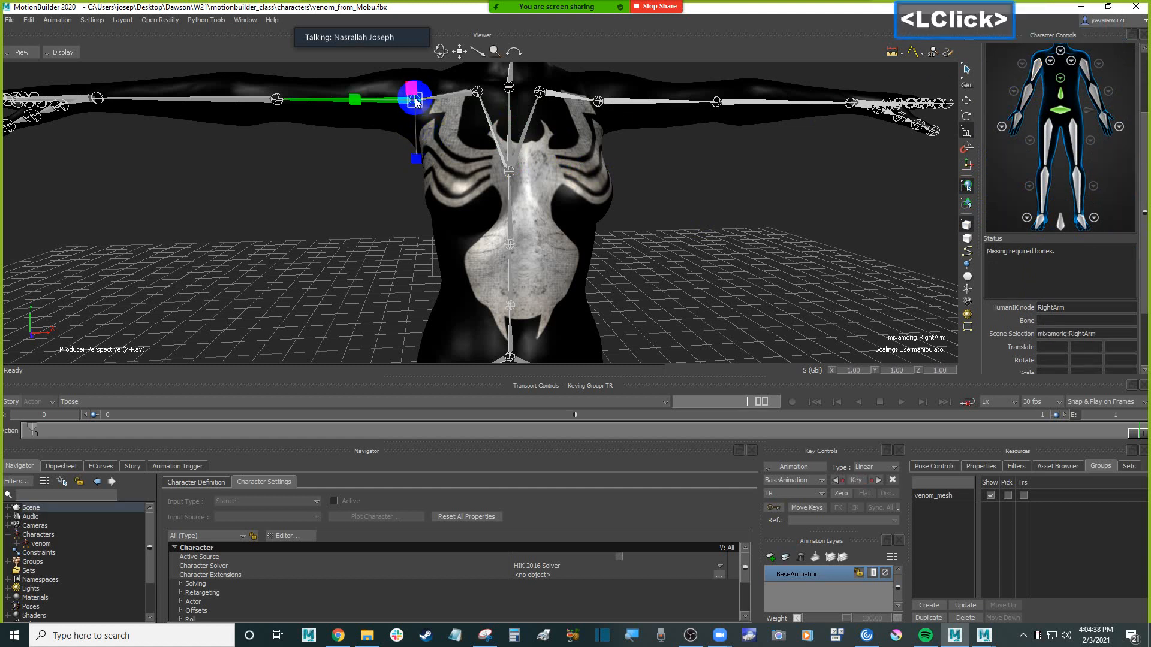
left_click(542, 95)
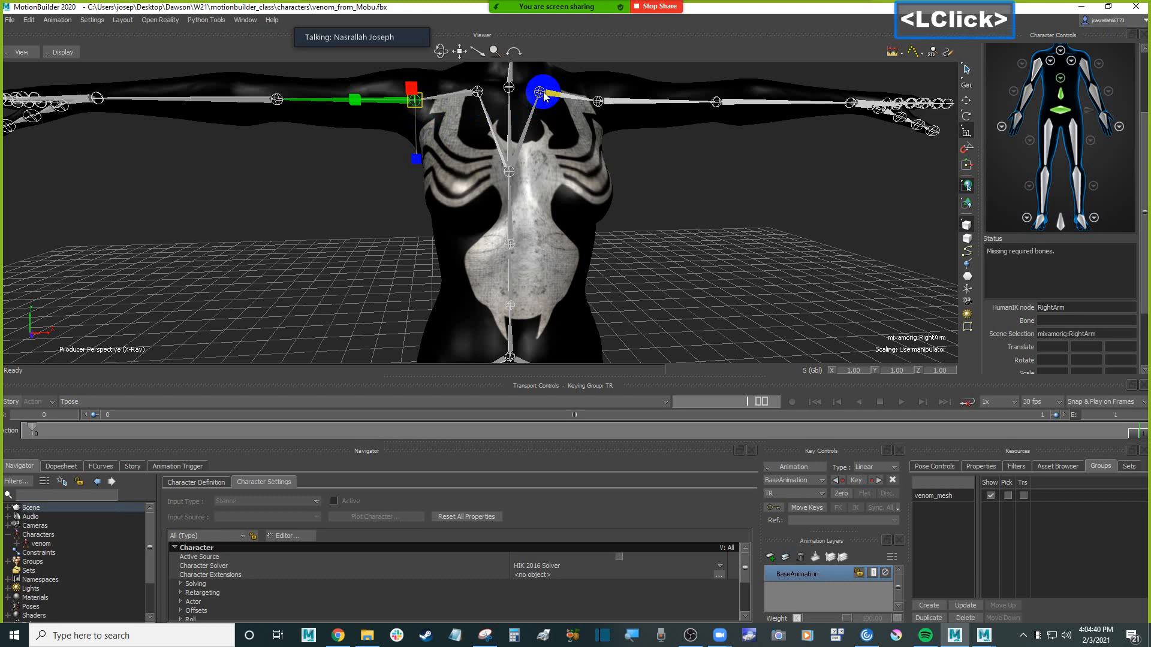
Assign the mixamorig:RightArm joint to the RightArm slot in the venom character definition
left_click(688, 207)
left_click_drag(672, 215, 689, 185, "super")
left_click(701, 279, "ctrl")
left_click(684, 236)
left_click_drag(686, 240, 642, 264, "ctrl")
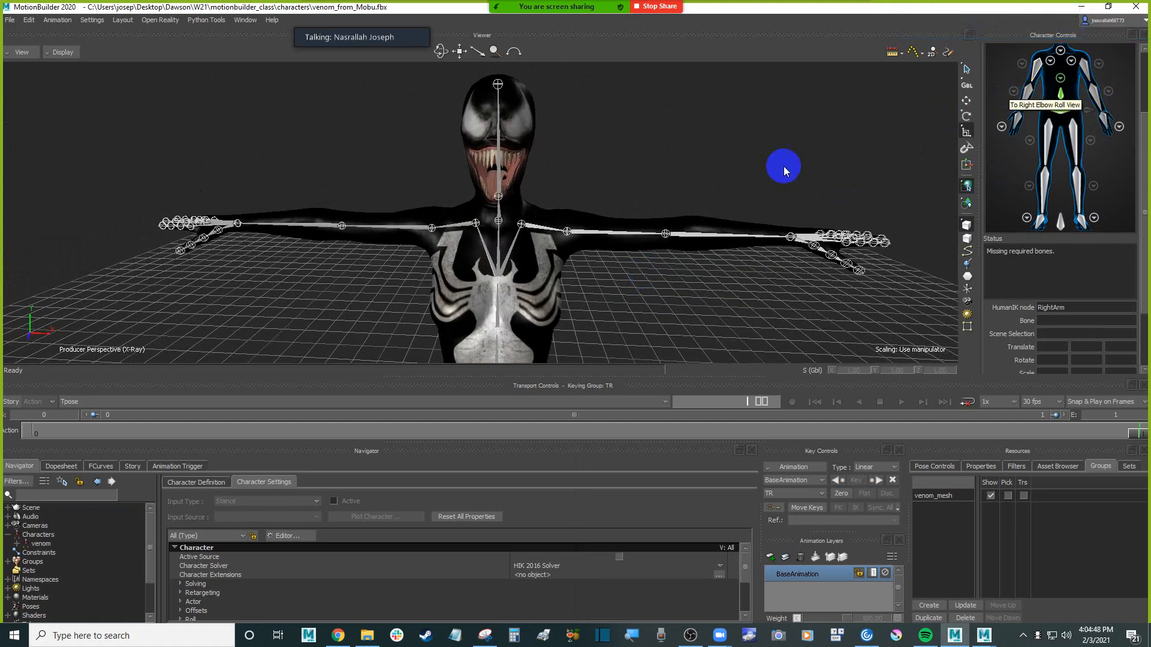
left_click_drag(617, 300, 630, 254, "shift")
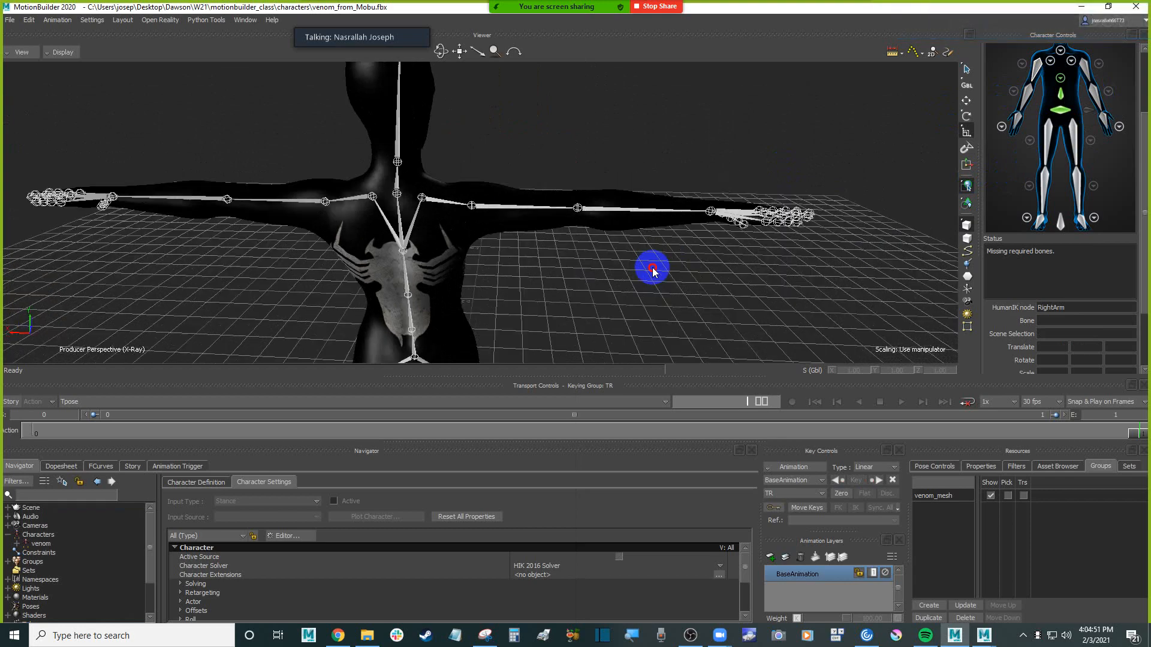
left_click(1006, 71)
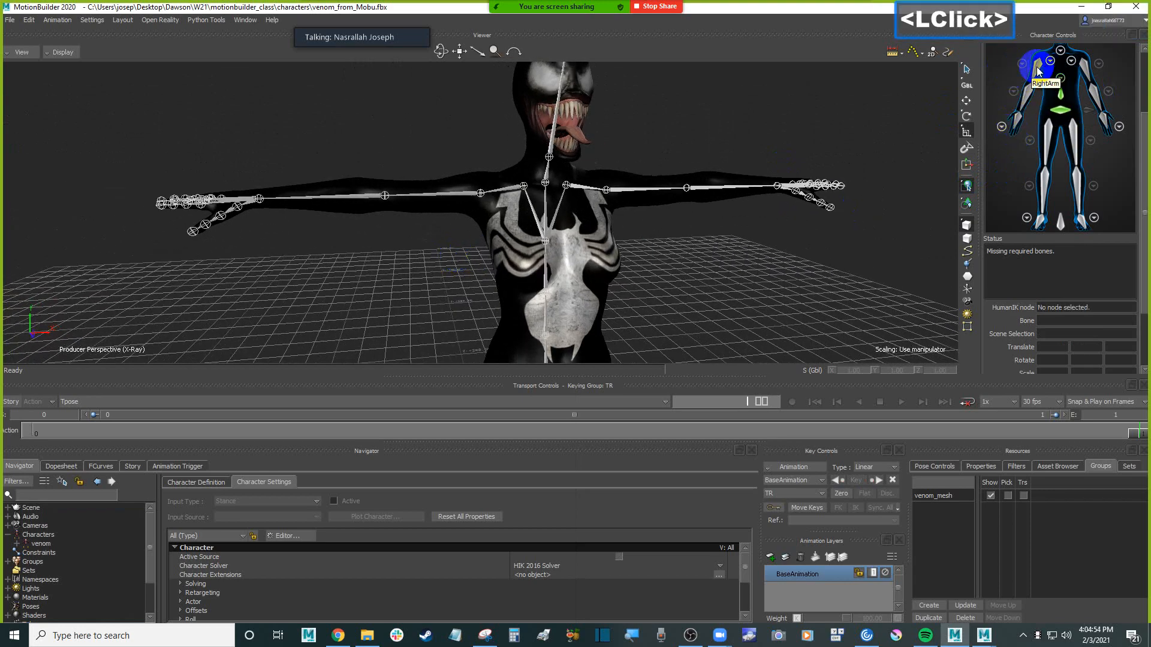
left_click(488, 194)
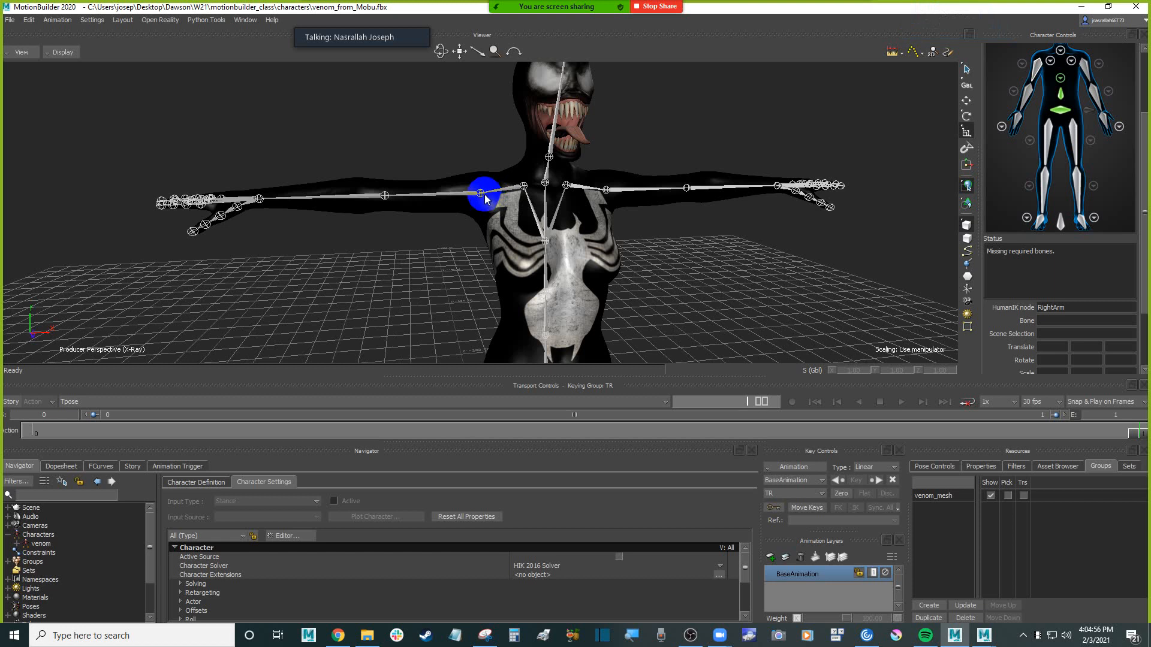
left_click(483, 196)
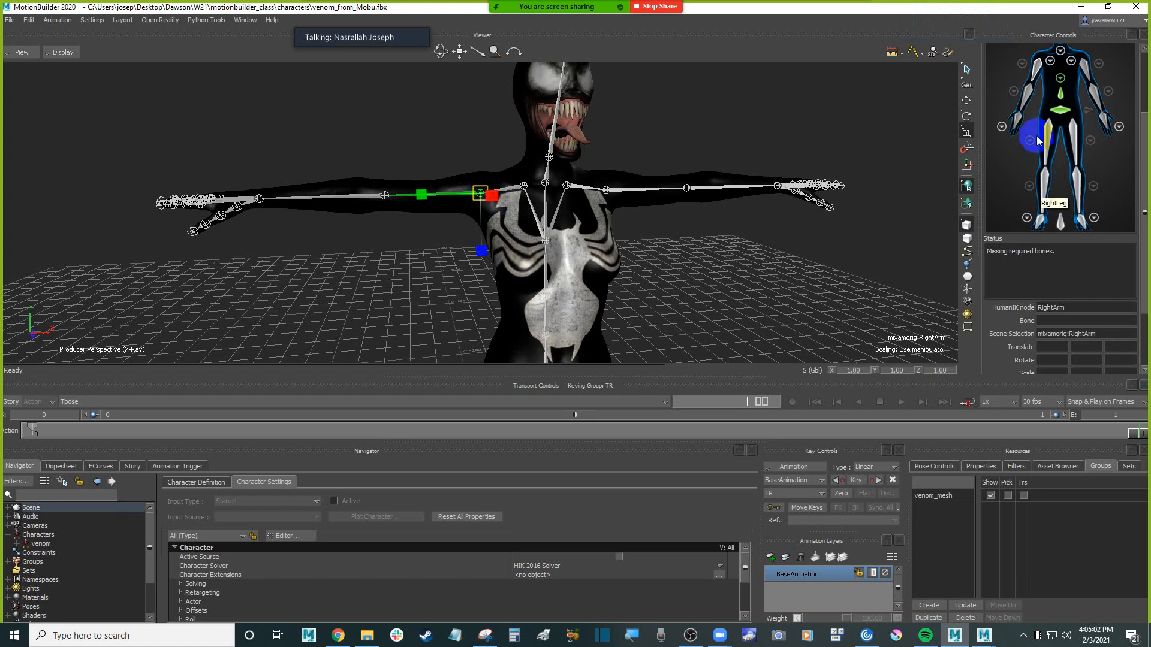
right_click(1039, 65)
left_click(1051, 76)
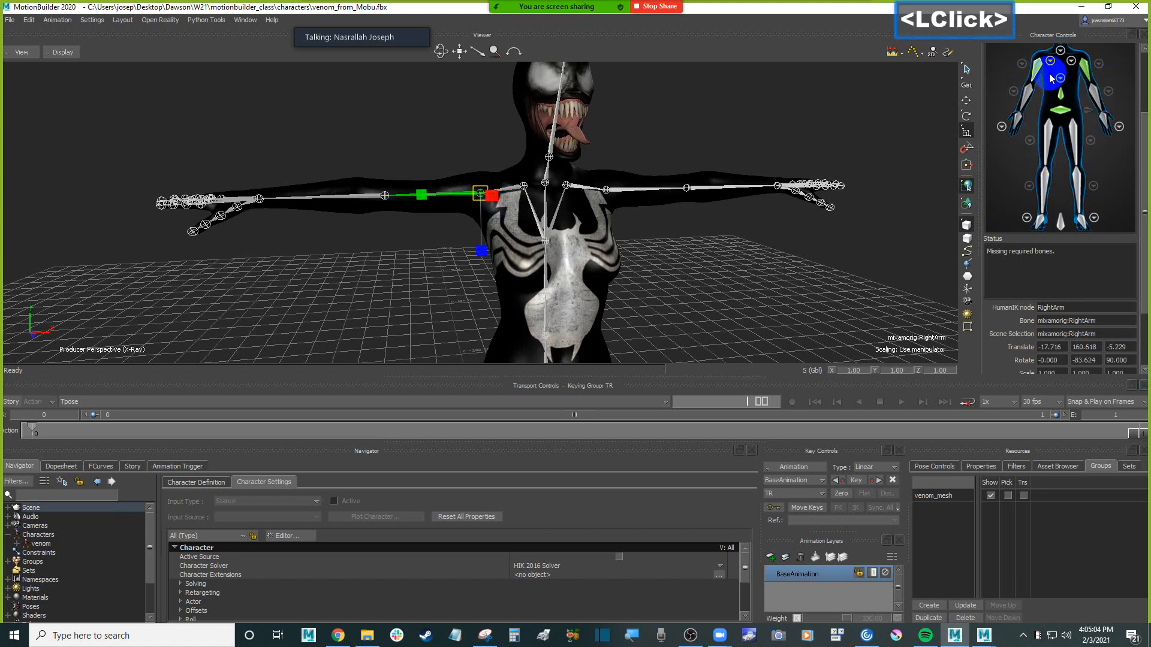
Assign the mixamorig:RightShoulder joint to the inner shoulder slot in the right shoulder view and return to the full-body view
scroll(1000, 113, "up", 2)
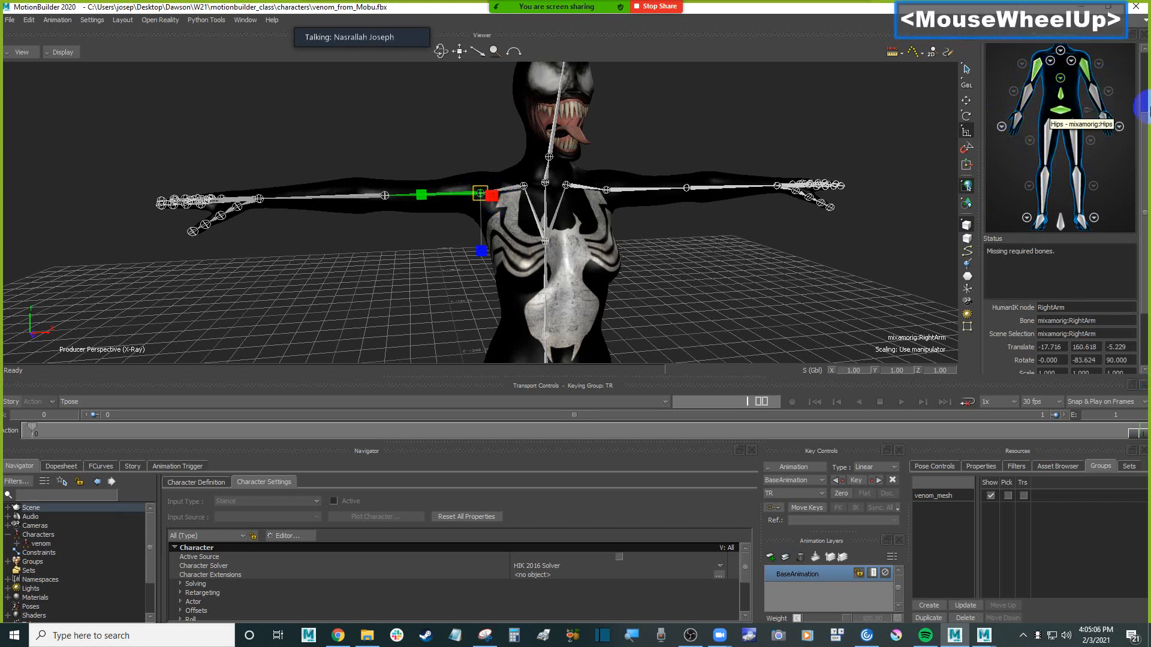
left_click(1145, 90)
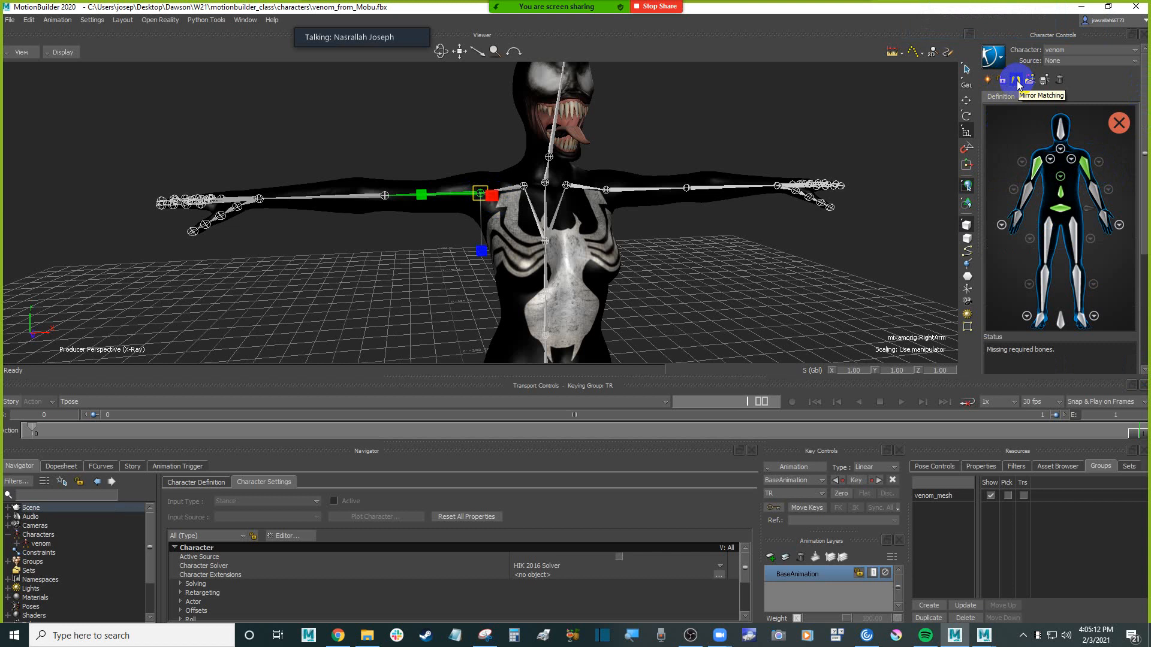
left_click(491, 193)
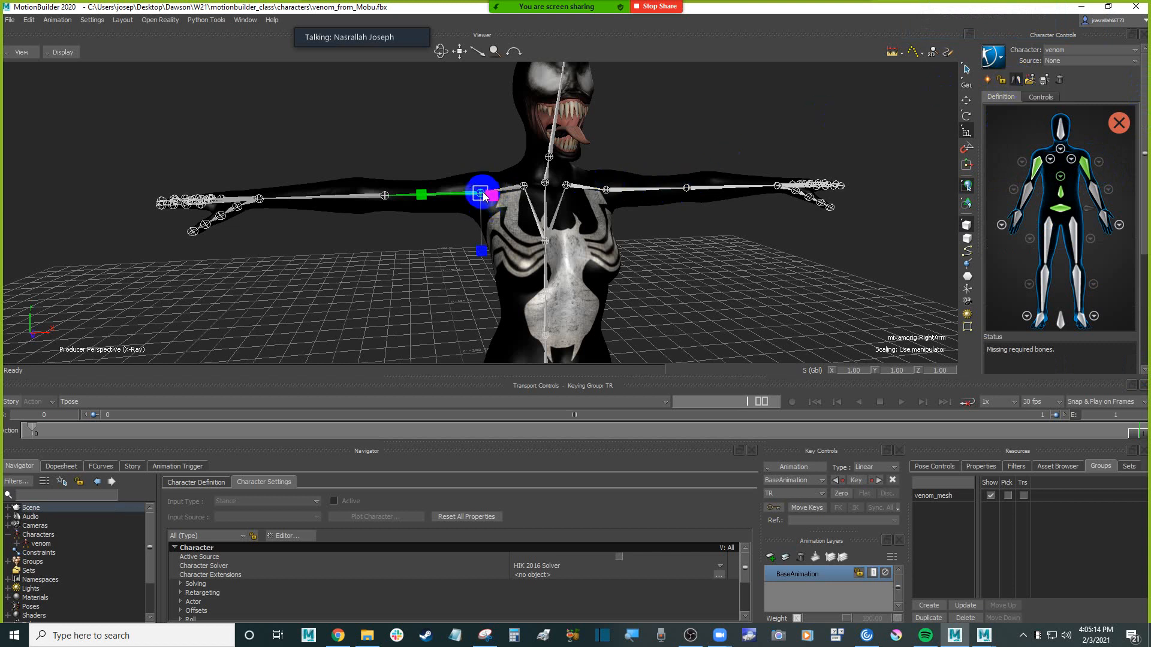
left_click(708, 232)
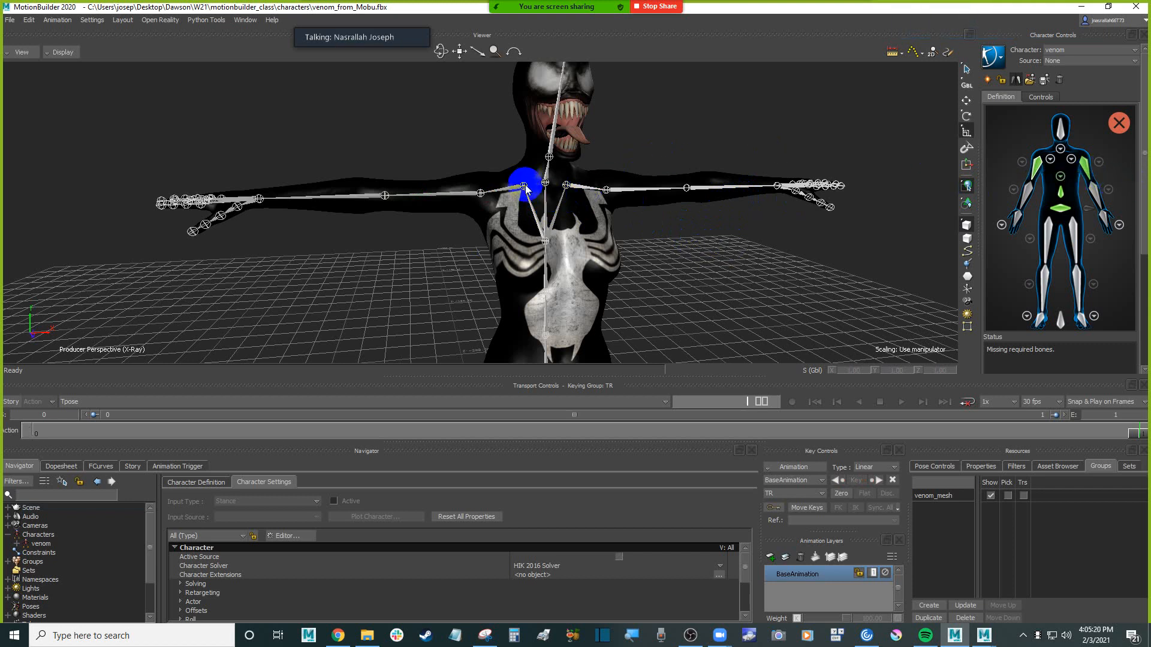
left_click(1050, 160)
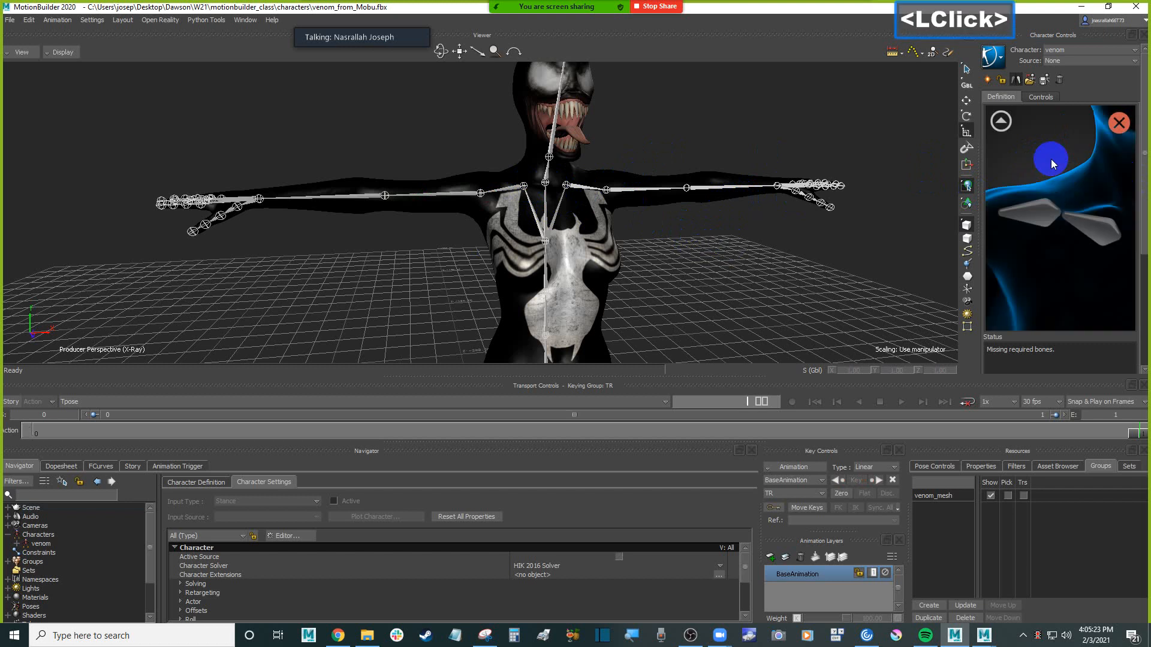
left_click(1106, 234)
left_click(1034, 210)
left_click(1088, 227)
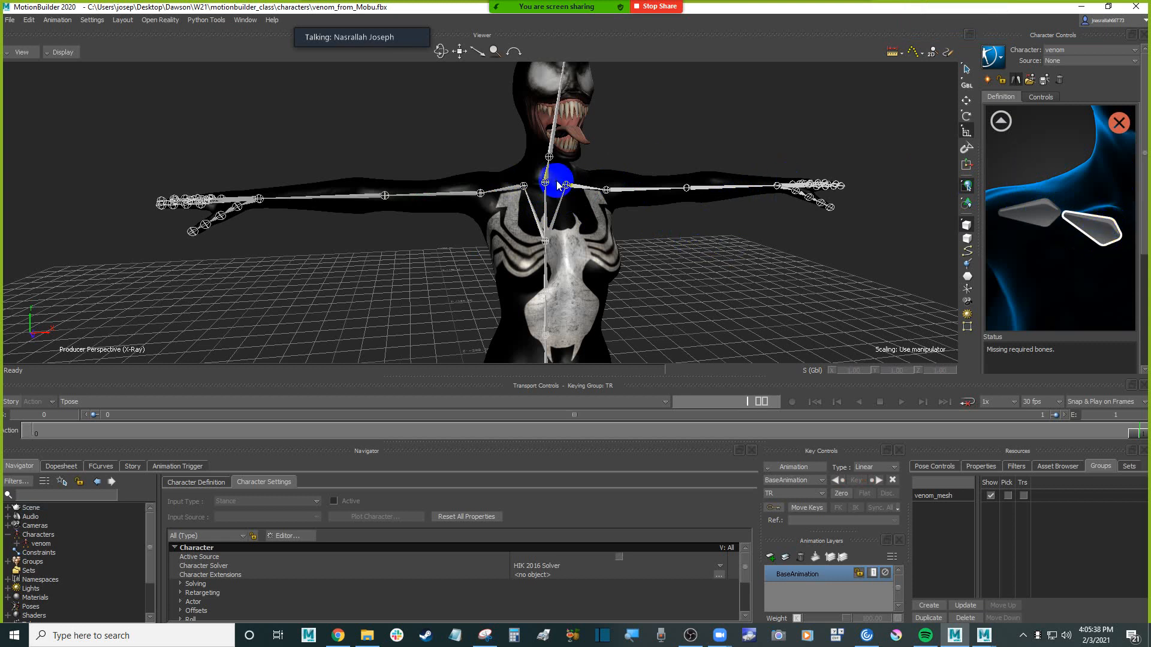
left_click(525, 187)
right_click(526, 189)
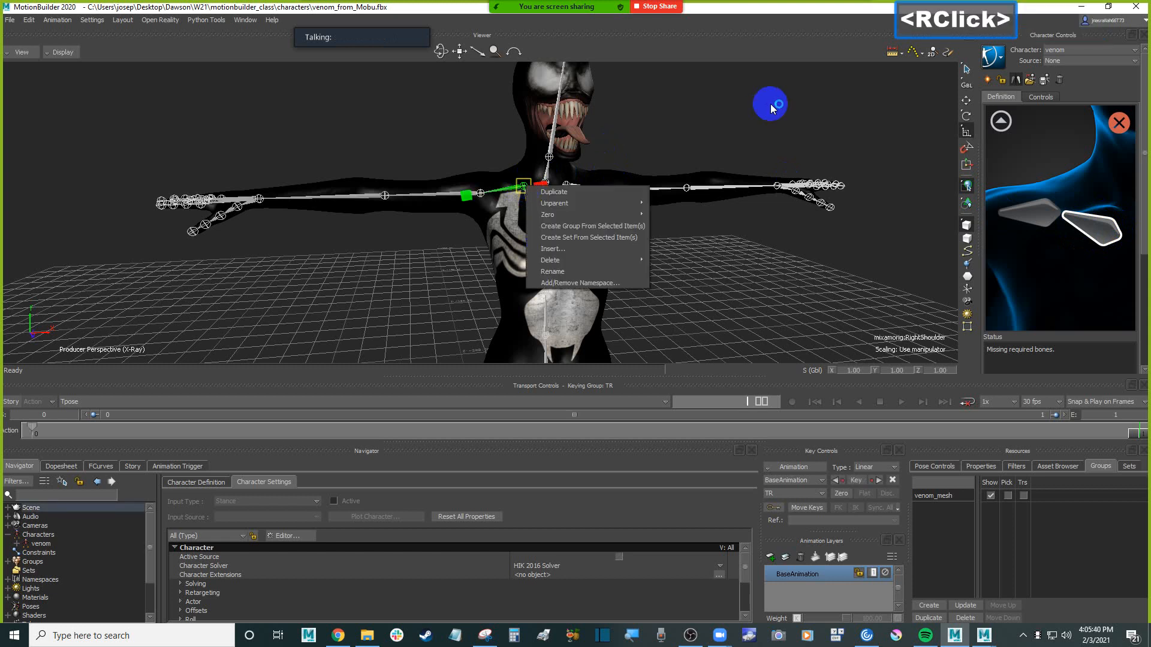
left_click(764, 106)
right_click(1100, 233)
left_click(1100, 234)
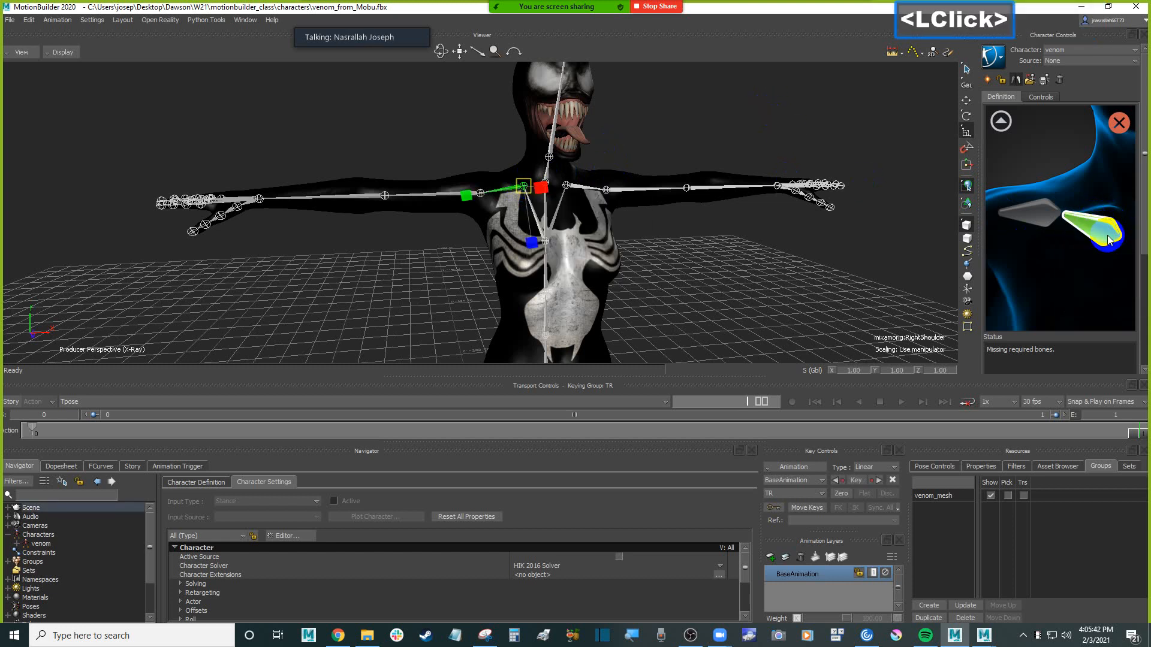
left_click(1000, 122)
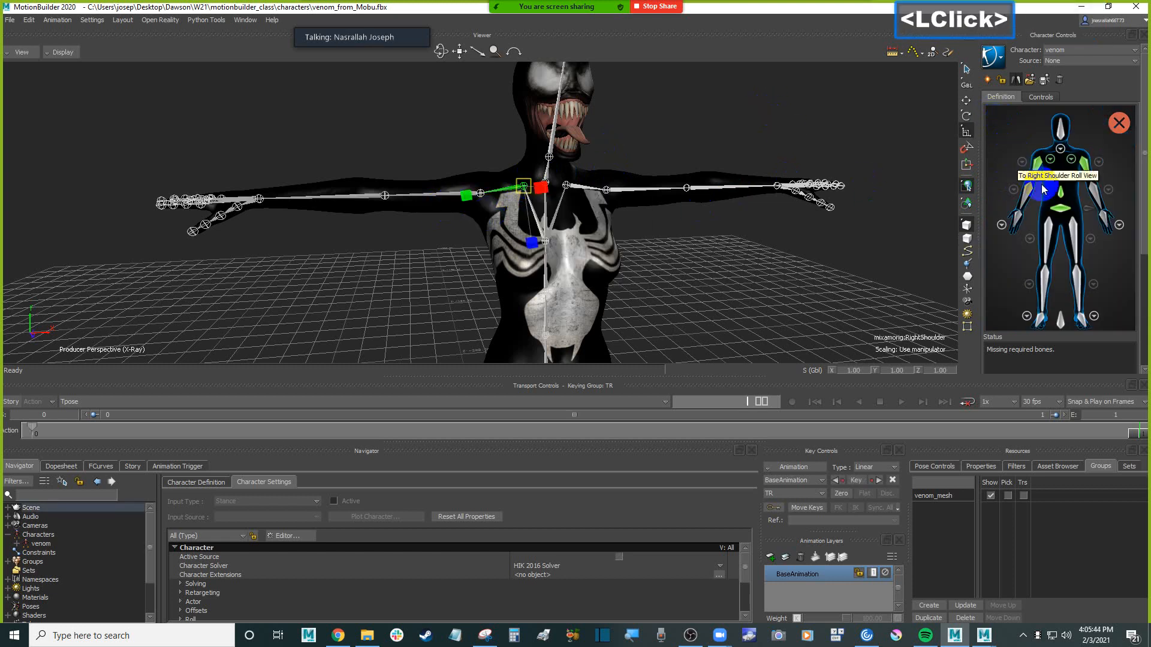
Assign the mixamorig:RightForeArm joint to the right forearm slot in the character definition
left_click(384, 197)
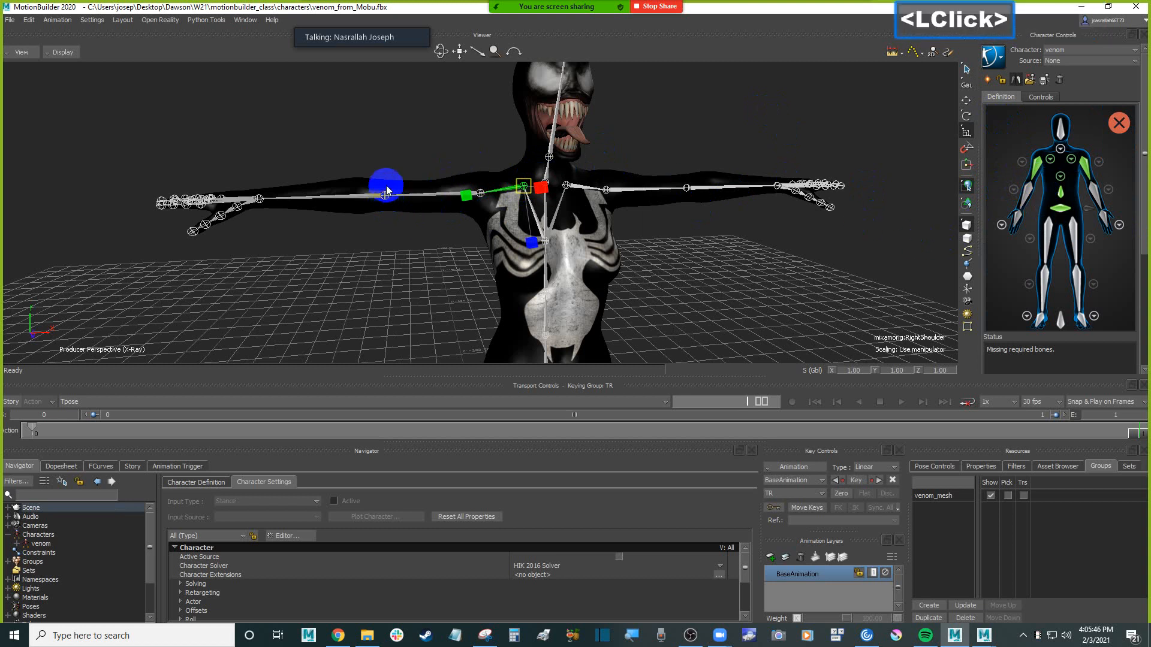
left_click(383, 201)
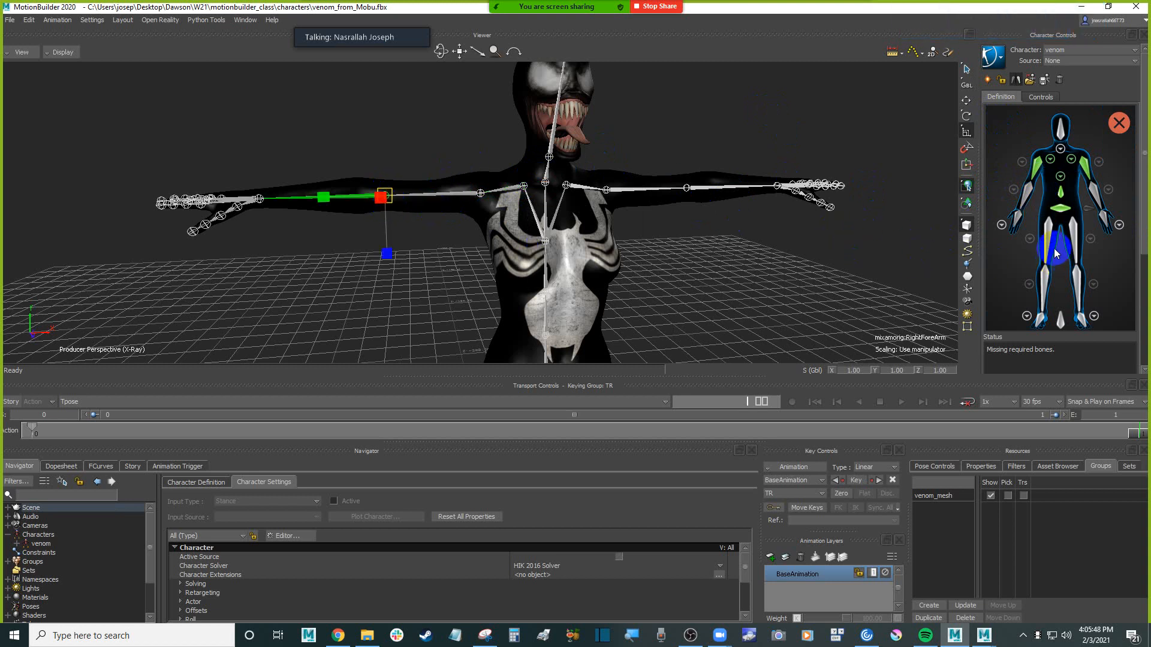
left_click(1030, 194)
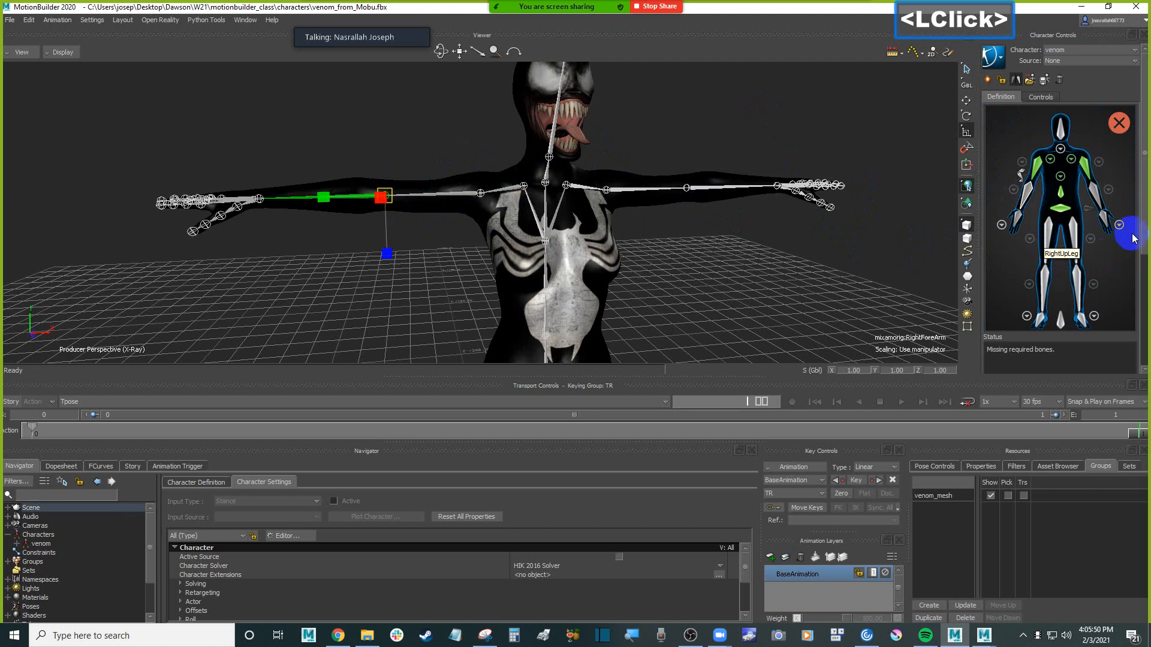
mouse_move(1144, 235)
left_mouse_down()
mouse_move(1144, 273)
mouse_move(1144, 236)
left_mouse_up()
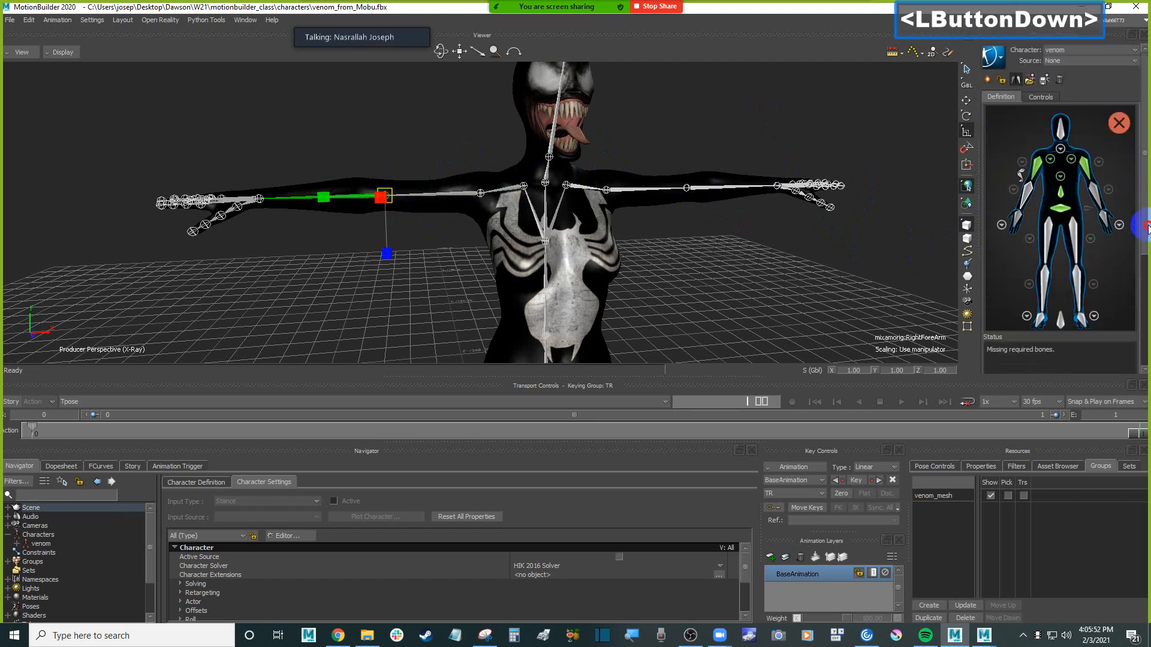
right_click(1029, 193)
left_click(1042, 199)
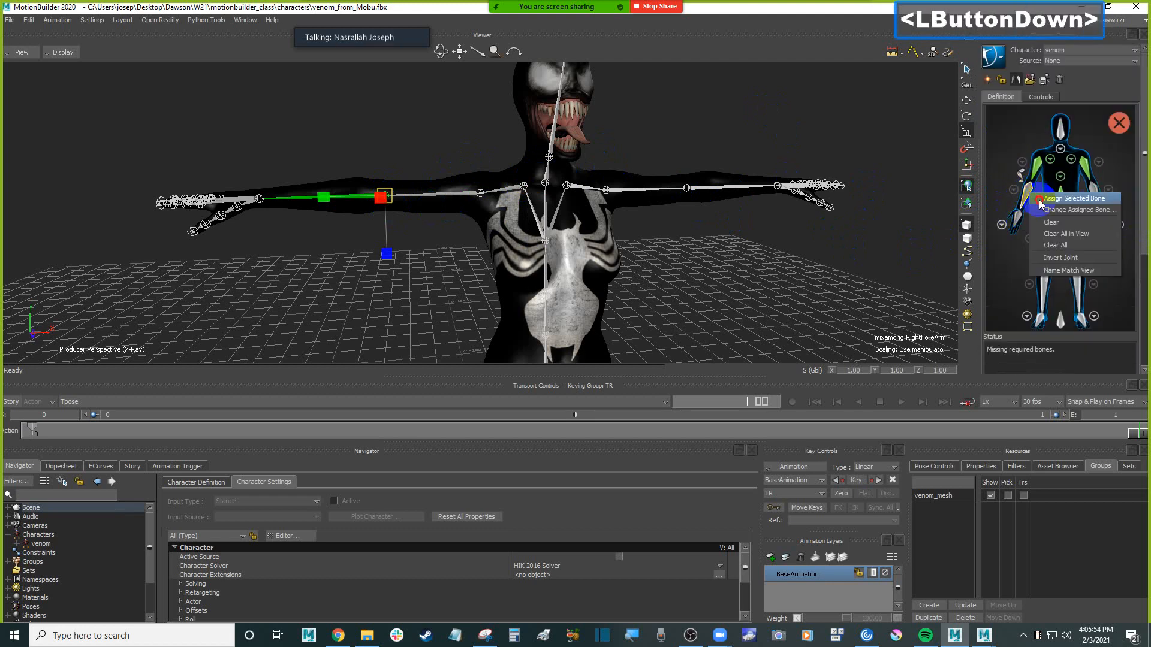
Assign the mixamorig:RightHand joint to the right hand slot in the character definition
left_click(260, 202)
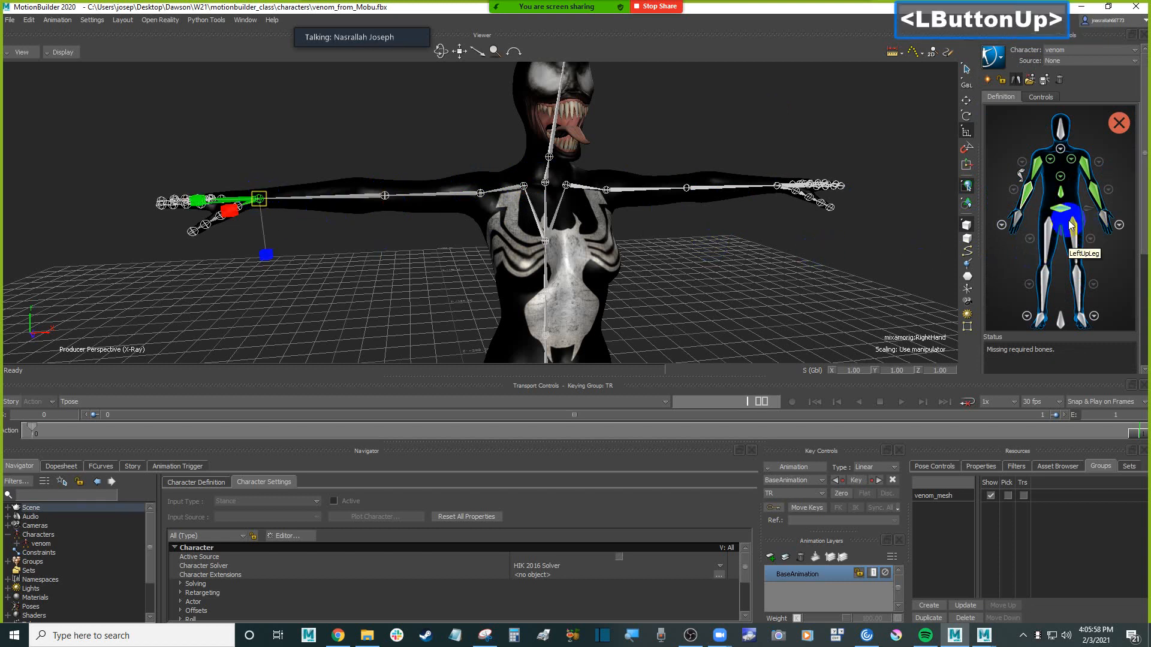
left_click(1019, 219)
right_click(1019, 219)
left_click(1046, 222)
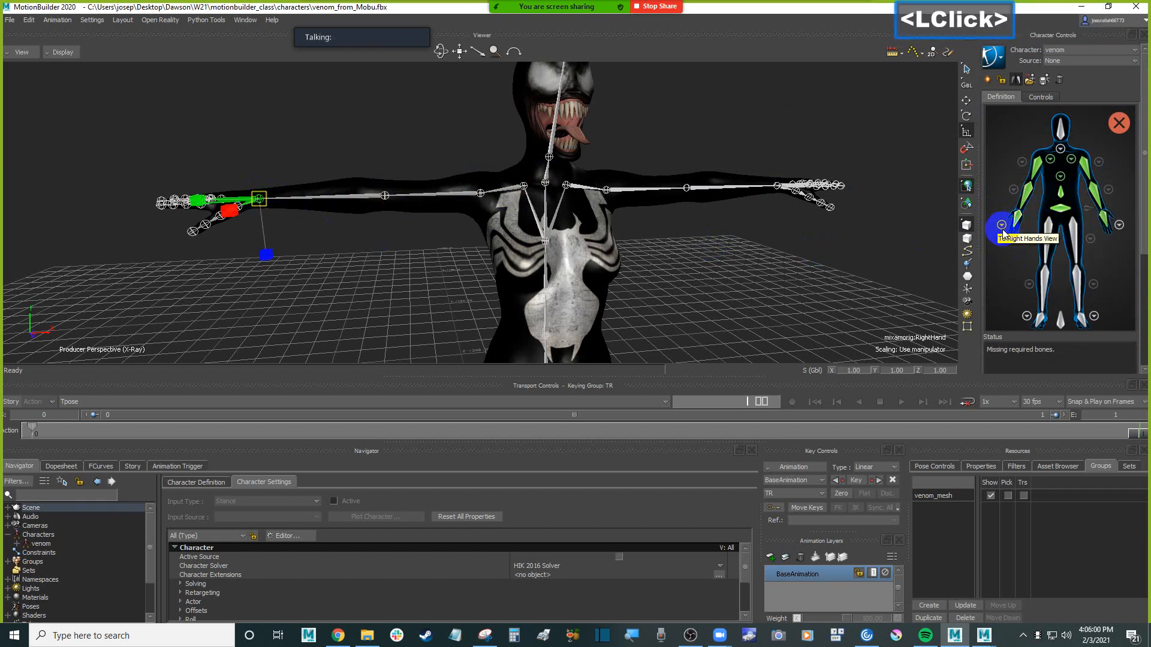
Open the definition's right hand view and assign the mixamorig:RightHandThumb1 joint to the RightHandThumb1 slot
left_click_drag(298, 213, 660, 257, "ctrl")
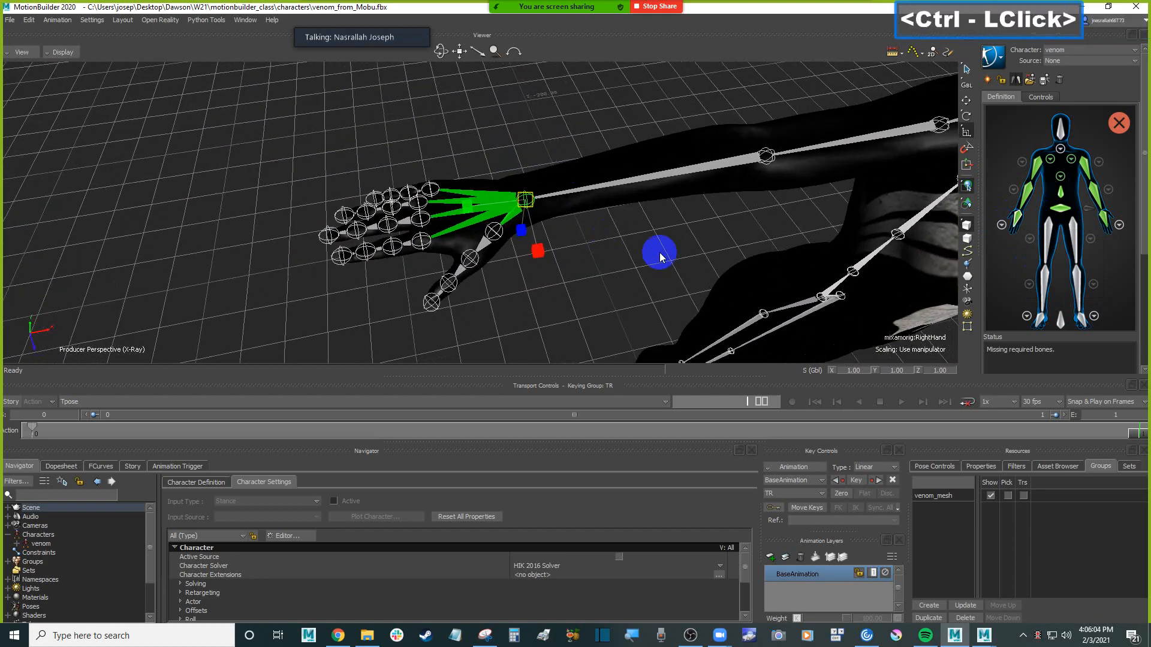
left_click(1001, 226)
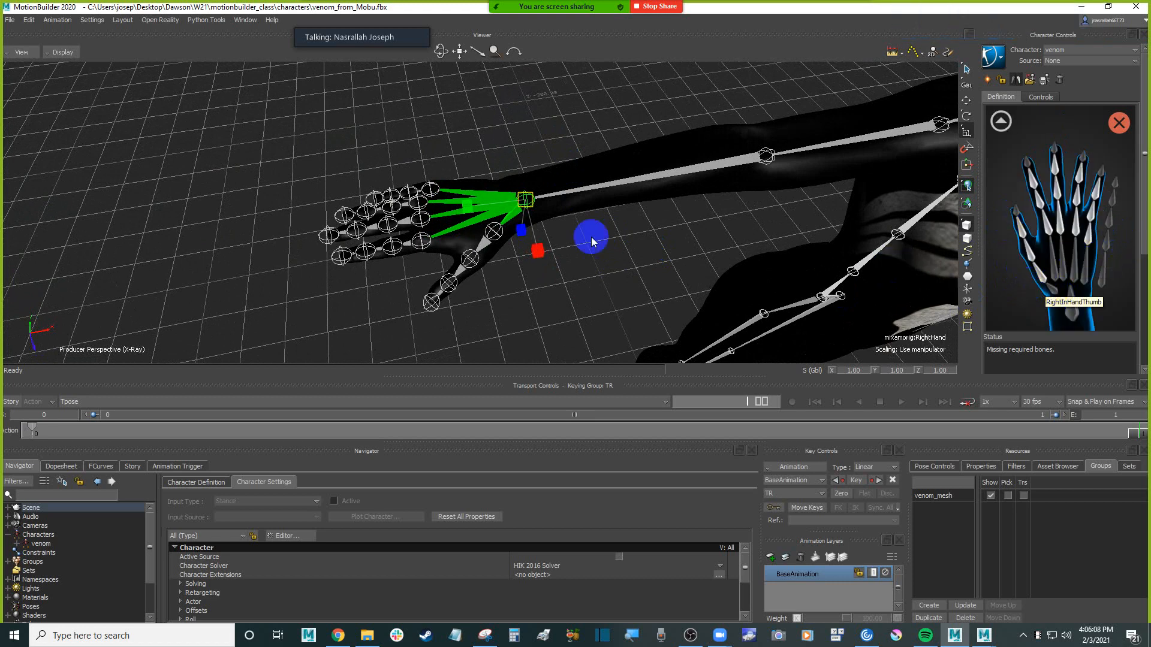
left_click_drag(616, 249, 622, 267, "ctrl+shift")
double_click(525, 241)
left_click(500, 241)
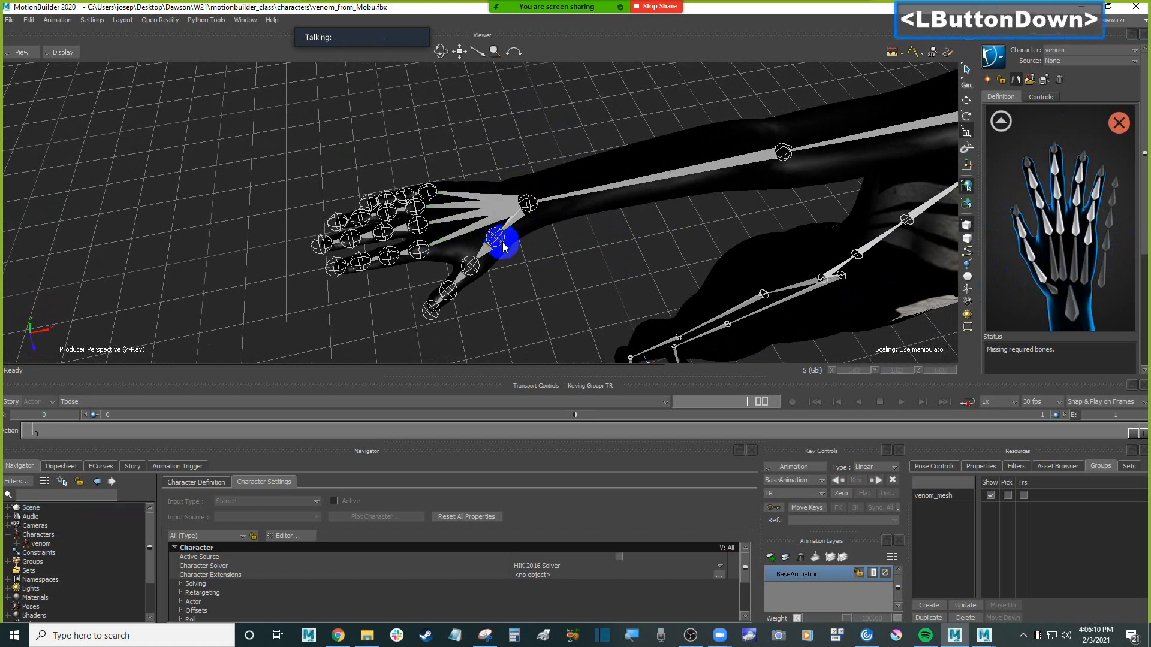
right_click(1045, 278)
left_click(1054, 288)
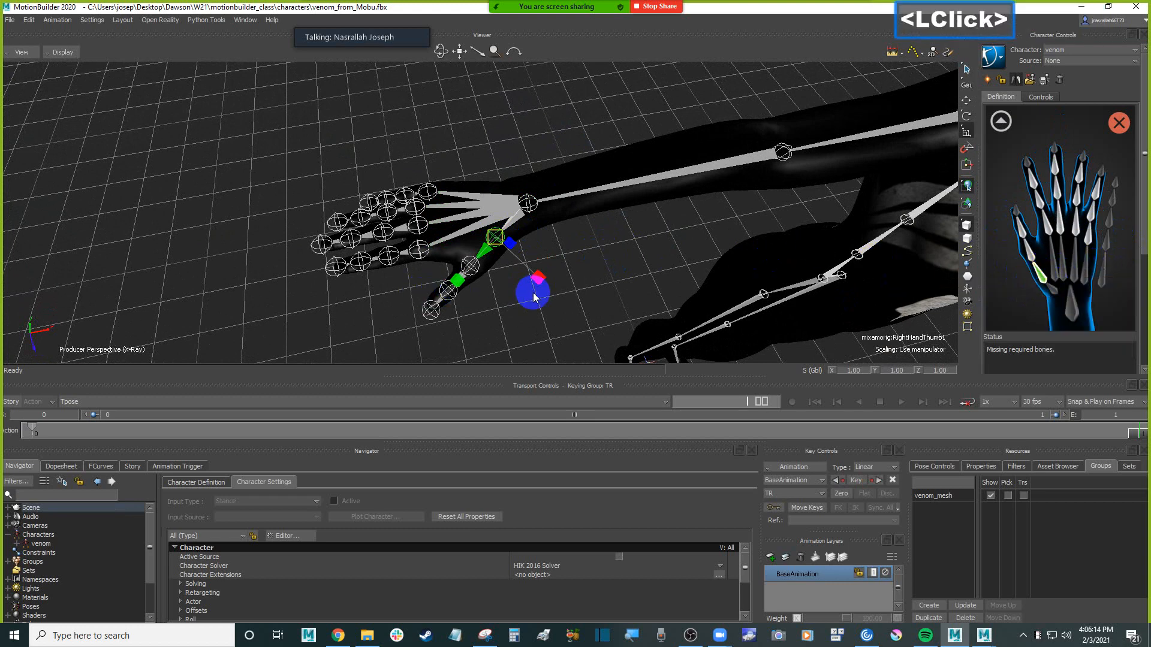
Assign the mixamorig:RightHandThumb2 and mixamorig:RightHandThumb3 joints to the next two thumb slots in the right hand view
left_click(478, 280)
left_click(474, 268)
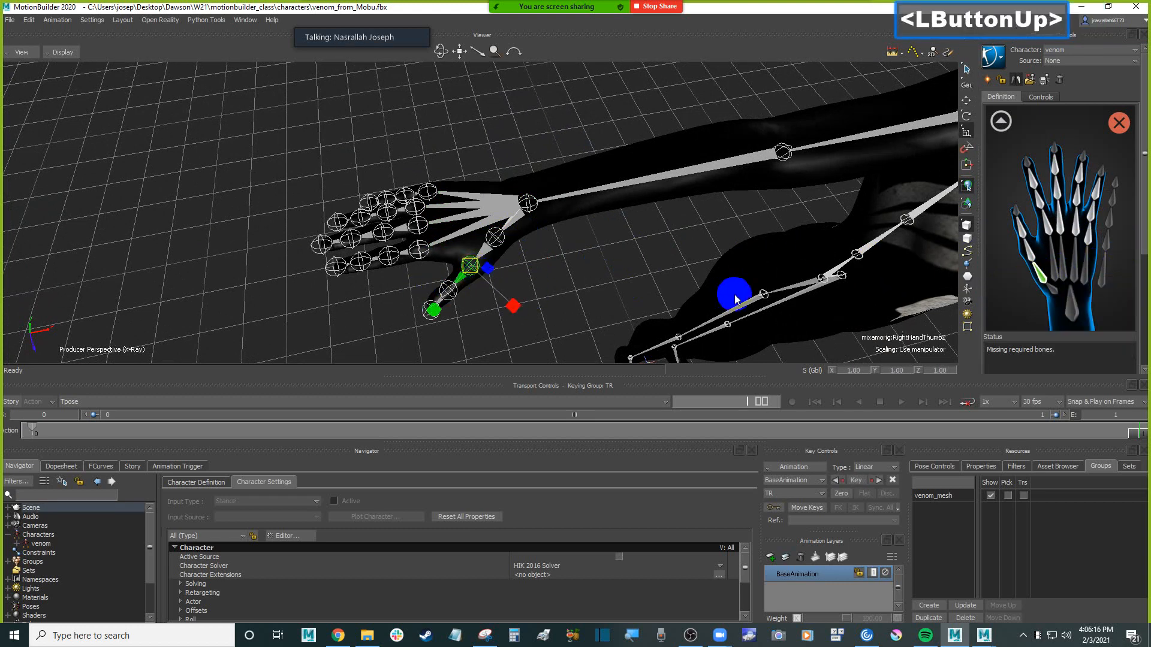
left_click(1027, 255)
right_click(1028, 253)
left_click(1037, 264)
left_click(453, 299)
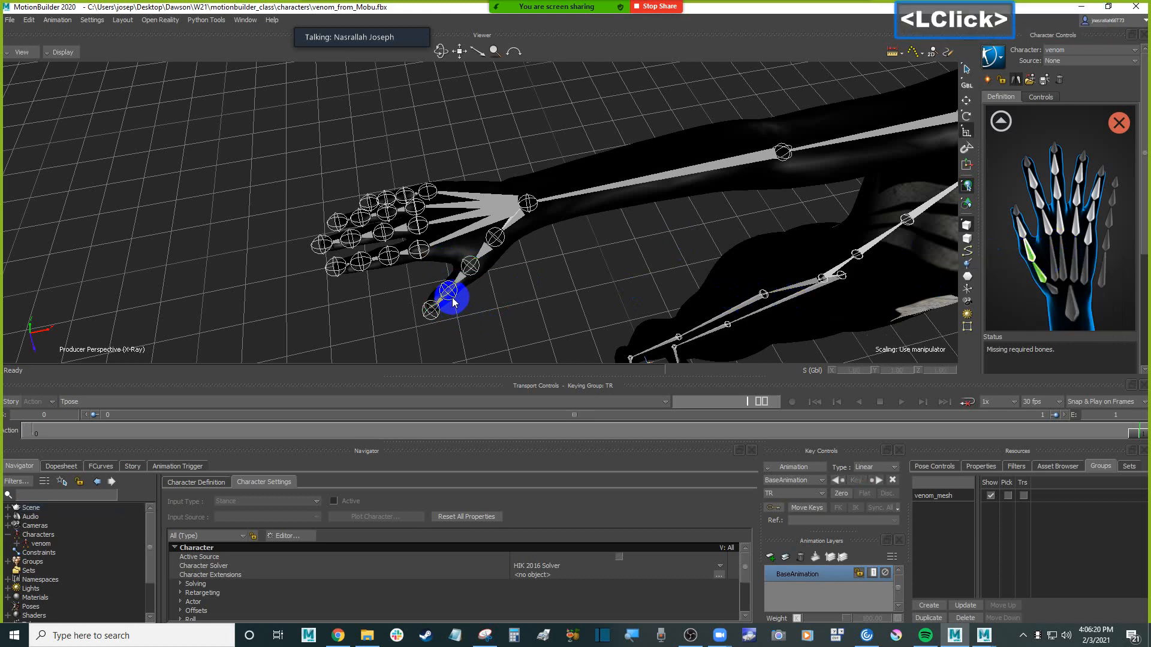
left_click(451, 298)
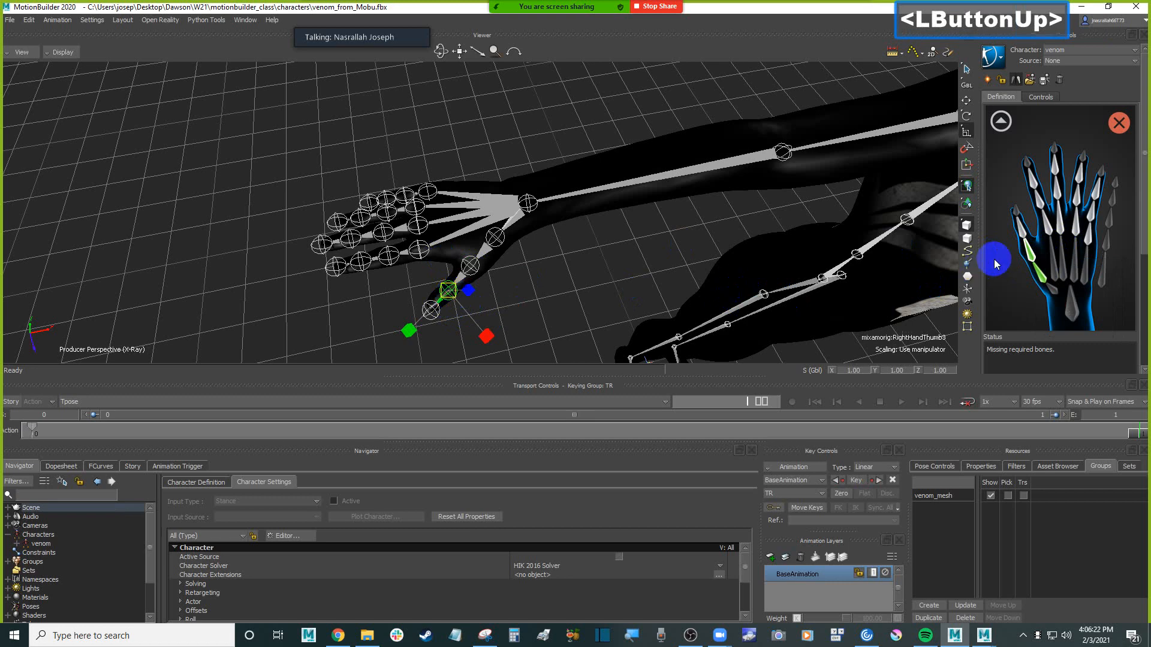
right_click(1021, 229)
left_click(1043, 242)
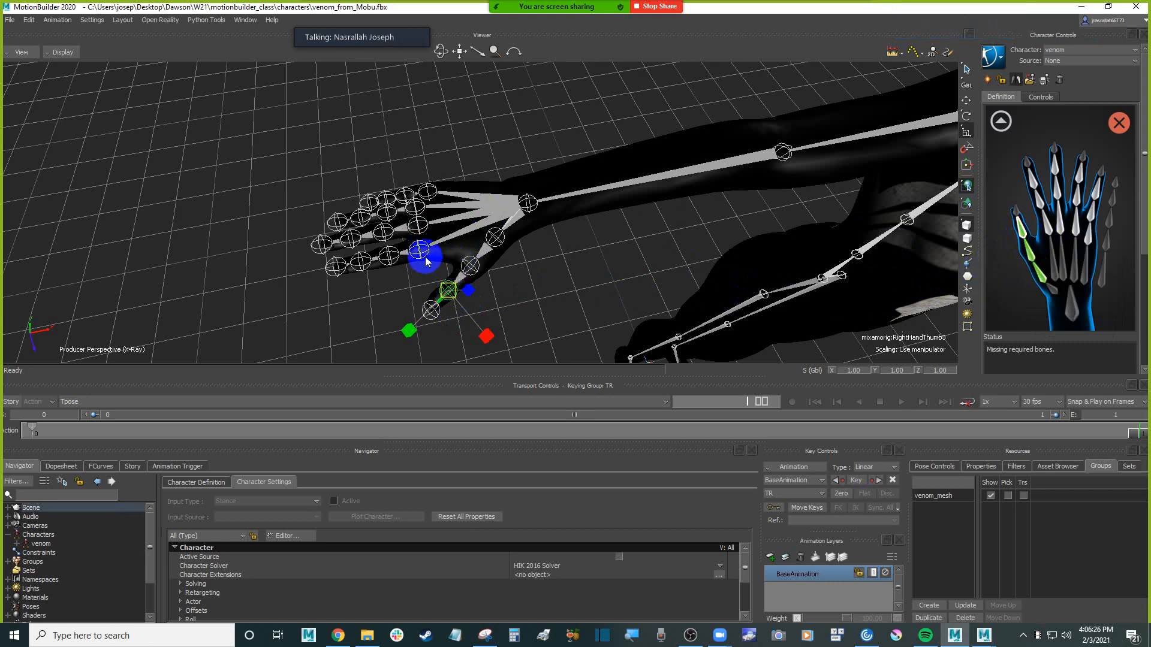
Check the hand in models-only display, restore X-ray display, and assign the mixamorig:RightHandIndex1 joint to the first index finger slot
left_click(398, 278)
key("ctrl+a")
mouse_move(398, 277)
left_mouse_down("ctrl+shift")
mouse_move(380, 275)
mouse_move(384, 225)
mouse_move(383, 270)
left_mouse_up("ctrl+shift")
mouse_move(389, 222)
left_mouse_down("ctrl+shift")
mouse_move(372, 219)
mouse_move(386, 244)
left_mouse_up("ctrl+shift")
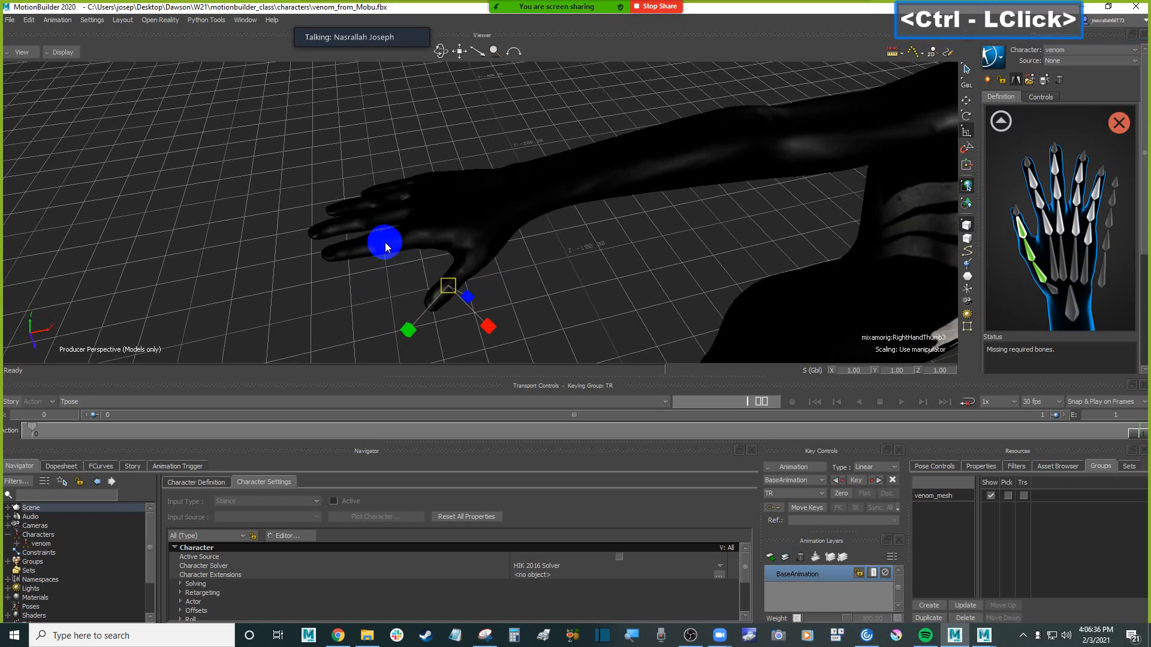
key("ctrl+a")
left_click_drag(563, 253, 592, 267, "ctrl+shift")
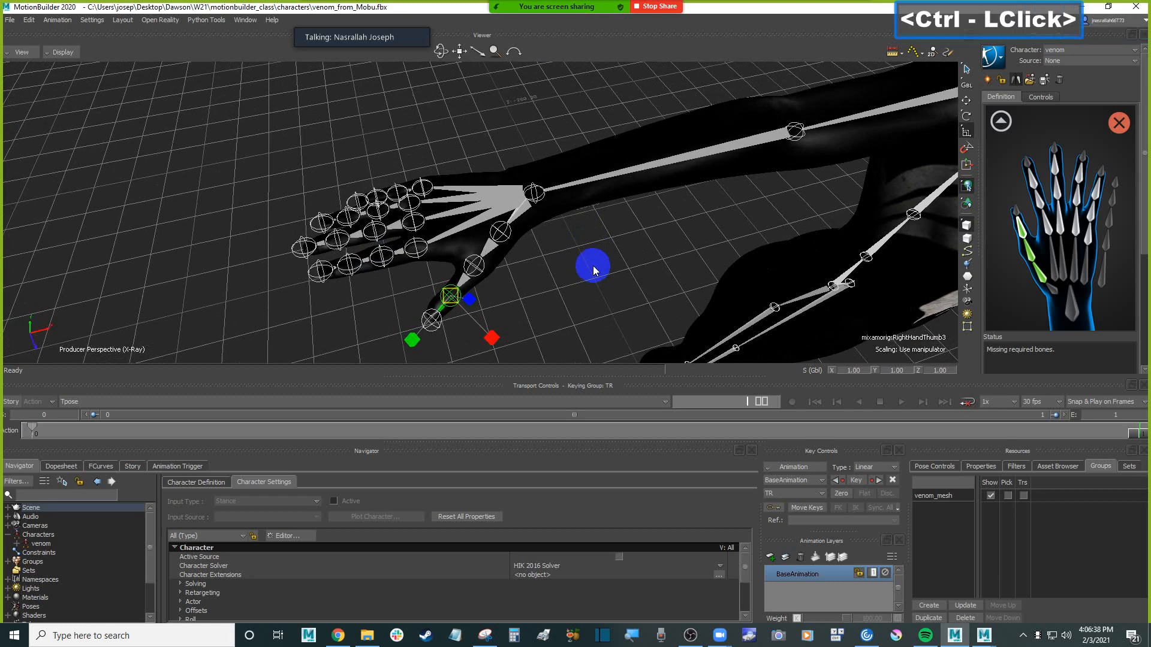
left_click(408, 264)
left_click(419, 256)
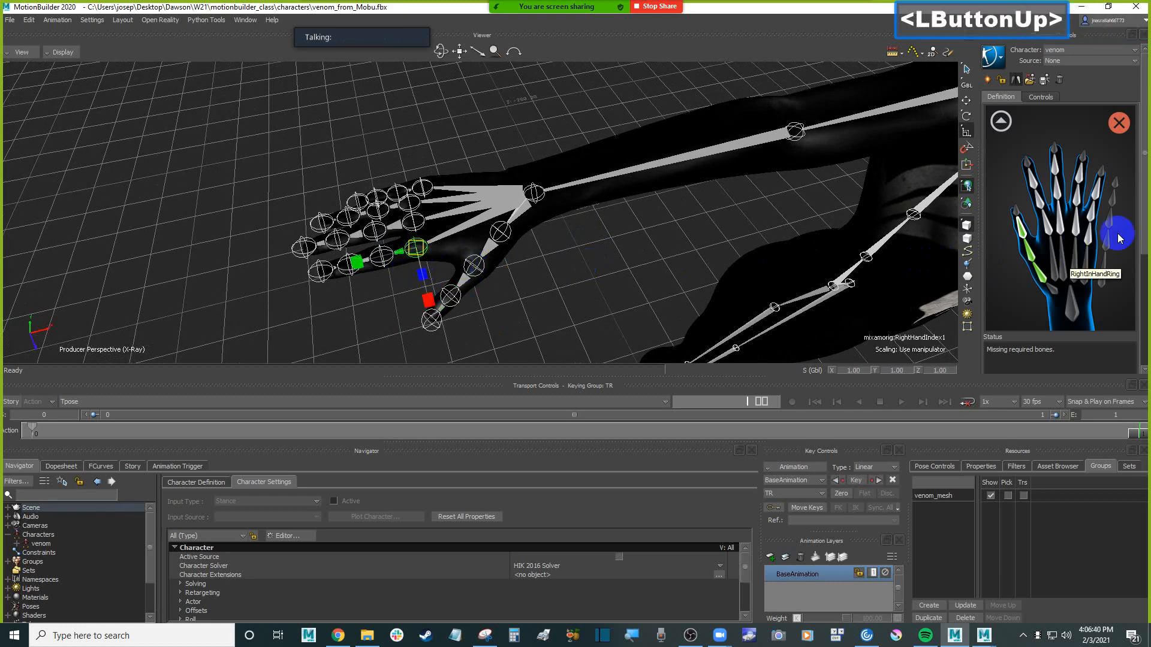
right_click(1047, 227)
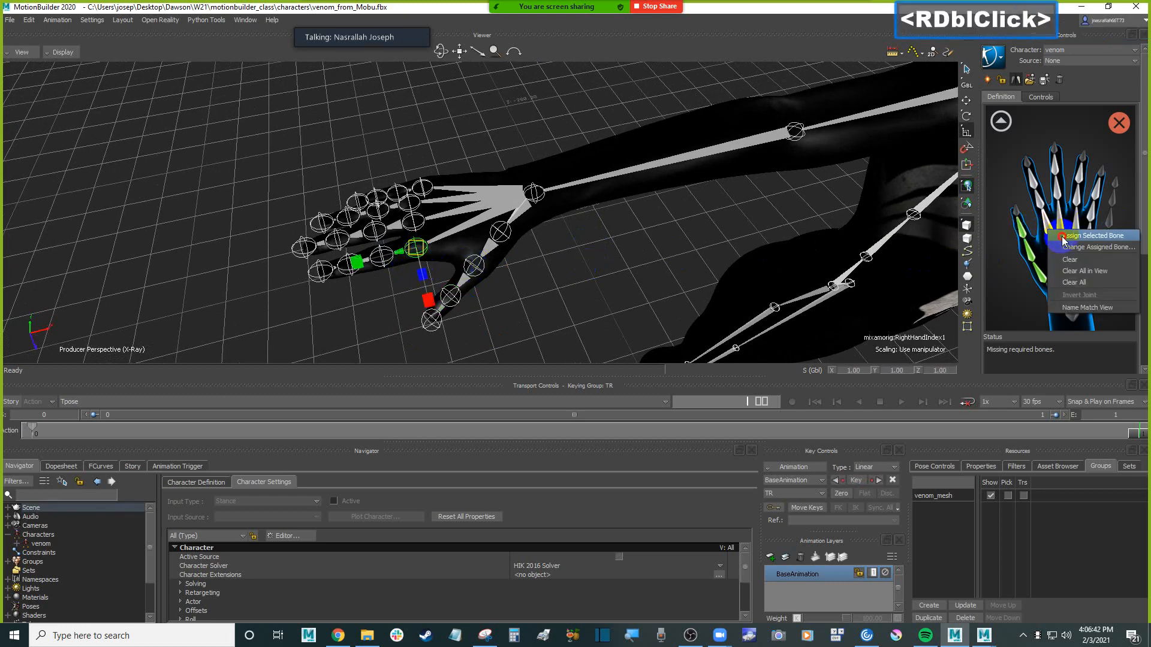
left_click(1062, 236)
Assign the mixamorig:RightHandIndex2 and mixamorig:RightHandIndex3 joints to the next two index finger slots in the right hand view
left_click(384, 276)
left_click(384, 258)
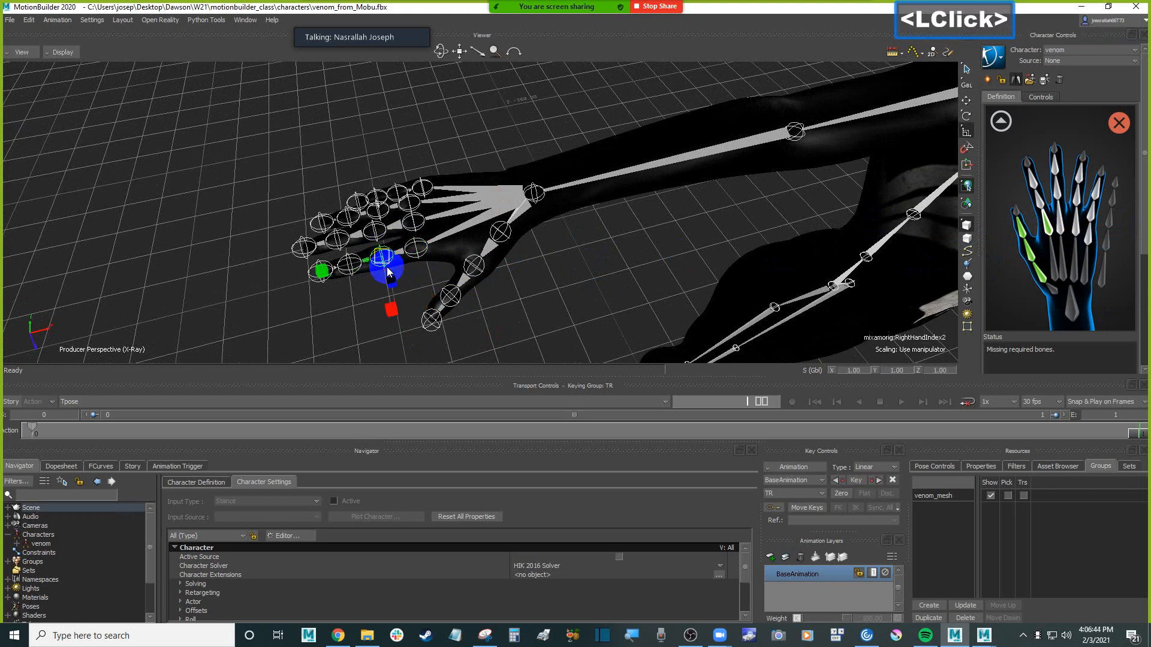
right_click(1040, 201)
left_click(1054, 210)
left_click(351, 267)
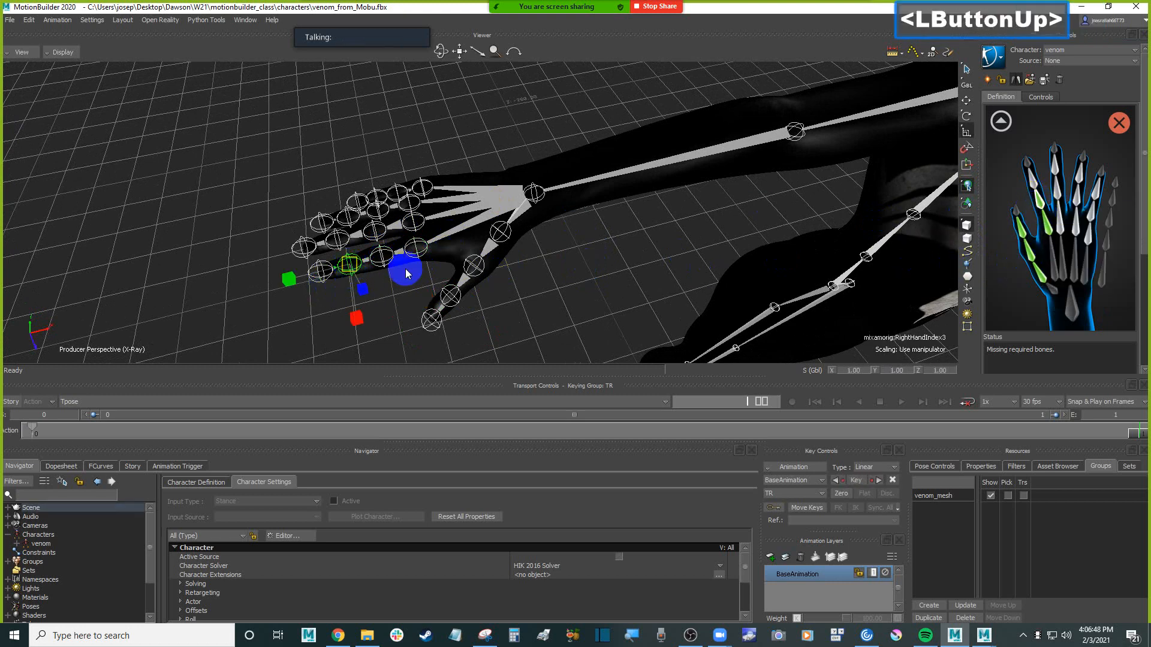
left_click(1037, 182)
right_click(1034, 181)
left_click(1053, 193)
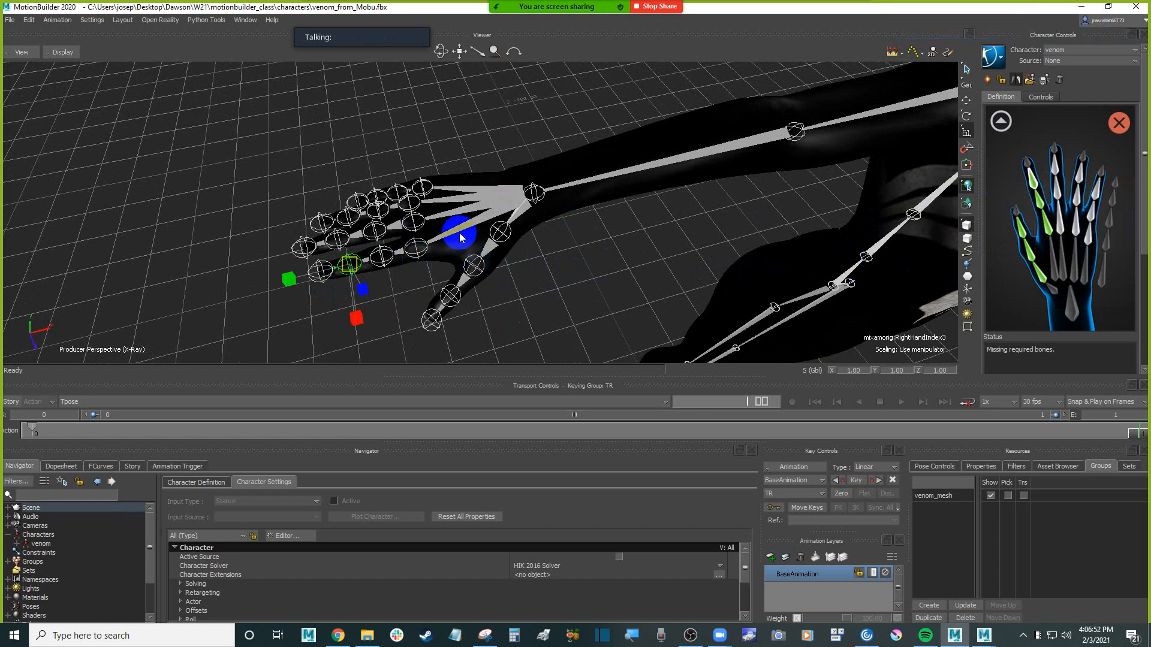
Assign the mixamorig:RightHandMiddle1 joint to the RightHandMiddle1 slot in the right hand view
left_click_drag(441, 160, 424, 244, "ctrl+shift")
left_click(430, 238)
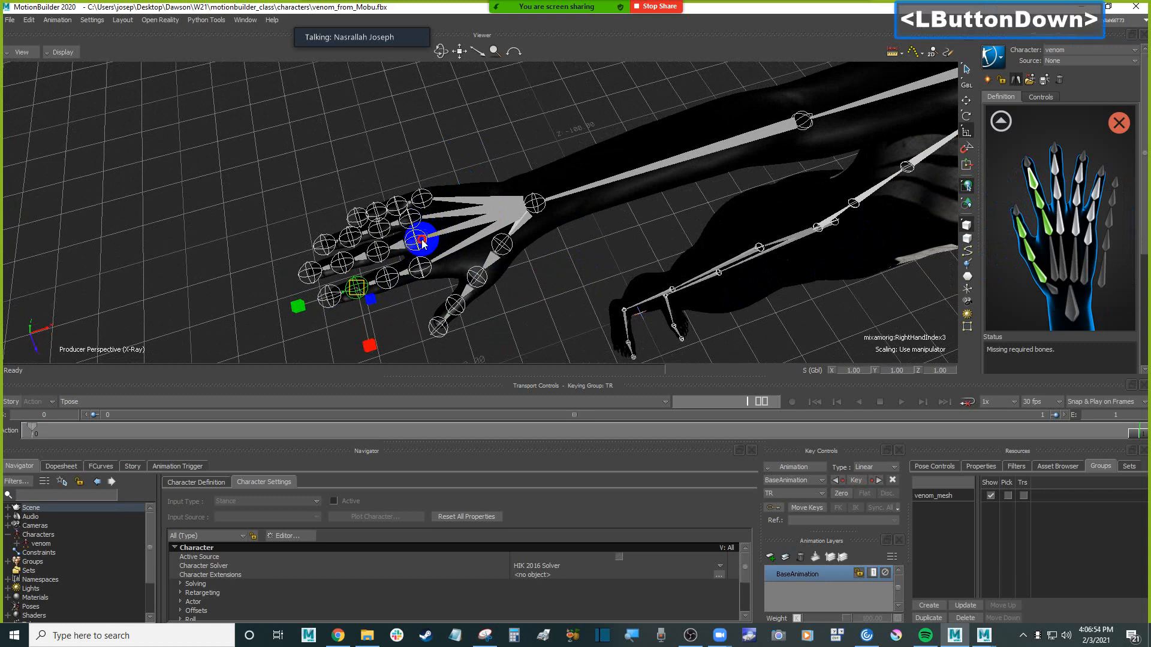
left_click(1060, 232)
right_click(1060, 232)
left_click(1079, 244)
left_click(448, 145)
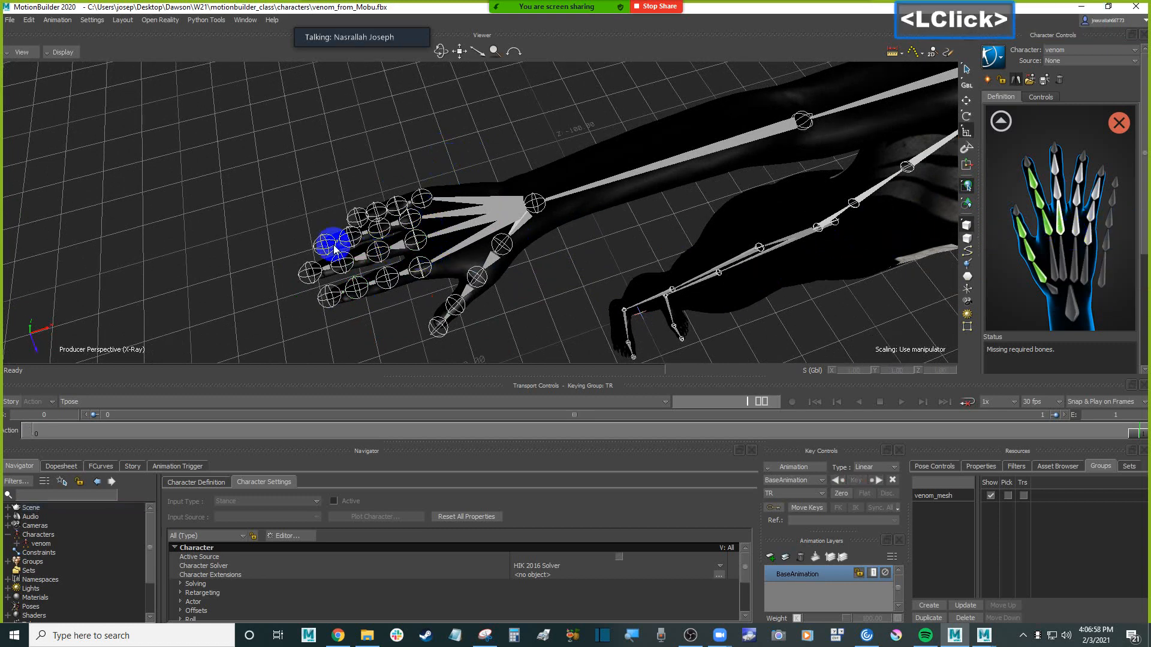
Assign the mixamorig:RightHandMiddle2 and mixamorig:RightHandMiddle3 joints to the remaining two middle finger slots
left_click(383, 249)
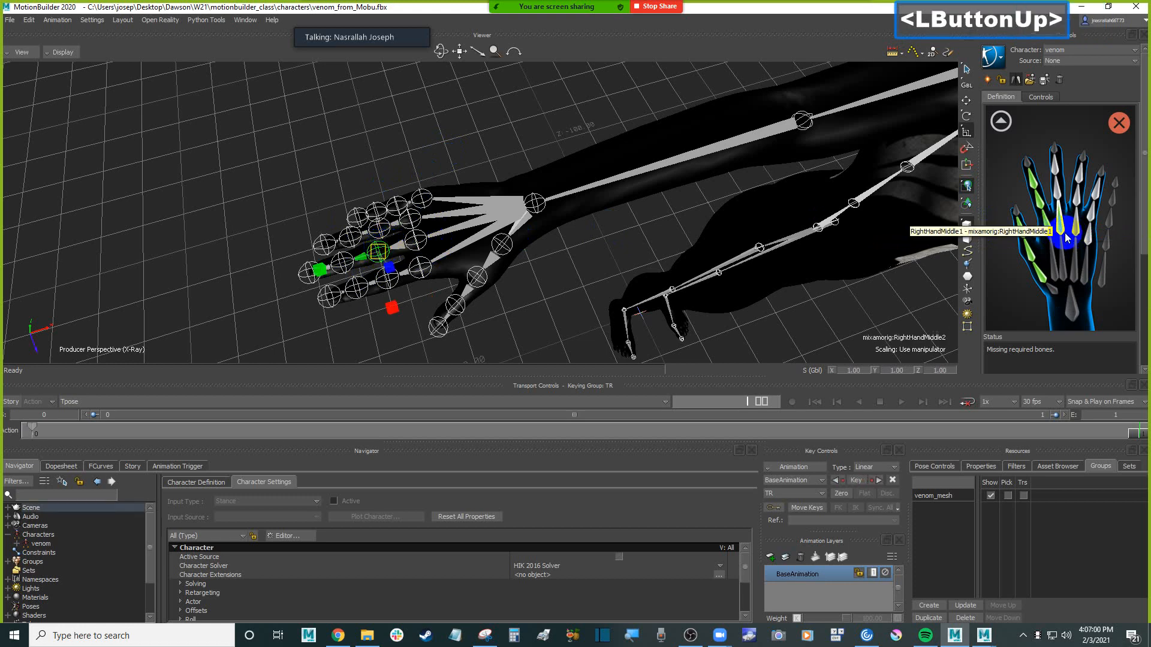
left_click(1060, 204)
right_click(1060, 204)
left_click(1079, 216)
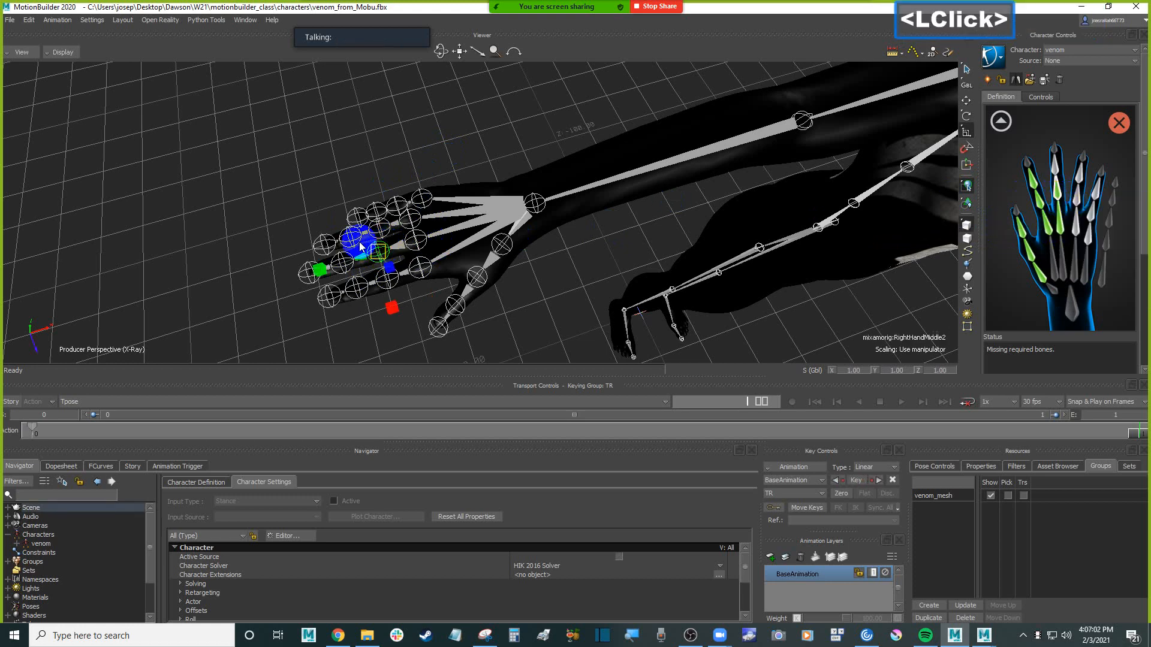
left_click(174, 225)
left_click(340, 265)
left_click(340, 267)
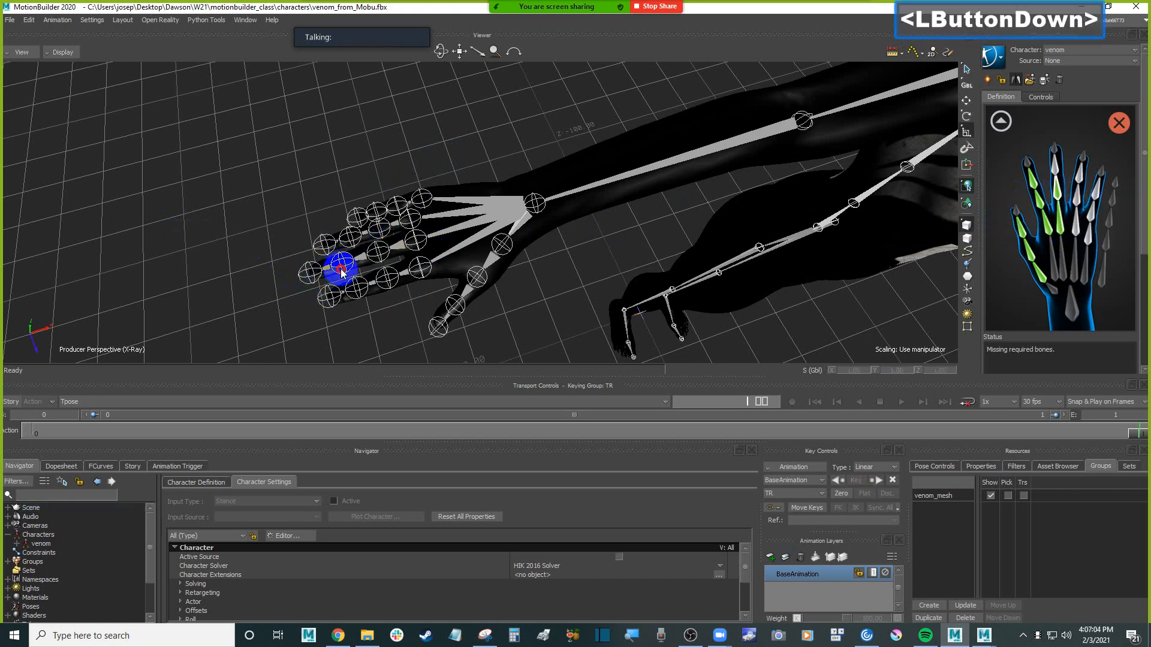
left_click(1056, 172)
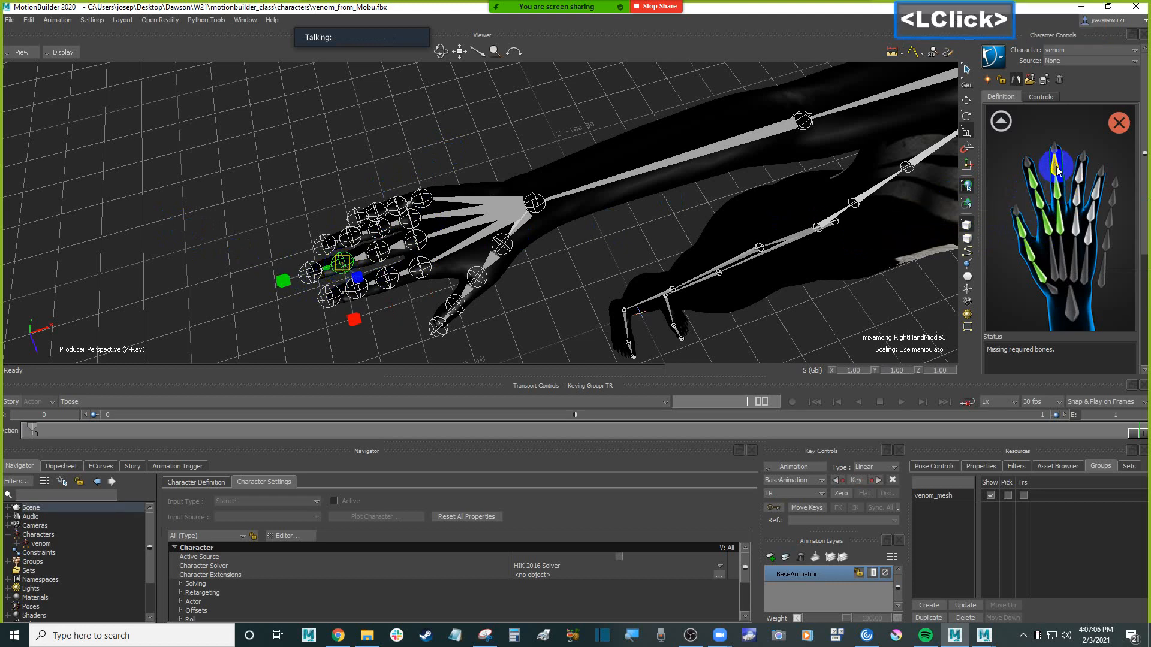
right_click(1056, 172)
left_click(1048, 186)
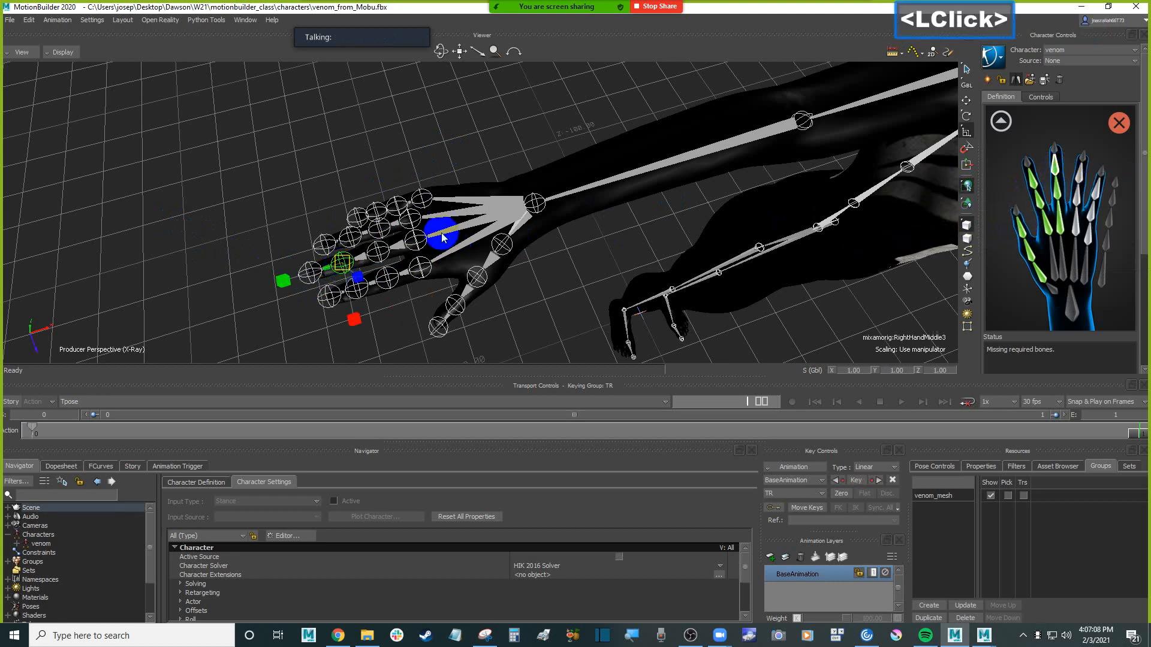
Assign the mixamorig:RightHandRing1 and mixamorig:RightHandRing2 joints to the first two ring finger slots
left_click(411, 221)
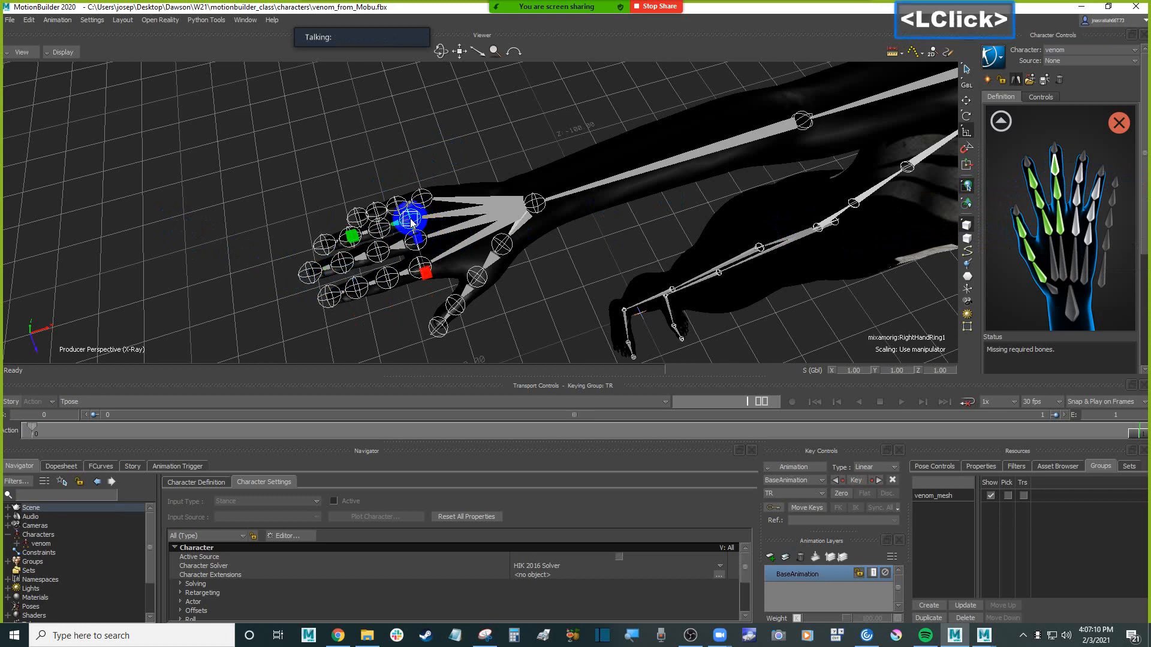
right_click(1060, 228)
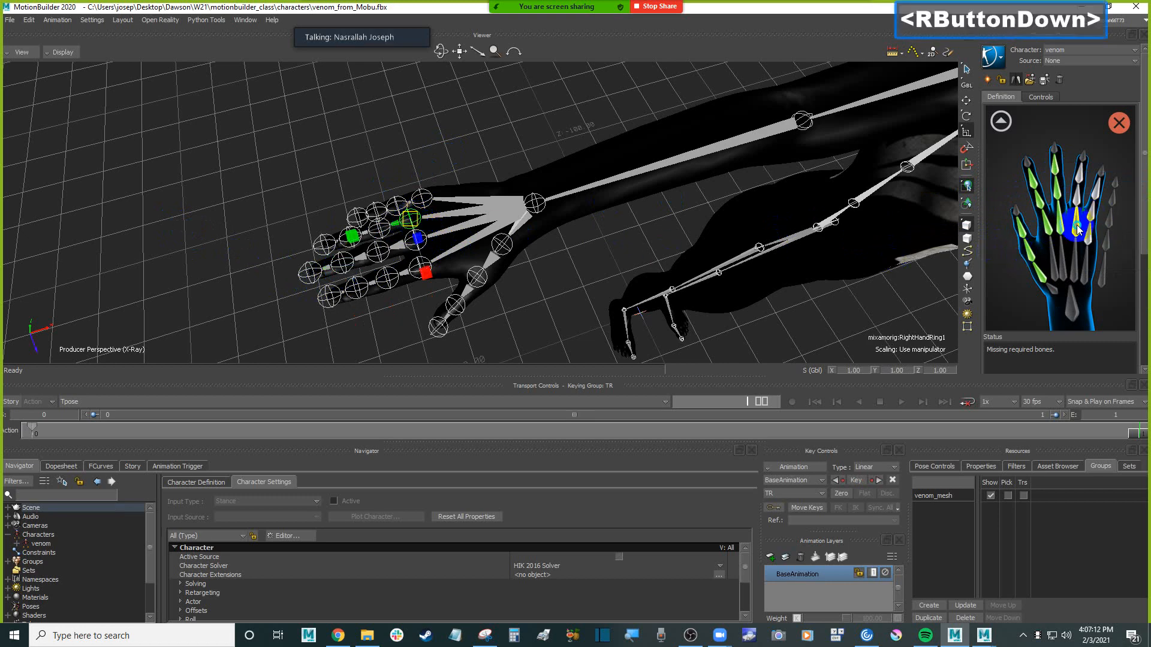
left_click(1089, 233)
left_click(354, 221)
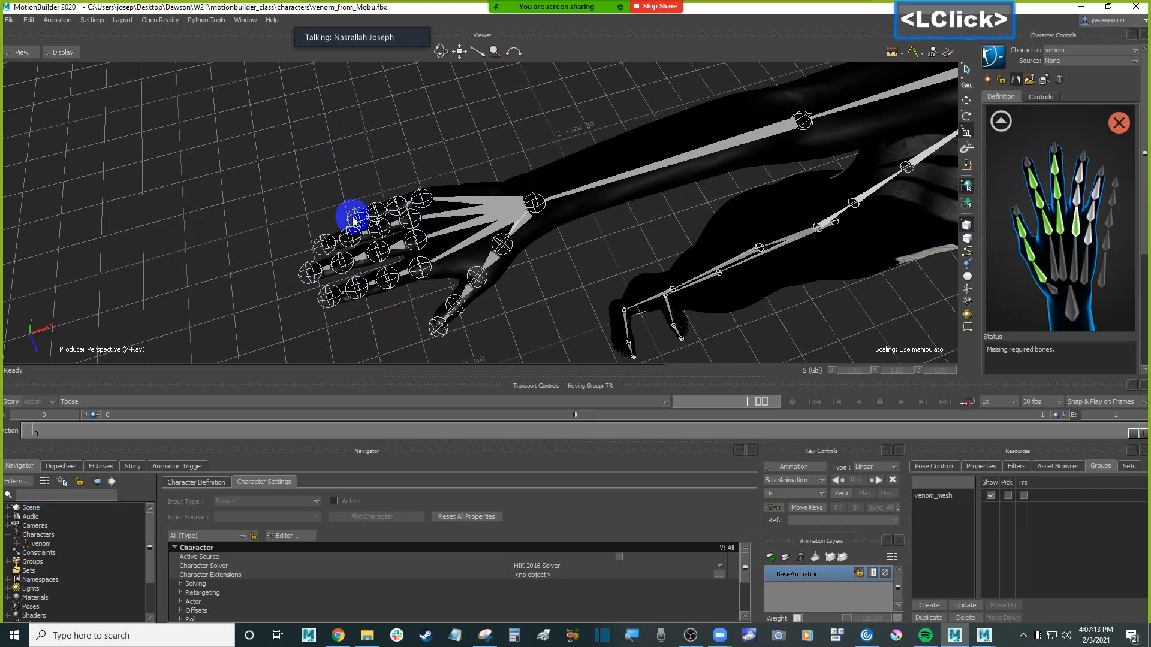
left_click(384, 230)
left_click(1075, 204)
right_click(1075, 204)
left_click(1082, 199)
Assign the mixamorig:RightHandRing3 joint to the third ring finger slot in the right hand view
left_click(377, 167)
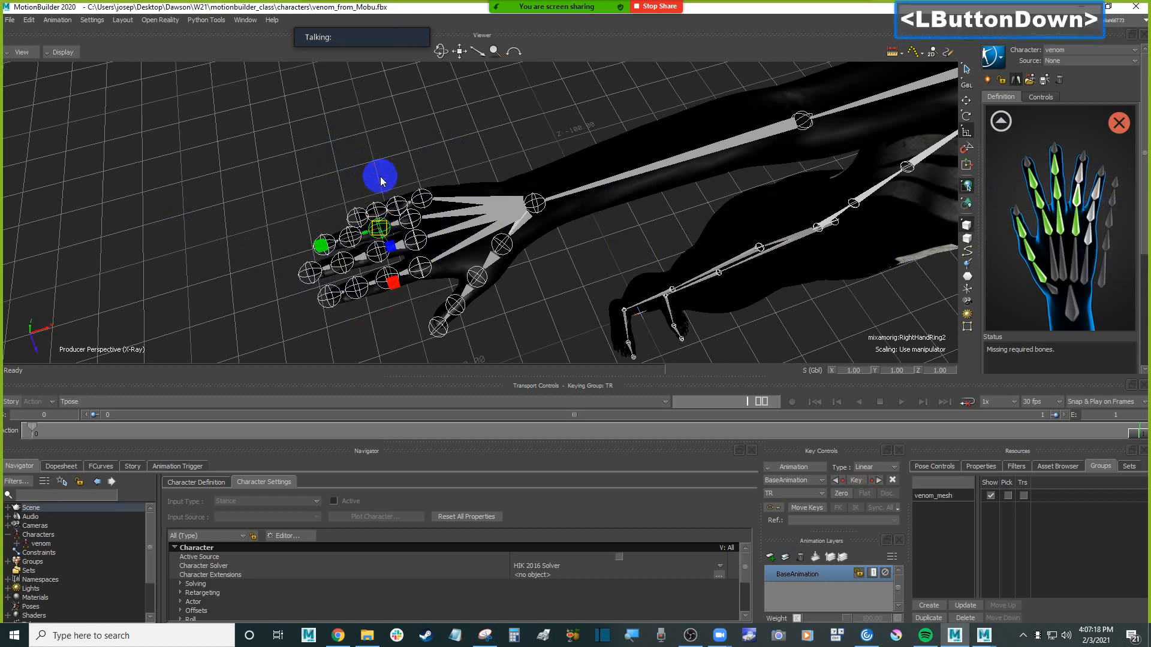
left_click(343, 232)
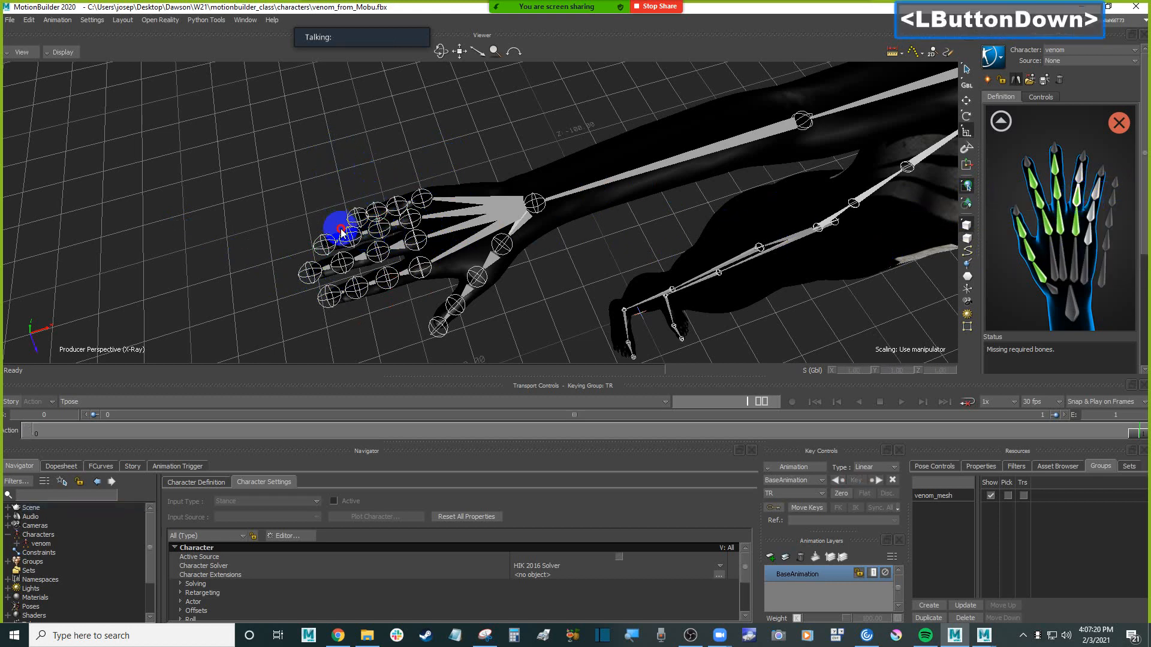
left_click(1082, 184)
right_click(1084, 187)
left_click(1084, 182)
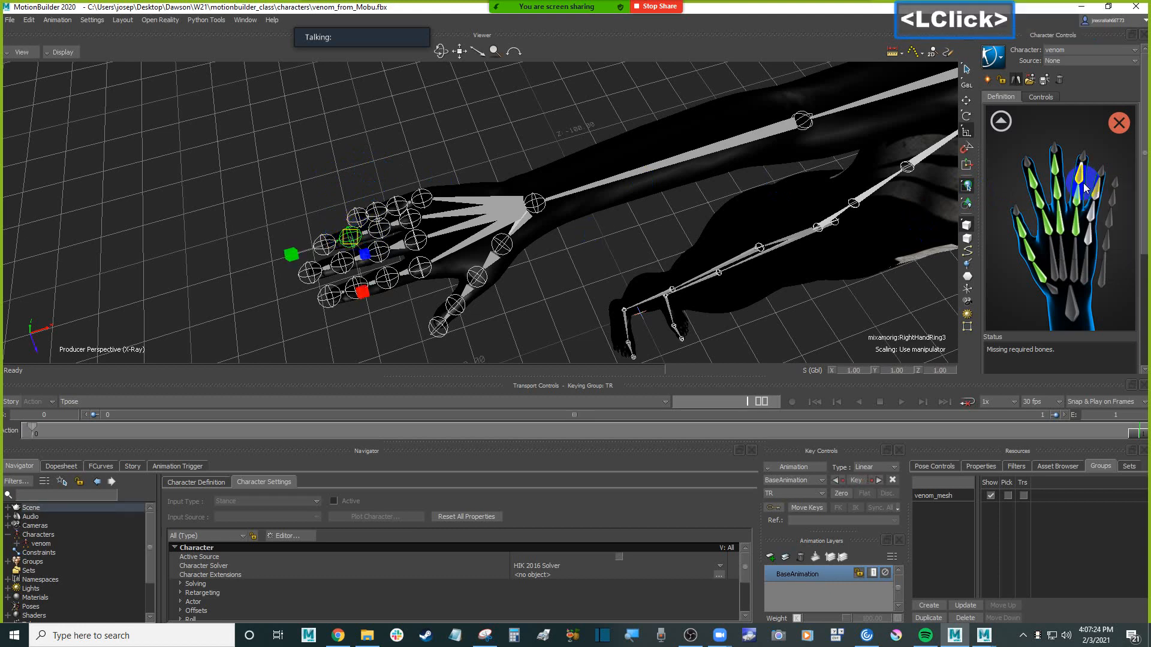
left_click(443, 155)
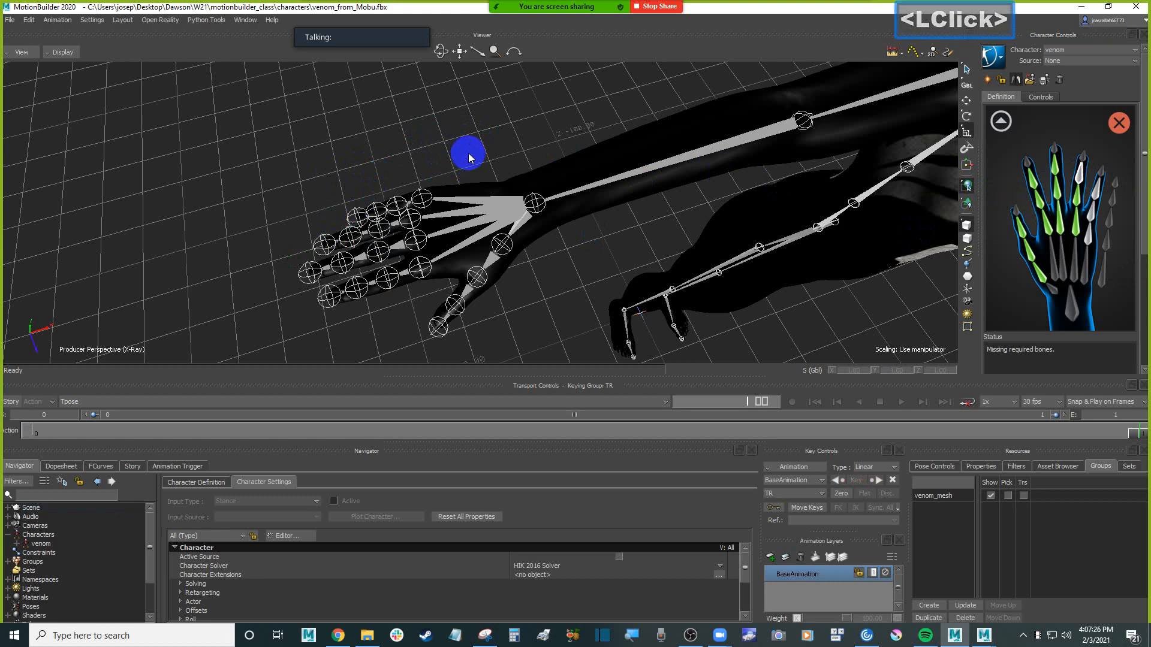
left_click(340, 230)
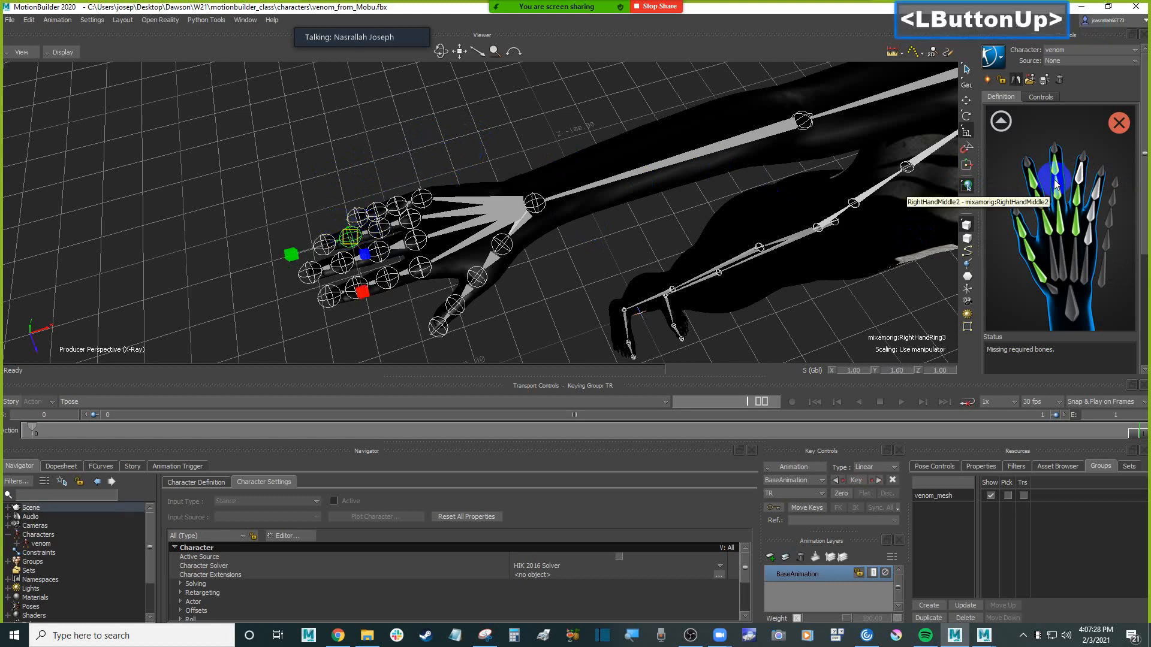
left_click(1082, 175)
right_click(1081, 175)
left_click(1097, 182)
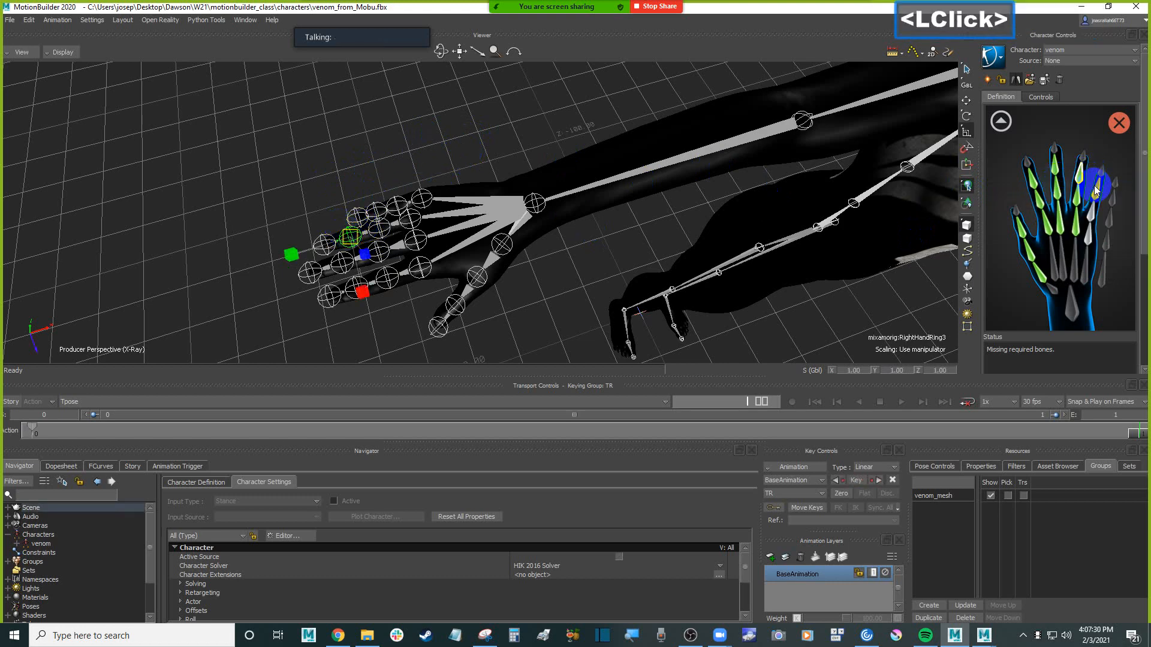
Assign the mixamorig:RightHandPinky1 joint to the first pinky slot in the right hand view
left_click(436, 189)
left_click(423, 198)
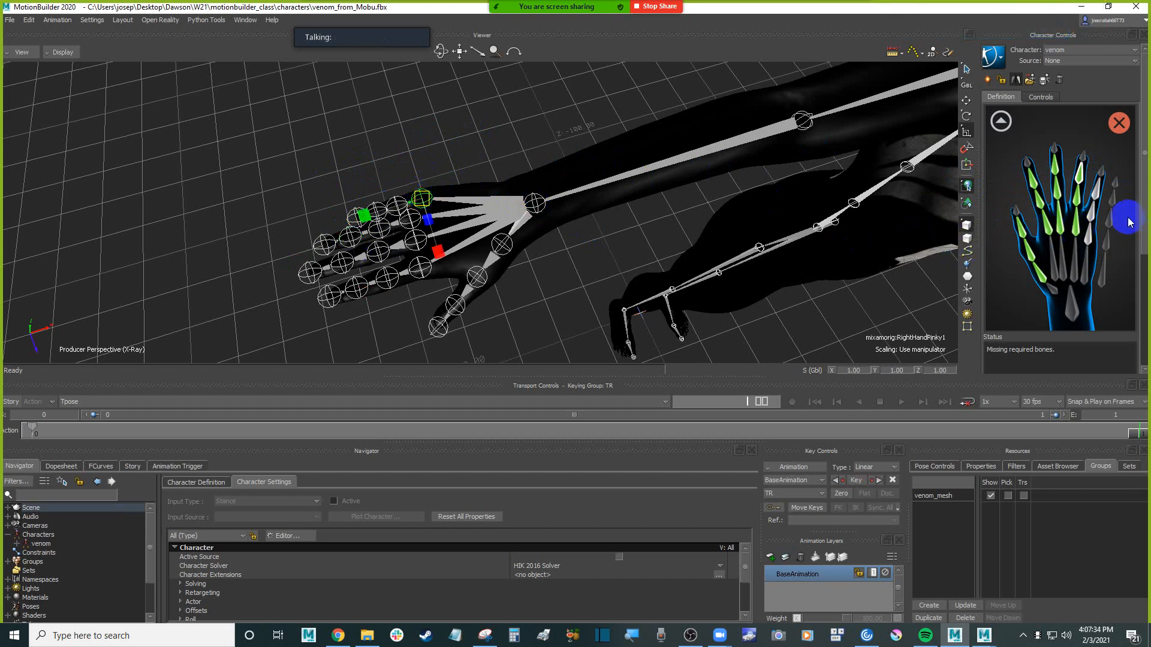
left_click(1091, 240)
right_click(1091, 241)
left_click(1100, 245)
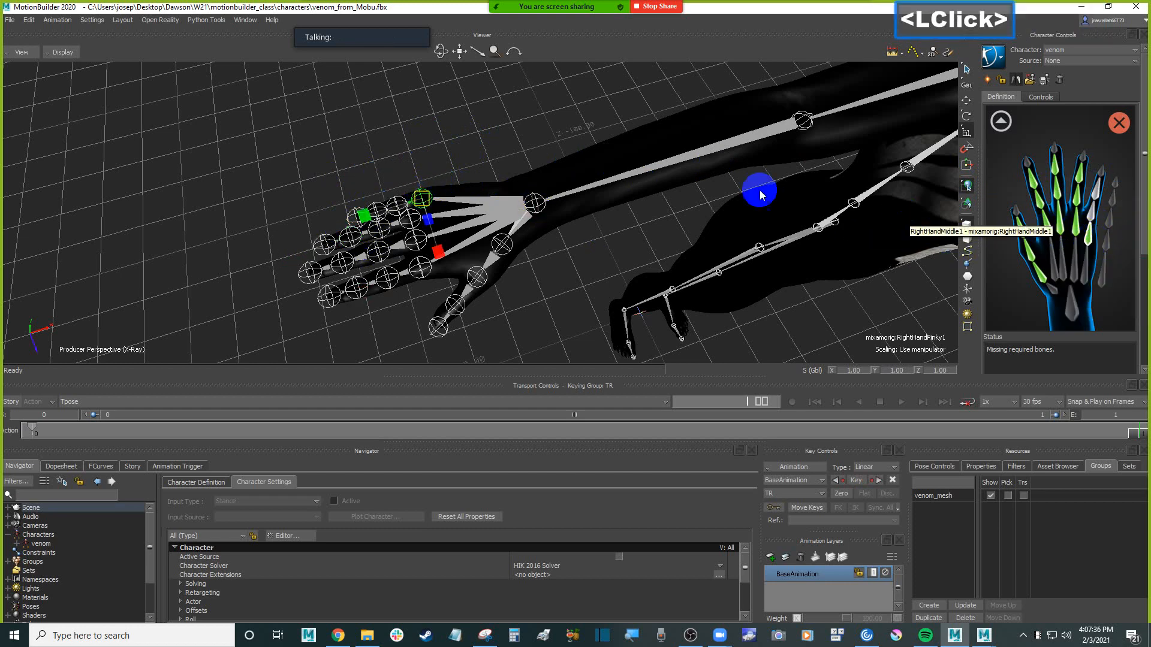
Assign the mixamorig:RightHandPinky2 and mixamorig:RightHandPinky3 joints to the remaining two pinky slots
left_click(395, 197)
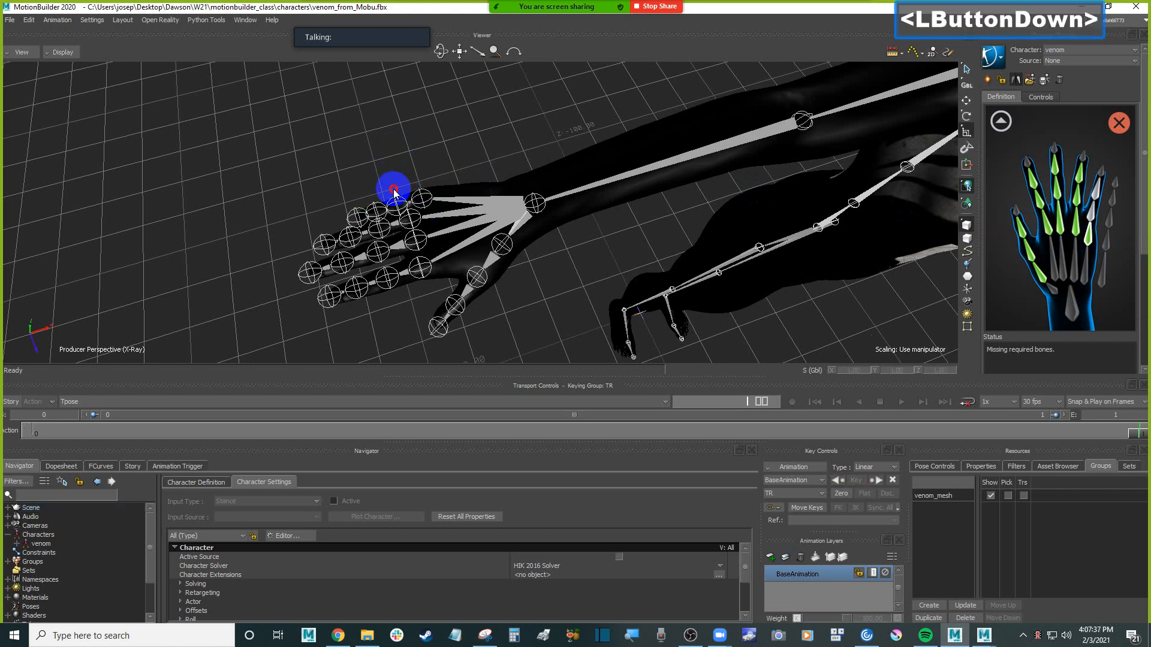
left_click(1101, 215)
right_click(1101, 214)
left_click(1109, 222)
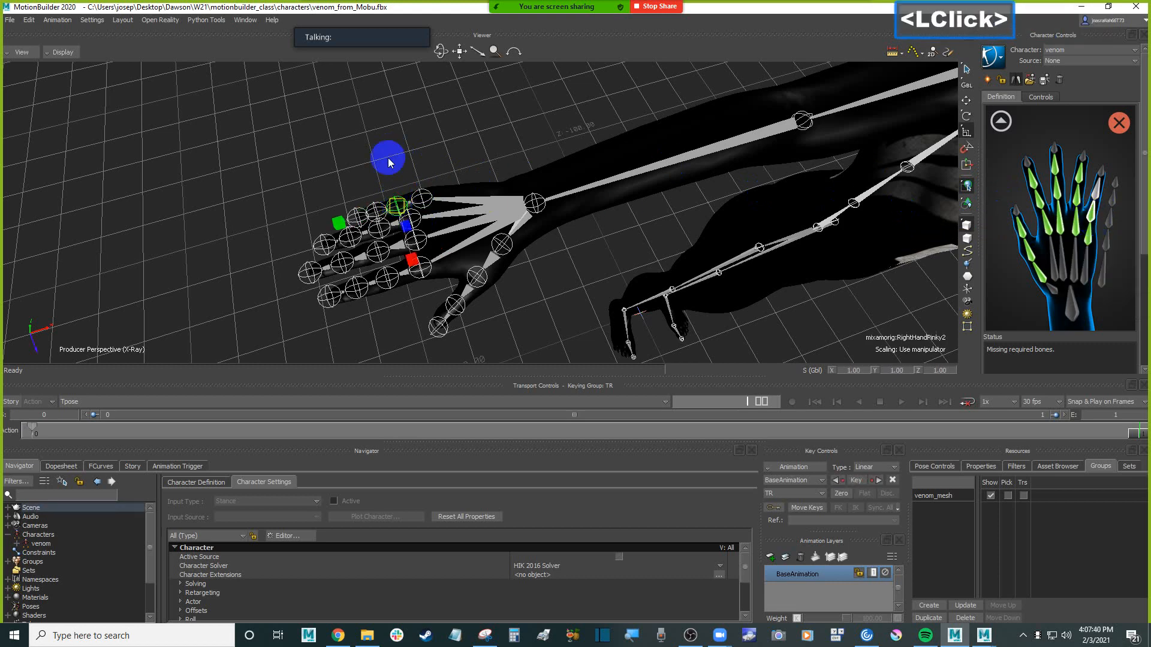
left_click(378, 204)
left_click(373, 210)
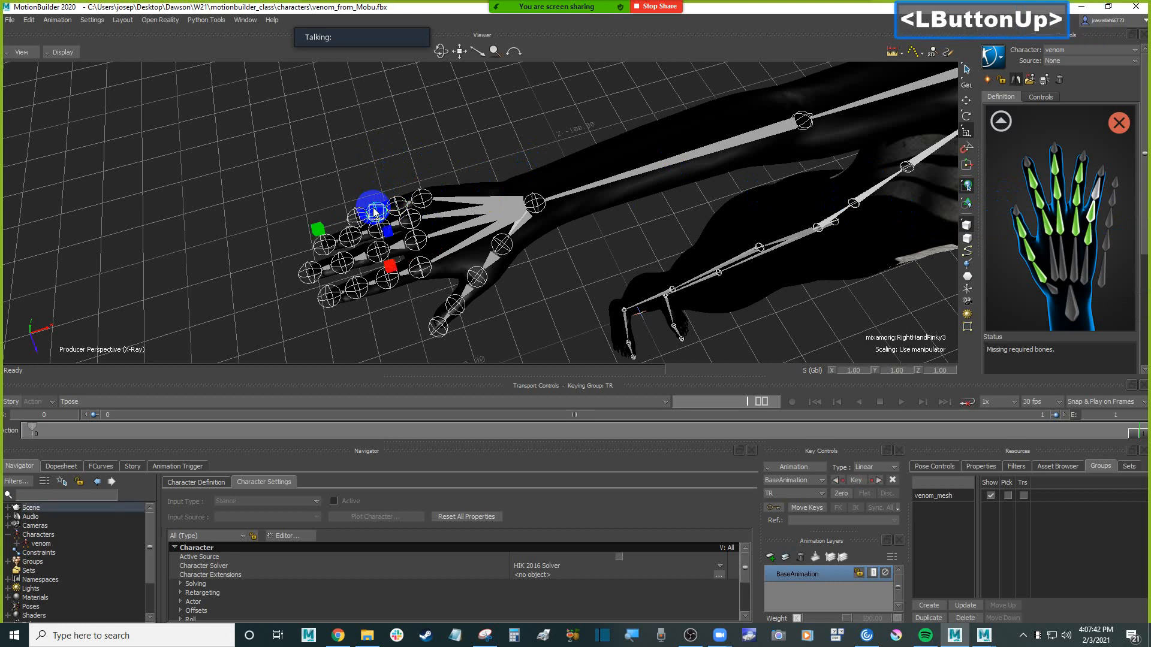
left_click(1101, 195)
right_click(1100, 194)
left_click(1108, 203)
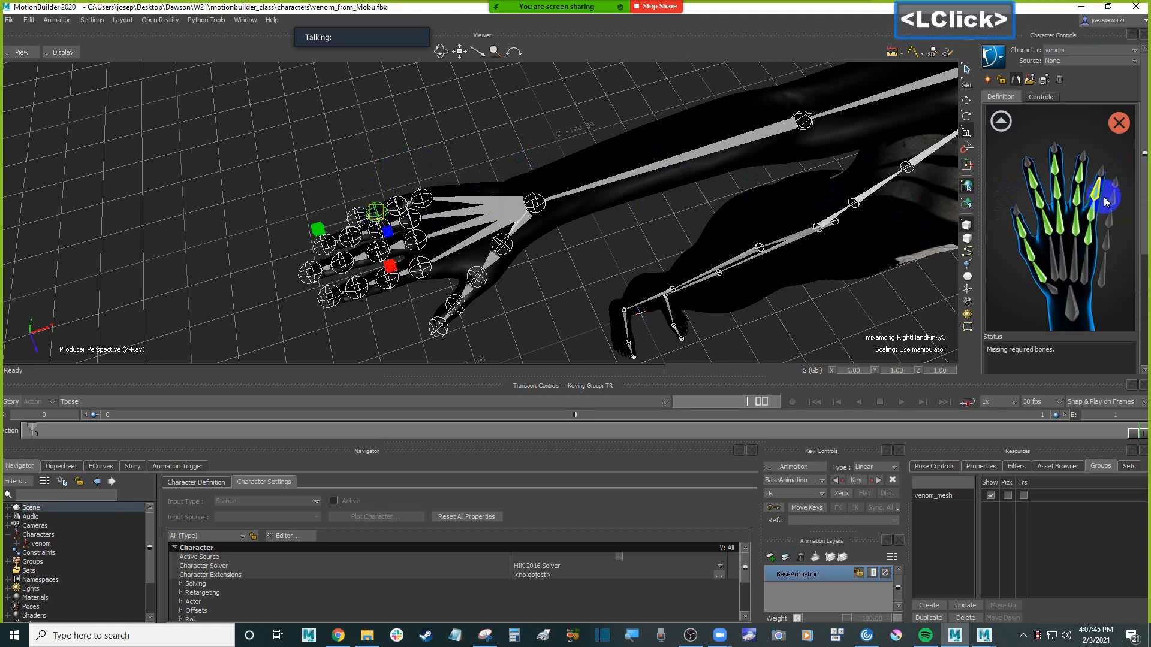
Return the character definition to the full body view and check the left hand's assignments
left_click(1005, 123)
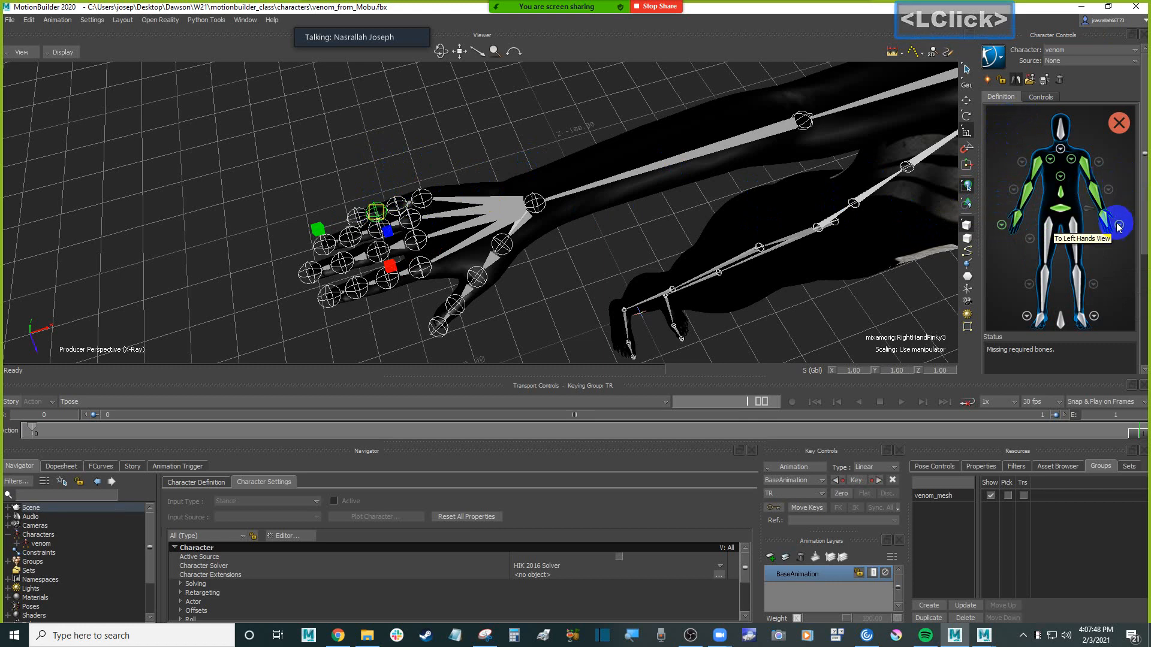
left_click(1103, 188)
left_click(1004, 122)
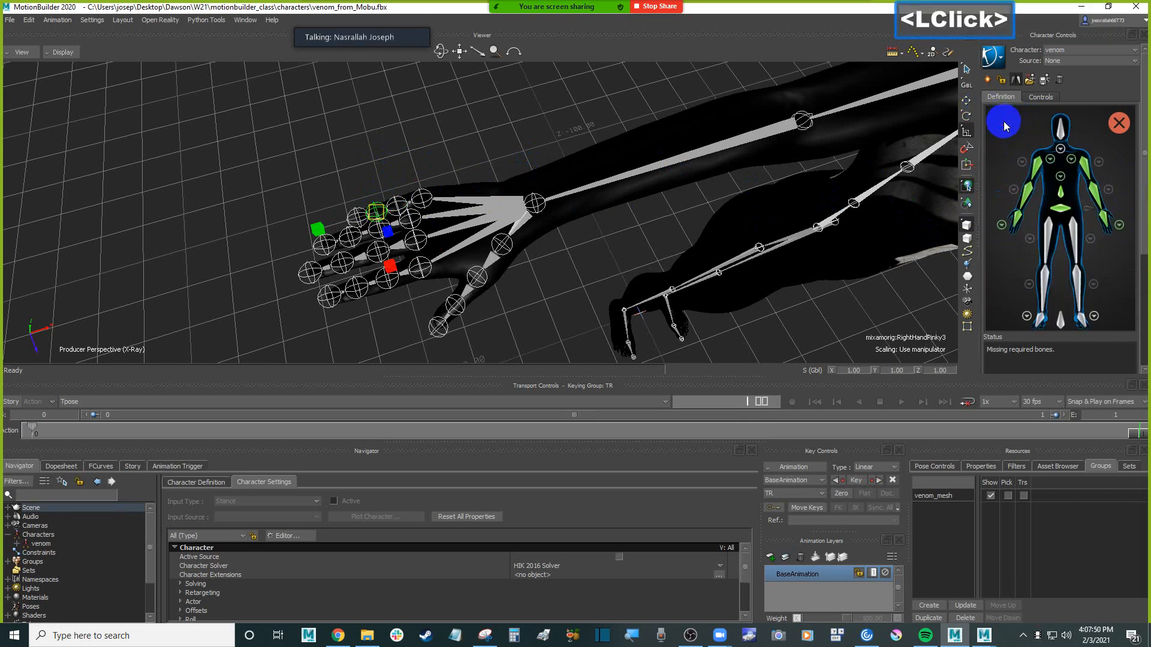
Assign the mixamorig:Neck joint to the Neck slot in the definition's neck view and return to the full body view
left_click_drag(548, 131, 590, 139, "ctrl+shift")
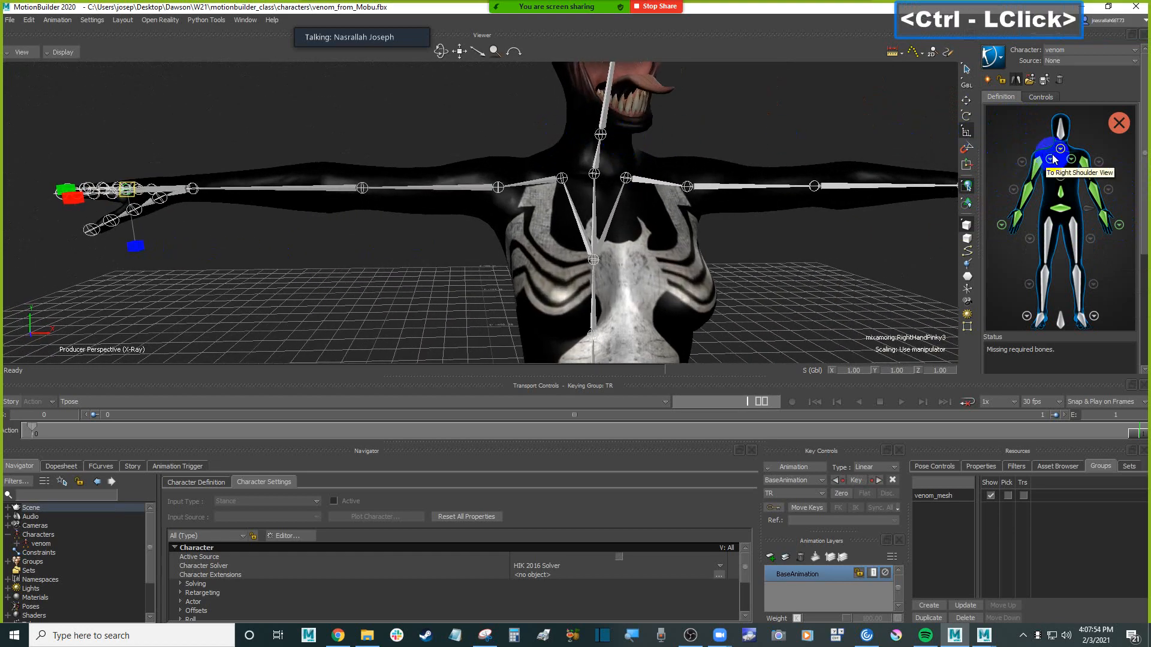
left_click(1060, 150)
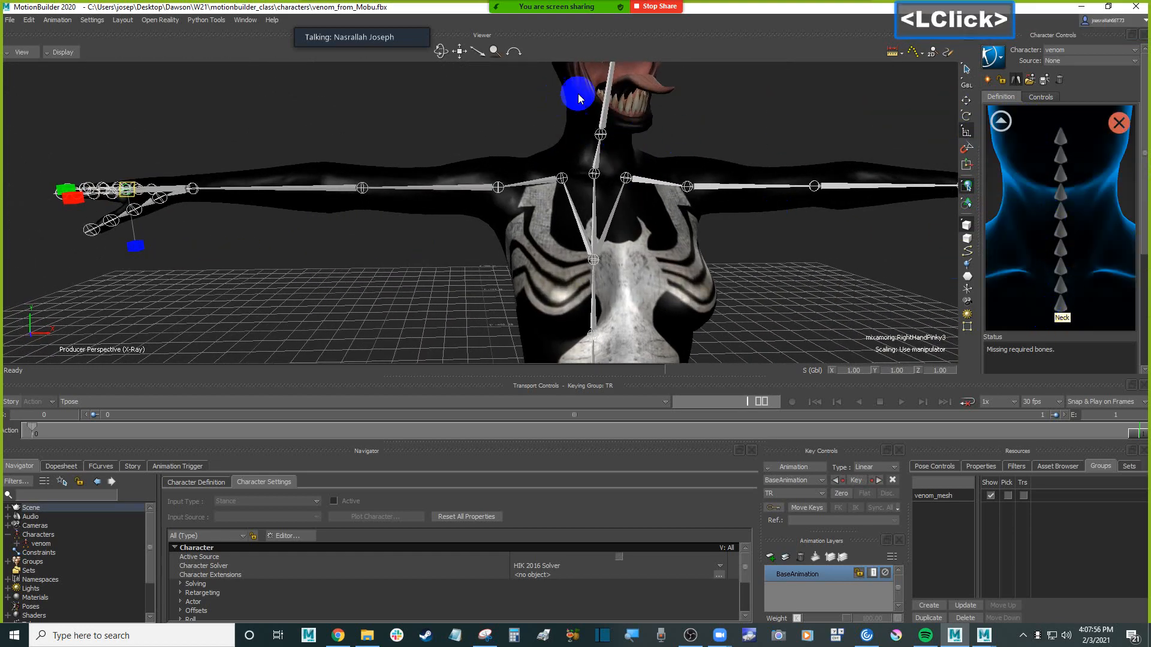
left_click(594, 159)
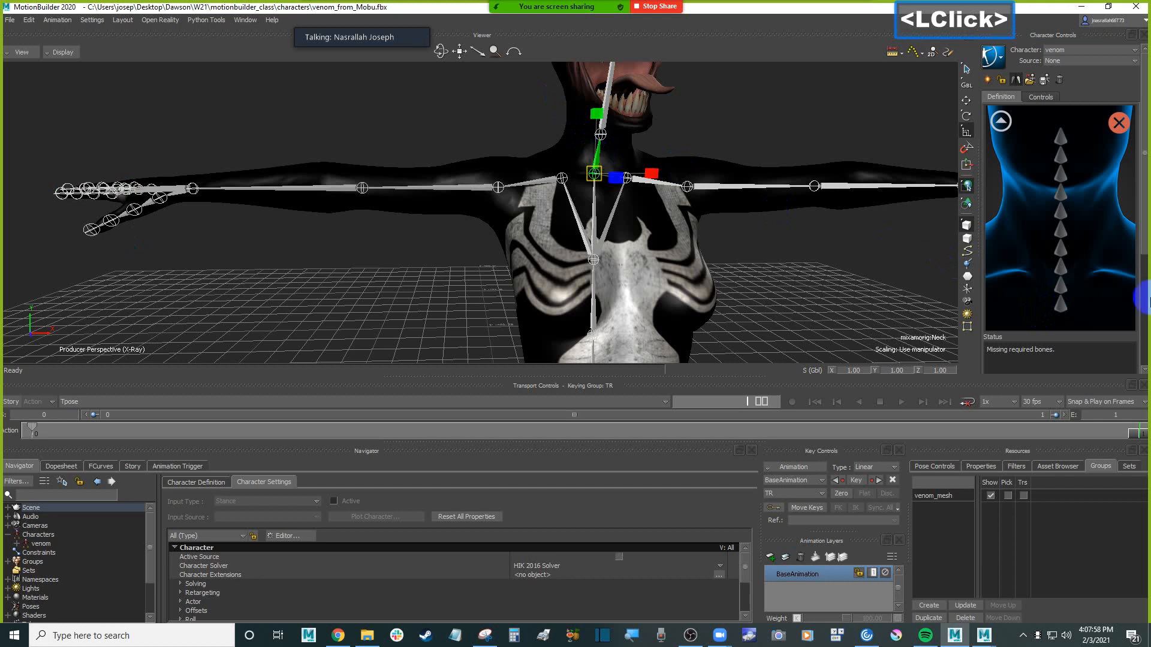
left_click(1001, 121)
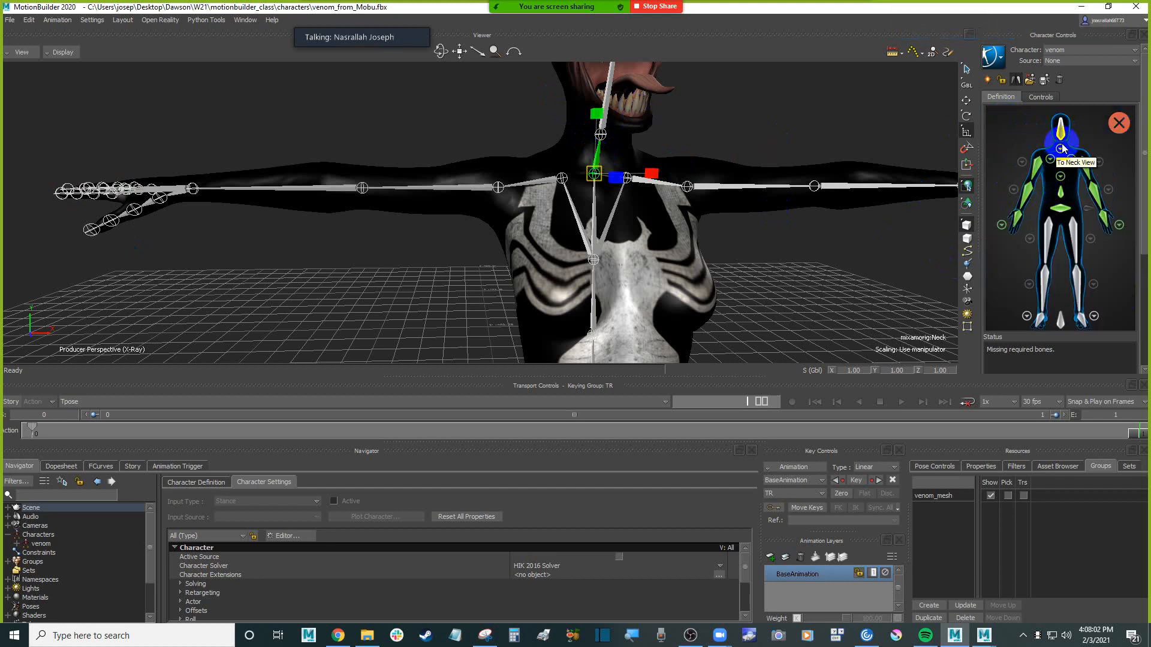
left_click(1061, 154)
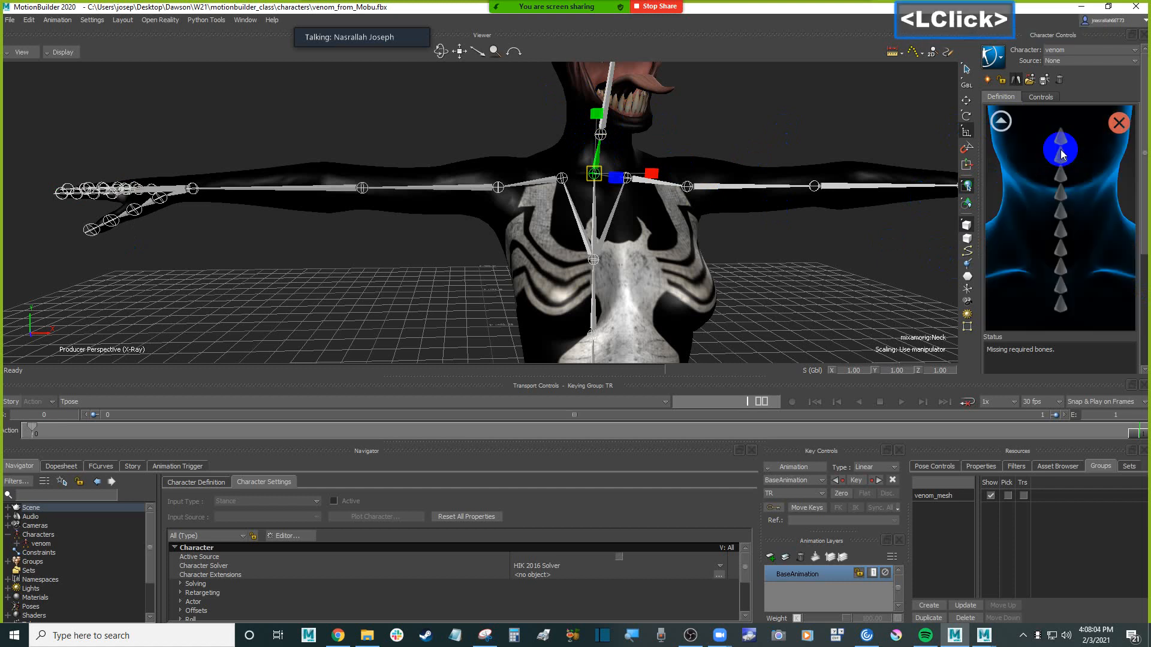
scroll(1147, 342, "down", 1)
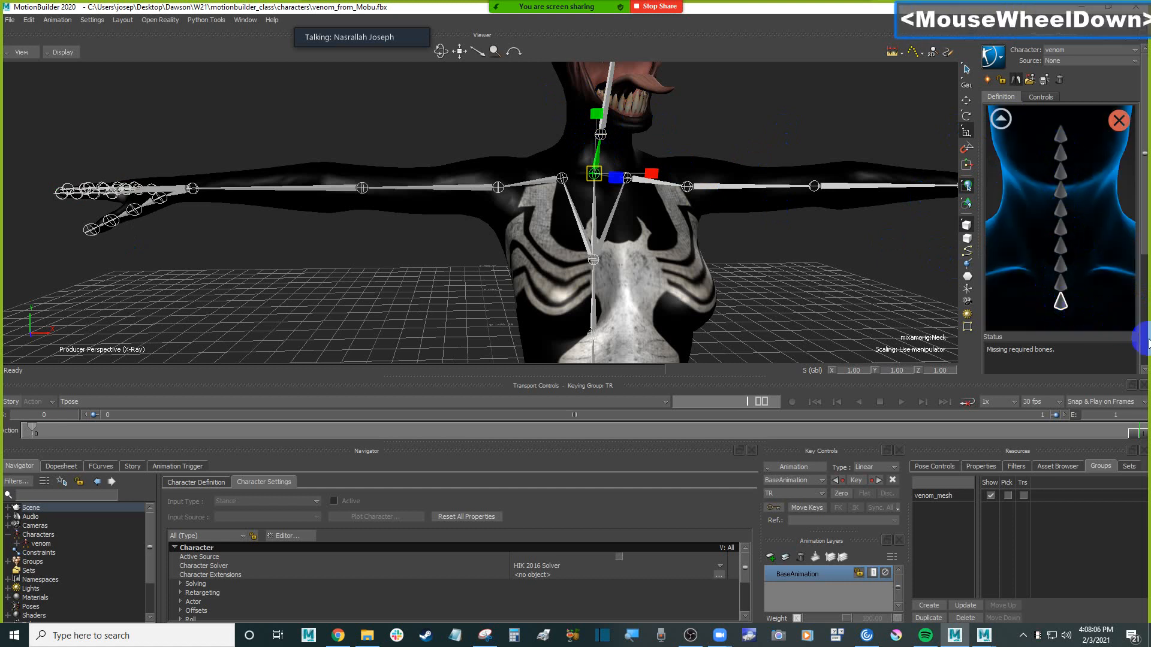
left_click_drag(1143, 257, 1142, 229)
right_click(1062, 308)
left_click(1002, 119)
Assign the mixamorig:Head joint to the Head slot in the full body view of the character definition
left_click(1059, 128)
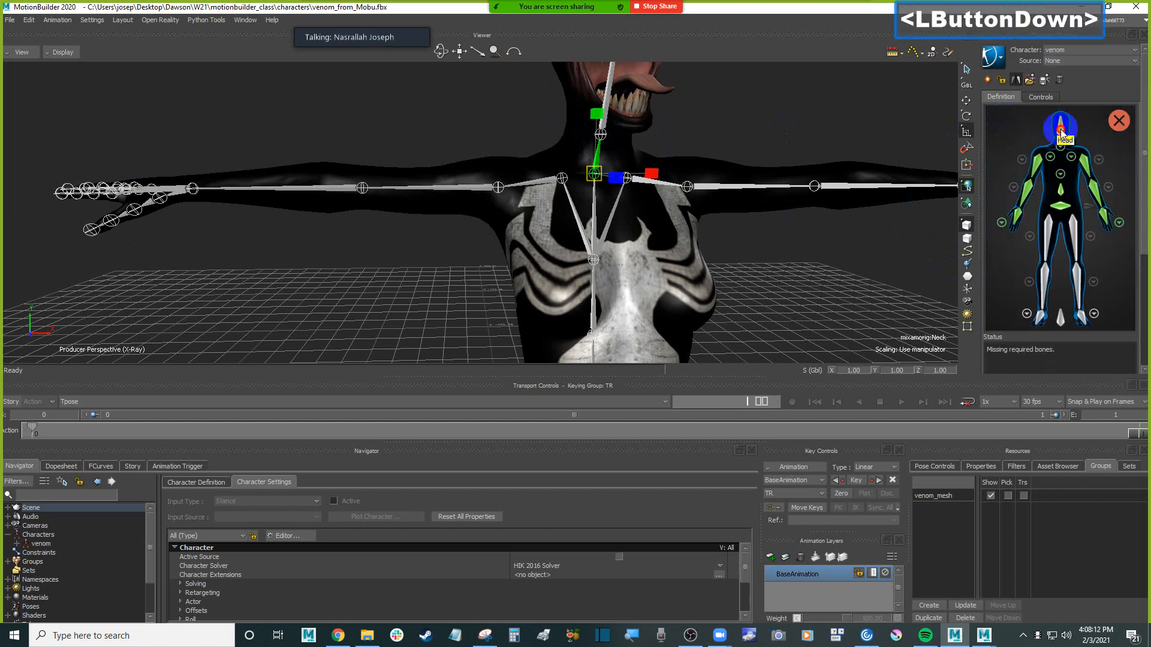
left_click_drag(1136, 204, 1139, 239)
left_click(612, 91)
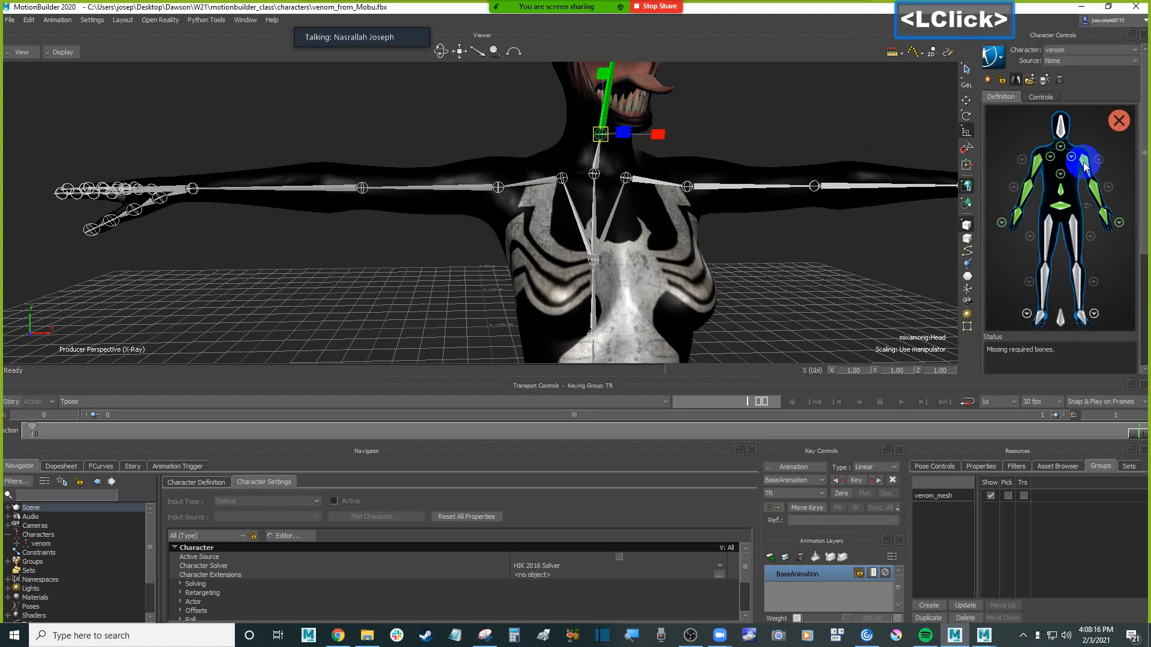
right_click(1060, 128)
left_click(865, 142)
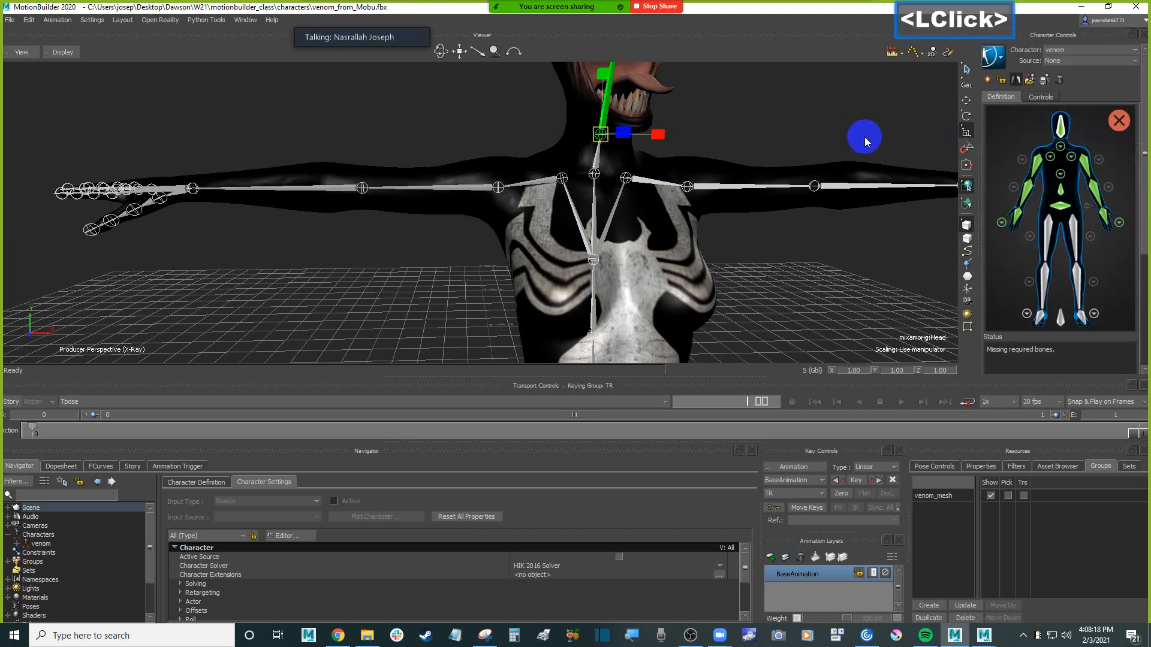
Assign the mixamorig:LeftUpLeg joint to the LeftUpLeg slot of the character definition
scroll(763, 152, "down", 3)
left_click_drag(763, 151, 690, 174, "shift")
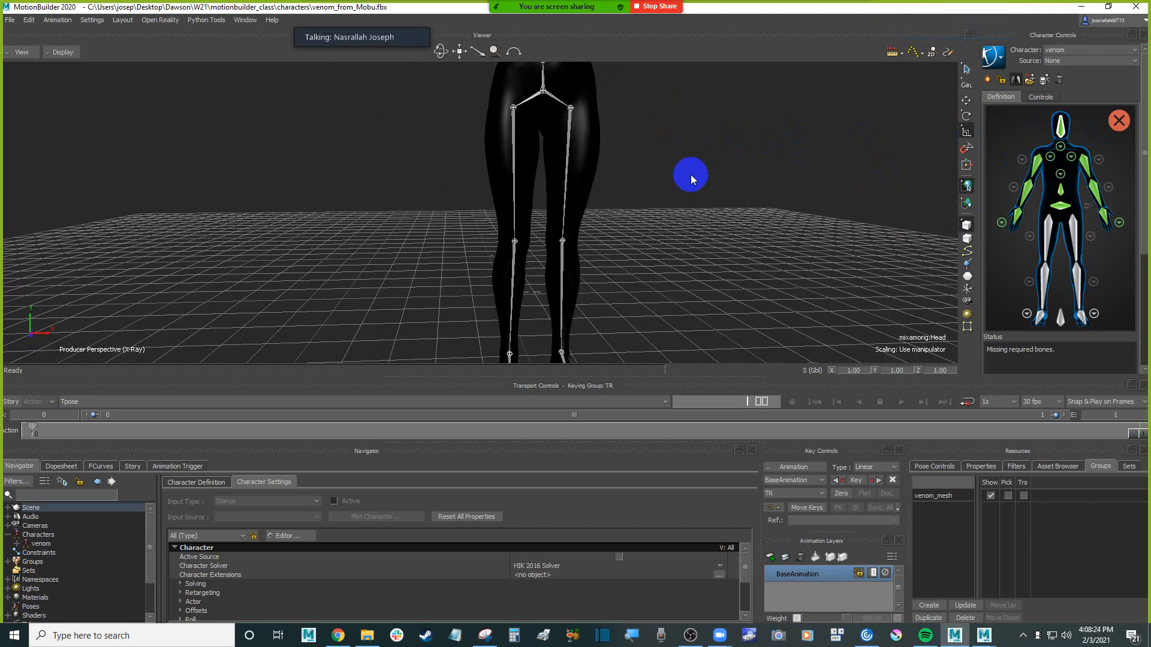
left_click_drag(724, 203, 695, 174, "shift")
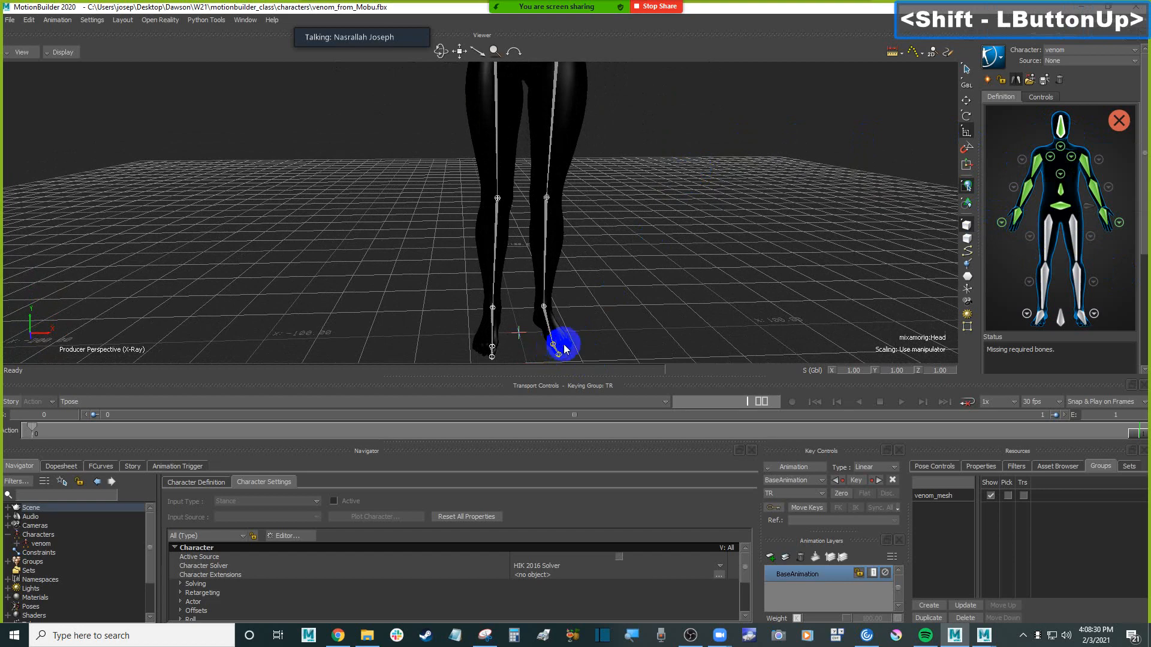
left_click_drag(596, 321, 670, 234, "shift")
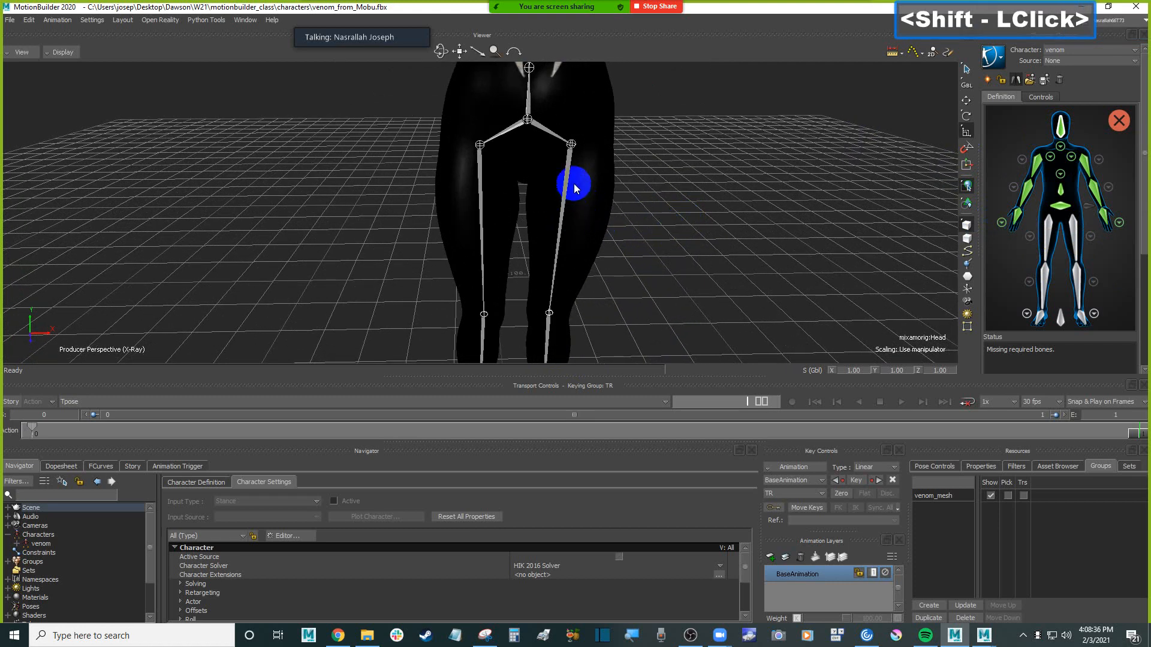
left_click(1073, 226)
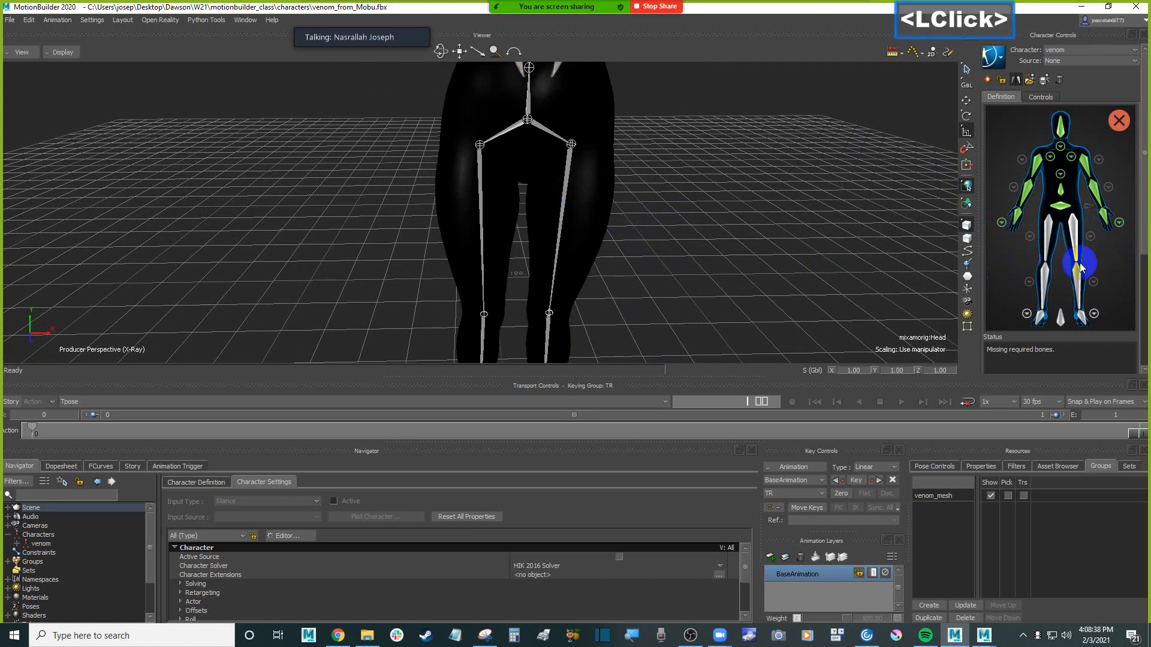
left_click_drag(1141, 262, 962, 259)
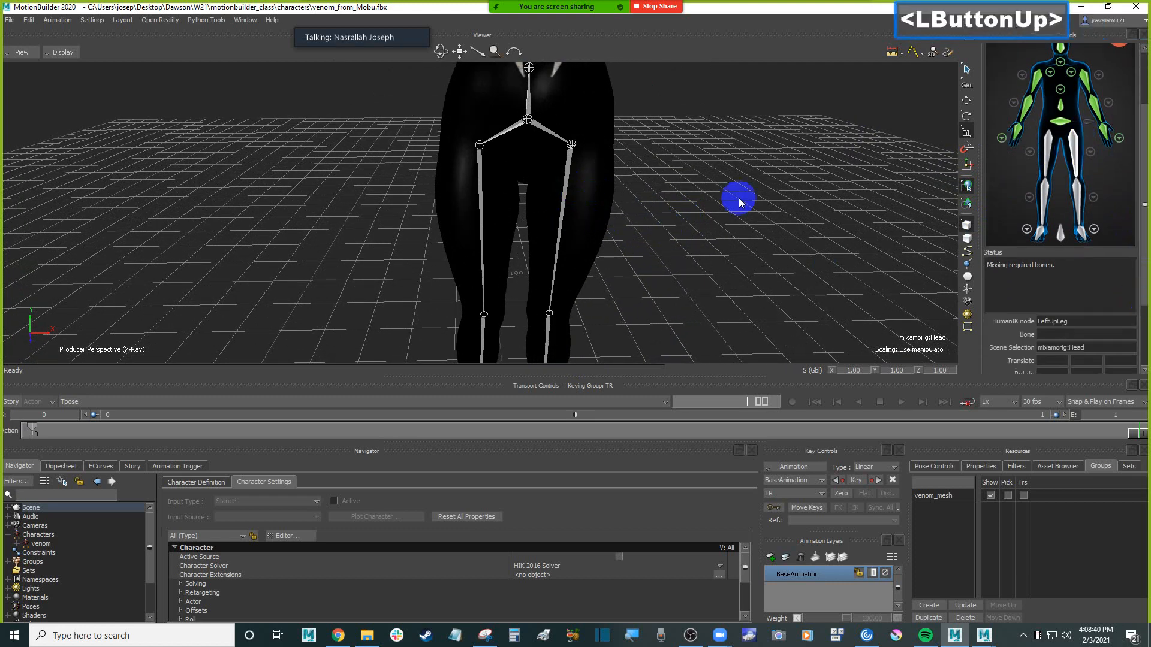
left_click(572, 146)
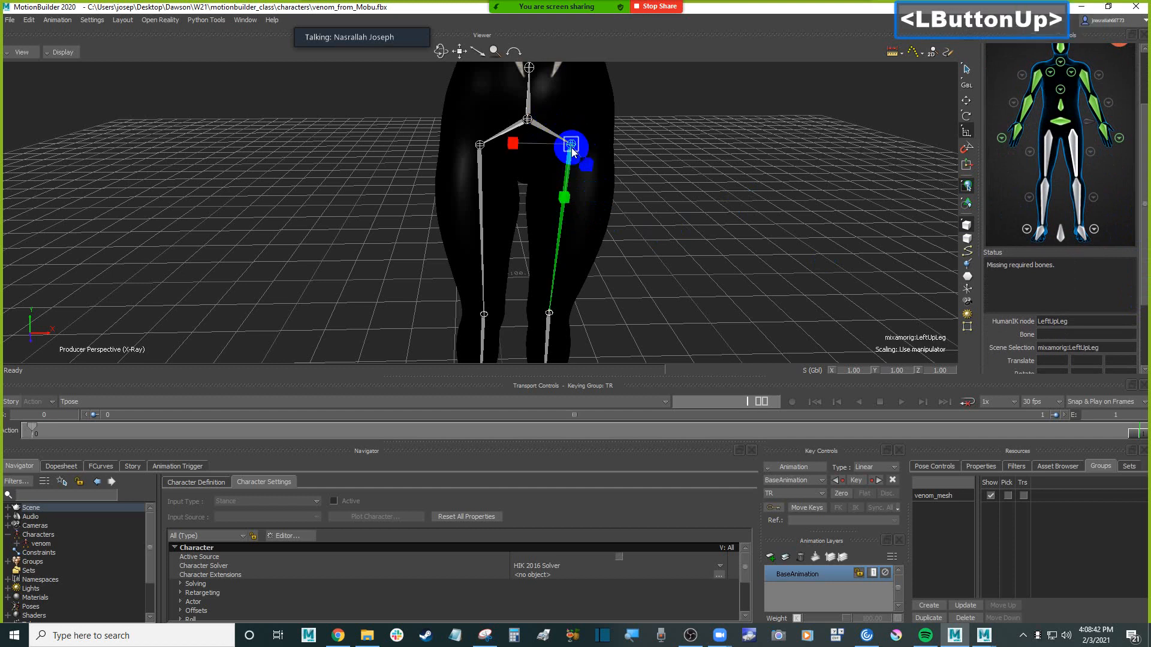
right_click(1074, 141)
left_click(1088, 148)
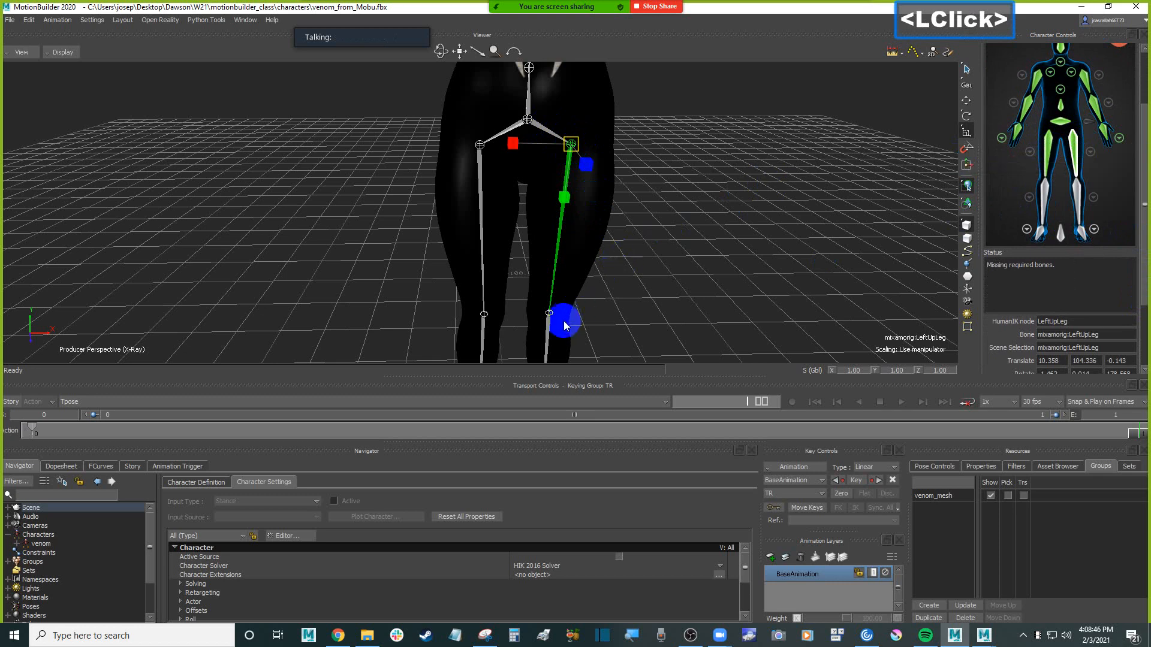
Assign the mixamorig:LeftLeg joint at the left knee to the LeftLeg slot of the definition
left_click(548, 327)
right_click(1077, 190)
left_click(1091, 196)
Assign the mixamorig:LeftFoot joint at the left ankle to the LeftFoot slot of the definition
left_click_drag(1145, 207, 1124, 214)
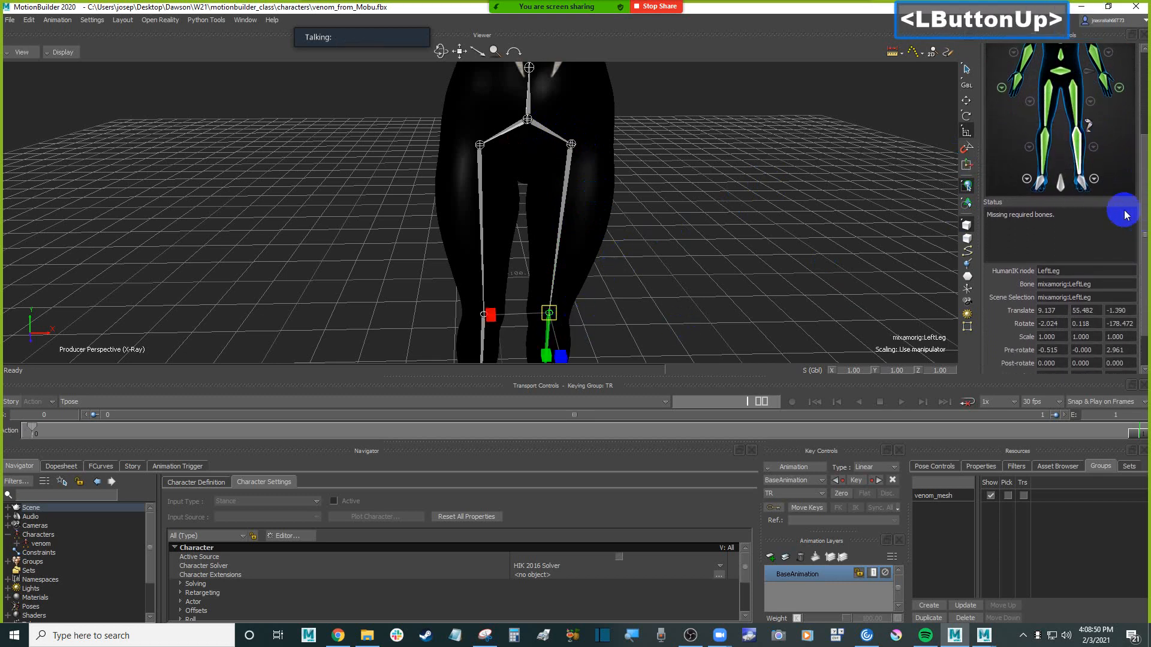
left_click_drag(657, 291, 639, 184, "shift")
left_click(543, 259)
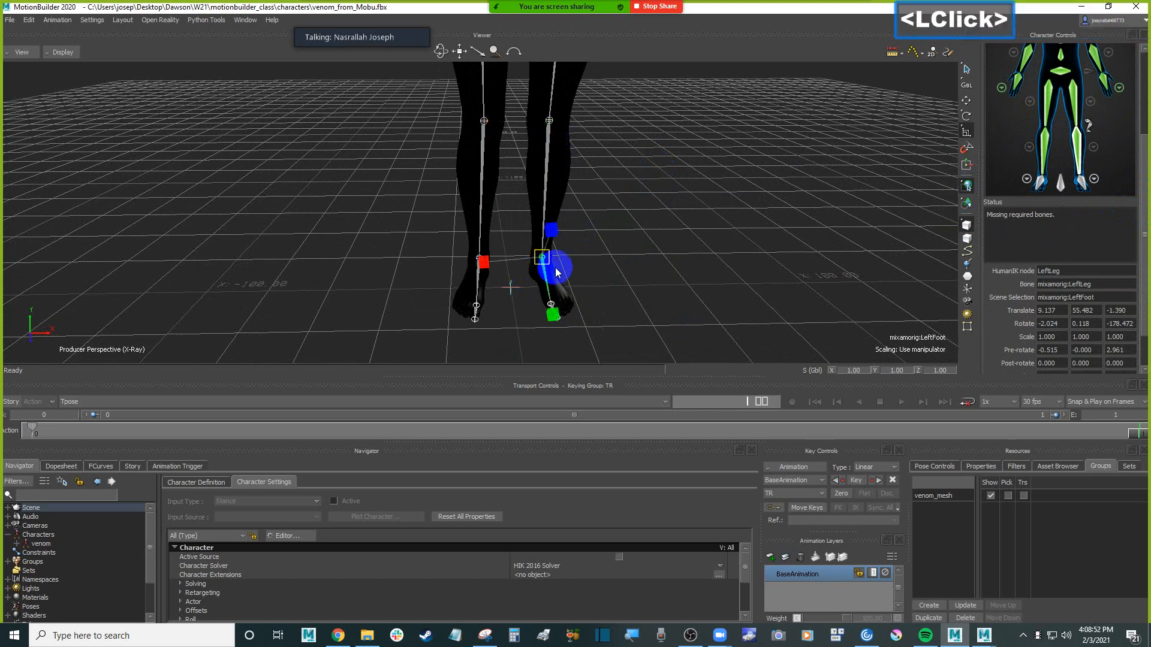
left_click(1084, 182)
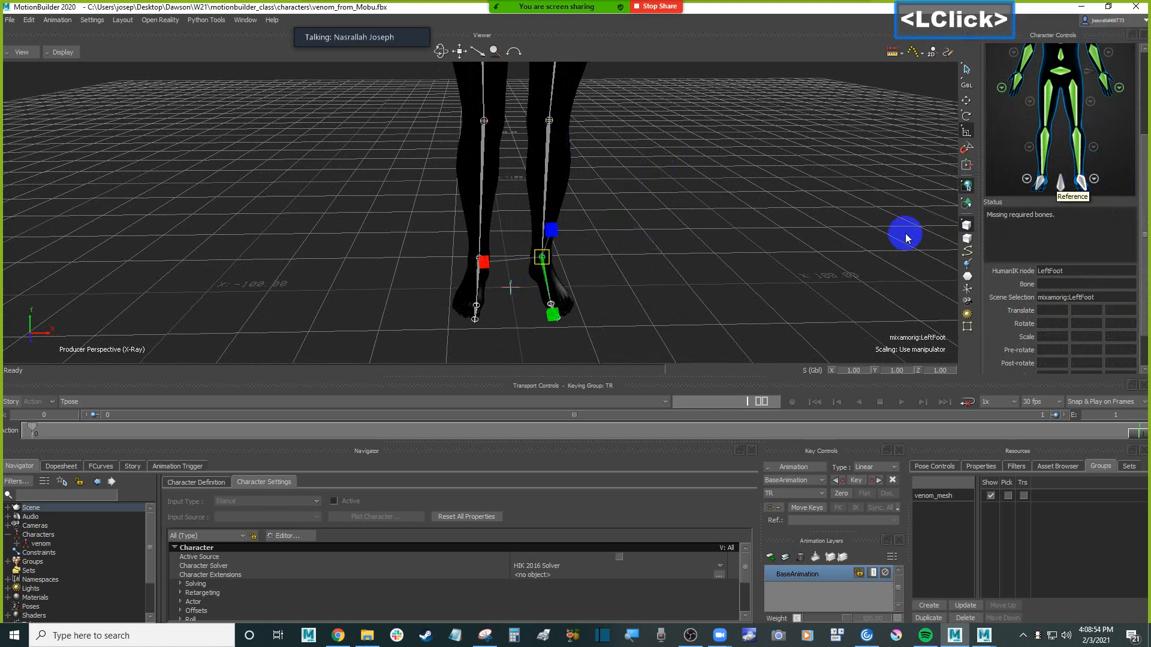
right_click(1084, 181)
double_click(1095, 194)
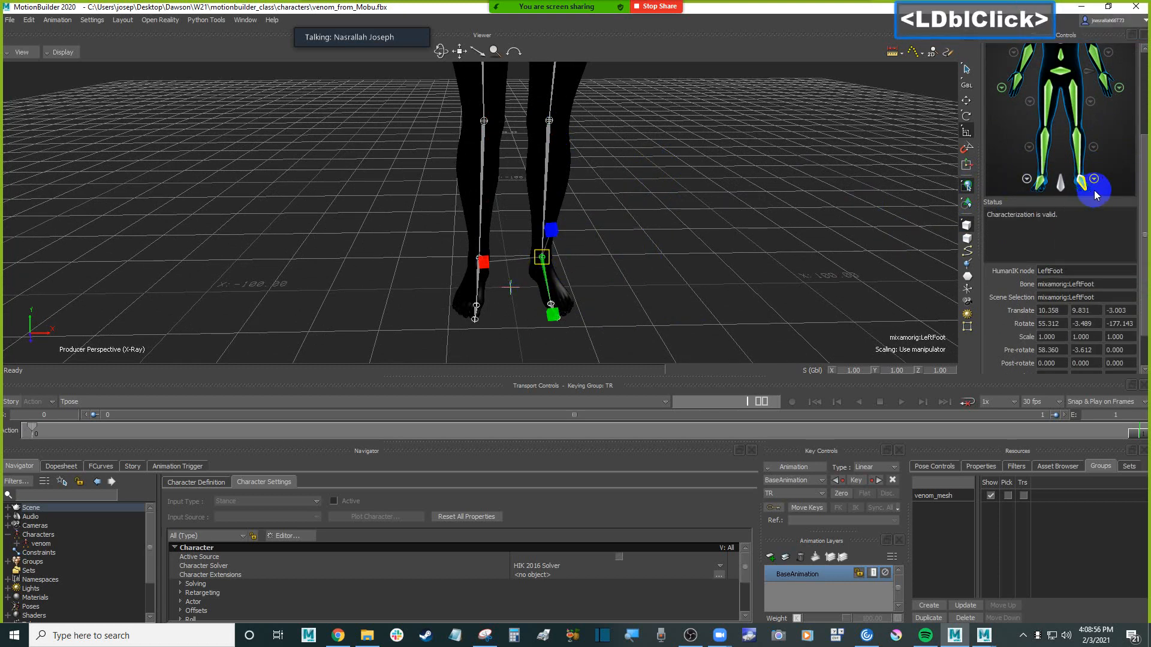
Open the definition's left foot view and assign the mixamorig:LeftToeBase joint to the LeftToeBase slot
left_click_drag(764, 182, 768, 194, "ctrl+shift")
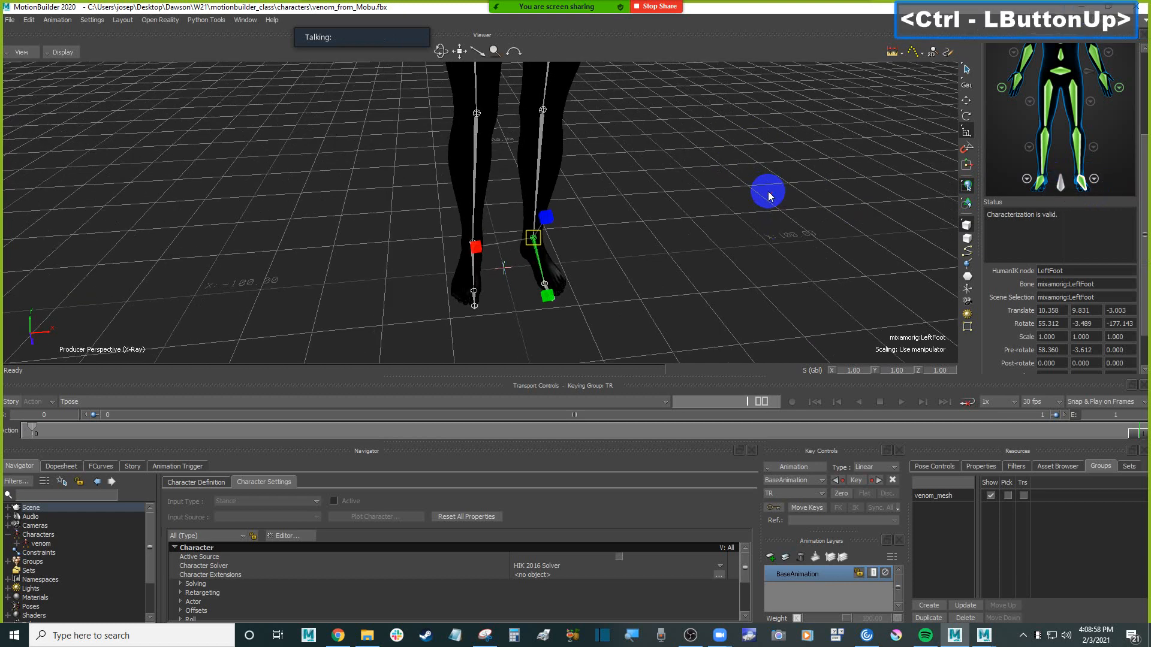
left_click_drag(833, 224, 844, 190, "shift")
left_click(1095, 179)
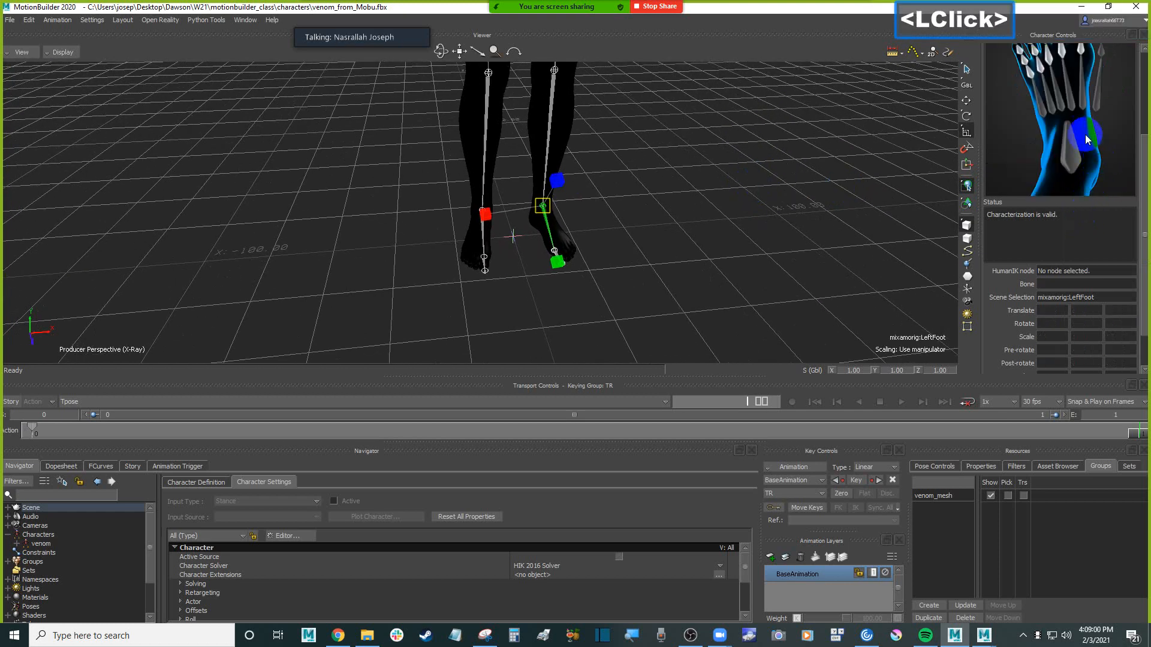
left_click(575, 267)
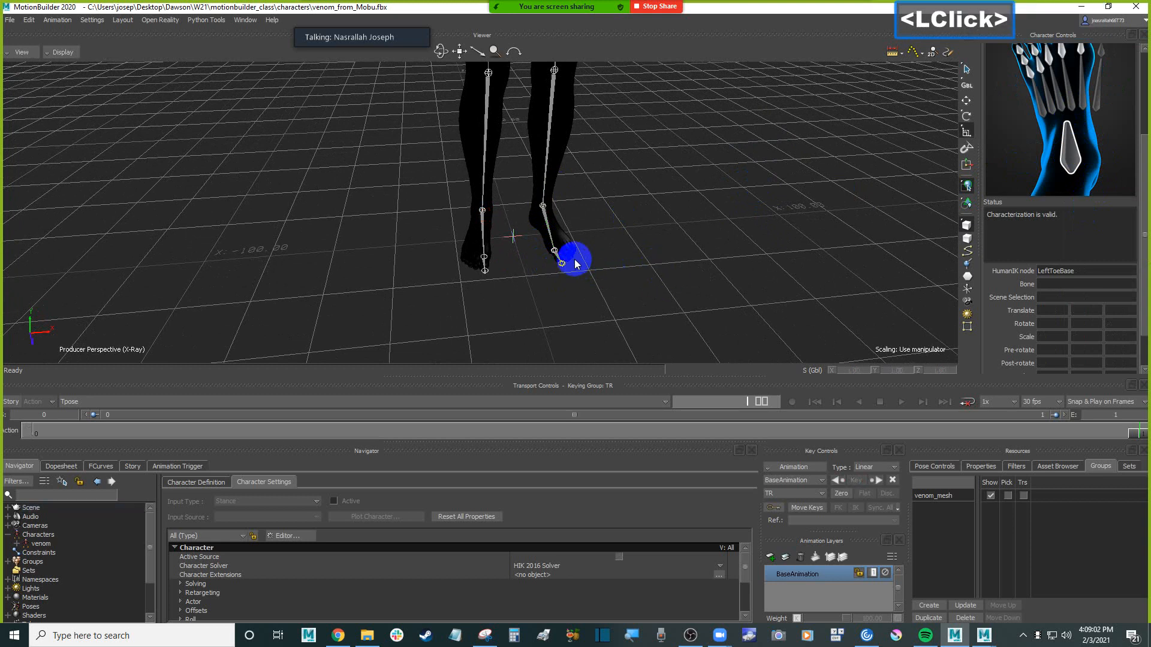
left_click(557, 254)
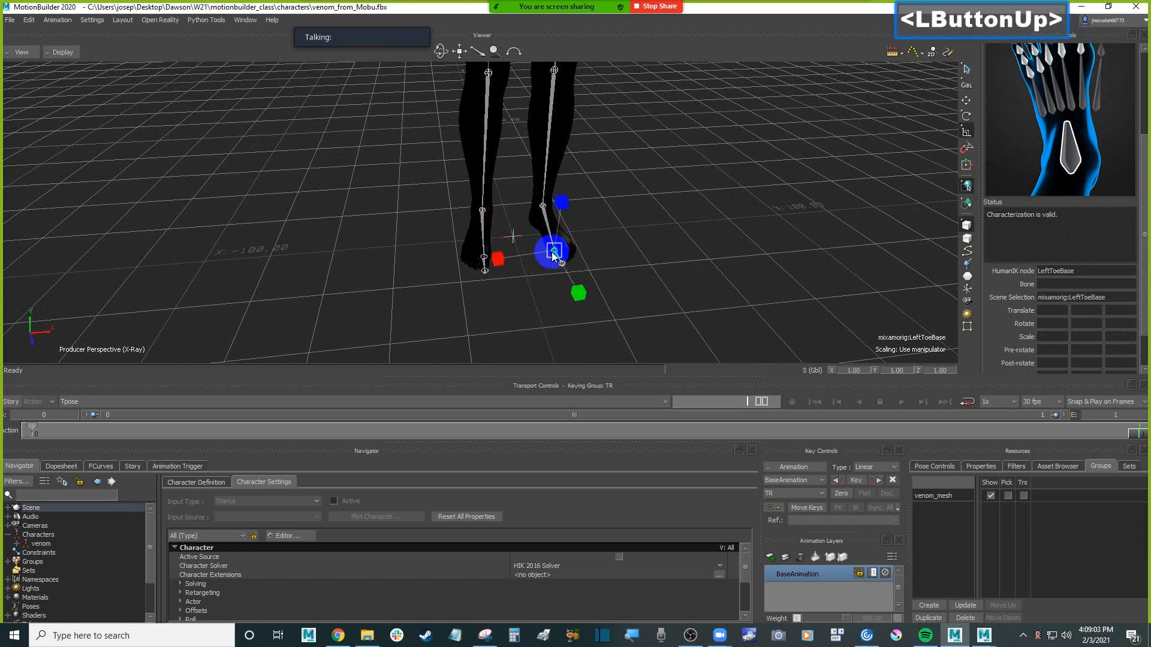
right_click(1069, 162)
right_click(1077, 163)
left_click(1084, 159)
Return the character definition from the left foot view to the full body view
left_click_drag(852, 180, 832, 146, "shift")
scroll(912, 160, "up", 3)
scroll(1020, 134, "up", 2)
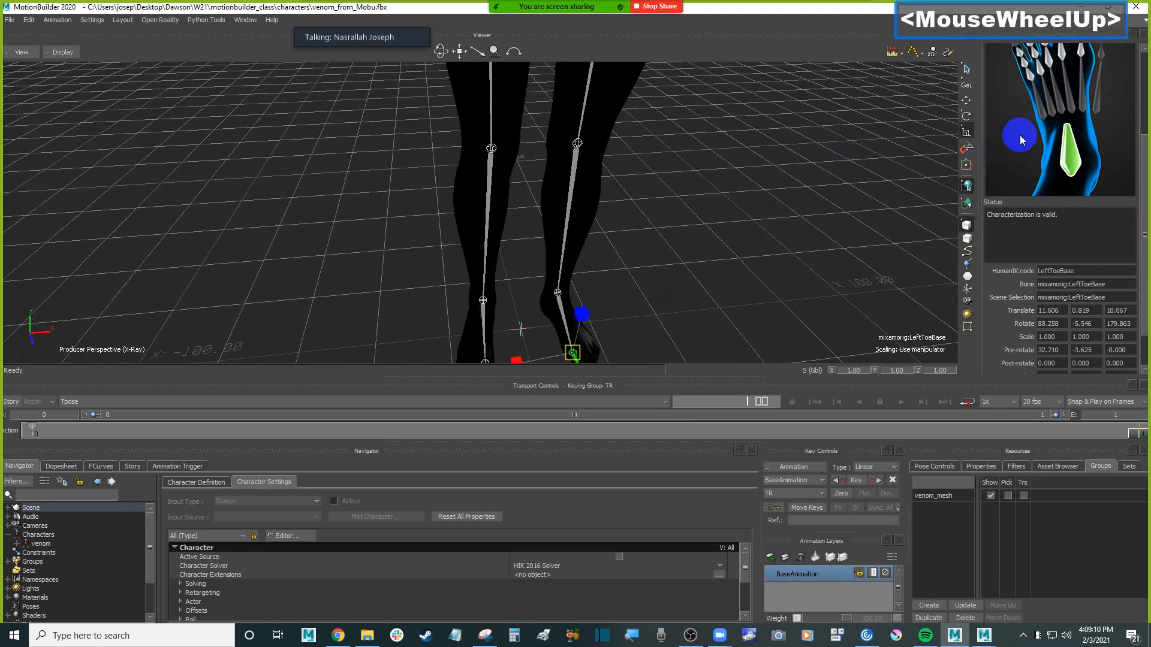
left_click(1145, 74)
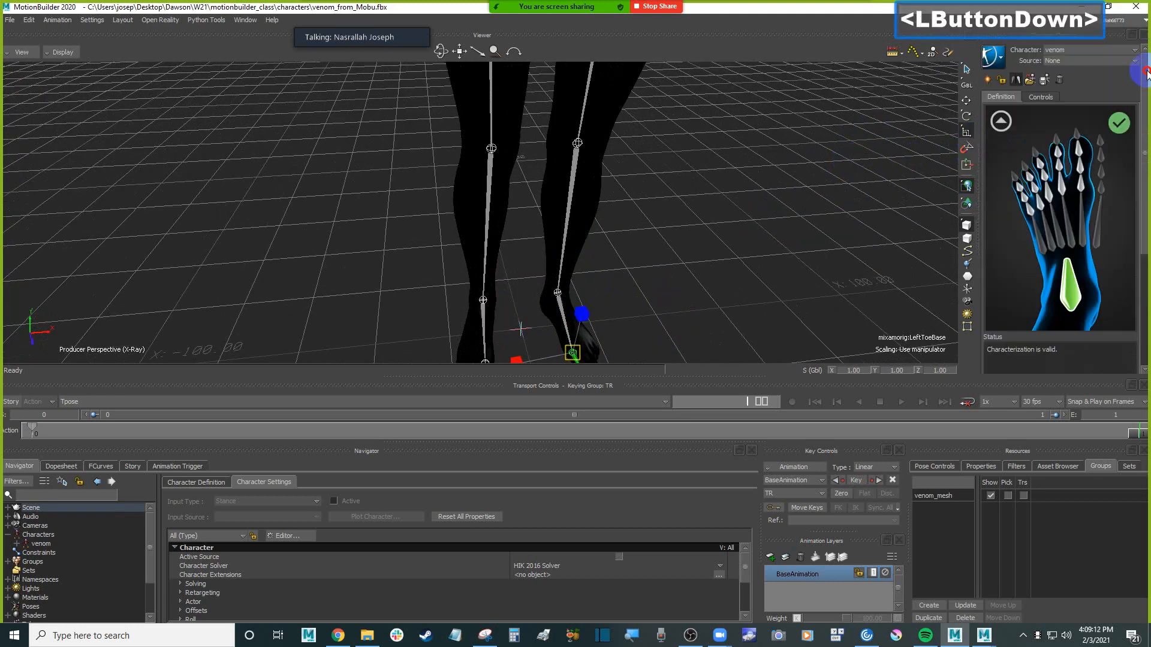
left_click(1004, 123)
Check the Null's place above mixamorig:Hips in the schematic hierarchy and assign it to the definition's Reference slot
left_click_drag(686, 252, 678, 230, "ctrl")
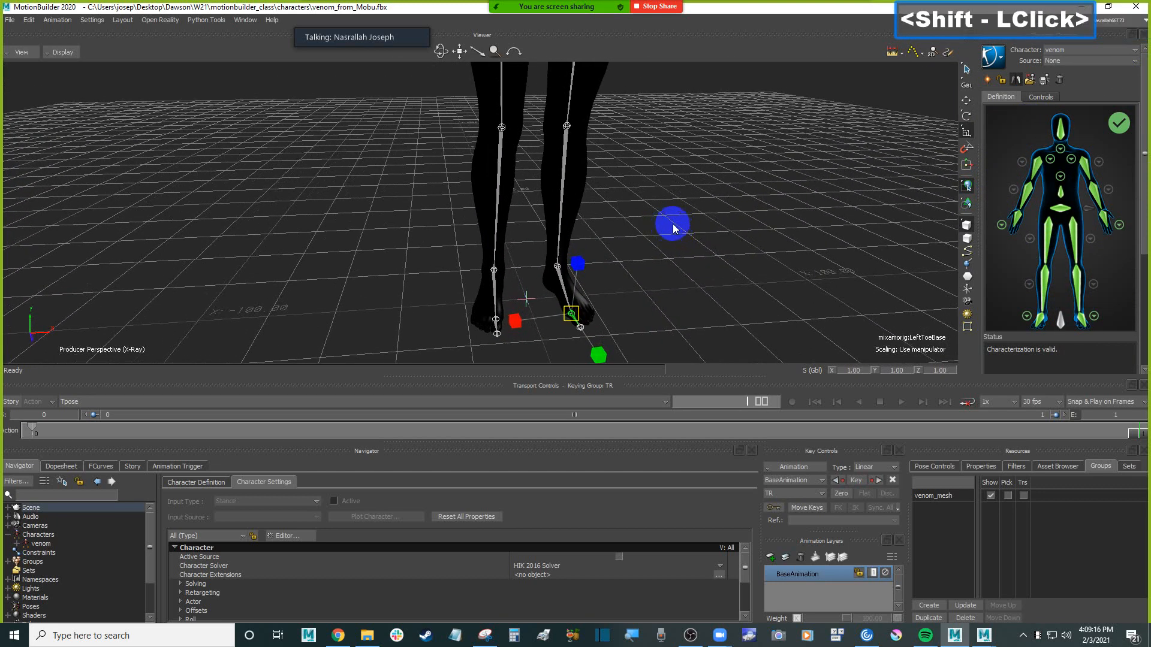
left_click(532, 303)
left_click(522, 303)
key("ctrl+w")
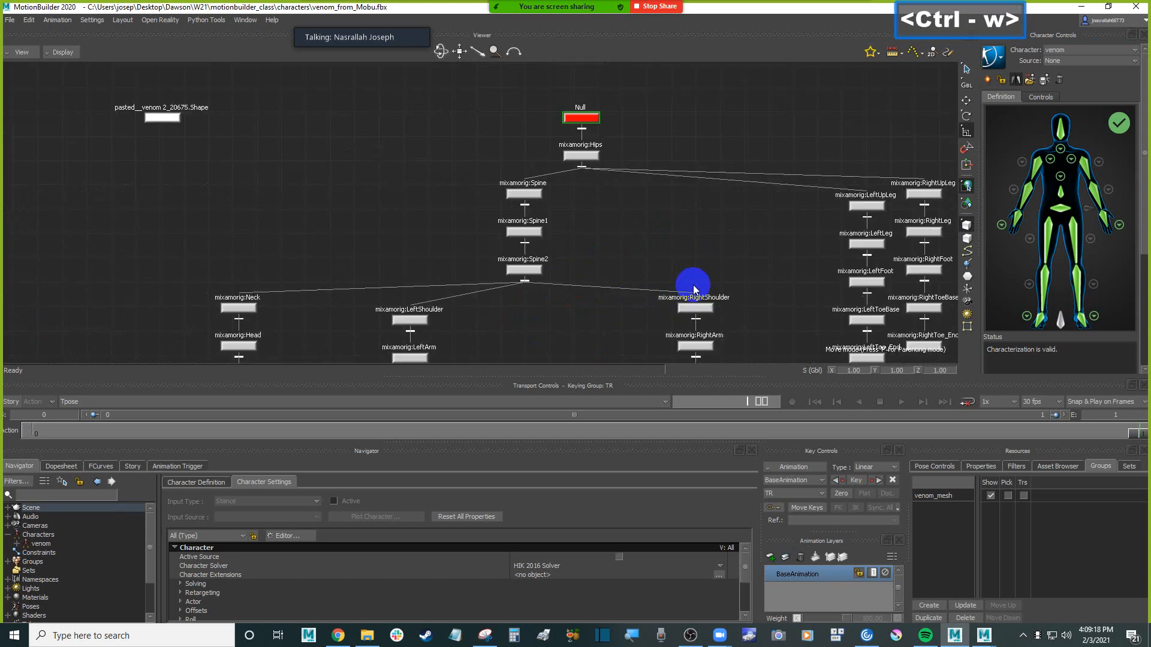
left_click(733, 114)
key("ctrl+w")
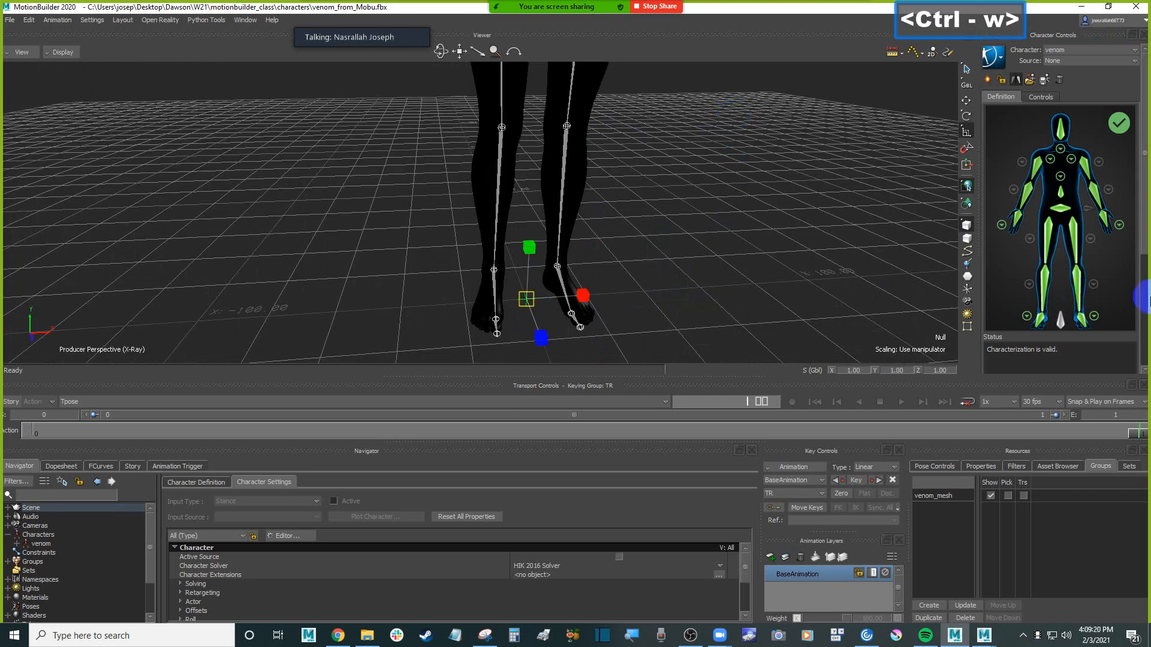
left_click(1067, 302)
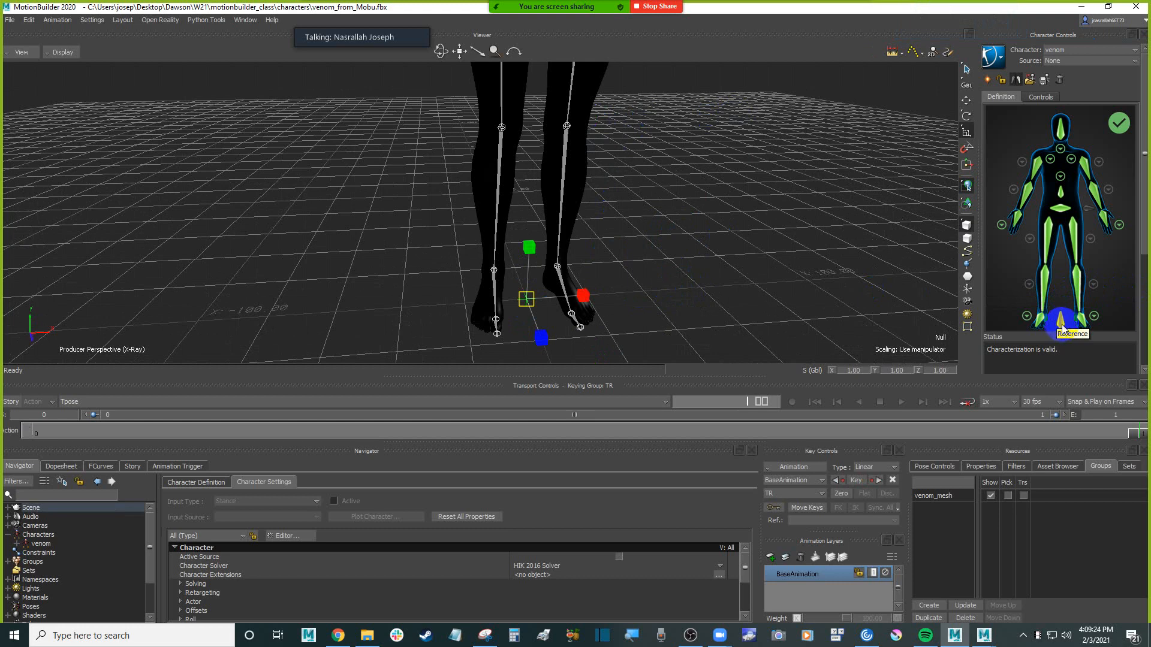
left_click(1062, 327)
right_click(1062, 327)
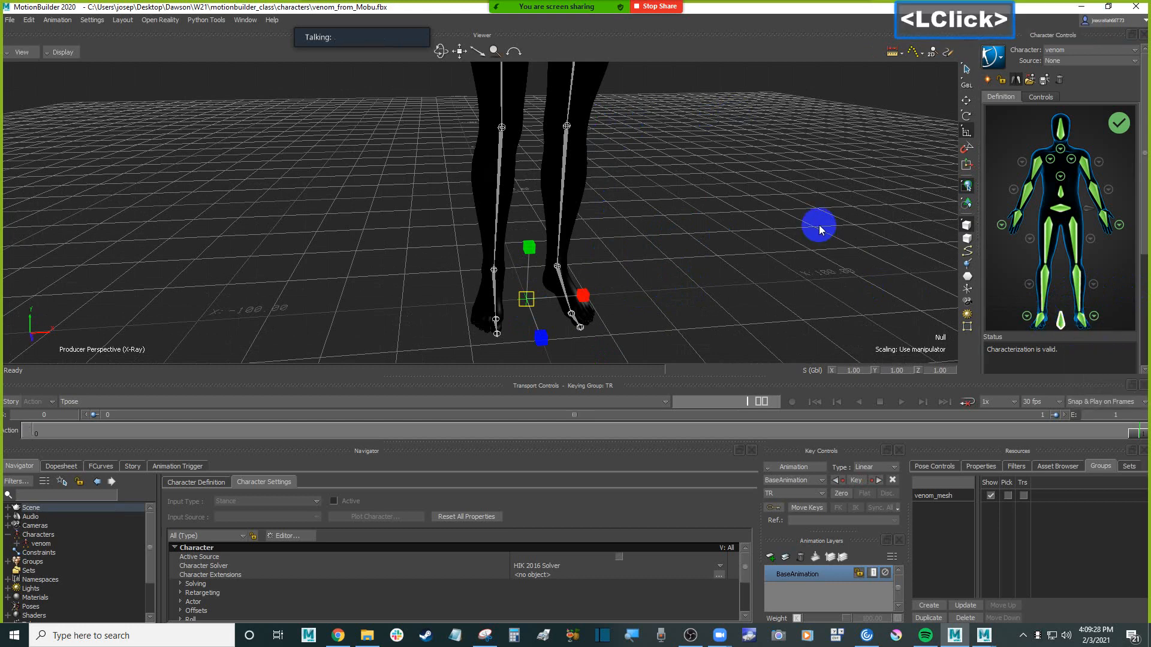
left_click(1017, 262)
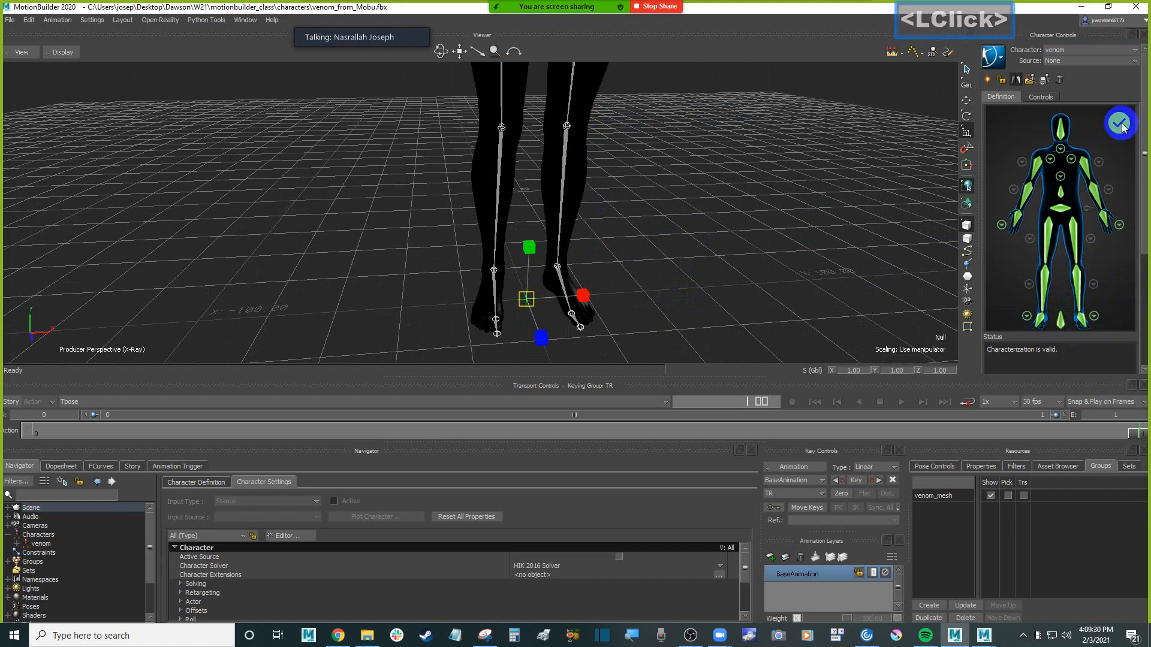
Select the mixamorig:LeftShoulder joint on the T-posed character and activate the Rotate tool for it
left_click_drag(755, 228, 595, 175, "ctrl")
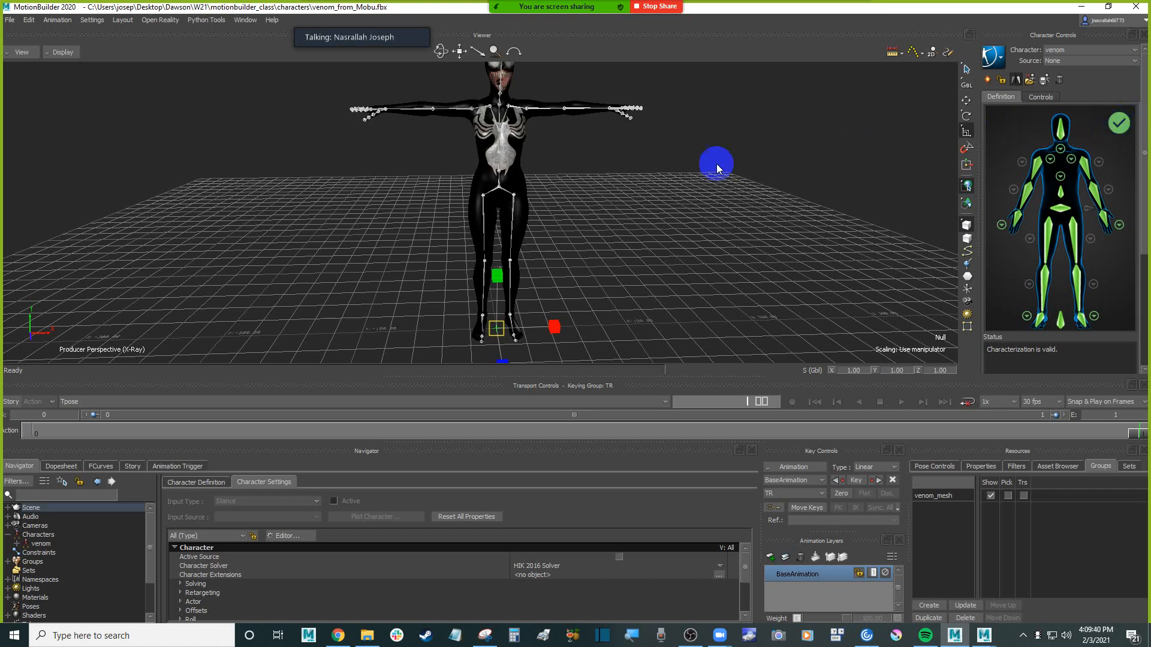
left_click(519, 105)
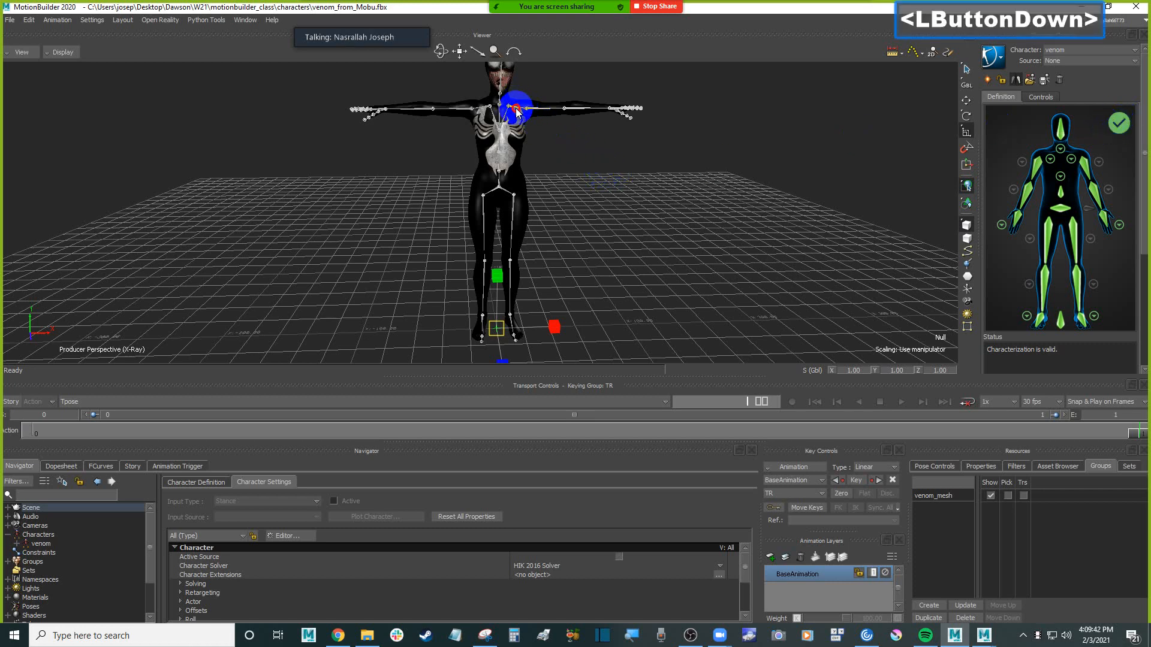
left_click(966, 115)
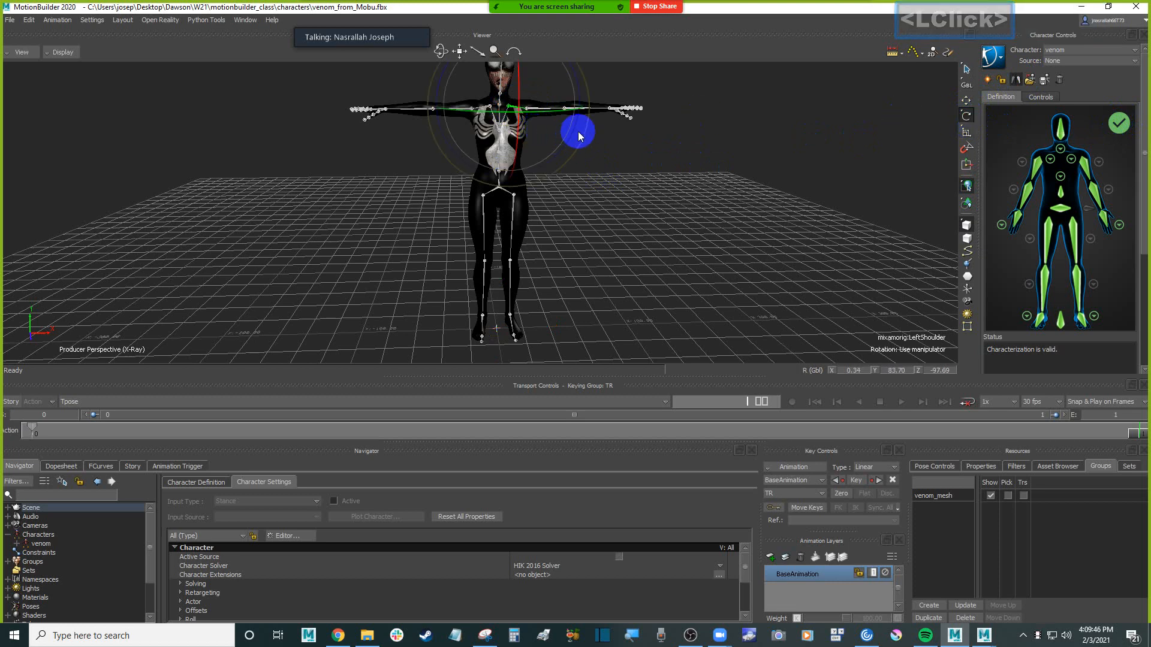
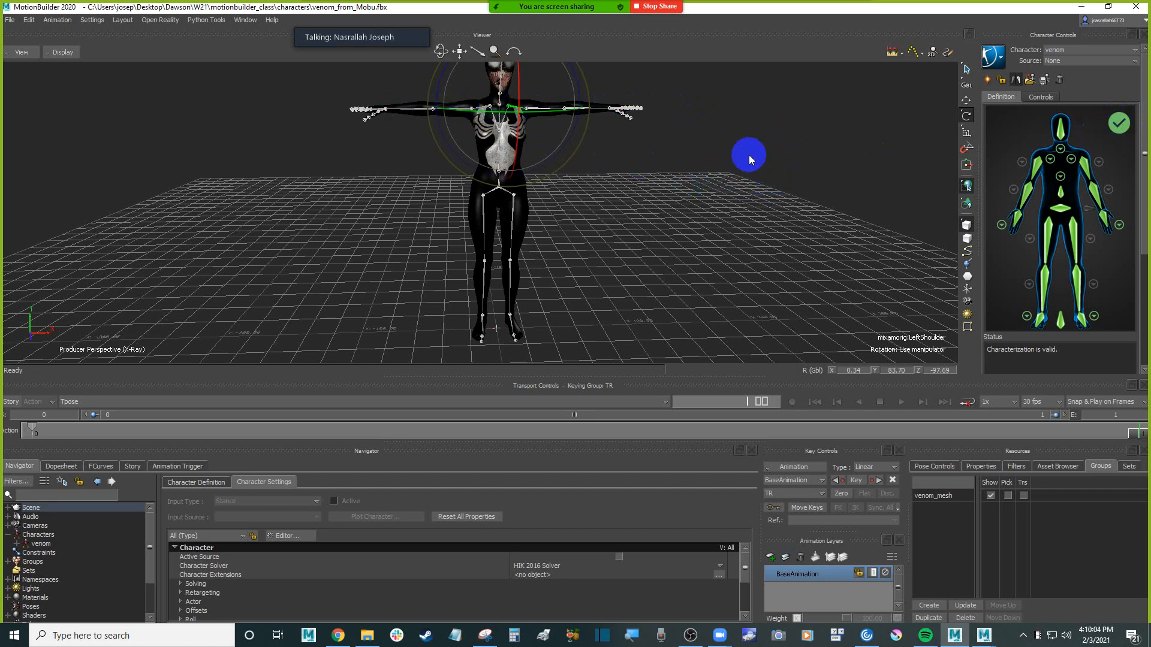
Lock the venom character's definition and characterize it as a biped
left_click(757, 169)
scroll(757, 169, "down", 3)
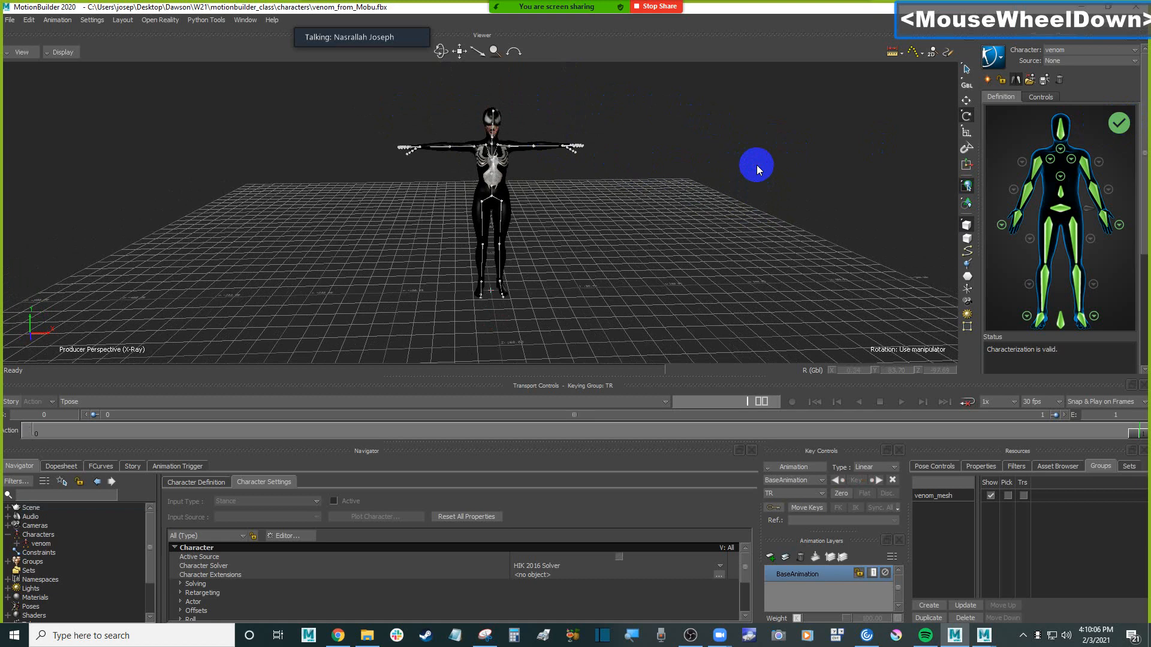
mouse_move(727, 144)
left_mouse_down("shift")
mouse_move(738, 188)
mouse_move(729, 129)
left_mouse_up("shift")
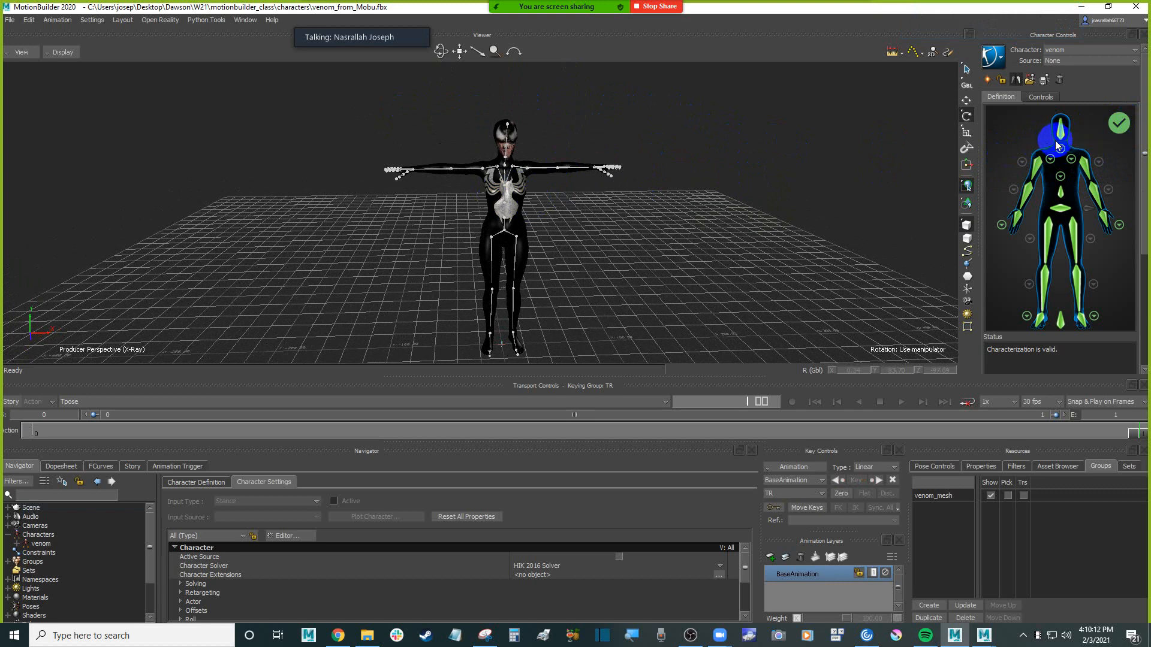
left_click(1001, 80)
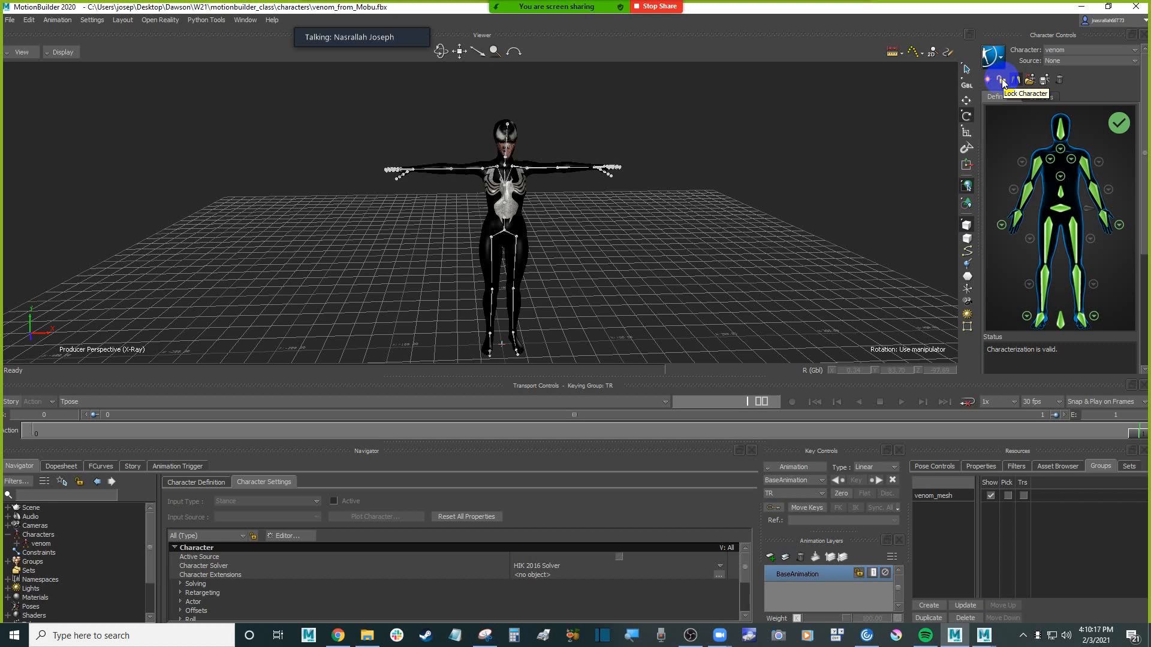
left_click(1002, 80)
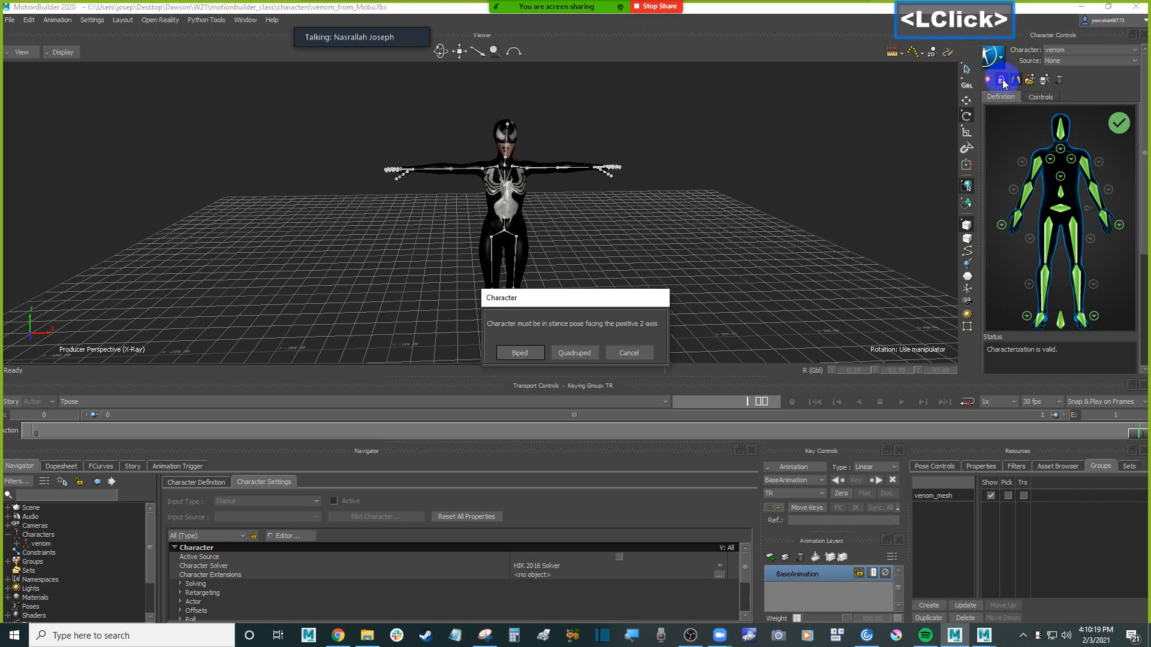
left_click(520, 354)
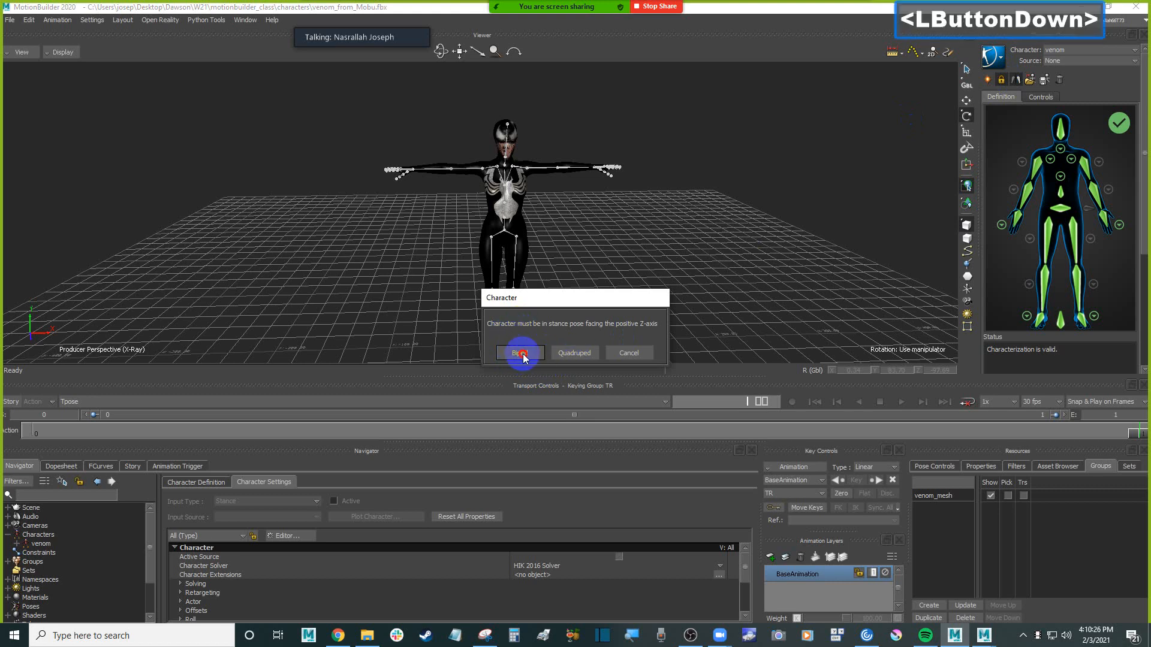
Save the characterized scene under its current file name, venom_from_Mobu.fbx
left_click_drag(670, 172, 660, 197, "ctrl")
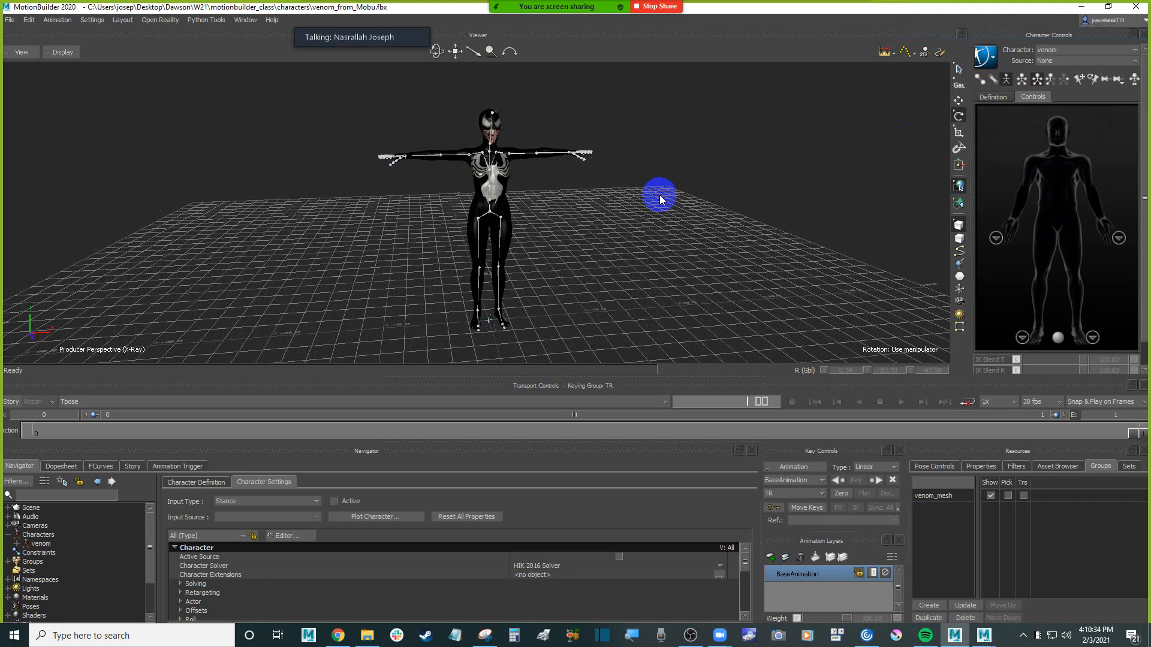
key("ctrl+s")
left_click(673, 212)
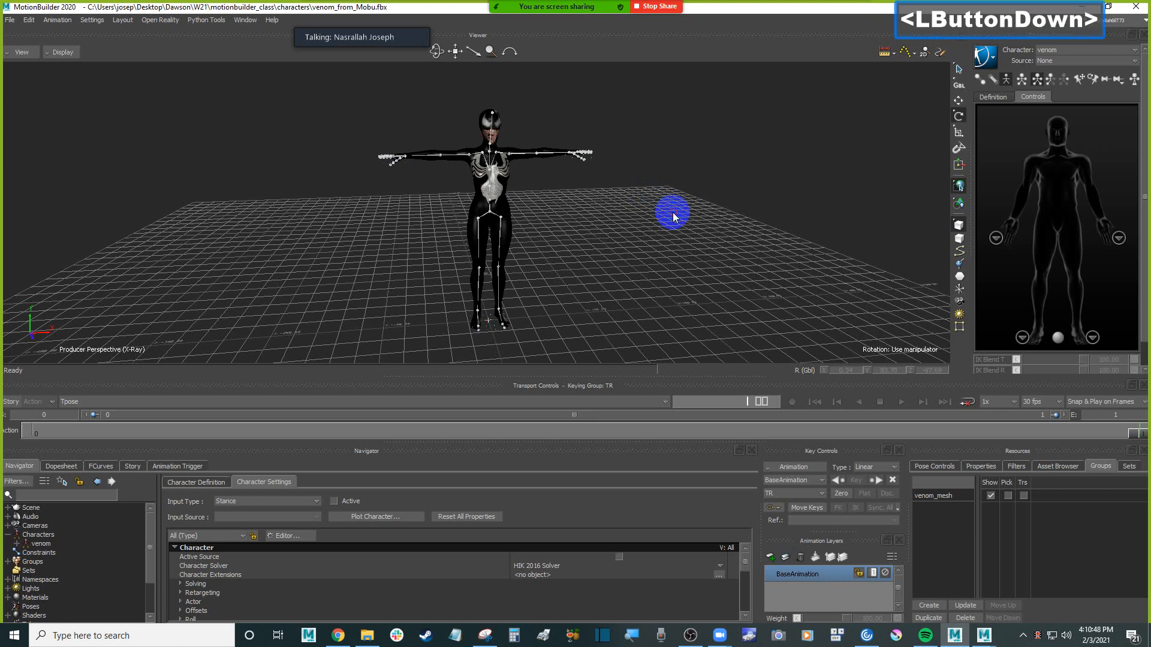
Start saving a copy of the scene and choose the anims_mixamo folder in motionbuilder_class as its destination
left_click(9, 22)
left_click(73, 74)
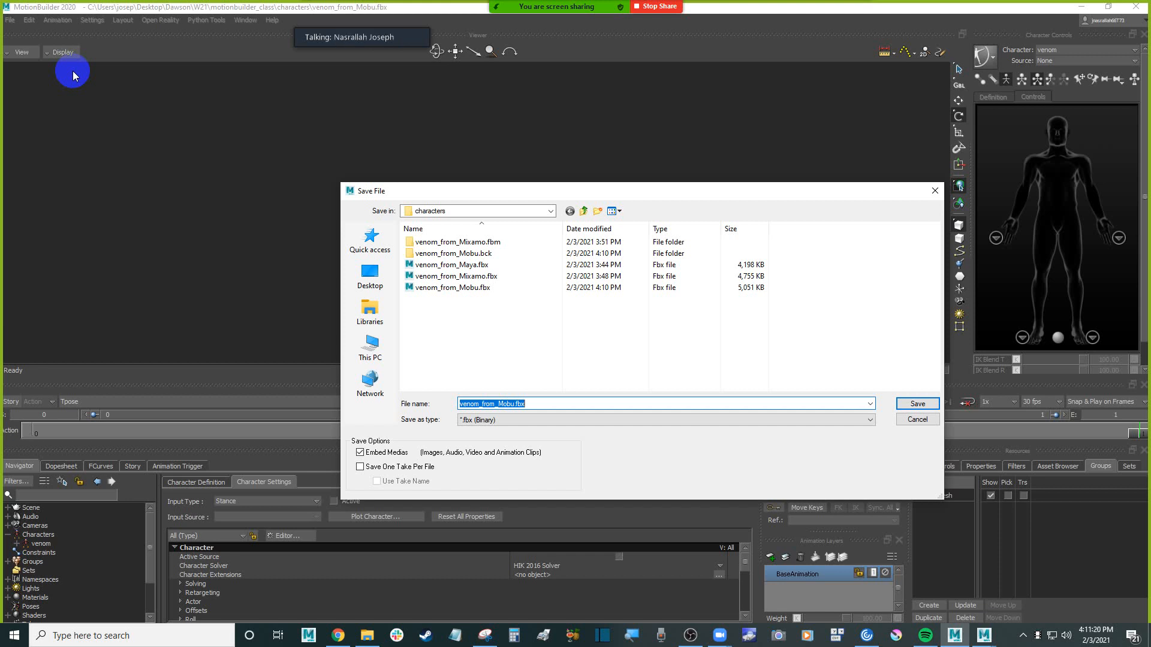
left_click(584, 213)
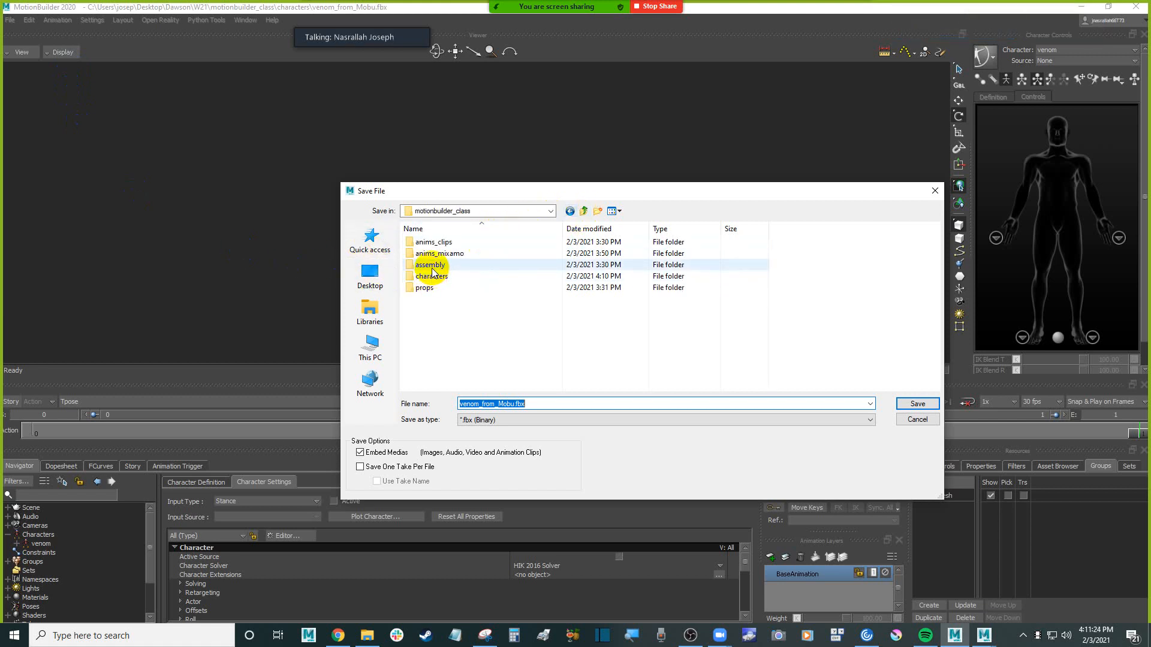
double_click(461, 254)
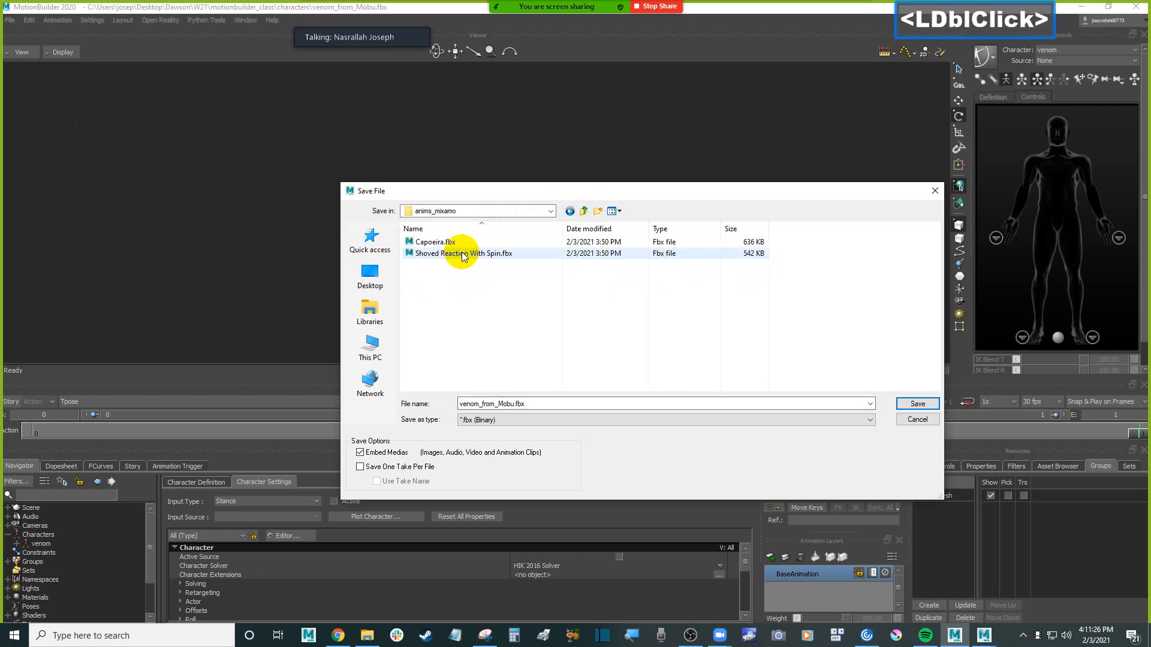
Name the copy batch_venom_2021-02-03.fbx and save it with the default save options
left_click(488, 402)
left_click_drag(514, 403, 453, 408)
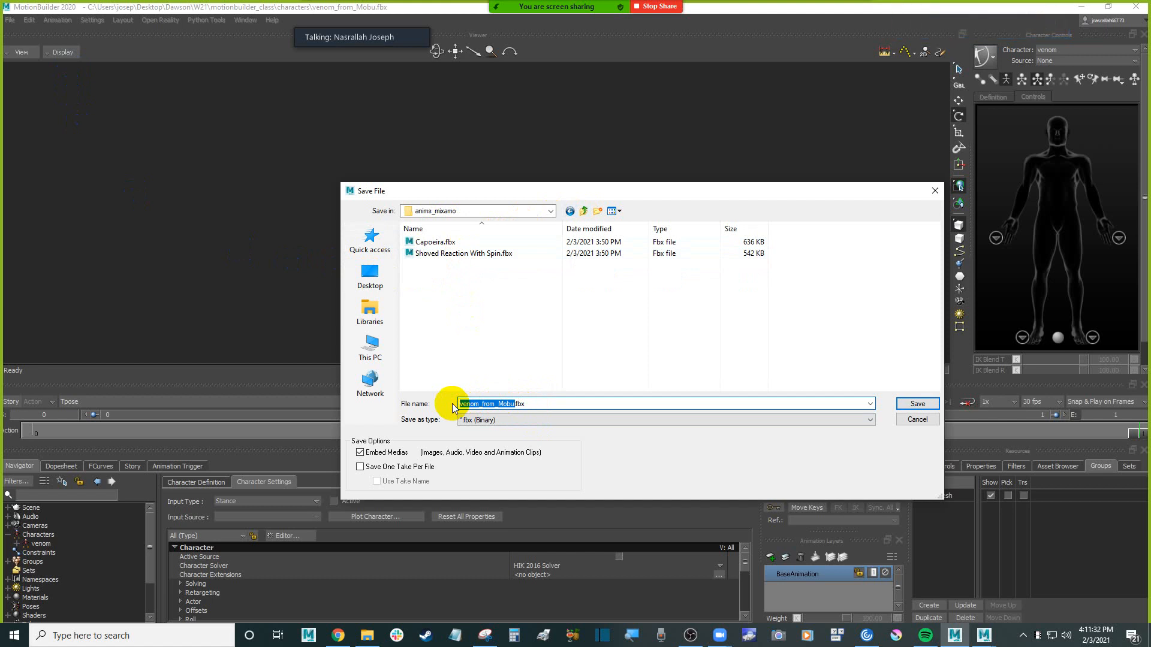
type("batch_")
key("BackSpace")
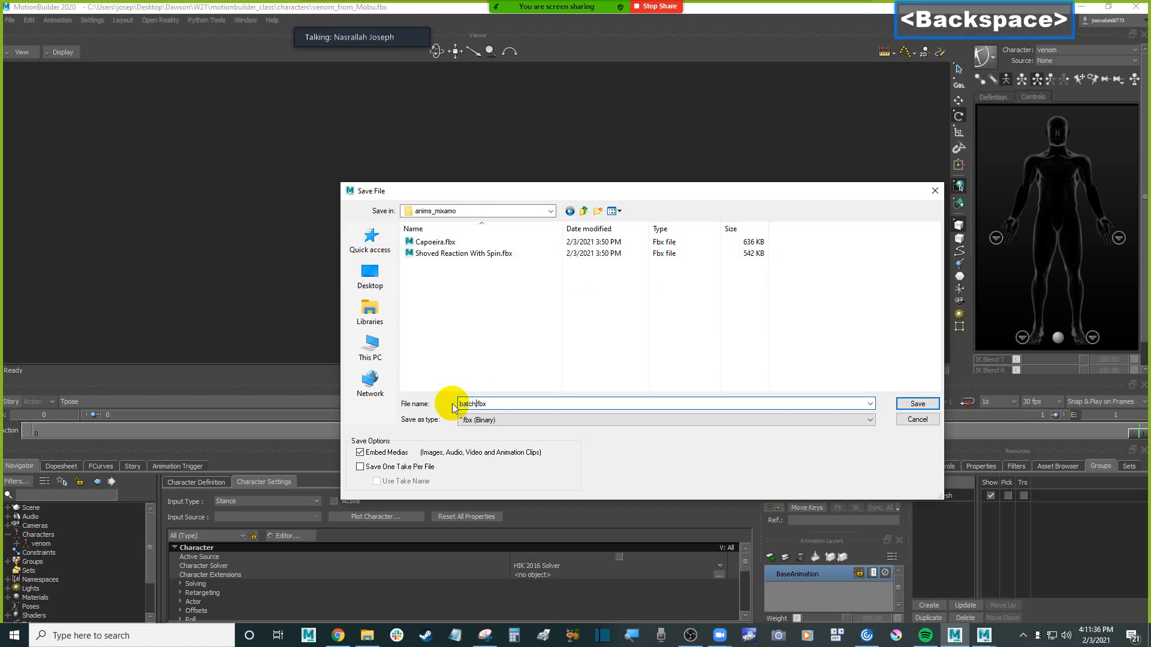
type("_")
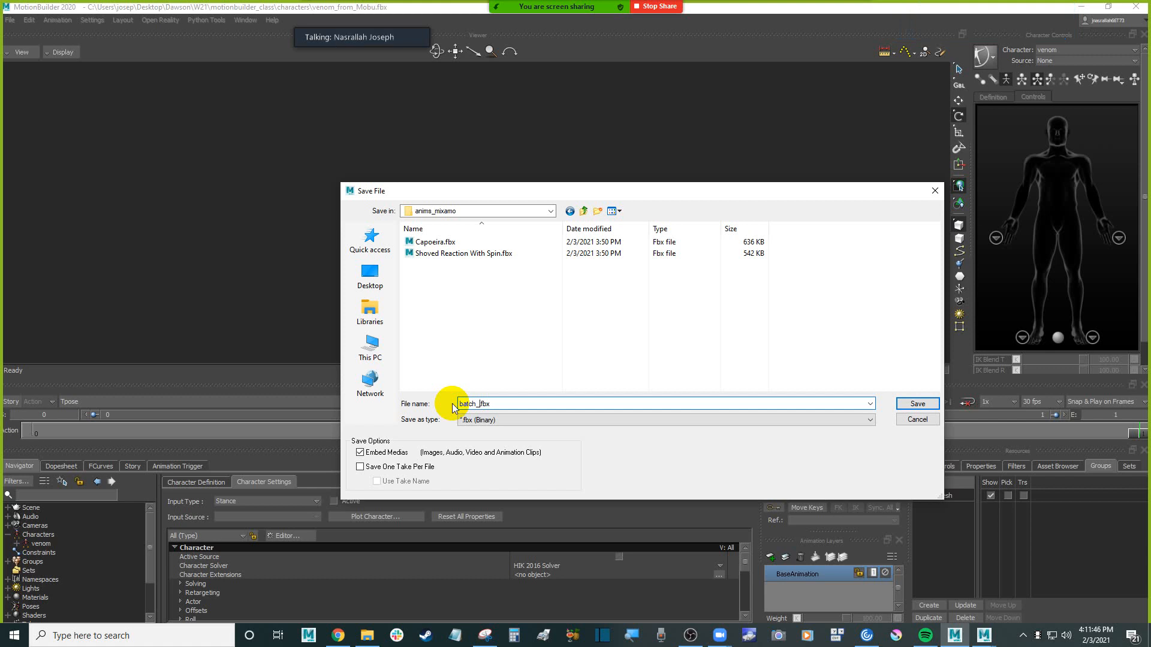
type("venom")
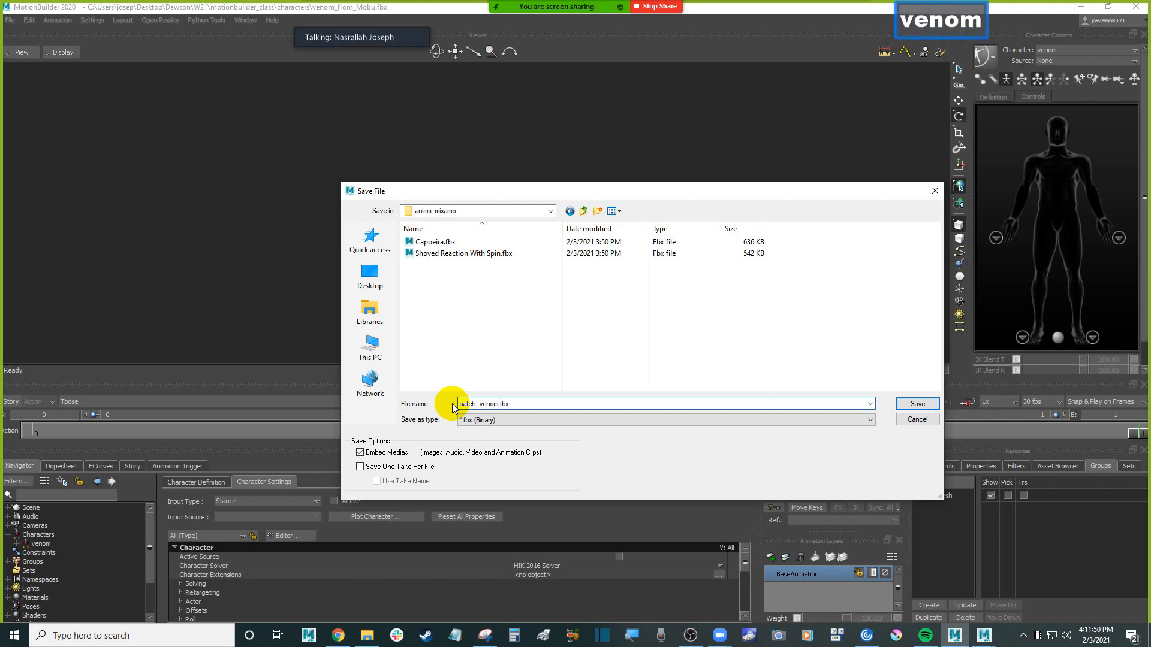
type("_")
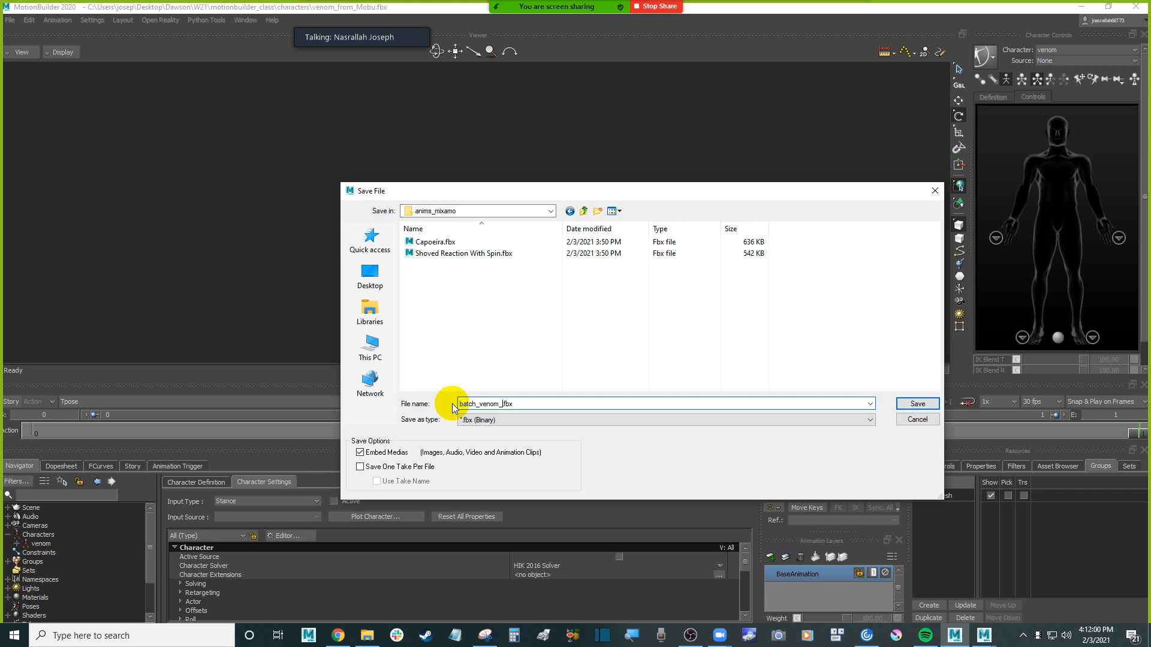
type("2021")
type("-02-")
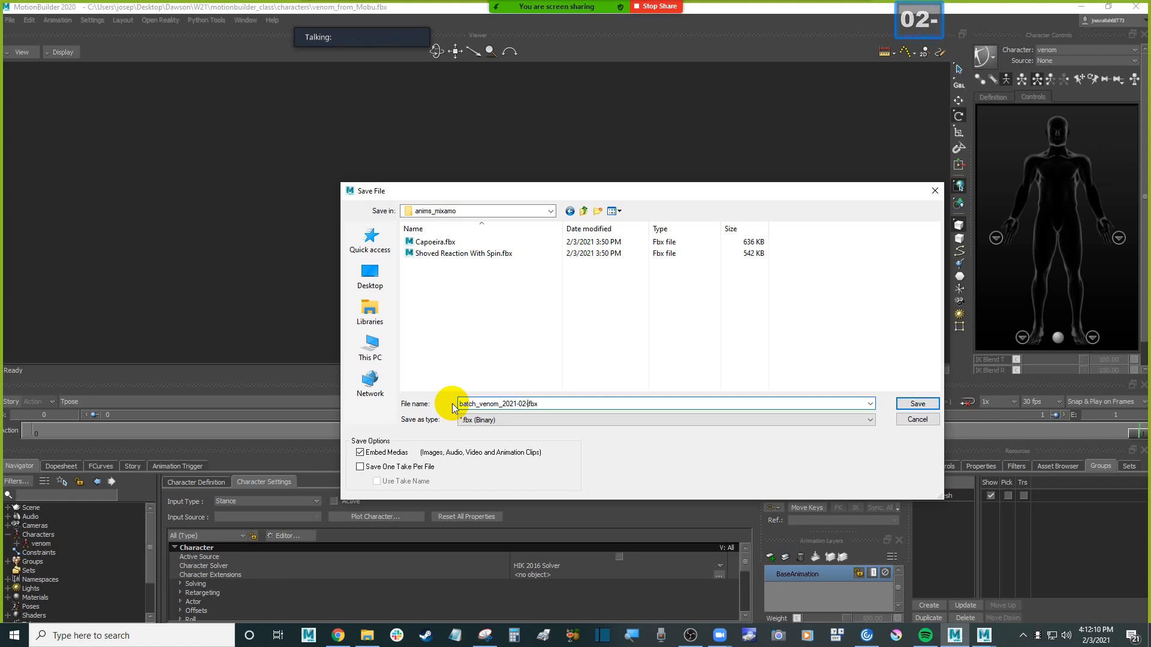
type("3")
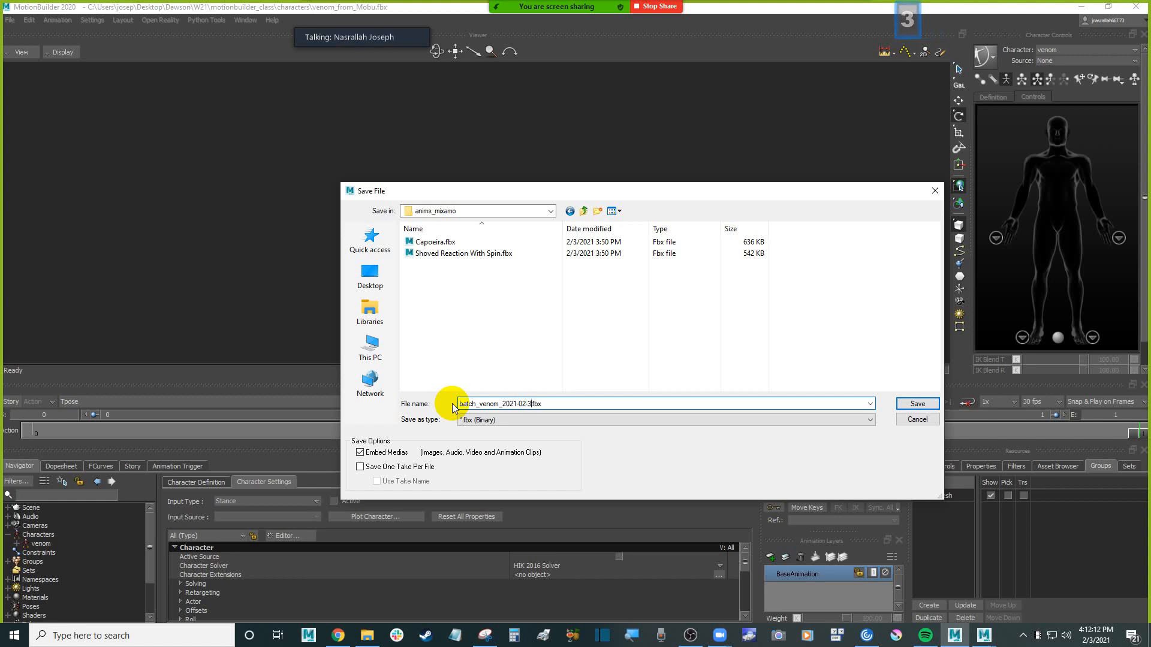
key("Left")
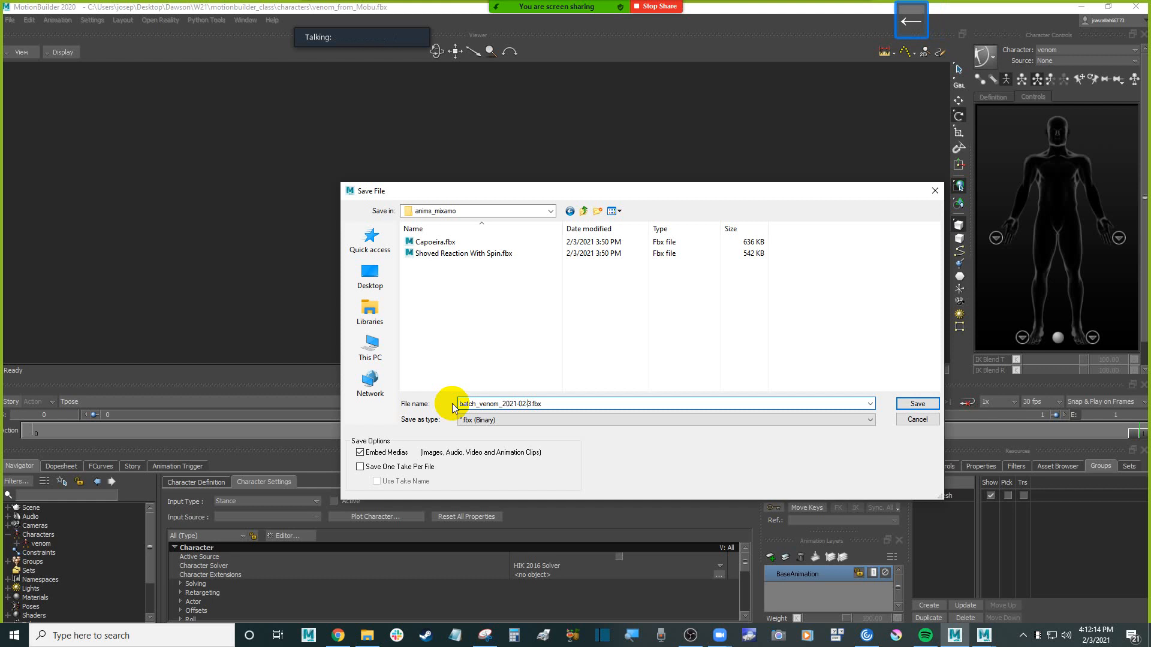
type("0")
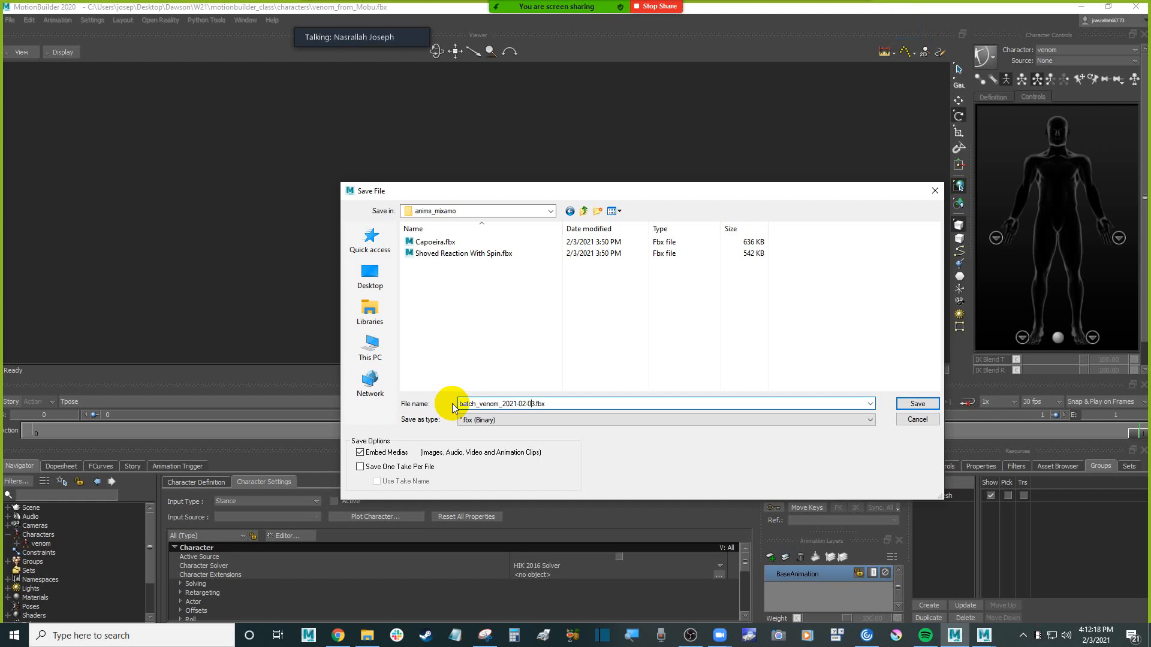
key("Return")
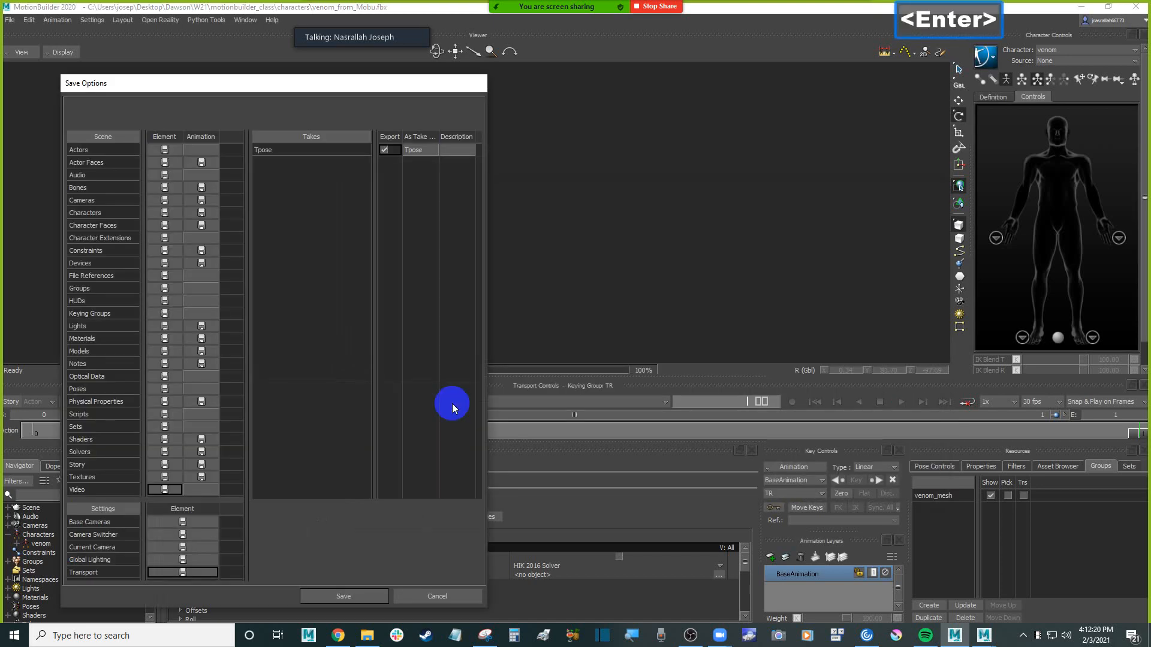
left_click(345, 596)
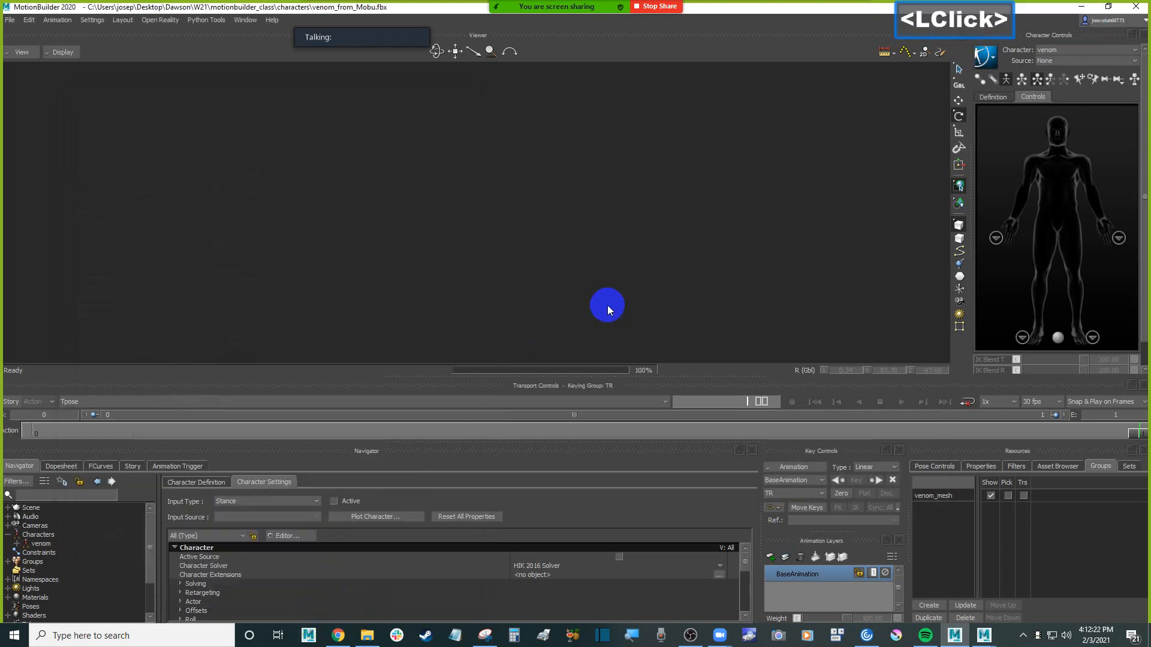
mouse_move(612, 261)
left_mouse_down("ctrl")
mouse_move(599, 251)
mouse_move(608, 278)
mouse_move(628, 263)
left_mouse_up("ctrl")
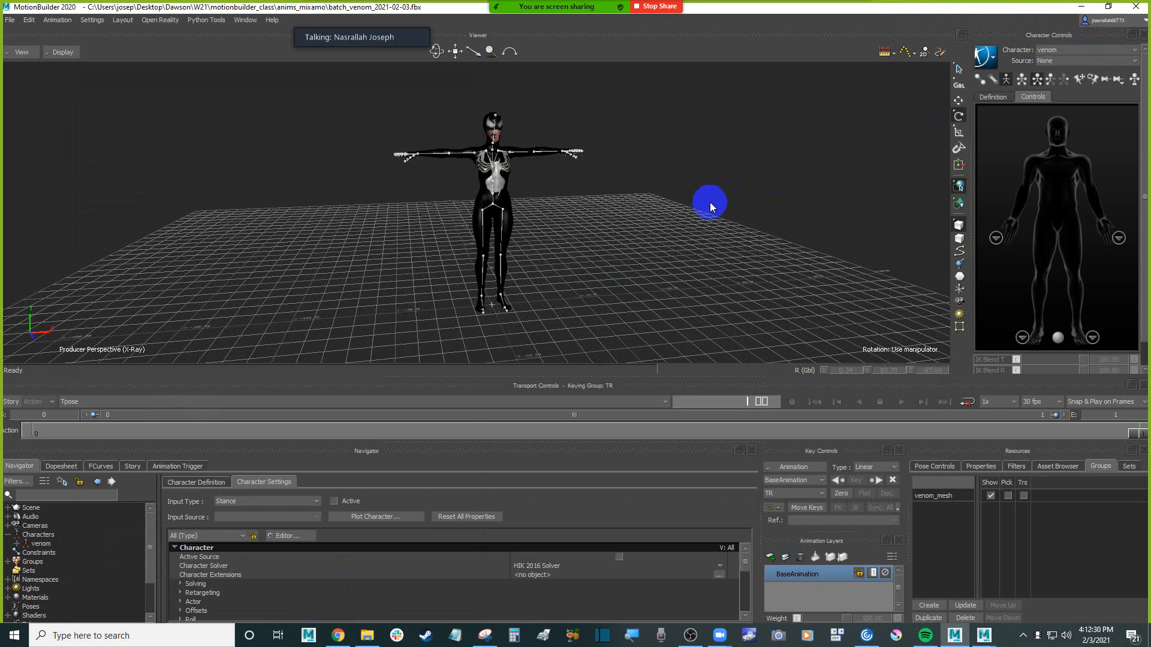
left_click(708, 205)
double_click(720, 189)
left_click(702, 267)
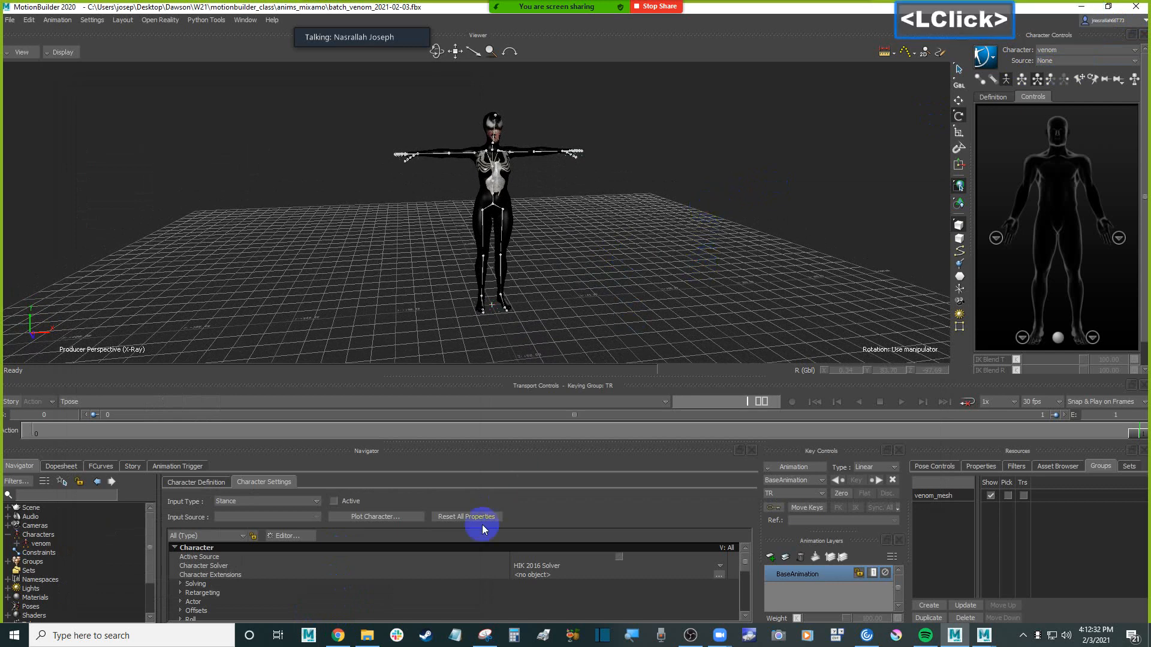
Switch to File Explorer and open the anims_mixamo folder inside motionbuilder_class
left_click(369, 636)
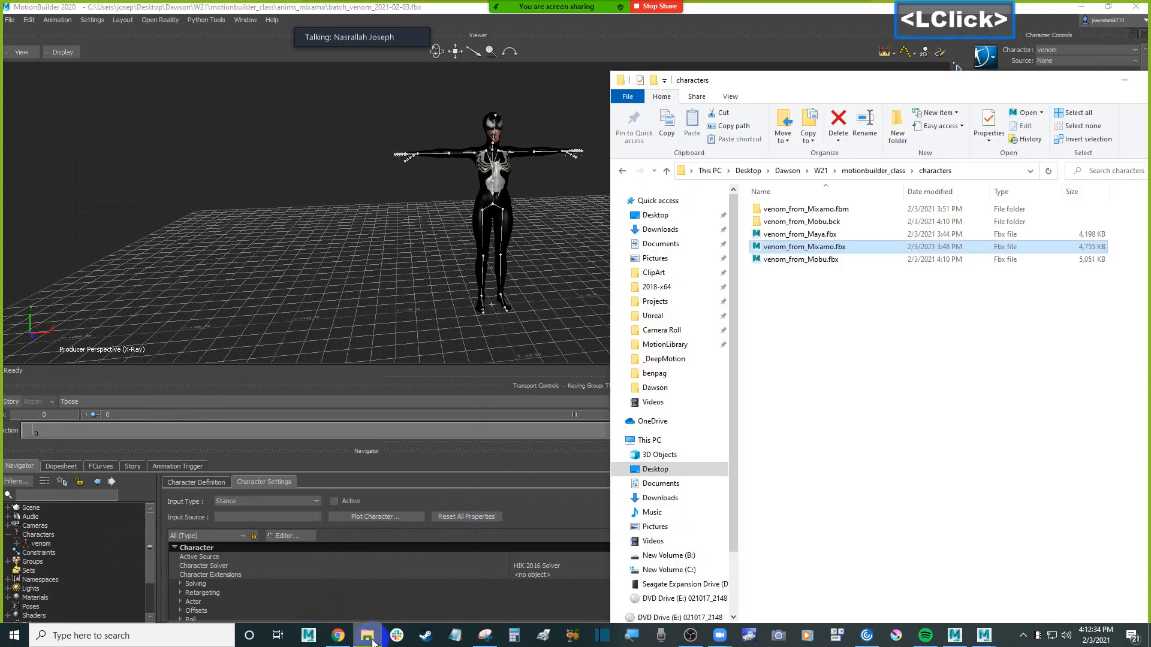
left_click(873, 171)
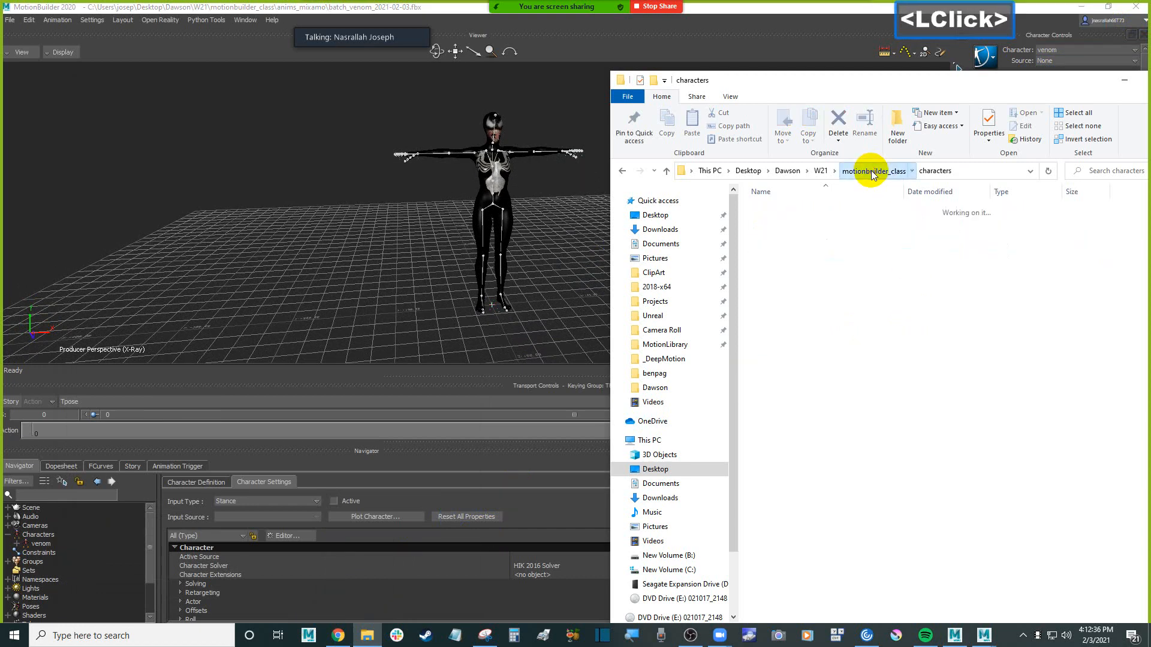
left_click(802, 222)
double_click(802, 221)
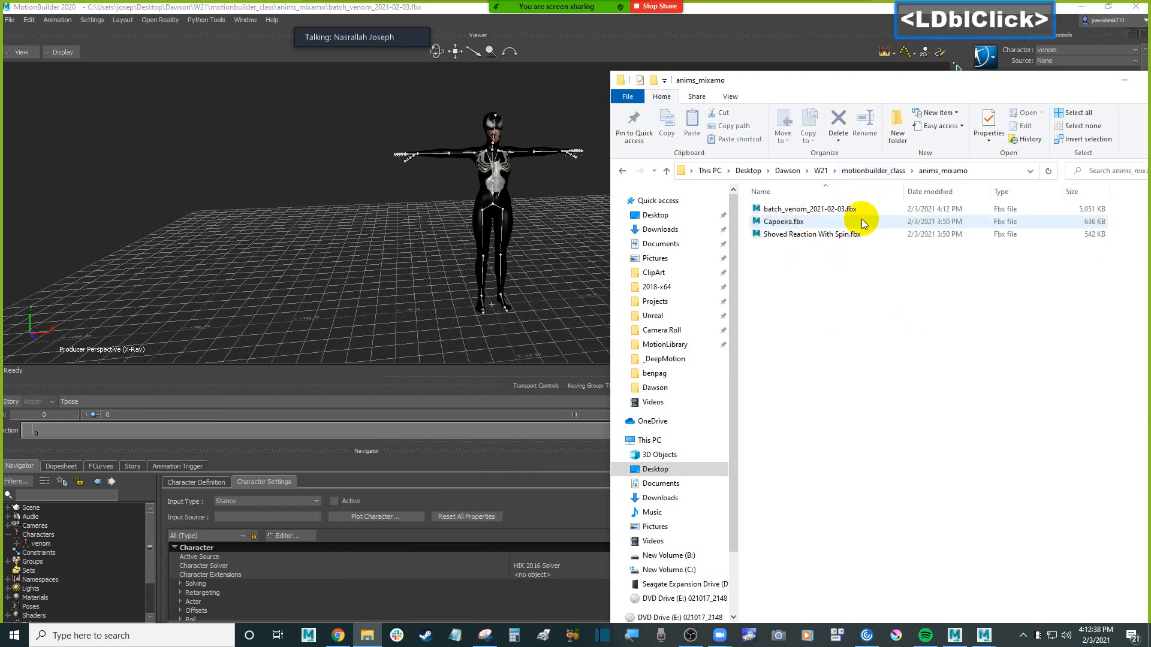
left_click(854, 289)
Bring Capoeira.fbx from the anims_mixamo folder into the venom scene as an FBX merge with its options shown
left_click(525, 228, "shift")
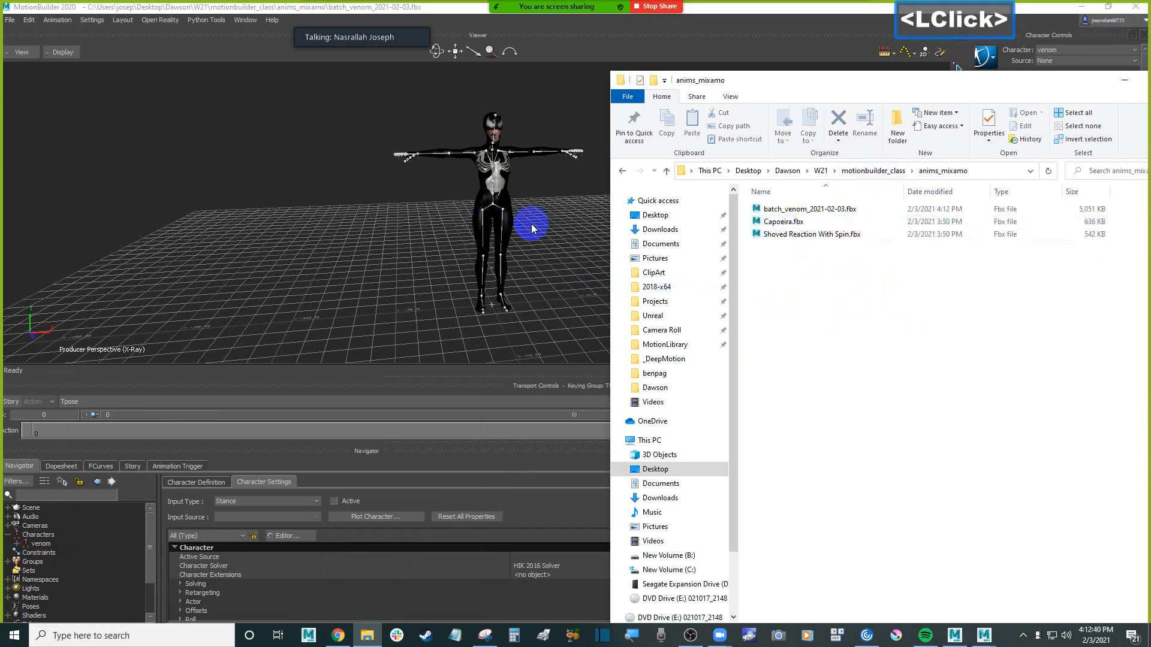
left_click(512, 221, "shift")
left_click_drag(511, 222, 637, 231, "shift")
key("alt+Tab")
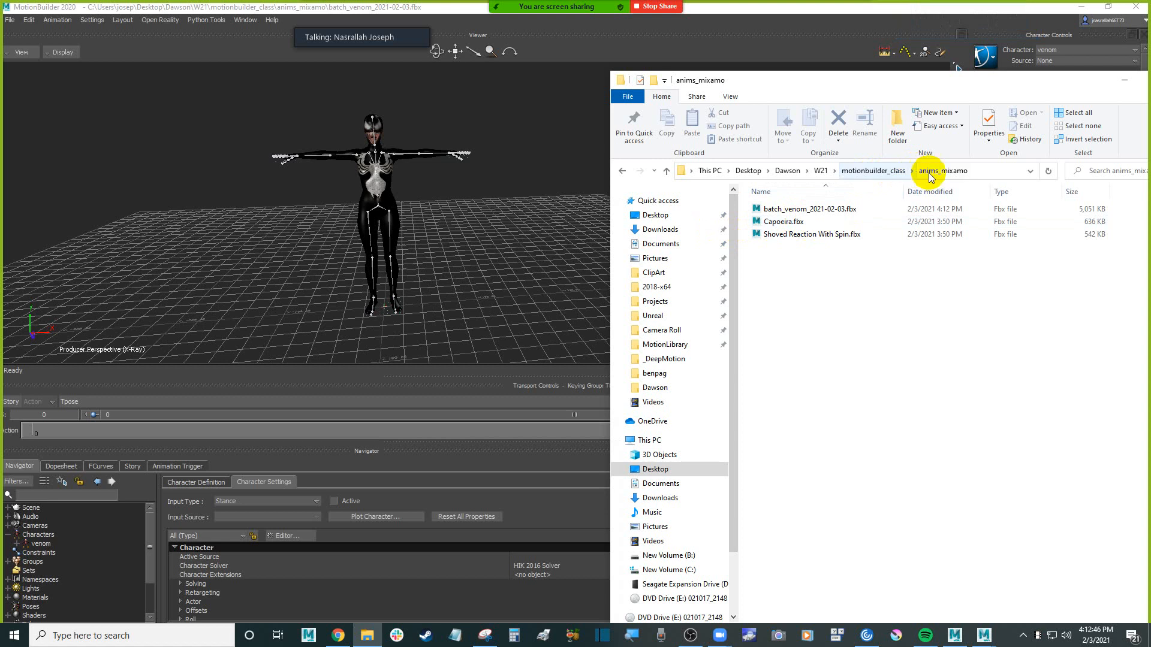
left_click(847, 208)
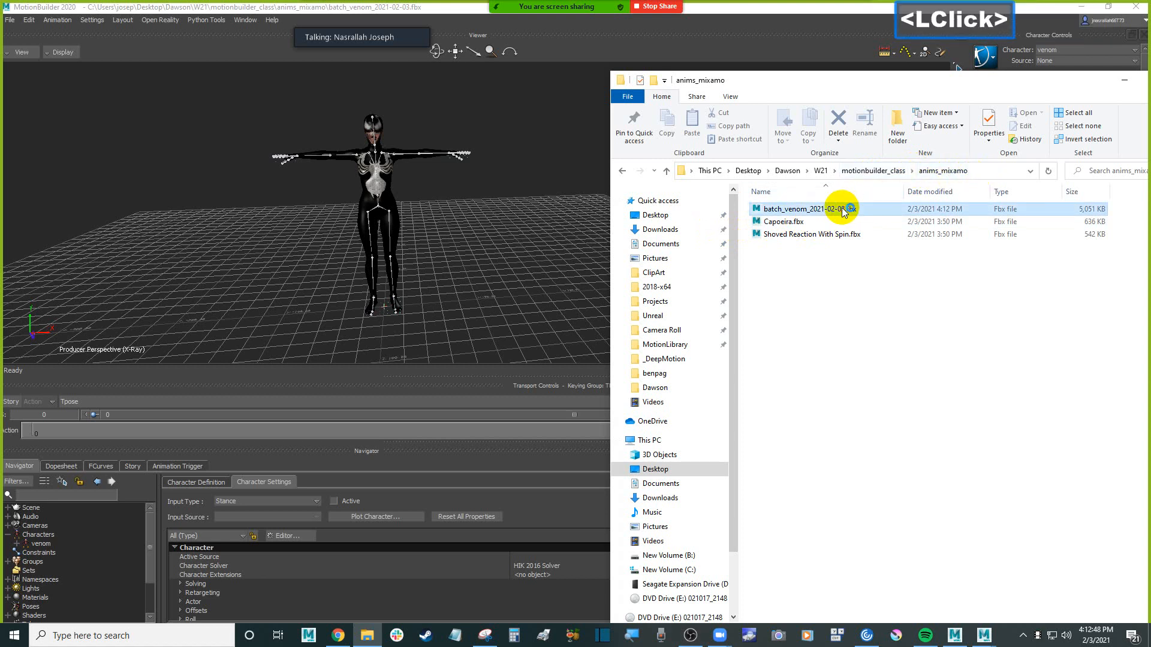
left_click(780, 222)
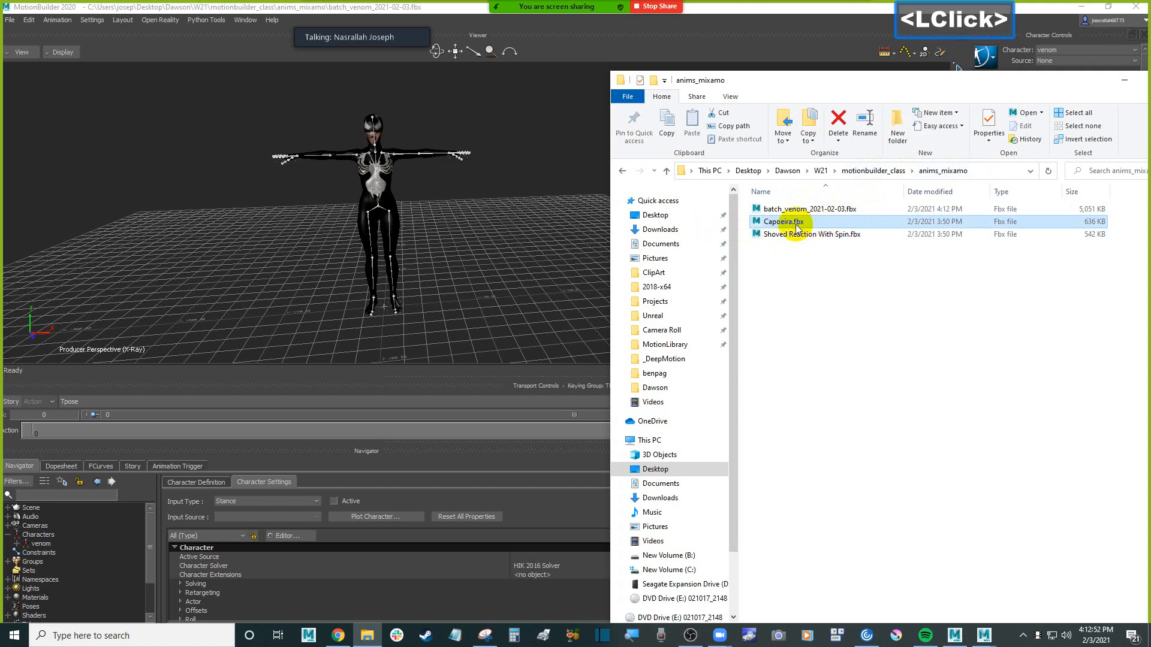
left_click_drag(792, 222, 254, 213)
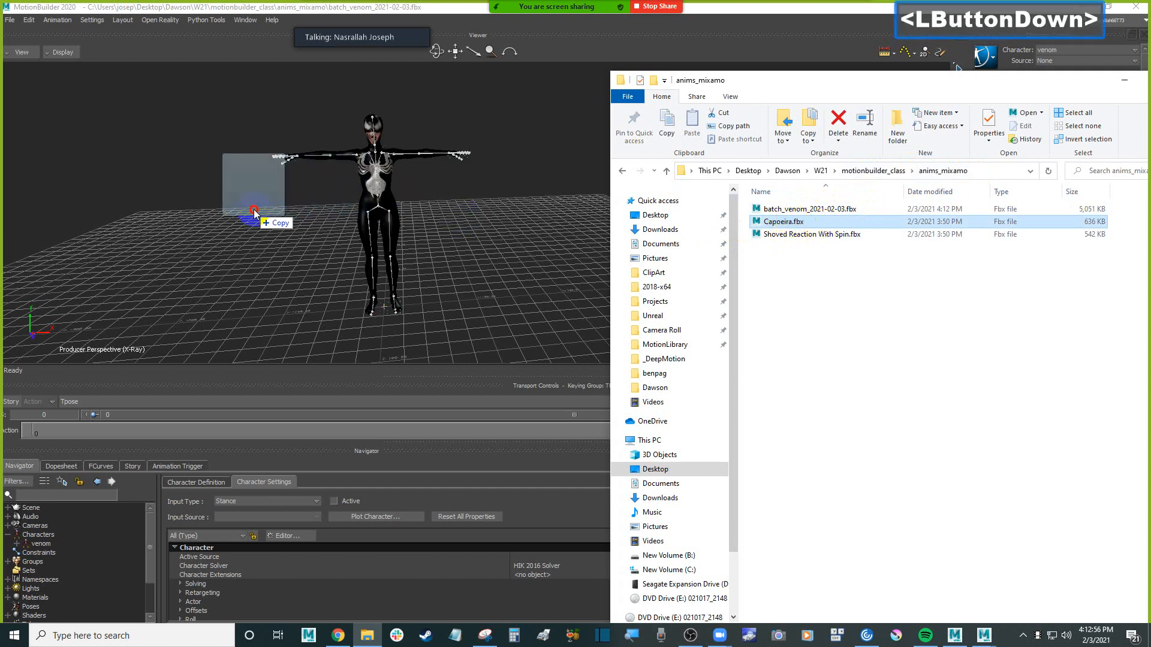
left_click_drag(255, 213, 253, 210)
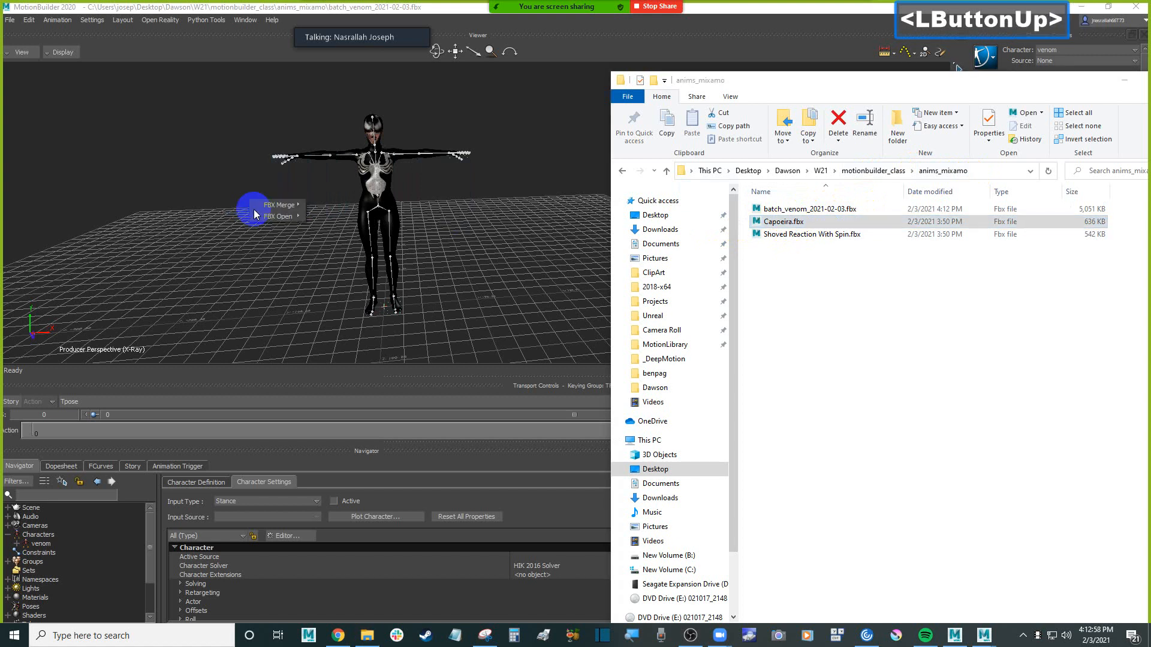
mouse_move(271, 210)
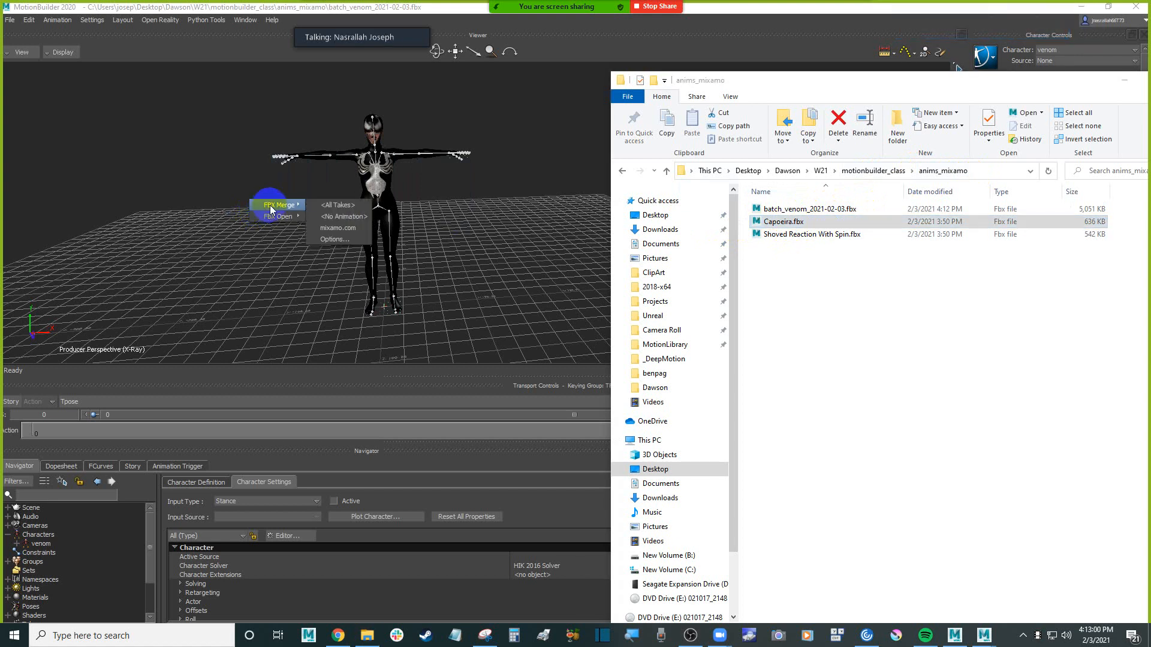
left_click(351, 239)
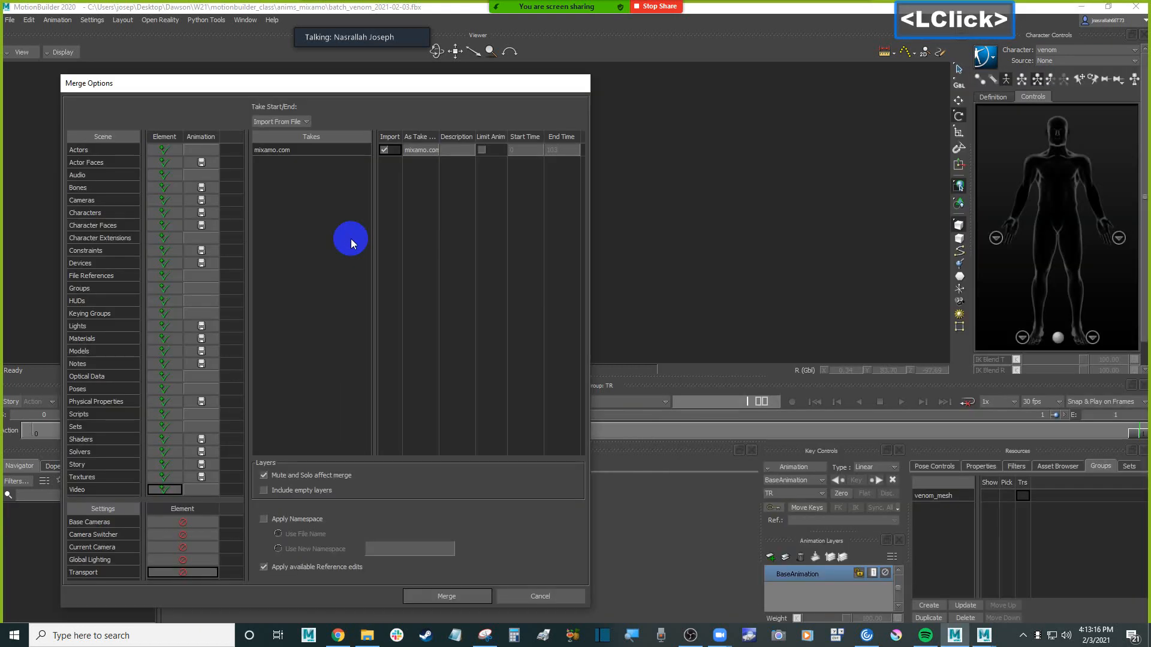
Merge the Capoeira mixamo.com take with all scene elements left on Append
left_click_drag(365, 87, 364, 62)
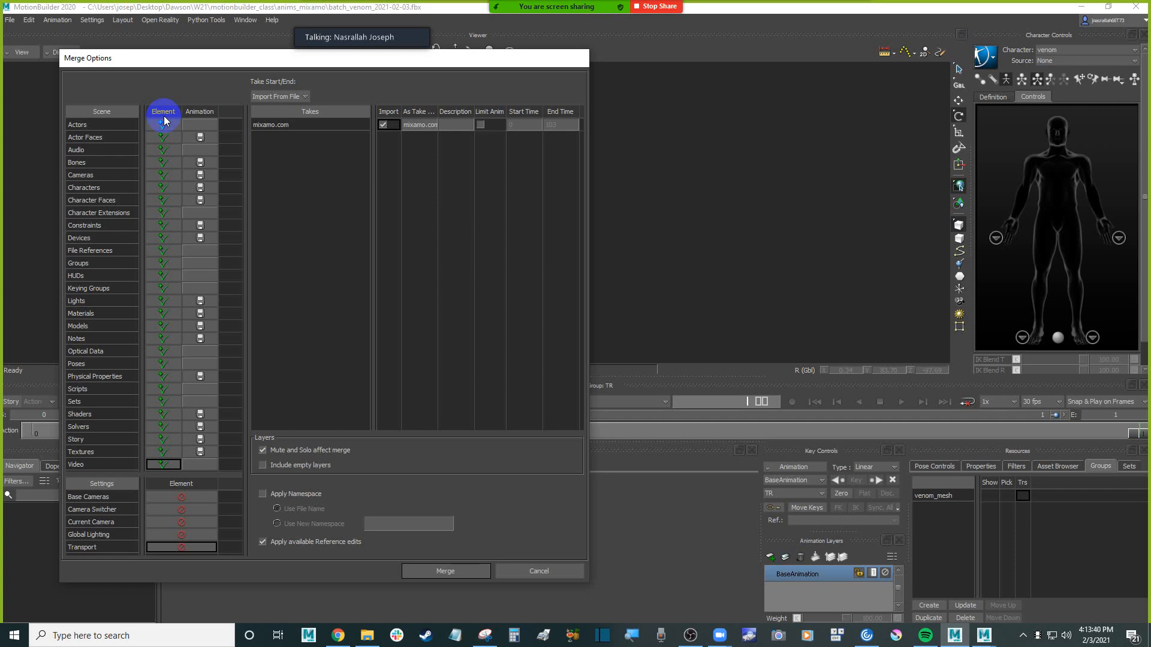
left_click_drag(192, 59, 662, 79)
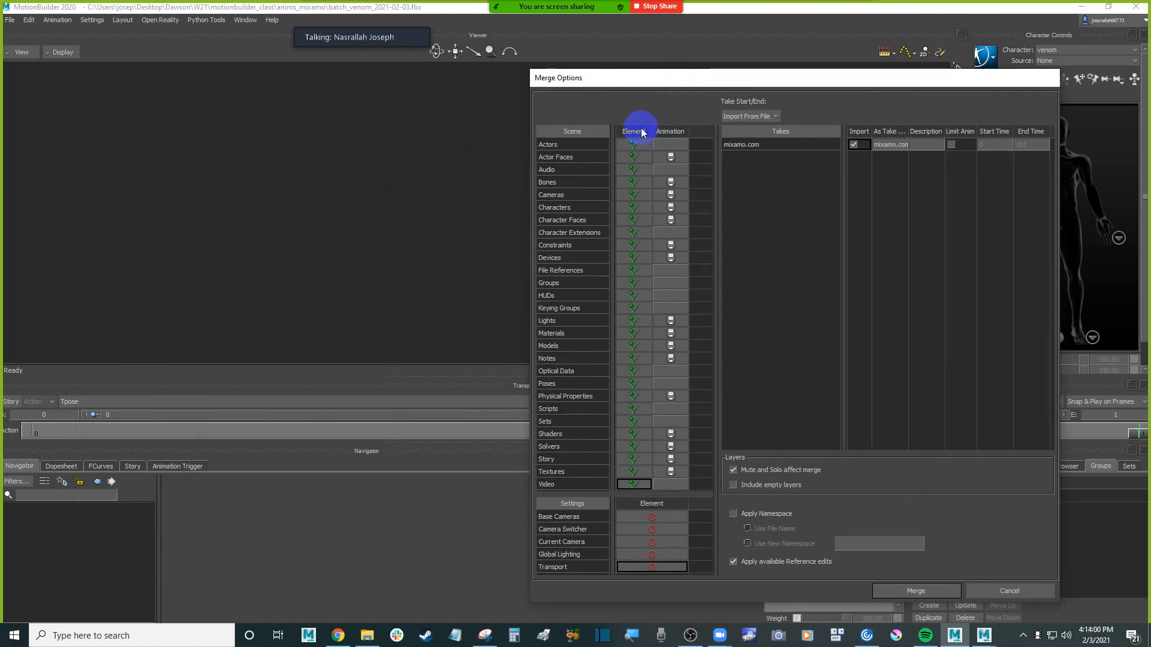
left_click_drag(662, 82, 543, 71)
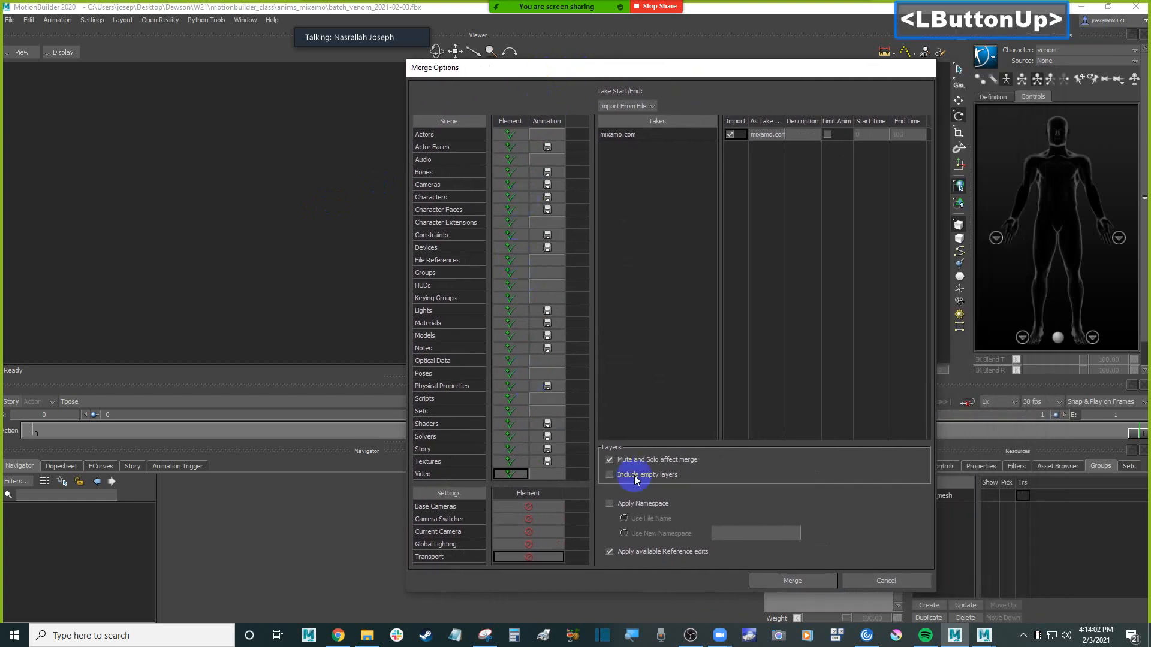
left_click(800, 580)
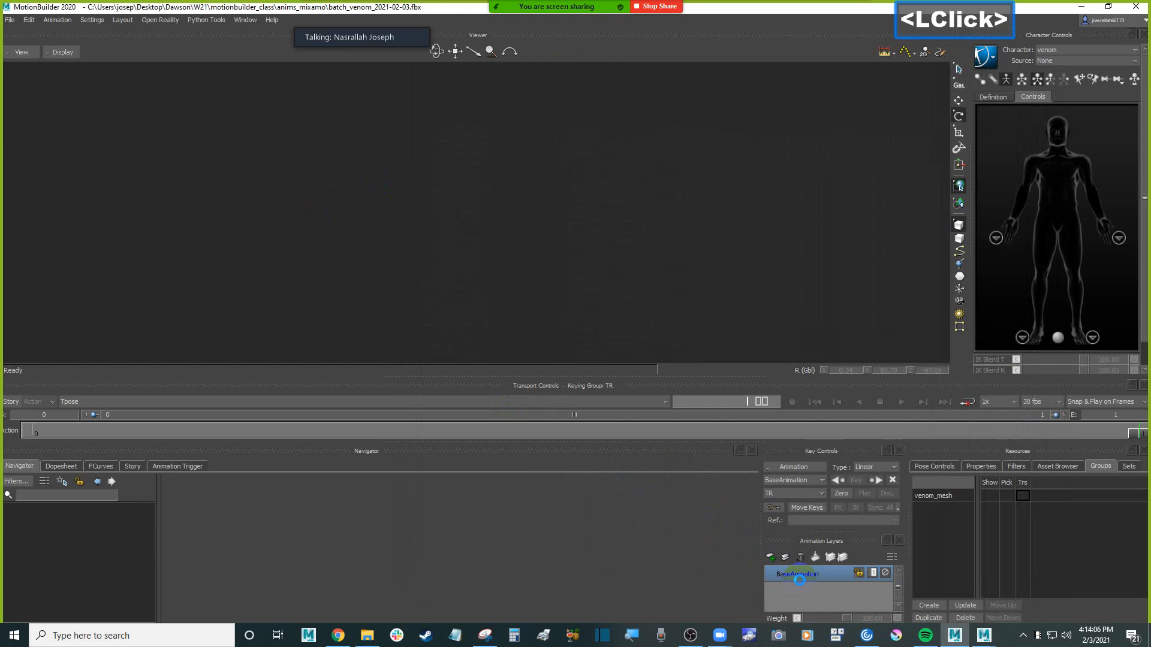
left_click(429, 248)
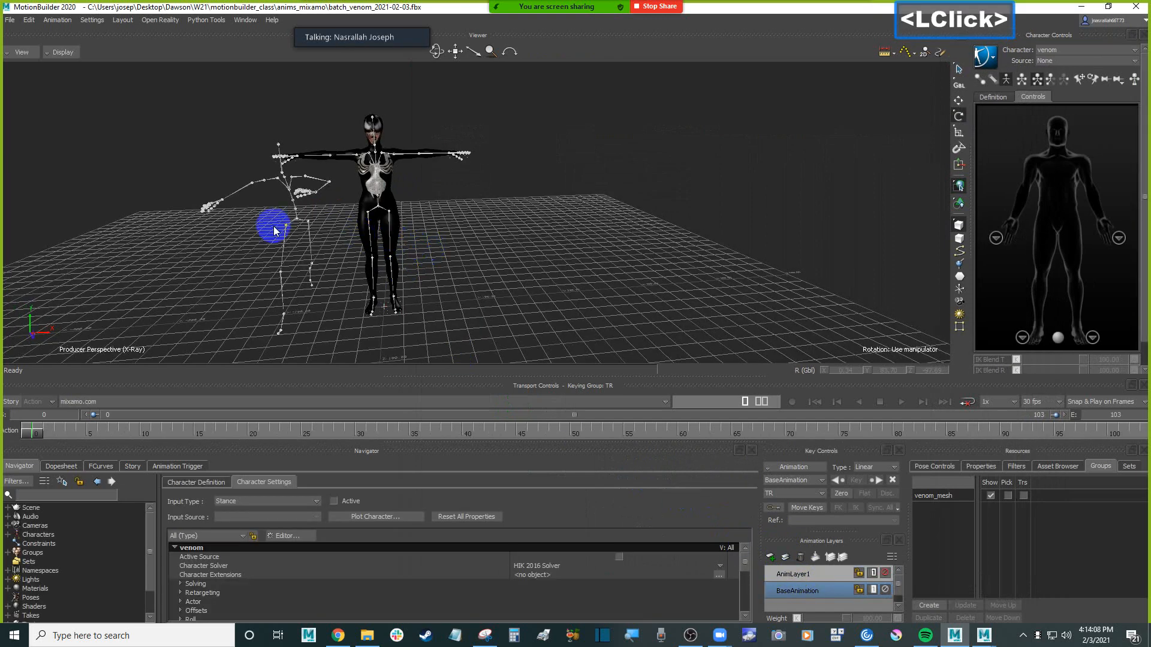
Play the merged Capoeira take on the imported skeleton beside the venom character and return to the first frame
left_click_drag(282, 226, 380, 229, "shift")
left_click(386, 220)
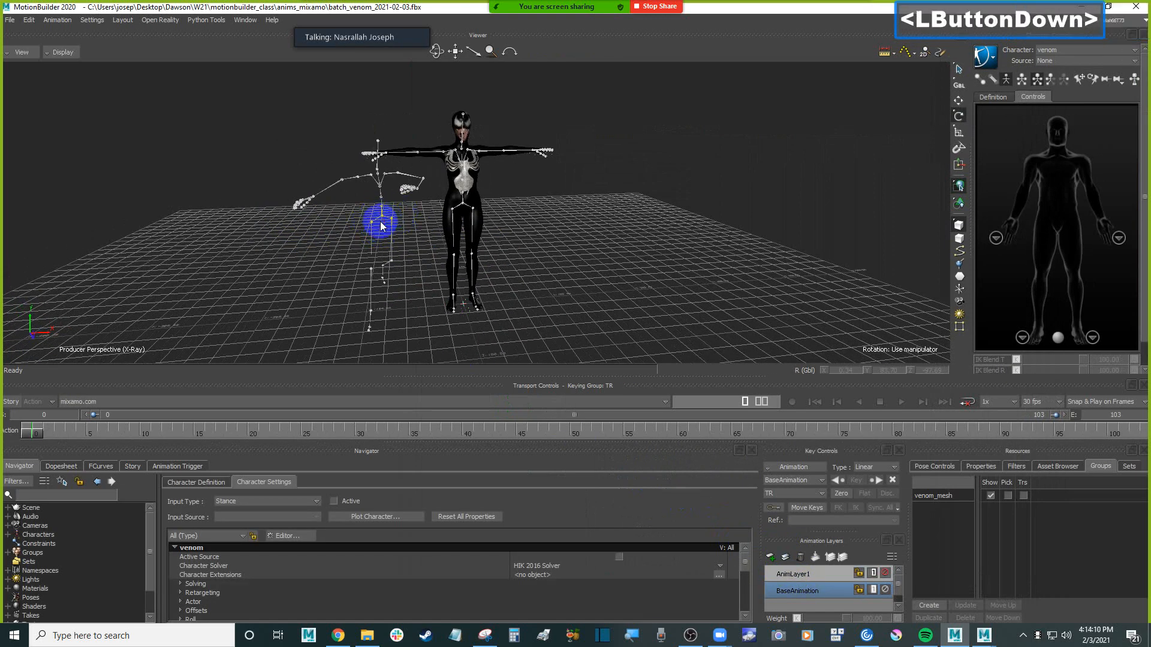
key("ctrl+space")
left_click_drag(635, 240, 648, 261, "ctrl")
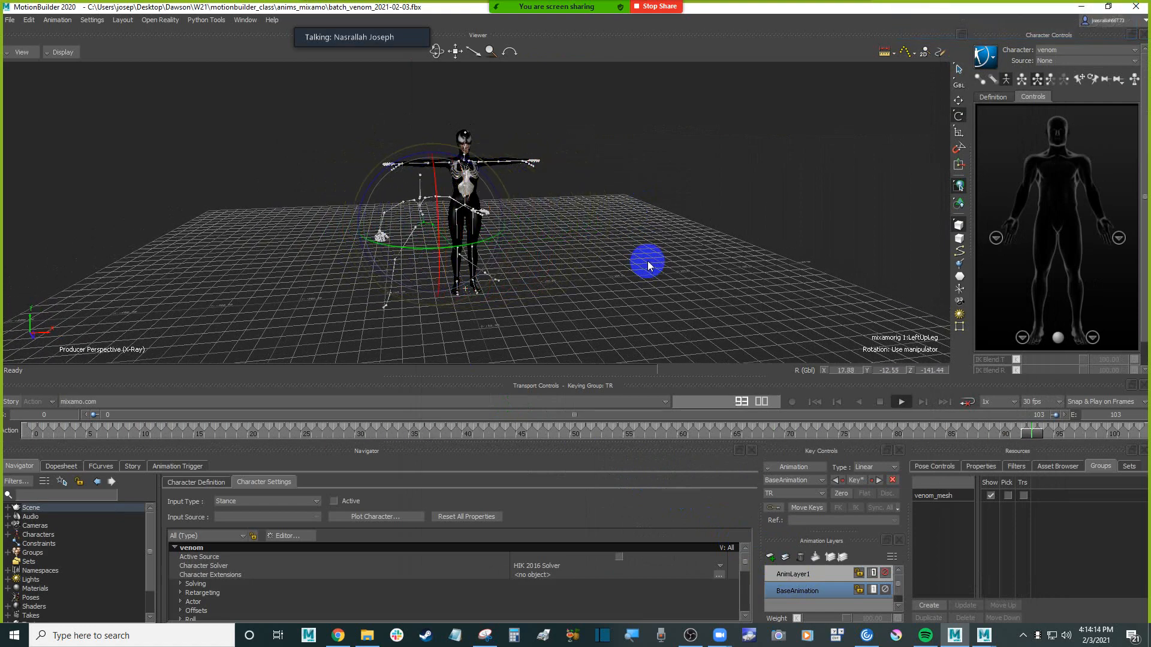
key("ctrl+Home")
left_click_drag(647, 260, 567, 177, "ctrl")
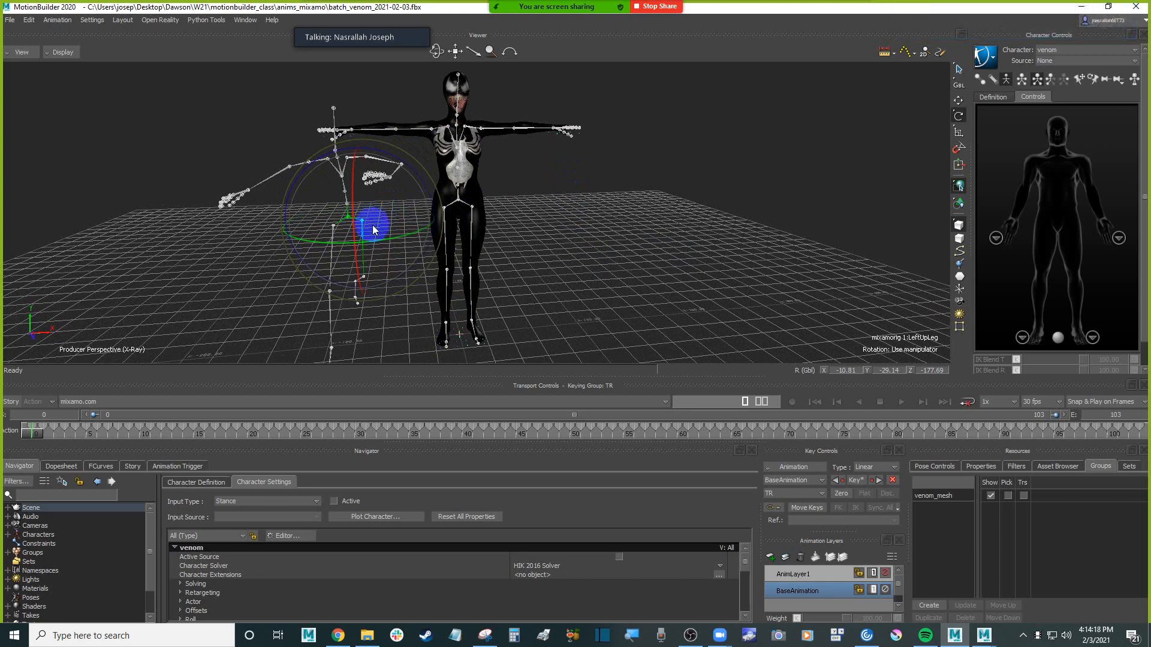
Undo the test rotation on the imported skeleton's left upper leg and examine its hand bones against the venom skeleton
left_click_drag(376, 219, 372, 213)
key("ctrl+z")
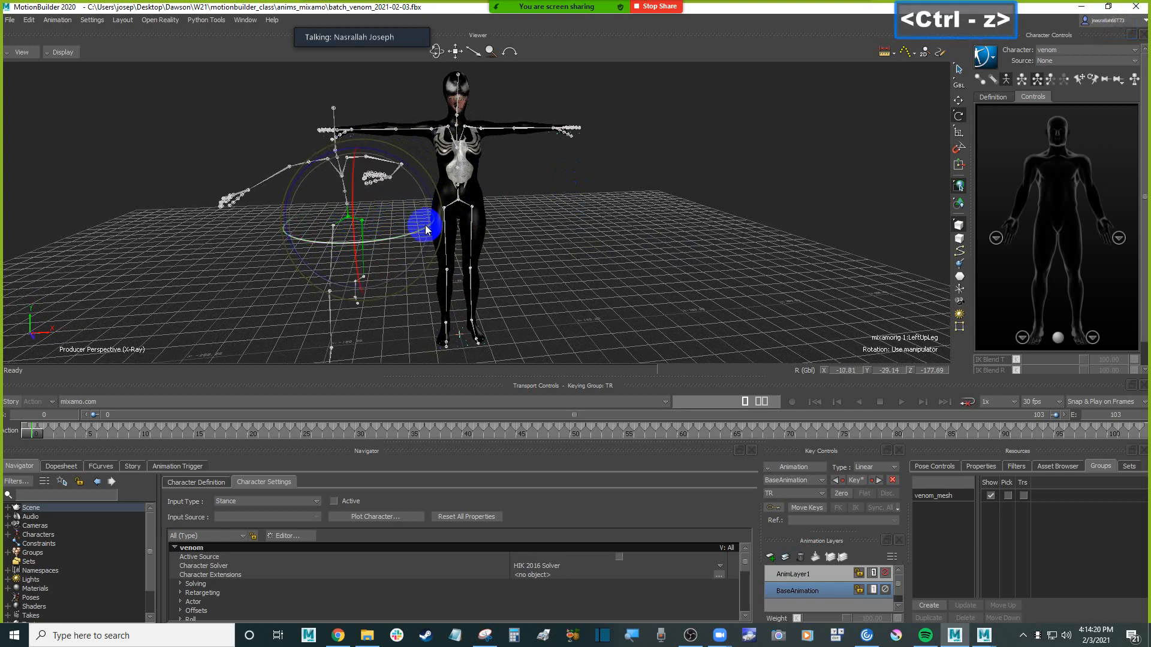
left_click(247, 162)
left_click_drag(248, 164, 263, 199)
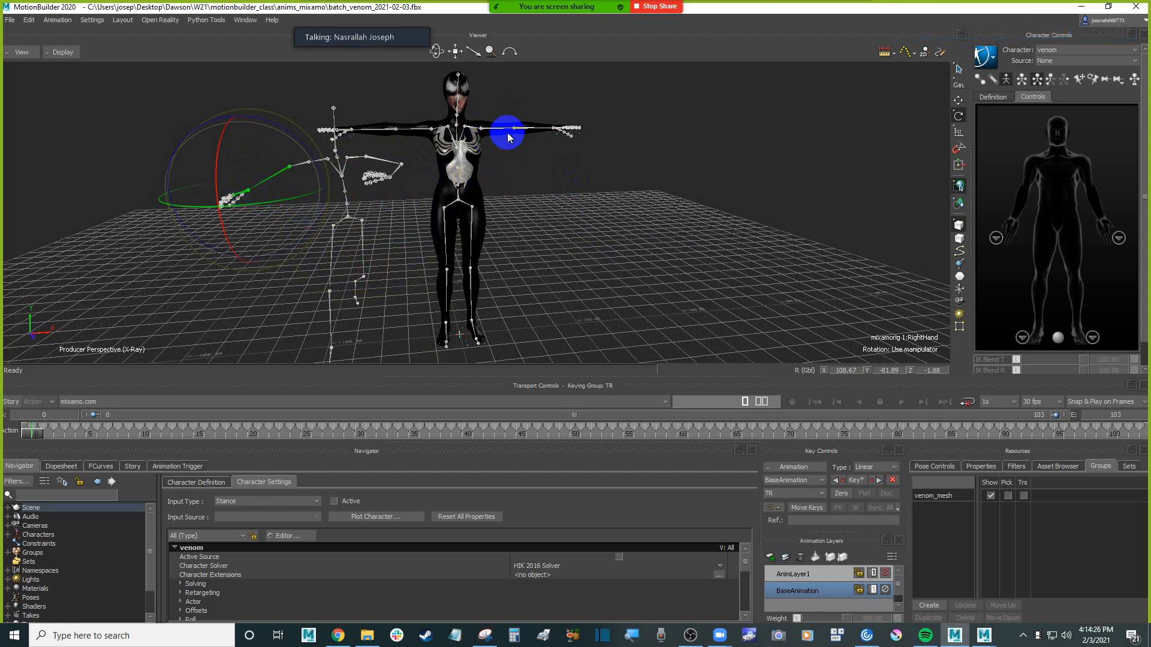
left_click(526, 144)
left_click(661, 220)
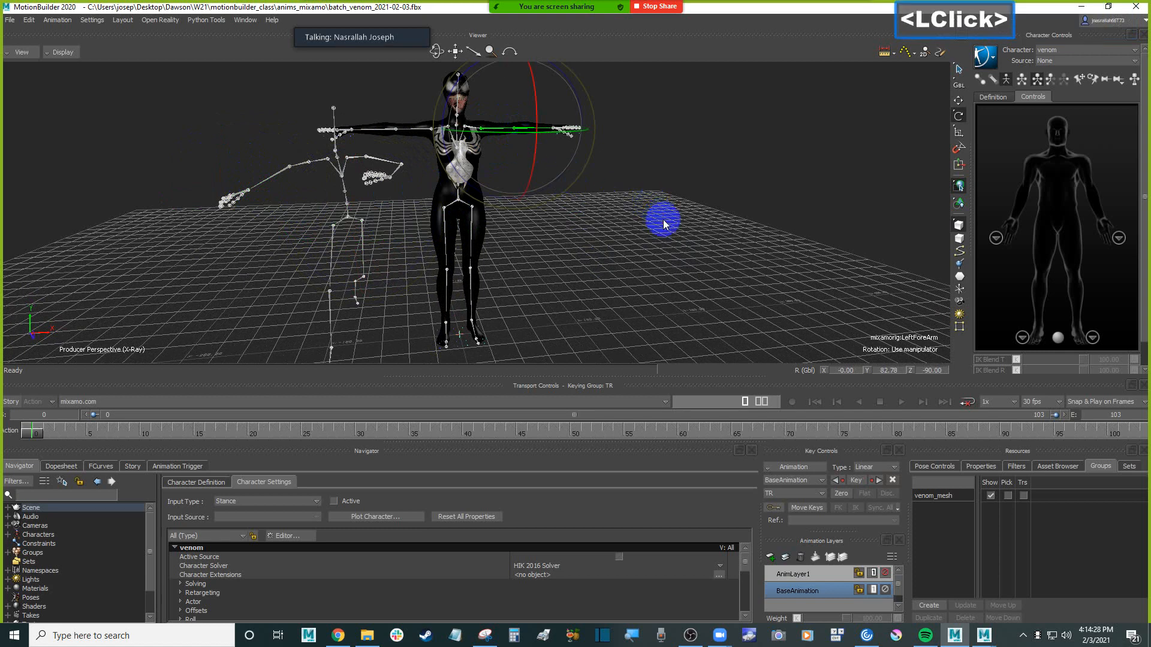
Reopen batch_venom_2021-02-03.fbx with the default open options, discarding the unsaved changes
left_click(9, 20)
left_click(115, 244)
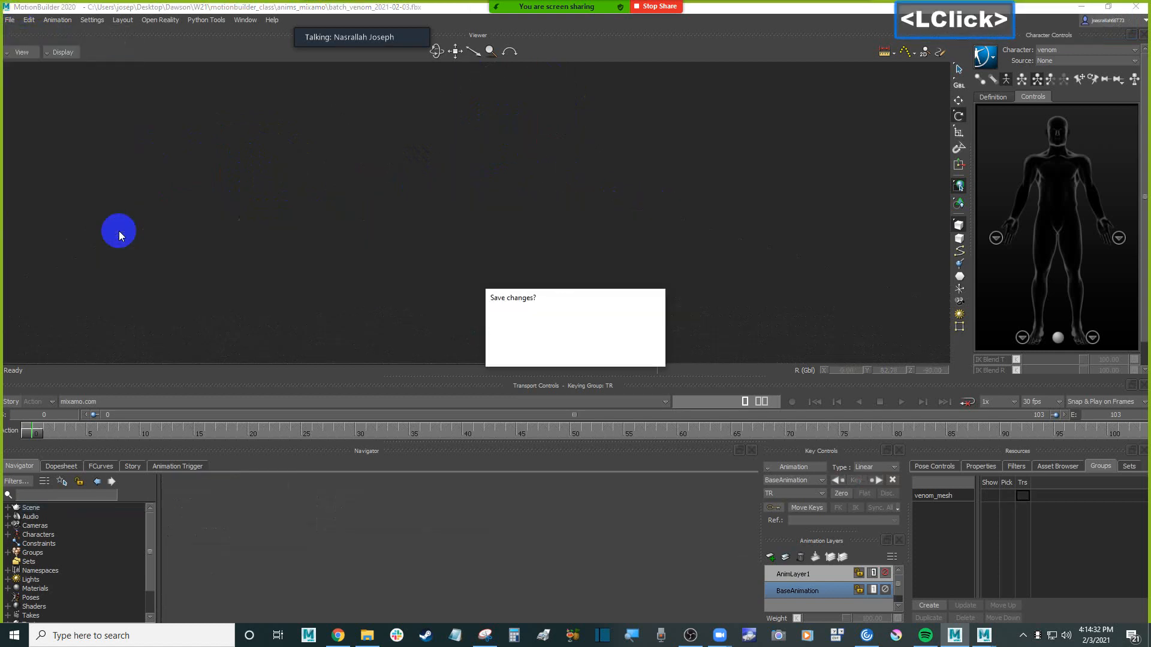
left_click(585, 352)
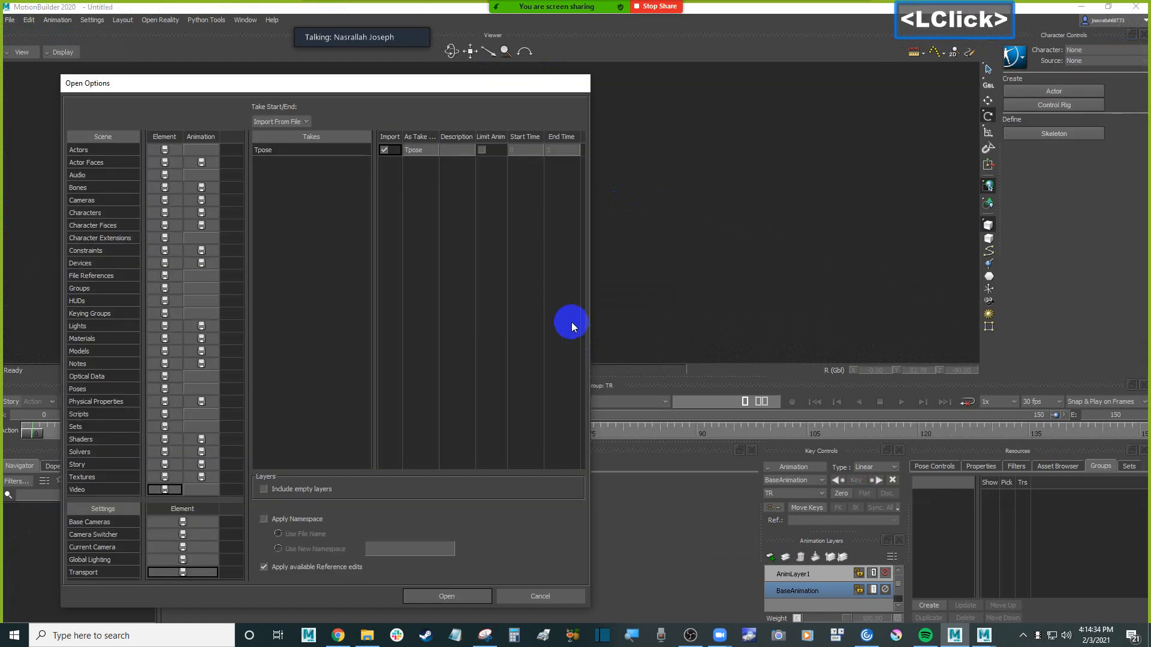
left_click(450, 594)
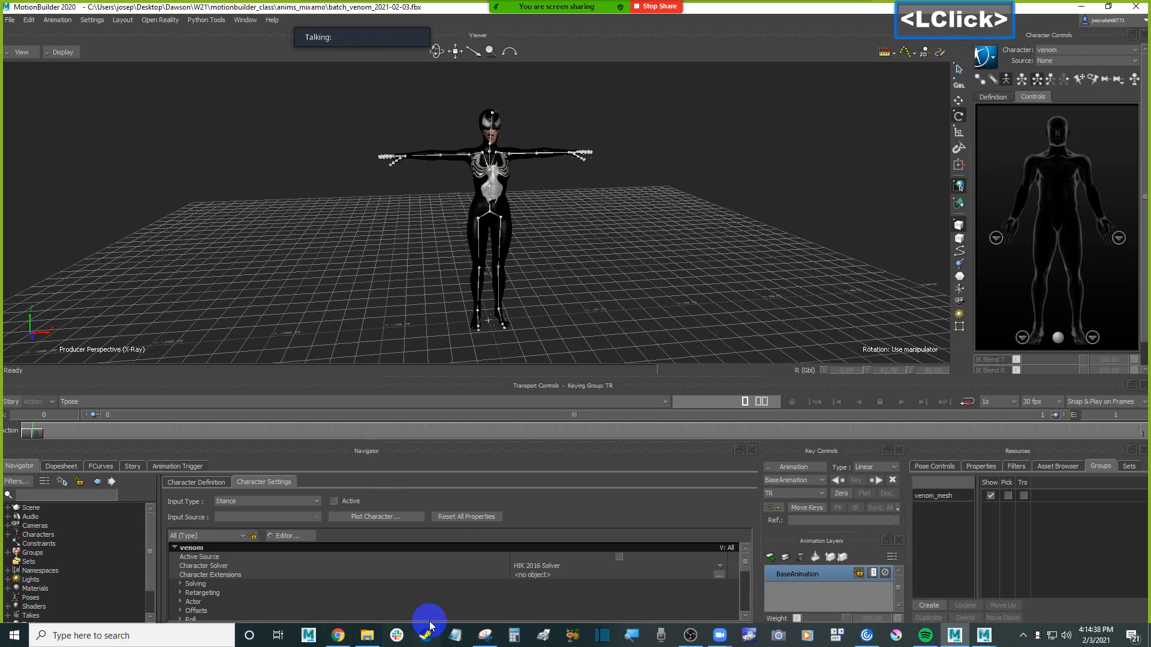
Bring Capoeira.fbx from File Explorer into the reopened scene as an FBX merge with its options shown
left_click(367, 636)
left_click(791, 237)
left_click_drag(796, 241, 279, 186)
mouse_move(333, 184)
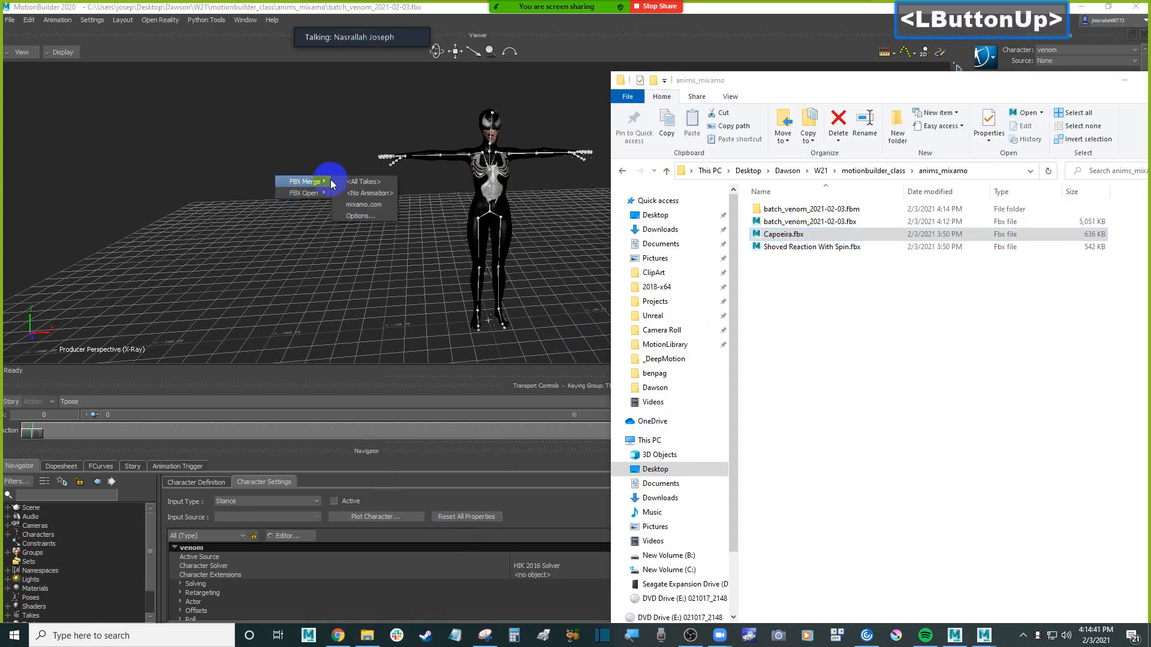
left_click(372, 216)
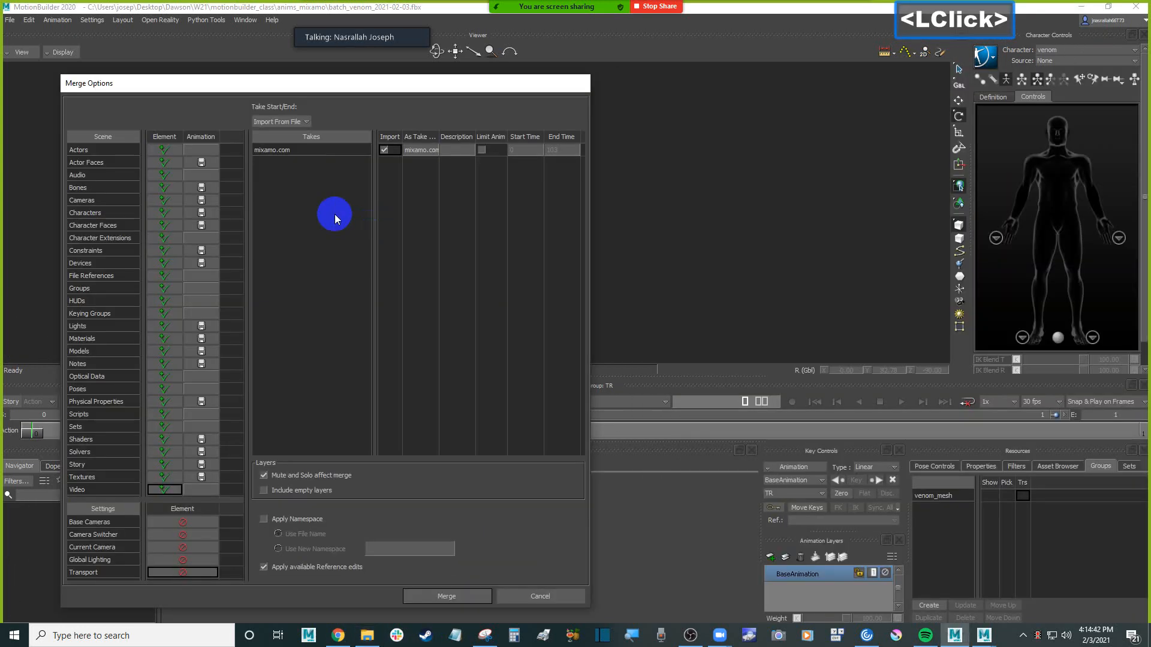
Set every scene element in the merge options to Merge instead of Append
right_click(159, 140)
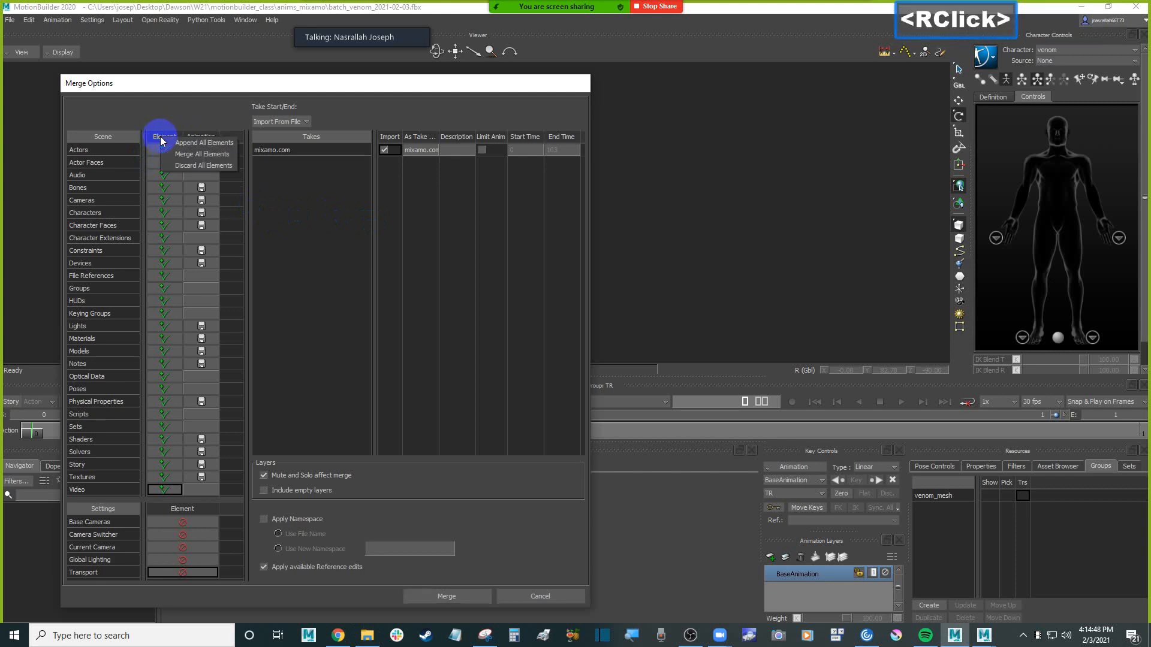
left_click(202, 154)
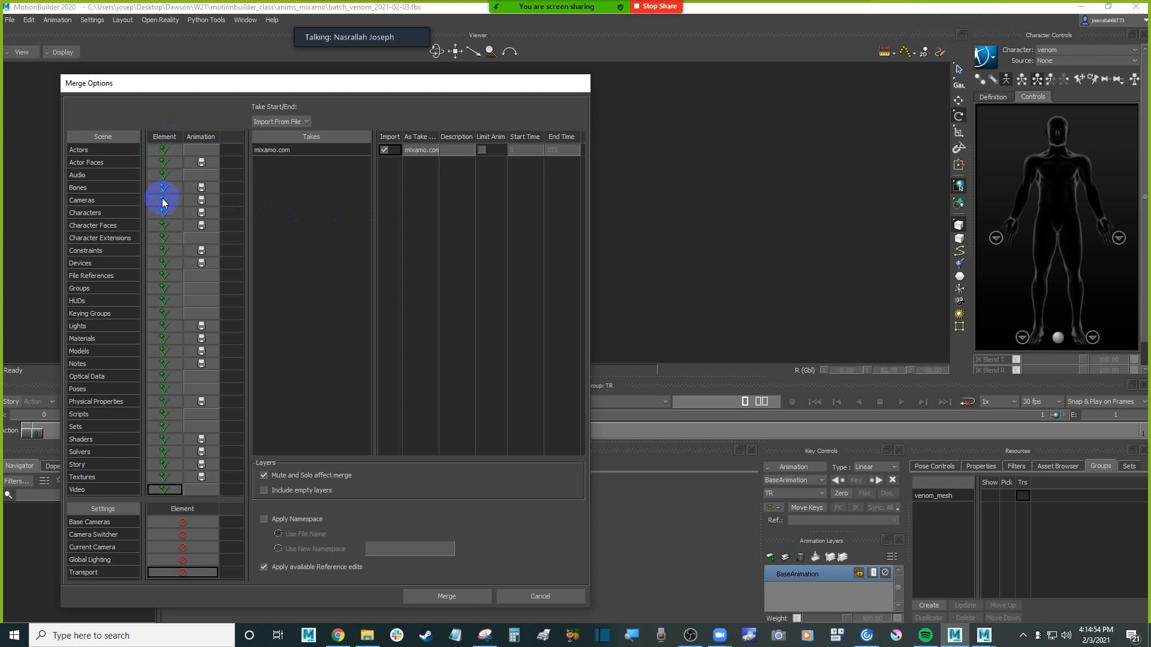
right_click(169, 137)
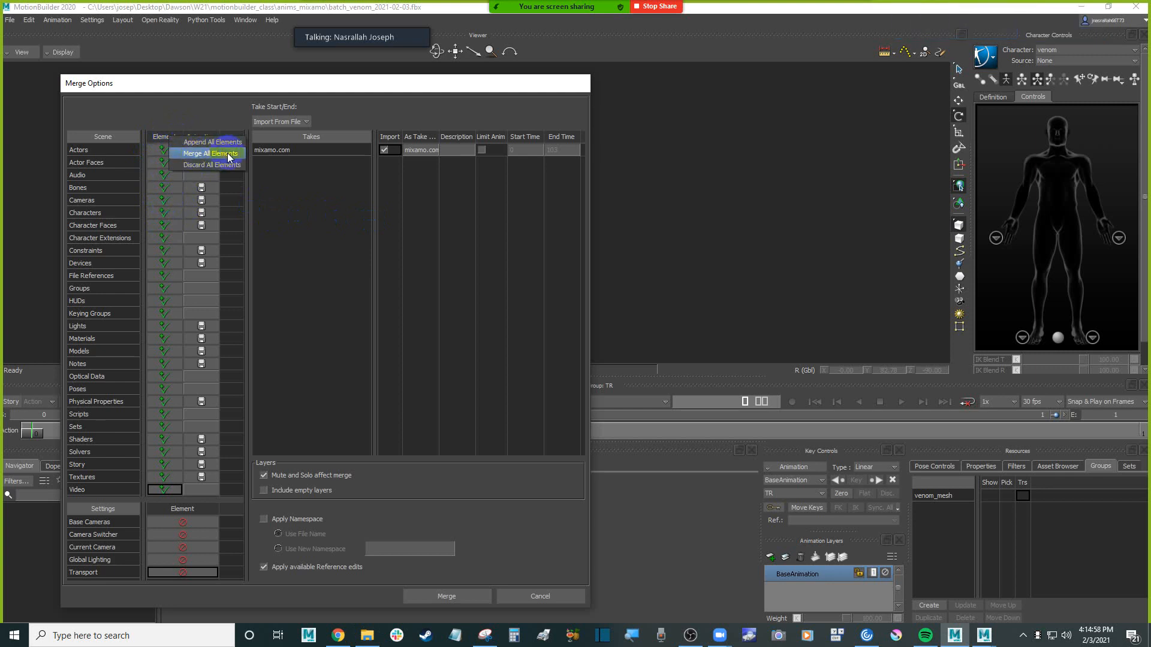
left_click(229, 157)
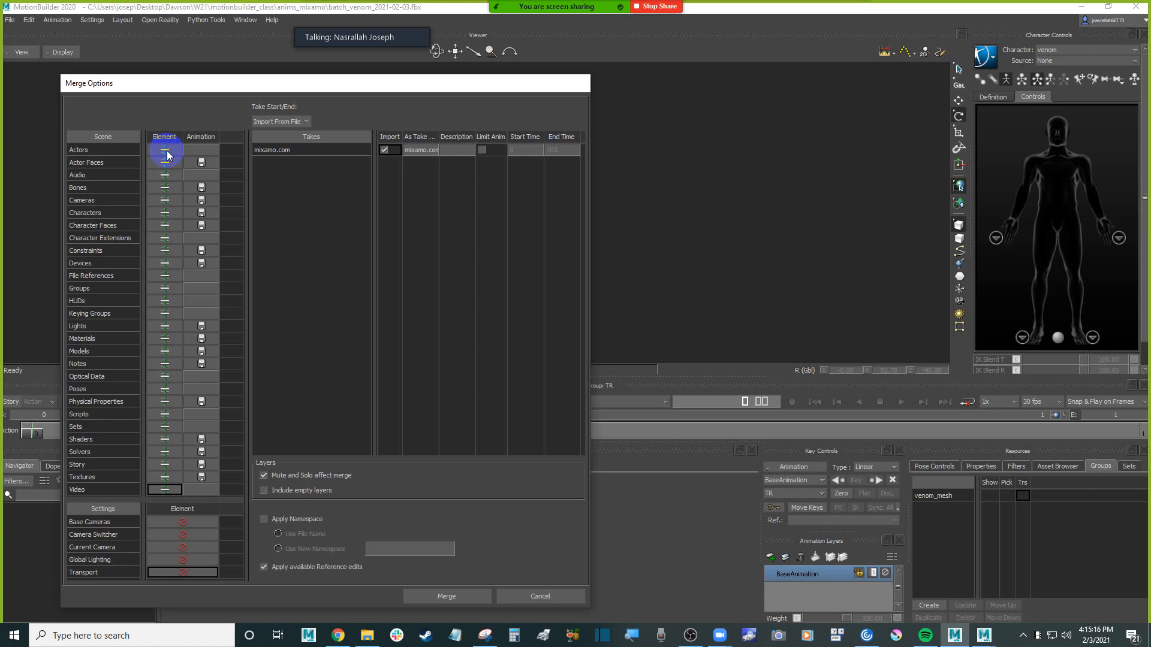
Widen the take name column to check the mixamo.com take, and merge the Capoeira animation onto the venom skeleton
left_click_drag(185, 79, 470, 62)
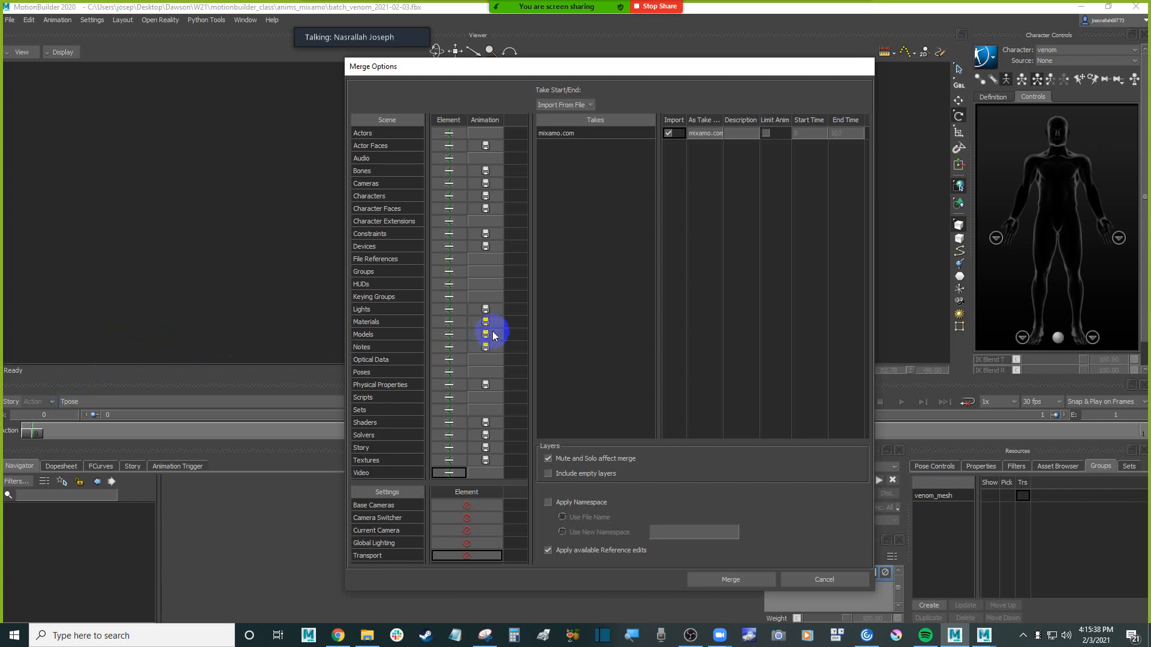
left_click_drag(631, 68, 581, 65)
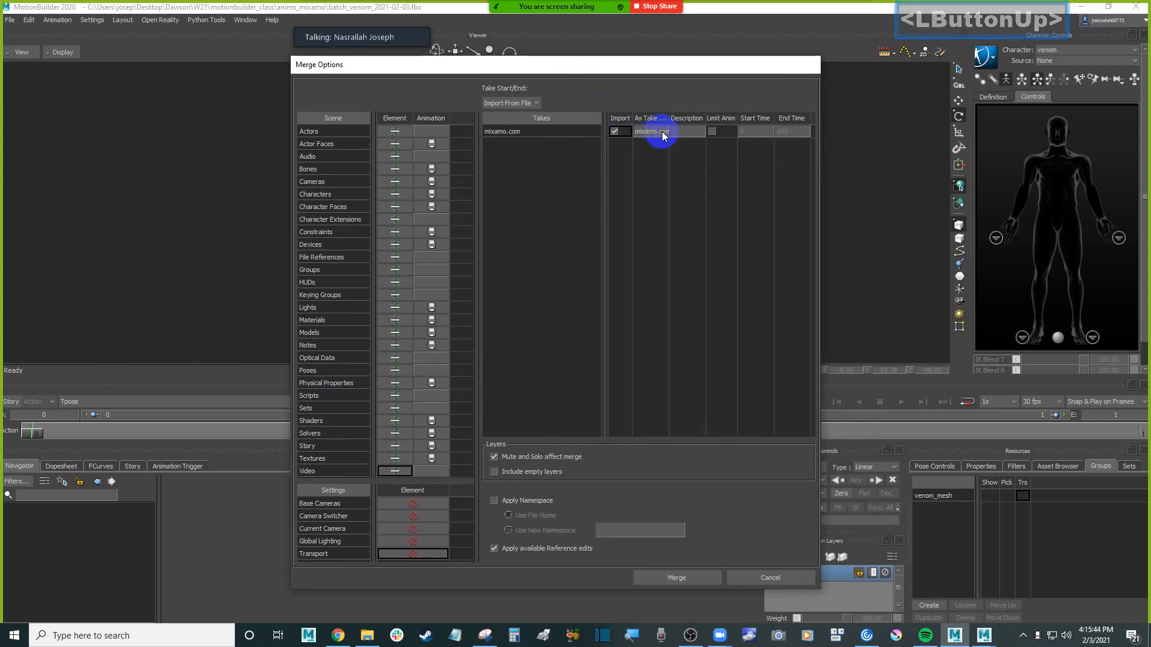
left_click_drag(669, 118, 728, 117)
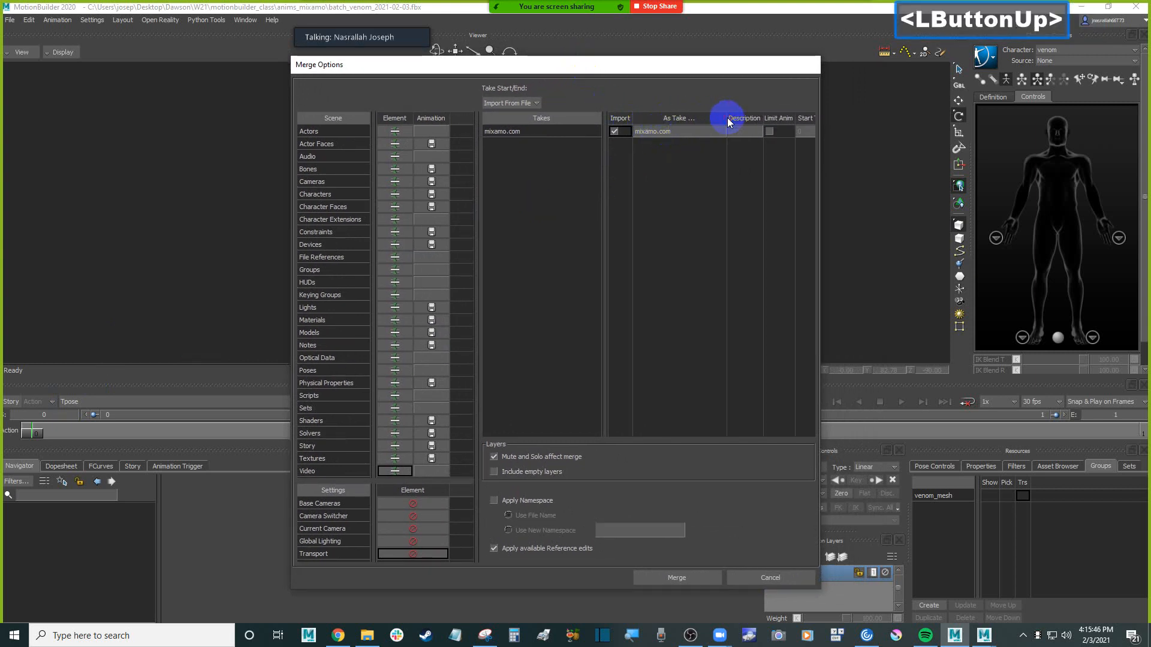
left_click(698, 578)
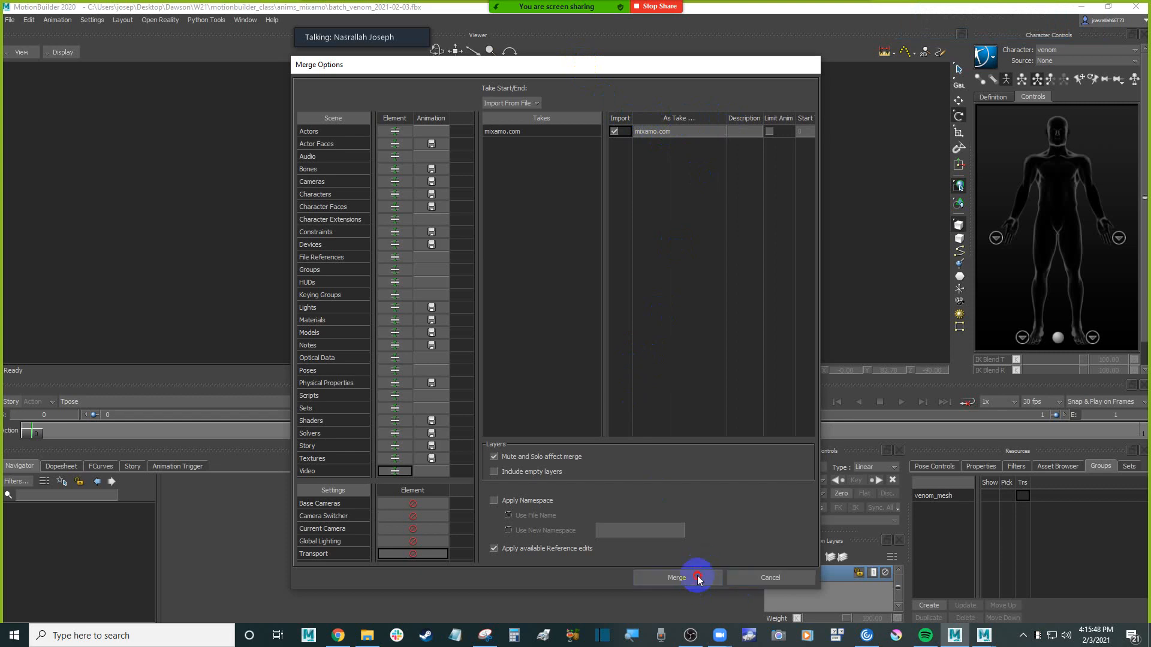
left_click(557, 334)
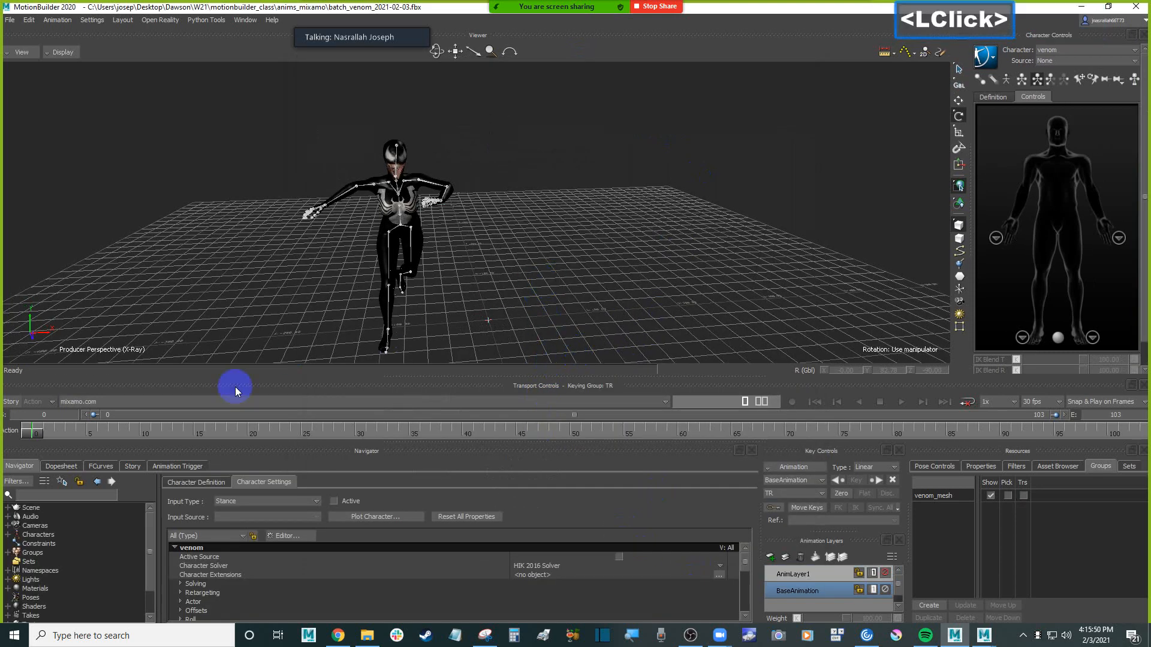
Compare the Tpose and mixamo.com takes, play the mixamo.com take on the venom character, and return to its start
left_click(121, 400)
left_click(91, 412)
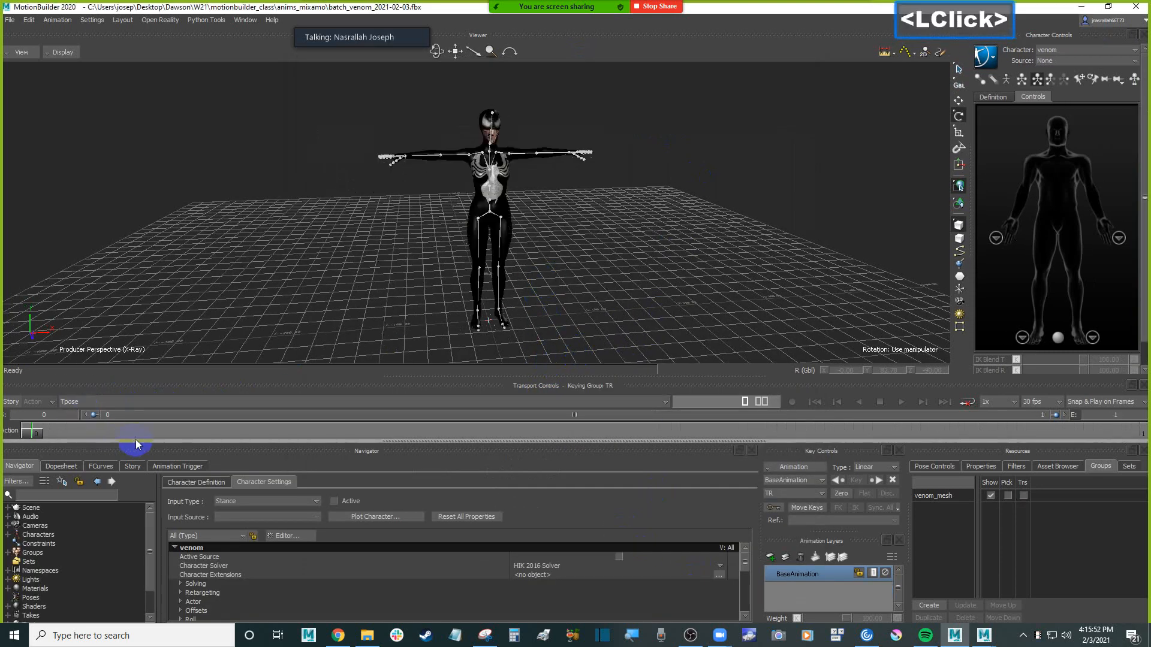
left_click(103, 400)
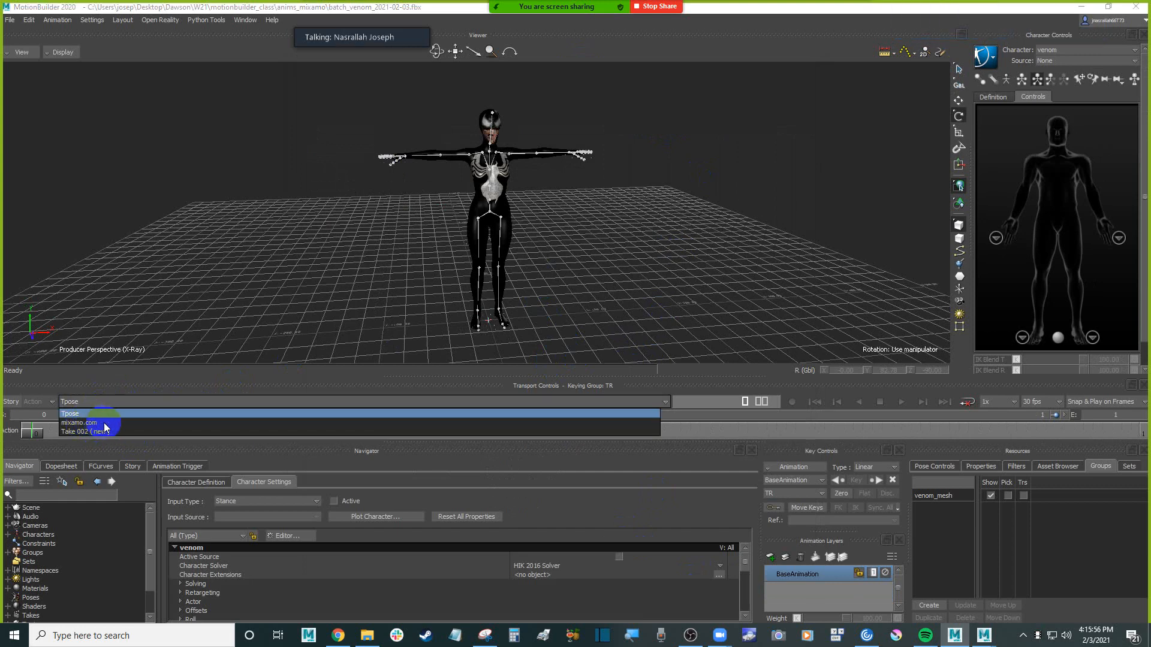
left_click(96, 423)
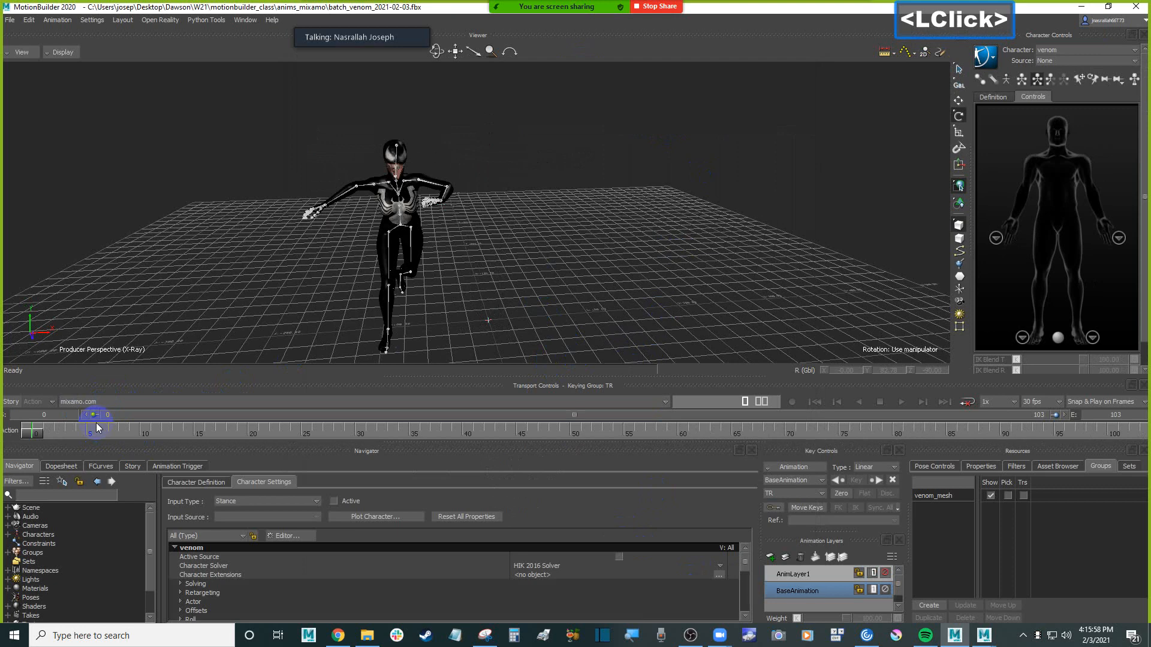
left_click(901, 402)
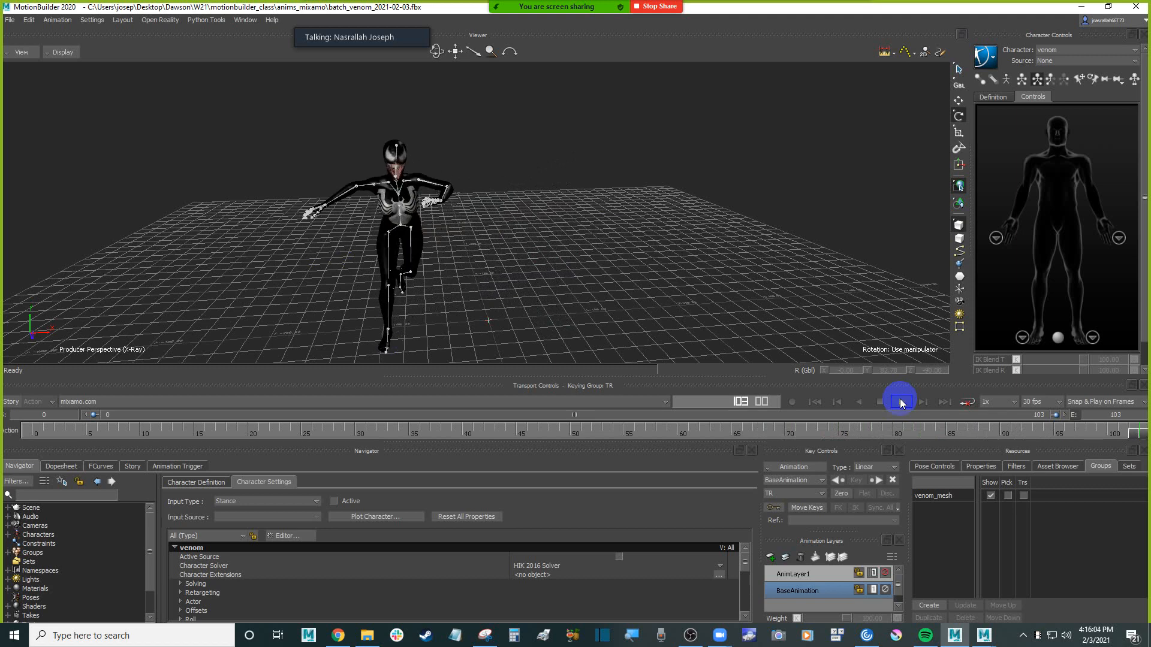
left_click(816, 402)
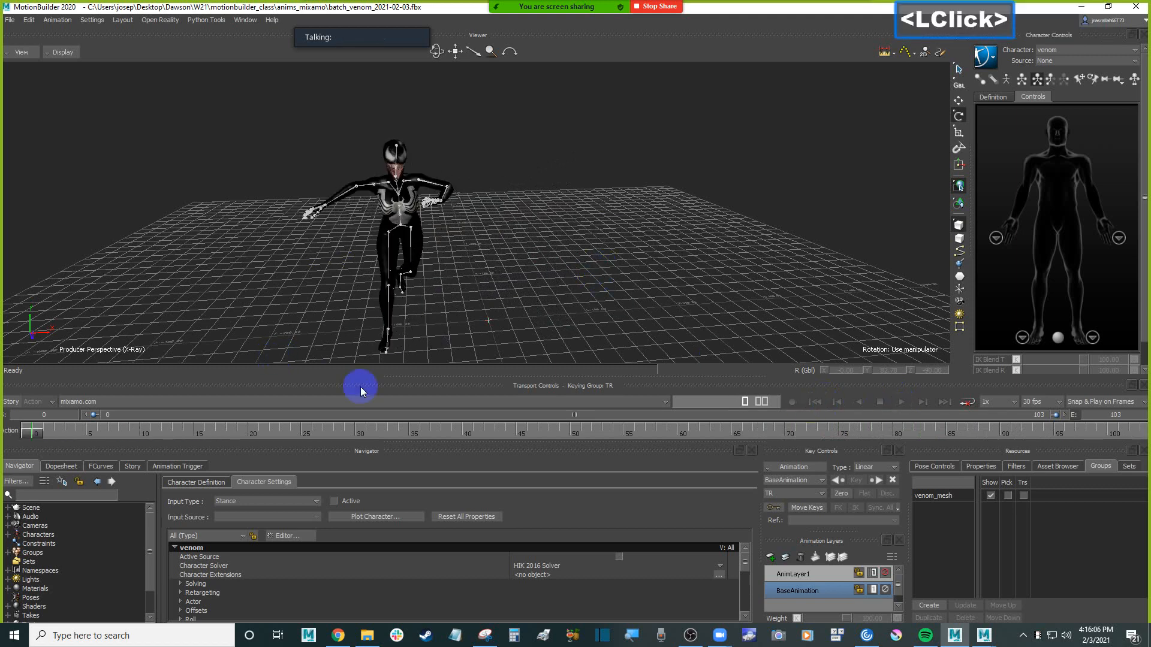
Bring Shoved Reaction With Spin.fbx from File Explorer in as an FBX merge with its options shown, and widen the take name column
left_click(830, 248)
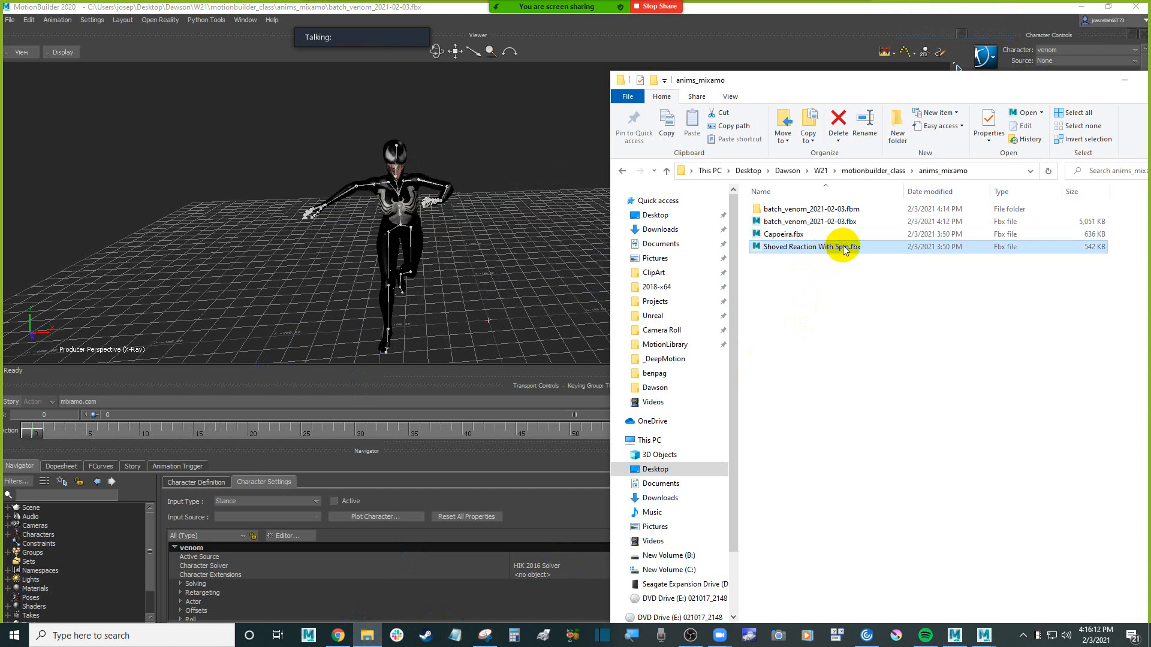
left_click_drag(845, 249, 237, 220)
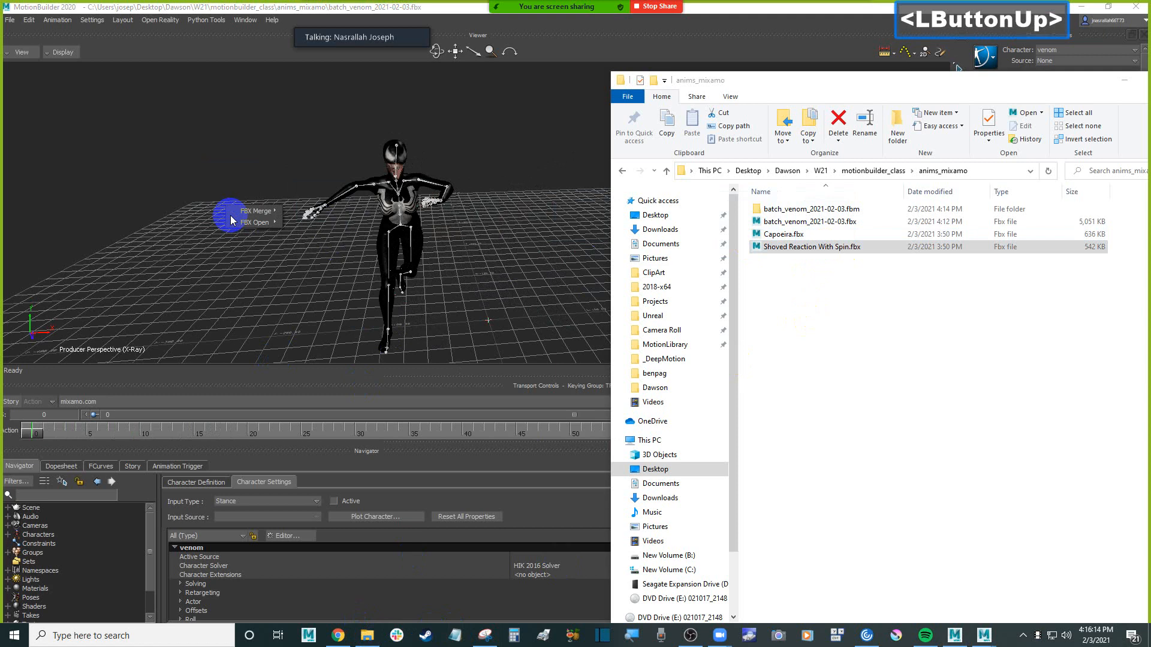
mouse_move(258, 211)
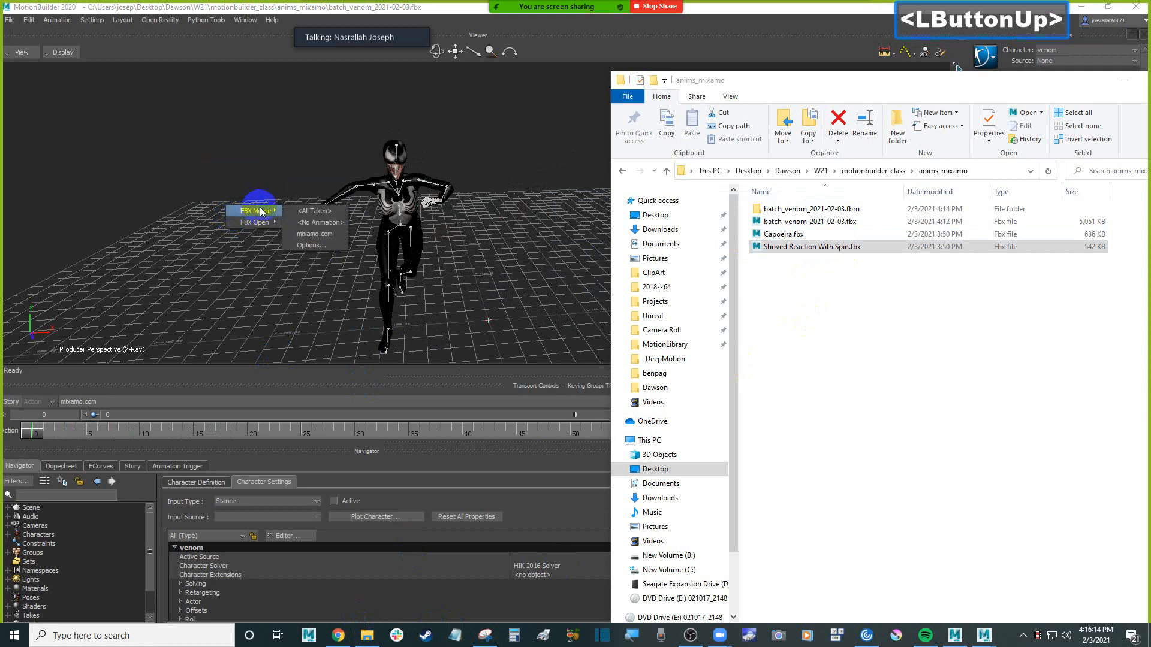
left_click(337, 245)
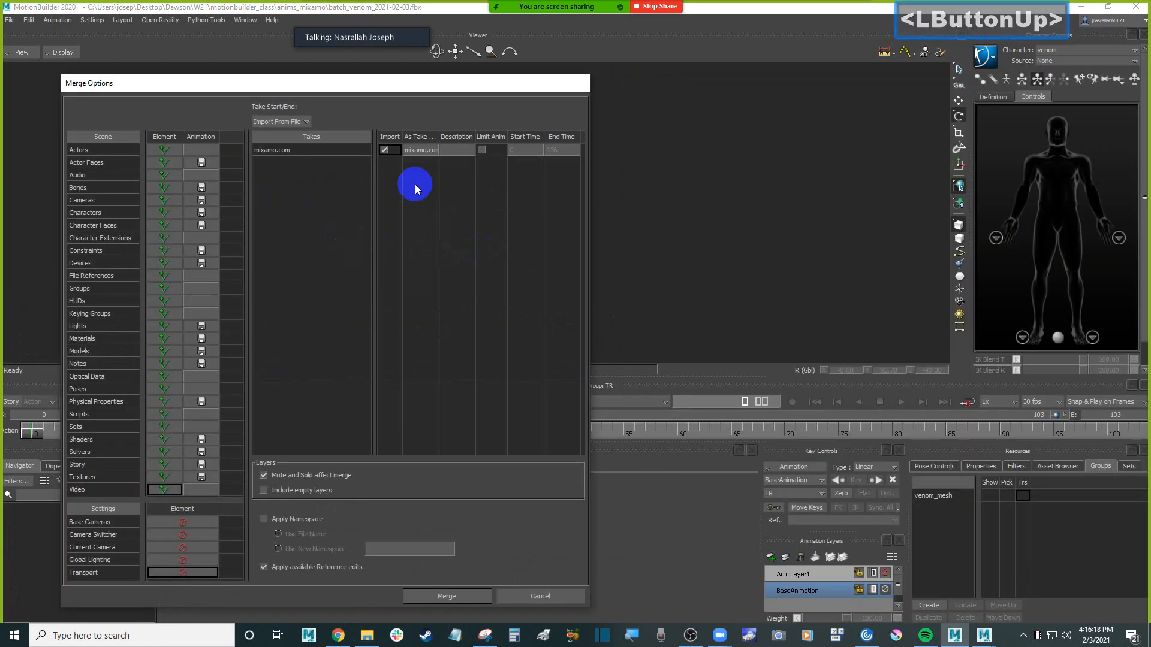
left_click_drag(441, 141, 484, 140)
left_click_drag(419, 83, 645, 84)
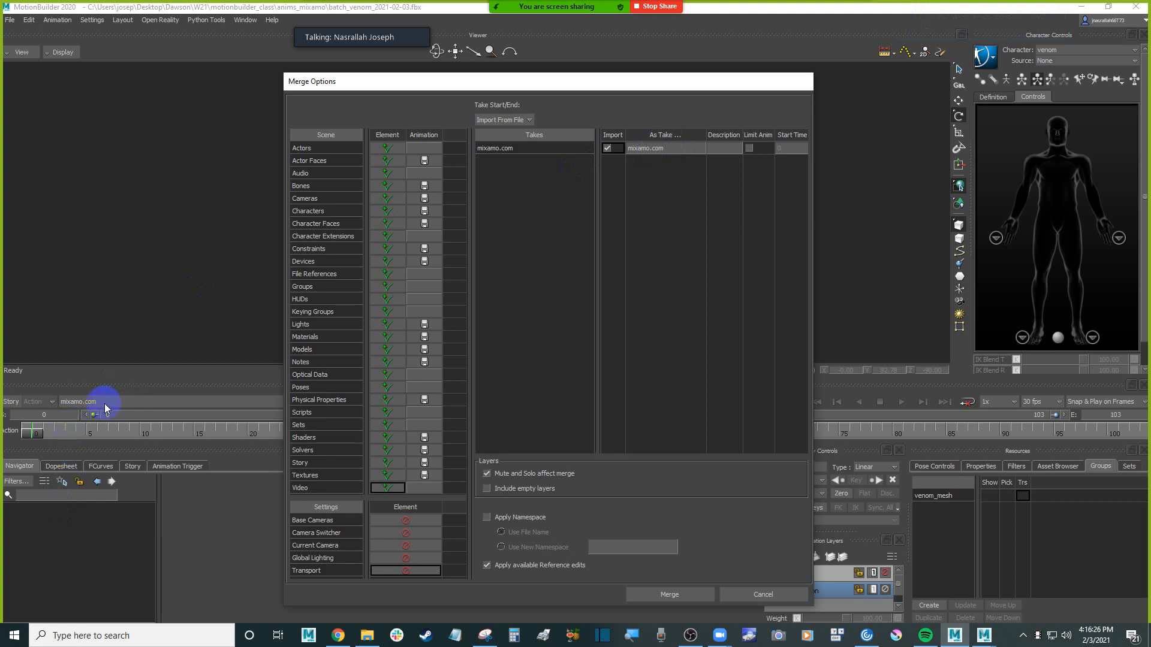
Rename the incoming mixamo.com take as shoved in the merge options, checking the source file's name in File Explorer
double_click(673, 148)
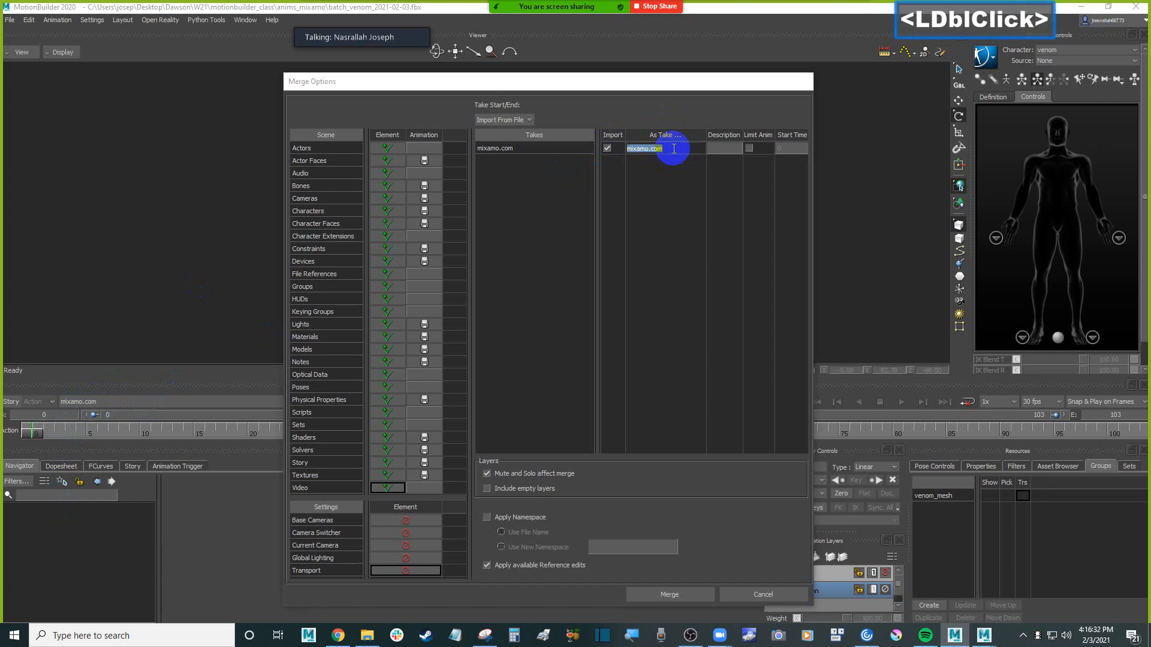
left_click(630, 148)
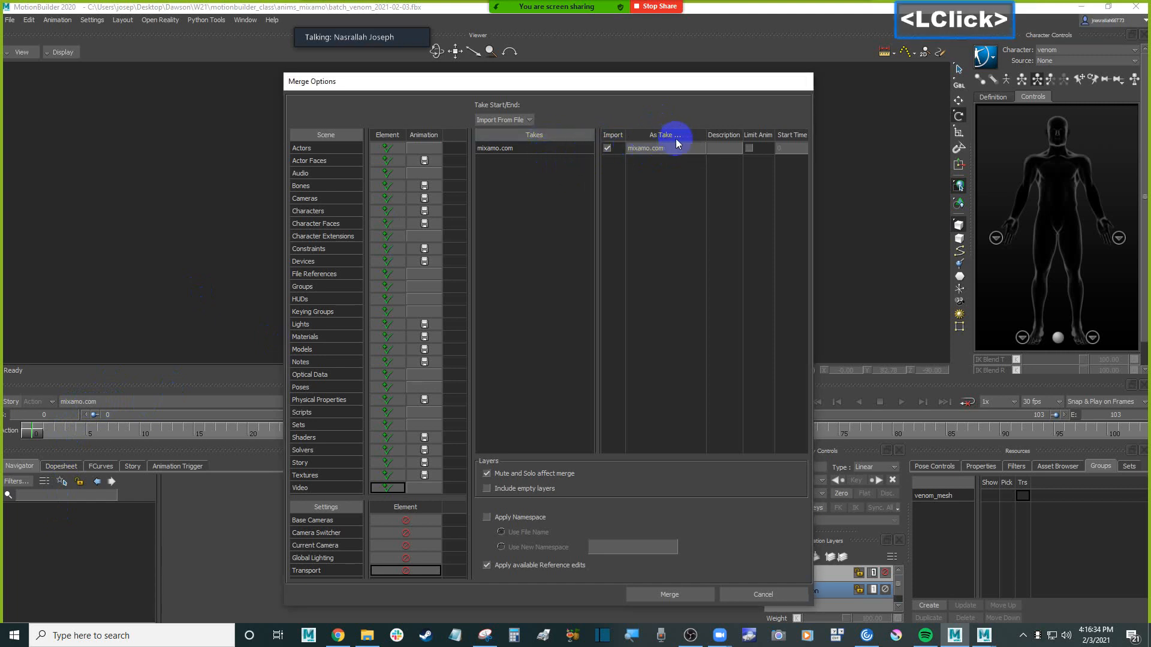
double_click(518, 149)
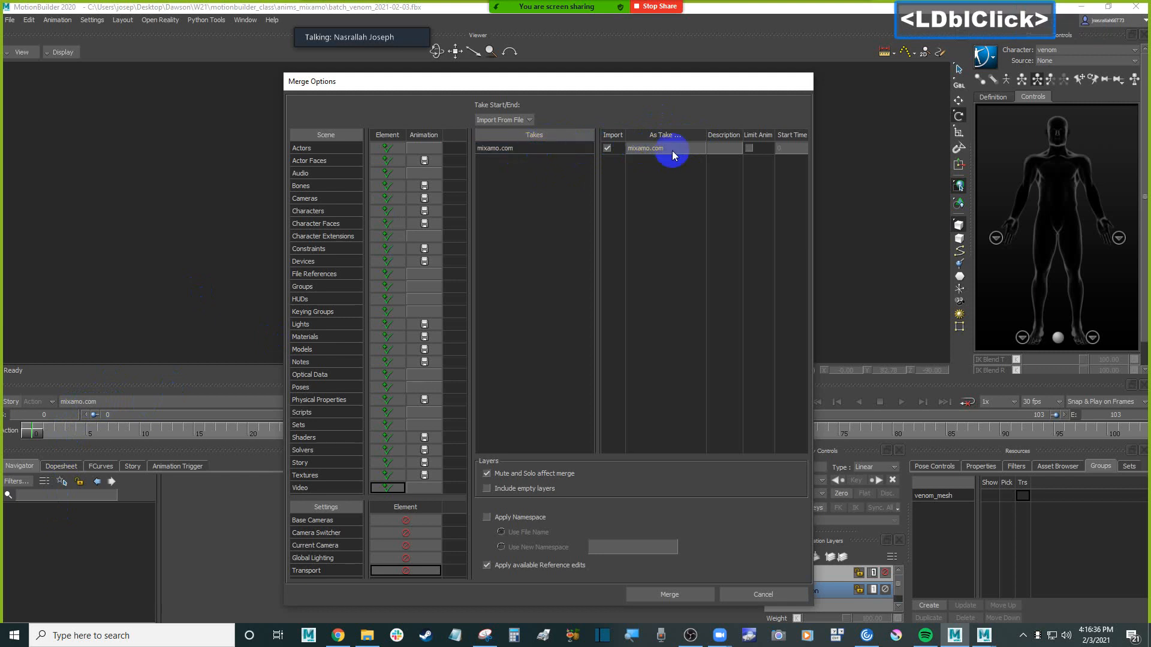
left_click(534, 148)
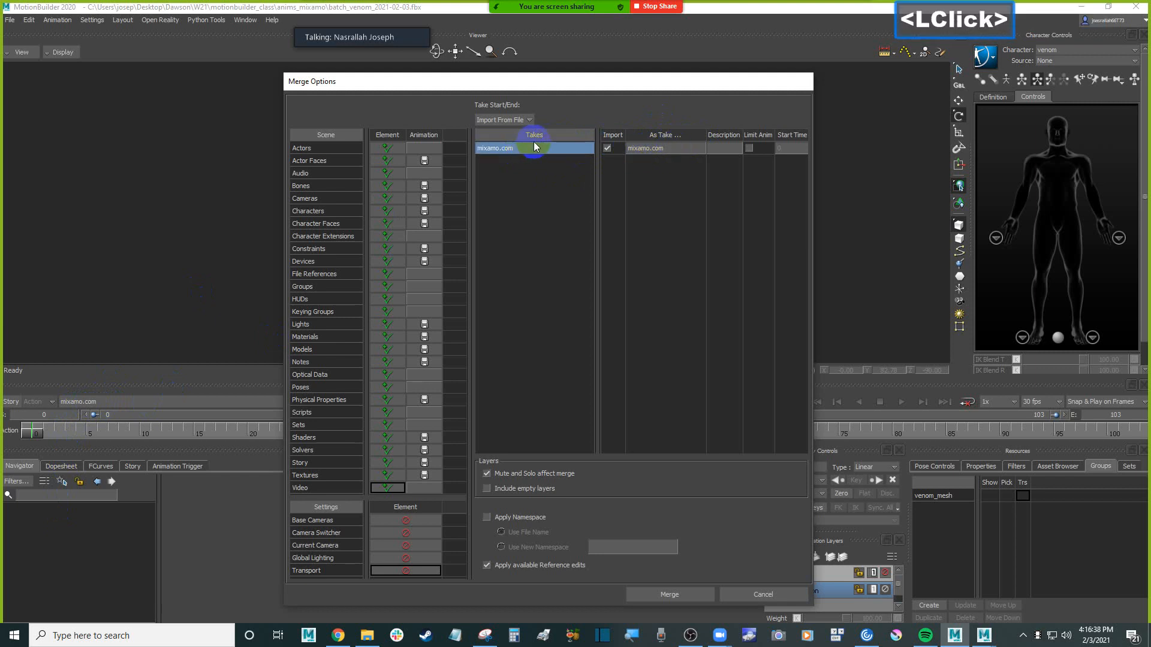
left_click(671, 149)
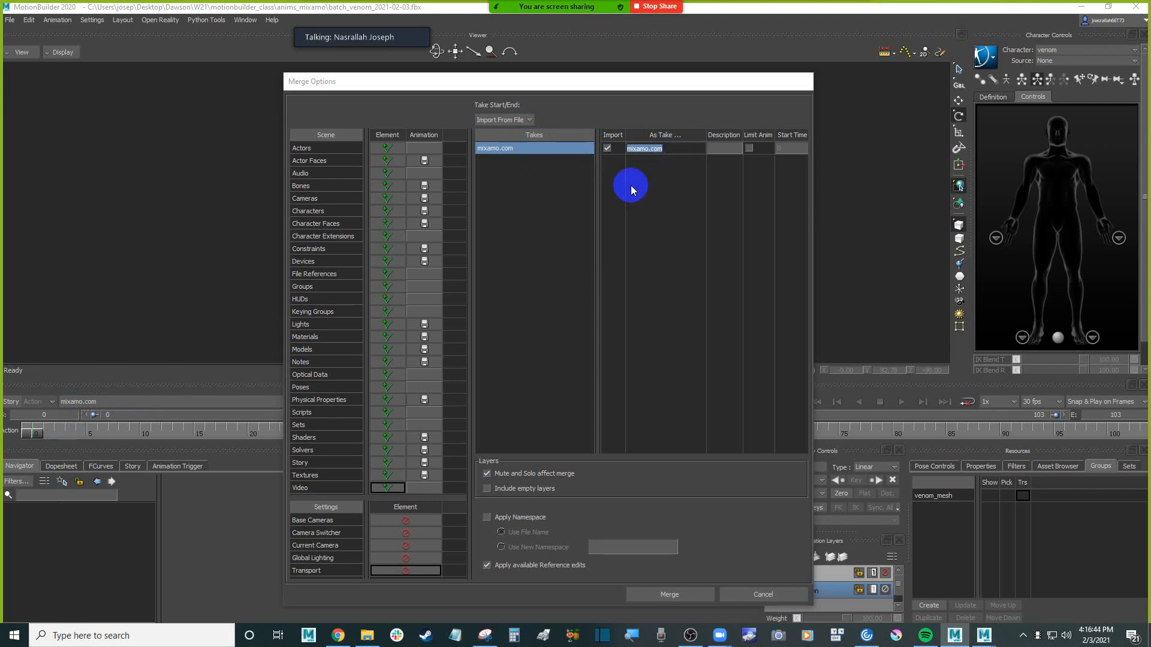
left_click(367, 636)
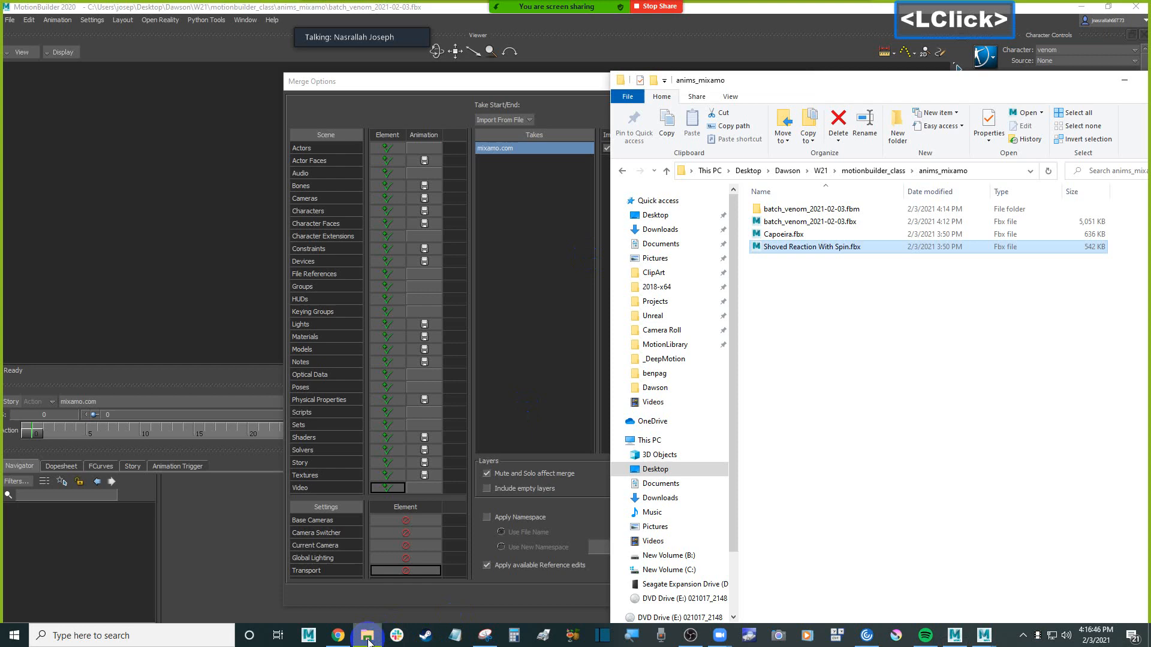
left_click(567, 89)
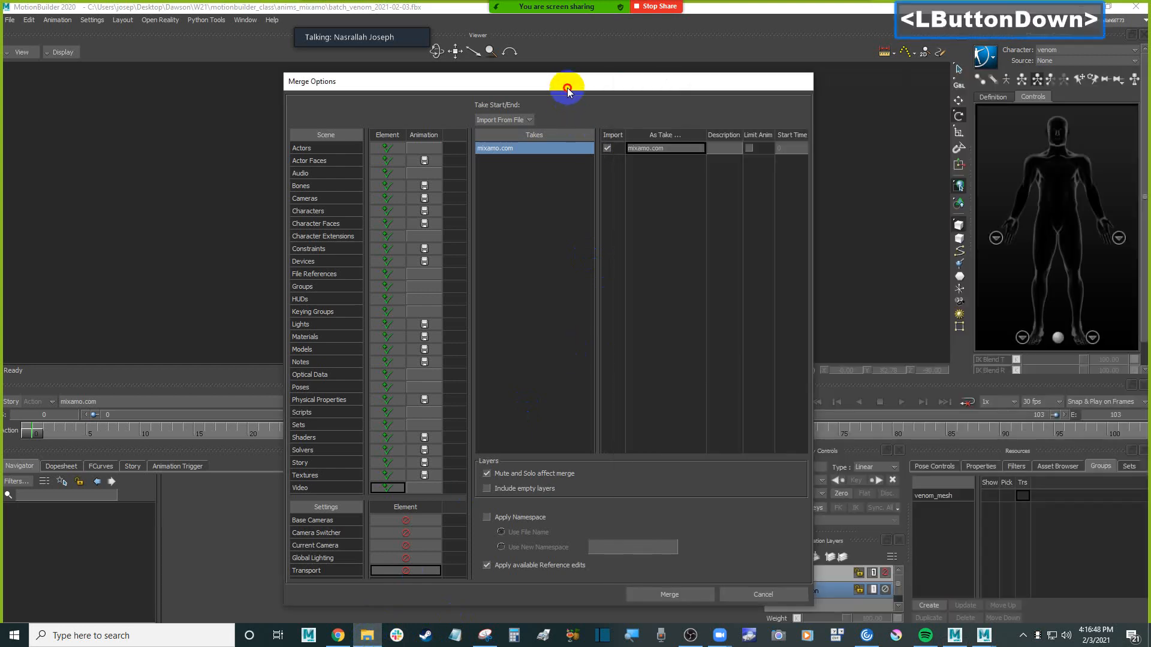
double_click(670, 150)
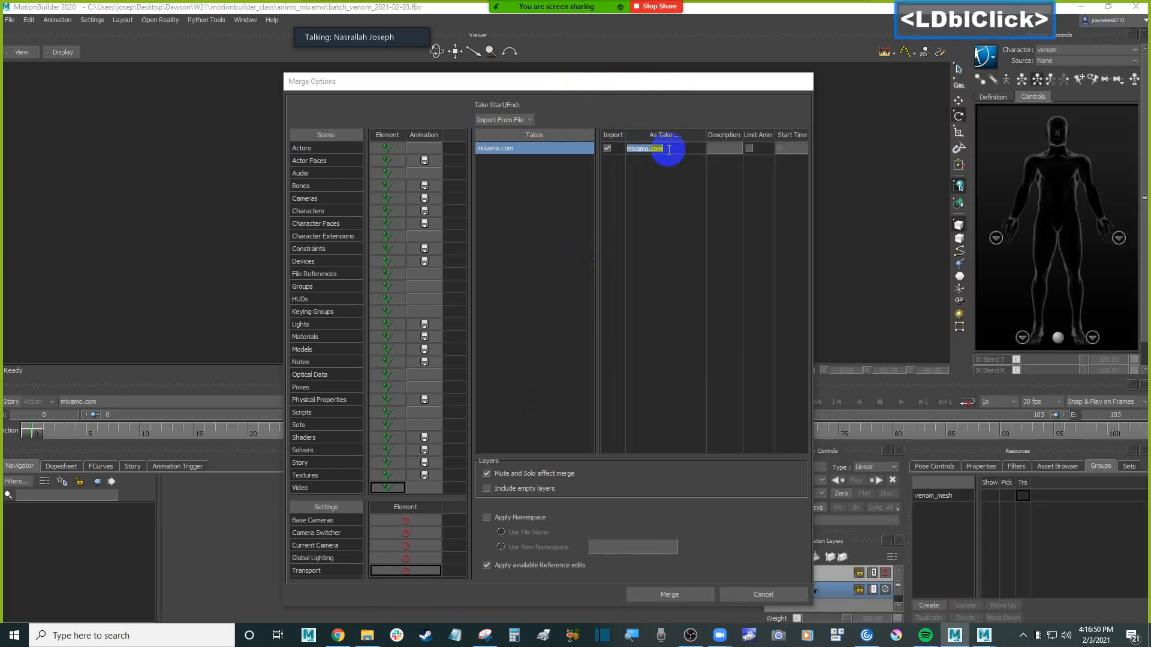
type("shoved")
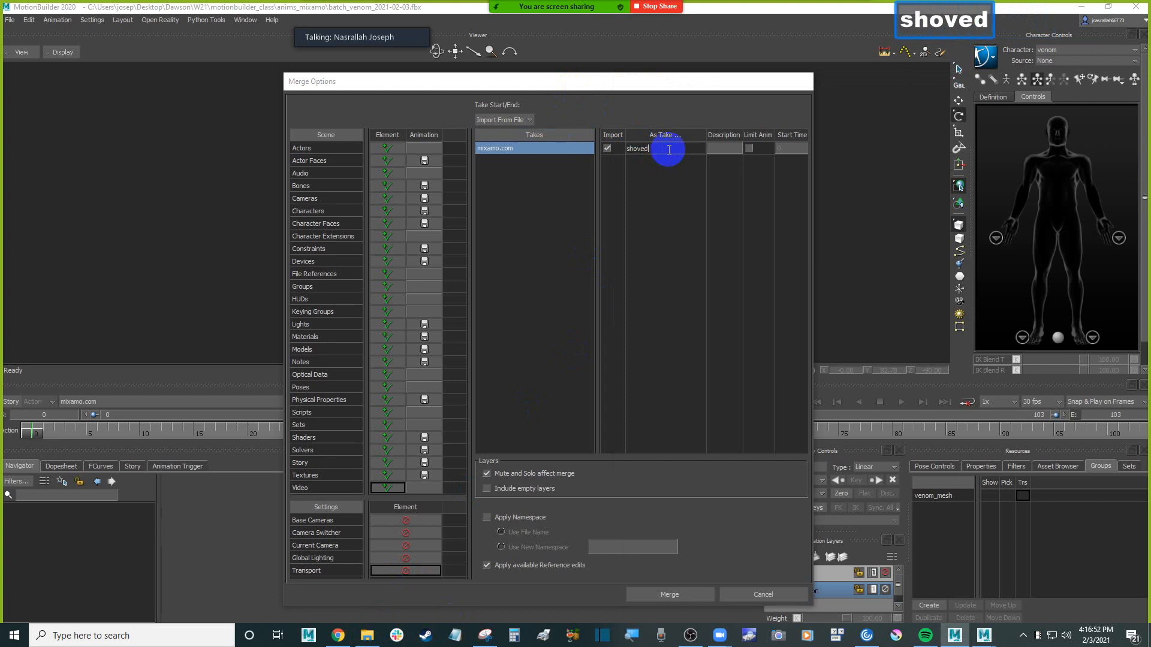
key("Return")
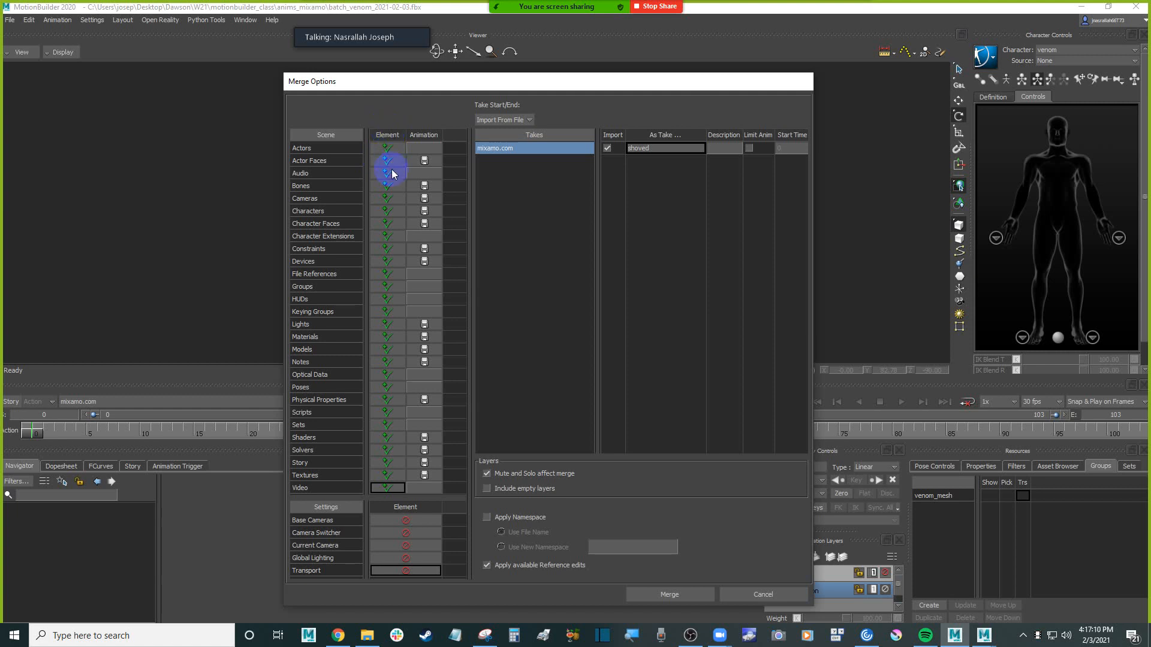
Set all scene elements to Merge and merge the shoved animation onto the venom skeleton
right_click(389, 136)
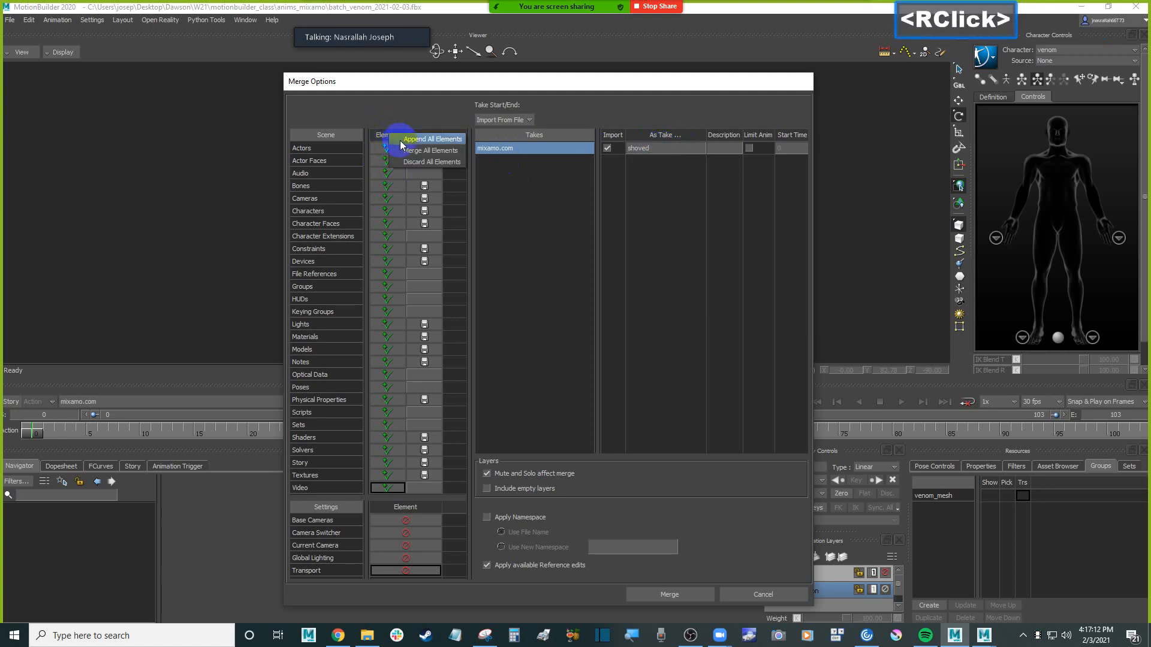
left_click(406, 157)
left_click(669, 596)
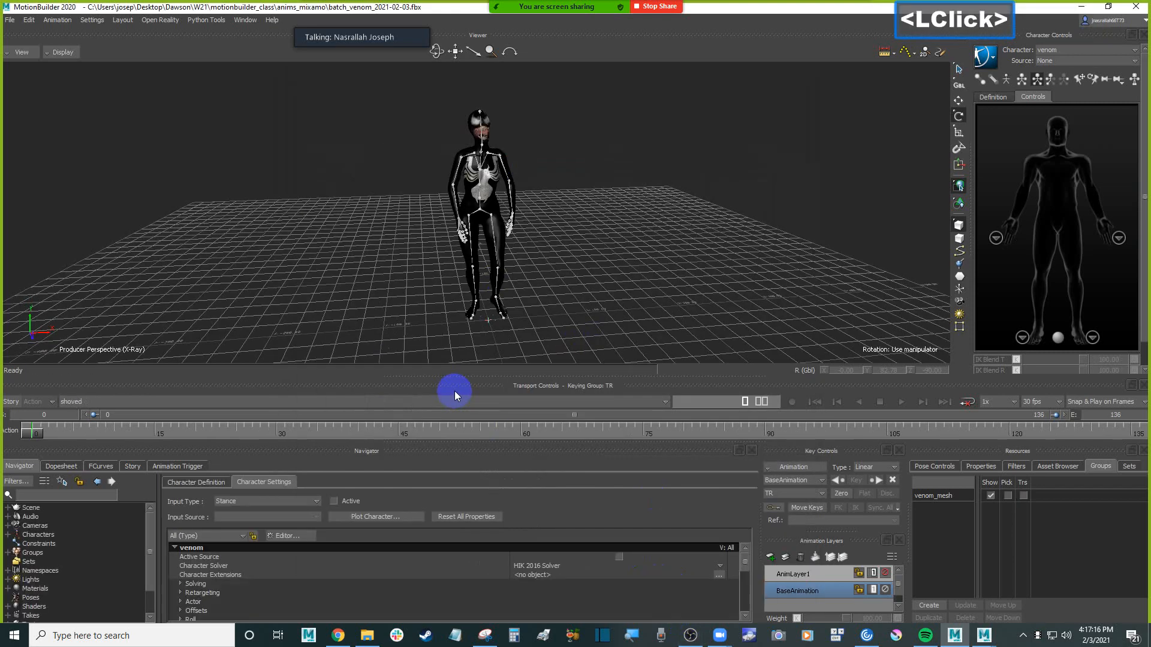
Switch between the shoved and mixamo.com takes, and play the mixamo.com take briefly to identify its animation
left_click(120, 402)
left_click(92, 431)
left_click_drag(154, 527, 167, 523)
left_click(94, 400)
left_click(97, 421)
key("ctrl+space")
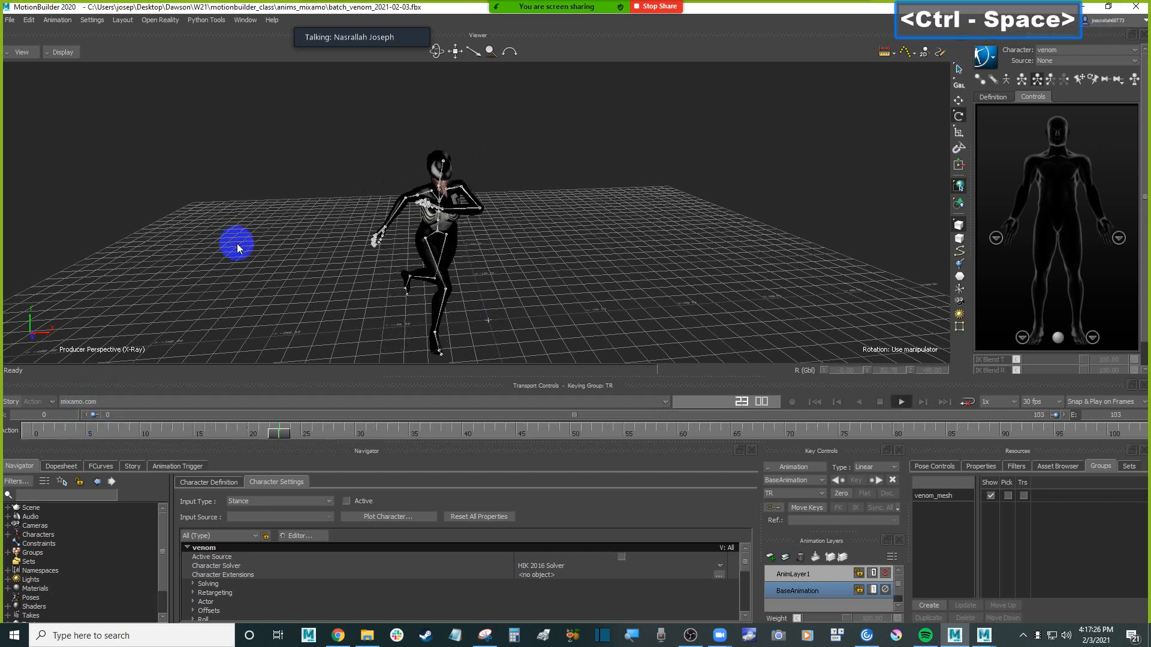
key("ctrl+space")
Copy the file name Capoeira.fbx in File Explorer without renaming the file, and return to the MotionBuilder scene
left_click(367, 635)
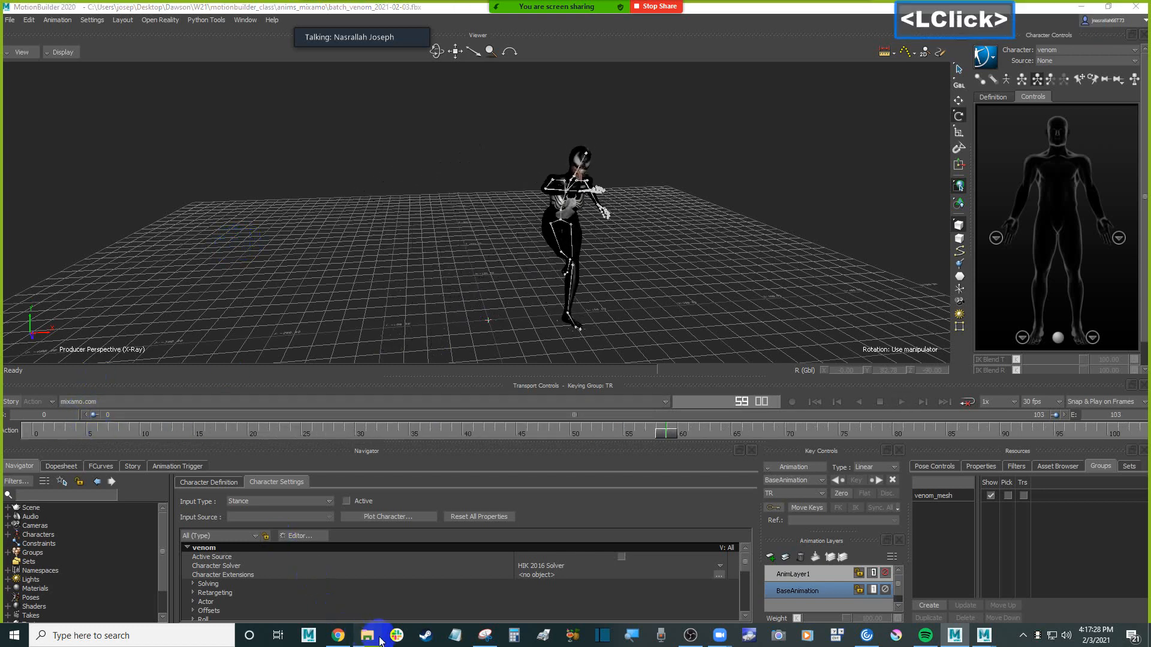
left_click(784, 236)
left_click(785, 235)
double_click(780, 234)
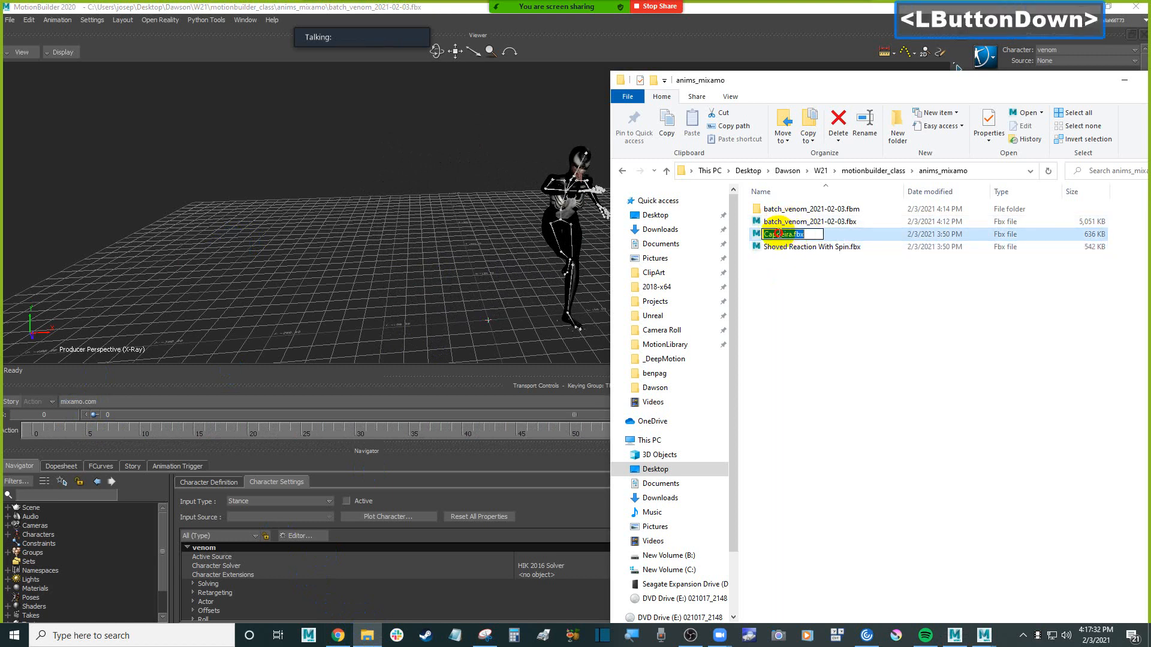
key("ctrl+c")
key("Escape")
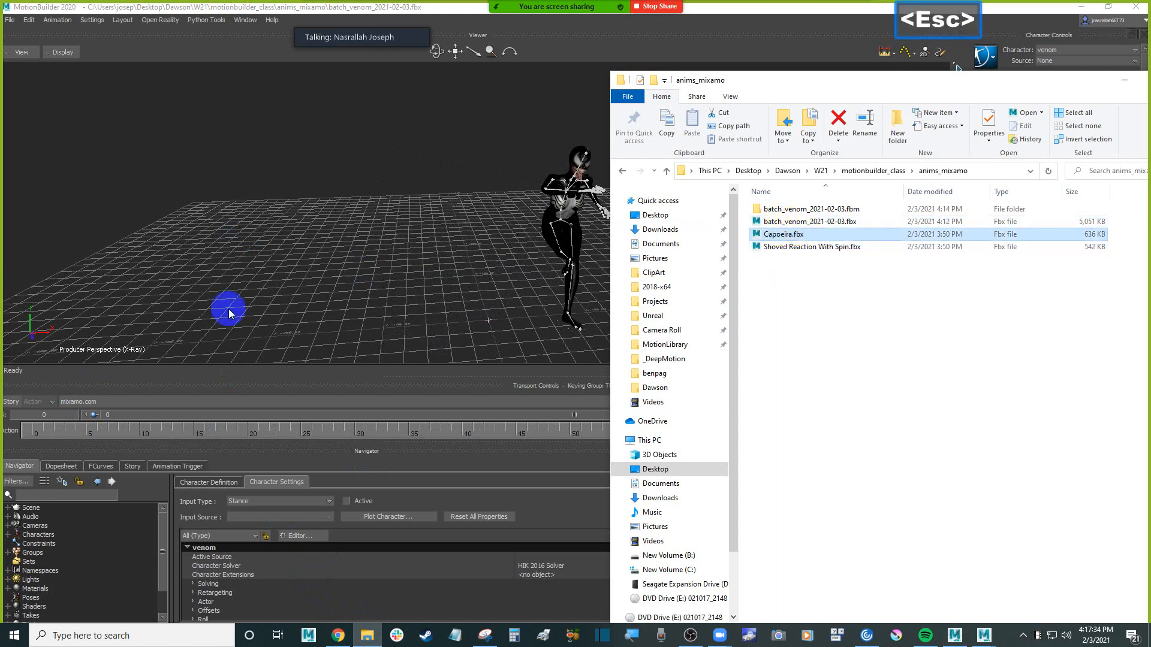
left_click(360, 270)
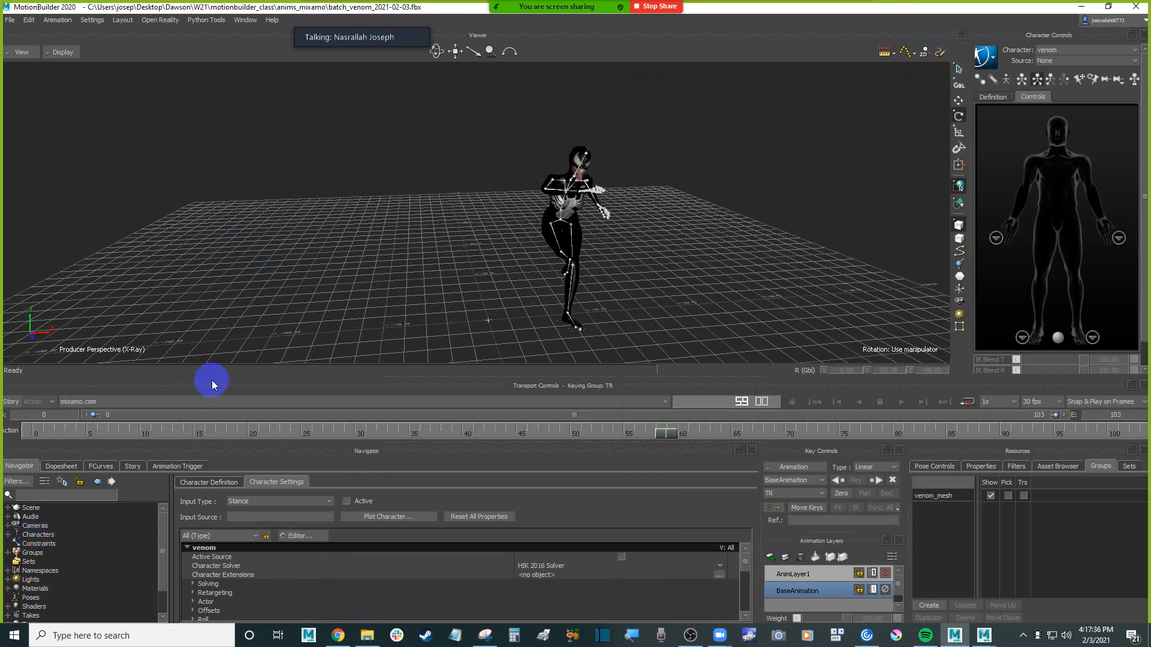
Enlarge the scene browser, expand its list of takes, and switch to Tpose and to the mixamo.com take
left_click_drag(222, 376, 198, 343)
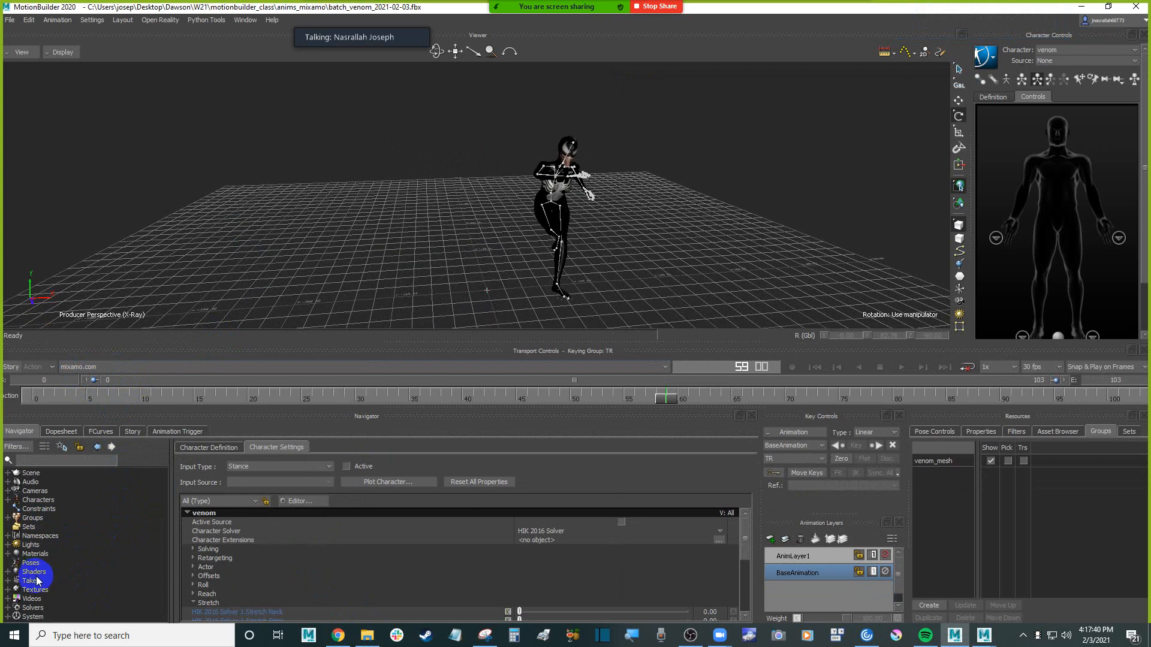
left_click(8, 581)
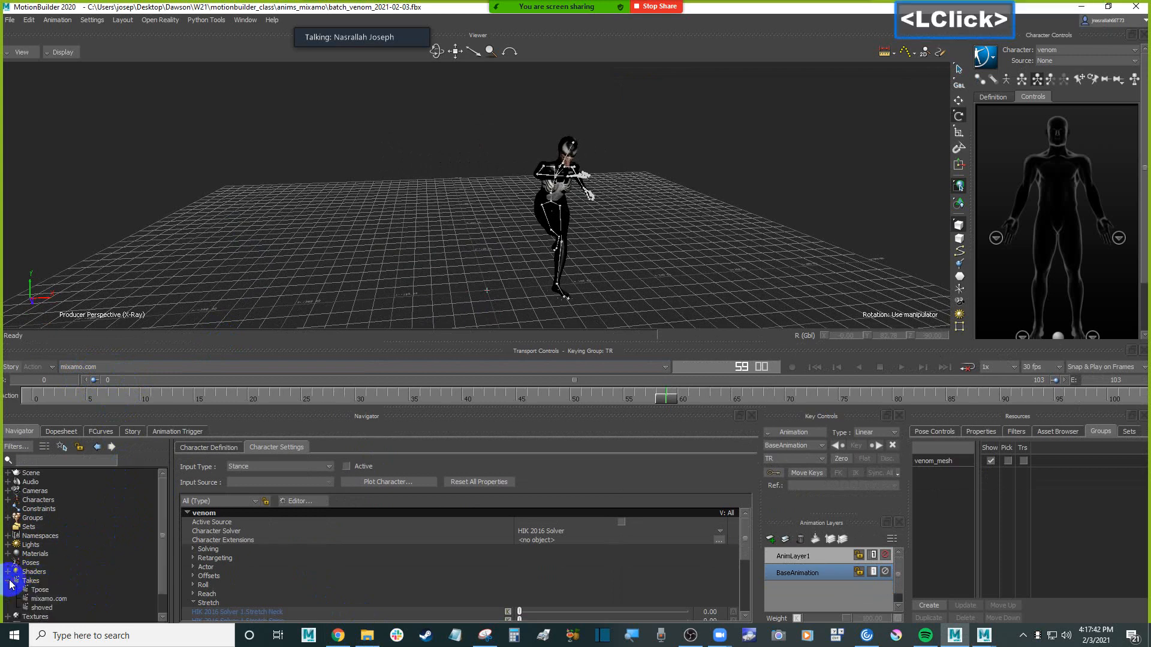
scroll(10, 585, "down", 1)
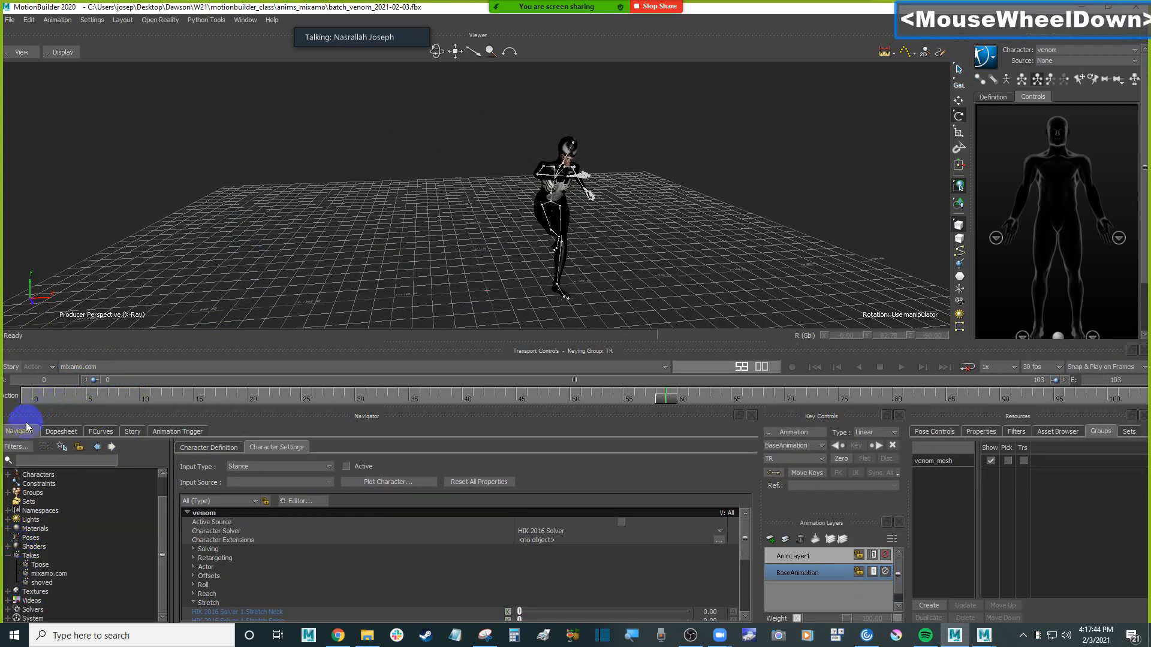
left_click(39, 565)
left_click(65, 574)
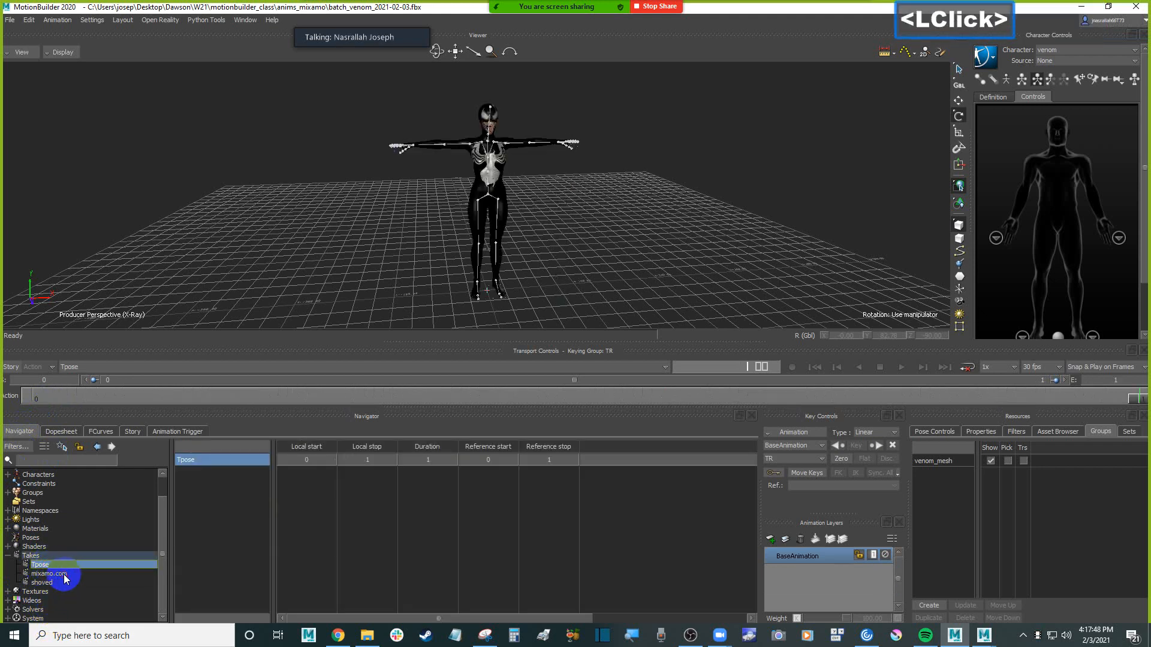
Rename the mixamo.com take as Capoeira using the copied file name without its extension, and play the take
right_click(67, 574)
left_click(115, 559)
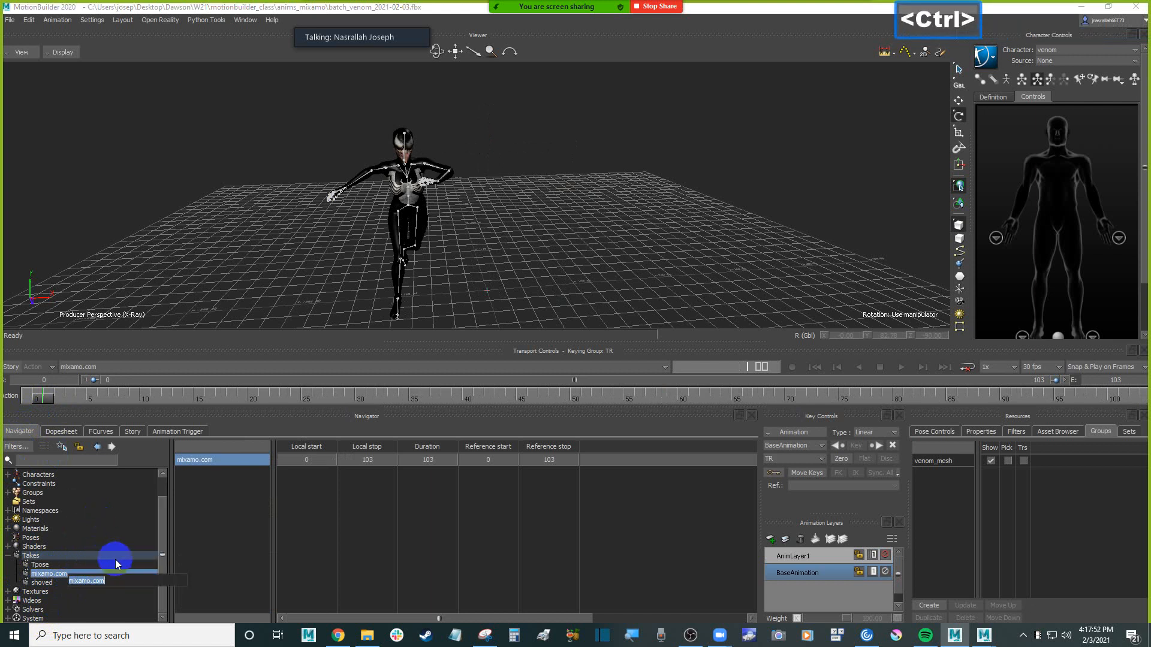
key("ctrl+v")
key("BackSpace")
key("BackSpace")
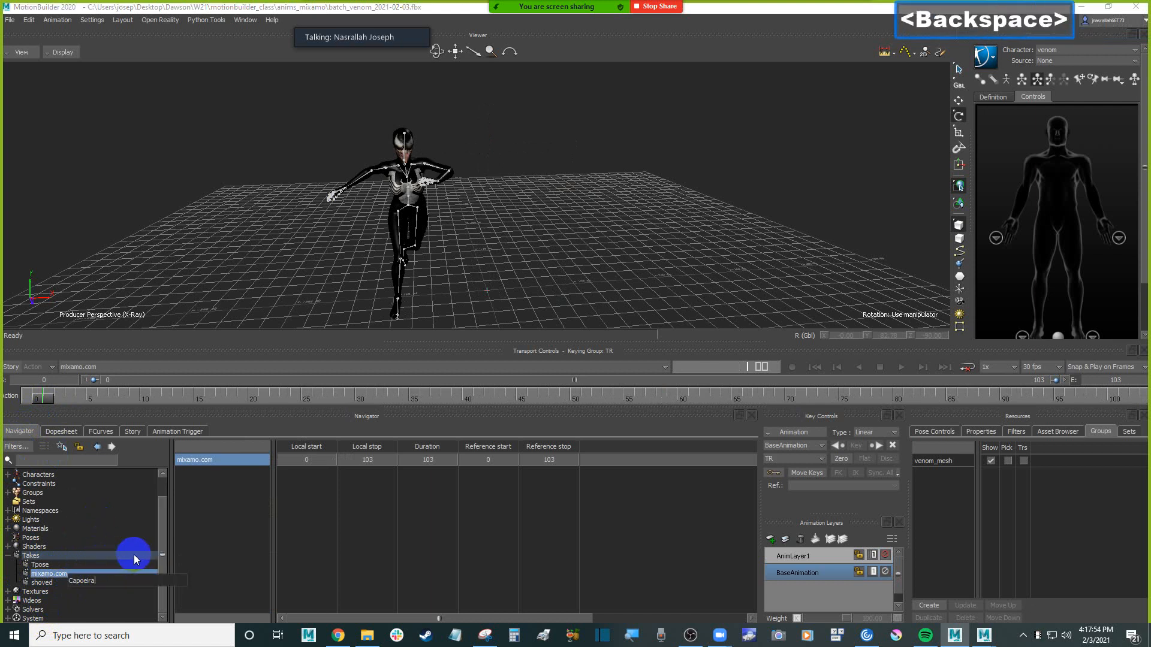
key("Return")
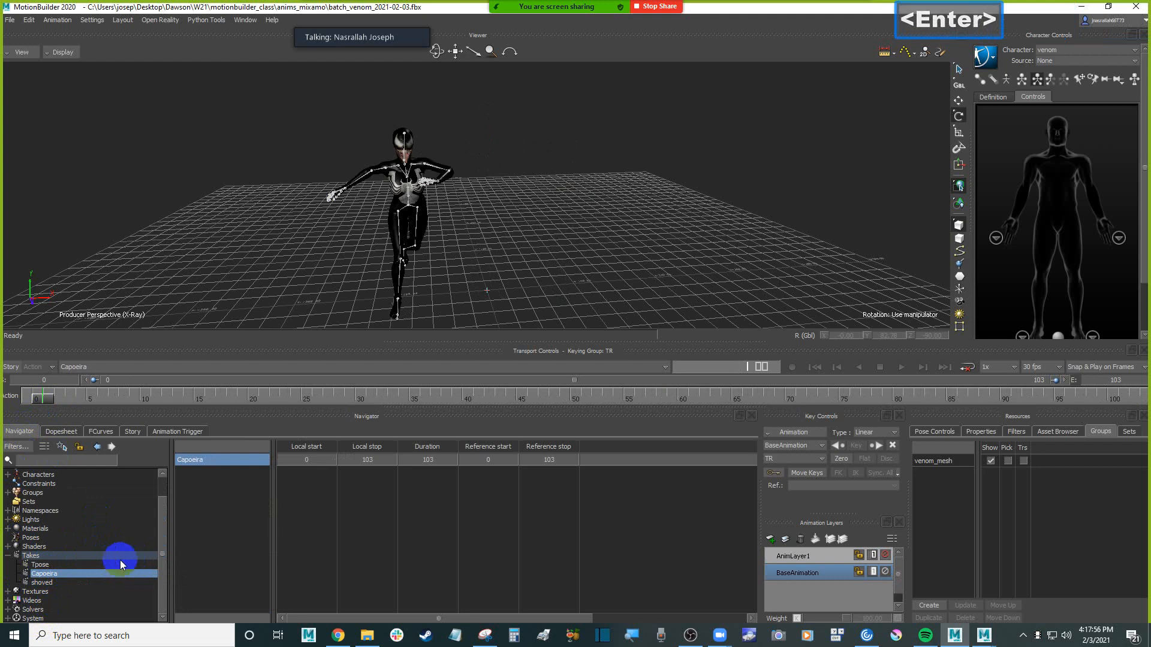
key("ctrl+space")
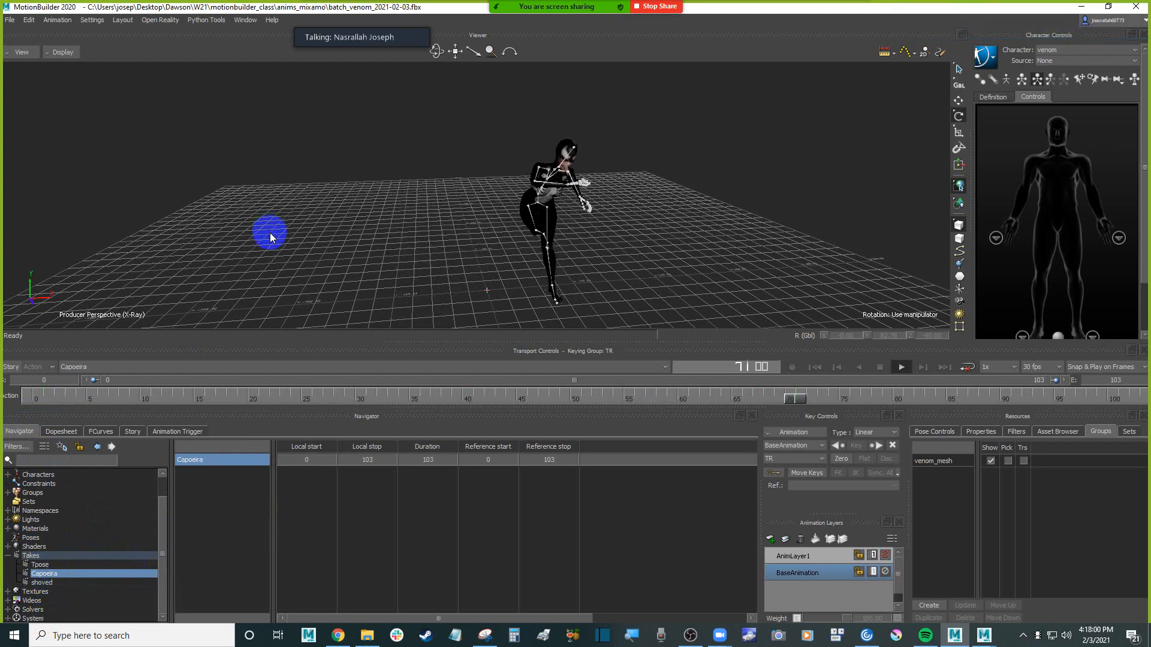
Stop the Capoeira playback, switch to the shoved take, and play it from its first frame to check the motion
key("ctrl+space")
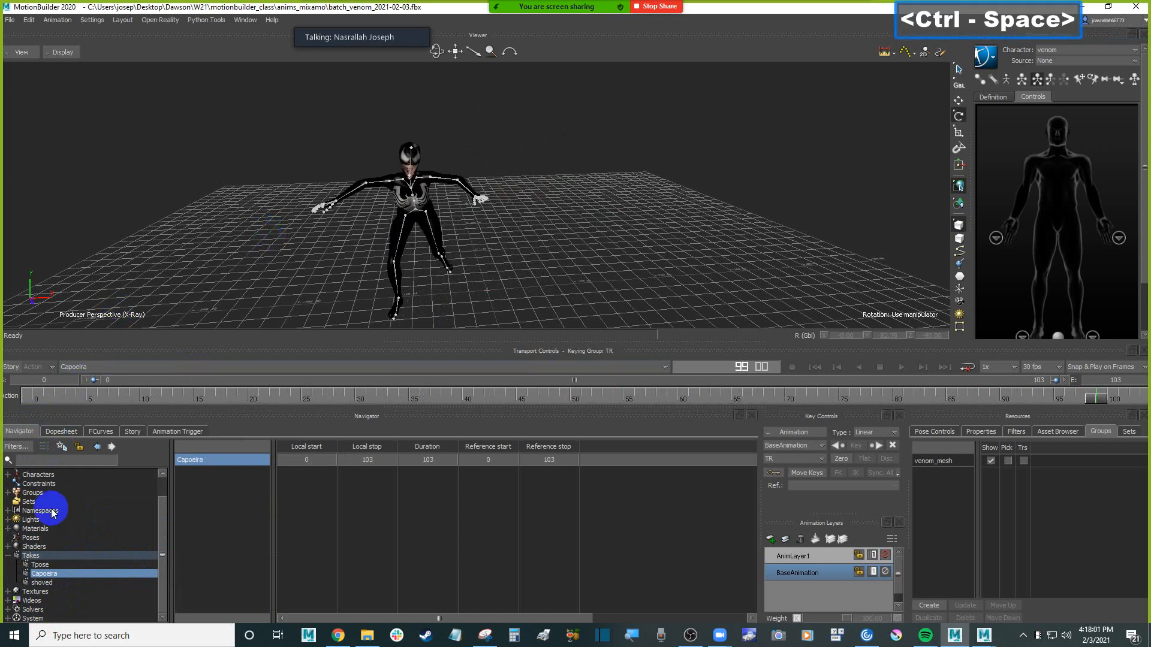
left_click(43, 583)
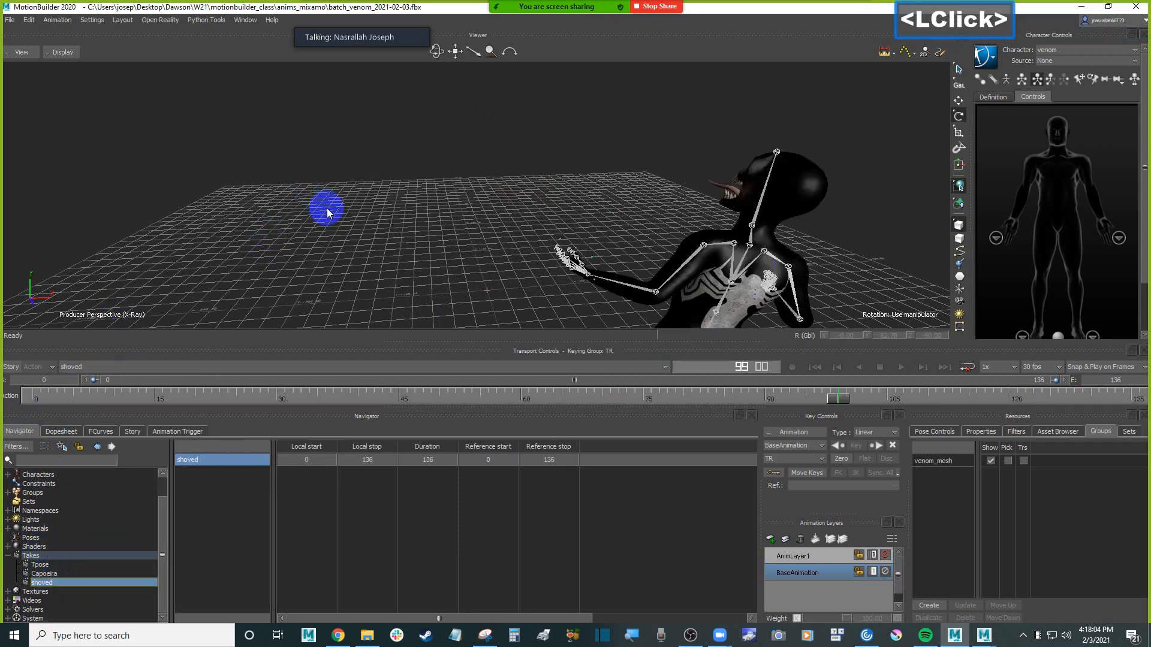
left_click_drag(323, 206, 368, 226, "ctrl")
key("ctrl+space")
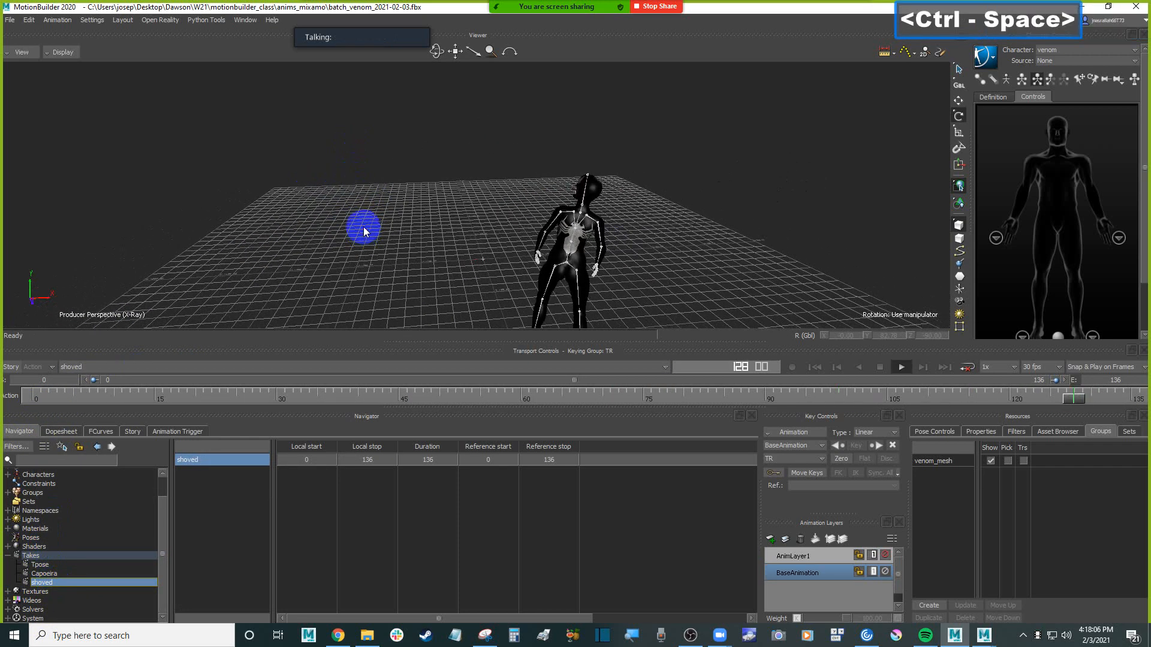
key("ctrl+Home")
key("ctrl+space")
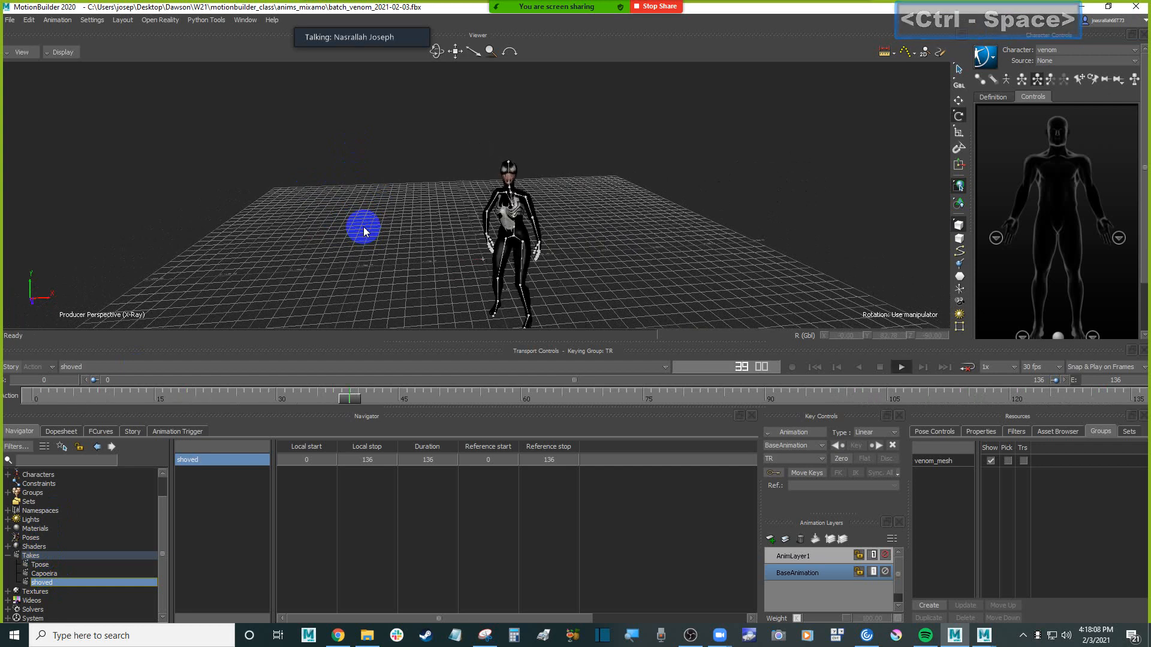
key("ctrl+space")
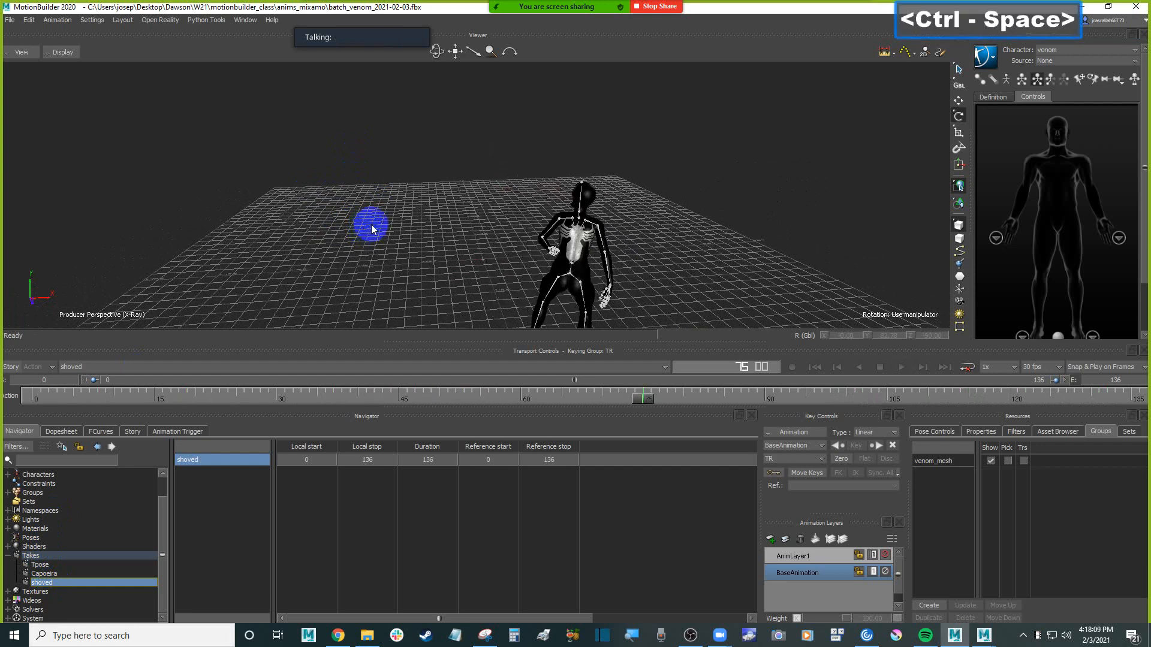
Save the batch scene, and return the shoved take to its first frame with the whole character in view
left_click(10, 20)
left_click(45, 63)
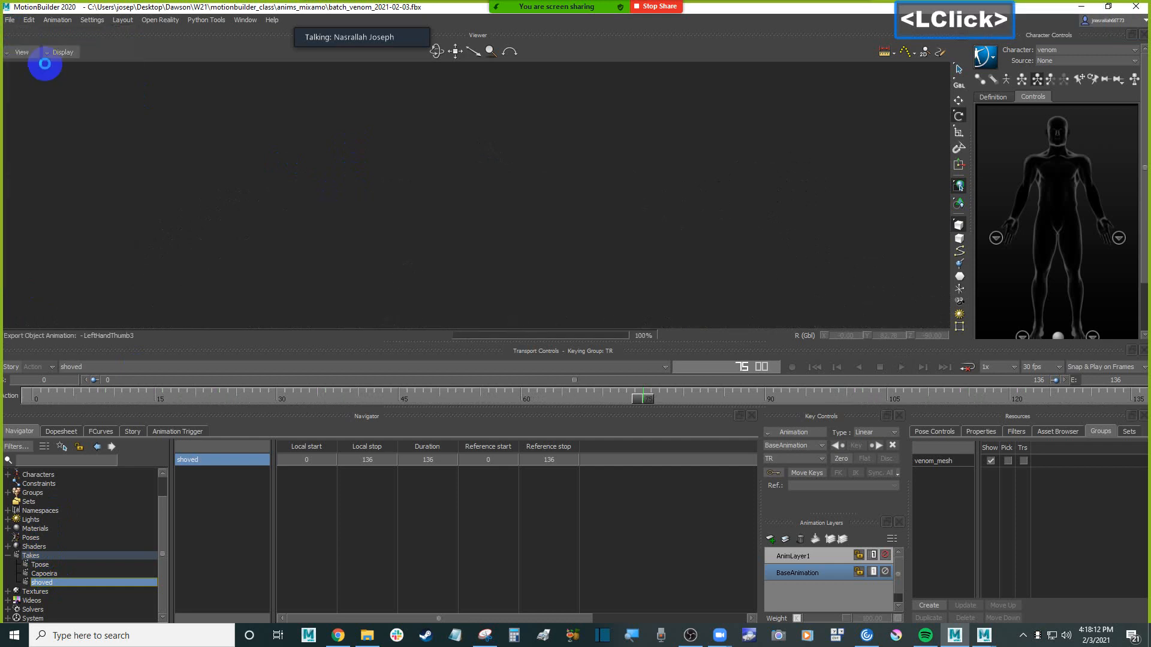
double_click(473, 214, "ctrl")
left_click_drag(505, 198, 618, 212, "shift")
key("ctrl+Home")
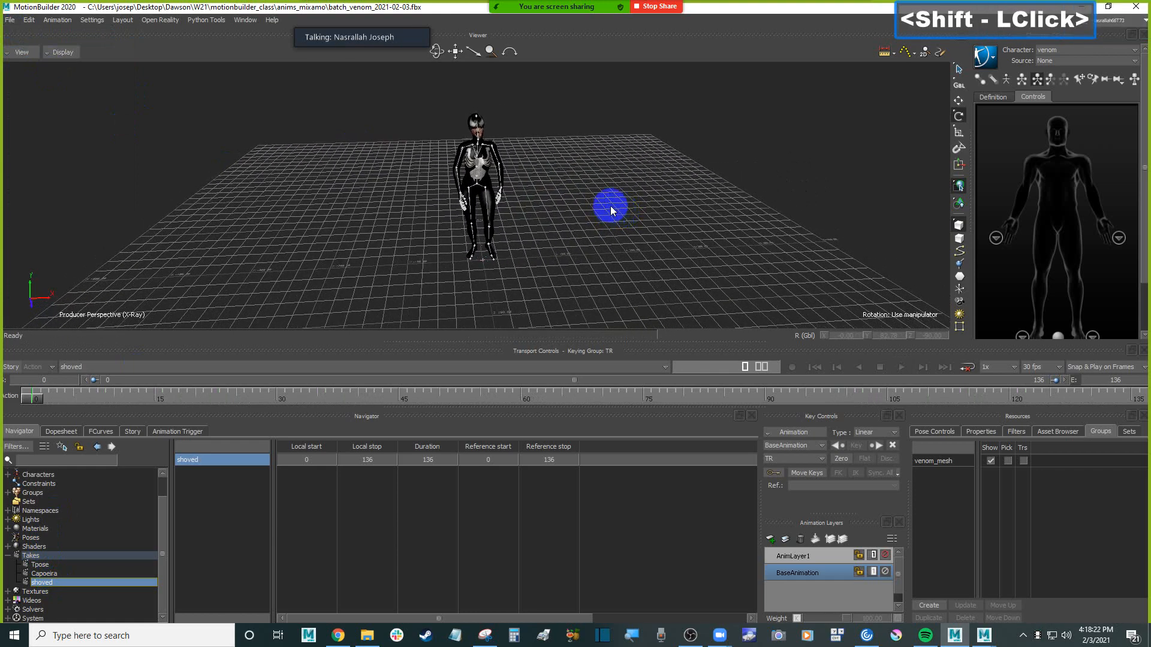
Select the left forearm joint of the venom skeleton to inspect it, and clear the selection
left_click(502, 171)
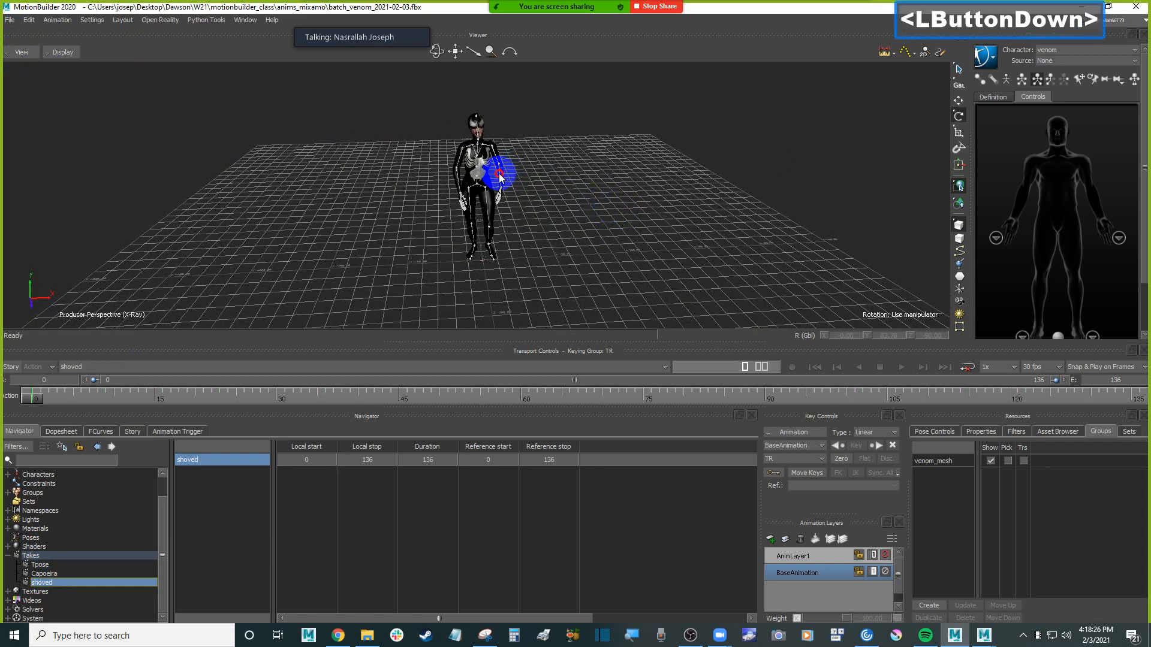
scroll(589, 190, "up", 3)
scroll(589, 190, "down", 1)
left_click(589, 189)
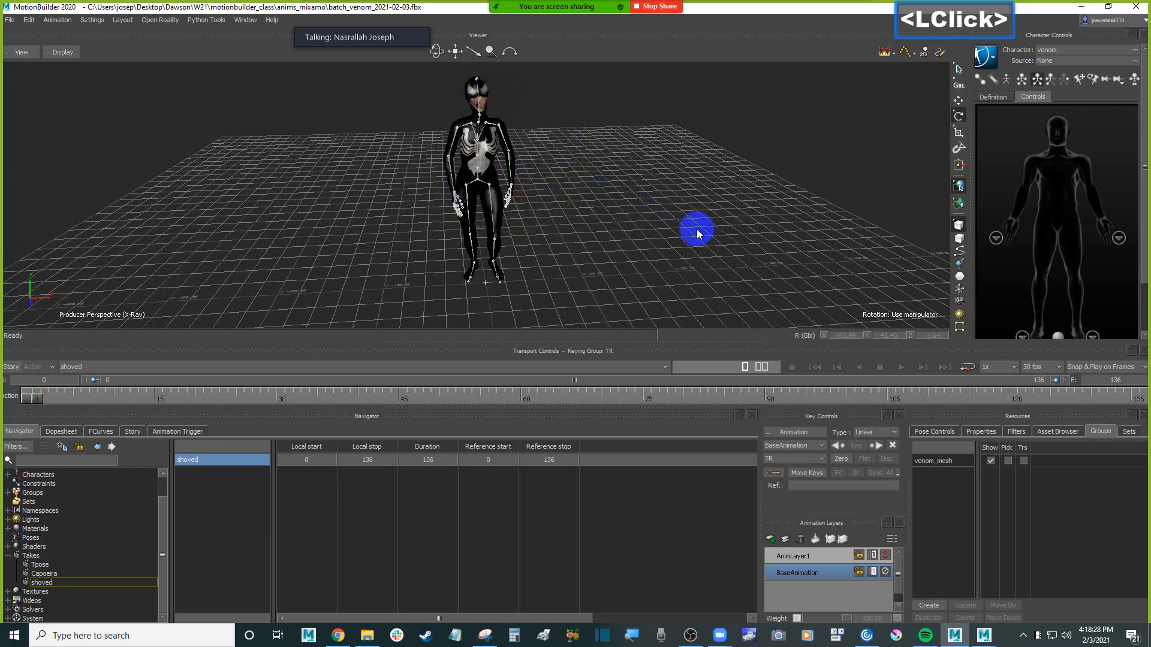
left_click(960, 203)
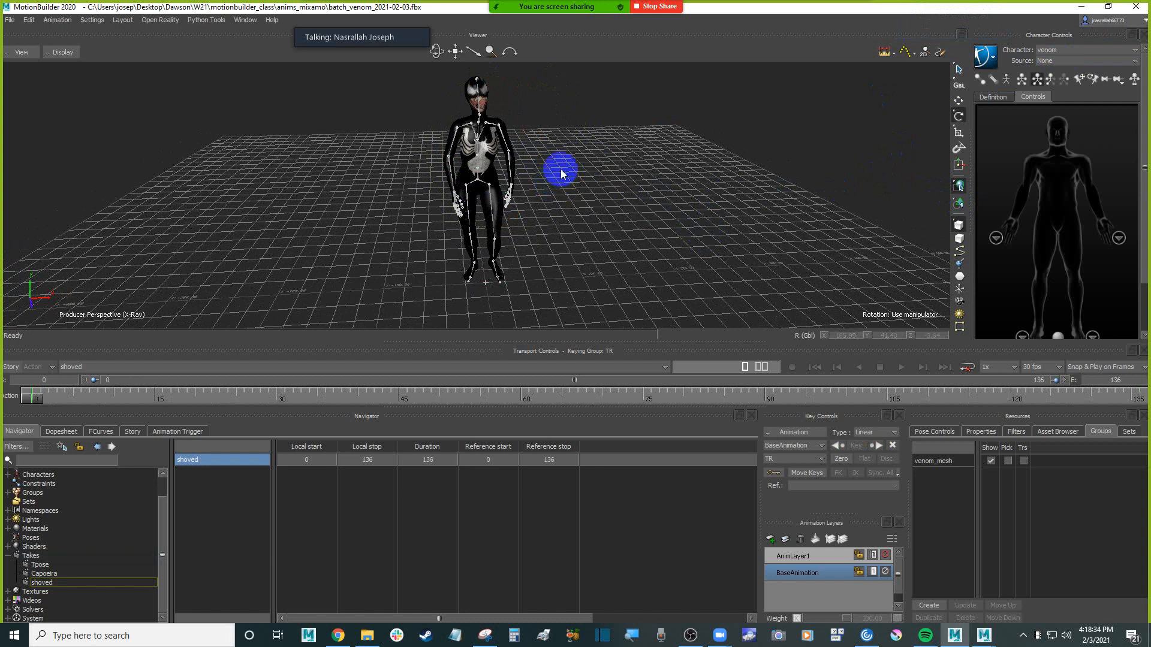
left_click(510, 157)
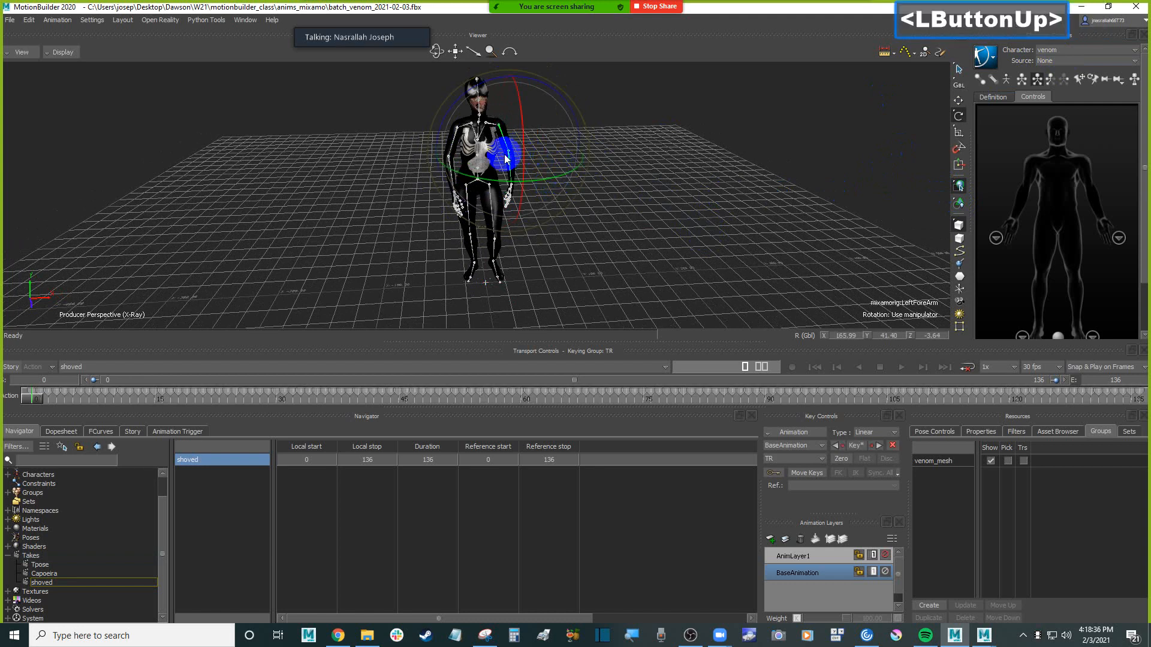
left_click(735, 154)
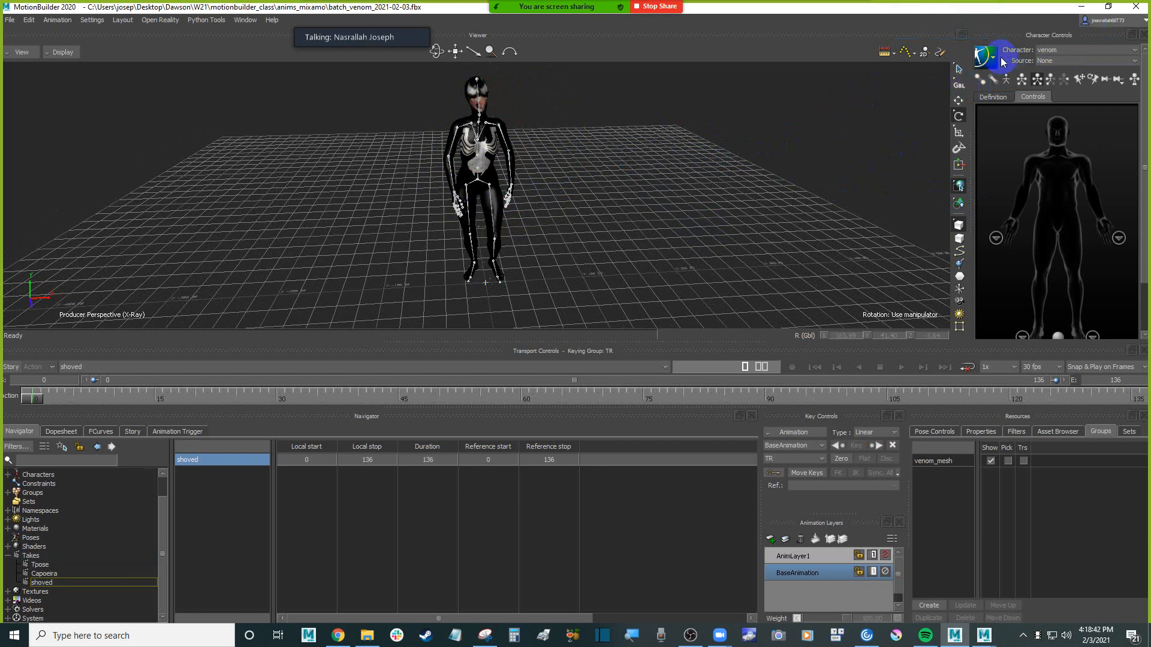
Switch to the Tpose take, and create an FK/IK control rig as the source for the venom character
left_click(1074, 58)
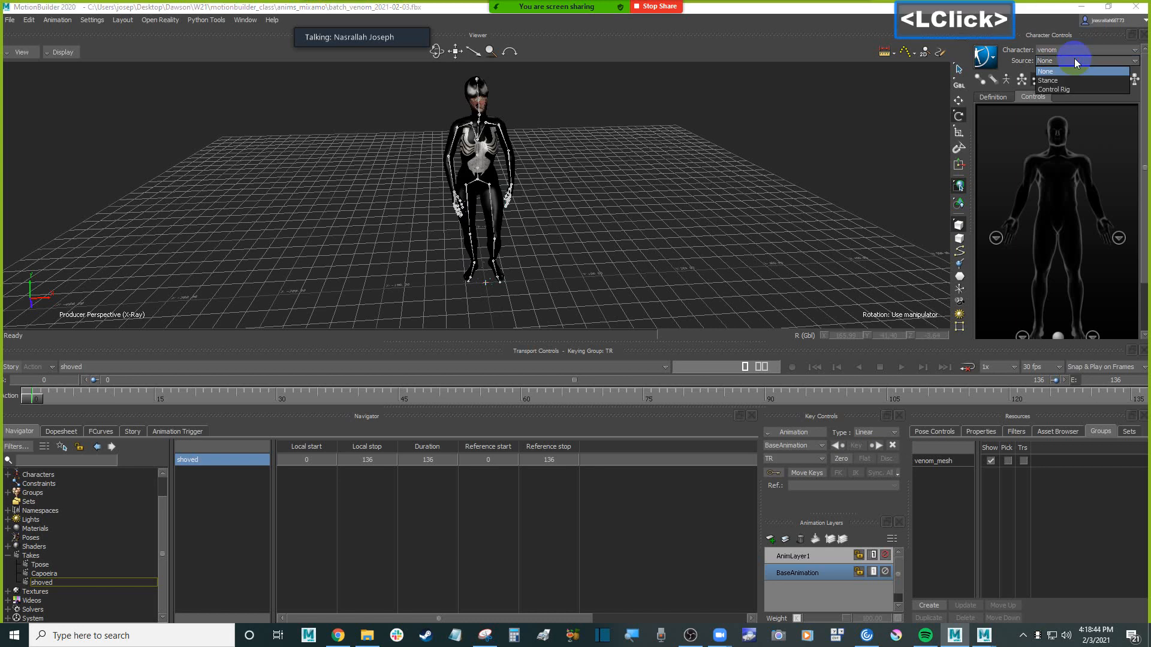
left_click(771, 168)
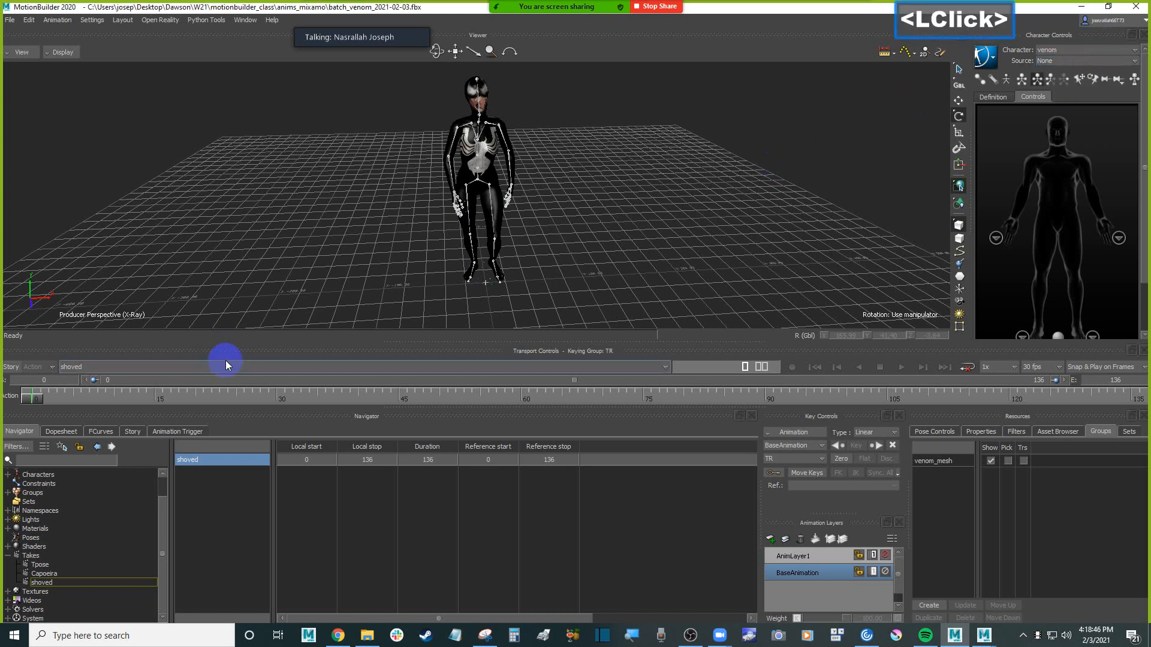
left_click(204, 366)
left_click(86, 378)
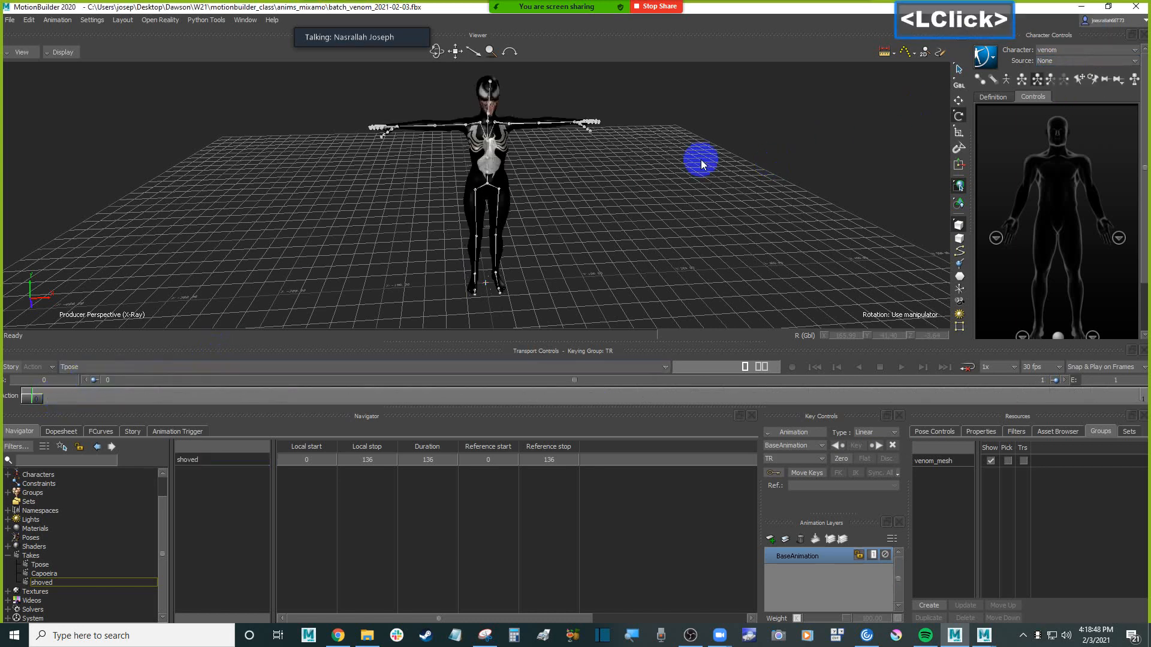
left_click(1073, 59)
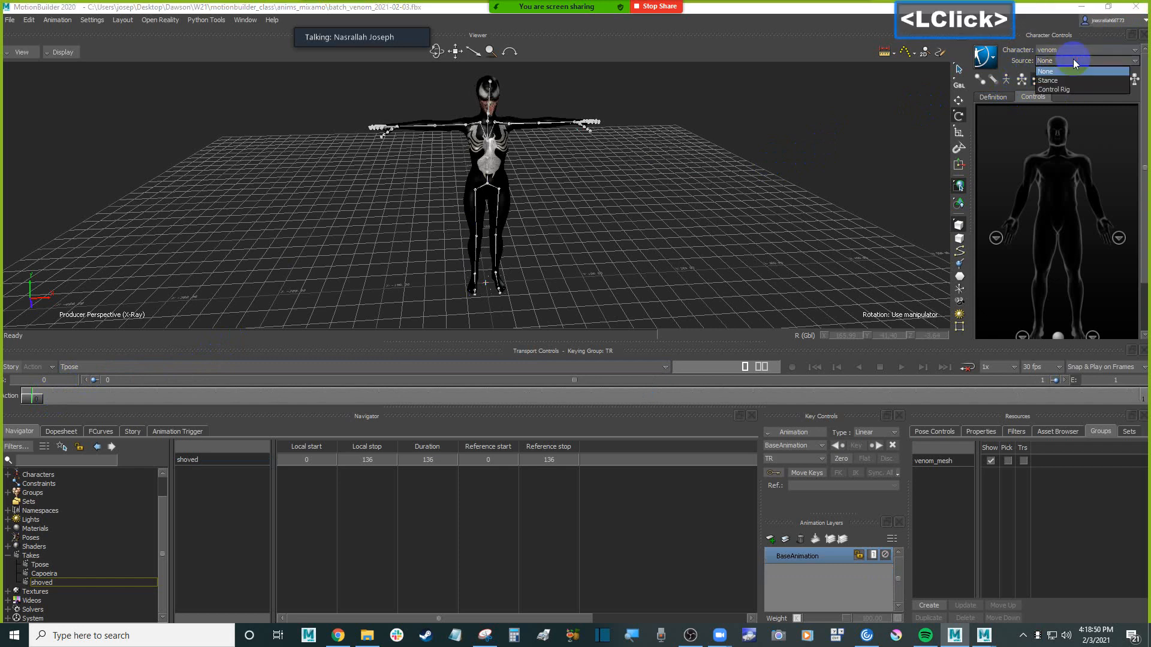
left_click(1073, 89)
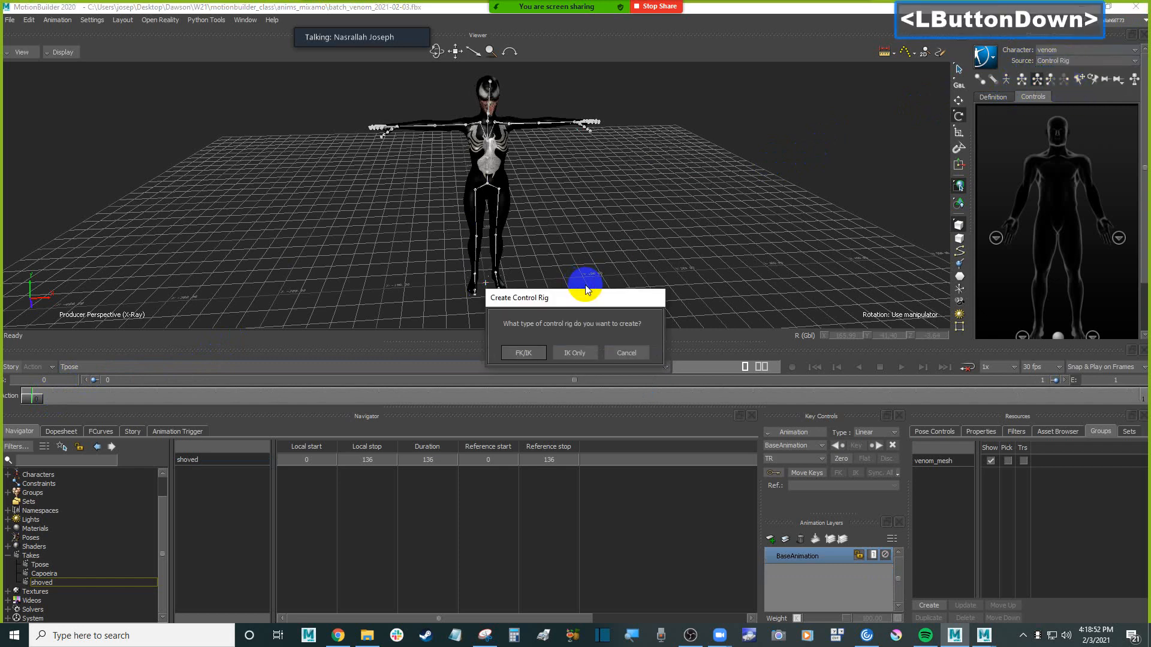
left_click(530, 353)
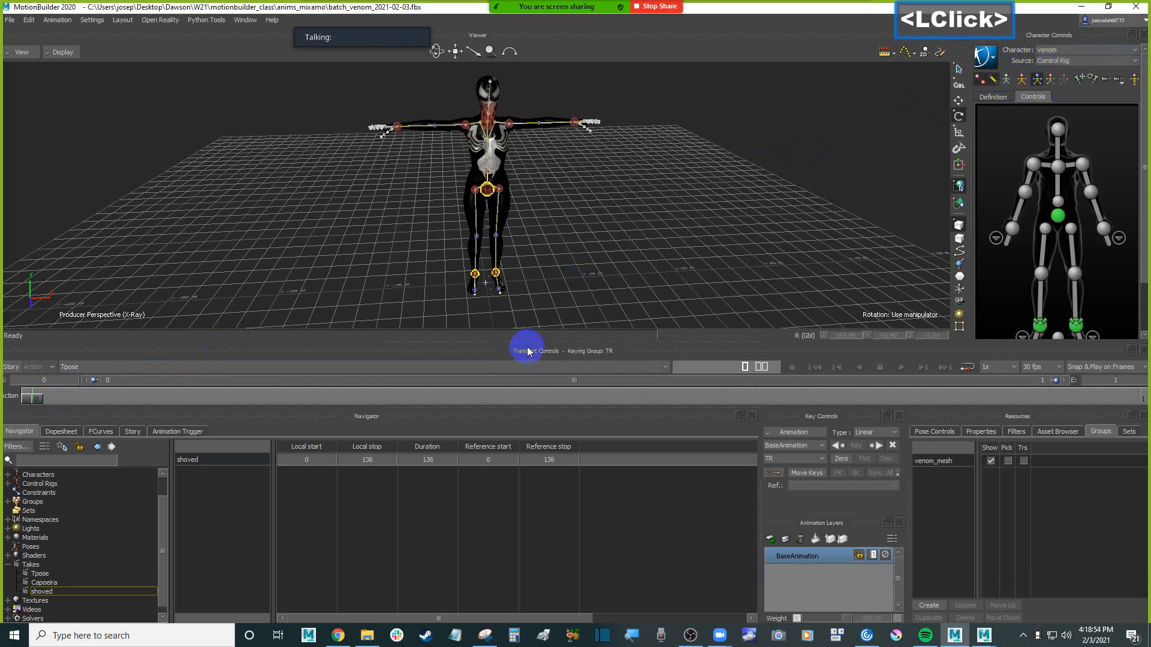
Switch to the Capoeira take, play it with the control rig active, and return to the first frame
left_click(54, 406)
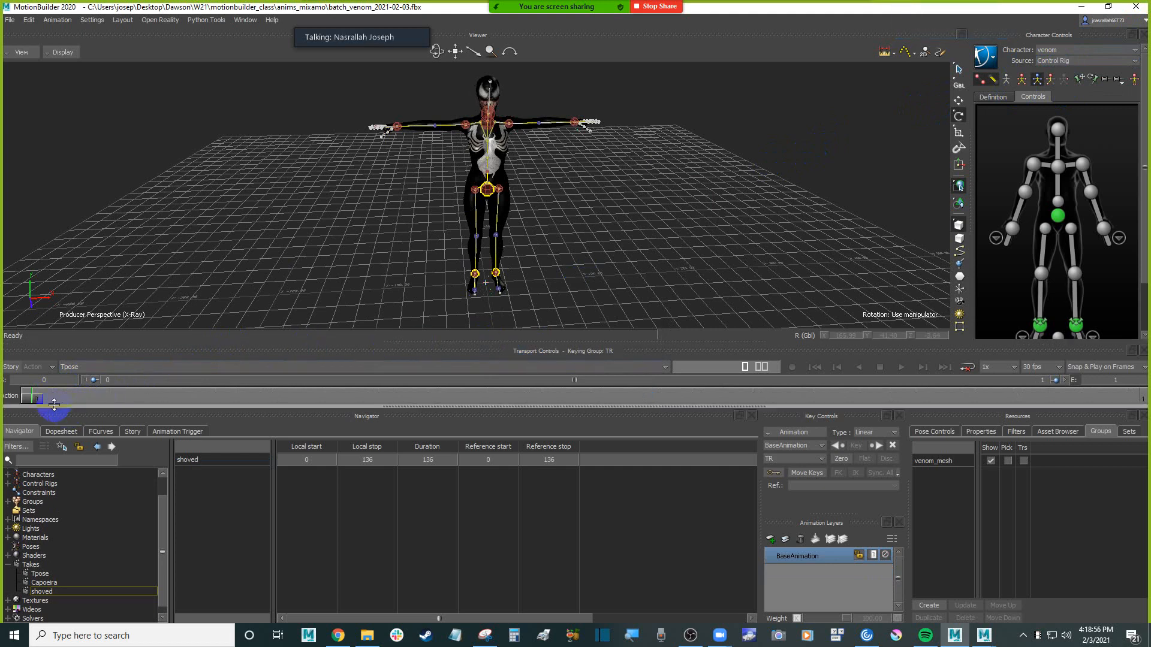
mouse_move(25, 391)
left_mouse_down()
mouse_move(312, 381)
mouse_move(133, 391)
left_mouse_up()
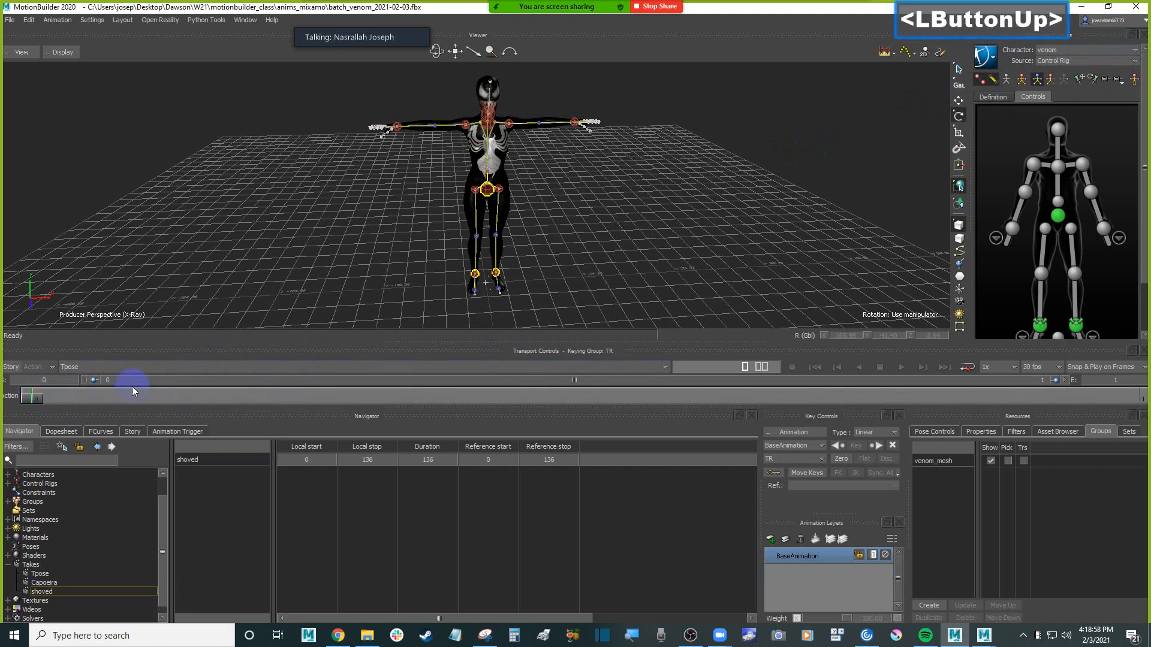
left_click(180, 367)
left_click(91, 391)
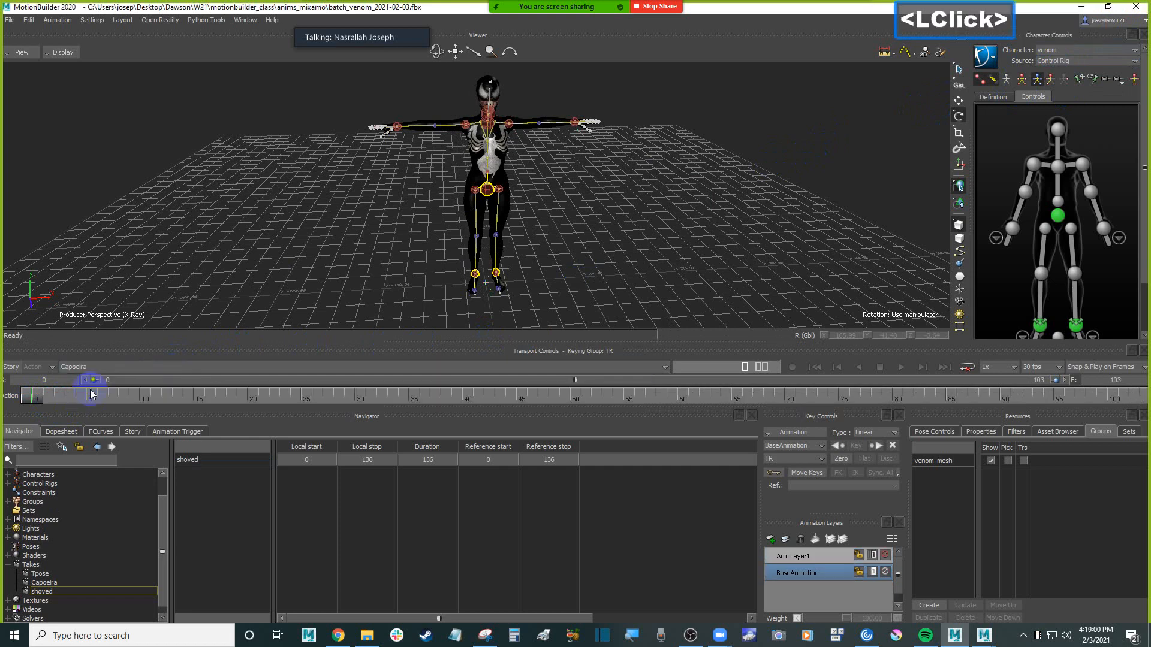
left_click(607, 250)
key("ctrl+space")
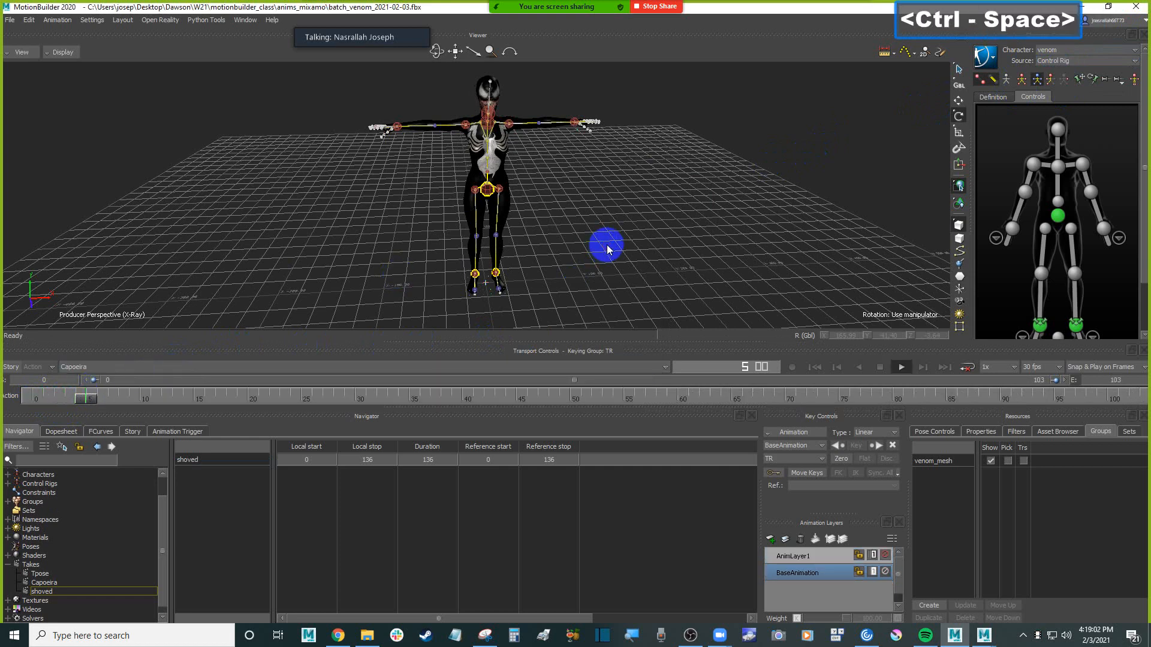
key("ctrl+Home")
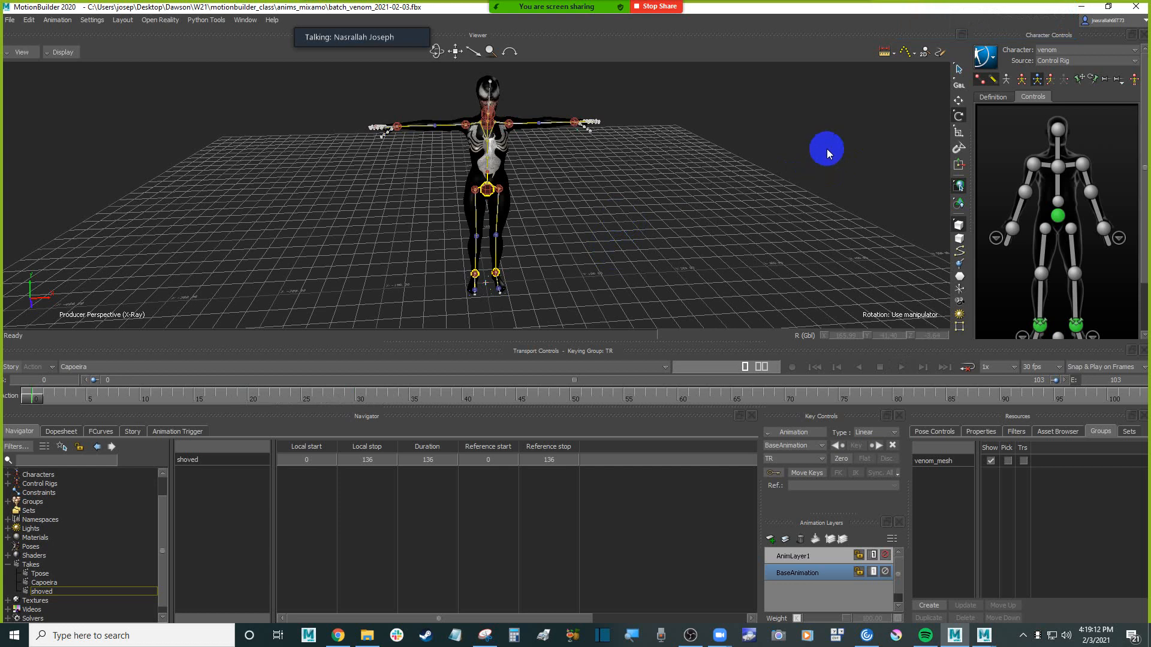
Set the venom character's source to None so the skeleton animation drives it, and scrub to the first frame
left_click(840, 145)
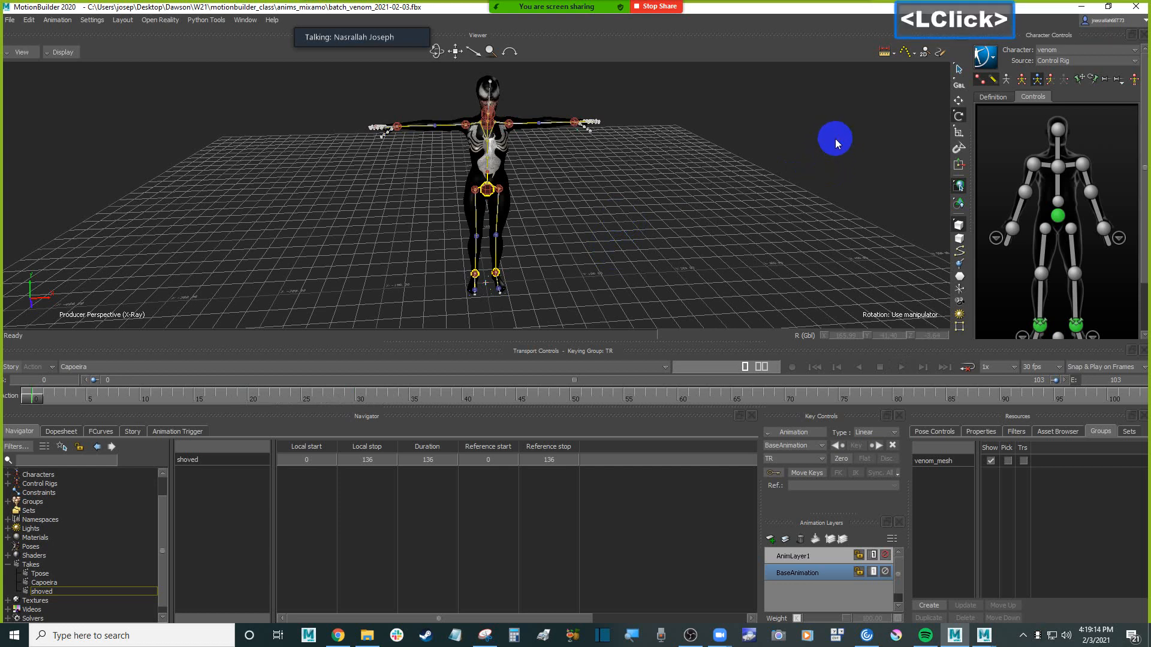
left_click(1077, 61)
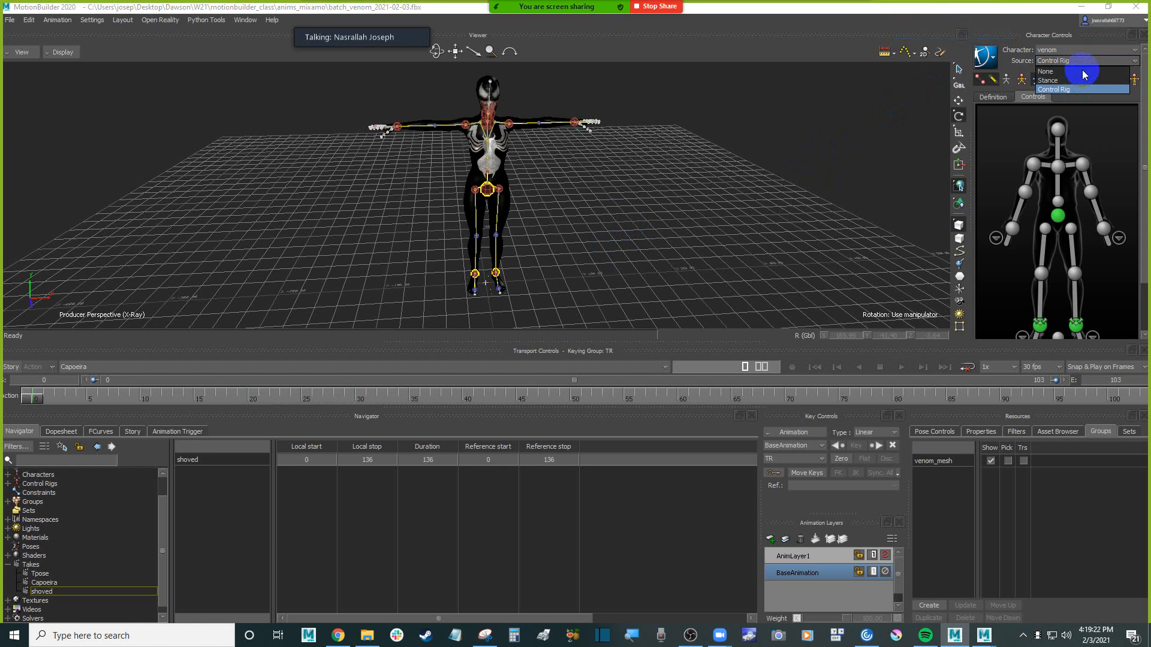
left_click(1084, 71)
left_click(818, 124)
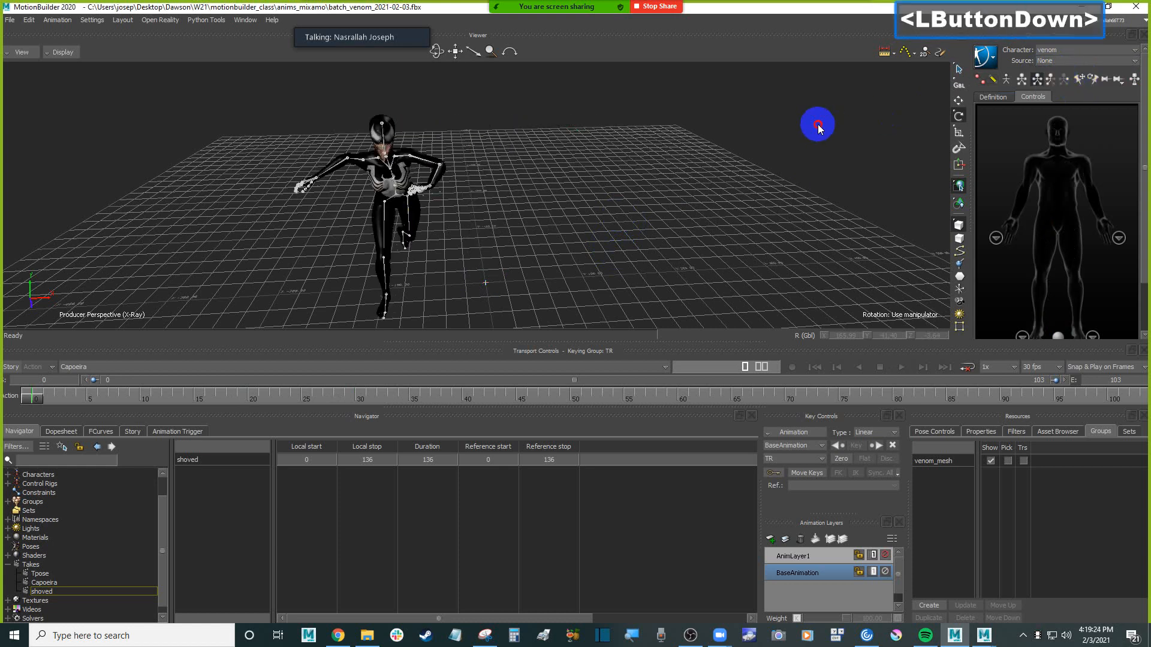
left_click(818, 124)
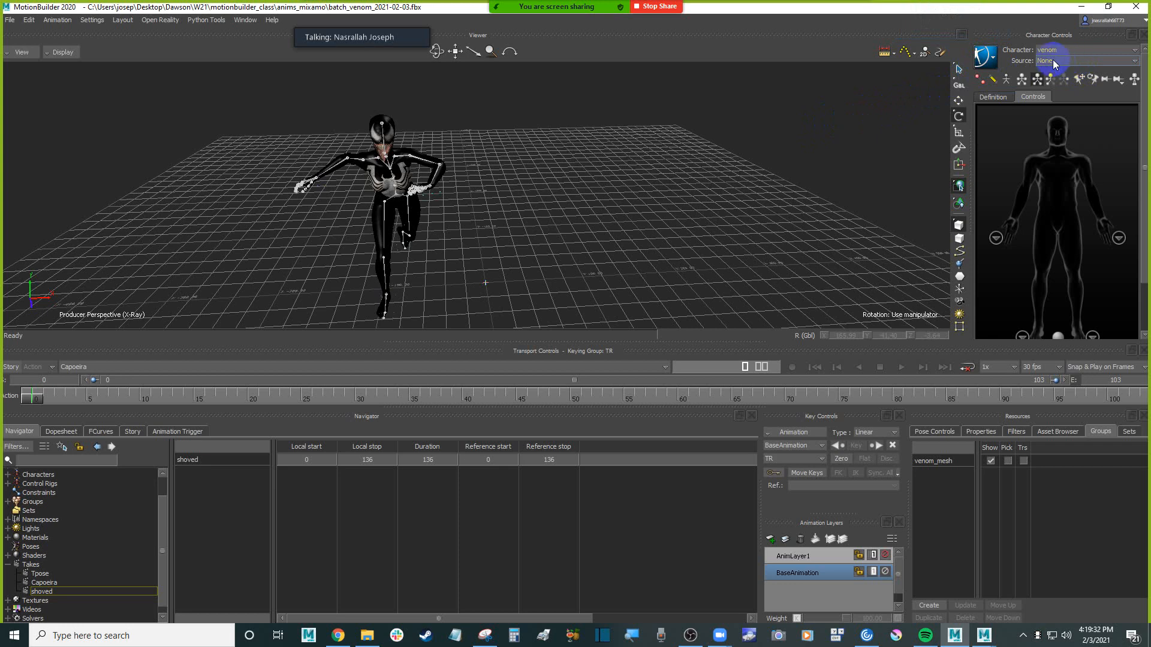
left_click_drag(60, 396, 27, 398)
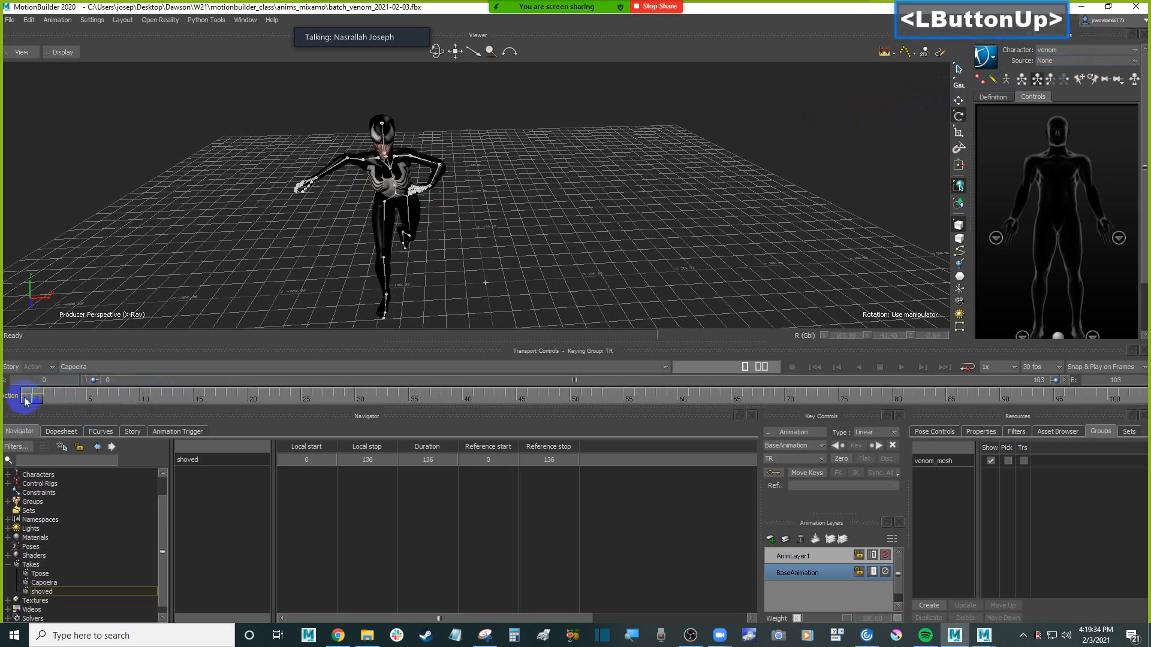
Bake the venom character's animation to the control rig with Plot All Takes enabled at 30 FPS
left_click(993, 61)
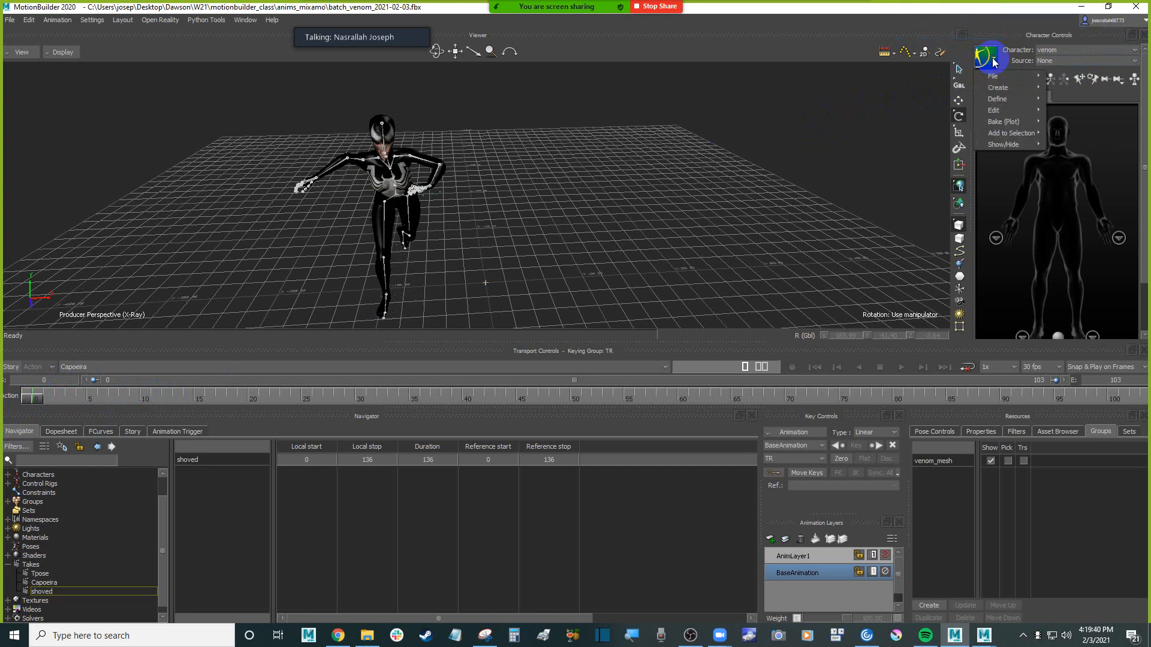
mouse_move(1041, 125)
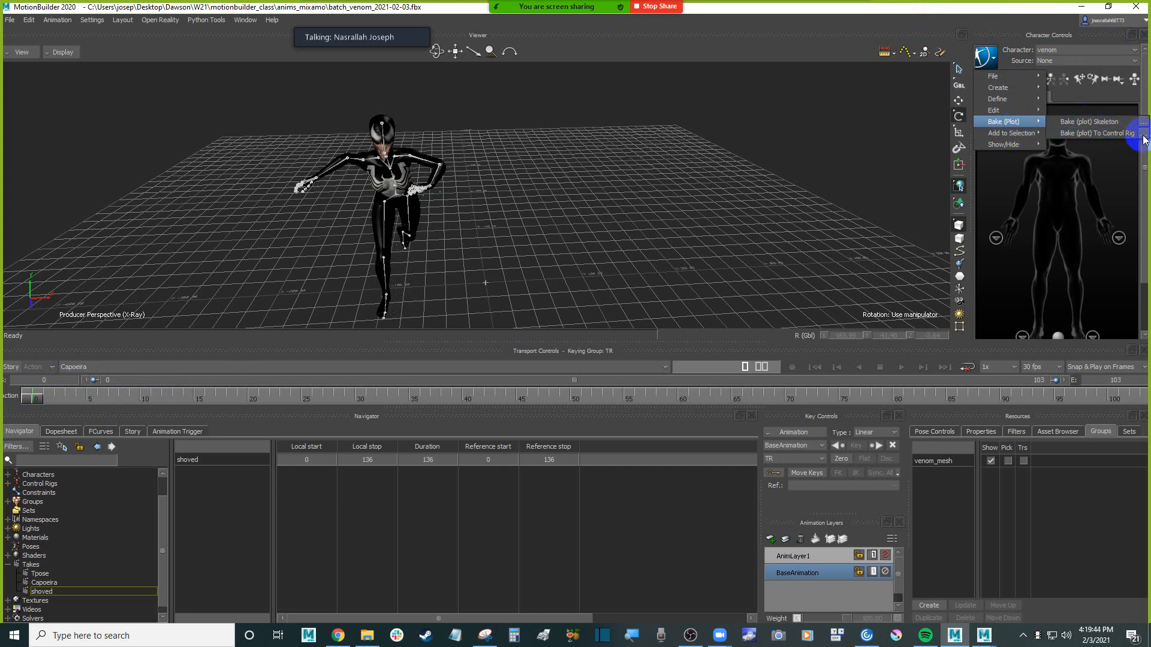
left_click(1145, 140)
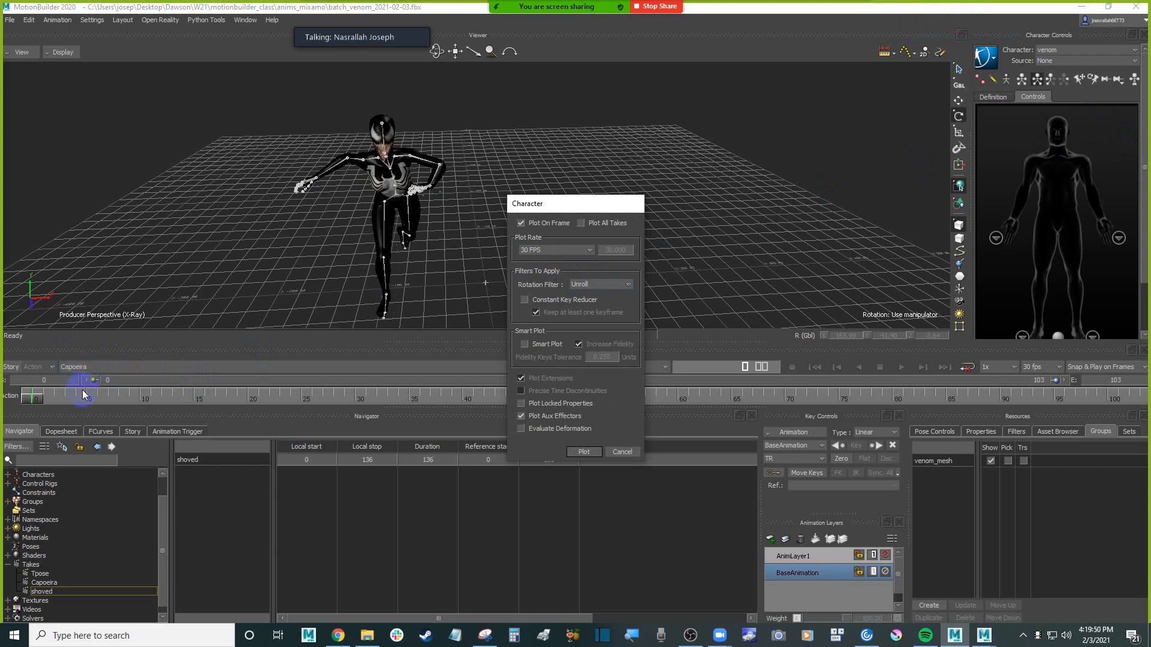
left_click(582, 228)
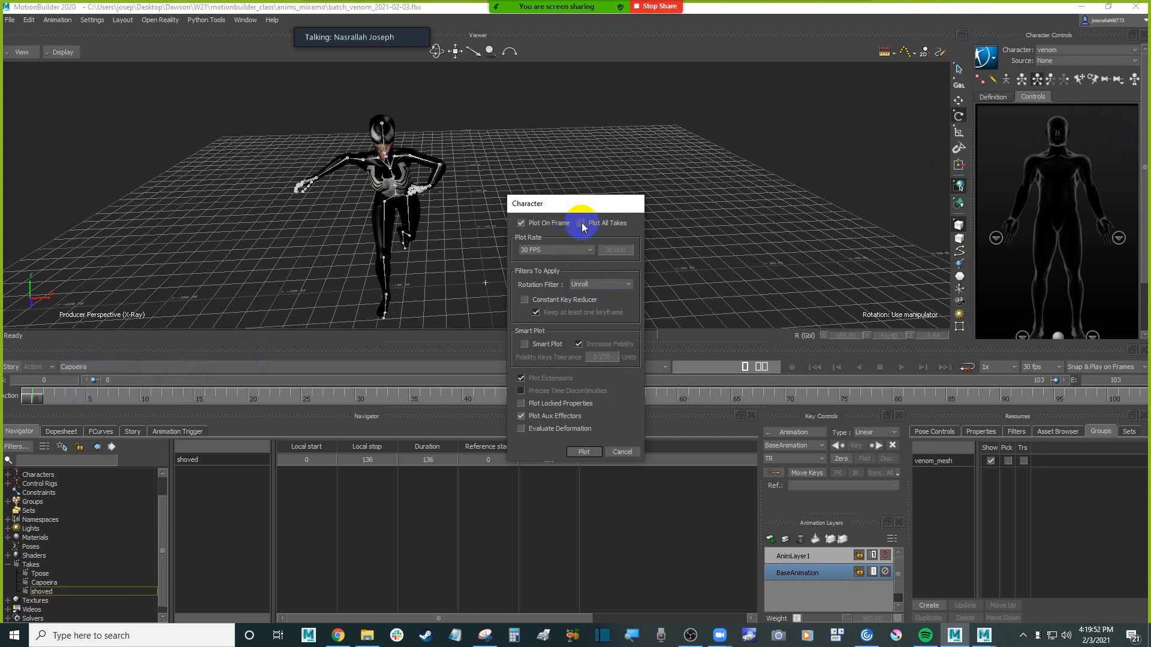
left_click(581, 223)
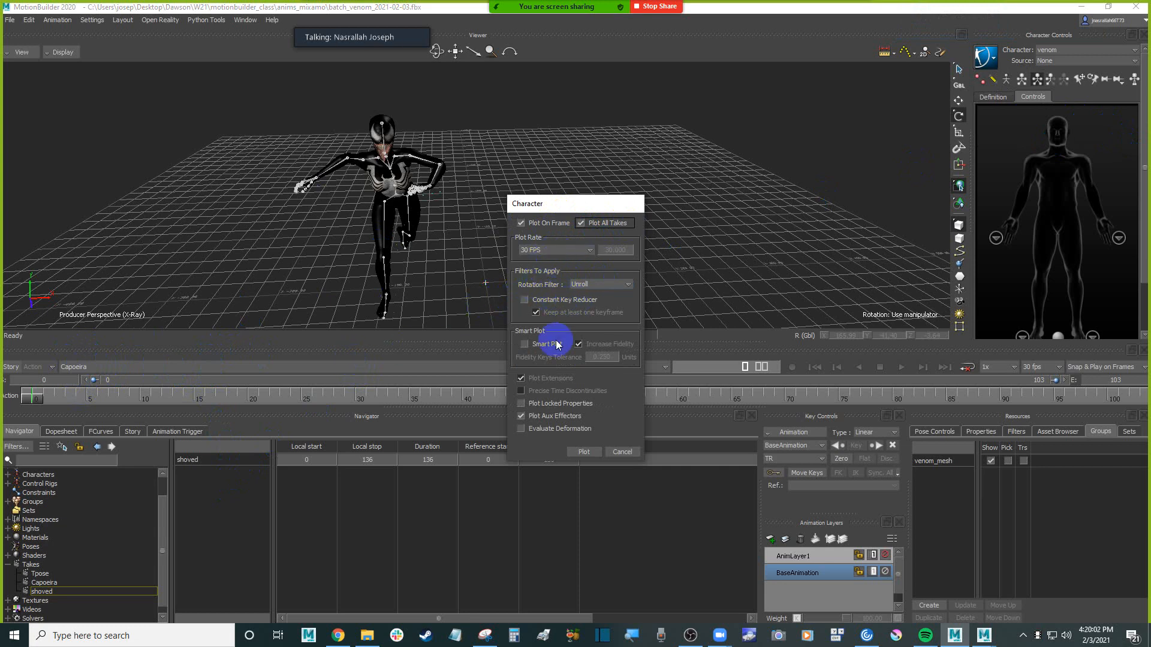
left_click(587, 453)
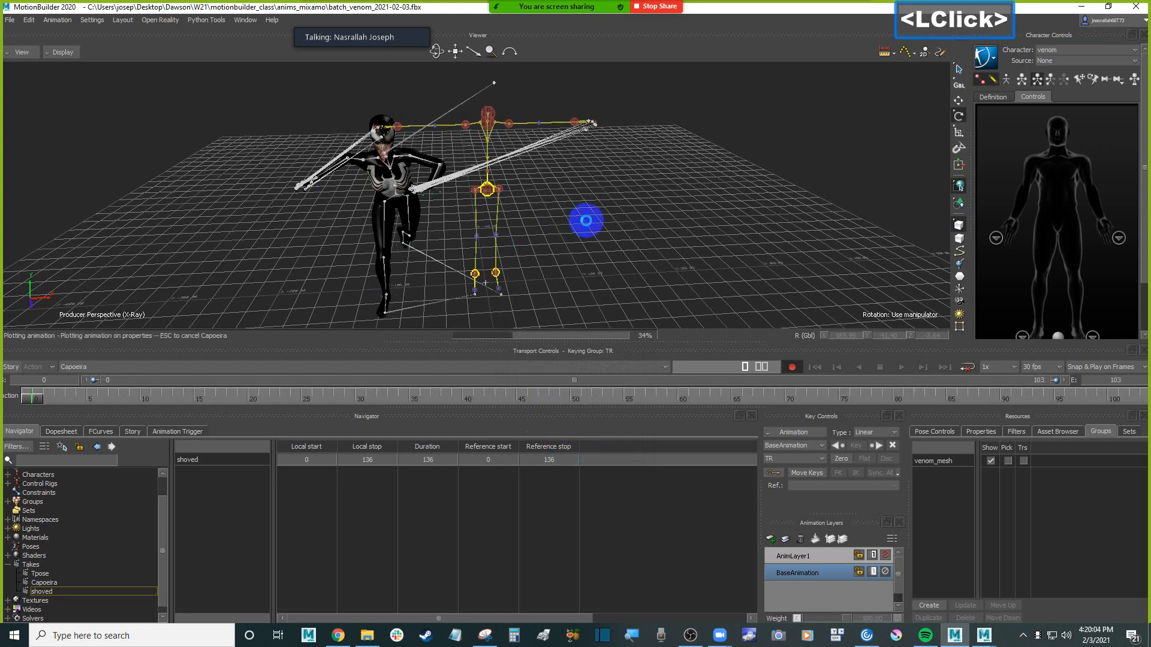
left_click(562, 214)
Switch to the Tpose take and play it to check the baked control rig
left_click(109, 363)
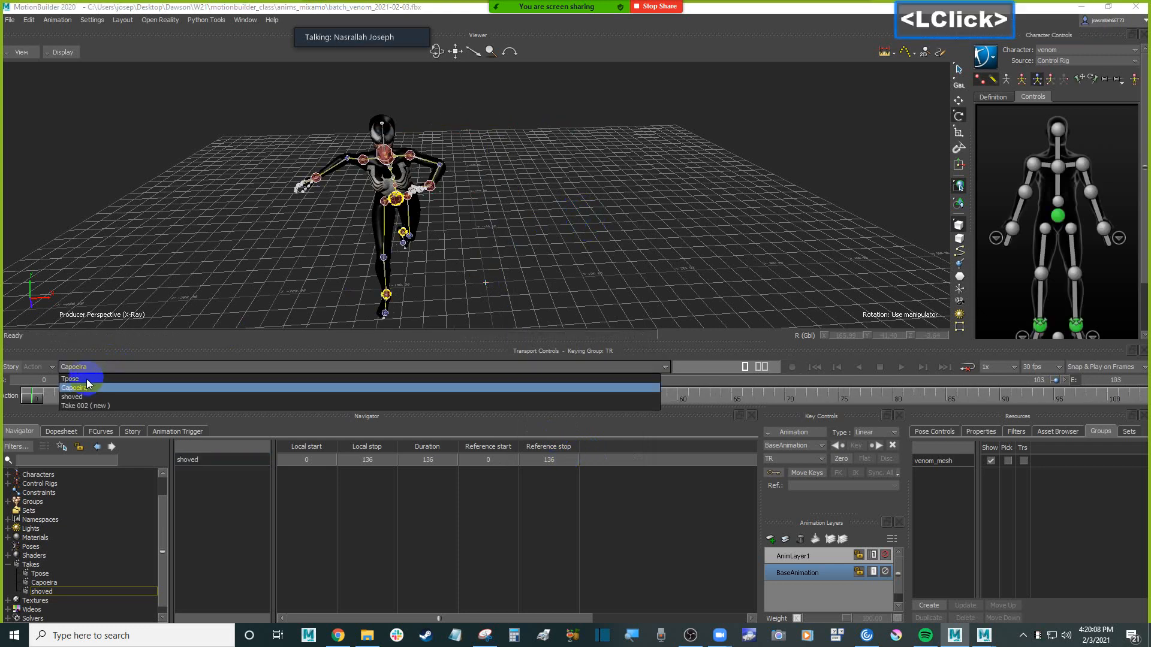
left_click(84, 379)
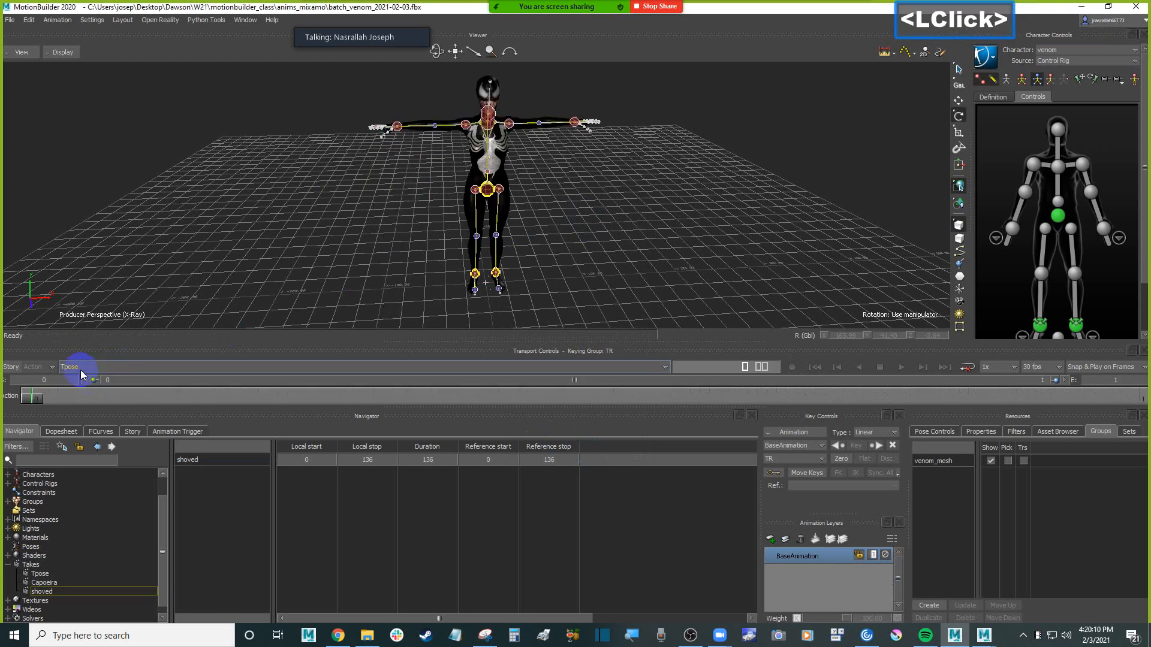
left_click(296, 228)
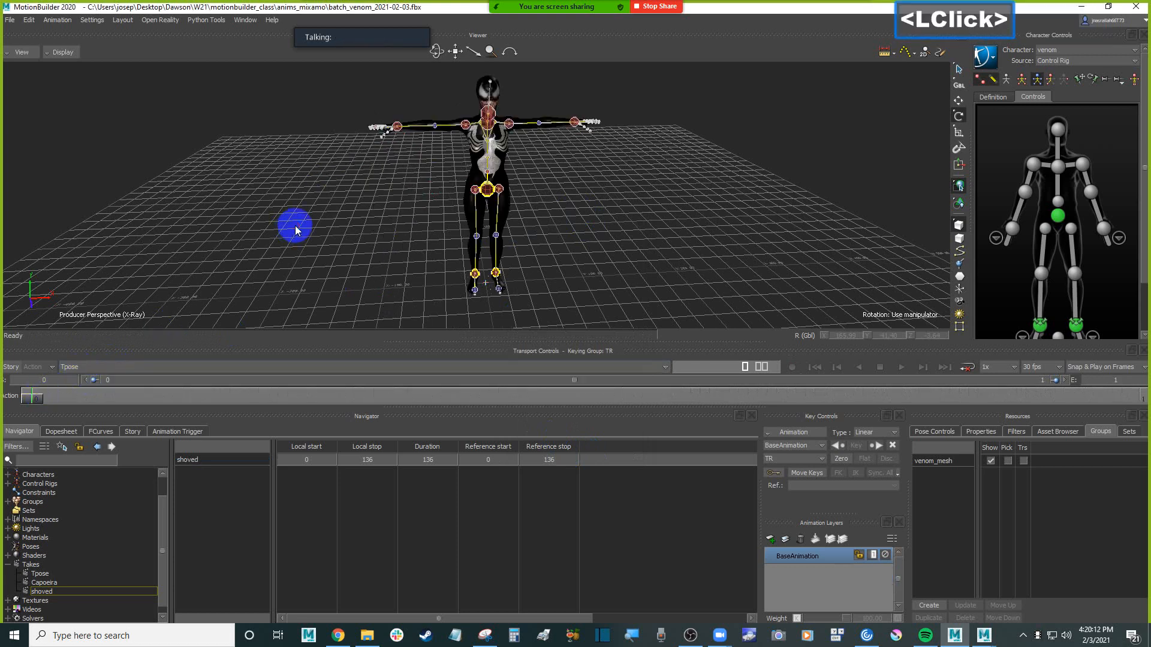
key("ctrl+space")
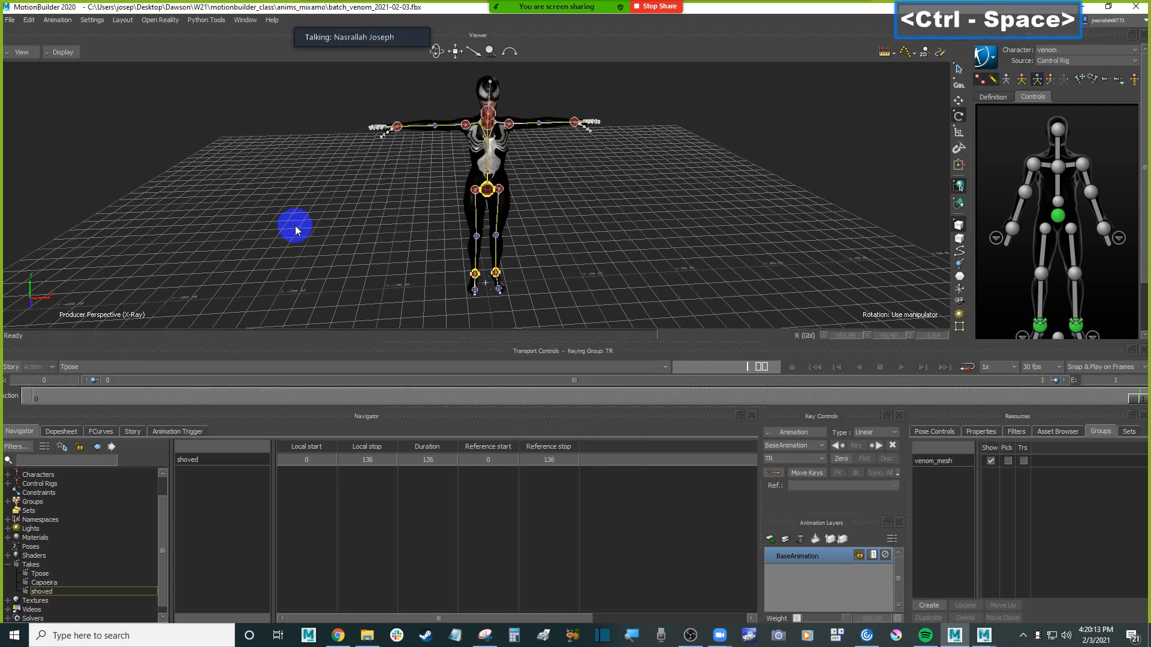
Switch to the Capoeira take and play it to check the control rig's motion
left_click(129, 369)
left_click(95, 389)
key("ctrl+space")
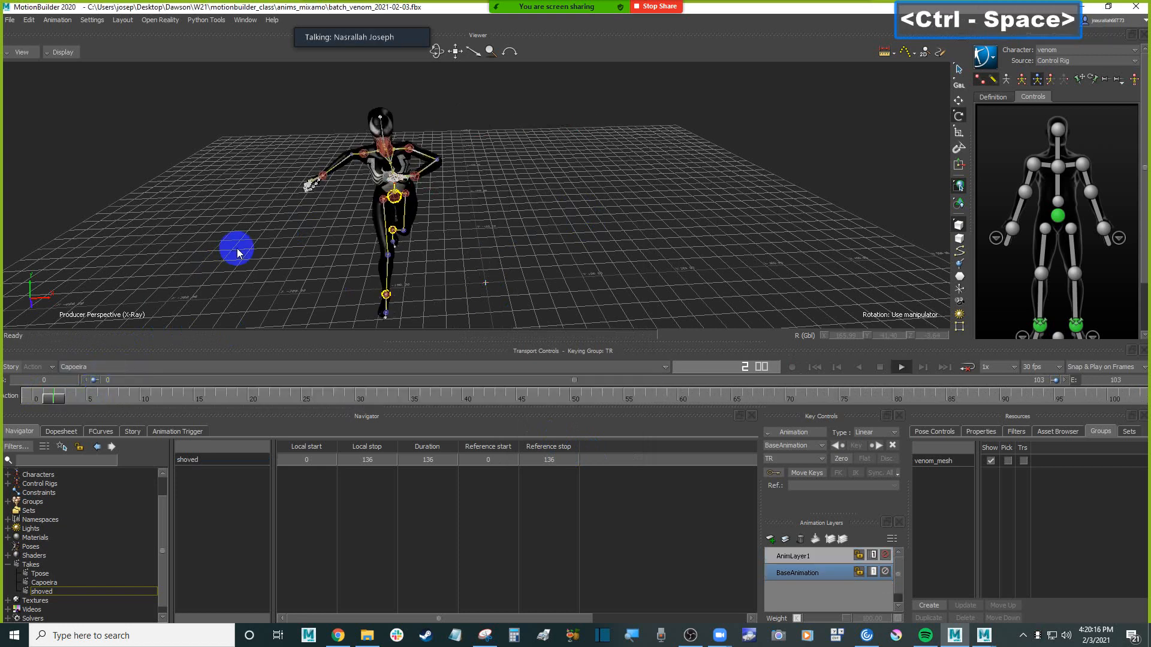
left_click(283, 238, "ctrl")
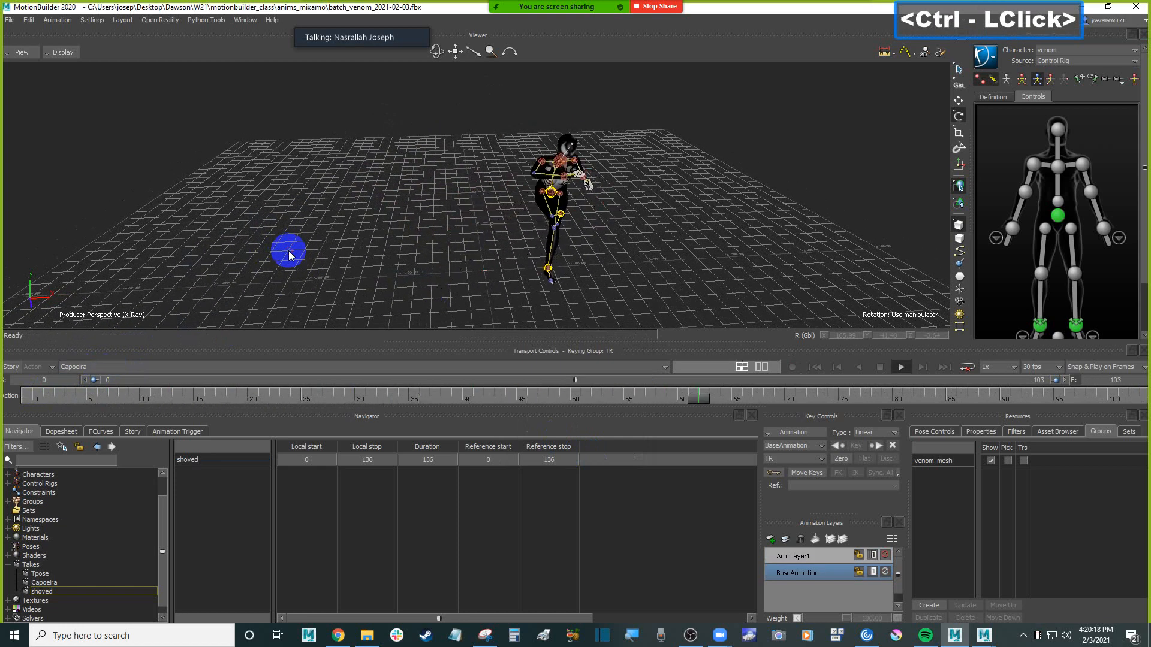
Switch to the shoved take, play it from the start to check the rig, then stop and return to the first frame
left_click(129, 367)
left_click(85, 398)
left_click(308, 200)
key("ctrl+Home")
key("ctrl+space")
mouse_move(408, 172)
left_mouse_down("ctrl+shift")
mouse_move(449, 199)
mouse_move(414, 187)
left_mouse_up("ctrl+shift")
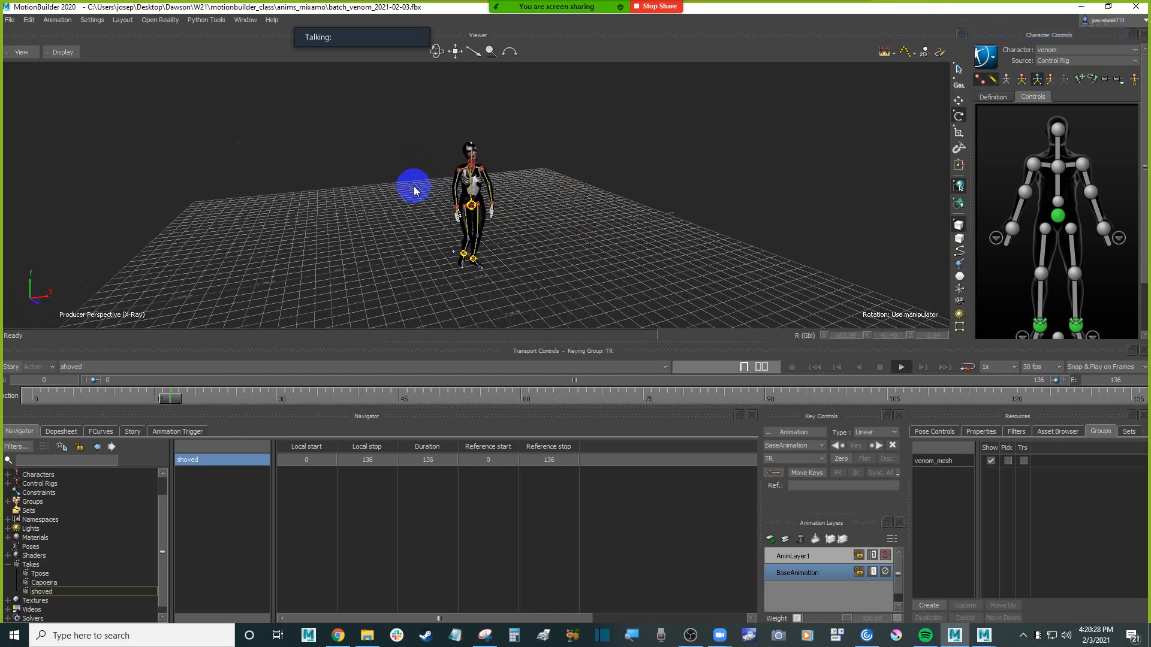
key("ctrl+space")
key("ctrl+Home")
left_click_drag(414, 220, 406, 168, "ctrl")
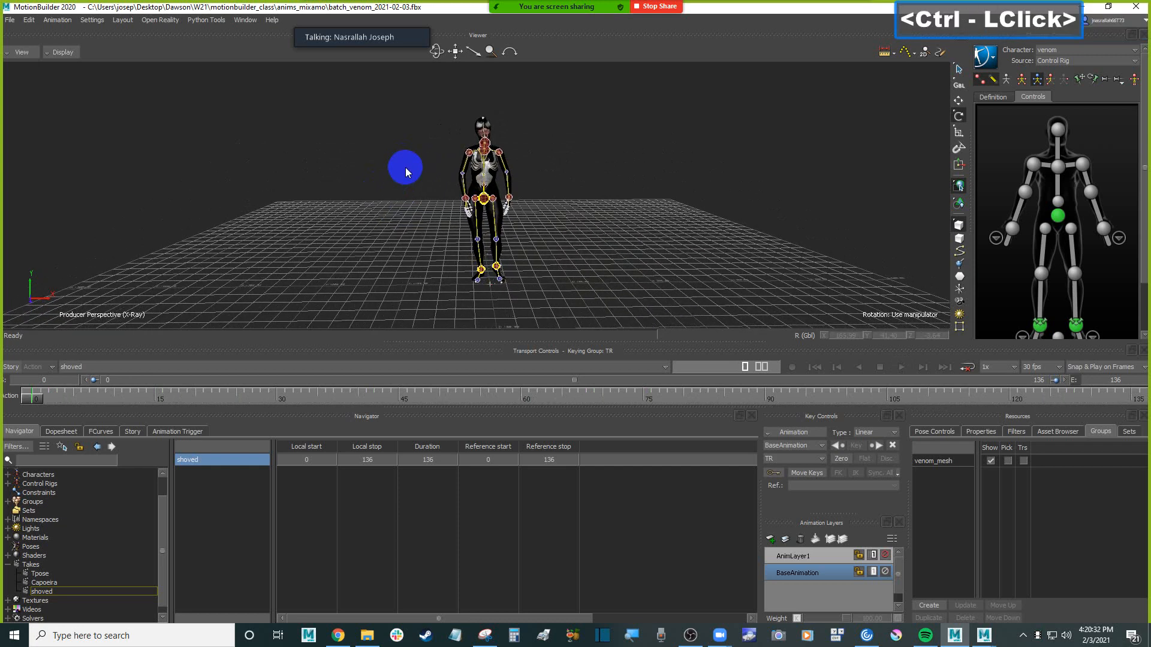
Display the venom character's skeleton definition in place of its rig controls
left_click(406, 173)
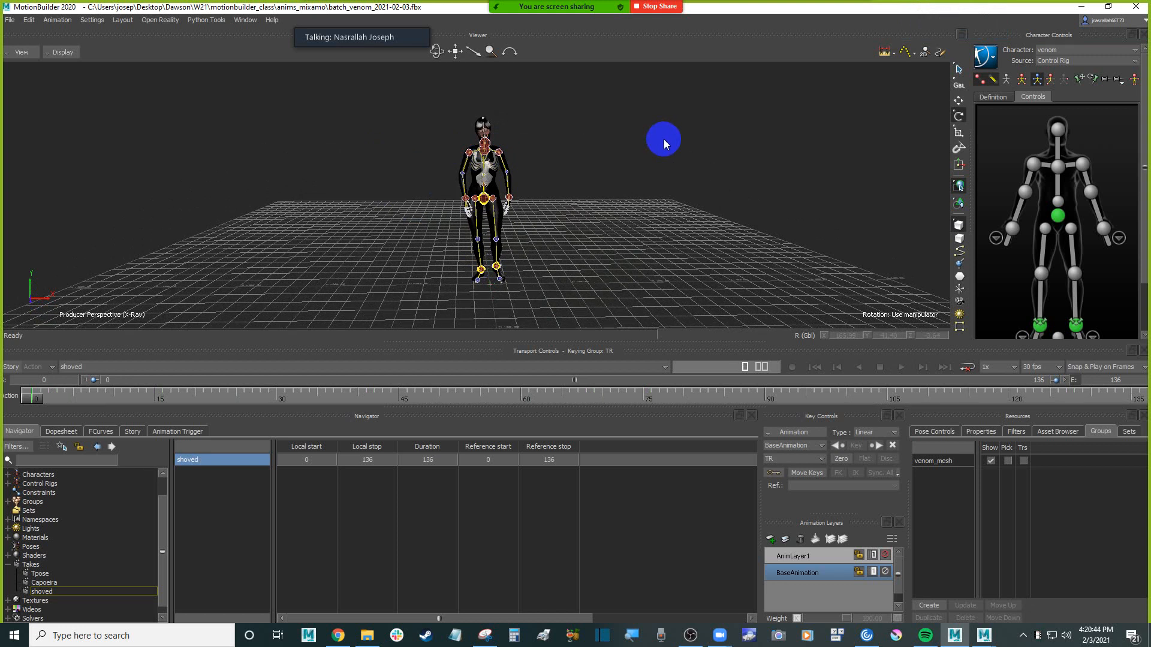
left_click(993, 97)
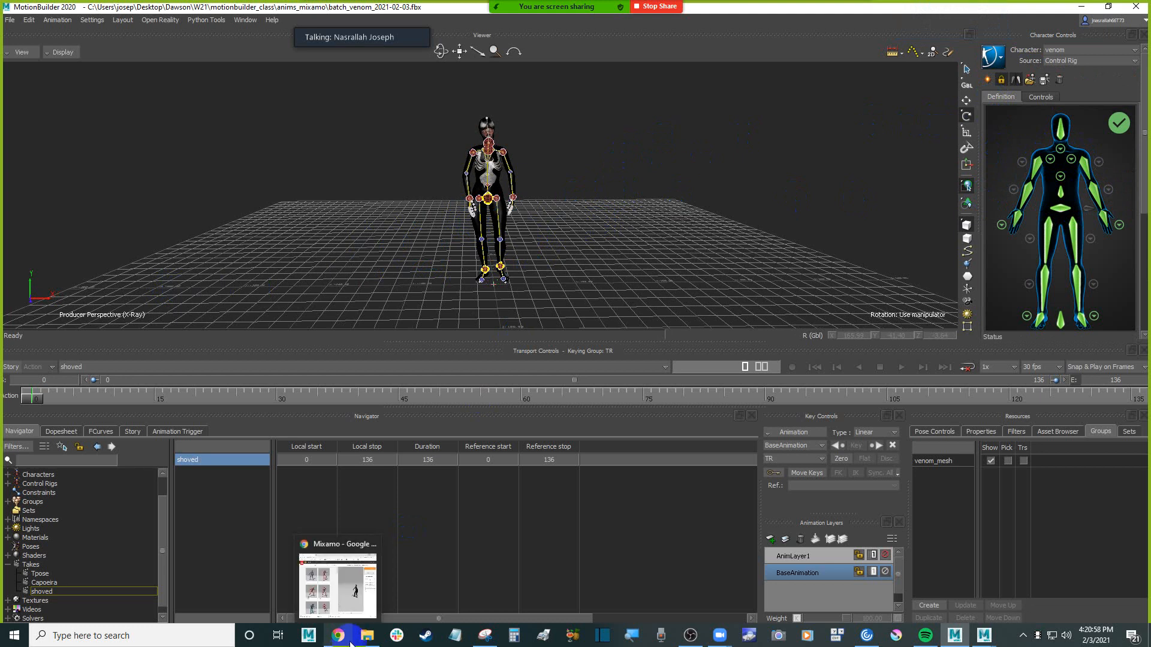
left_click(304, 120)
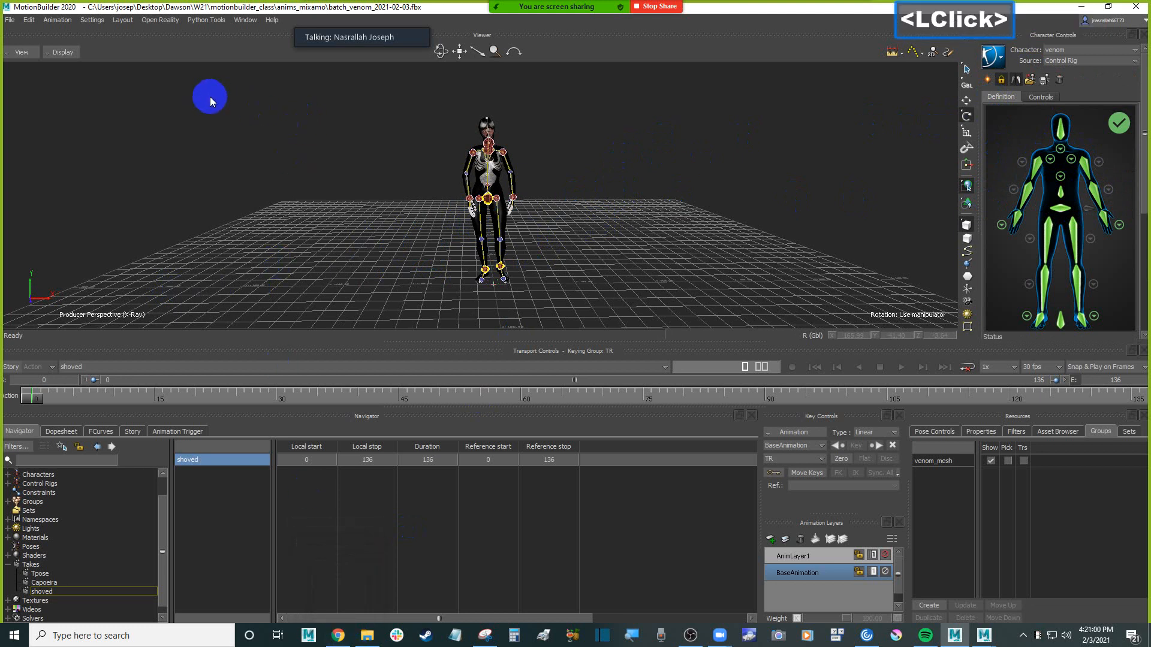
left_click(993, 57)
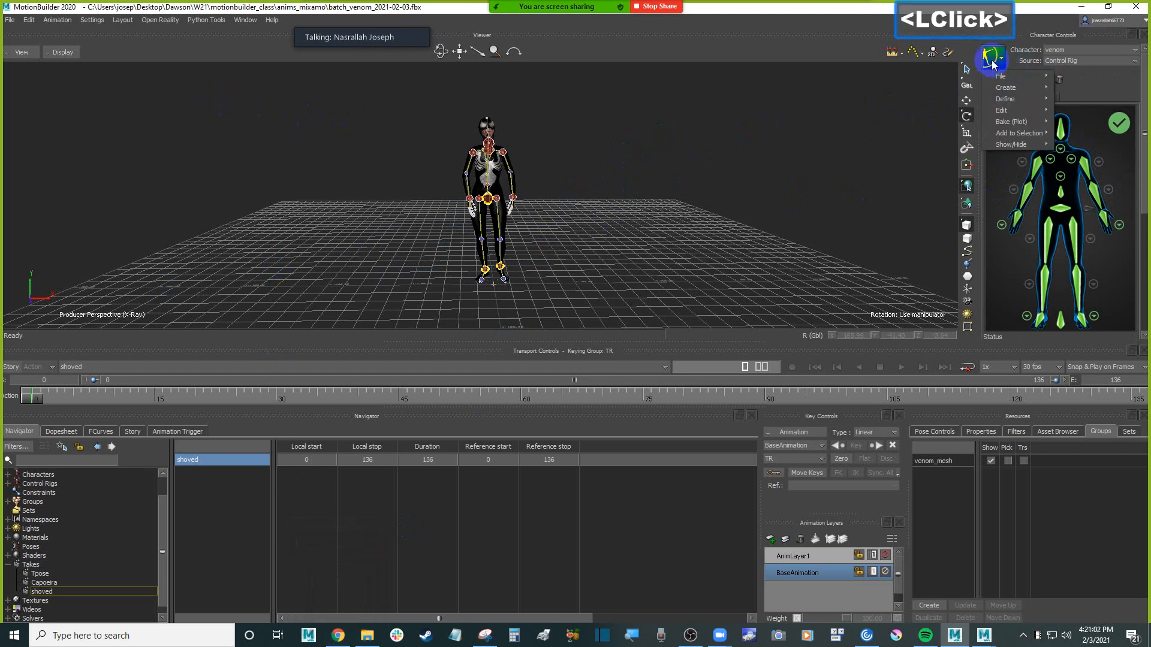
mouse_move(1019, 122)
left_click(812, 125)
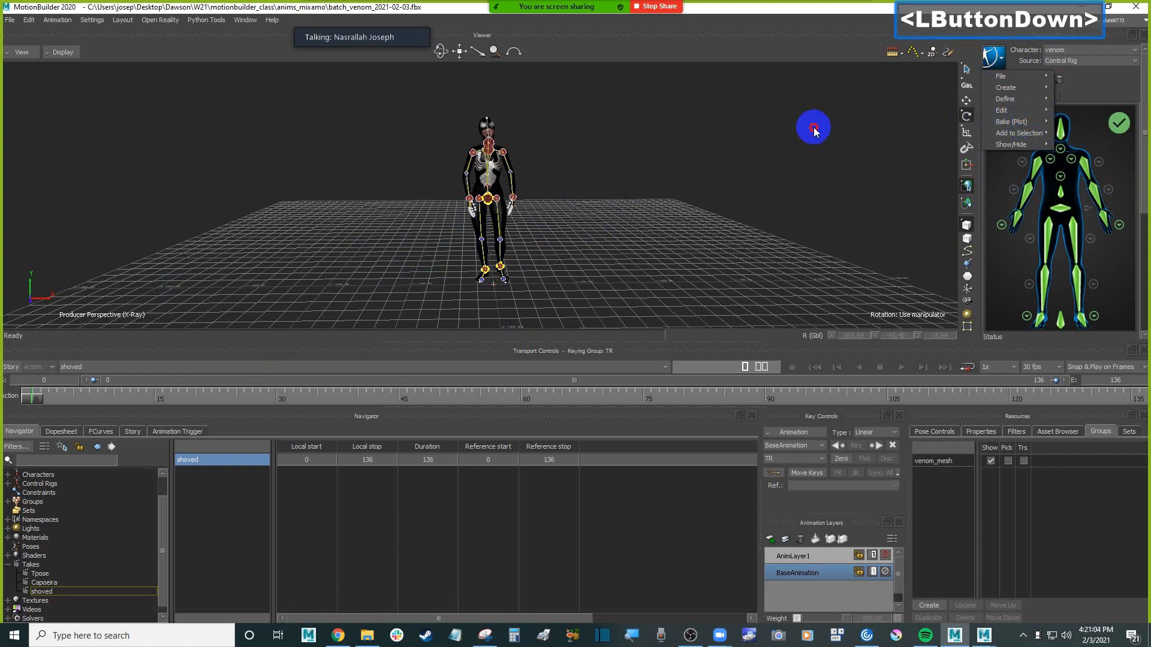
mouse_move(673, 16)
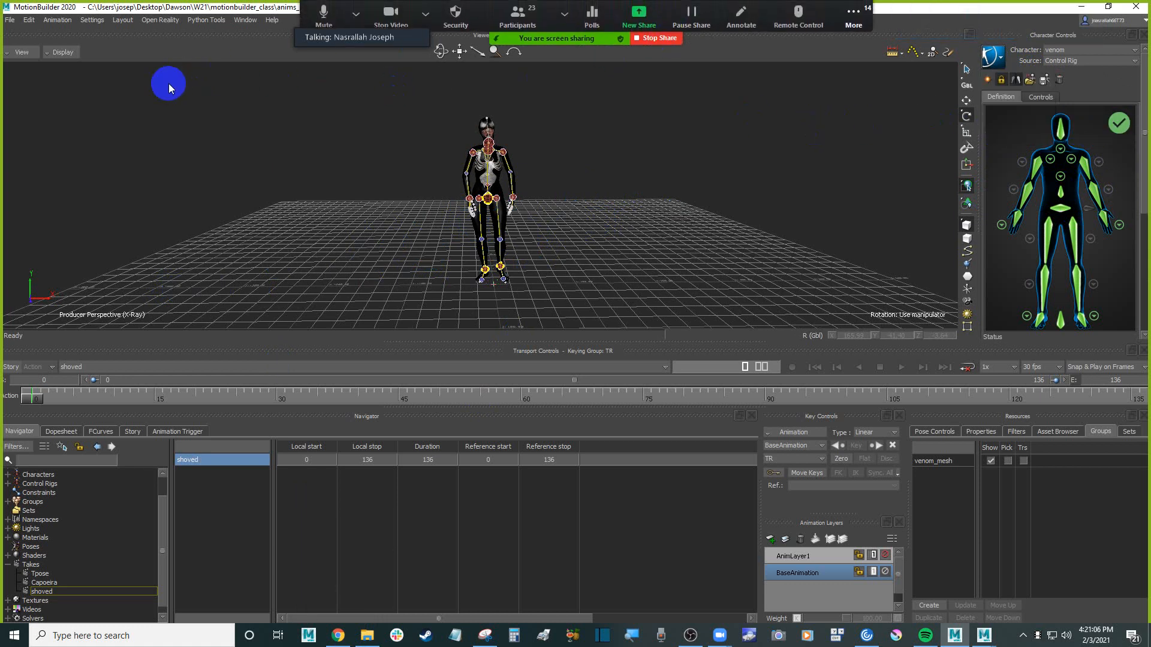
left_click(307, 172)
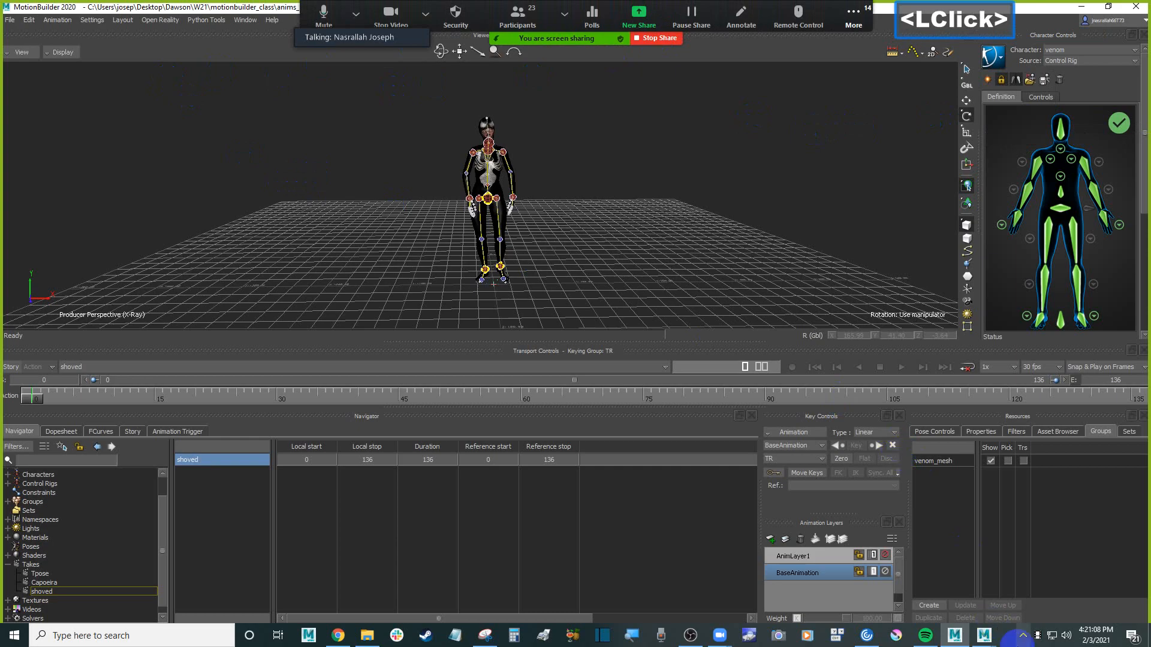